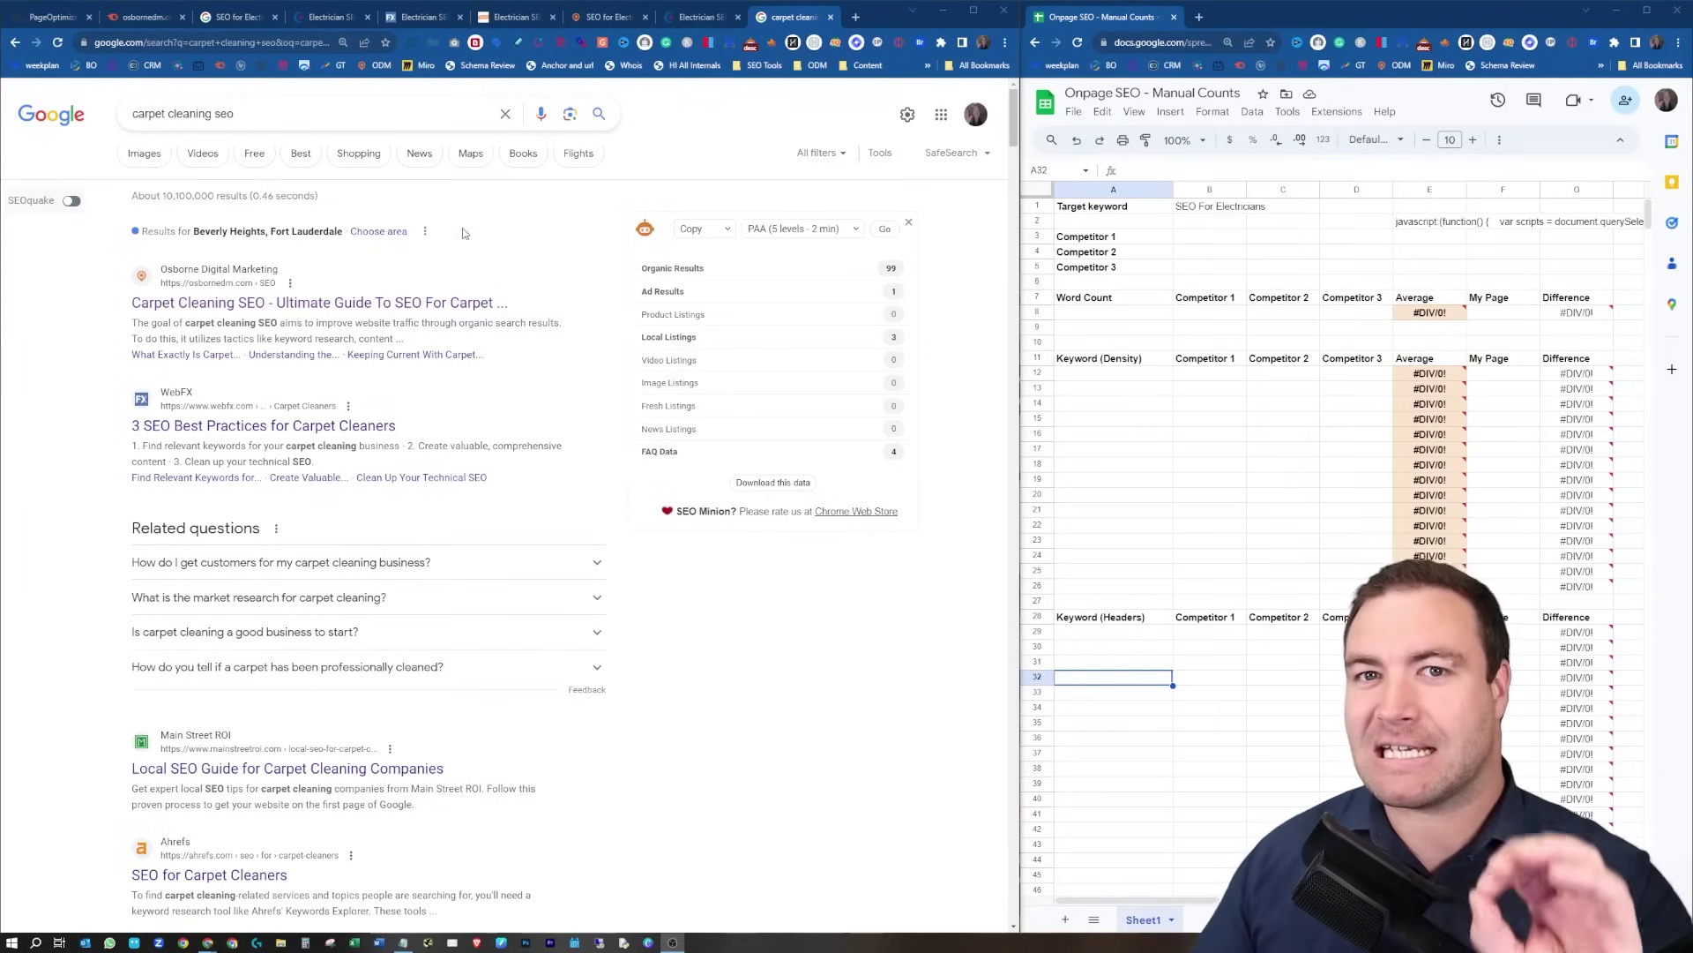
Review the Google results for "SEO for Electricians" down to the Osborne Digital Marketing and Ahrefs listings.
left_click(237, 20)
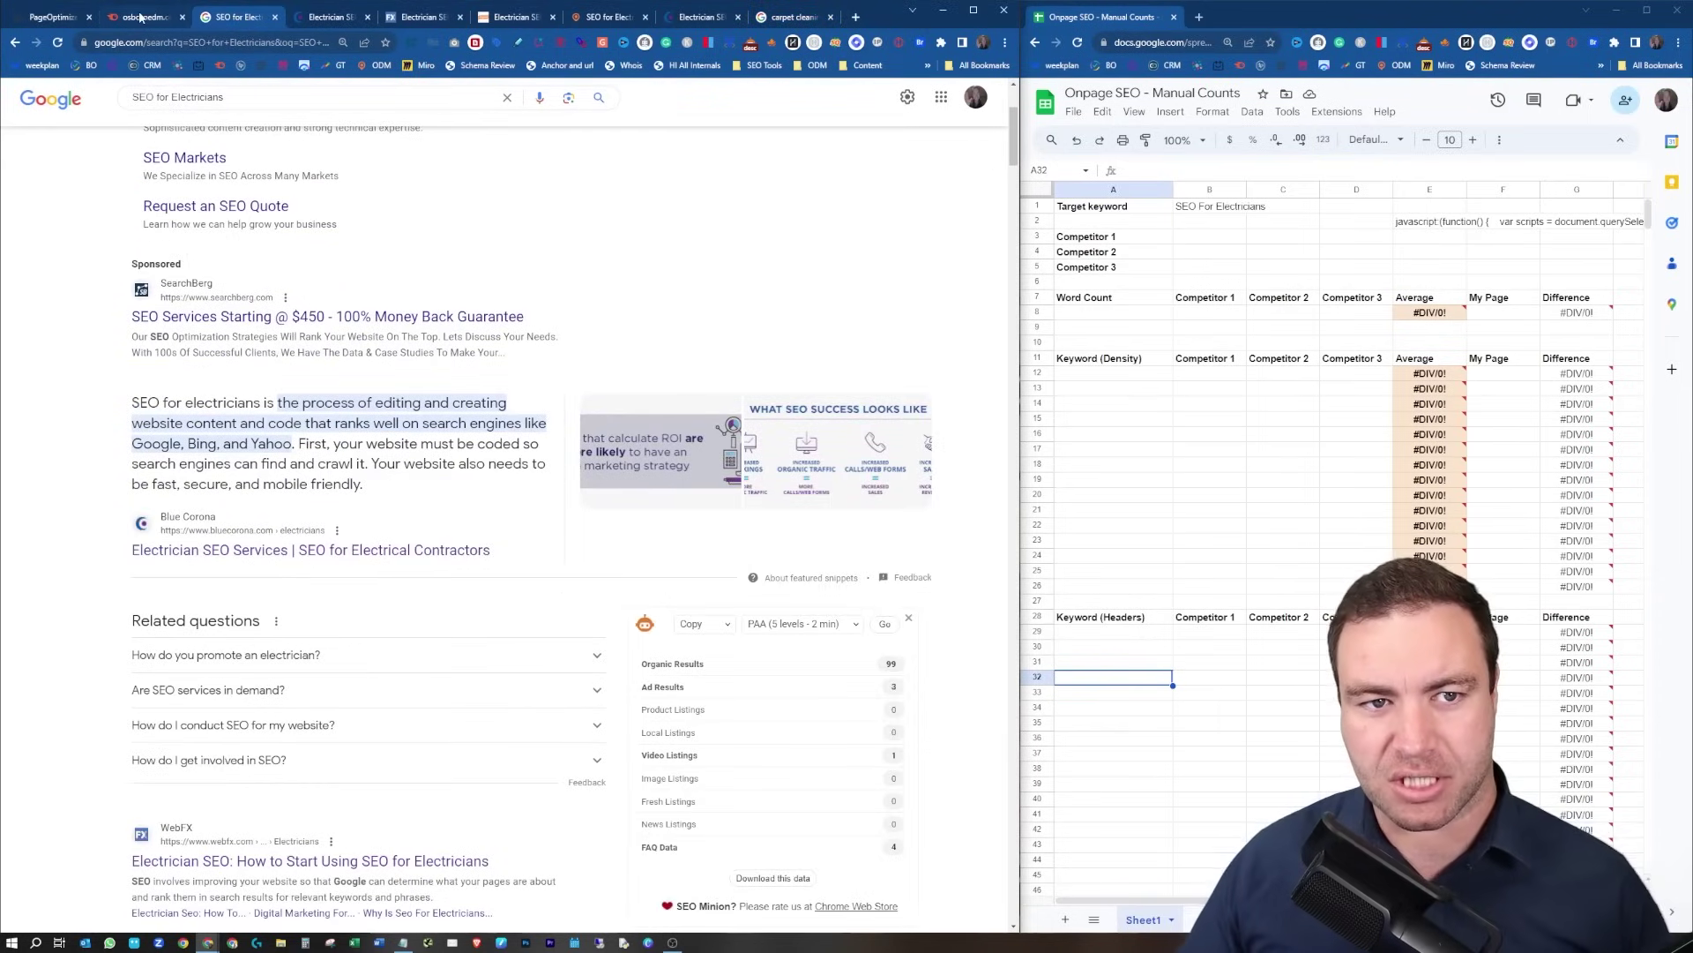
scroll(238, 366, "up", 3)
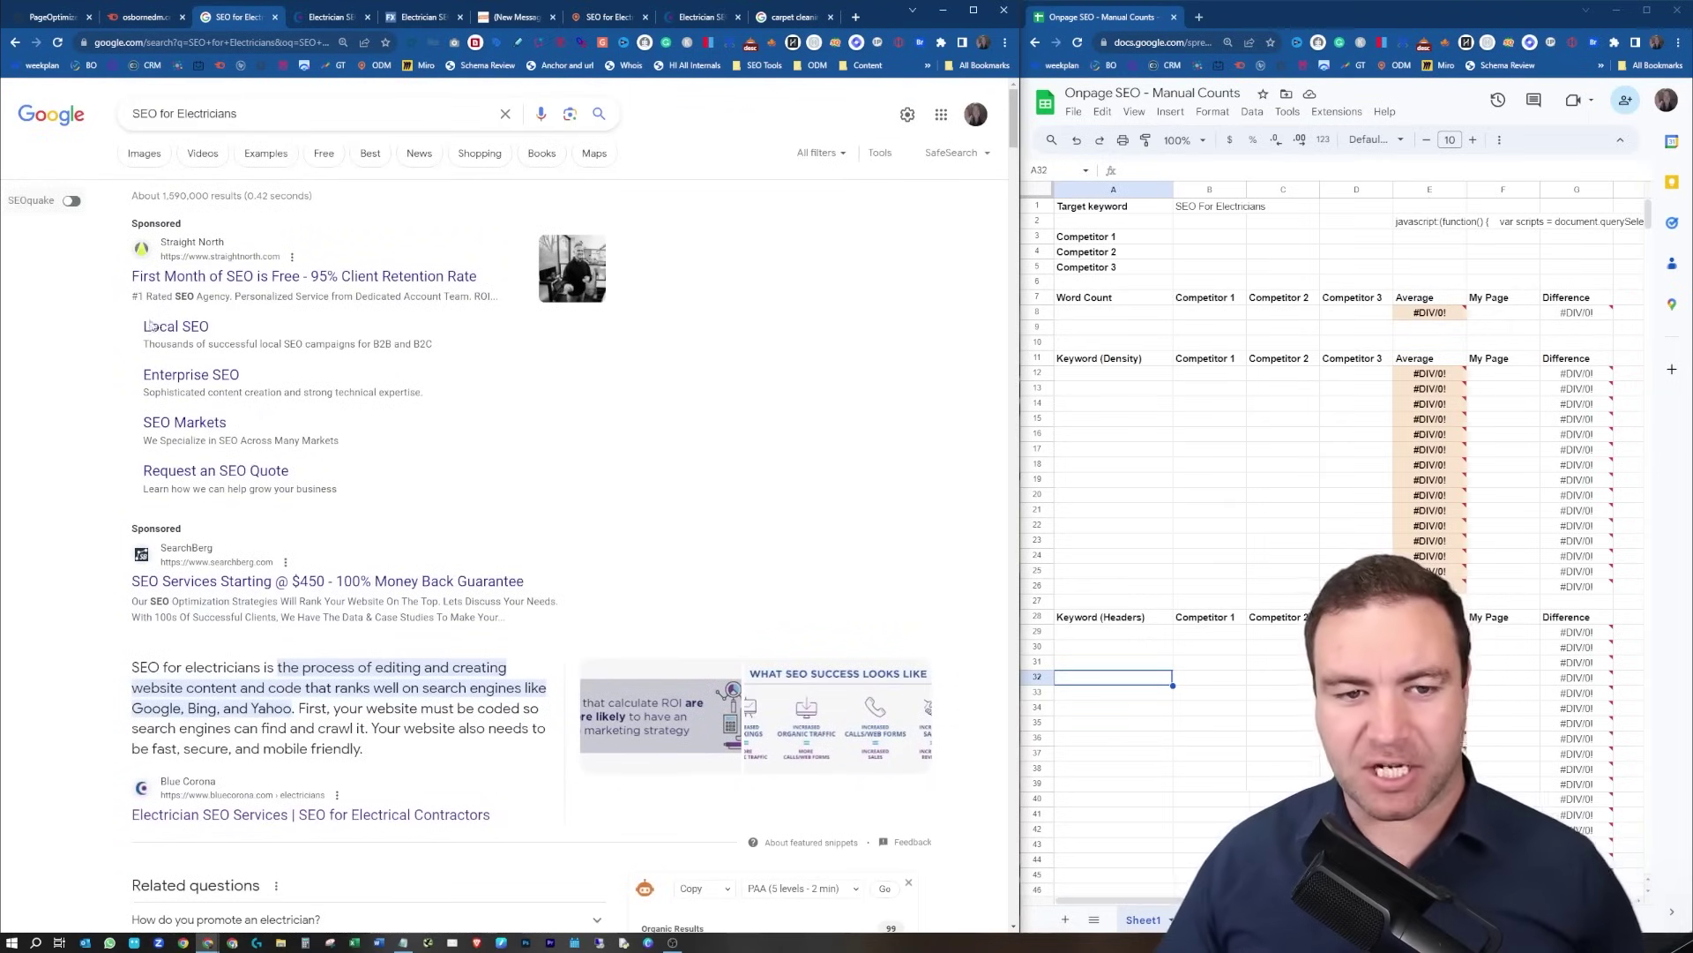
scroll(230, 367, "down", 3)
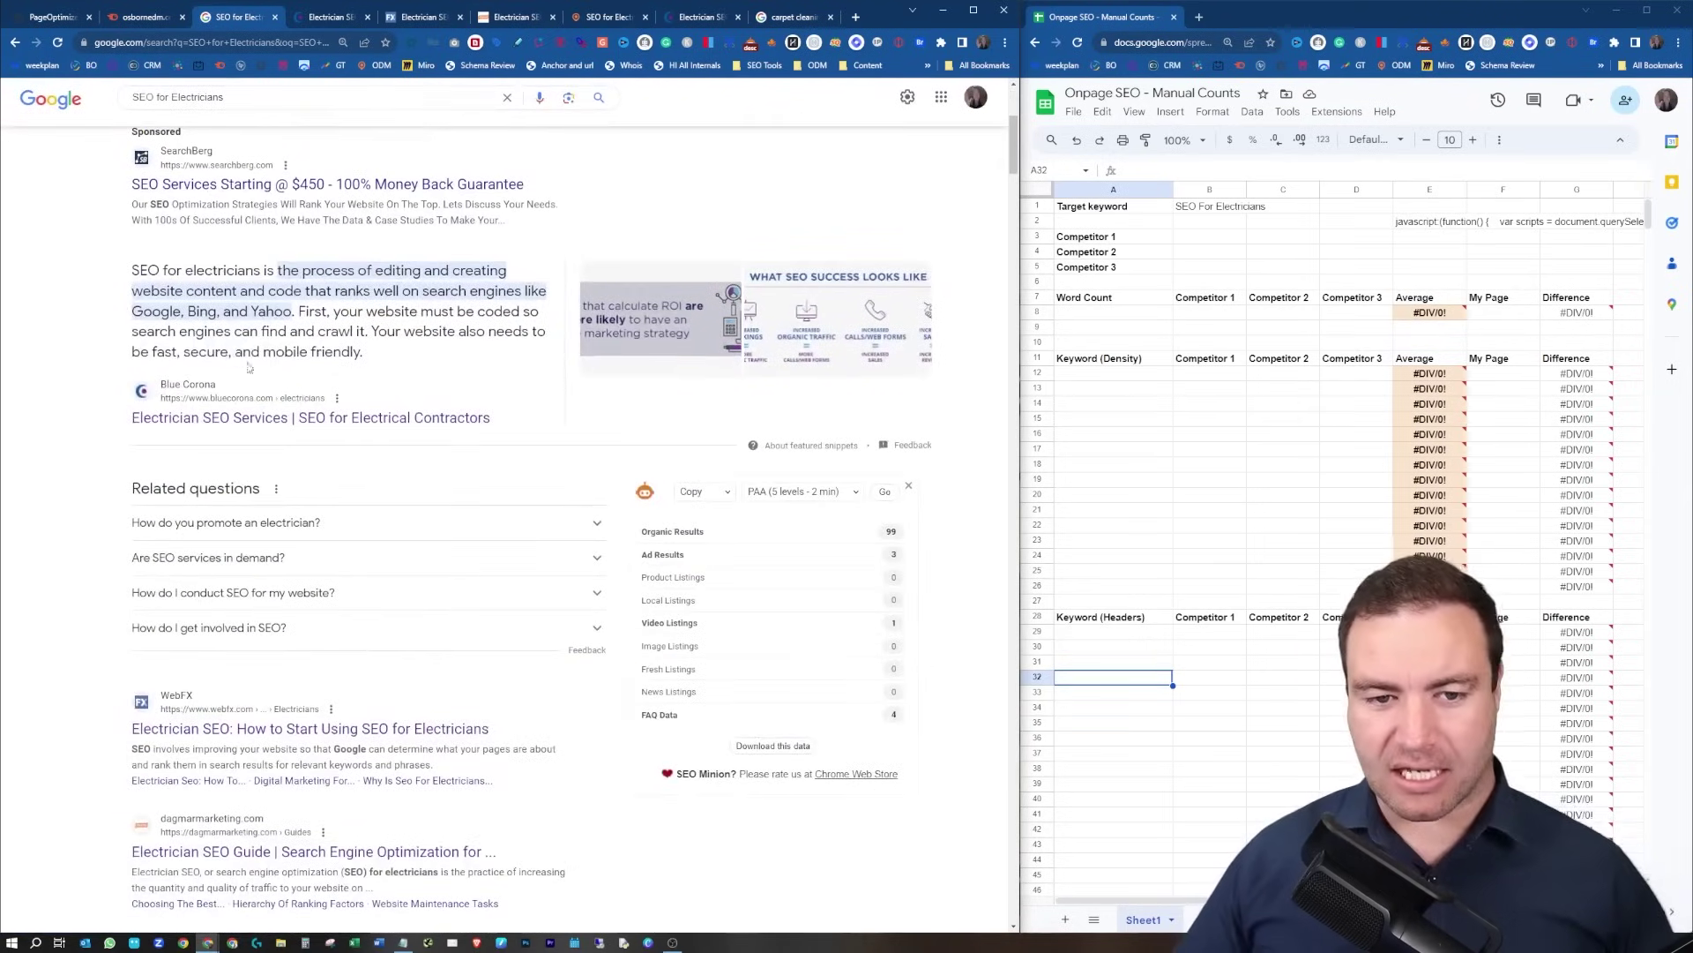
scroll(216, 369, "down", 5)
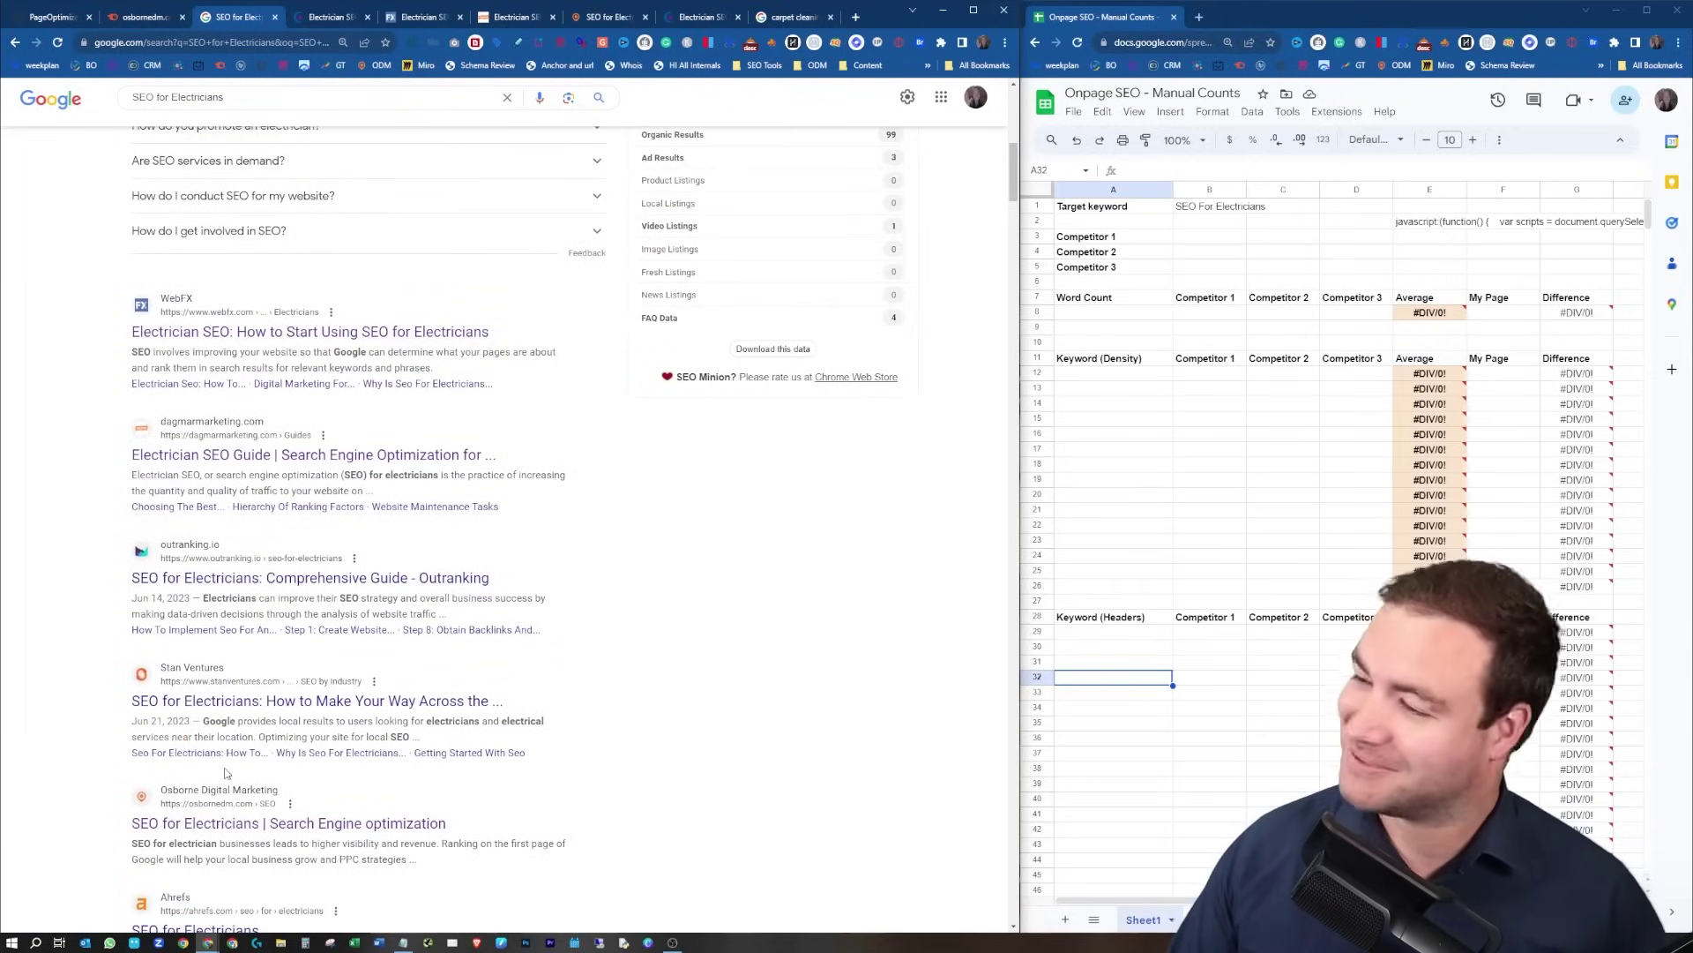
scroll(229, 767, "down", 1)
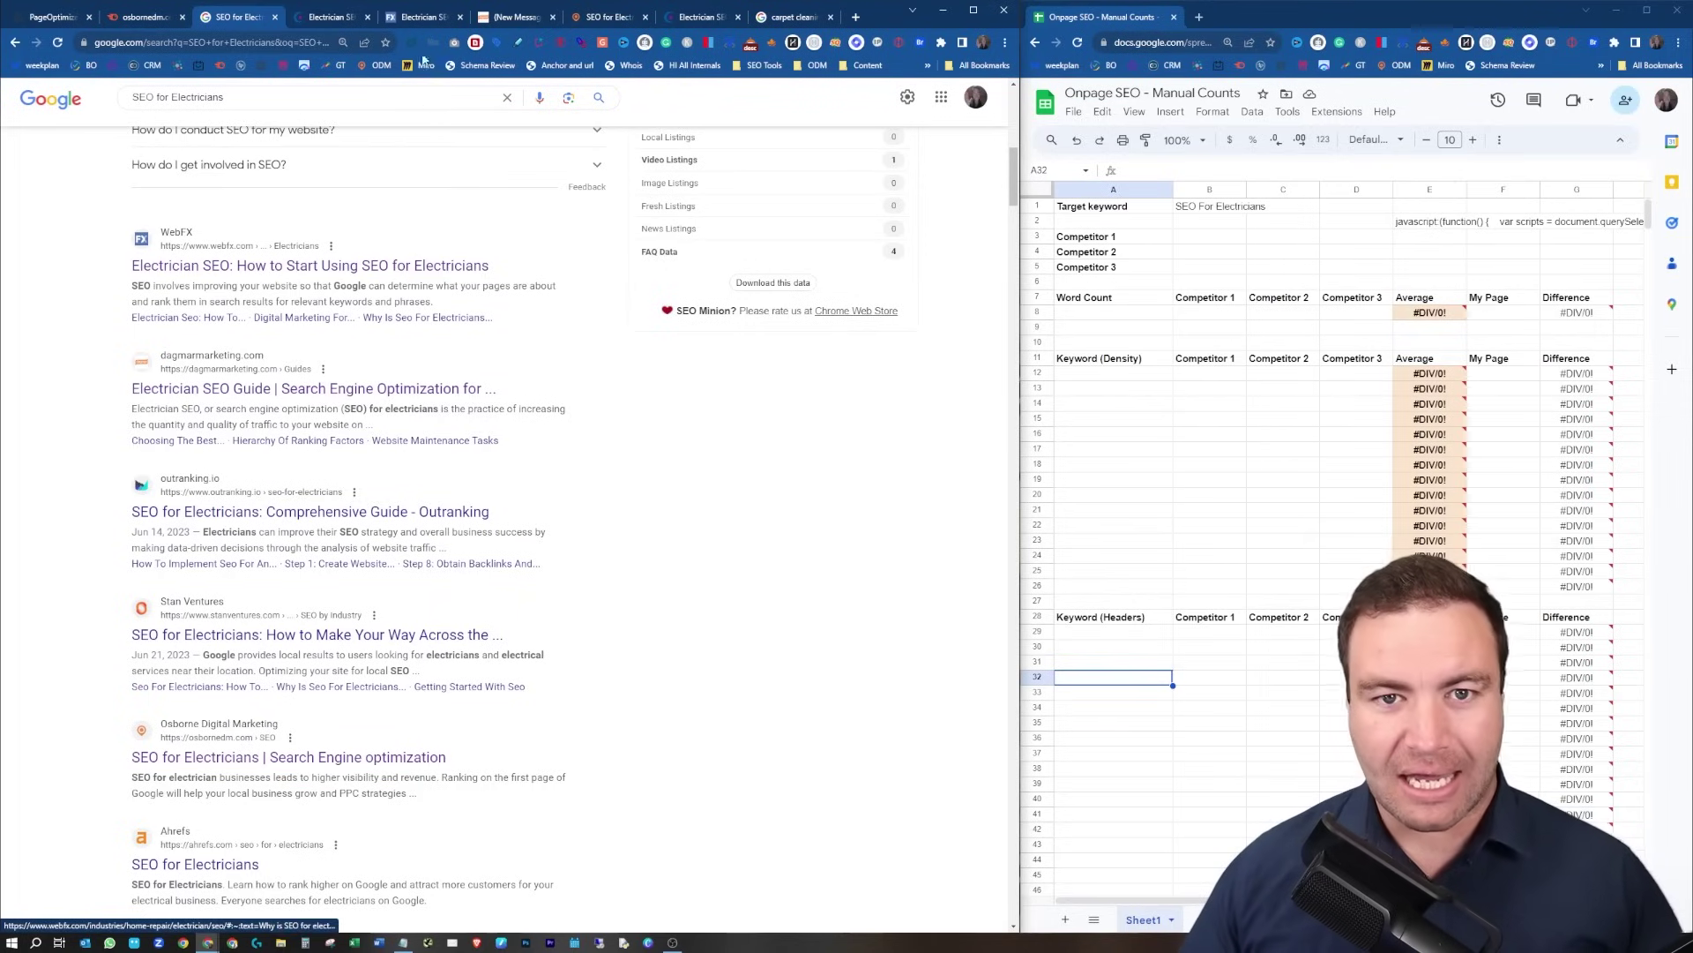
Read through the Osborne Digital Marketing "SEO for Electricians" page, including its headings, keyword advice and link building content.
left_click(608, 17)
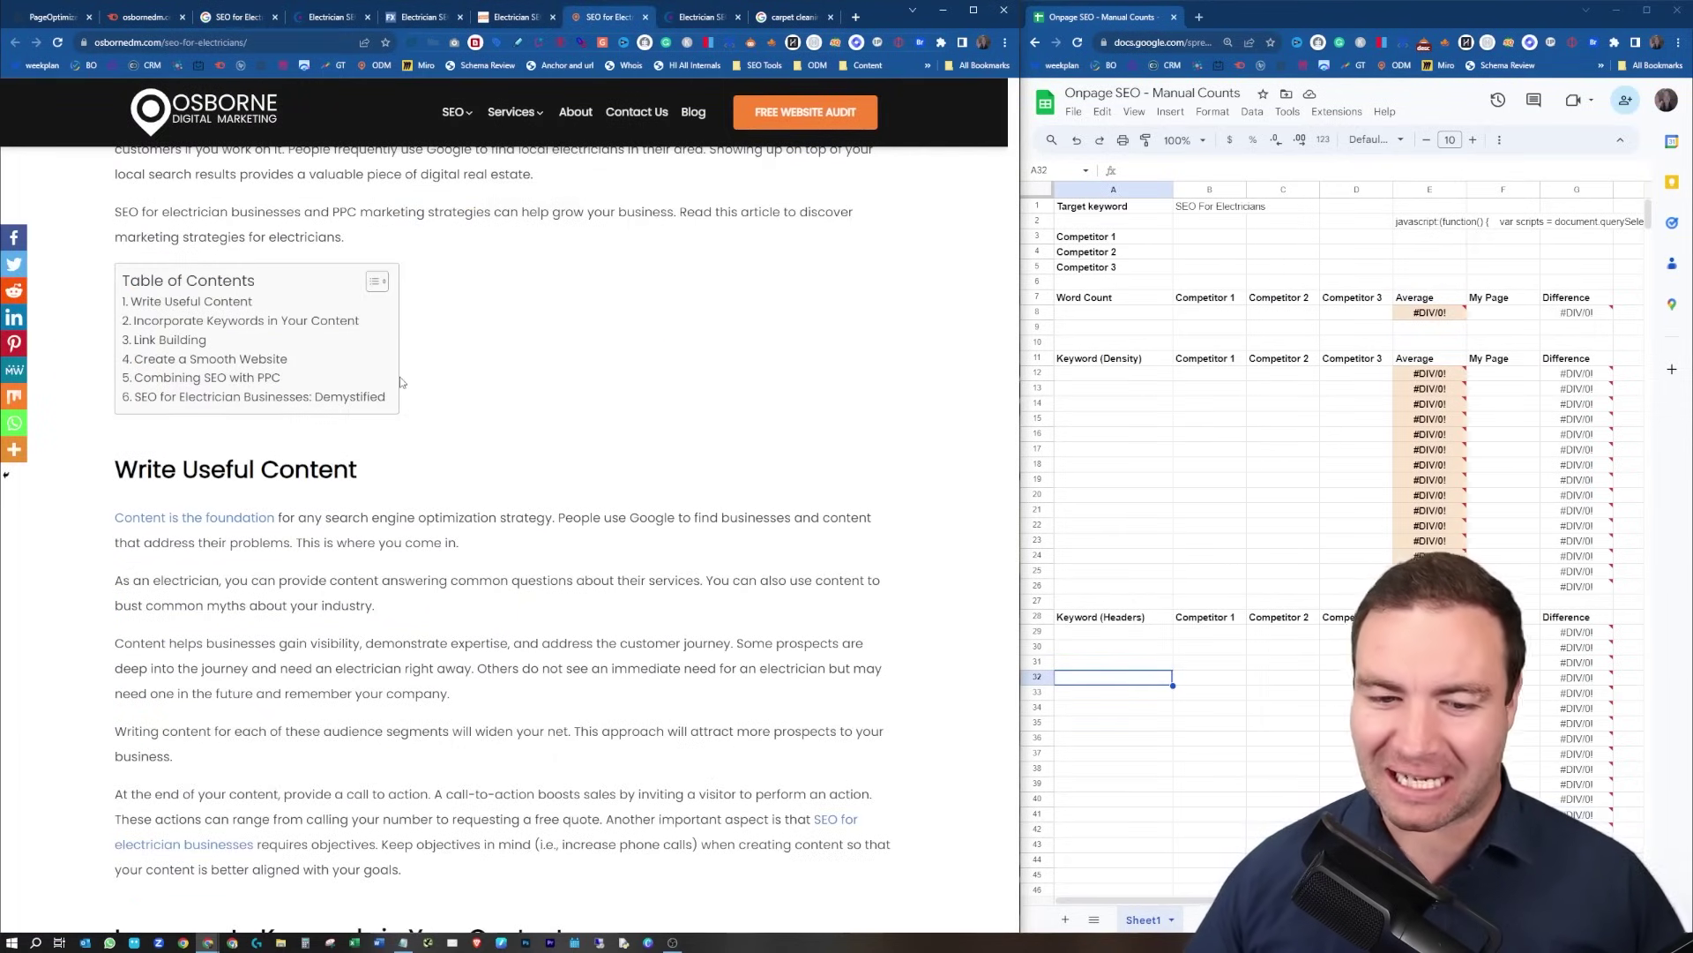
scroll(401, 381, "up", 7)
scroll(371, 404, "up", 5)
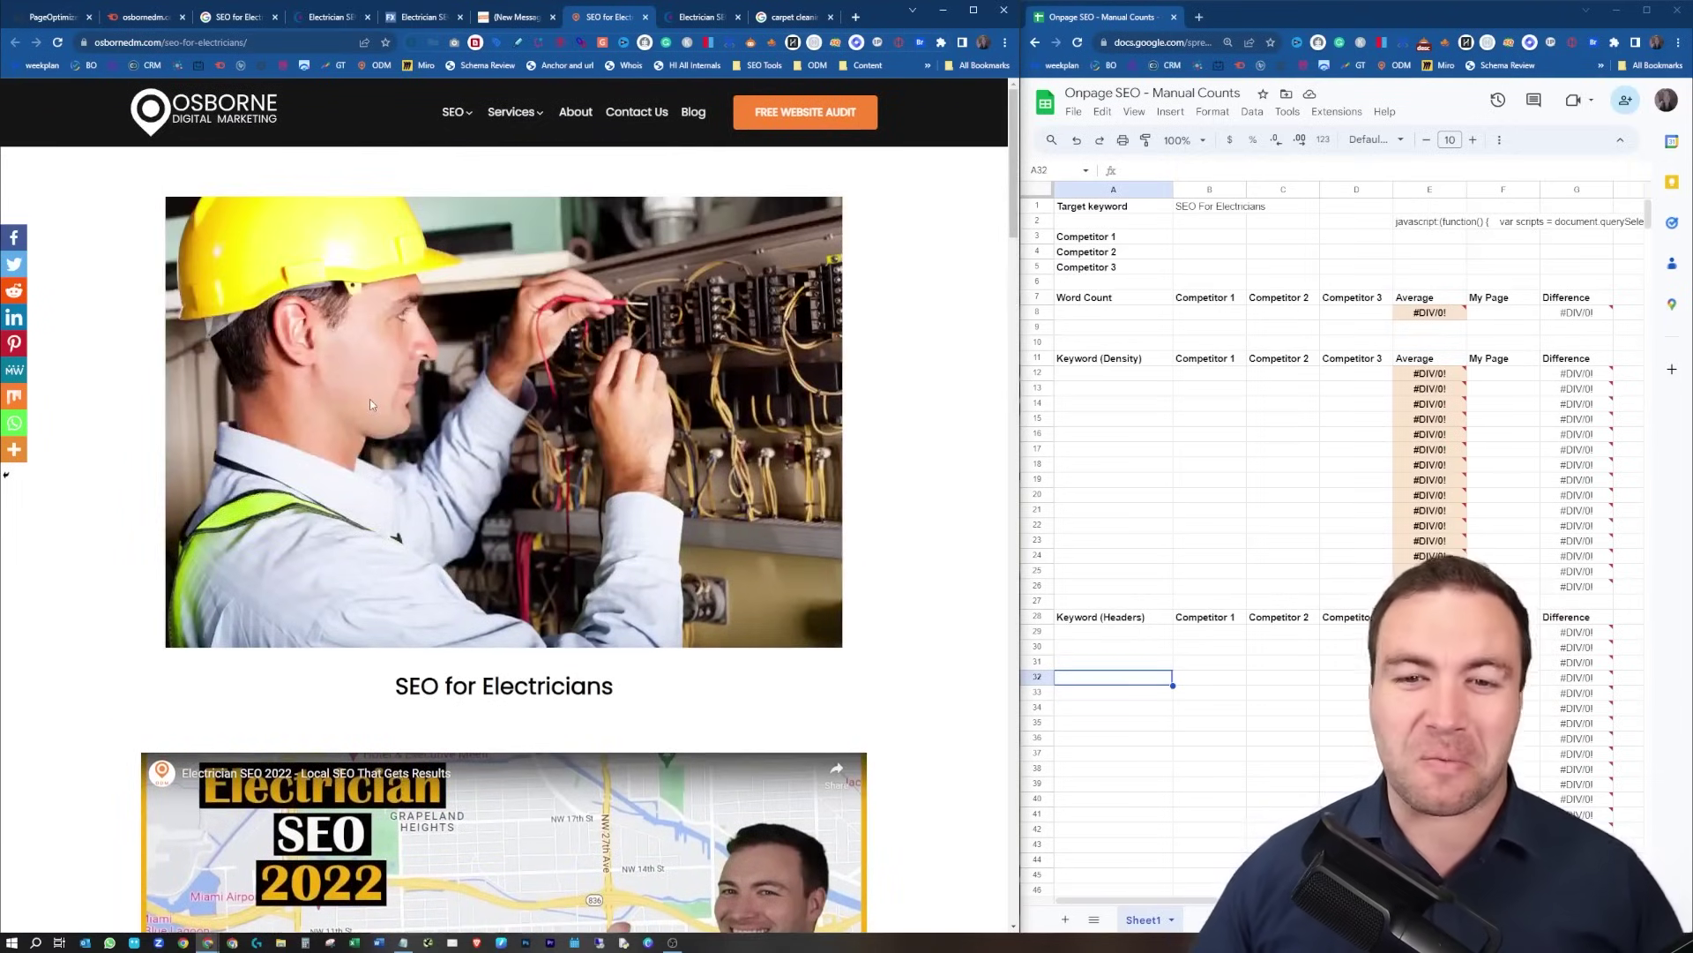
scroll(368, 399, "down", 20)
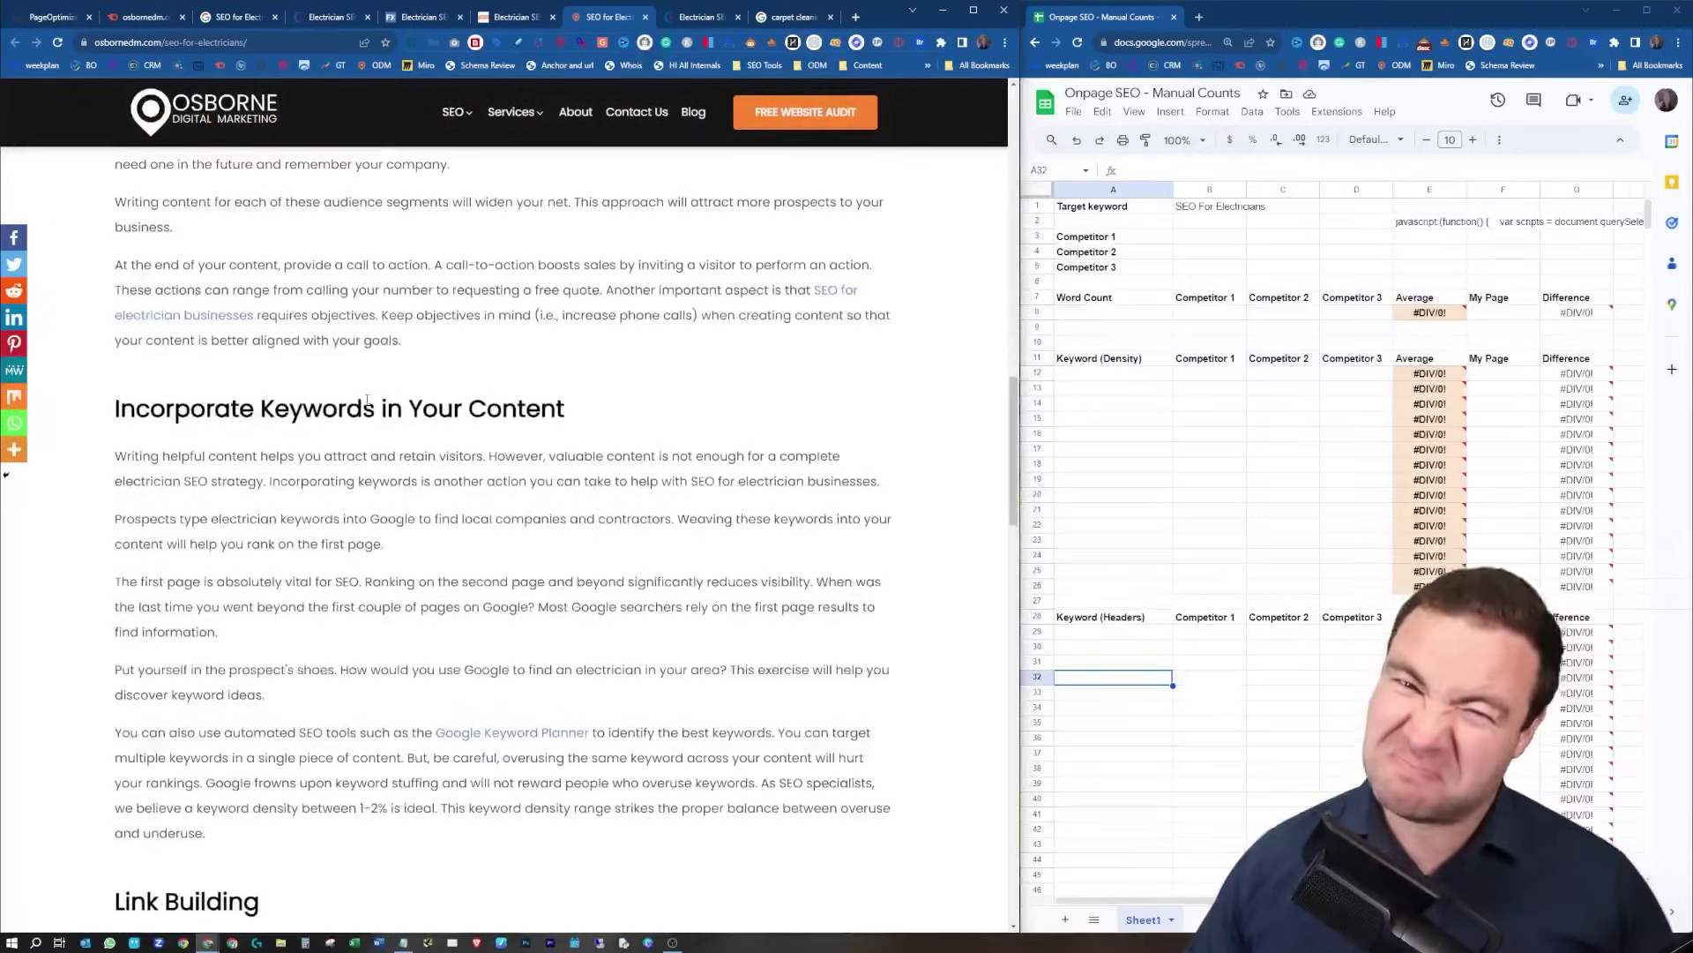
scroll(368, 400, "down", 7)
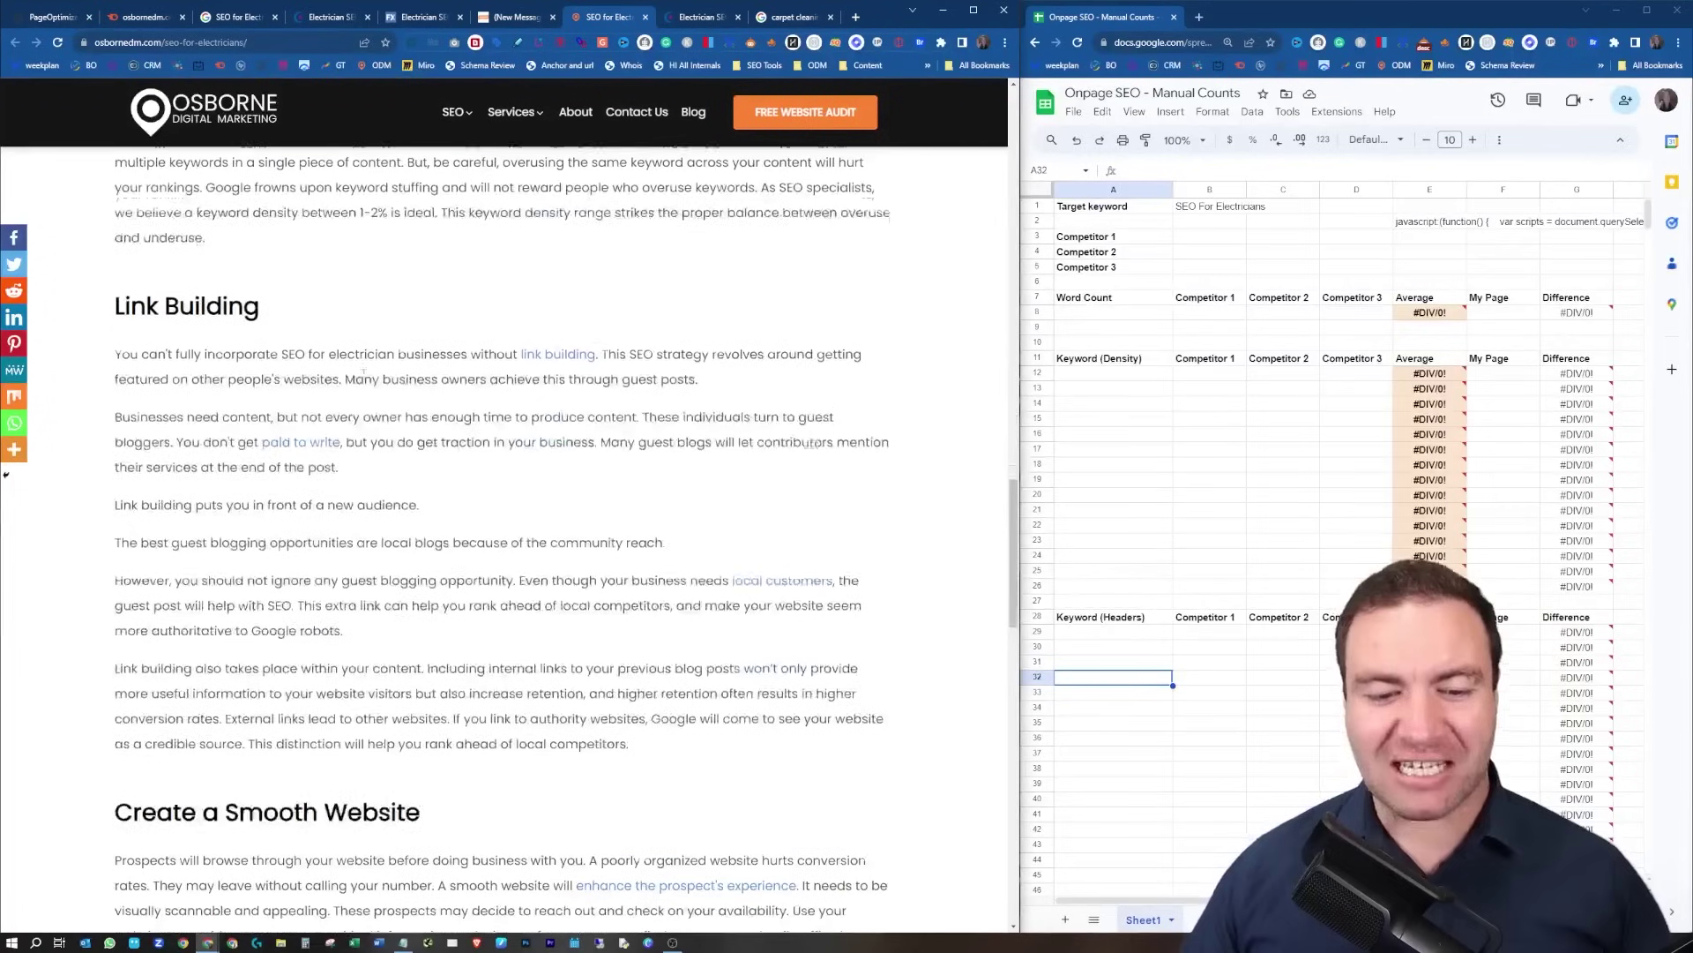
scroll(335, 414, "down", 5)
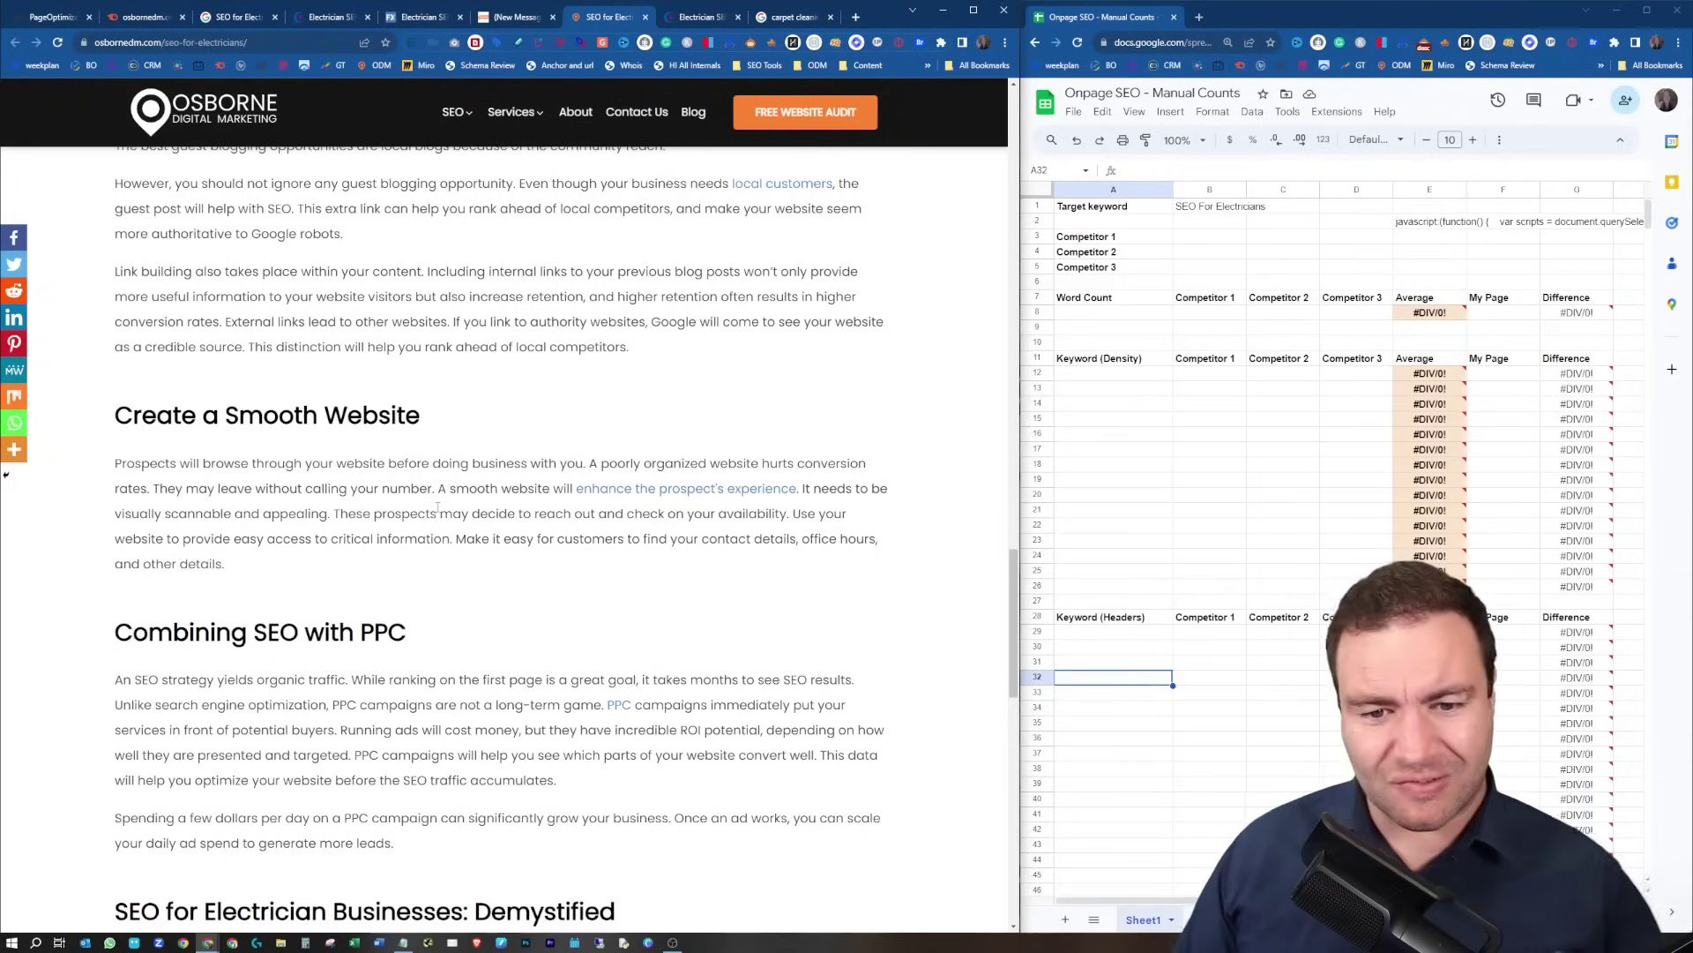
scroll(327, 430, "up", 7)
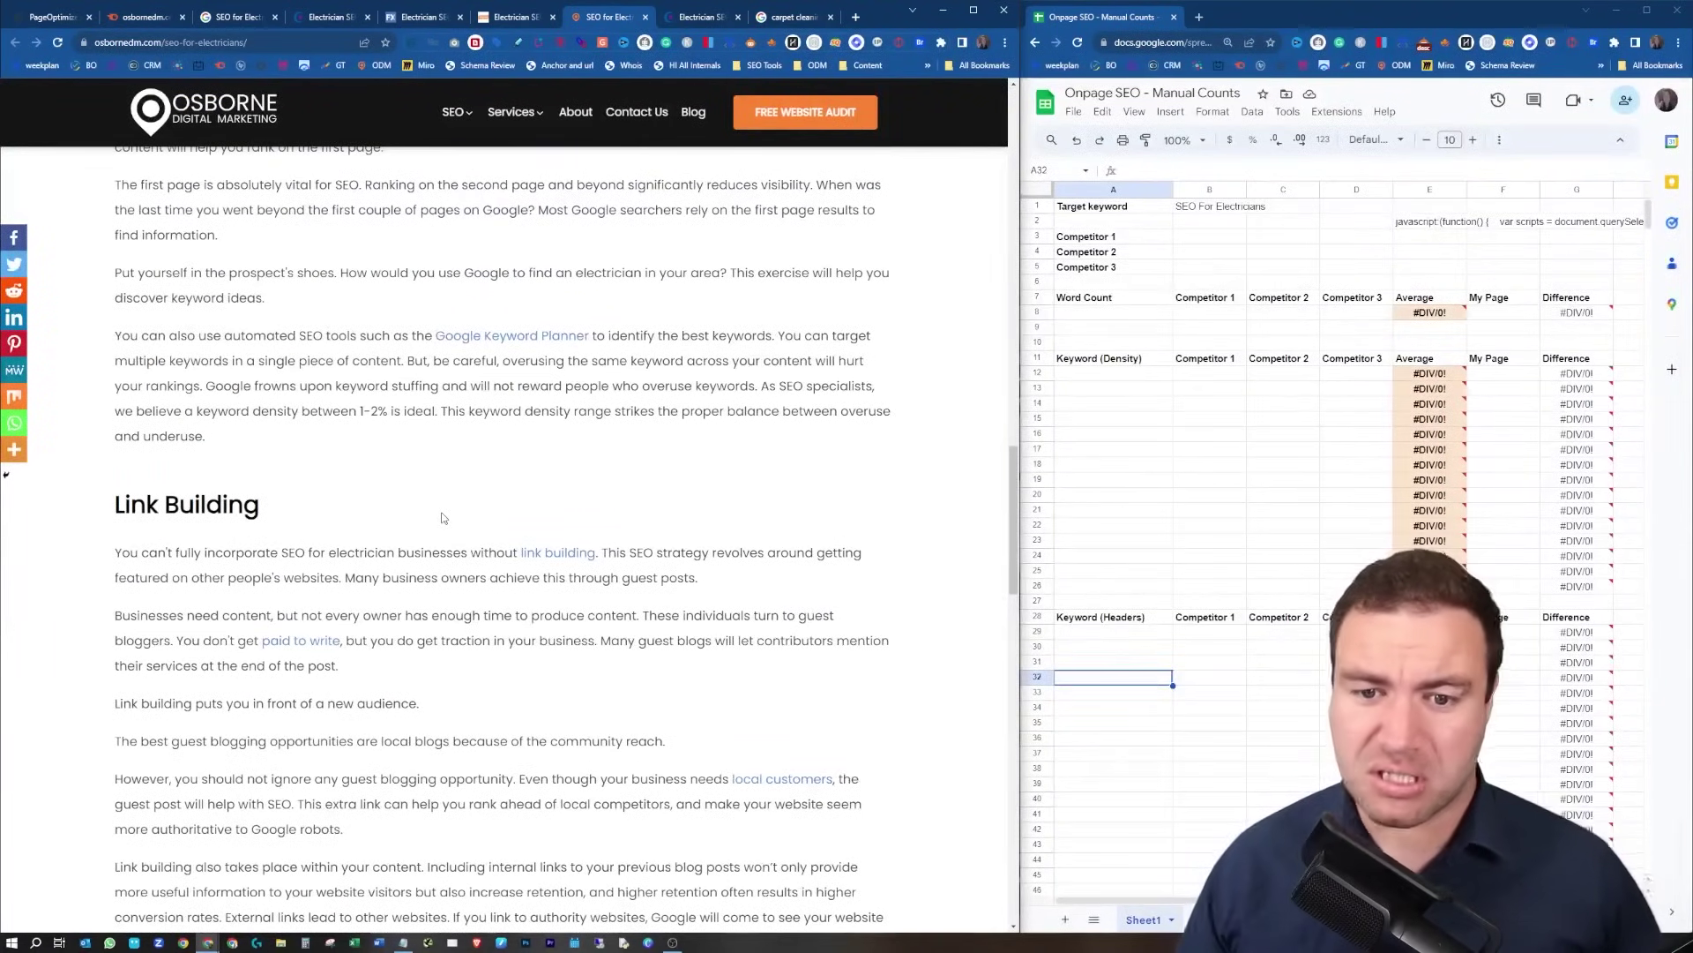
scroll(443, 518, "up", 3)
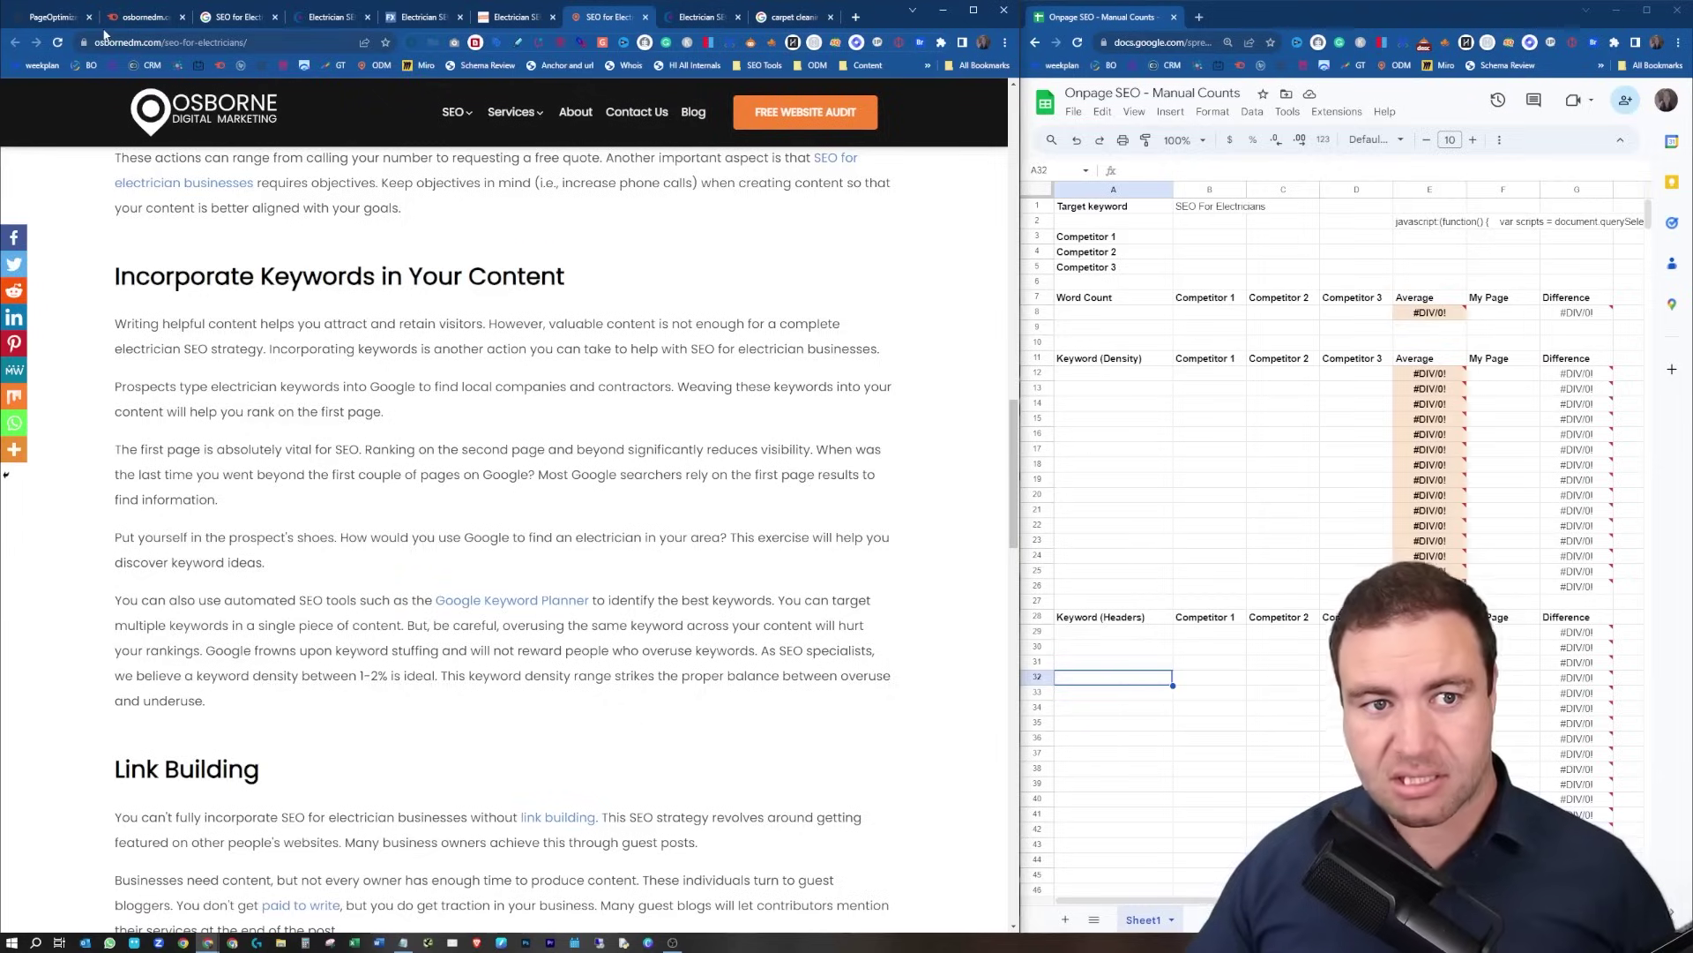
Switch to the PageOptimizer content brief and check its optimization score, current word count and recommended page sections.
left_click(60, 17)
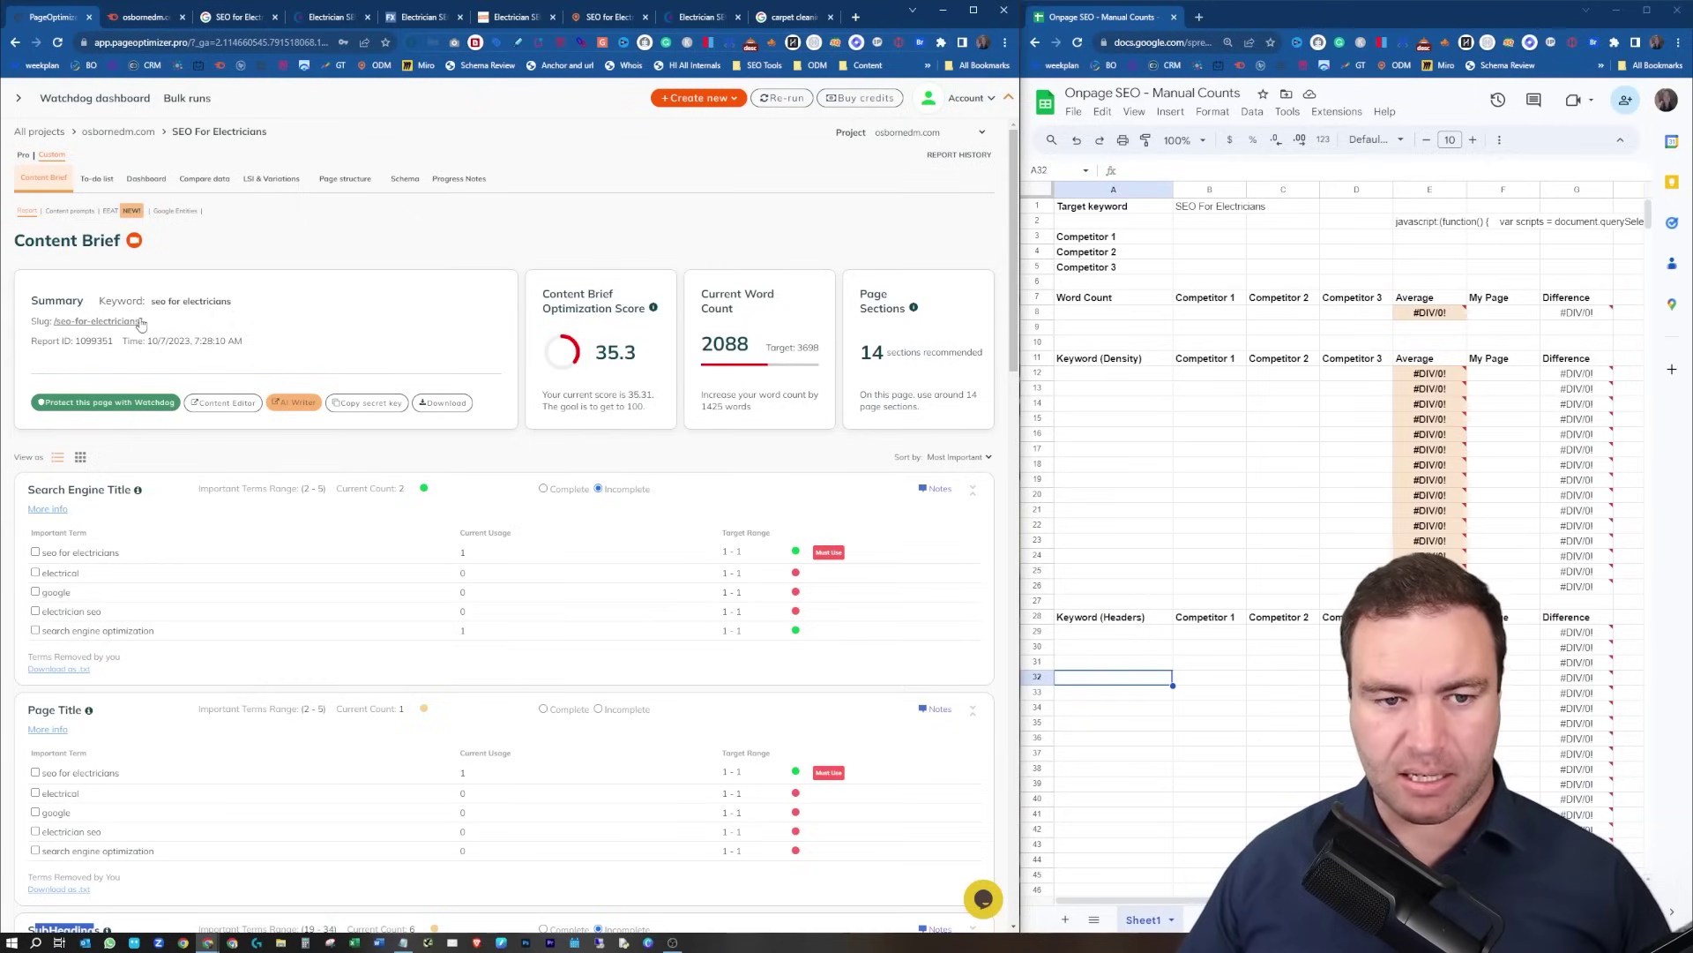
left_click_drag(595, 352, 639, 355)
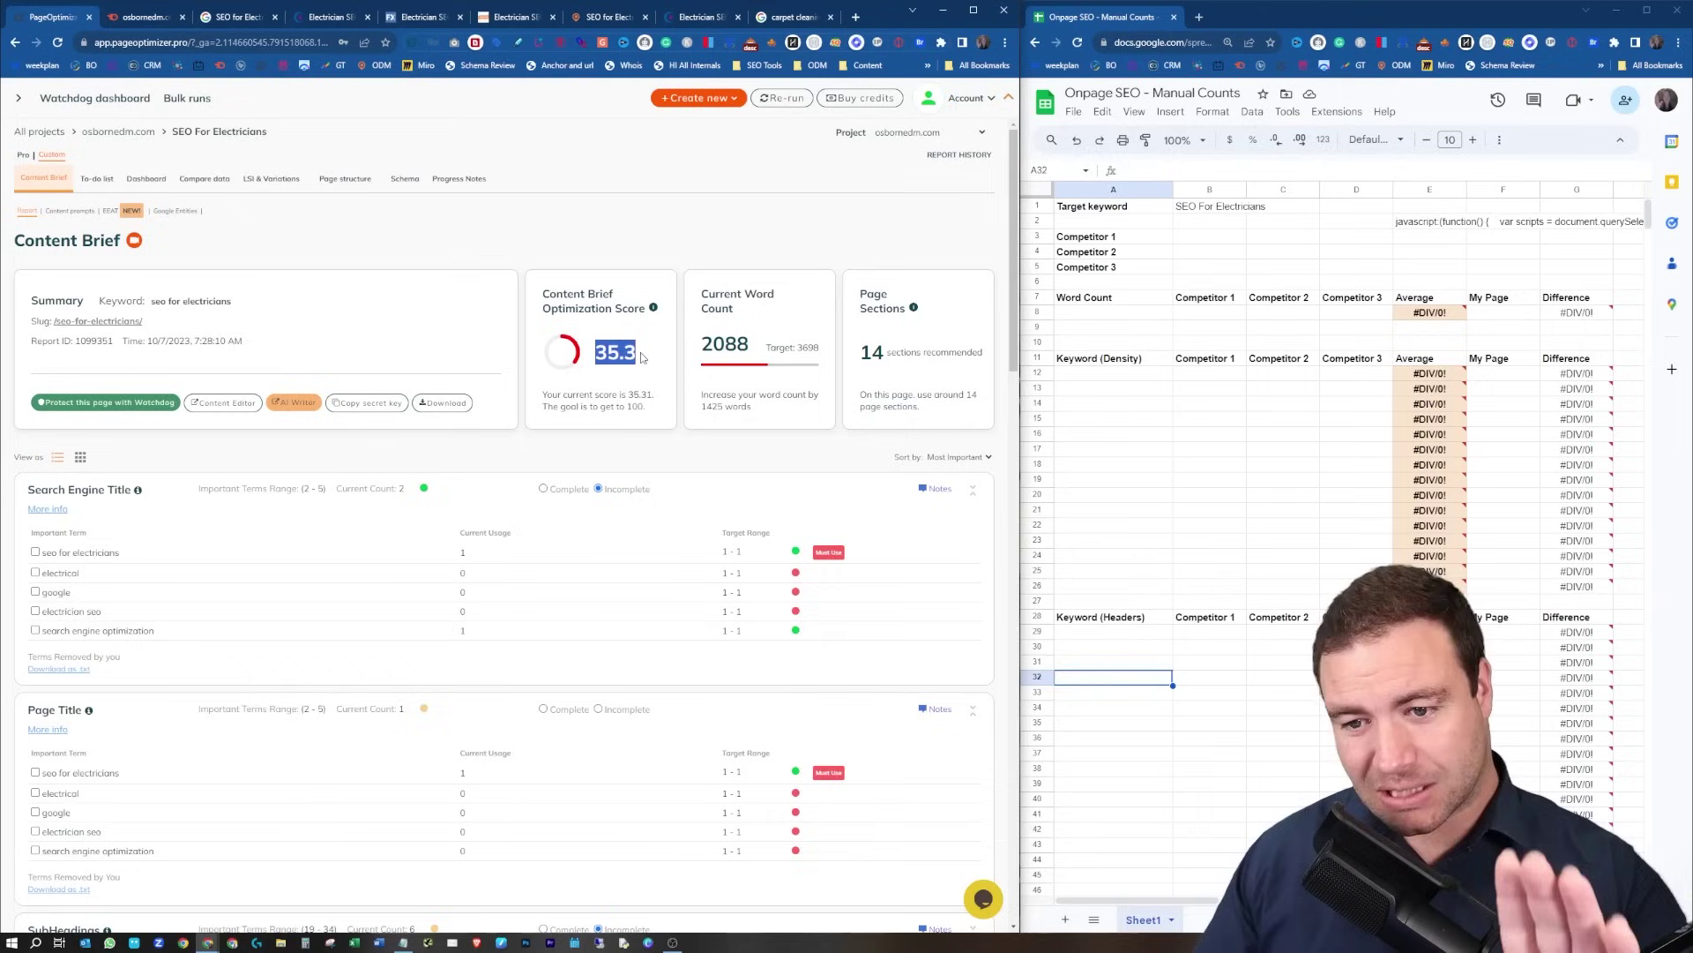
left_click(643, 356)
left_click_drag(752, 349, 697, 349)
left_click(804, 344)
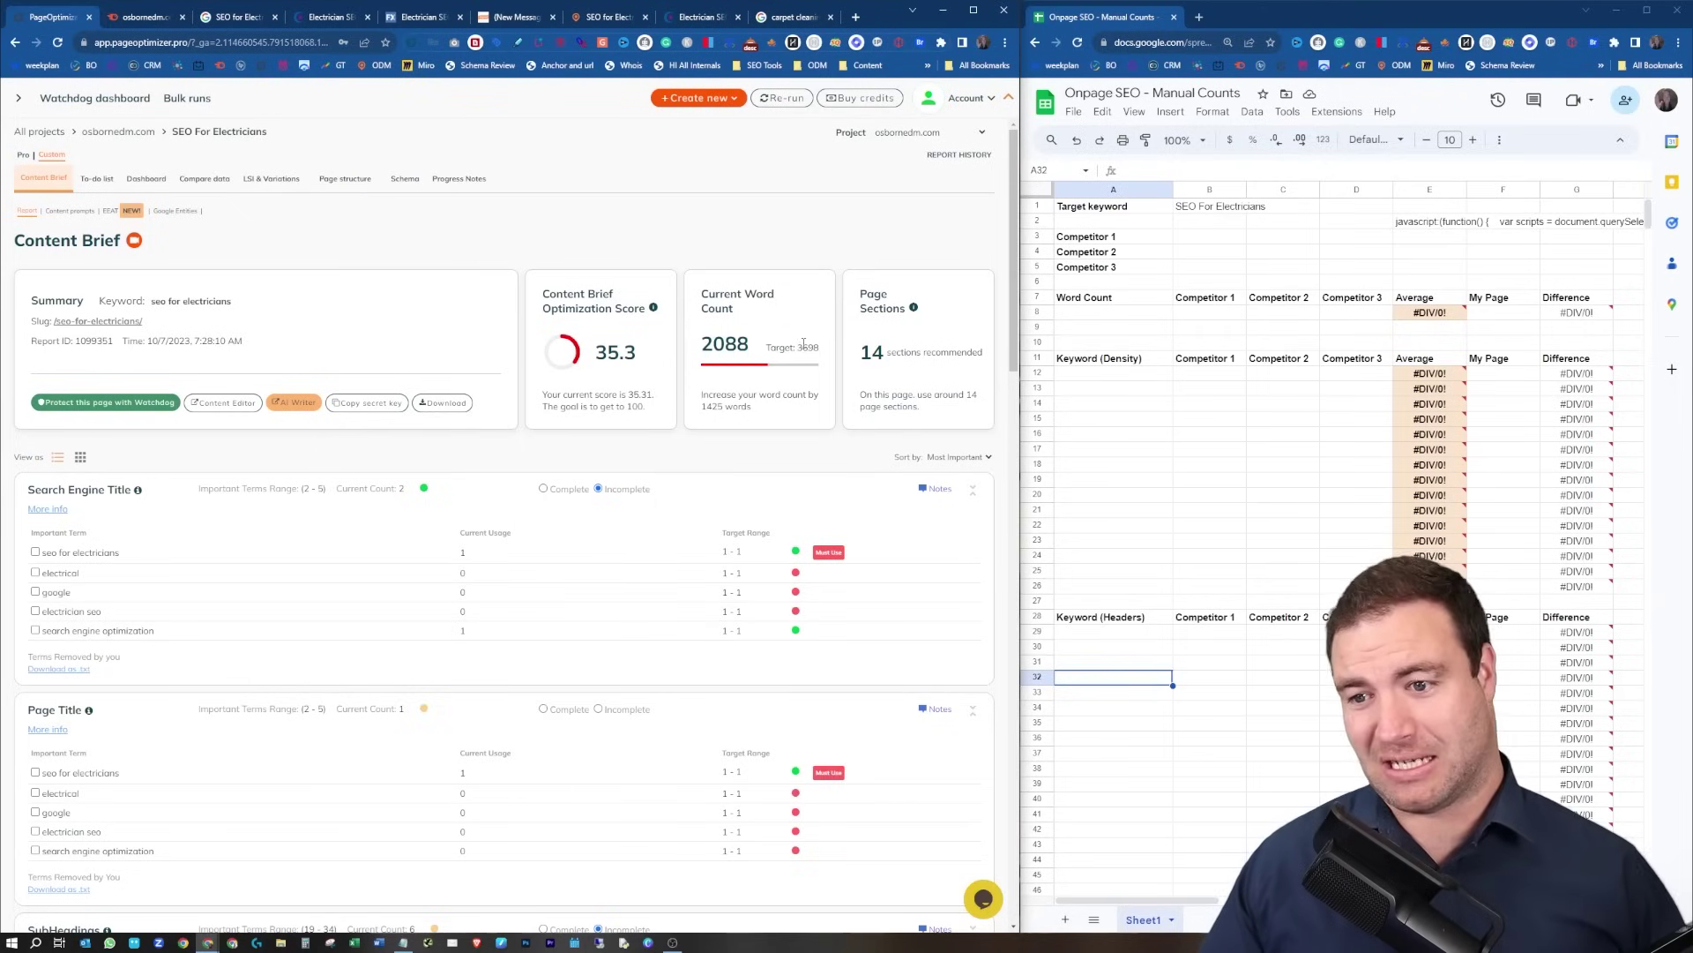
left_click_drag(900, 349, 858, 355)
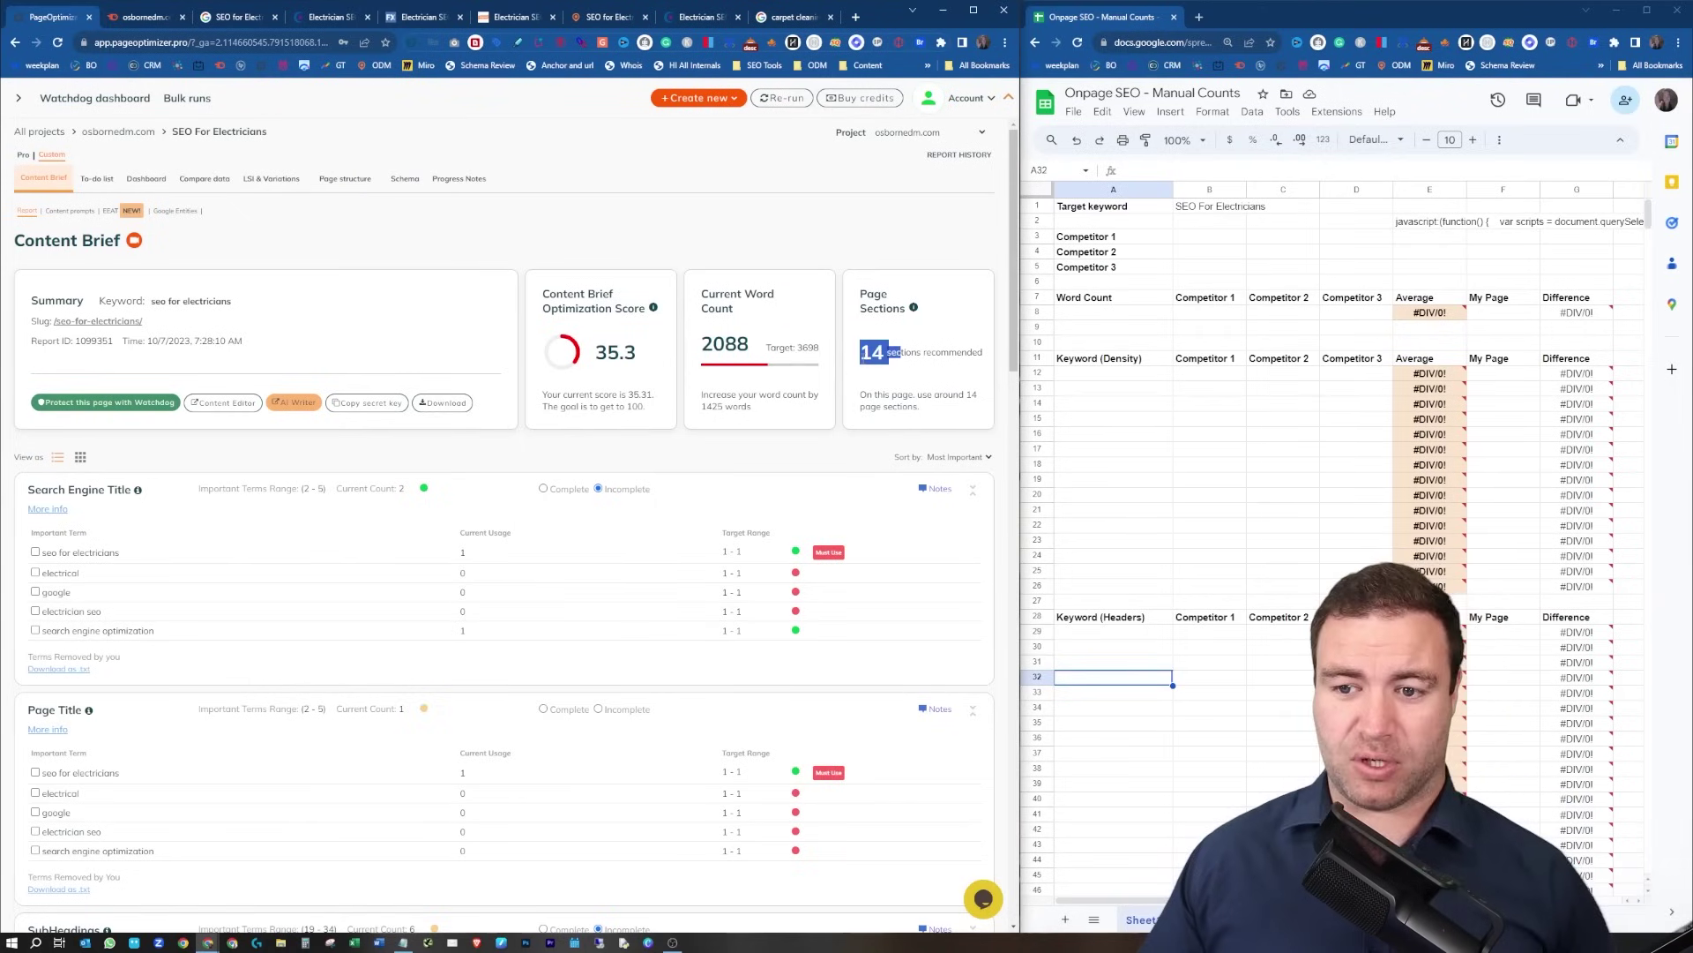
Compare current usage with target ranges for the search engine title, page title and subheading terms in the content brief.
scroll(367, 362, "down", 2)
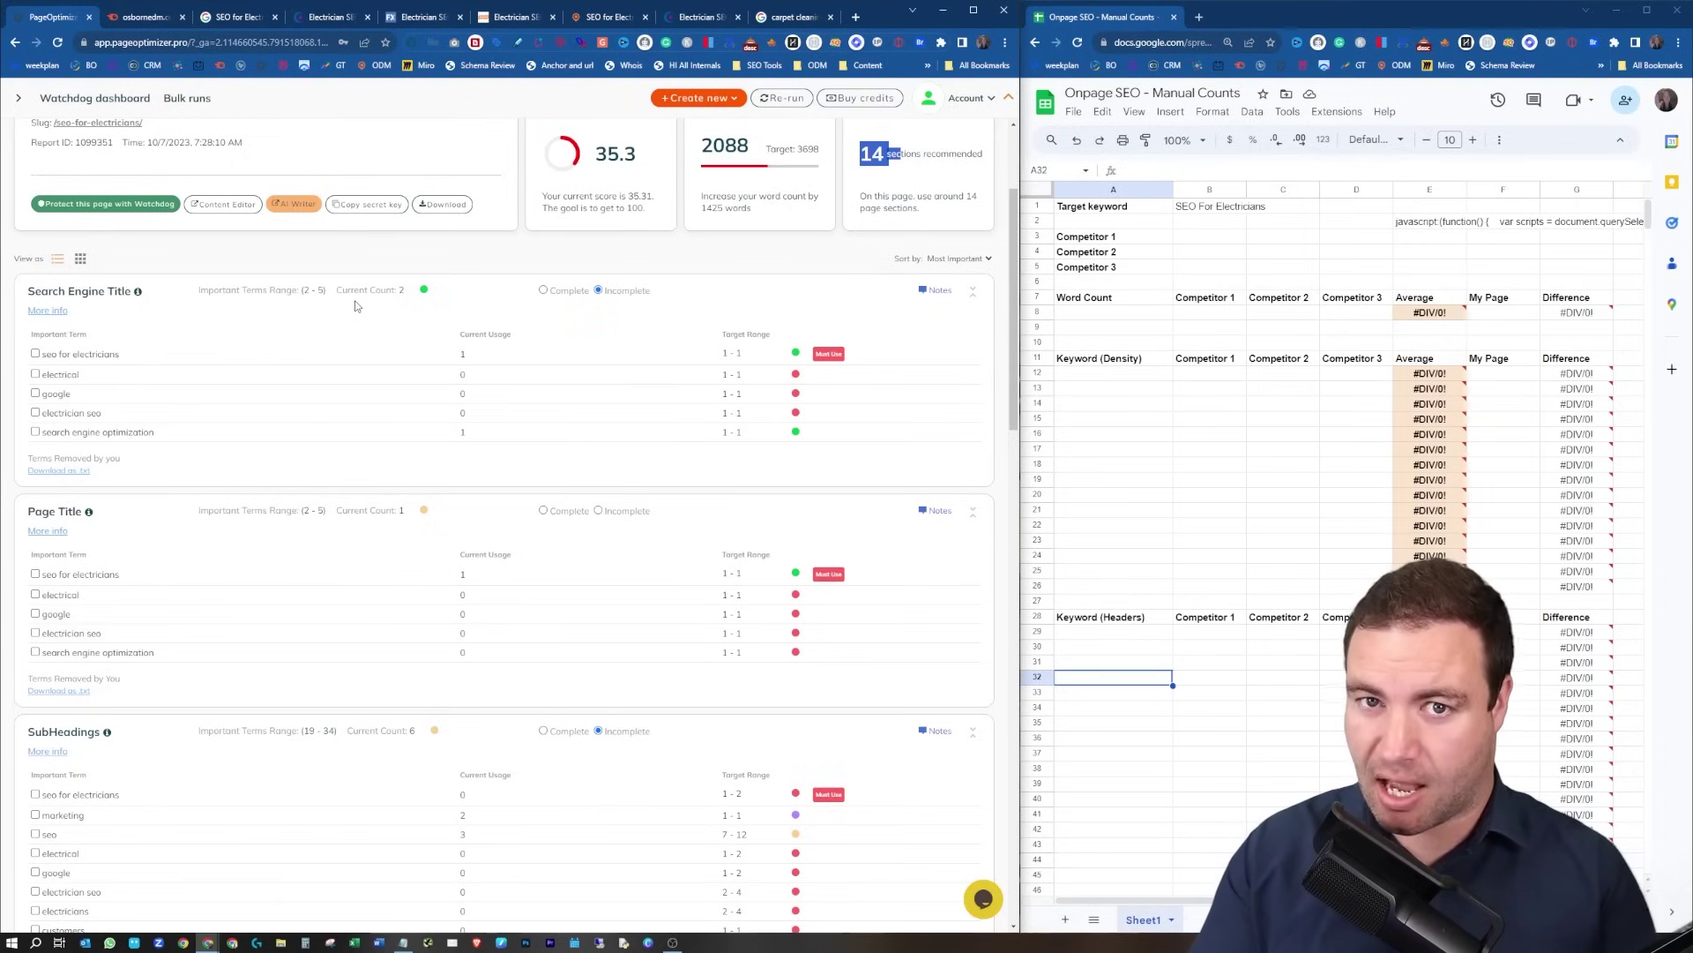
scroll(371, 366, "down", 3)
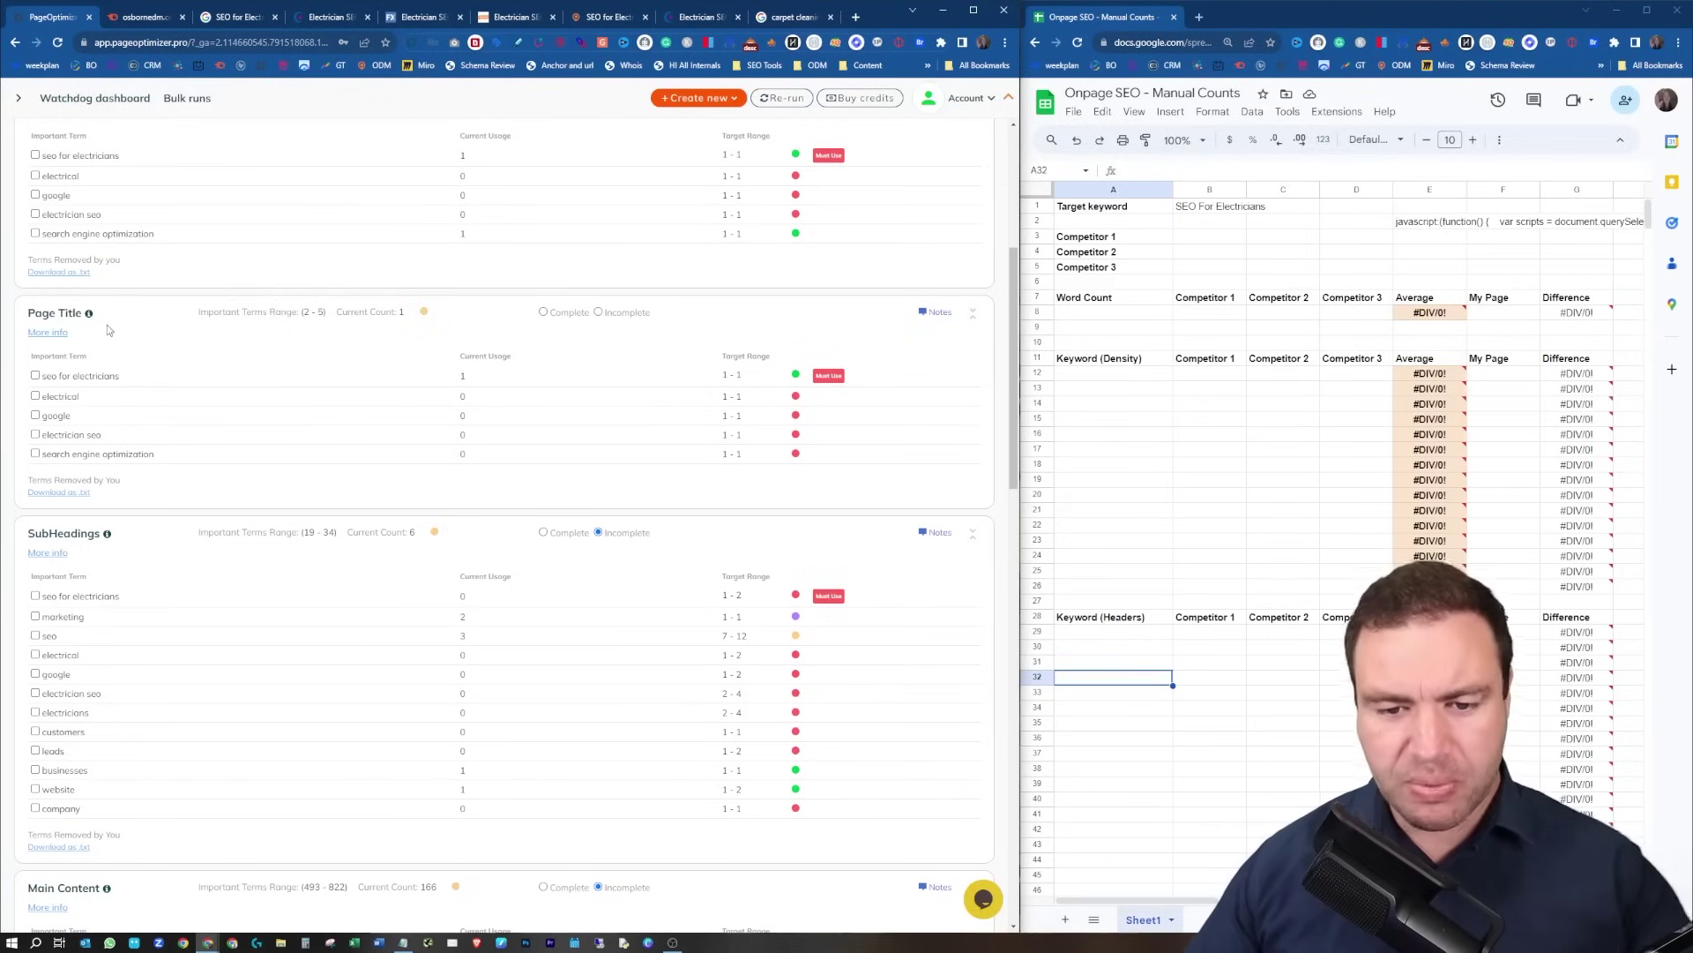
scroll(228, 425, "down", 2)
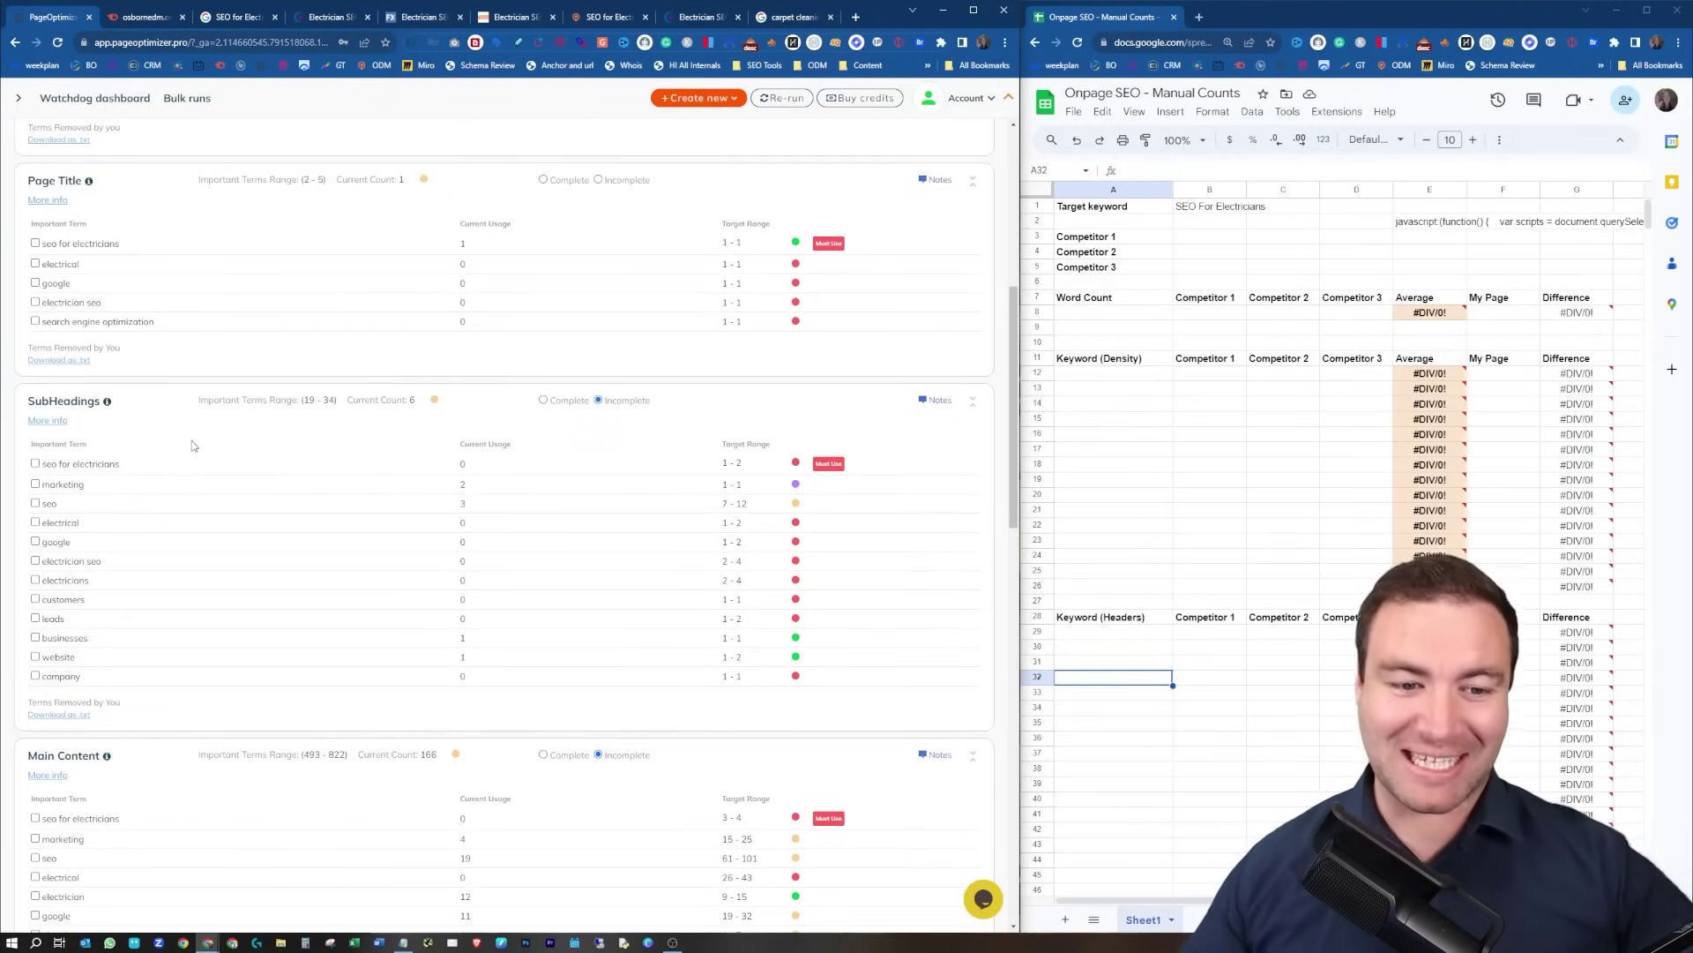
left_click_drag(45, 464, 148, 657)
left_click(665, 494)
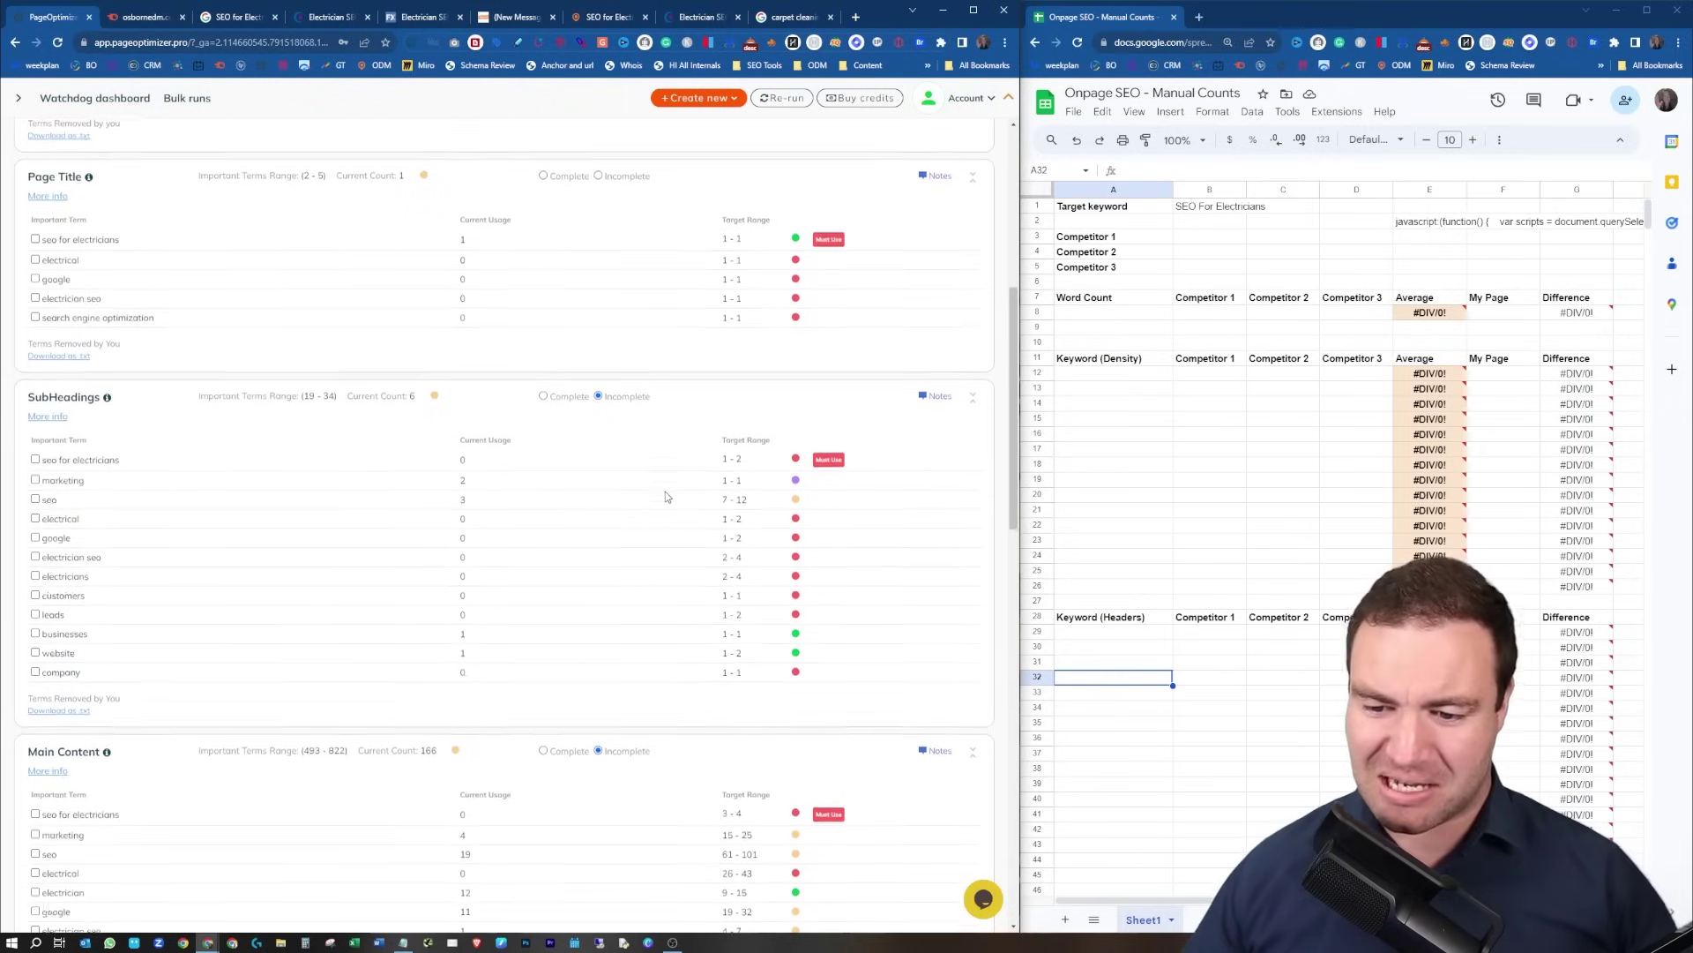
scroll(665, 490, "down", 1)
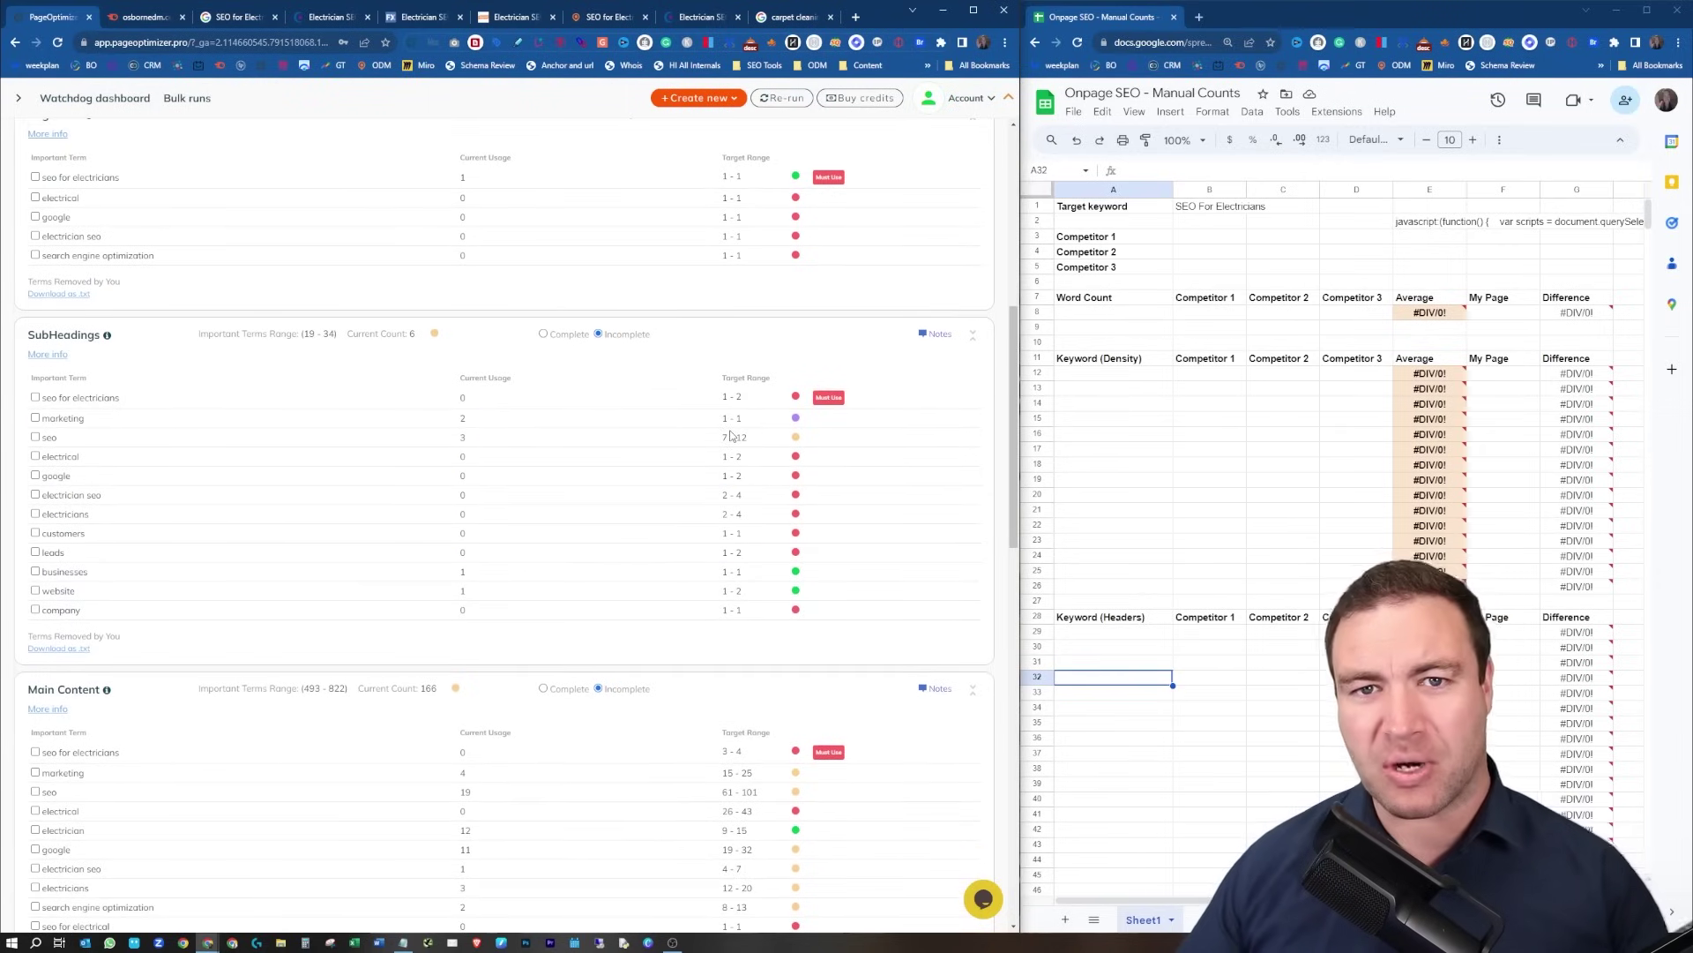
scroll(705, 437, "down", 2)
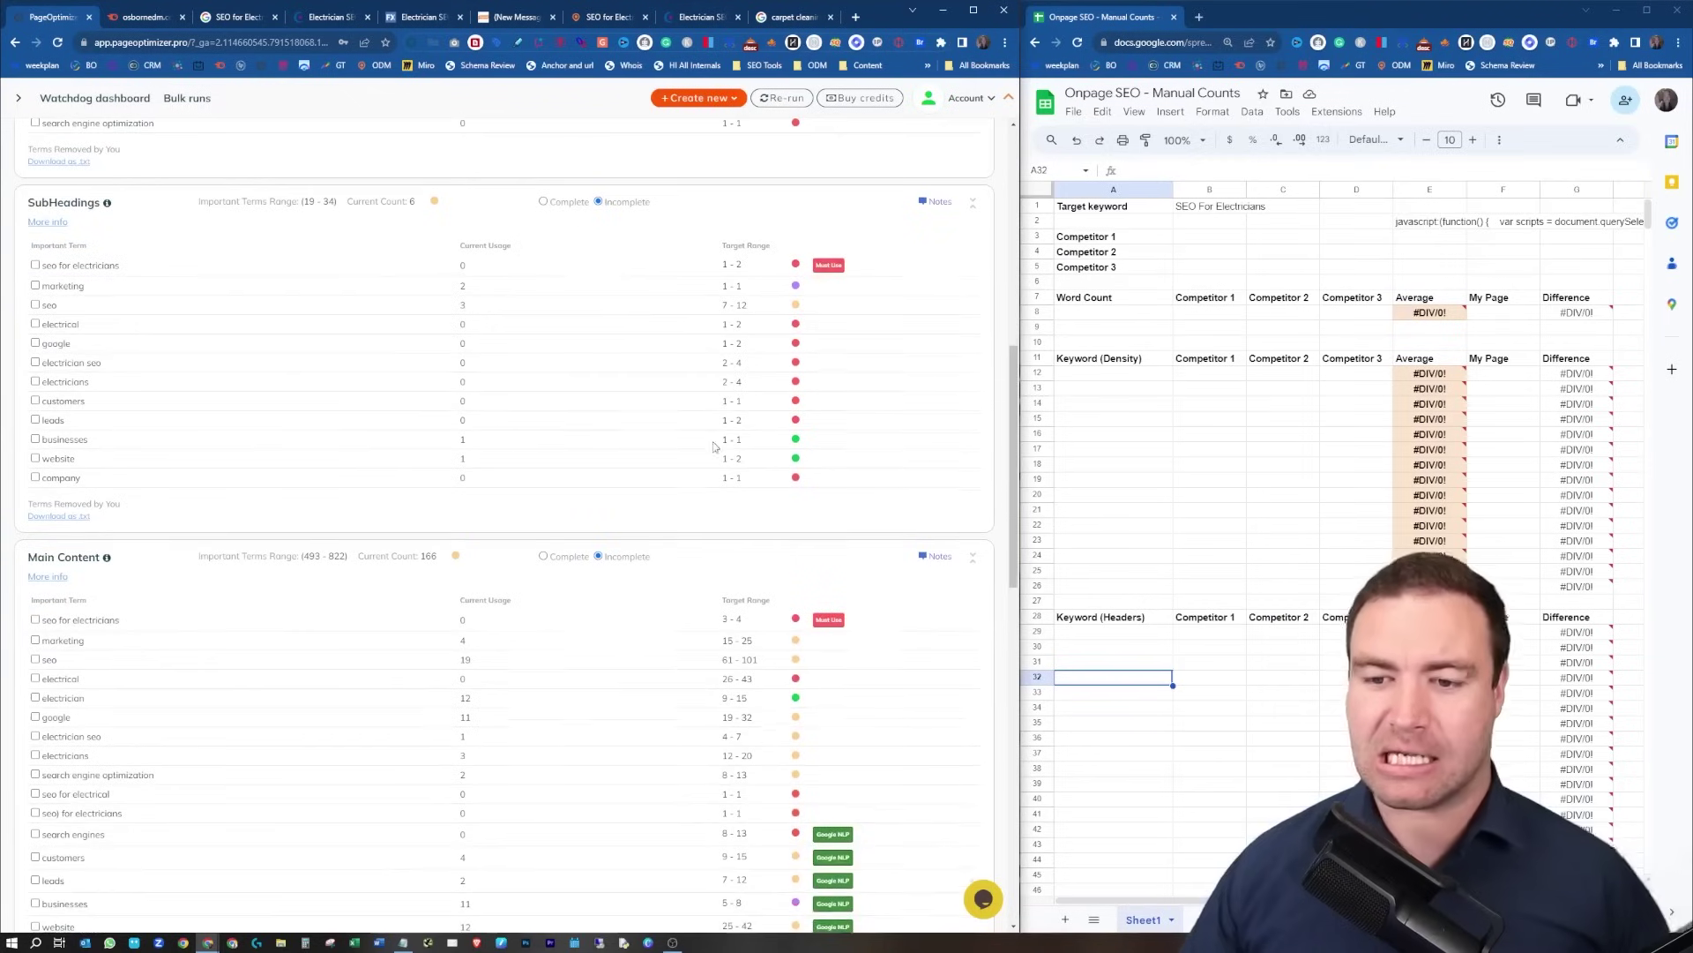
Examine the main content terms and their target ranges, and revisit the subheading terms for comparison.
scroll(384, 491, "down", 2)
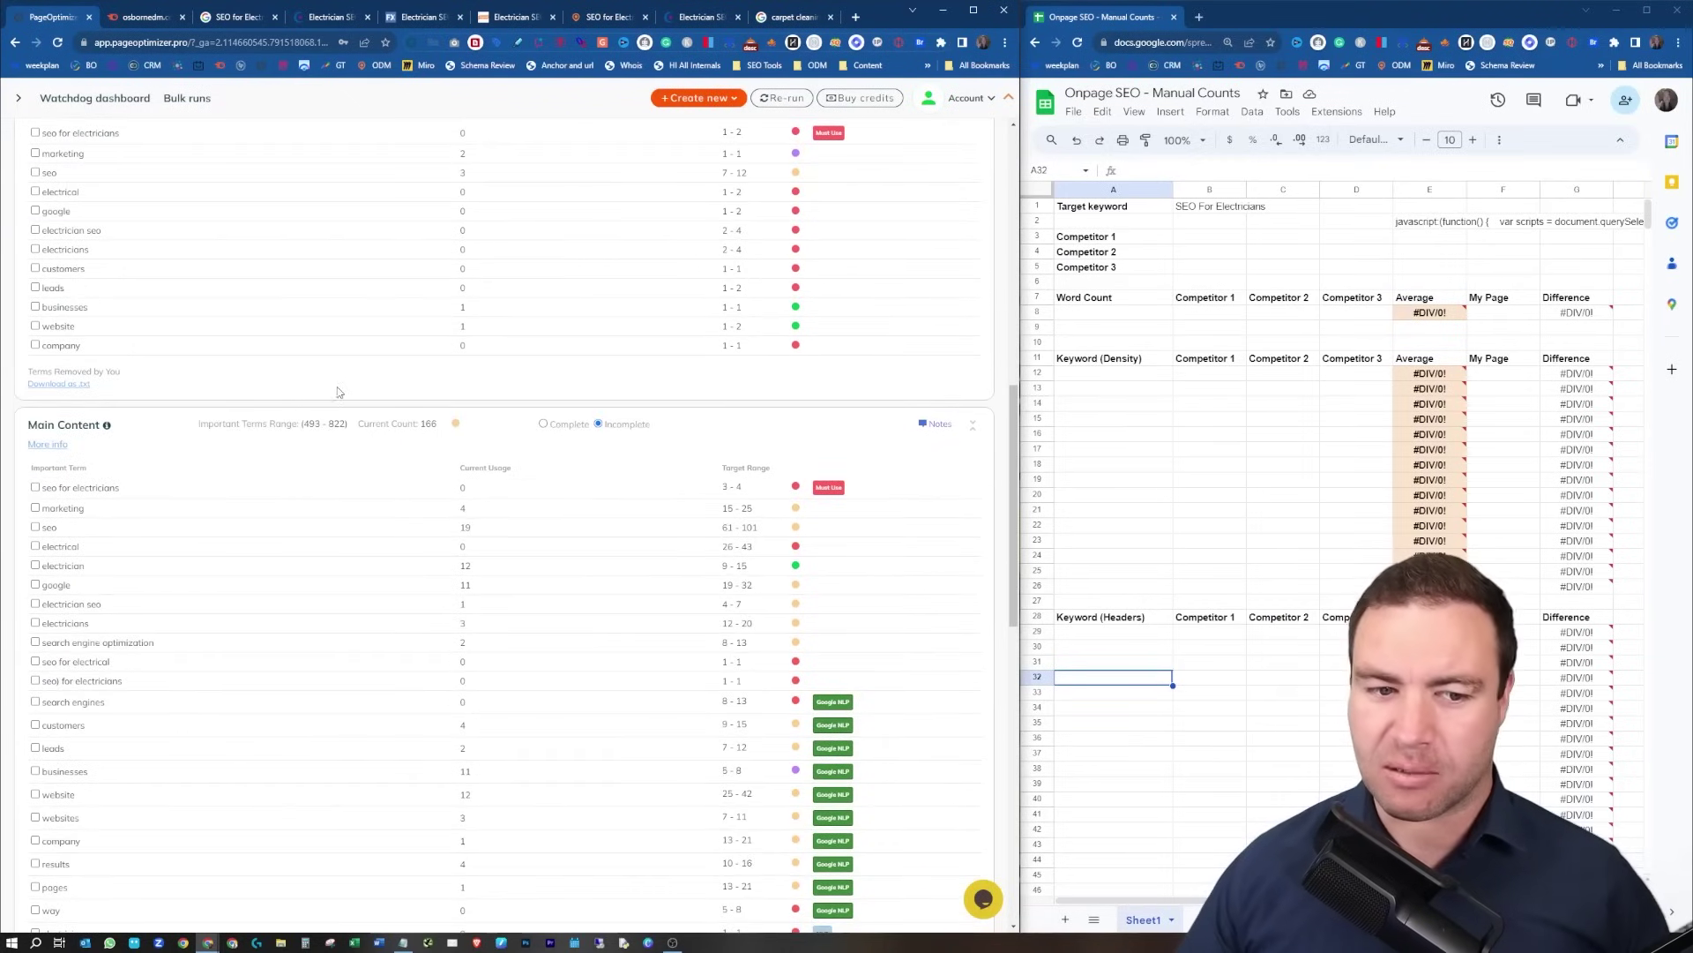
scroll(340, 393, "down", 1)
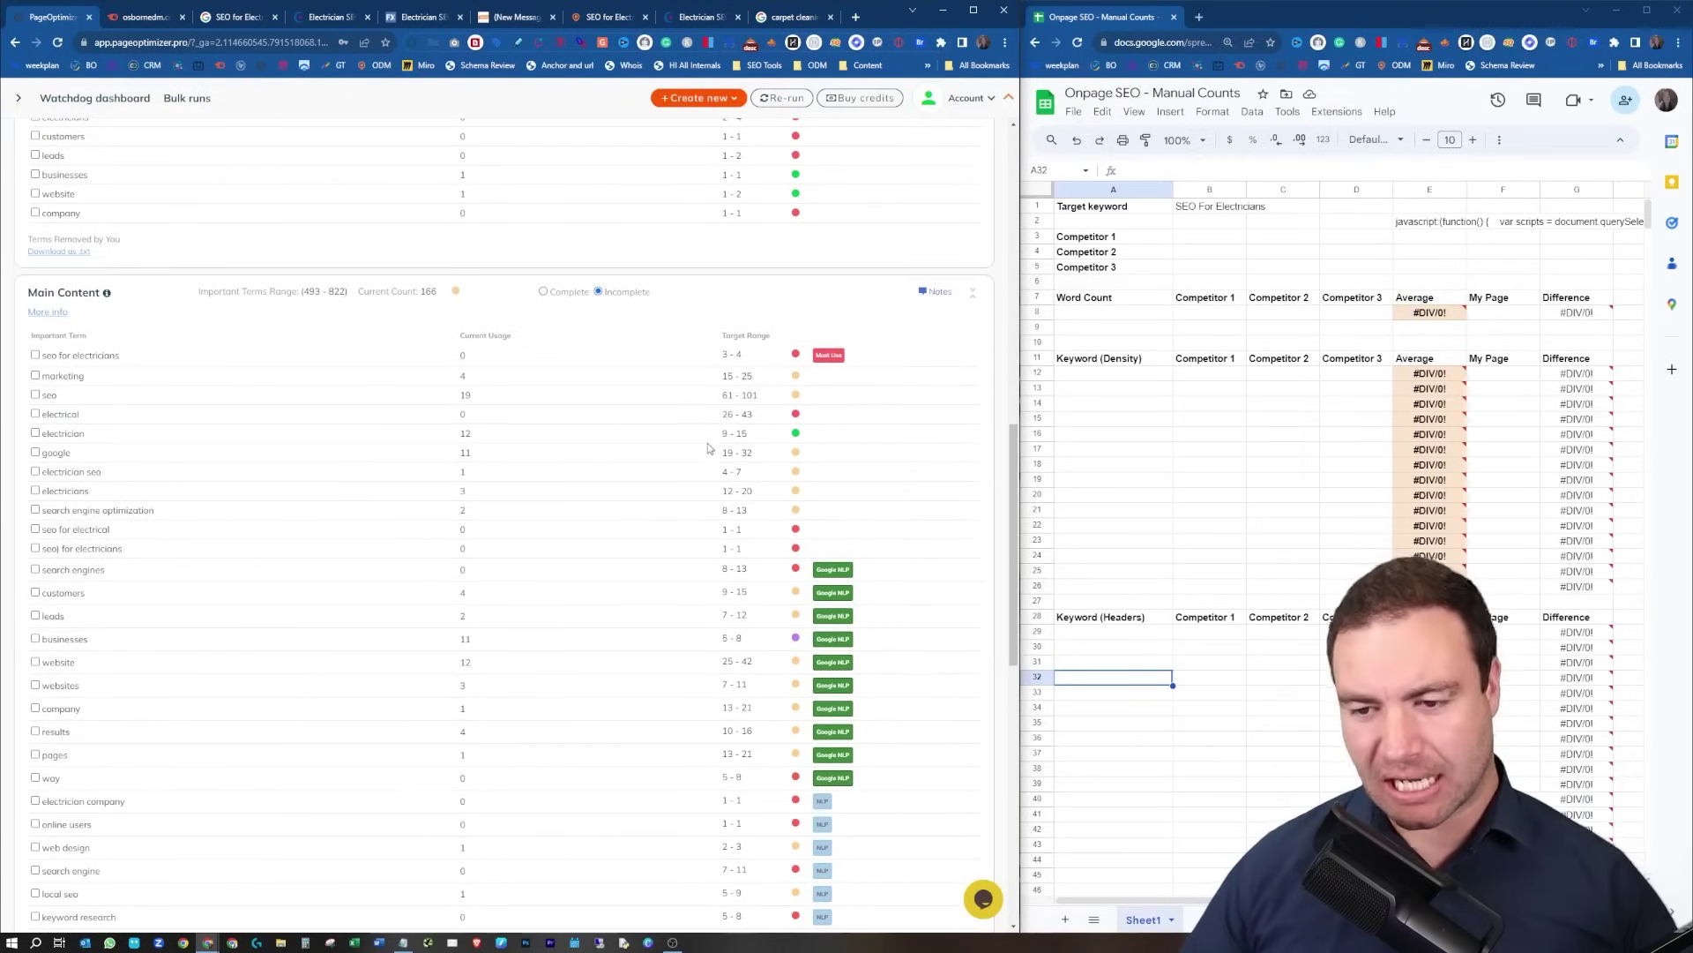
scroll(706, 449, "down", 2)
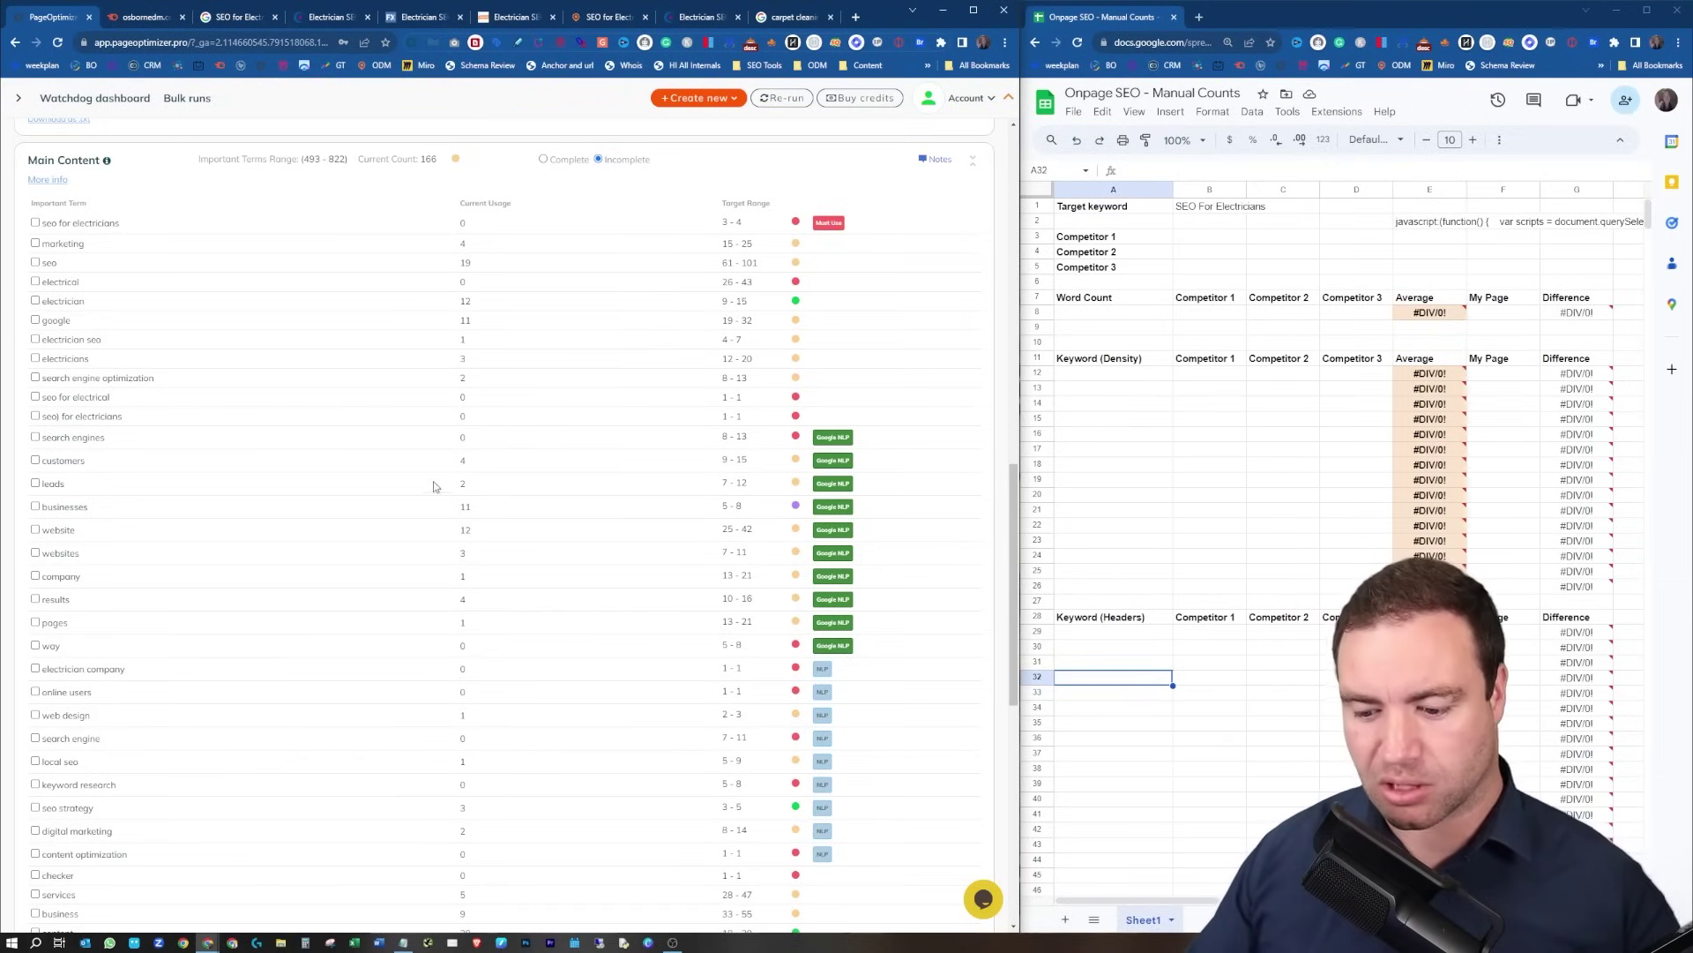
scroll(459, 475, "down", 1)
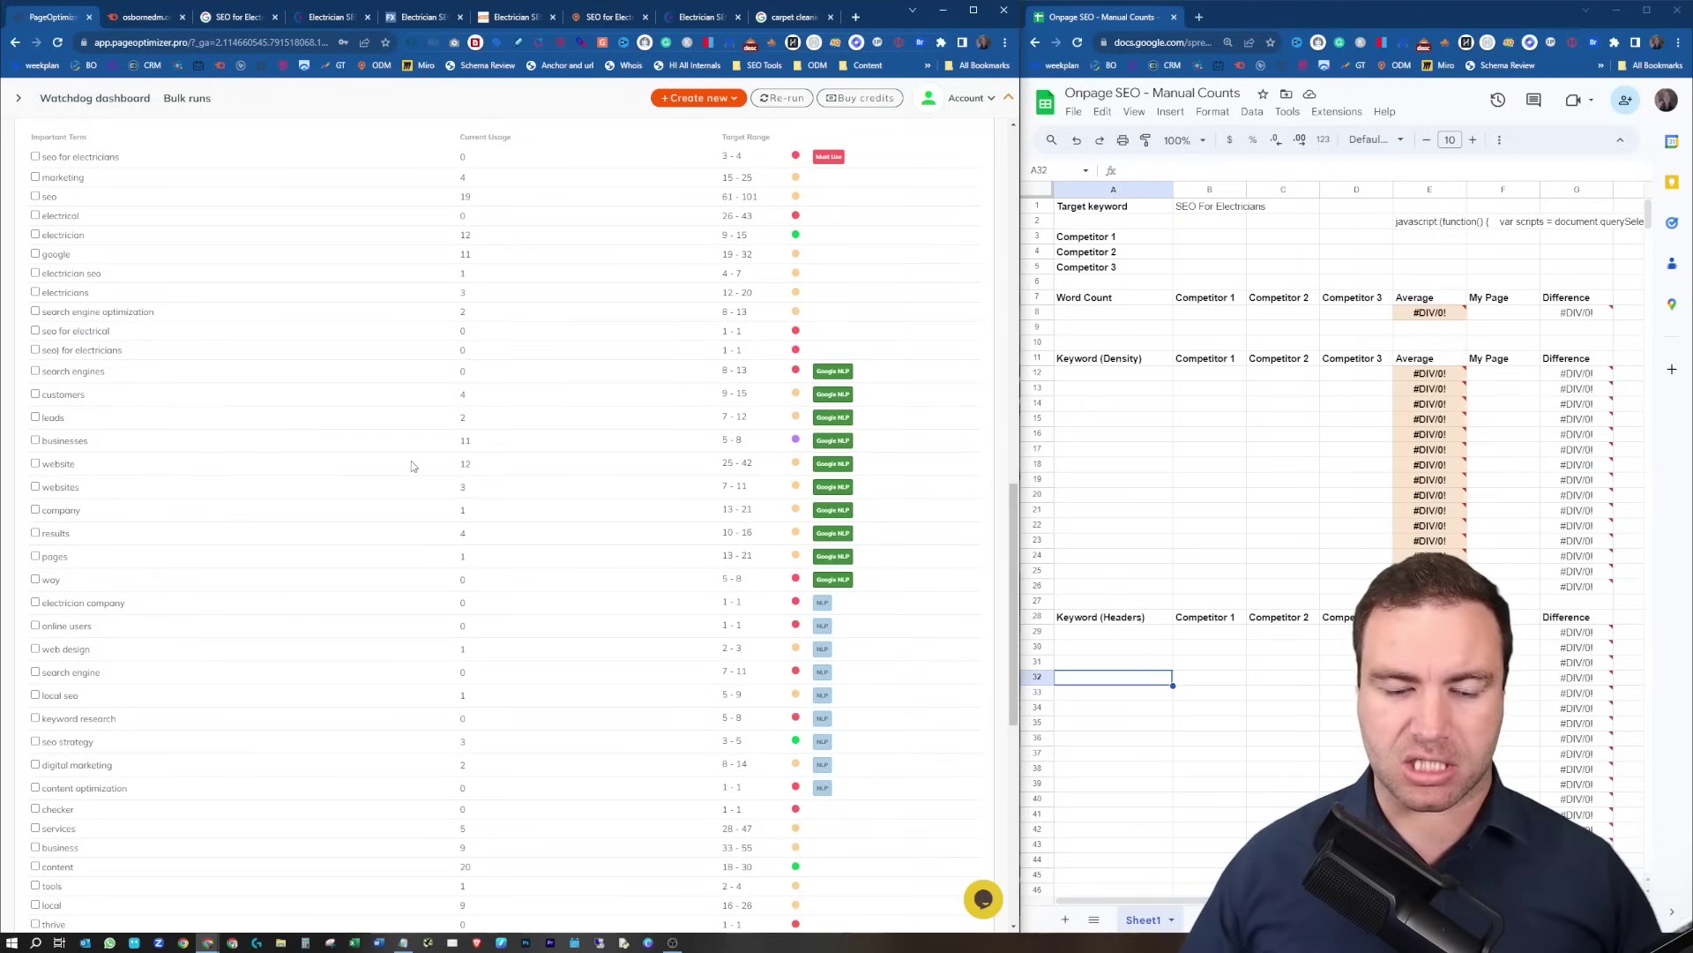
scroll(411, 466, "up", 3)
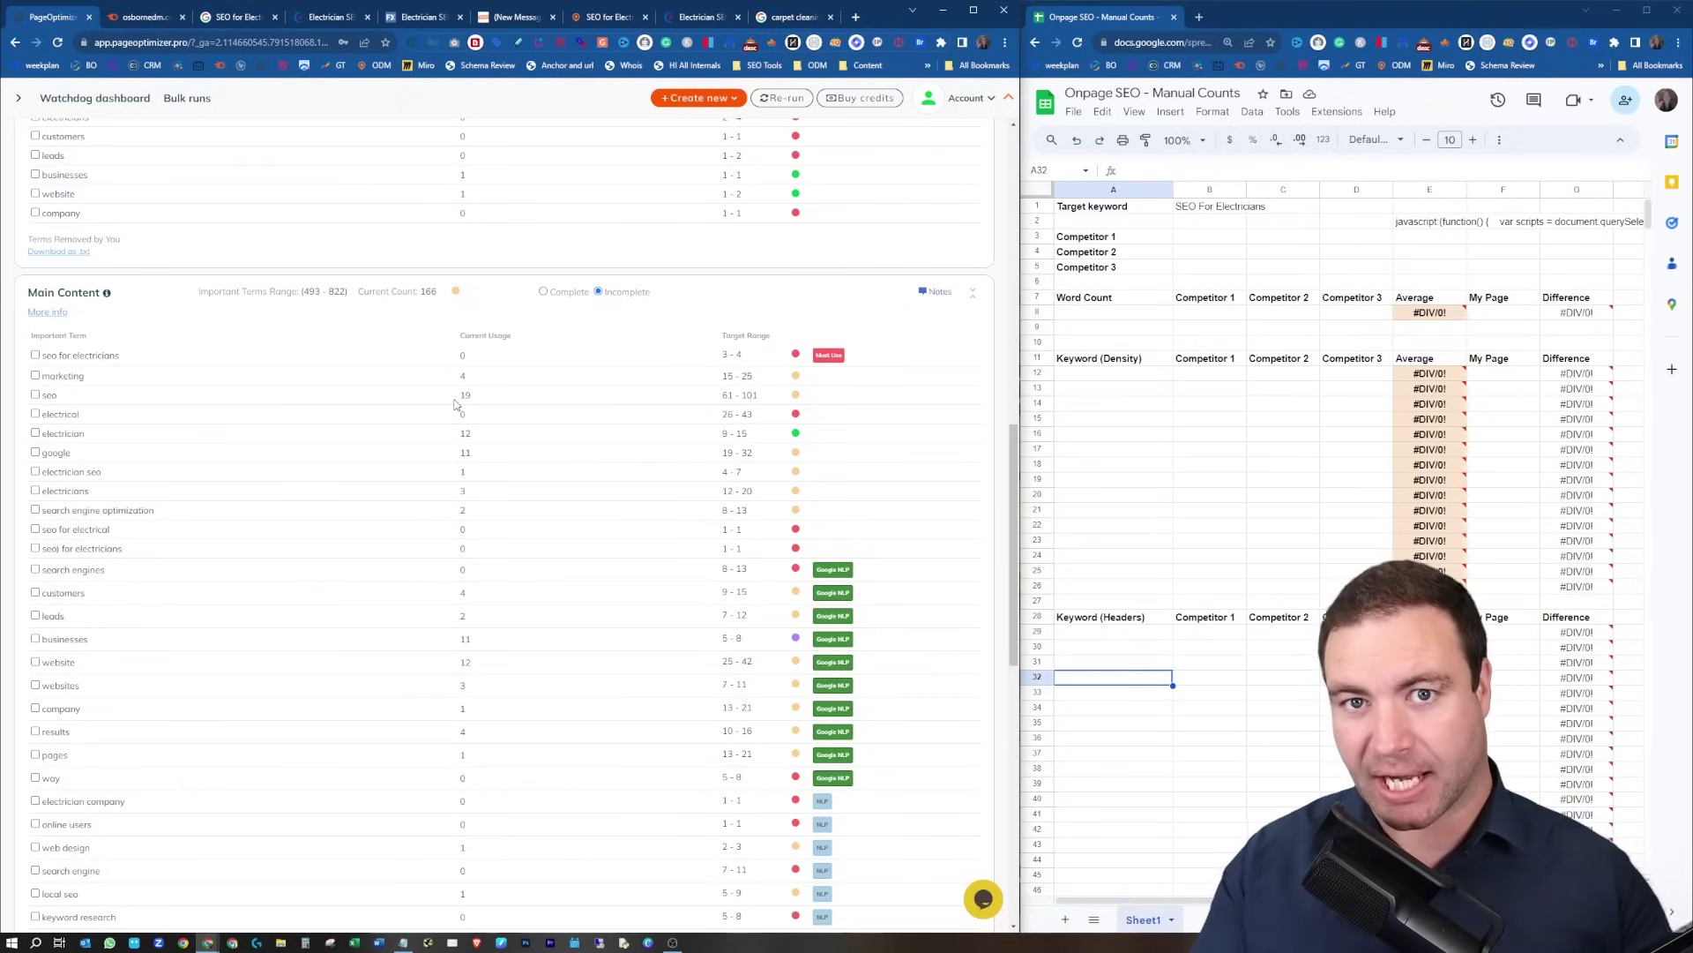
scroll(323, 563, "up", 7)
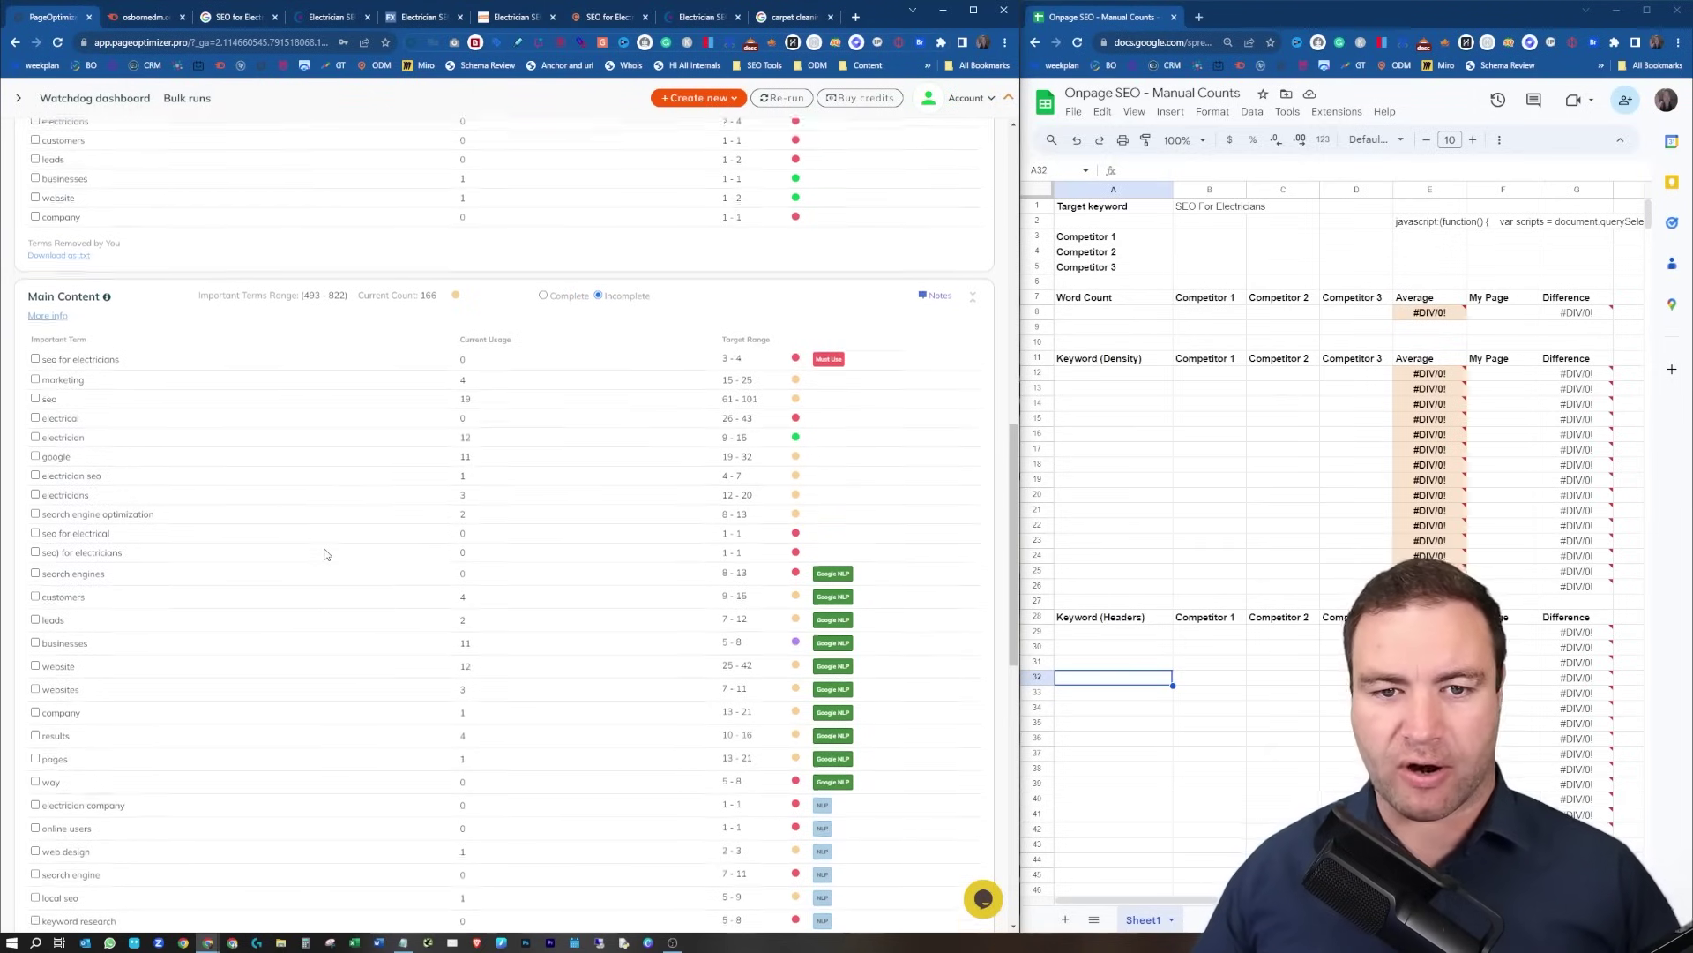
scroll(152, 674, "down", 6)
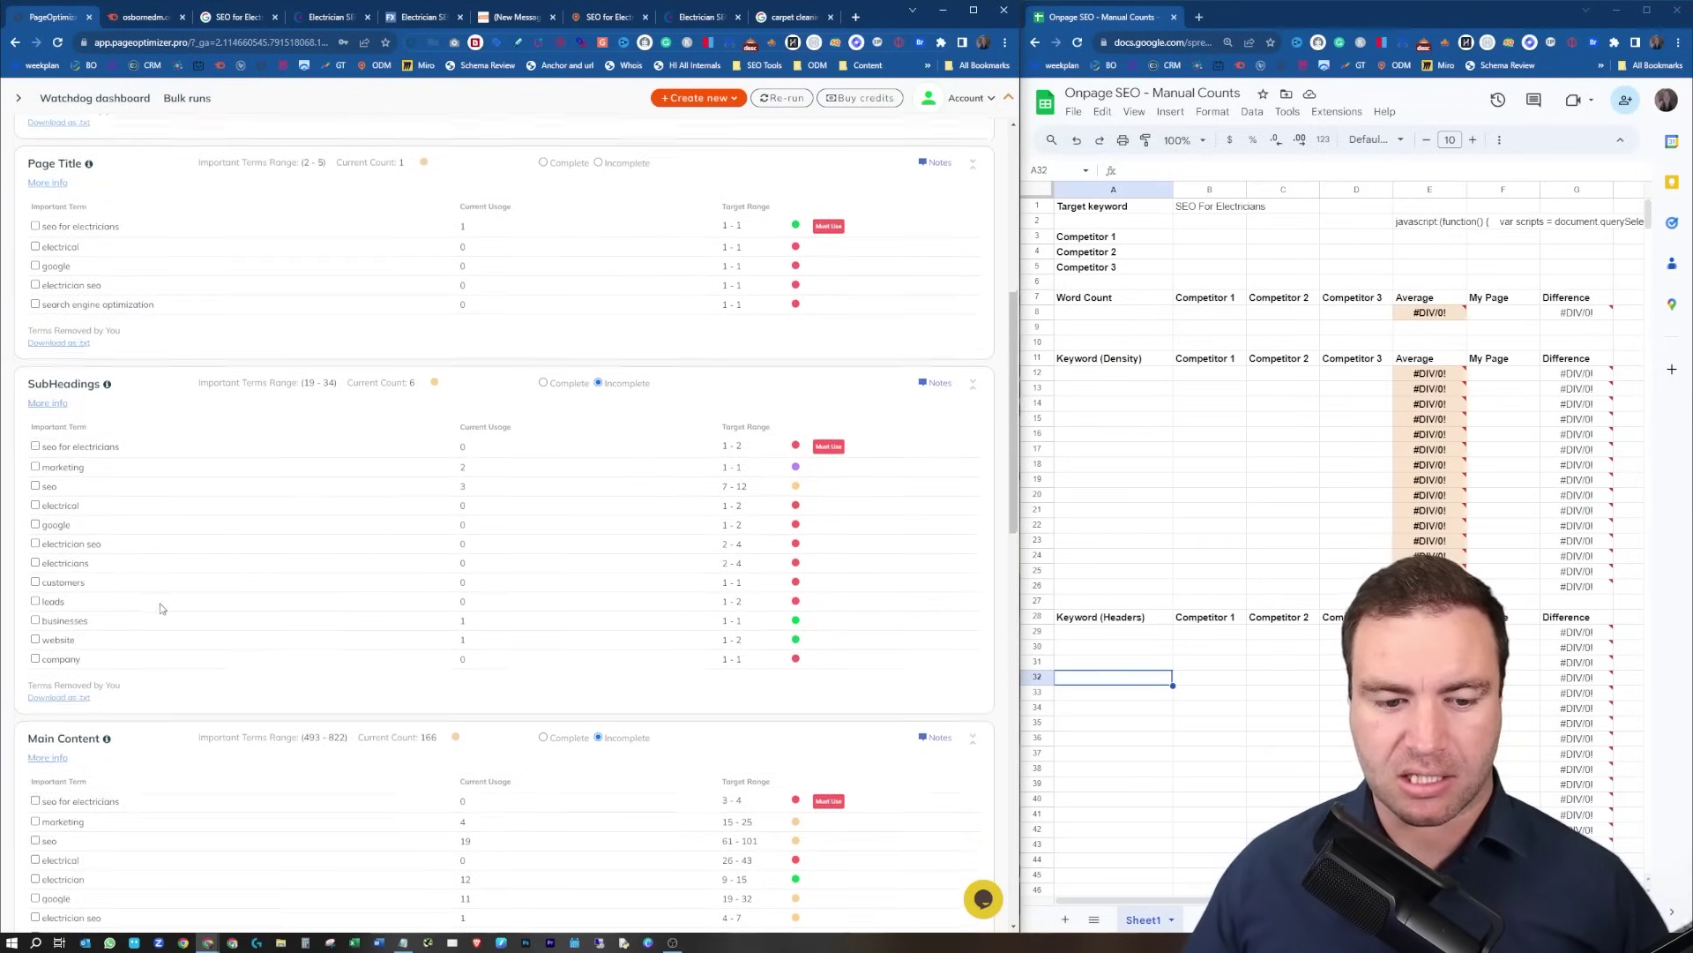
Go through the NLP and remaining main content terms, and recheck the content brief's optimization score.
scroll(854, 501, "down", 3)
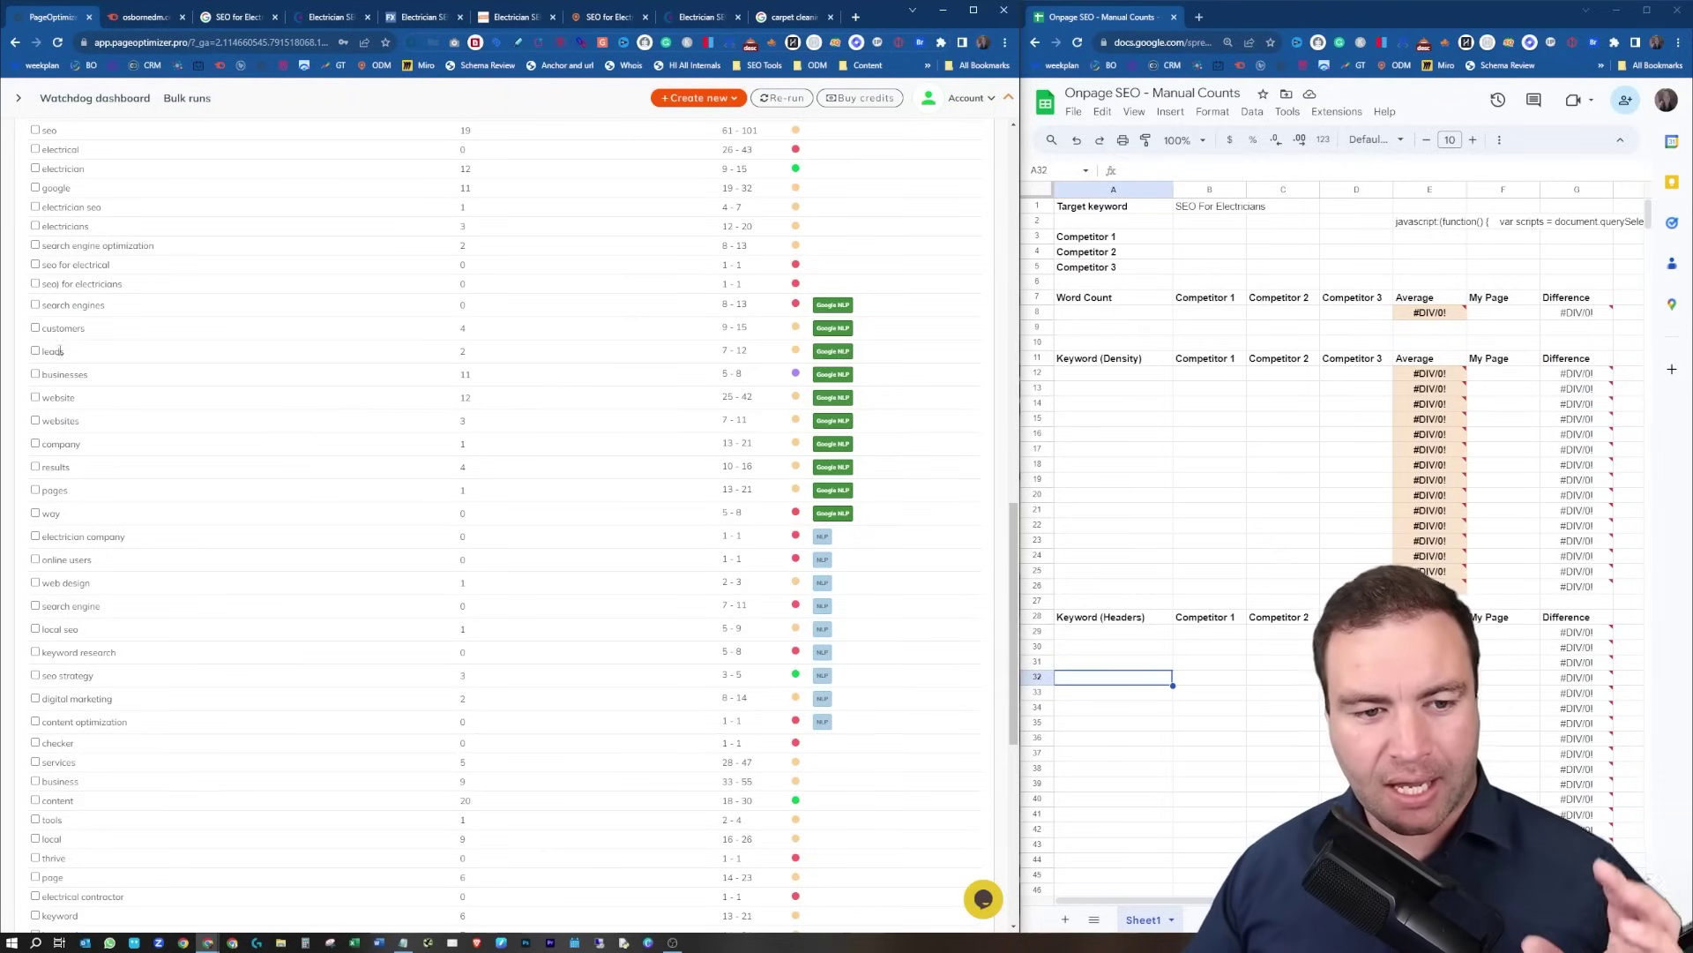
scroll(246, 348, "down", 1)
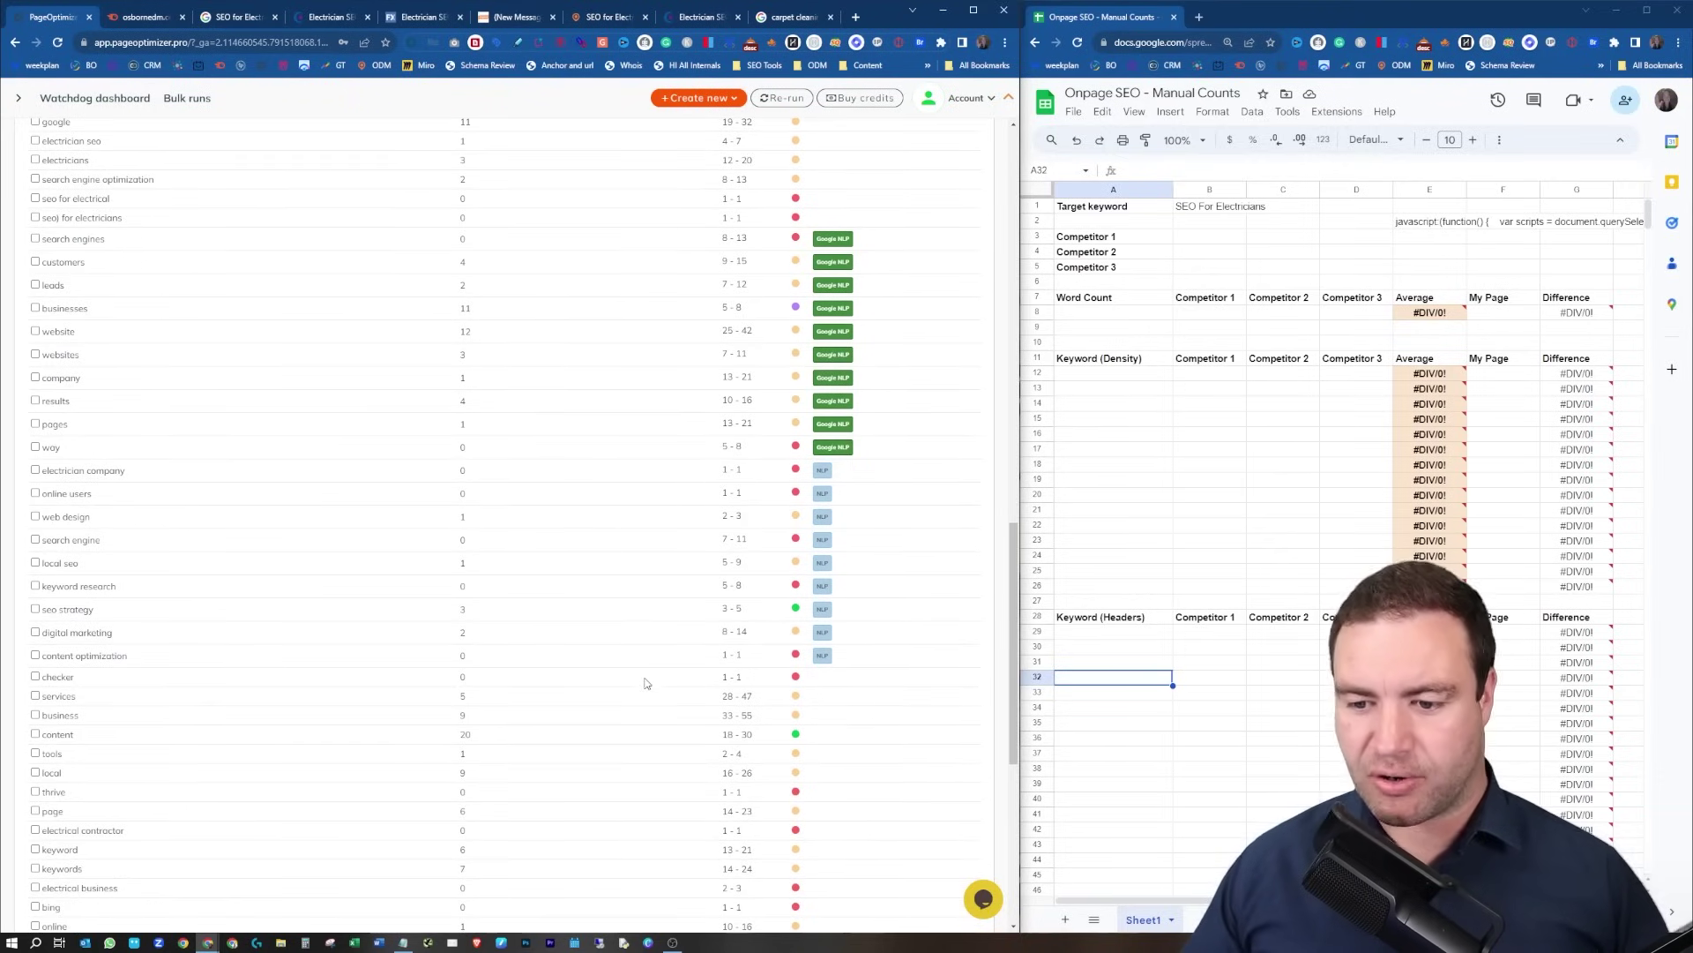
scroll(665, 617, "down", 5)
scroll(650, 535, "up", 8)
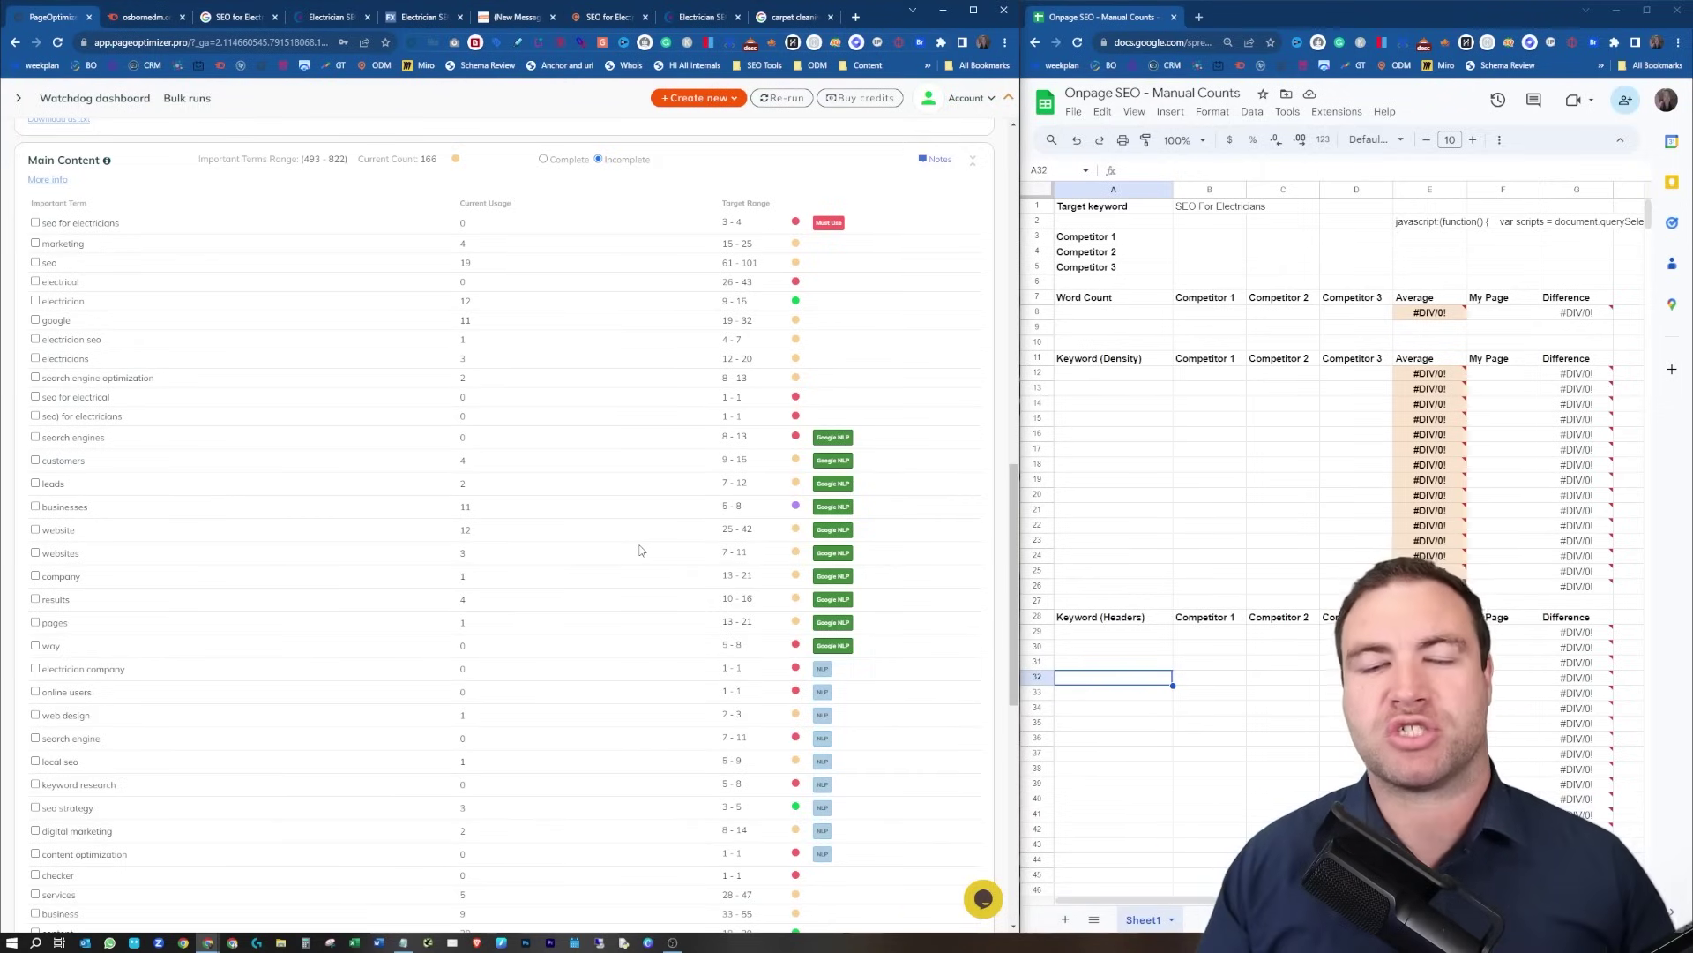
scroll(774, 393, "down", 3)
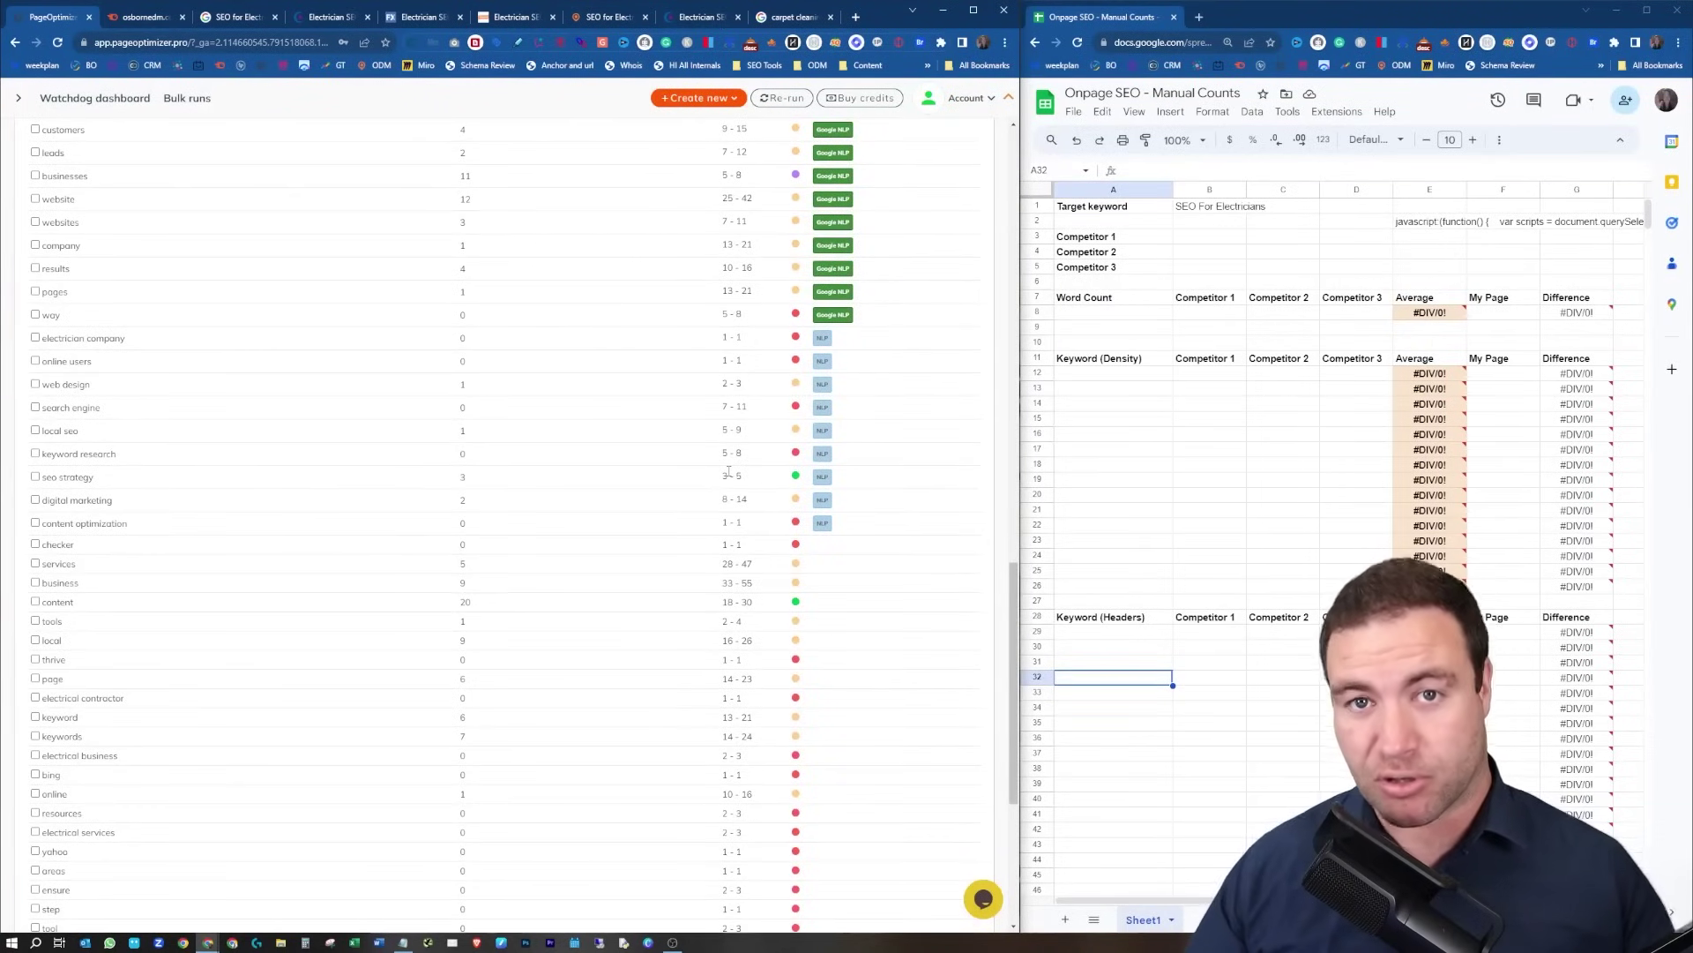
scroll(696, 472, "up", 15)
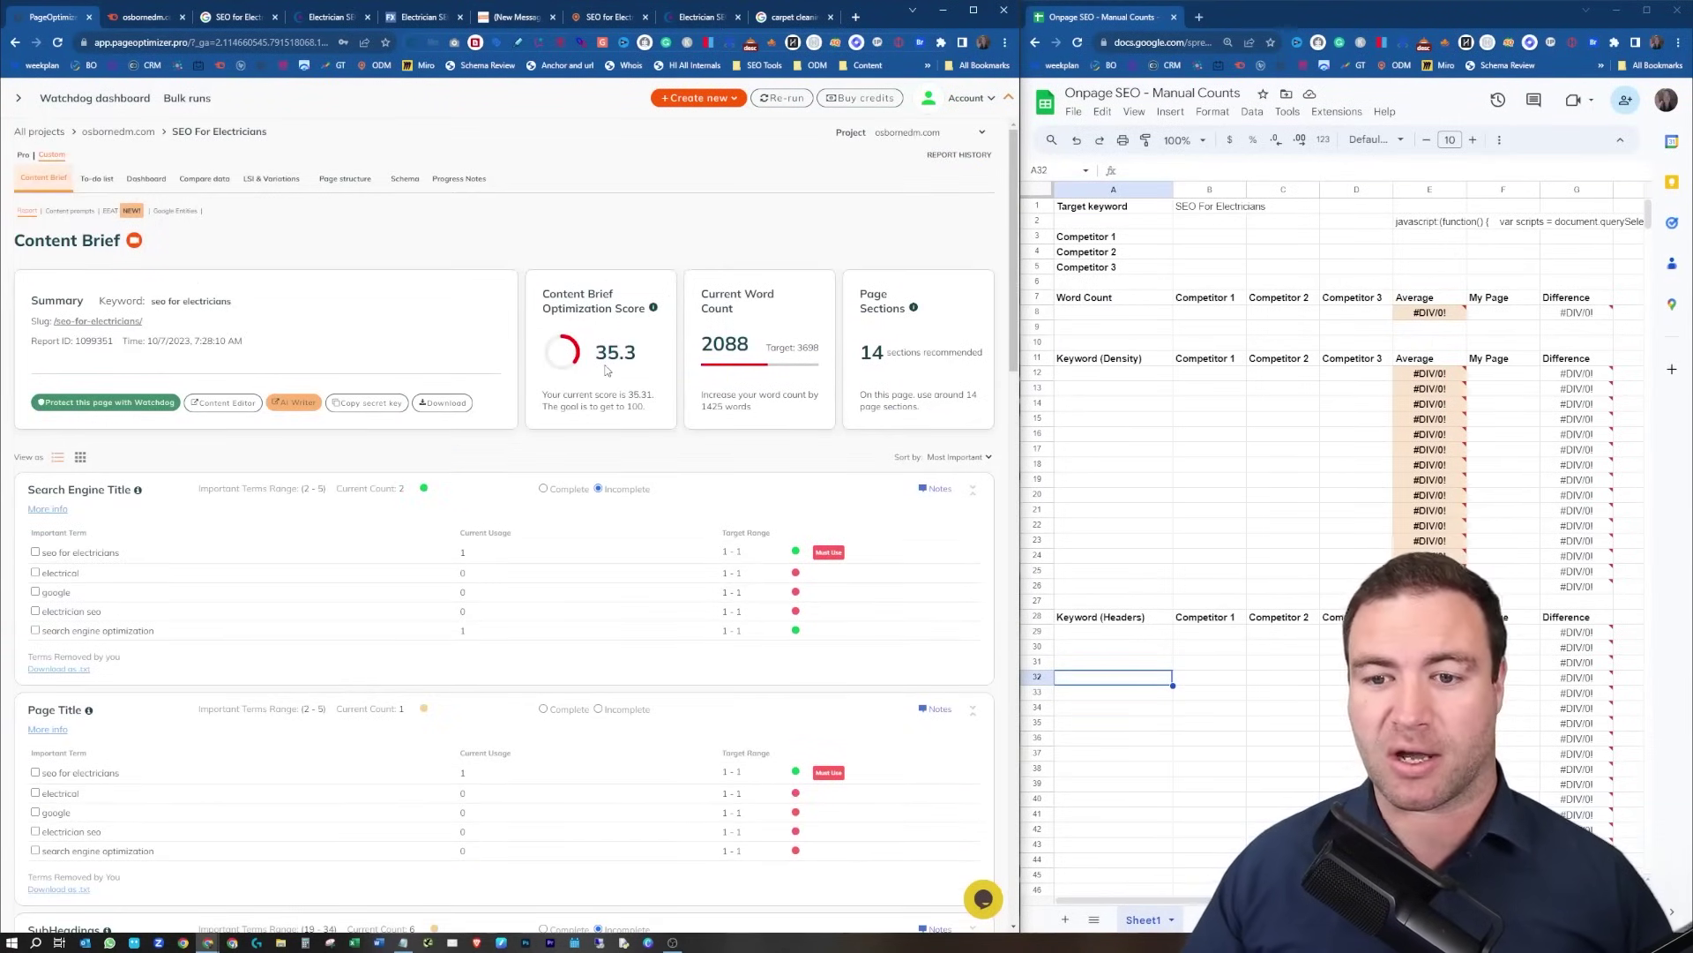
left_click_drag(629, 354, 589, 360)
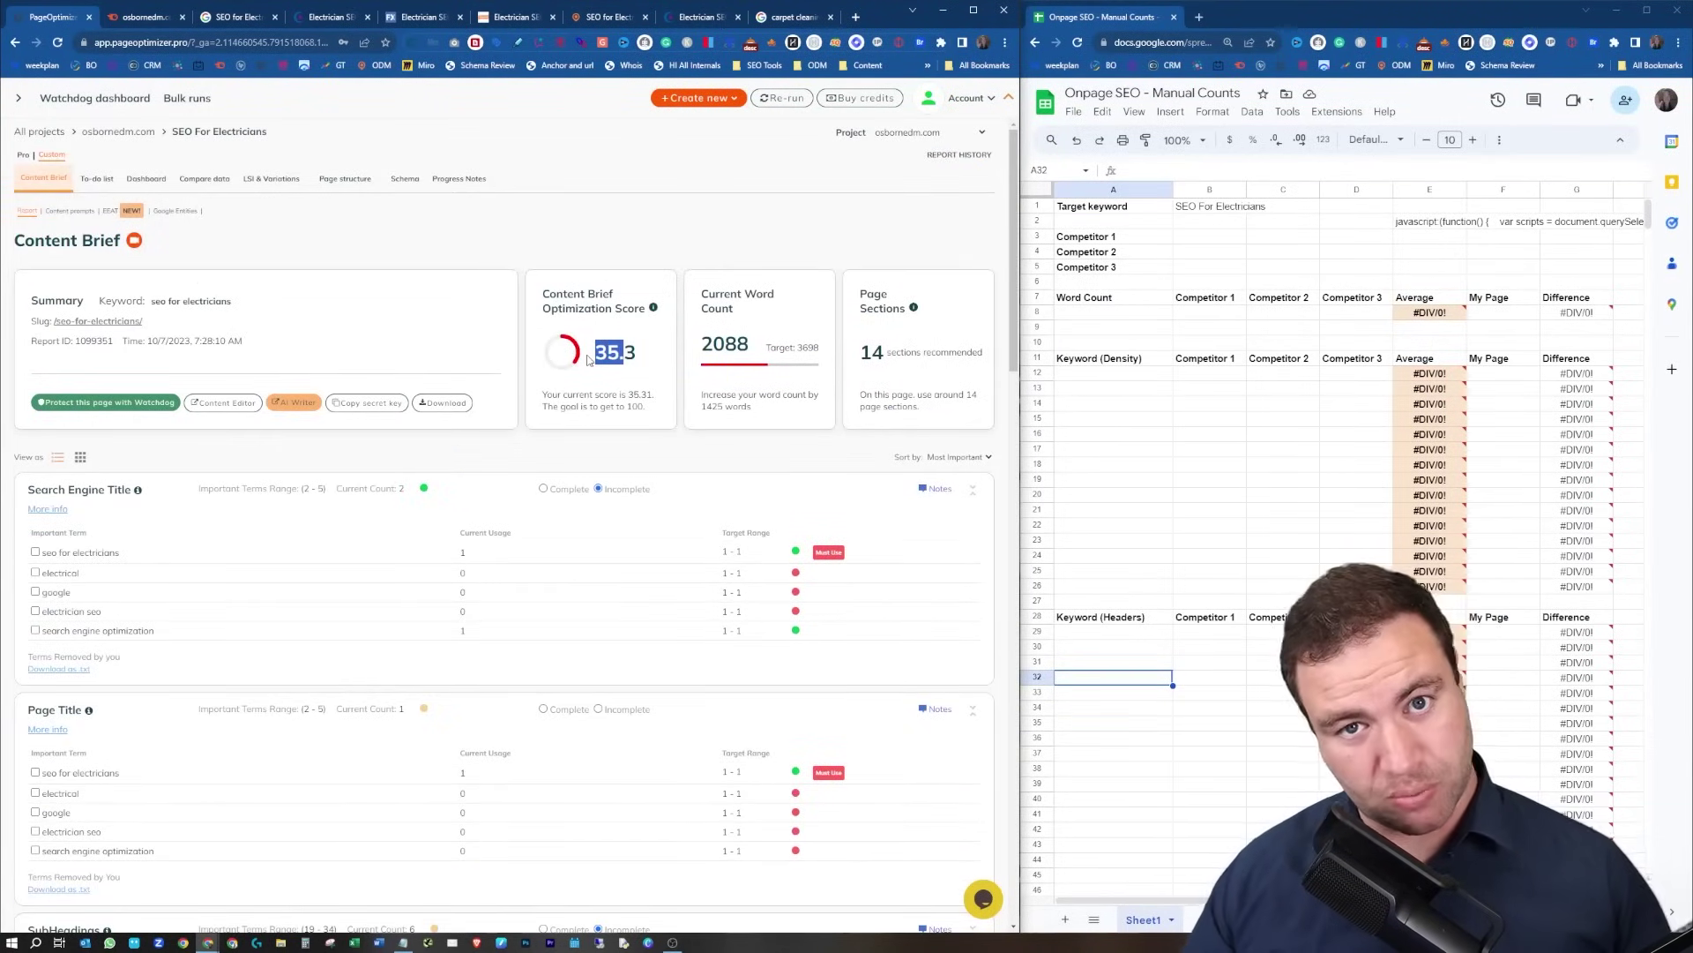
Review the subheading terms in the content brief and browse the common entities in the Google Entities report.
scroll(150, 402, "down", 6)
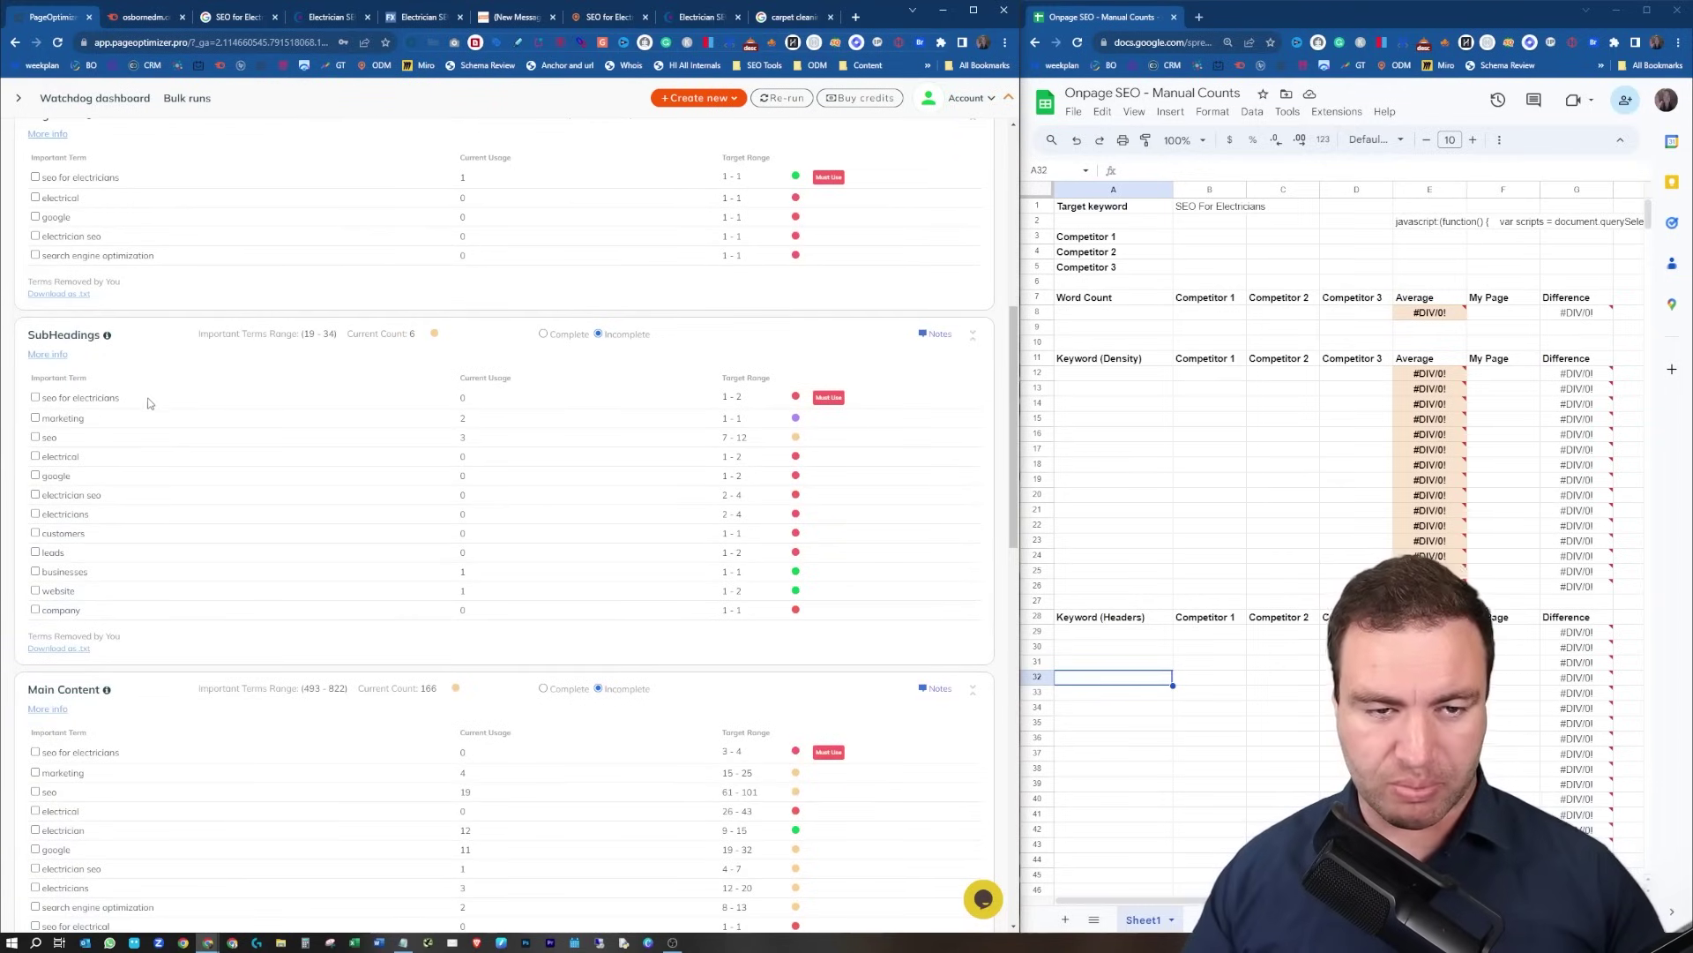
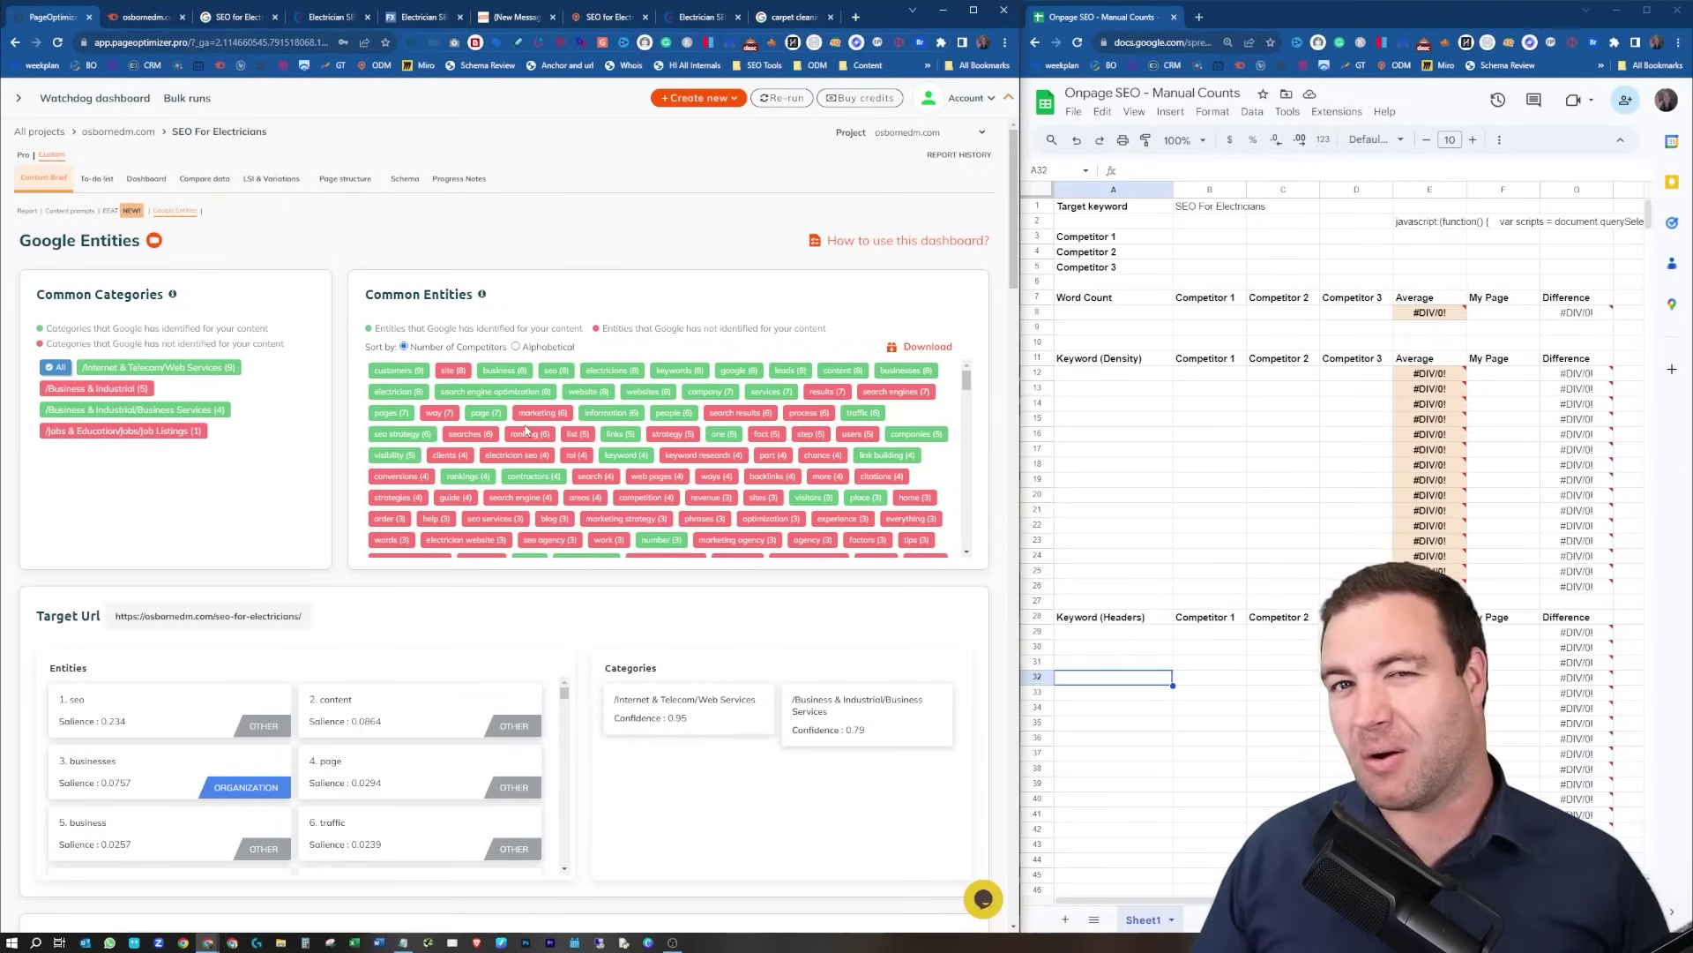
scroll(766, 519, "down", 3)
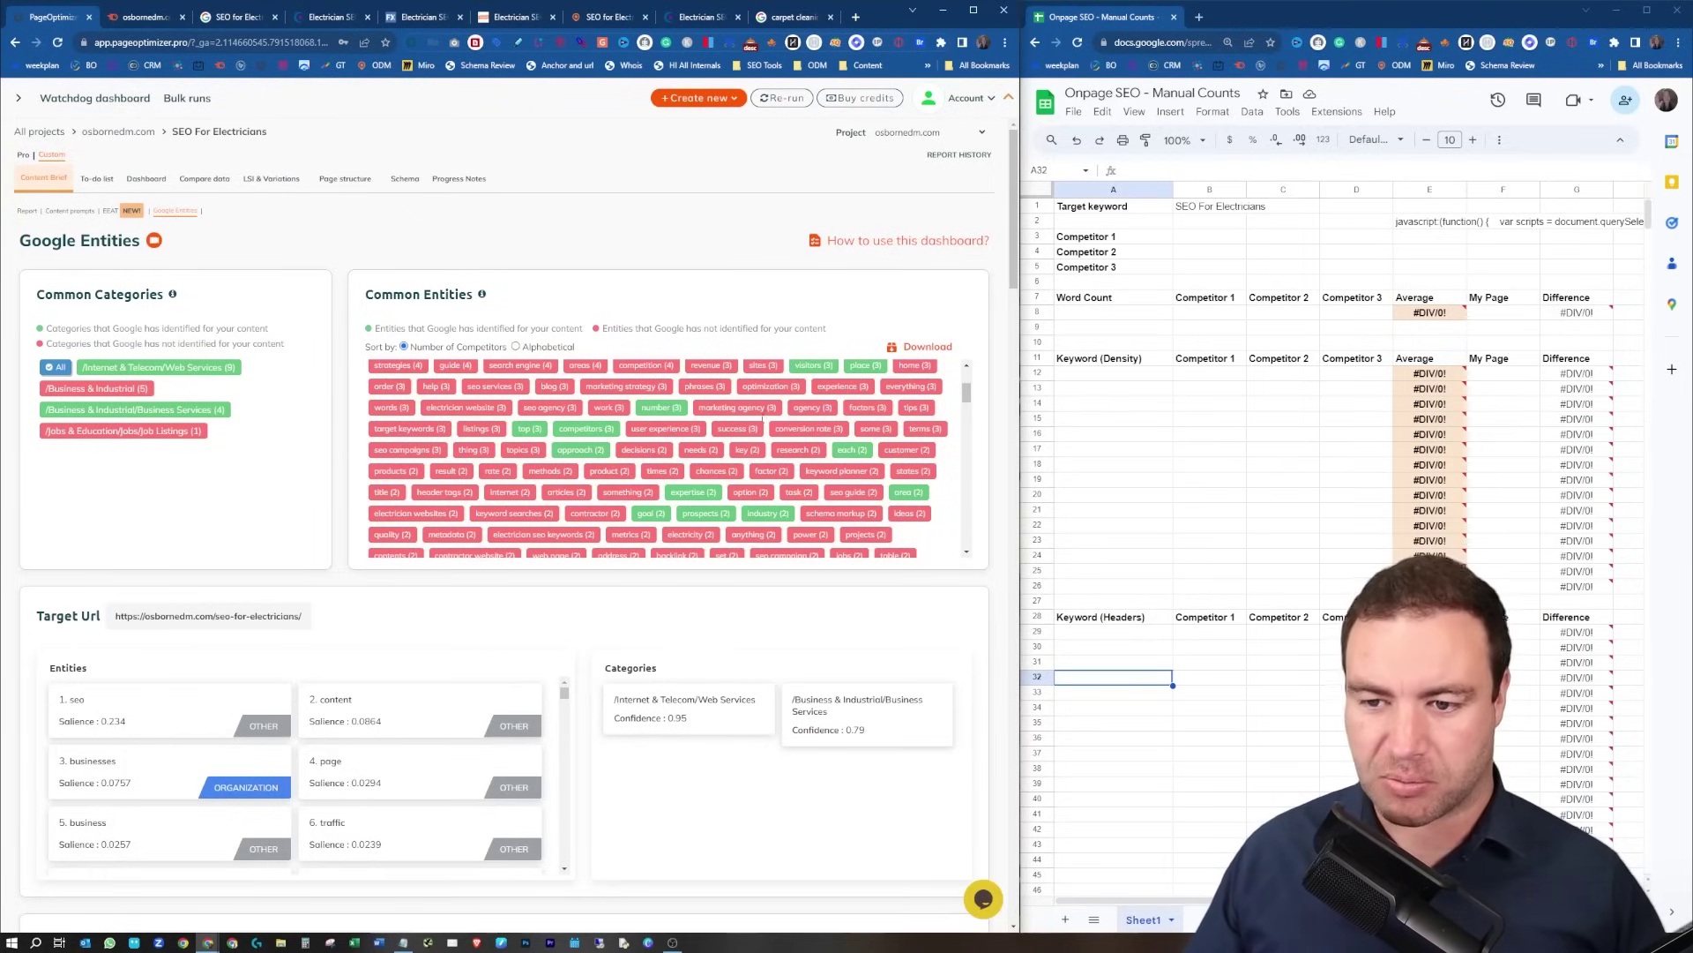
scroll(734, 394, "up", 2)
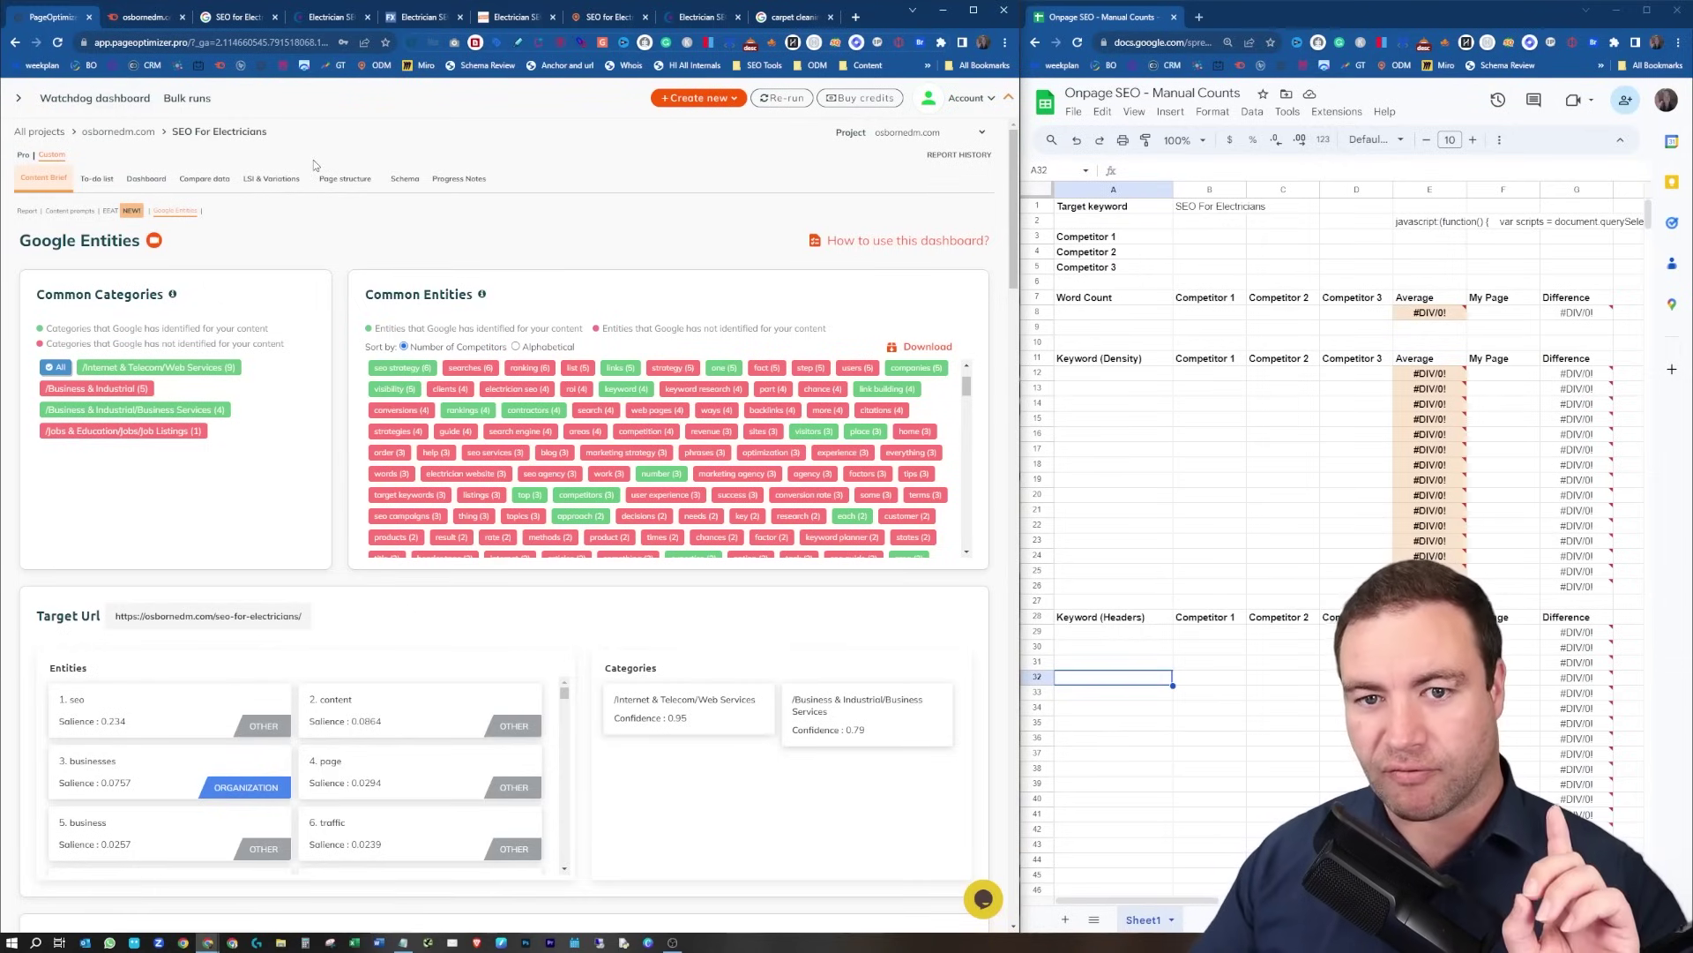
Open the page structure report and show all recommendations instead of only the high-priority ones.
left_click(343, 182)
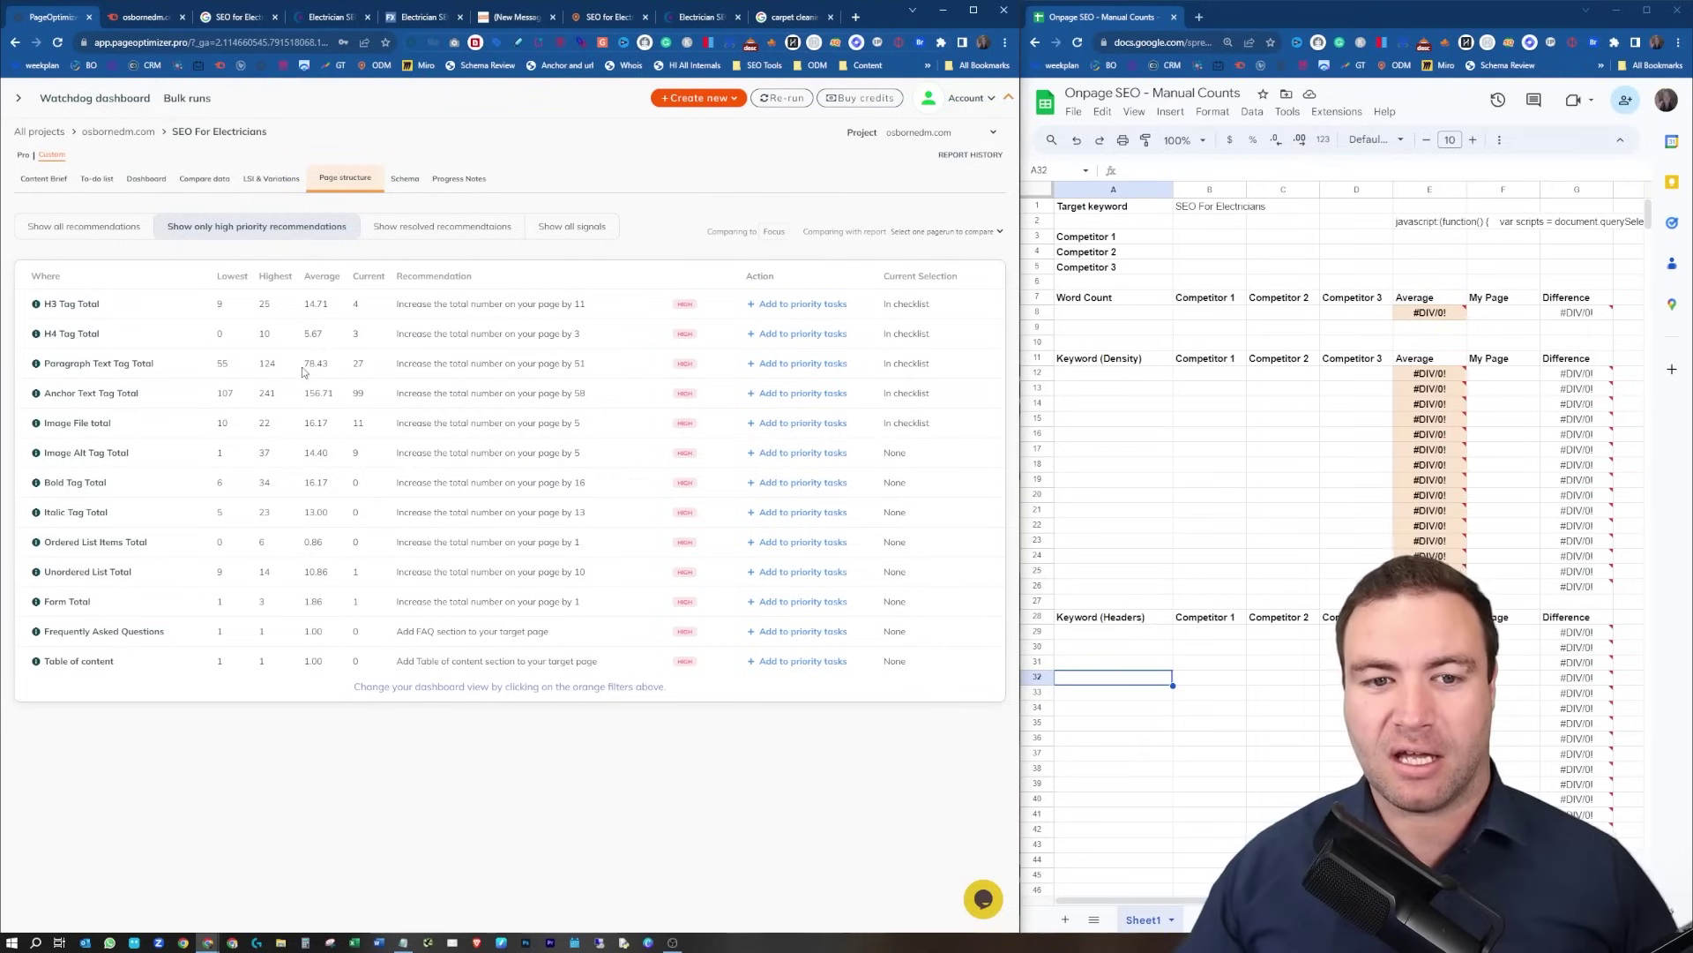
left_click_drag(115, 303, 58, 304)
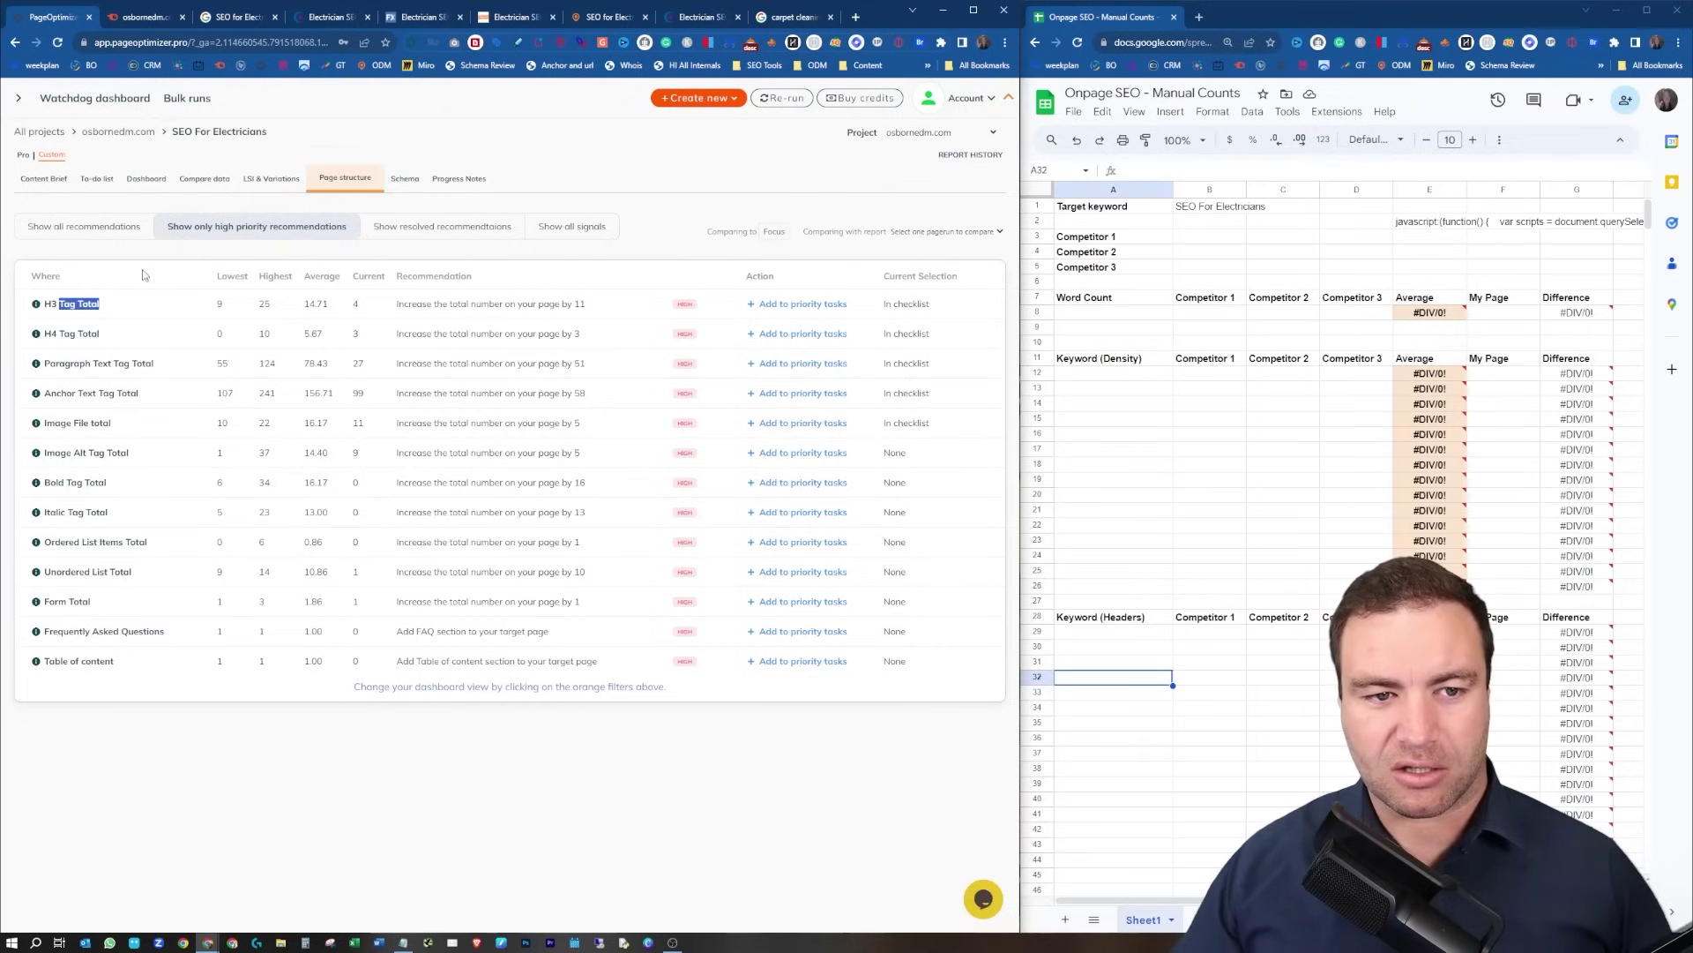
left_click(104, 229)
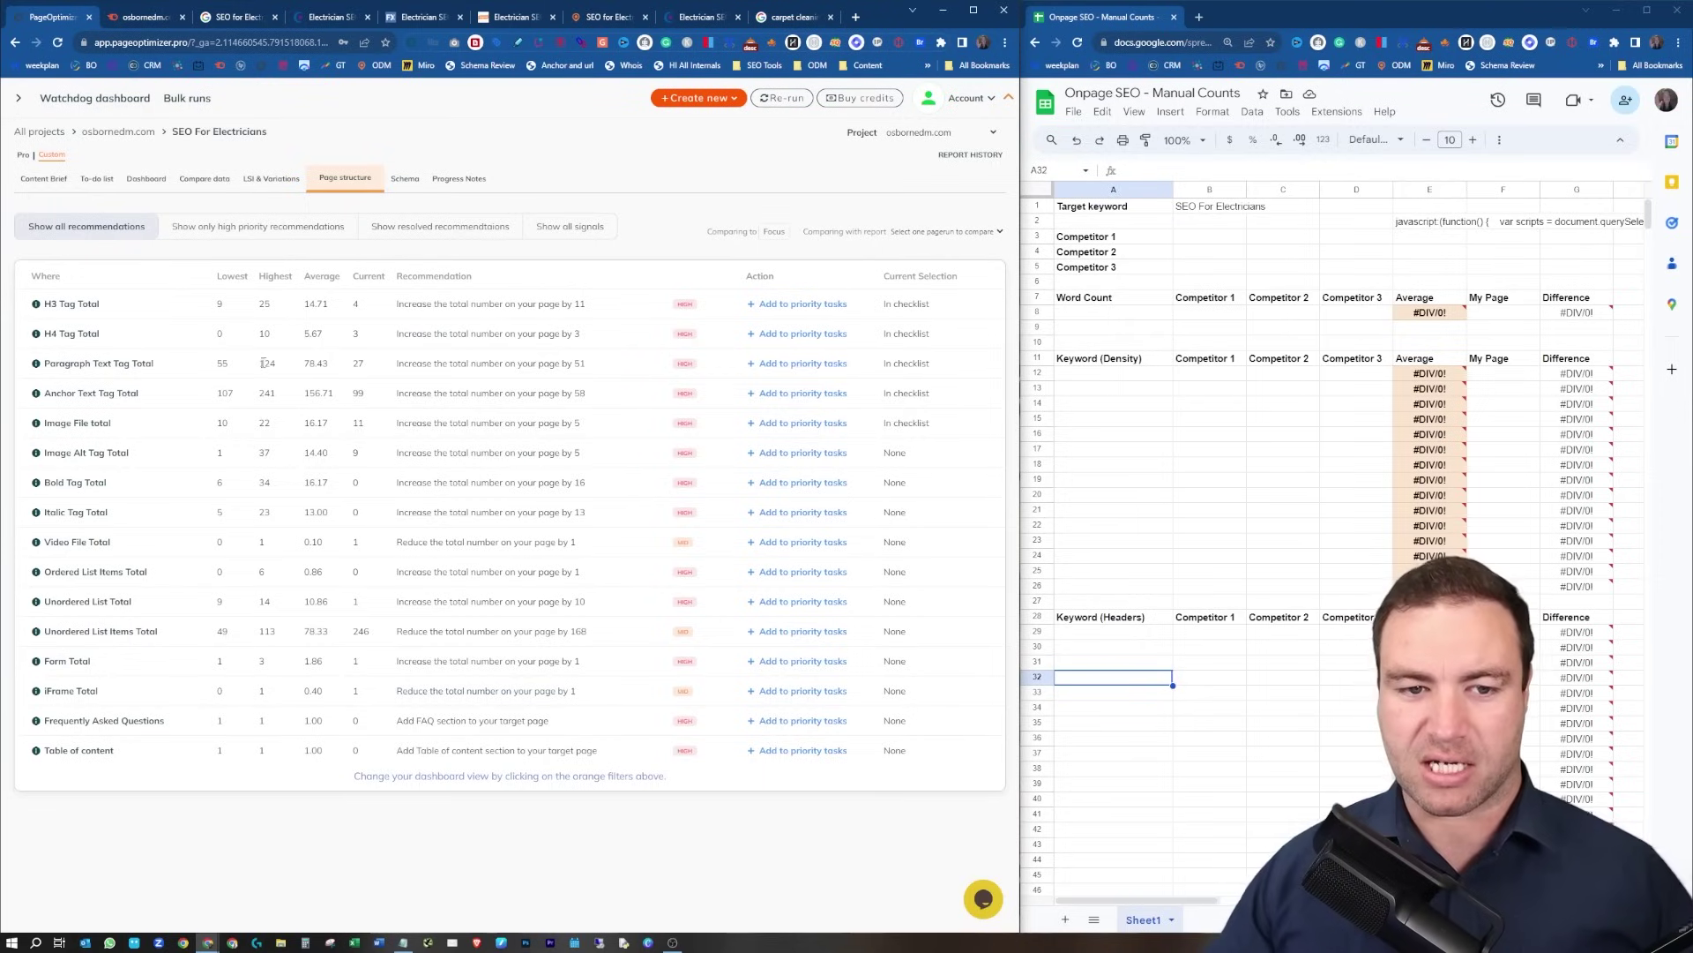
Compare the lowest, highest and average H3 tag totals in the page structure report.
left_click_drag(46, 303, 131, 300)
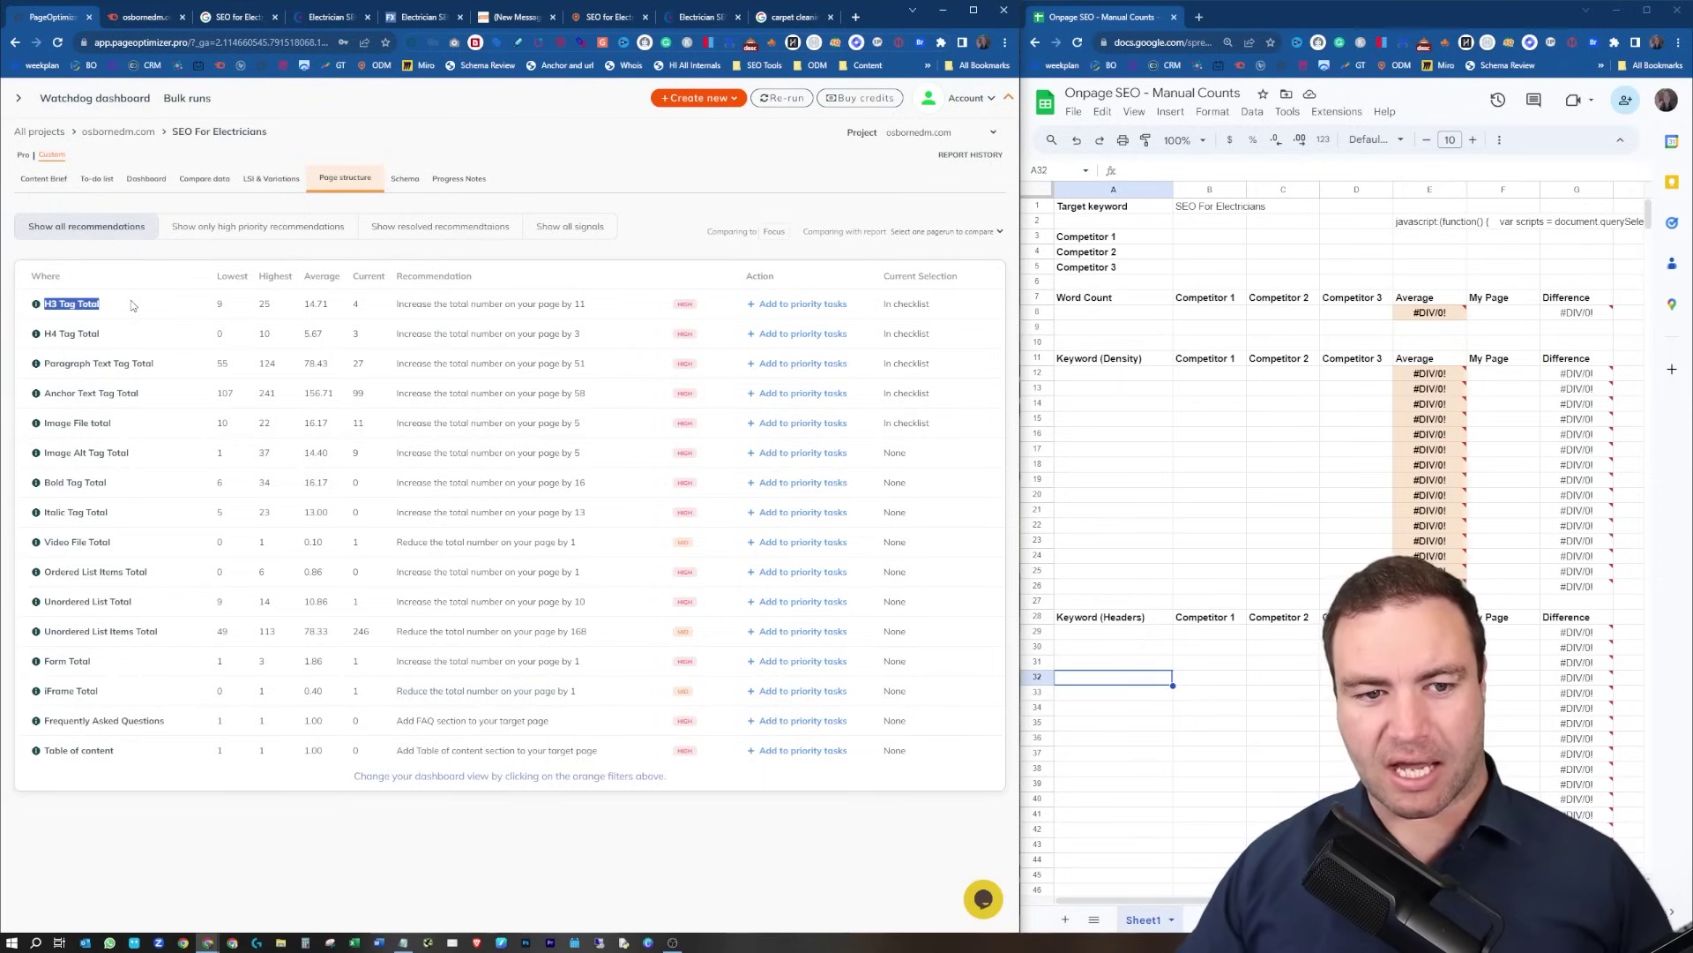
left_click(219, 305)
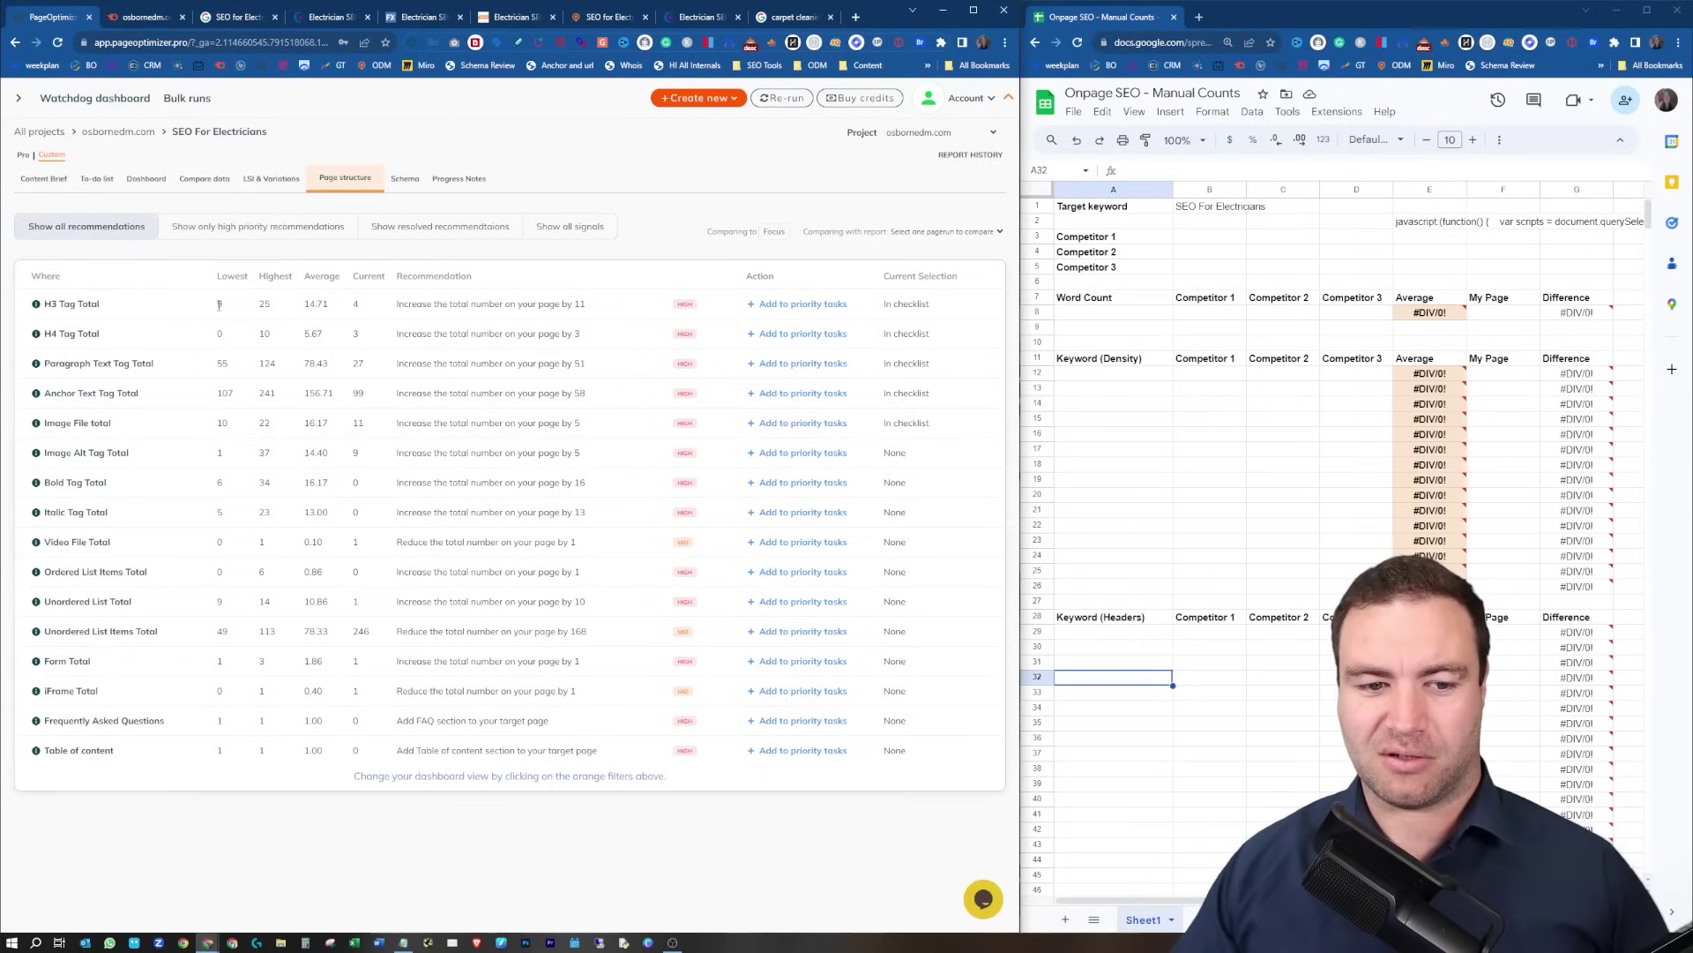
left_click_drag(228, 310, 215, 310)
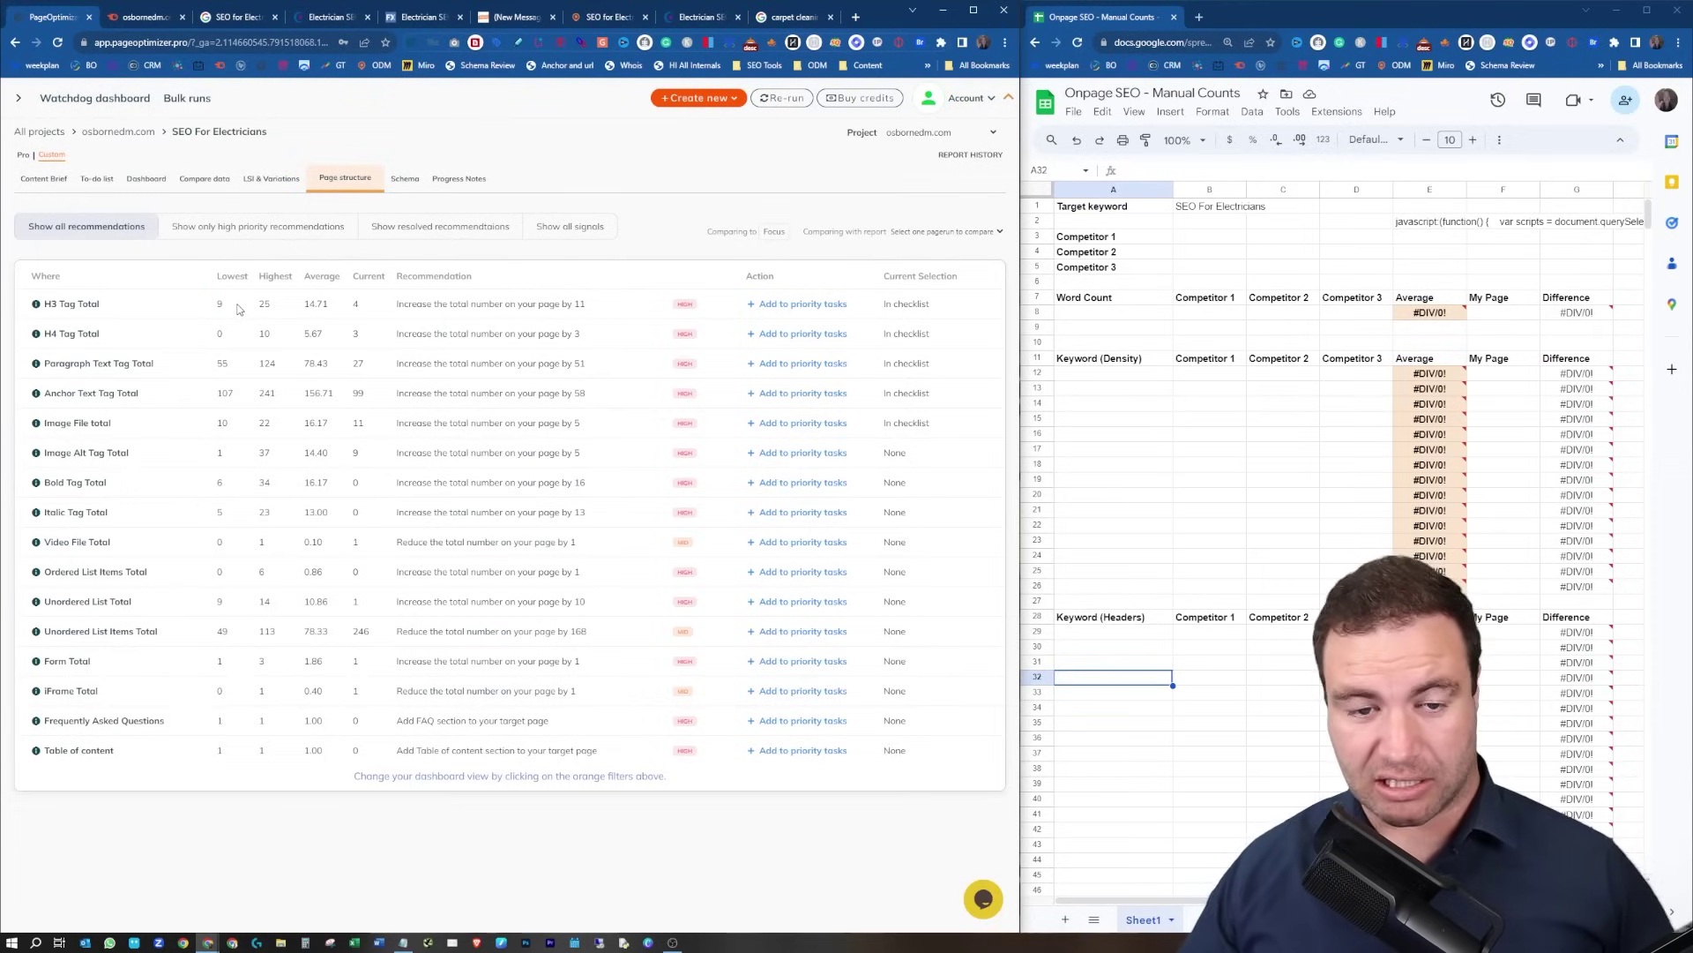
left_click_drag(239, 308, 297, 310)
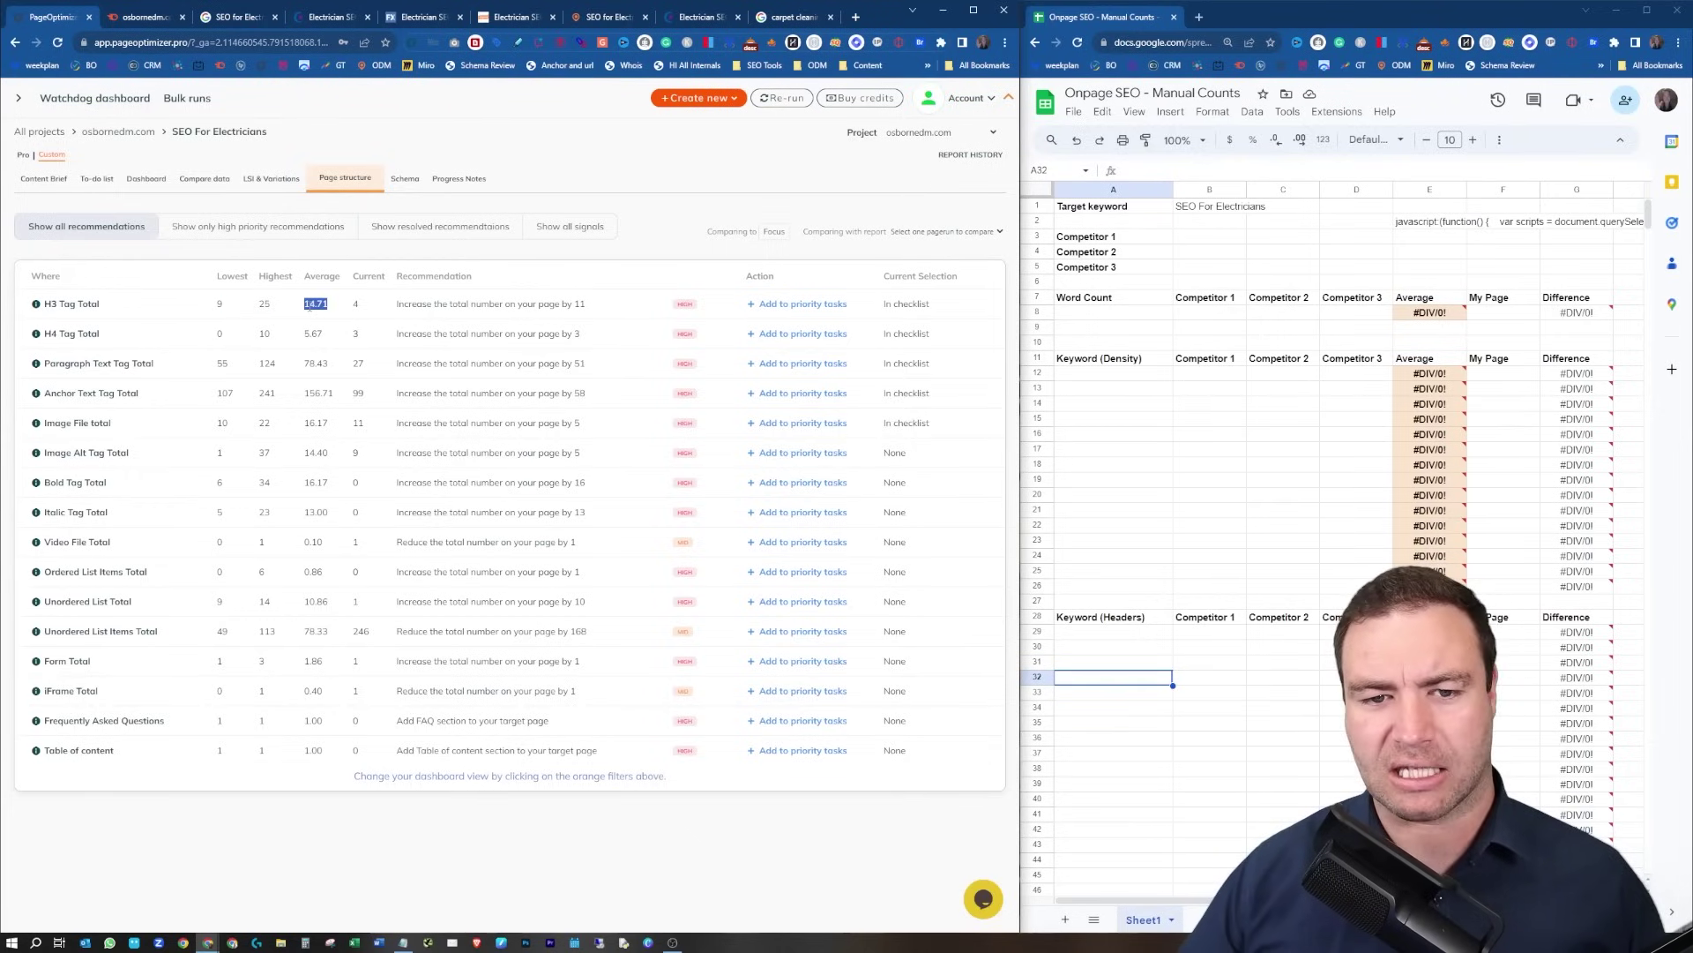
left_click(309, 308)
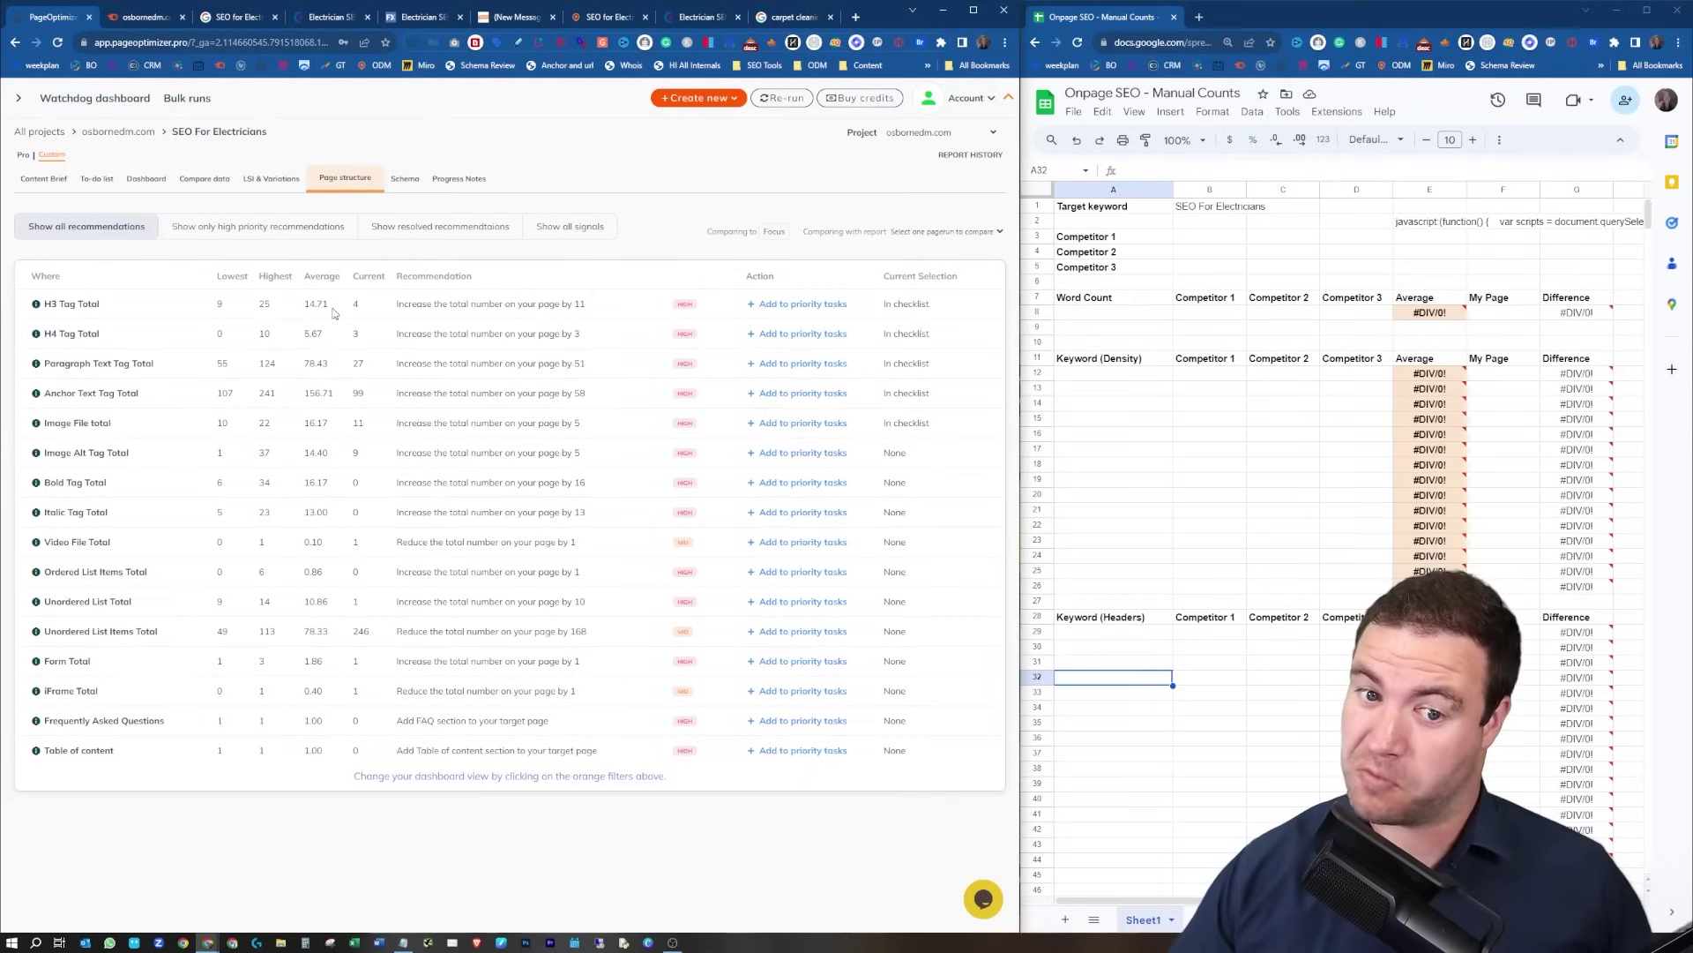
Examine the H4 tag total's lowest, highest and average values in the page structure report.
left_click_drag(99, 335, 59, 335)
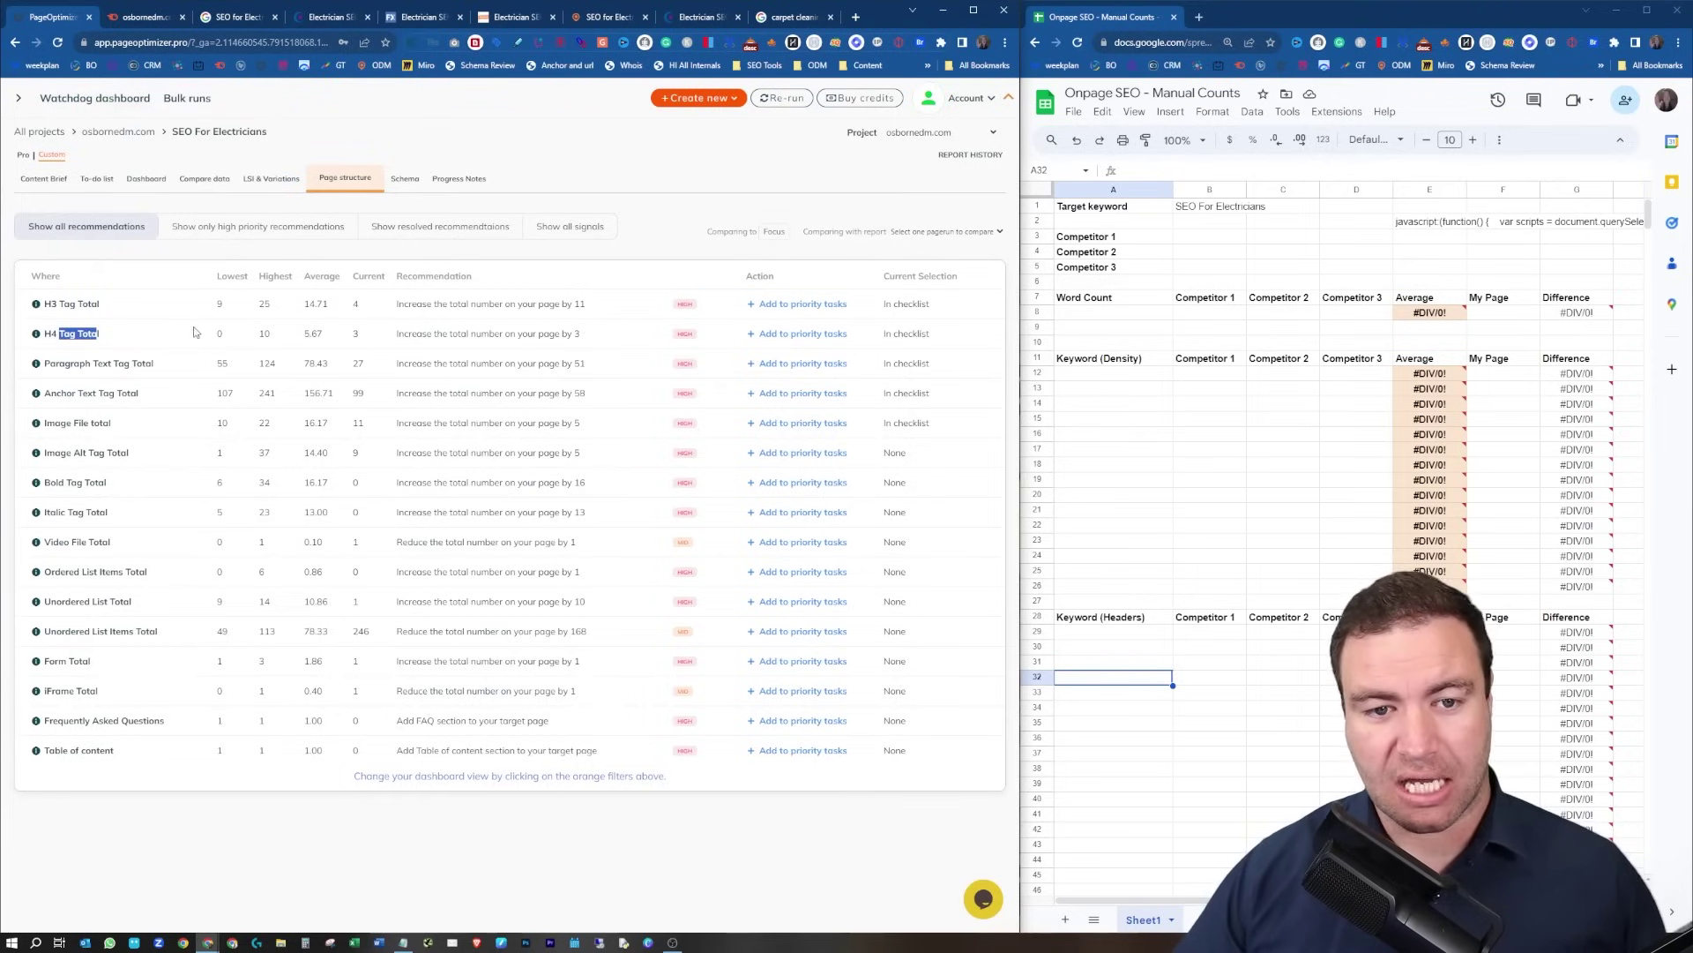
left_click_drag(232, 338, 208, 337)
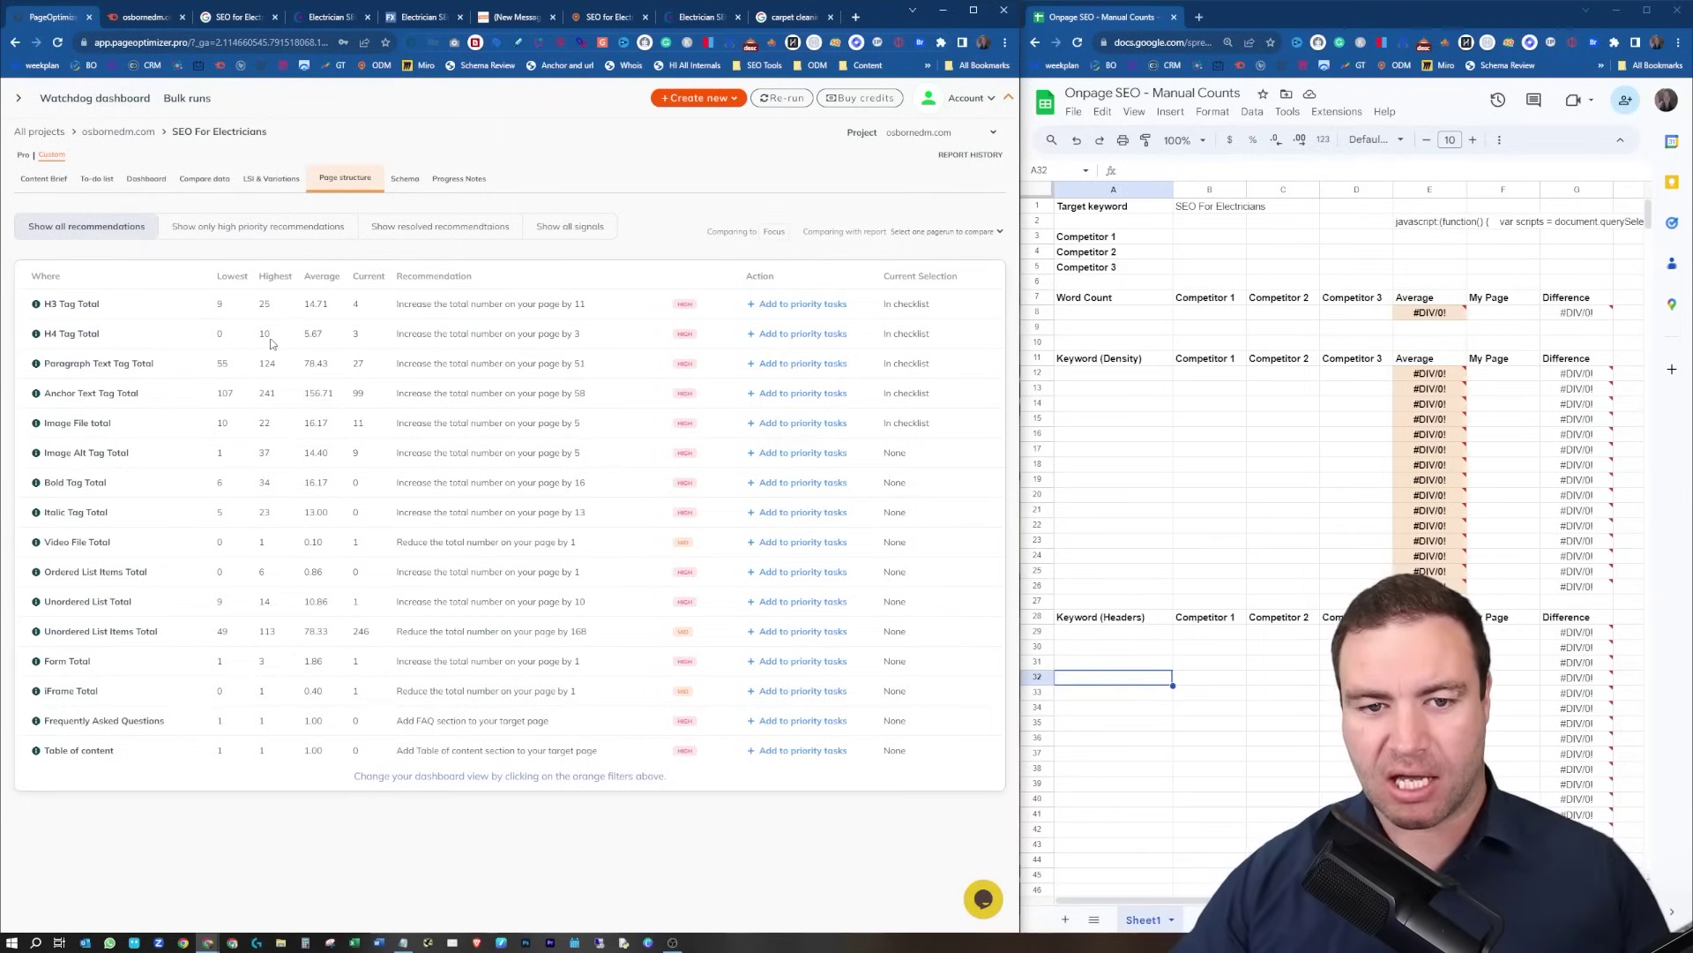
left_click_drag(271, 338, 260, 338)
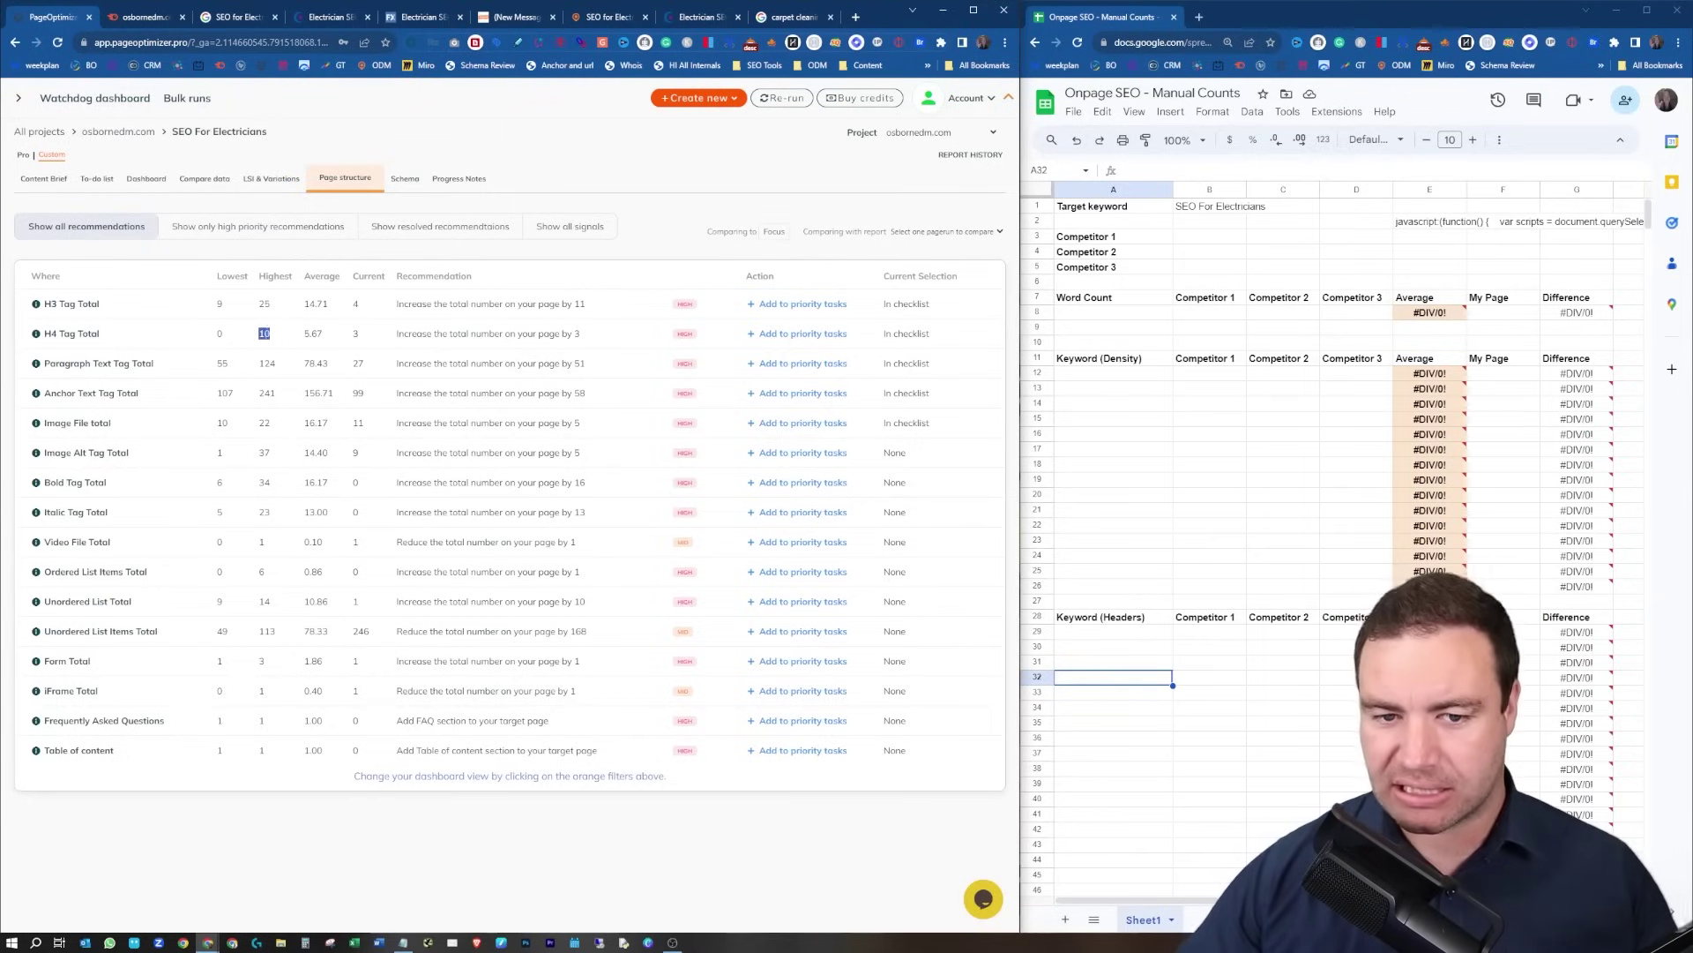
left_click(325, 340)
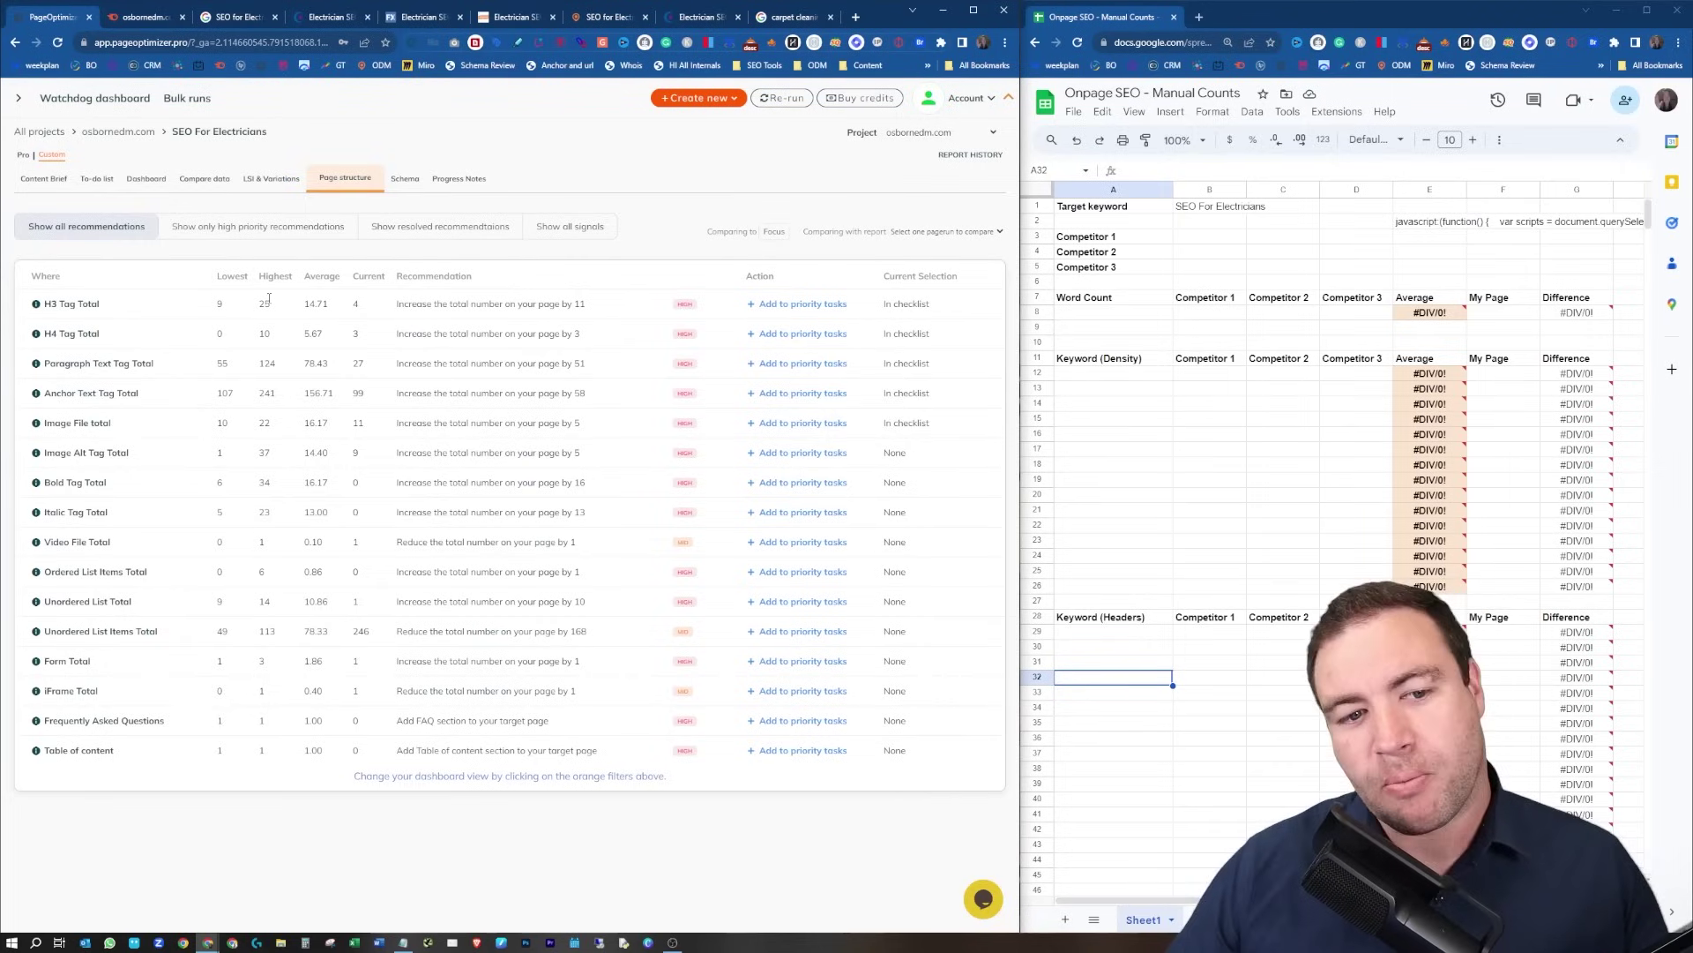
left_click_drag(130, 333, 68, 333)
left_click(68, 333)
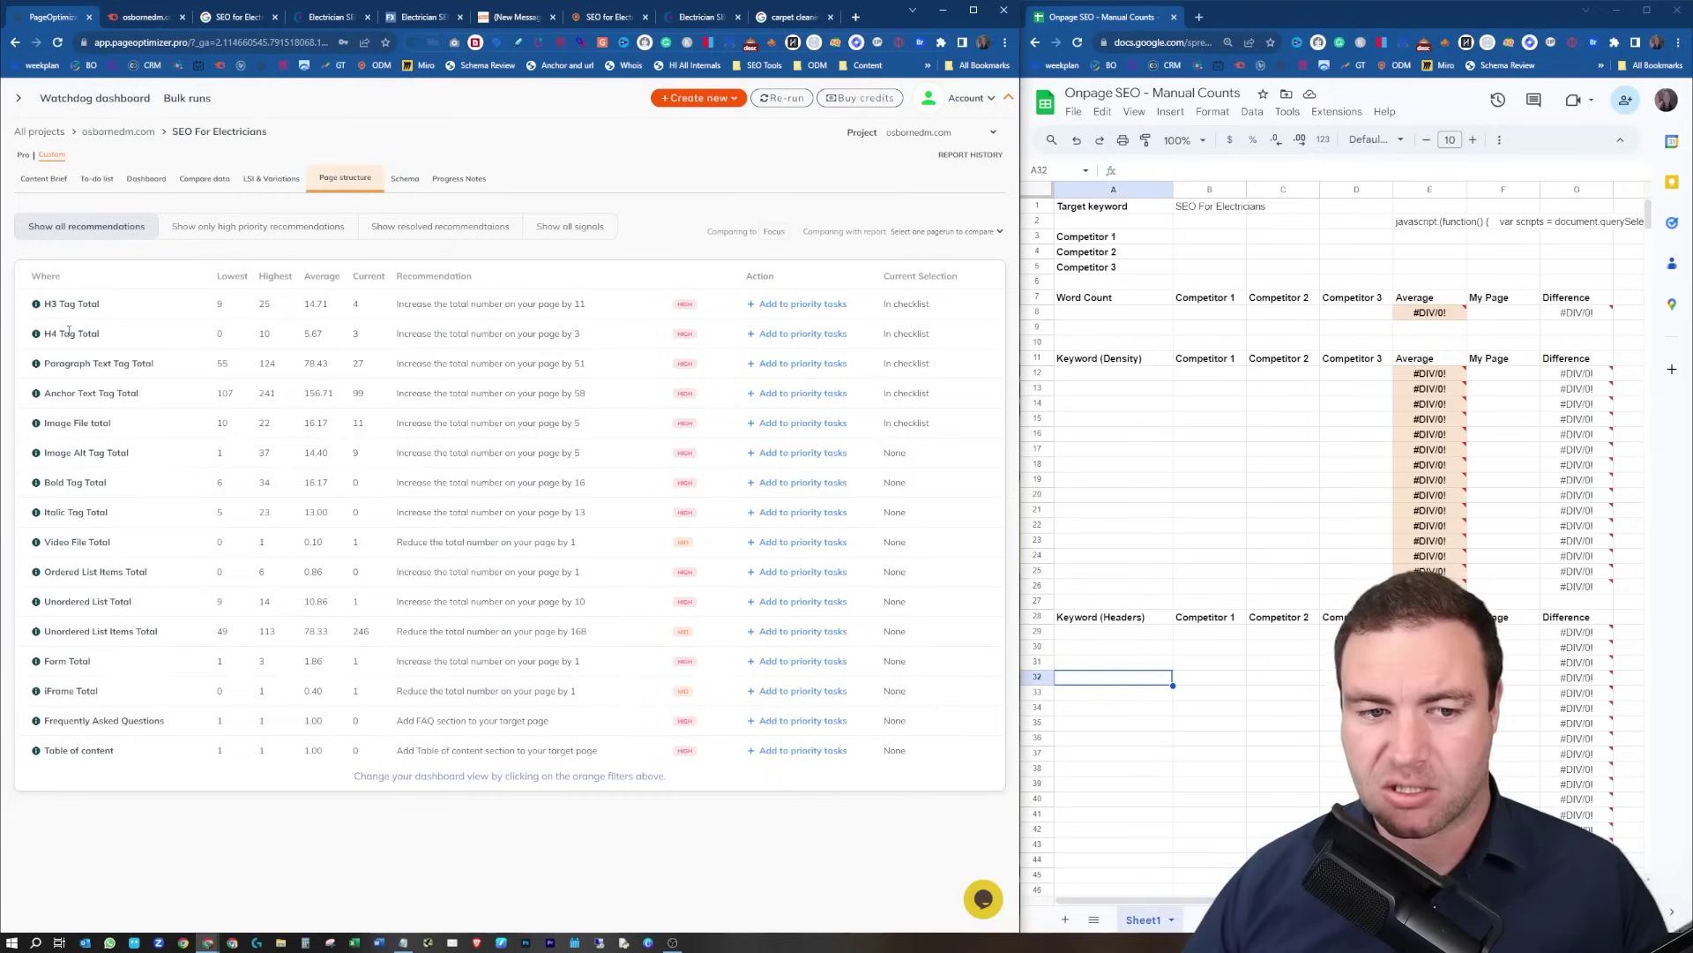
double_click(217, 334)
left_click(252, 340)
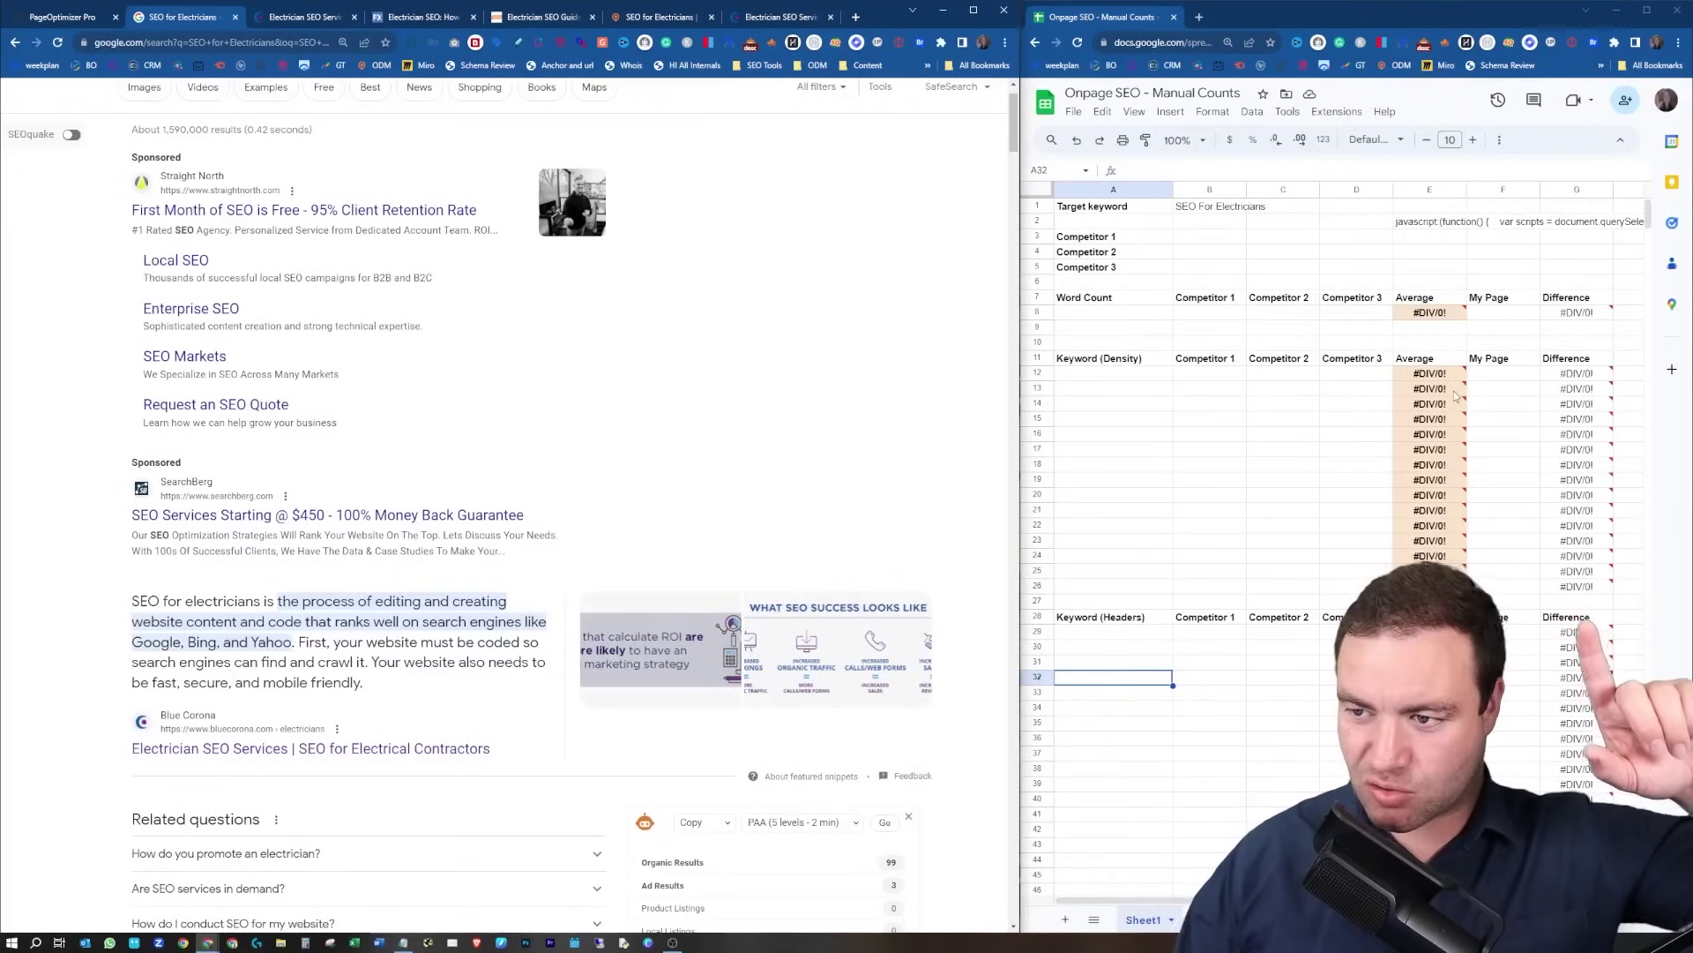
Review the Onpage SEO - Manual Counts sheet's sections for keywords, internal links, backlinks, header counts, images and schema.
scroll(1447, 401, "down", 1)
scroll(1431, 412, "down", 8)
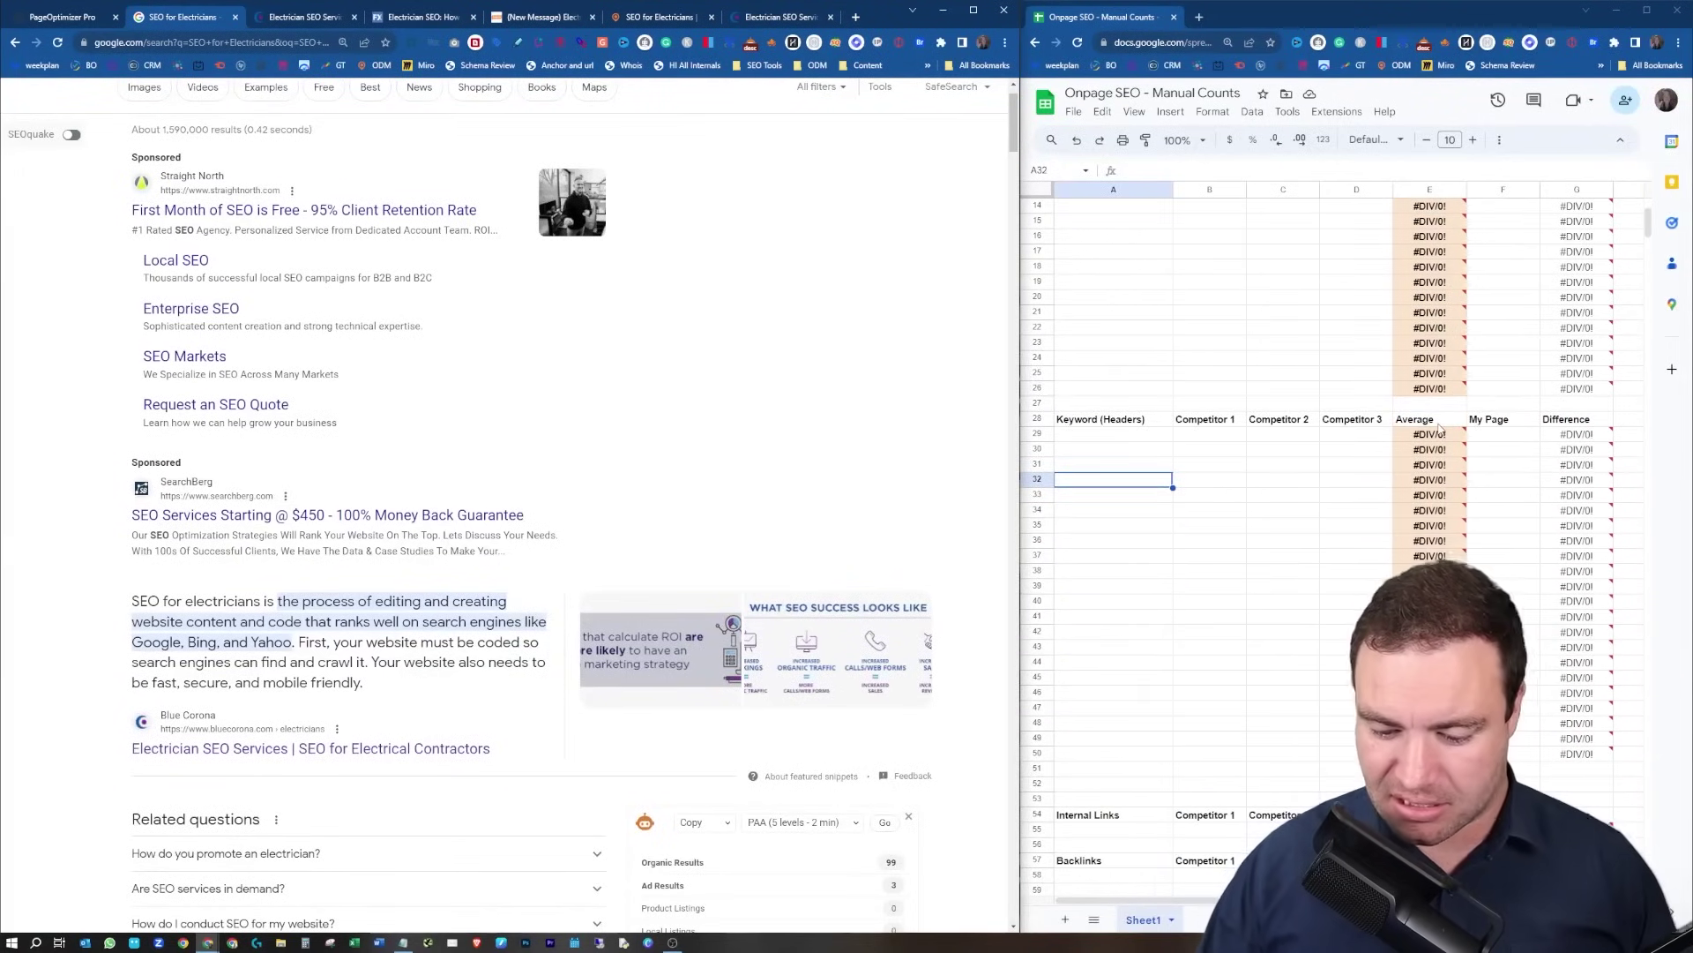
scroll(1451, 418, "down", 2)
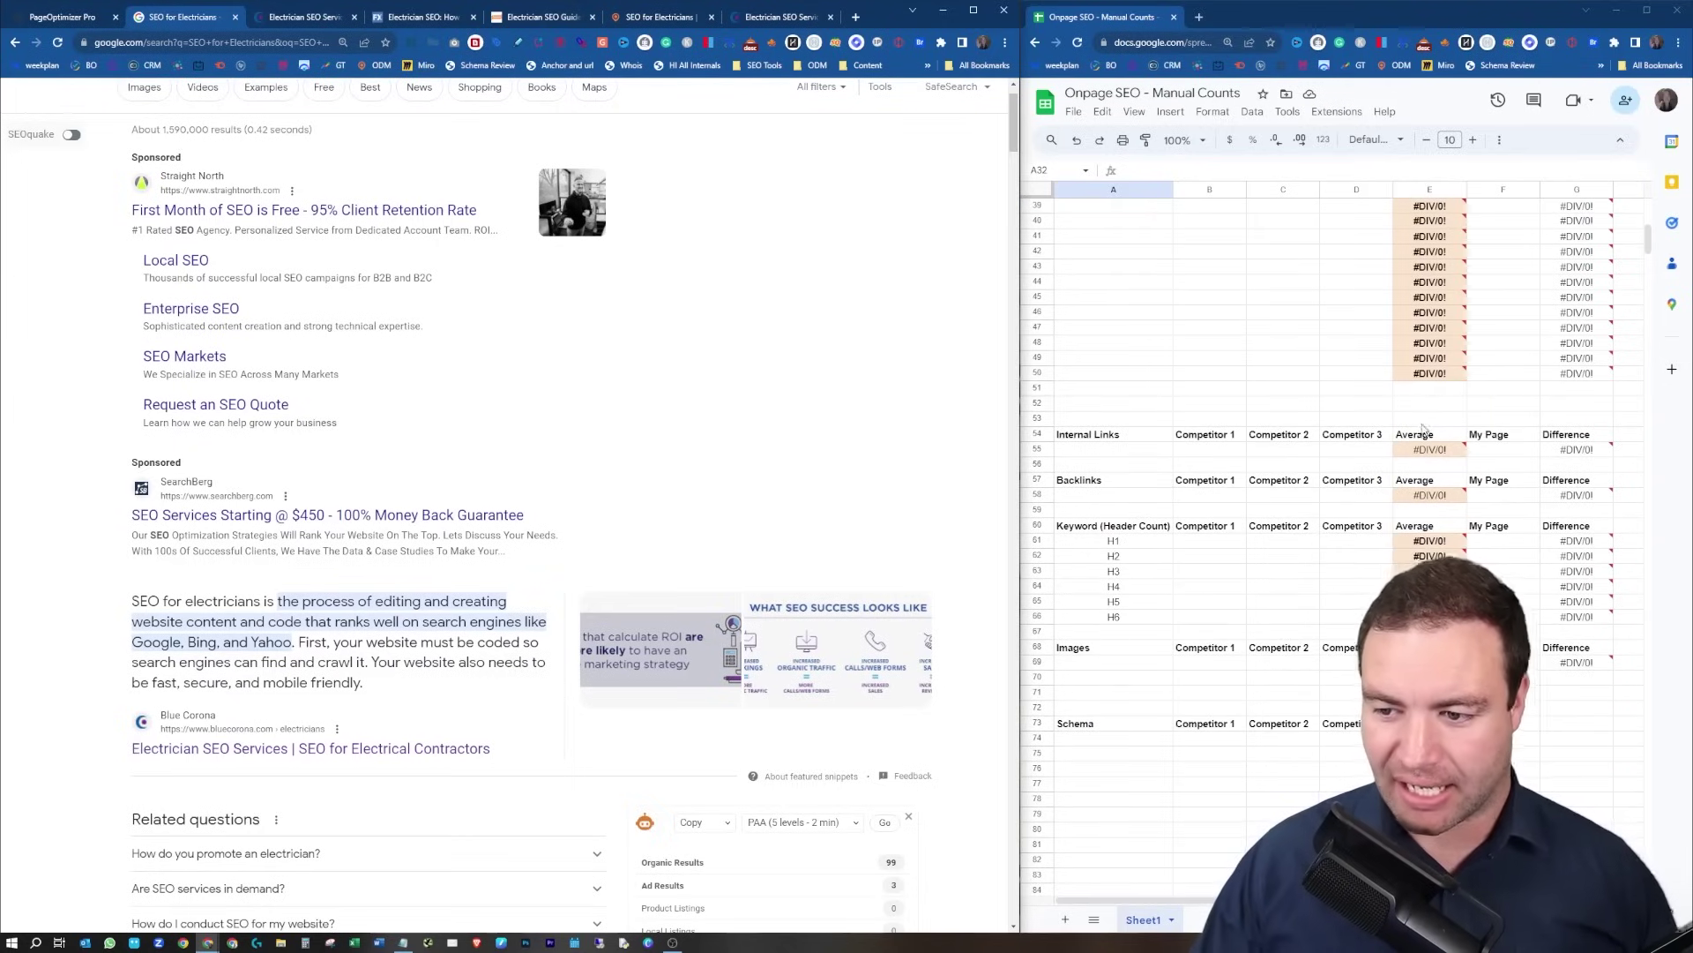
scroll(1263, 401, "down", 3)
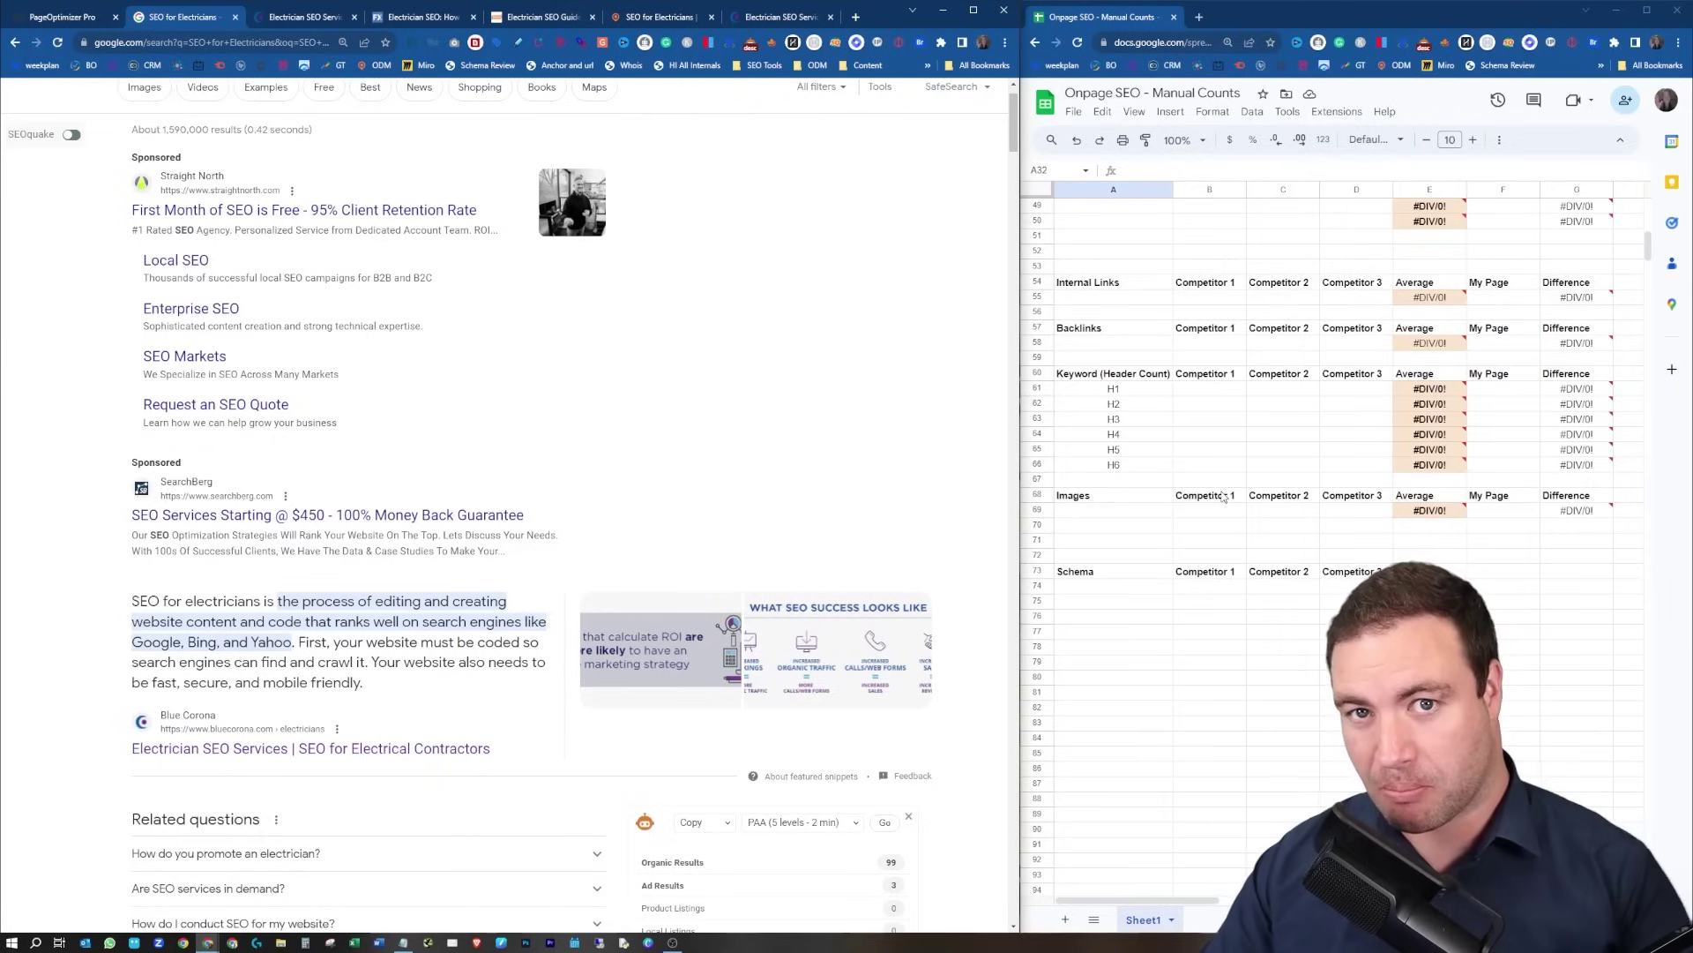
scroll(1251, 518, "up", 5)
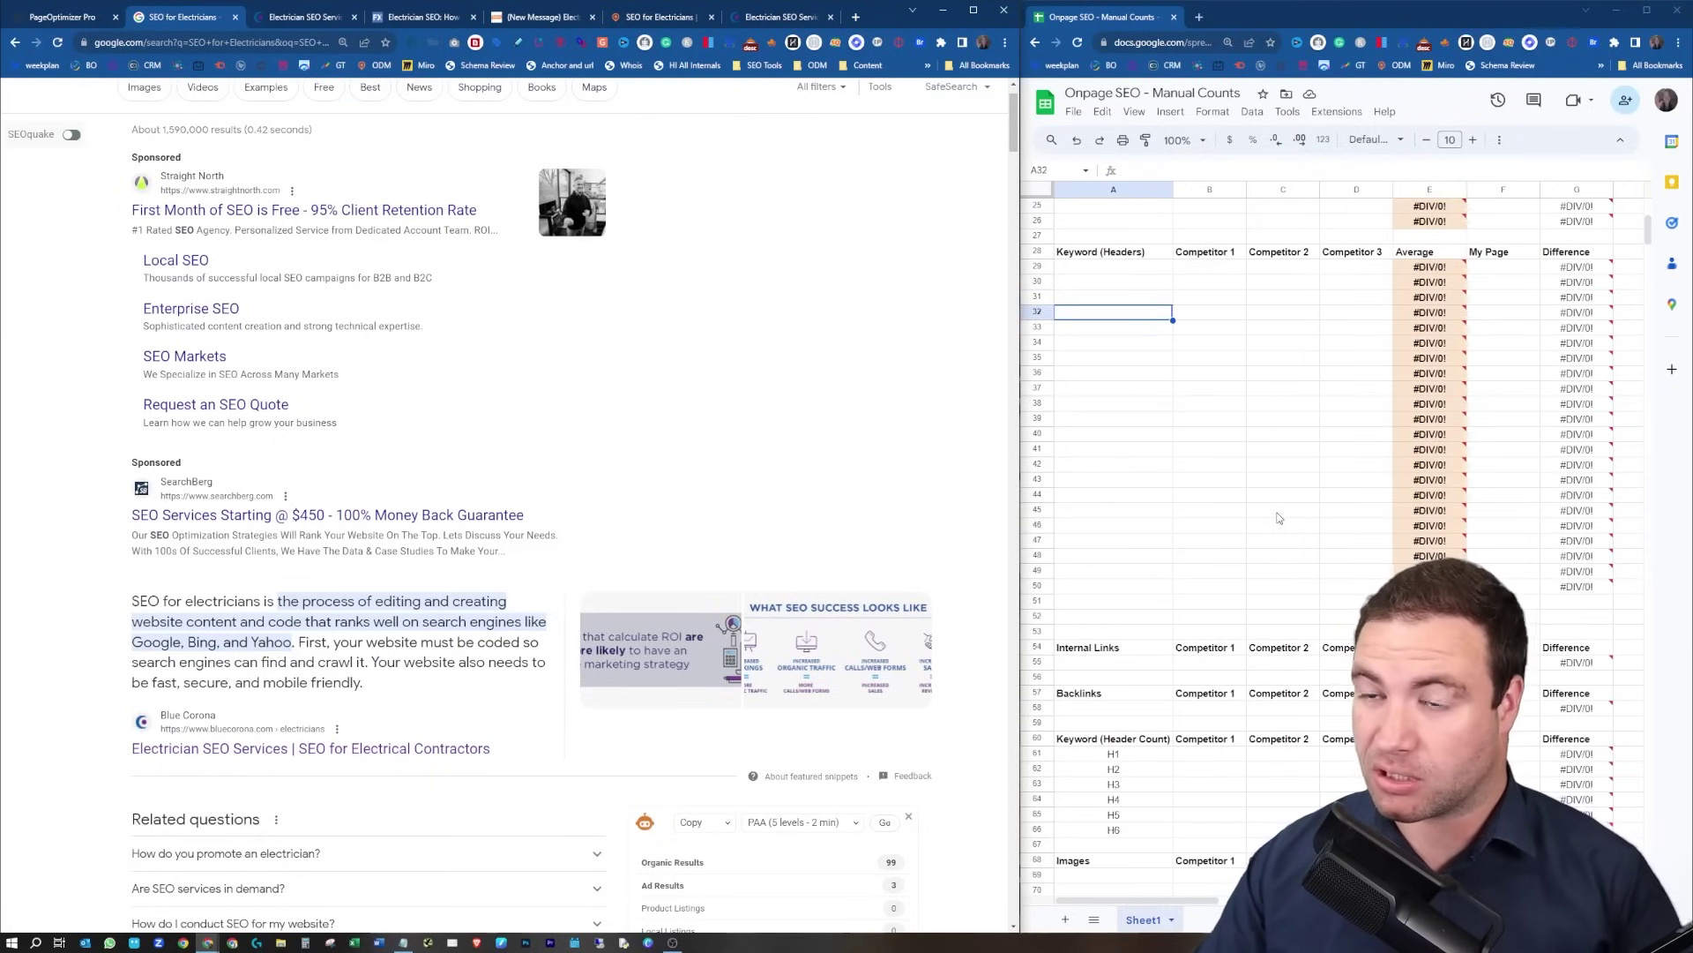
scroll(1279, 518, "up", 5)
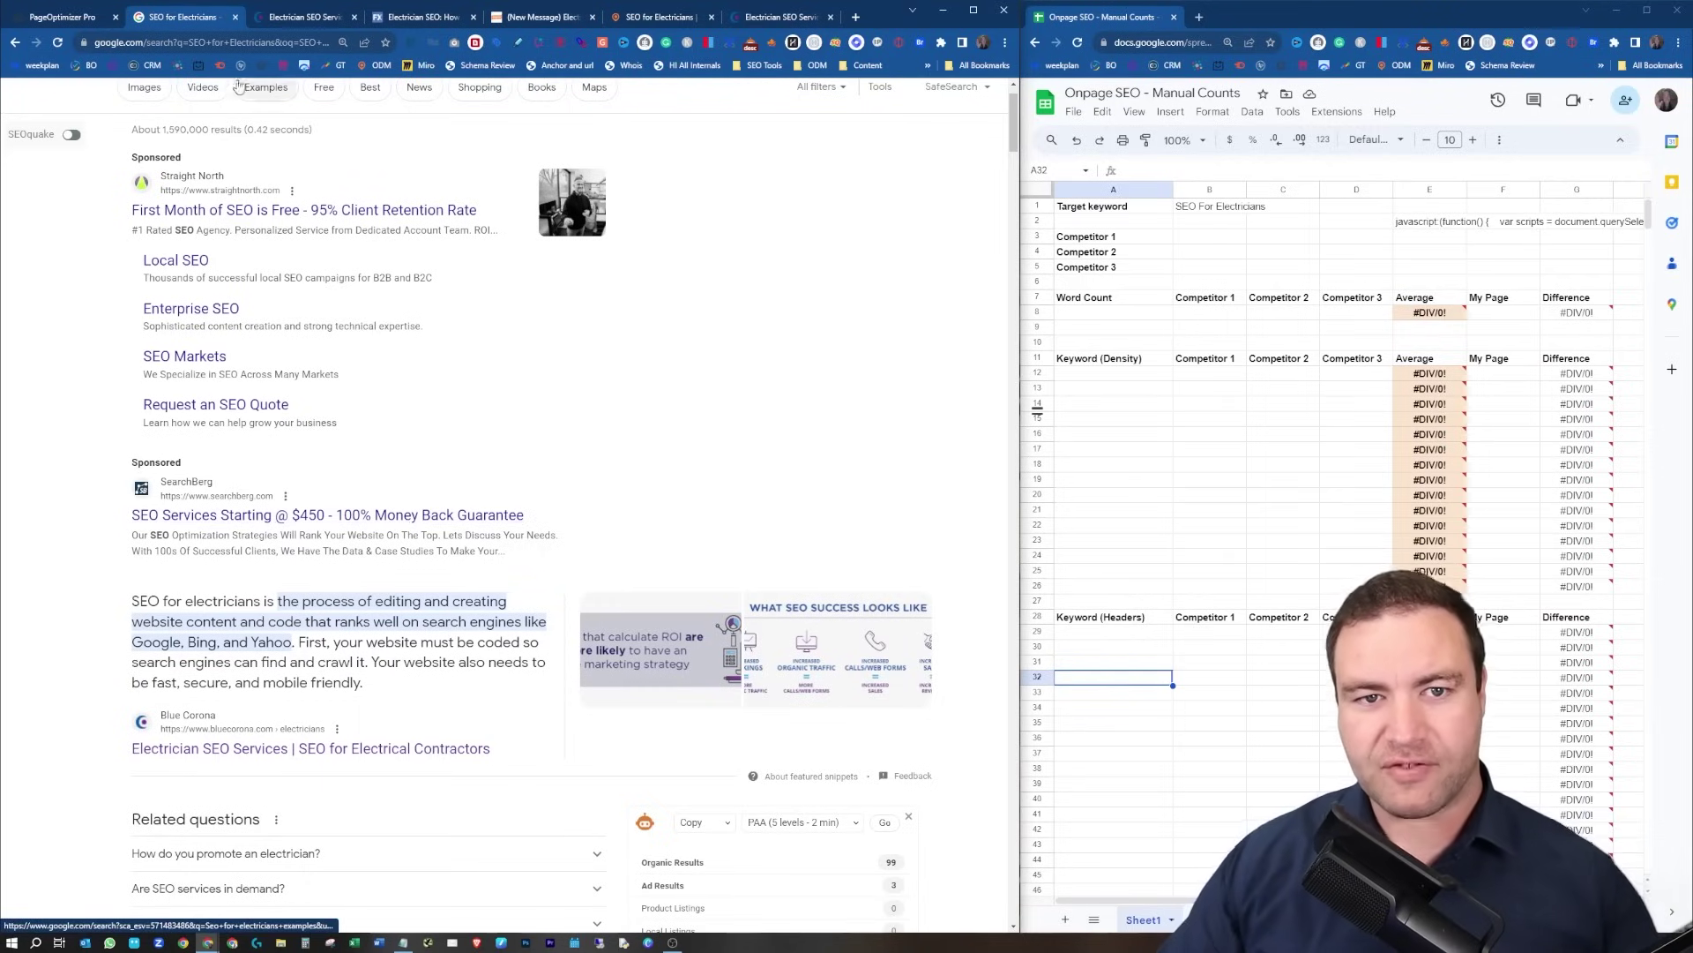
Copy the URL of Blue Corona's electrician SEO services page into cell B3 as Competitor 1.
left_click(317, 18)
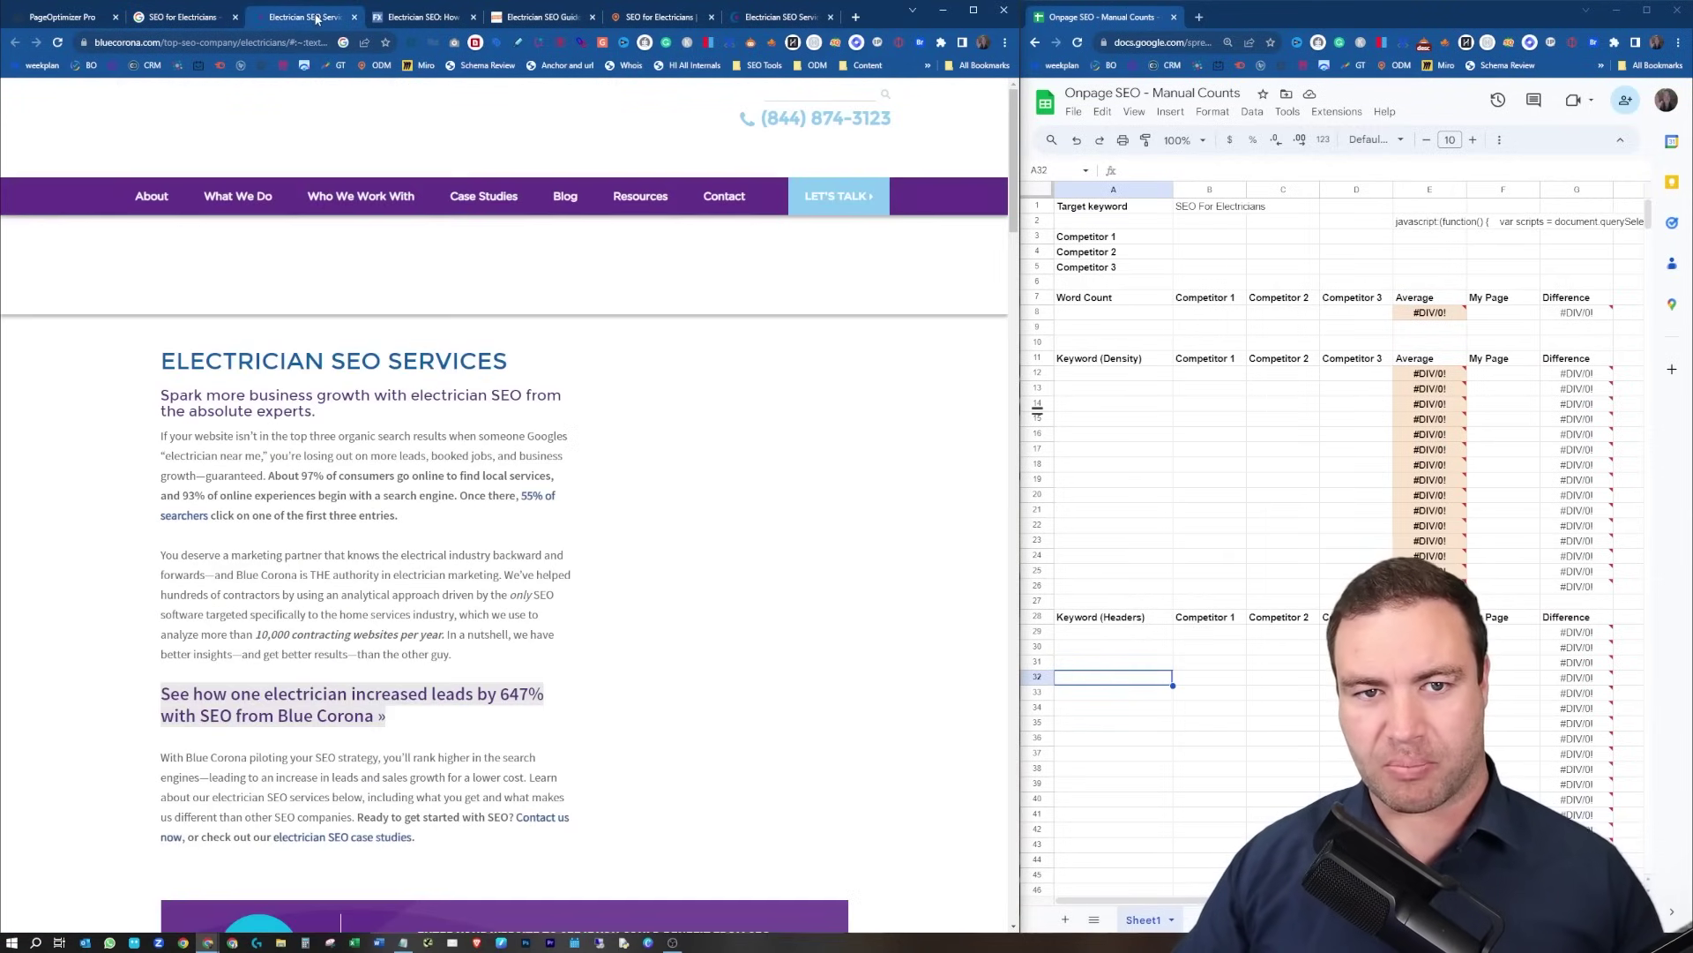
key("ctrl+Tab")
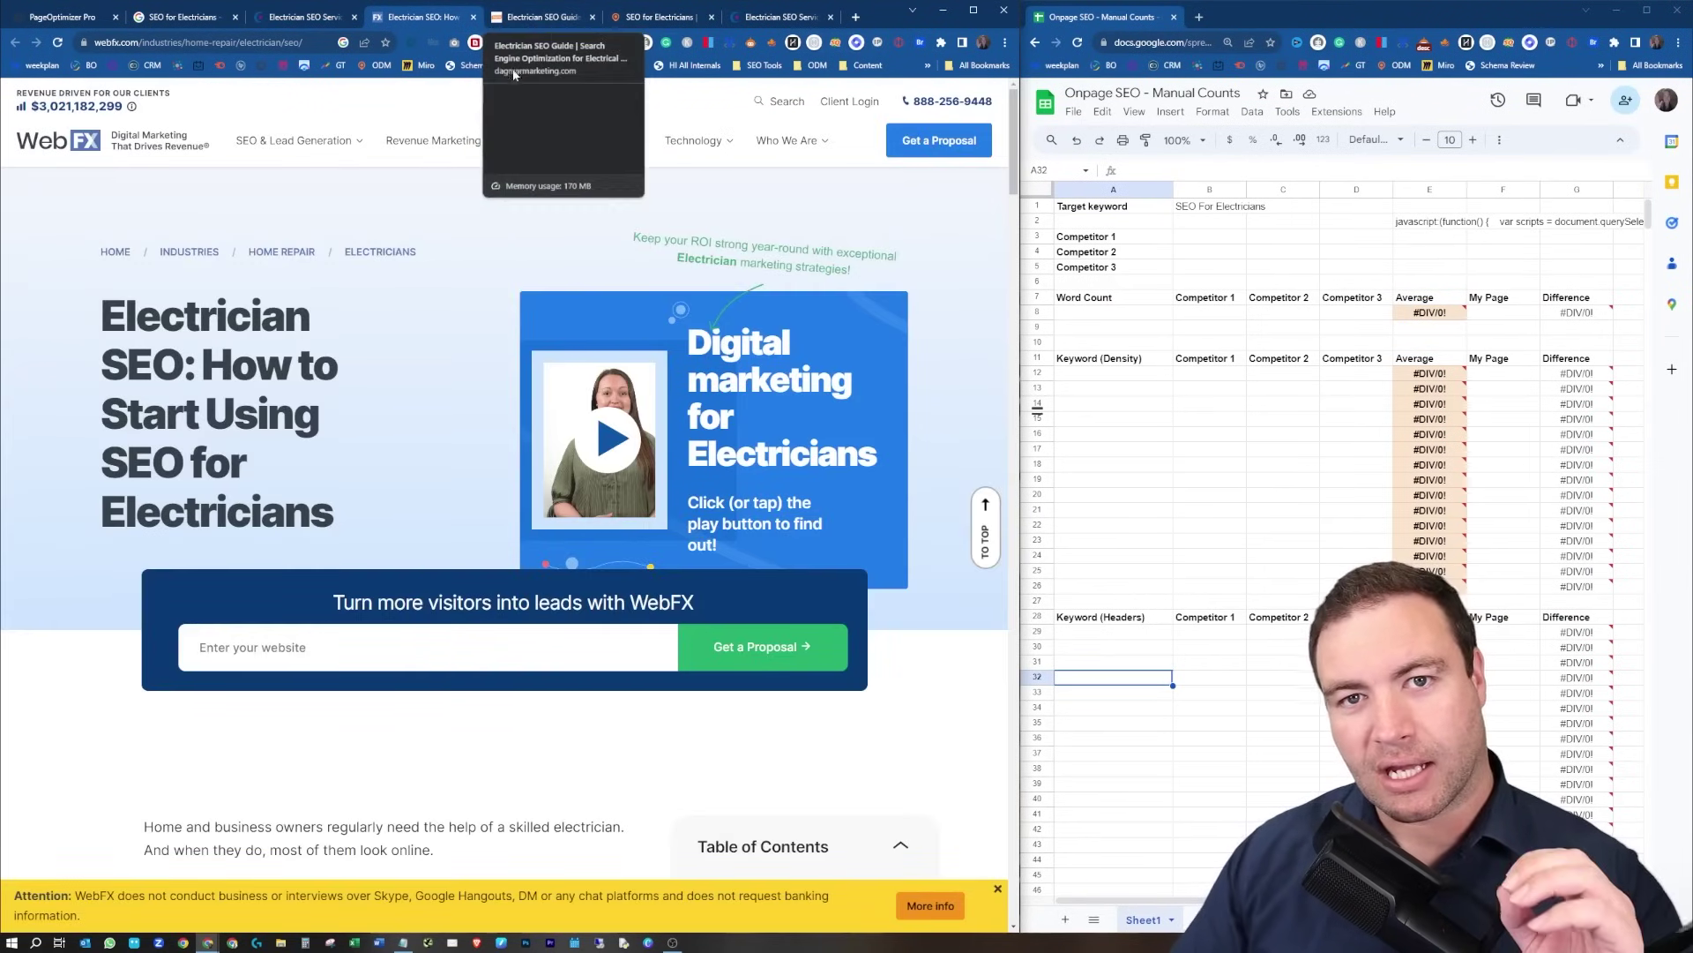
left_click(311, 18)
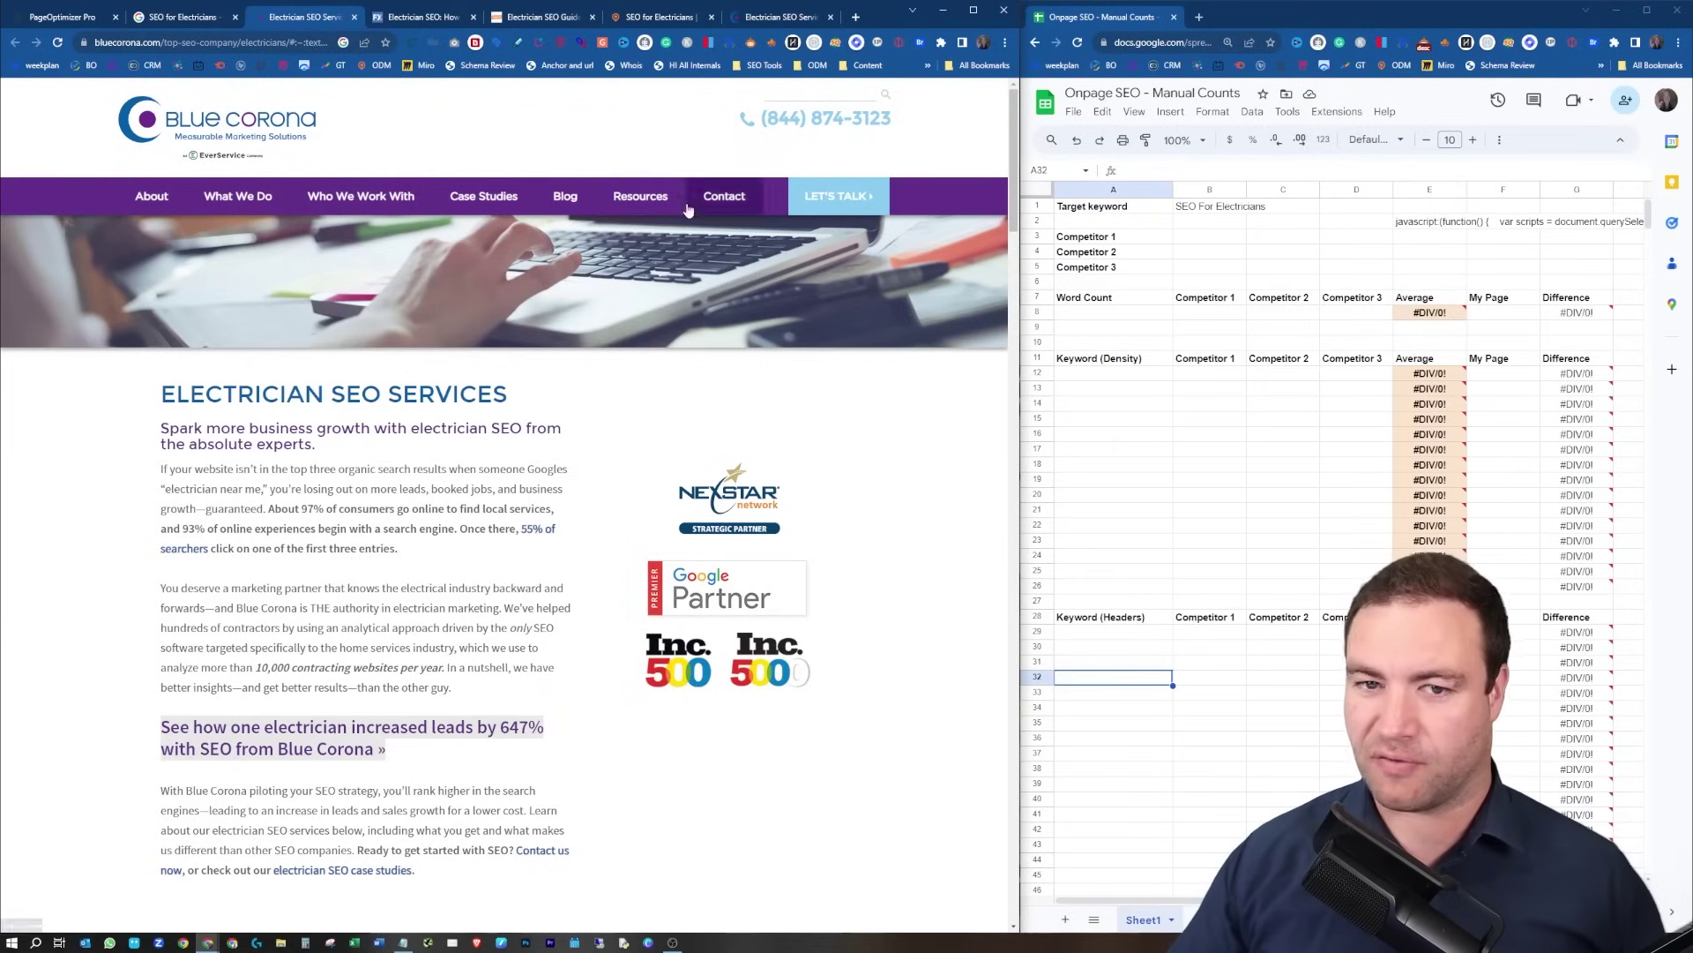
left_click(262, 44)
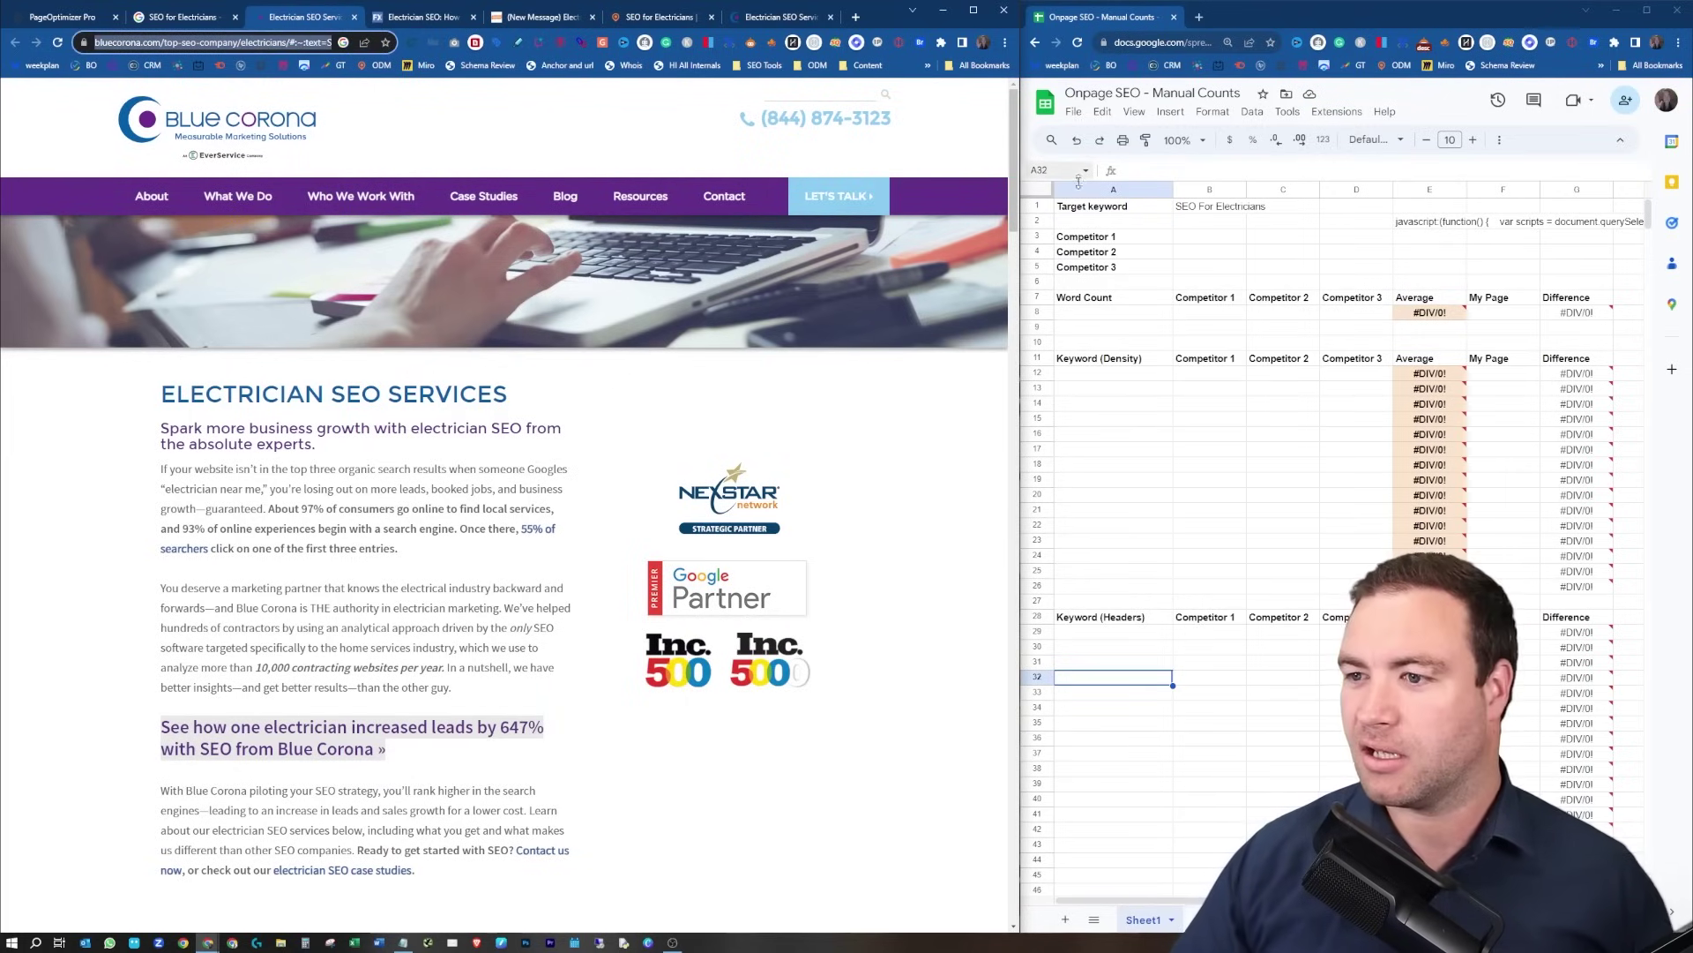
left_click(1202, 238)
key("ctrl+v")
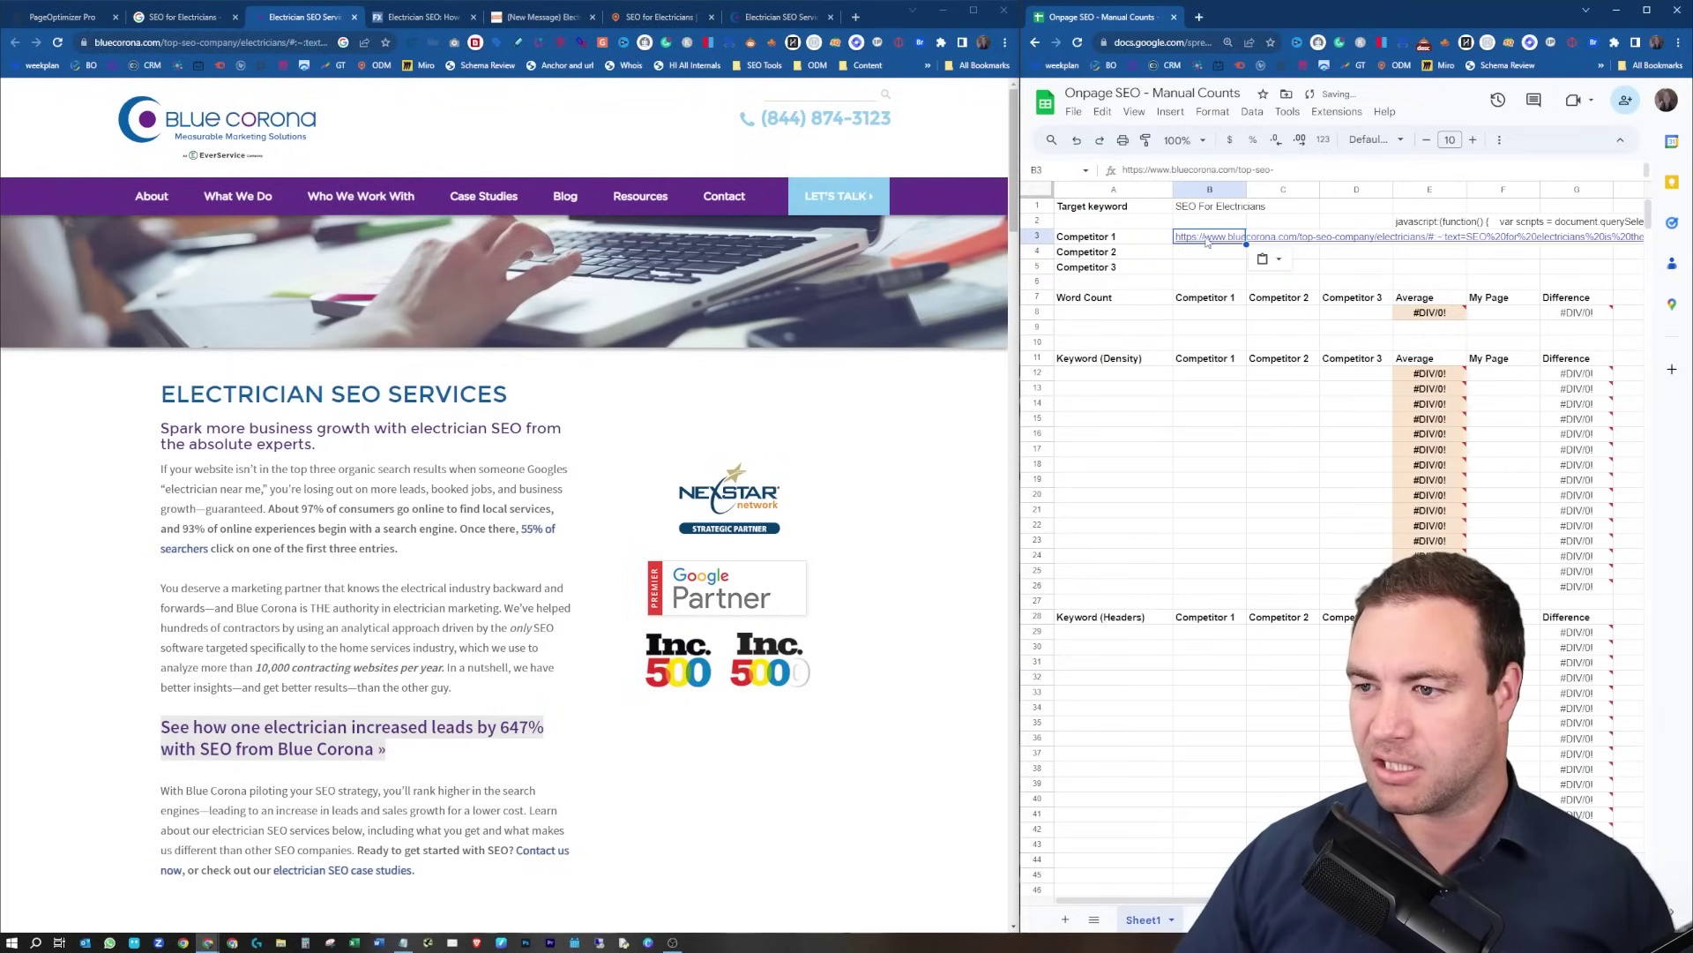
left_click(402, 17)
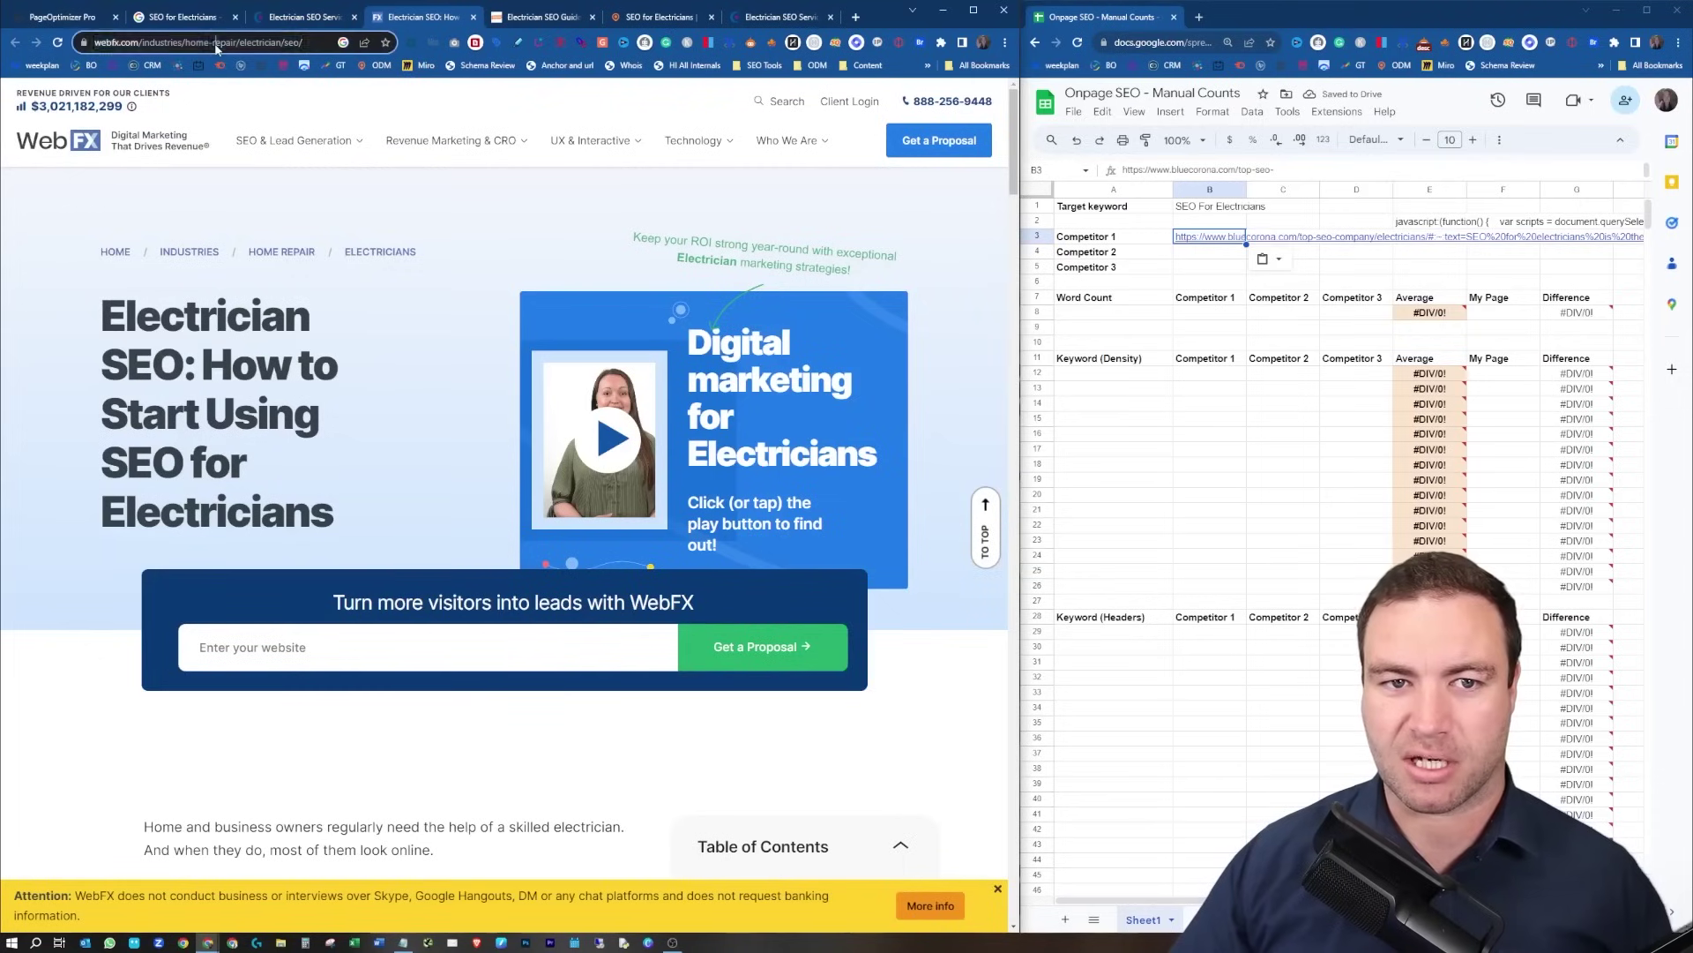
left_click(1190, 258)
left_click(1191, 255)
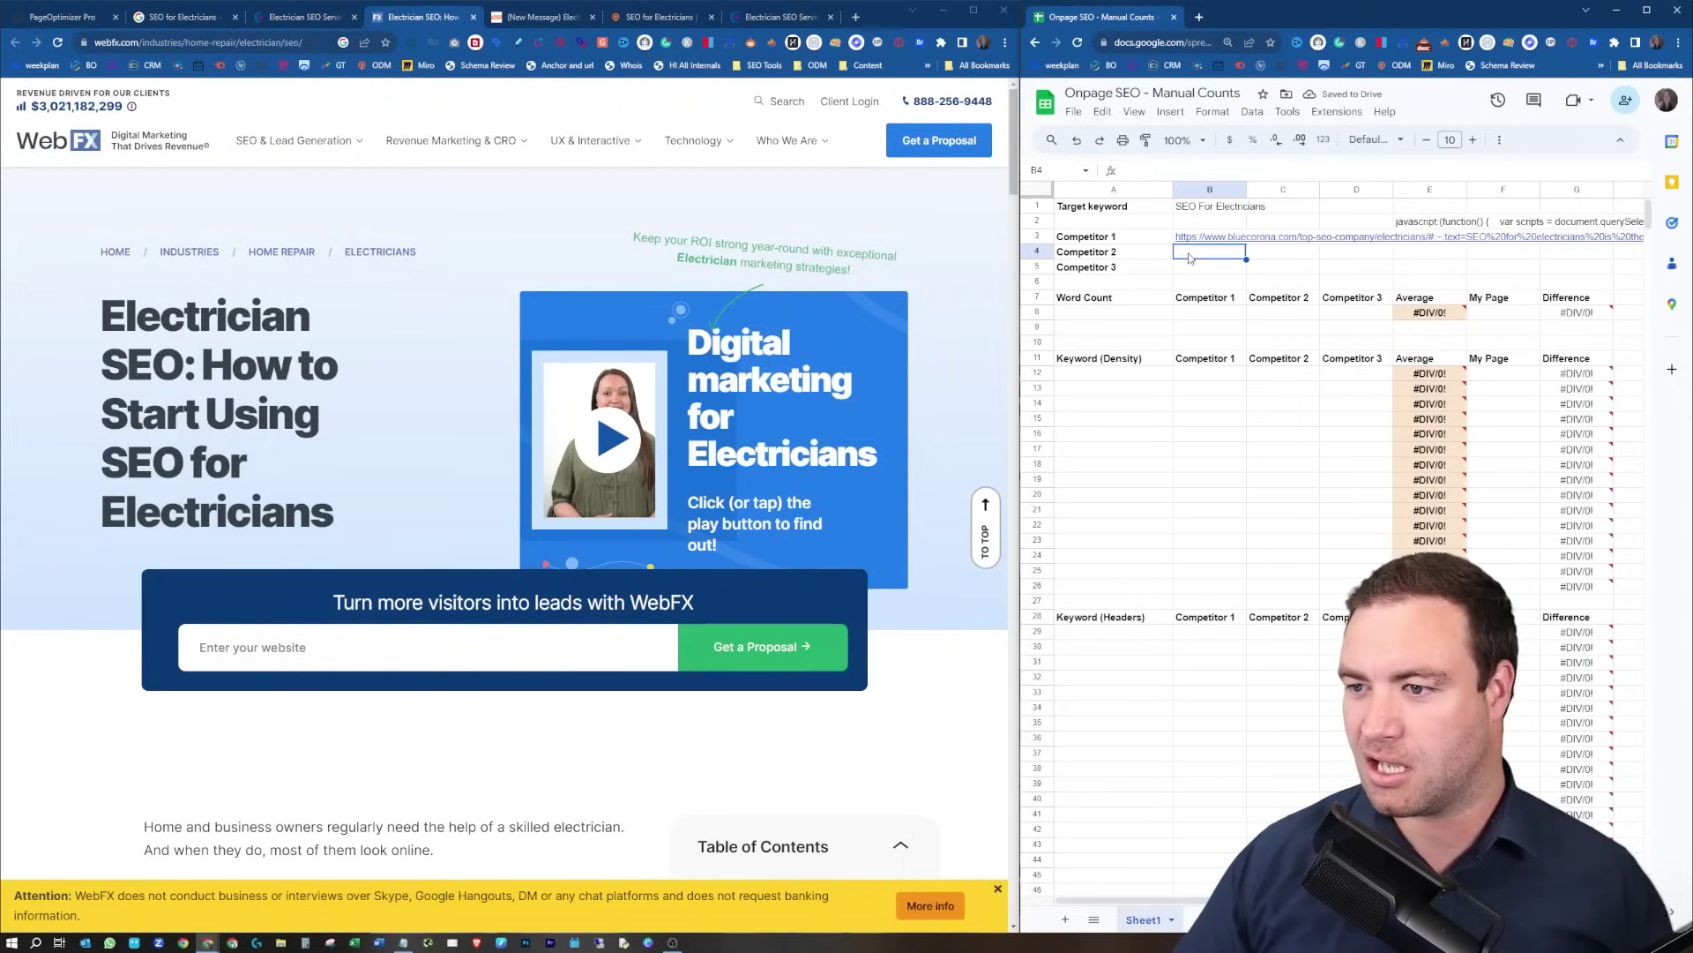
type("https://www.webfx.com/industries/home-repair/electrician/seo/")
left_click(542, 17)
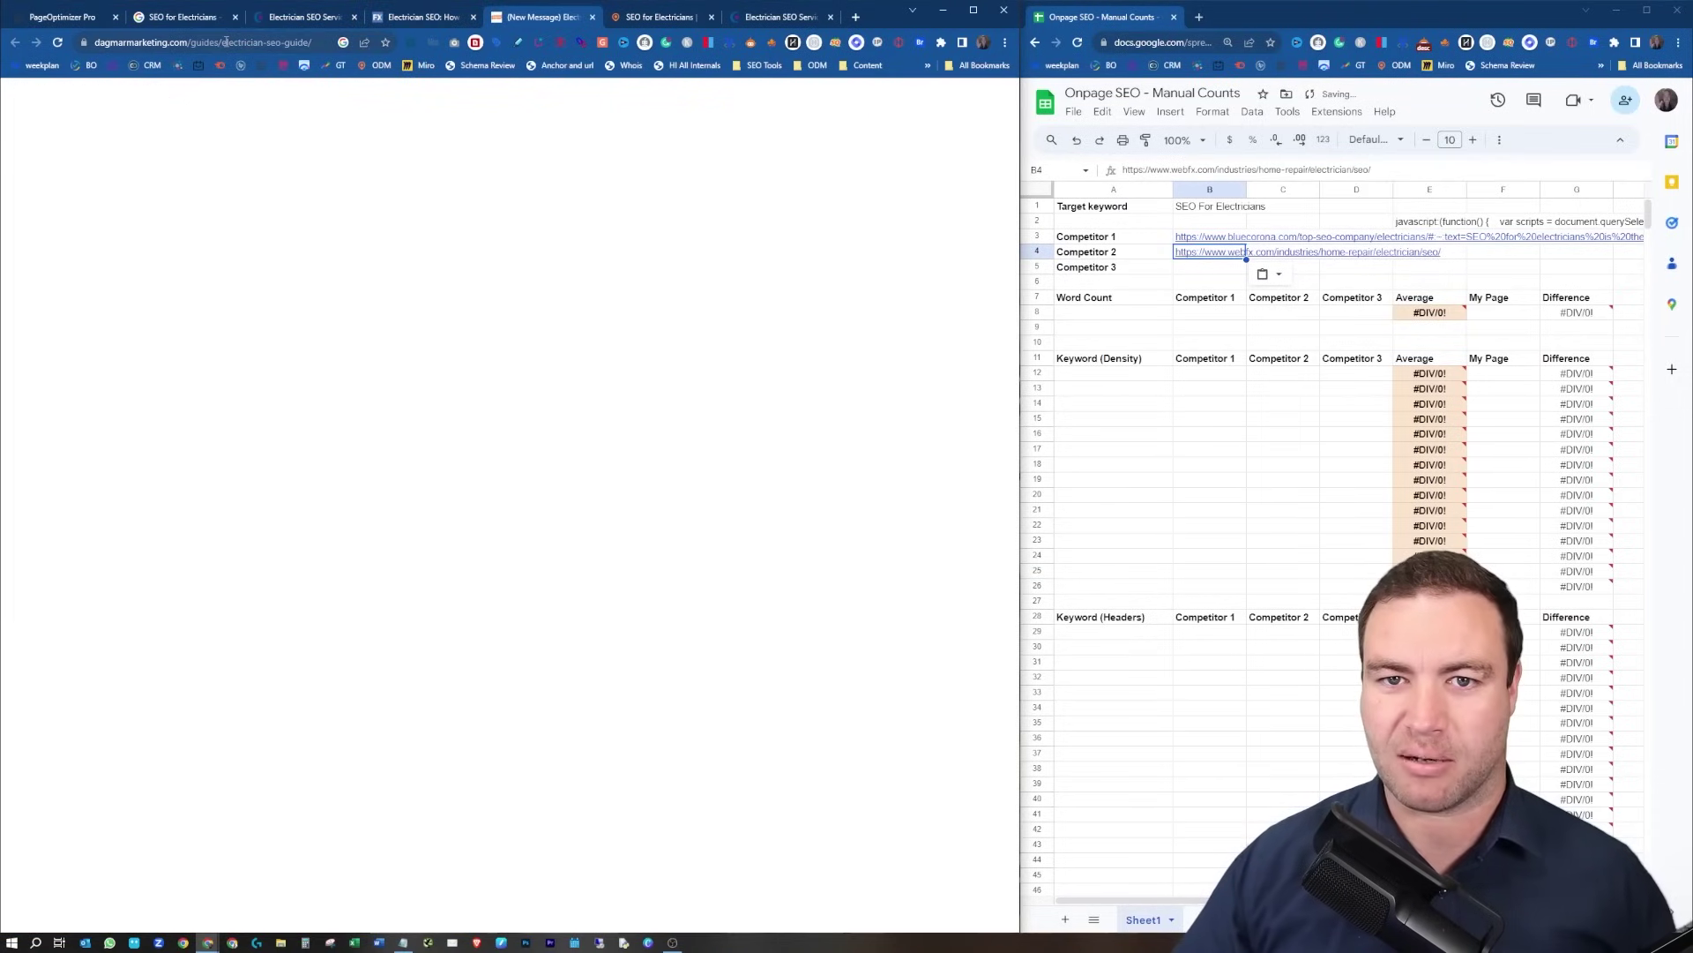
left_click(203, 43)
key("ctrl+c")
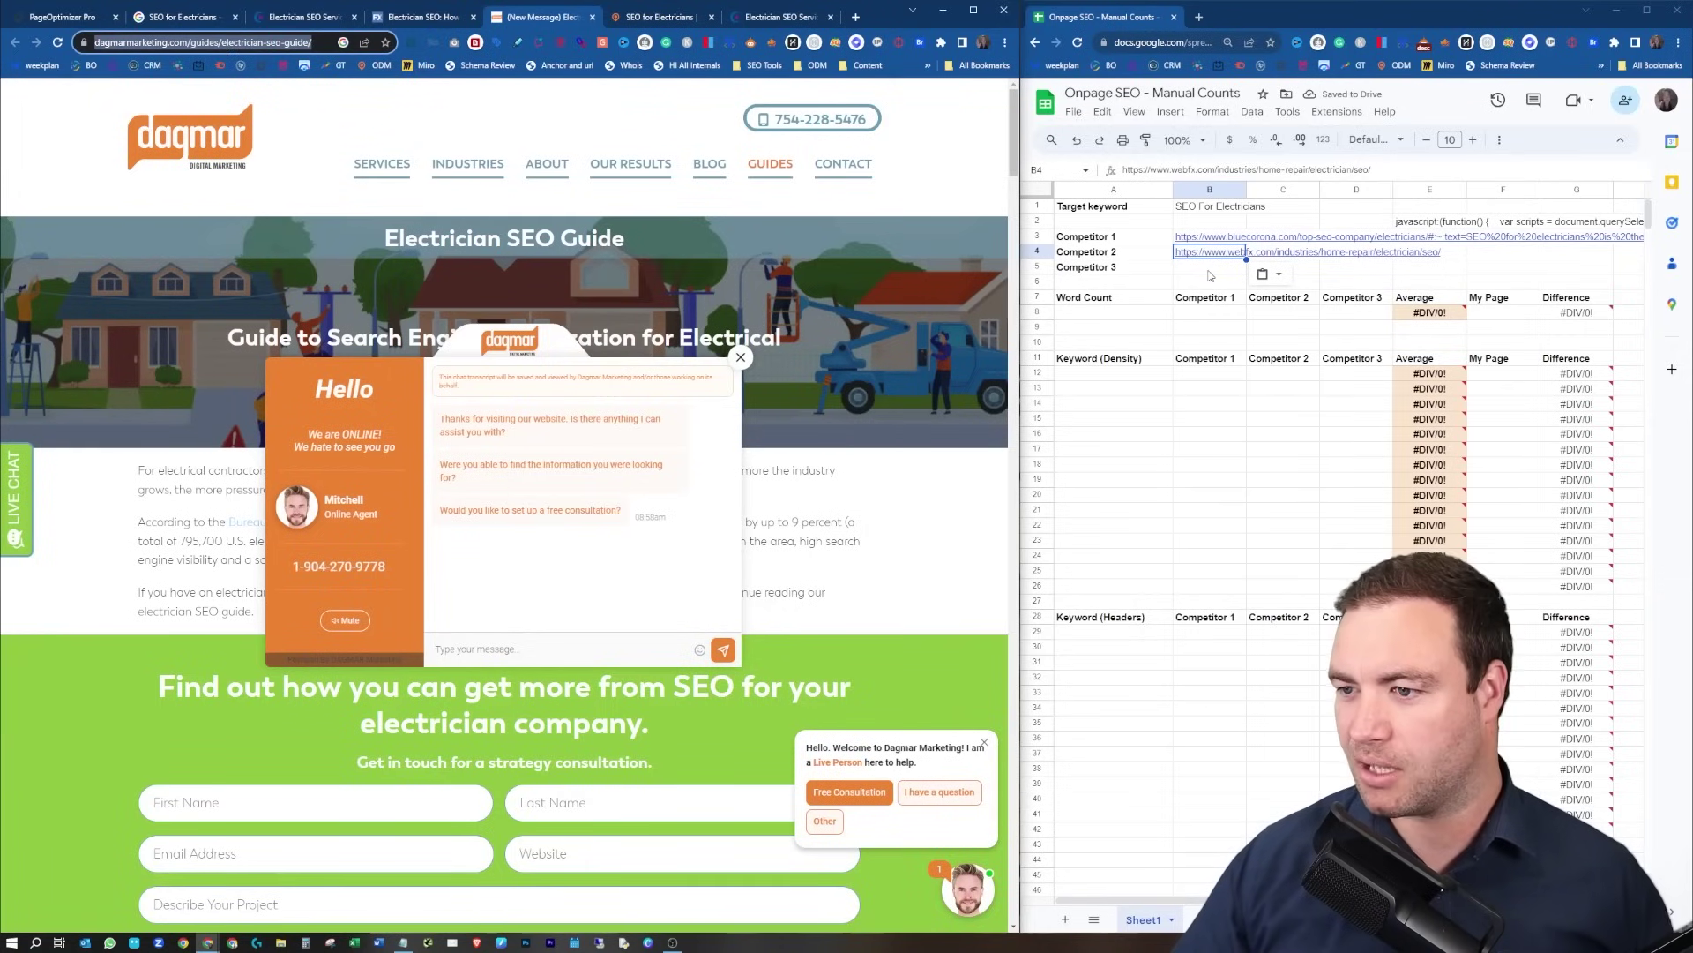
left_click(1213, 268)
key("ctrl+v")
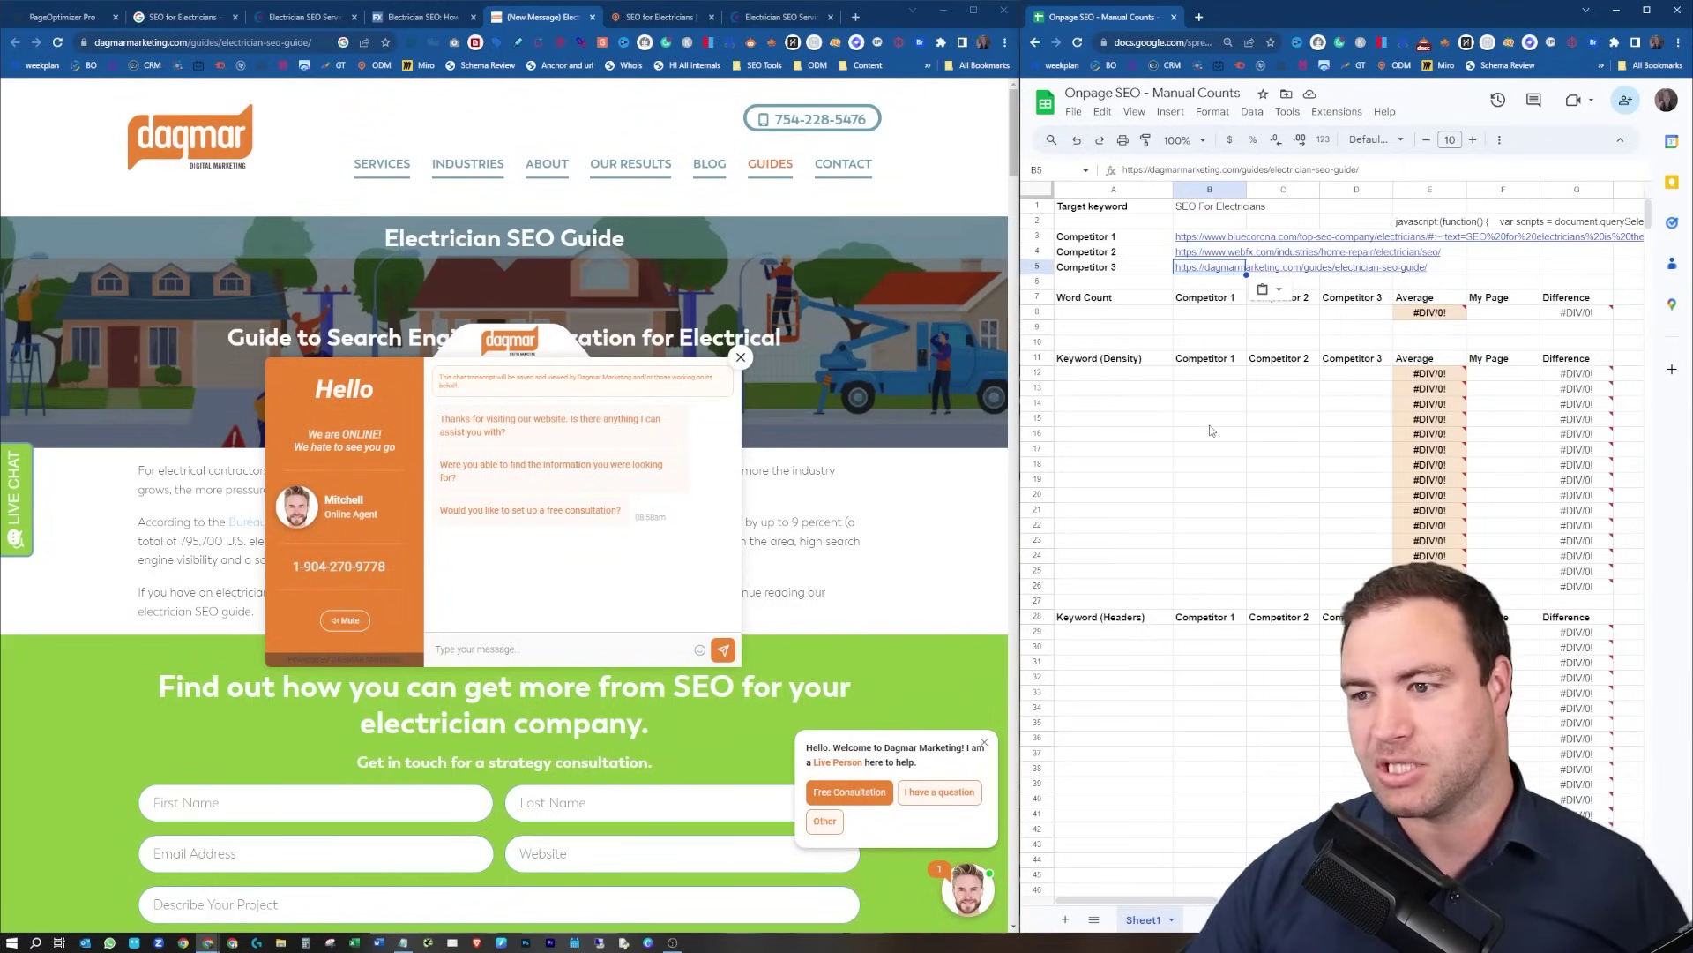
Get the Blue Corona page's total word count from SEOquake's page info and enter 3377 as Competitor 1's word count in cell B8.
left_click(1130, 319)
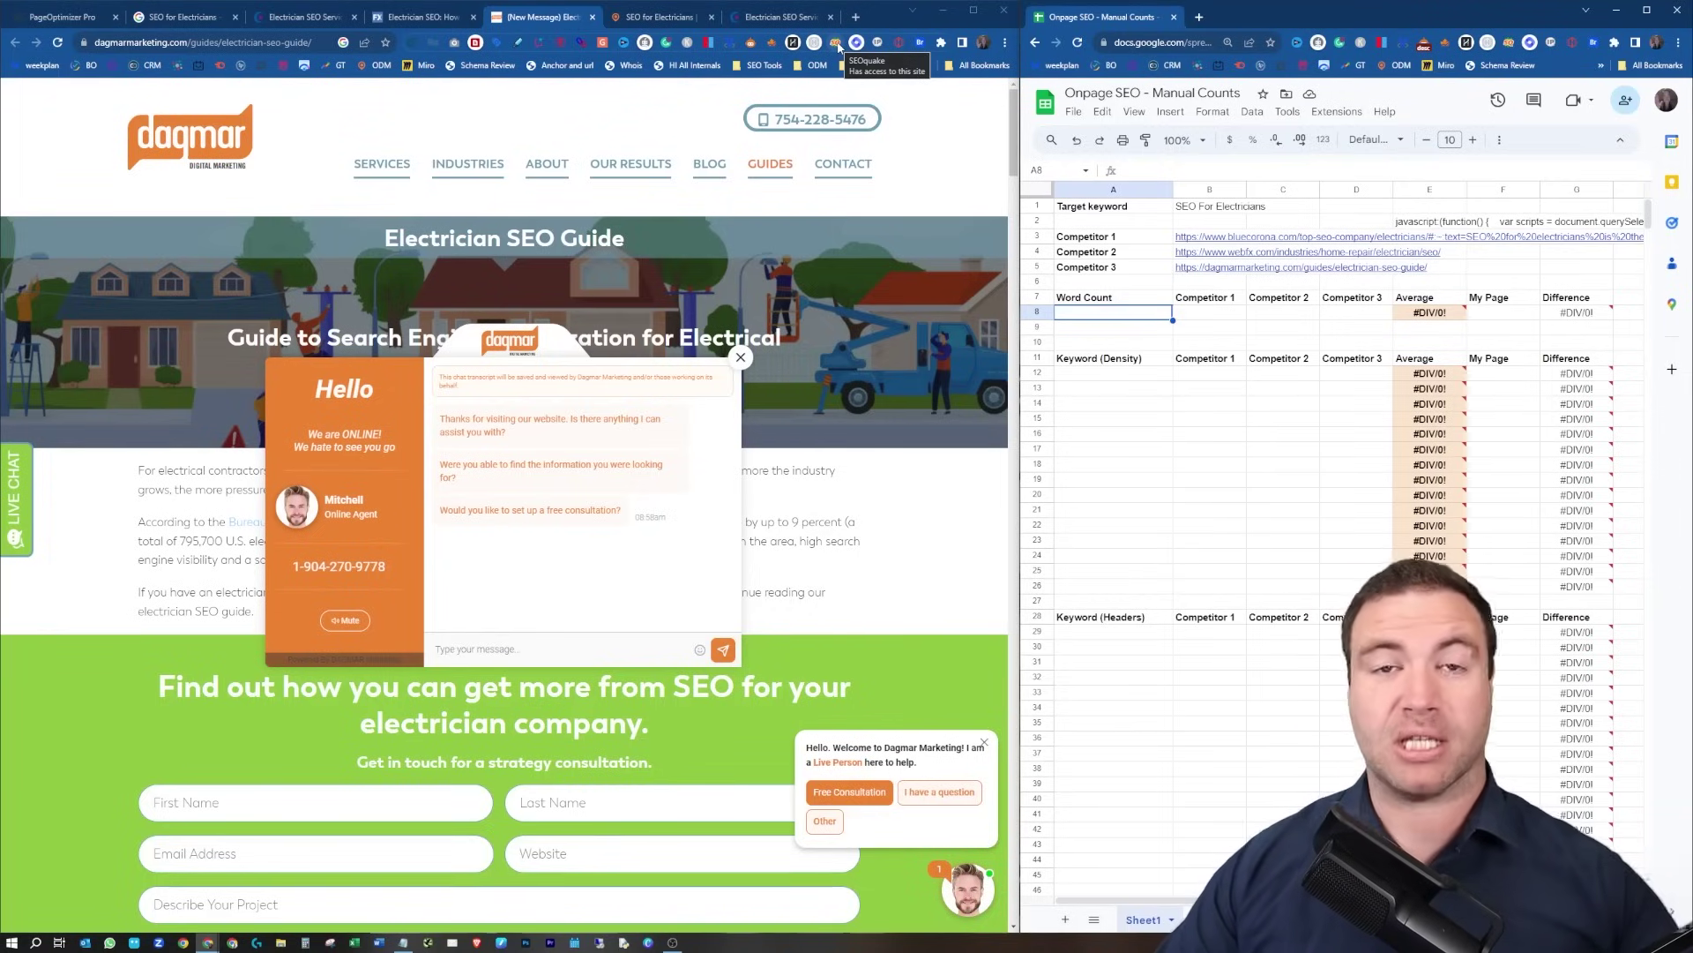
left_click(322, 19)
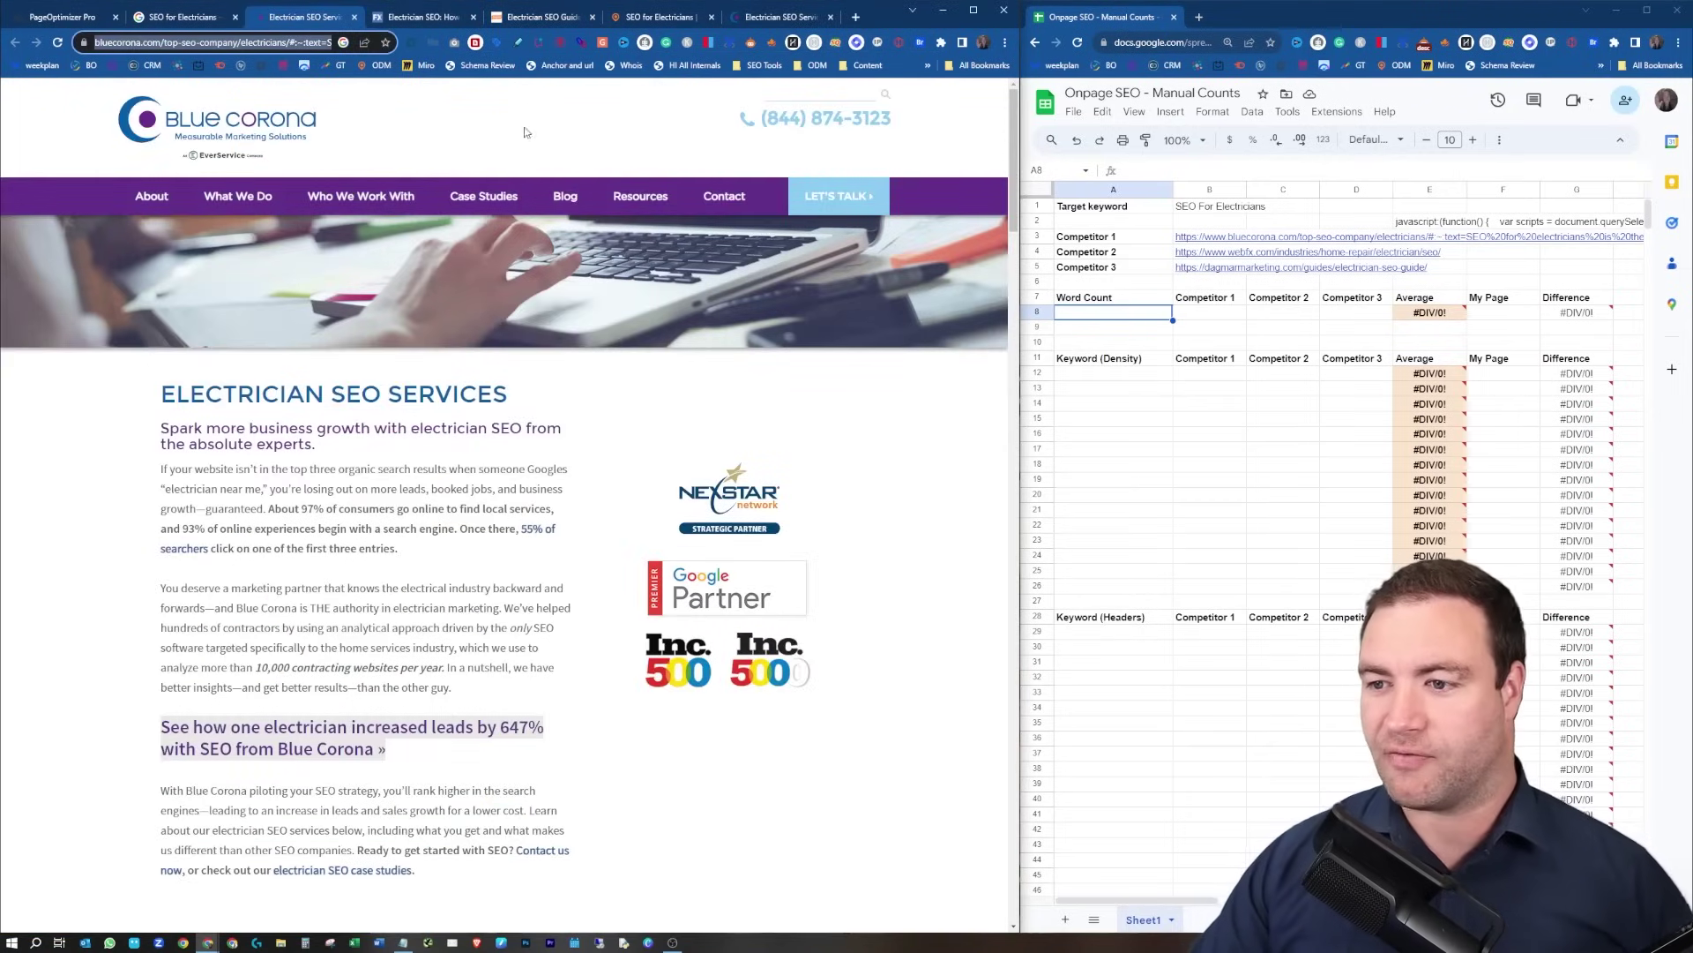
left_click(1143, 301)
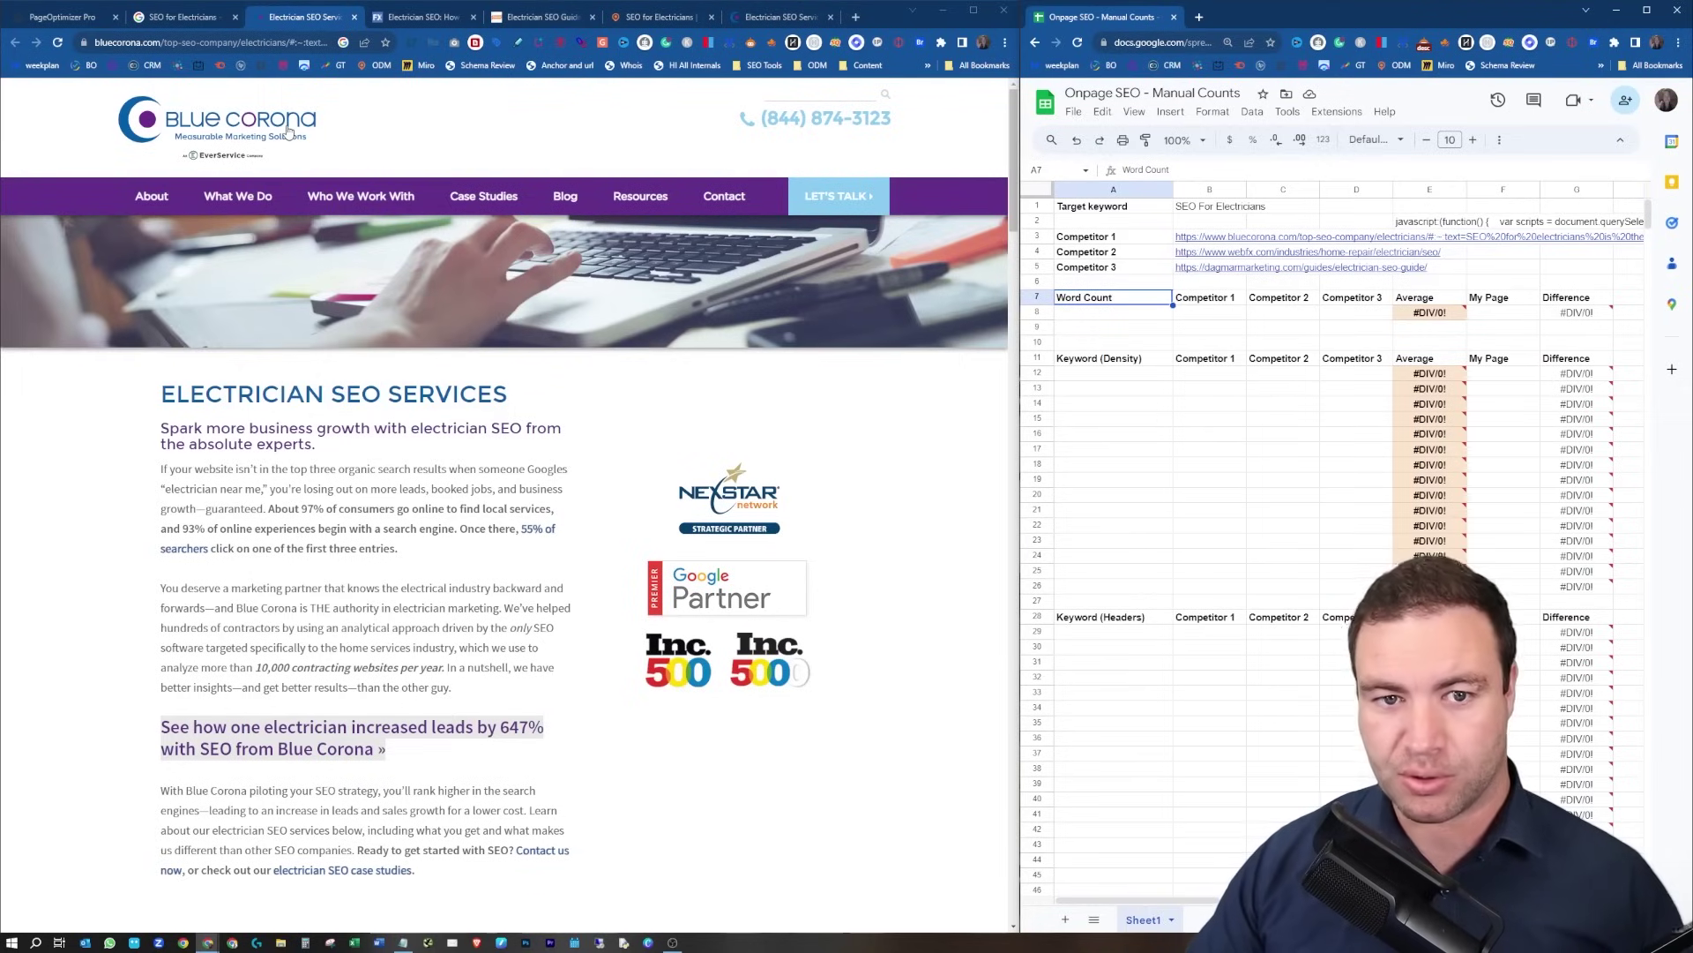
left_click(834, 44)
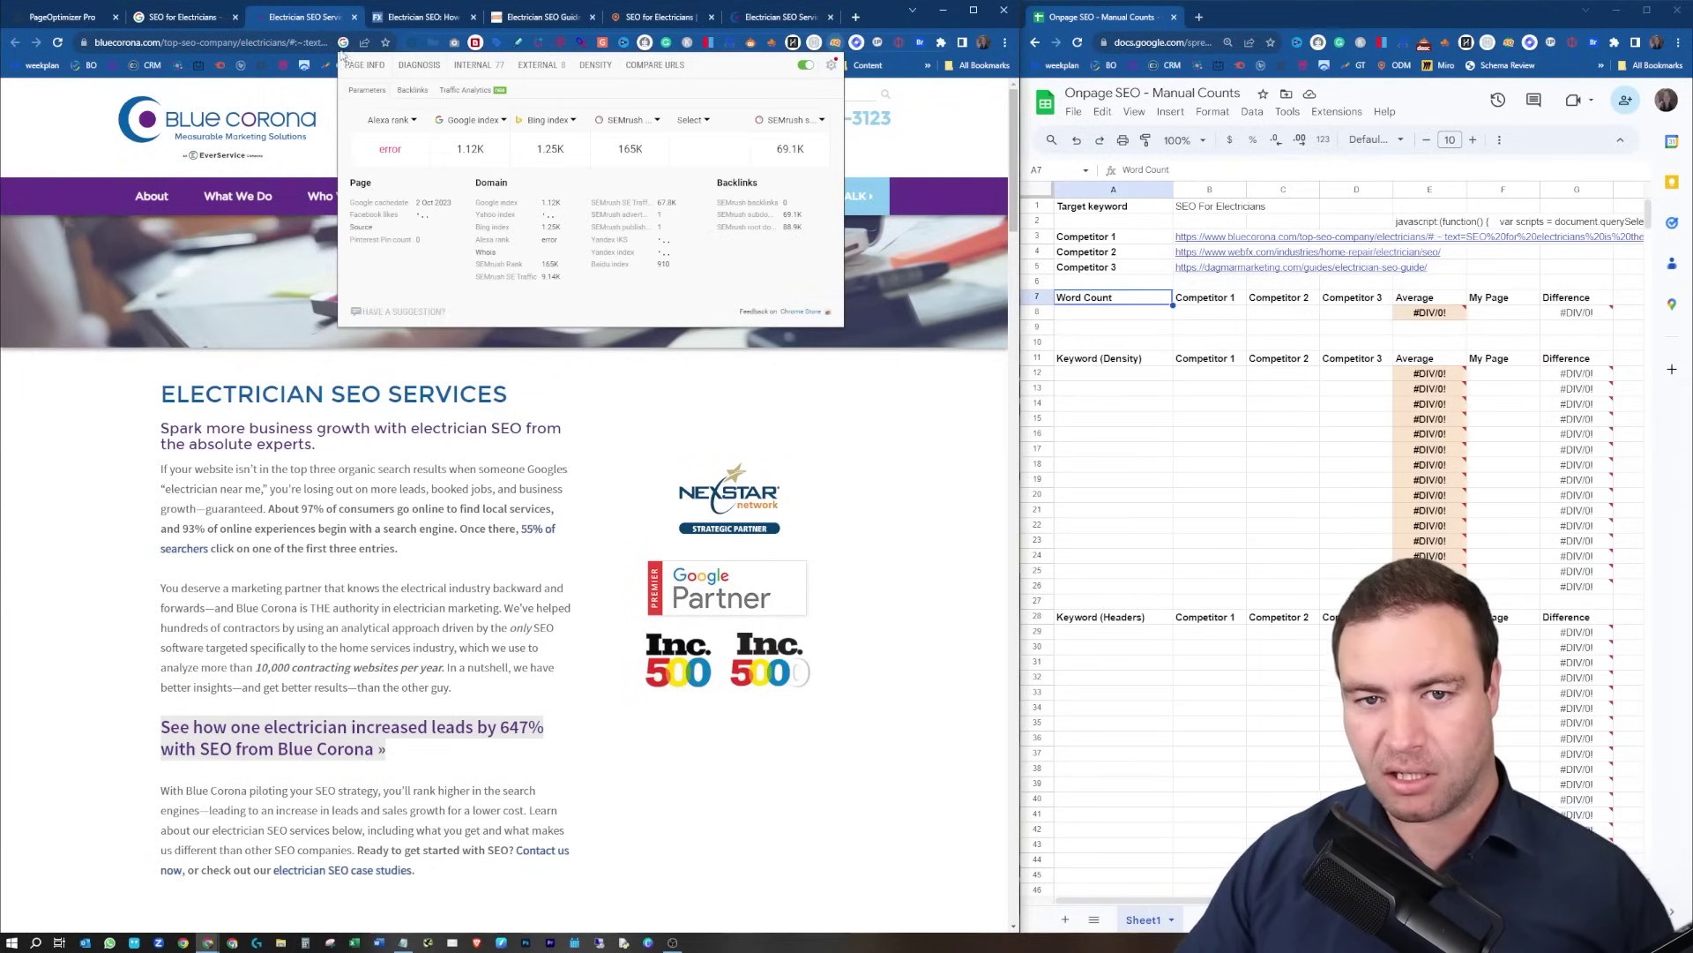
key("Escape")
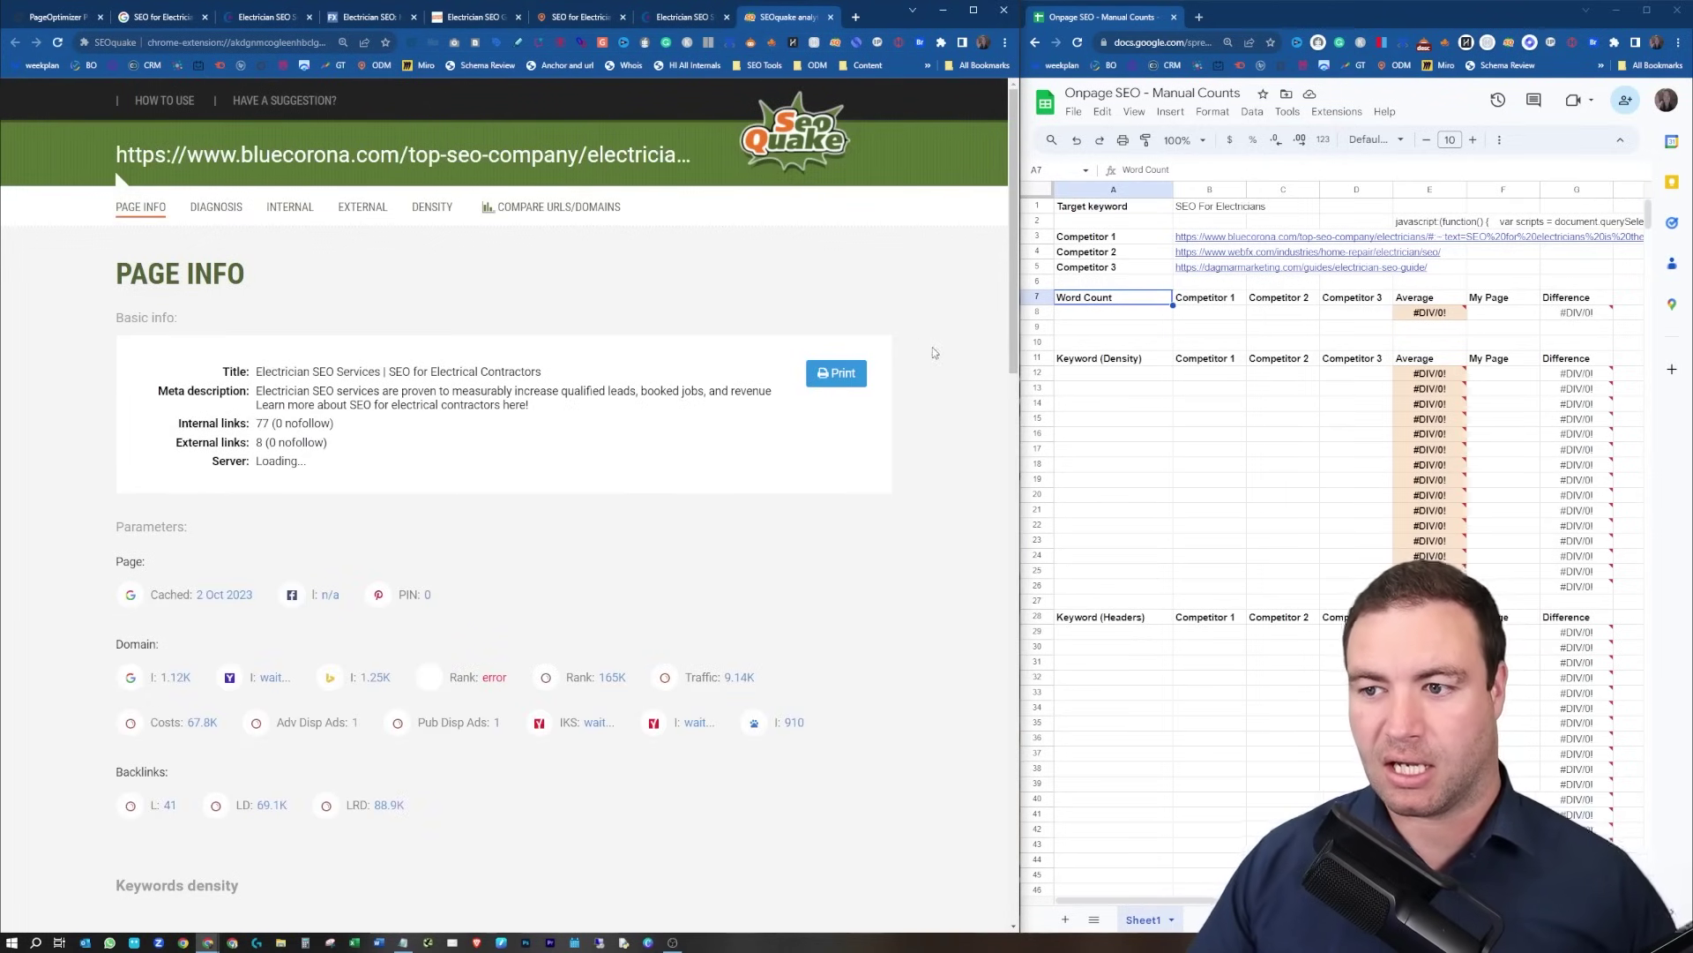
scroll(408, 420, "down", 1)
scroll(409, 420, "down", 1)
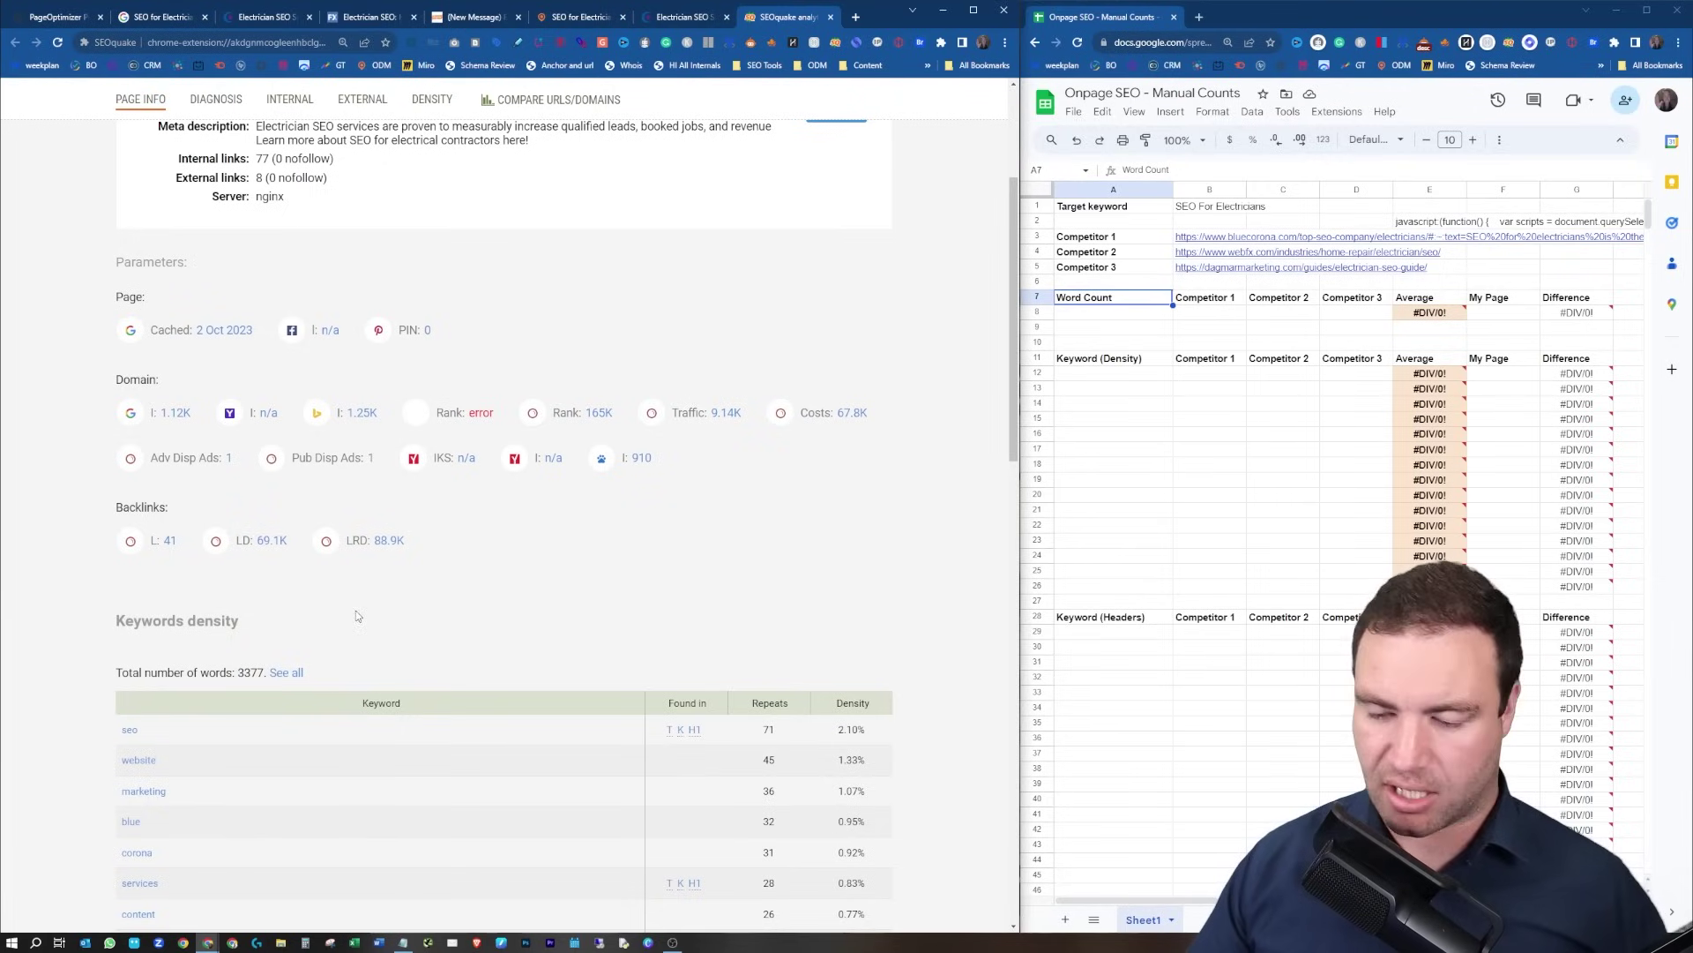
left_click(1220, 318)
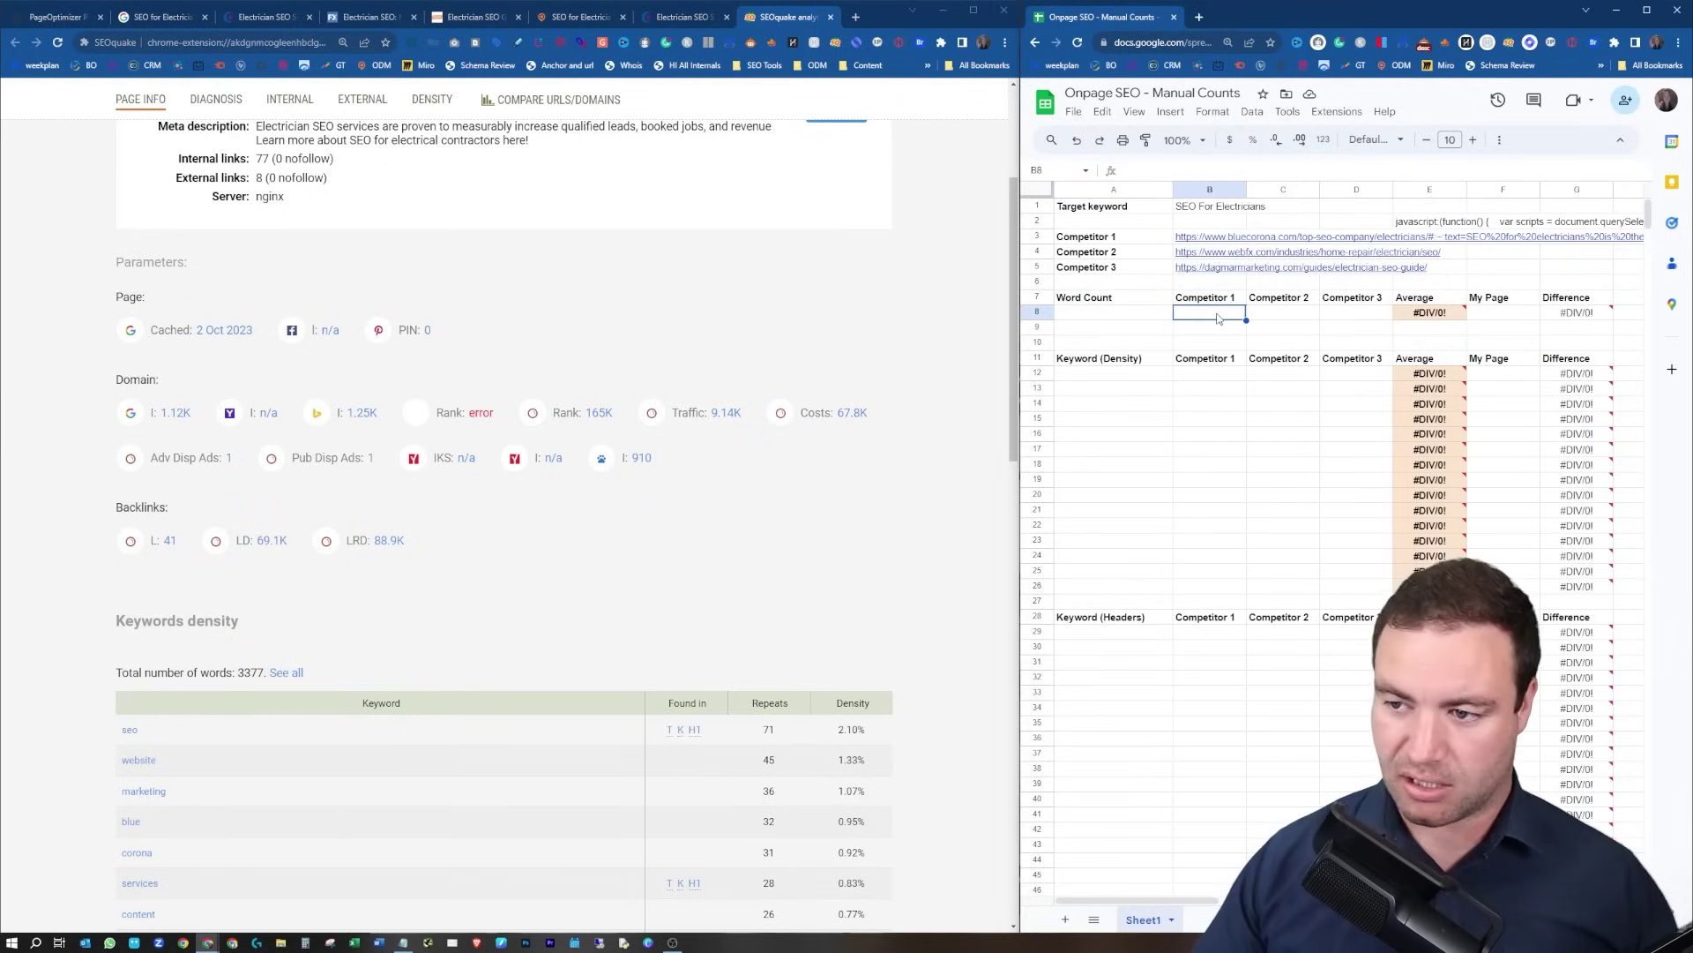
type("3377")
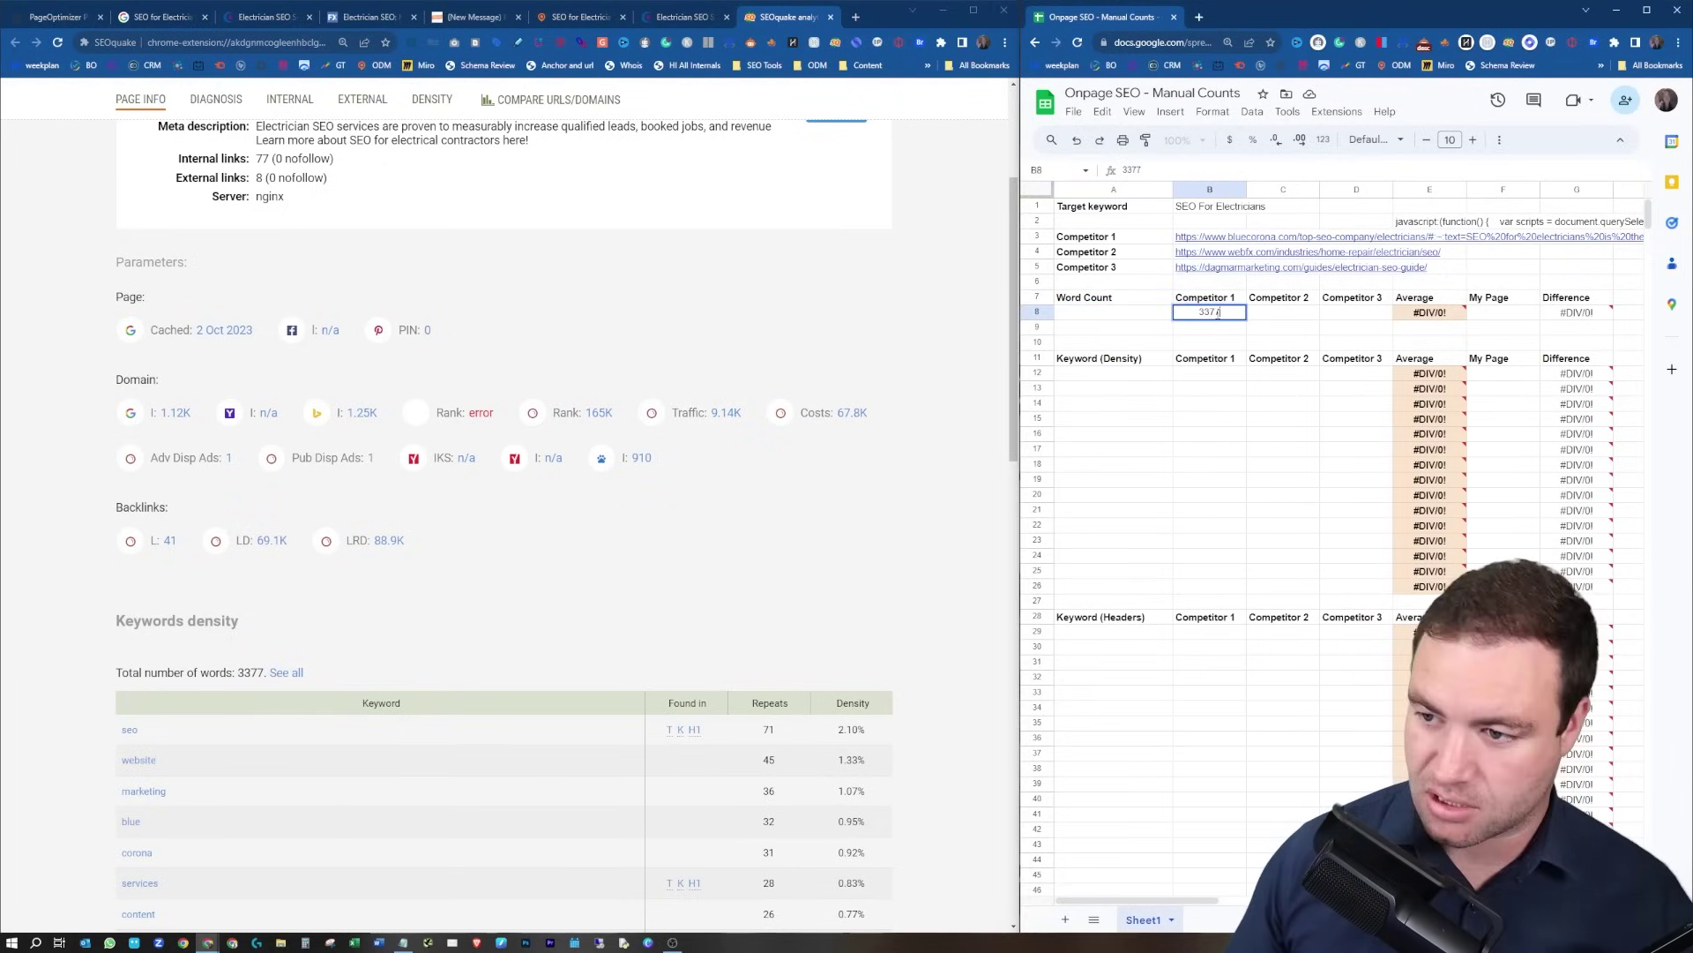
Look up the WebFX page's total word count with SEOquake and enter 2364 as Competitor 2's word count in cell C8.
left_click(1283, 316)
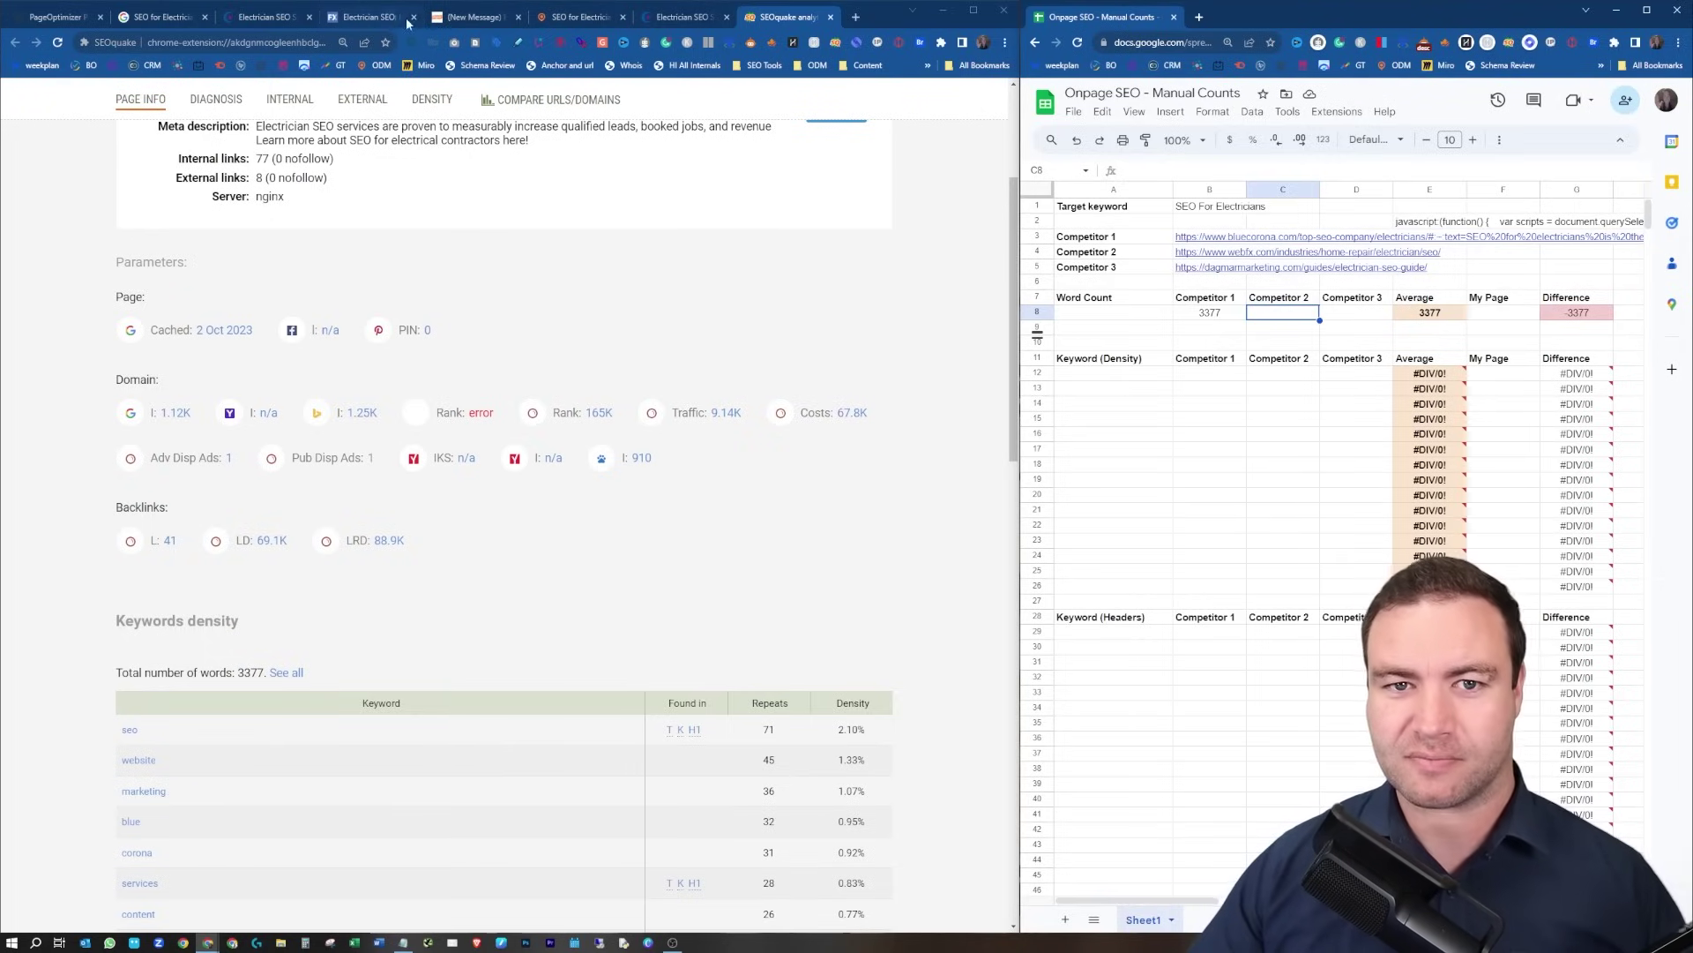
left_click(366, 16)
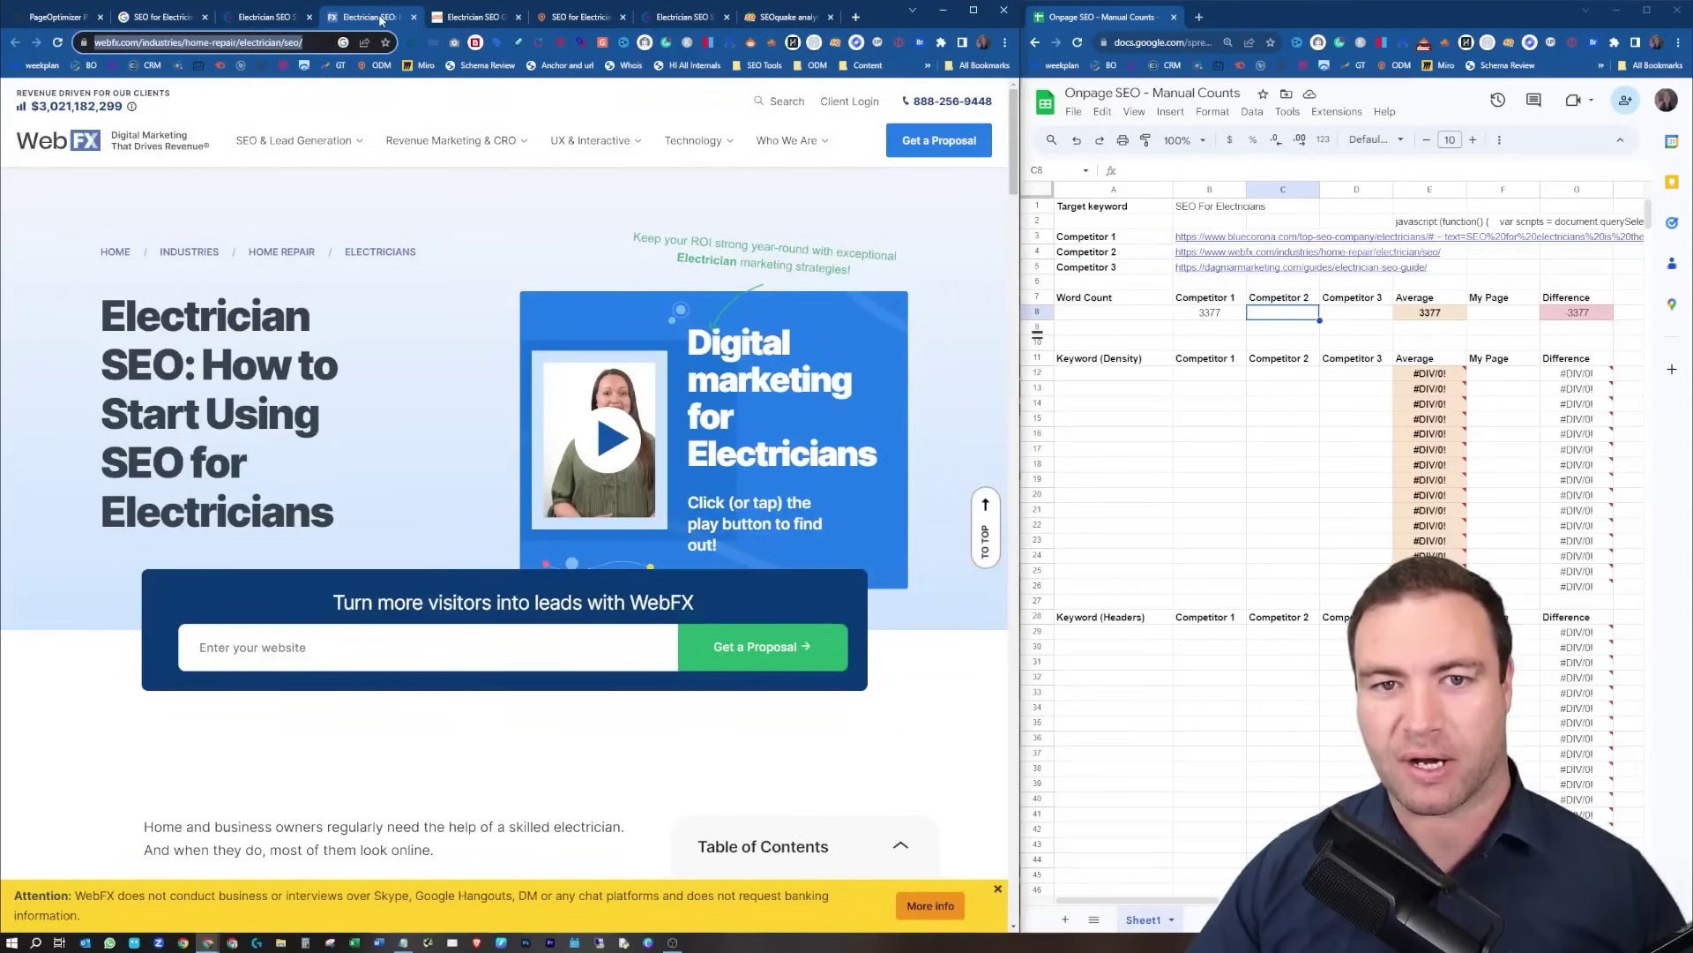
left_click(836, 44)
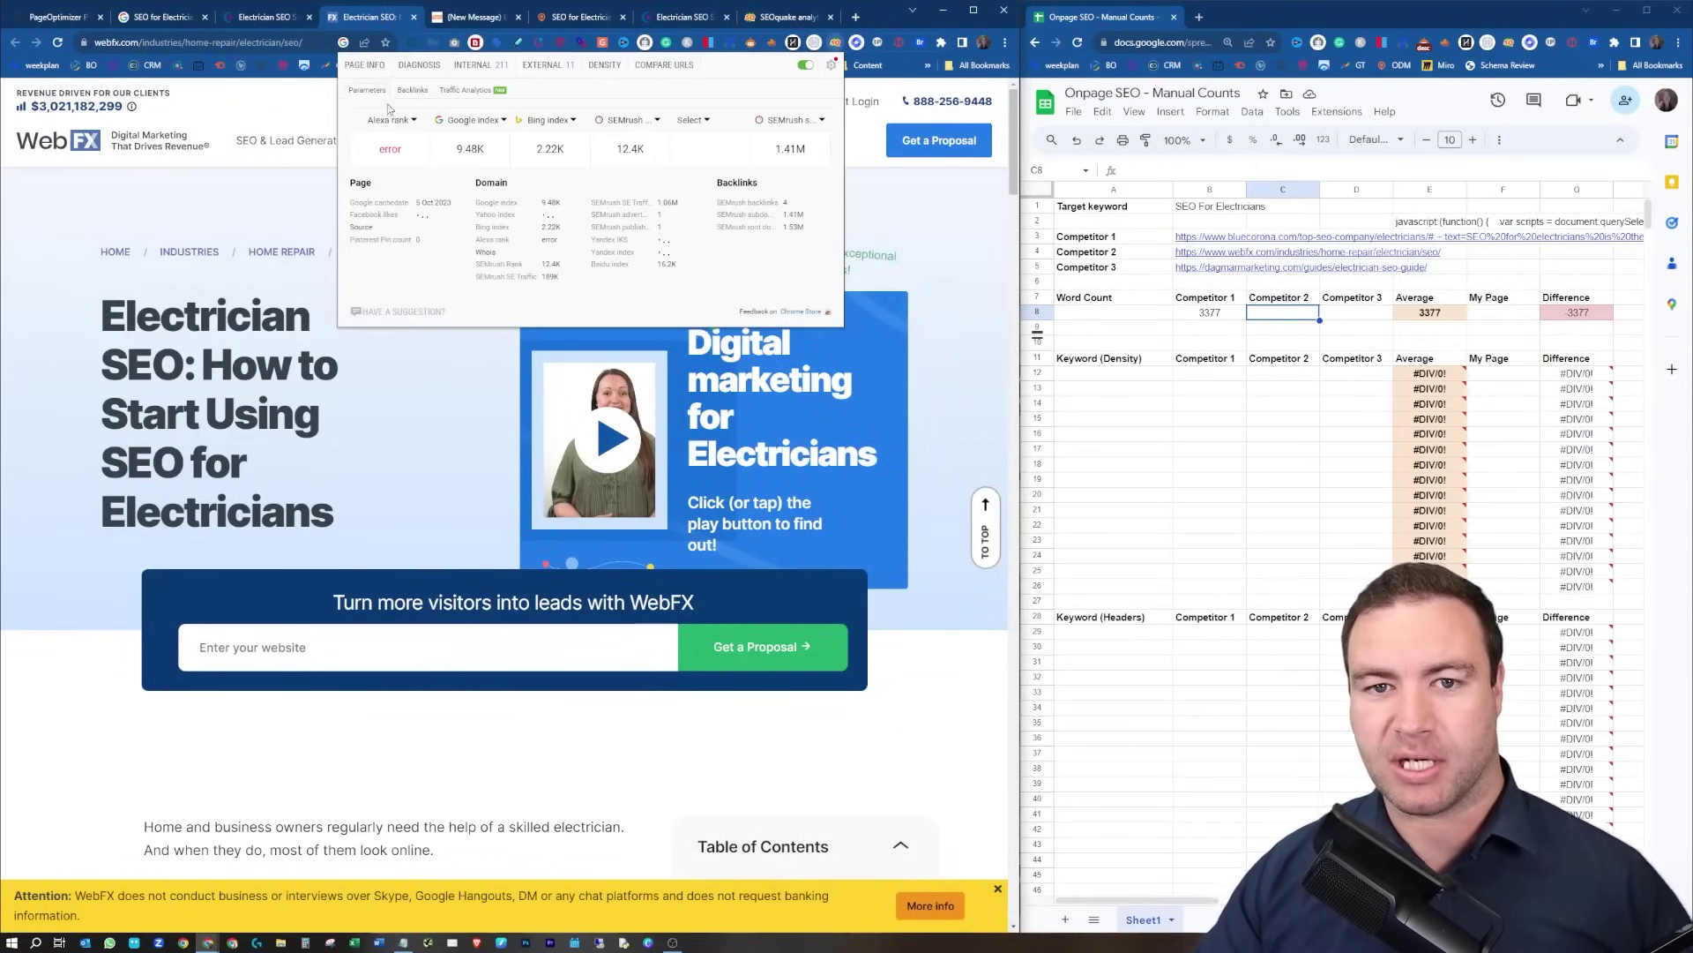
left_click(371, 67)
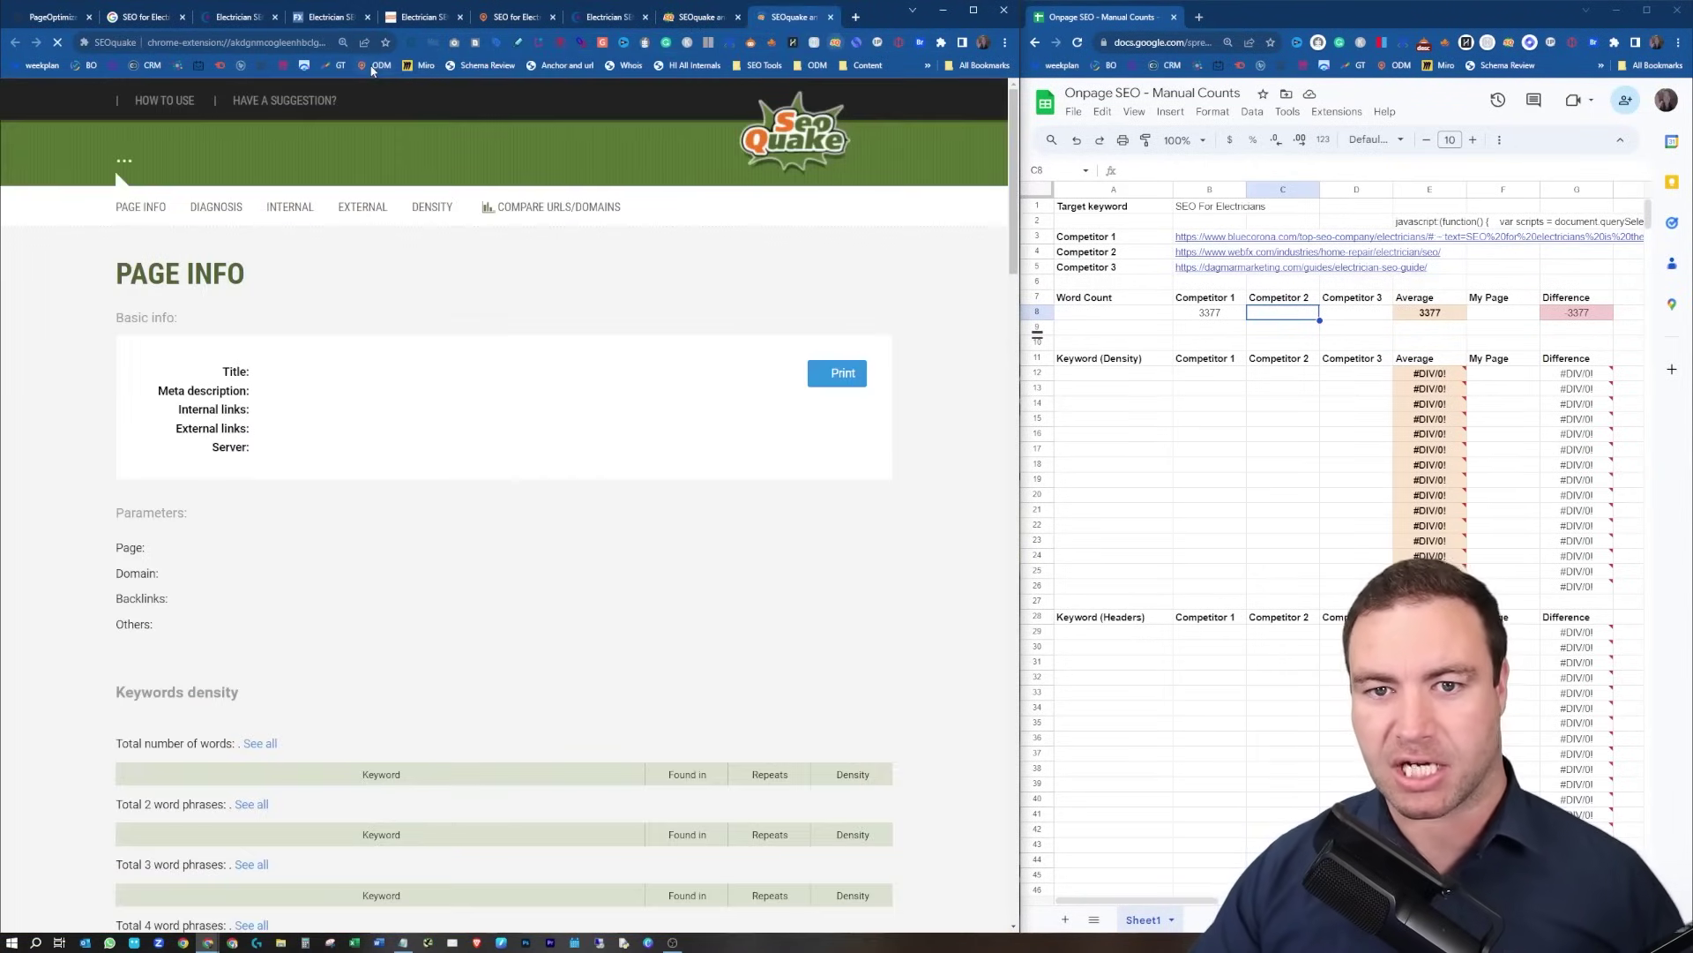
scroll(364, 450, "down", 5)
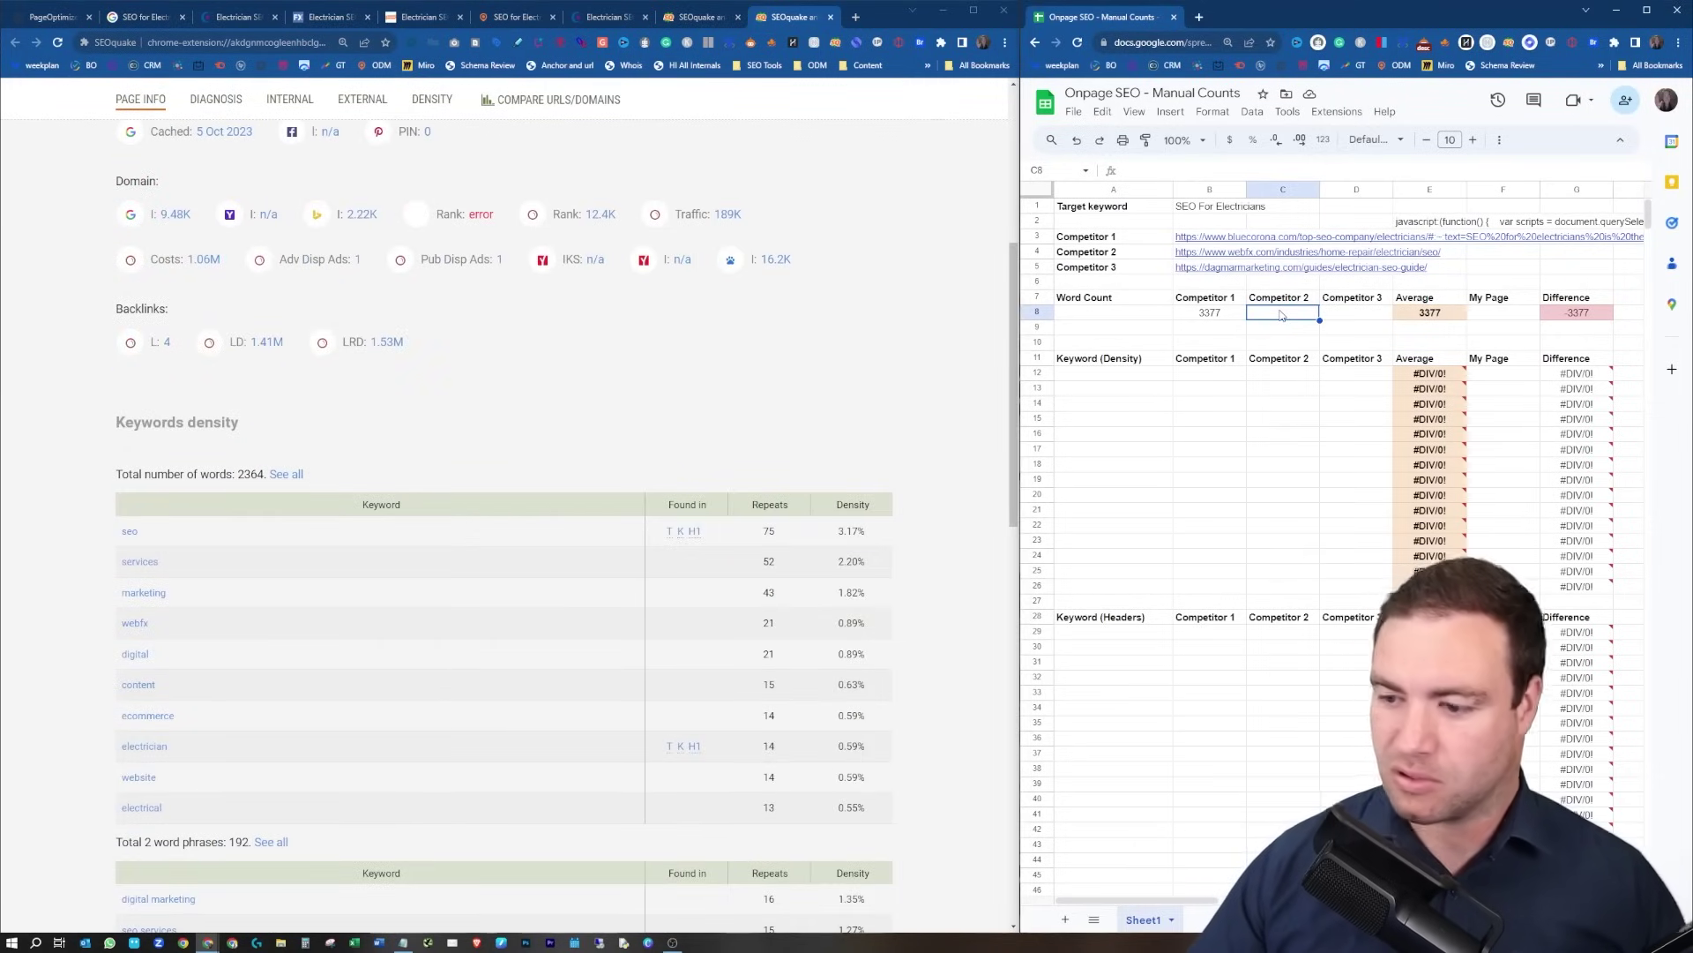
type("2364")
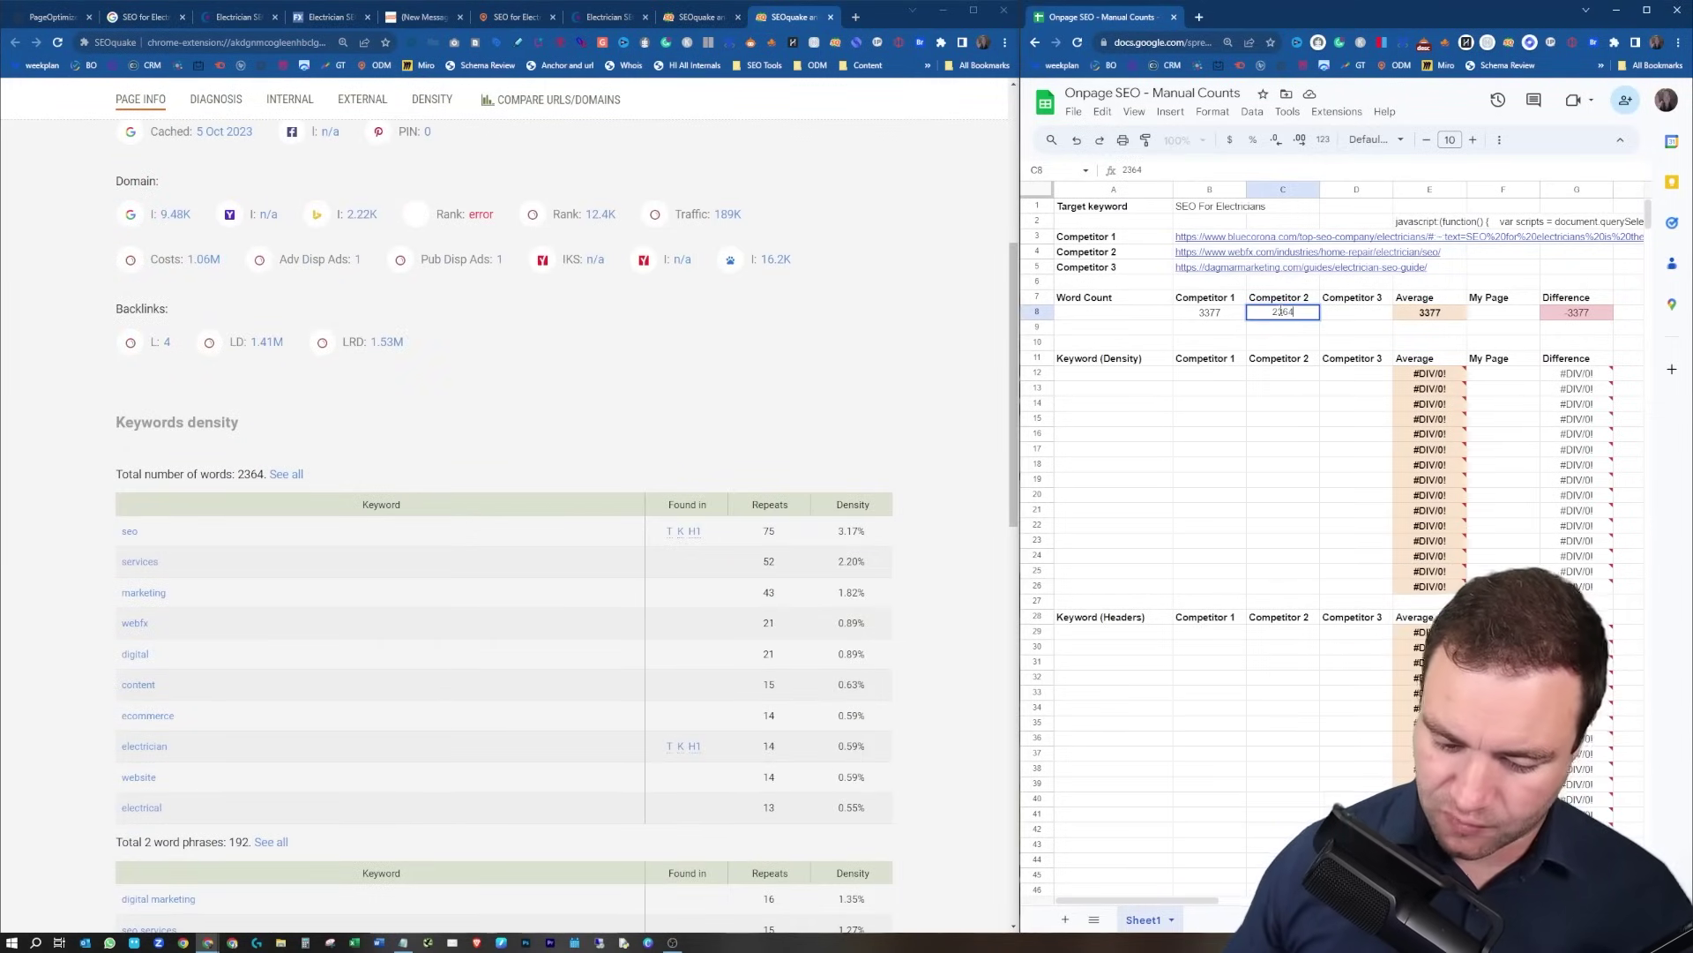
left_click(1339, 318)
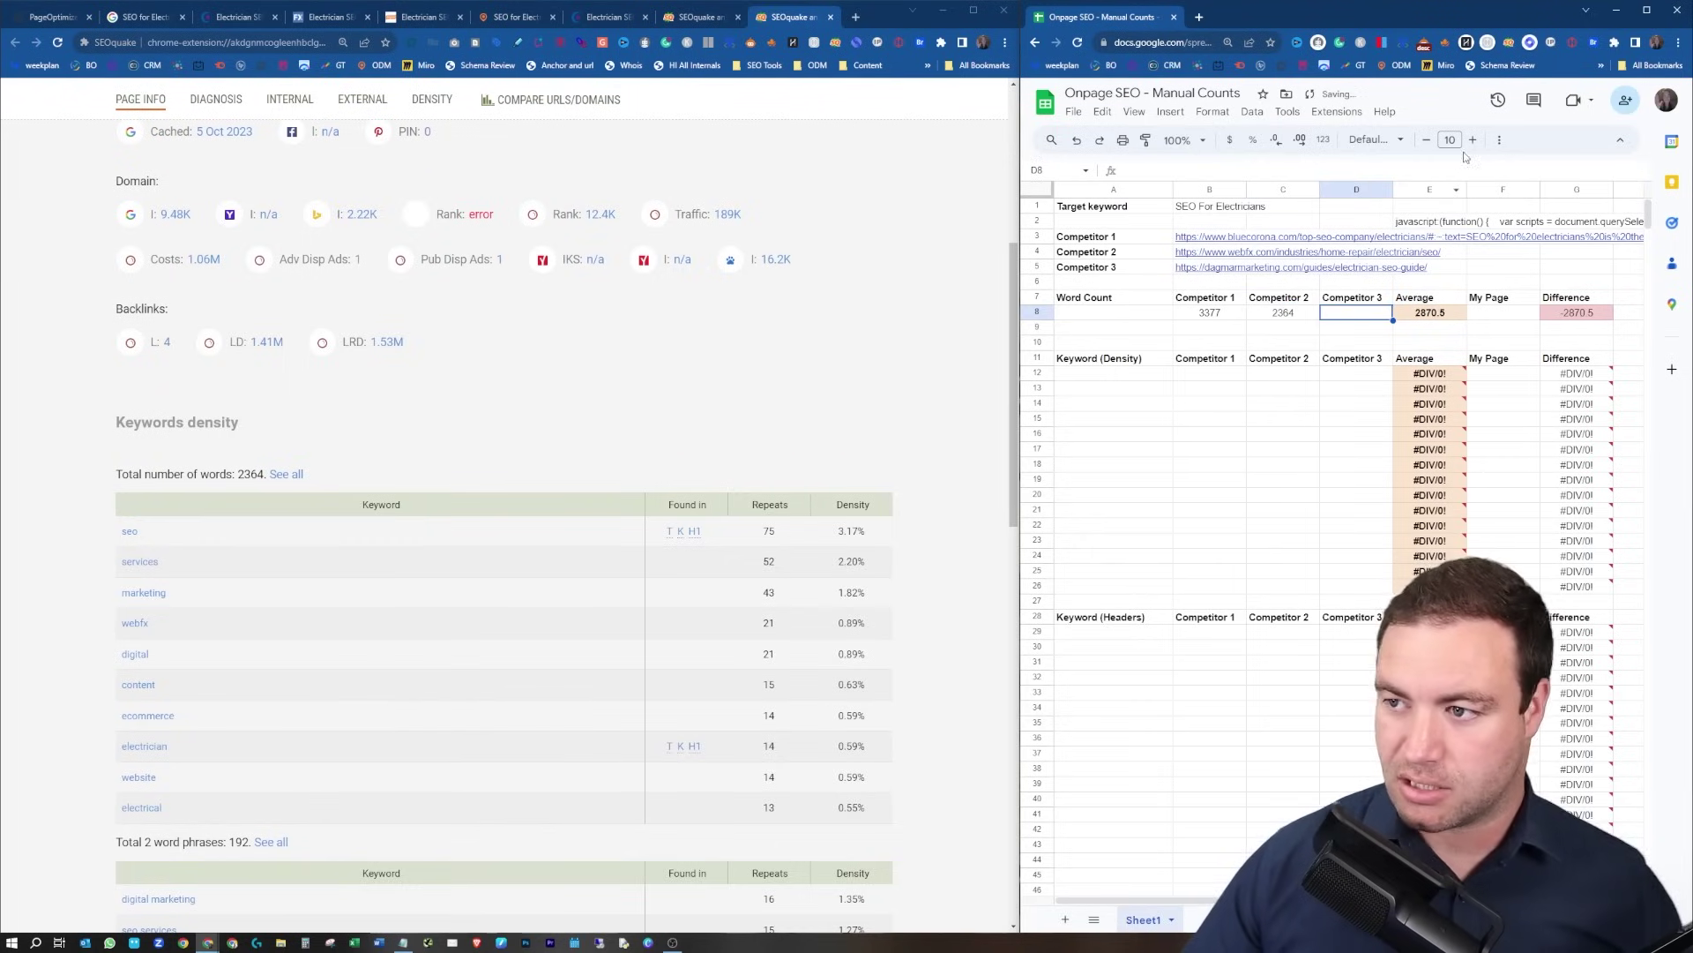
Enlarge the display of the Manual Counts sheet and widen its window beside the SEOquake report.
key("ctrl+plus")
key("ctrl+plus")
key("ctrl+plus")
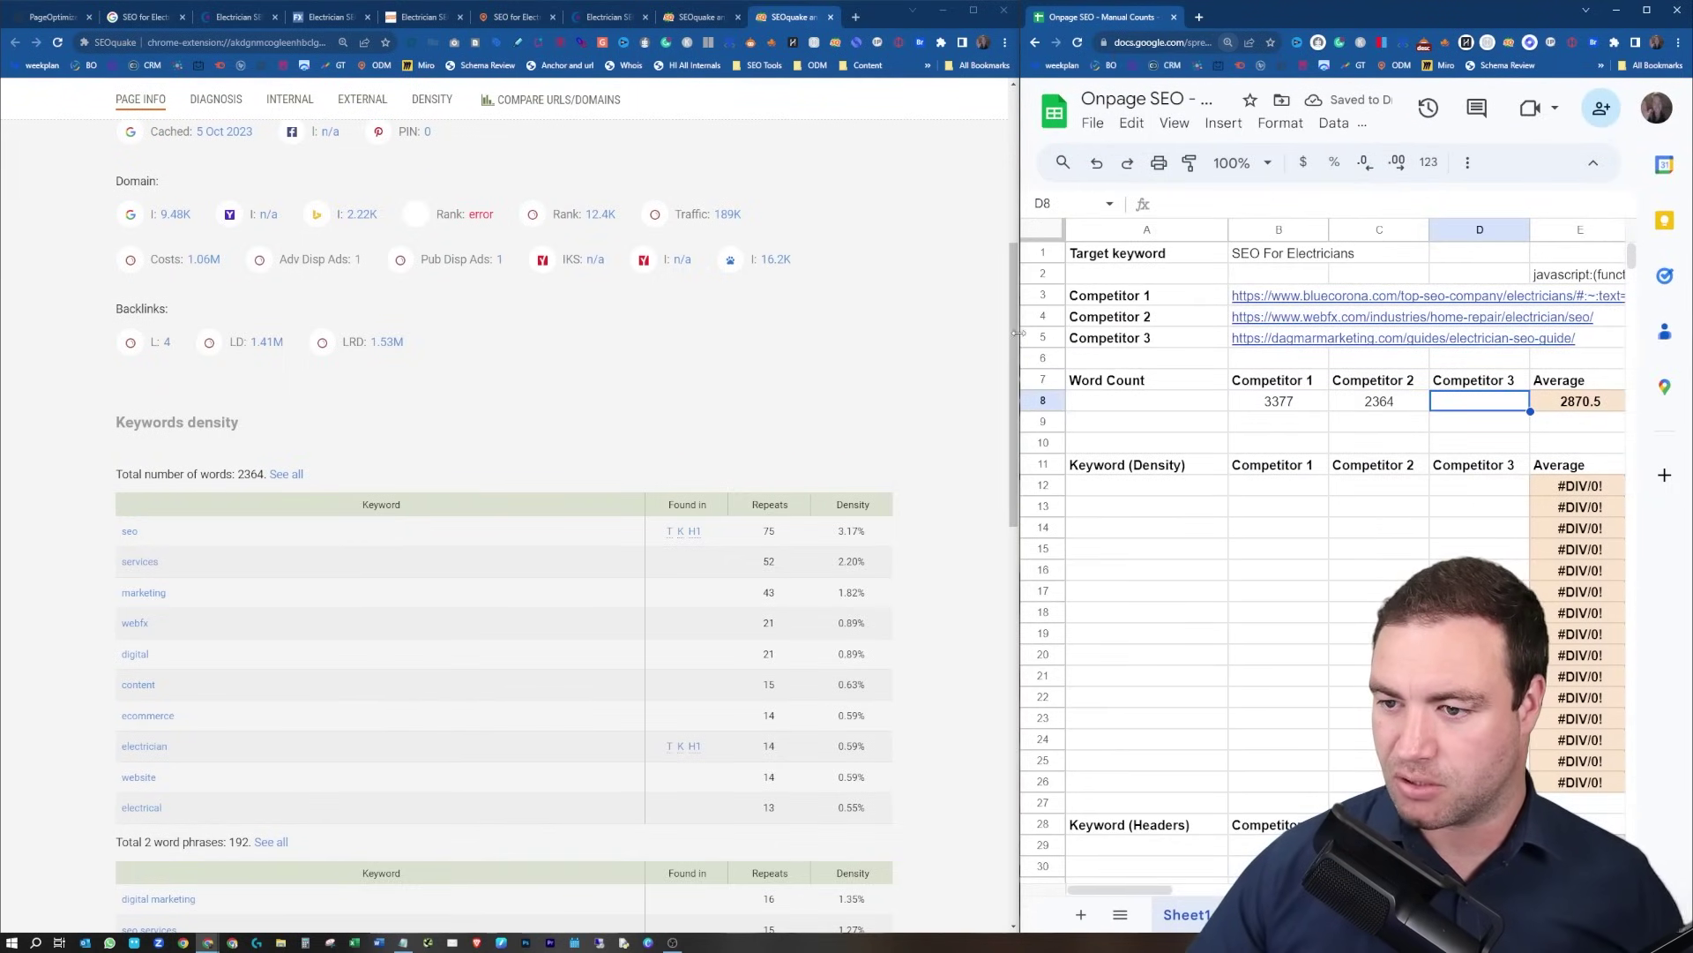
left_click_drag(1014, 333, 920, 340)
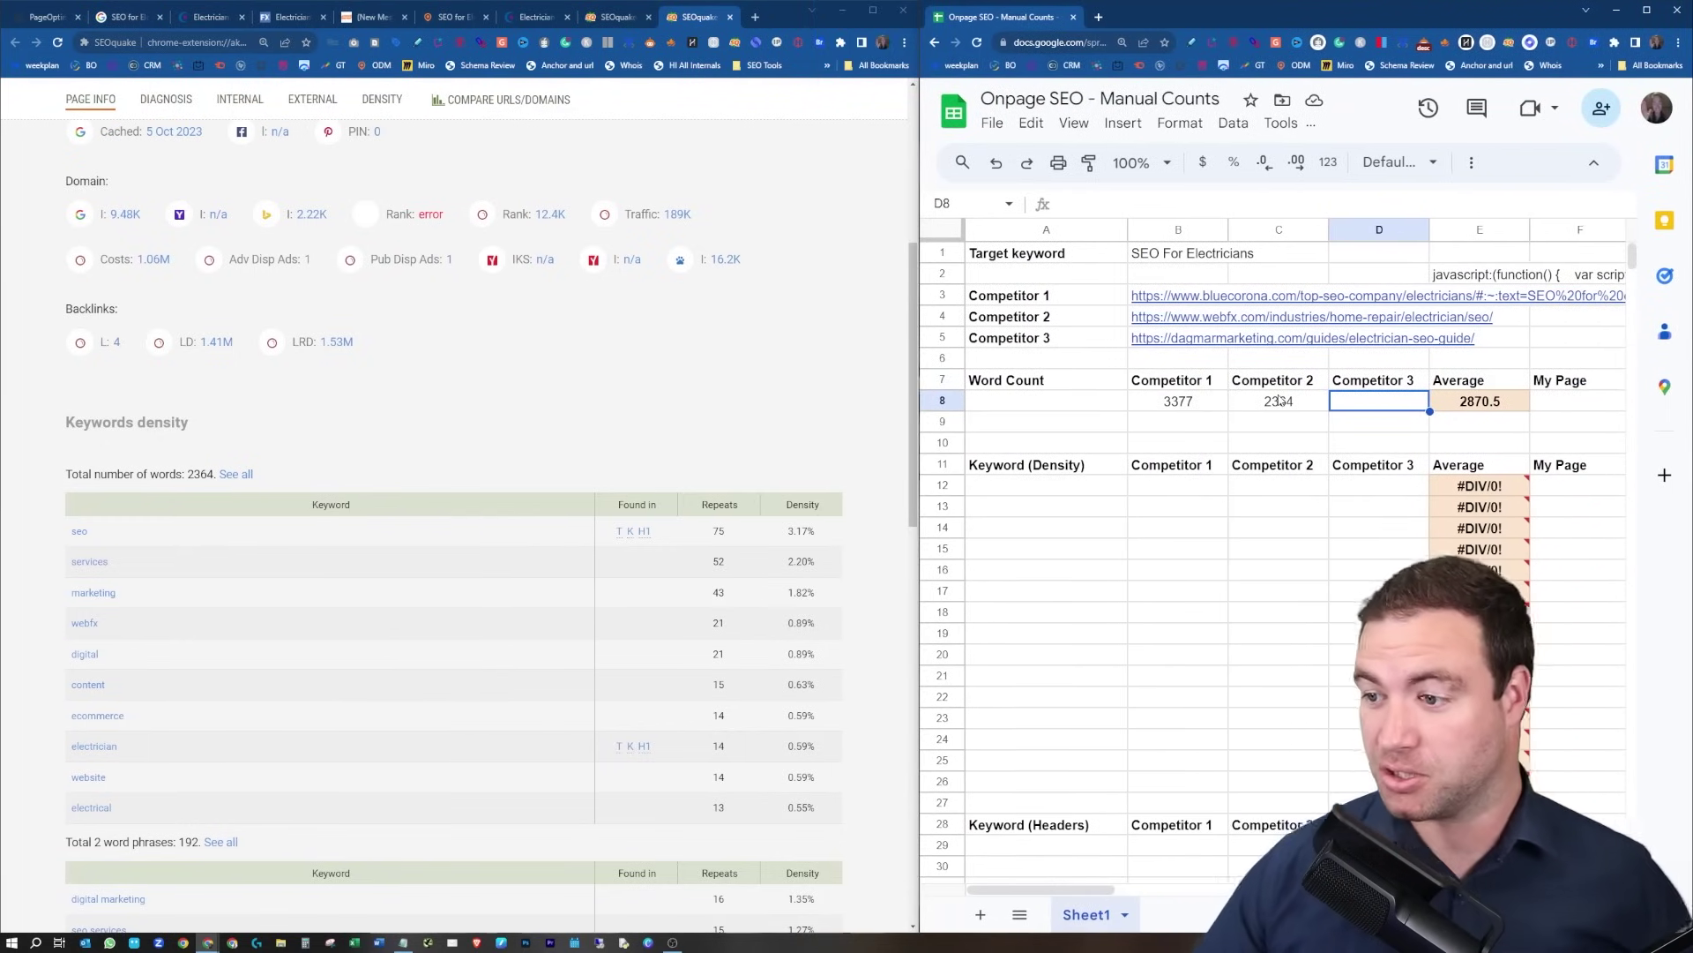
scroll(1286, 406, "down", 1)
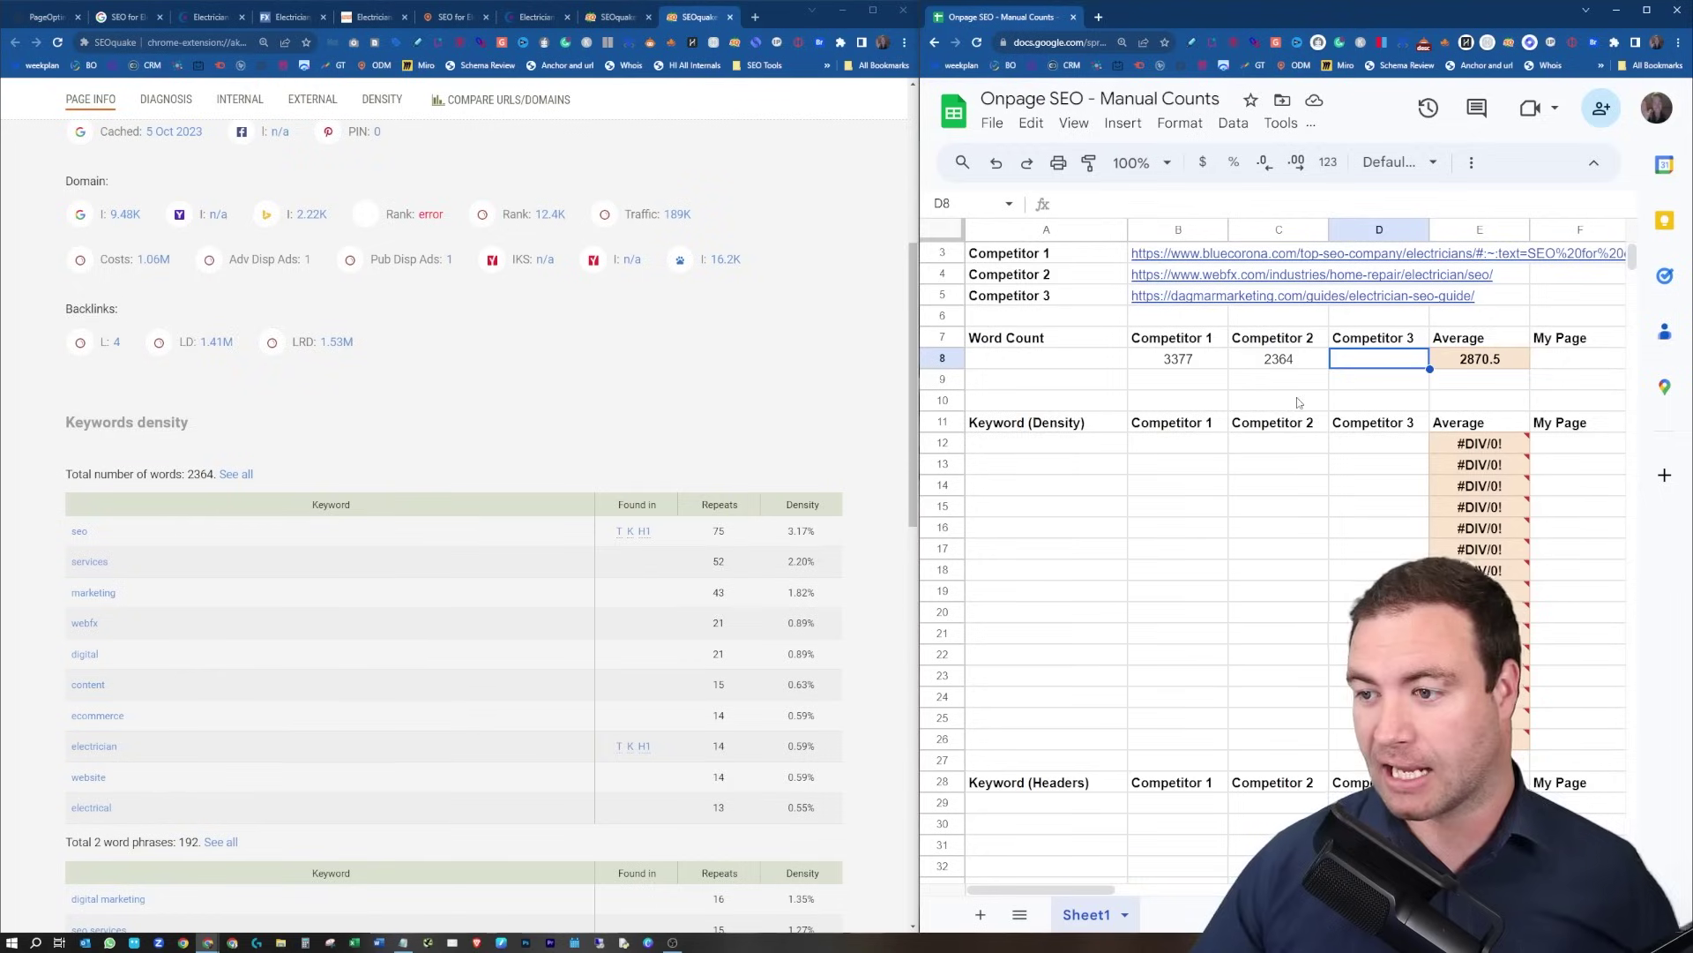
scroll(1298, 424, "down", 1)
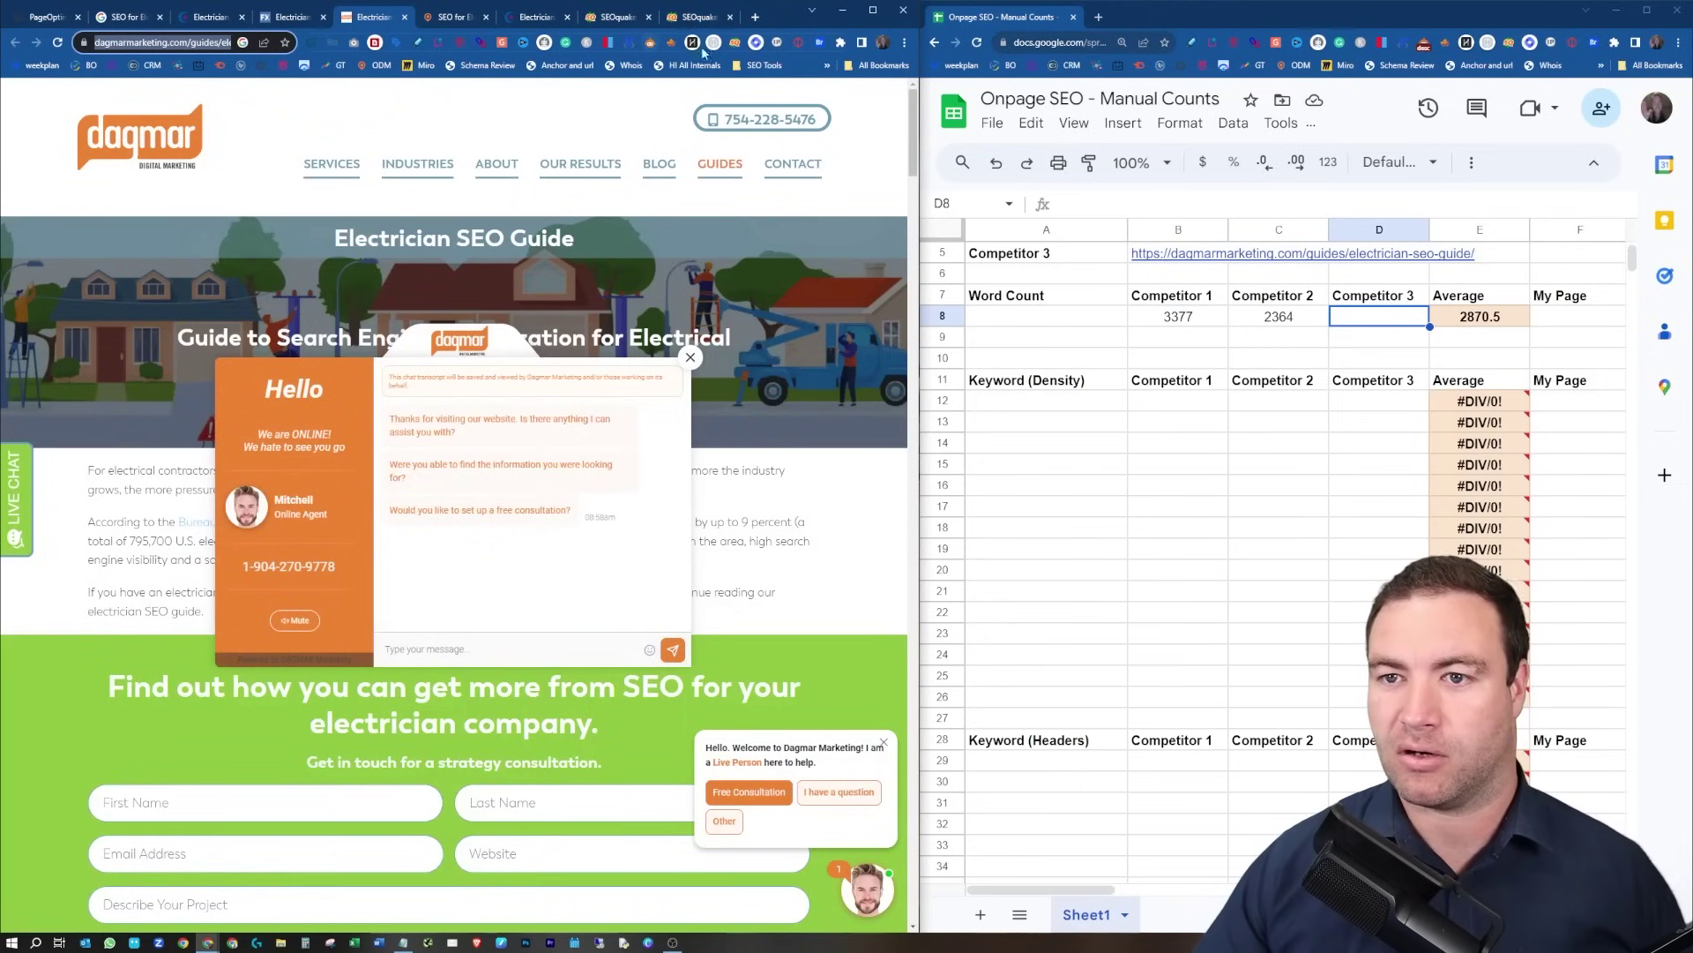
Check the Dagmar guide's total word count in SEOquake and enter 7641 as Competitor 3's word count in cell D8.
left_click(736, 43)
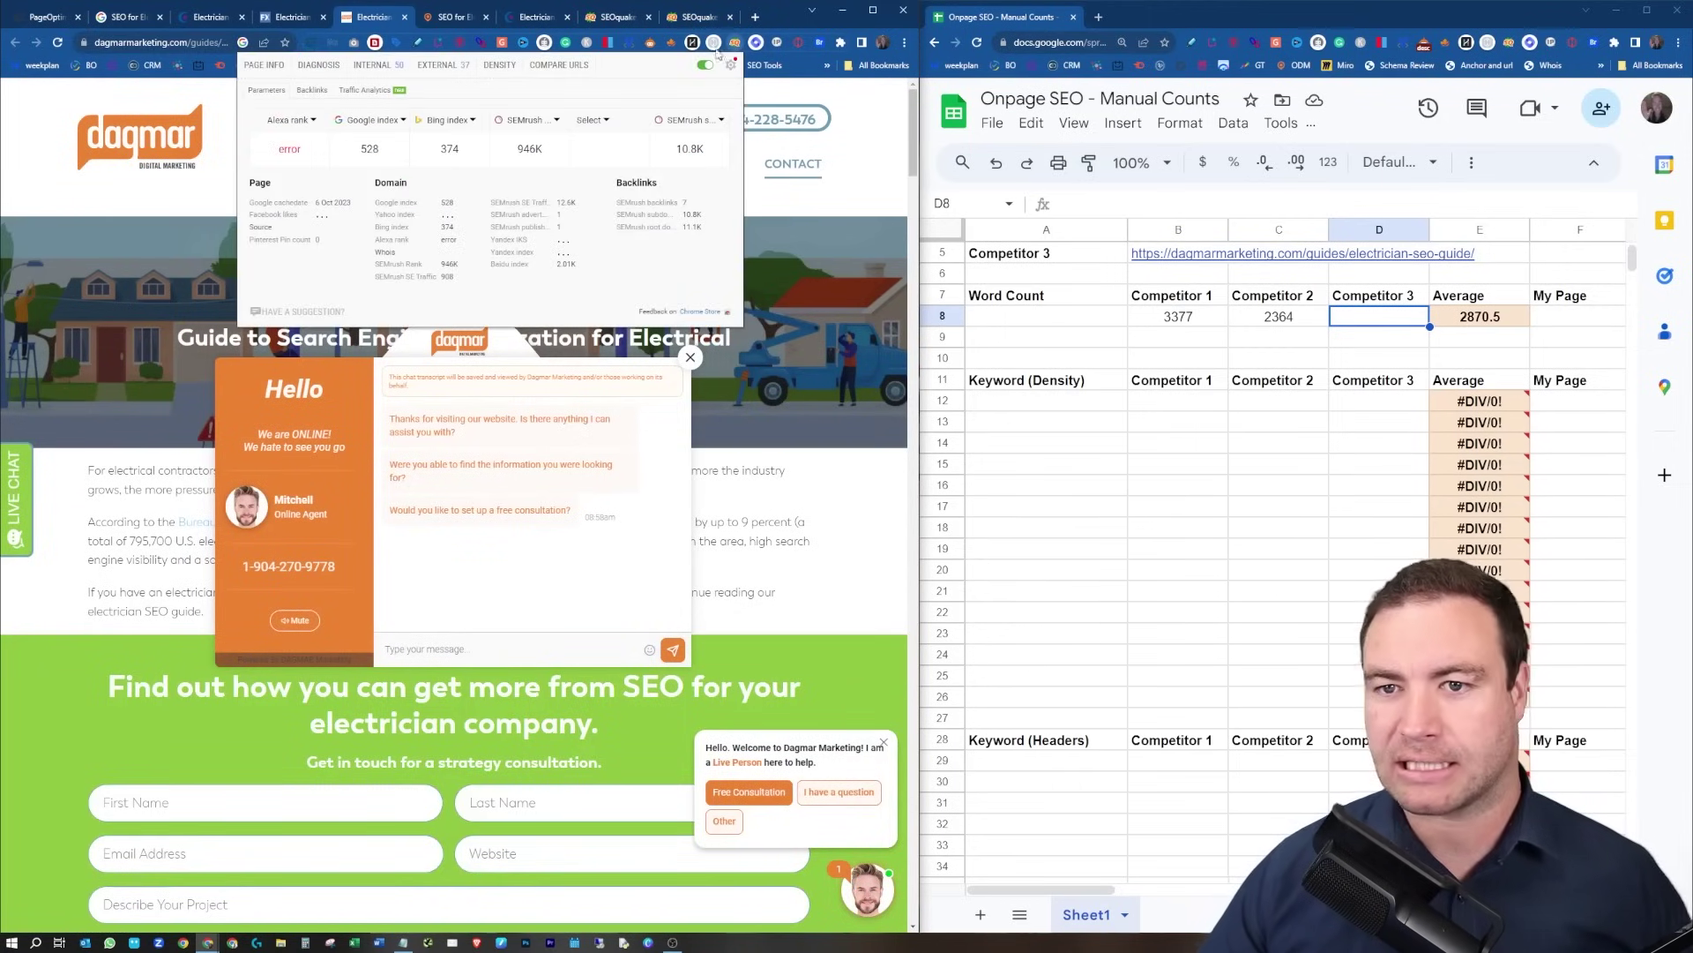
left_click(275, 70)
scroll(440, 454, "down", 3)
scroll(440, 454, "down", 2)
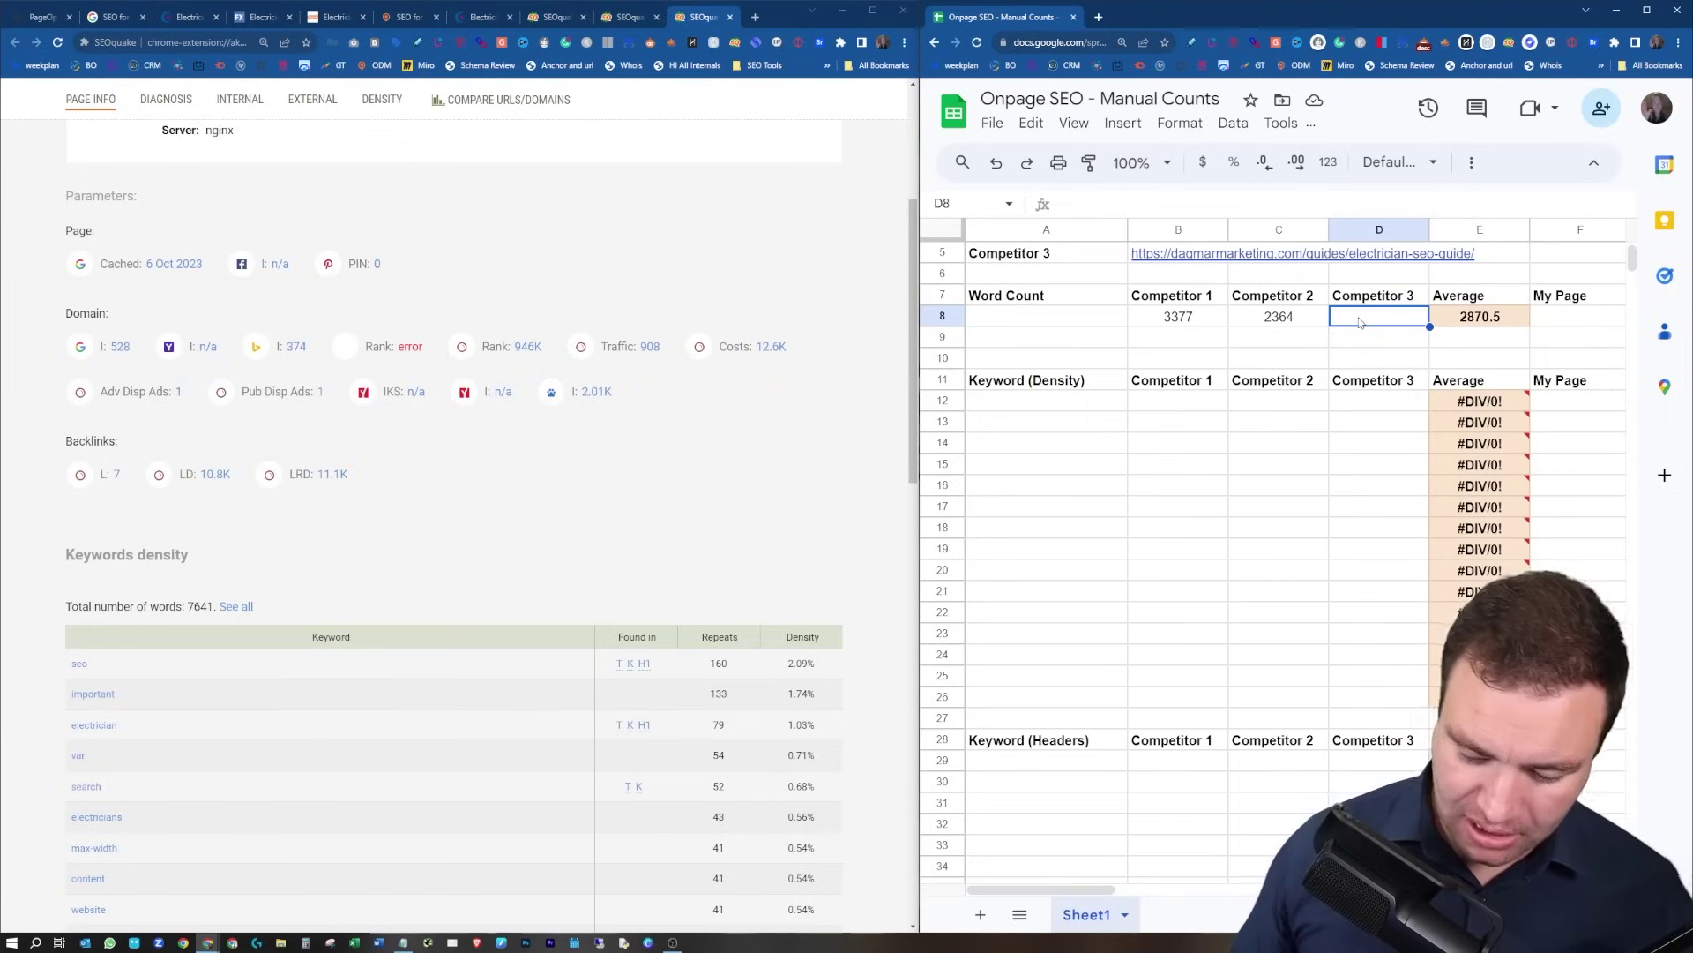
type("7641")
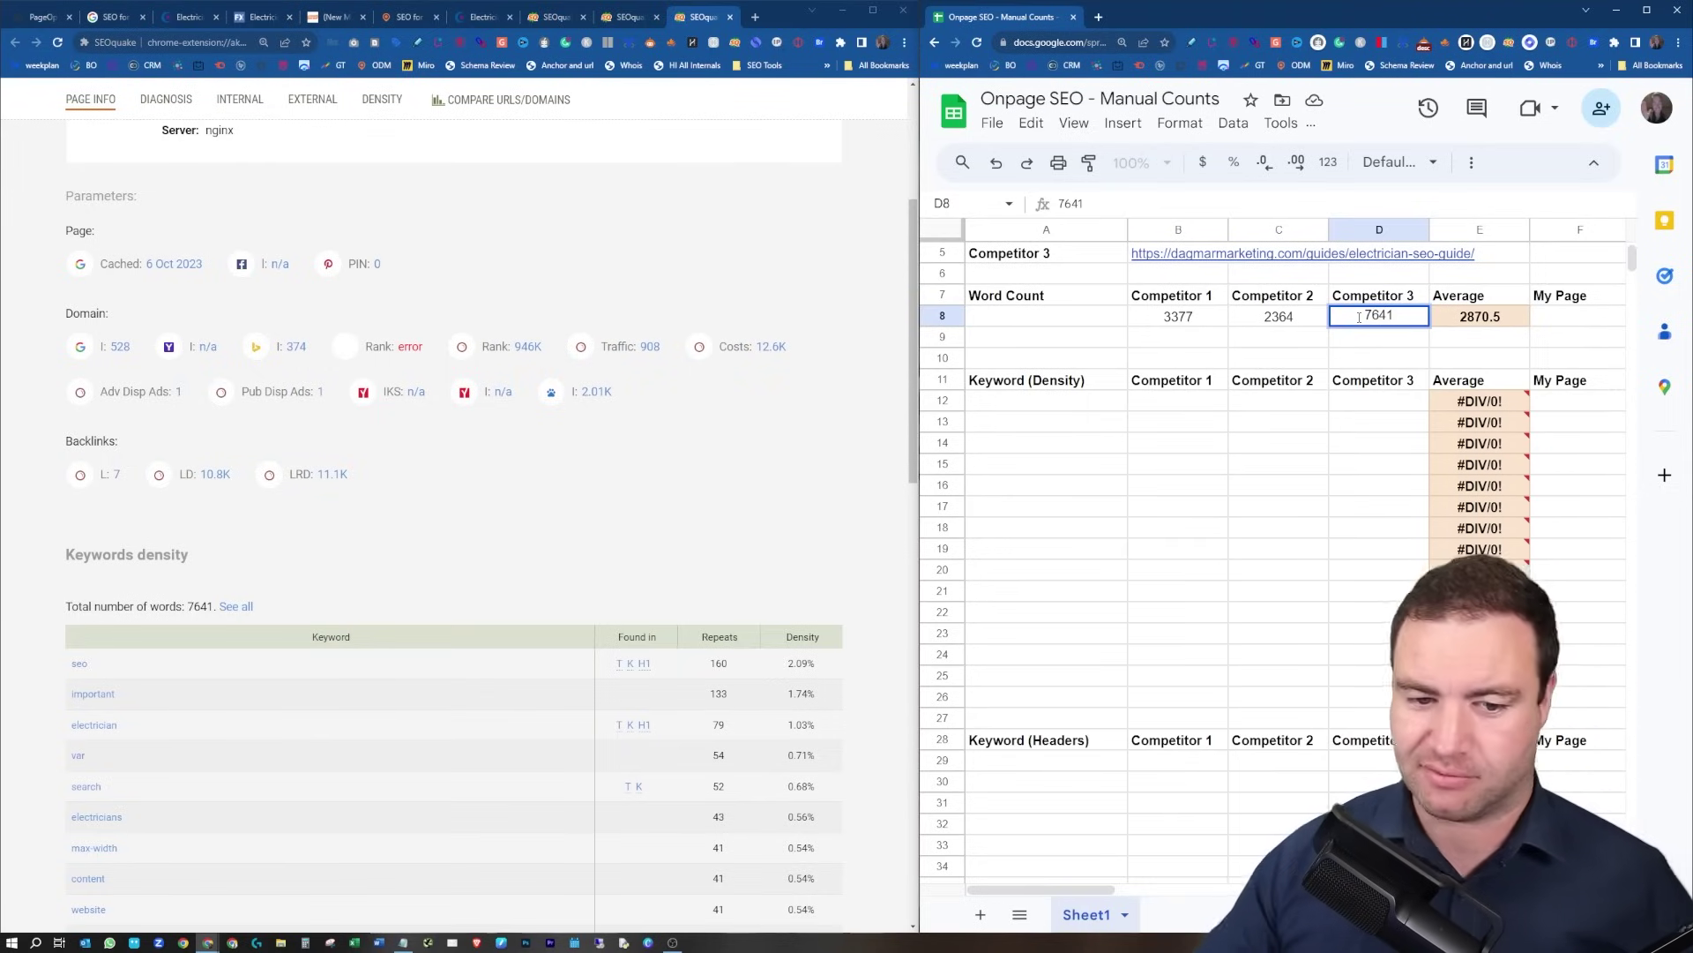
left_click(1597, 323)
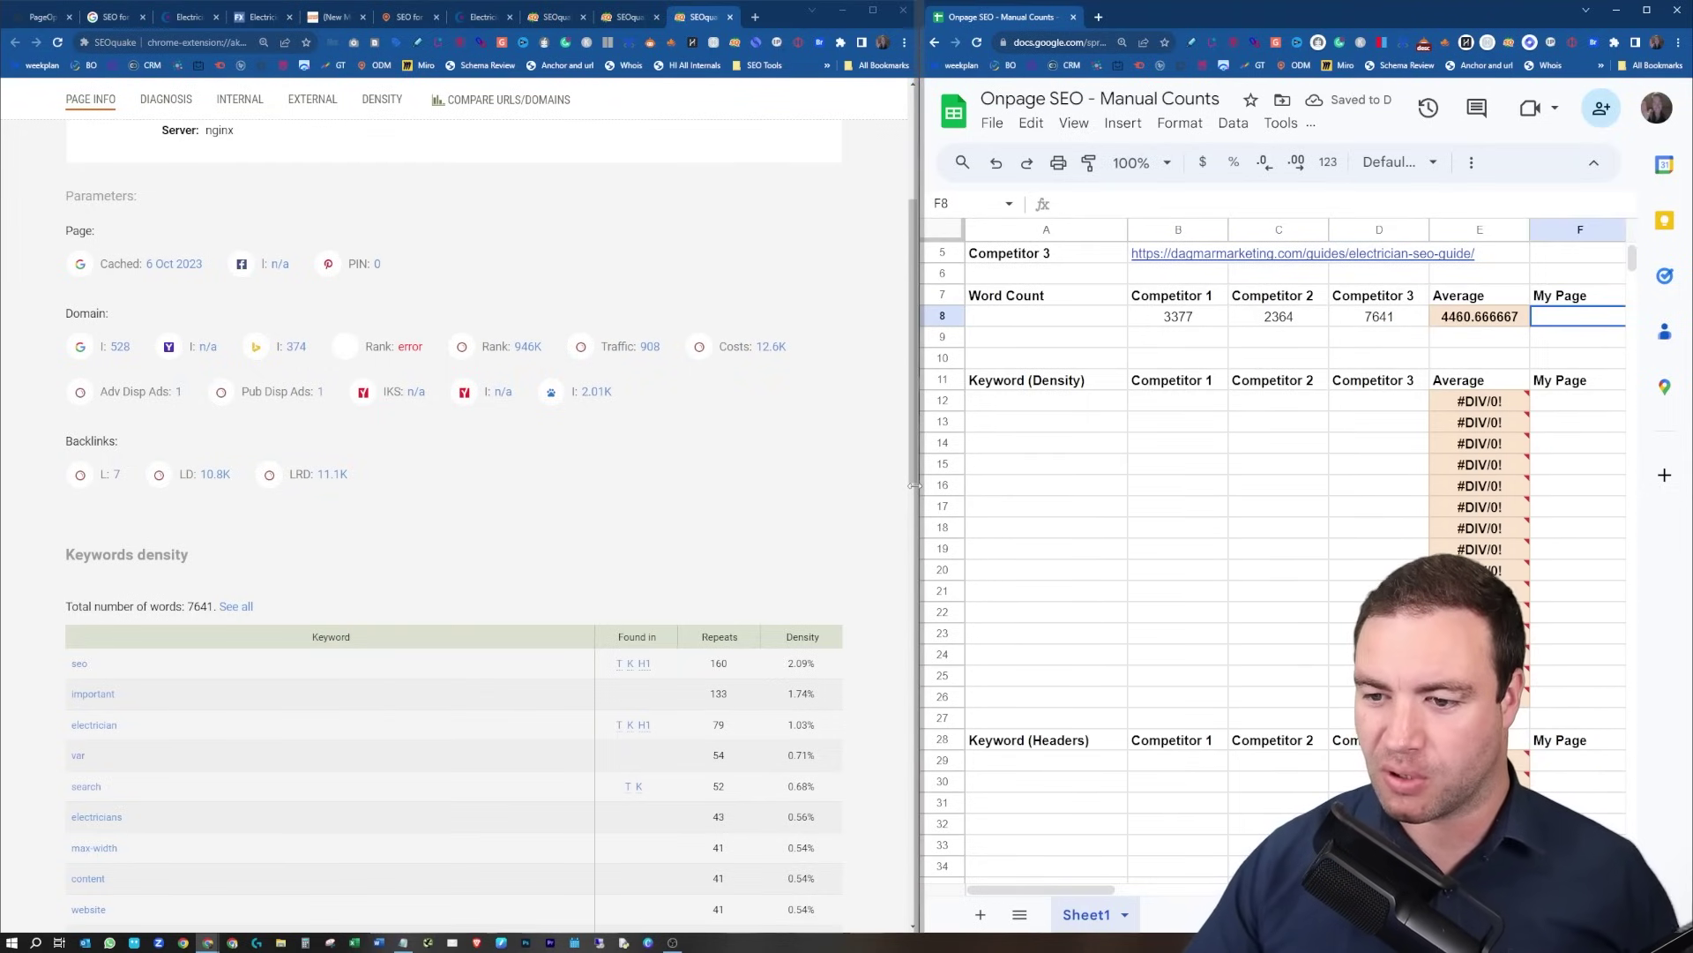
Widen the Manual Counts sheet's window further and narrow columns A, B, C and F.
left_click_drag(916, 486, 829, 500)
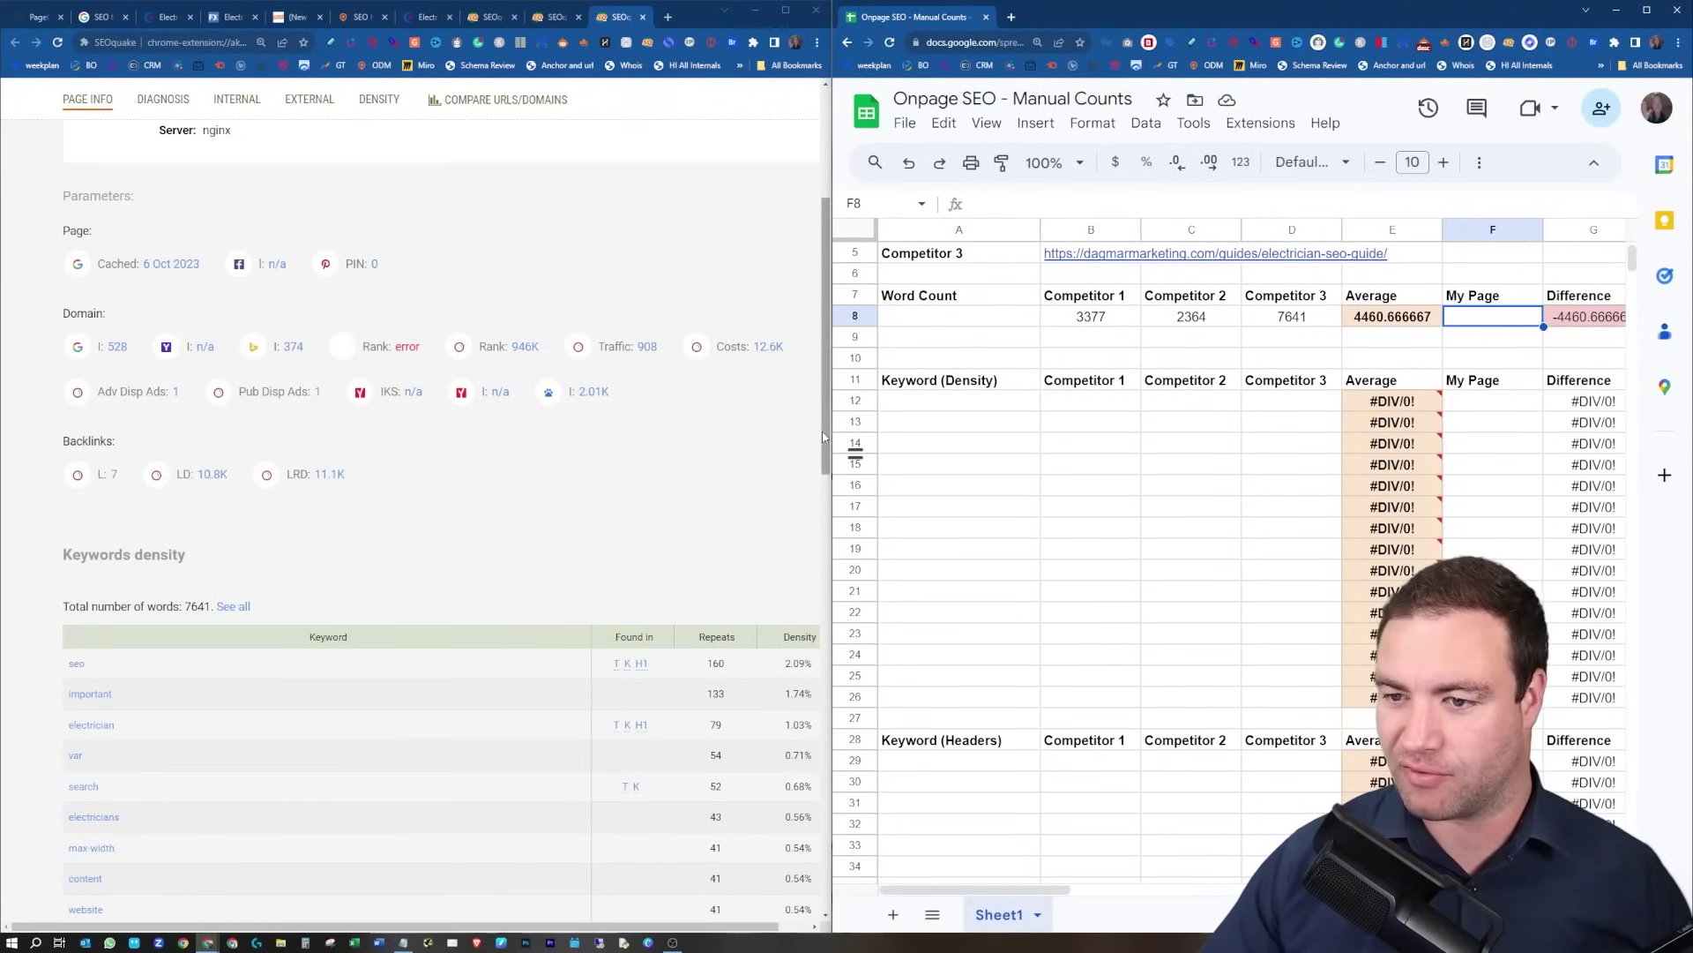
left_click_drag(1039, 226, 1021, 230)
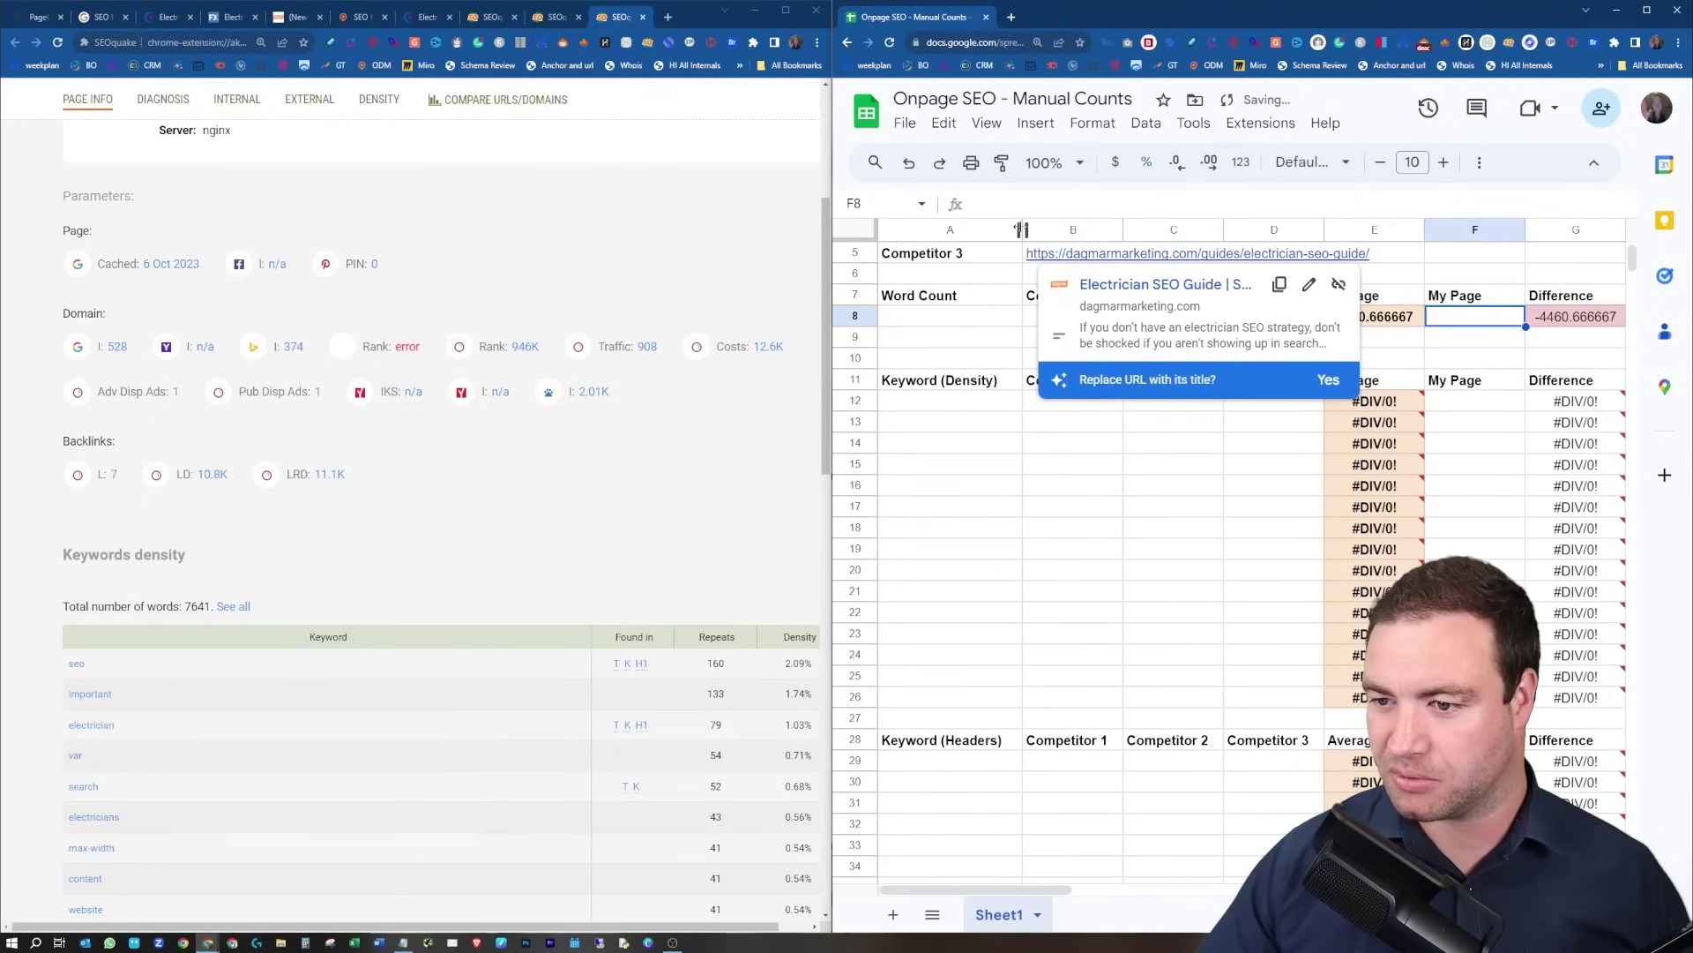
left_click(1219, 569)
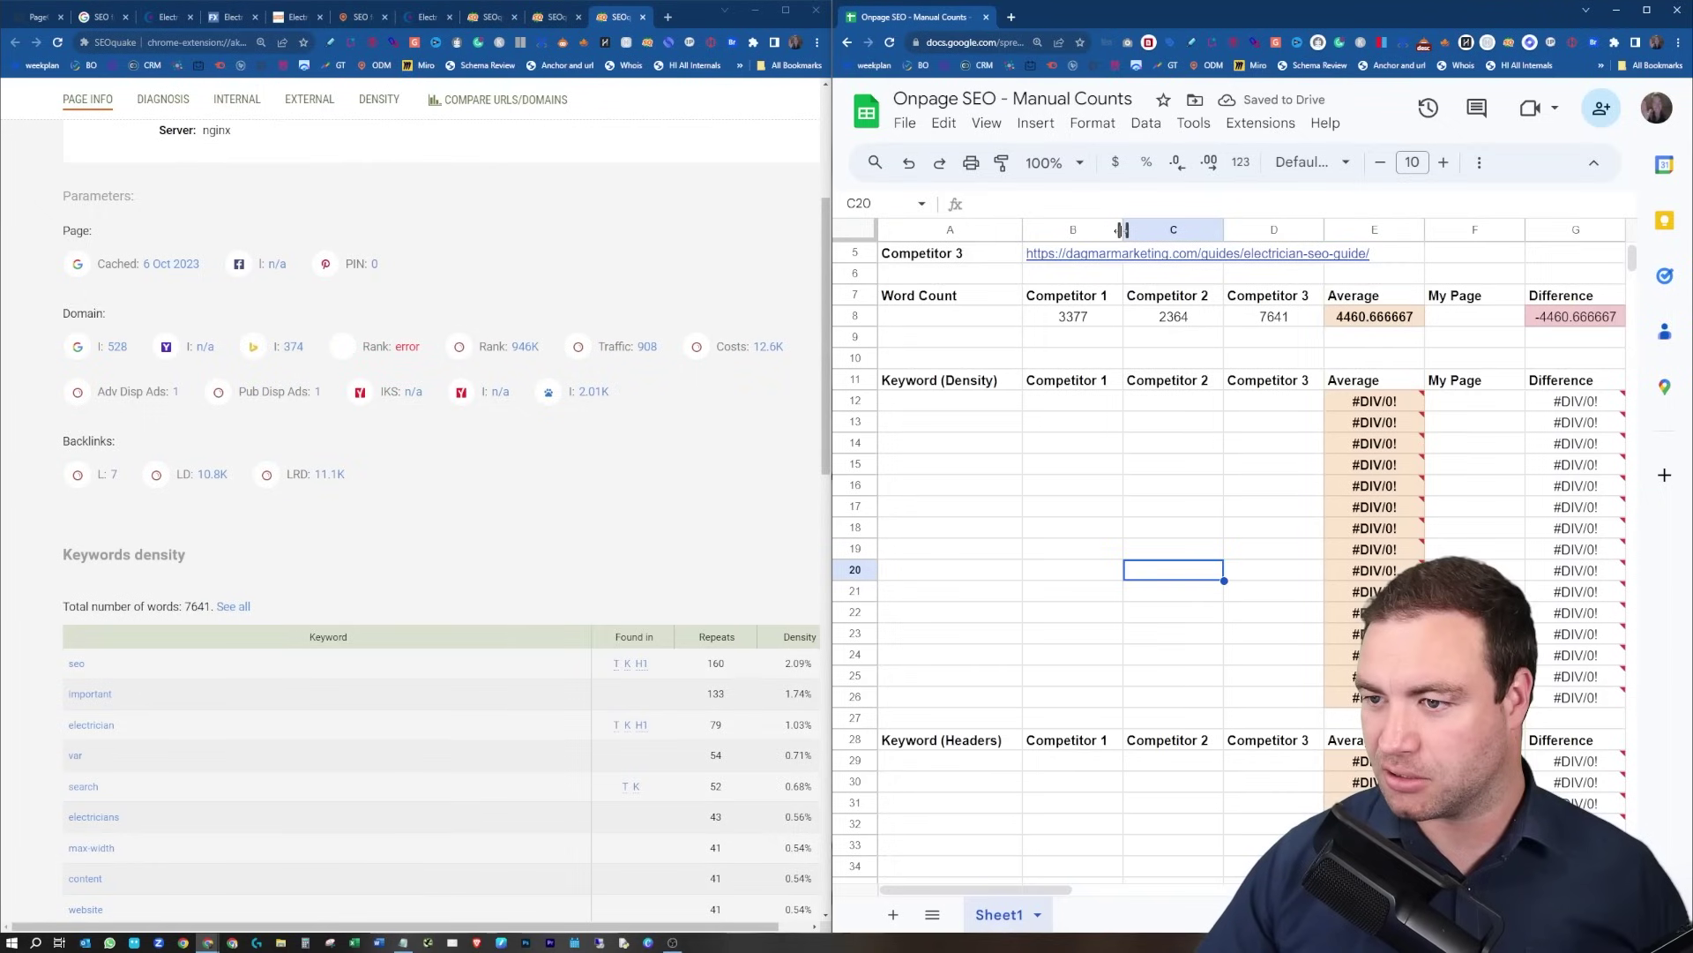
left_click_drag(1124, 229, 1202, 229)
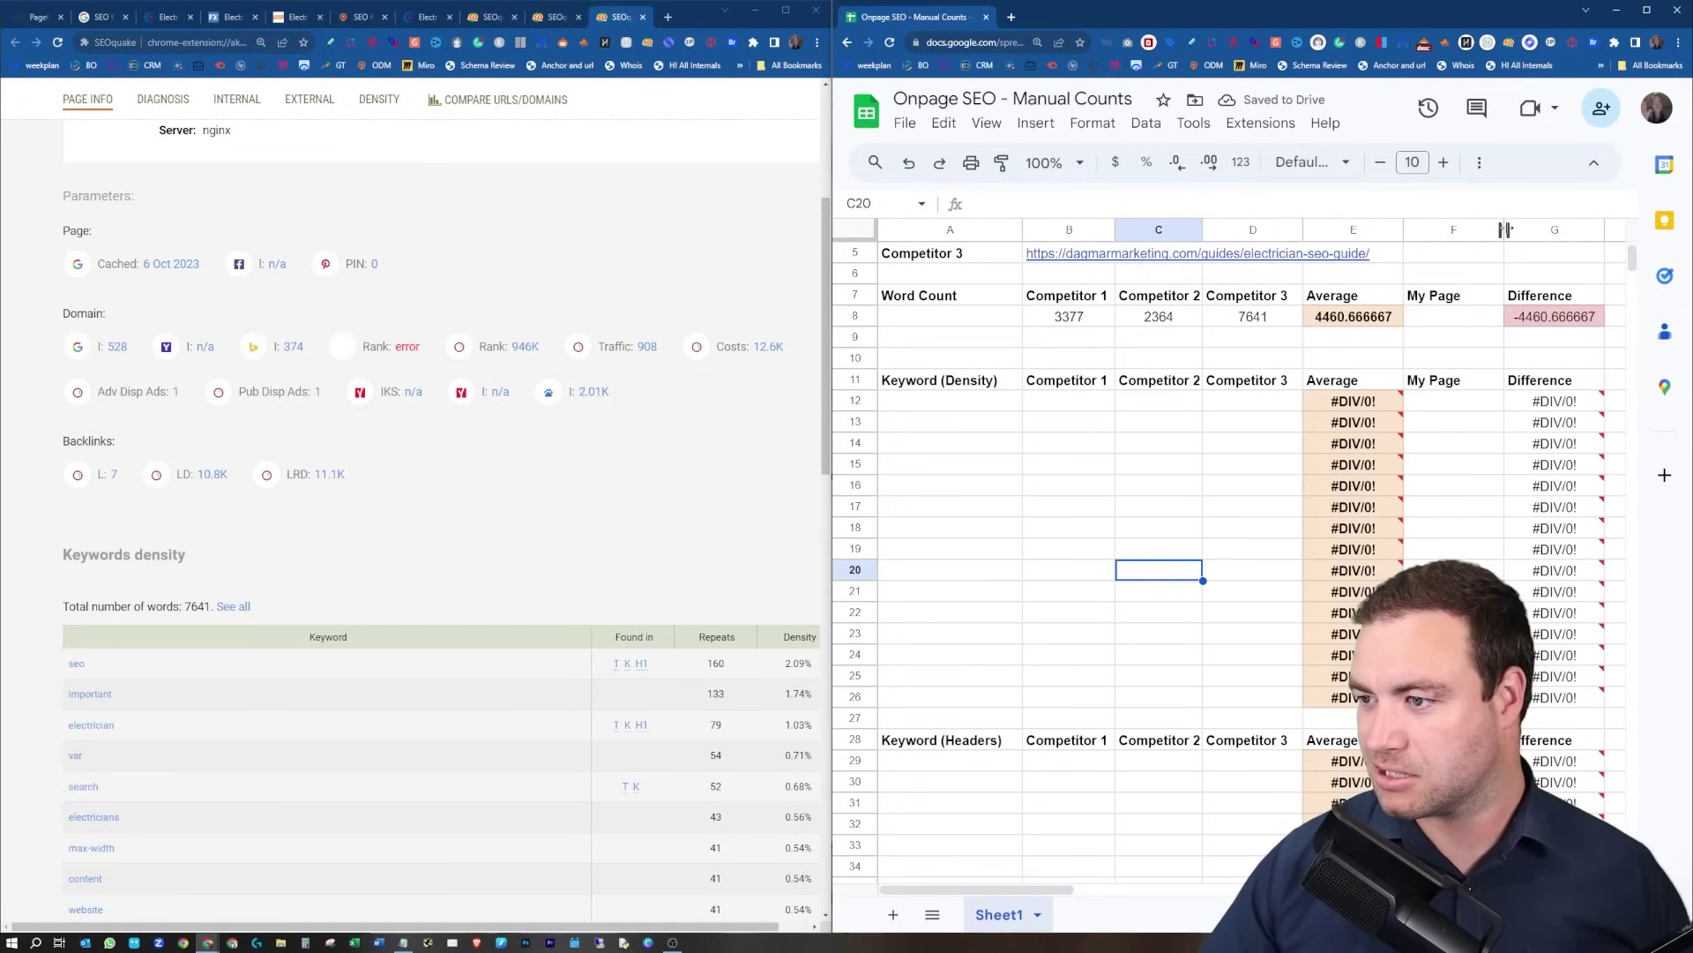
left_click_drag(1503, 229, 1492, 230)
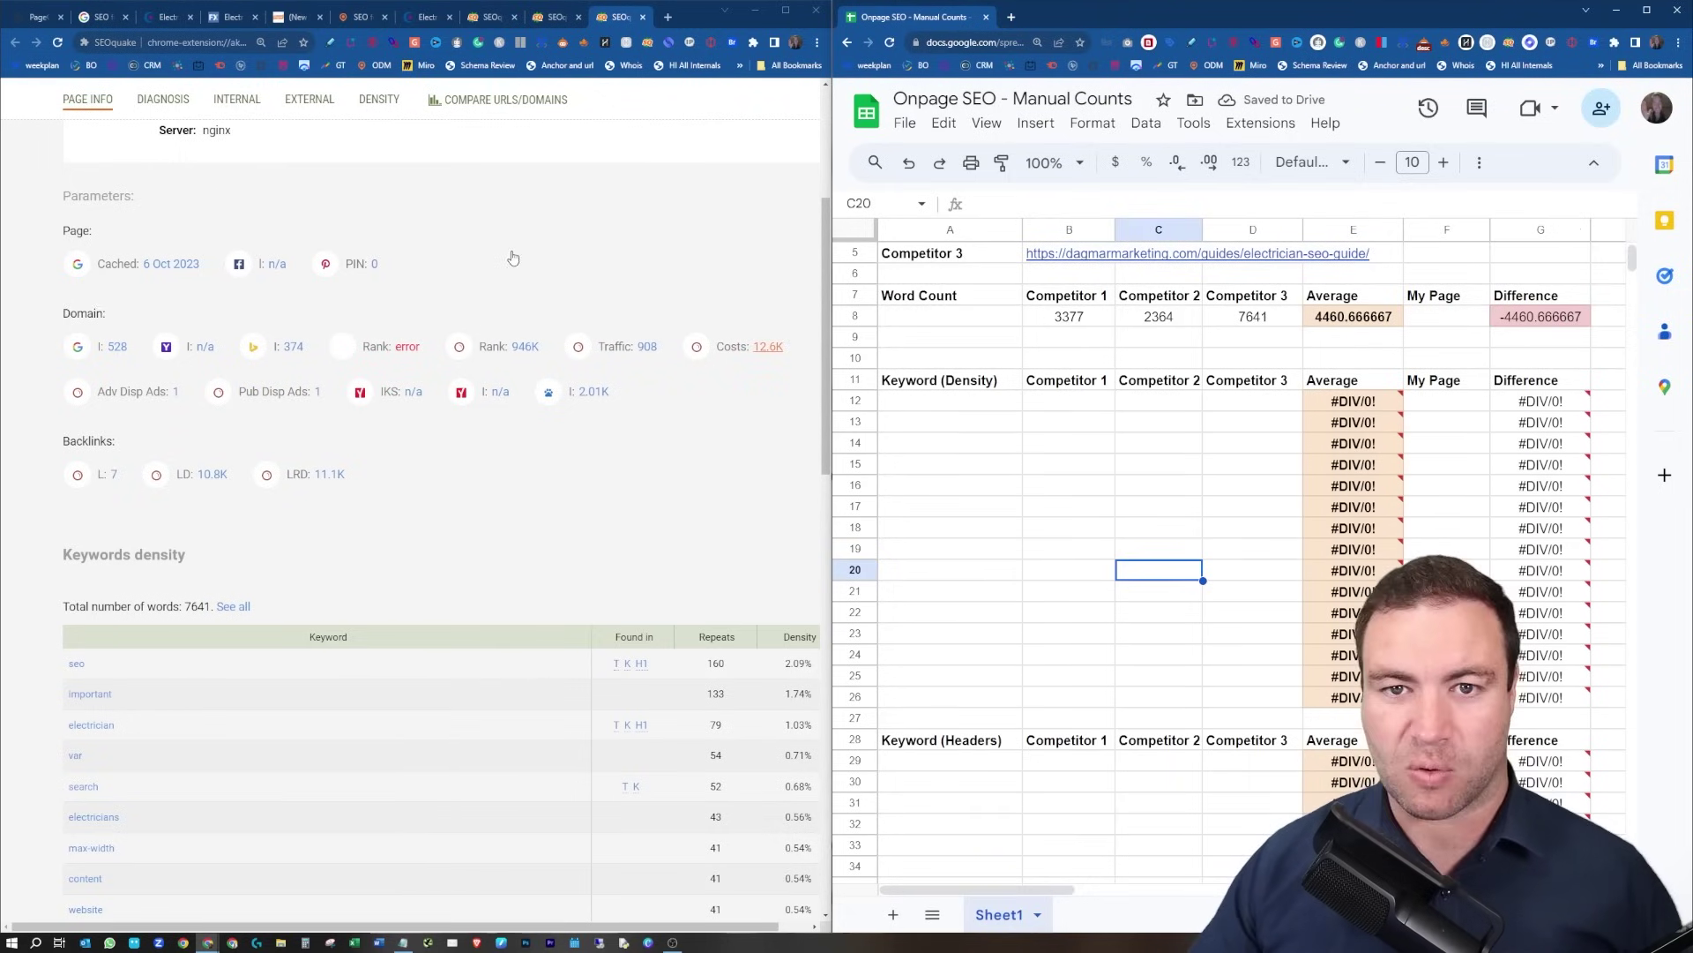
Find the Osborne Digital Marketing electrician page's word count with SEOquake and enter 1986 under My Page in cell F8.
left_click(357, 17)
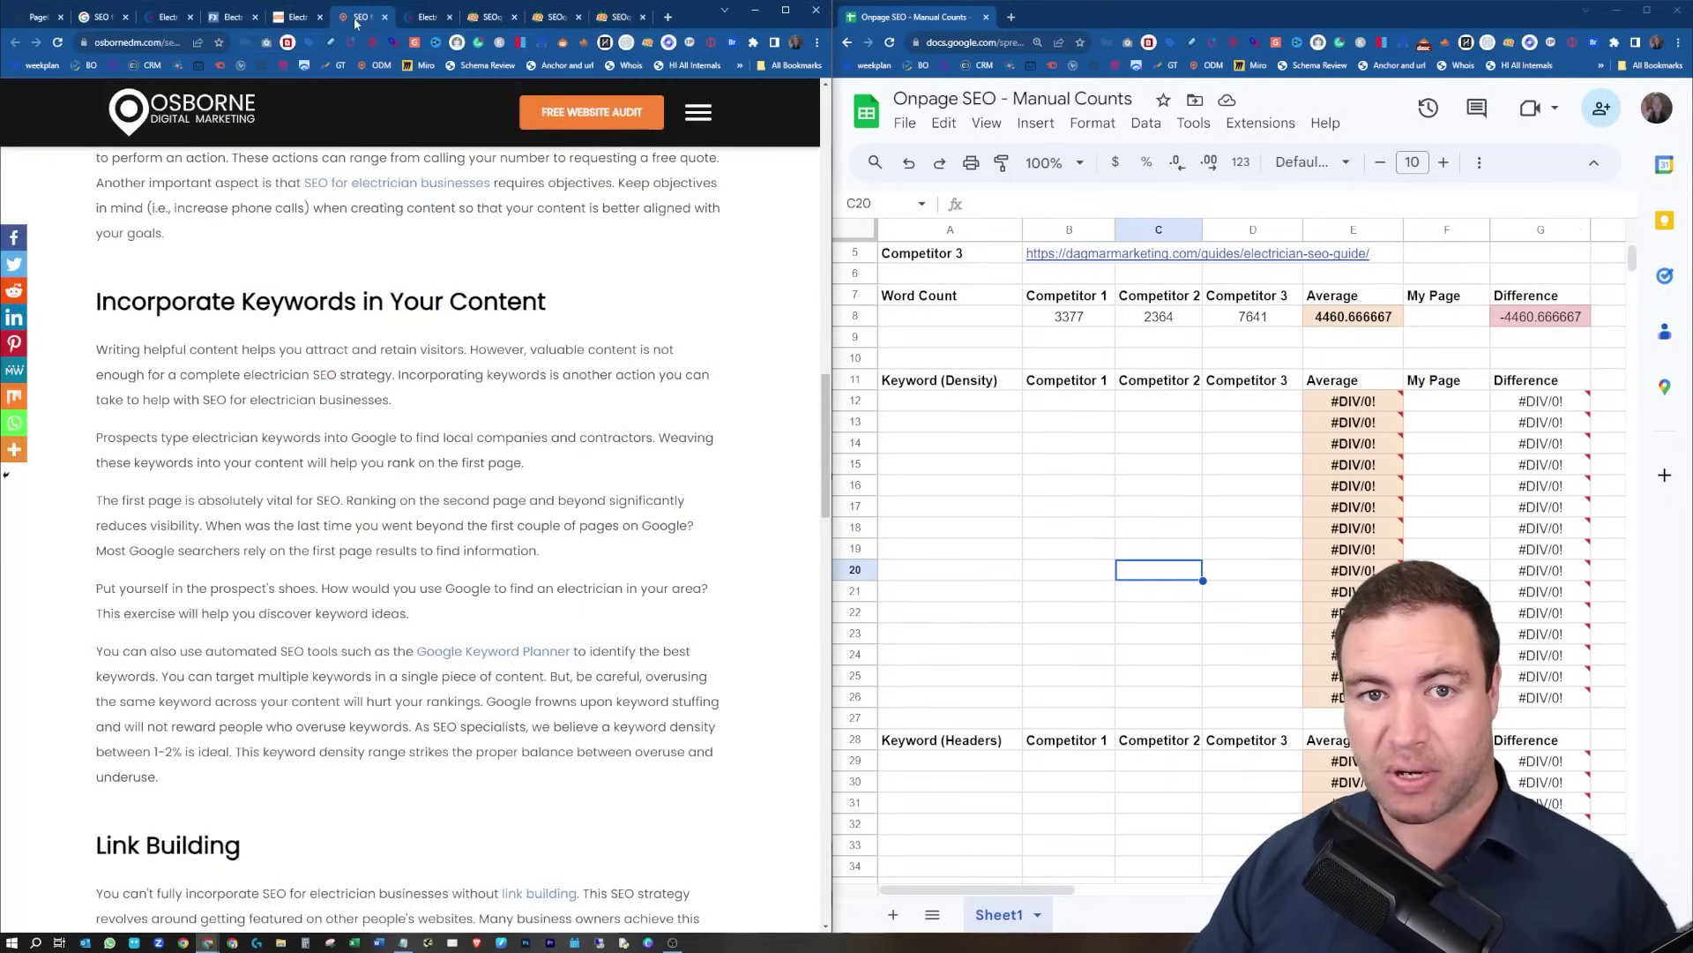
scroll(317, 350, "up", 15)
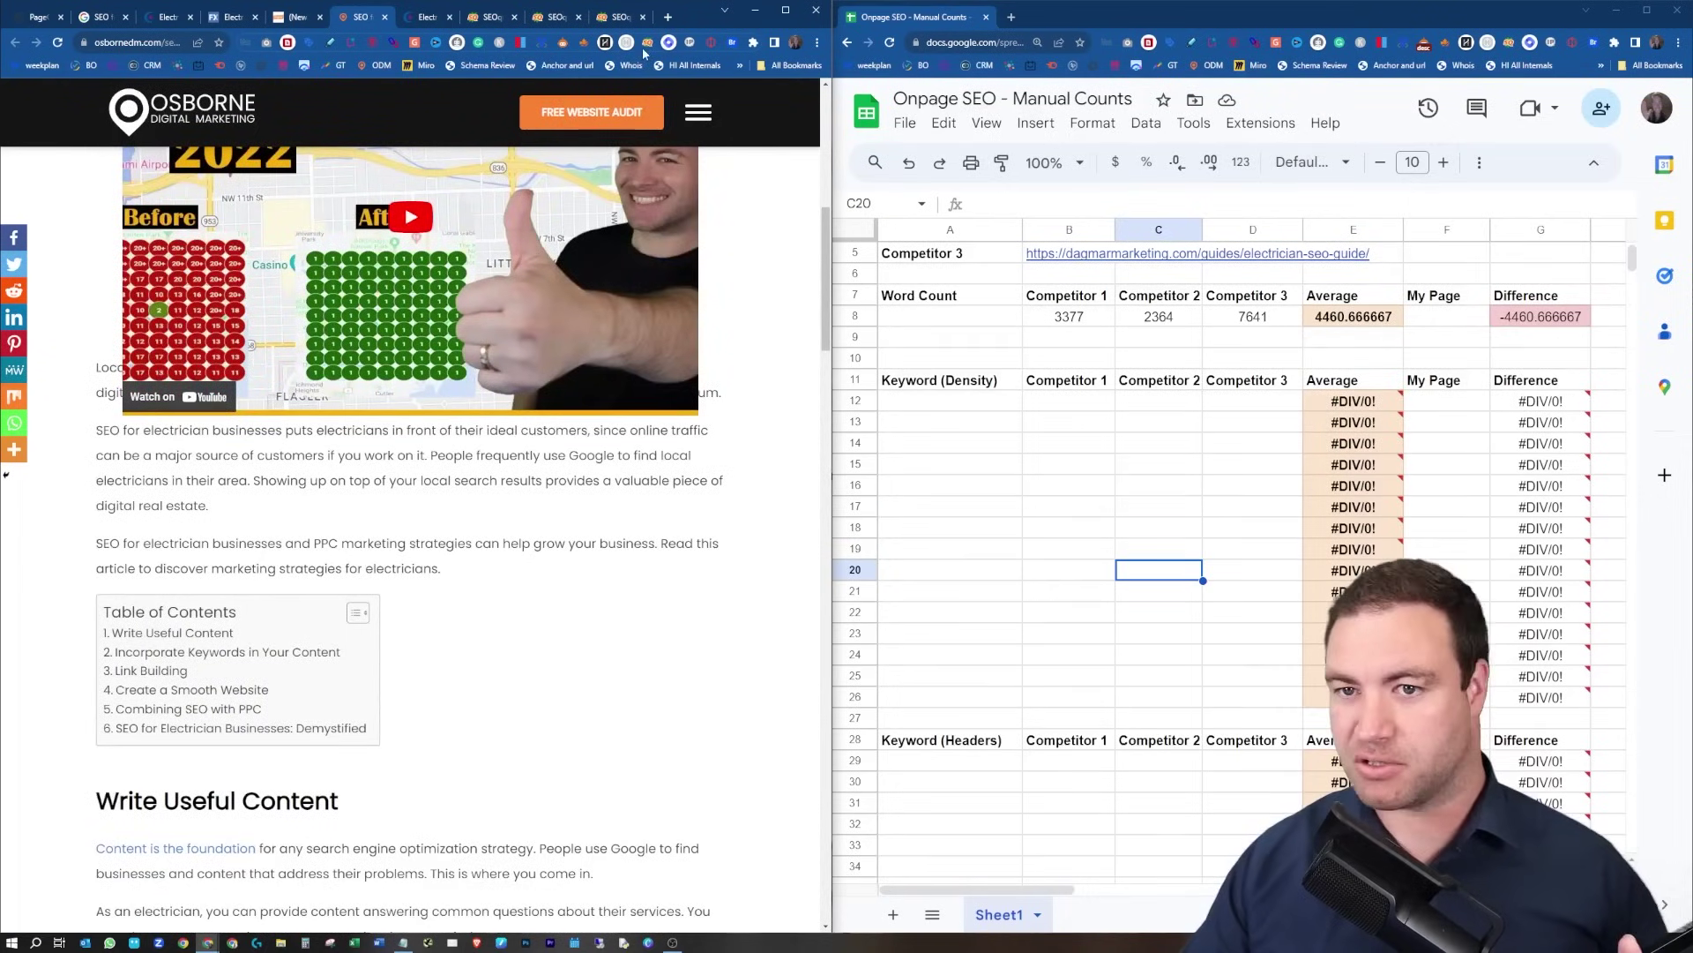
left_click(648, 46)
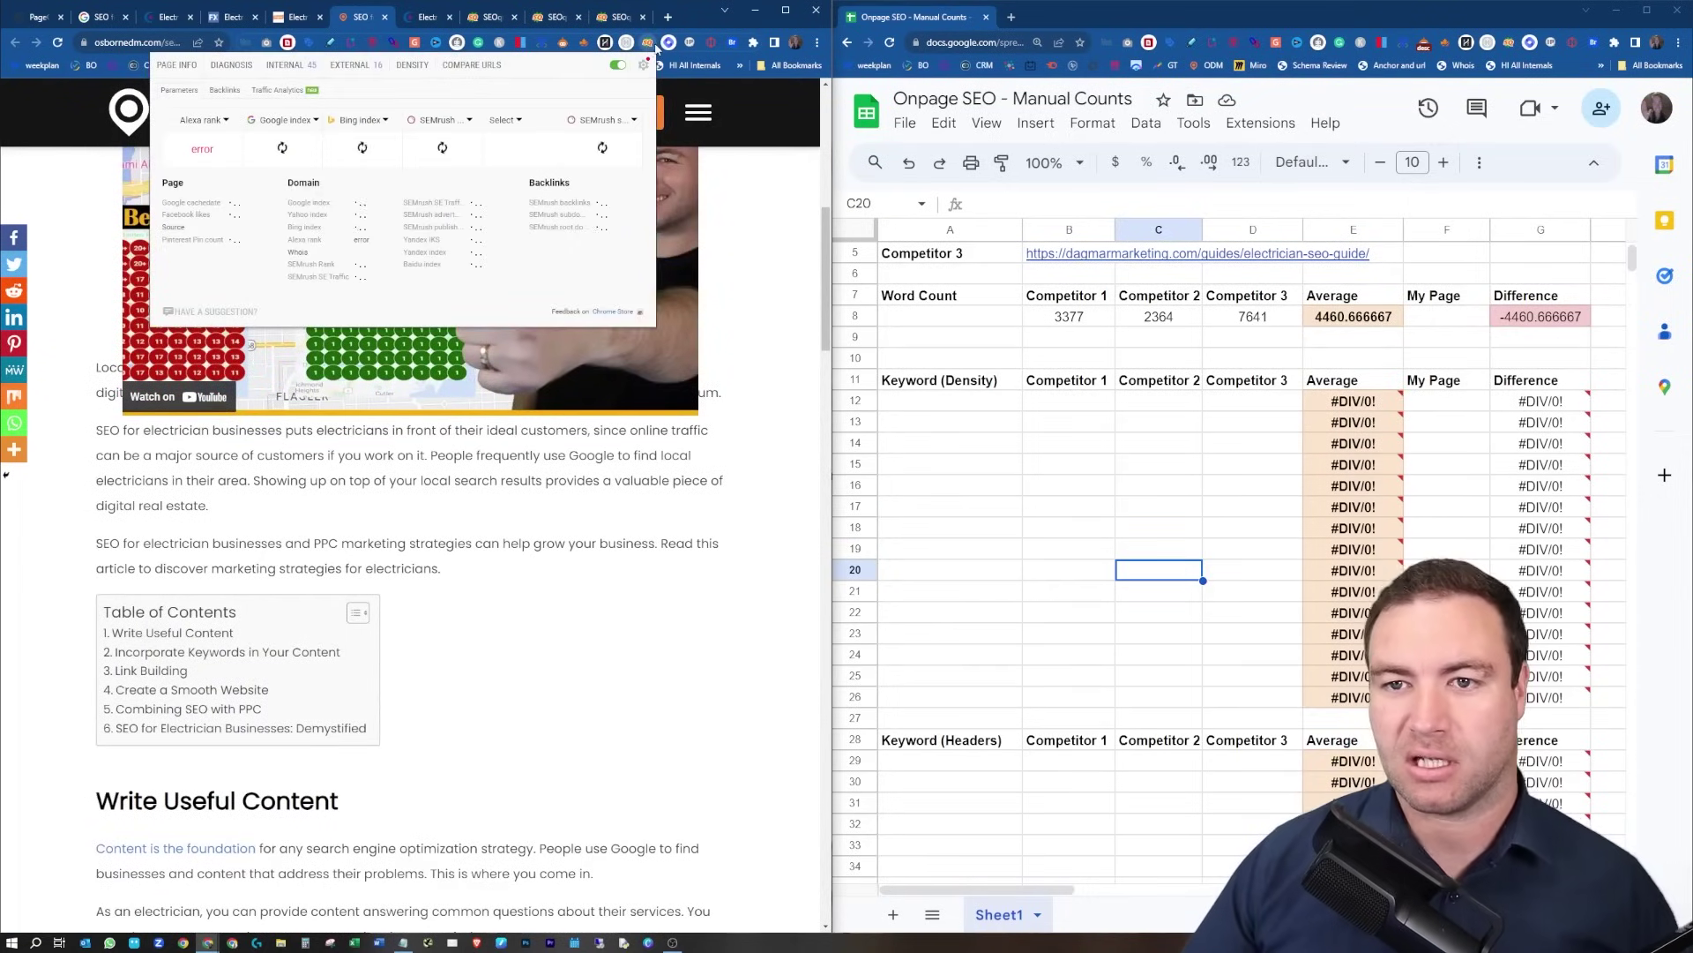
left_click(173, 65)
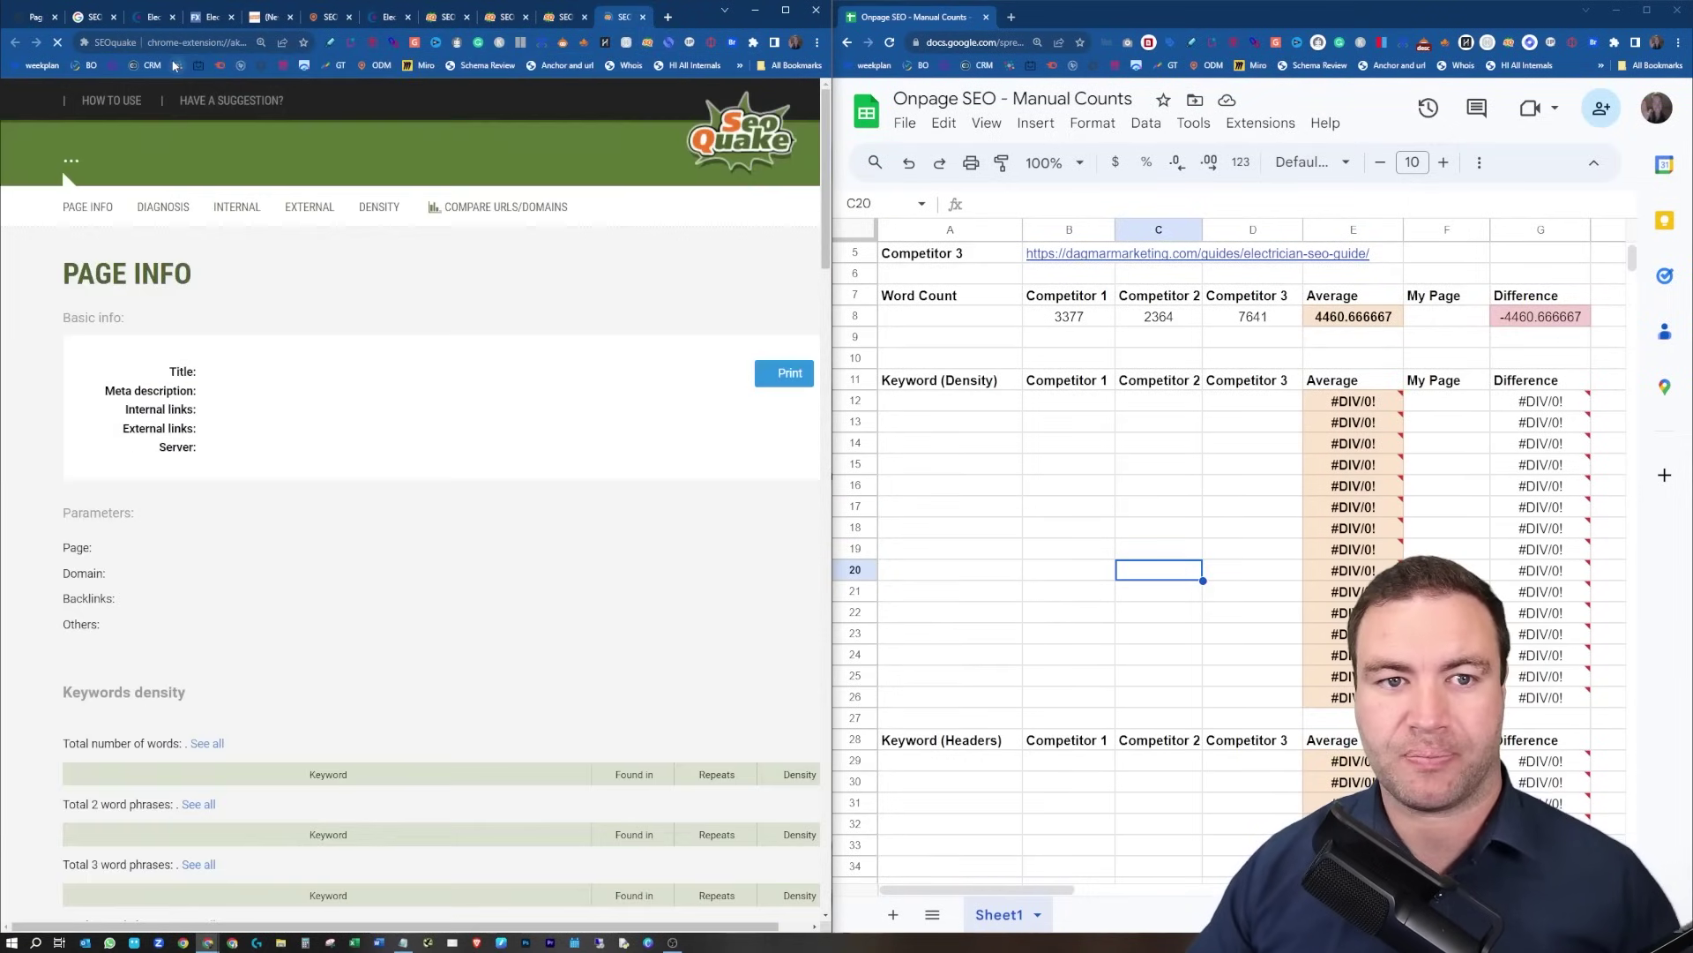
scroll(251, 532, "down", 3)
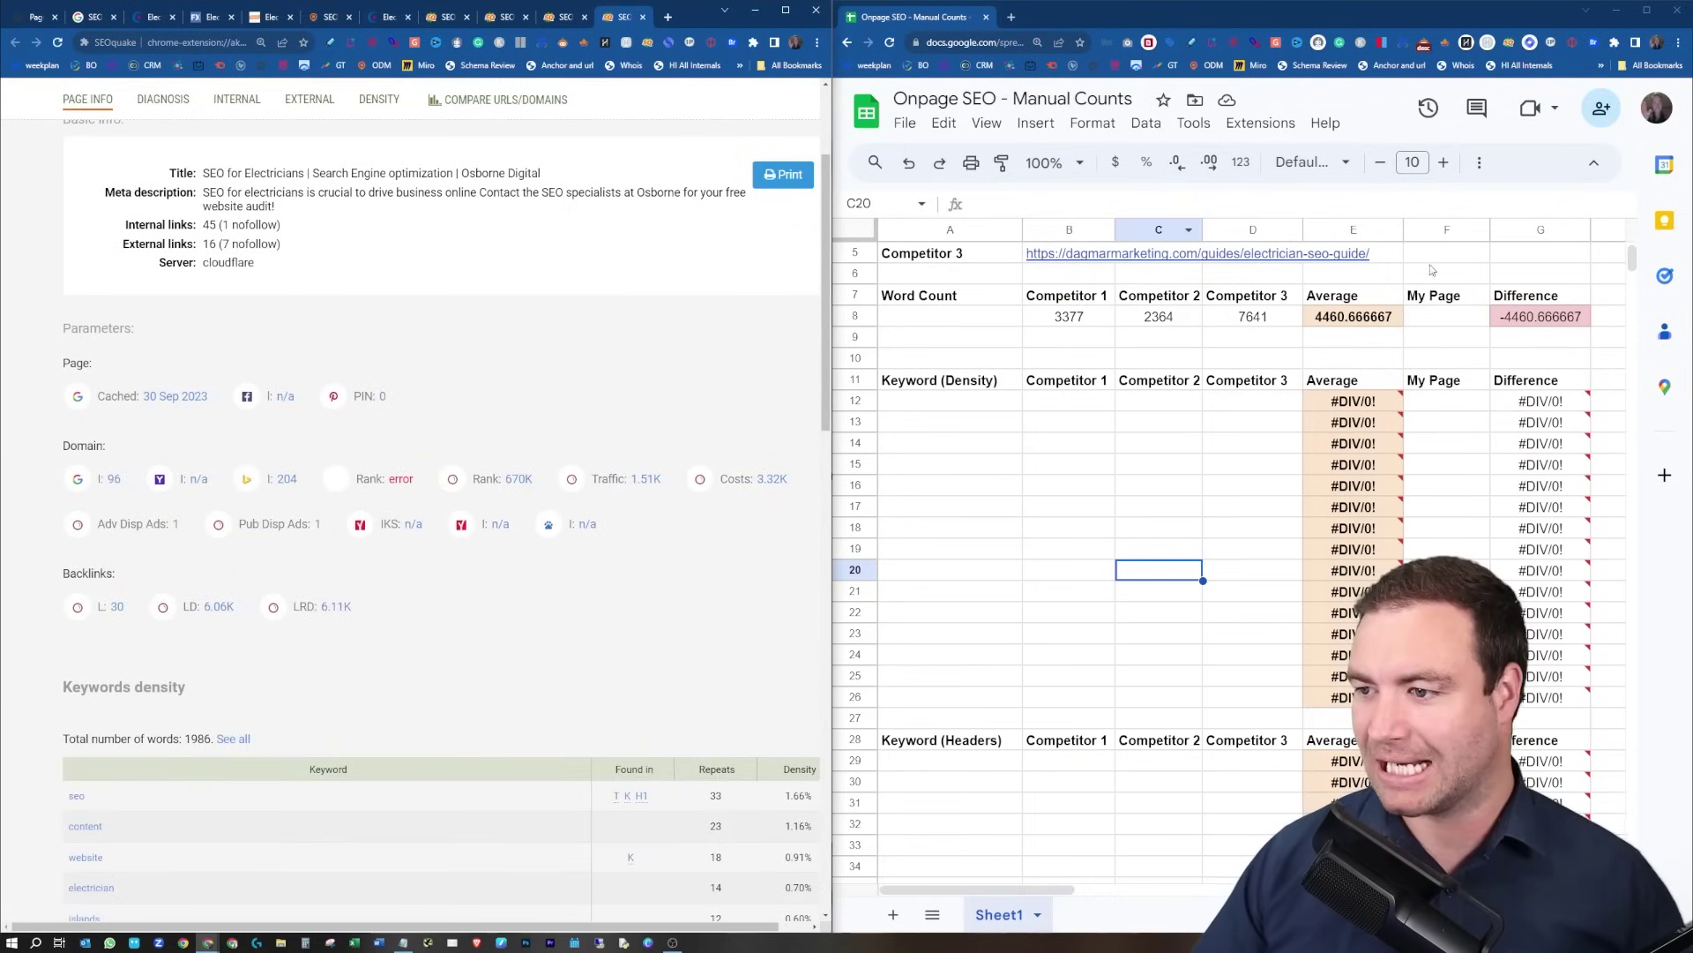
left_click(1431, 323)
type("1")
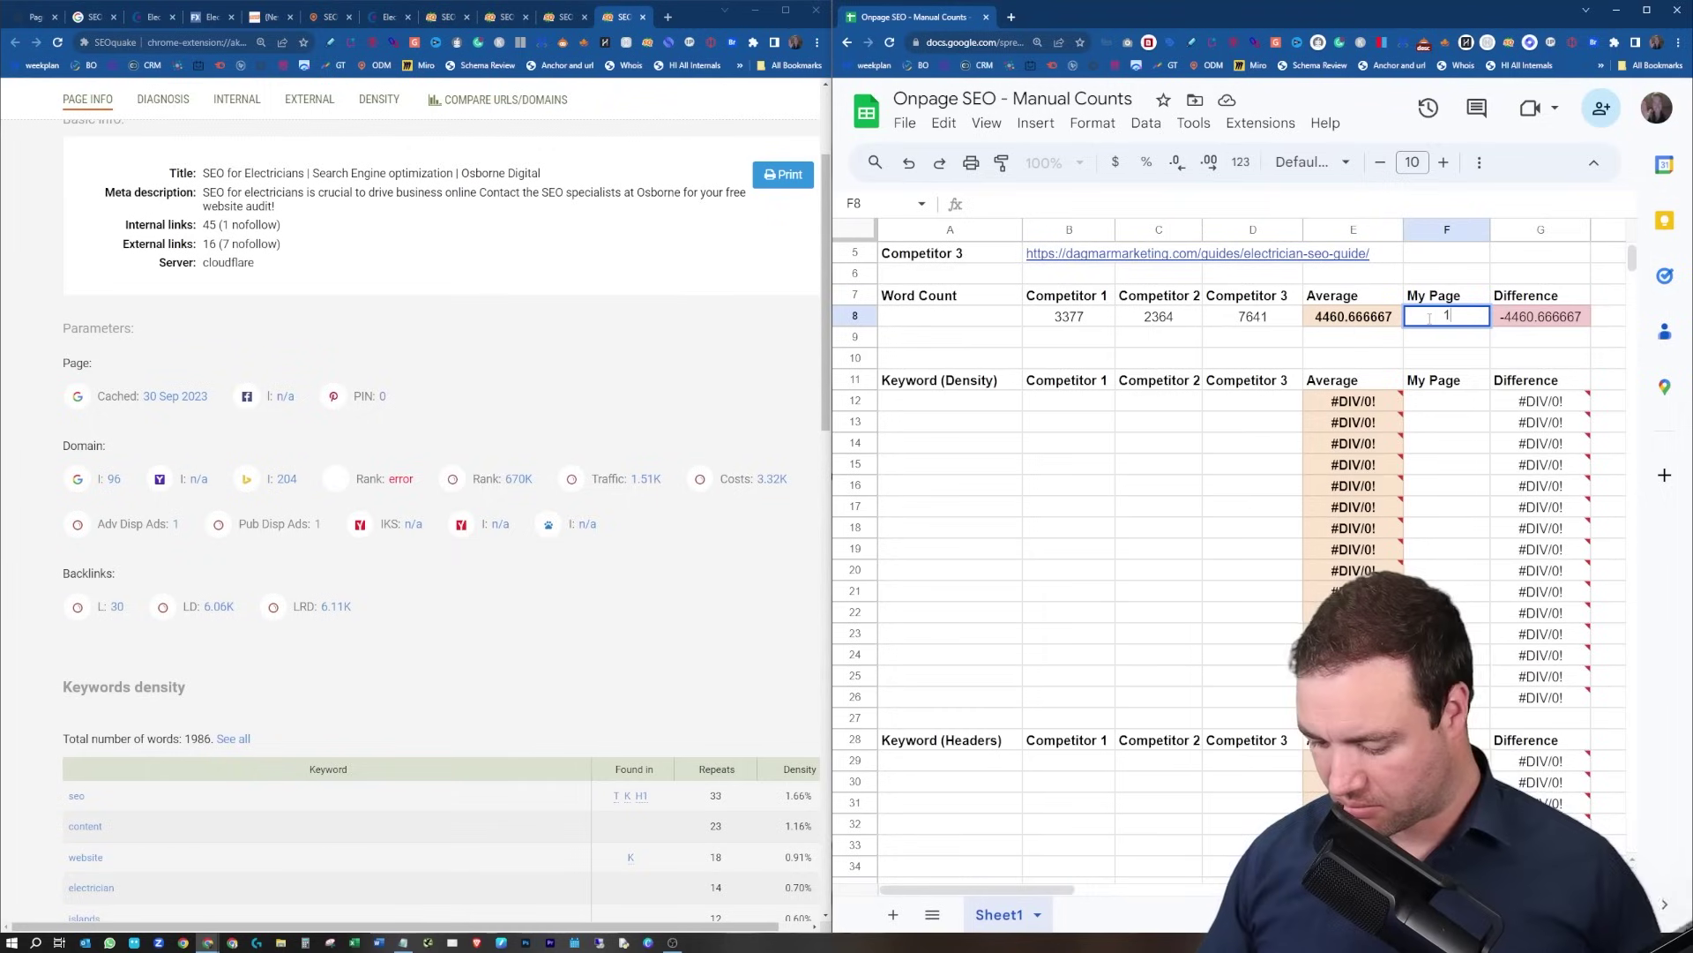
type("986")
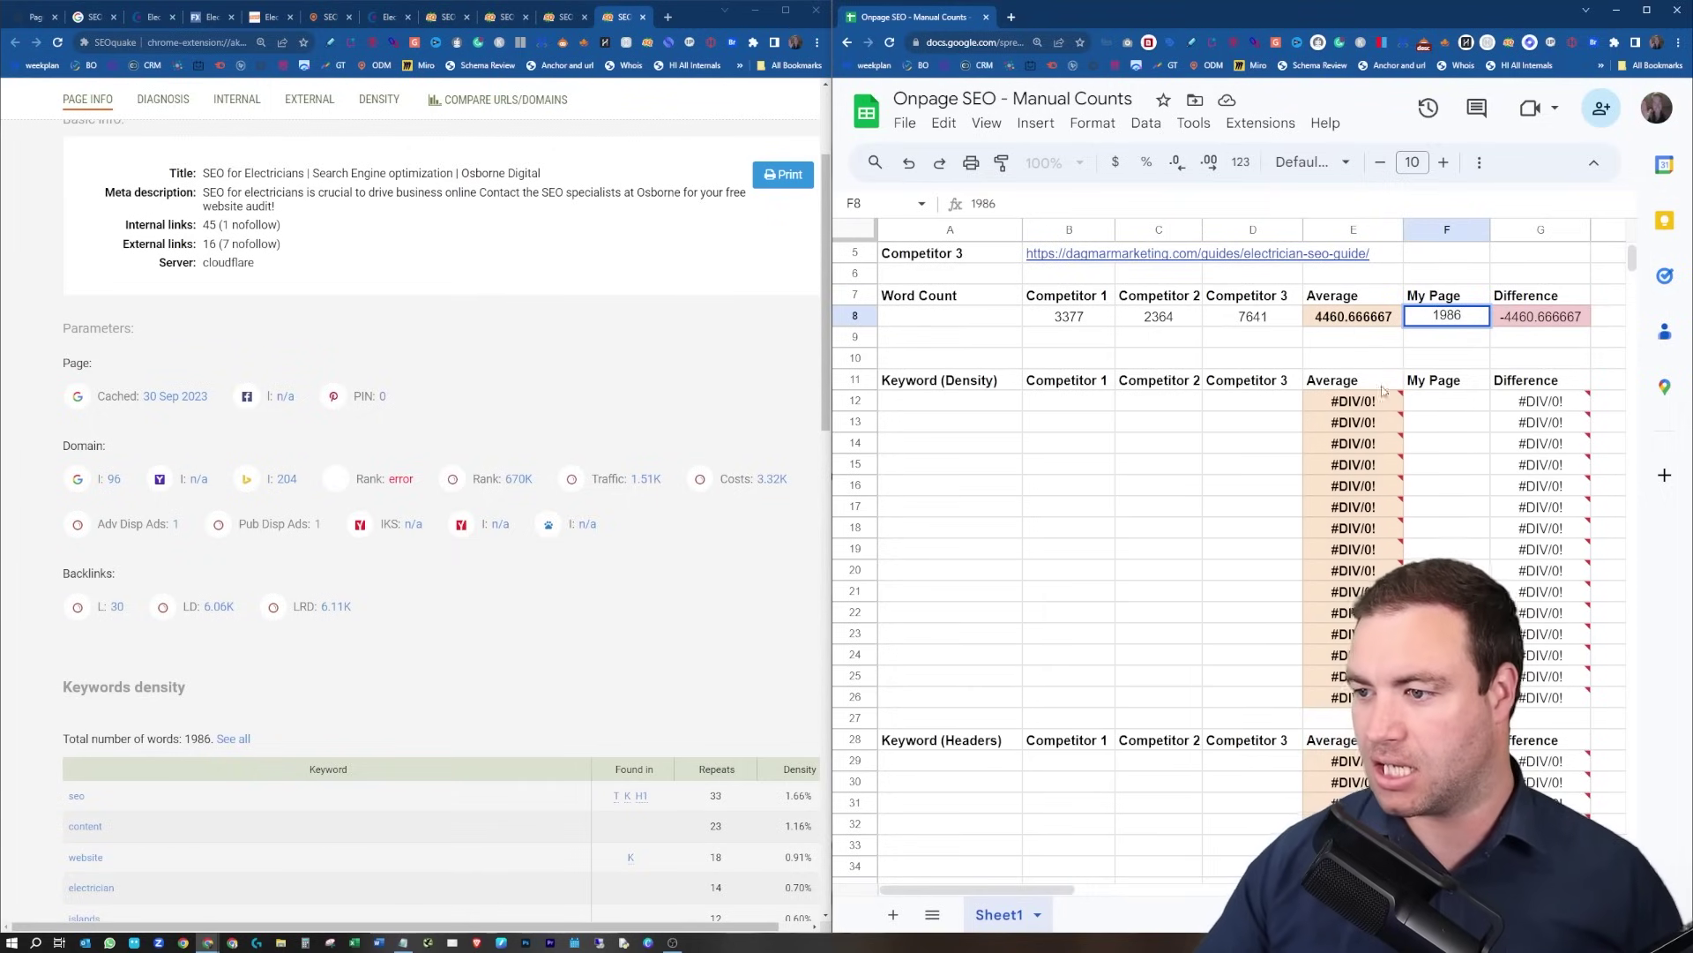
Commit the My Page word count in F8 and compare the competitor counts, average and difference in row 8.
left_click(1445, 344)
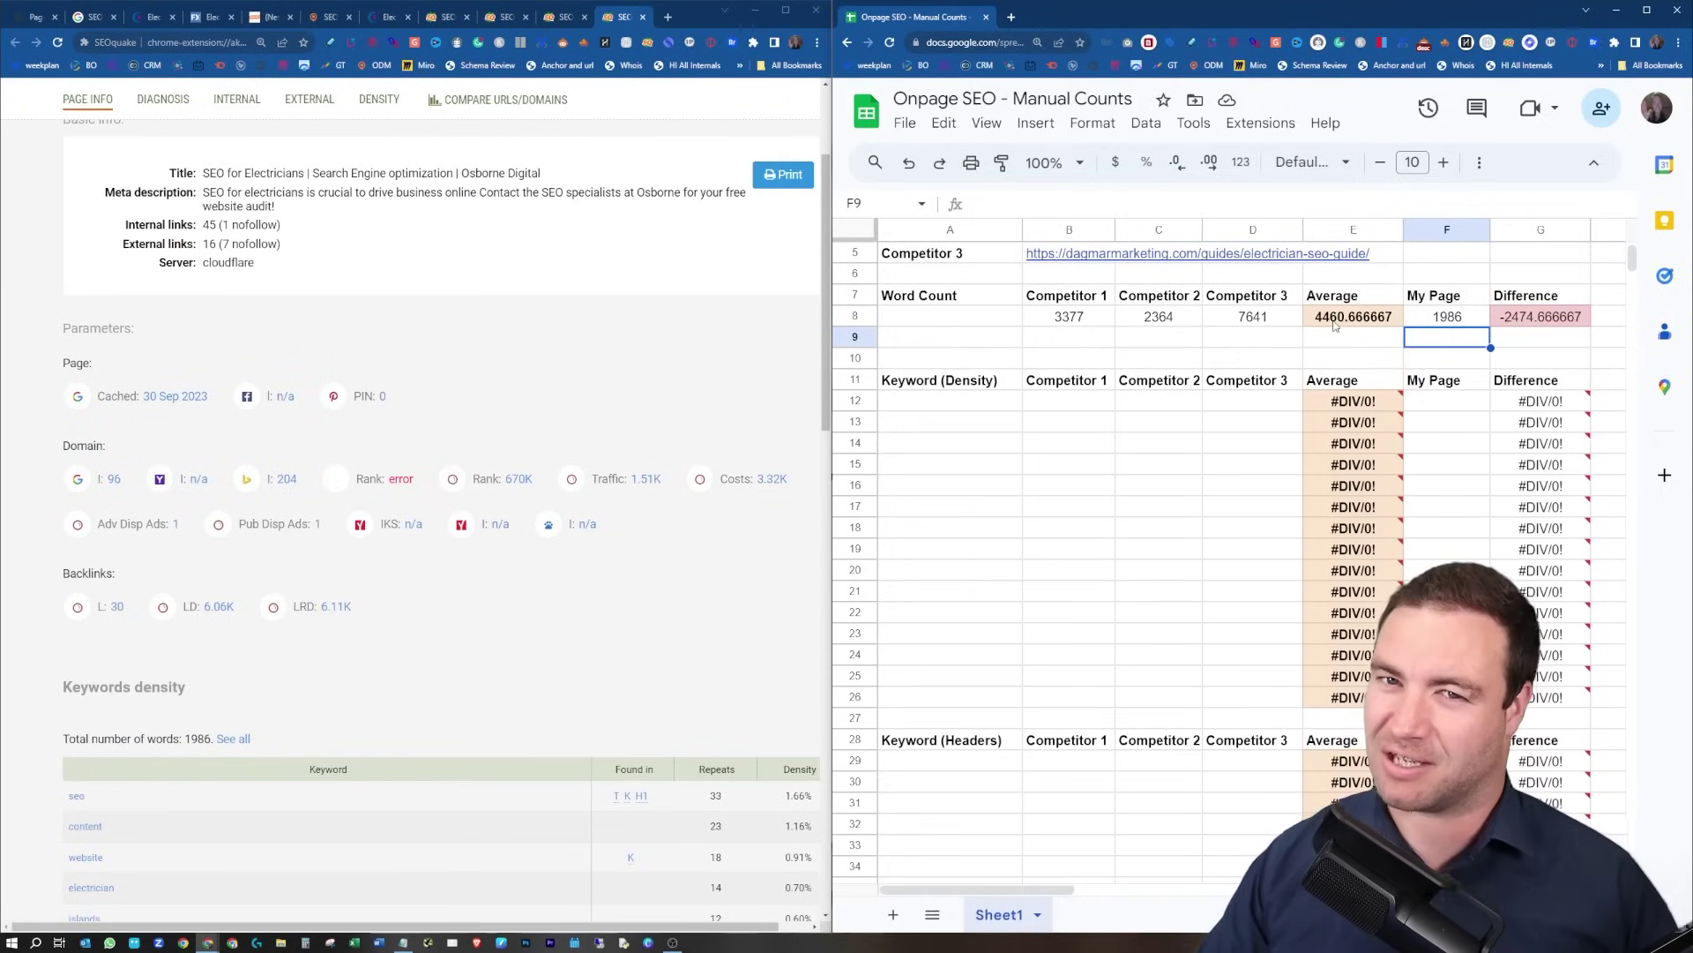
left_click(1526, 317)
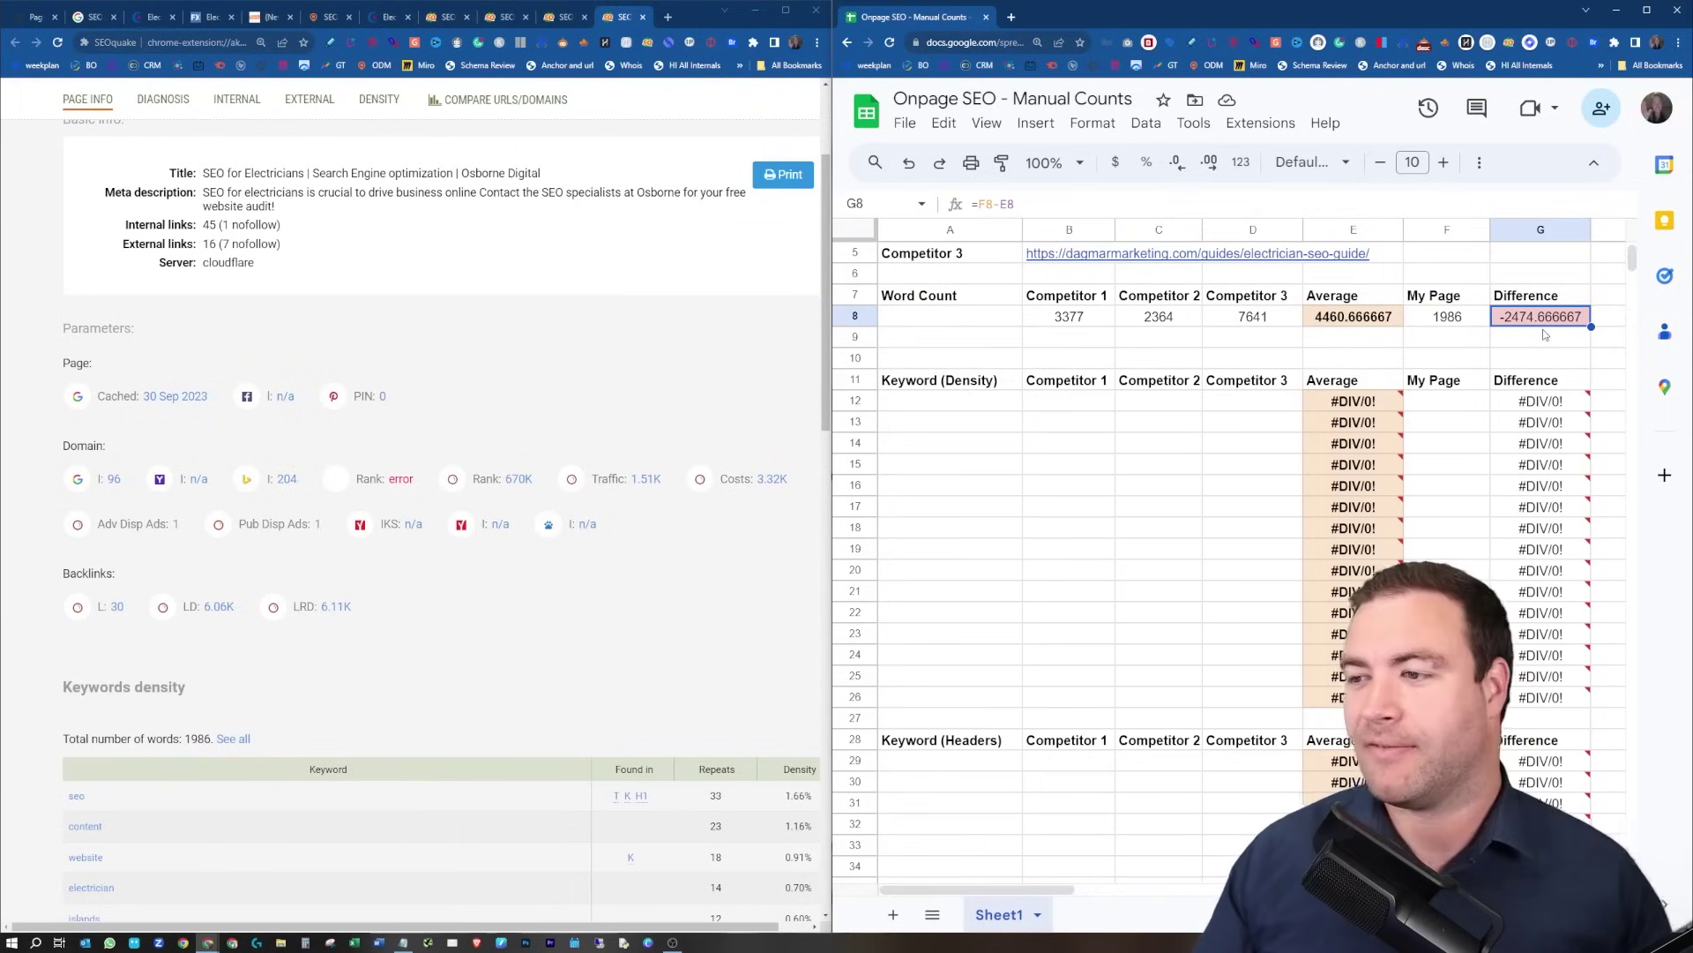
left_click(1532, 342)
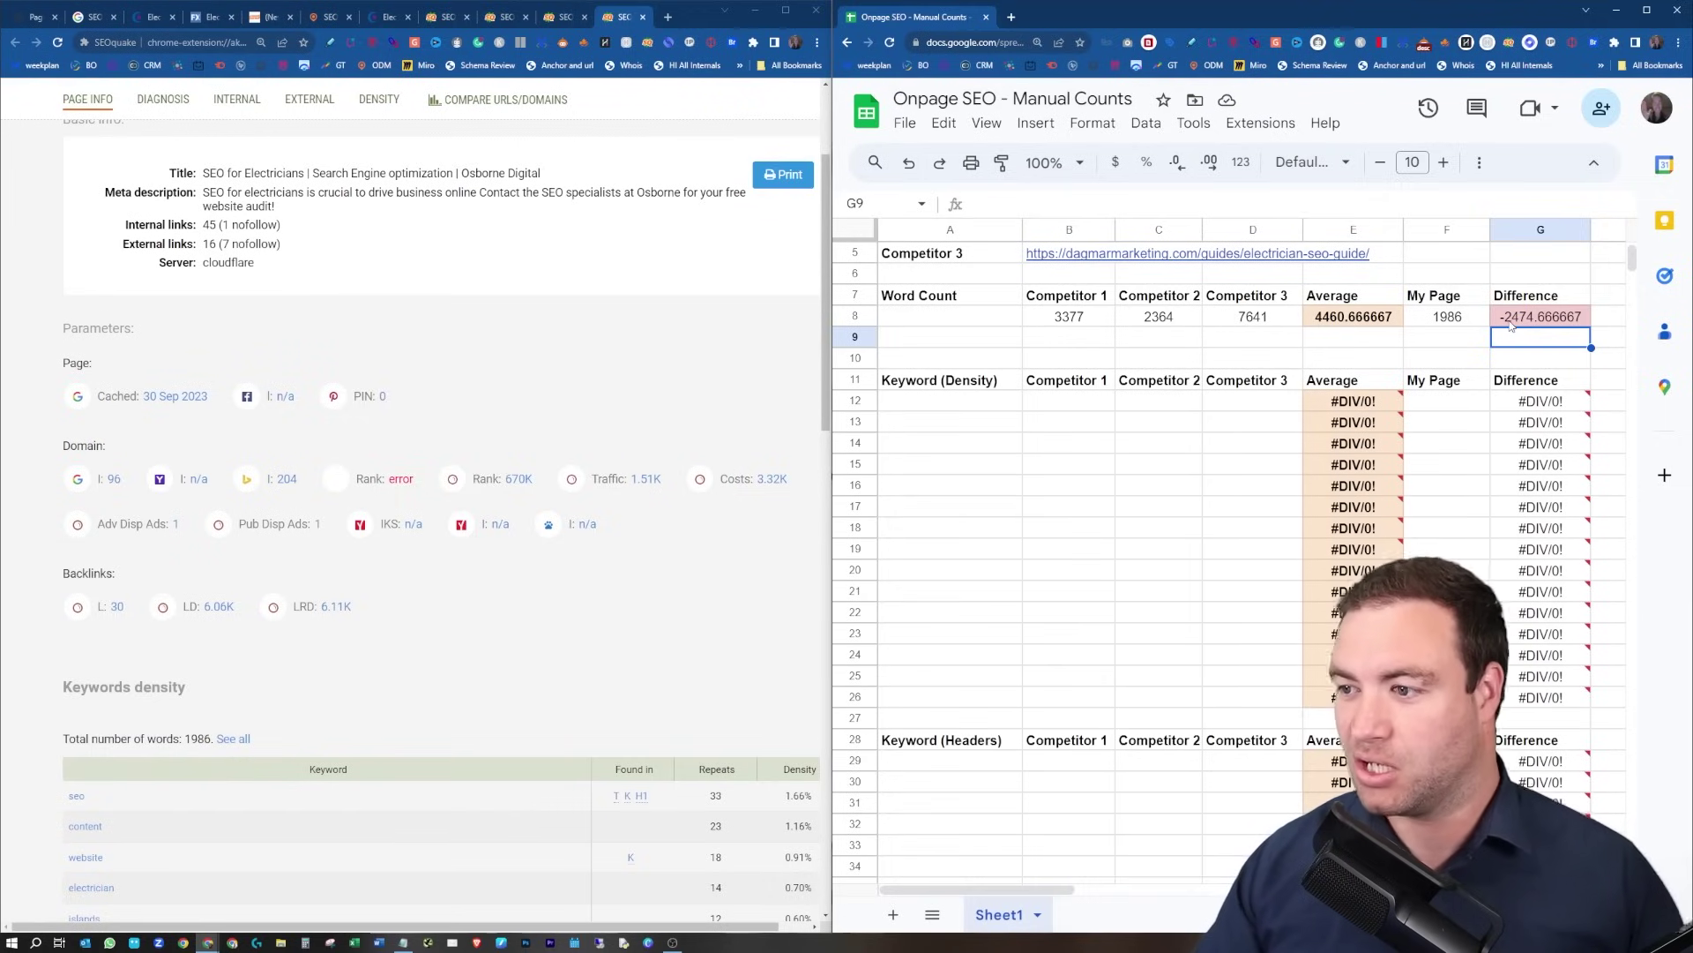
left_click(1434, 340)
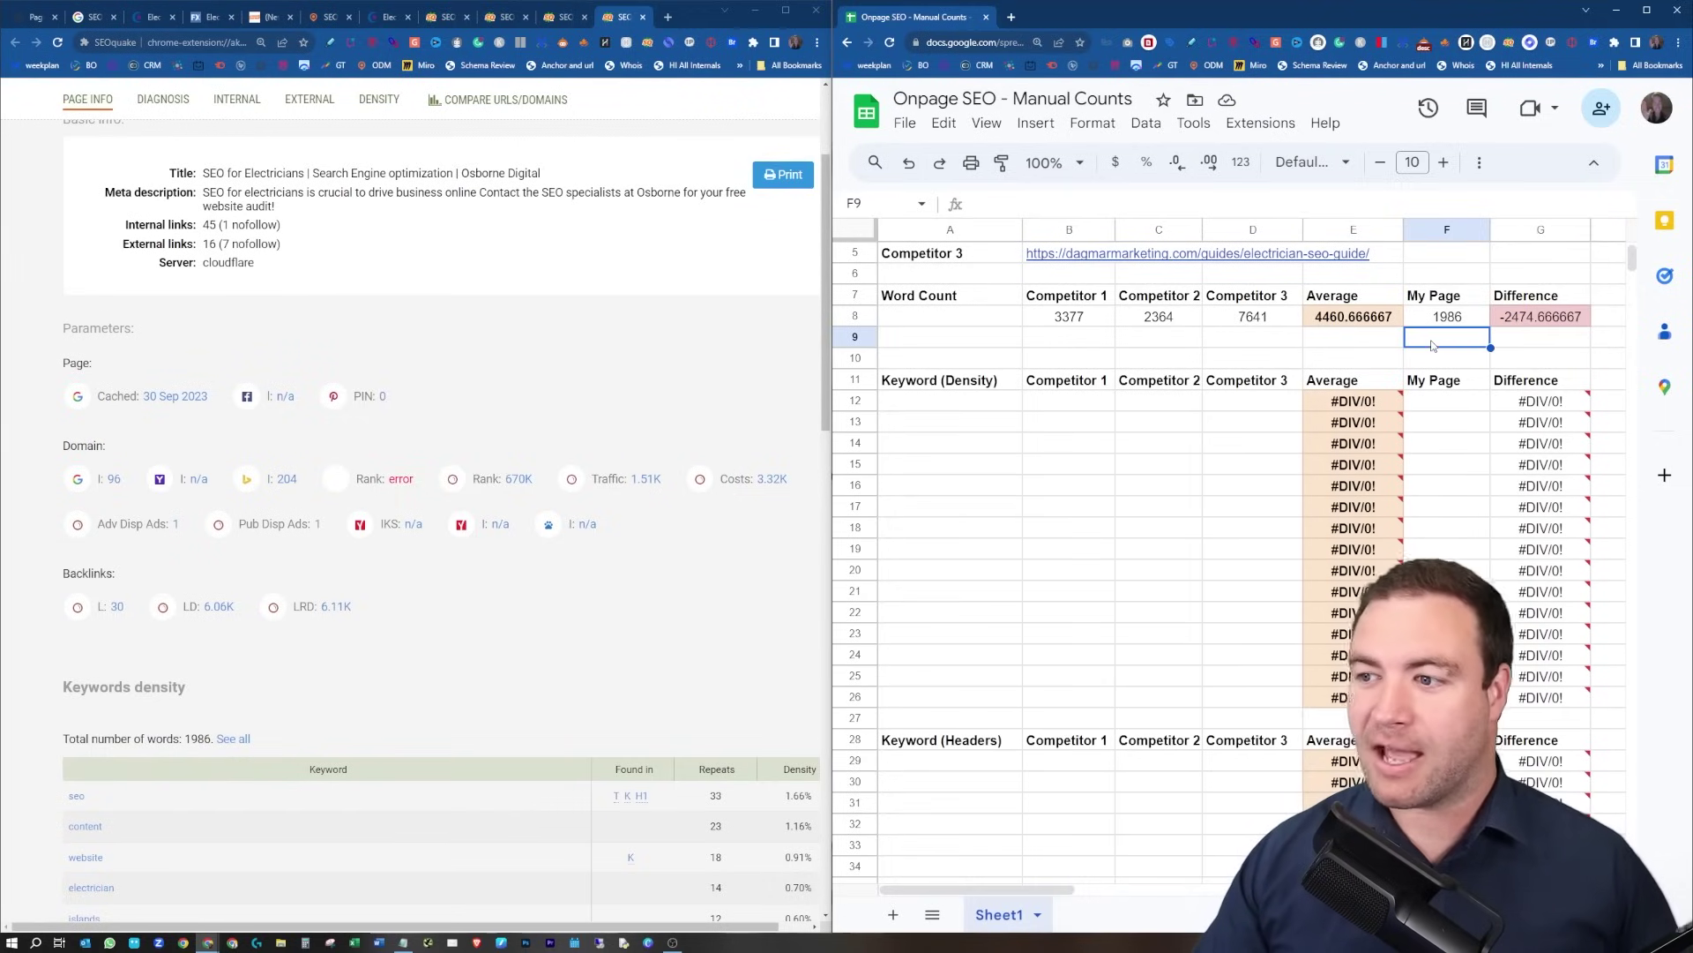
left_click_drag(1179, 322, 1081, 321)
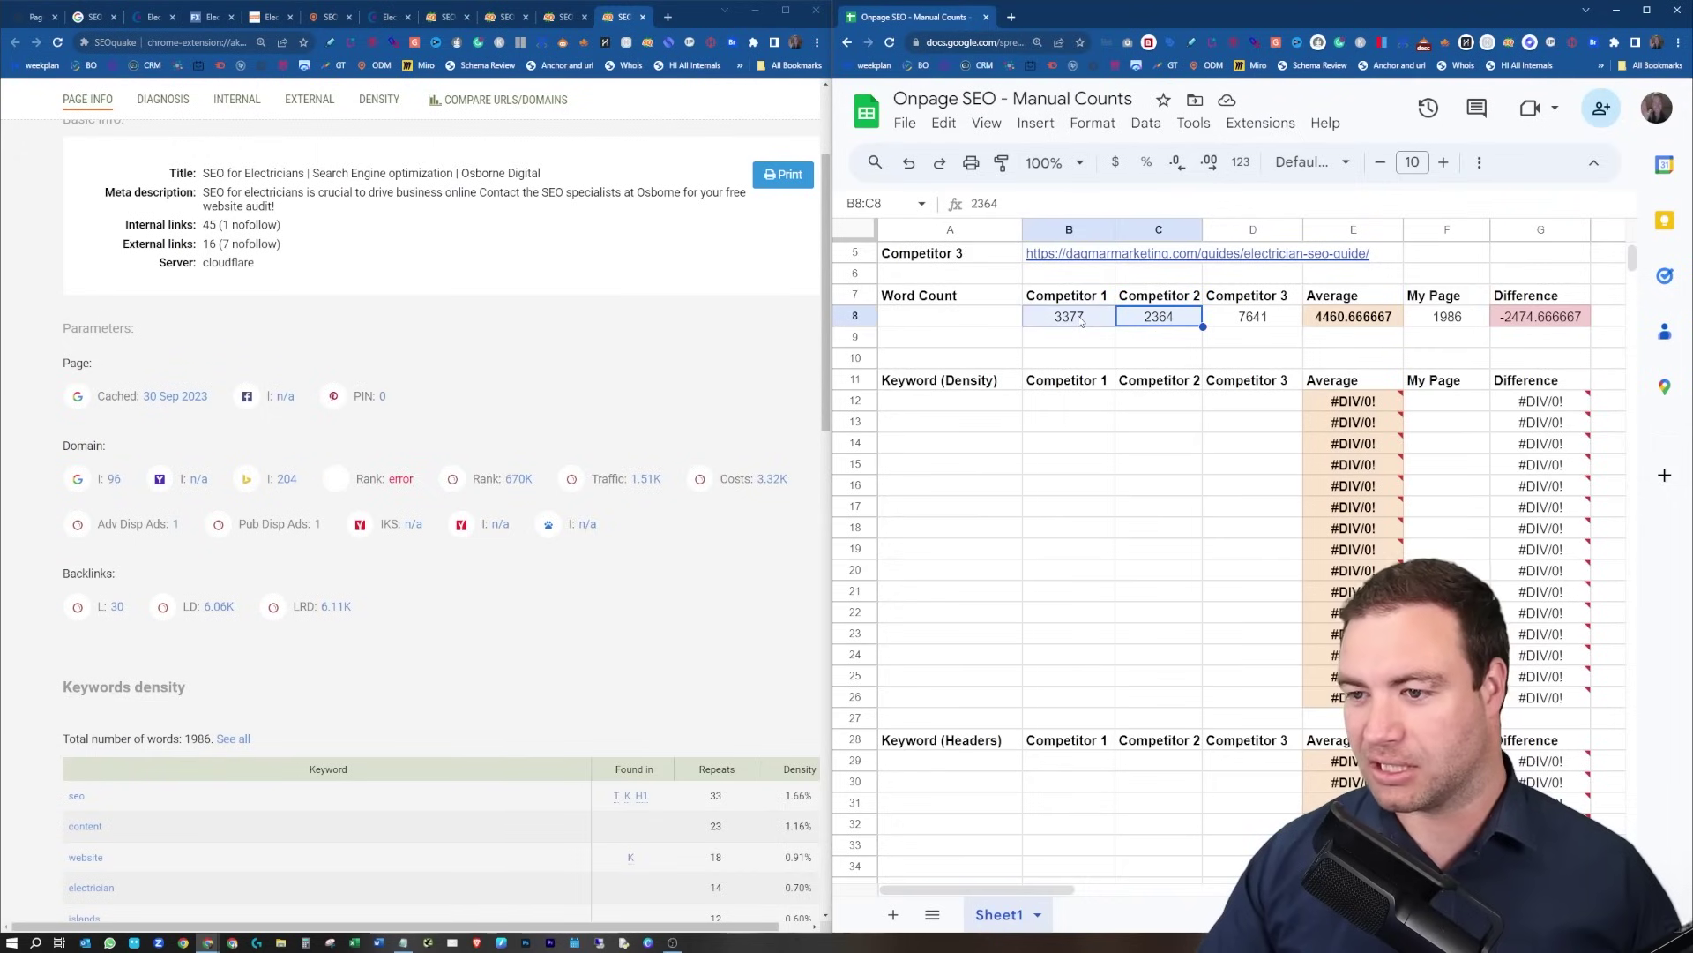
left_click(1587, 914)
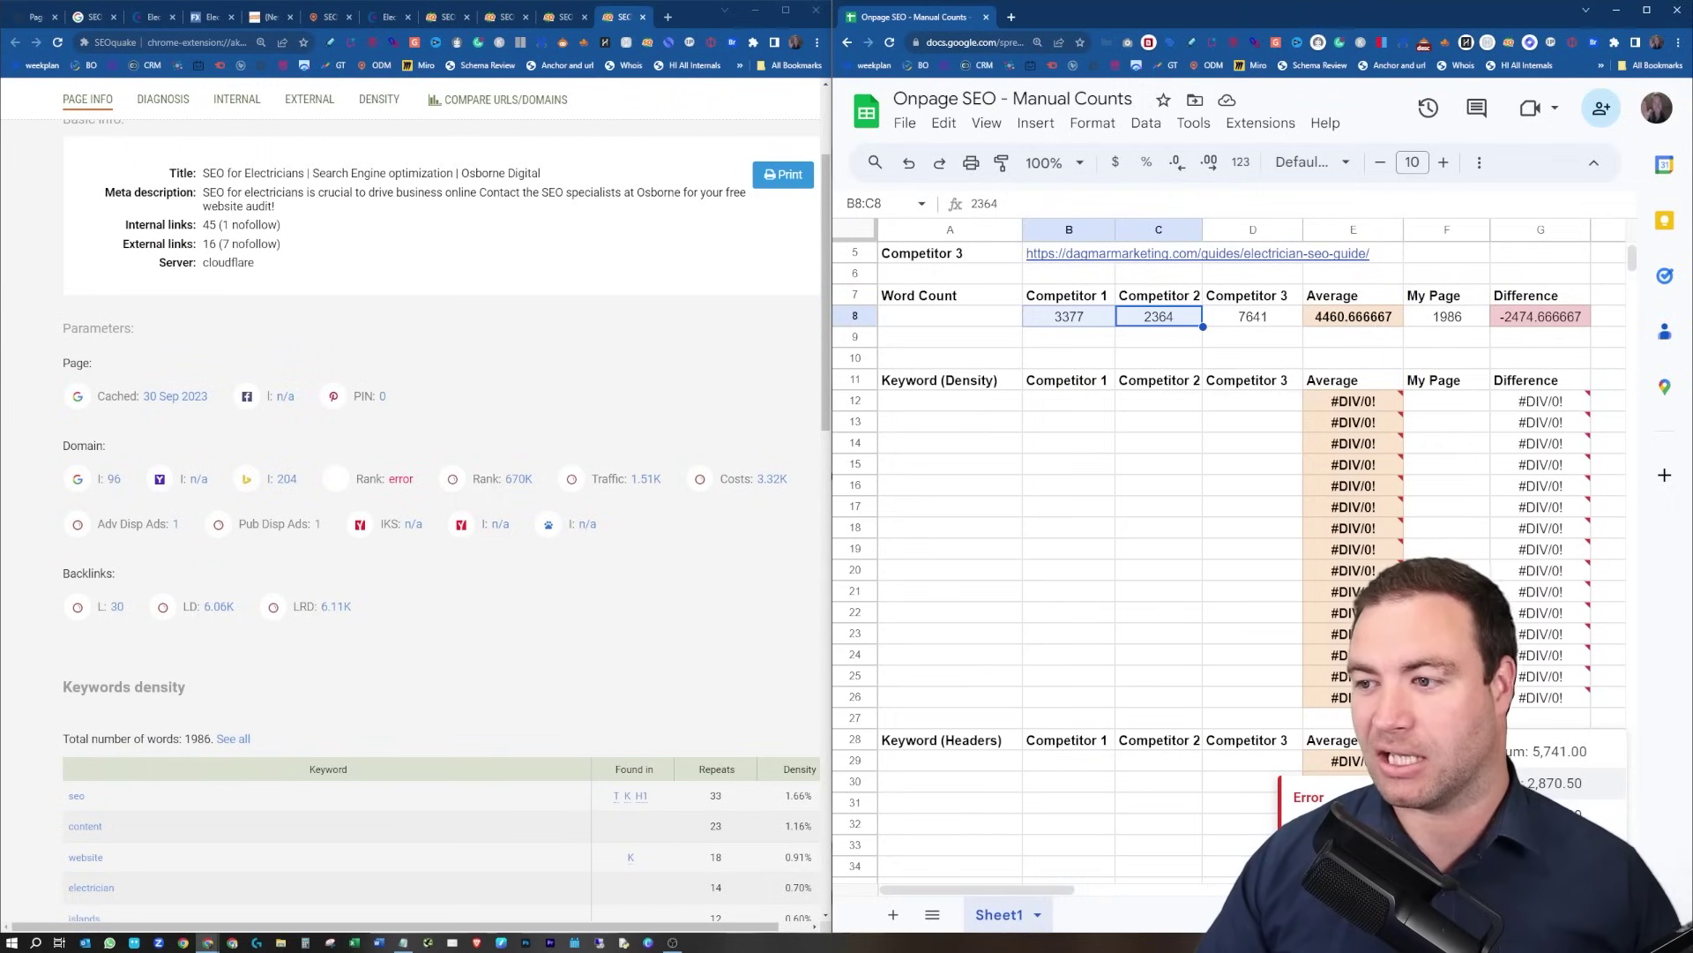
left_click(1213, 526)
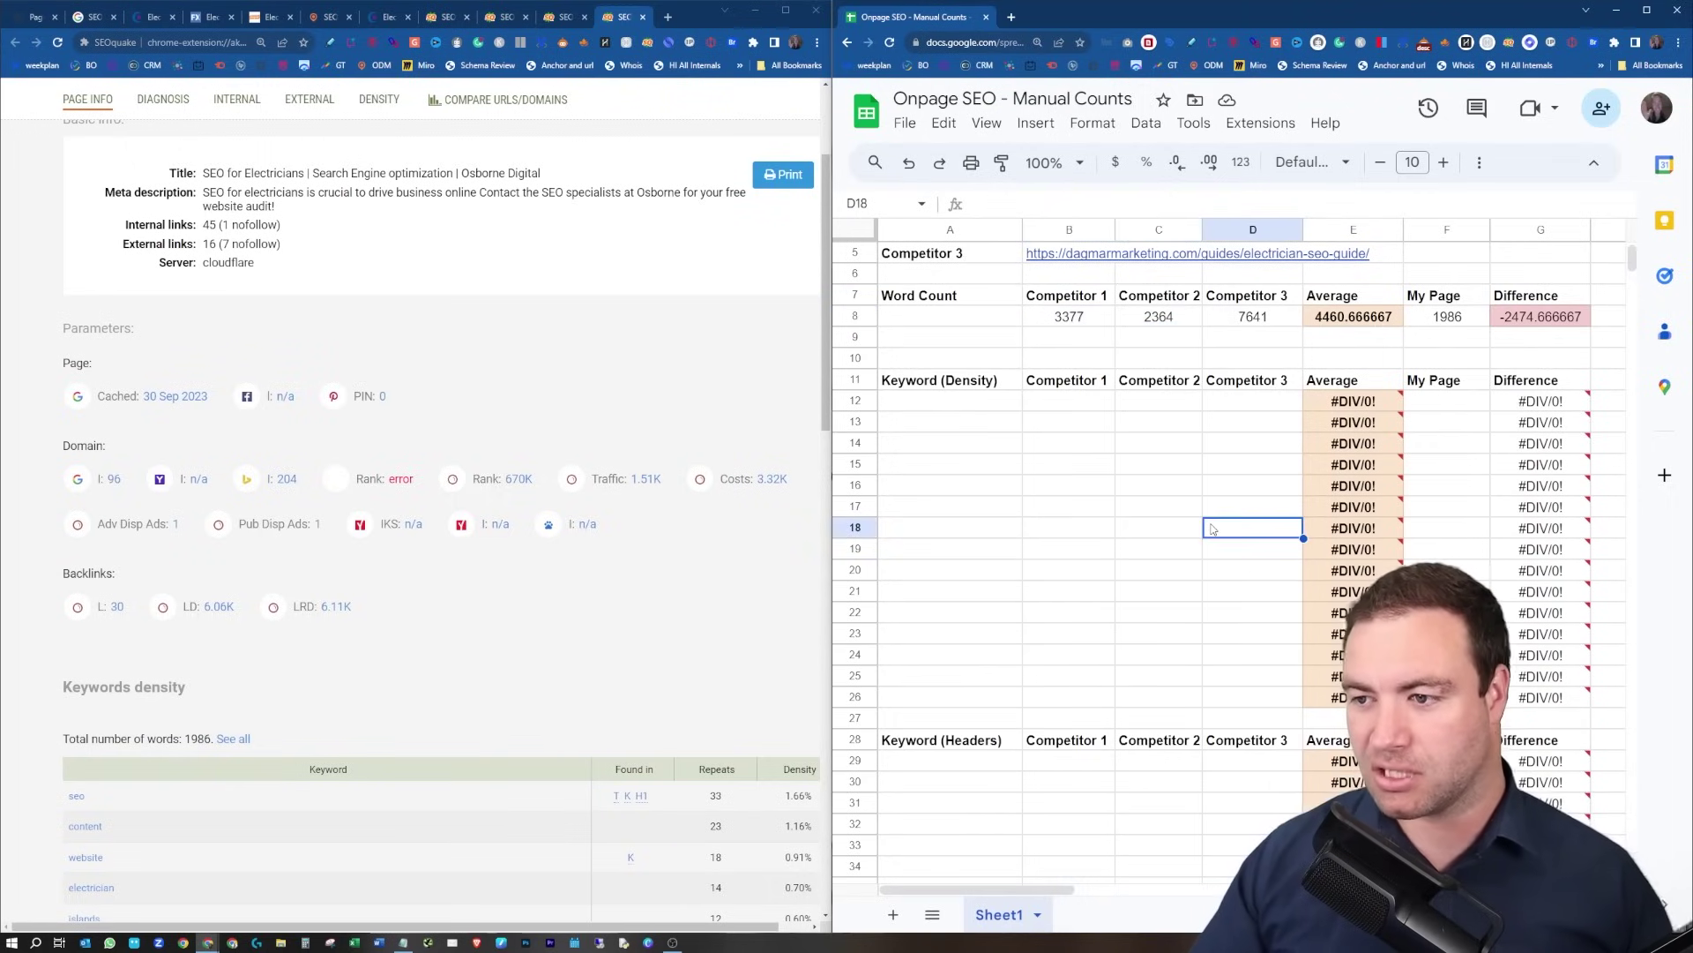
left_click(1233, 321)
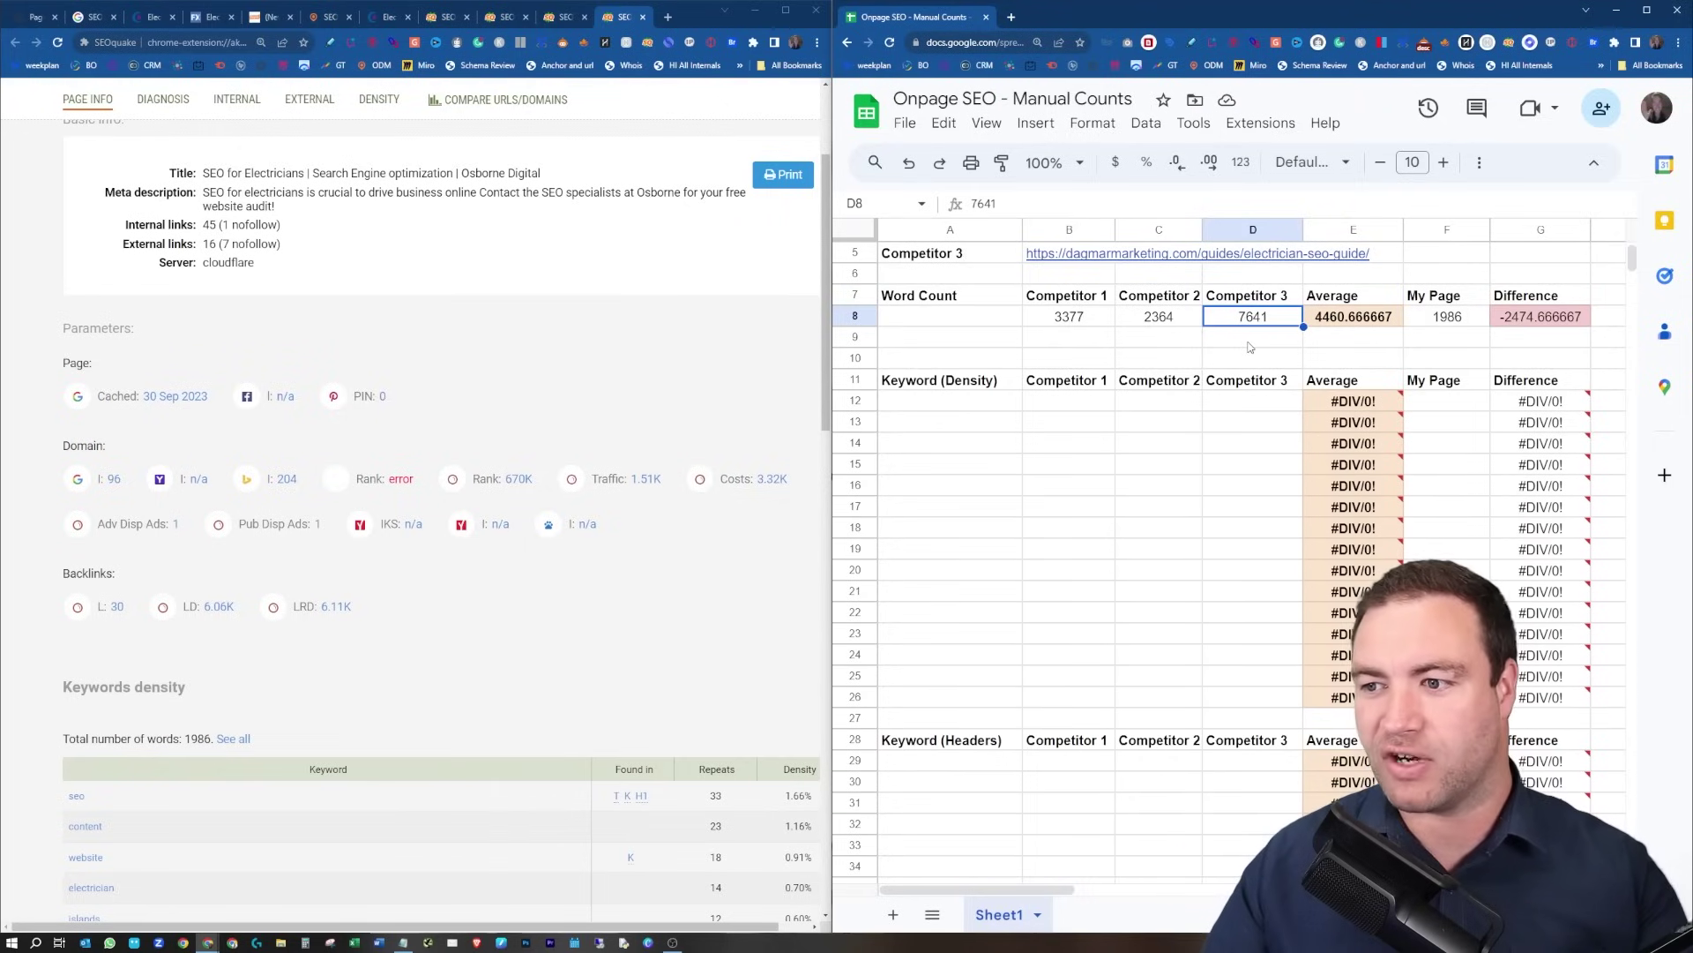
left_click(1249, 344)
left_click(1257, 323)
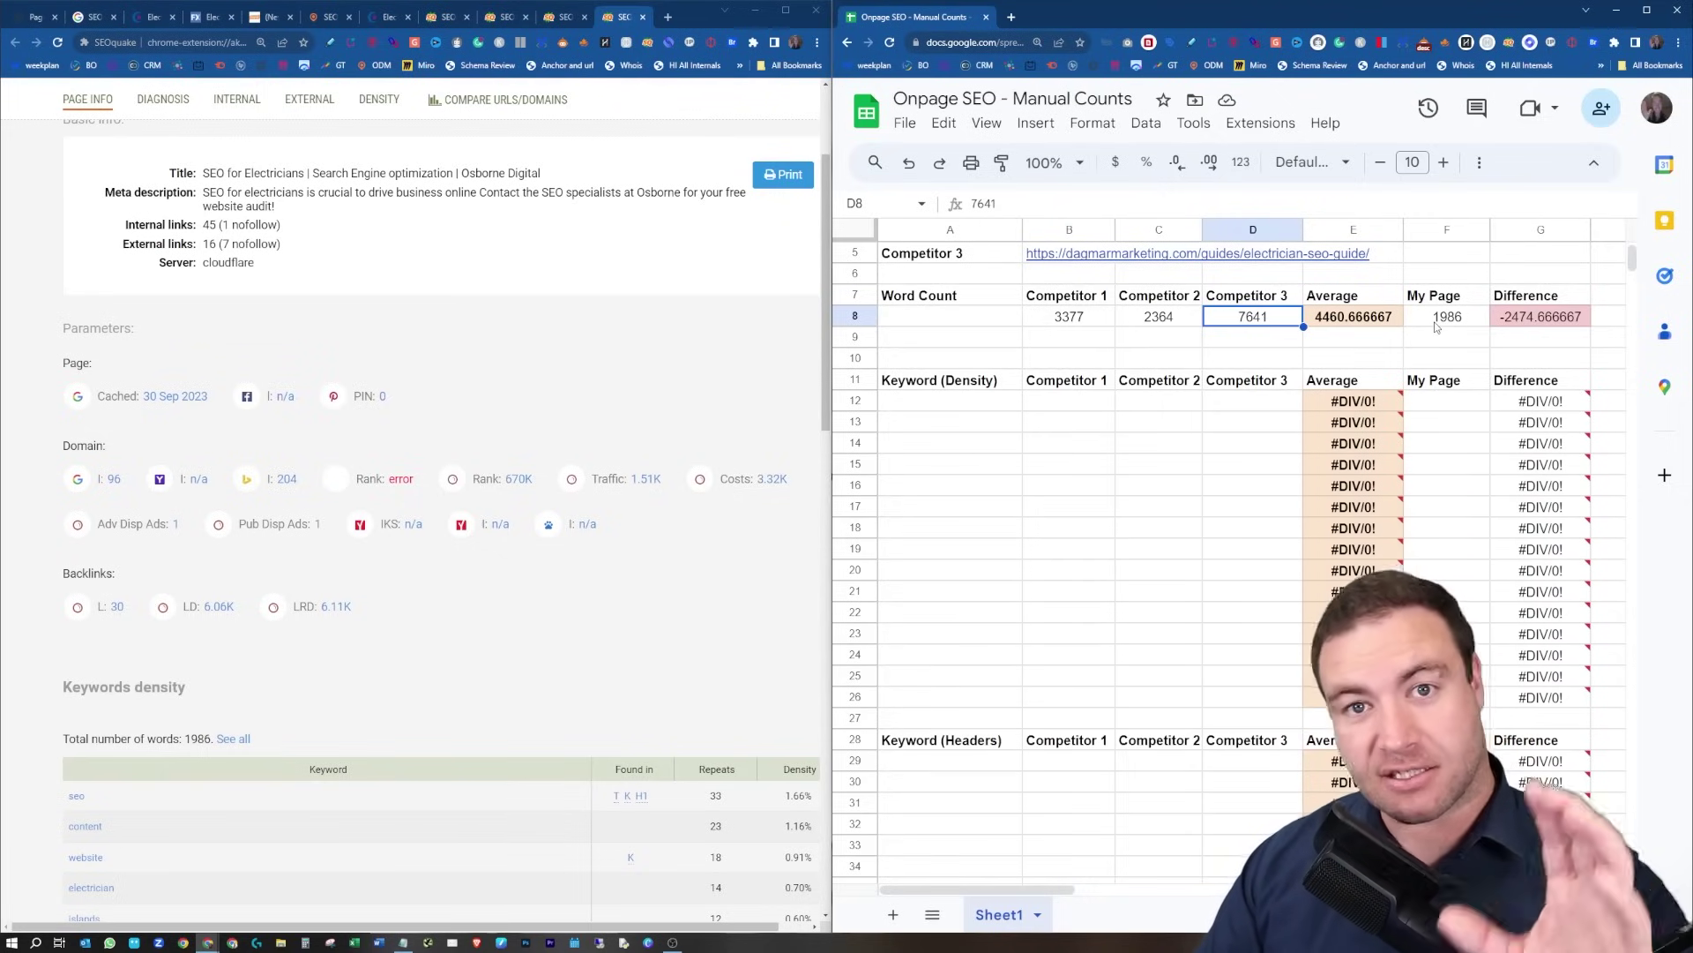
Show the sheet's Keyword (Density) section and open the keyword density report for the Osborne electrician page in SEOquake.
scroll(1030, 366, "down", 2)
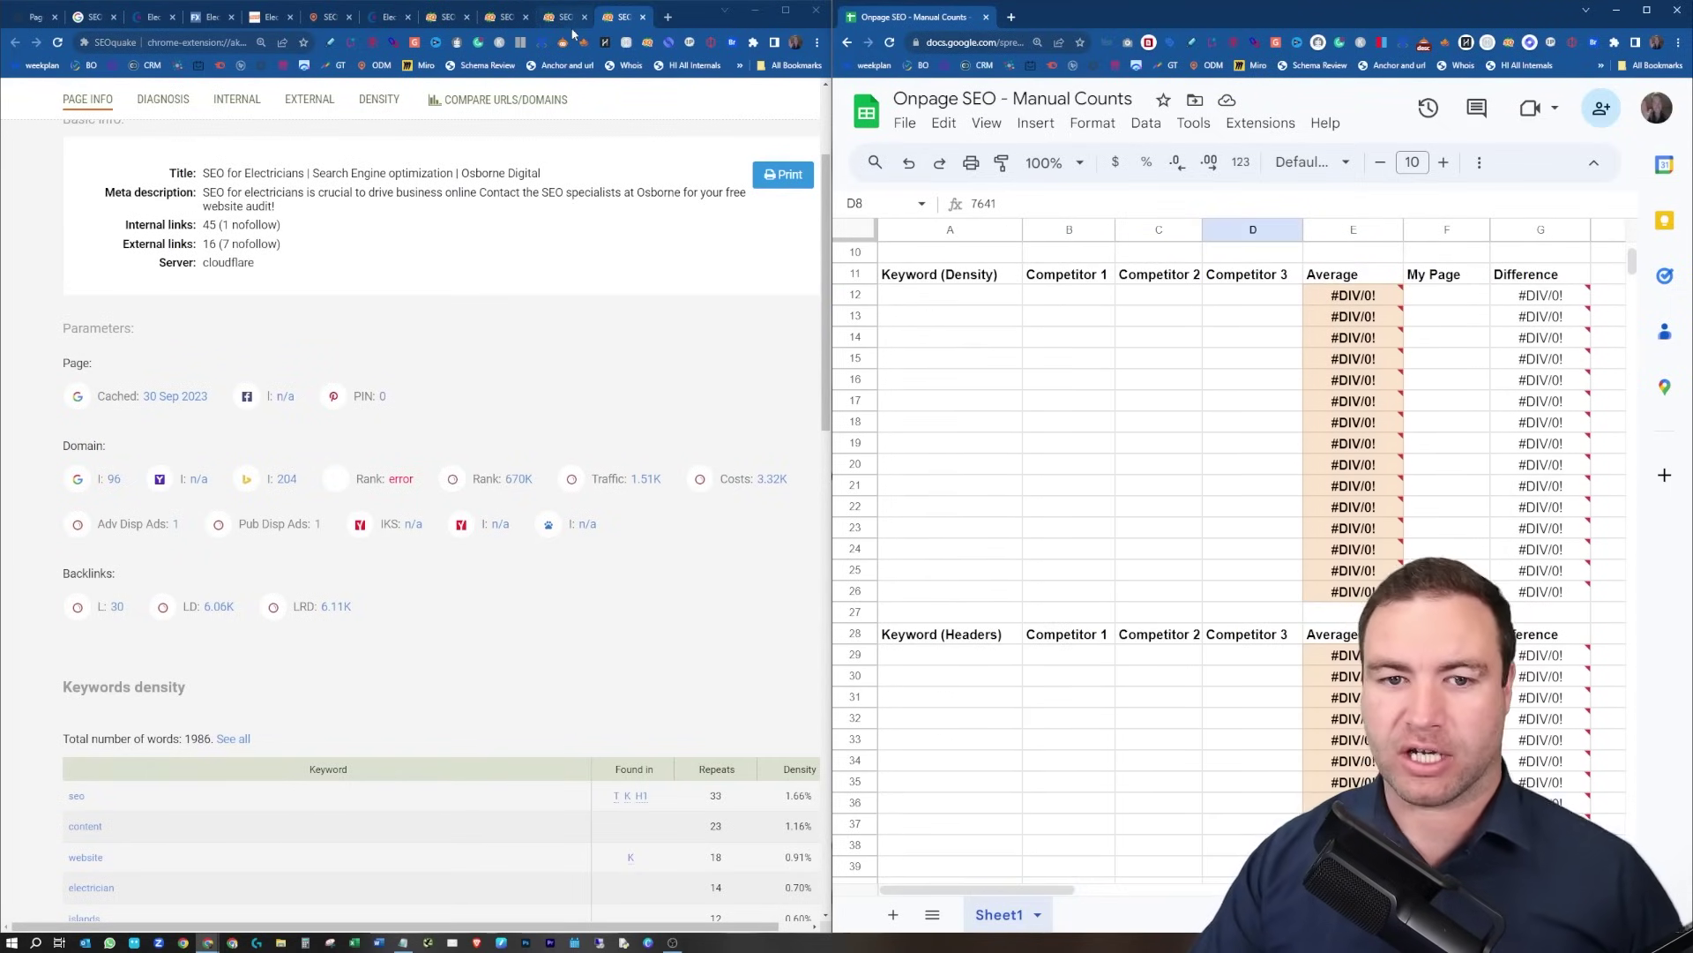
scroll(511, 291, "up", 3)
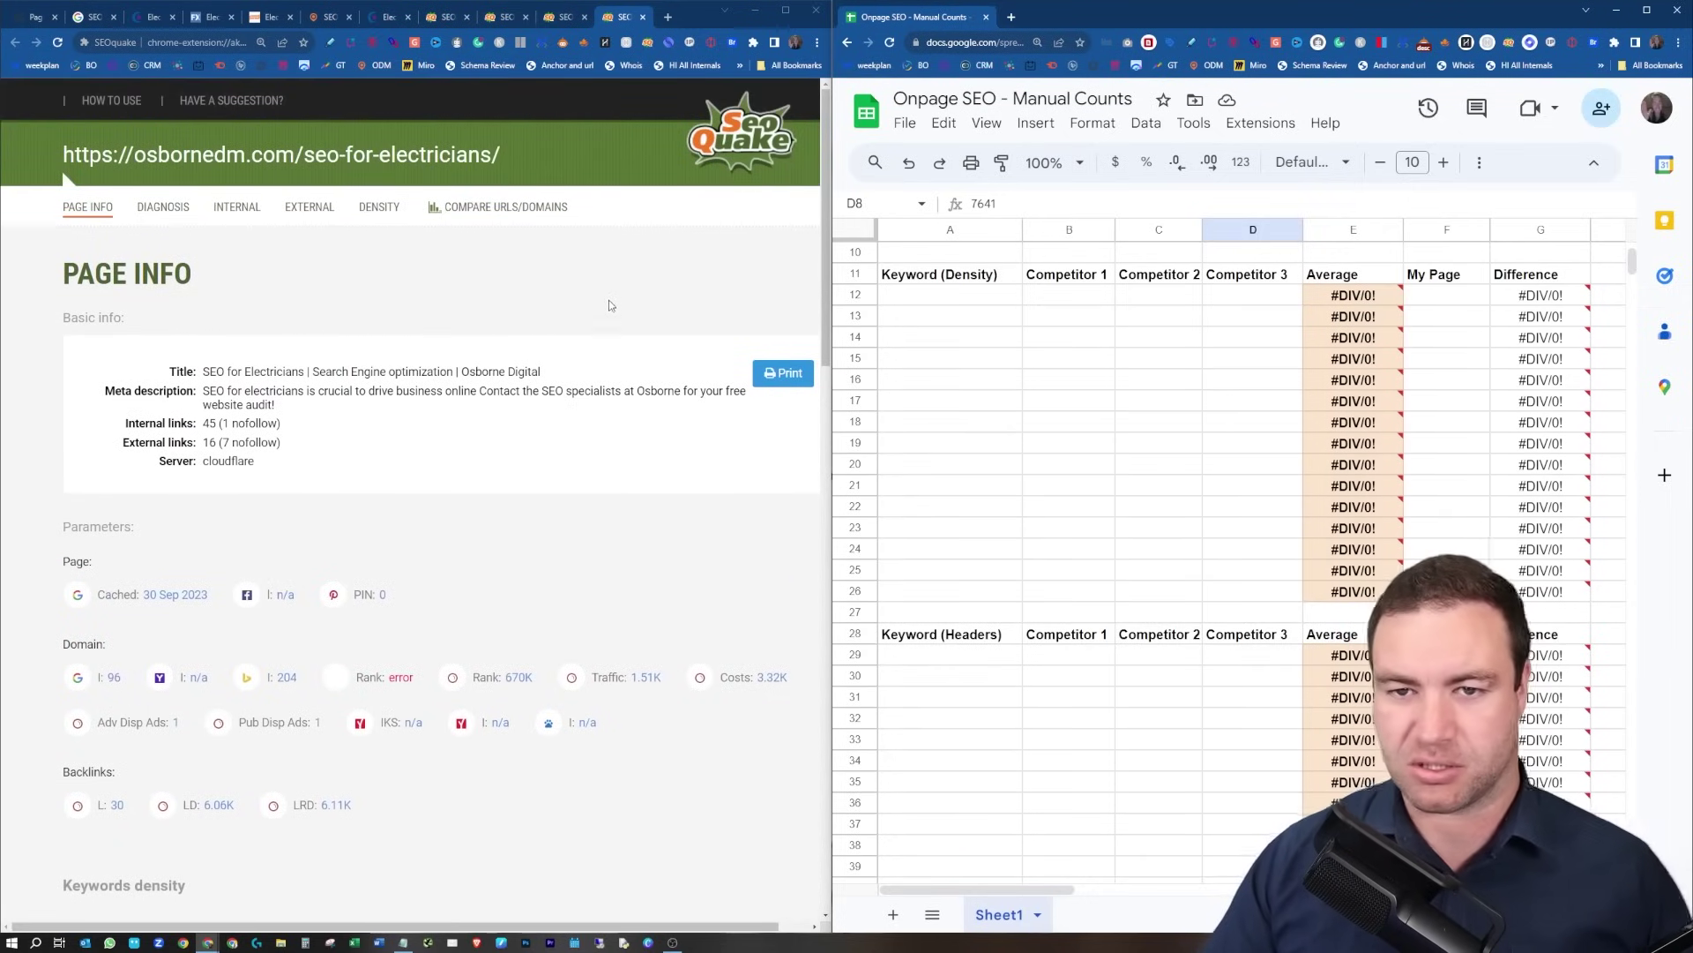
left_click(381, 208)
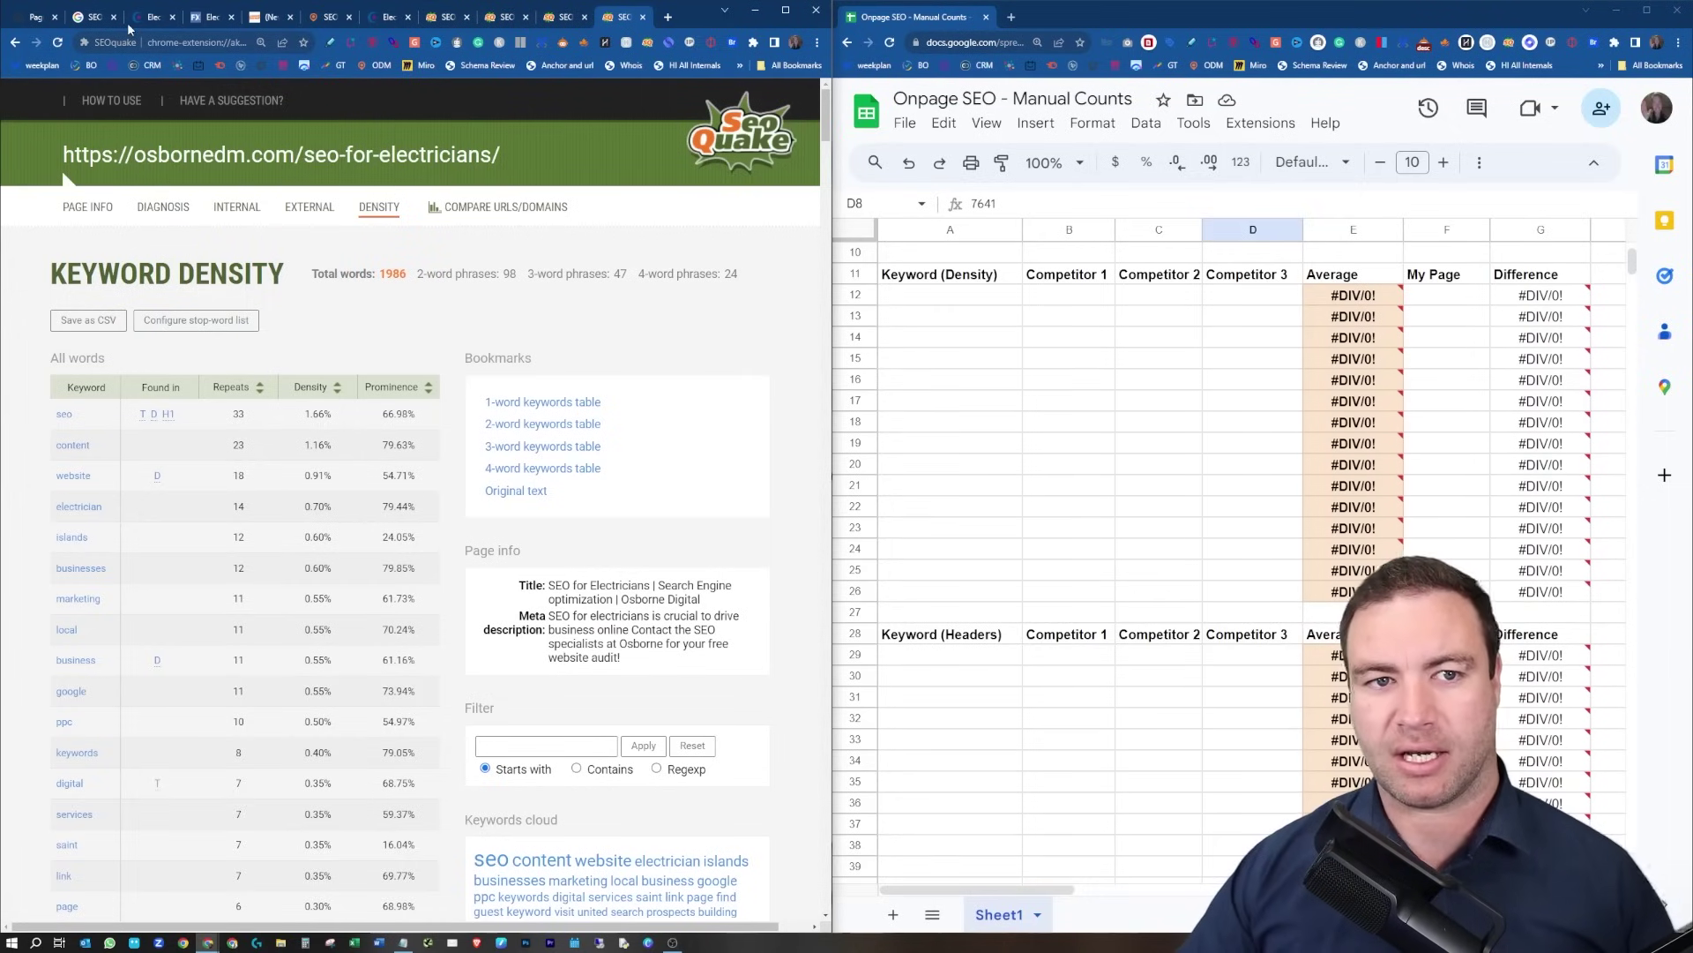
Examine the wording of the "SEO for Electricians" heading on the Osborne page and return to its density report.
left_click(326, 17)
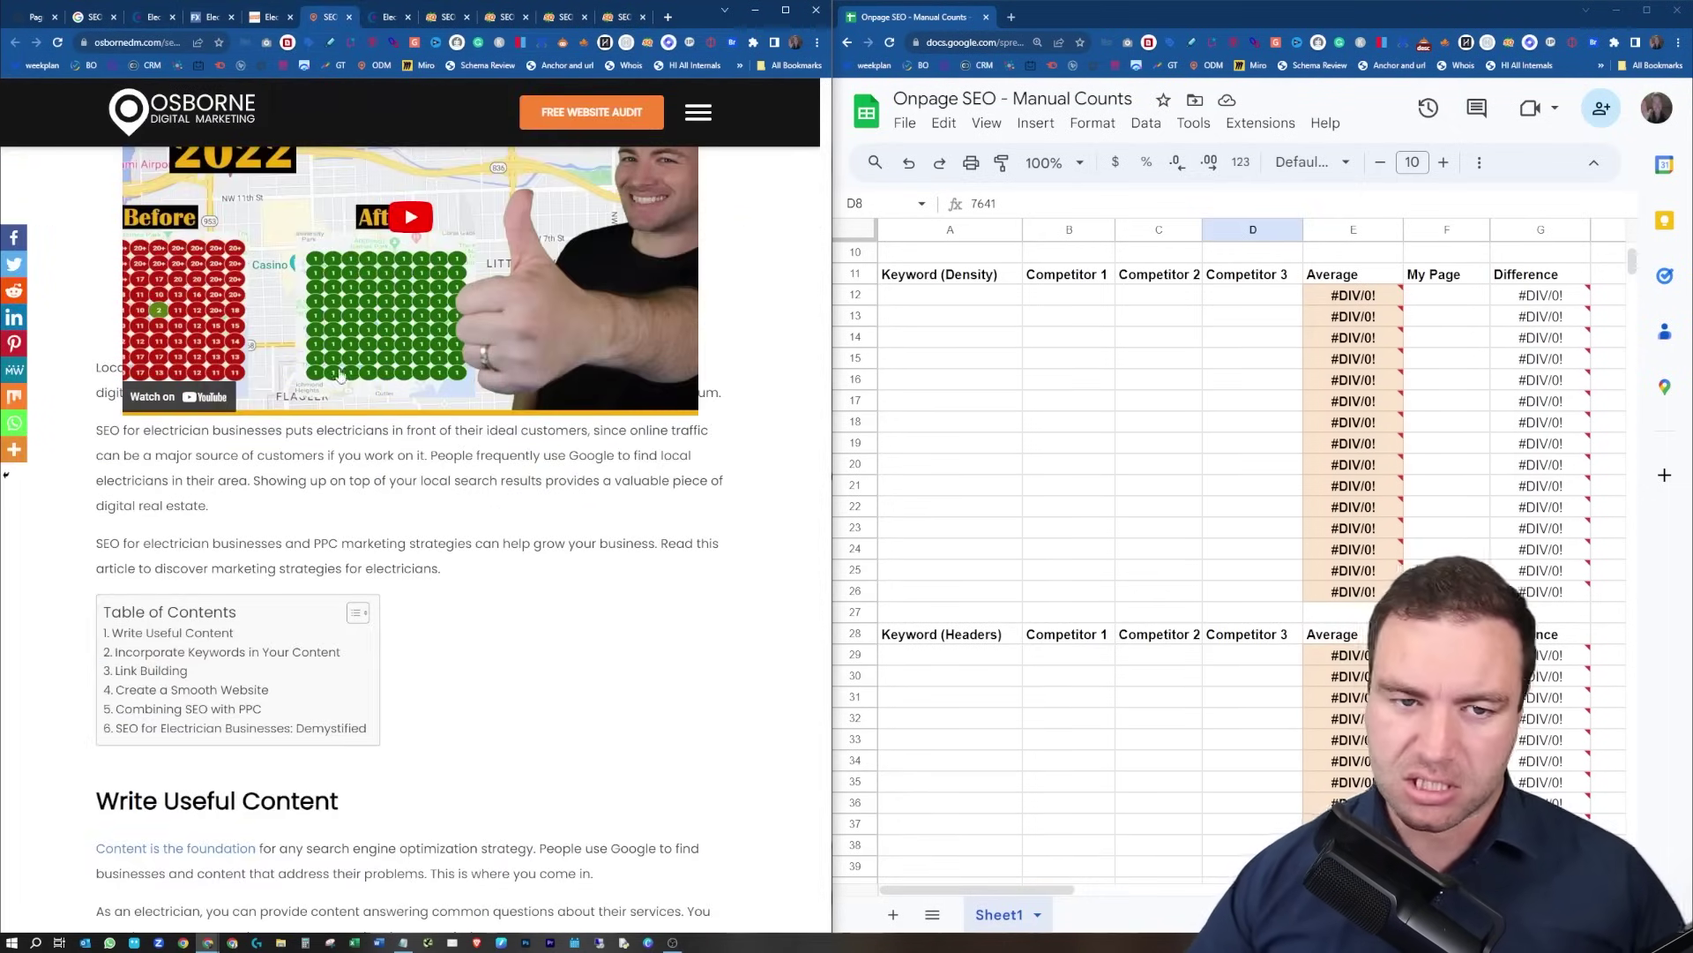
scroll(340, 375, "up", 6)
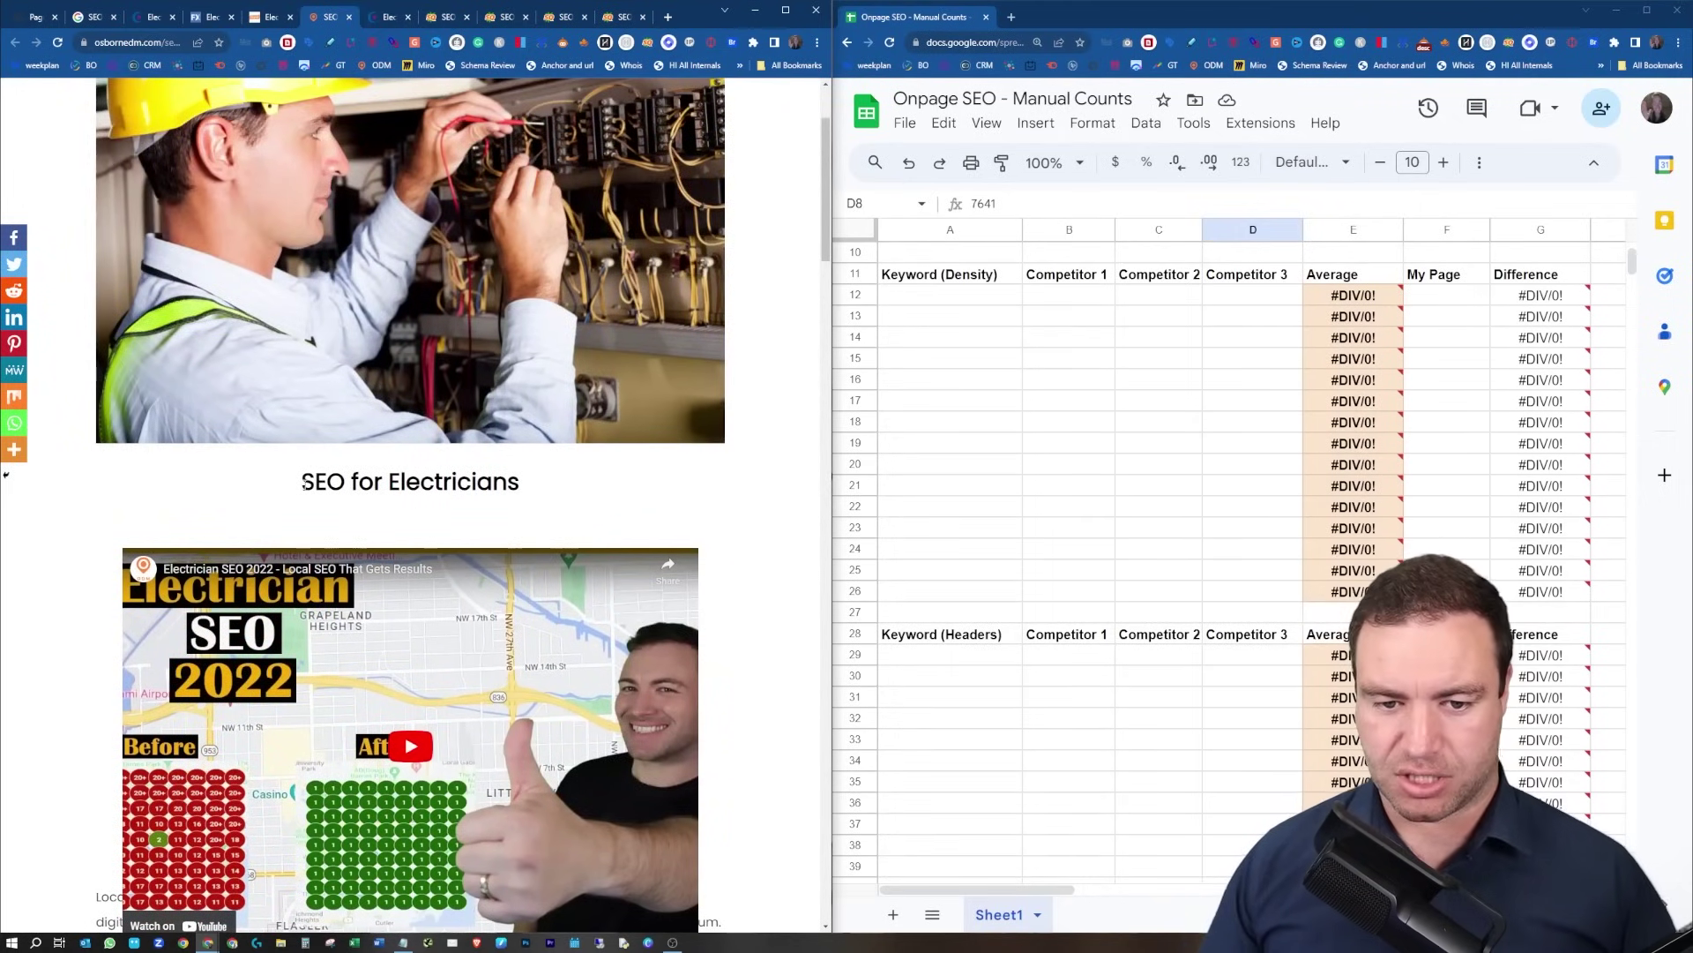
left_click_drag(302, 482, 522, 484)
left_click(523, 486)
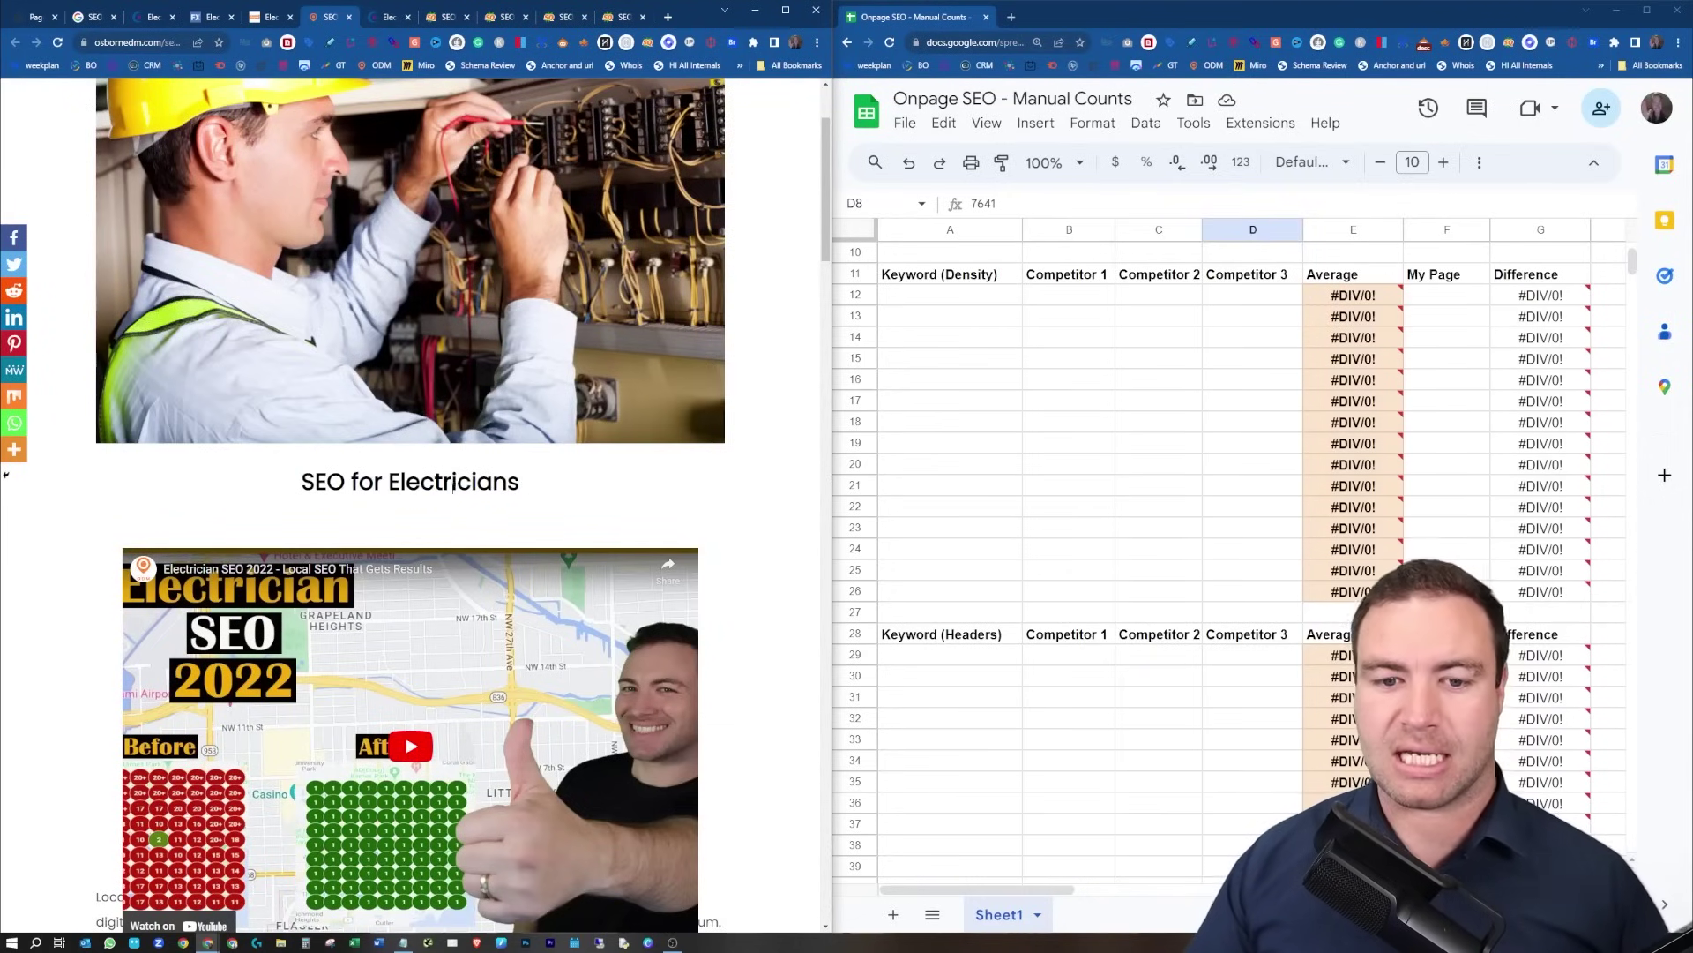
left_click_drag(348, 480, 523, 484)
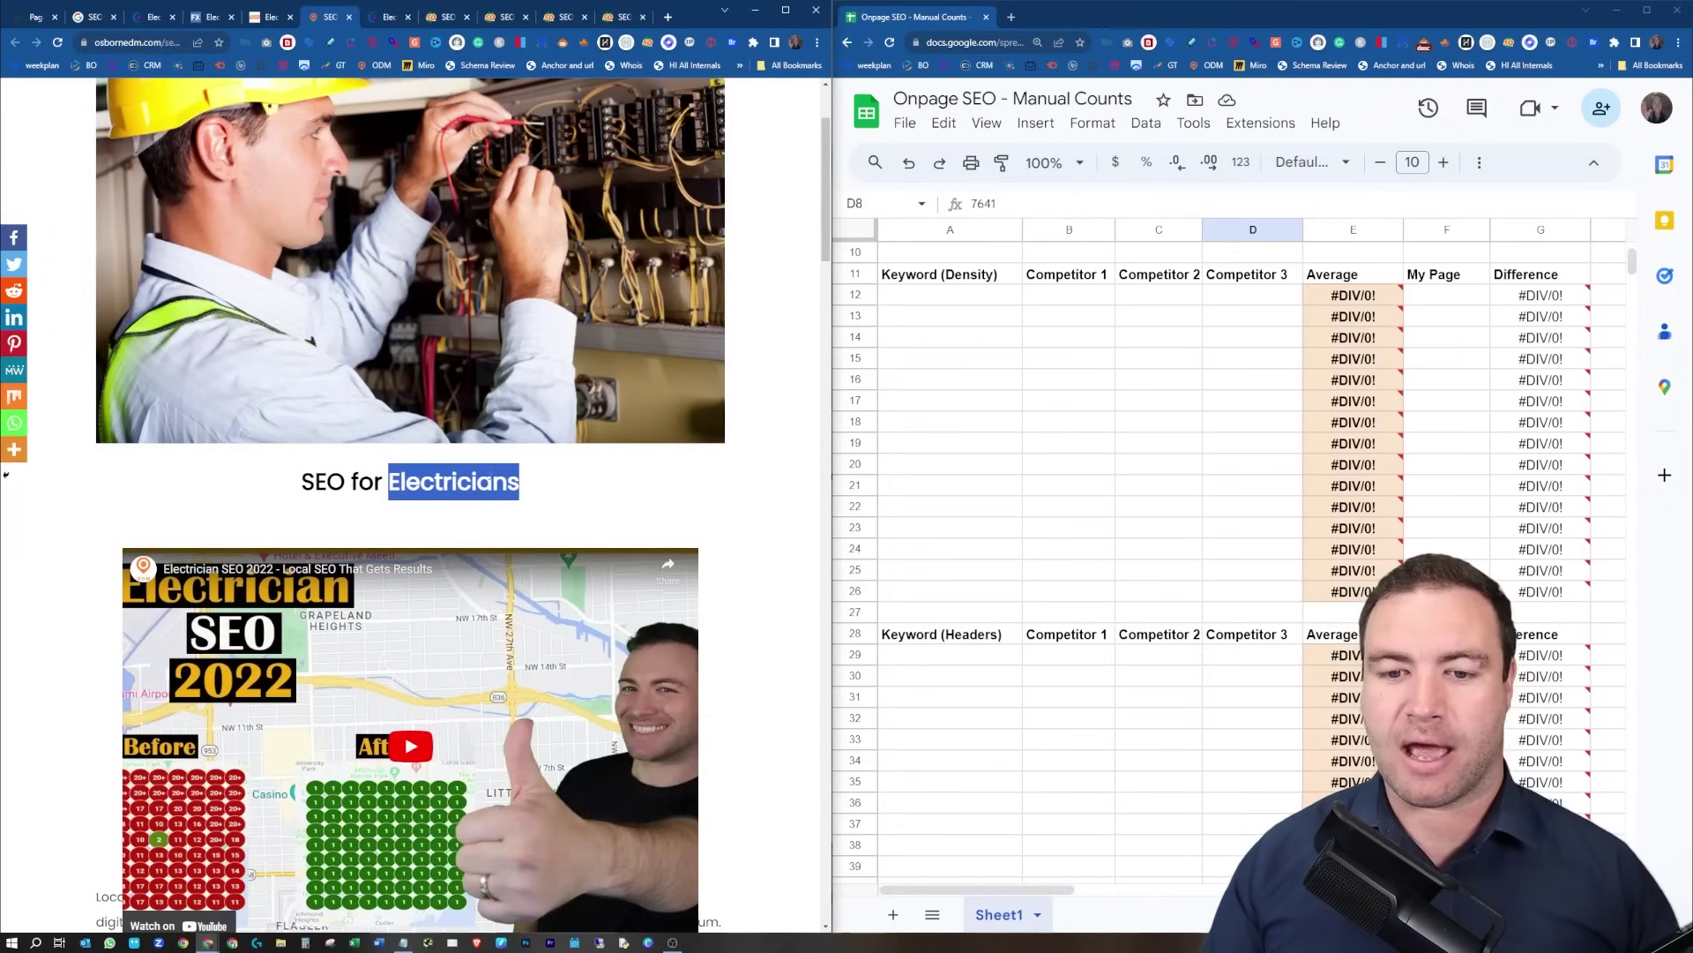
left_click(529, 500)
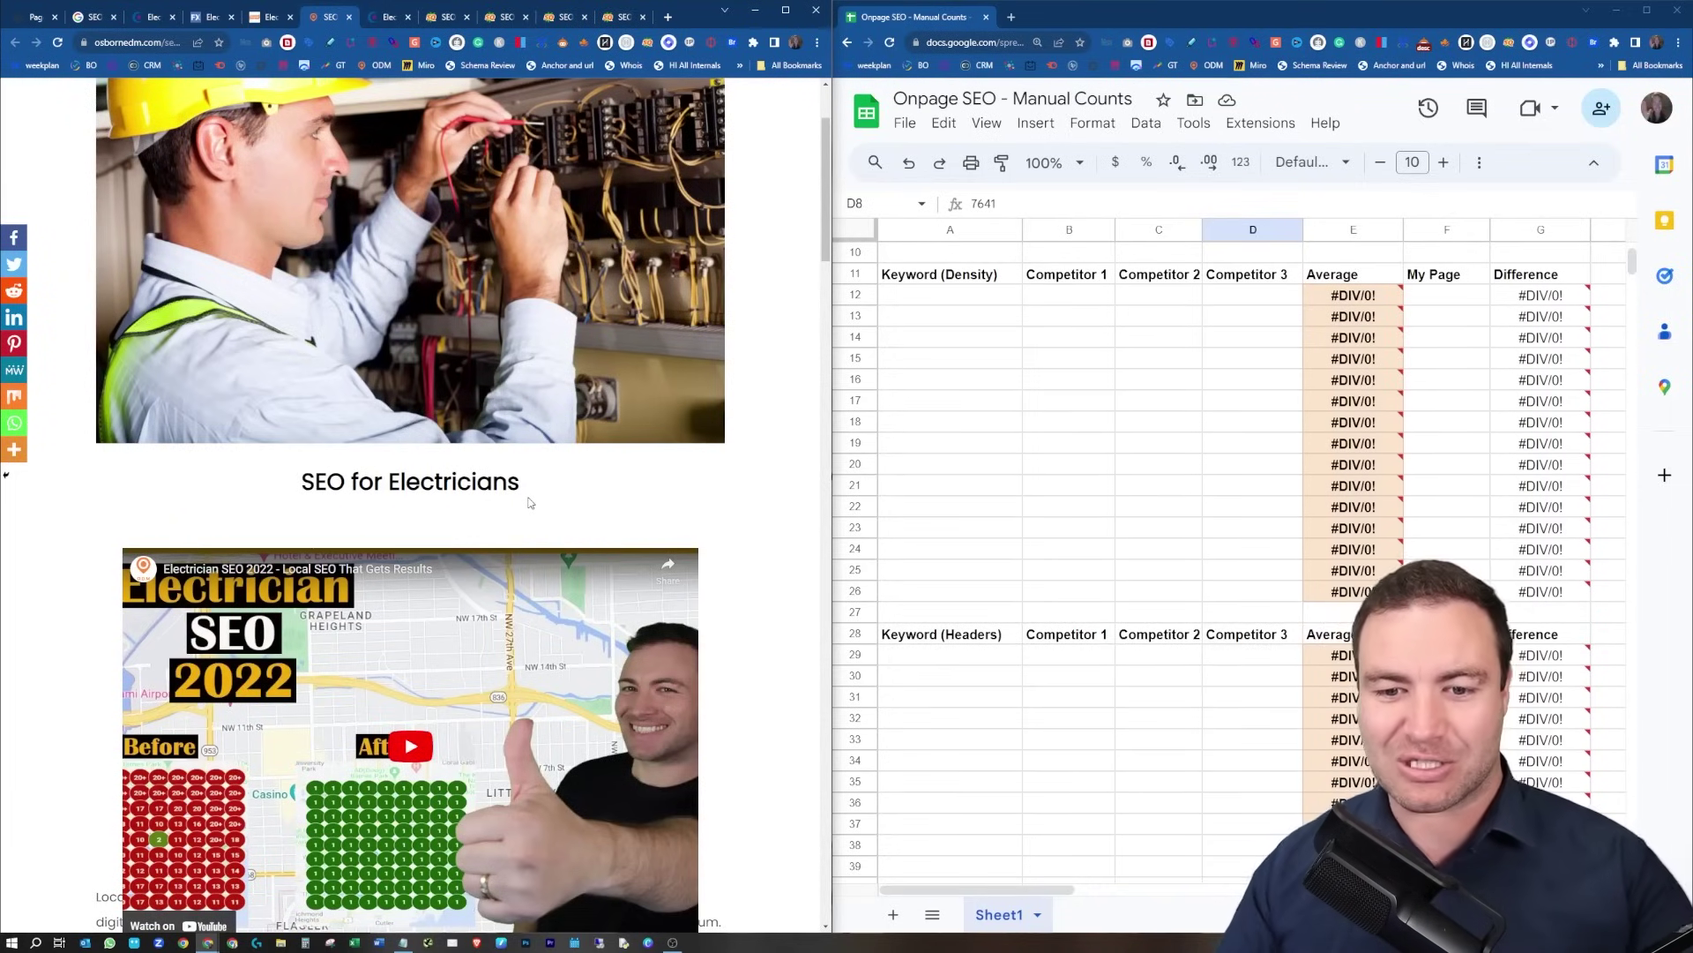
left_click(615, 23)
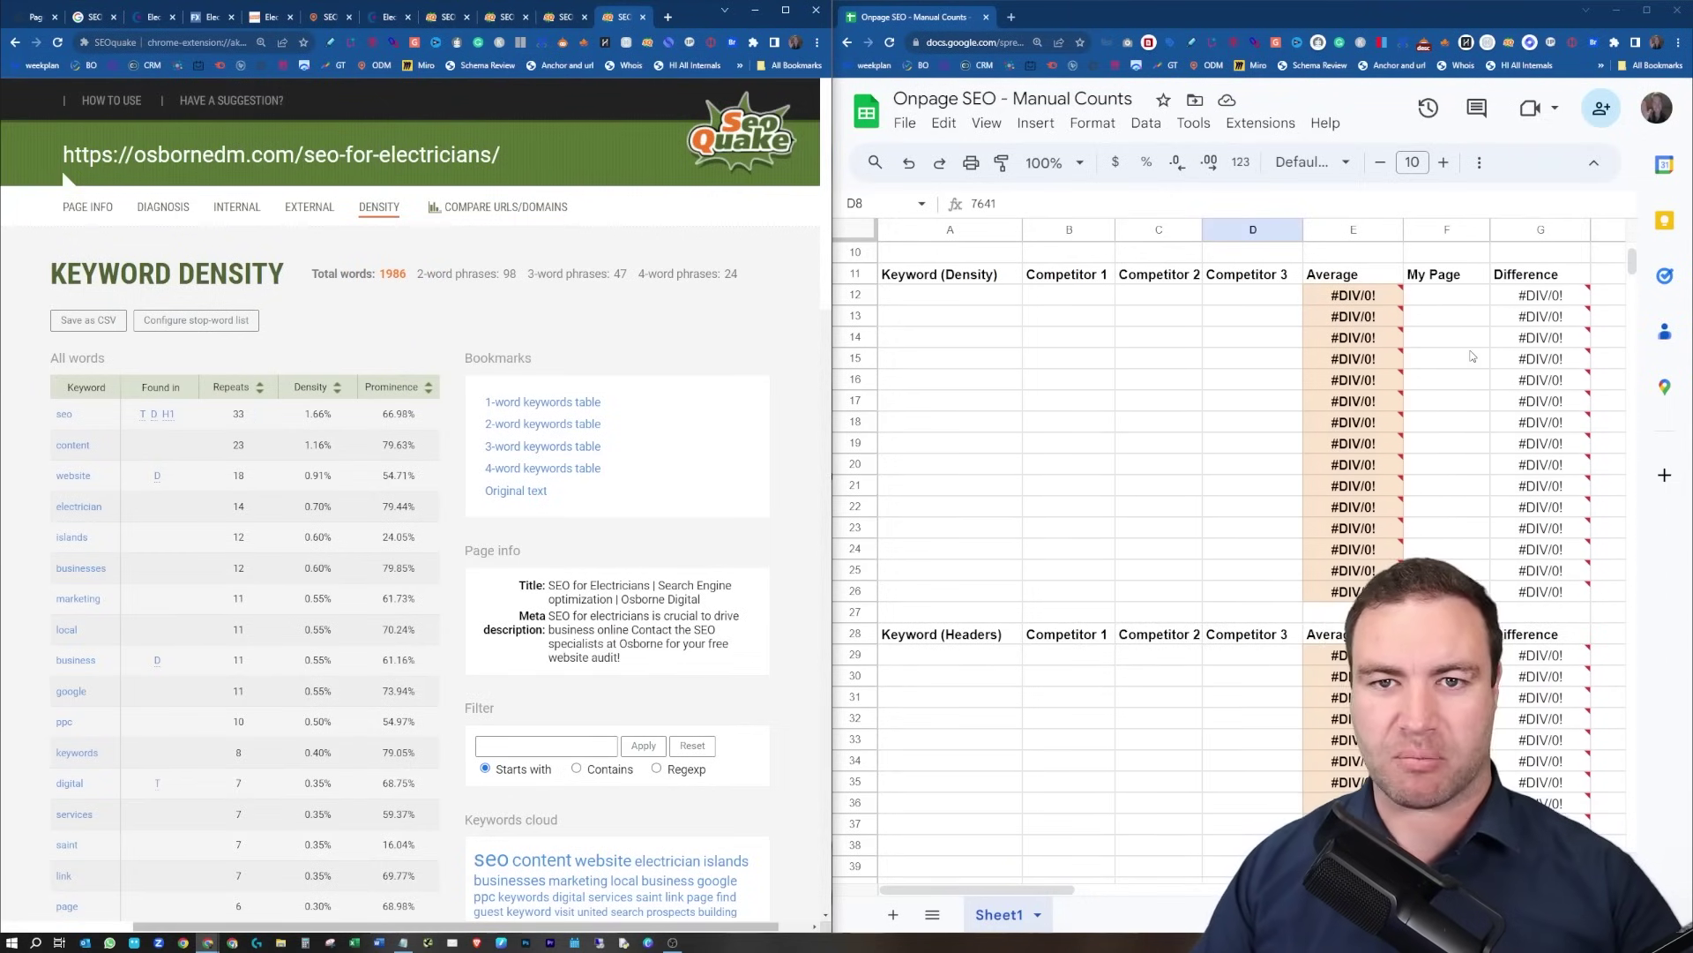
Switch to the Blue Corona SEOquake report and open its keyword density page.
left_click(447, 18)
scroll(353, 264, "up", 3)
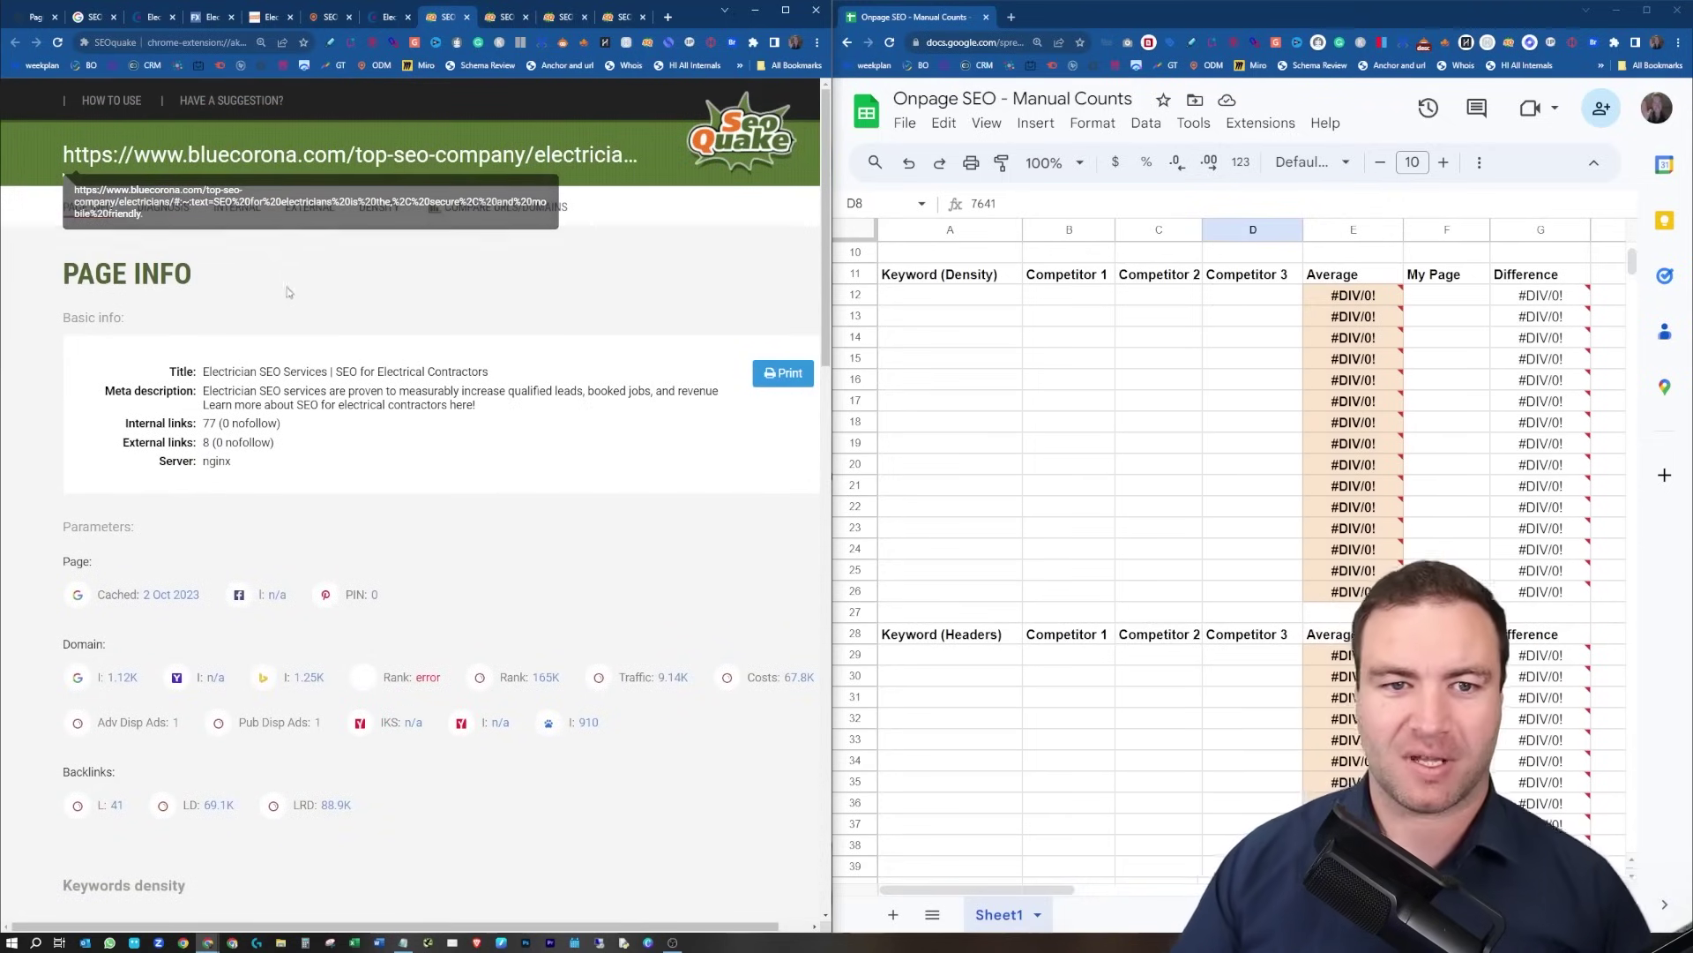
scroll(326, 342, "down", 3)
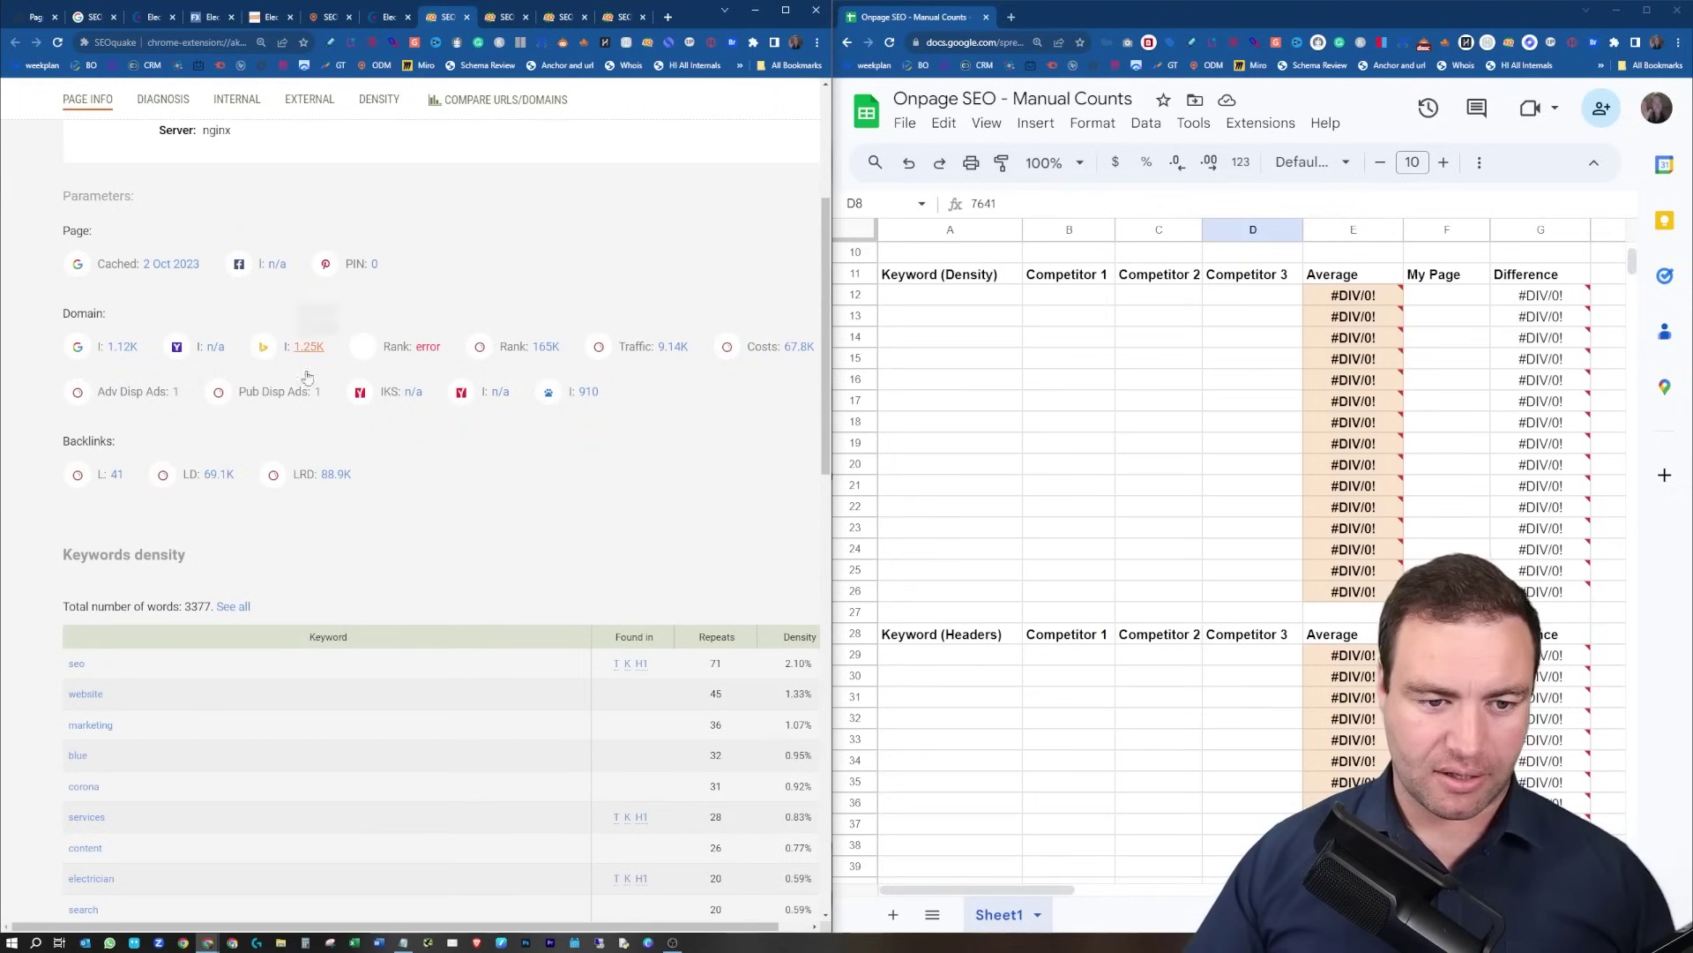
scroll(393, 459, "up", 3)
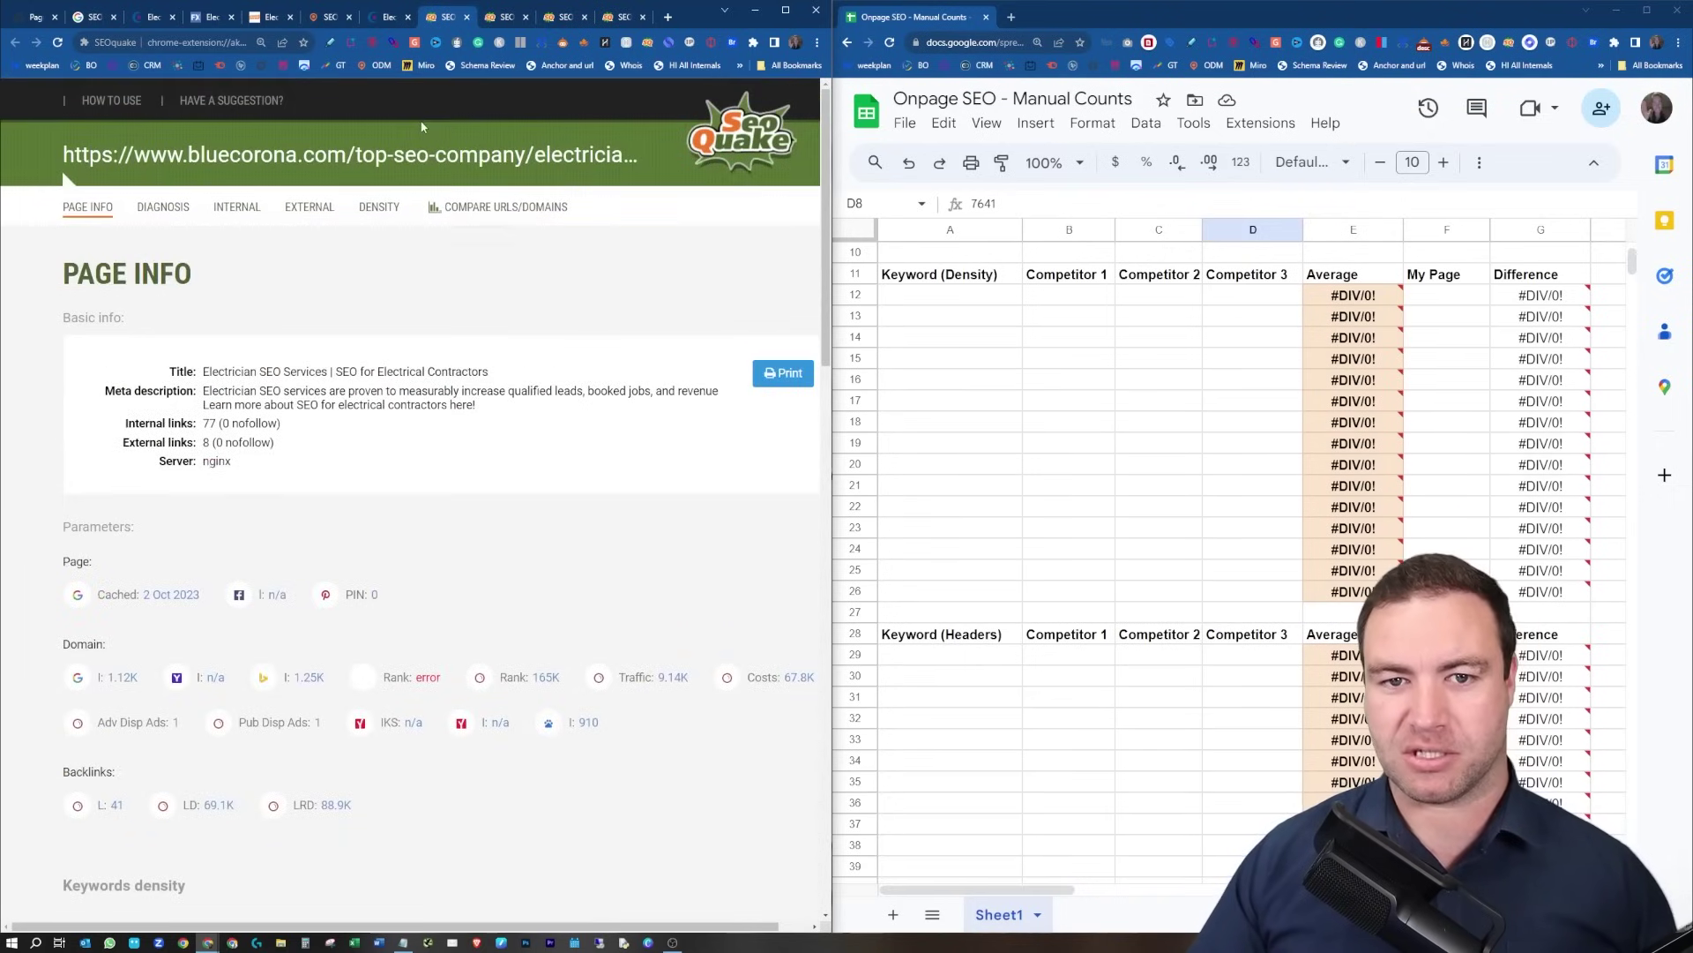
left_click(380, 206)
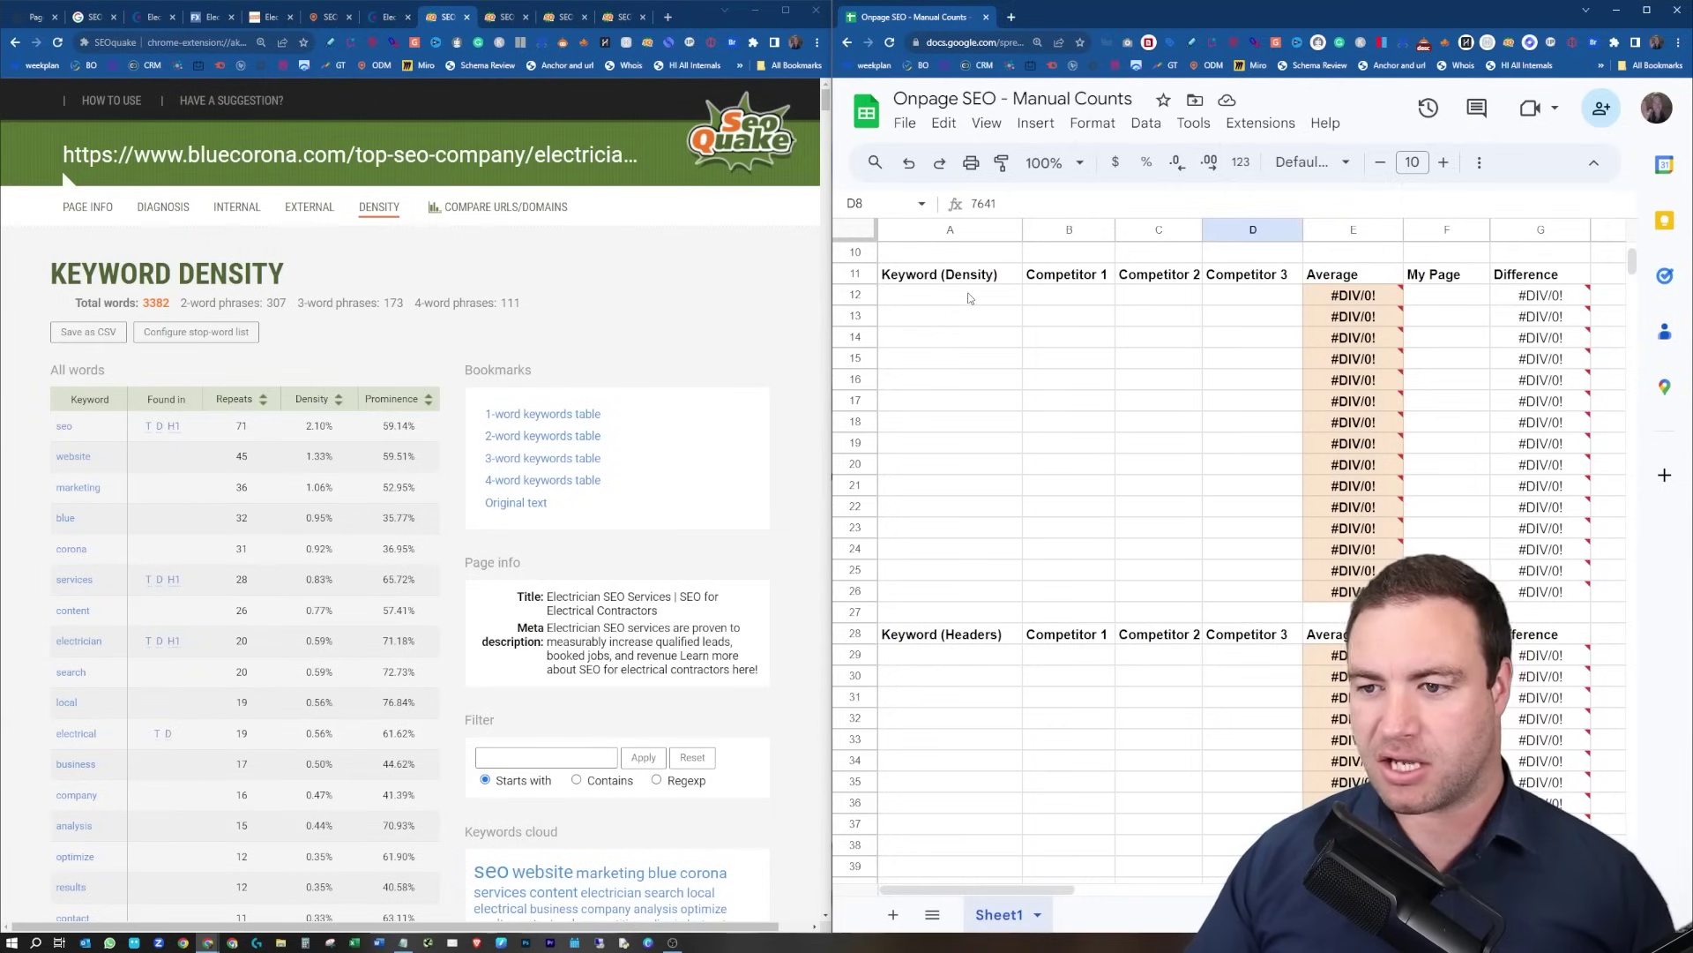
Enter seo, website and marketing from the Blue Corona density report as keywords in cells A12 to A14.
left_click_drag(969, 295, 968, 592)
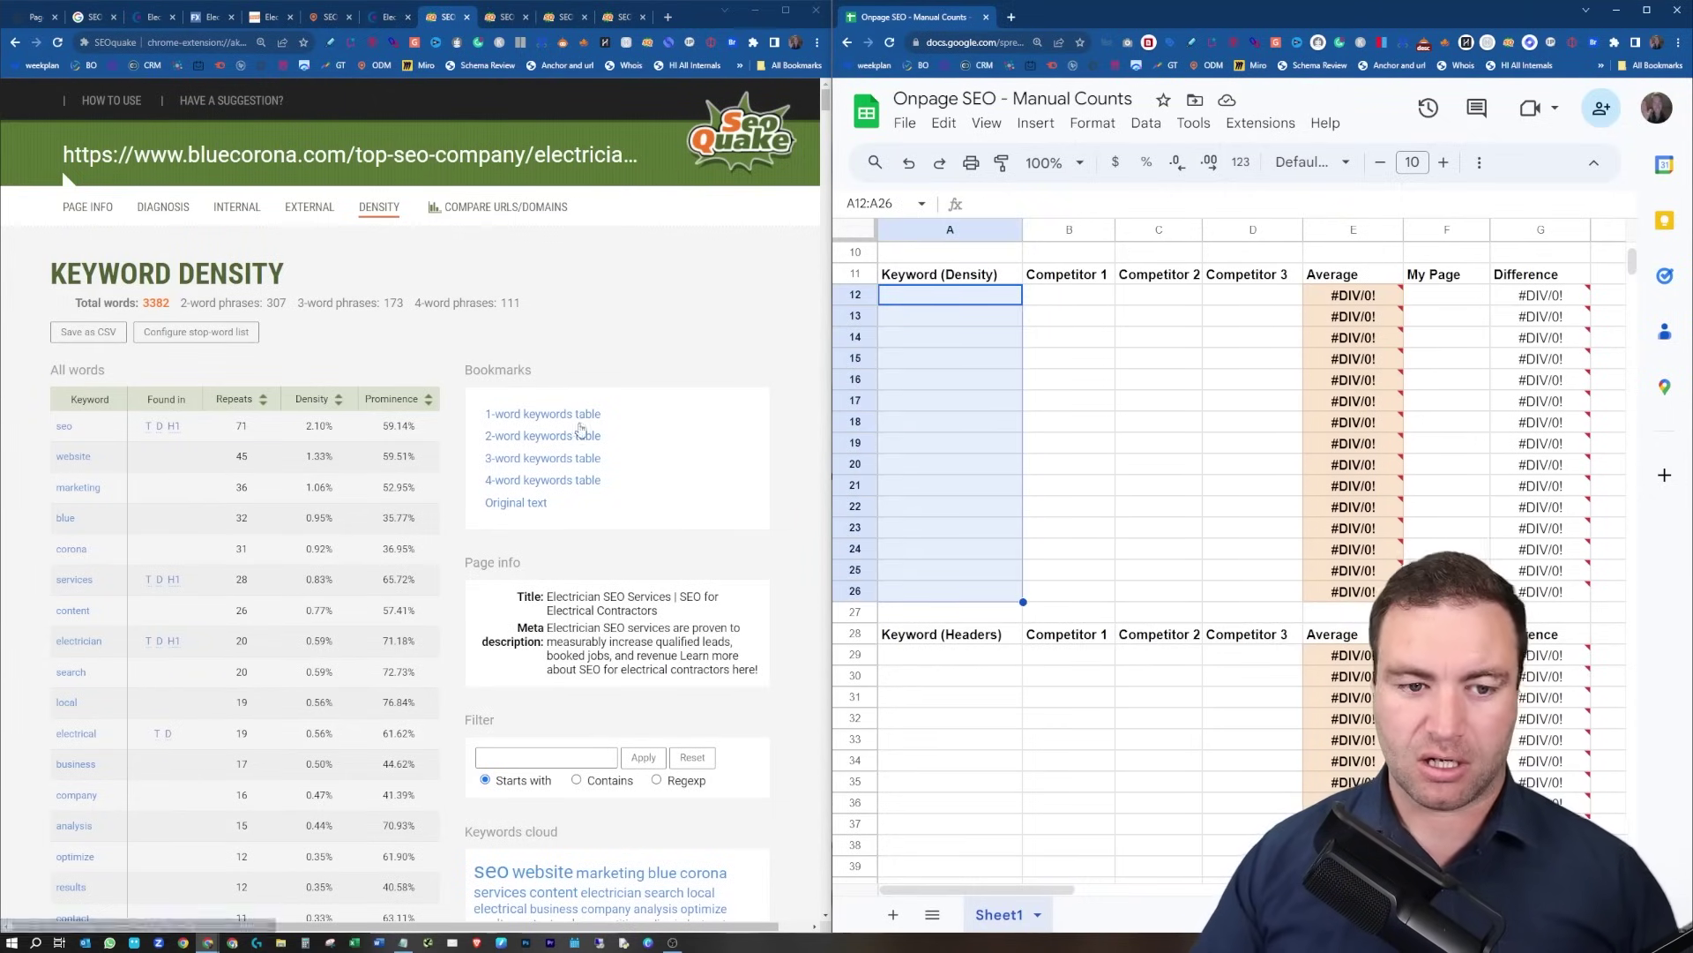
left_click(979, 297)
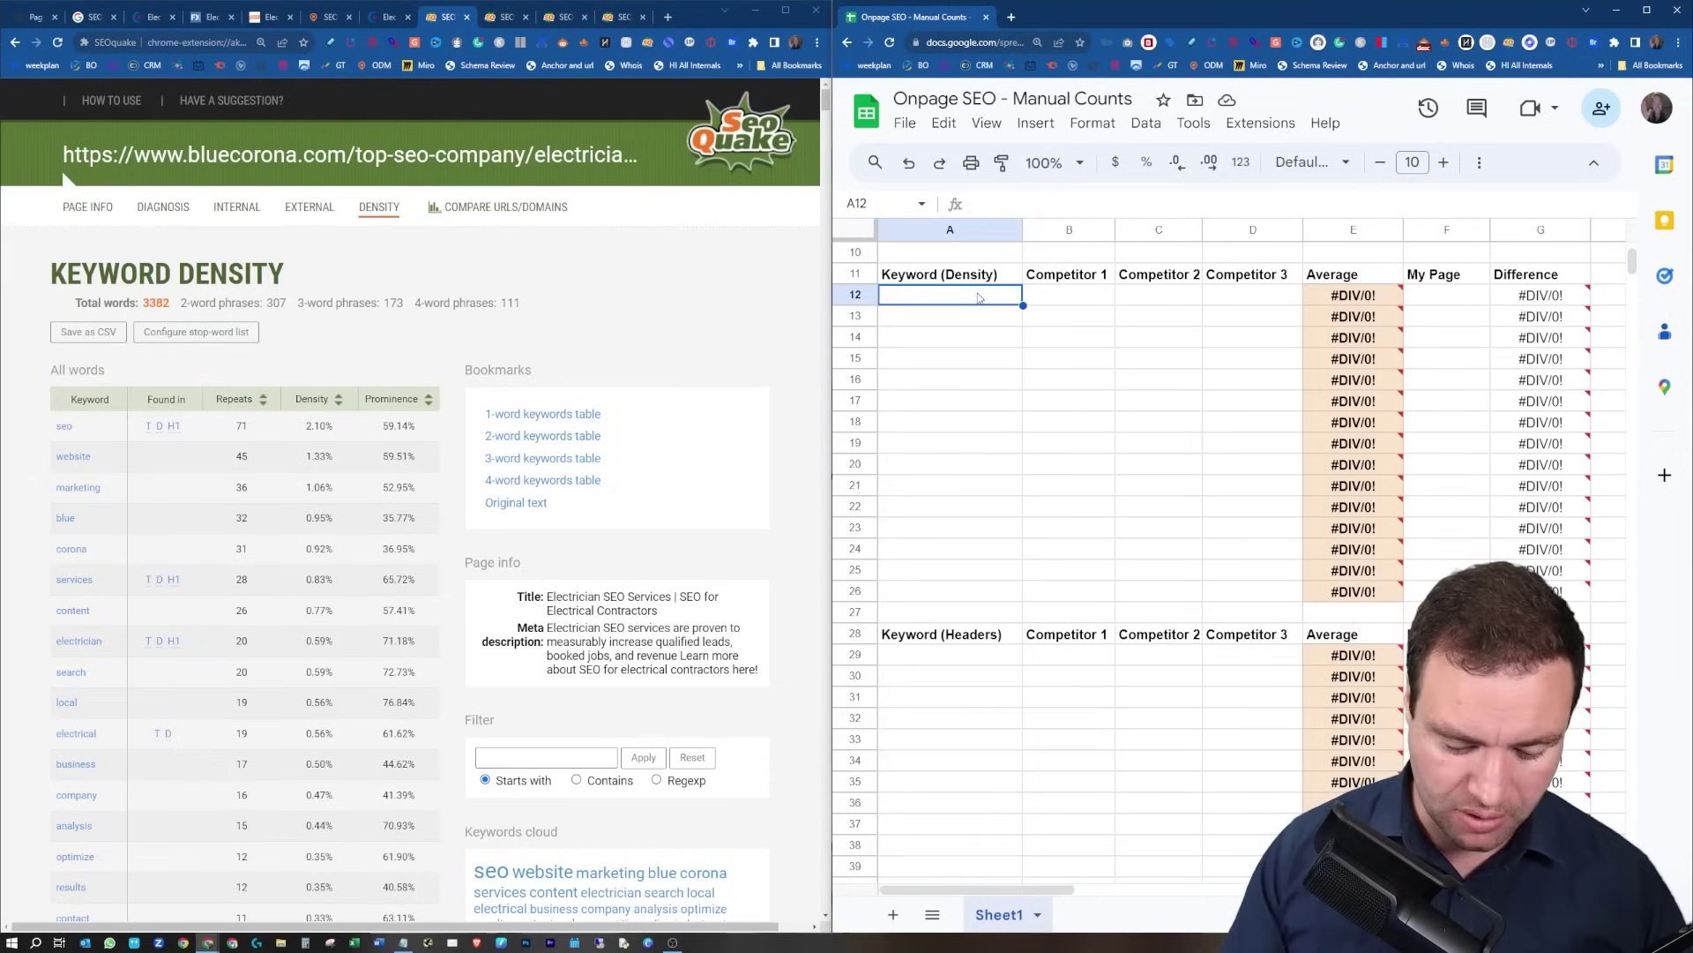
type("seo")
key("Return")
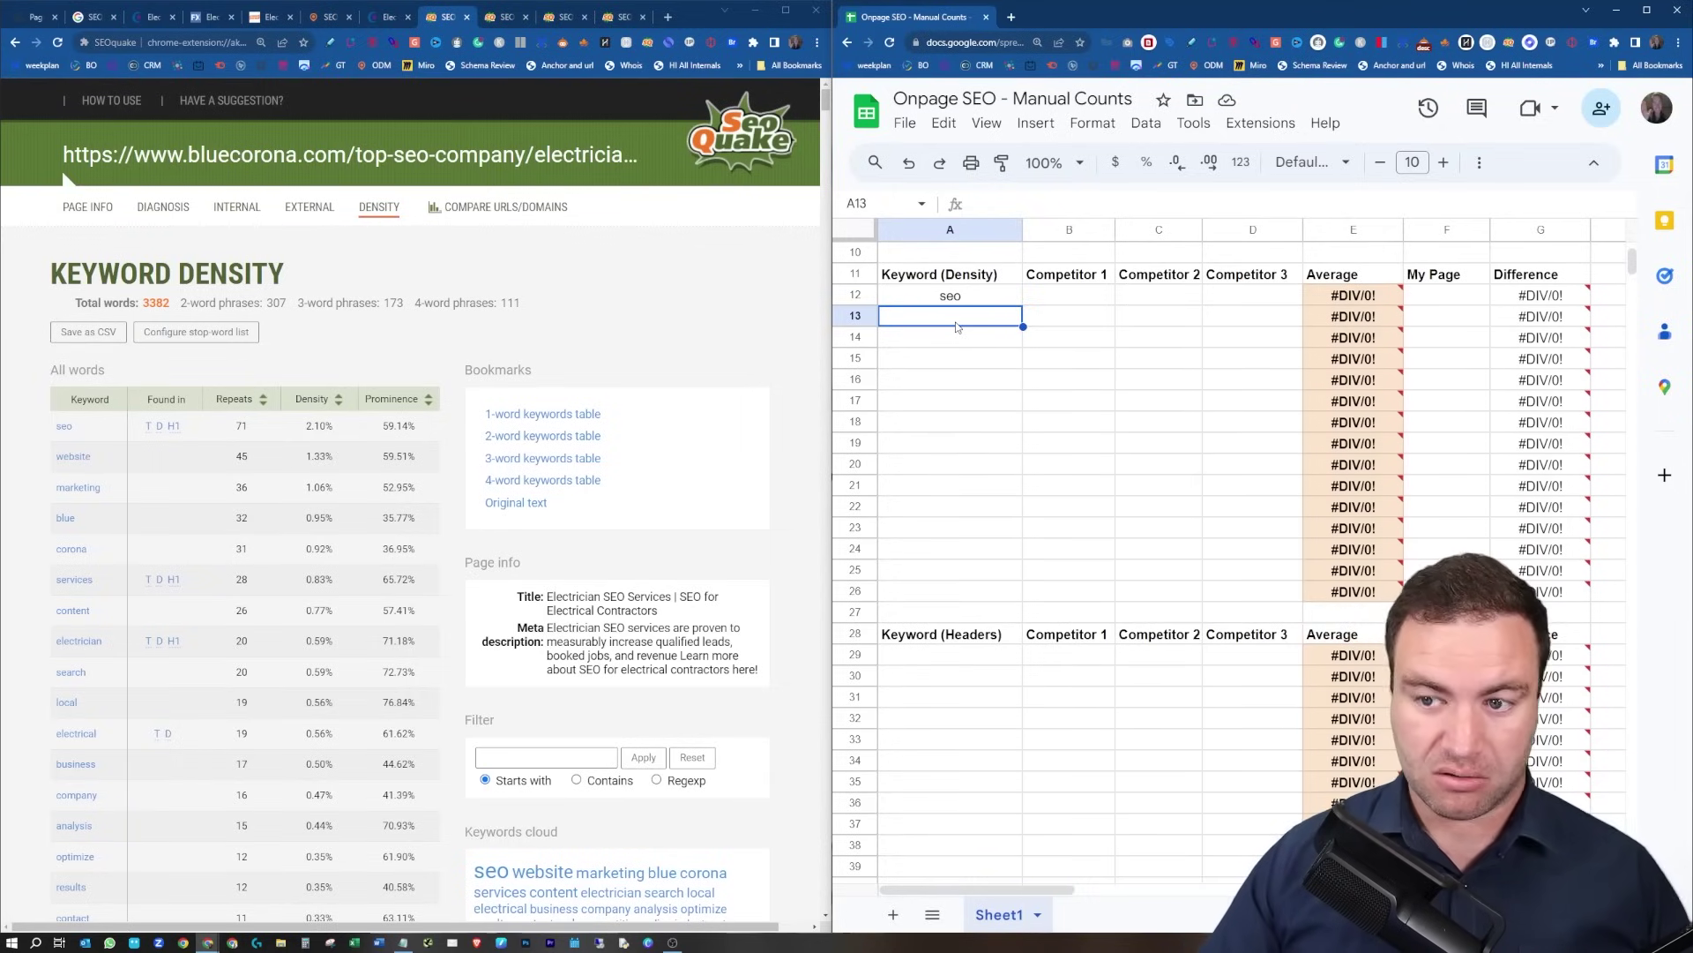
type("website")
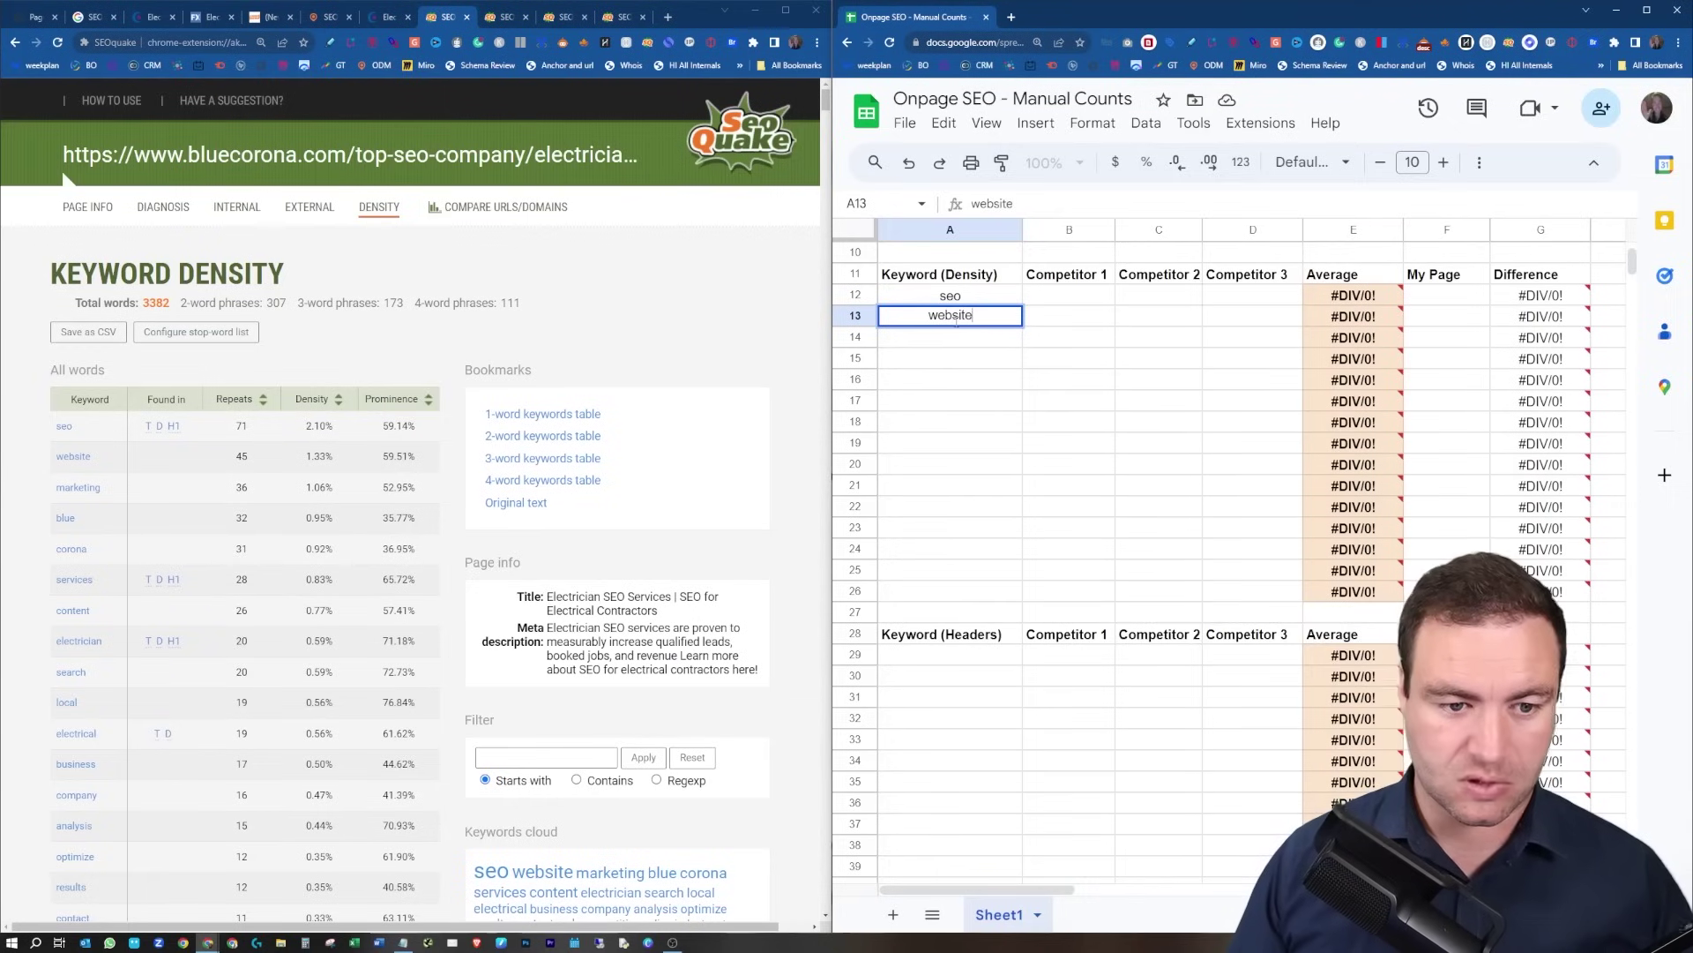
key("Return")
type("mark")
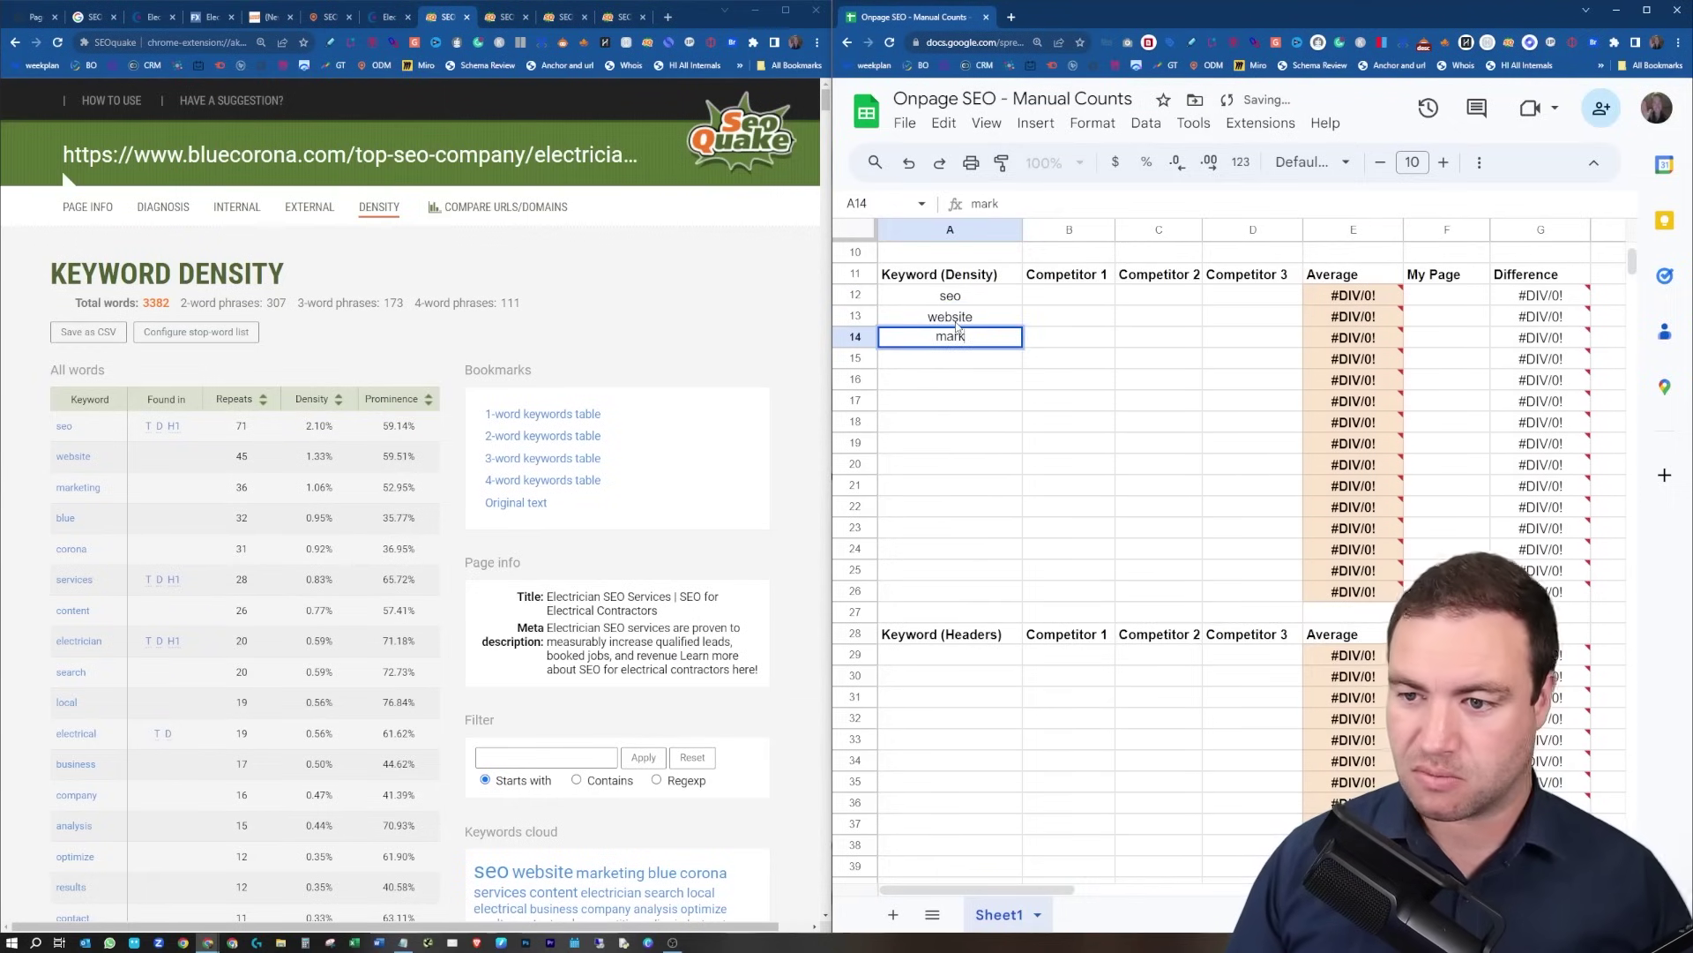
type("eting")
key("Return")
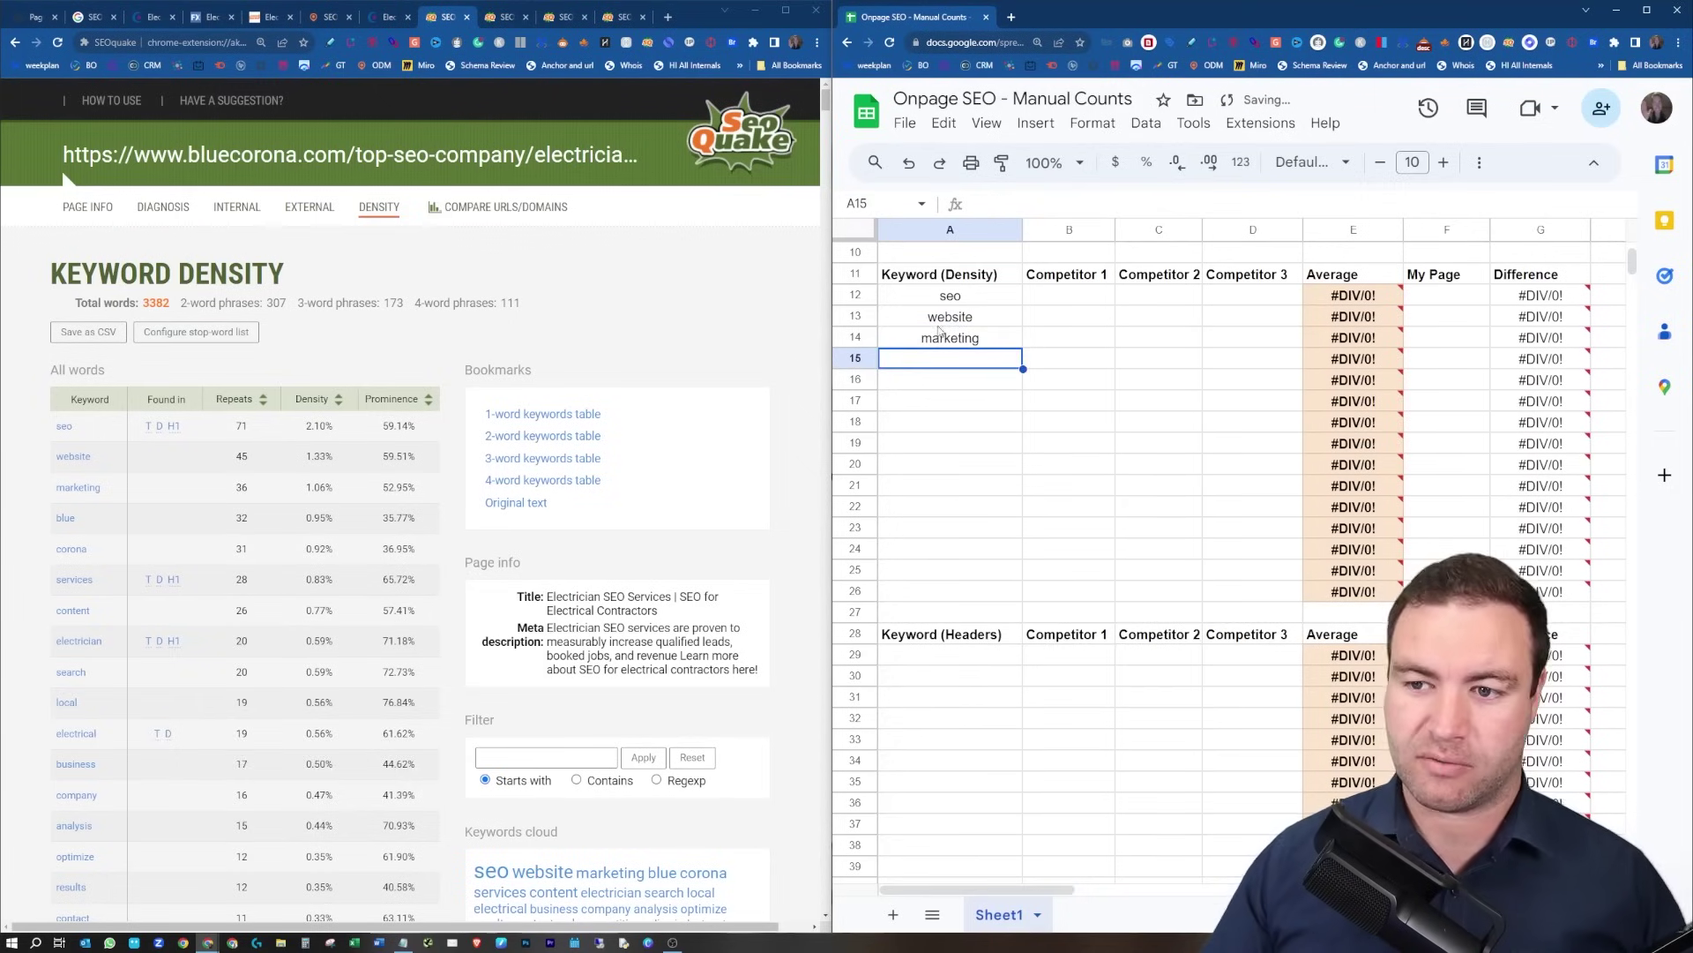
Jump to Blue Corona's two-word keywords table and enter electrician seo as the density keyword in cell A15.
scroll(459, 477, "down", 1)
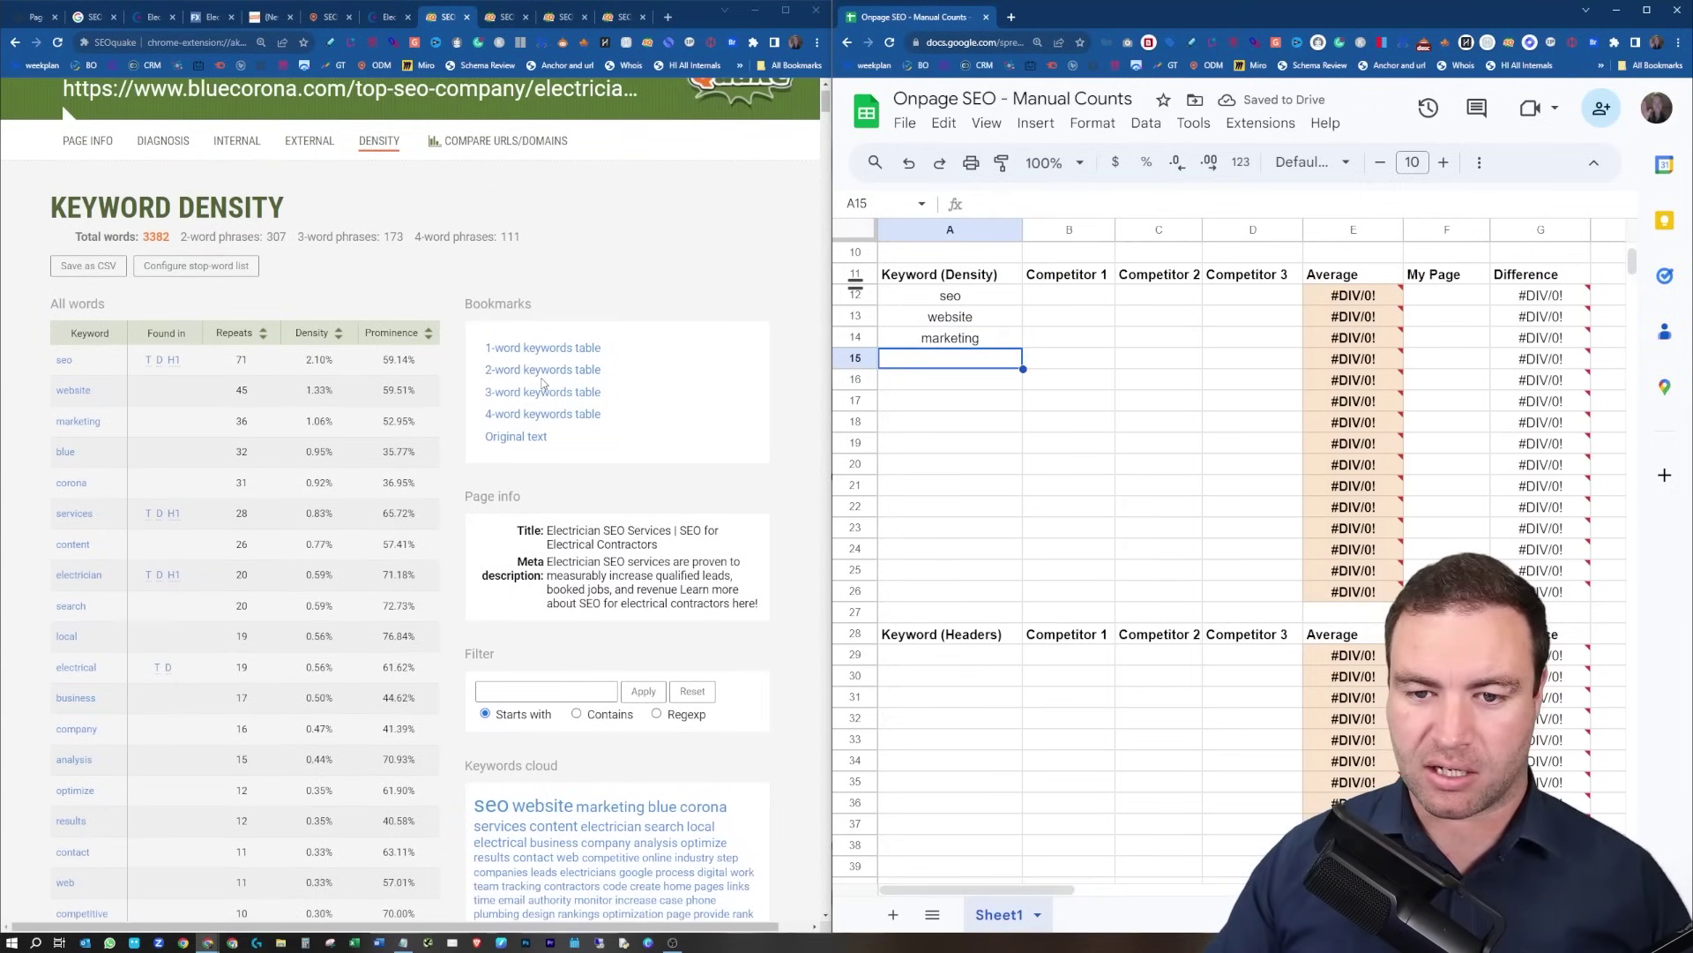
left_click(544, 379)
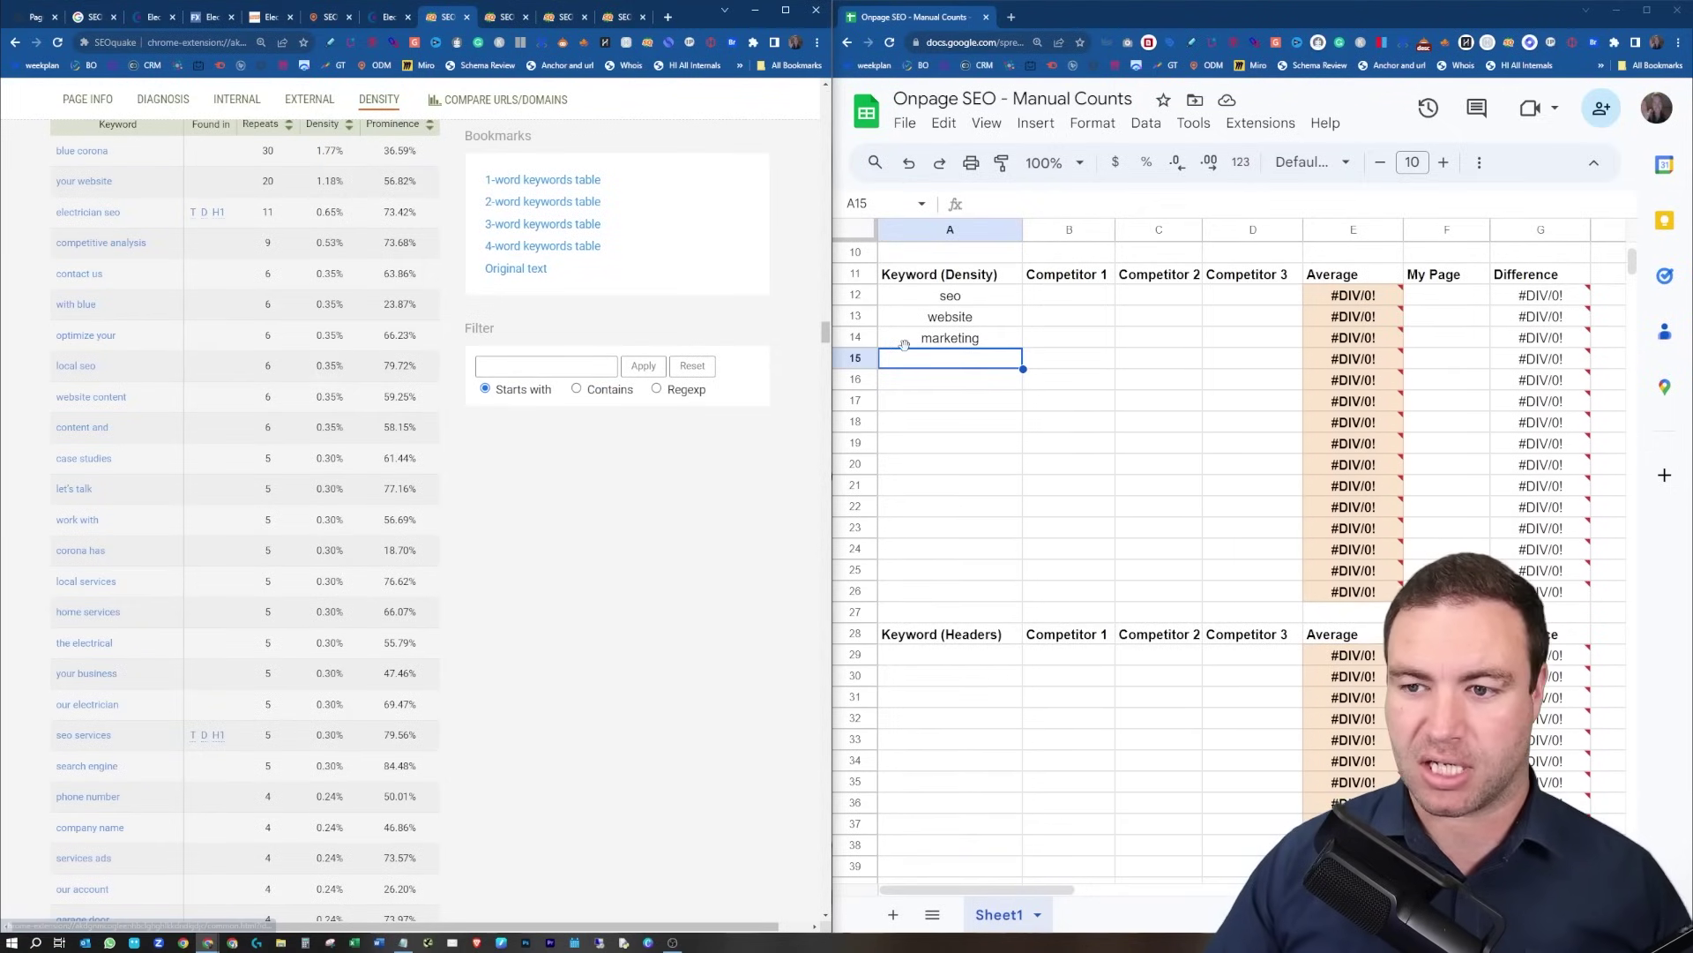
type("ele")
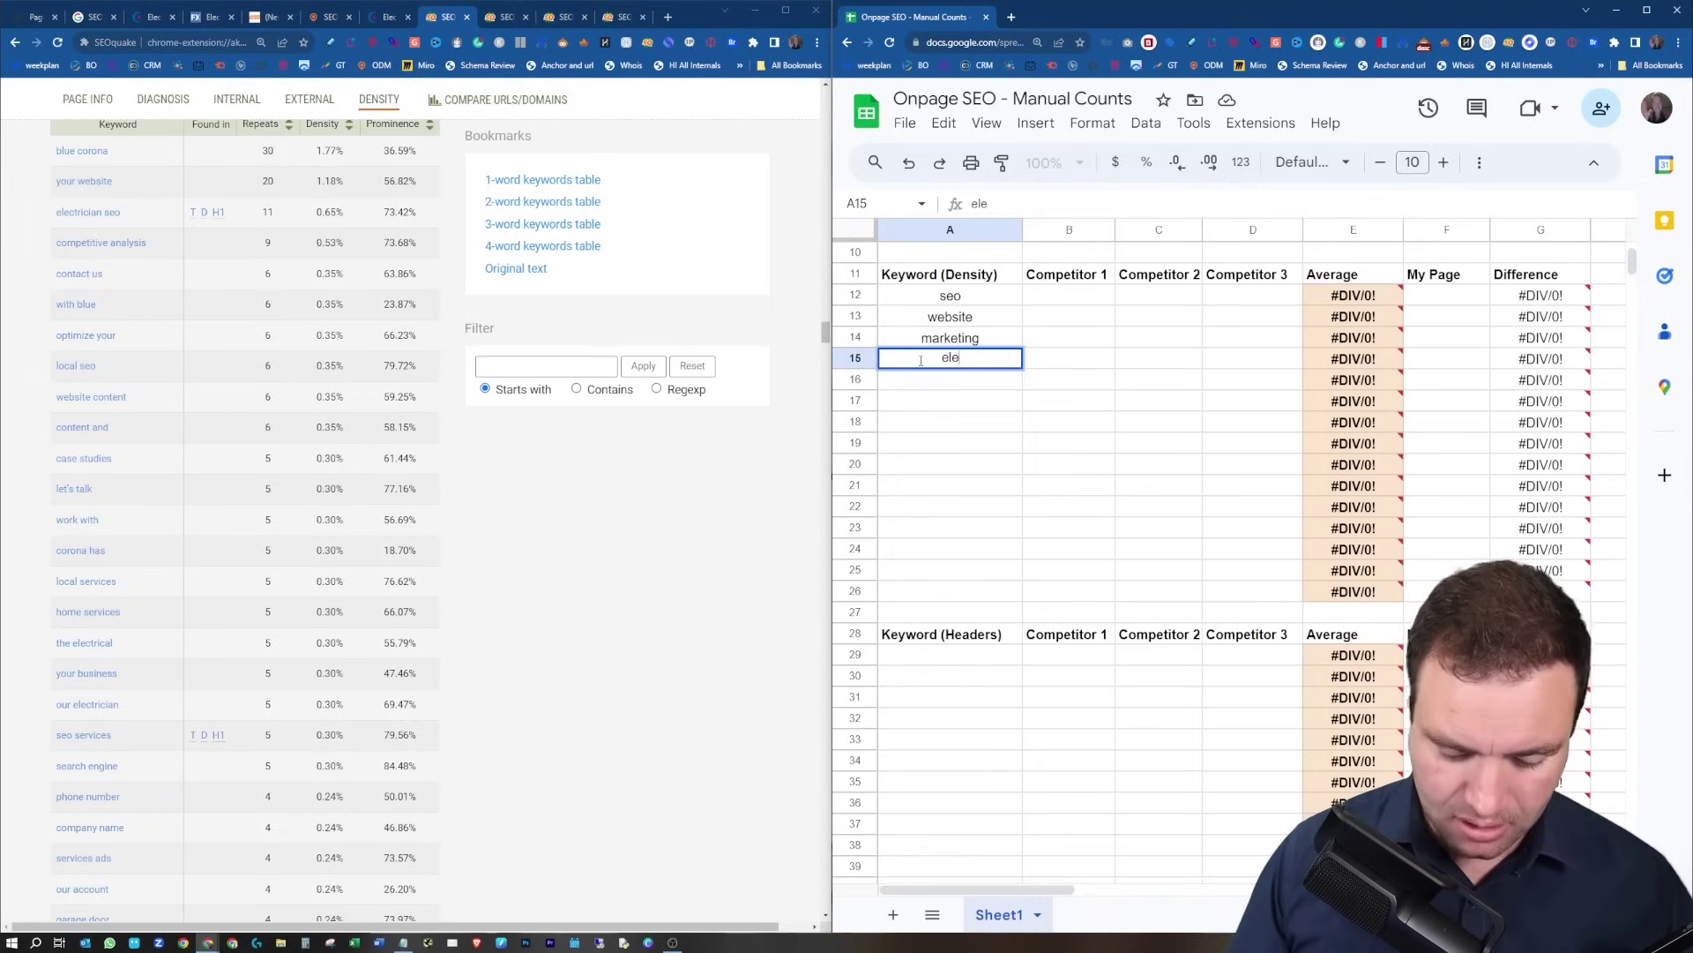
type("ctric")
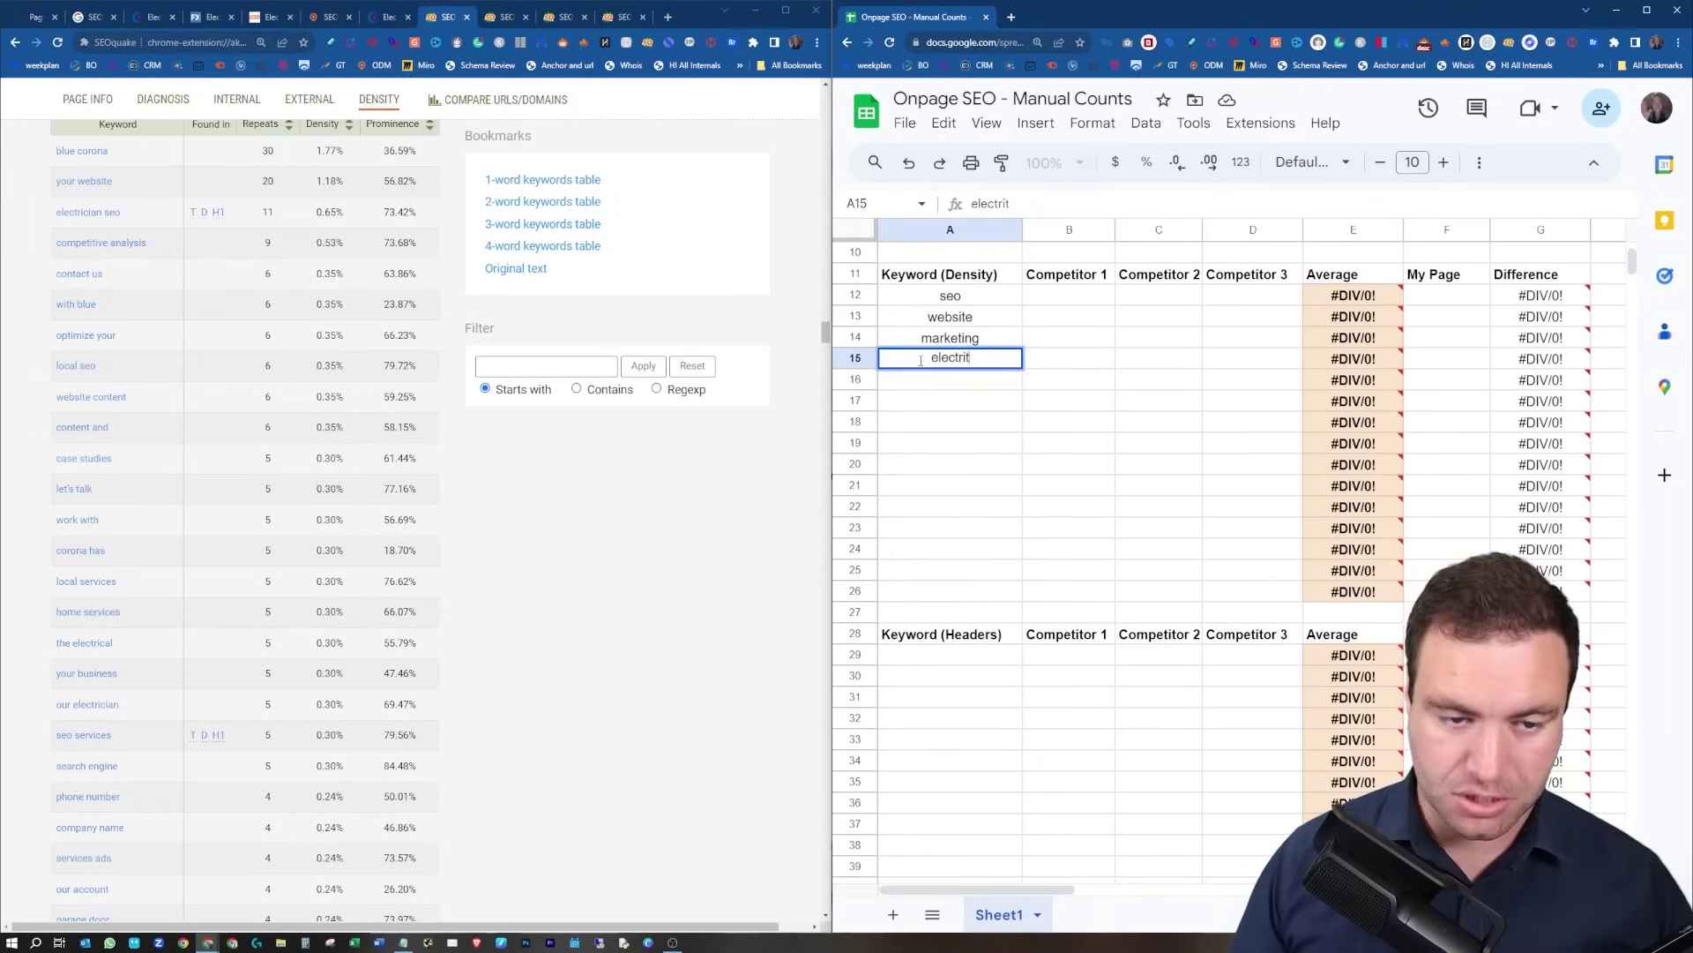
type("ian seo")
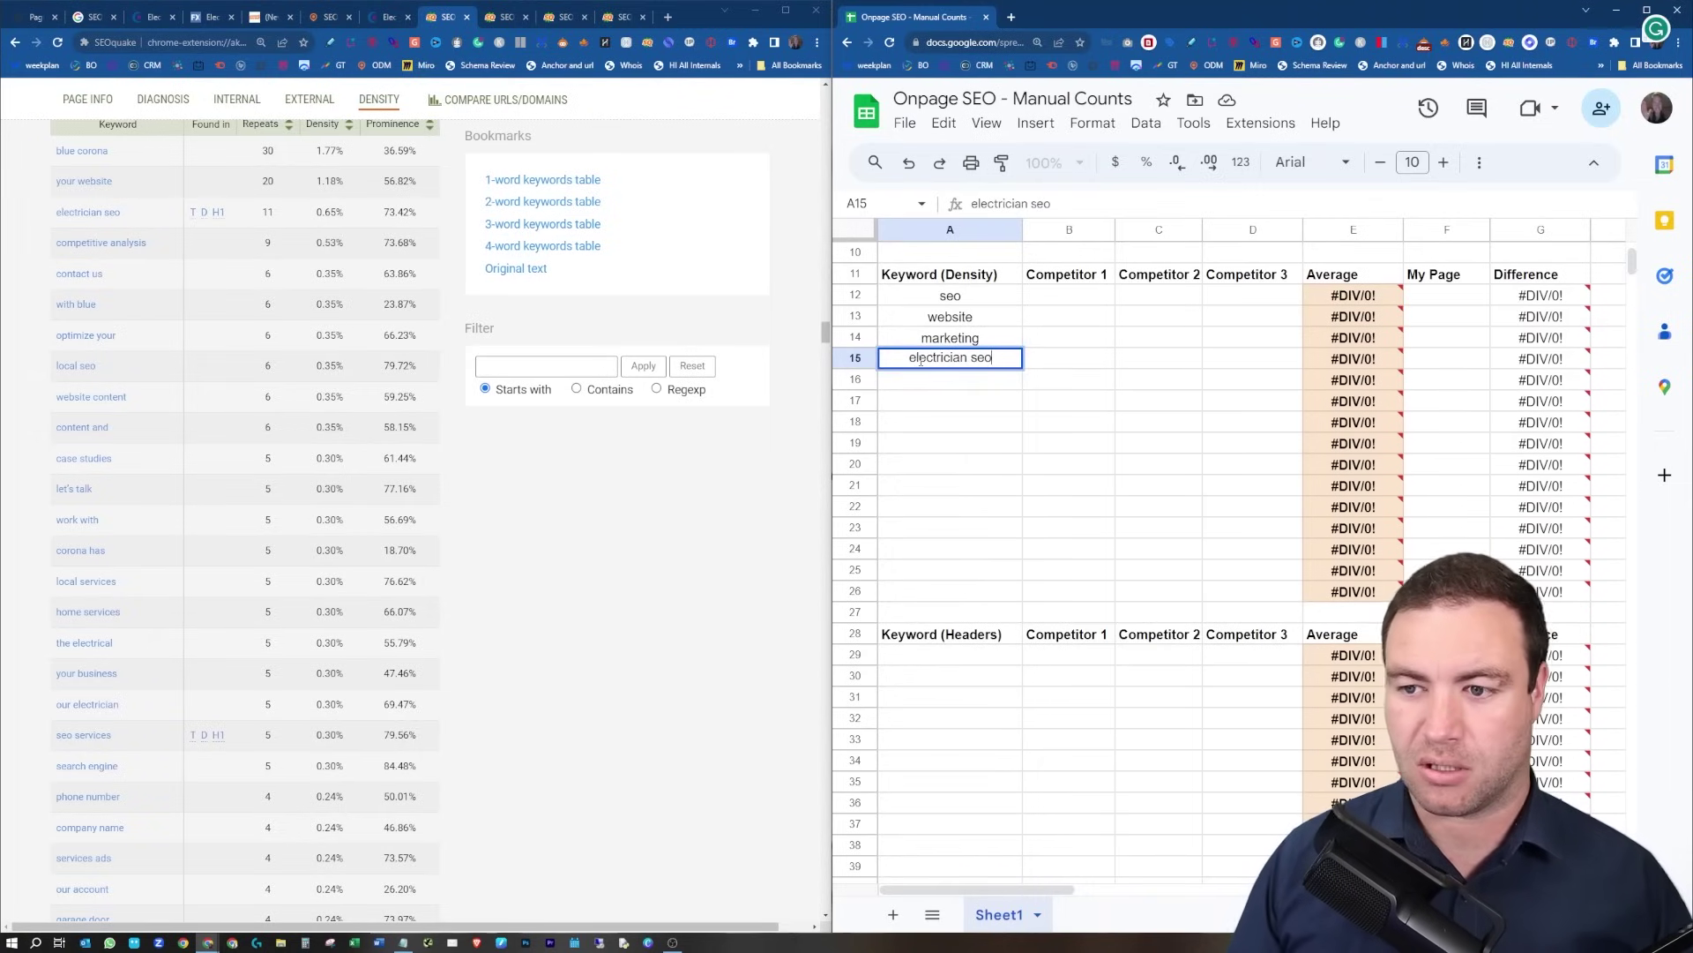
key("Return")
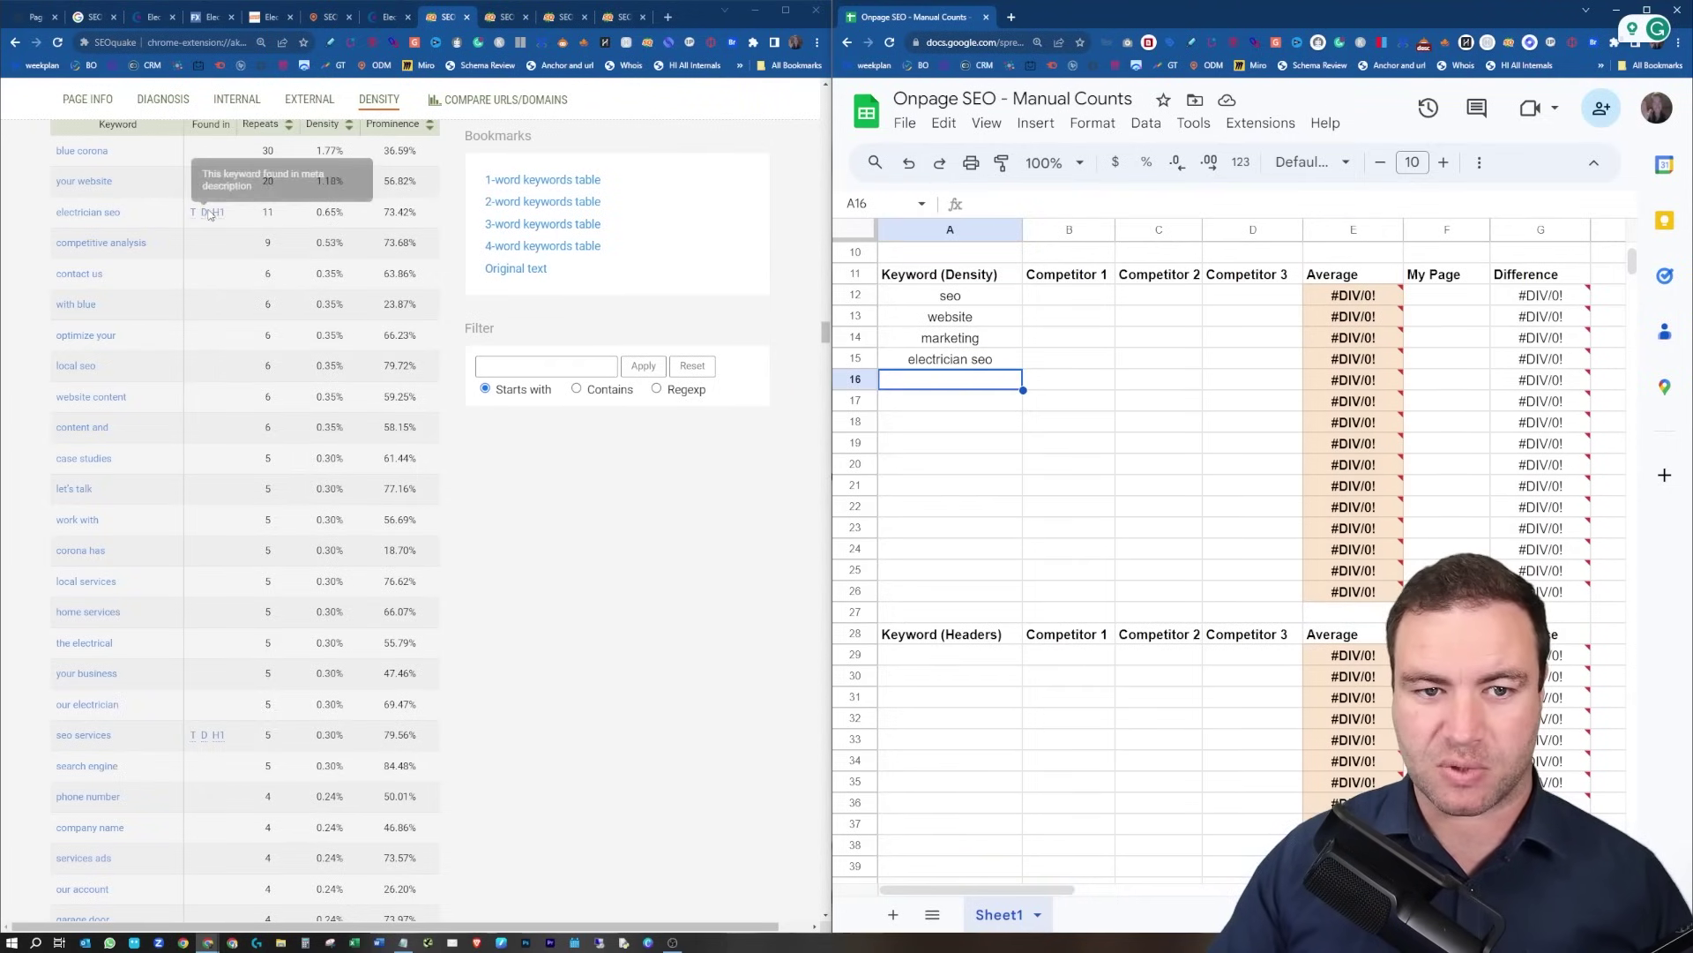
mouse_move(205, 219)
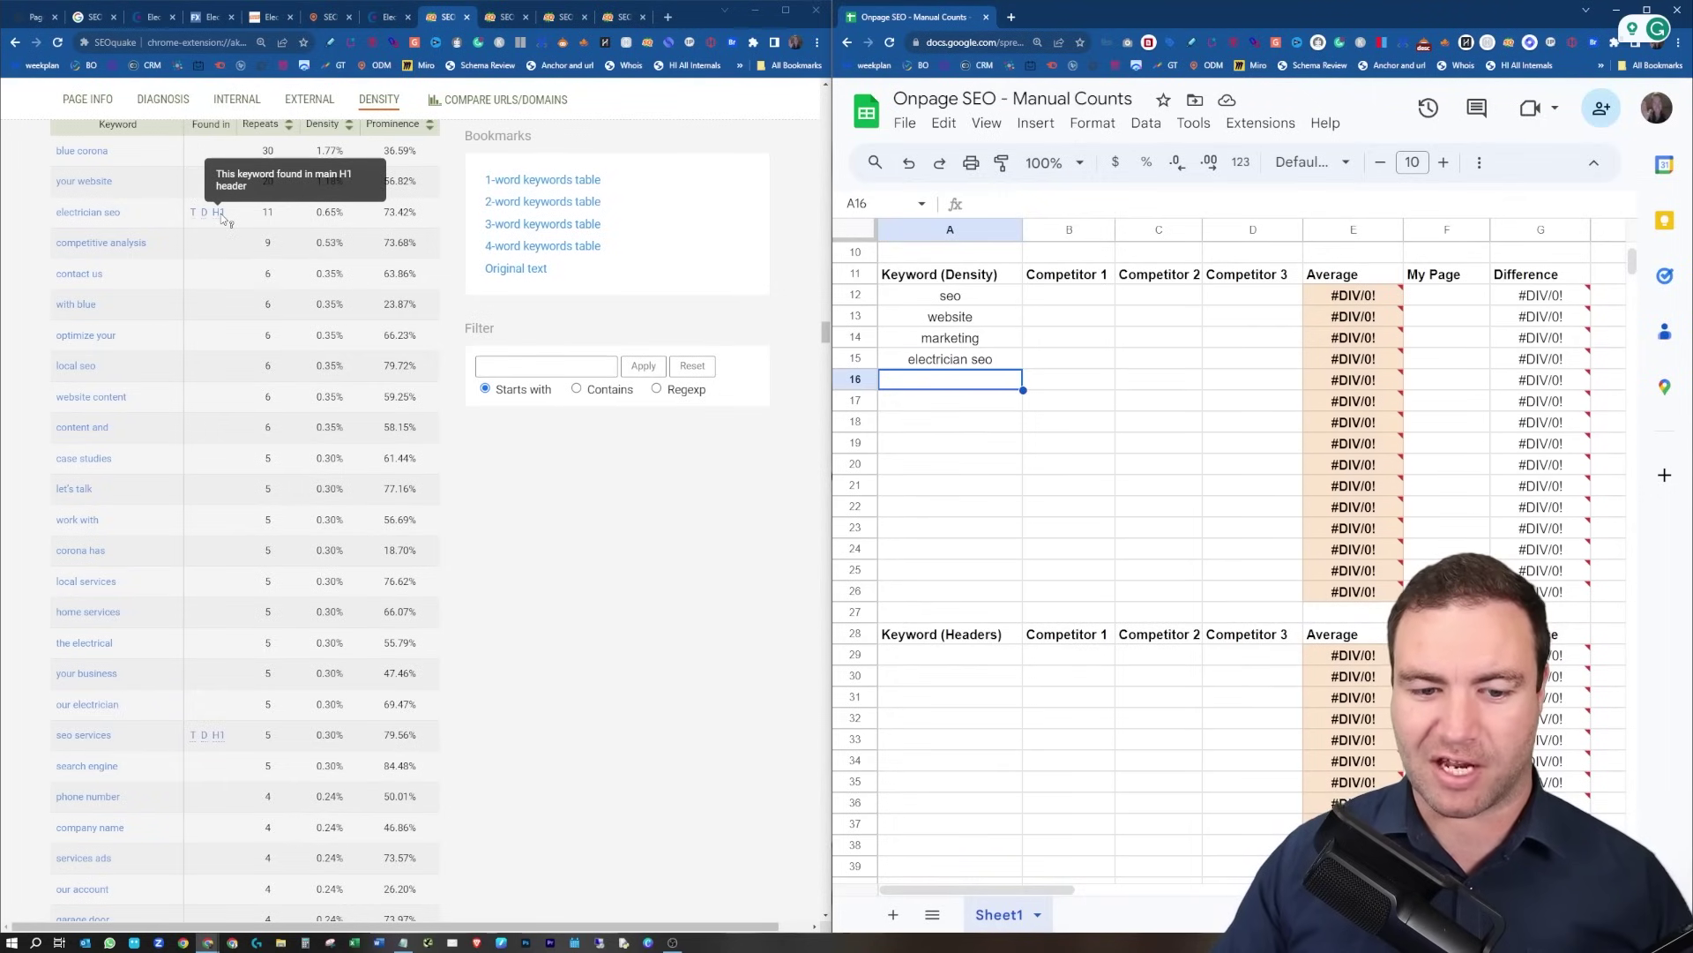
Review Blue Corona's two-word phrases and return to its single-word density table to examine the keywords found in its title, description and H1.
scroll(222, 218, "down", 1)
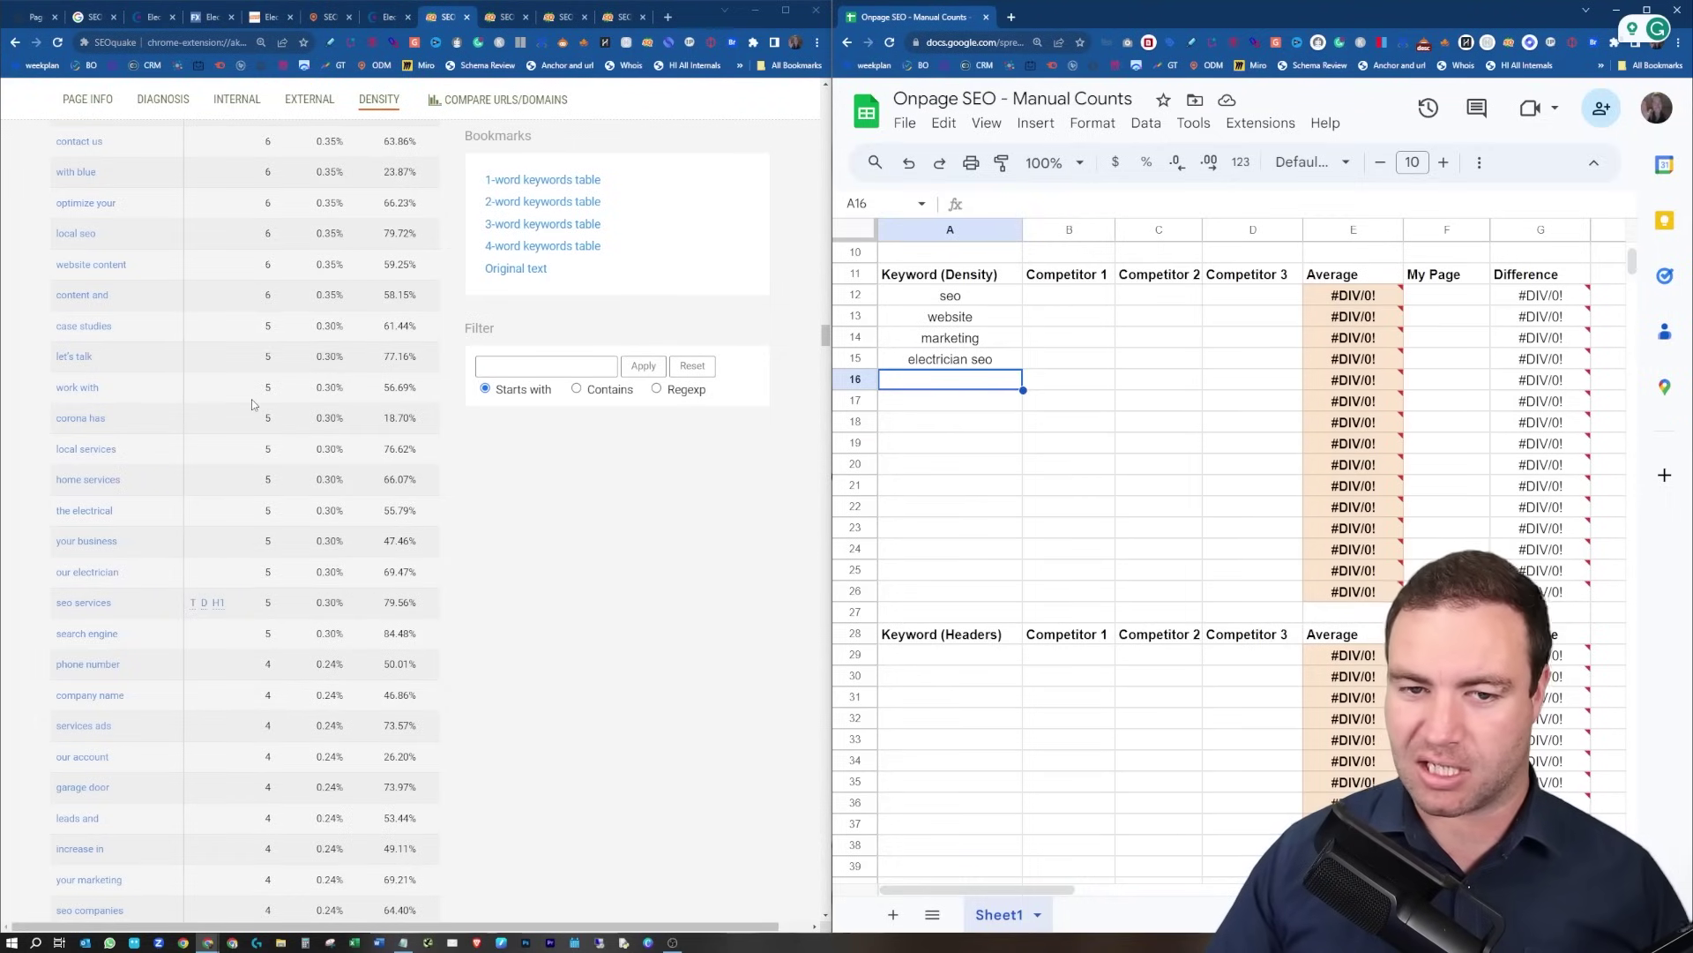
scroll(250, 414, "up", 5)
scroll(249, 414, "up", 7)
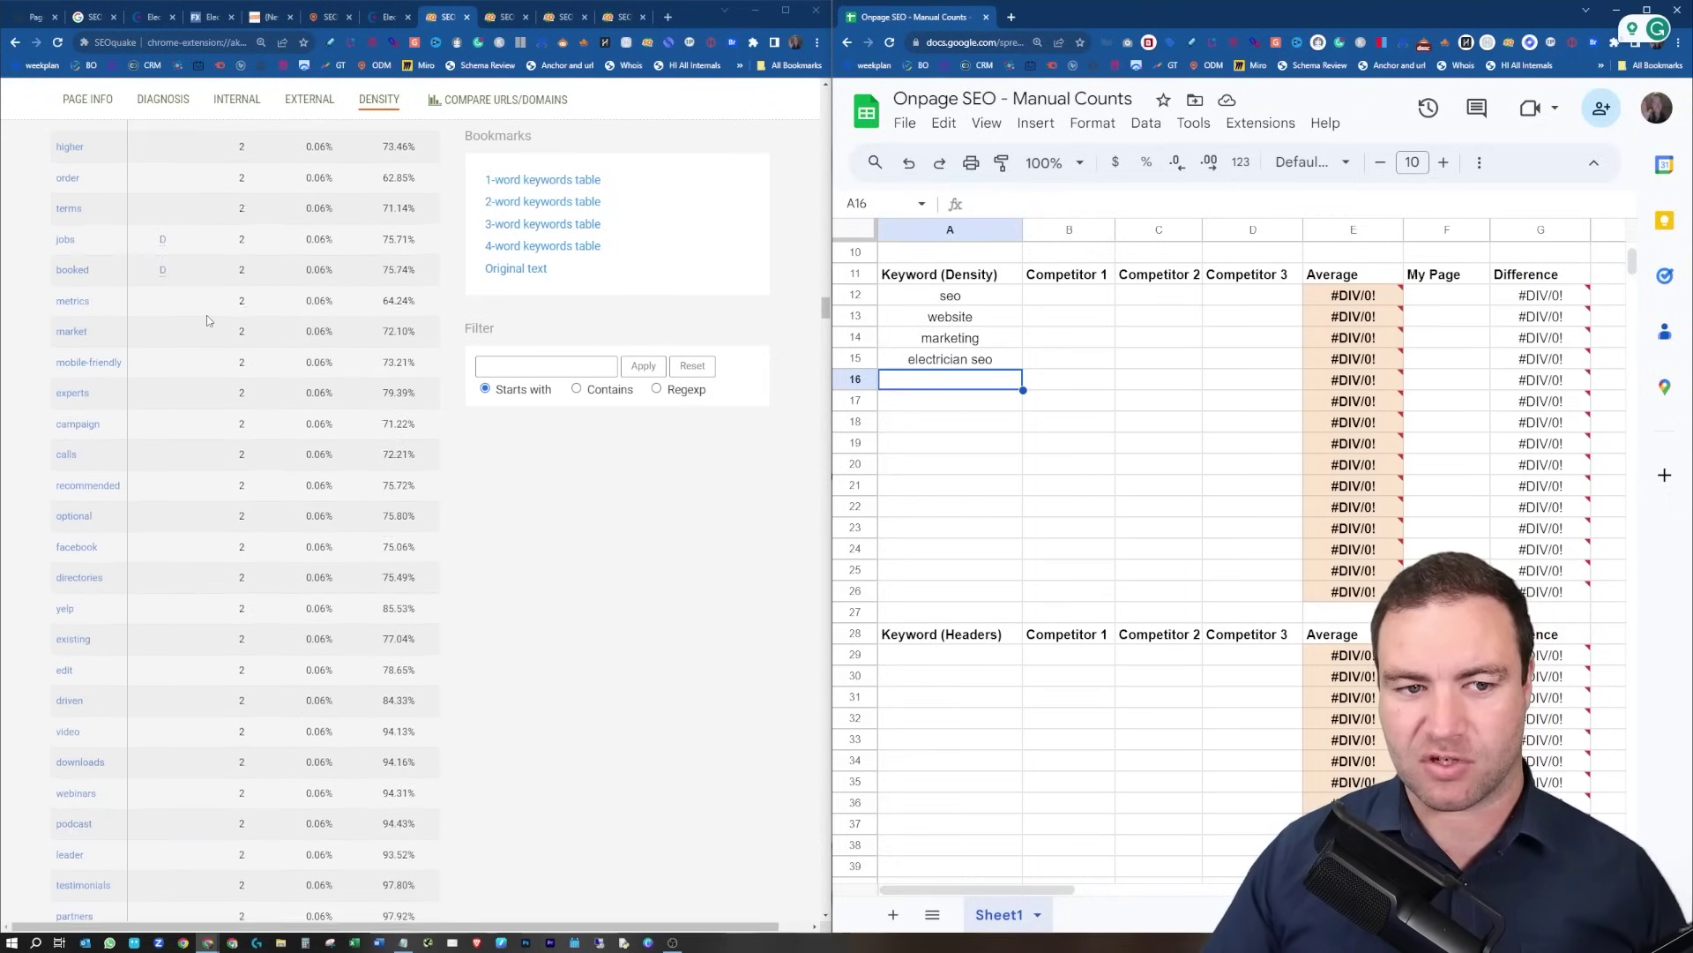
scroll(224, 321, "up", 1)
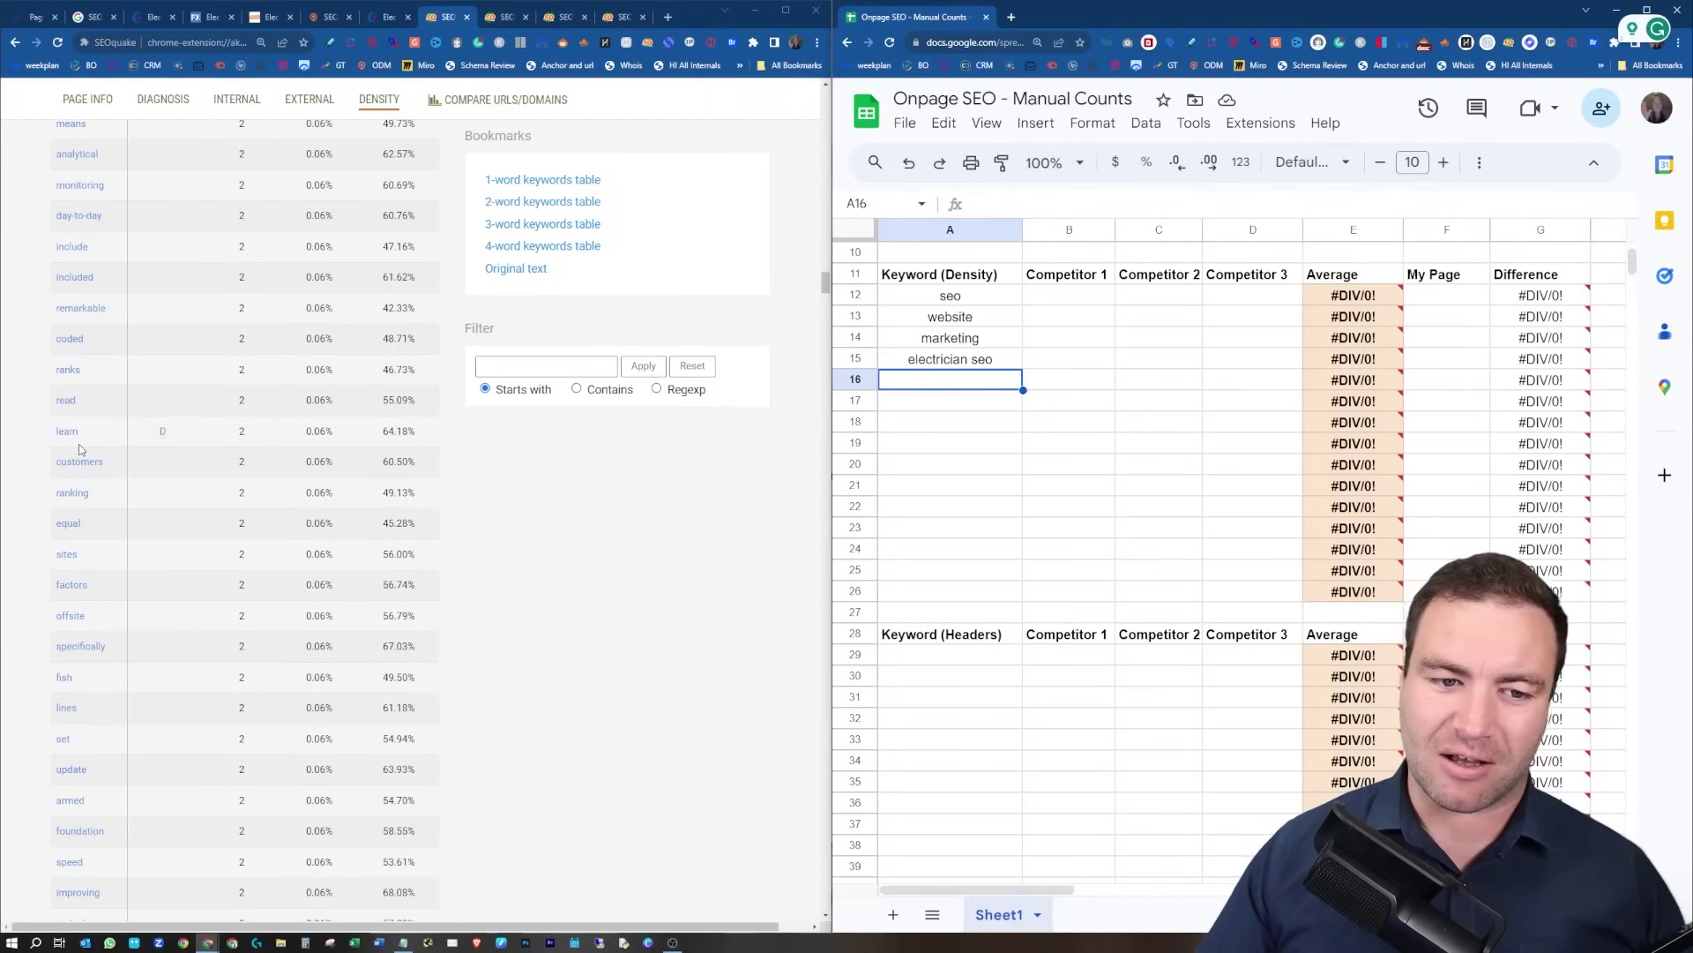
scroll(180, 424, "up", 10)
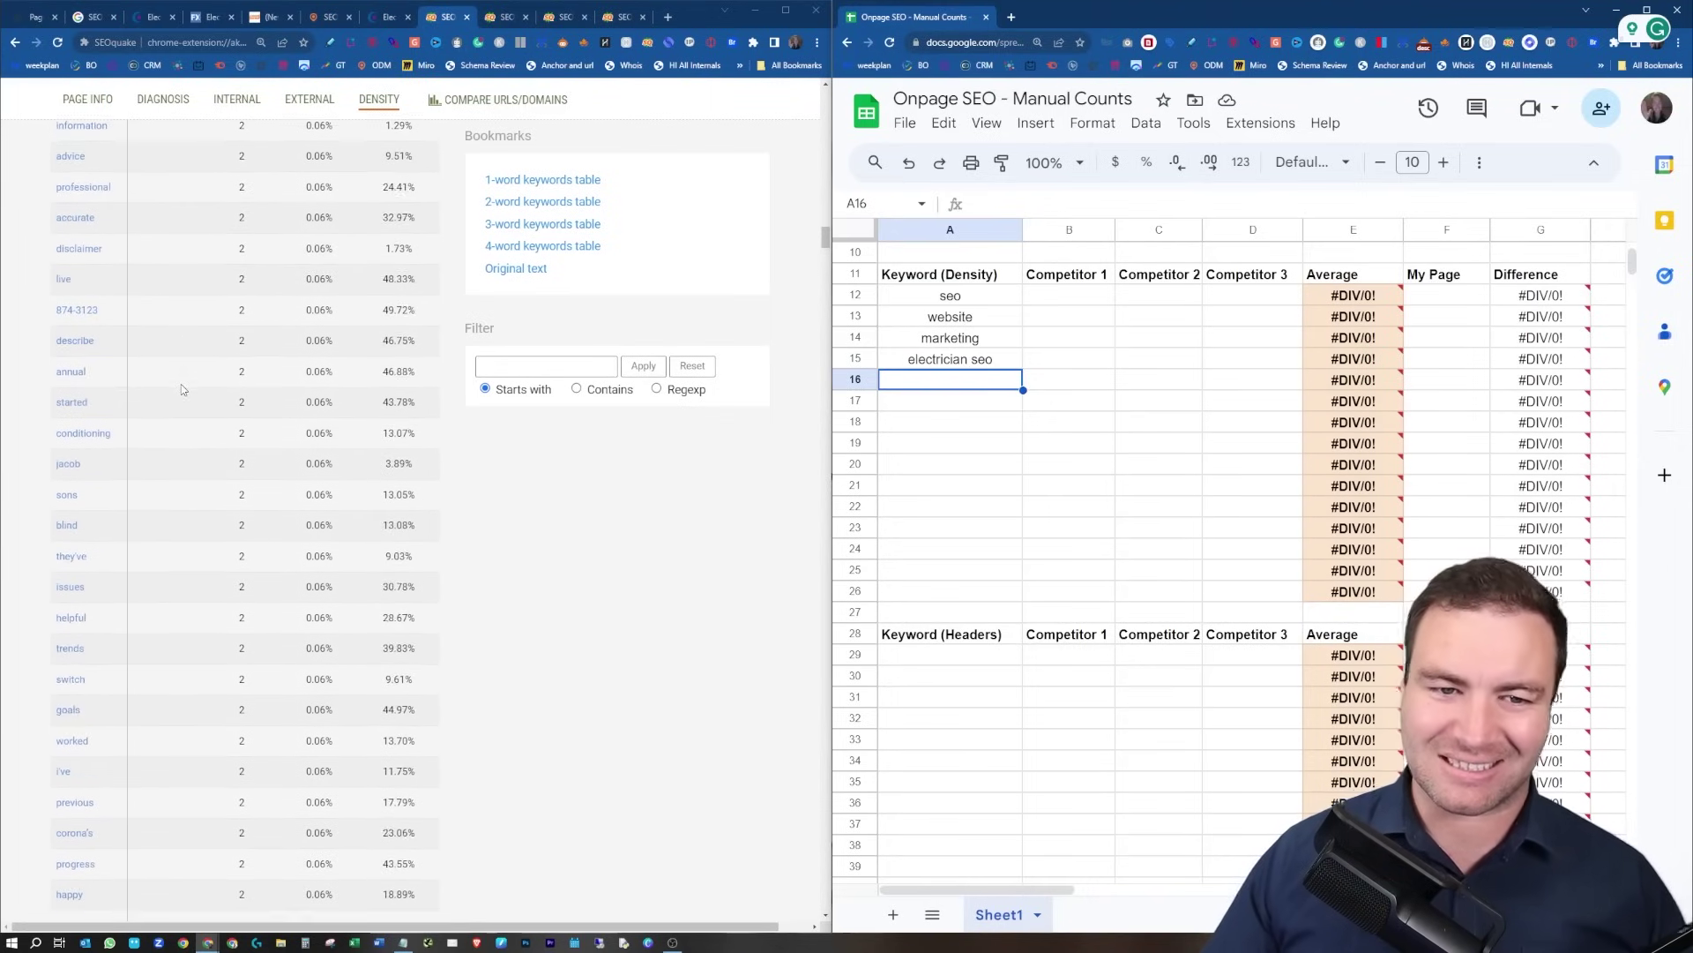
scroll(181, 389, "up", 10)
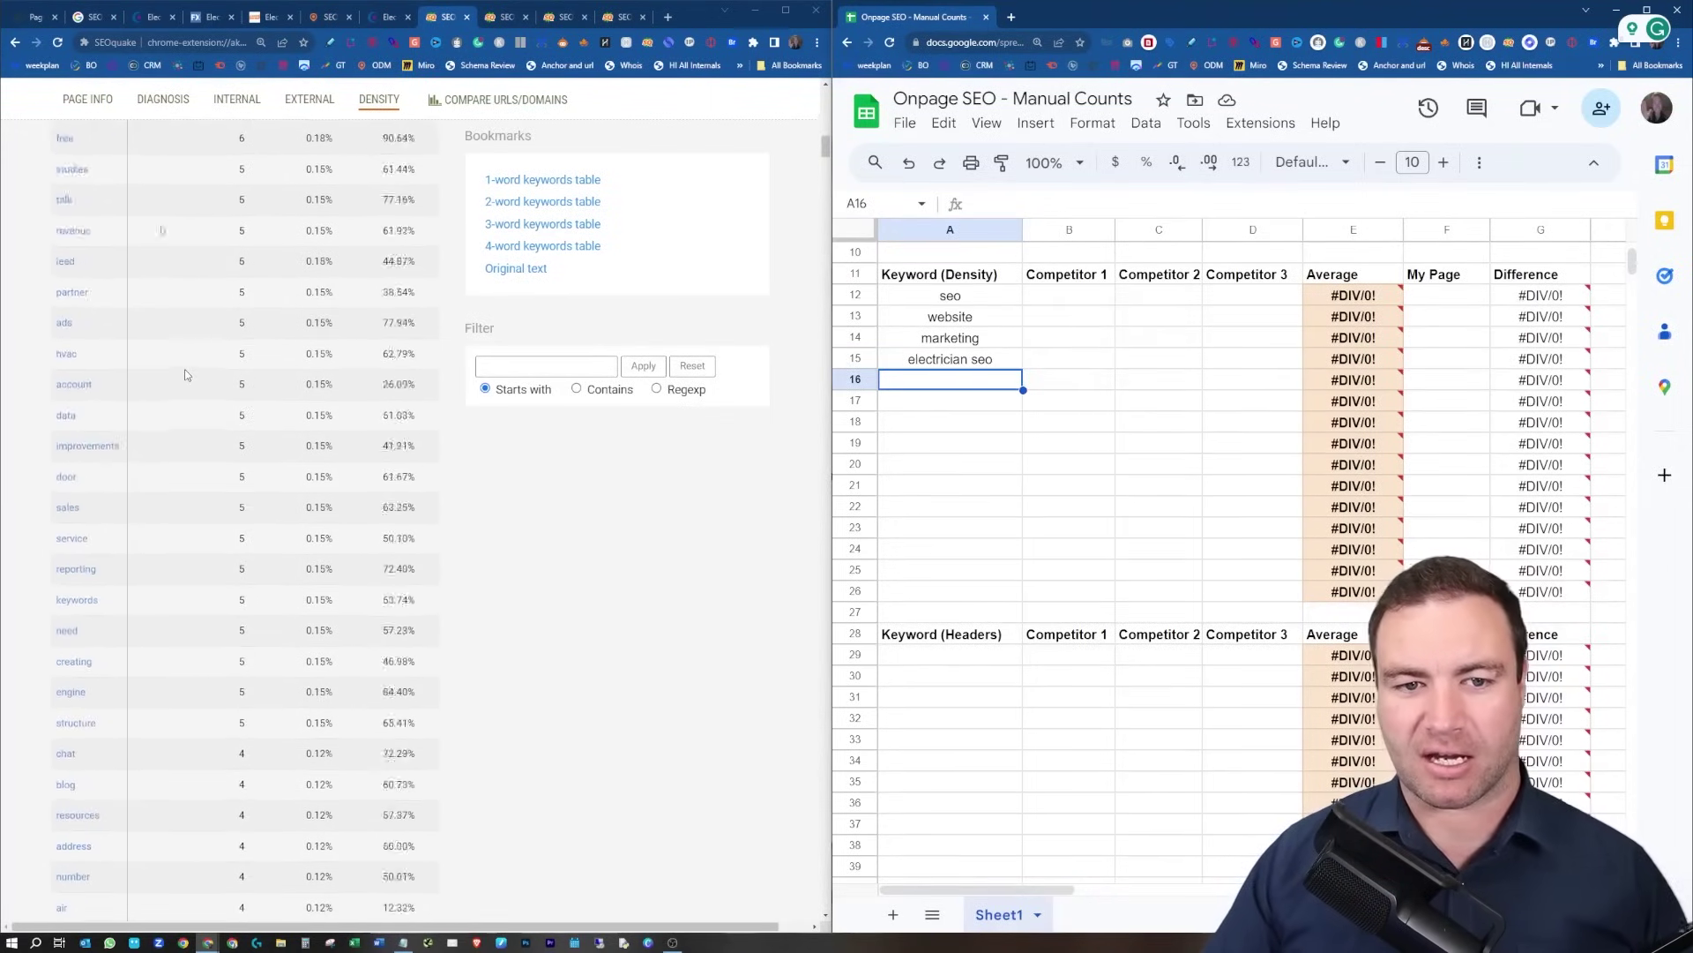
scroll(185, 368, "up", 10)
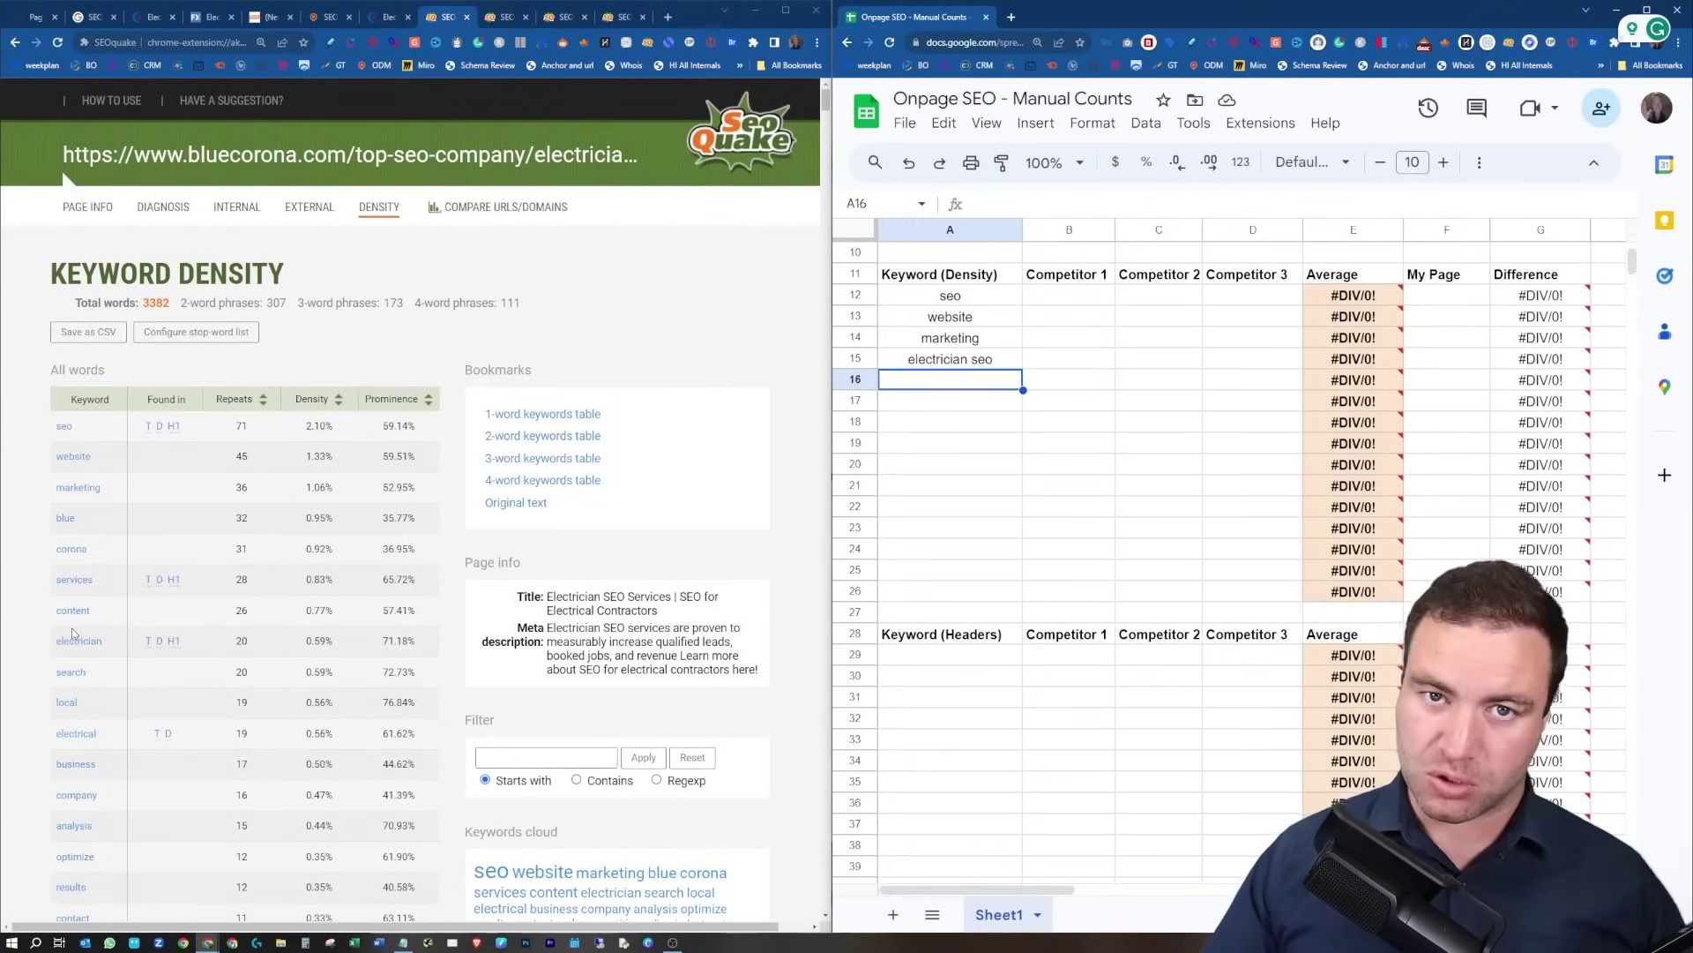
scroll(812, 238, "down", 10)
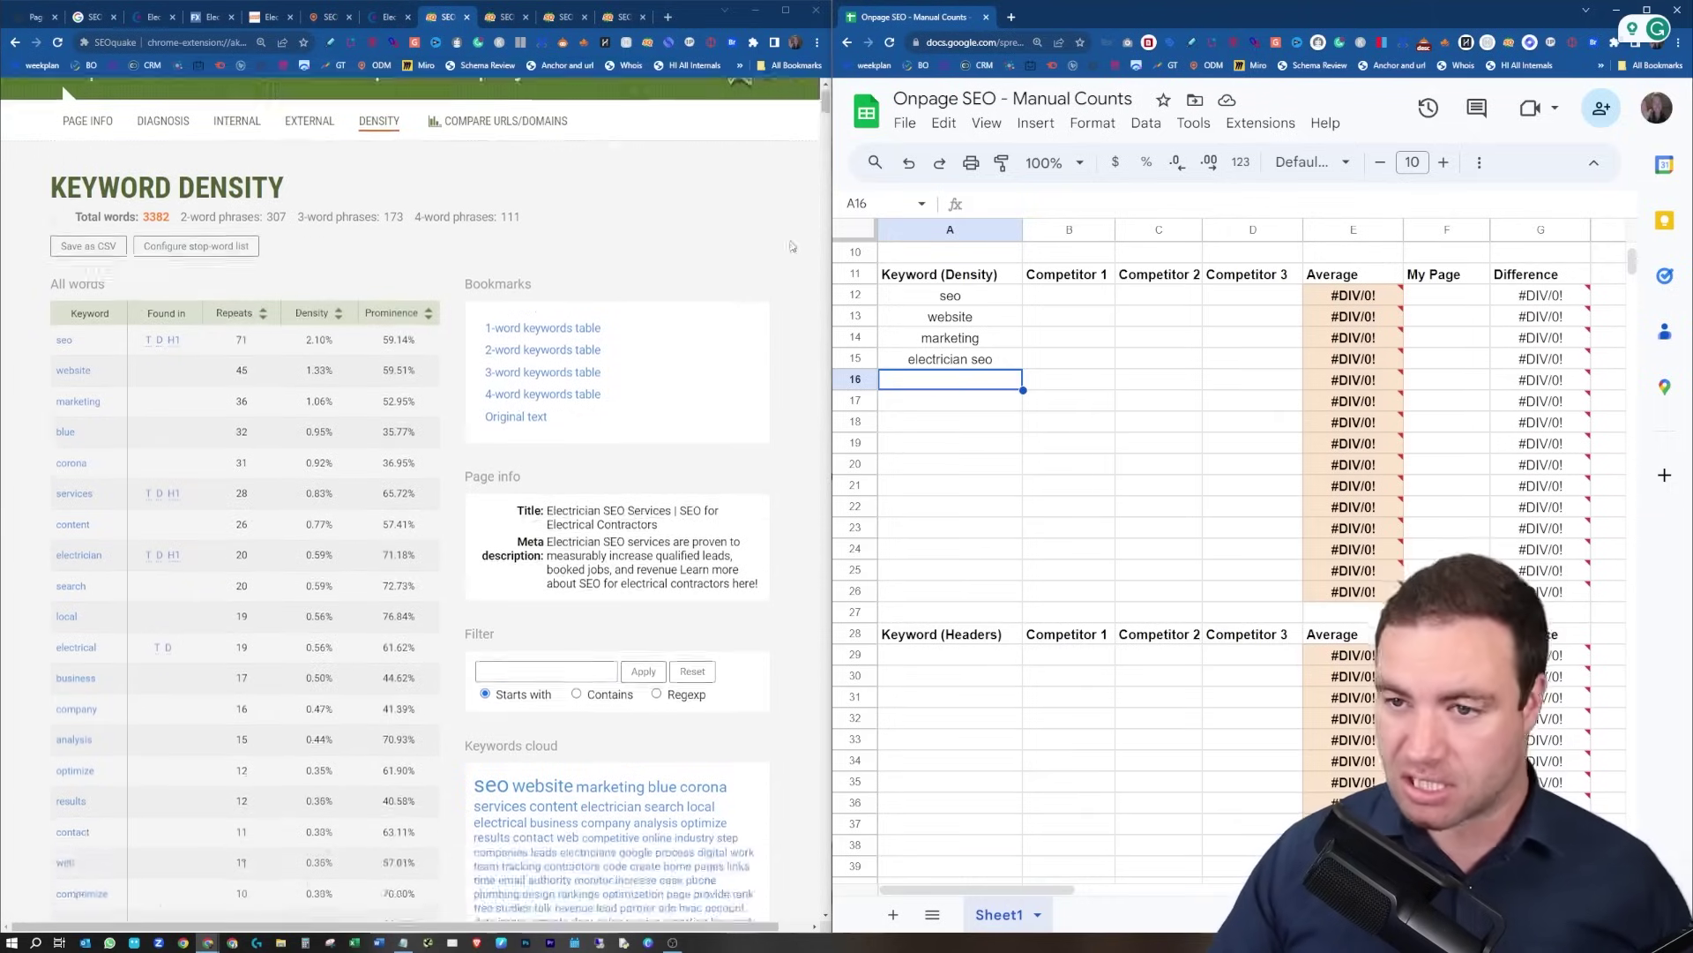
scroll(813, 238, "down", 15)
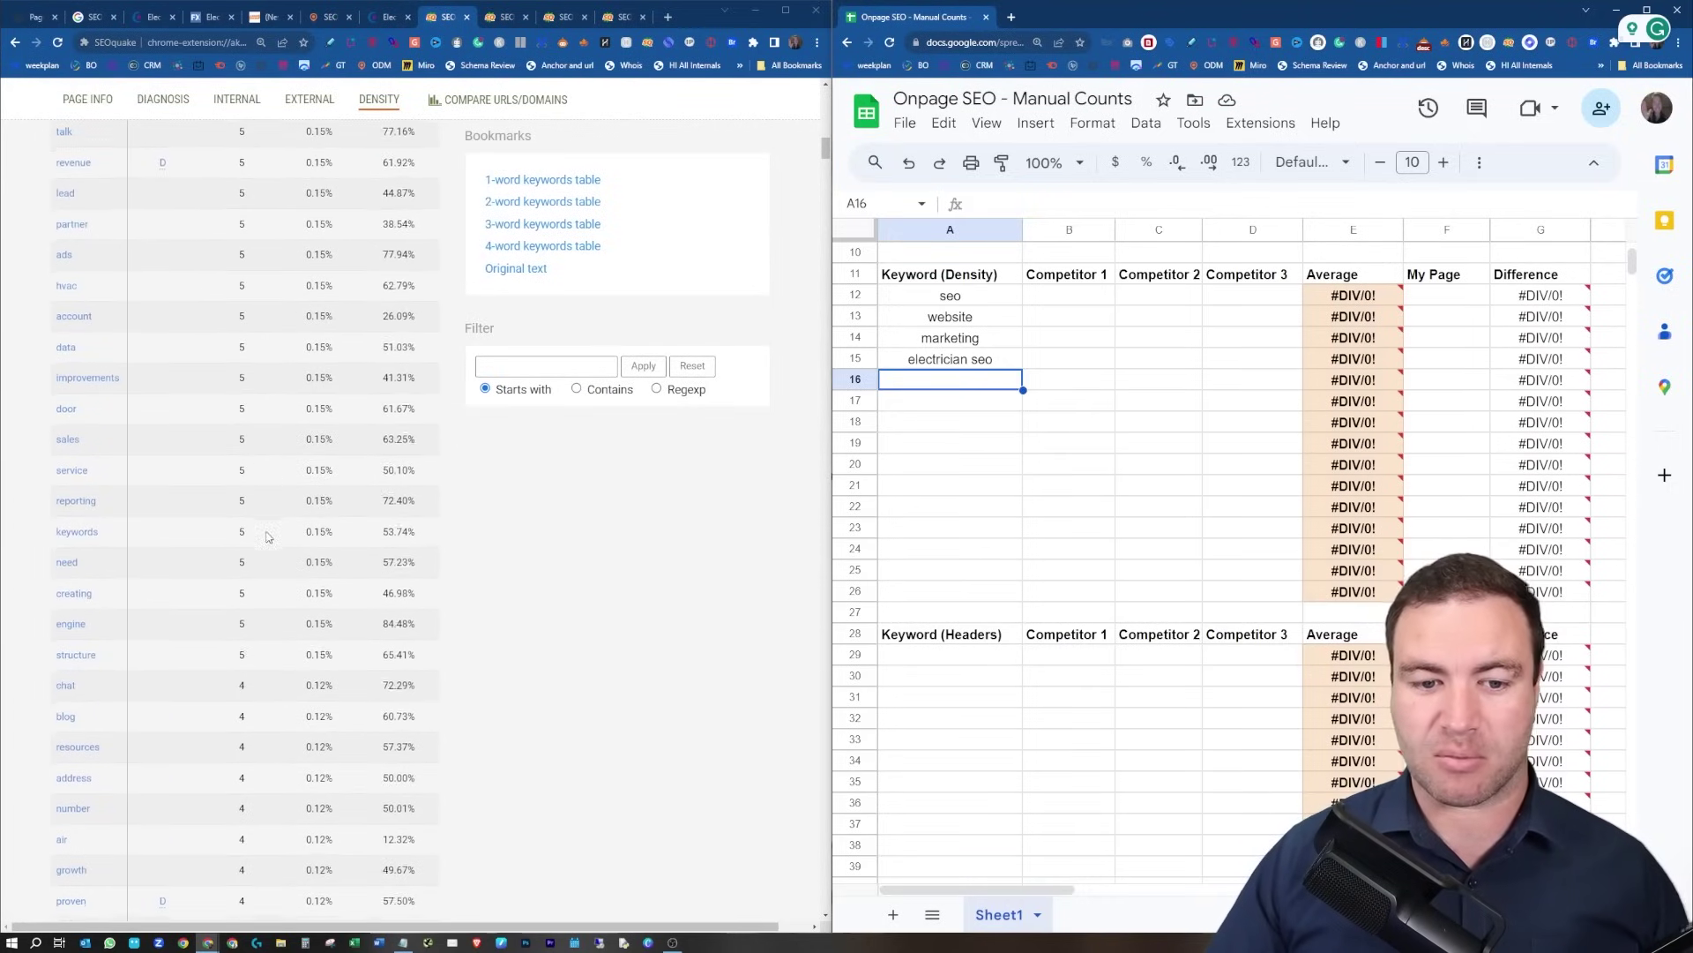
Examine Blue Corona's two-word and three-word keyword tables for relevant phrases to track.
left_click(573, 205)
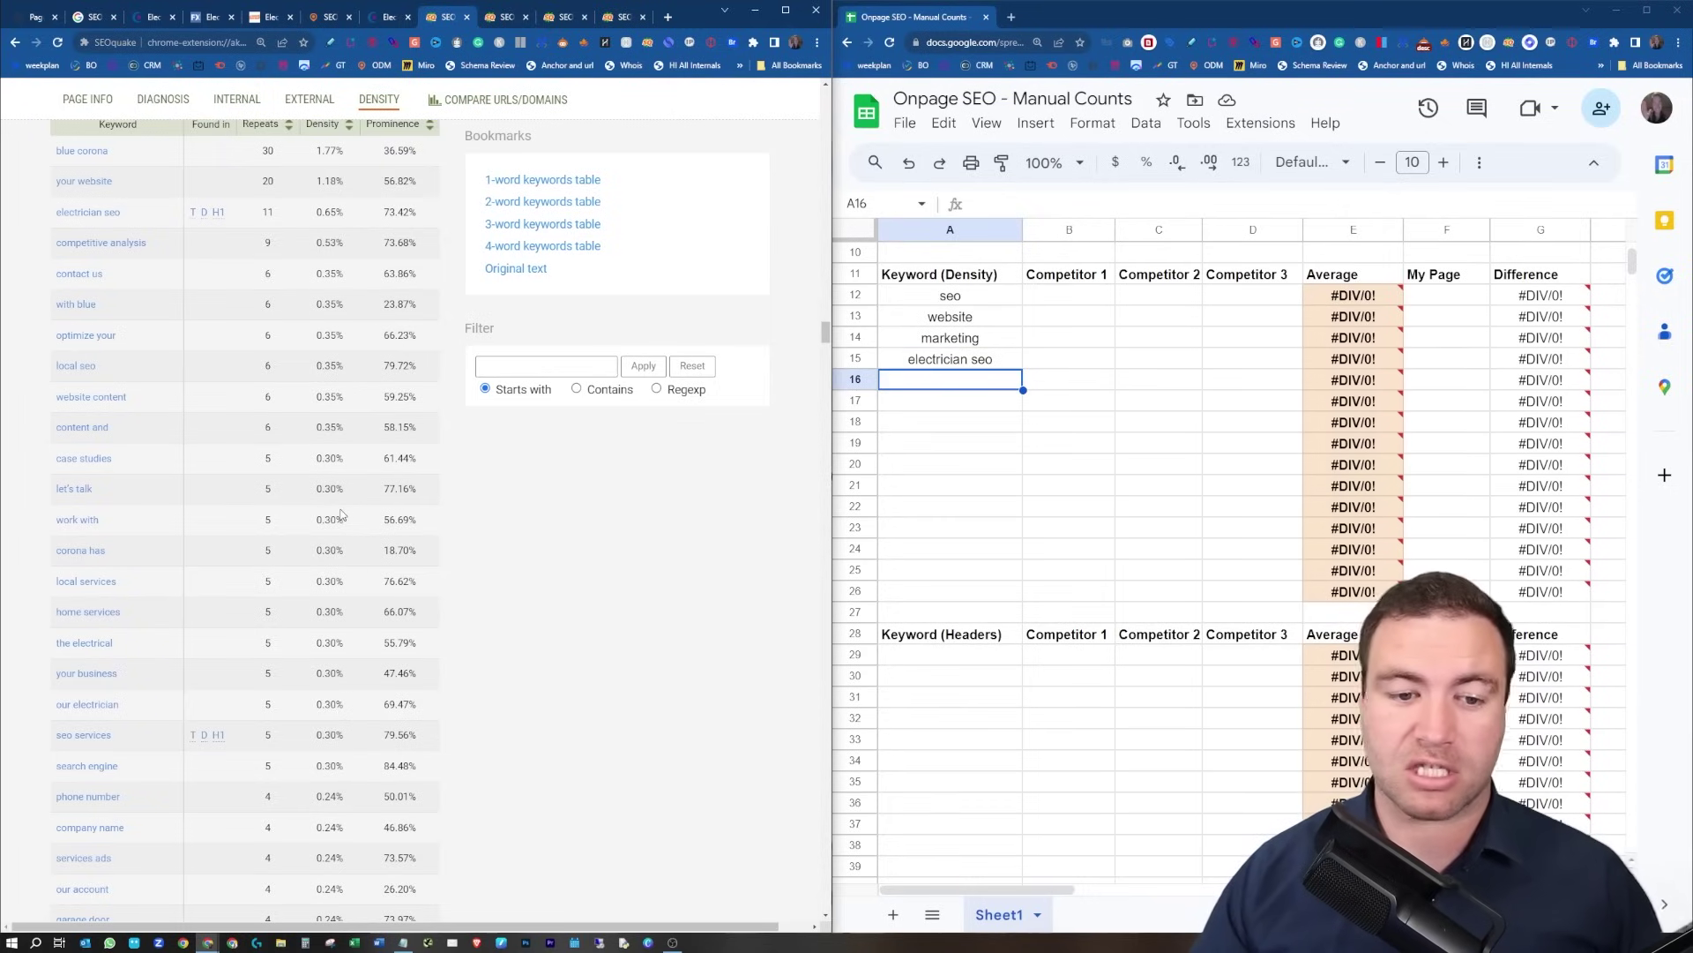
scroll(137, 654, "down", 2)
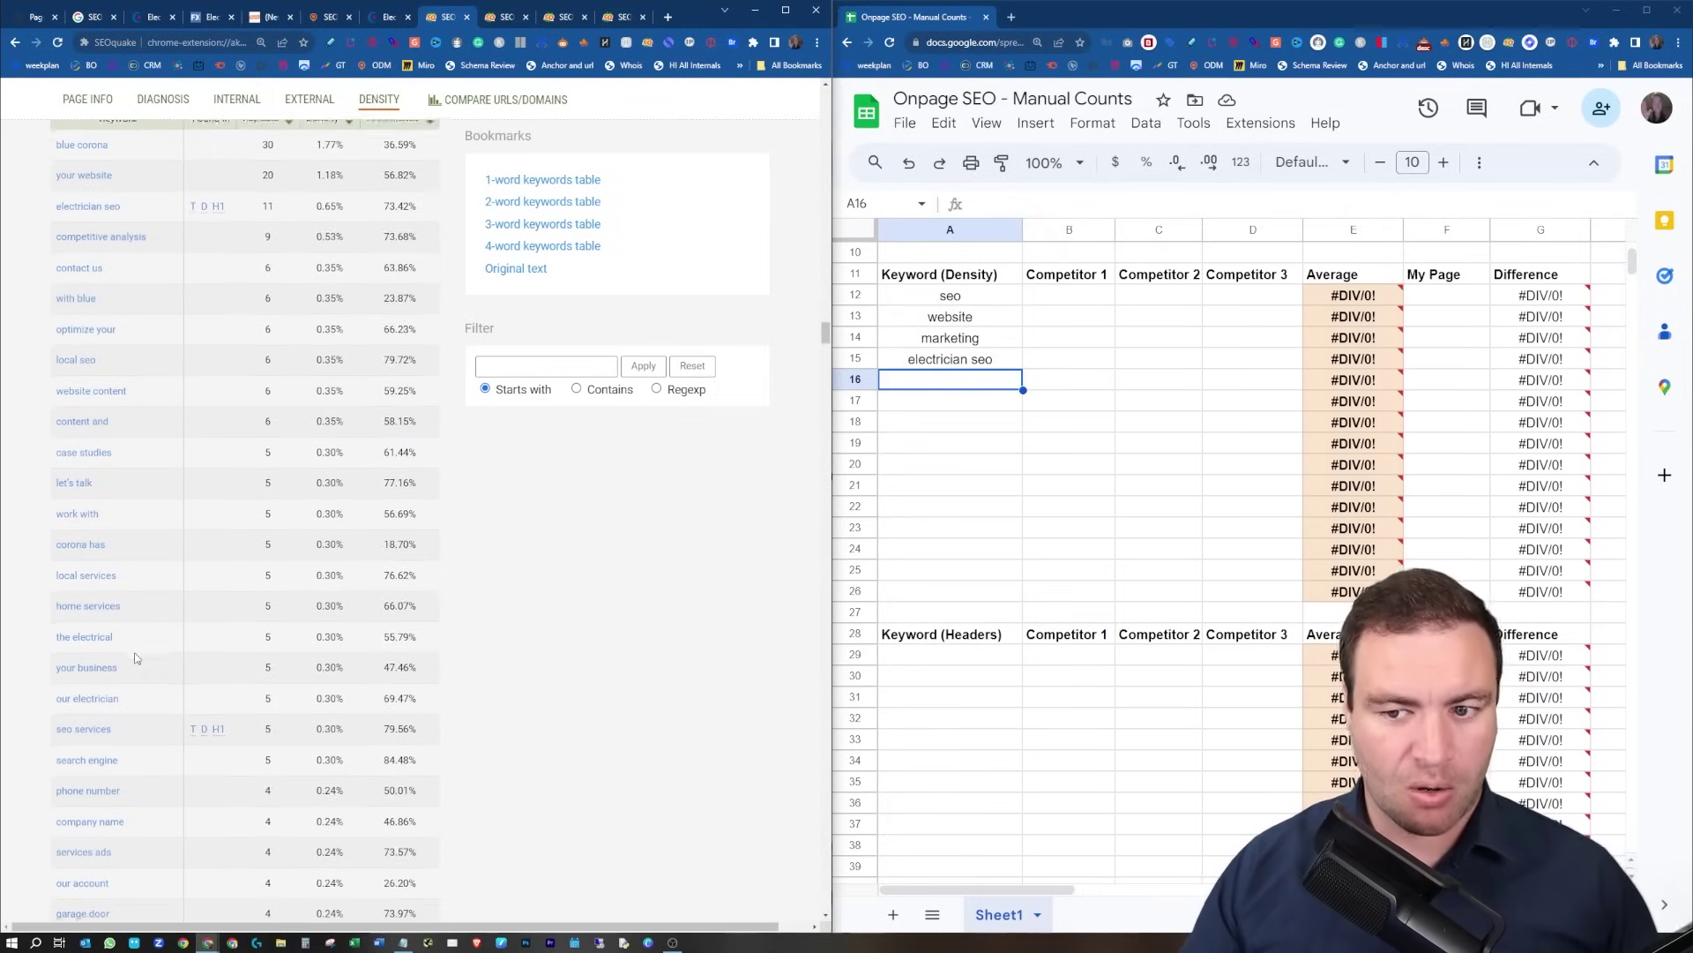
scroll(136, 654, "down", 10)
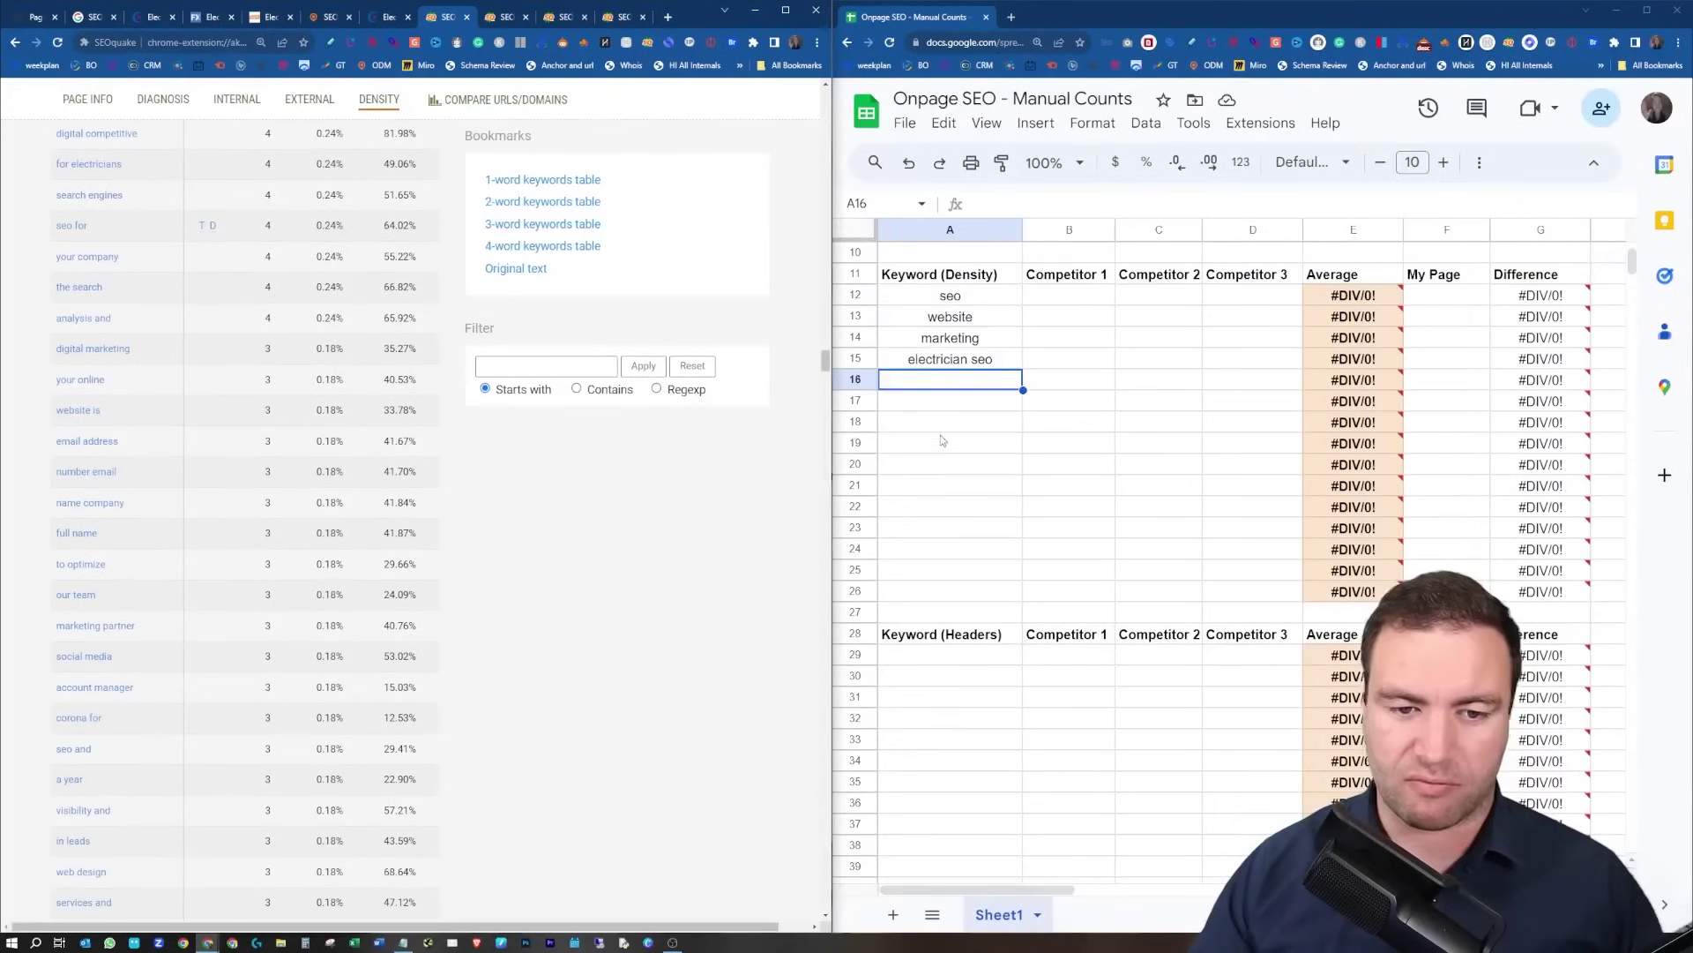
left_click(526, 223)
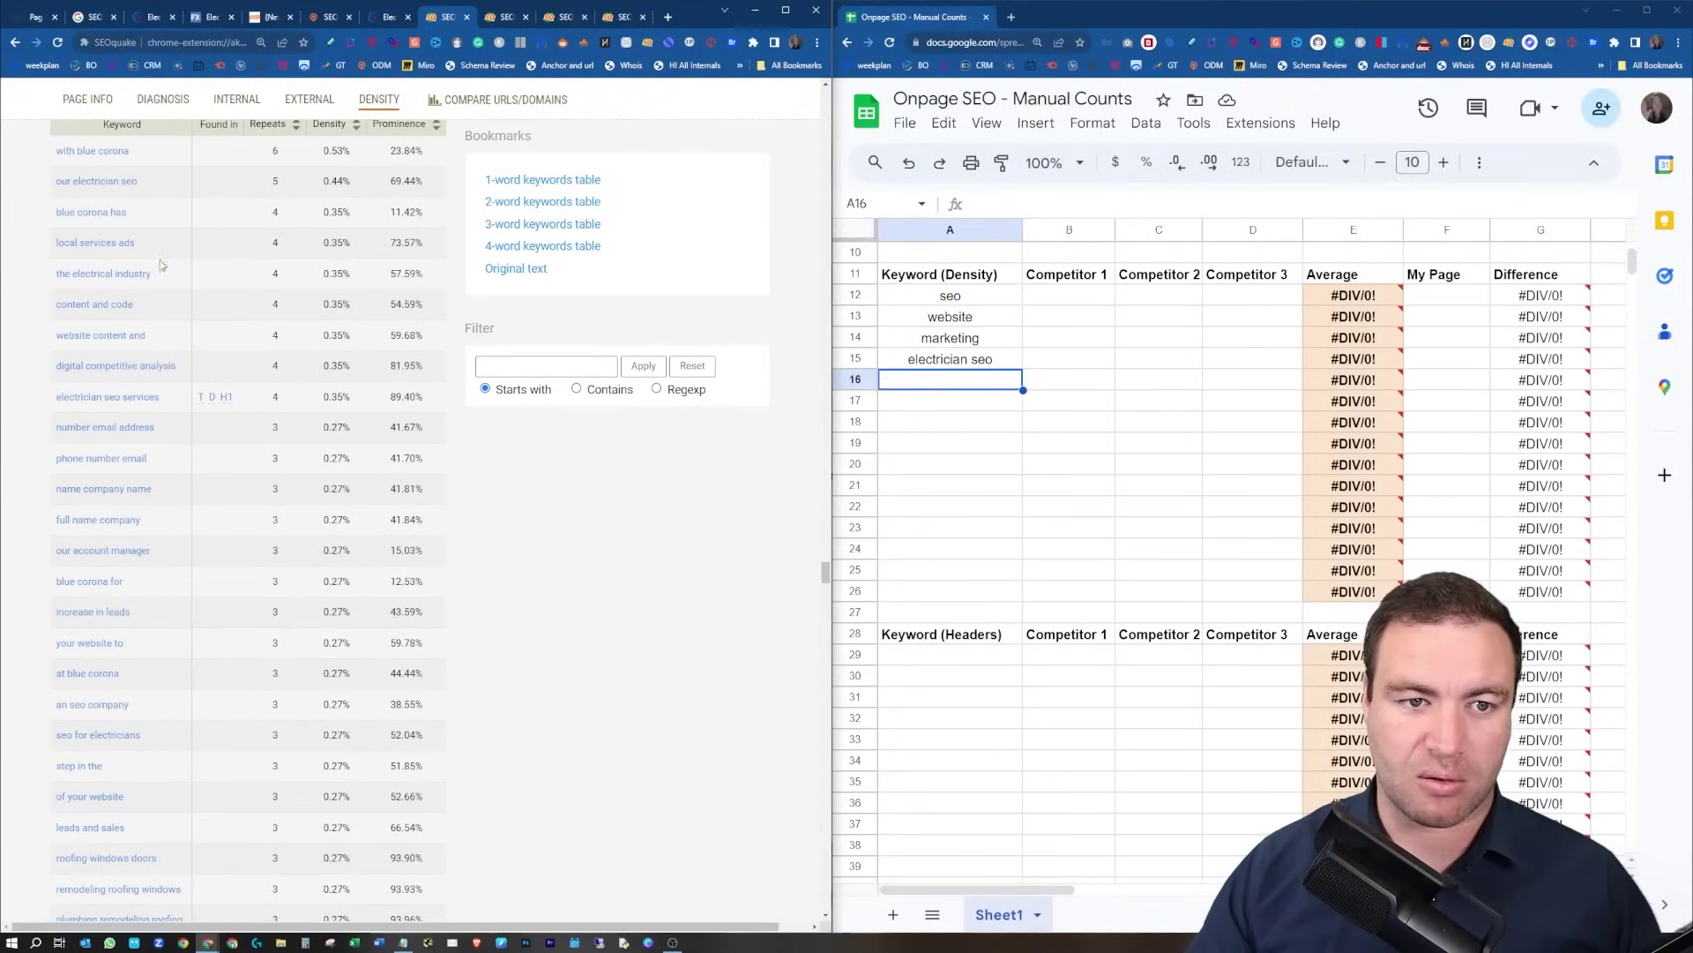
left_click(115, 157)
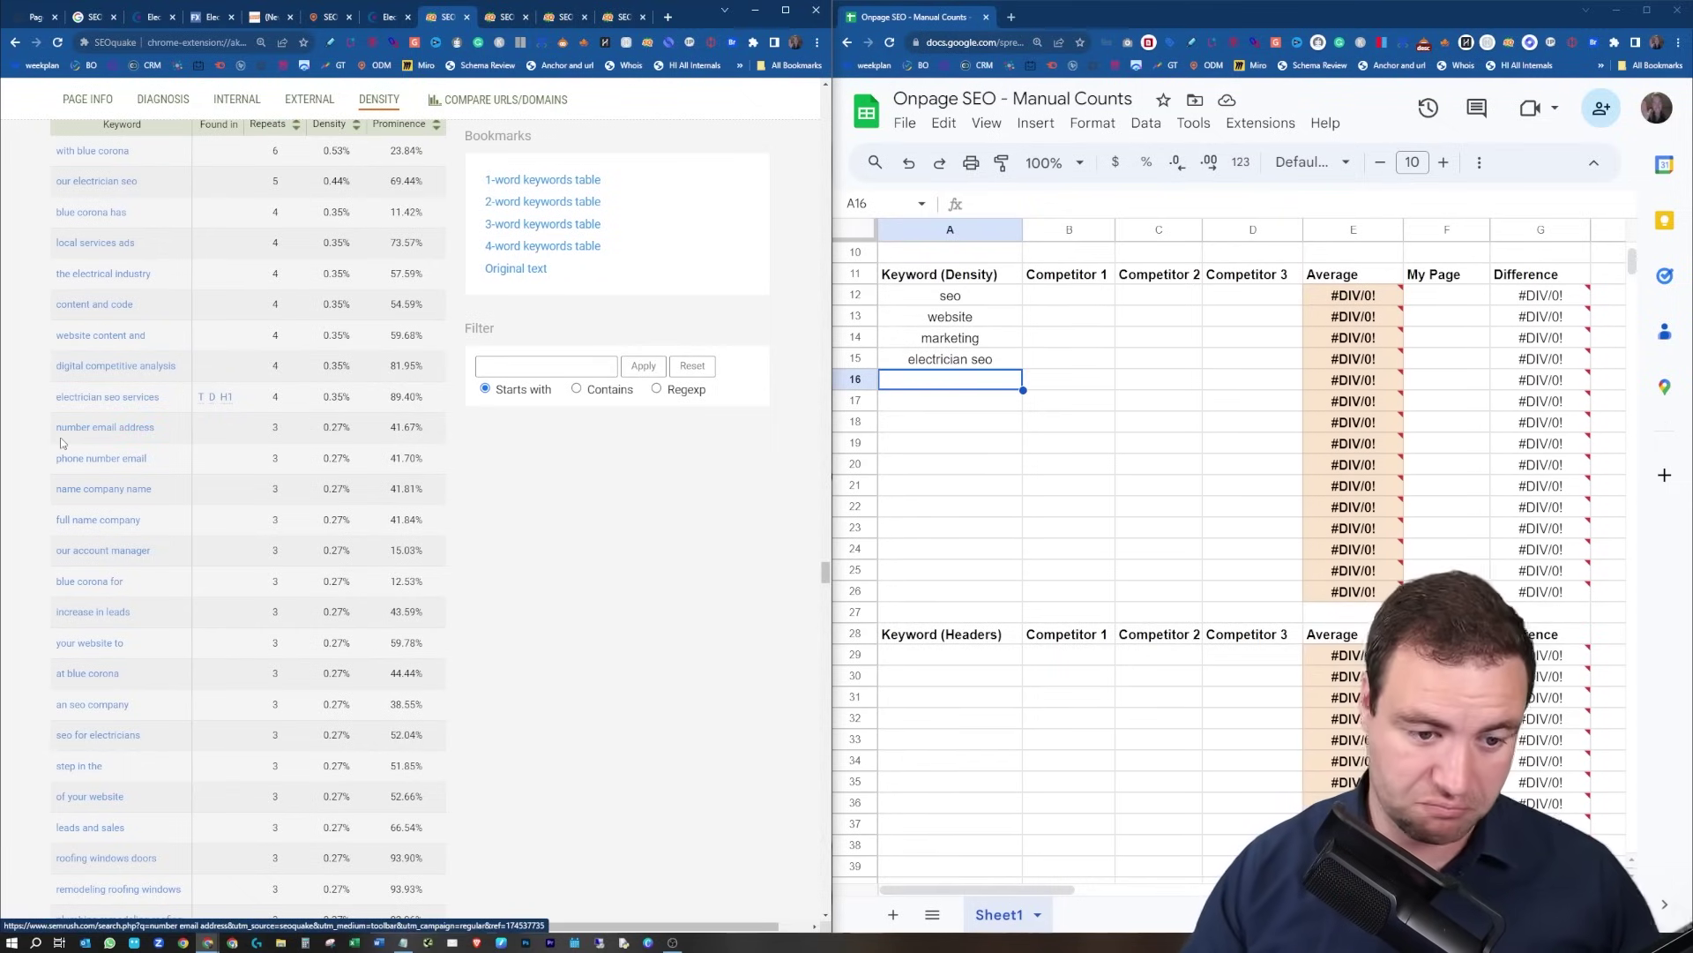
scroll(88, 531, "down", 1)
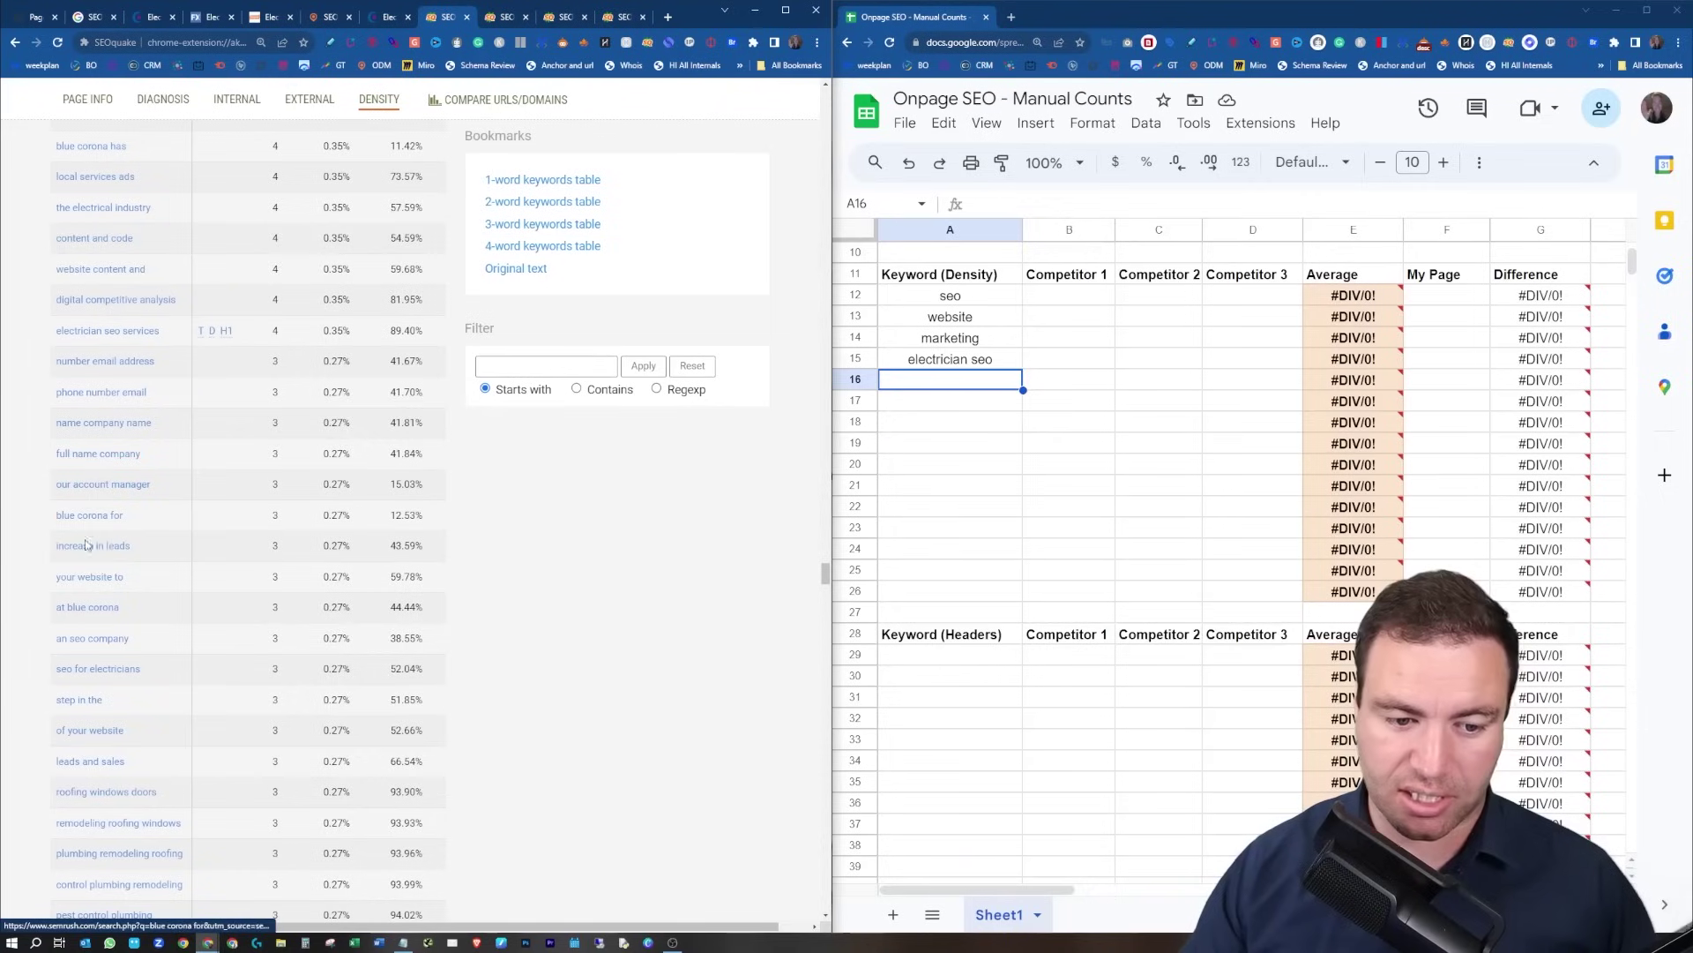
scroll(106, 547, "down", 3)
scroll(117, 556, "down", 6)
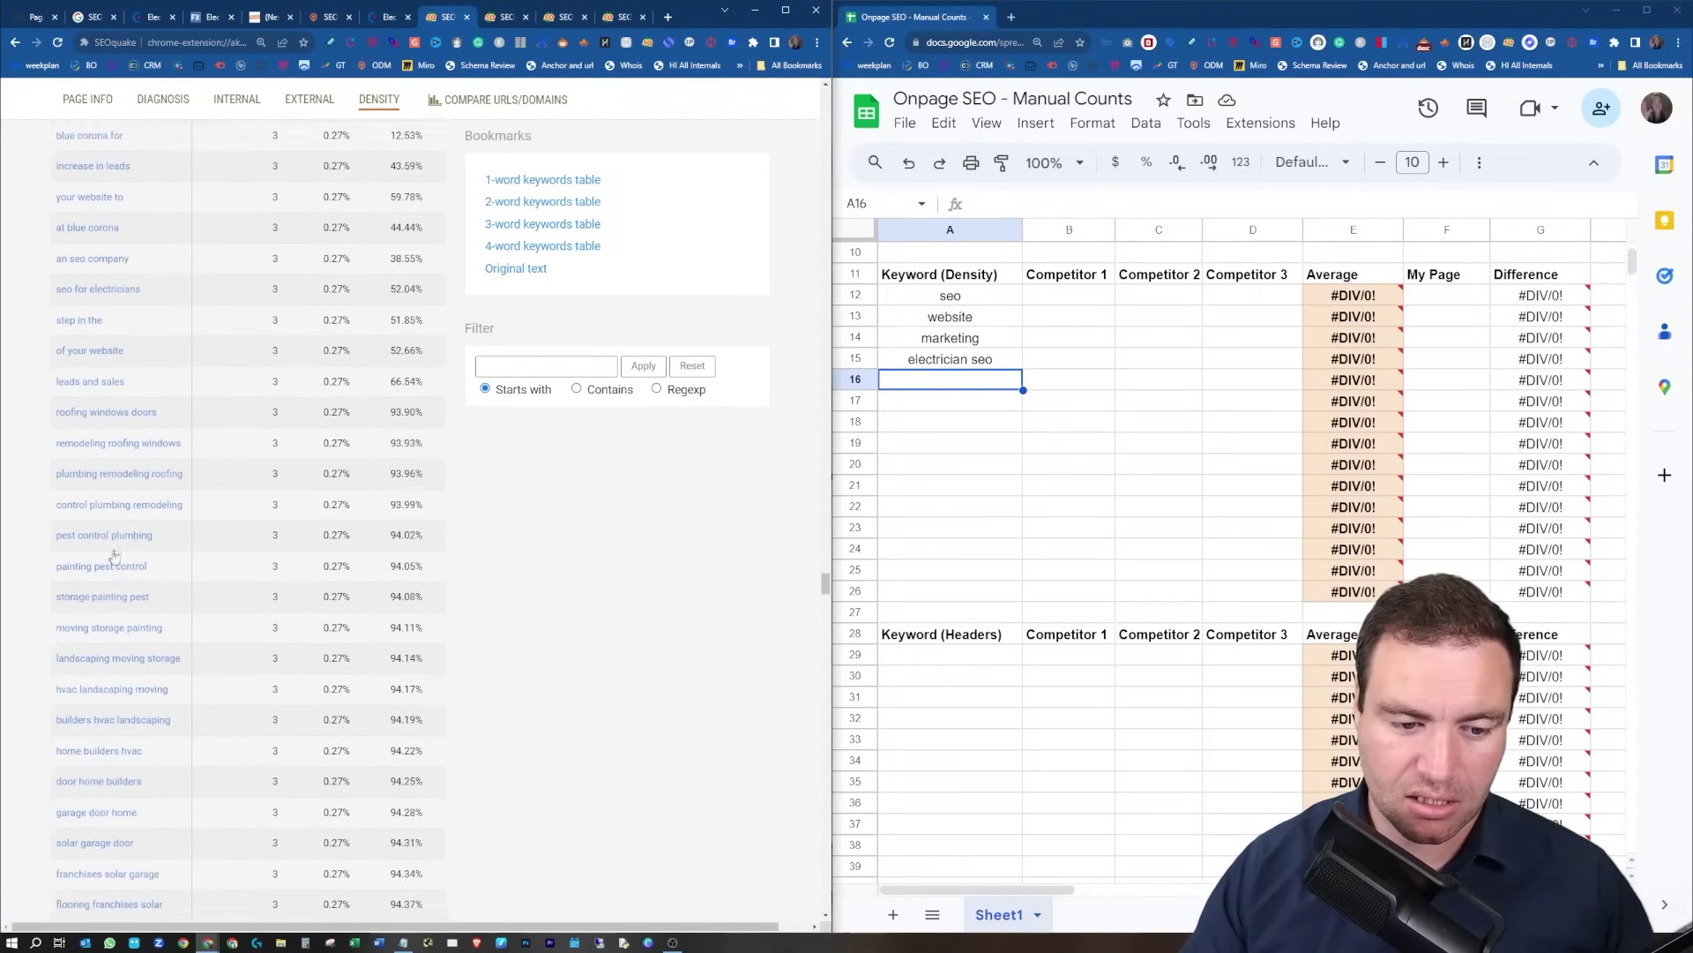
scroll(117, 542, "down", 2)
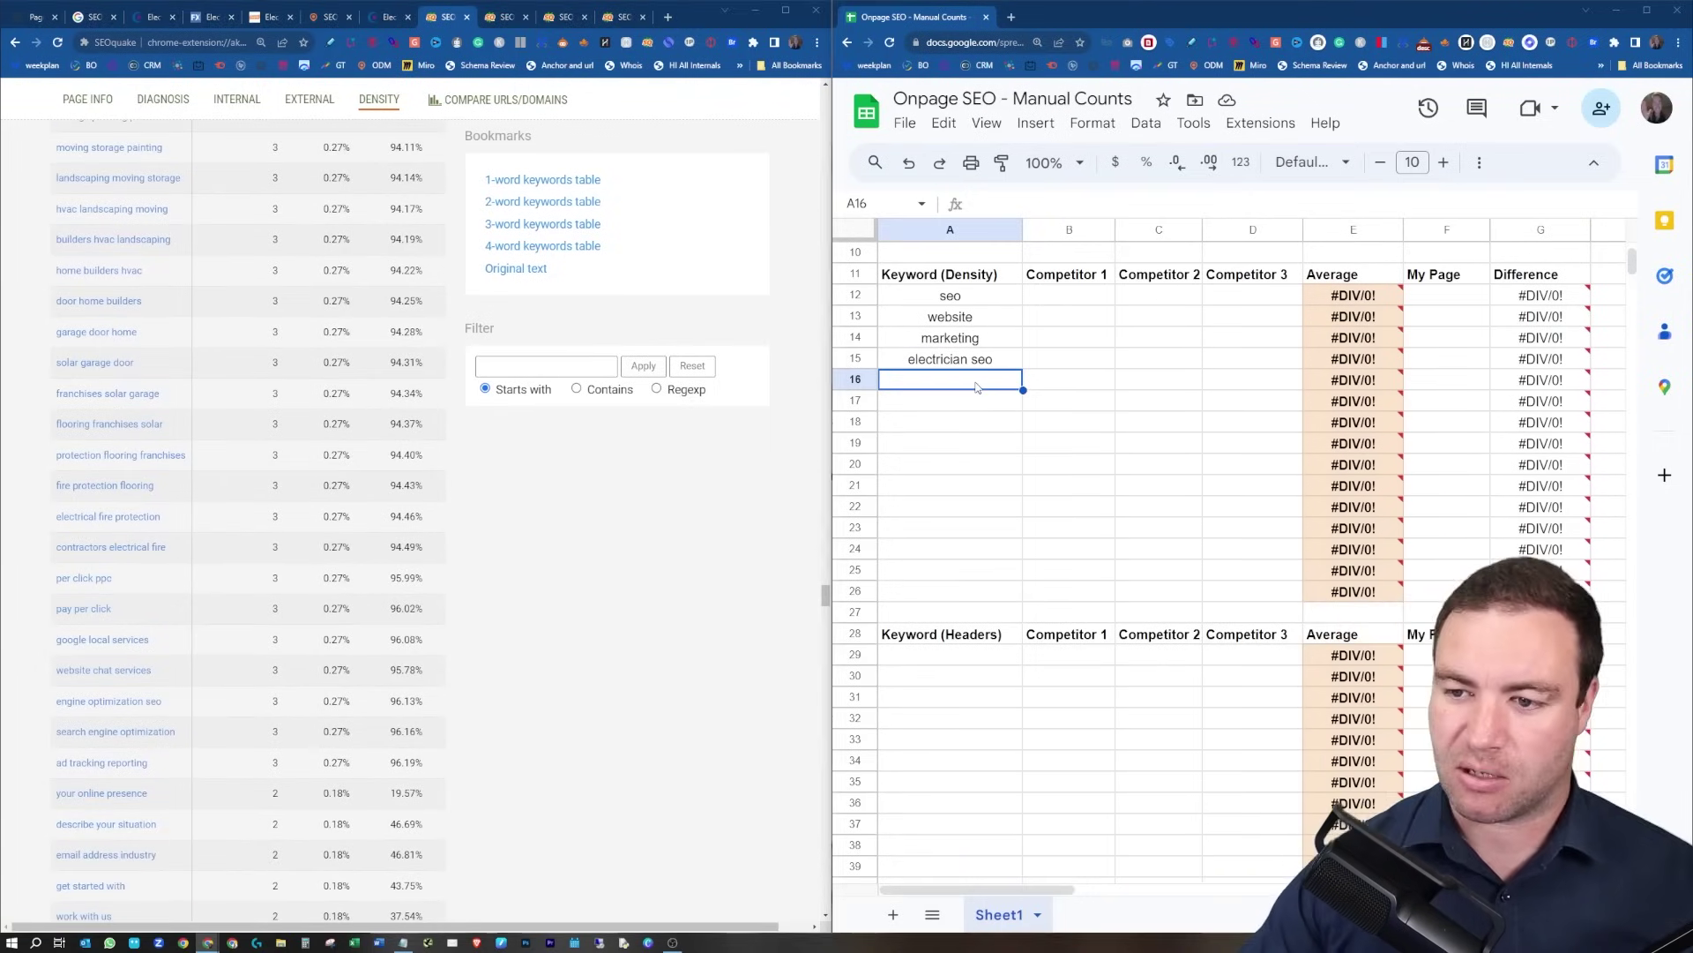
Enter electrician/s as the density keyword in cell A16.
type("s")
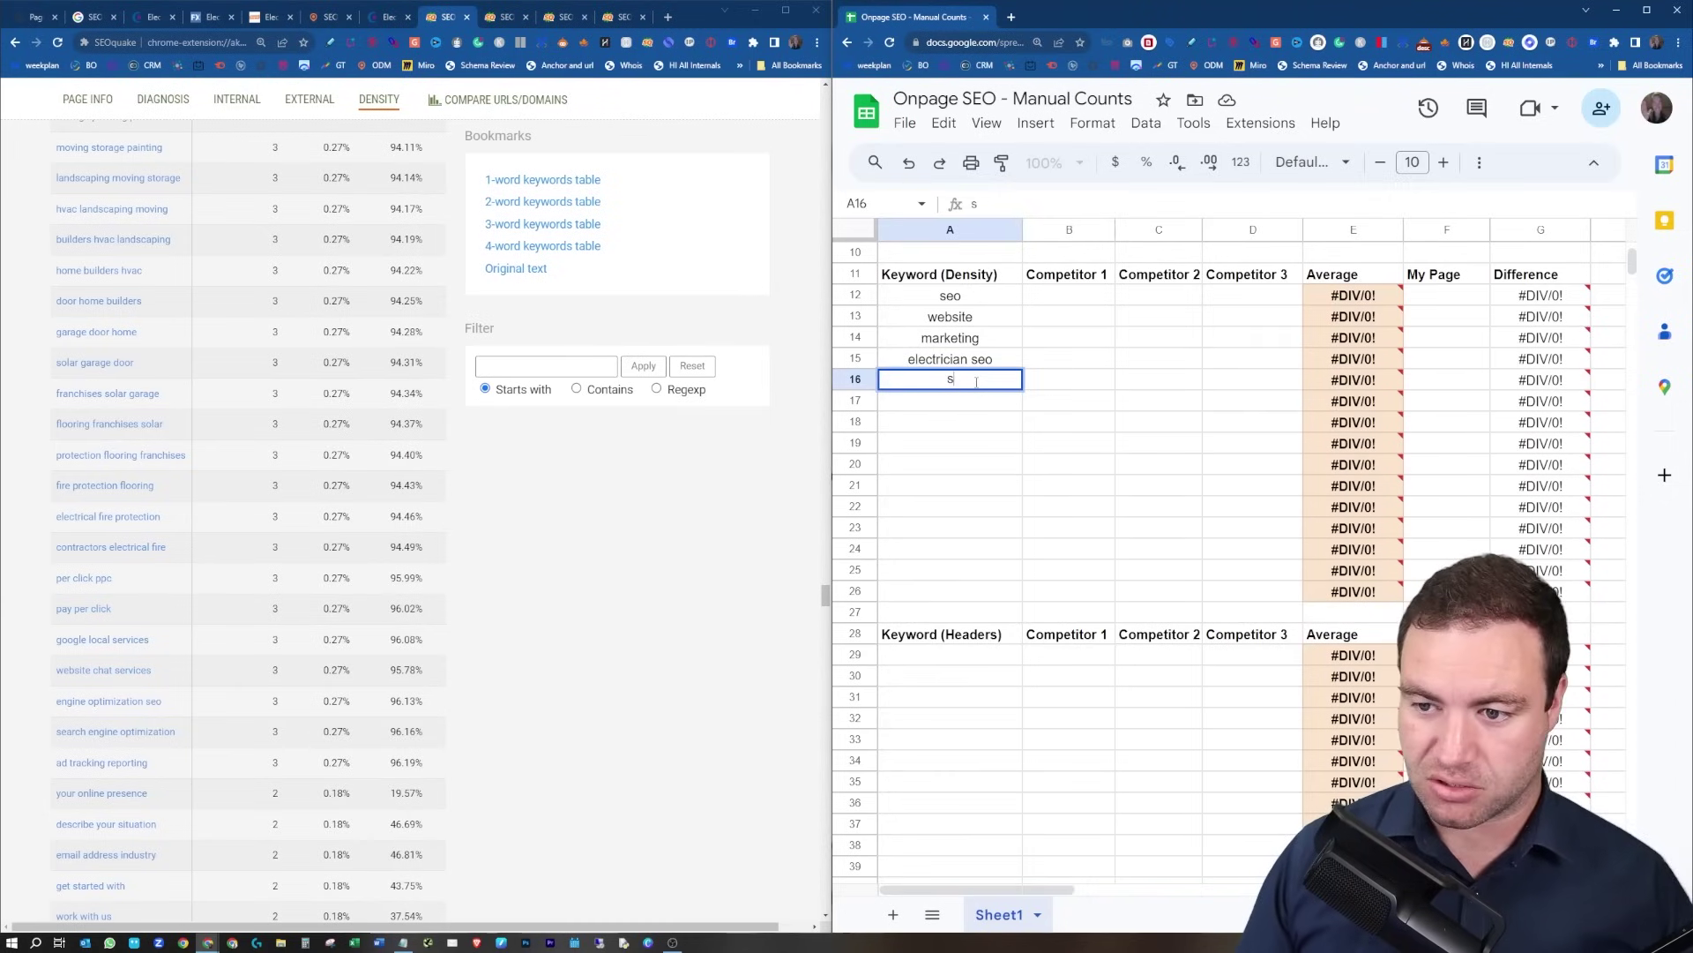
key("BackSpace")
type("elect")
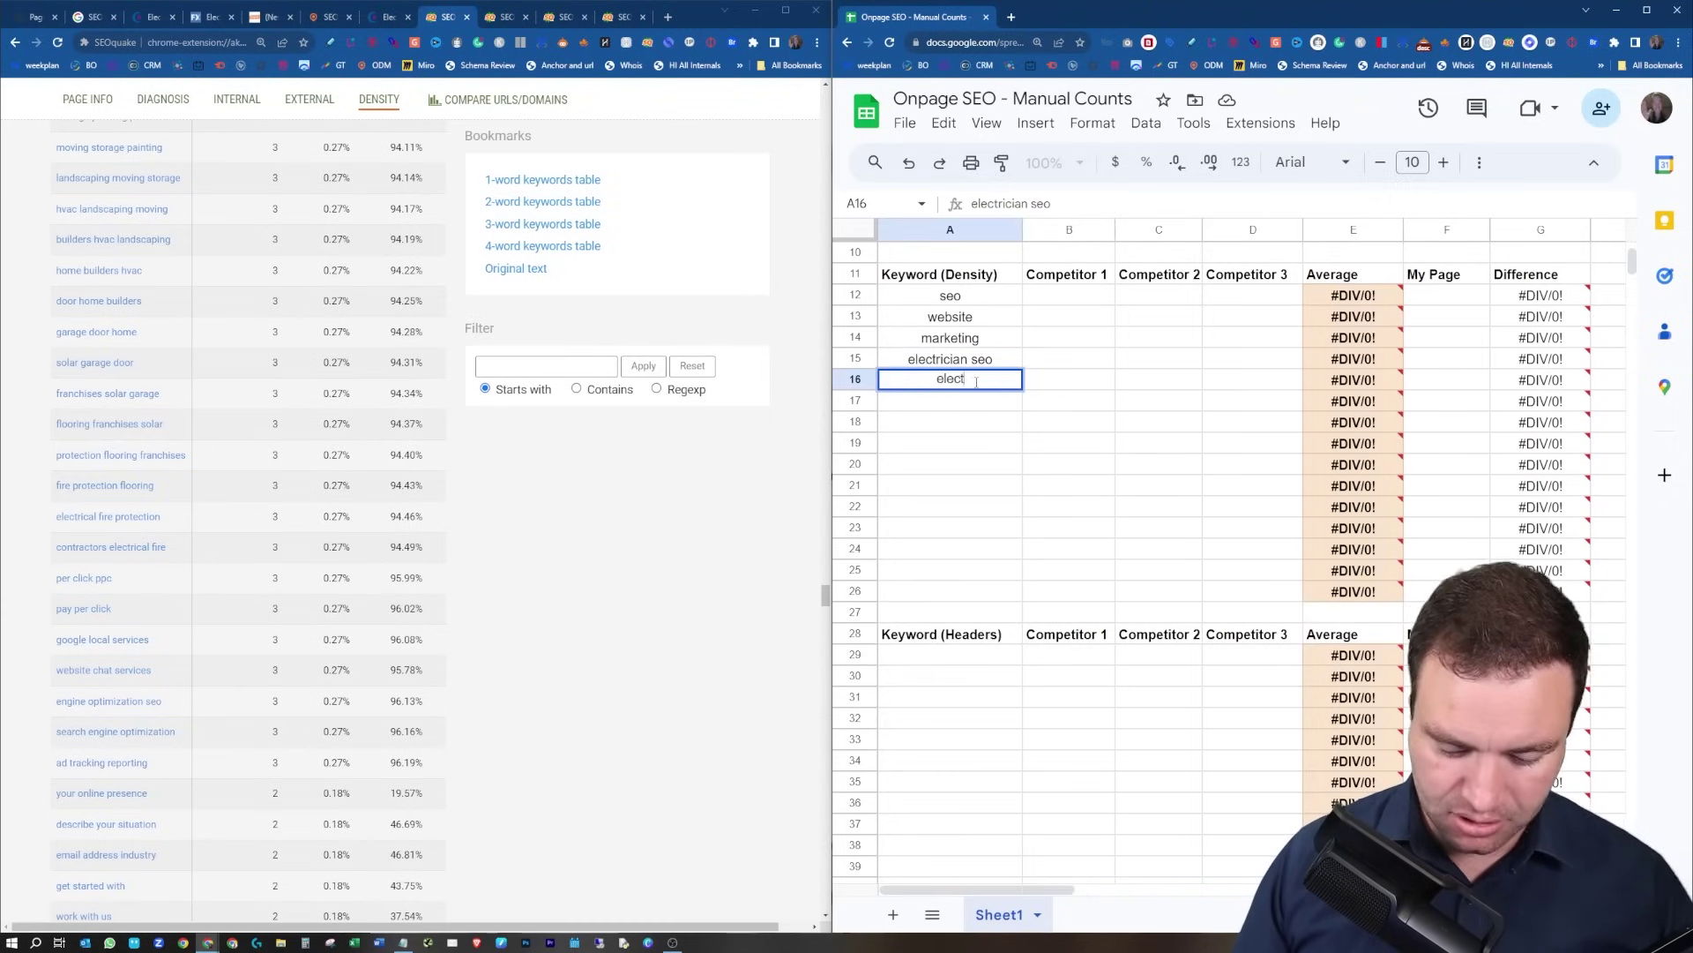
type("r")
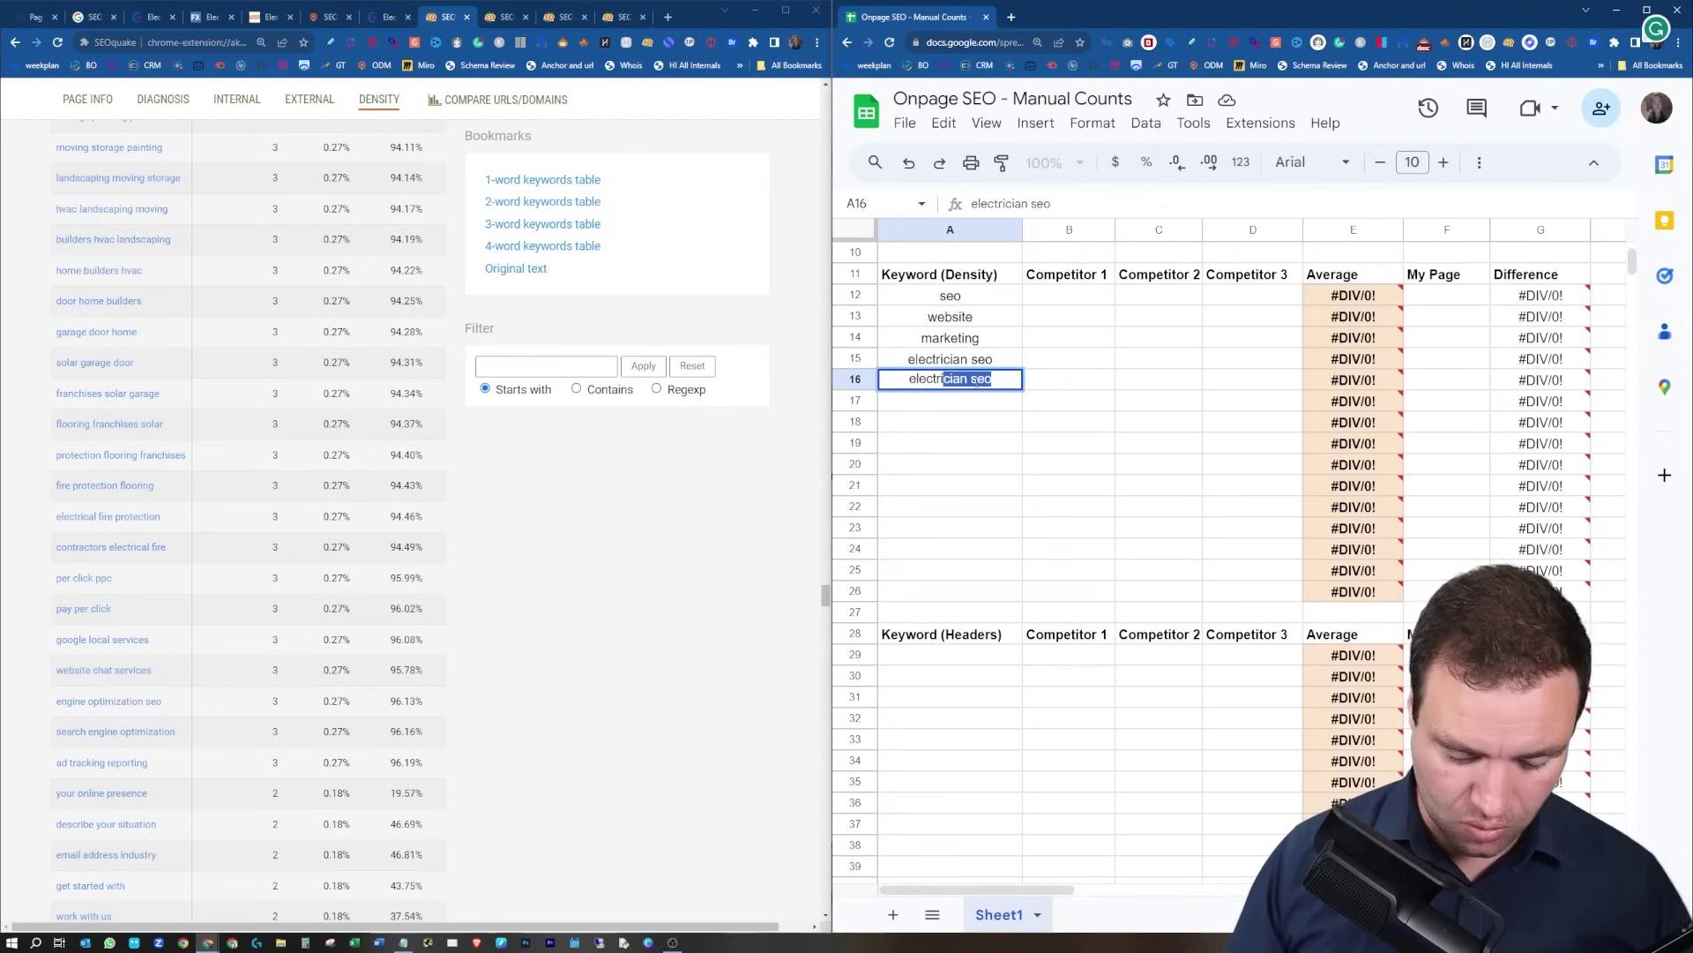
type("ician")
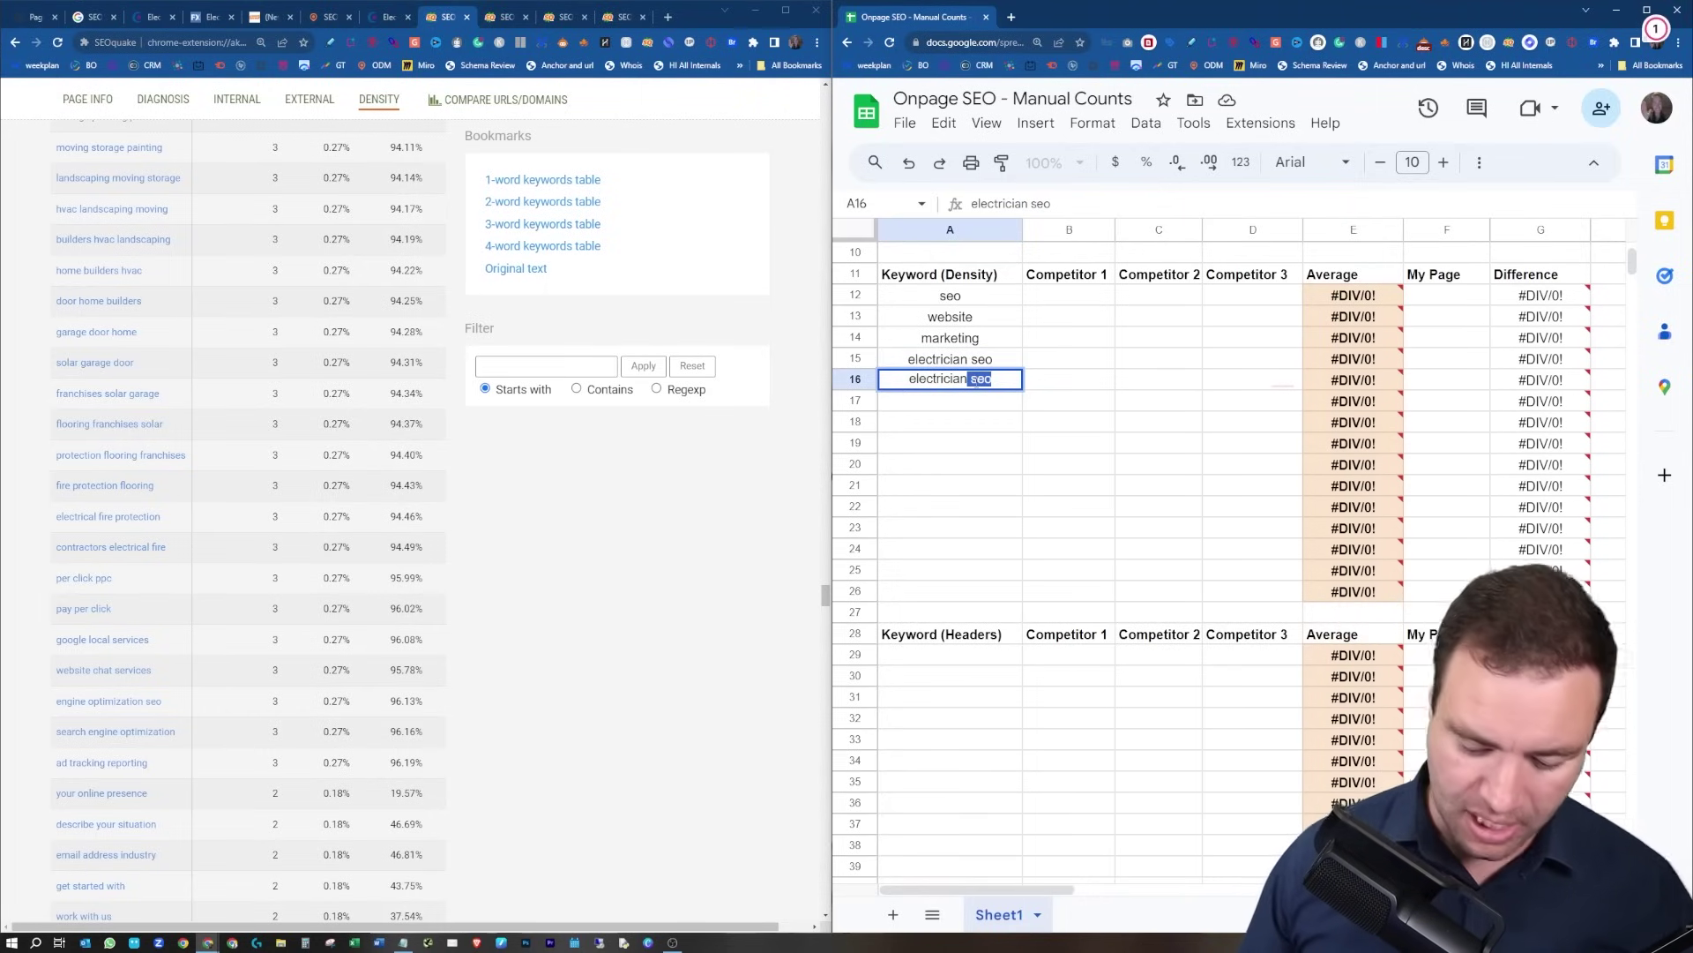
type("/s")
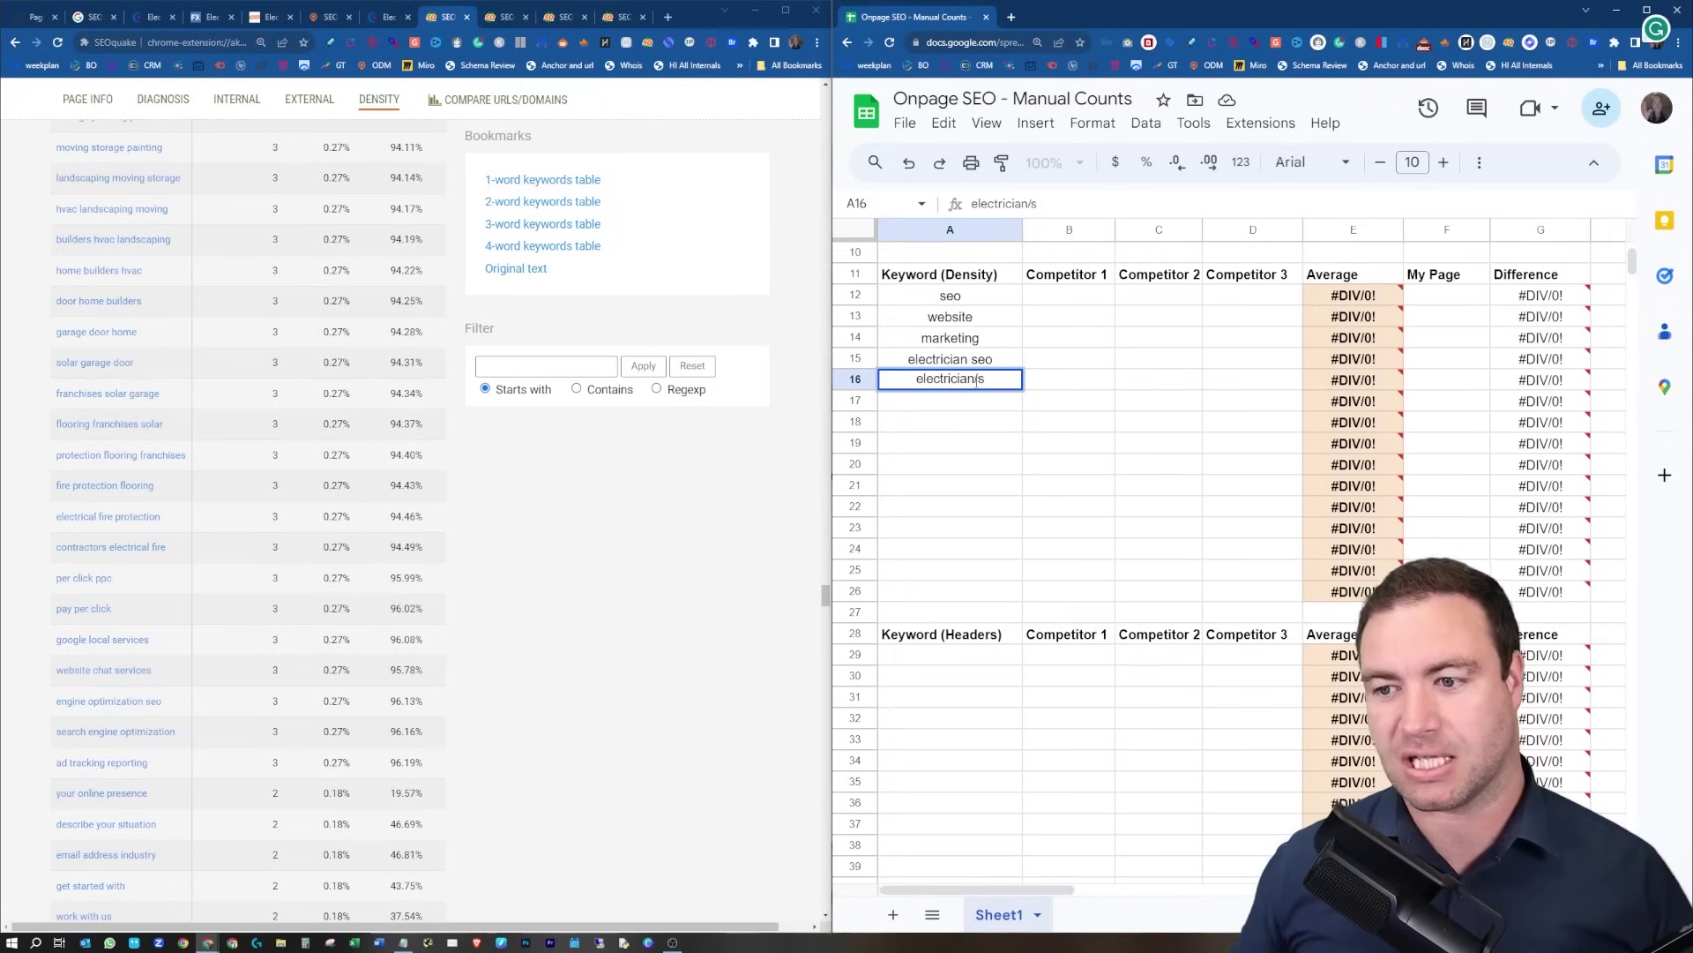
key("Return")
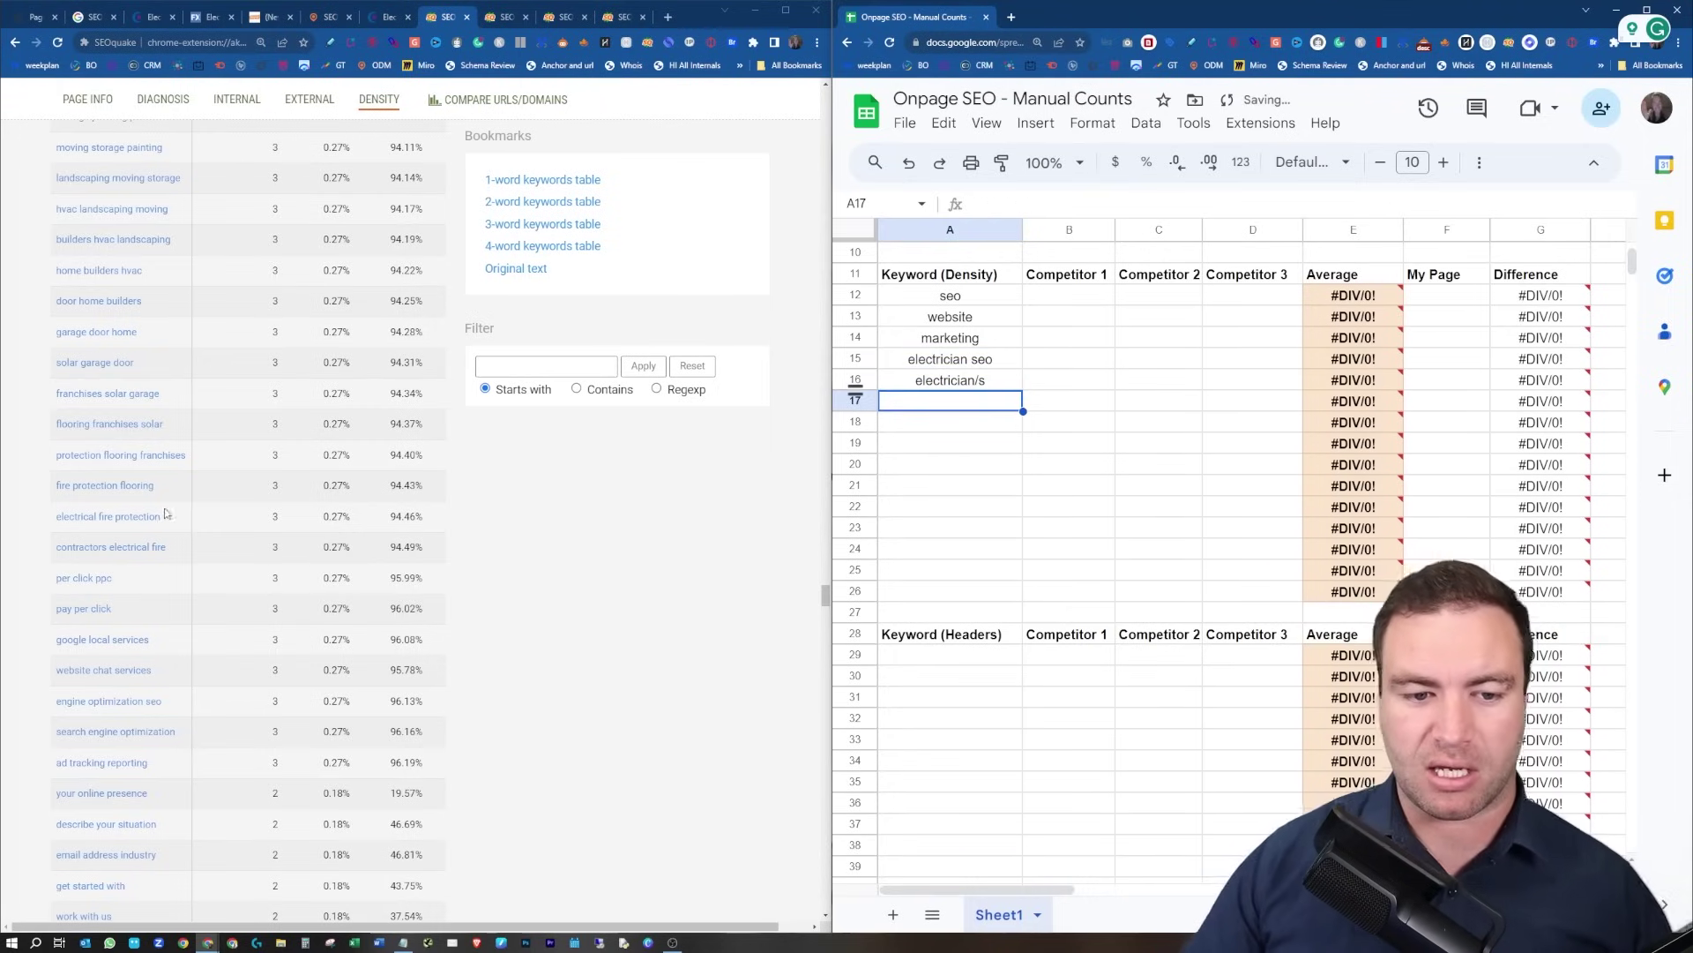
Return to Blue Corona's single-word density table and enter services and electrical as keywords in cells A17 and A18.
scroll(256, 426, "down", 10)
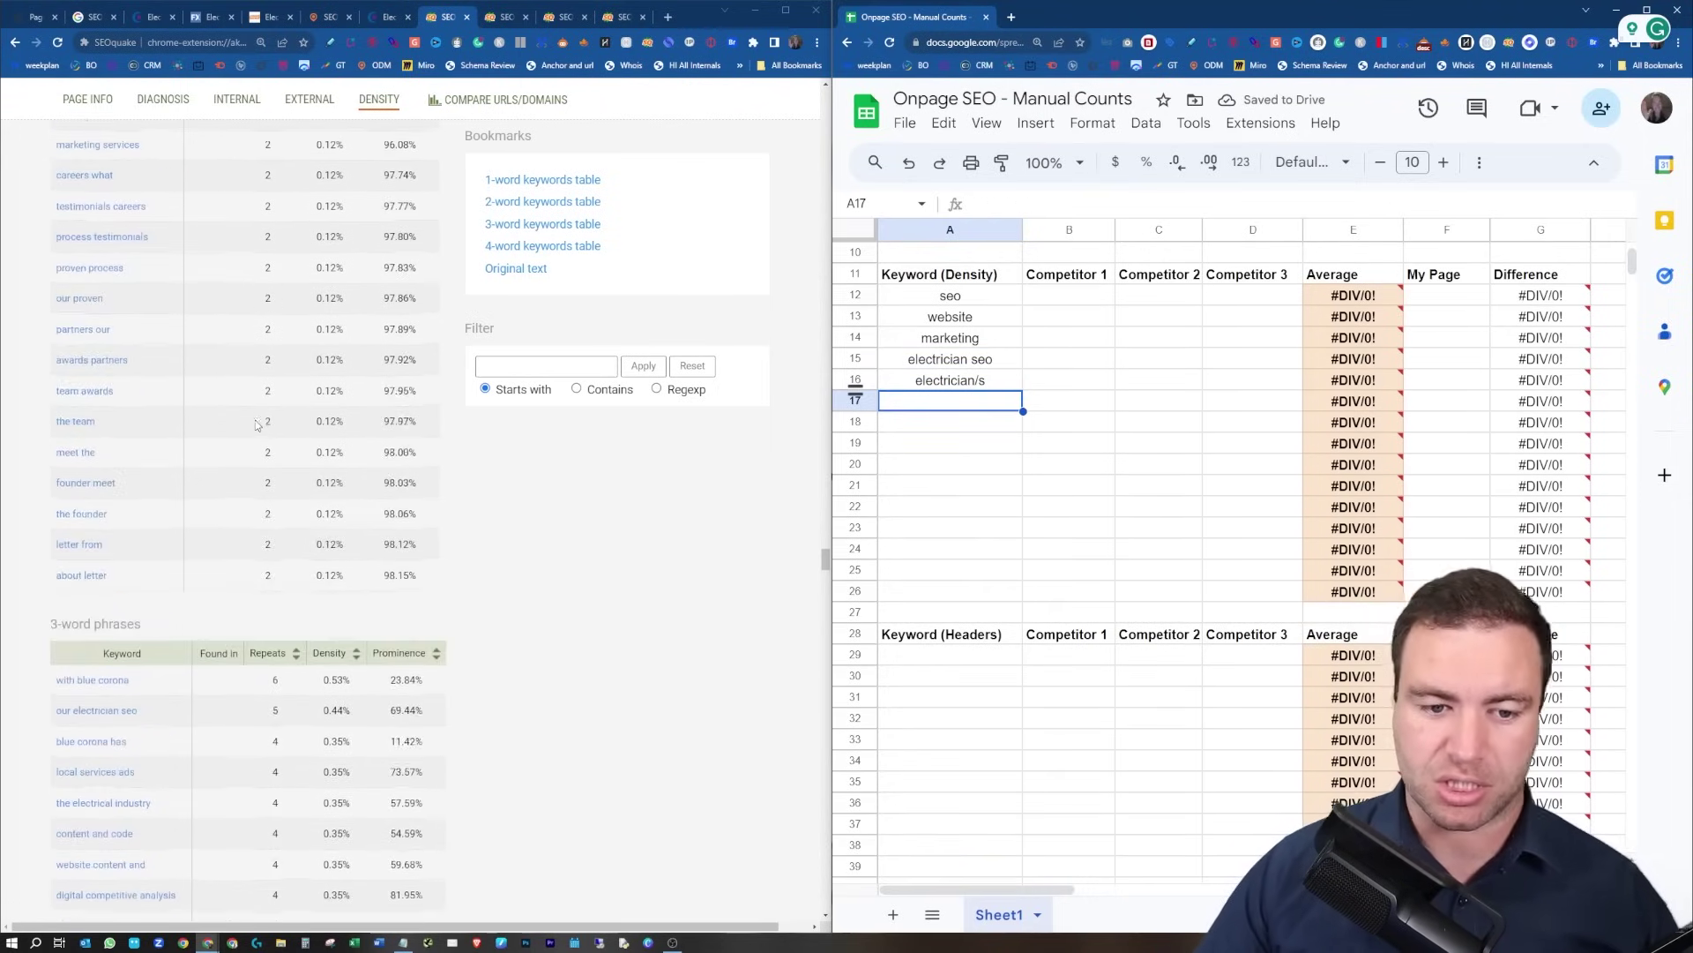
scroll(256, 426, "up", 10)
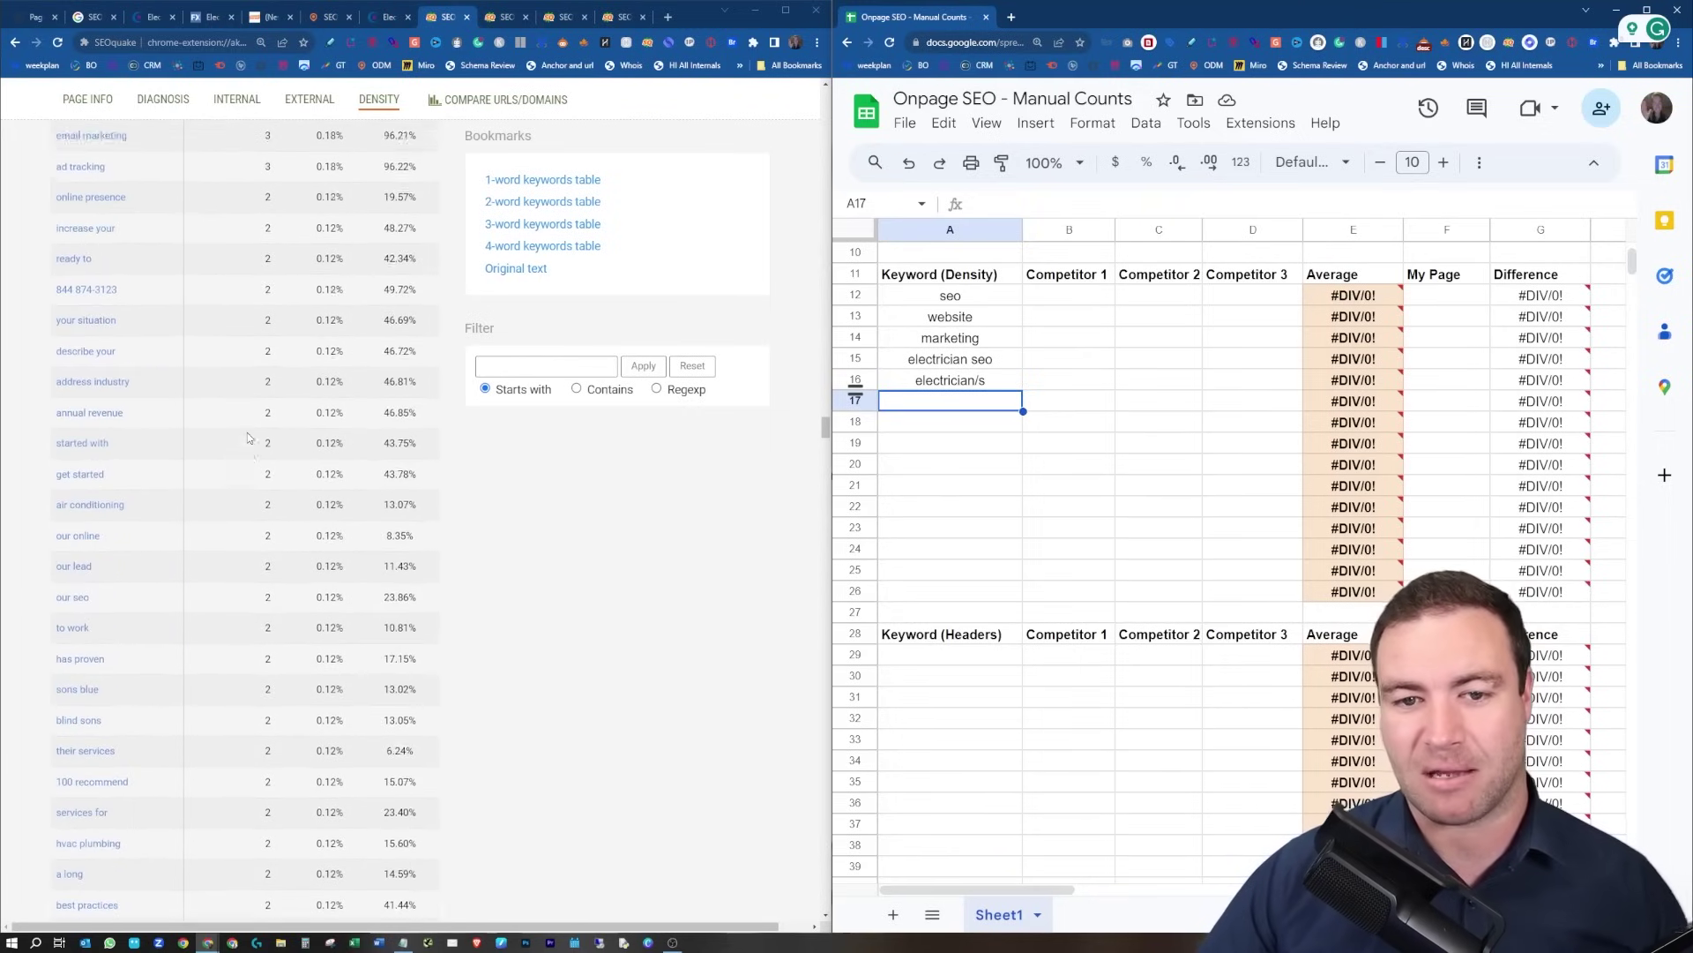
scroll(254, 438, "up", 10)
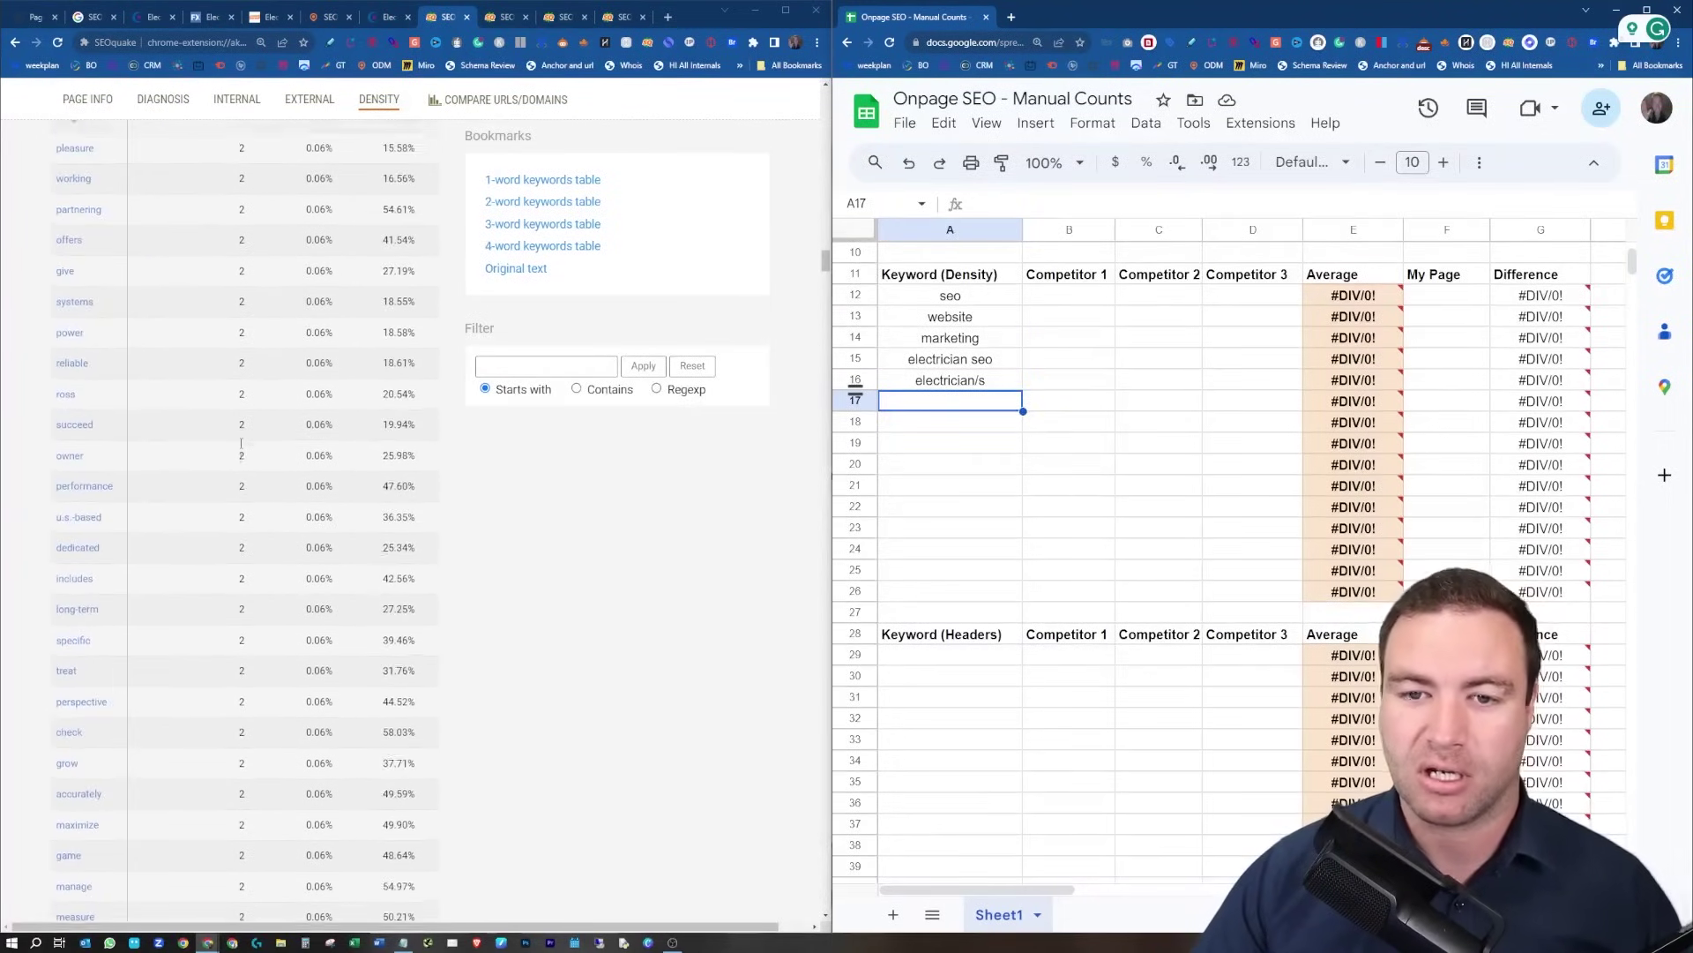
scroll(240, 450, "up", 10)
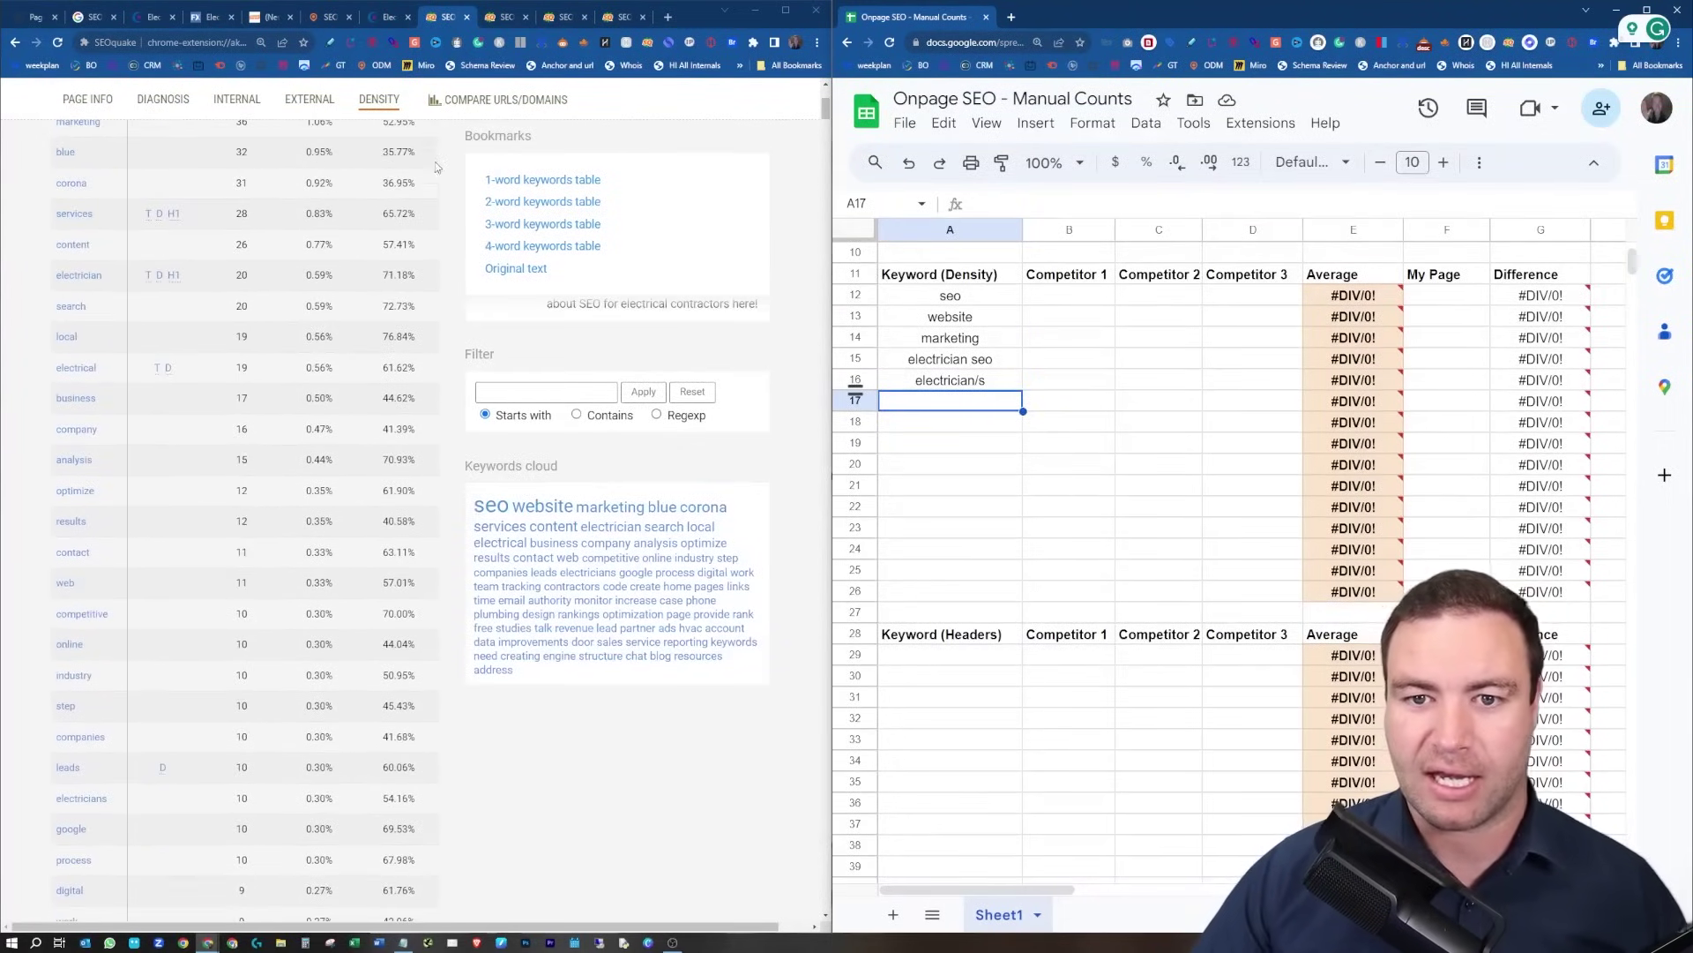
scroll(549, 205, "up", 1)
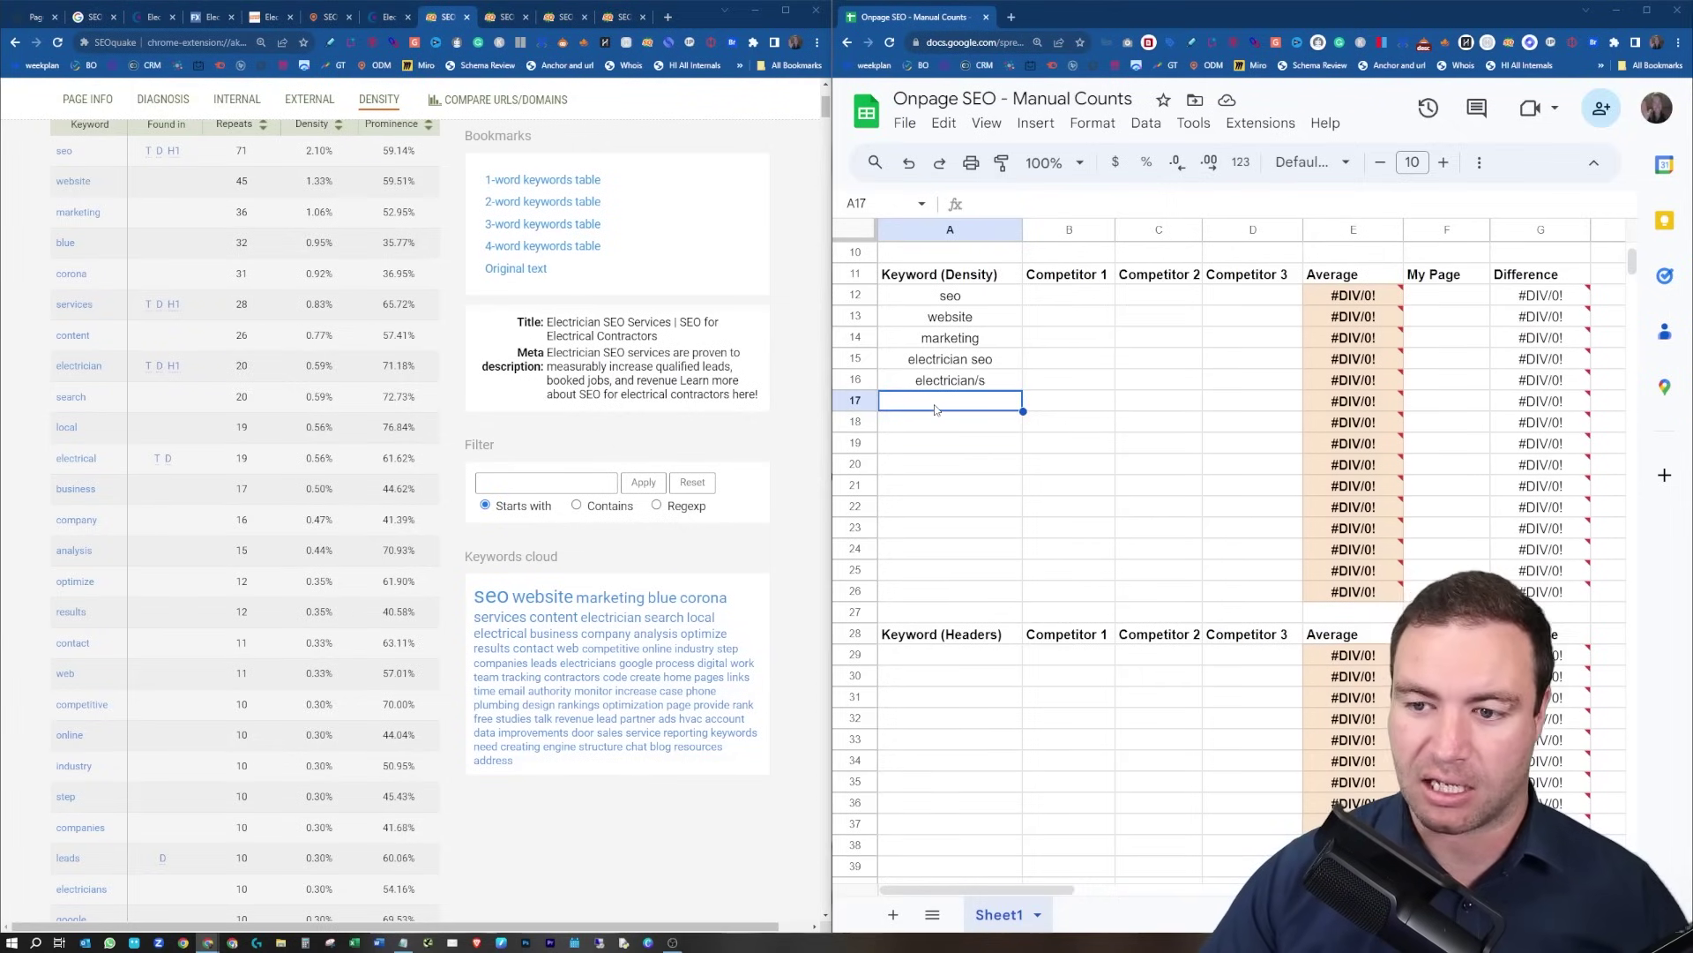
type("services")
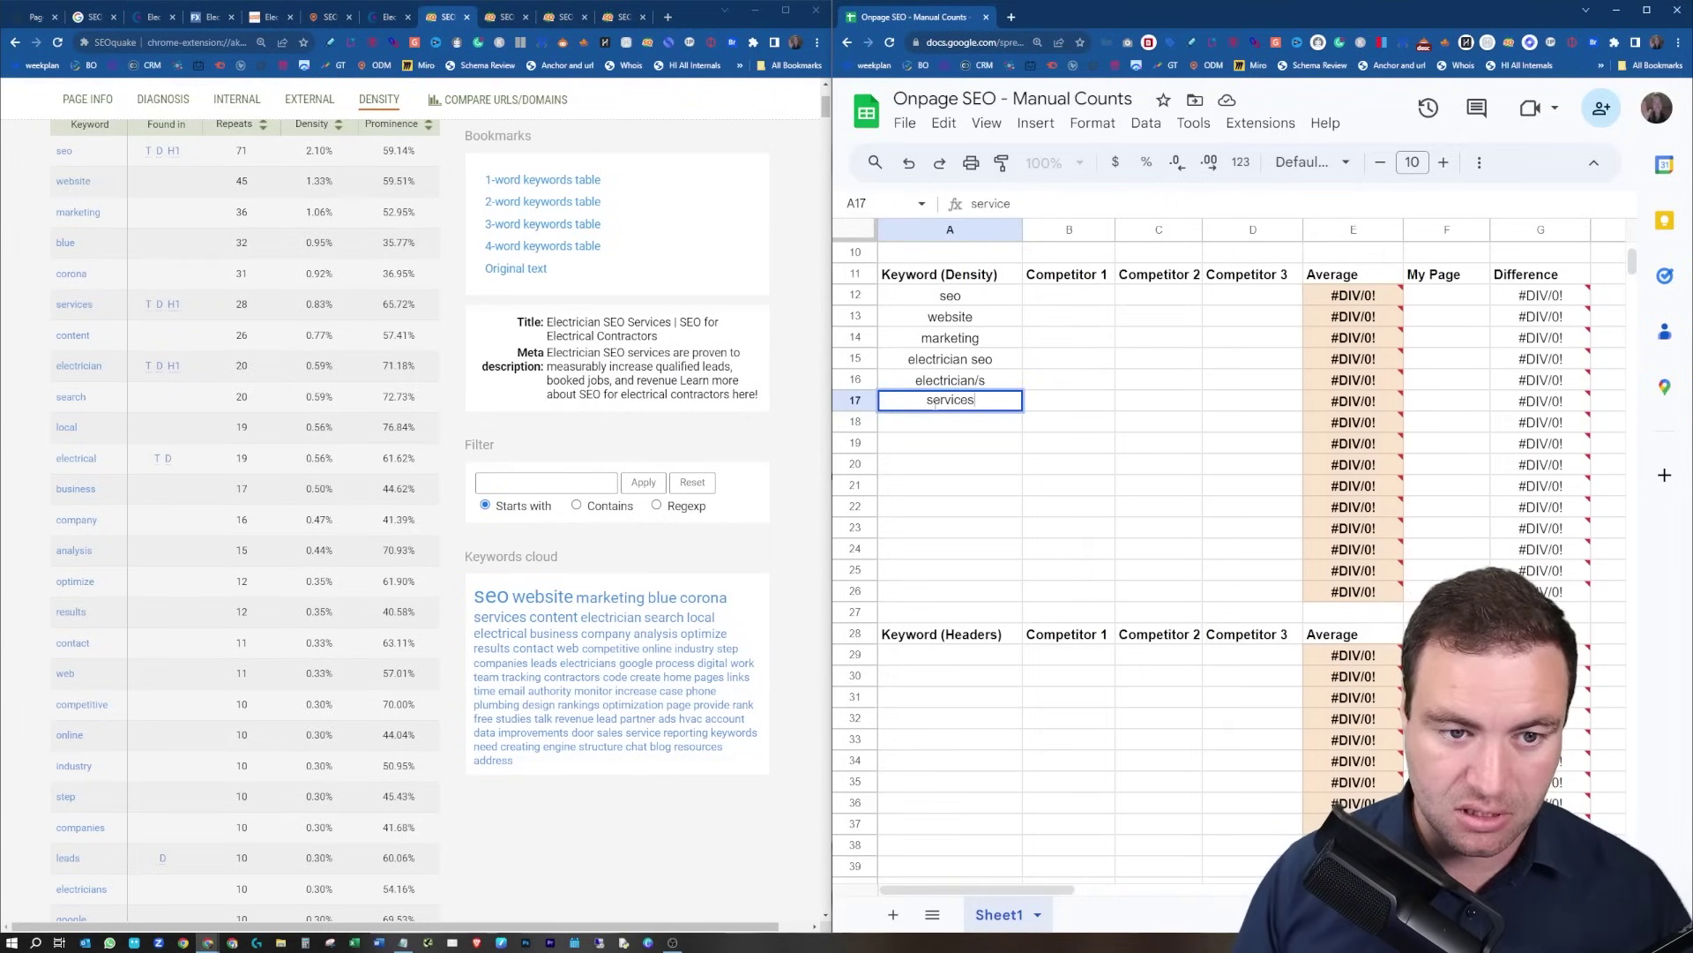
key("Return")
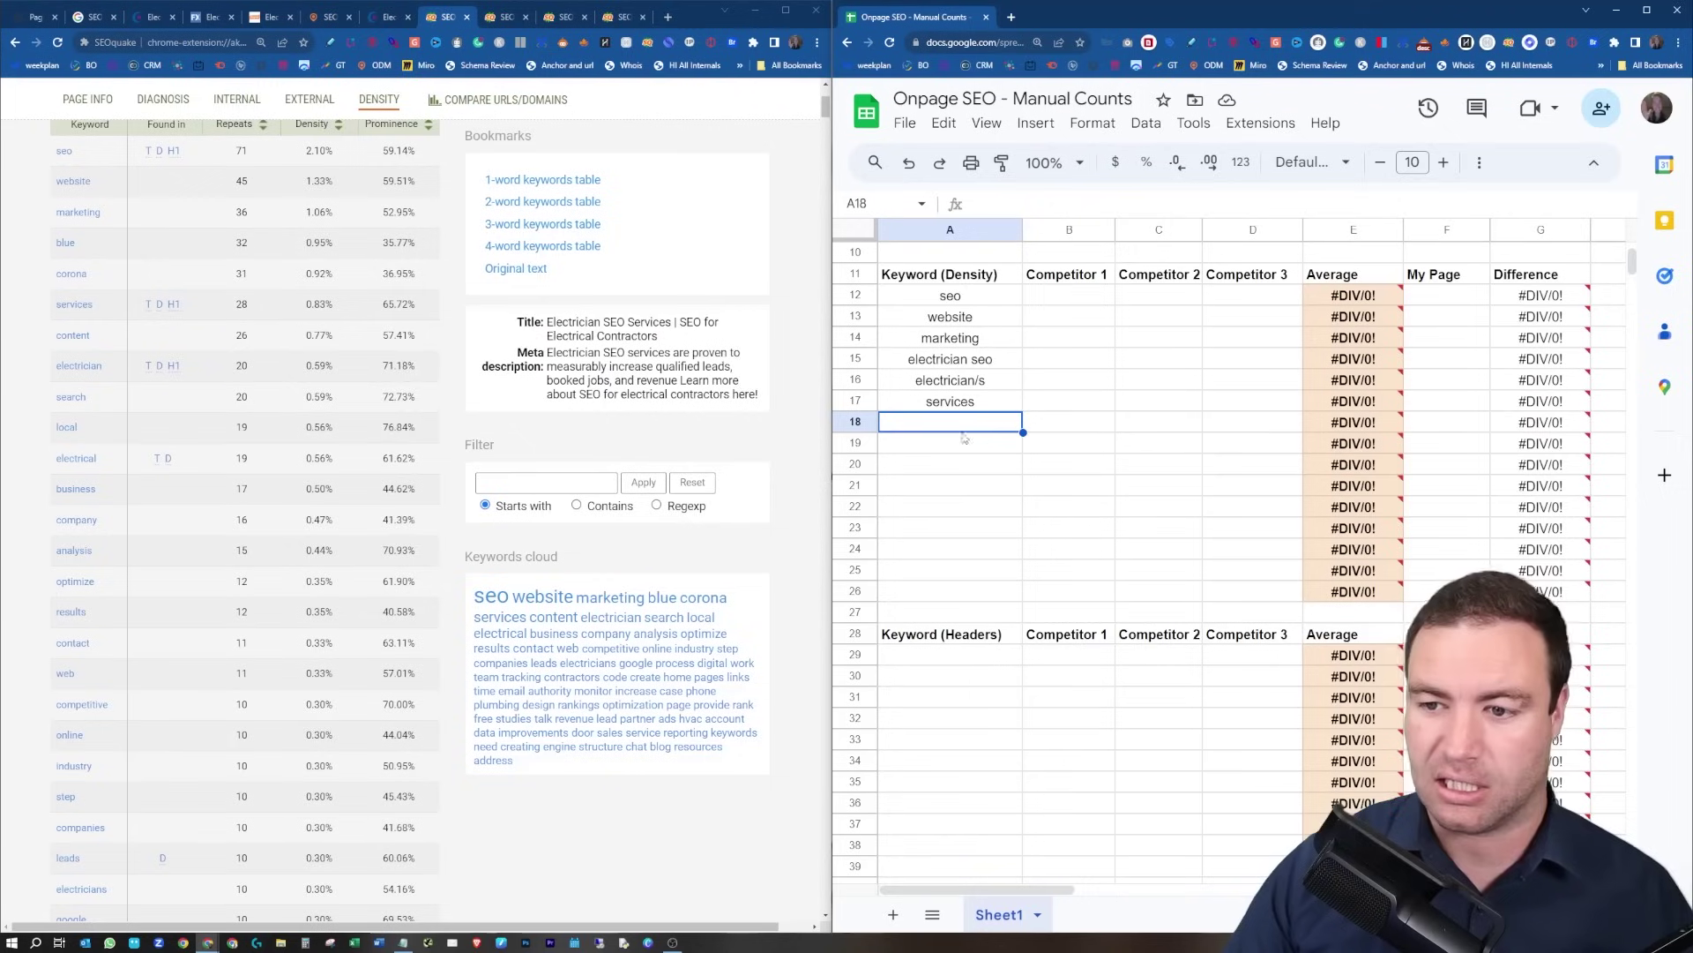
type("electrical")
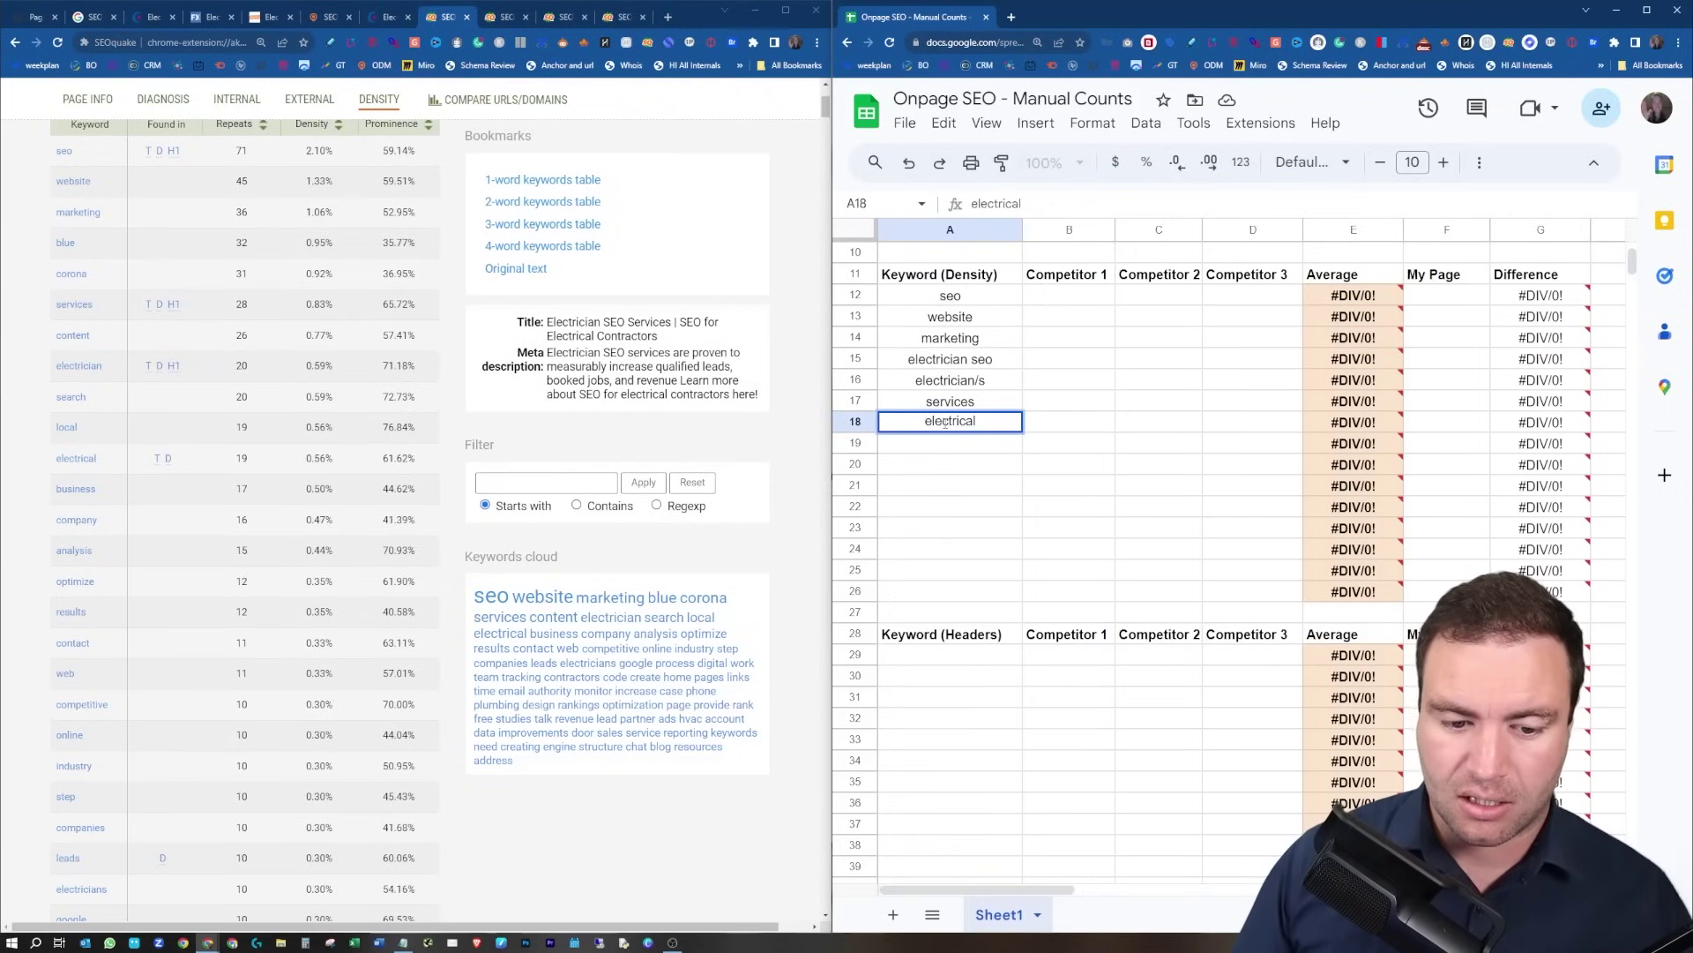
key("Return")
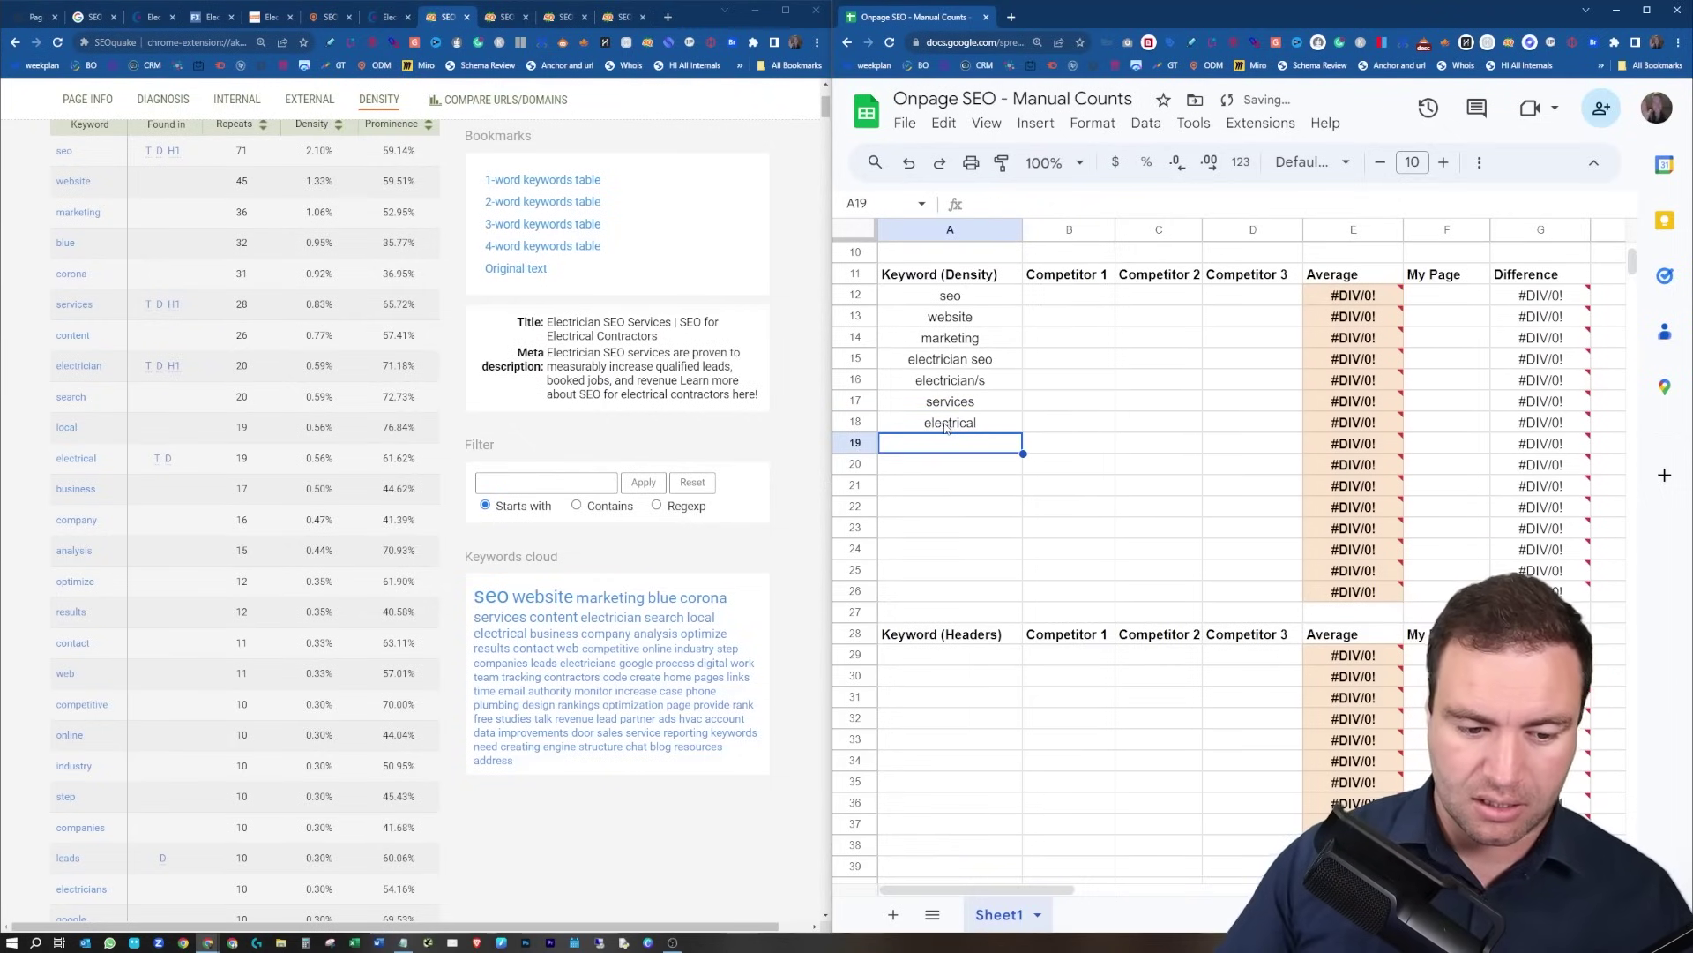
Check the repeats and density of leads and contractors in Blue Corona's single-word table, and enter contractors as the keyword in cell A19.
scroll(318, 869, "down", 3)
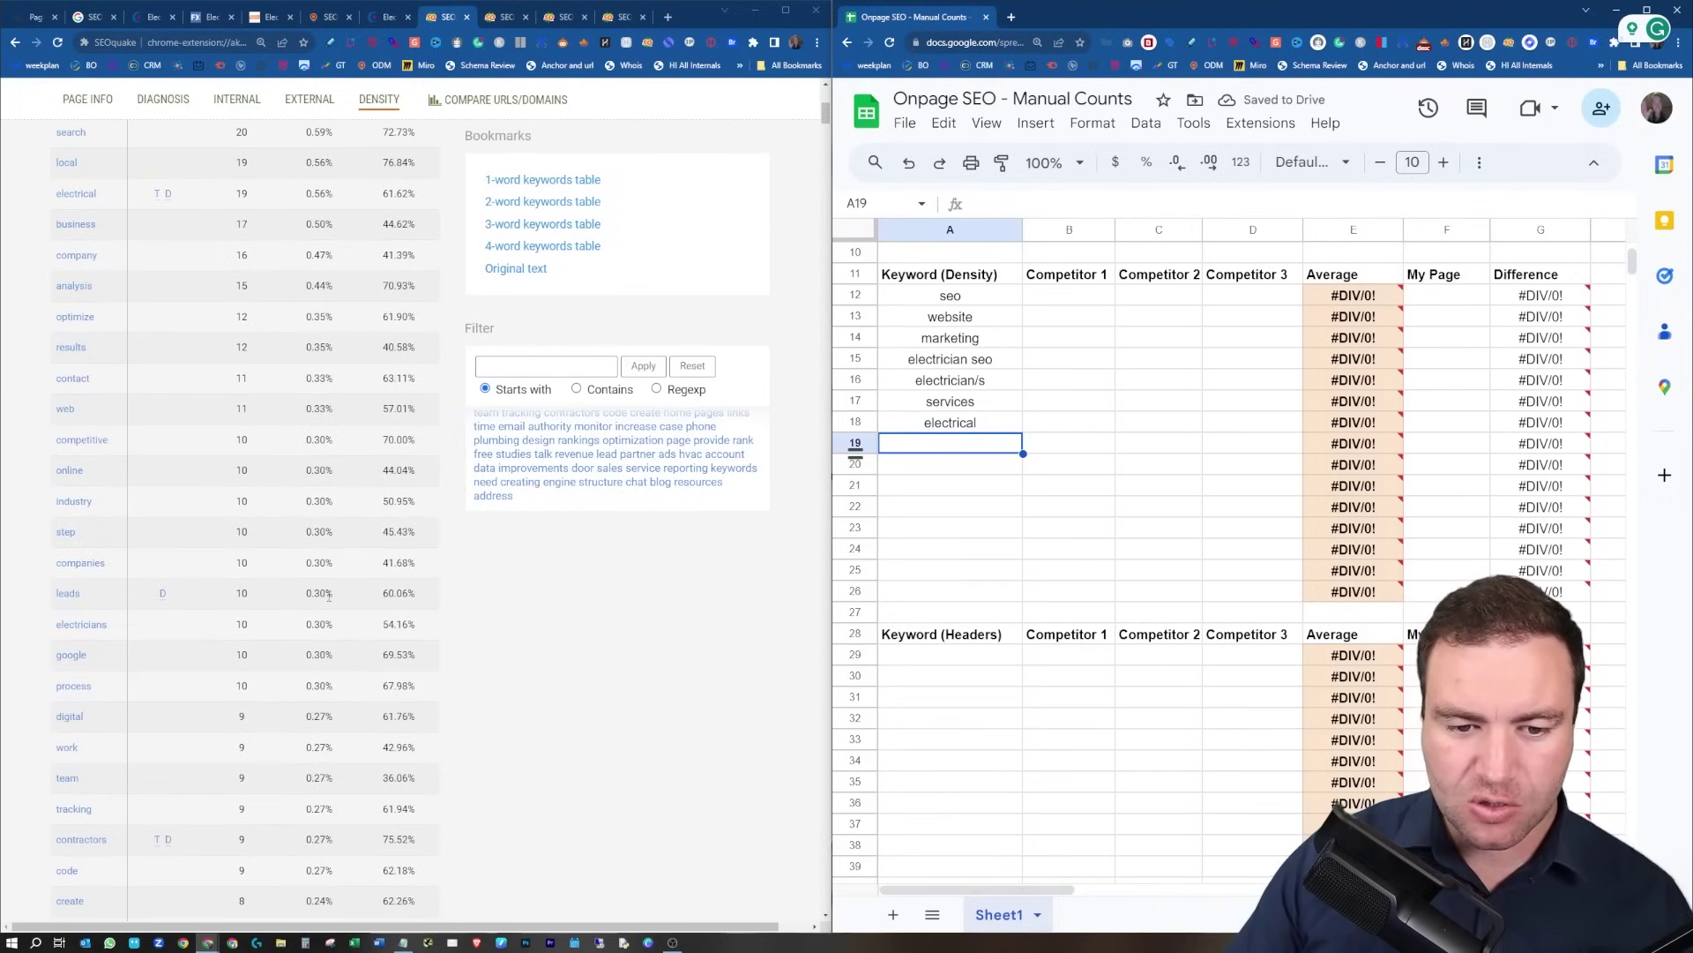
double_click(242, 591)
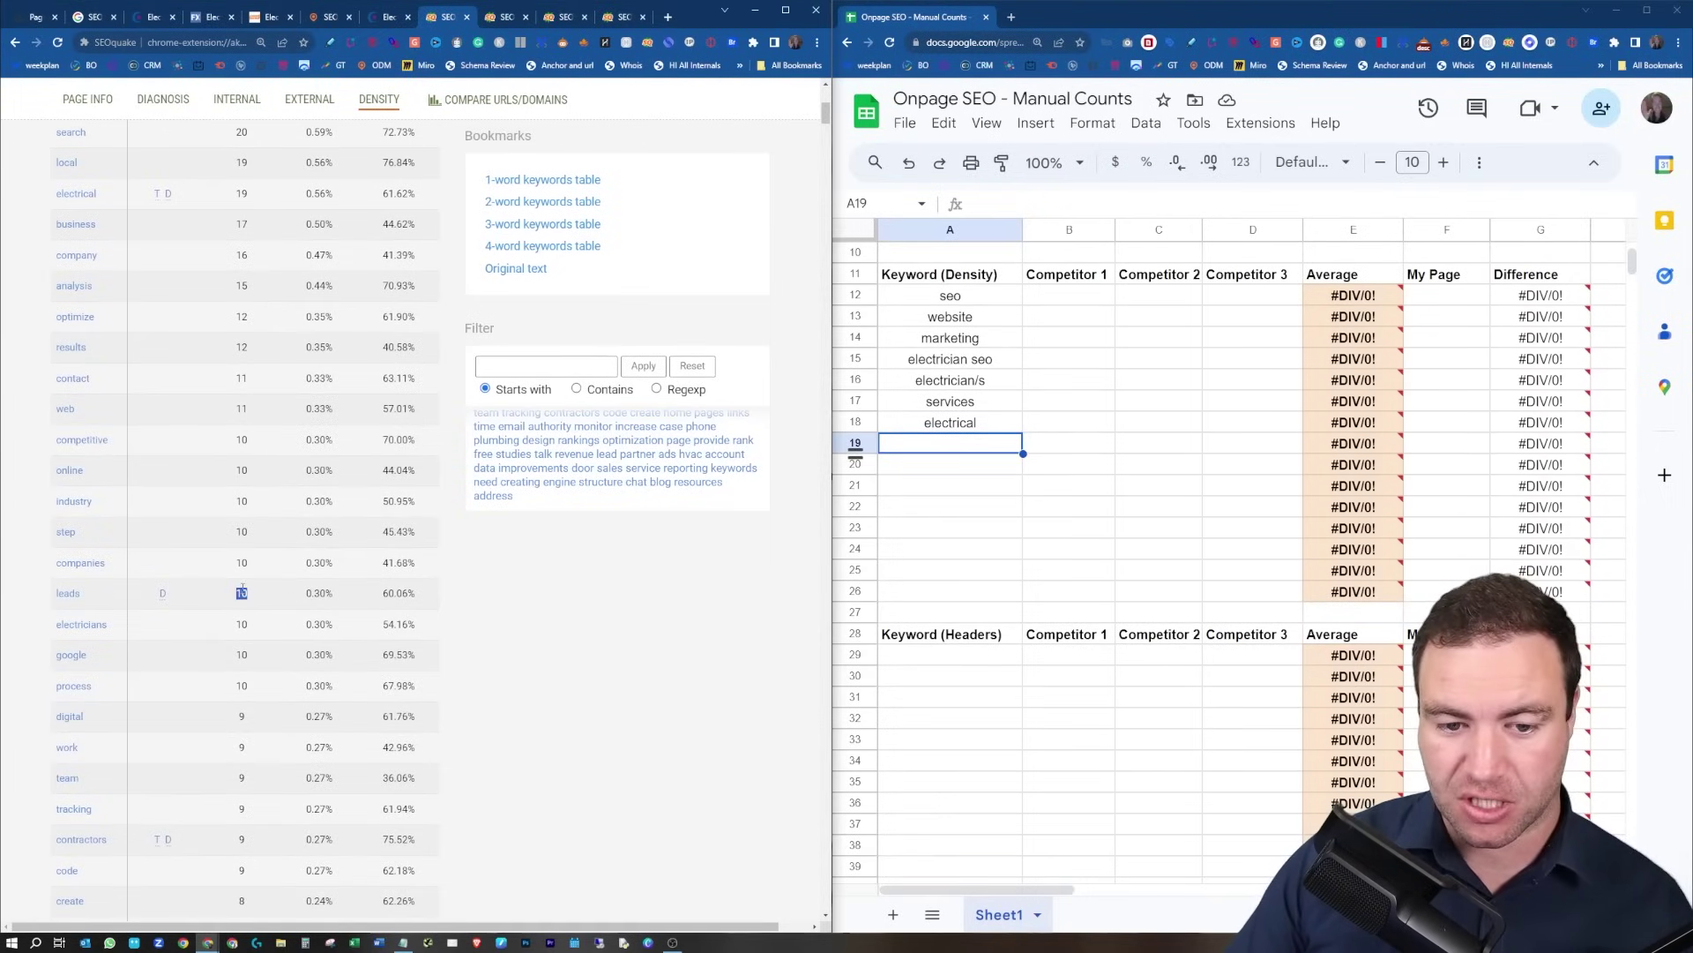
left_click_drag(306, 593, 326, 594)
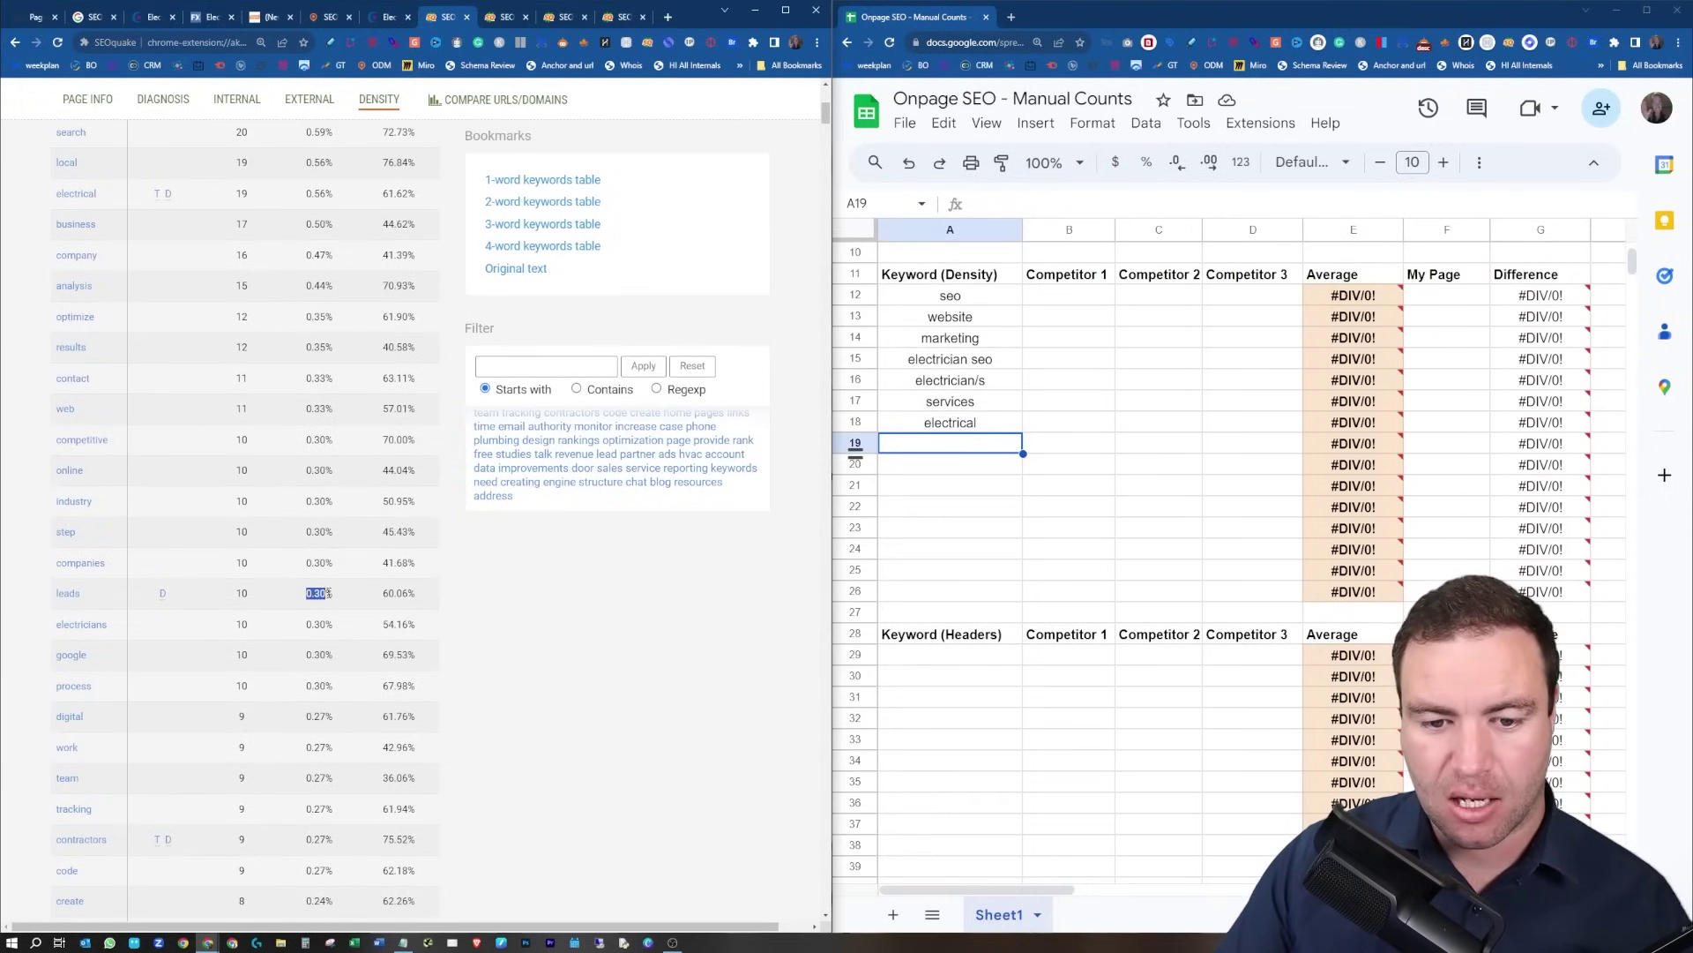
scroll(200, 704, "down", 3)
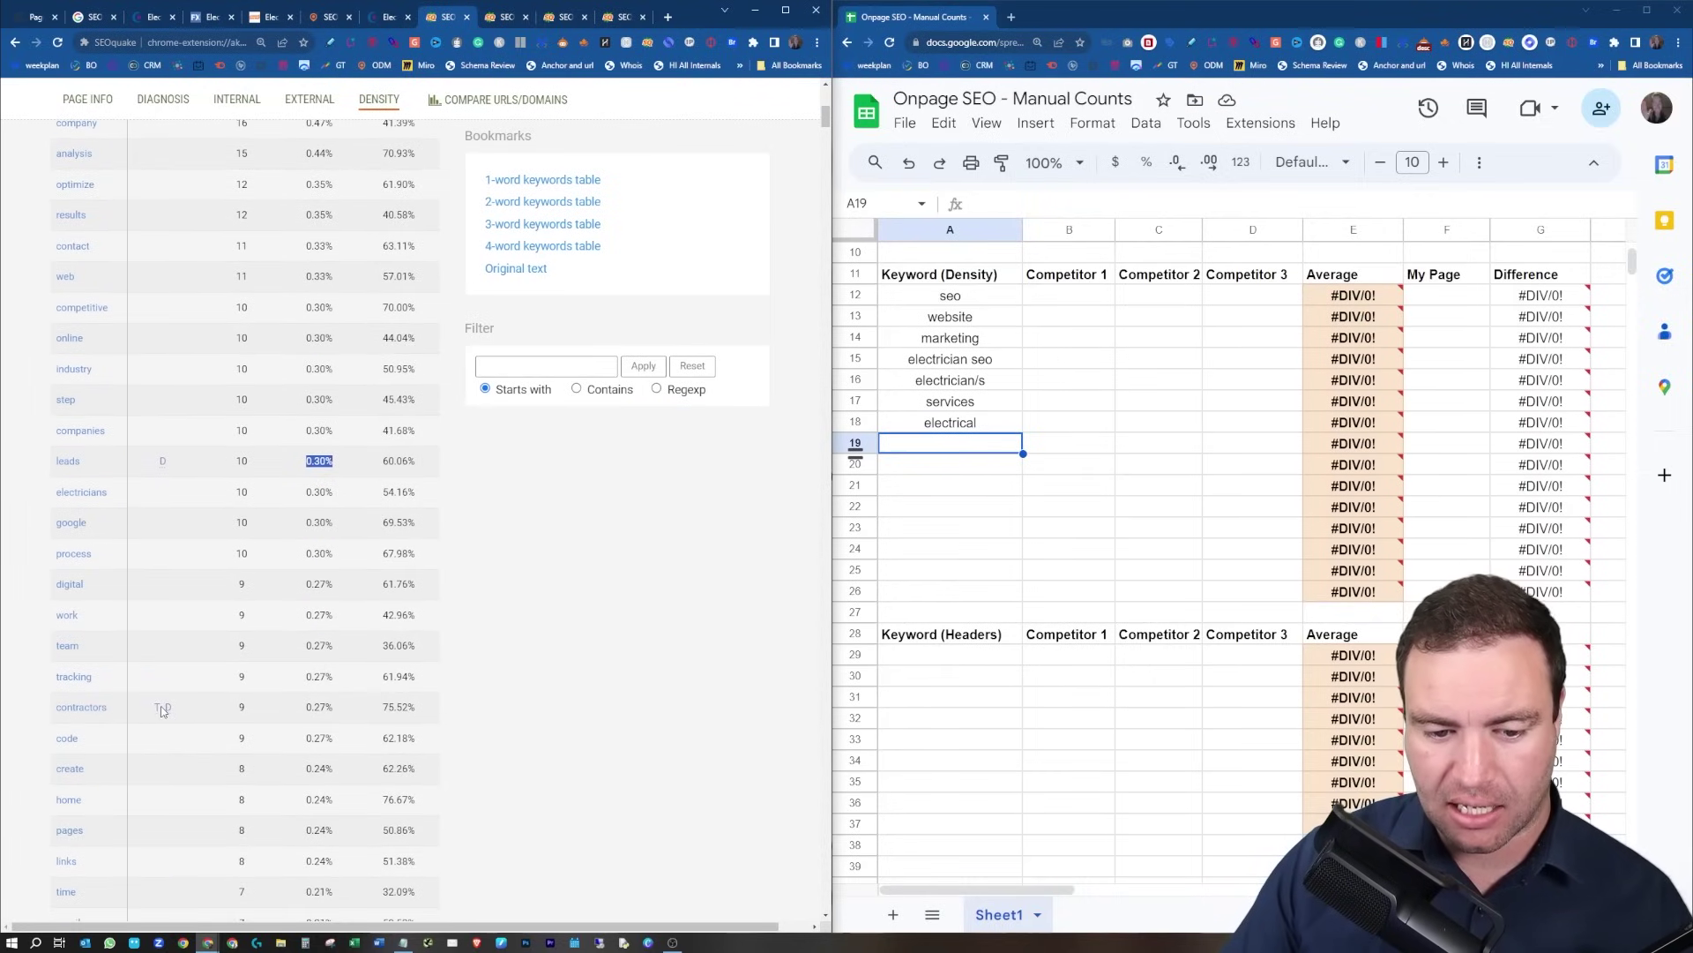
mouse_move(170, 706)
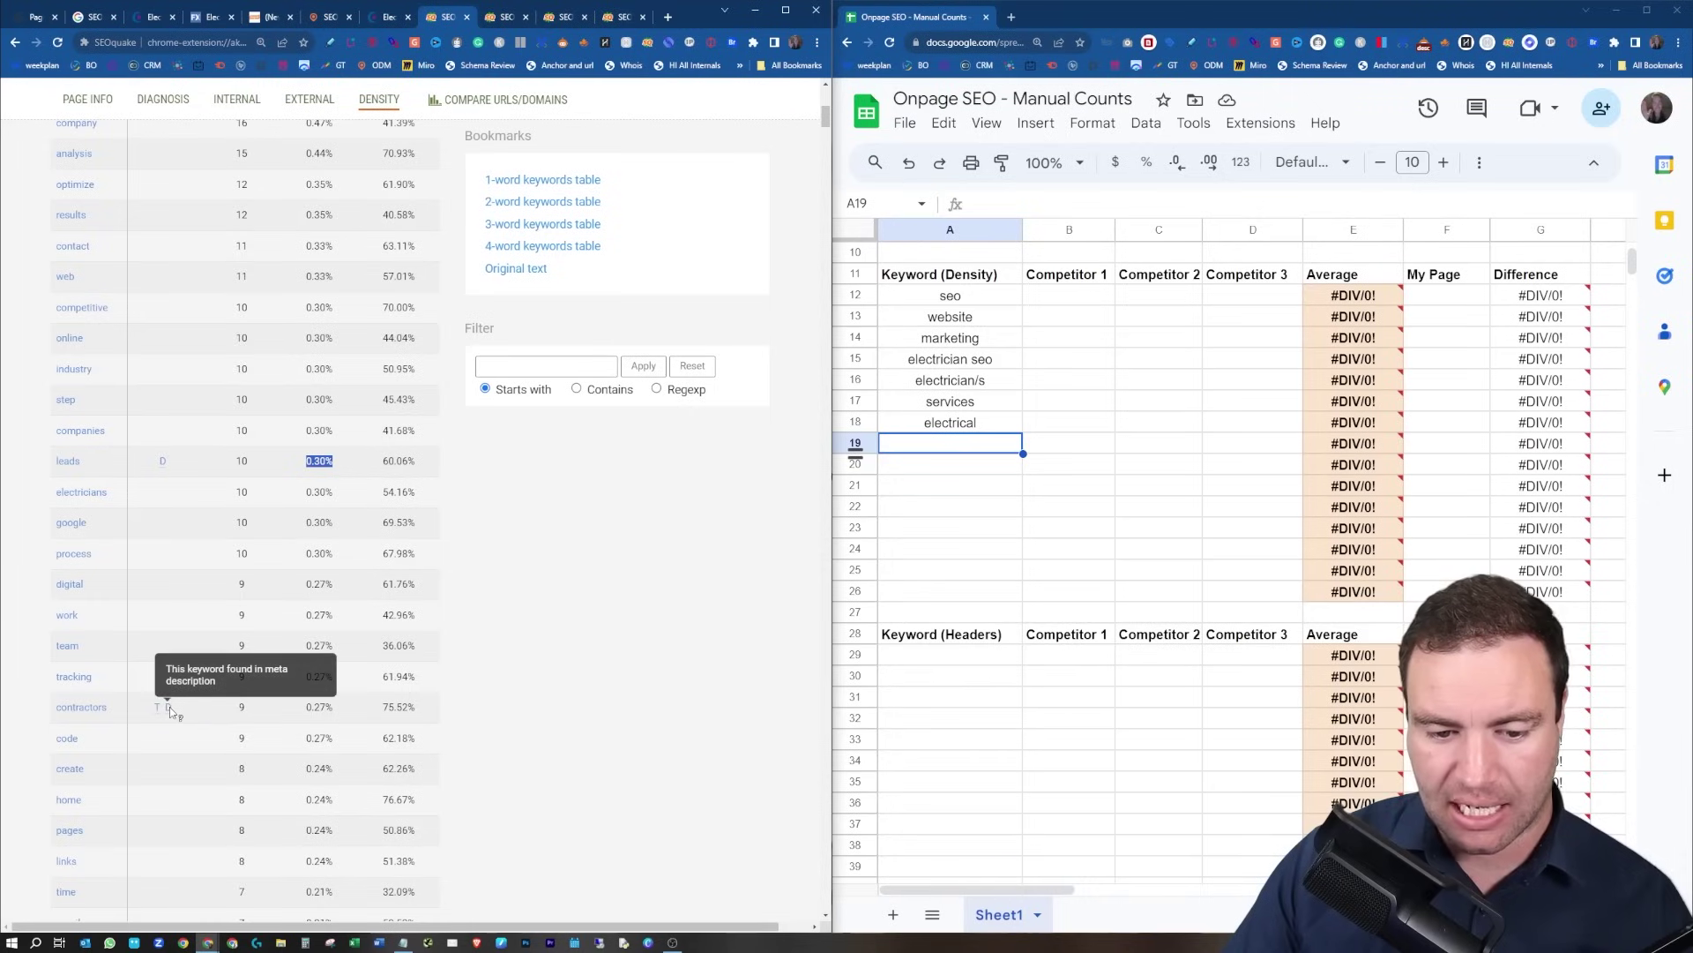
double_click(238, 712)
left_click_drag(334, 707, 307, 708)
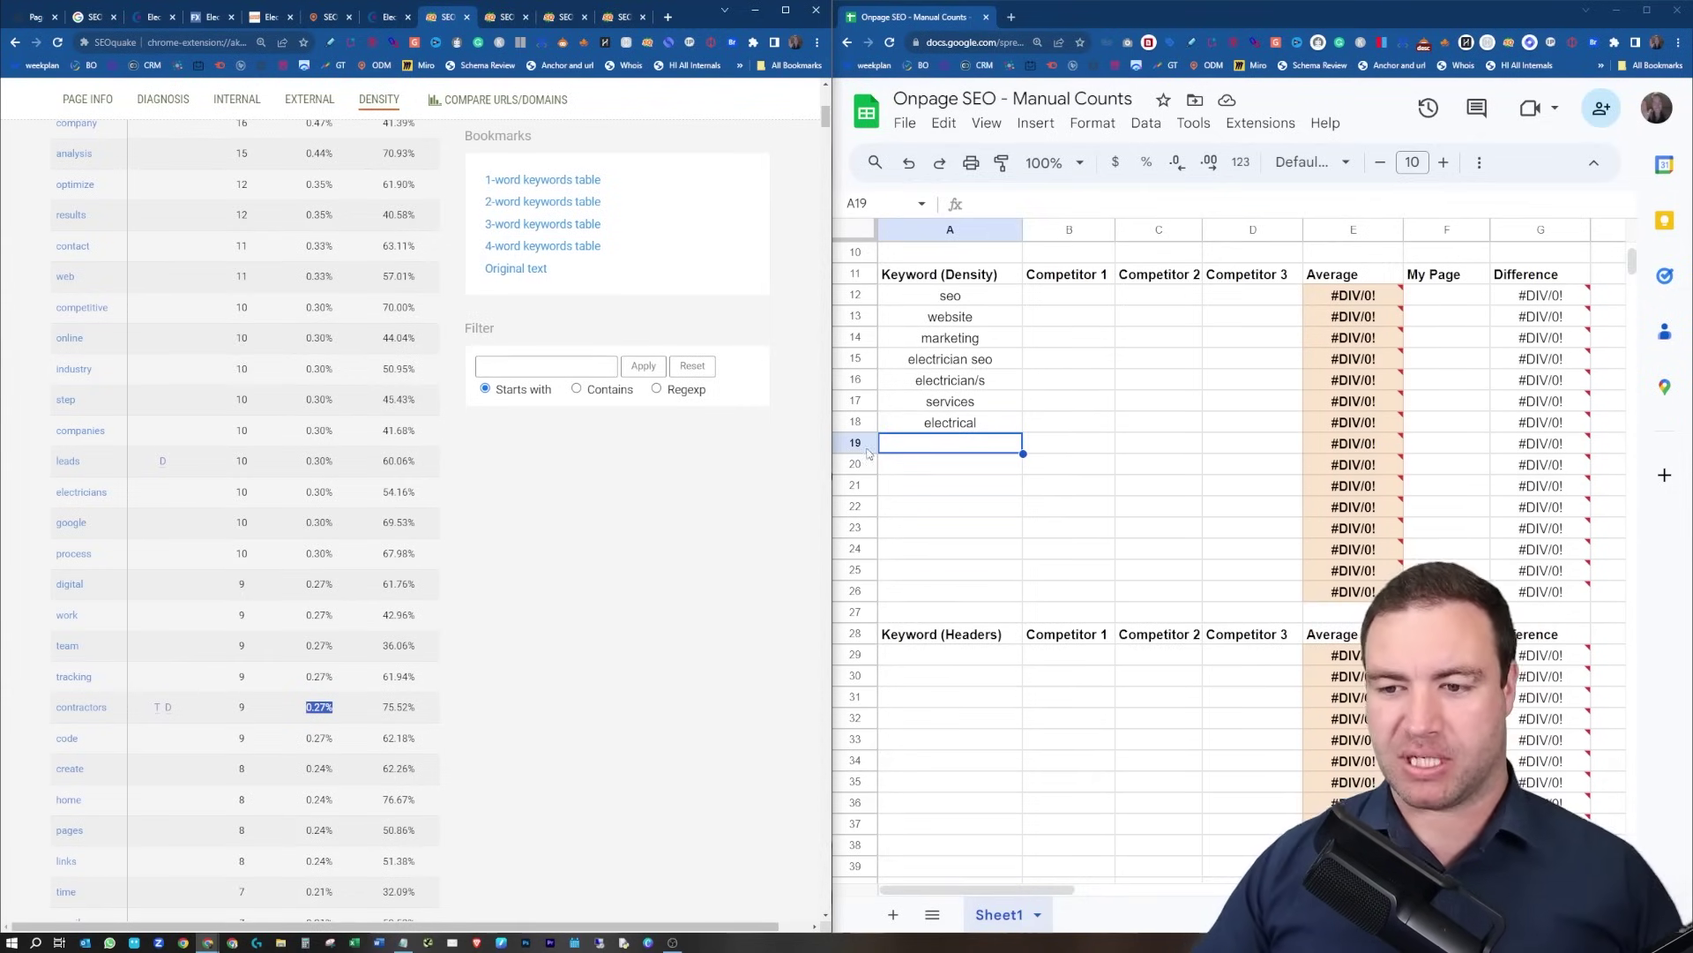
left_click(910, 445)
type("co")
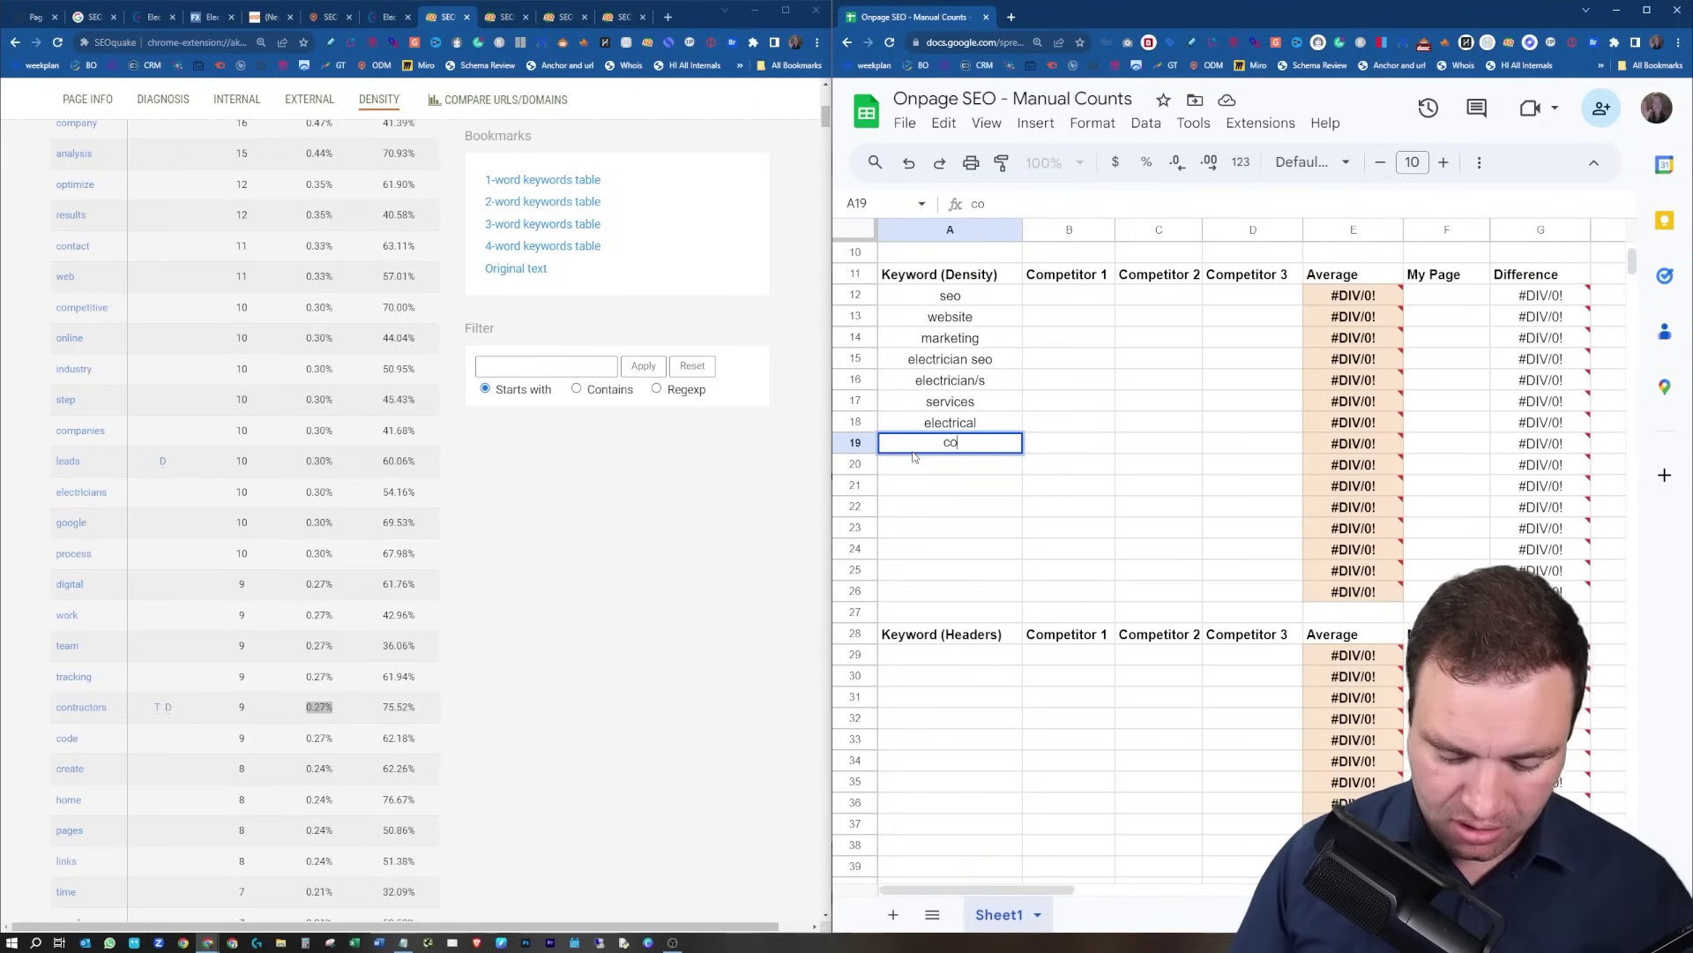
type("ntractors")
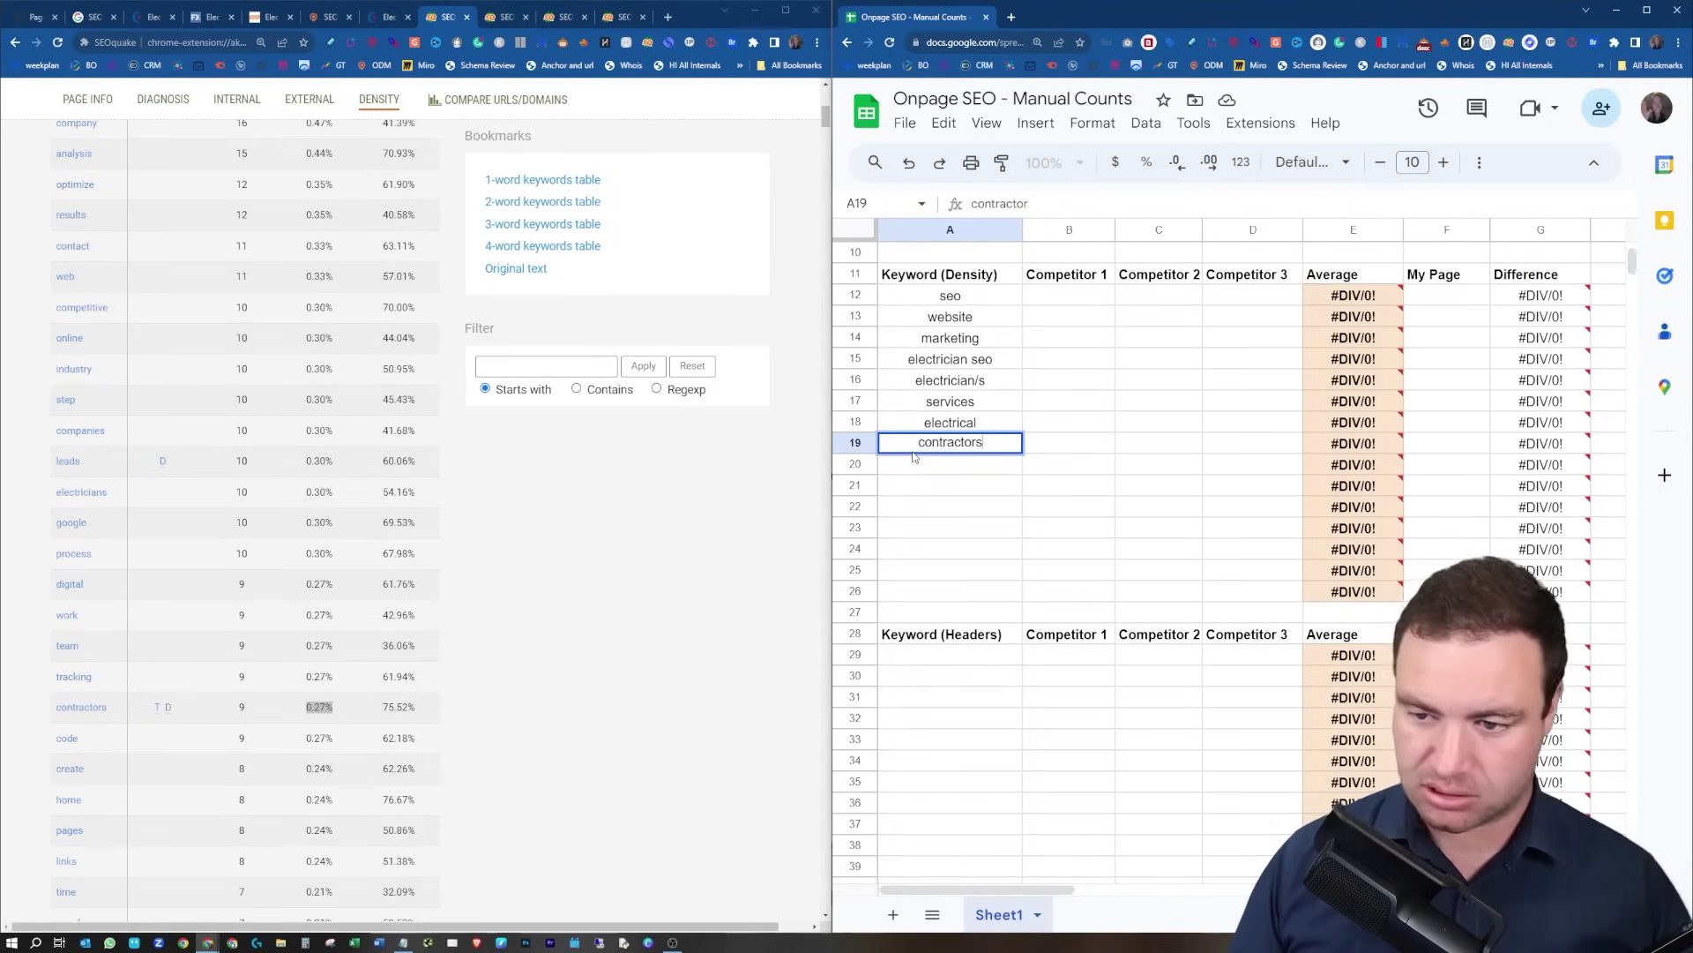
key("Return")
Review the remaining single-word keywords for Blue Corona and go to its two-word phrases table.
scroll(179, 605, "down", 4)
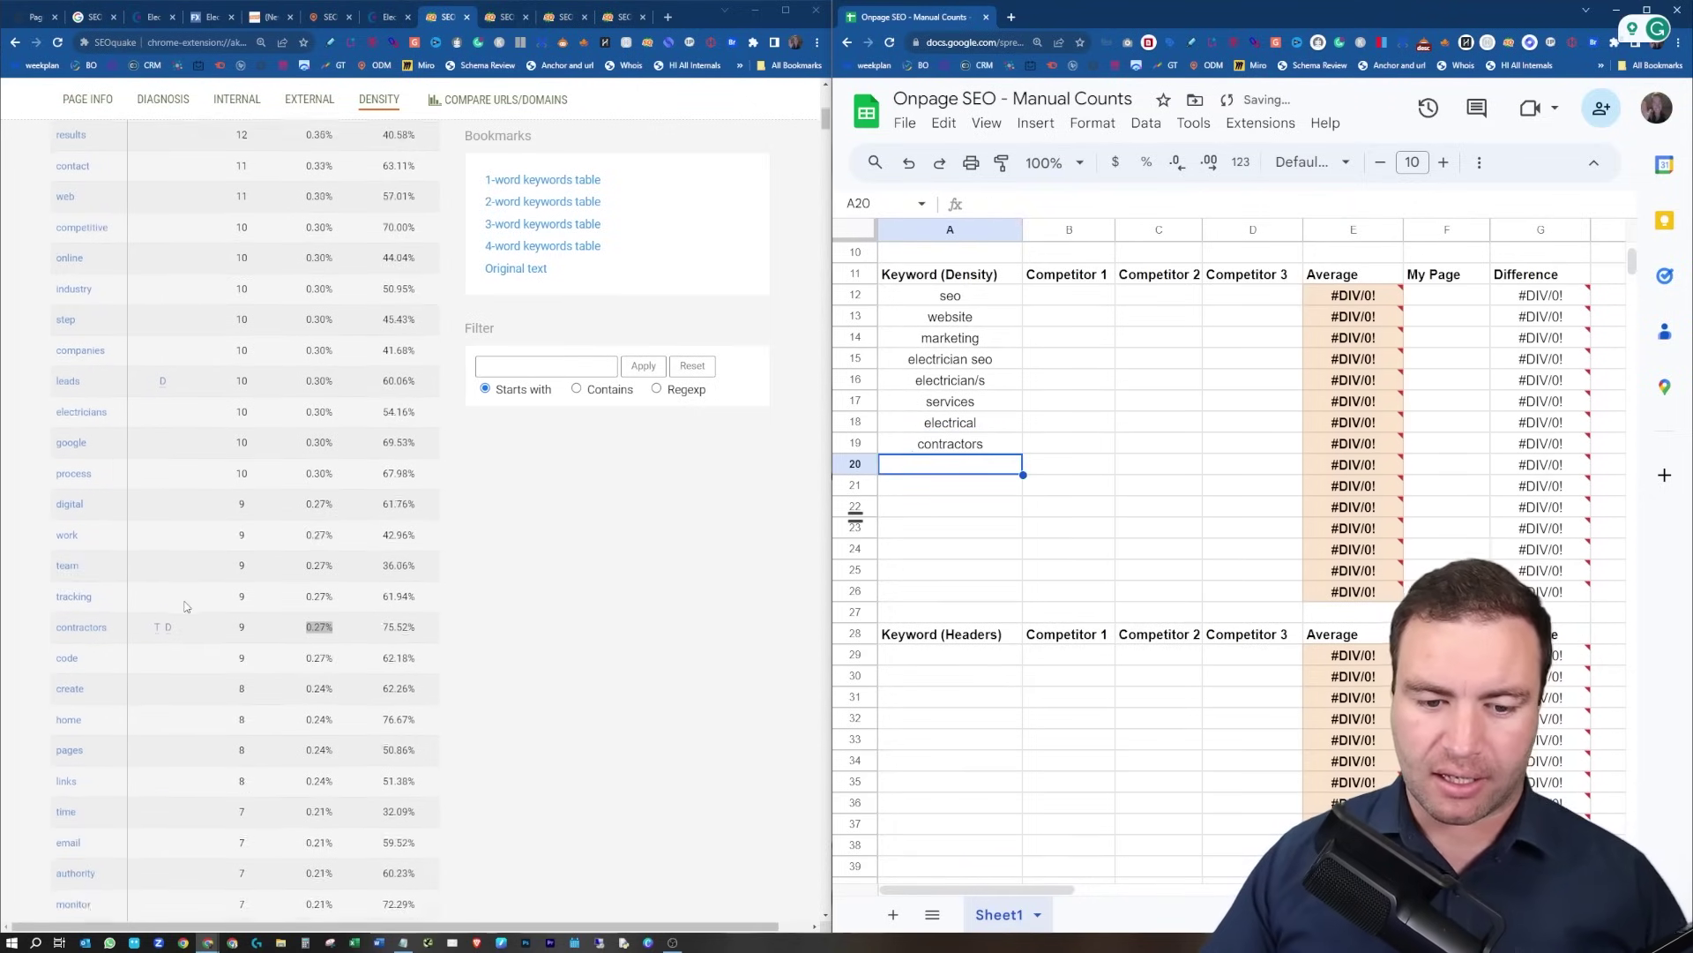
scroll(179, 605, "down", 3)
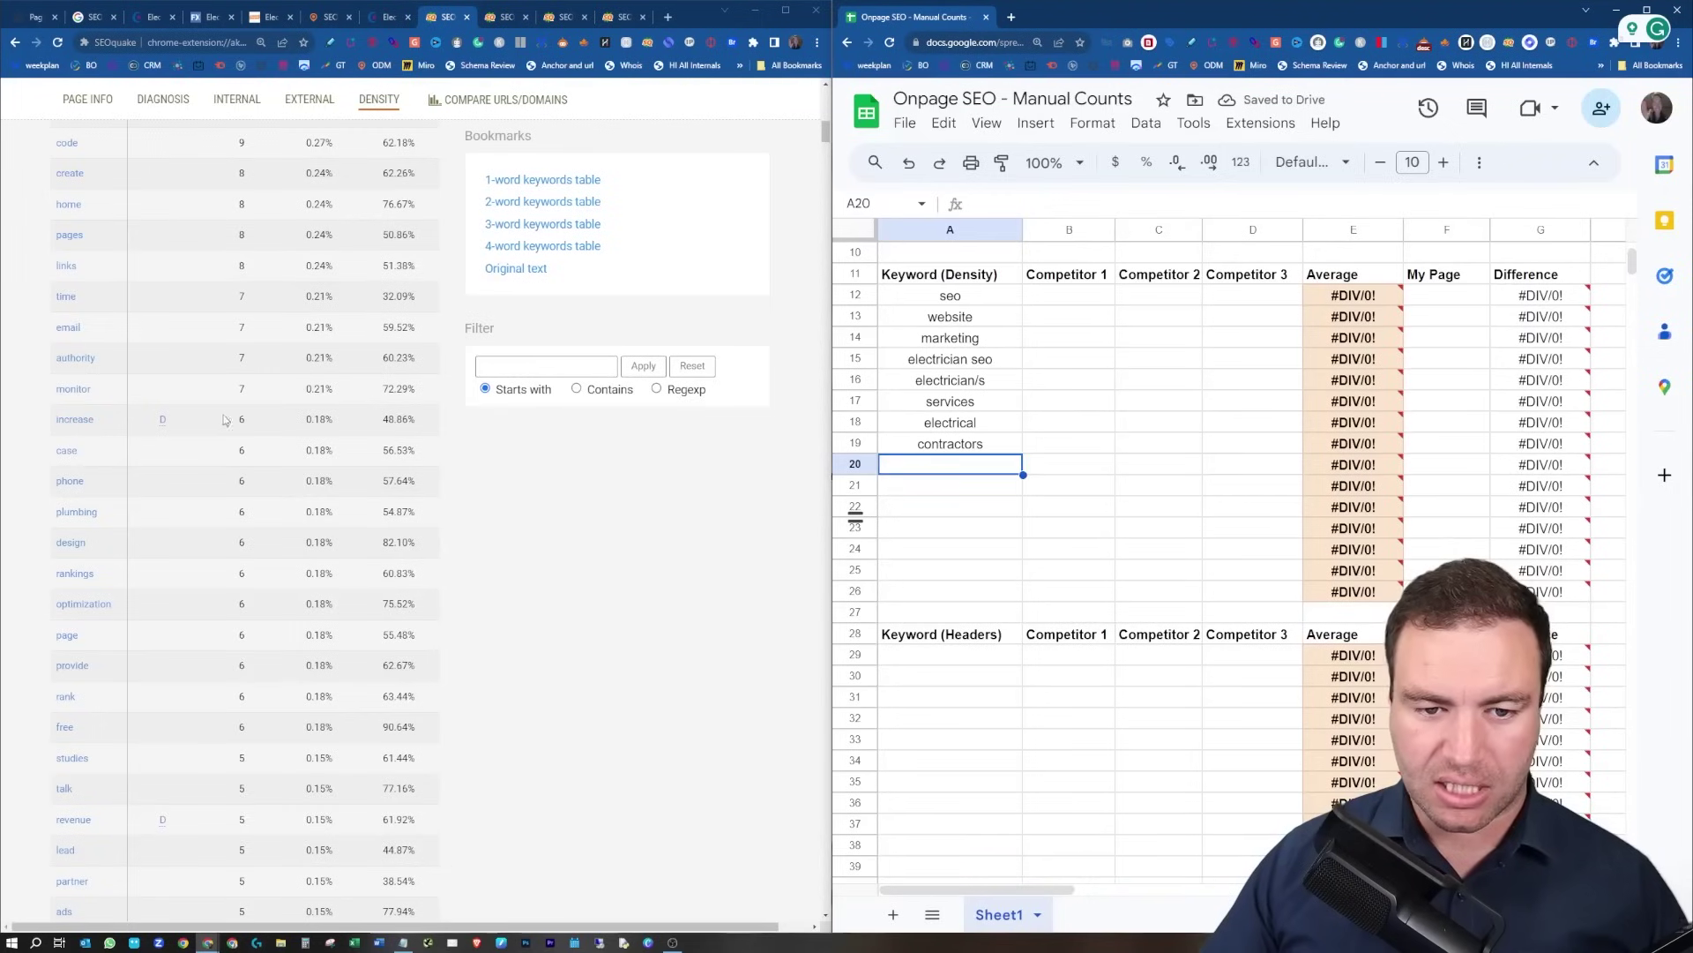
scroll(111, 422, "down", 10)
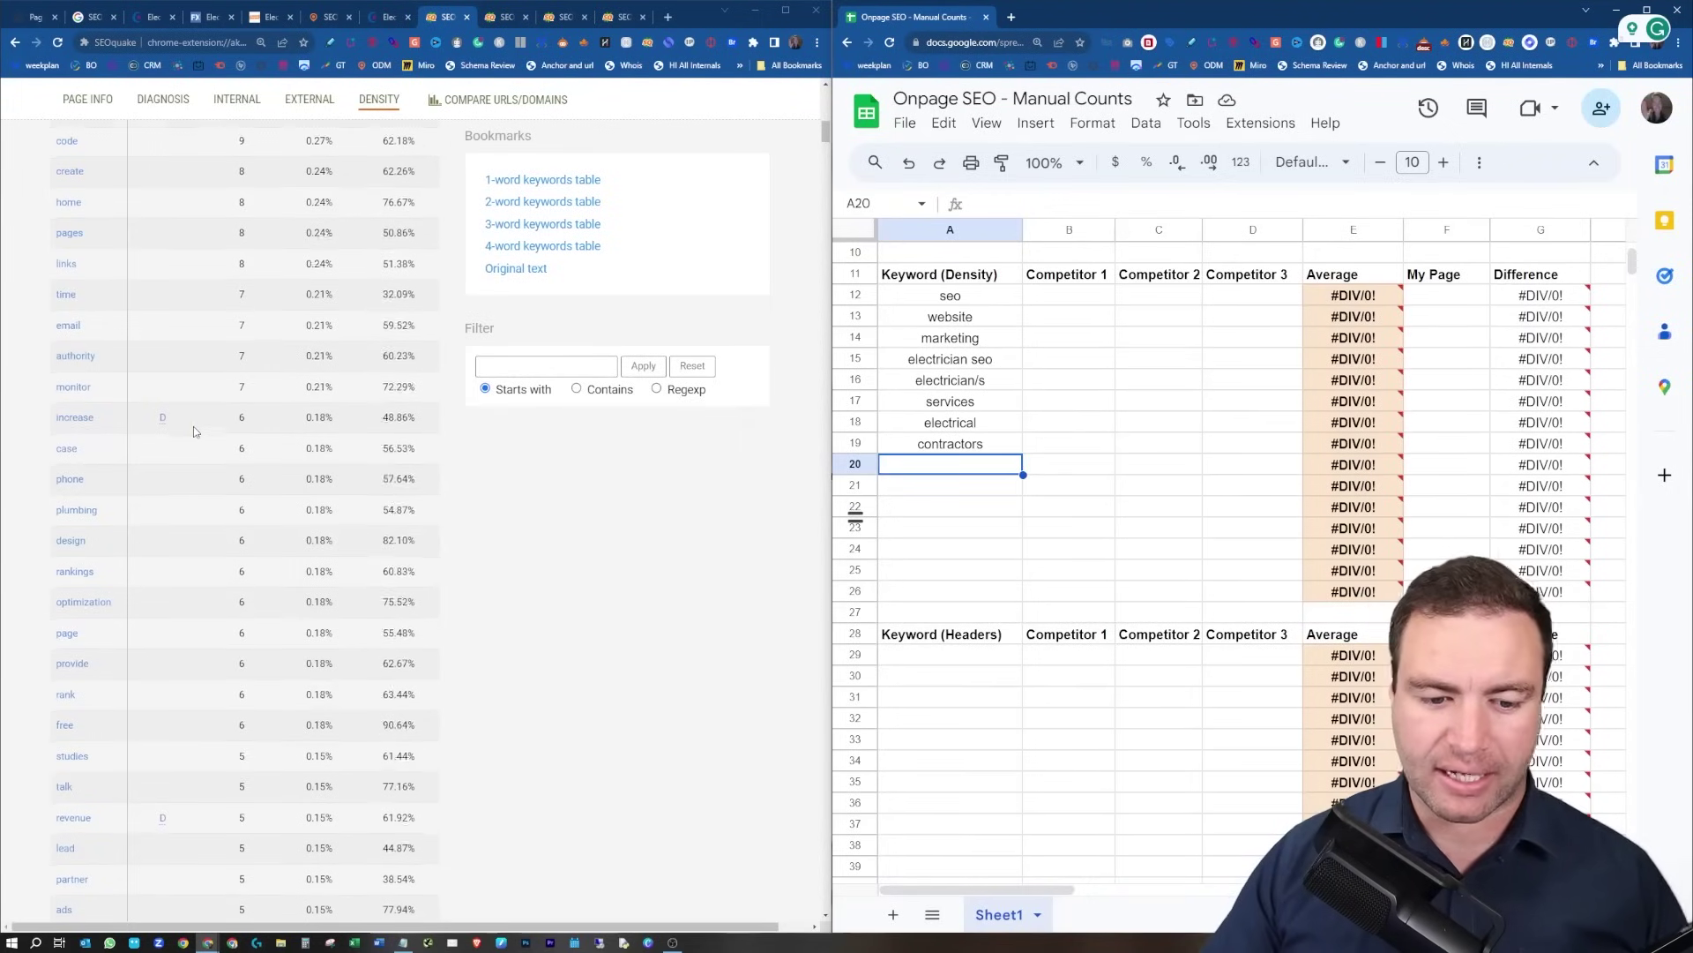
scroll(194, 424, "down", 10)
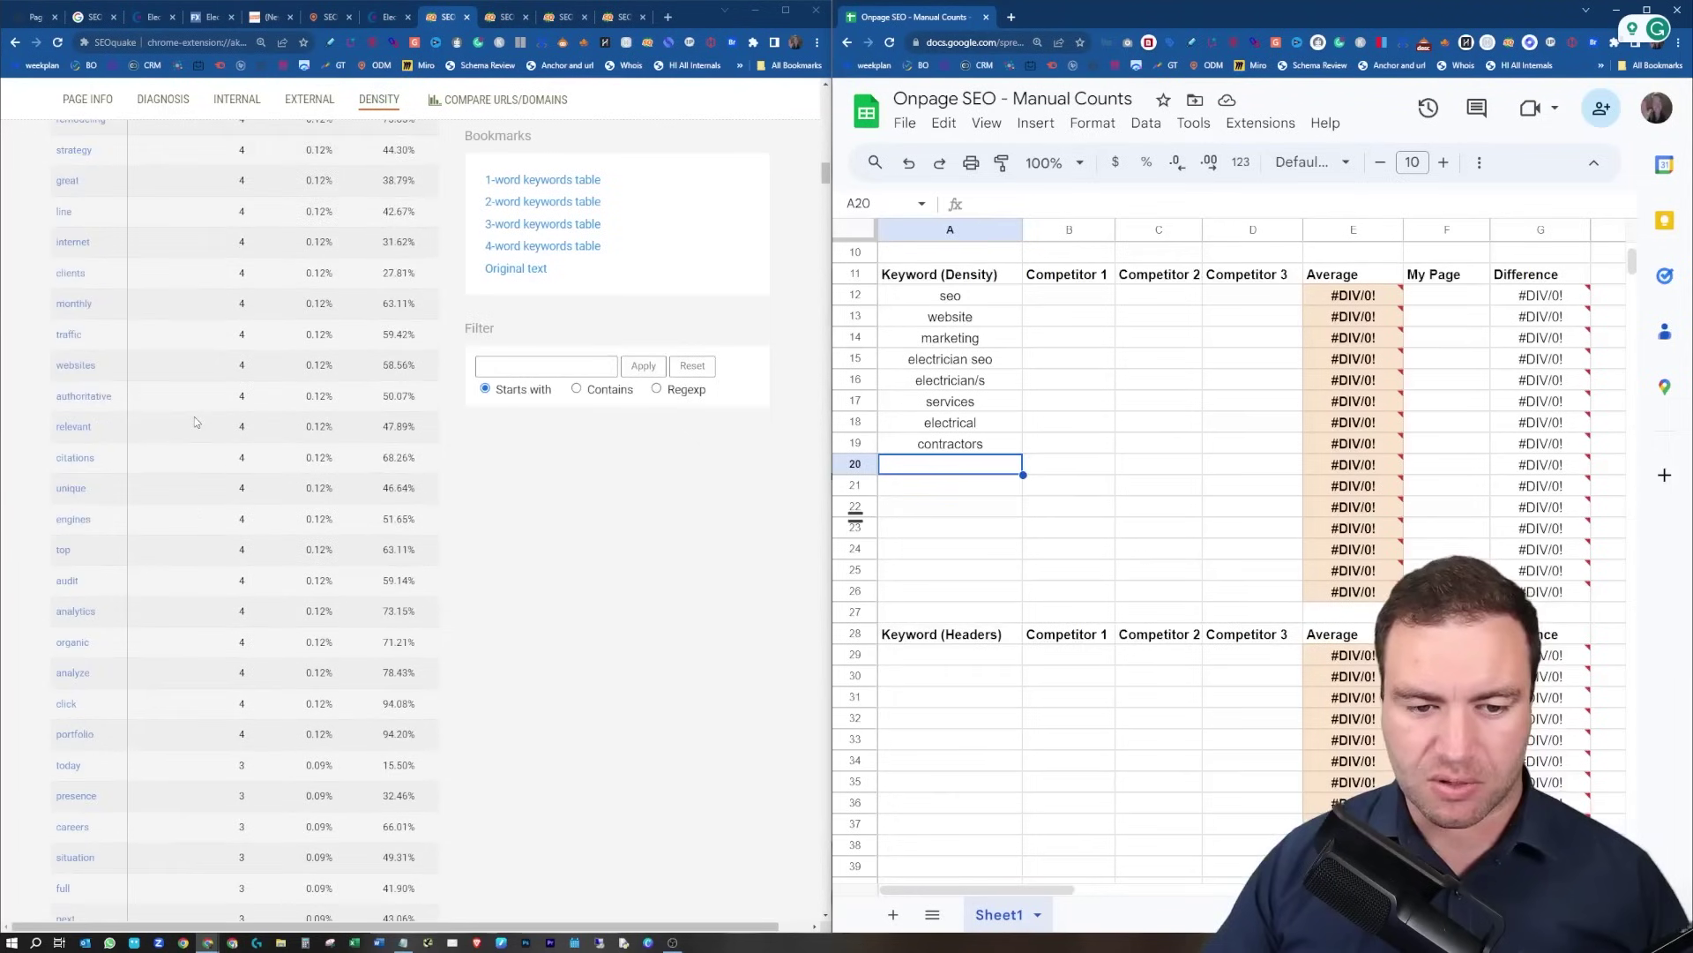
left_click(547, 202)
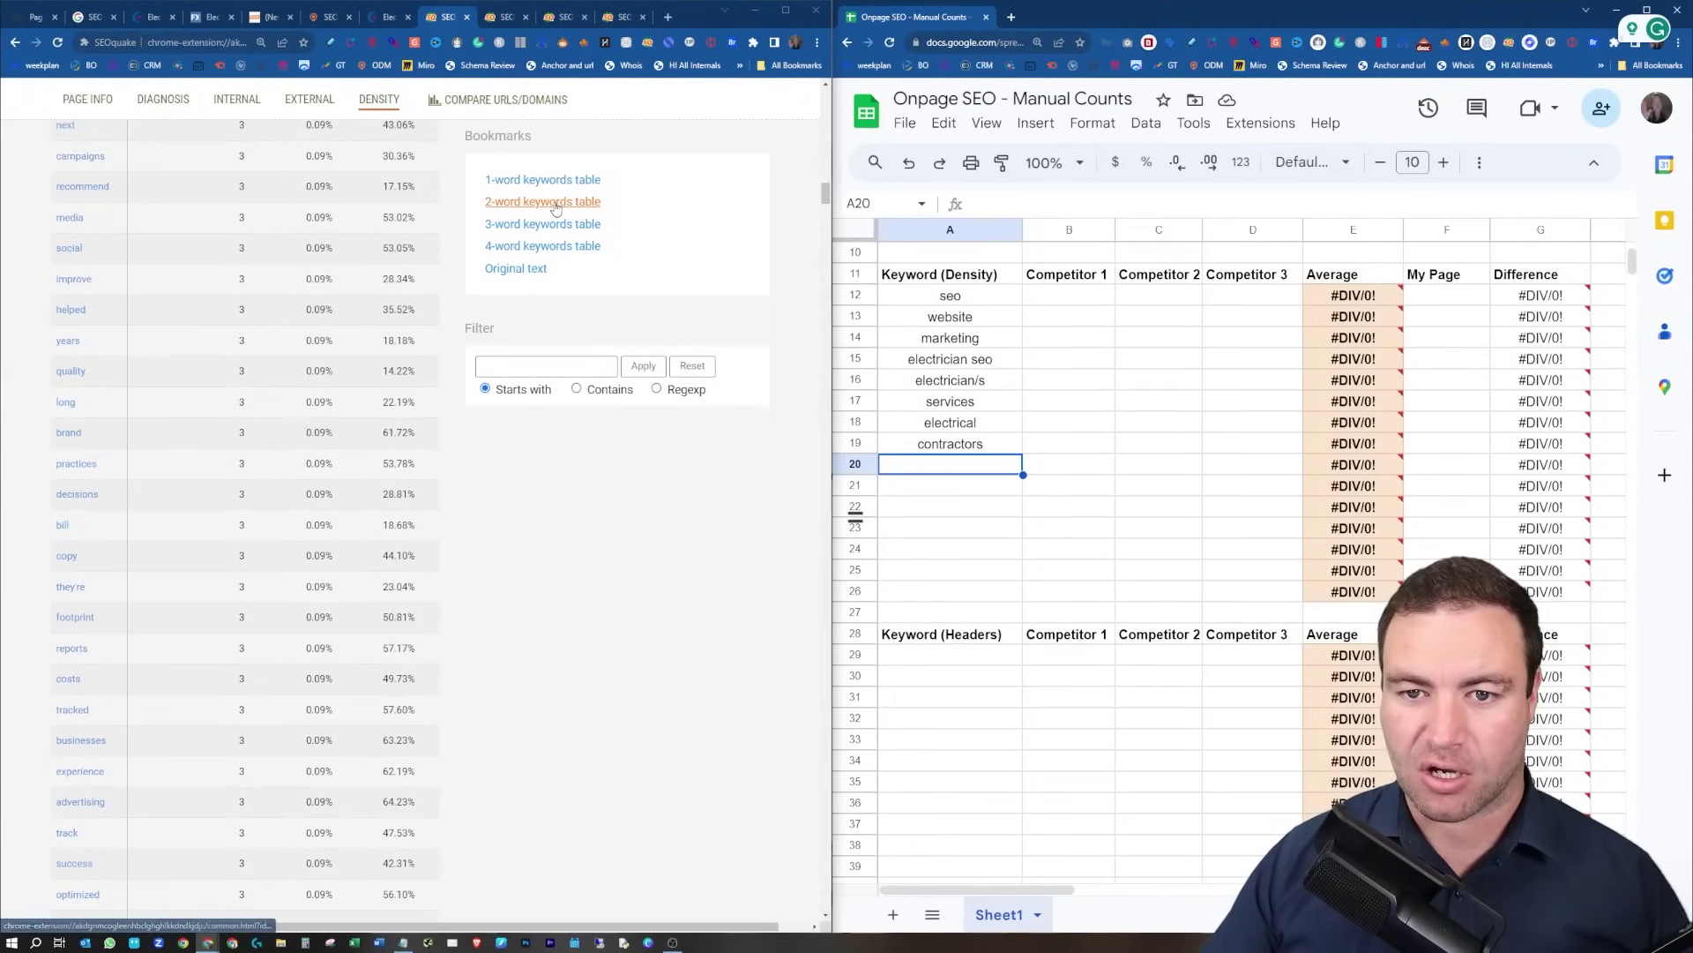
scroll(182, 314, "up", 2)
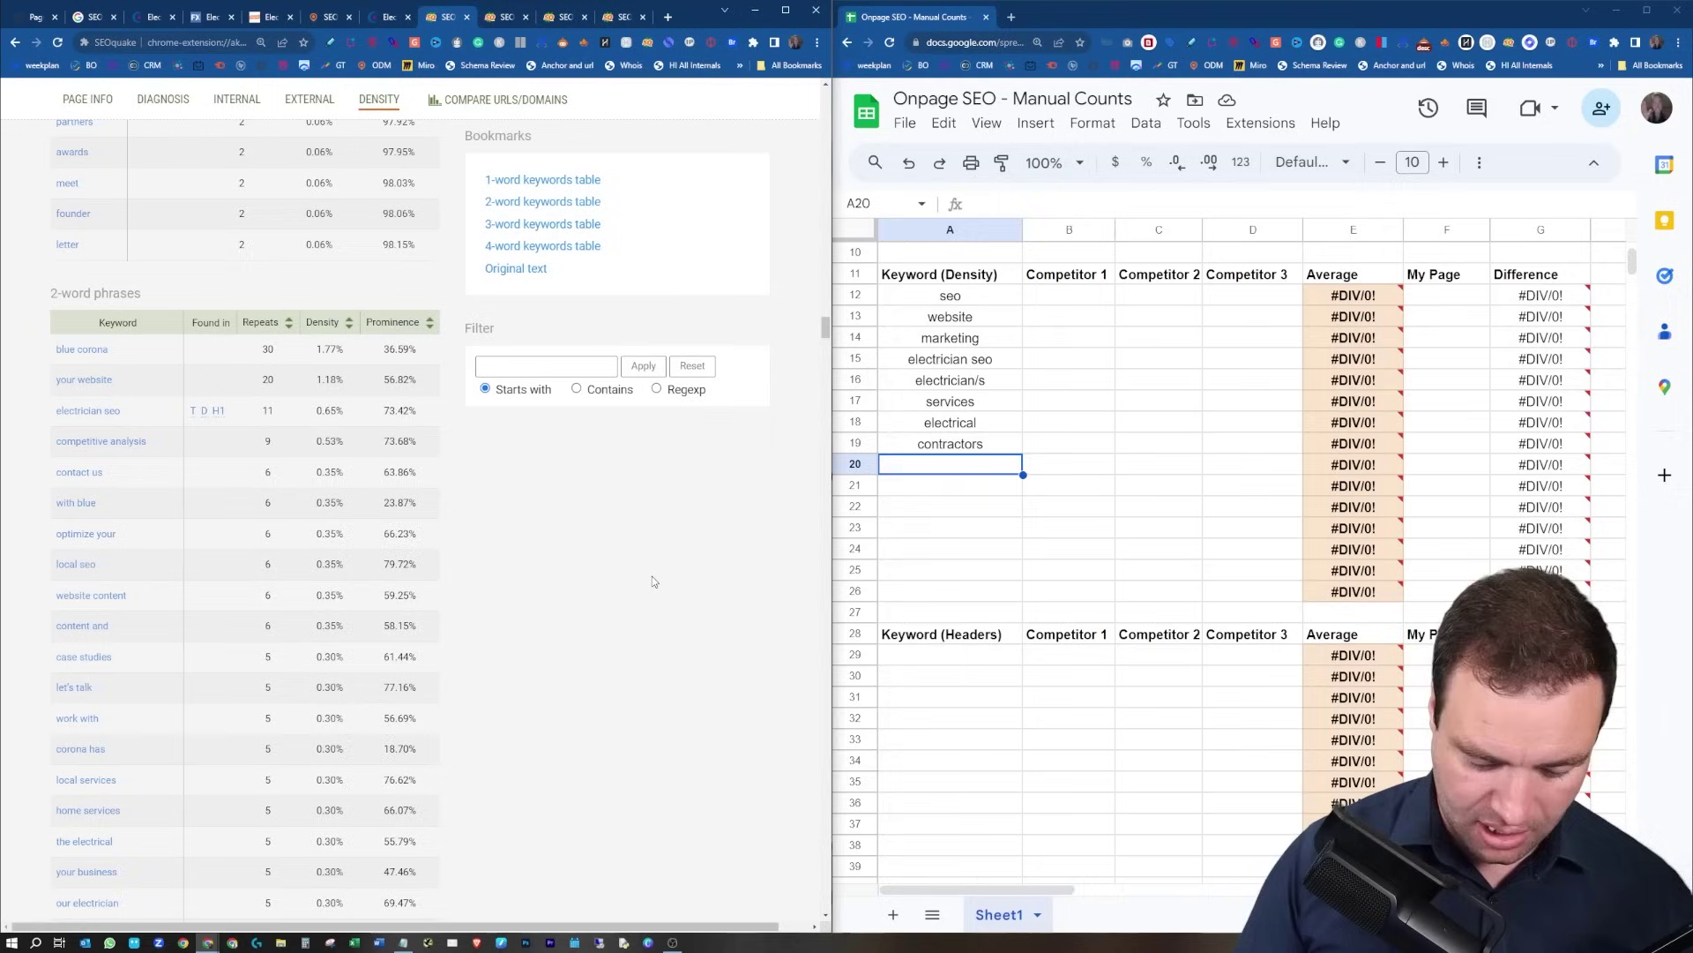
Search Blue Corona's density page for electrician and locate the singular and plural forms in the single-word table.
key("ctrl+f")
type("elec")
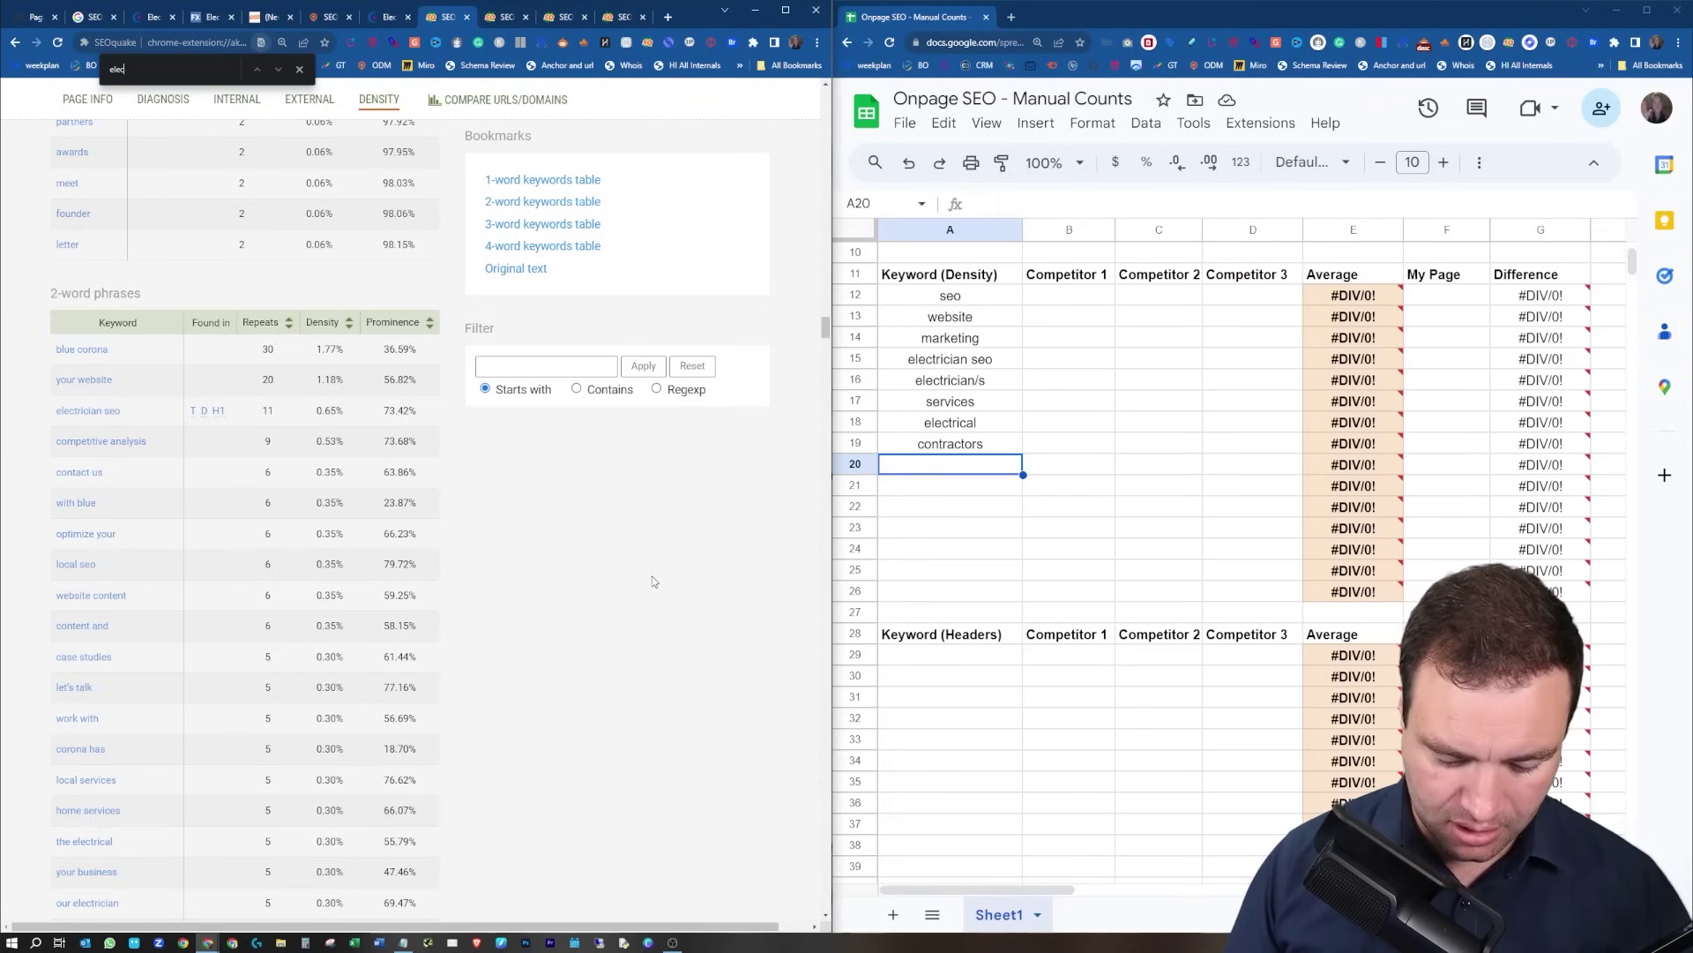
type("trician")
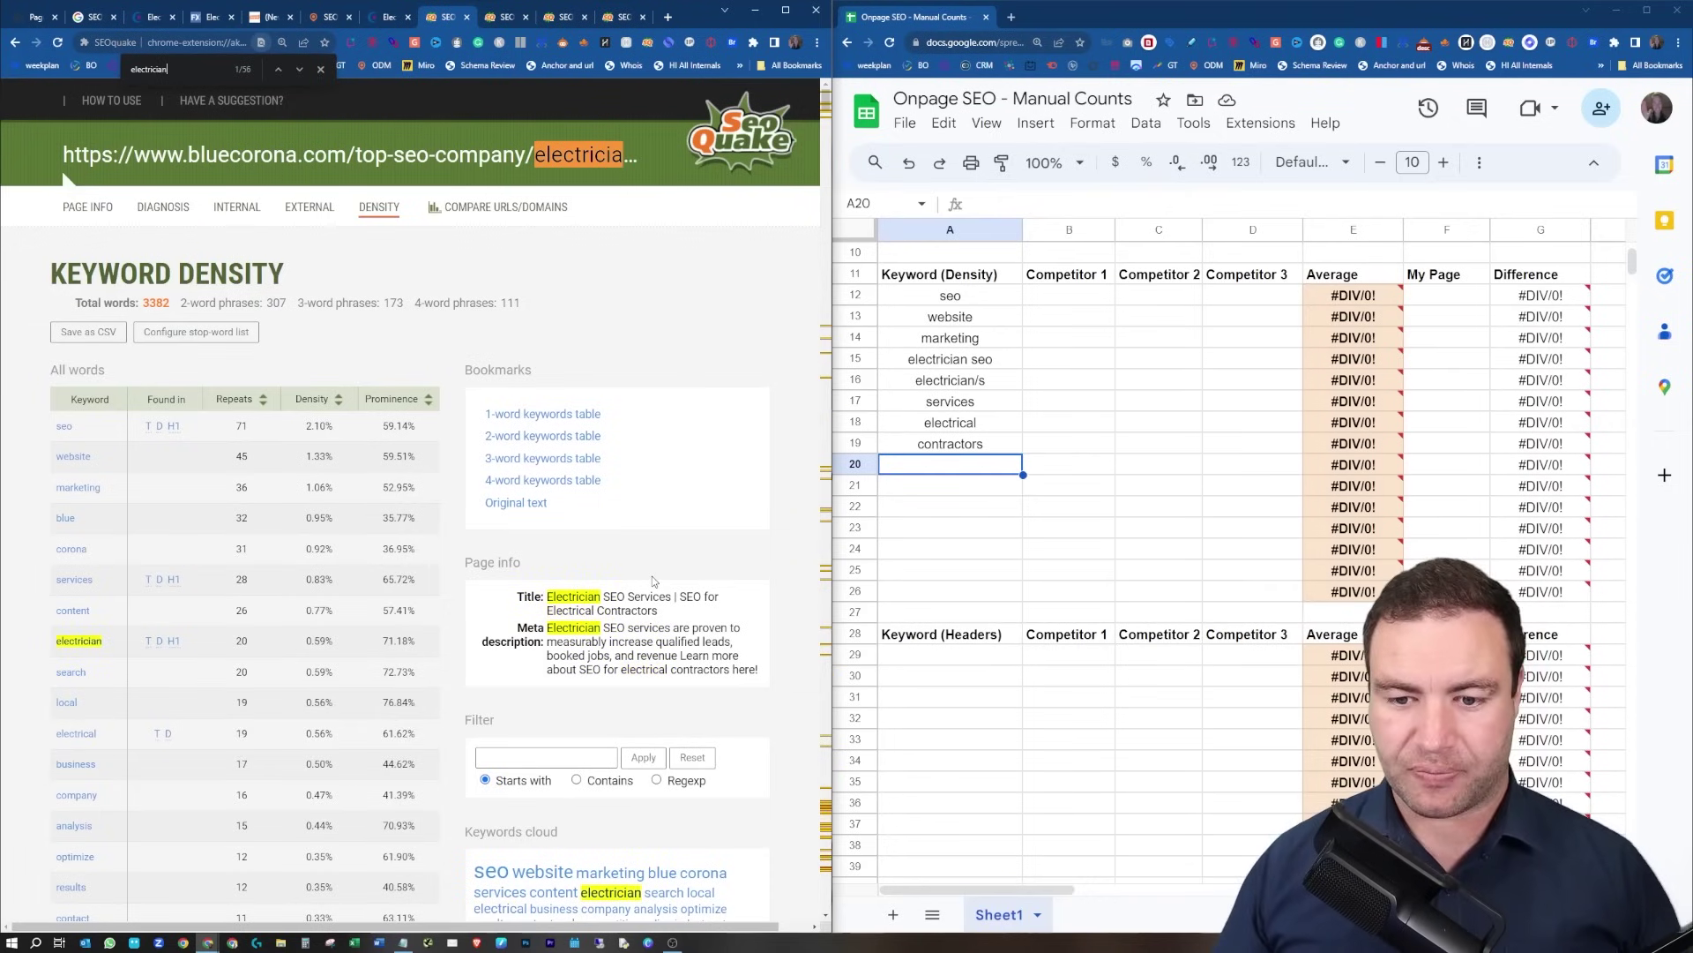
scroll(81, 605, "down", 6)
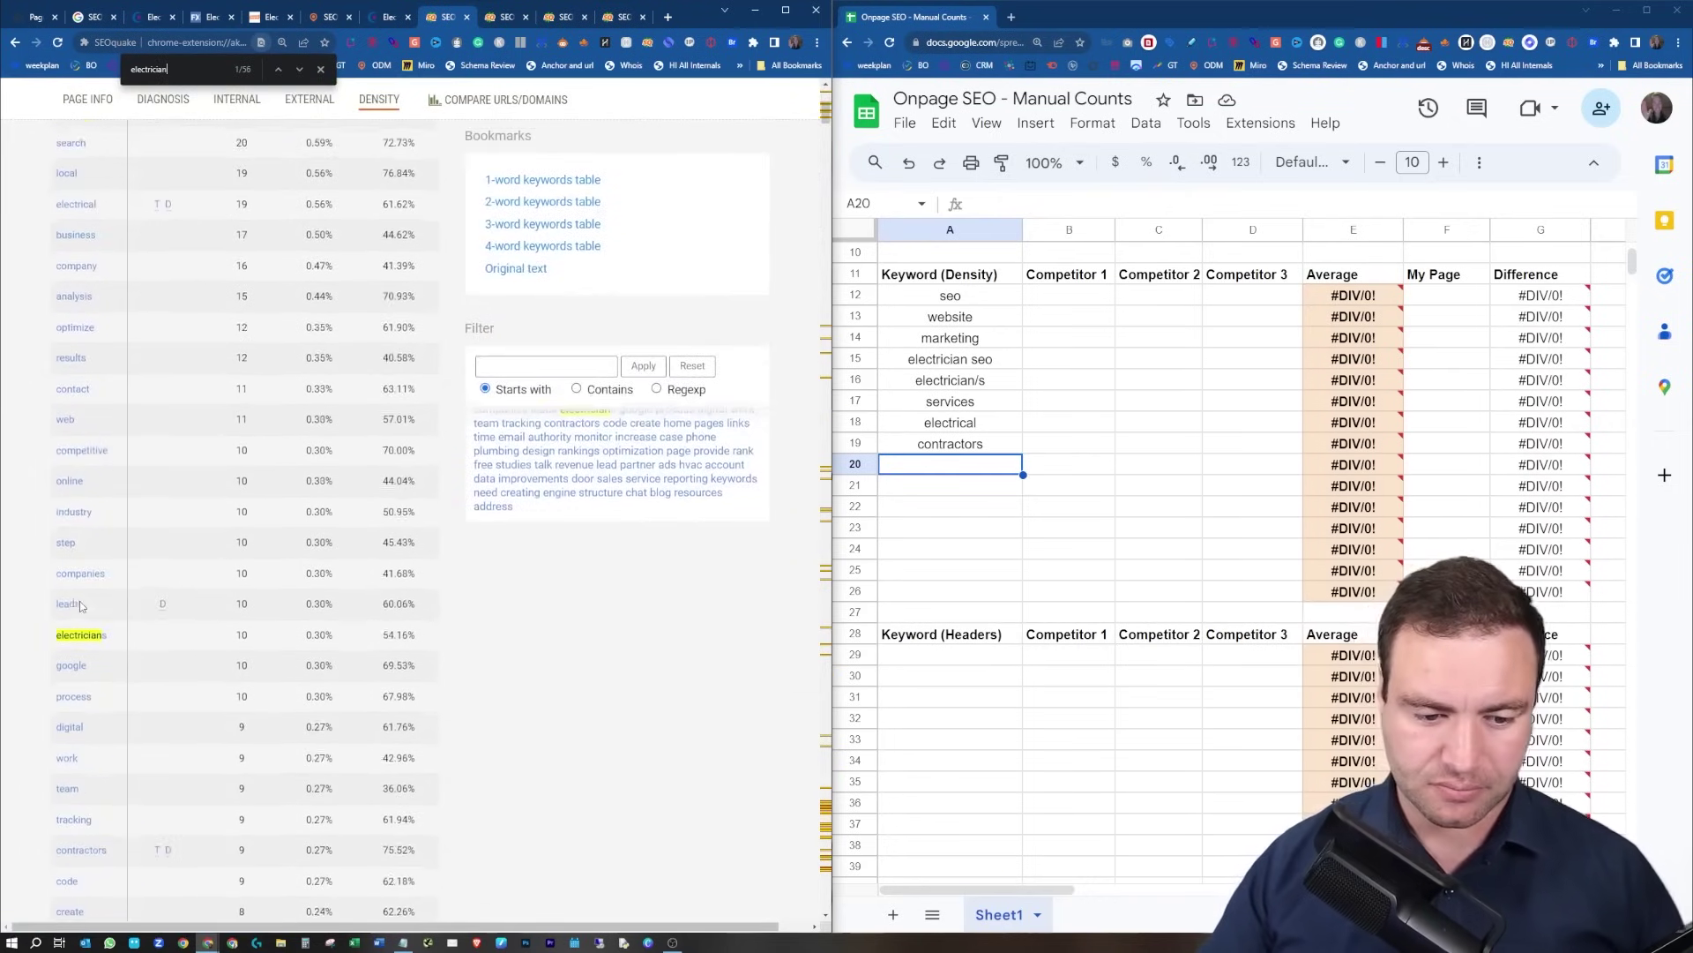
scroll(101, 589, "down", 1)
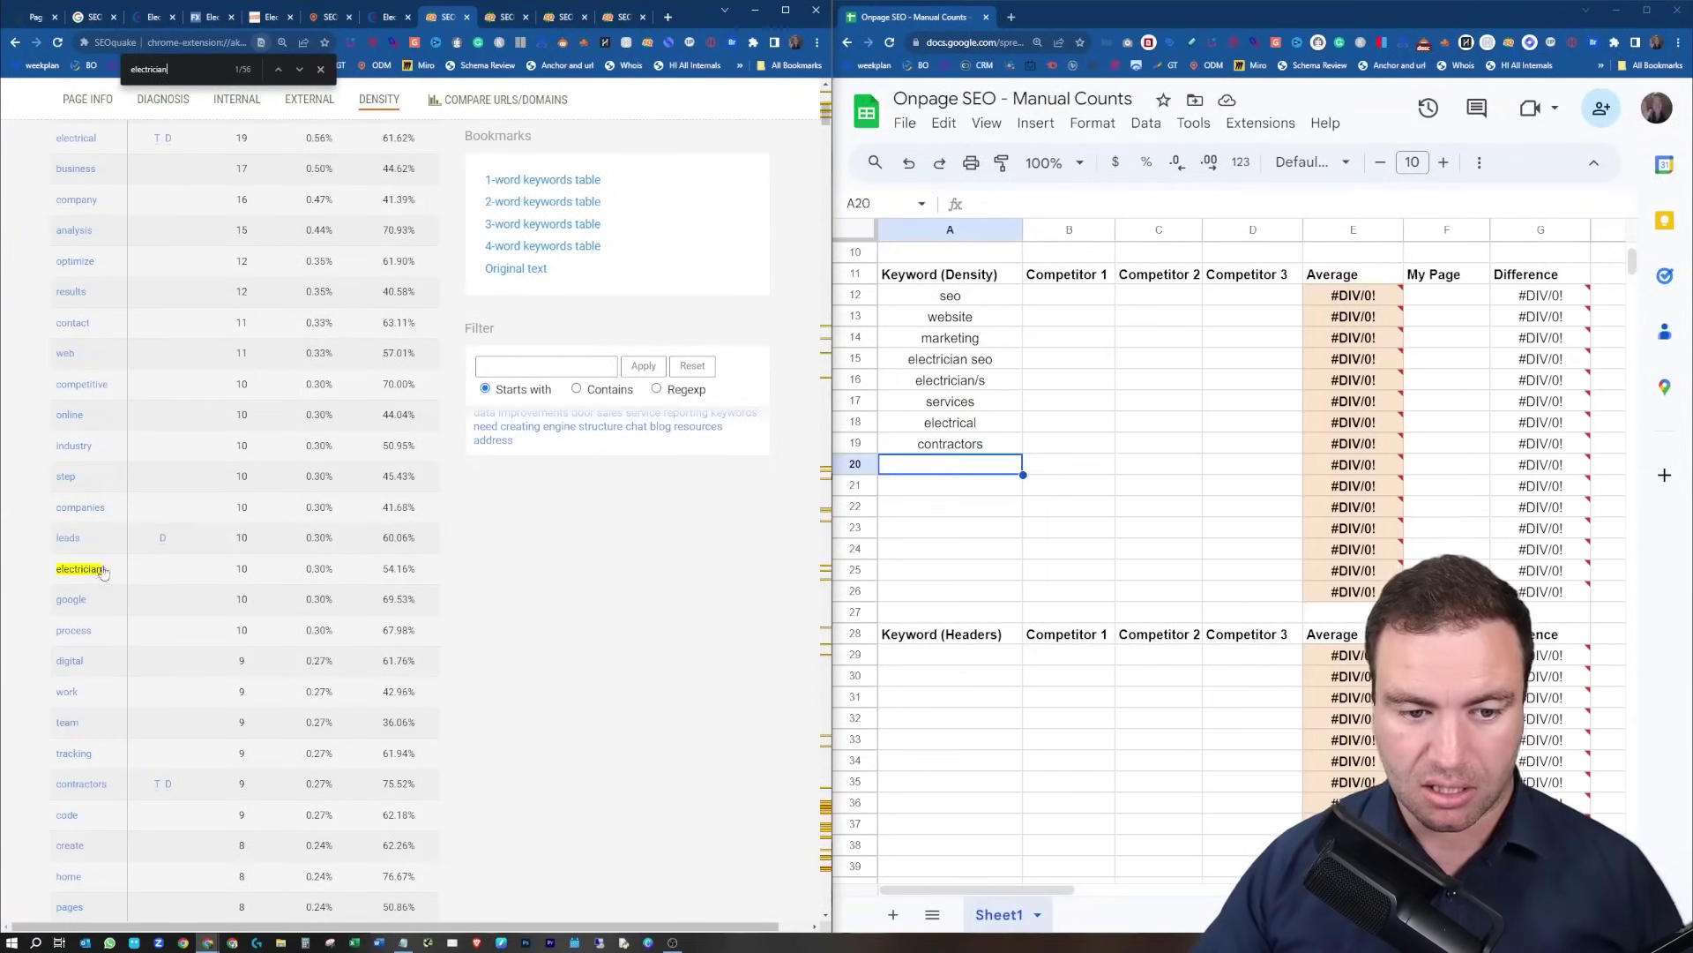
Change the keyword in cell A16 to electrician and enter electricians as a separate keyword in cell A20.
left_click(987, 381)
left_click_drag(1041, 204, 1029, 203)
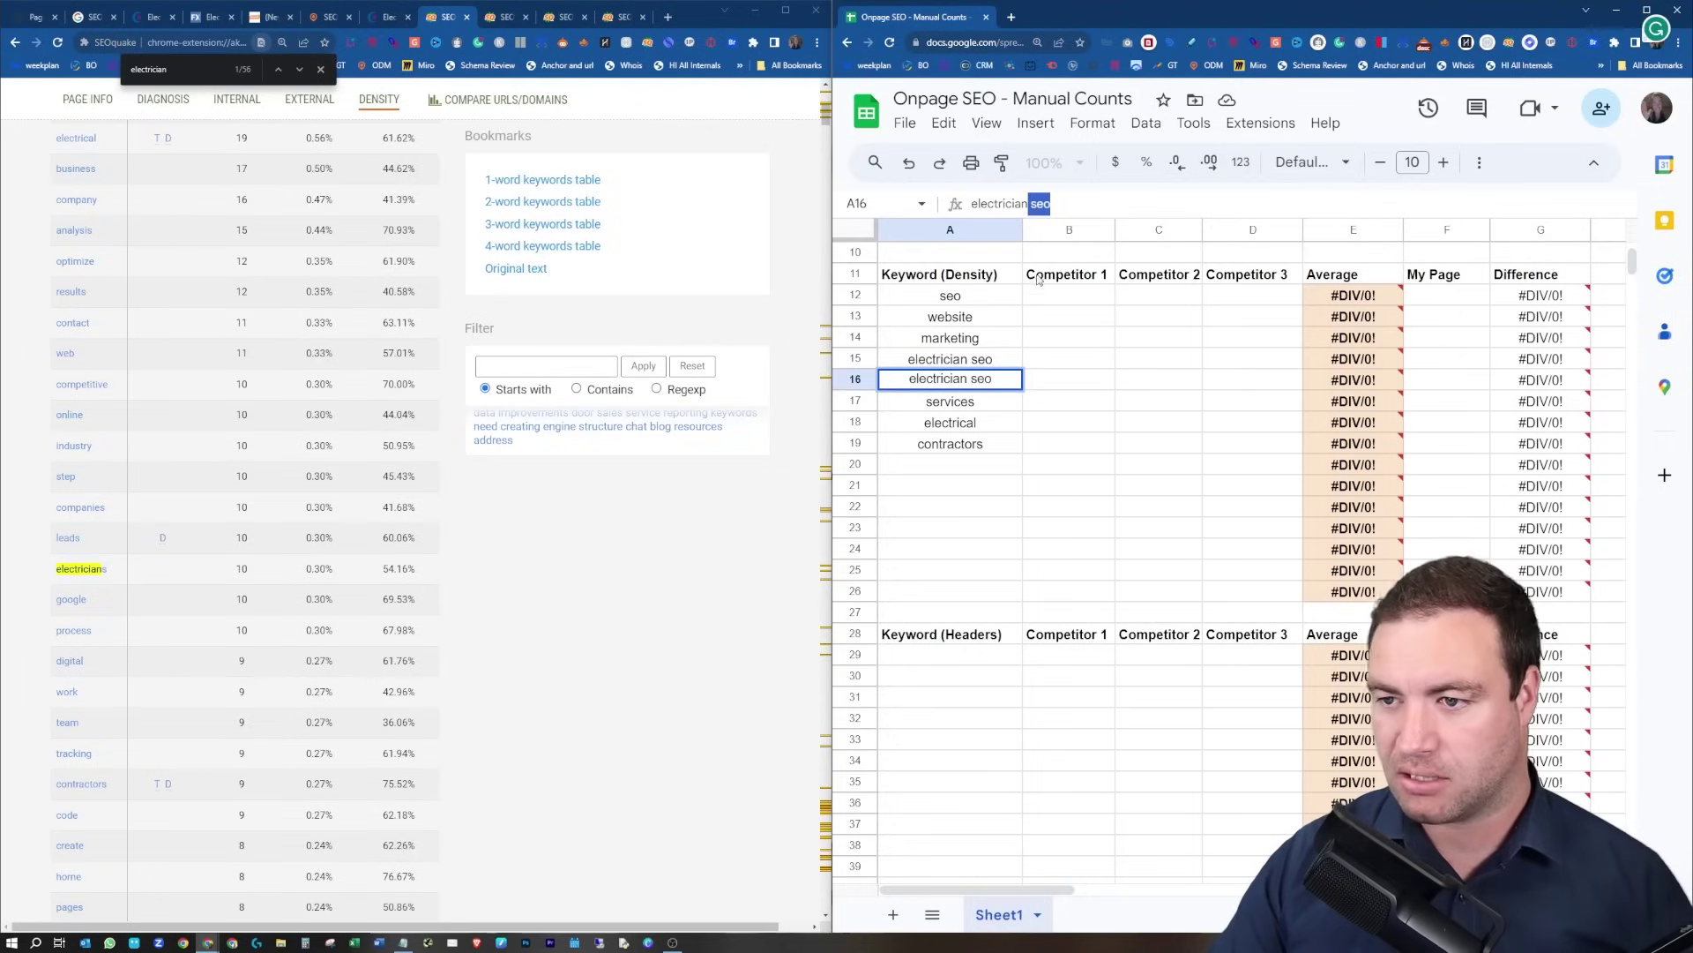
key("BackSpace")
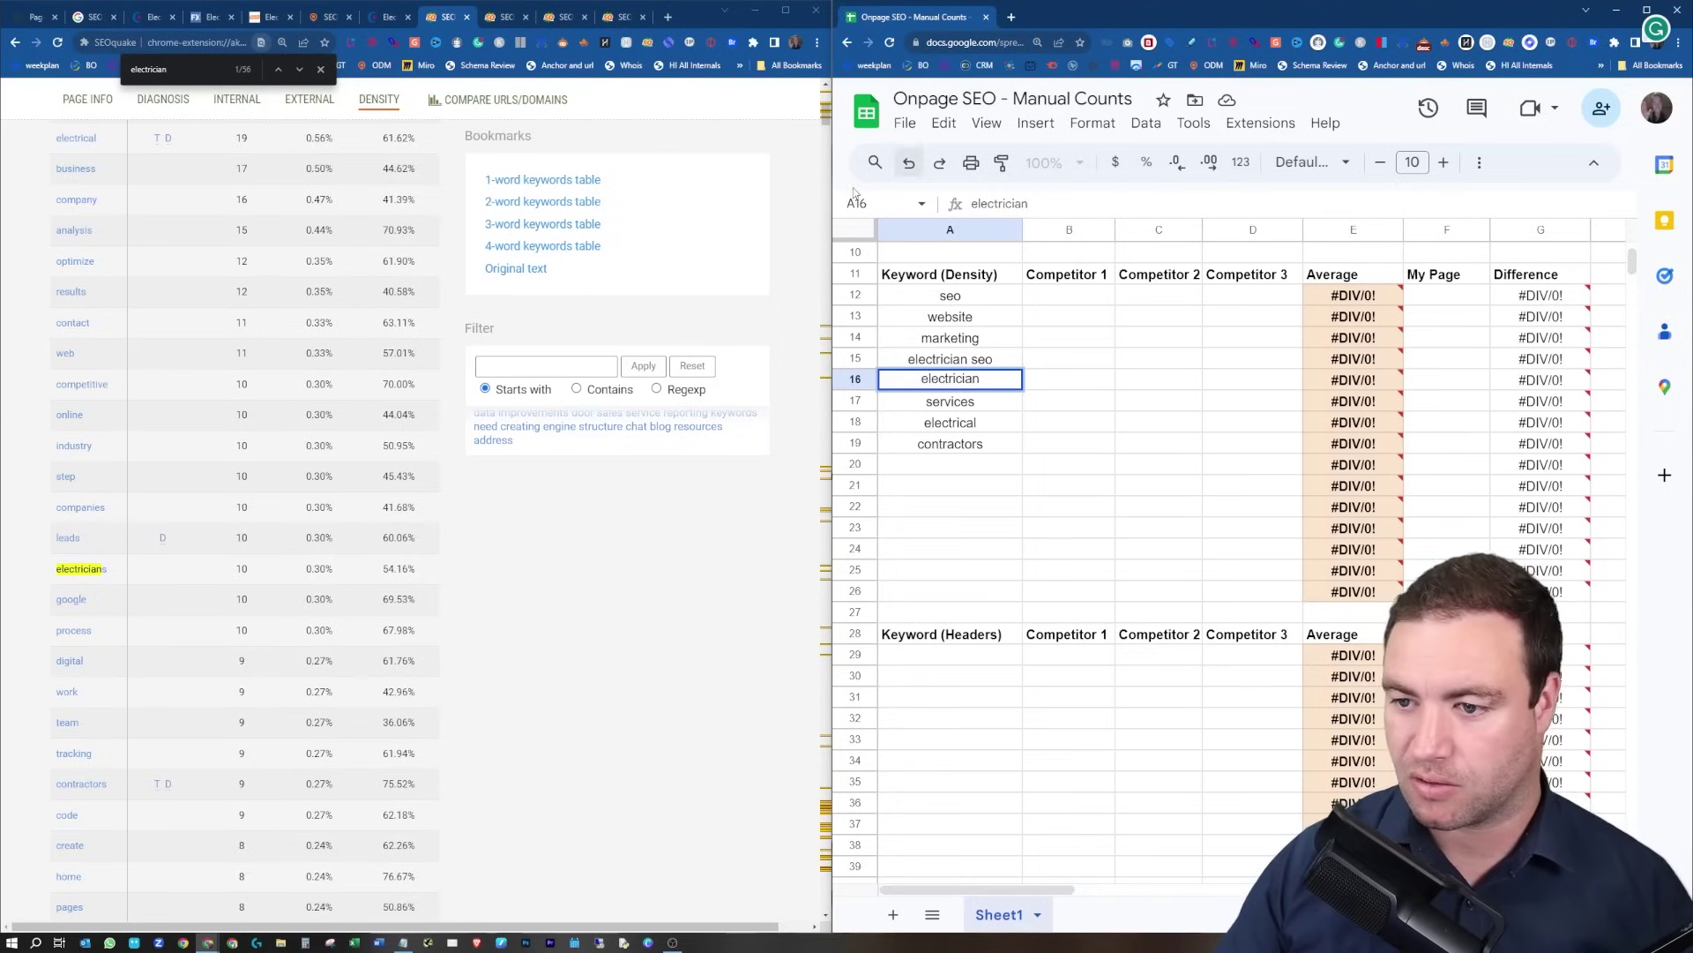
left_click(978, 471)
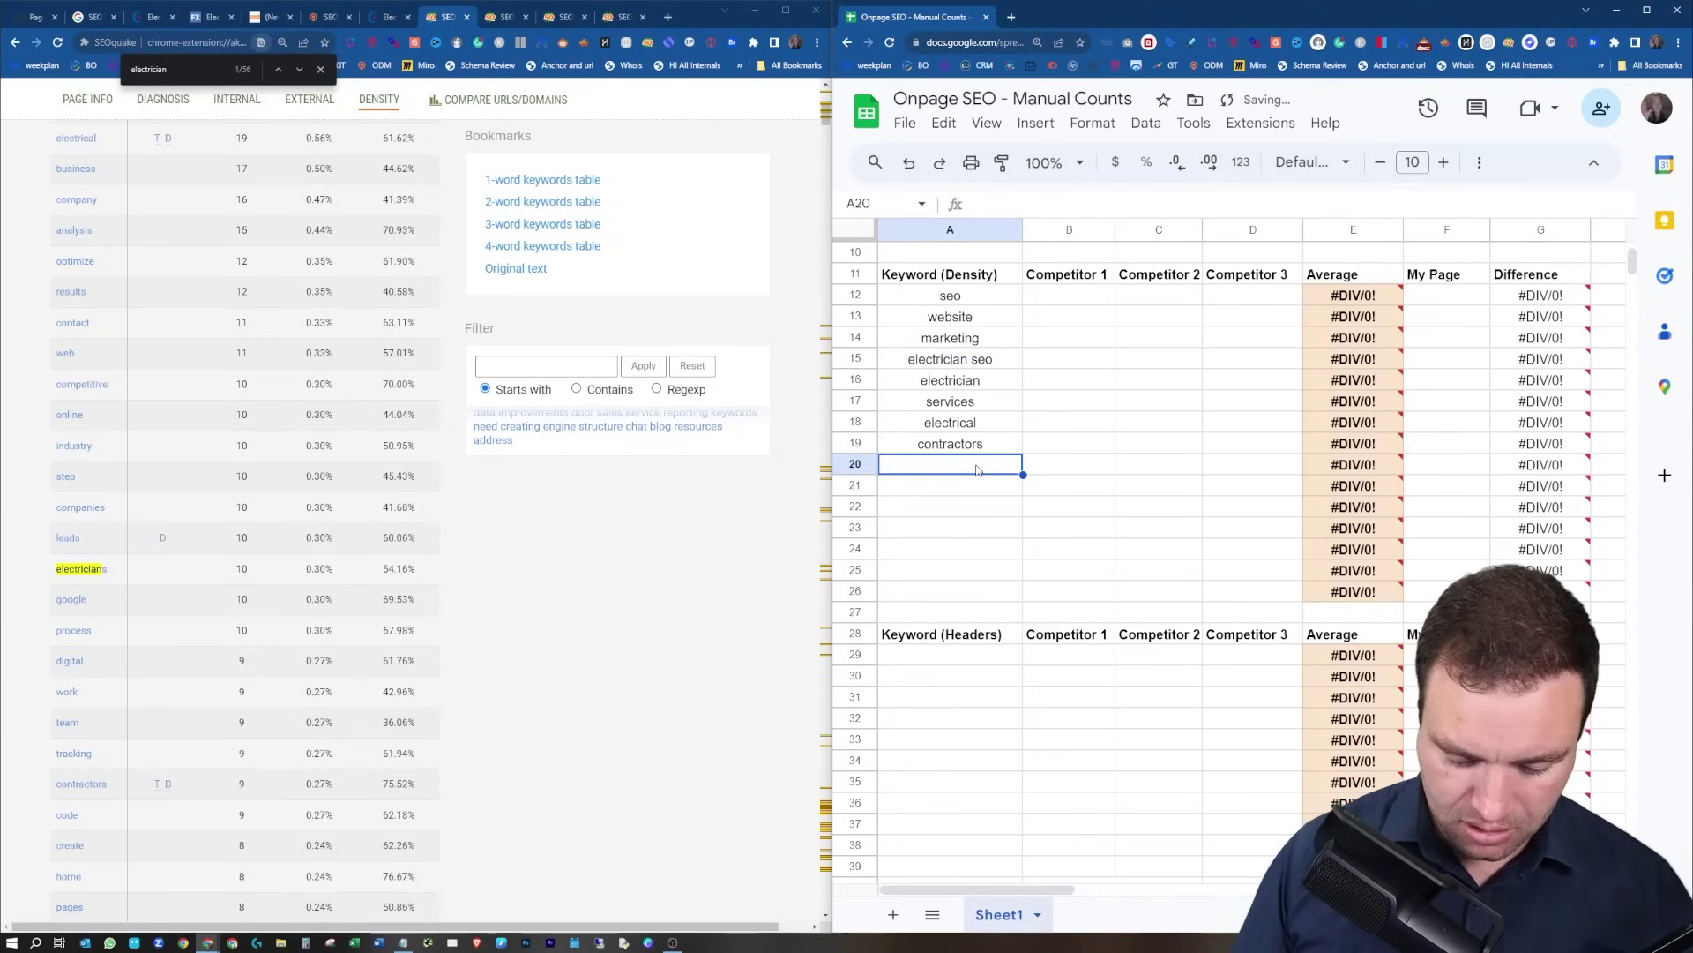
type("electric")
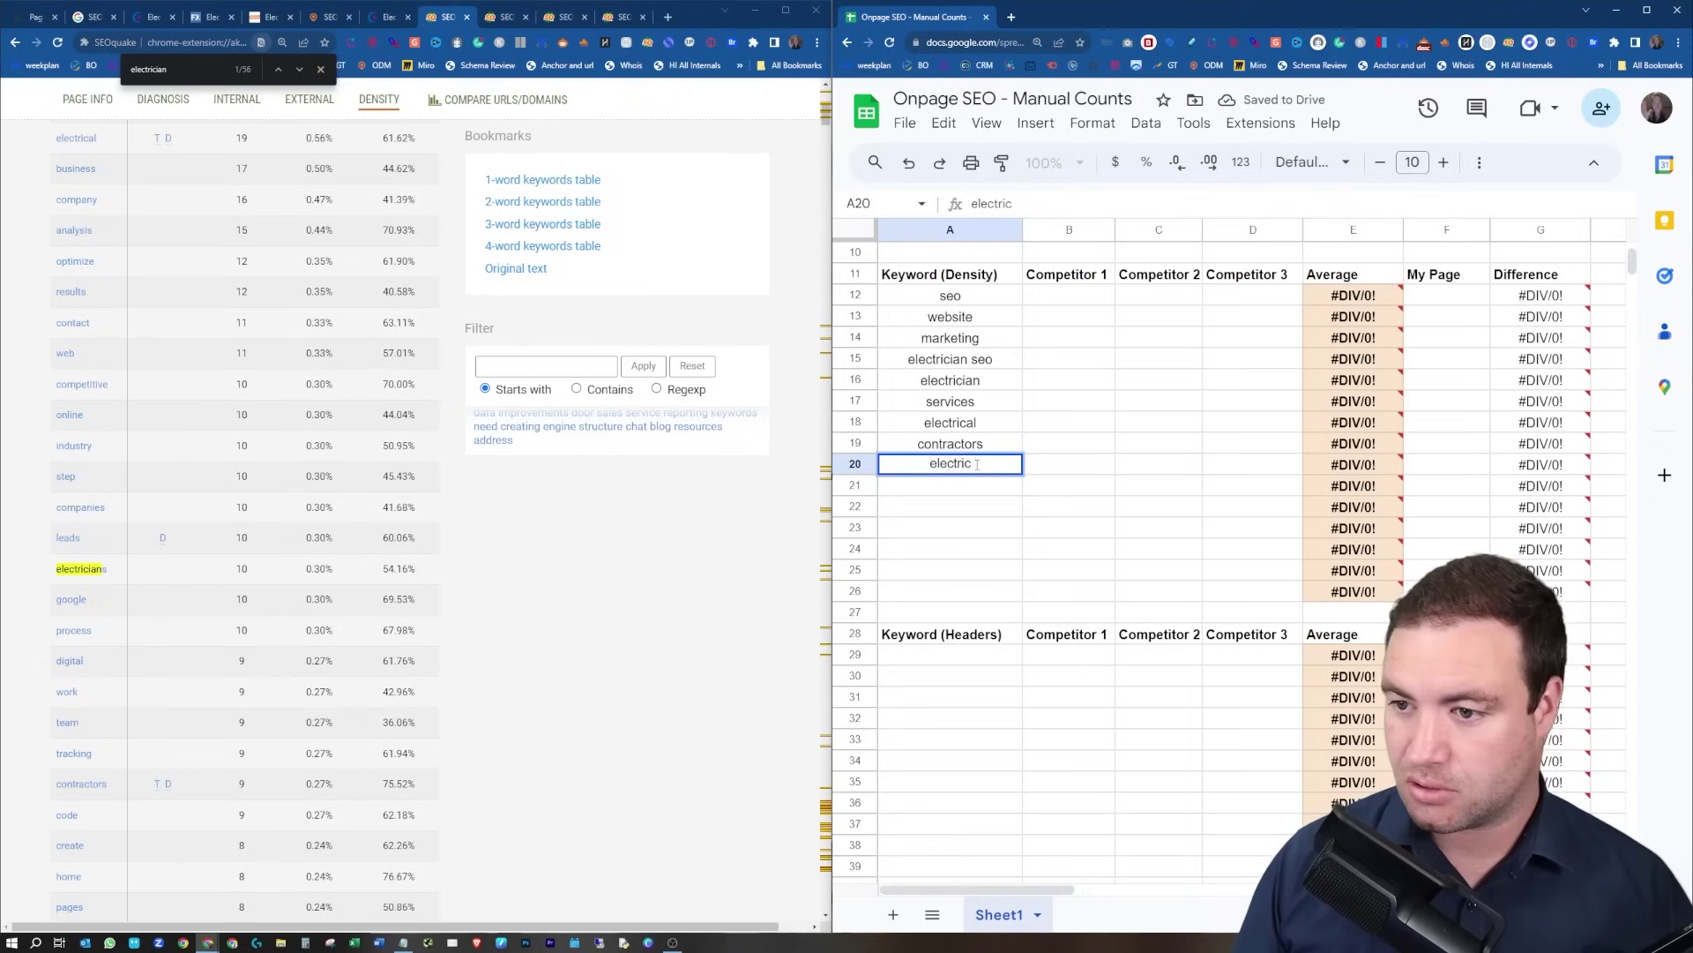
type("ian")
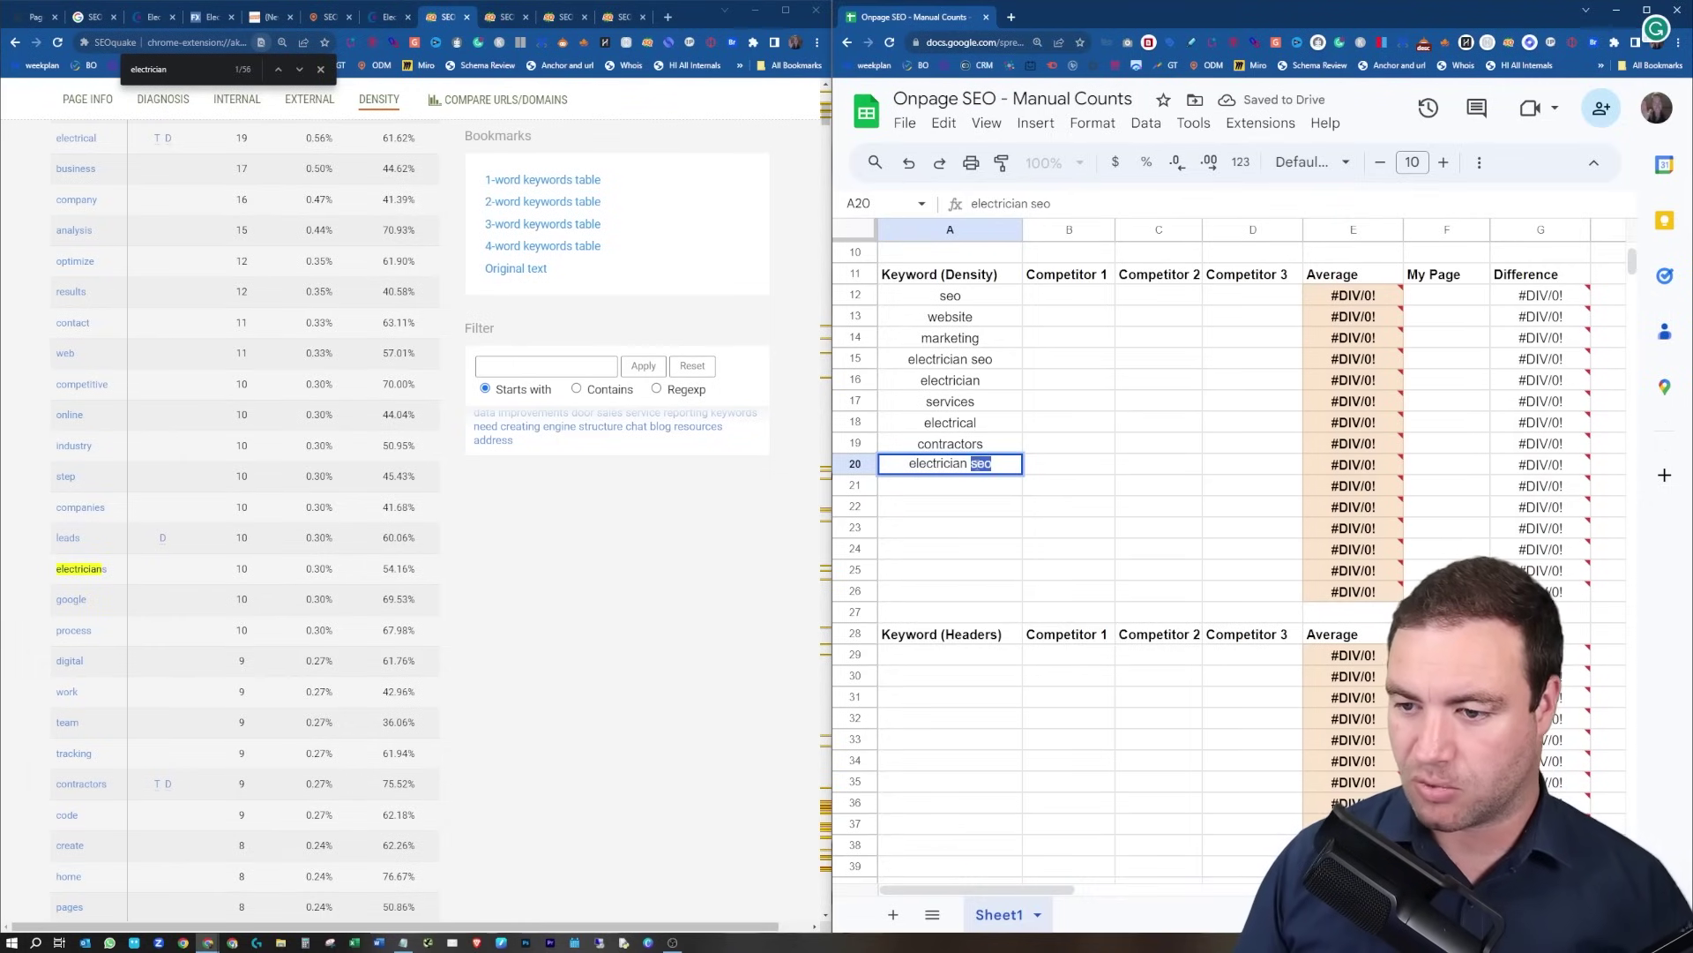
key("BackSpace")
key("BackSpace")
type("s")
key("Return")
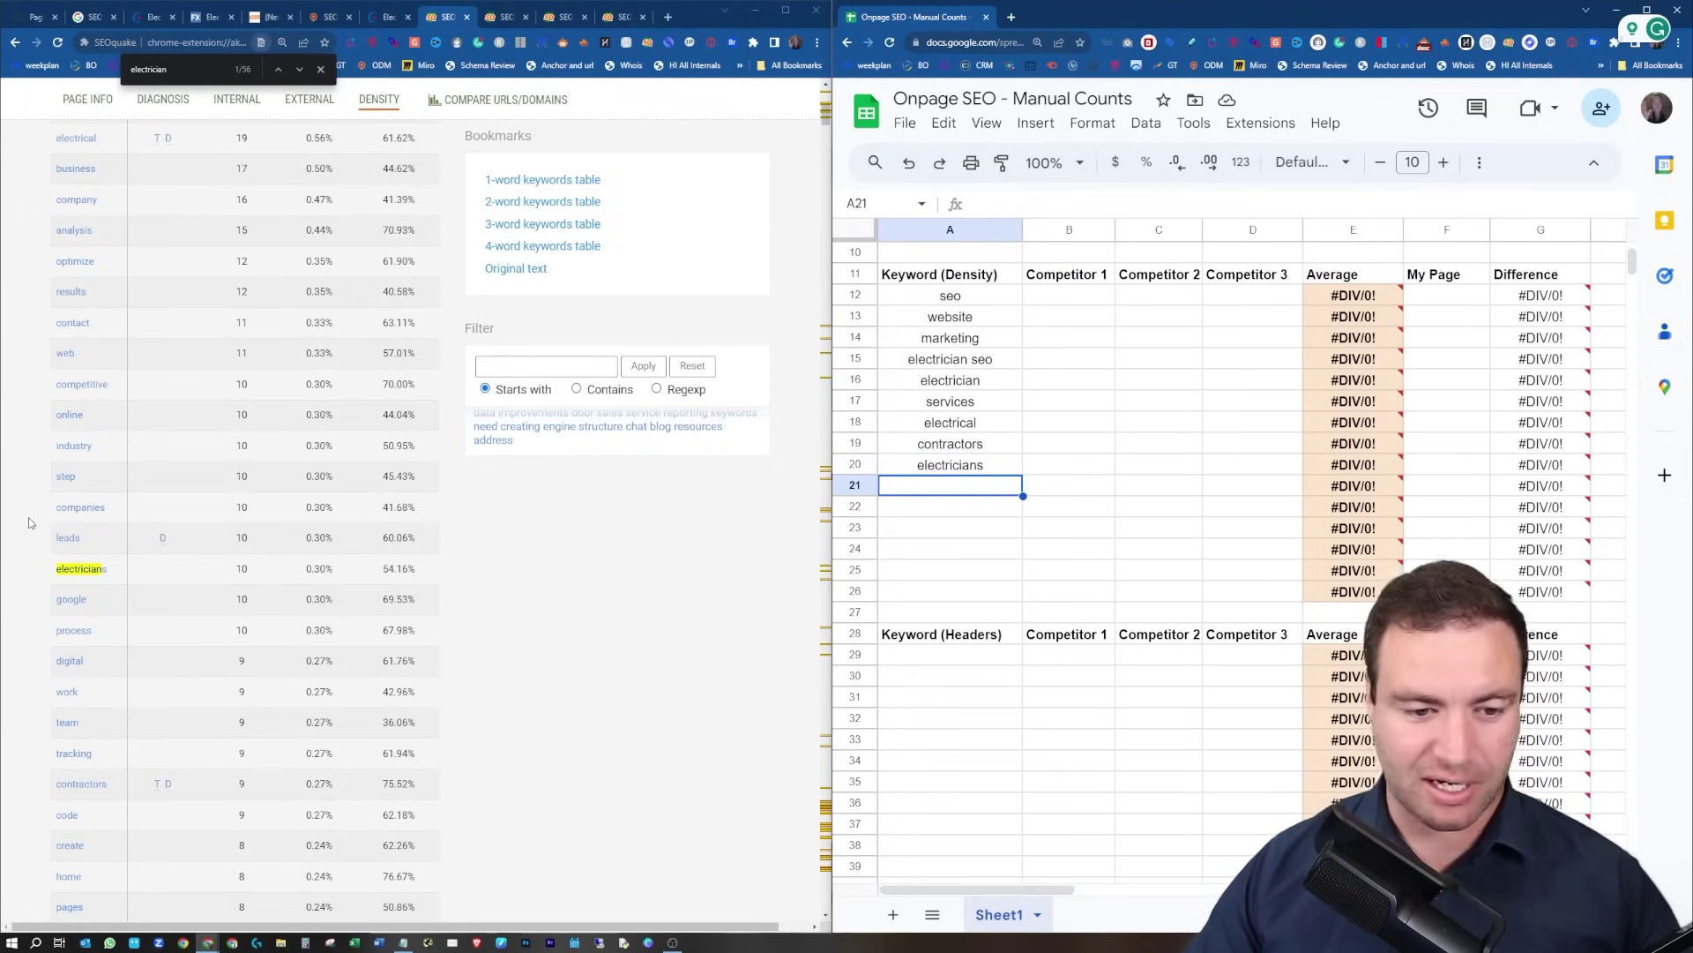
Examine the lower-density single words for Blue Corona and return to the beginning of its table.
scroll(35, 524, "down", 1)
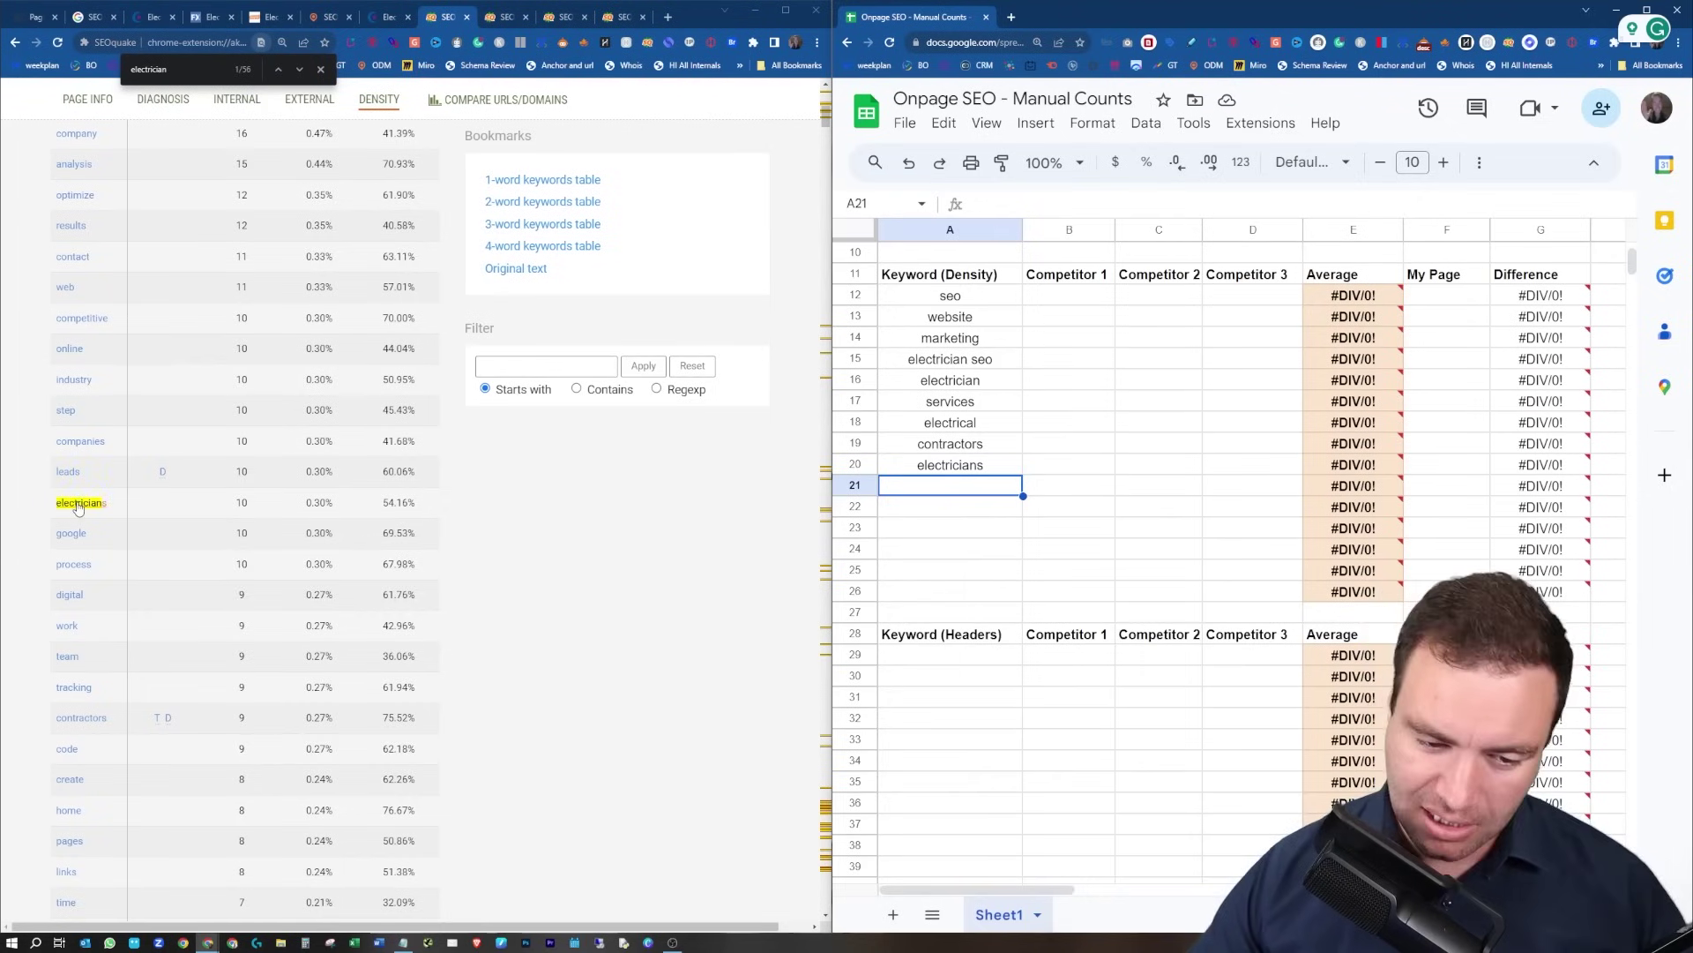
scroll(62, 516, "down", 1)
scroll(361, 527, "down", 1)
scroll(357, 526, "down", 3)
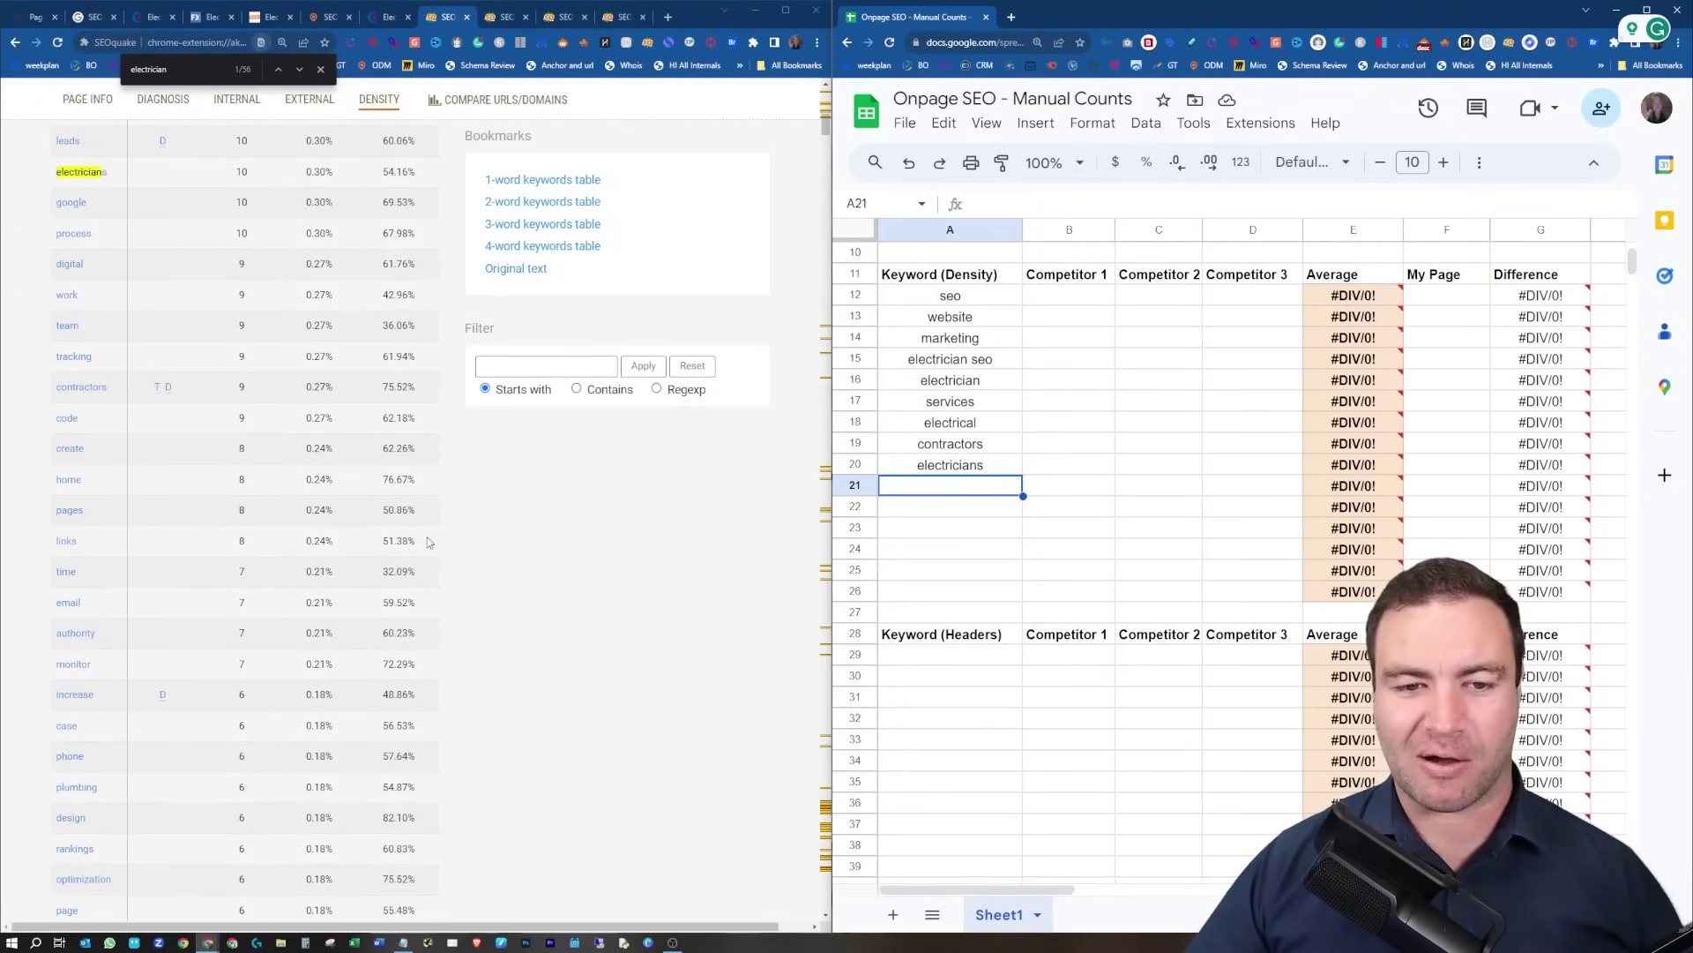
scroll(352, 453, "up", 10)
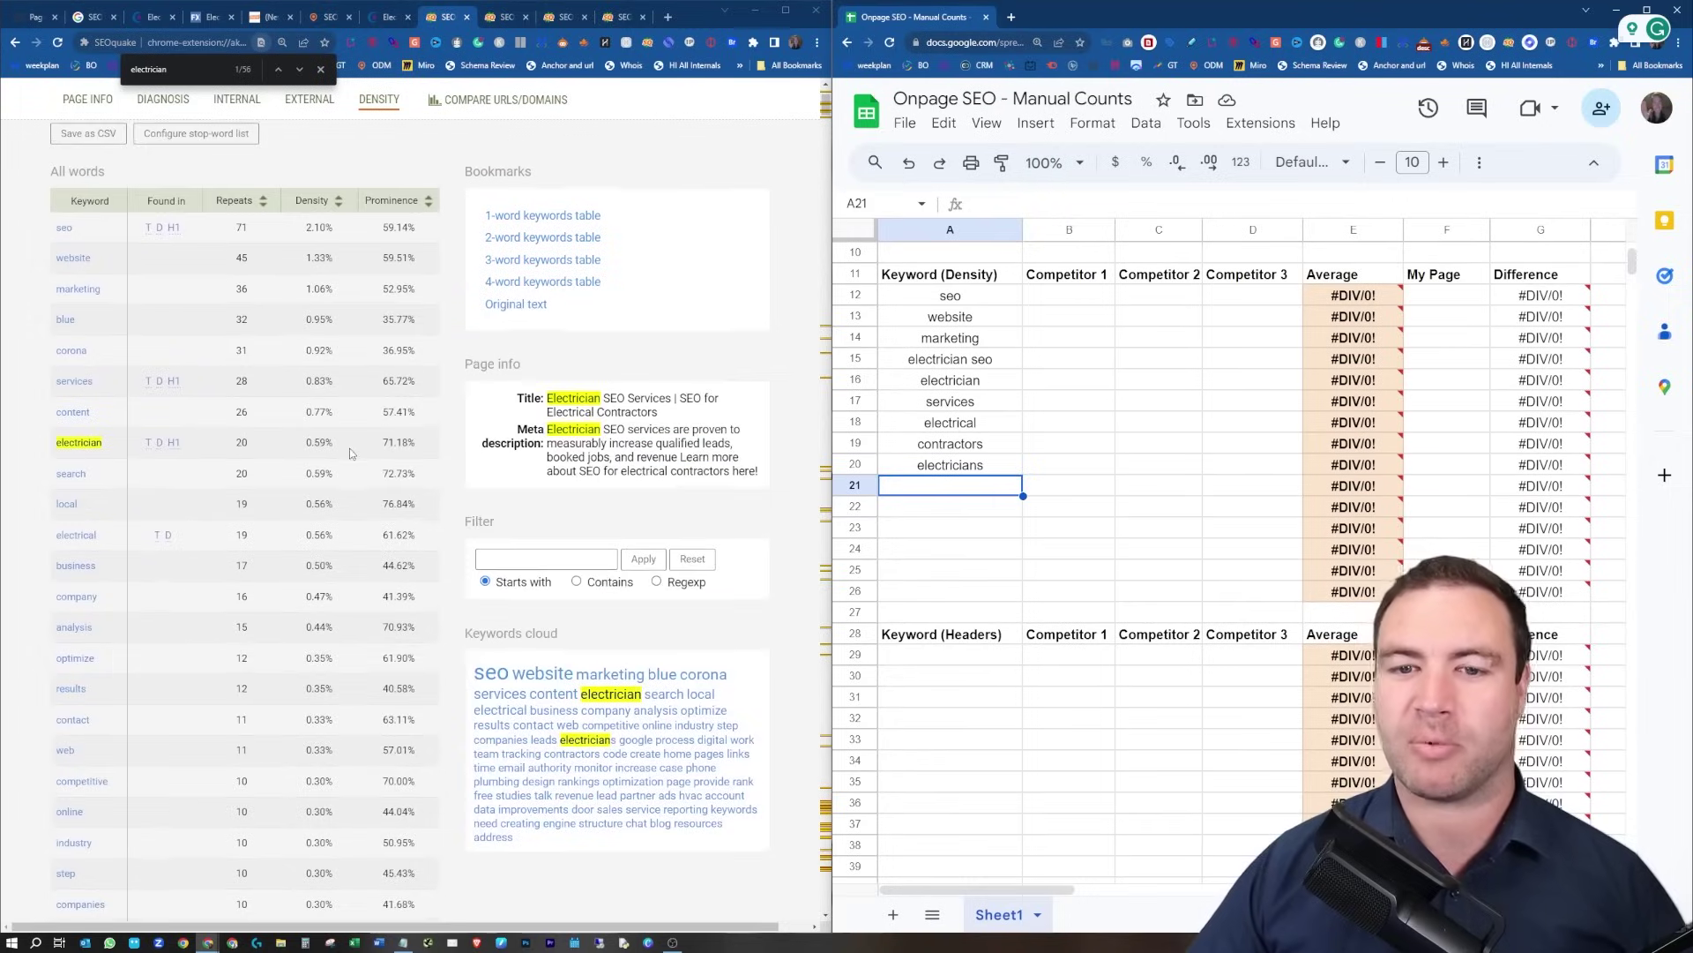
Open the keyword density report for WebFX's electrician page and examine its single-word keywords.
left_click(498, 14)
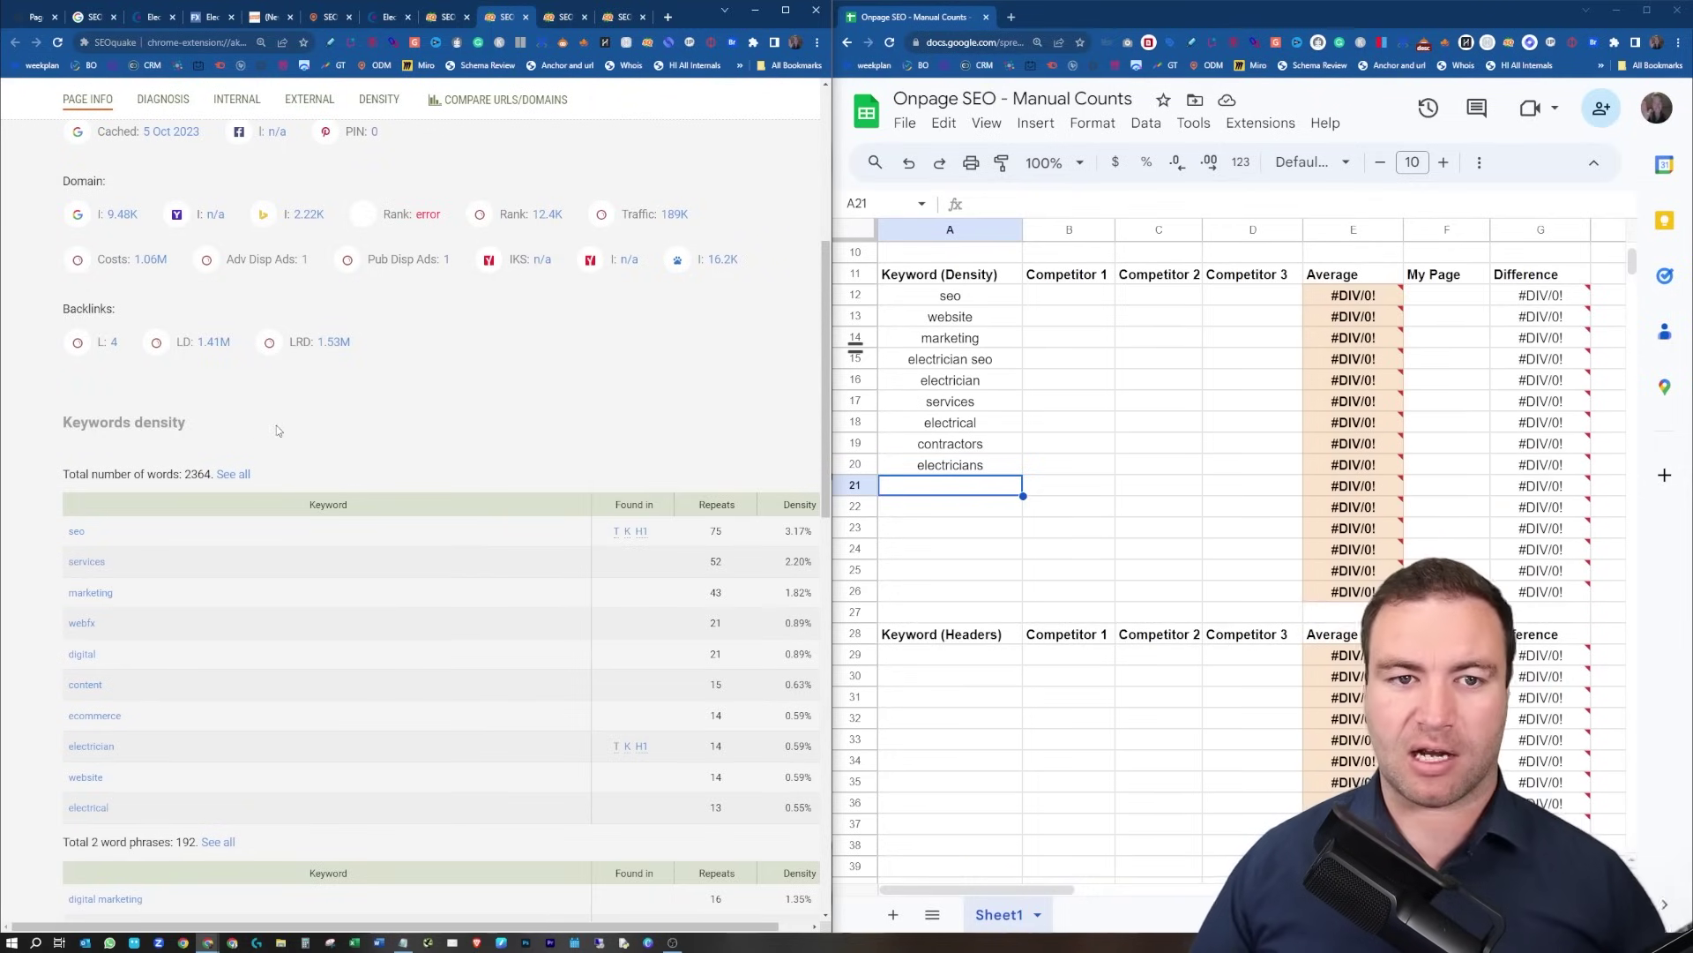
scroll(361, 458, "up", 5)
scroll(366, 455, "down", 5)
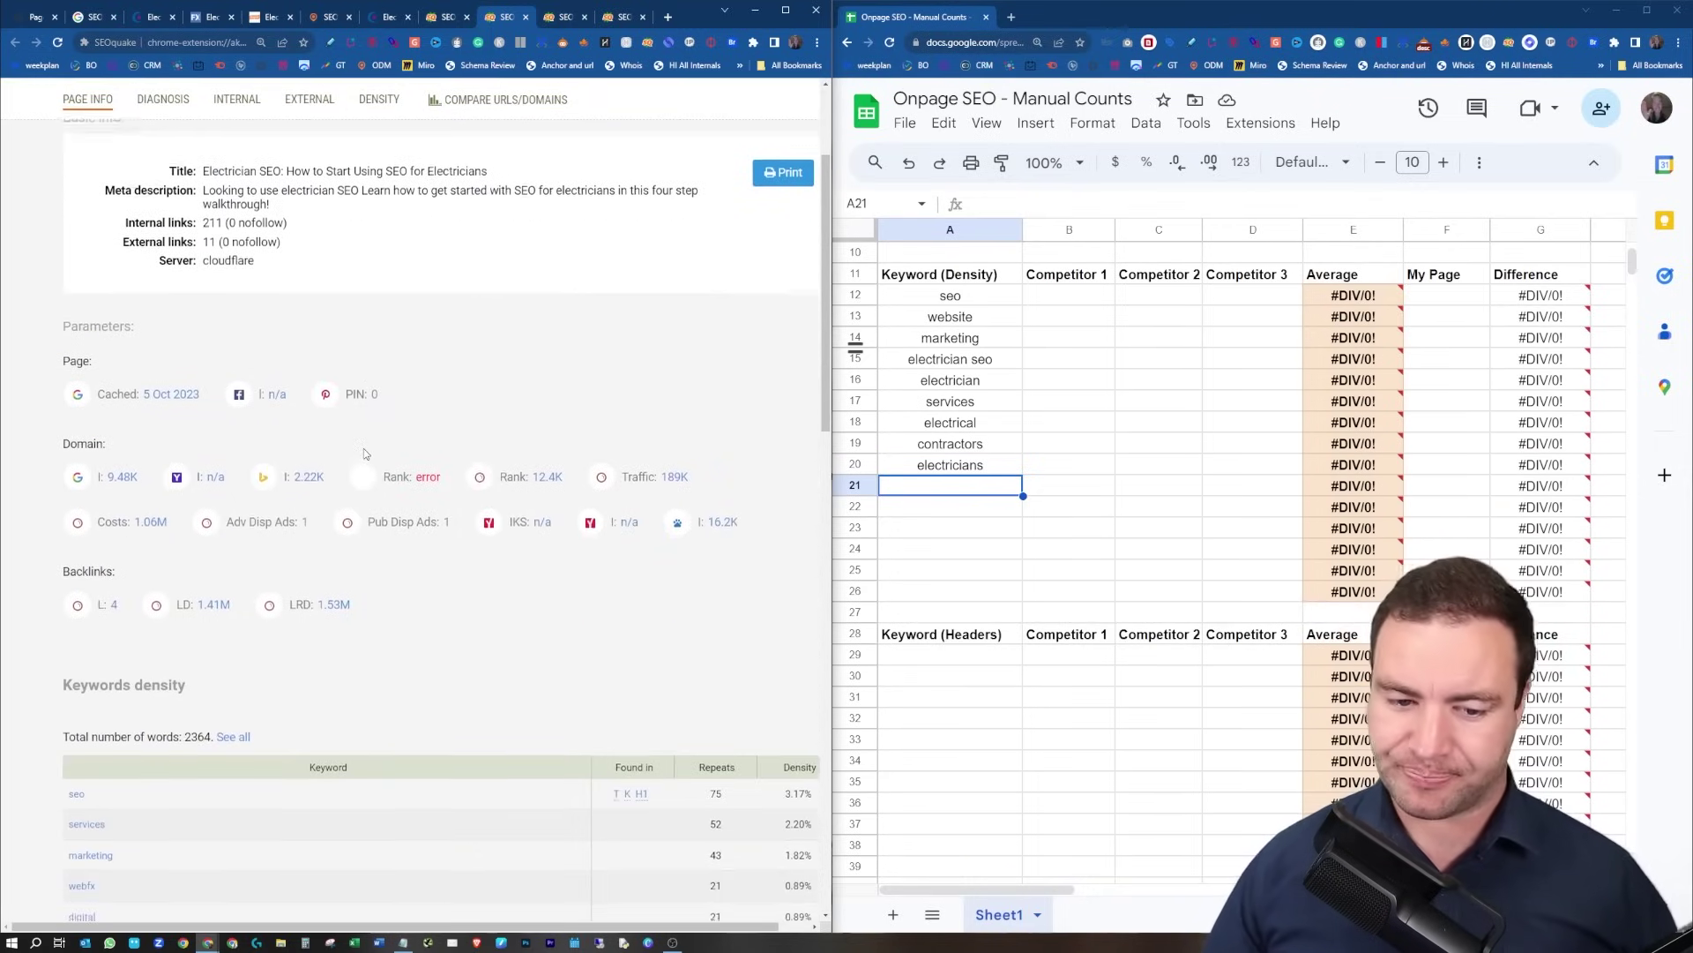
left_click(395, 99)
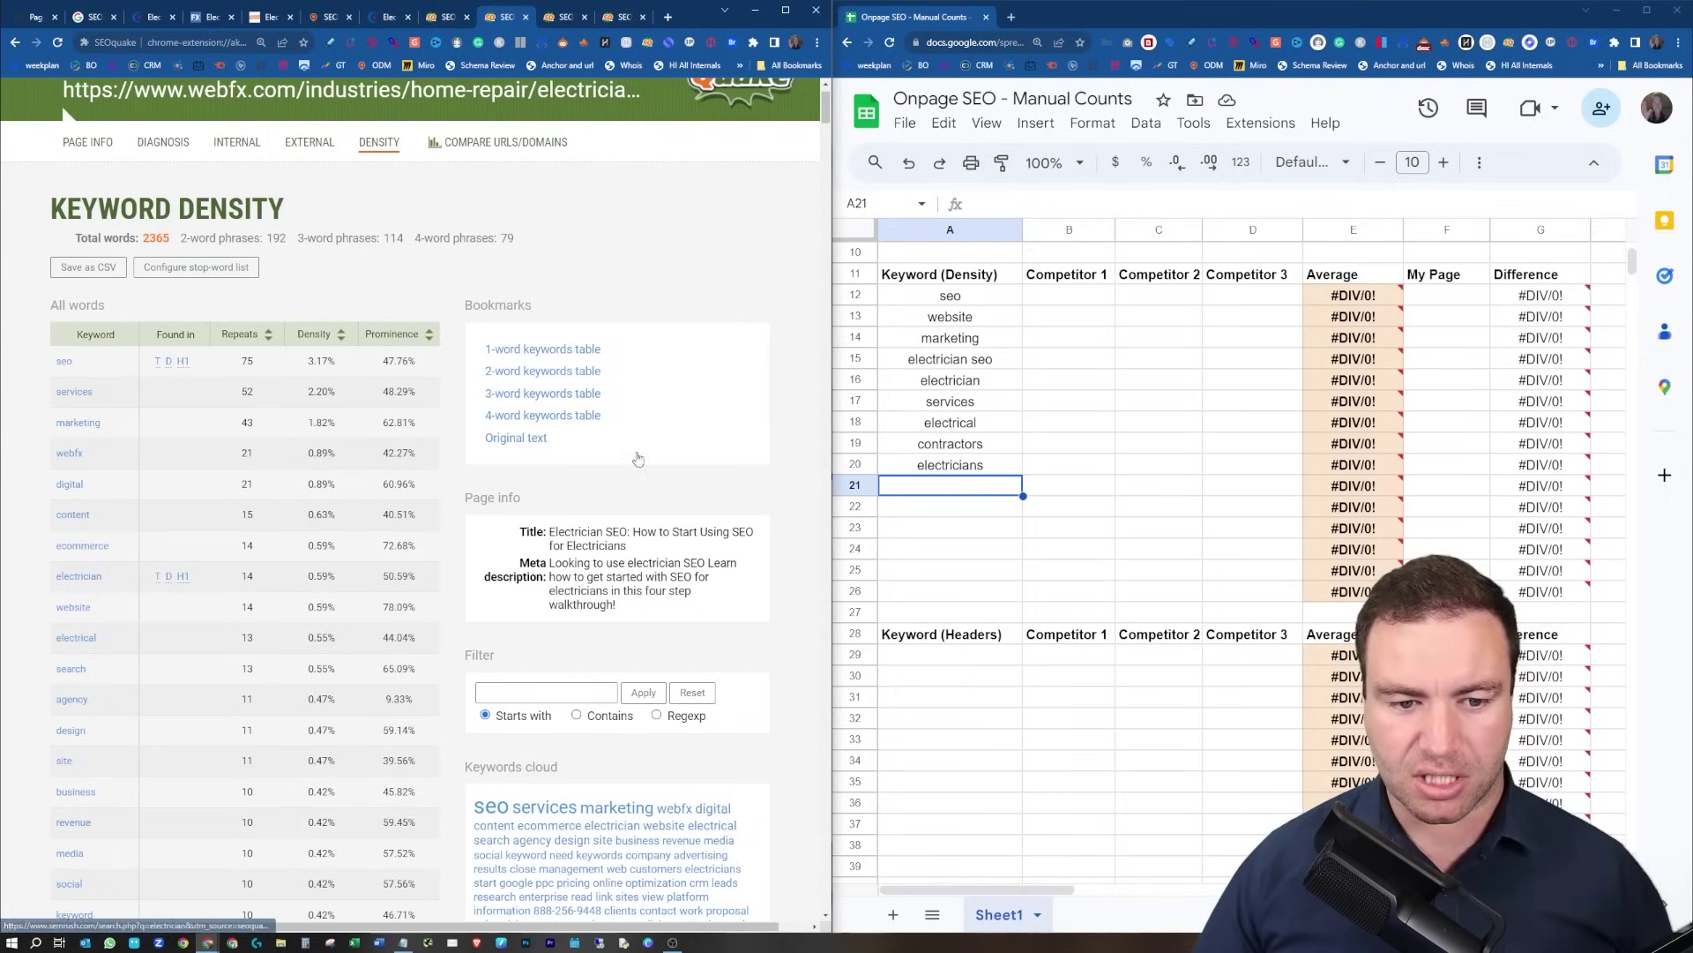
scroll(185, 554, "down", 5)
scroll(194, 555, "down", 4)
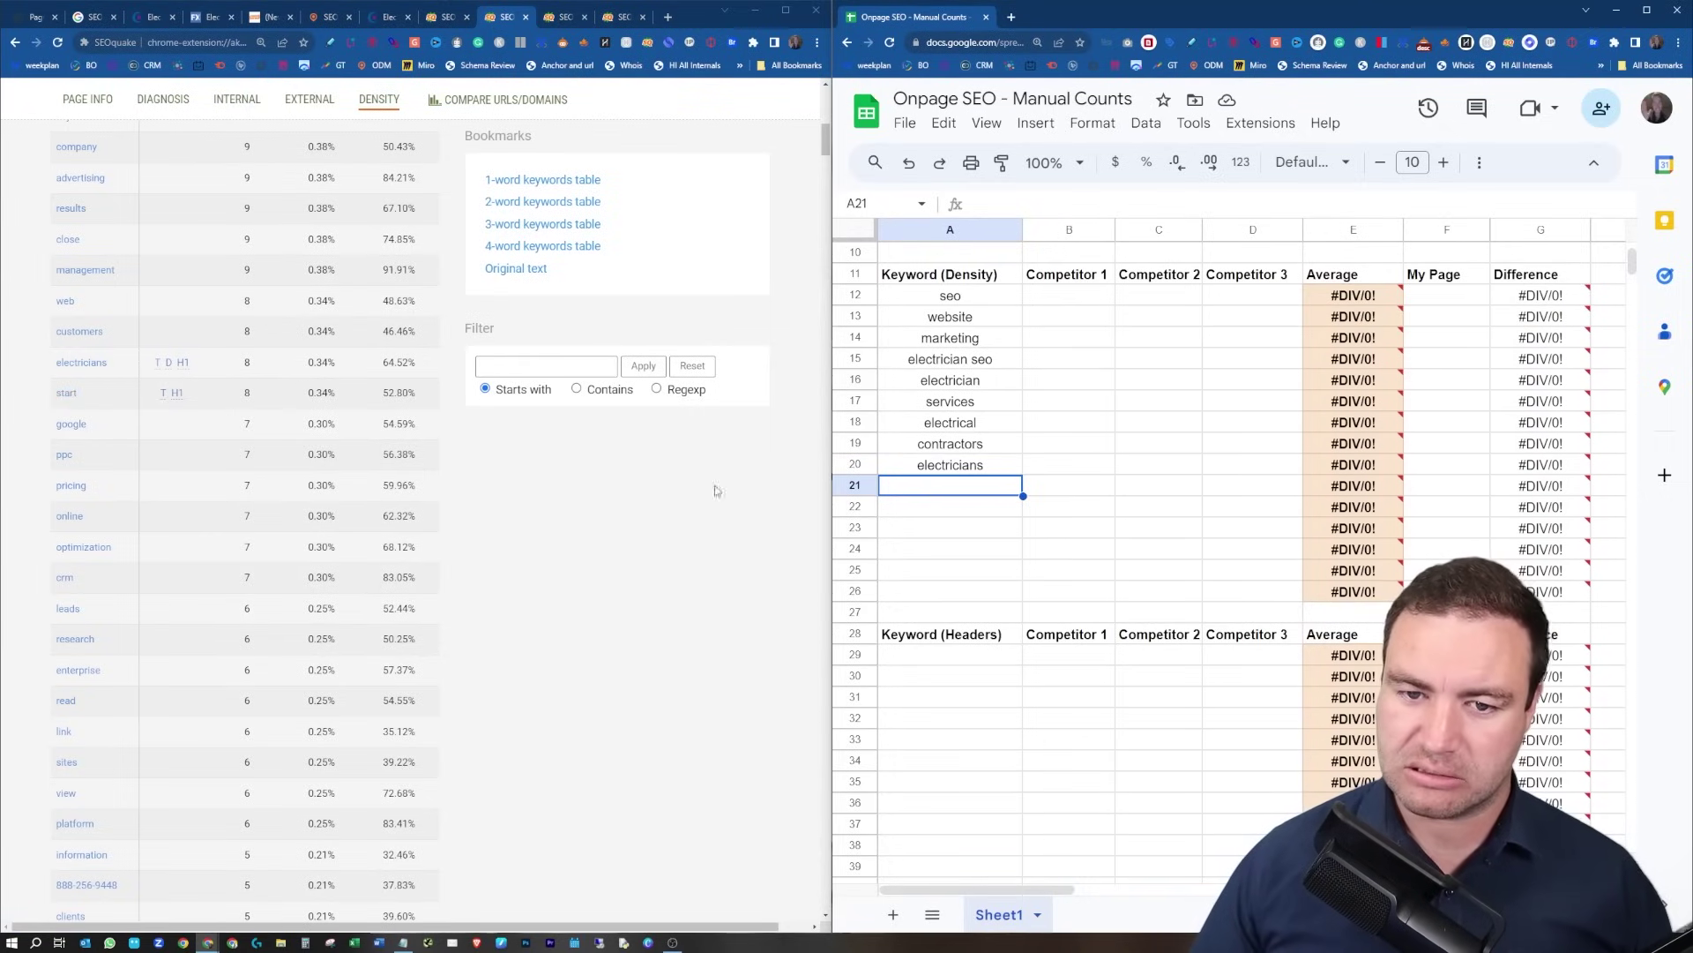
scroll(358, 444, "up", 12)
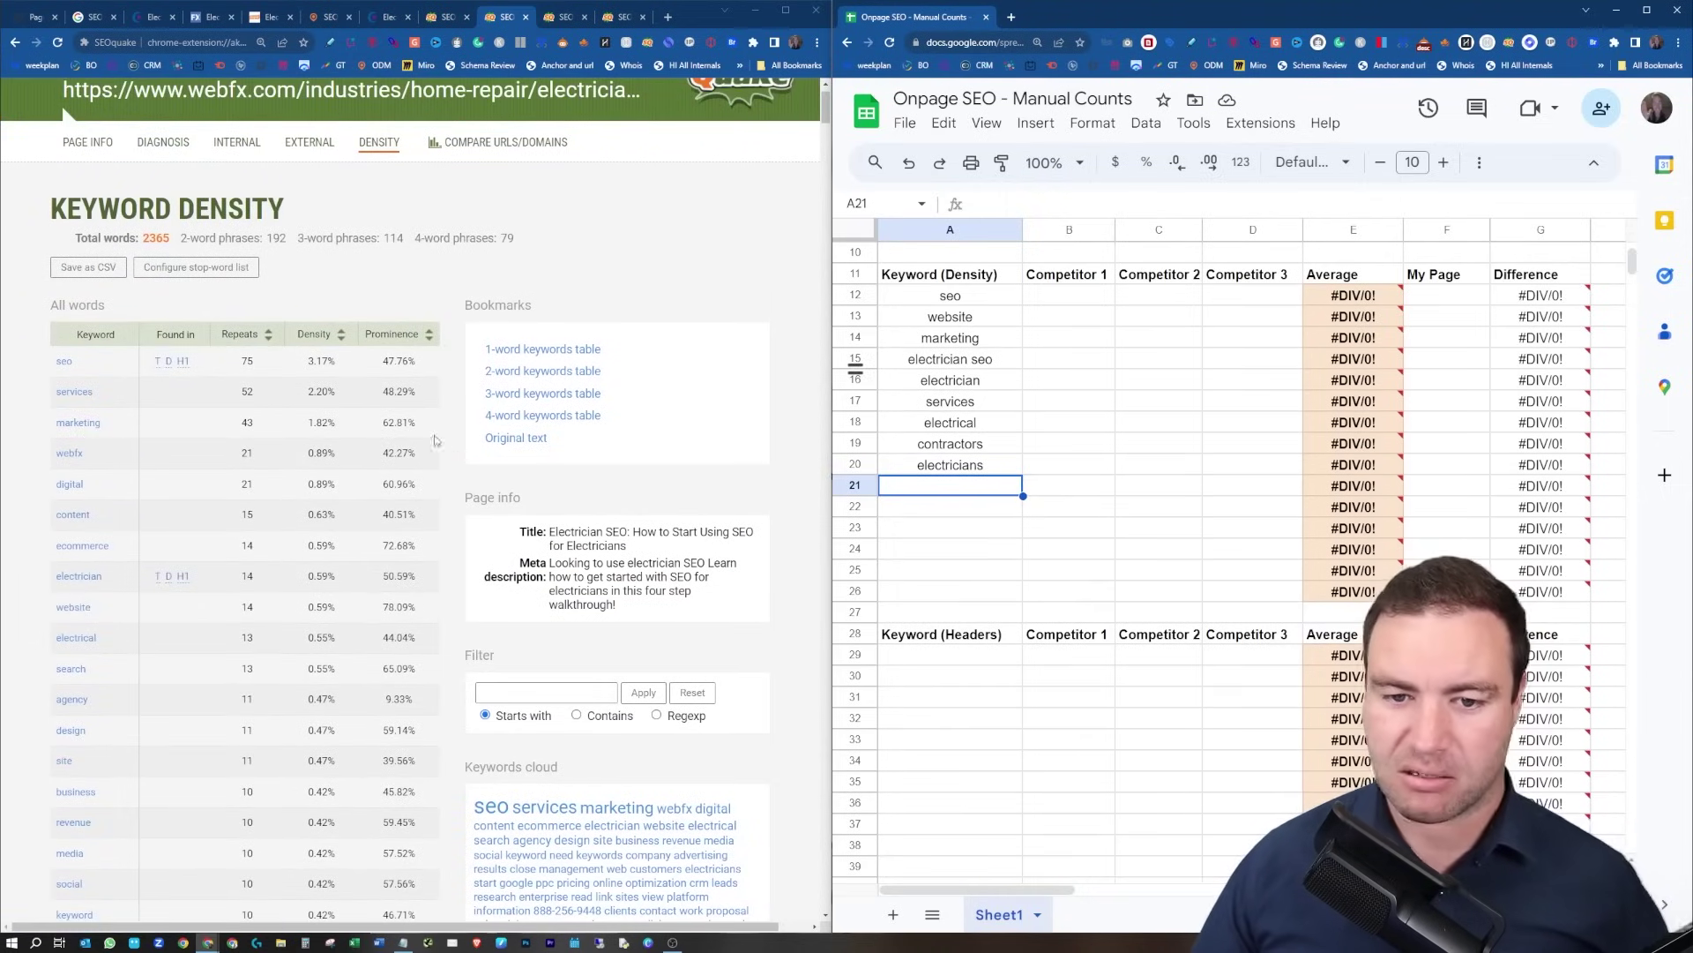
Go to WebFX's two-word phrases table and enter digital marketing as the density keyword in cell A21.
left_click(547, 371)
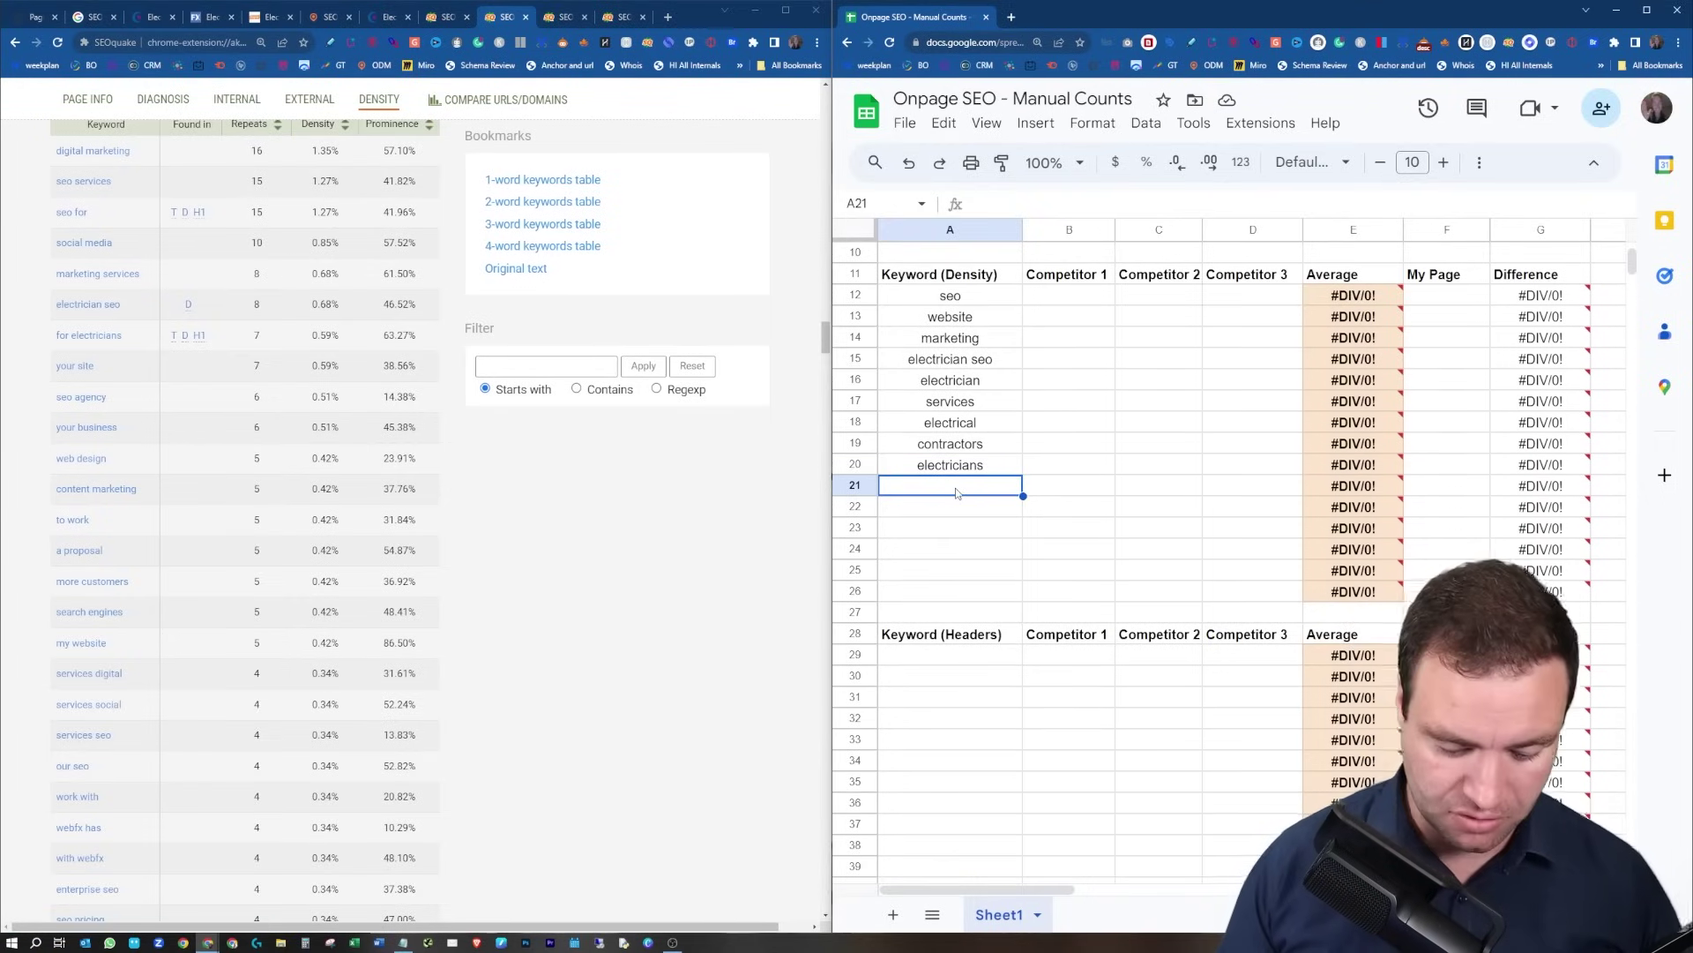
type("digital marketing")
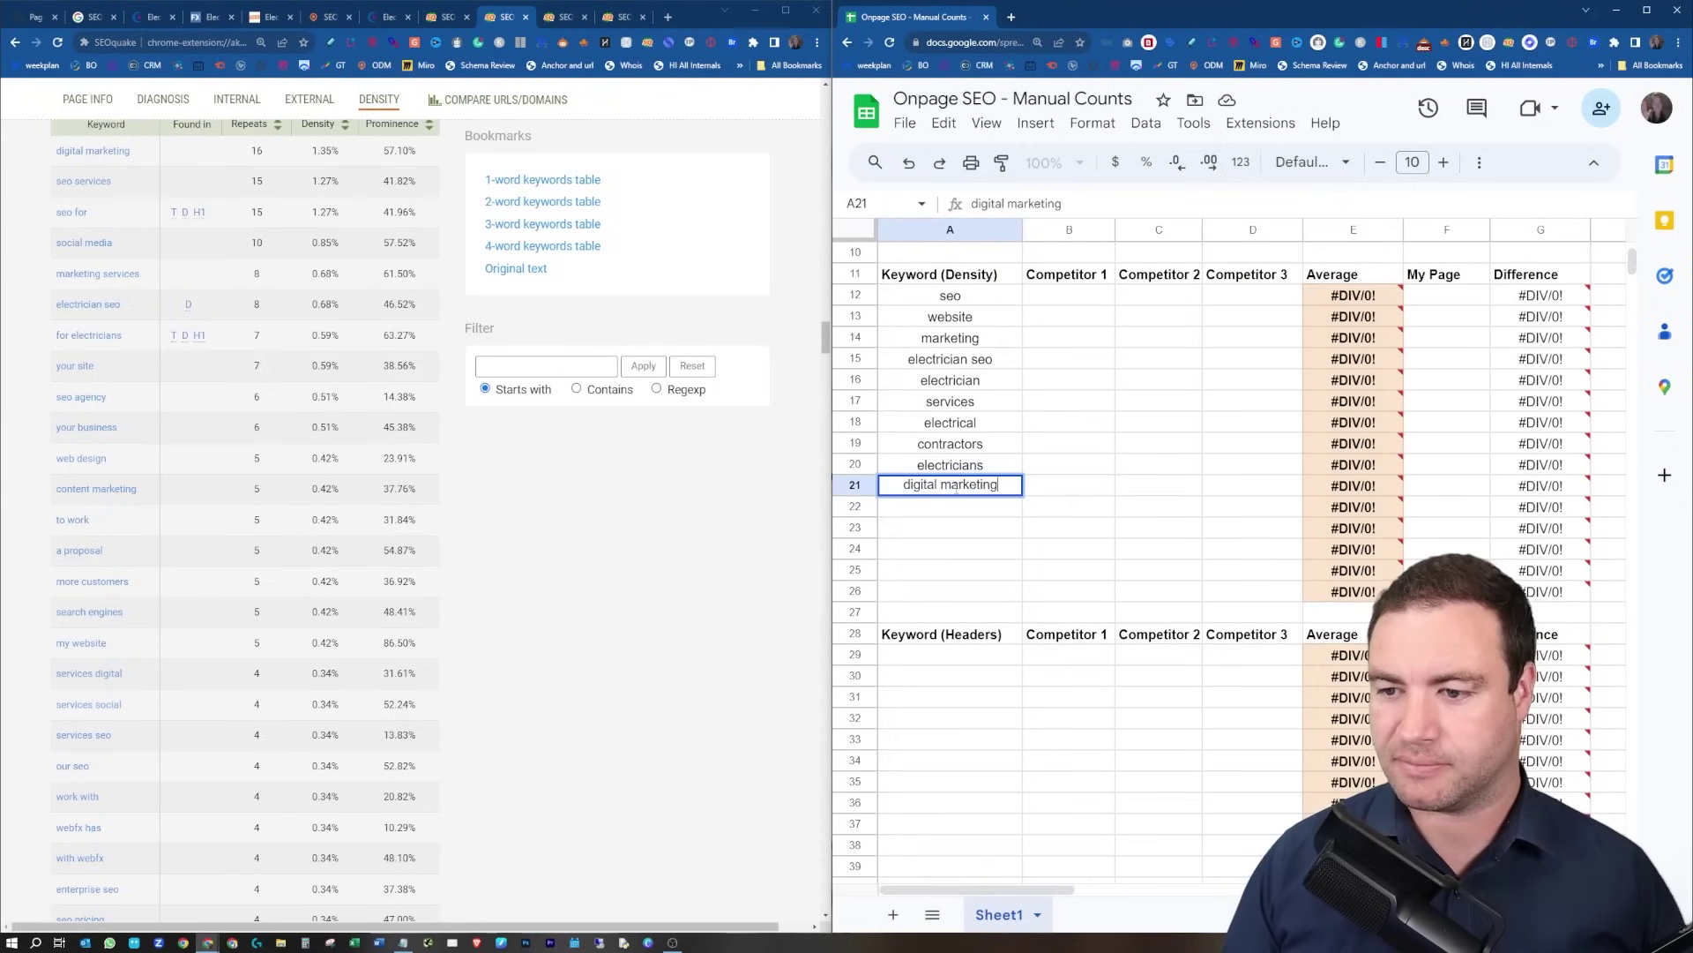
key("Return")
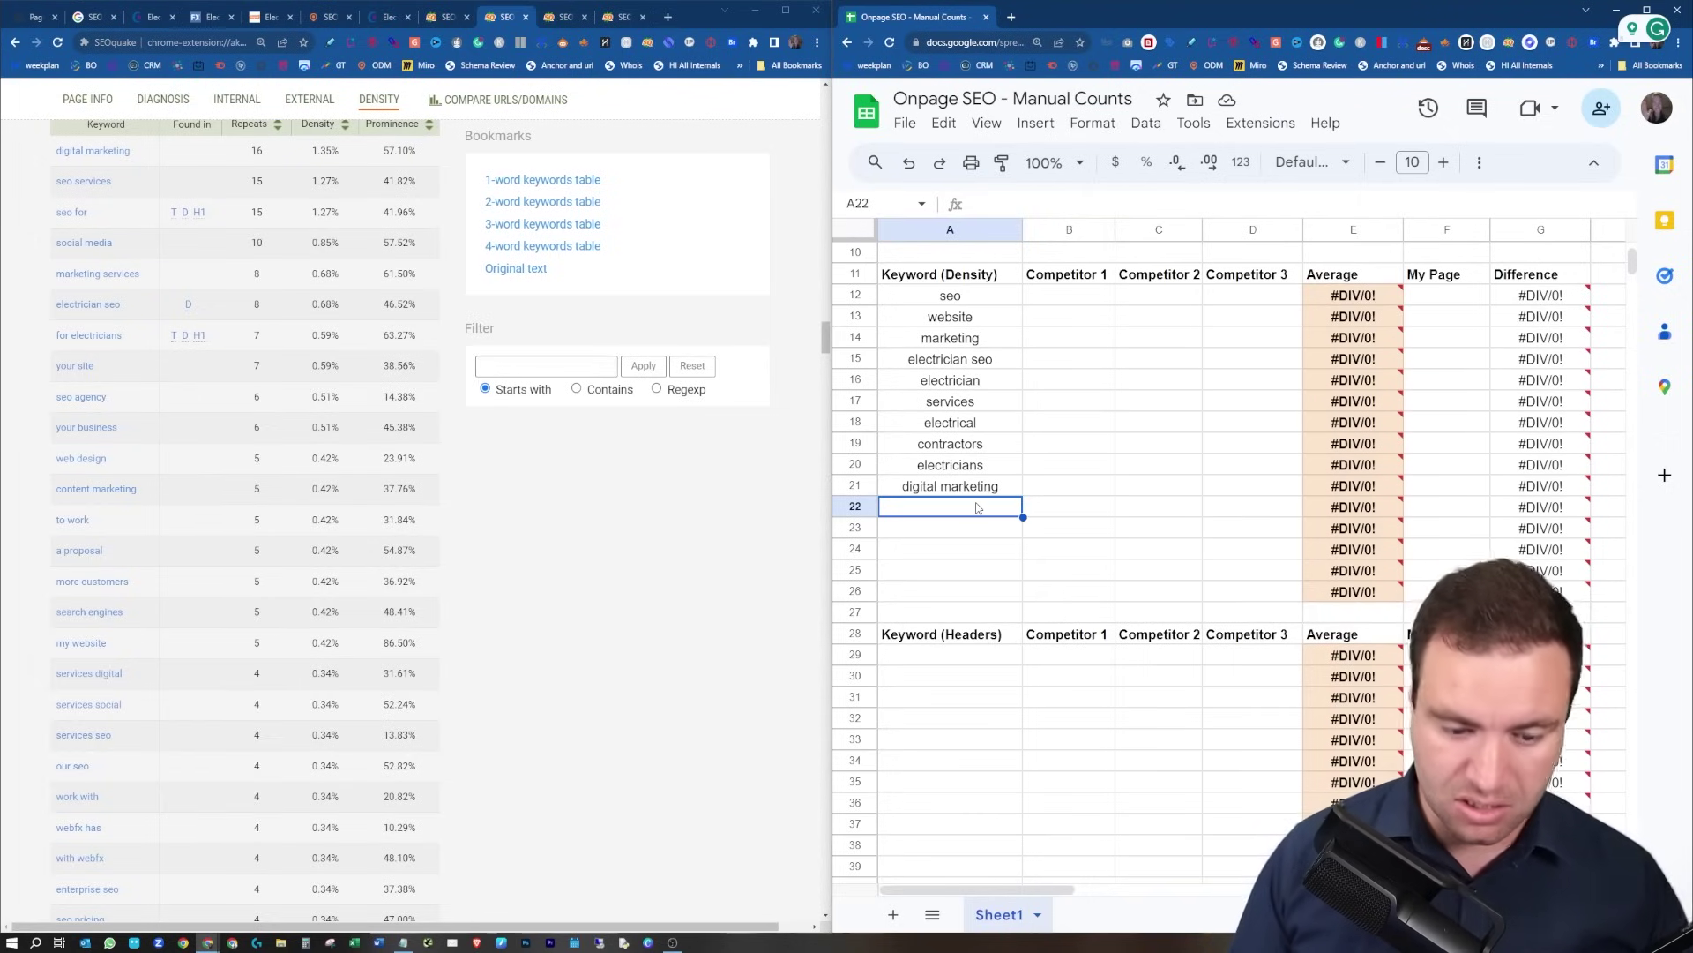
Enter seo services in cell A22 and seo for in cell A23 as density keywords.
type("seo s")
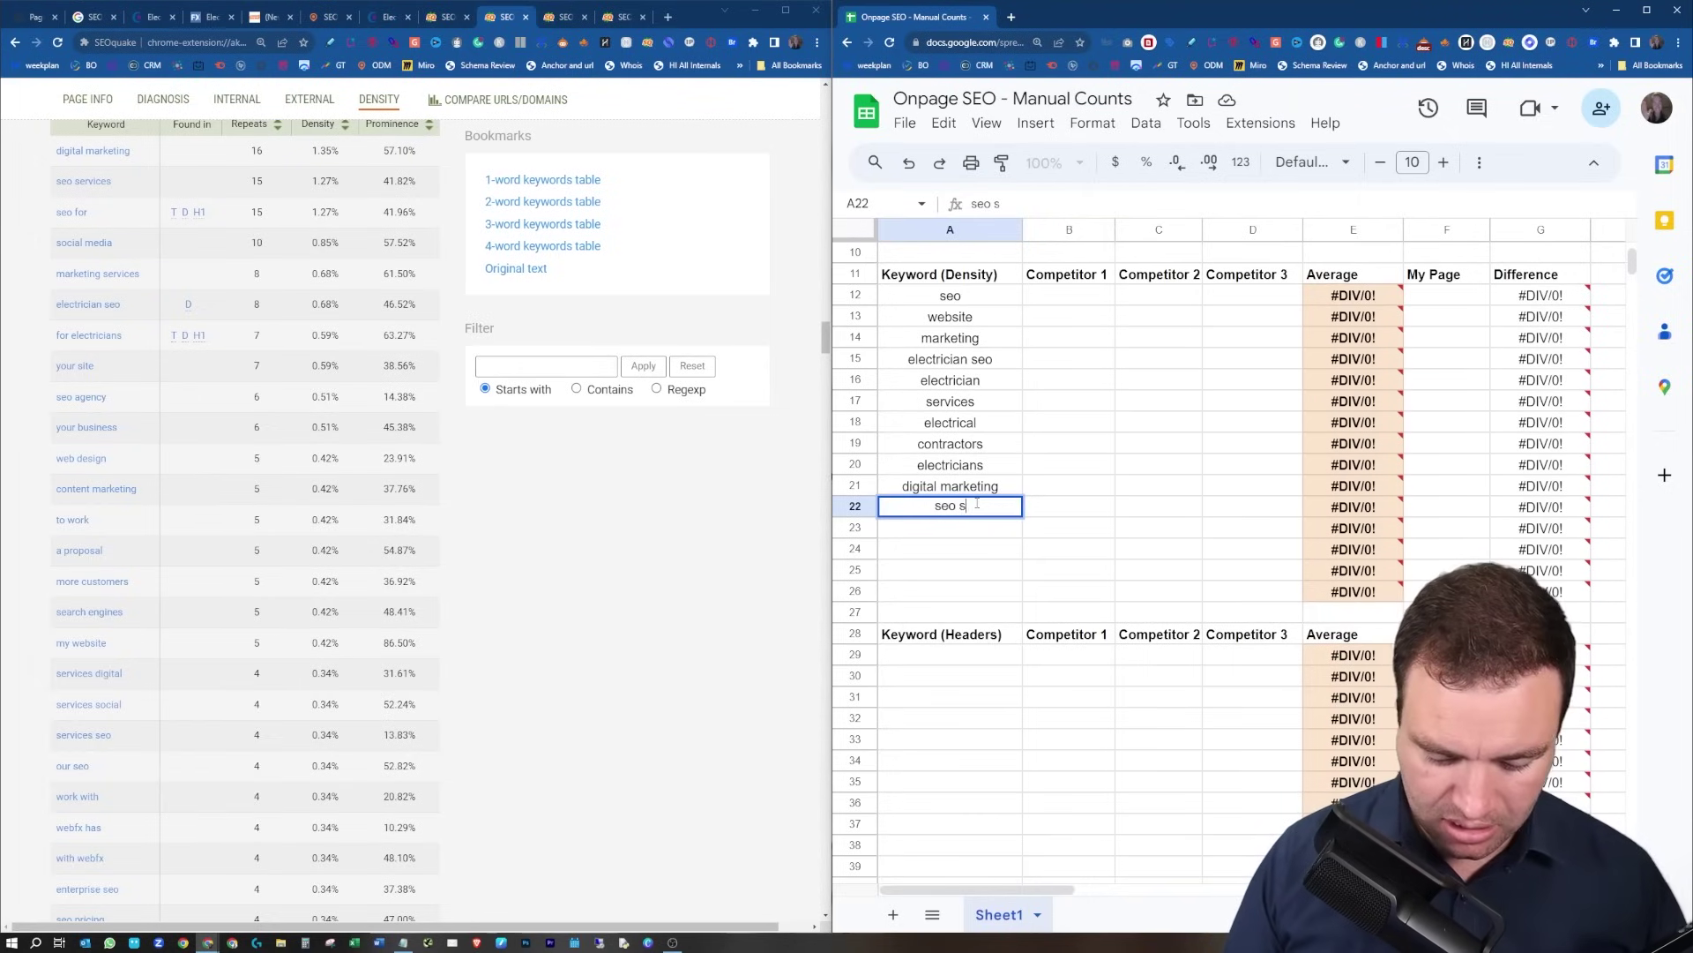
type("ervices")
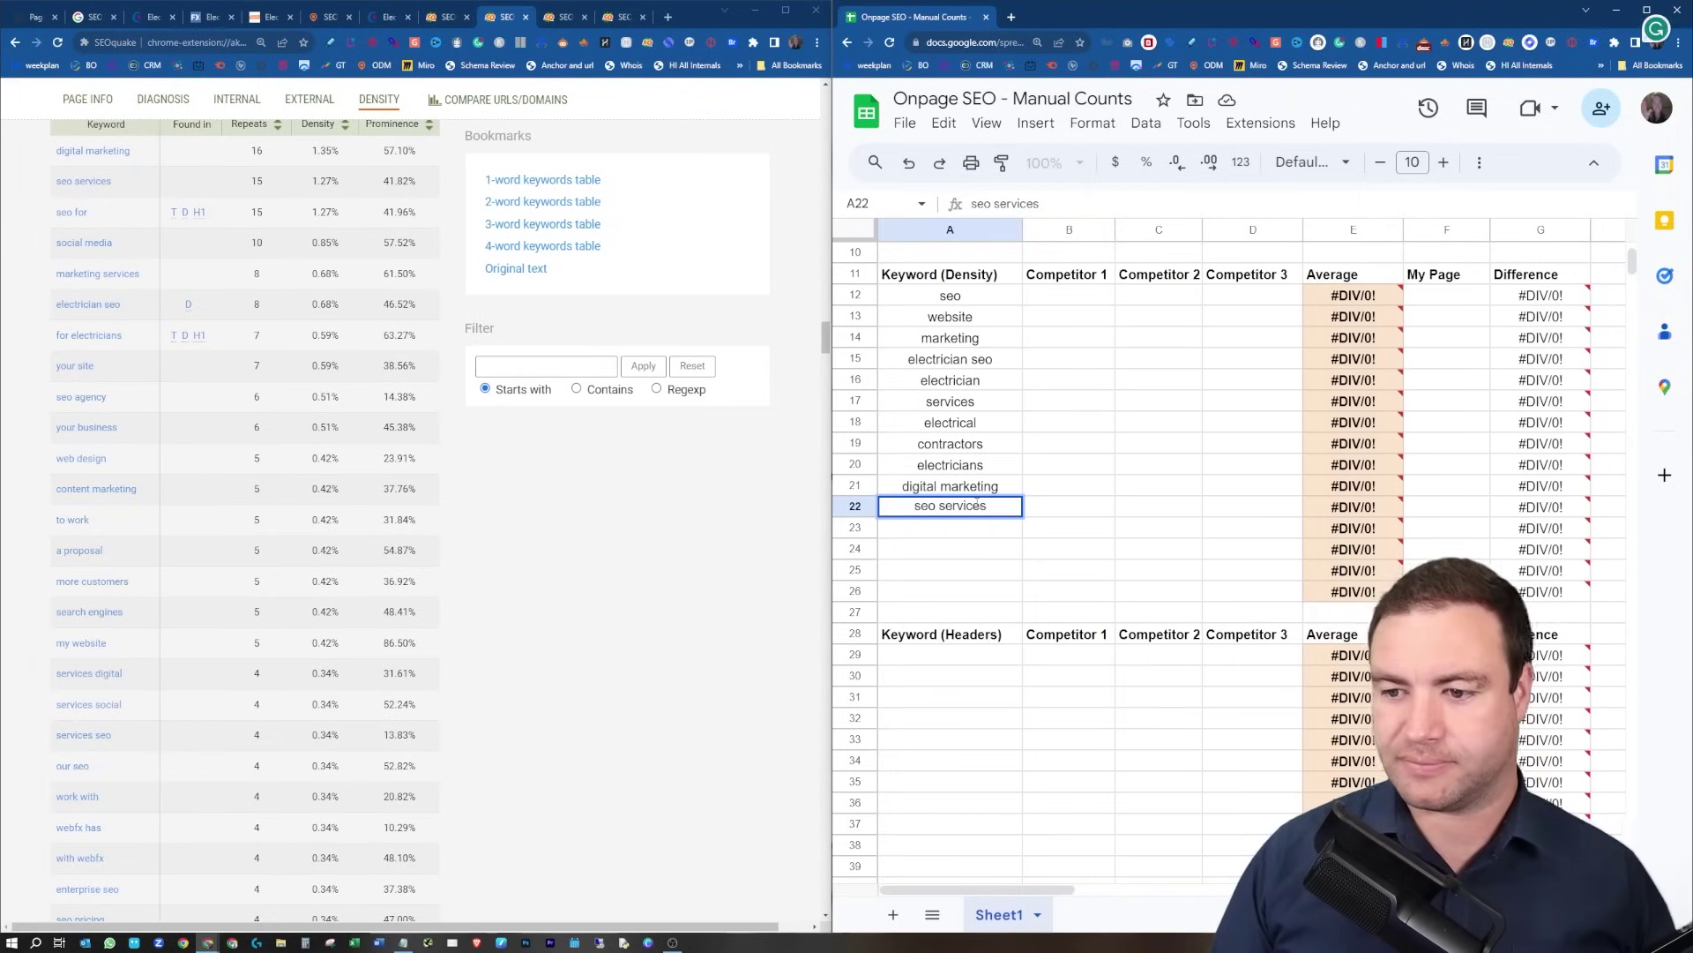
key("Return")
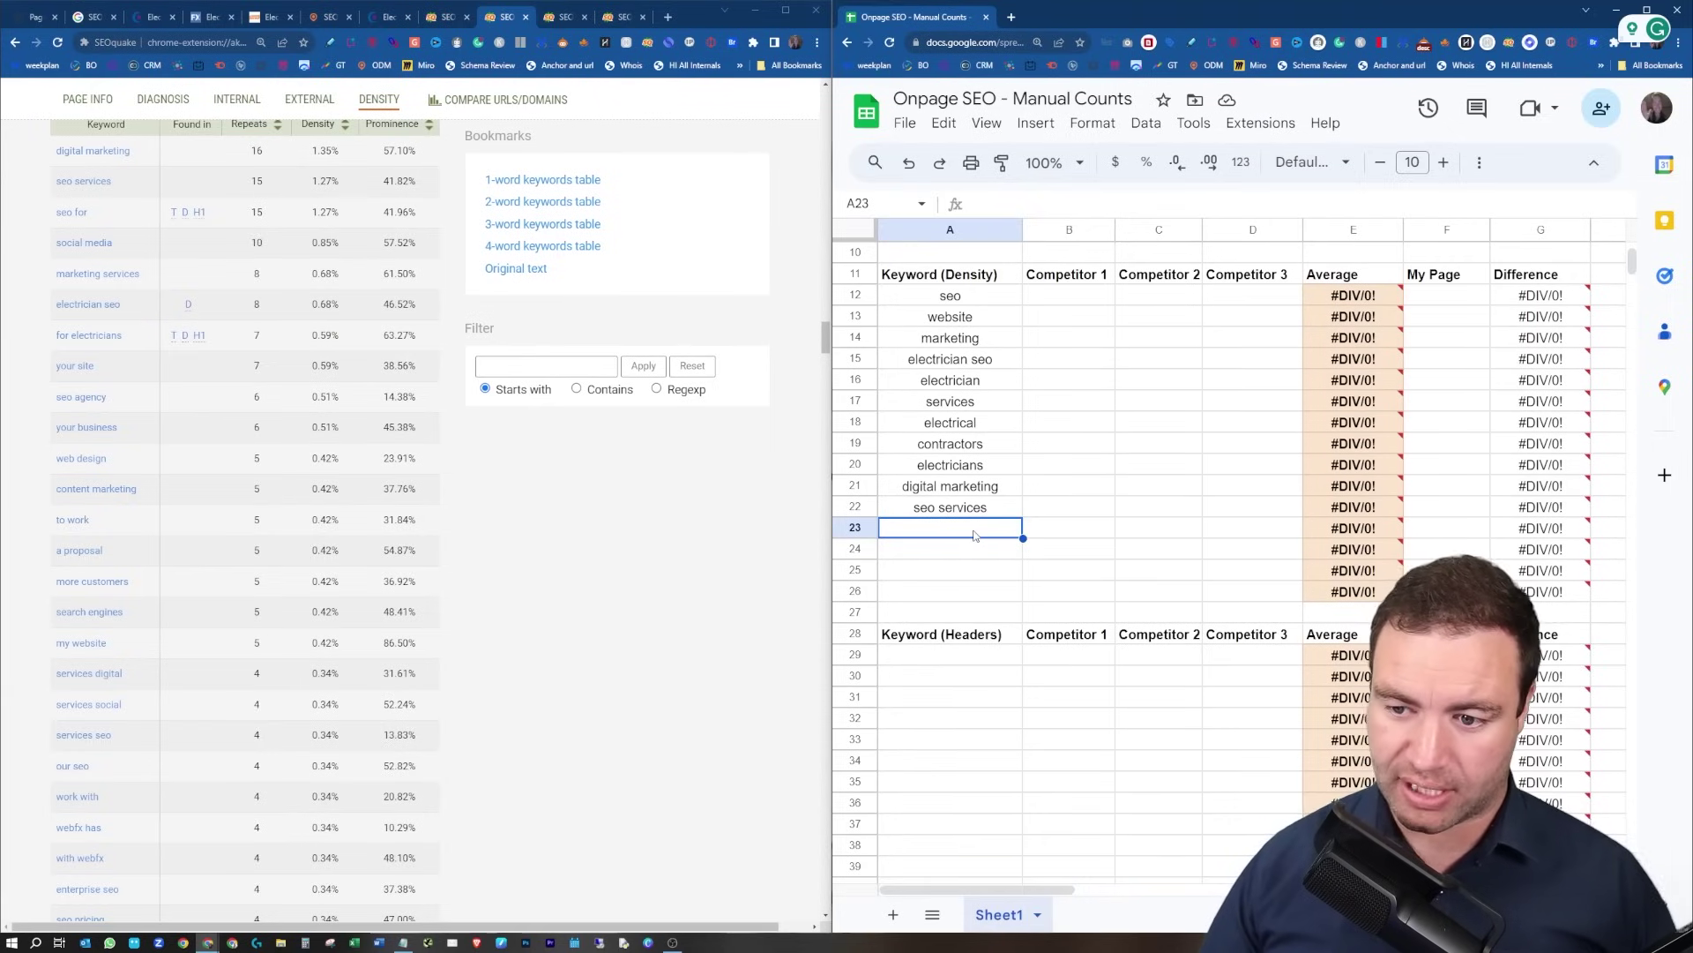
type("seo for")
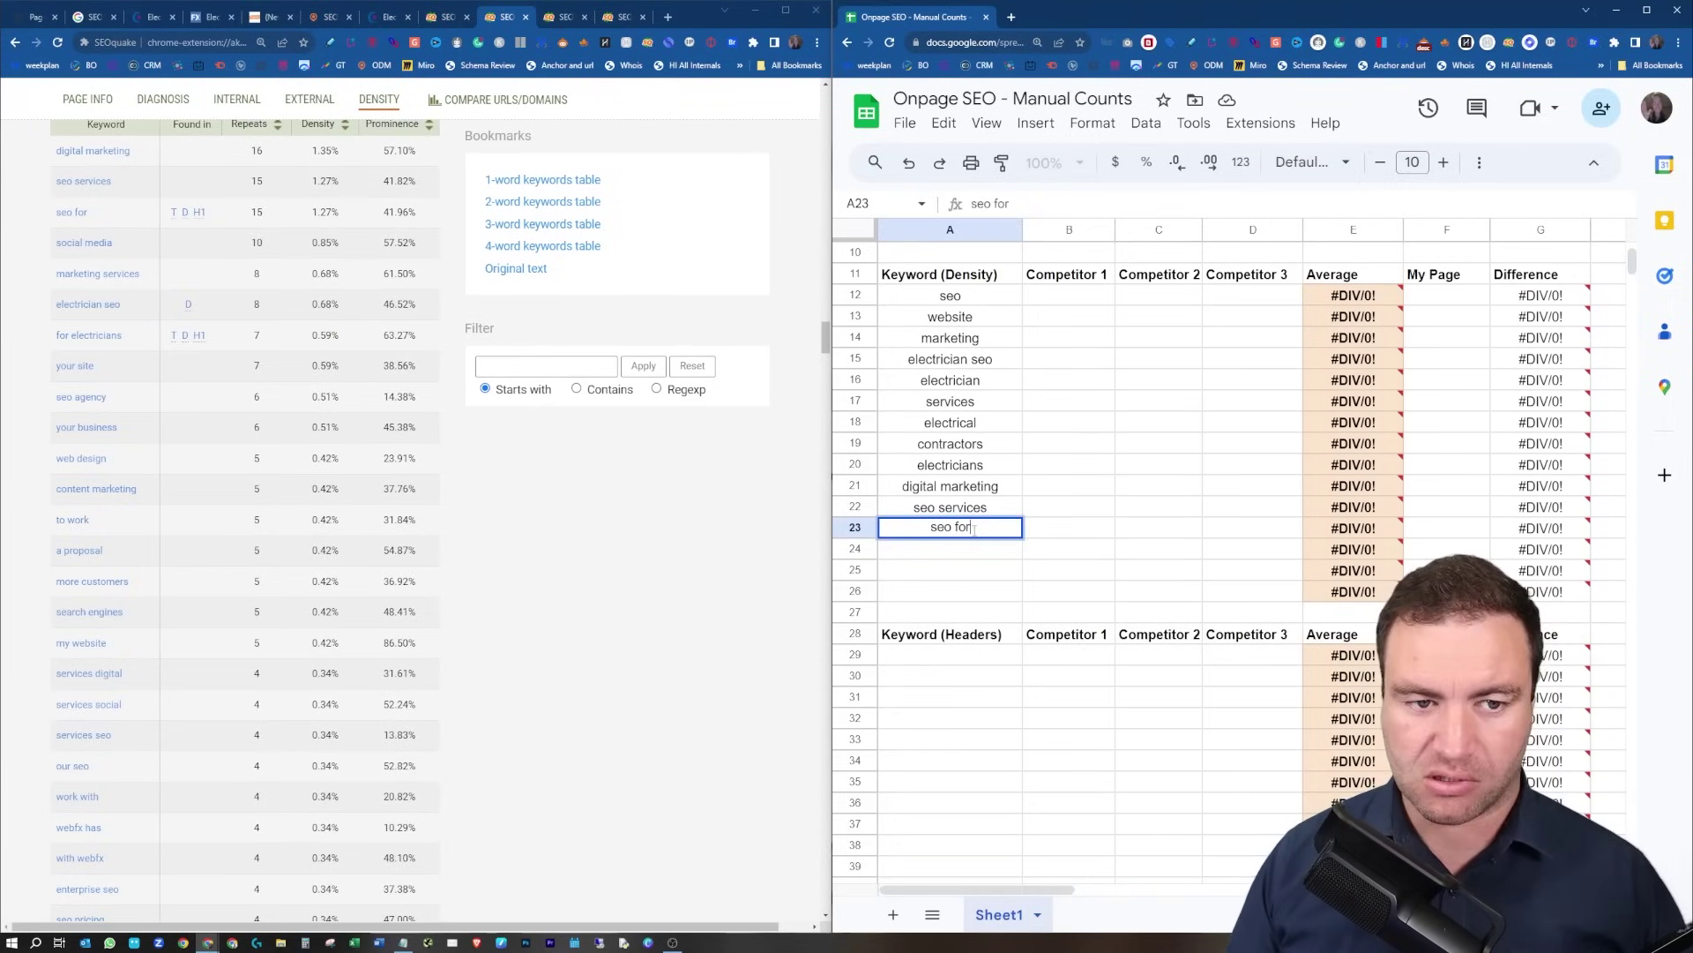
key("Return")
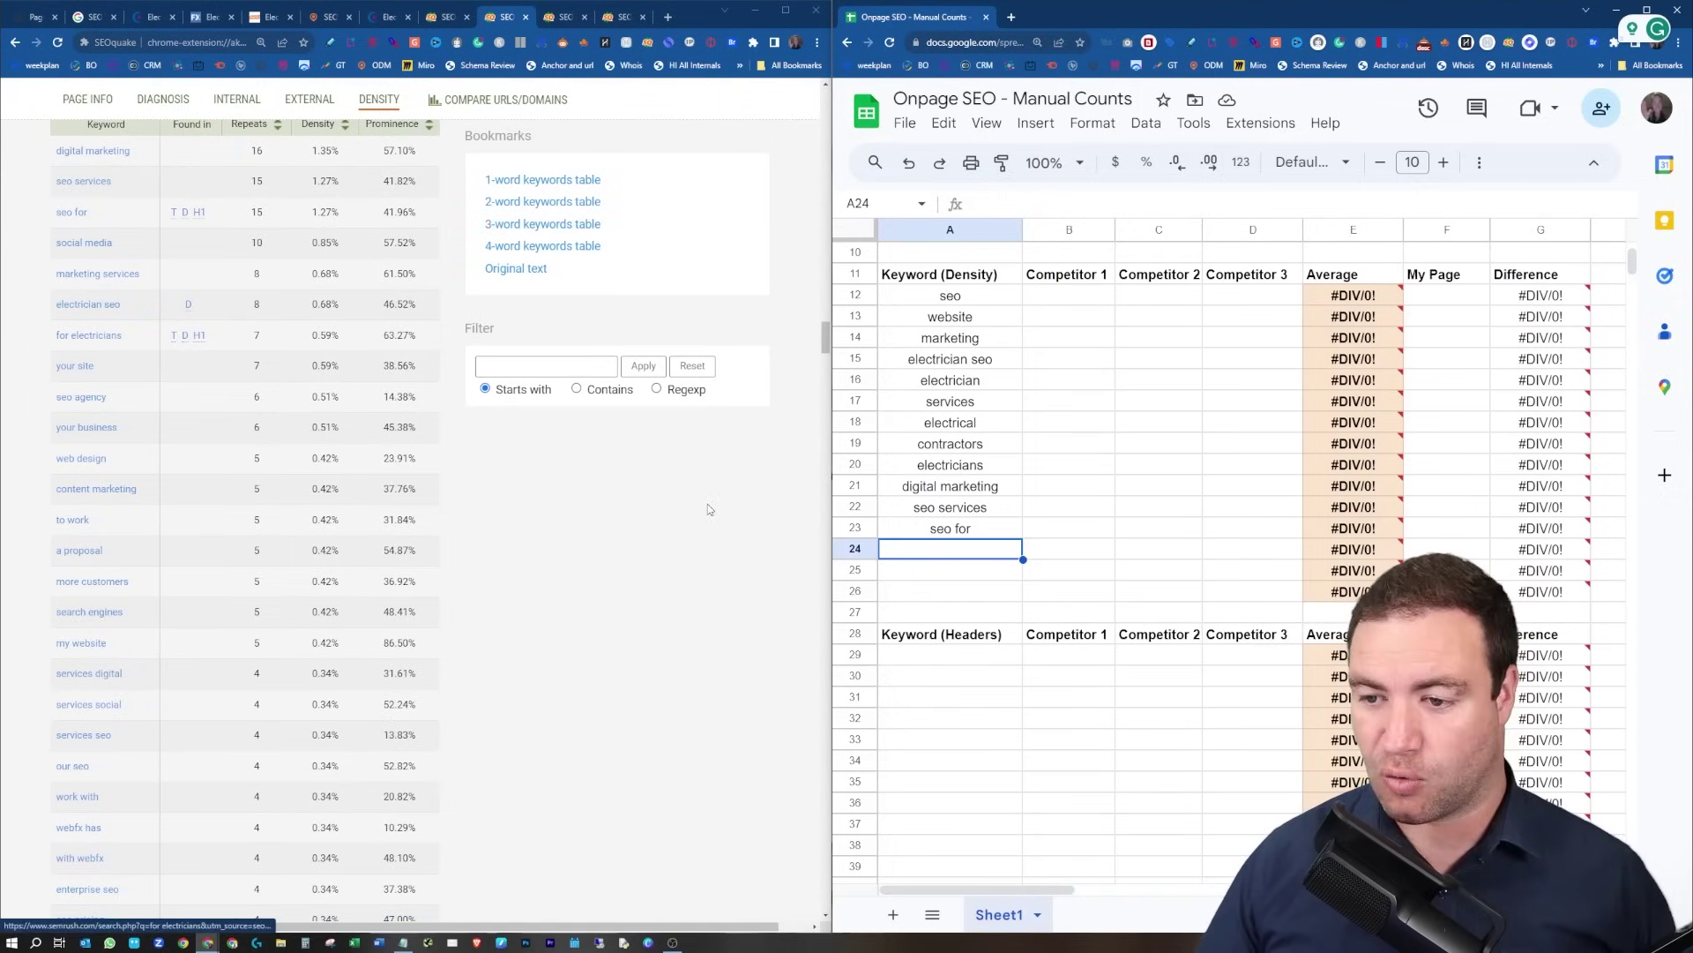
Enter the two-word phrase "for elericians" as the density keyword in cell A24.
type("fo")
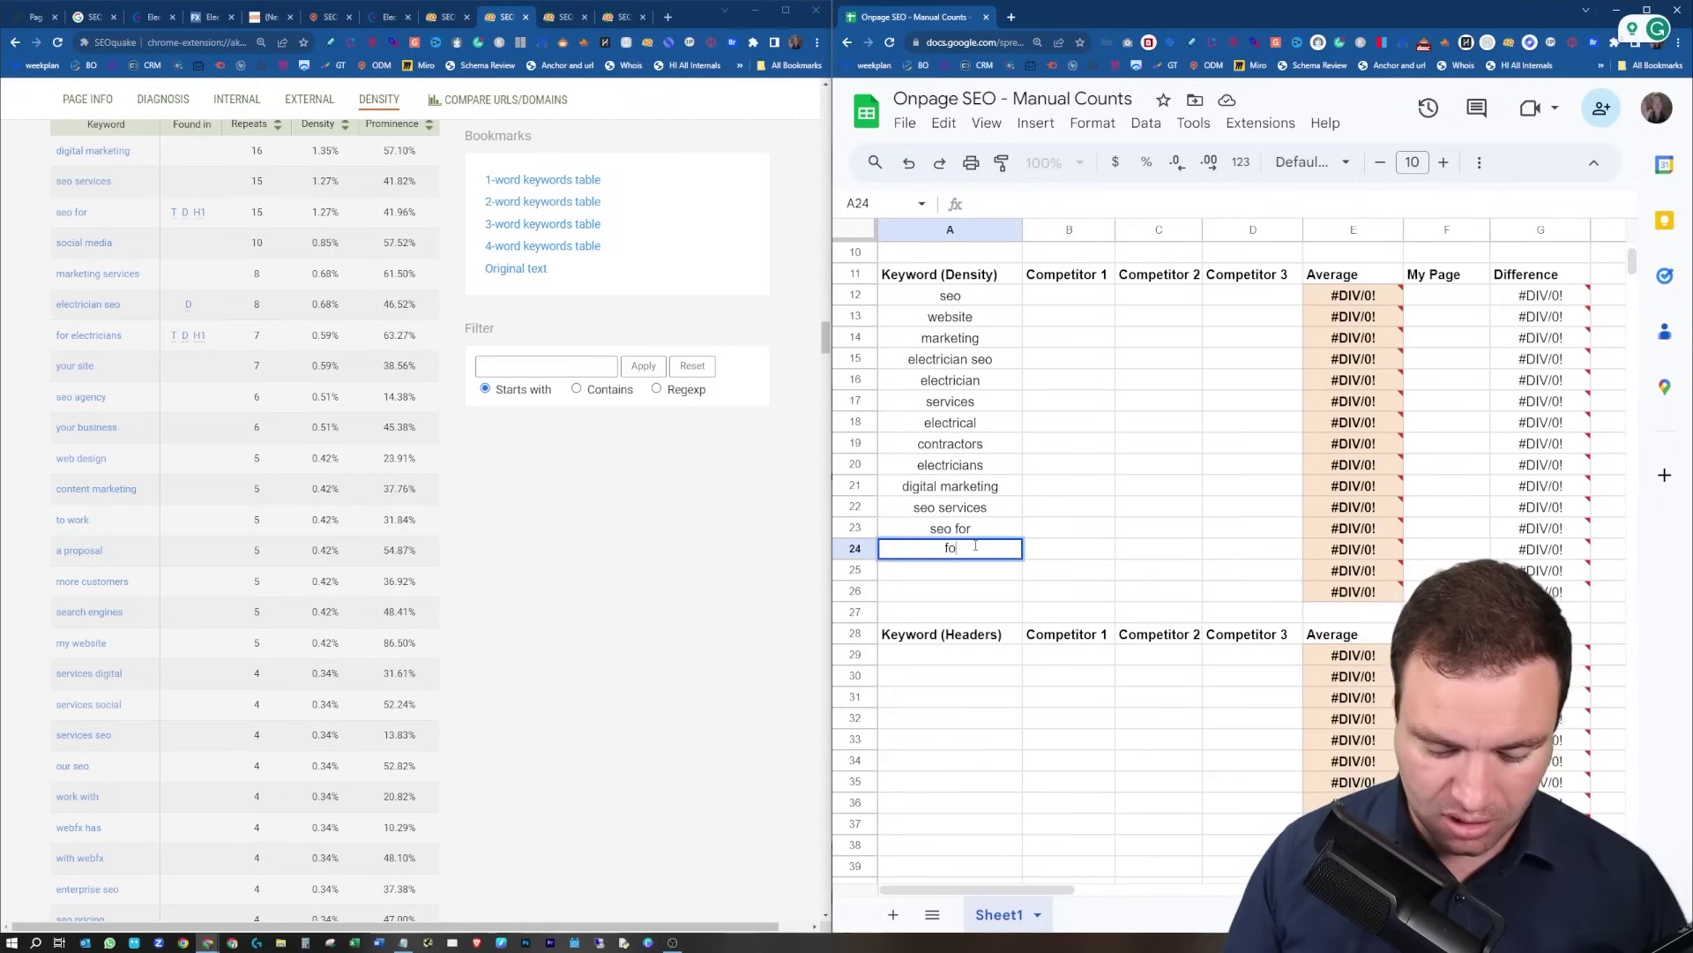
type("r el")
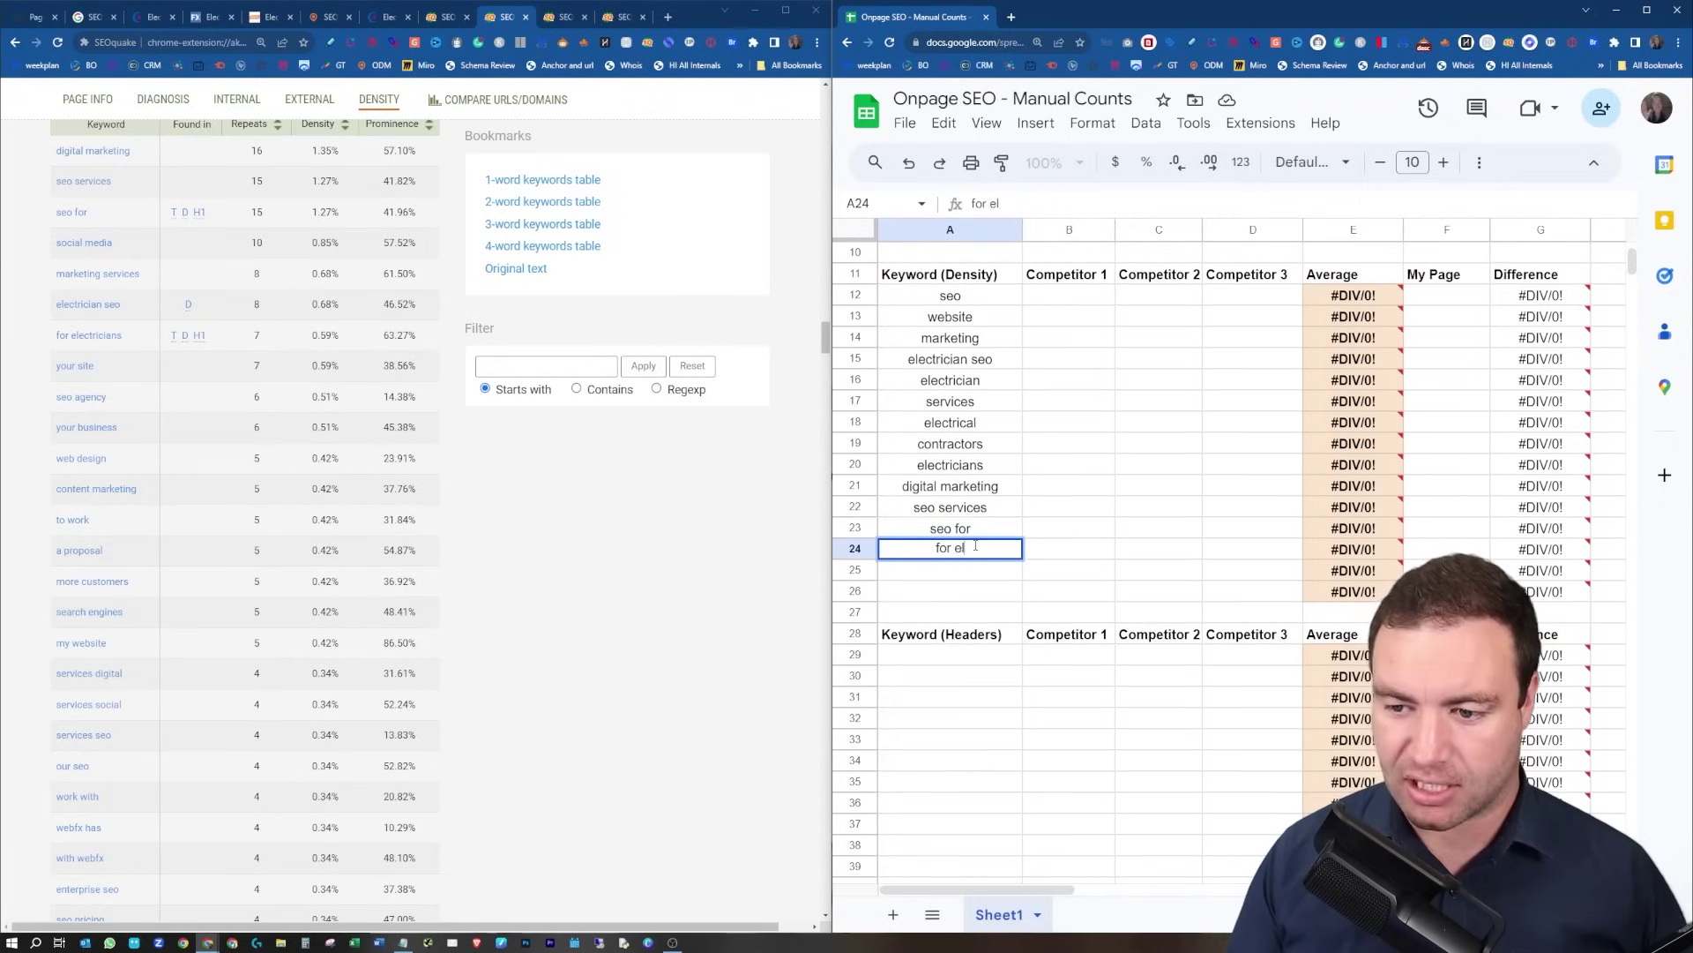
type("ectriti")
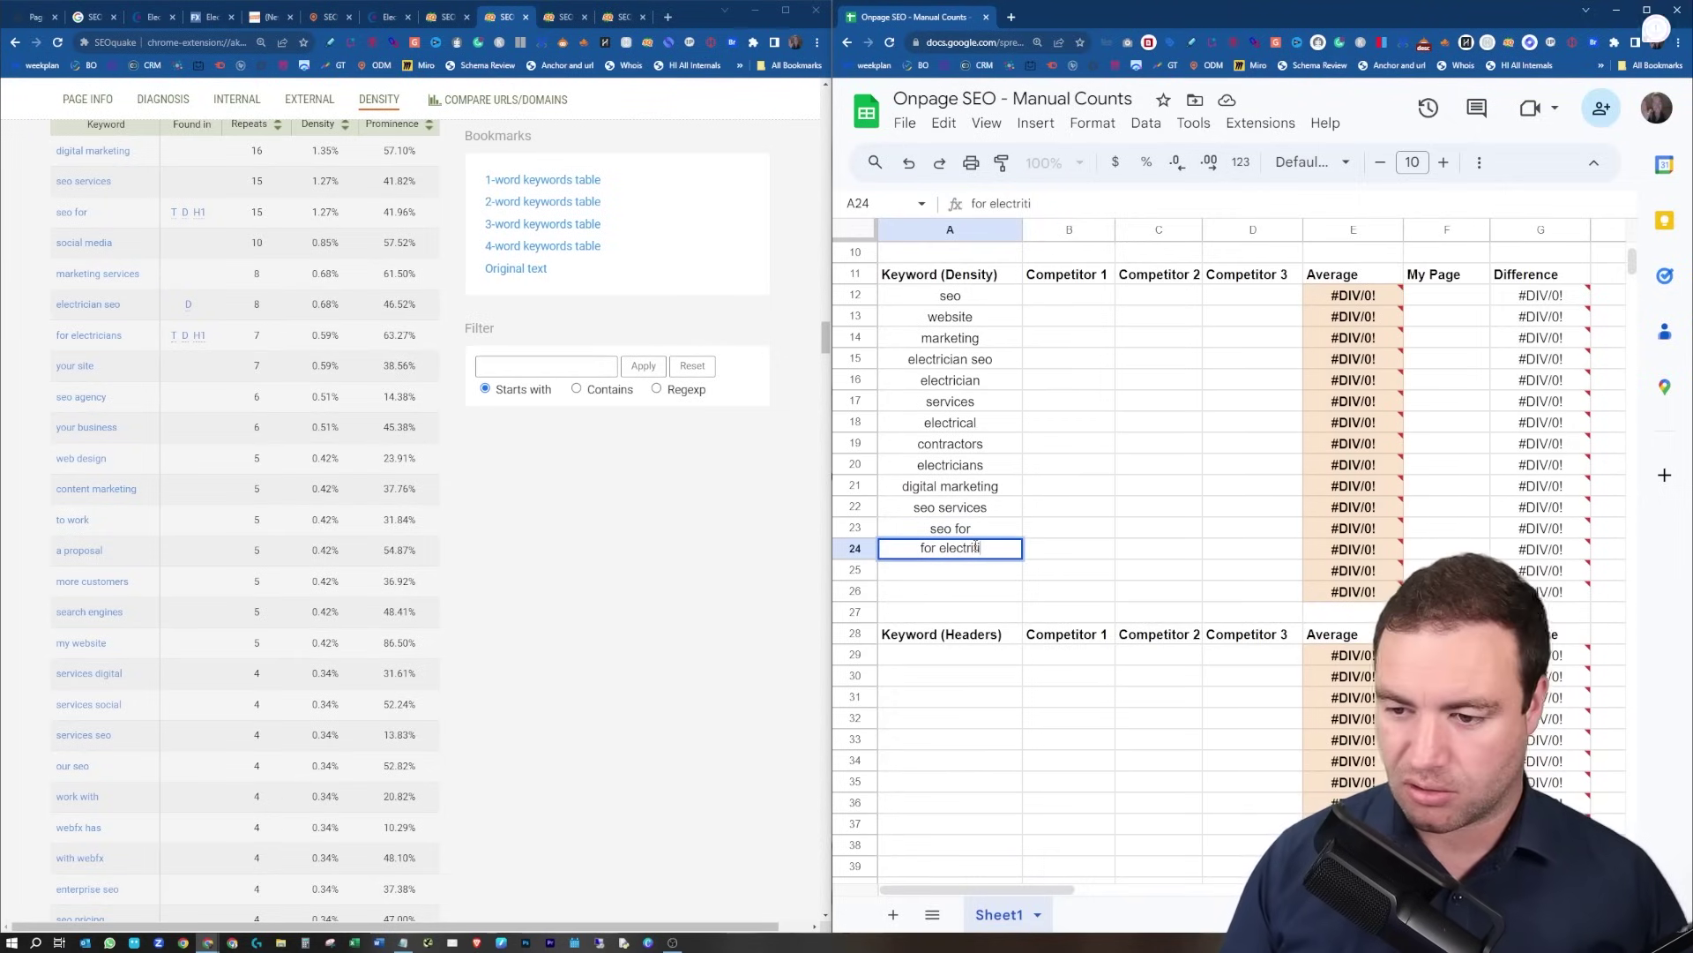
key("BackSpace")
key("BackSpace")
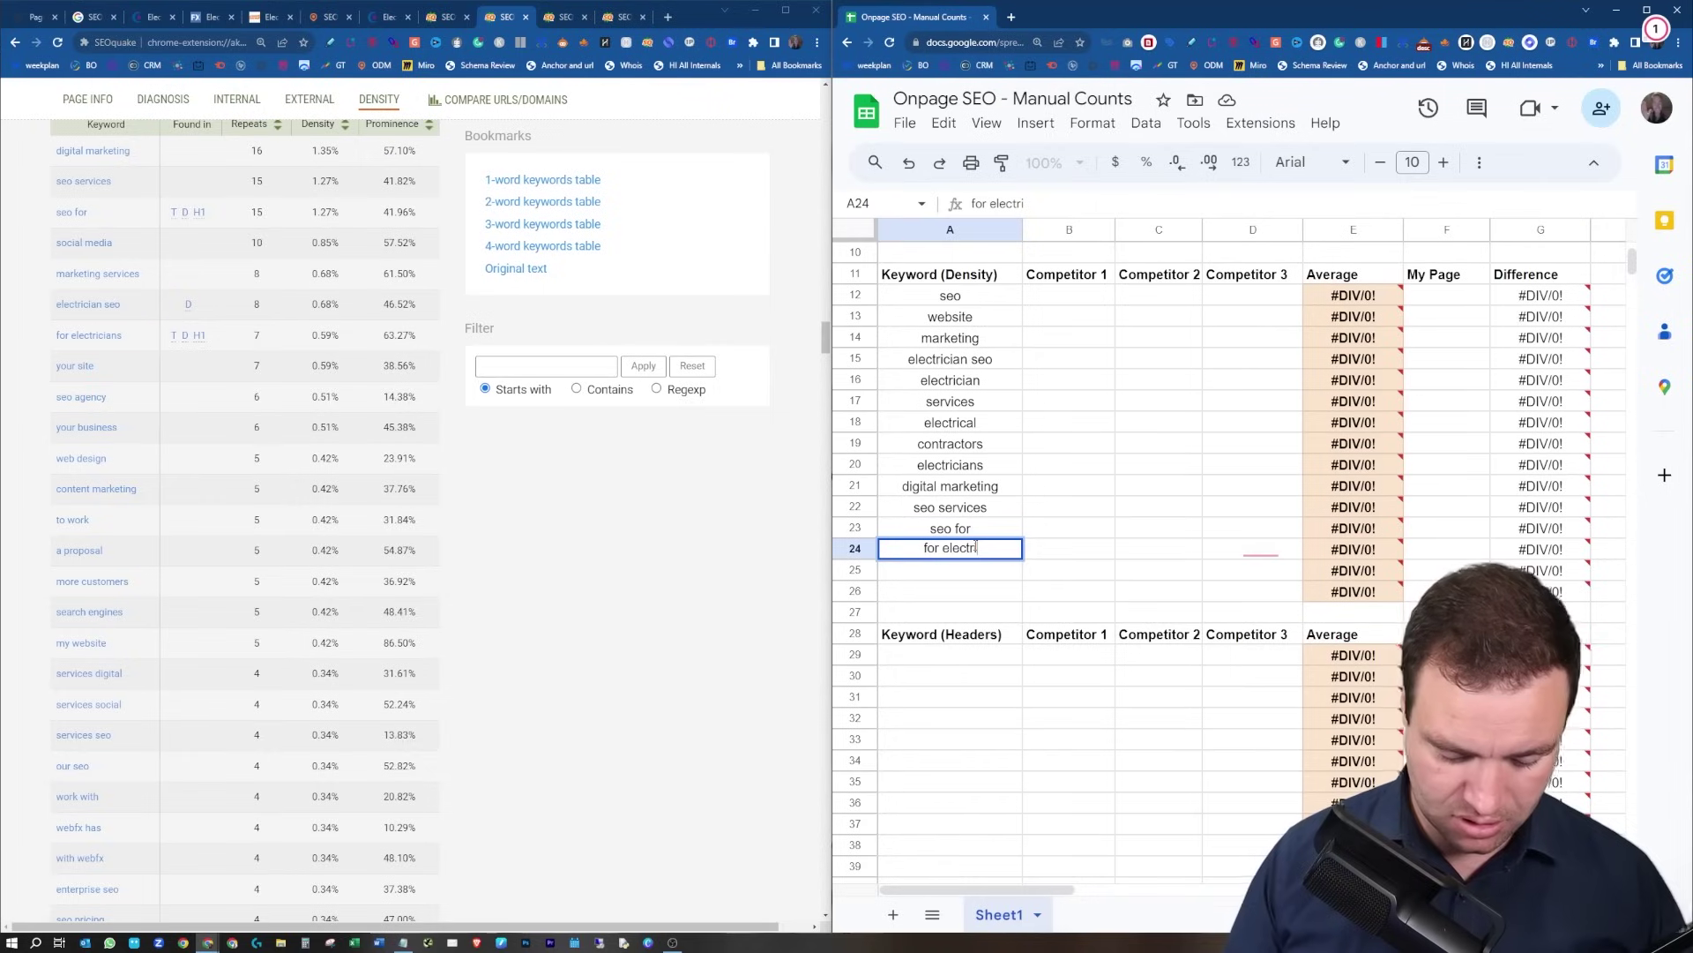
type("it")
key("BackSpace")
key("BackSpace")
key("BackSpace")
key("BackSpace")
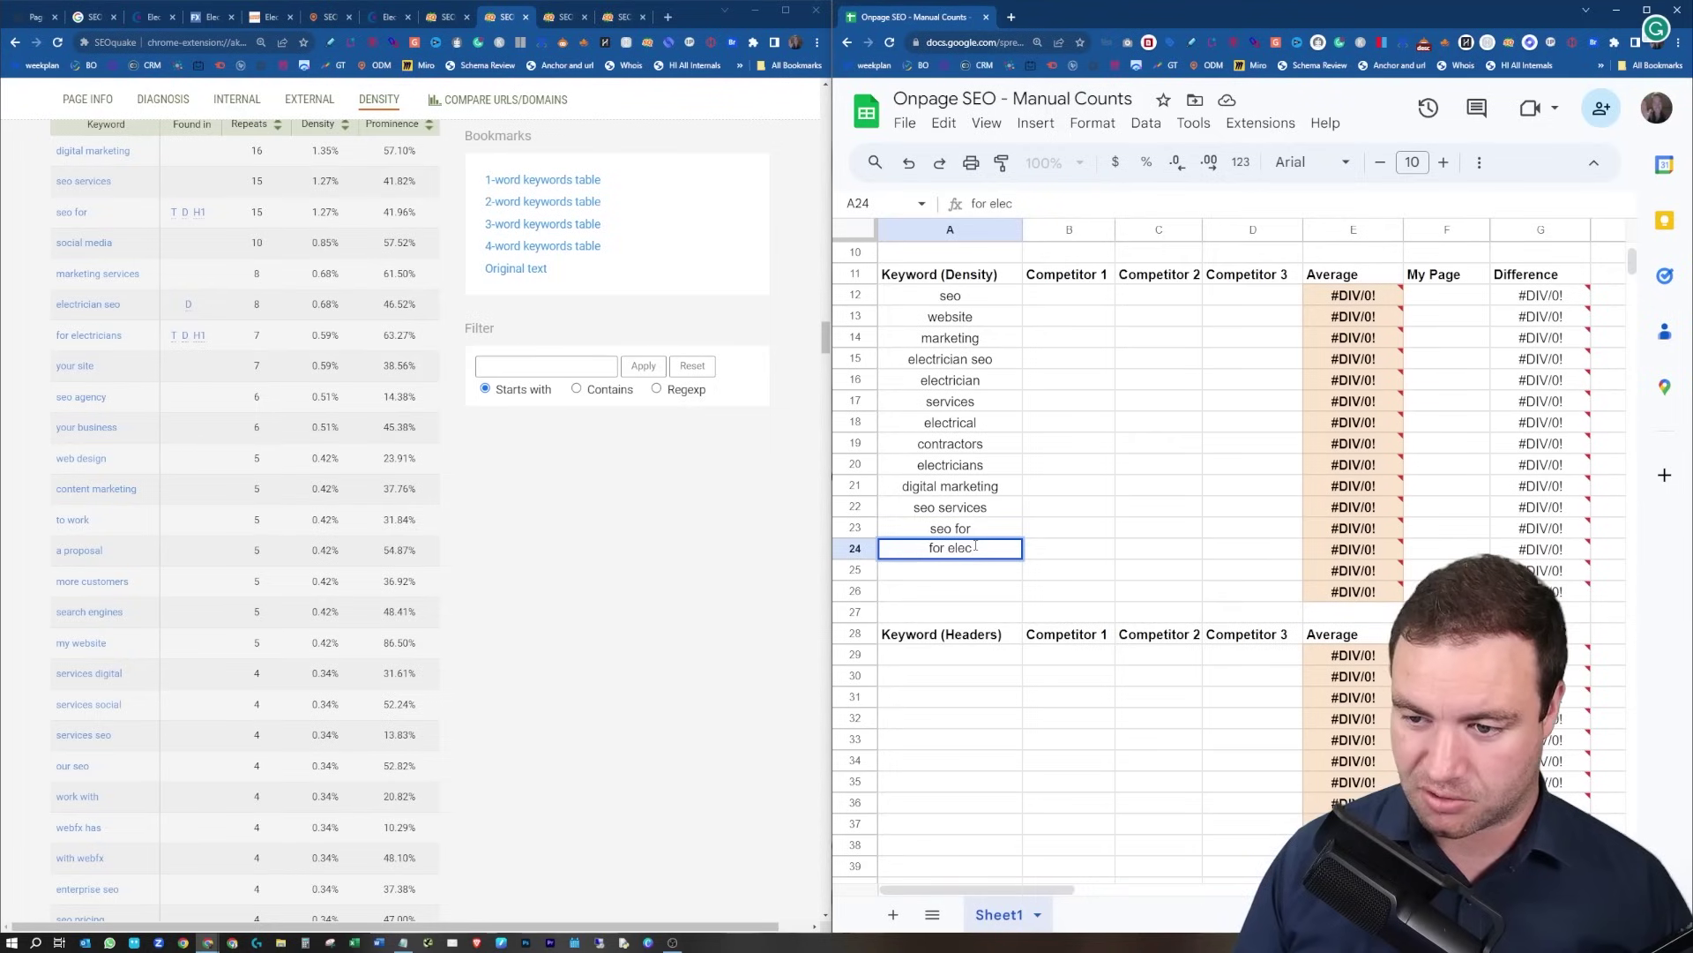
key("BackSpace")
type("ricians")
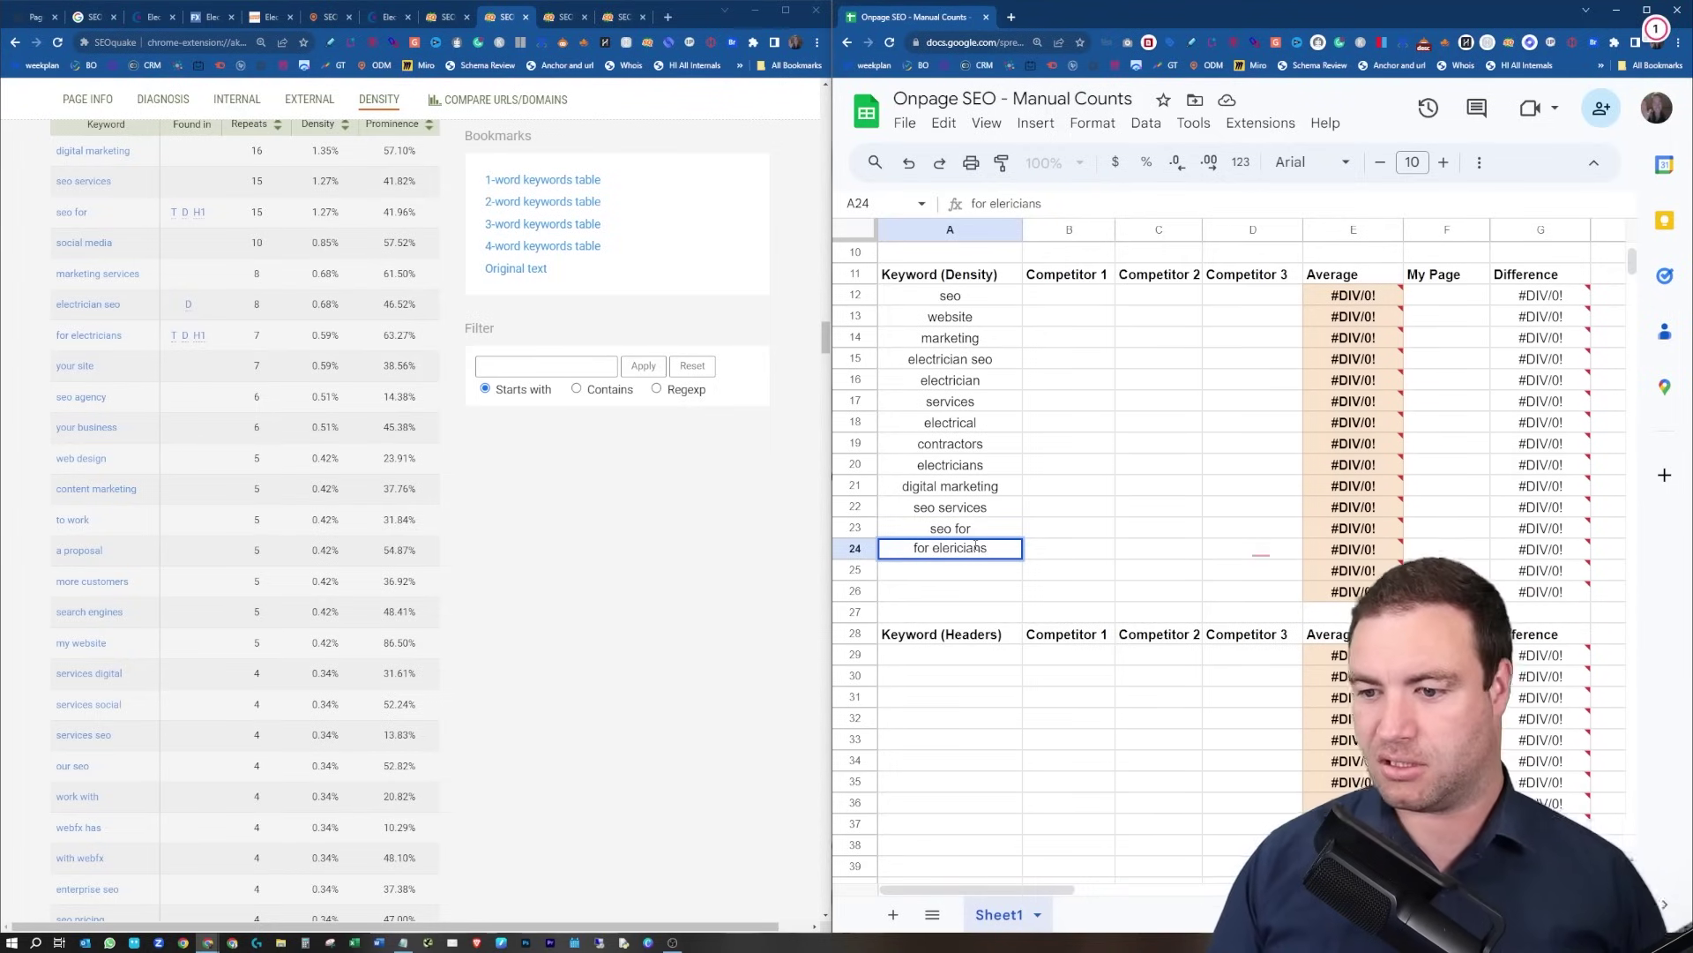
key("Return")
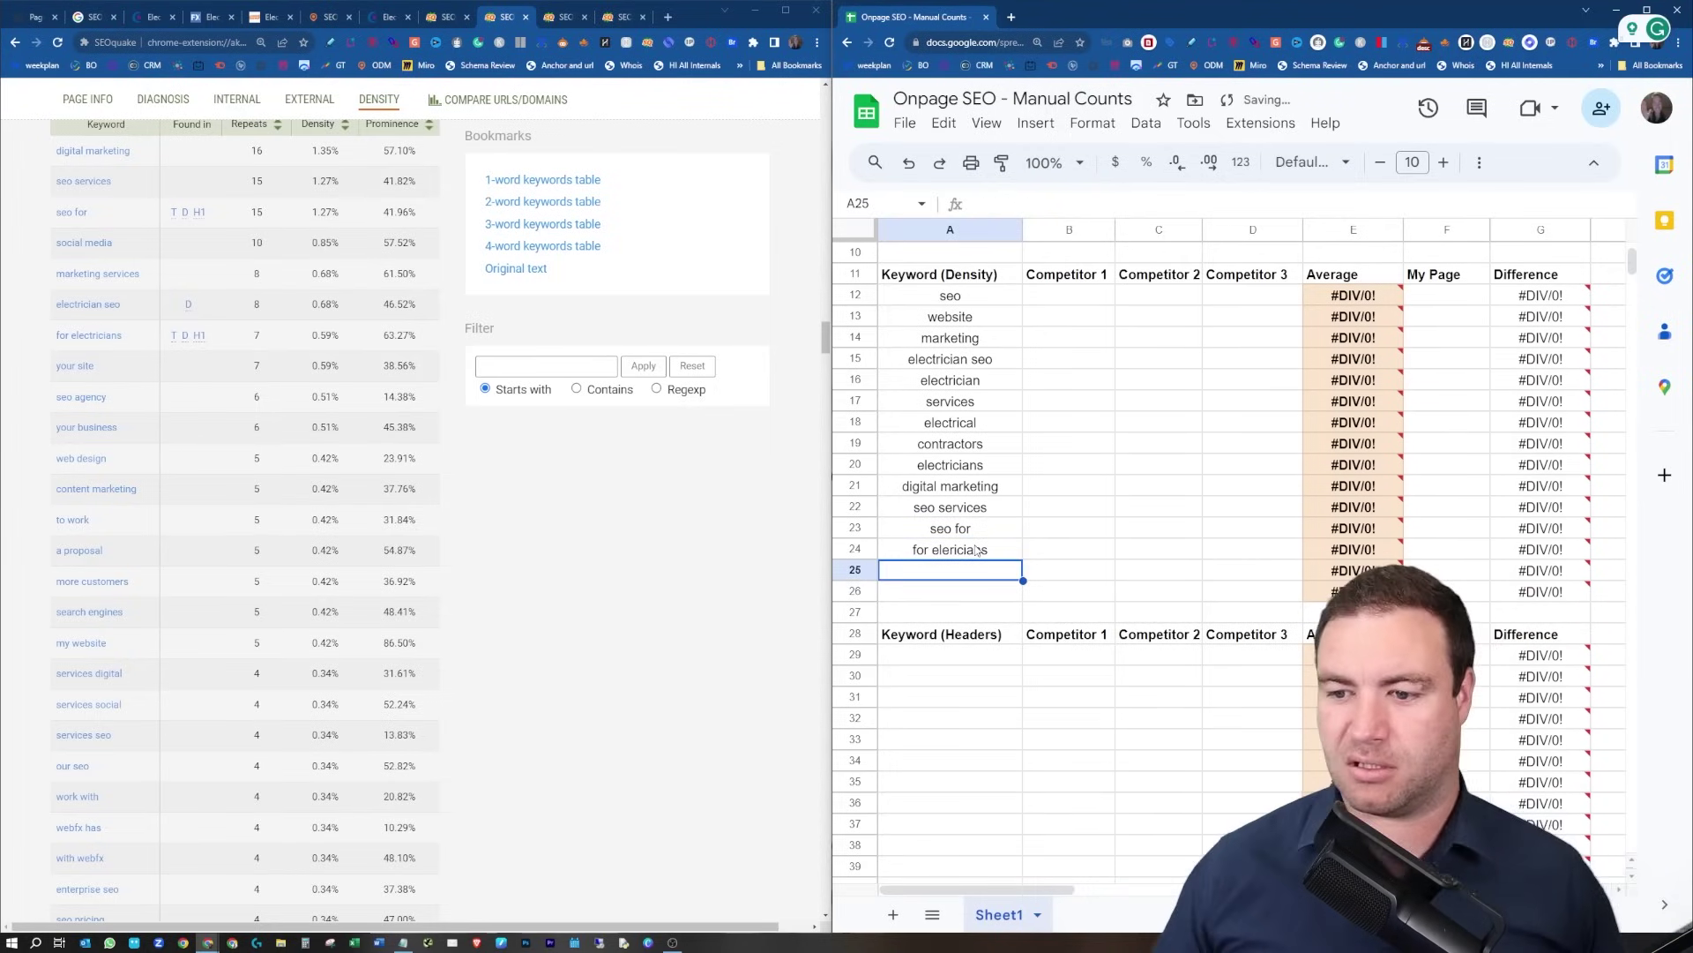
Edit the misspelled keyword in cell A24 by inserting a t so it reads "for elerticians".
left_click(970, 552)
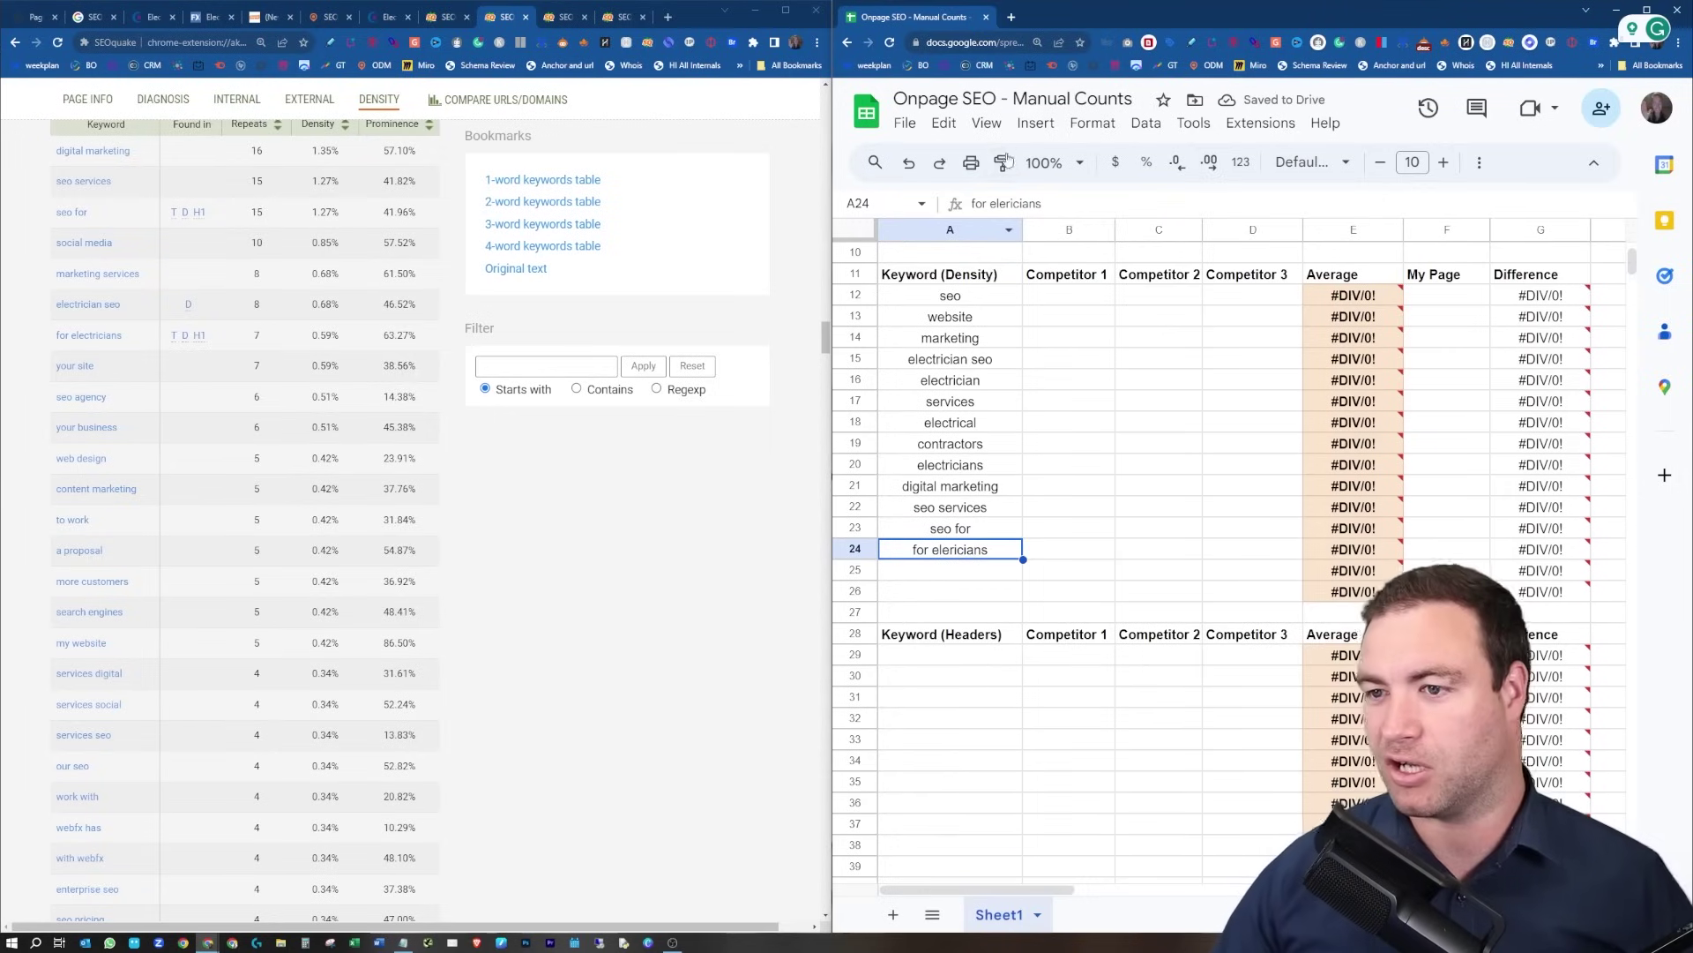
left_click(1012, 204)
type("t")
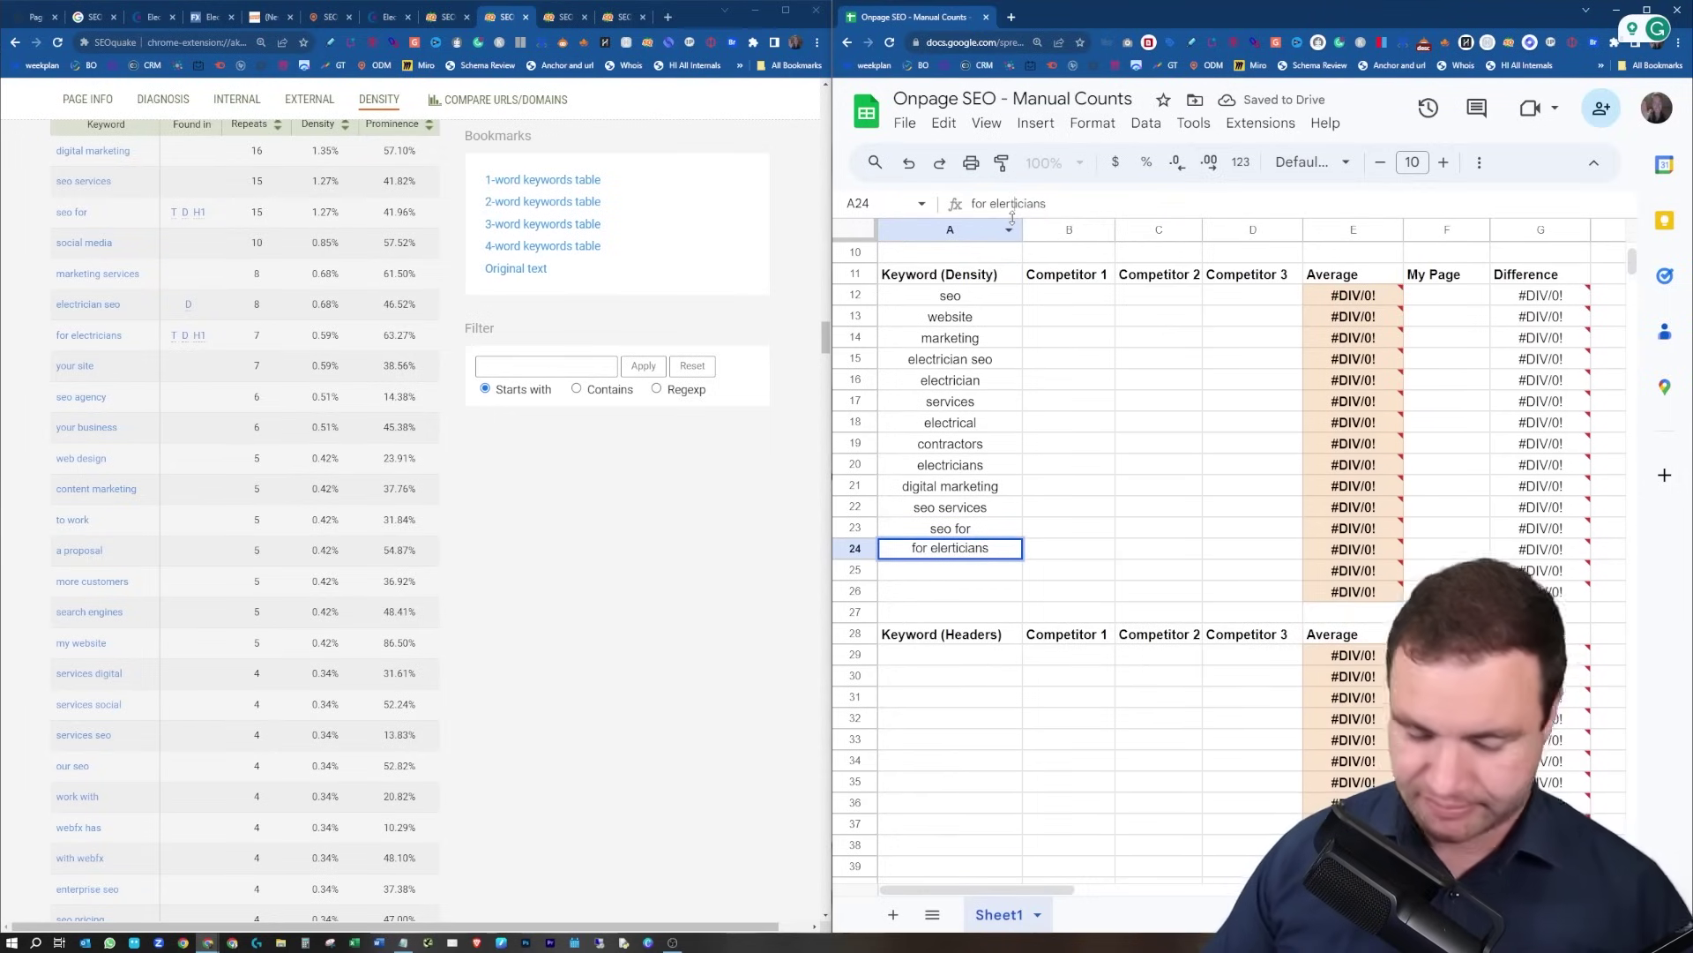
left_click(1010, 570)
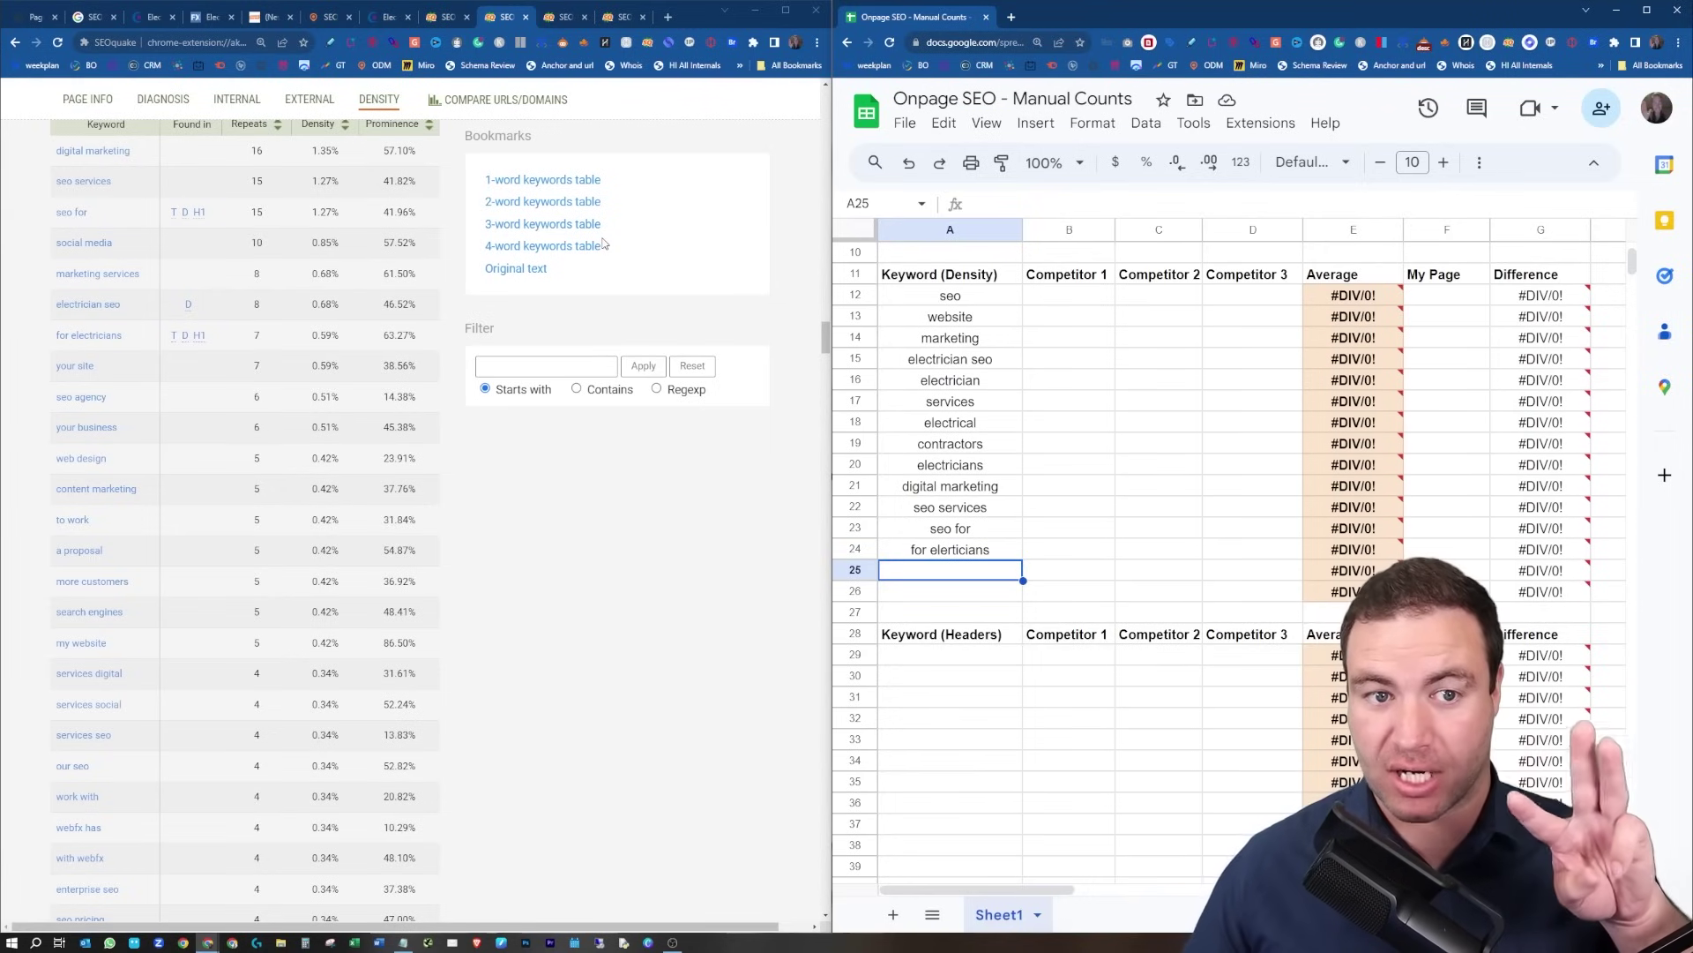
Go to WebFX's three-word phrases table and enter seo for electricians as the density keyword in cell A25.
left_click(564, 226)
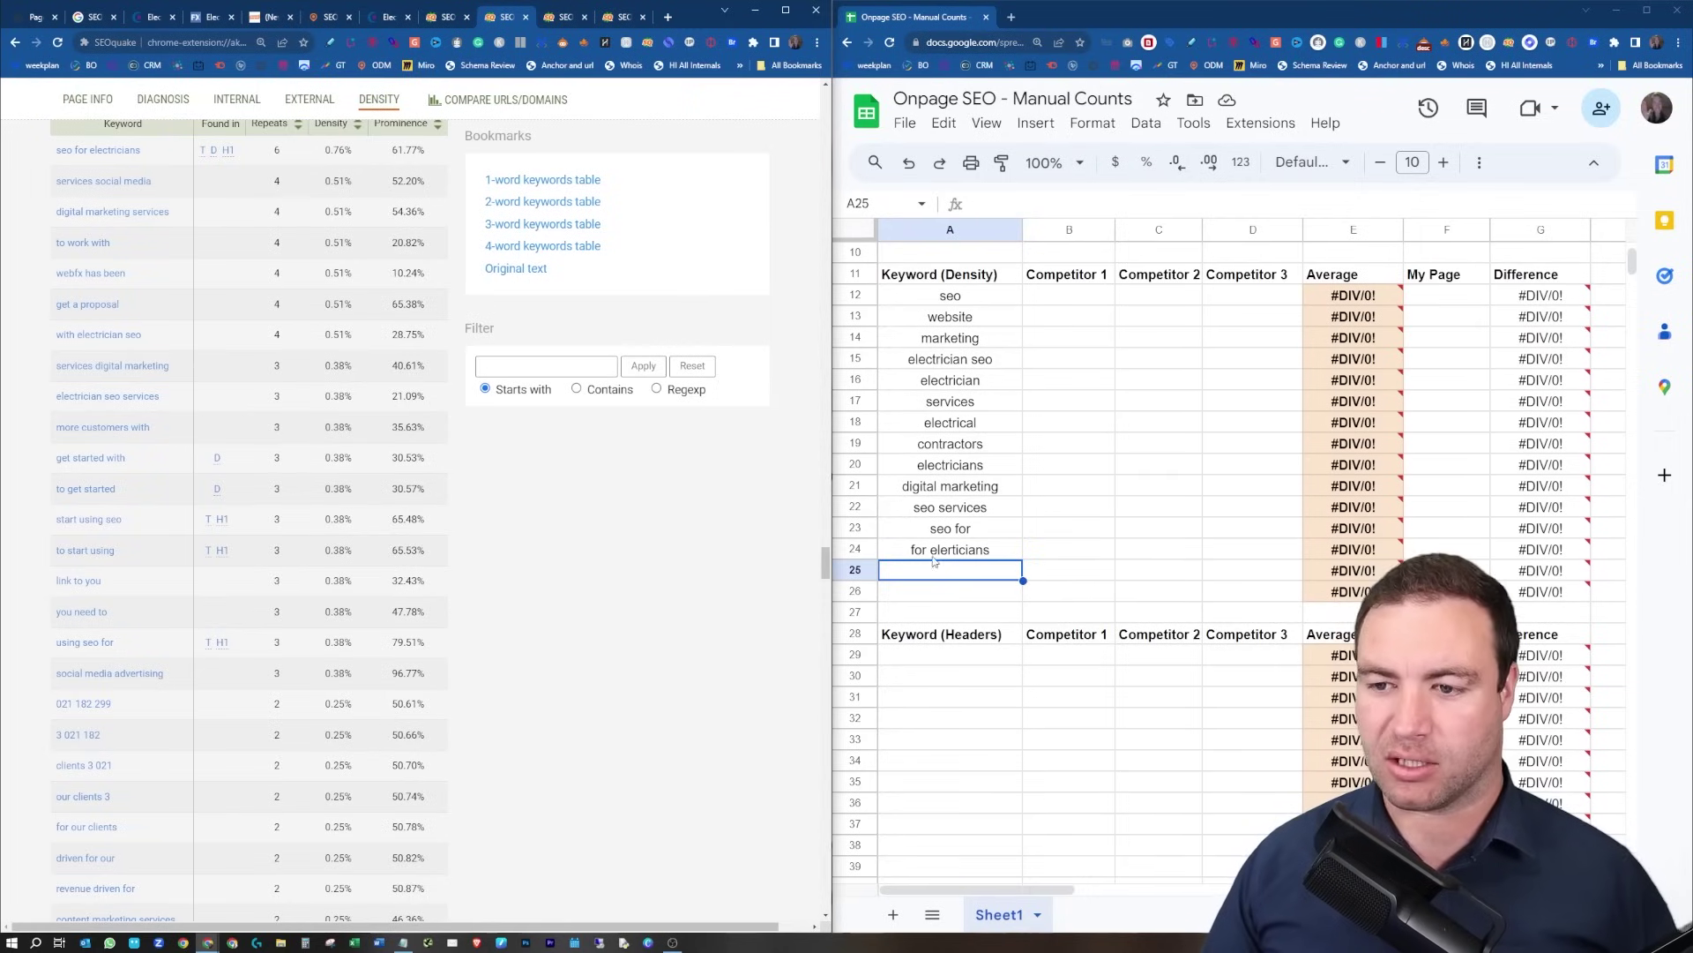
type("se")
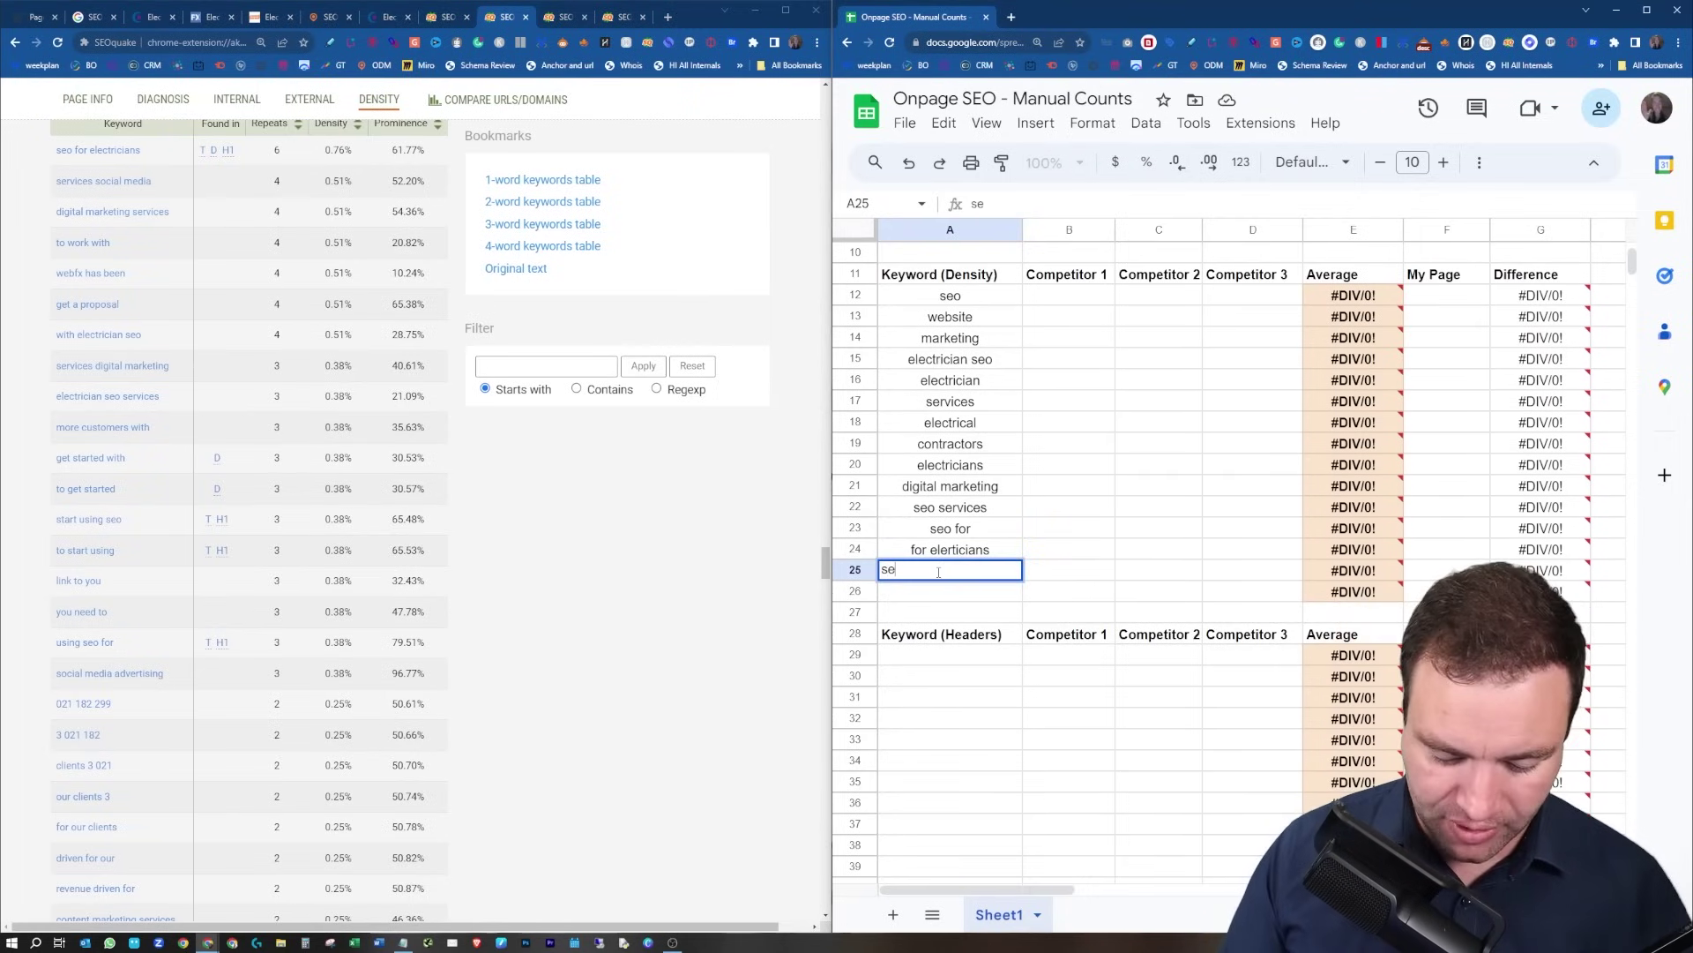
type("o for elec")
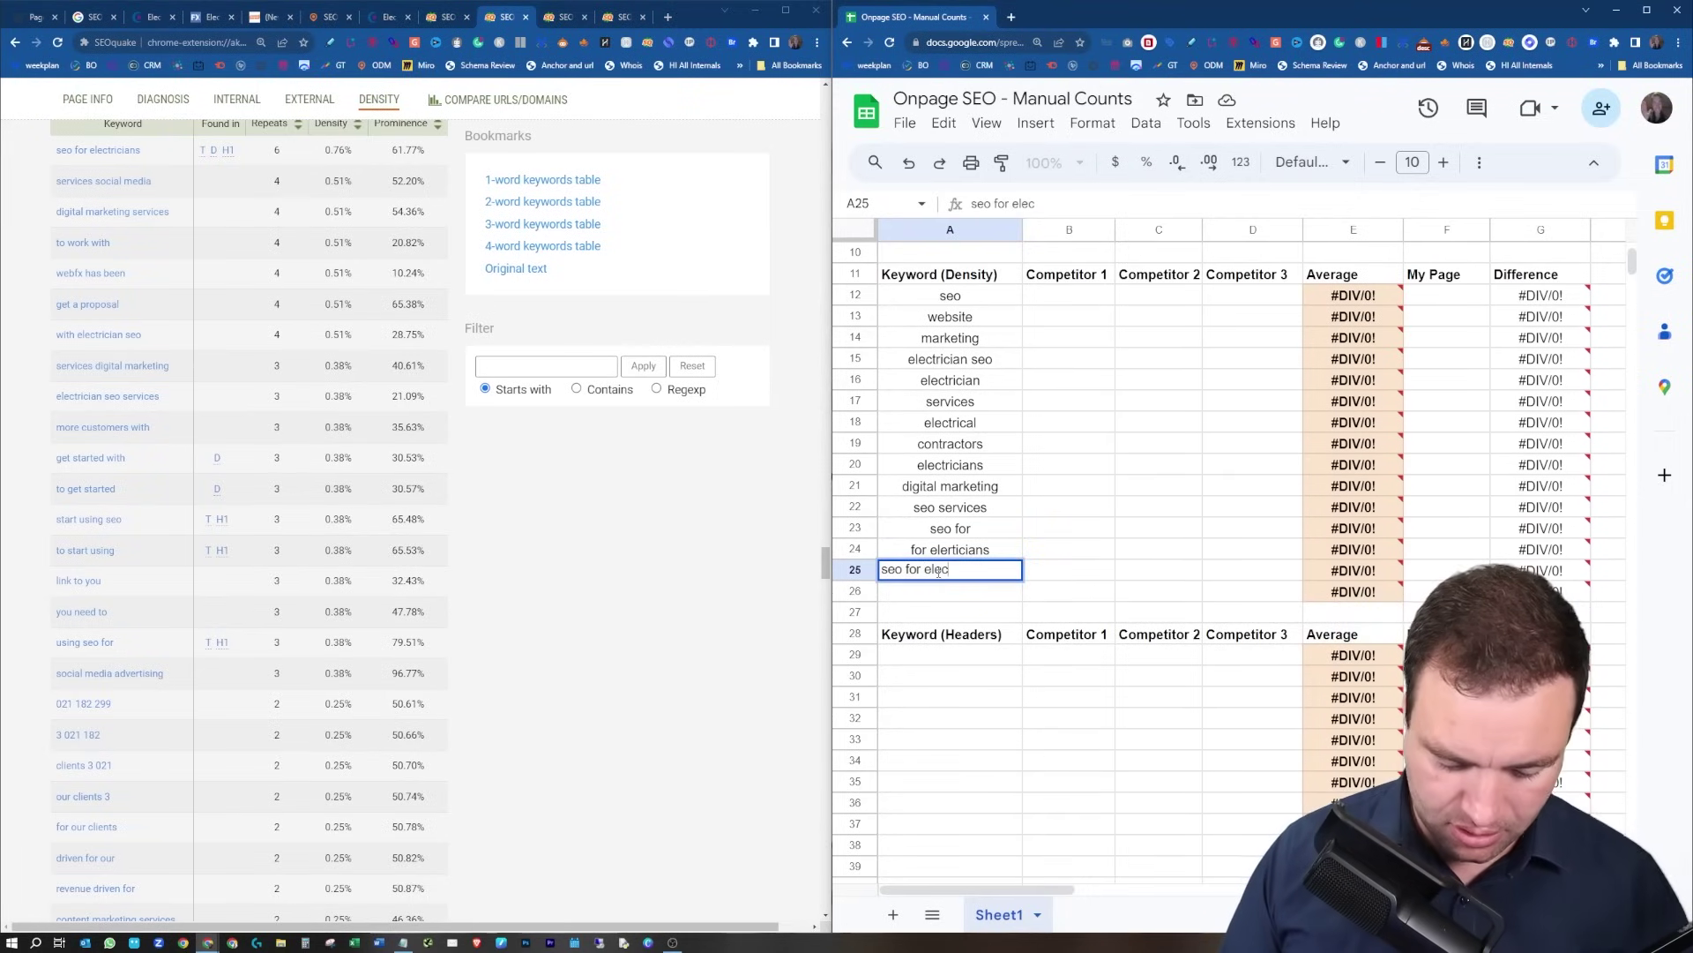
type("tricians")
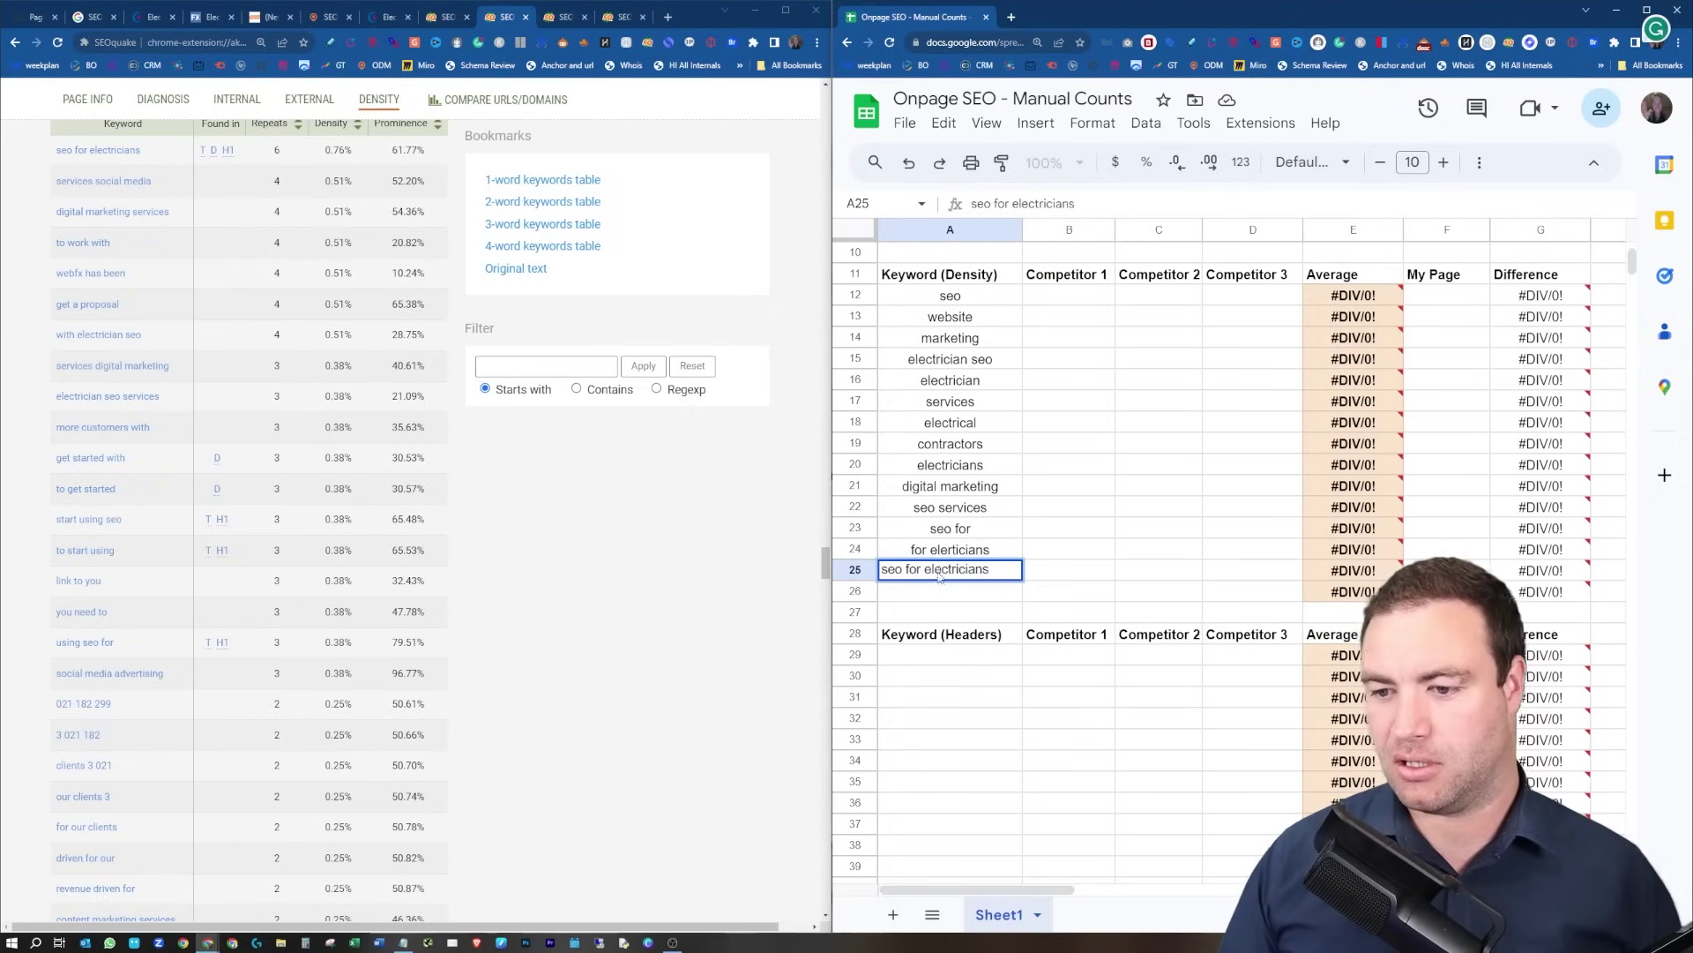
key("Return")
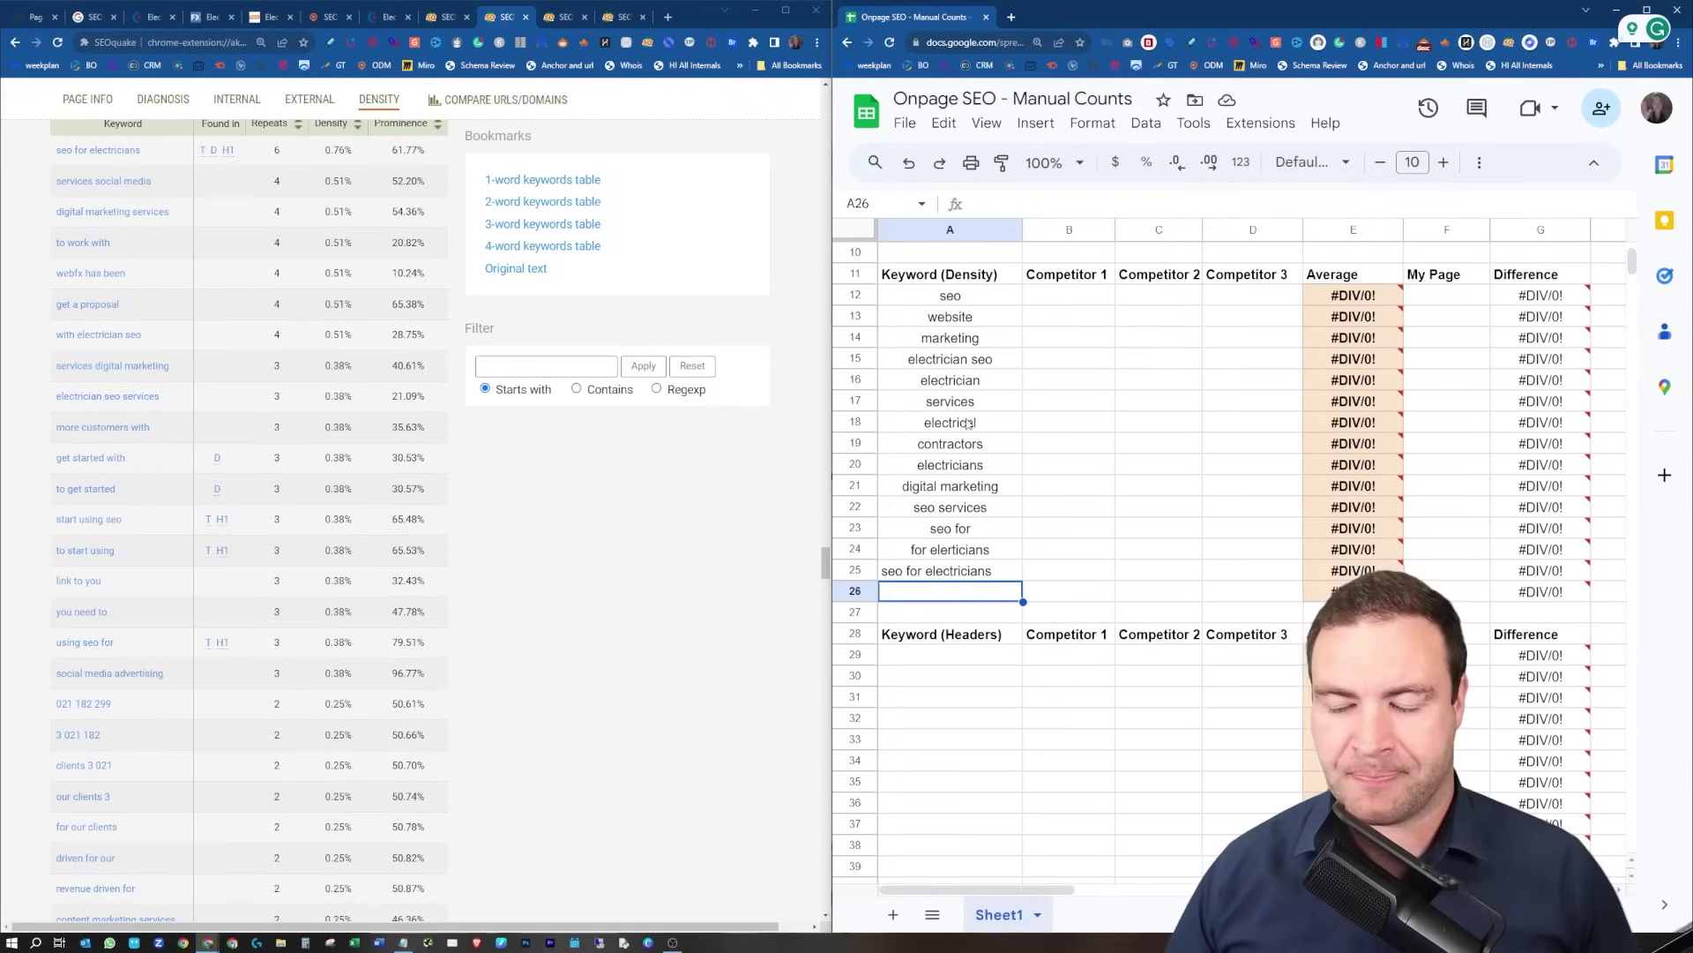
Return to the beginning of WebFX's density report and review the density keywords listed in cells A12 to A25.
scroll(154, 404, "up", 10)
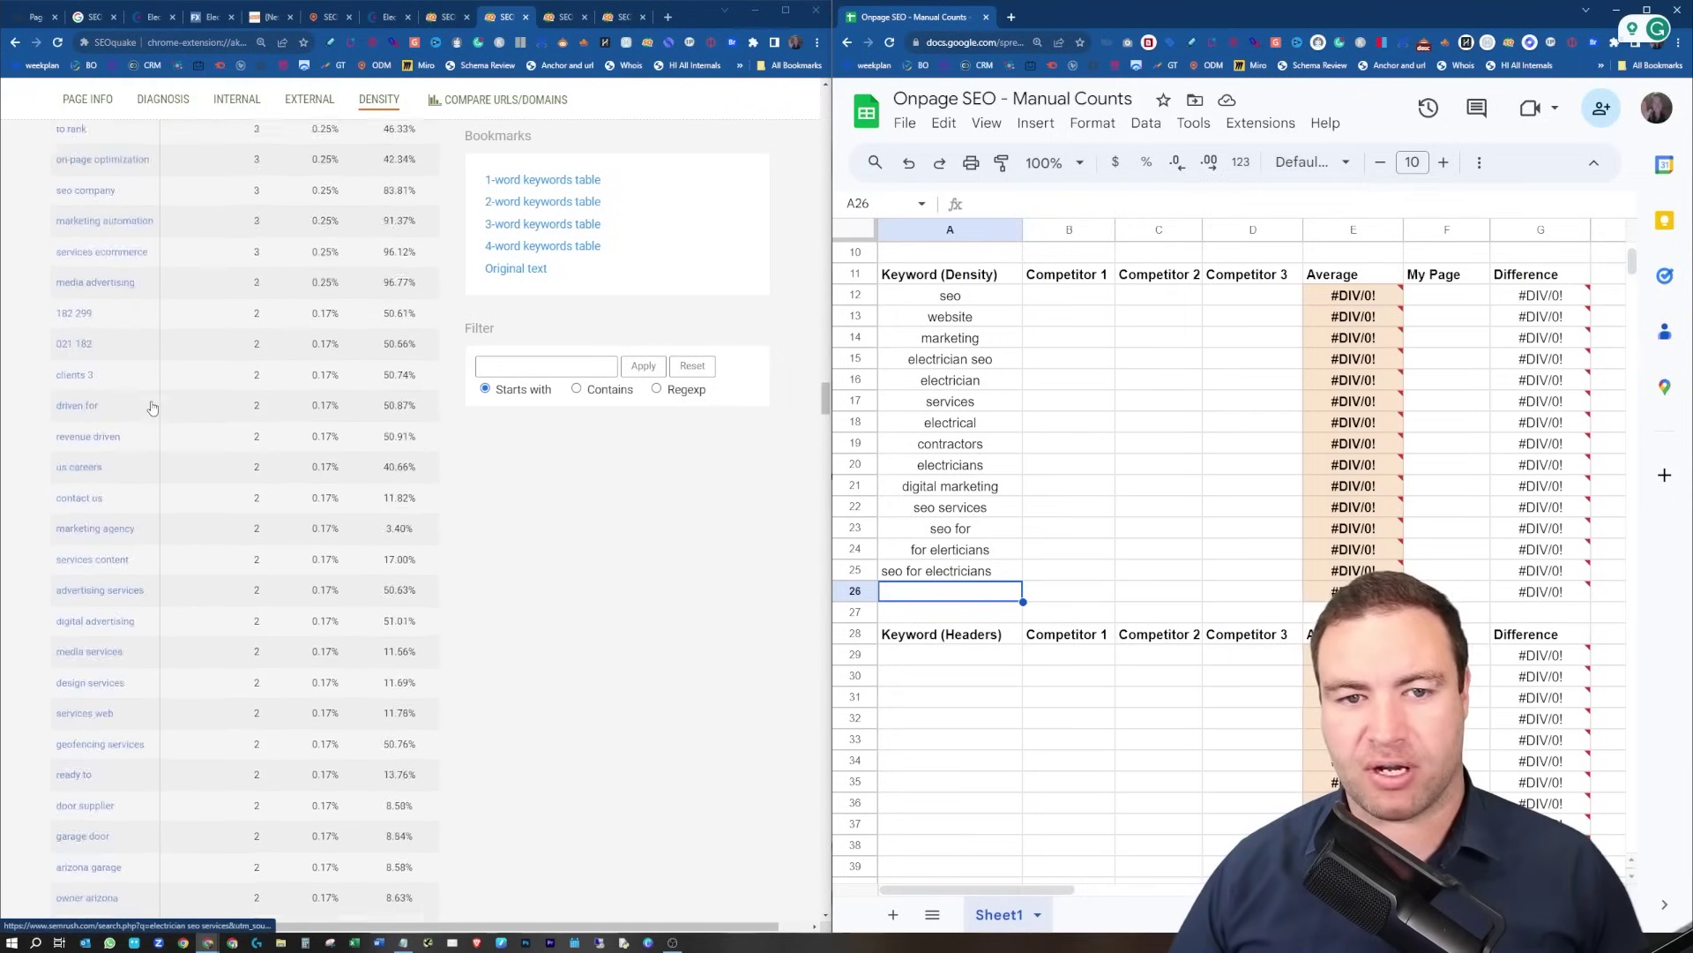
scroll(151, 407, "up", 15)
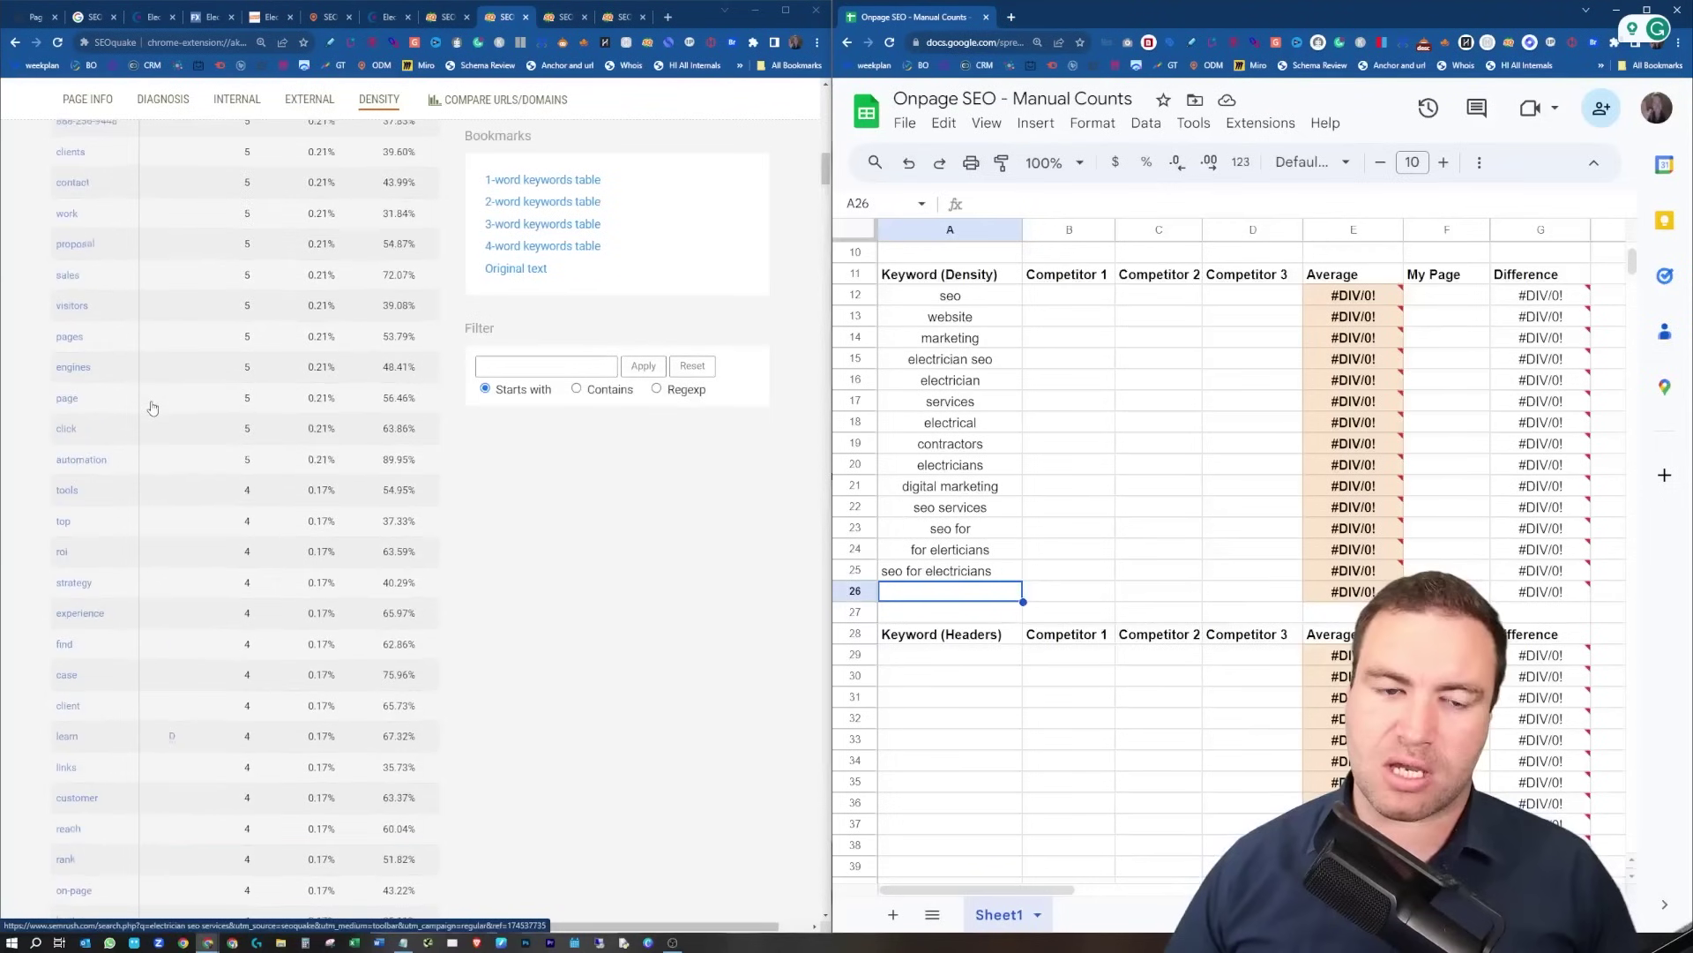
scroll(152, 407, "up", 10)
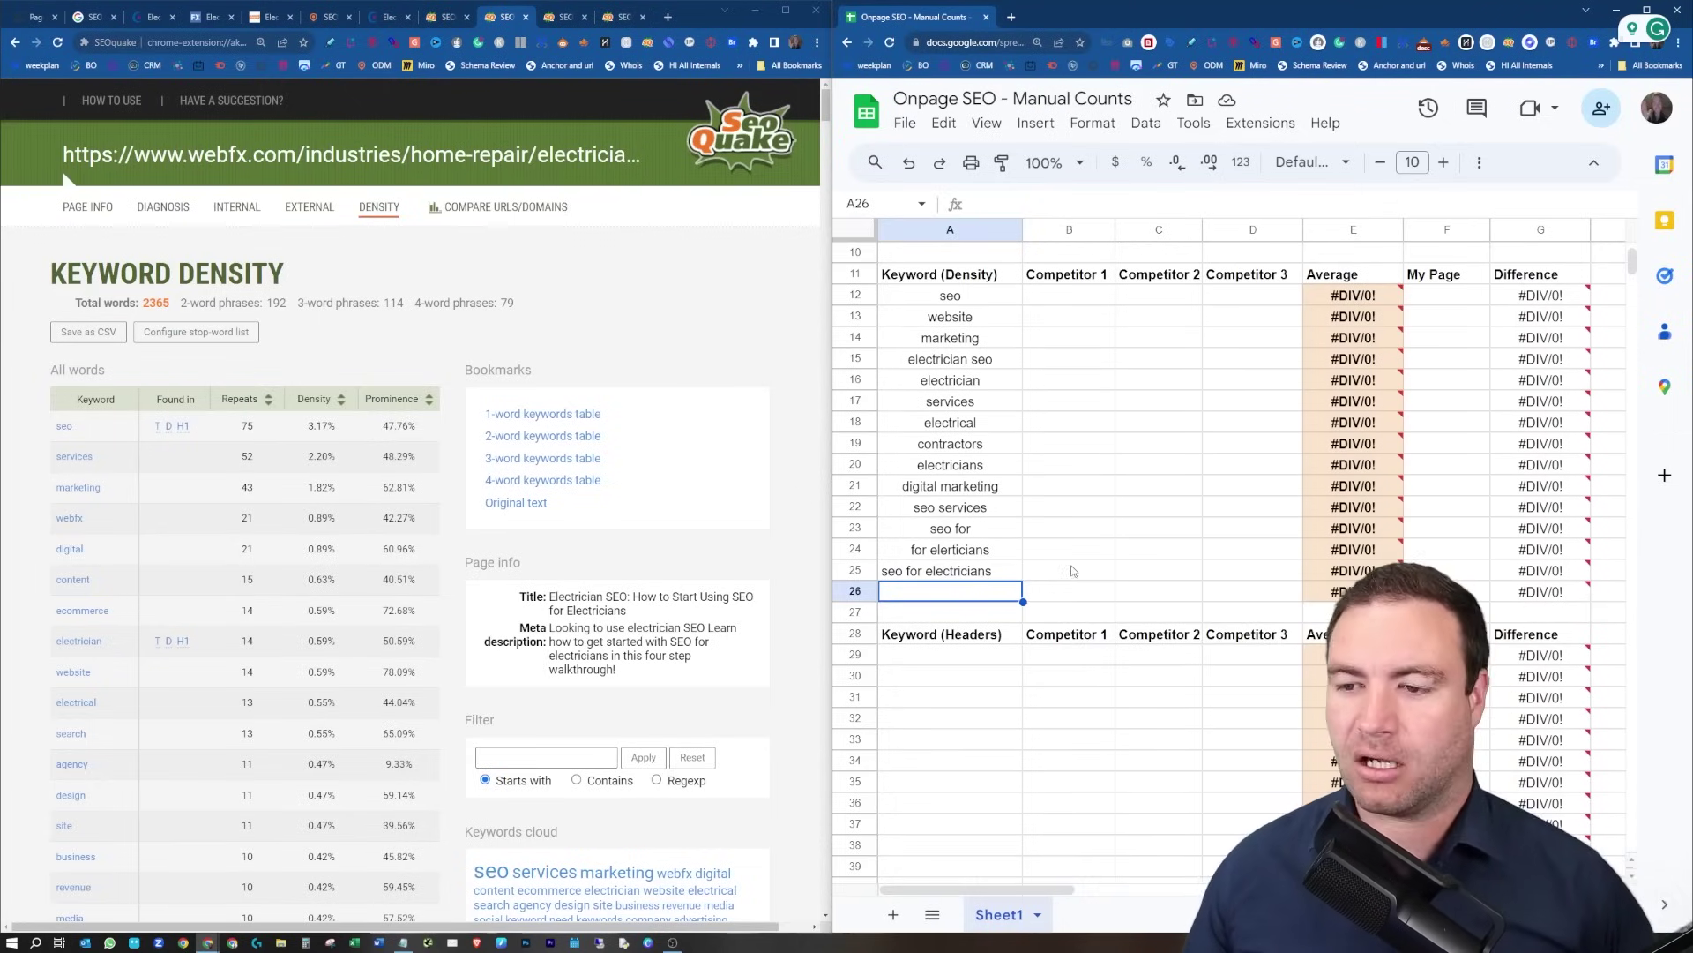
left_click(1073, 501)
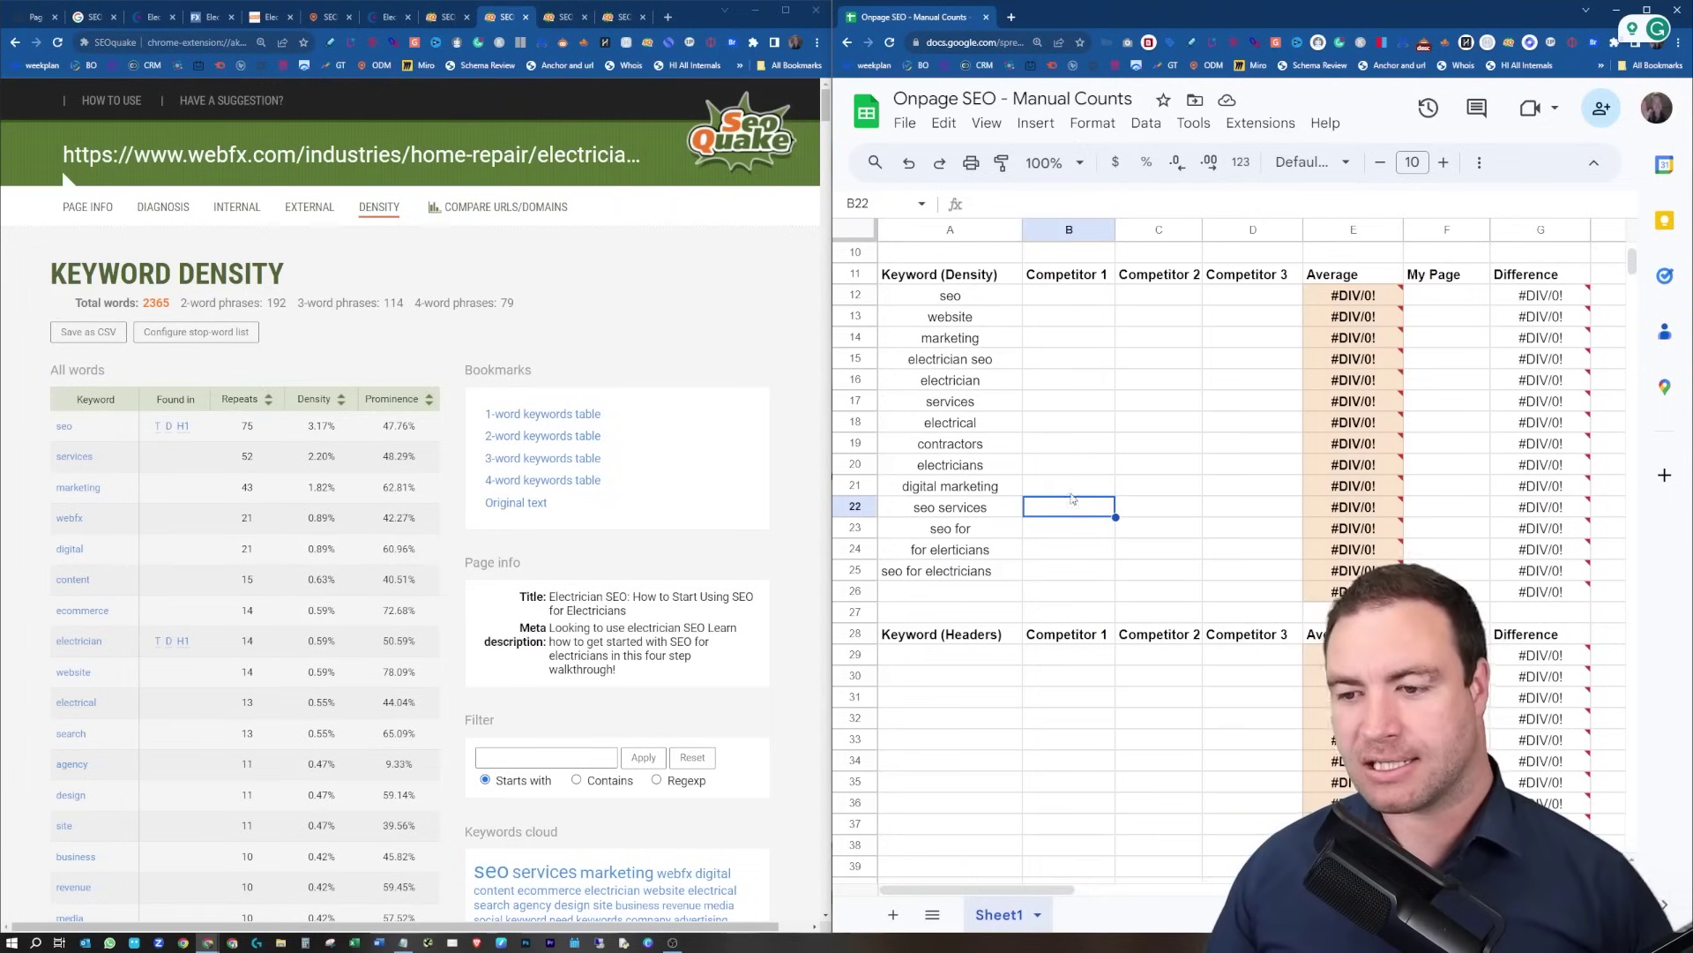
left_click(1002, 536)
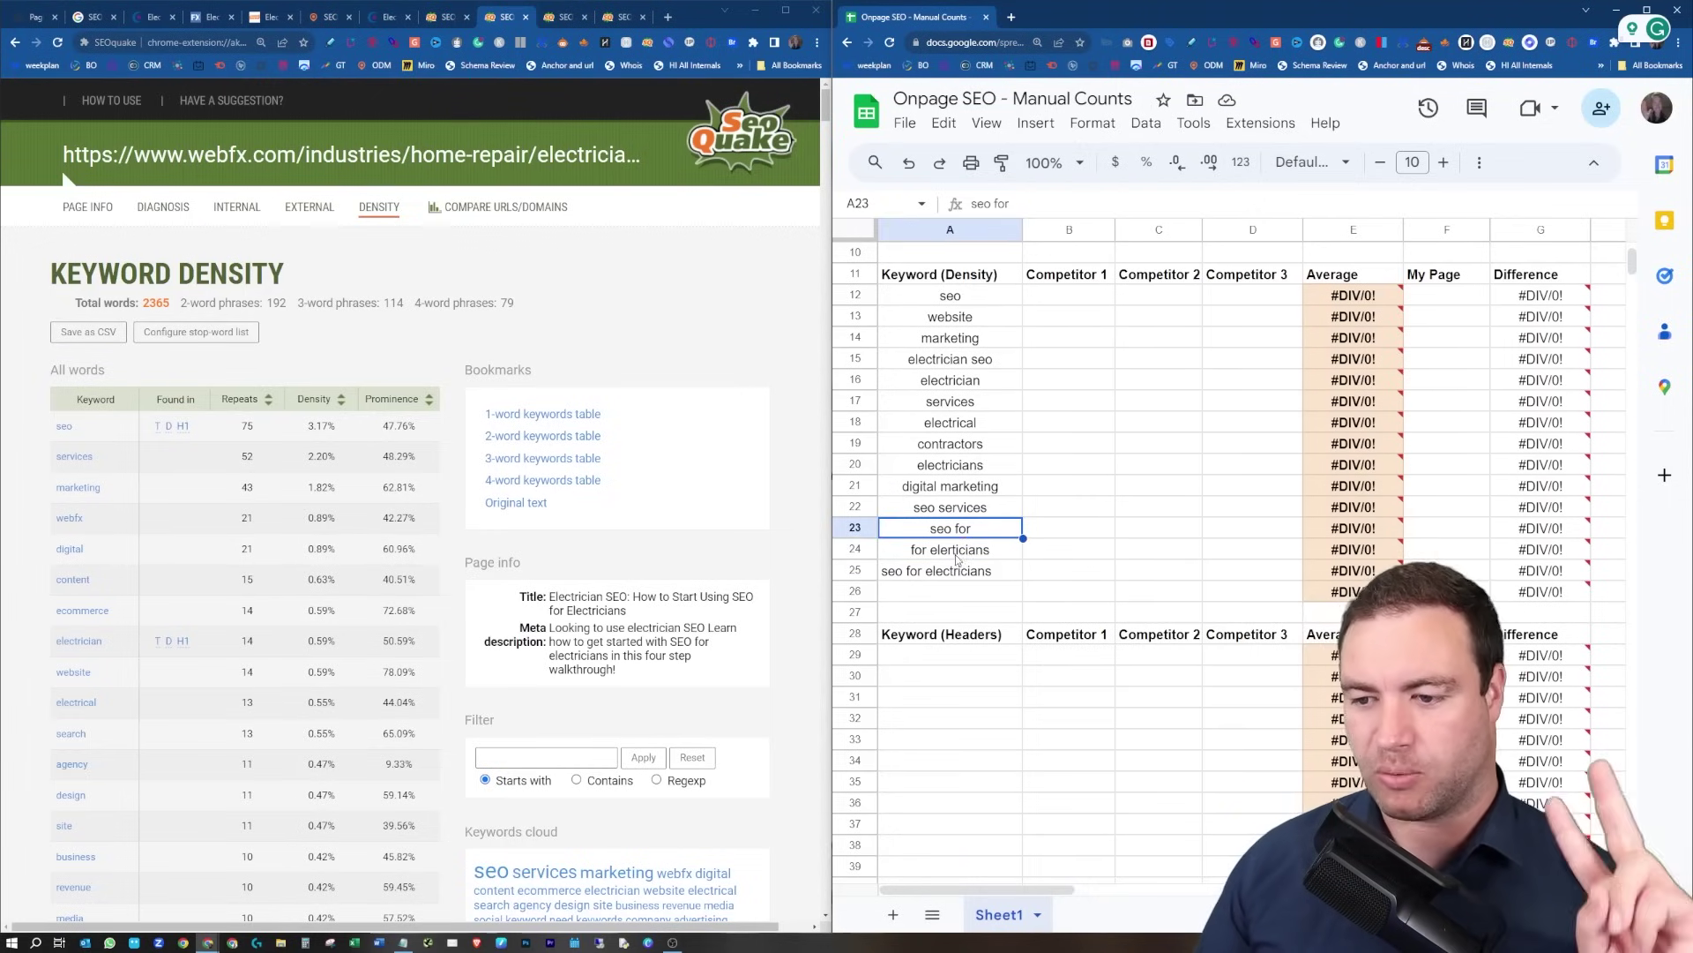
left_click(984, 298)
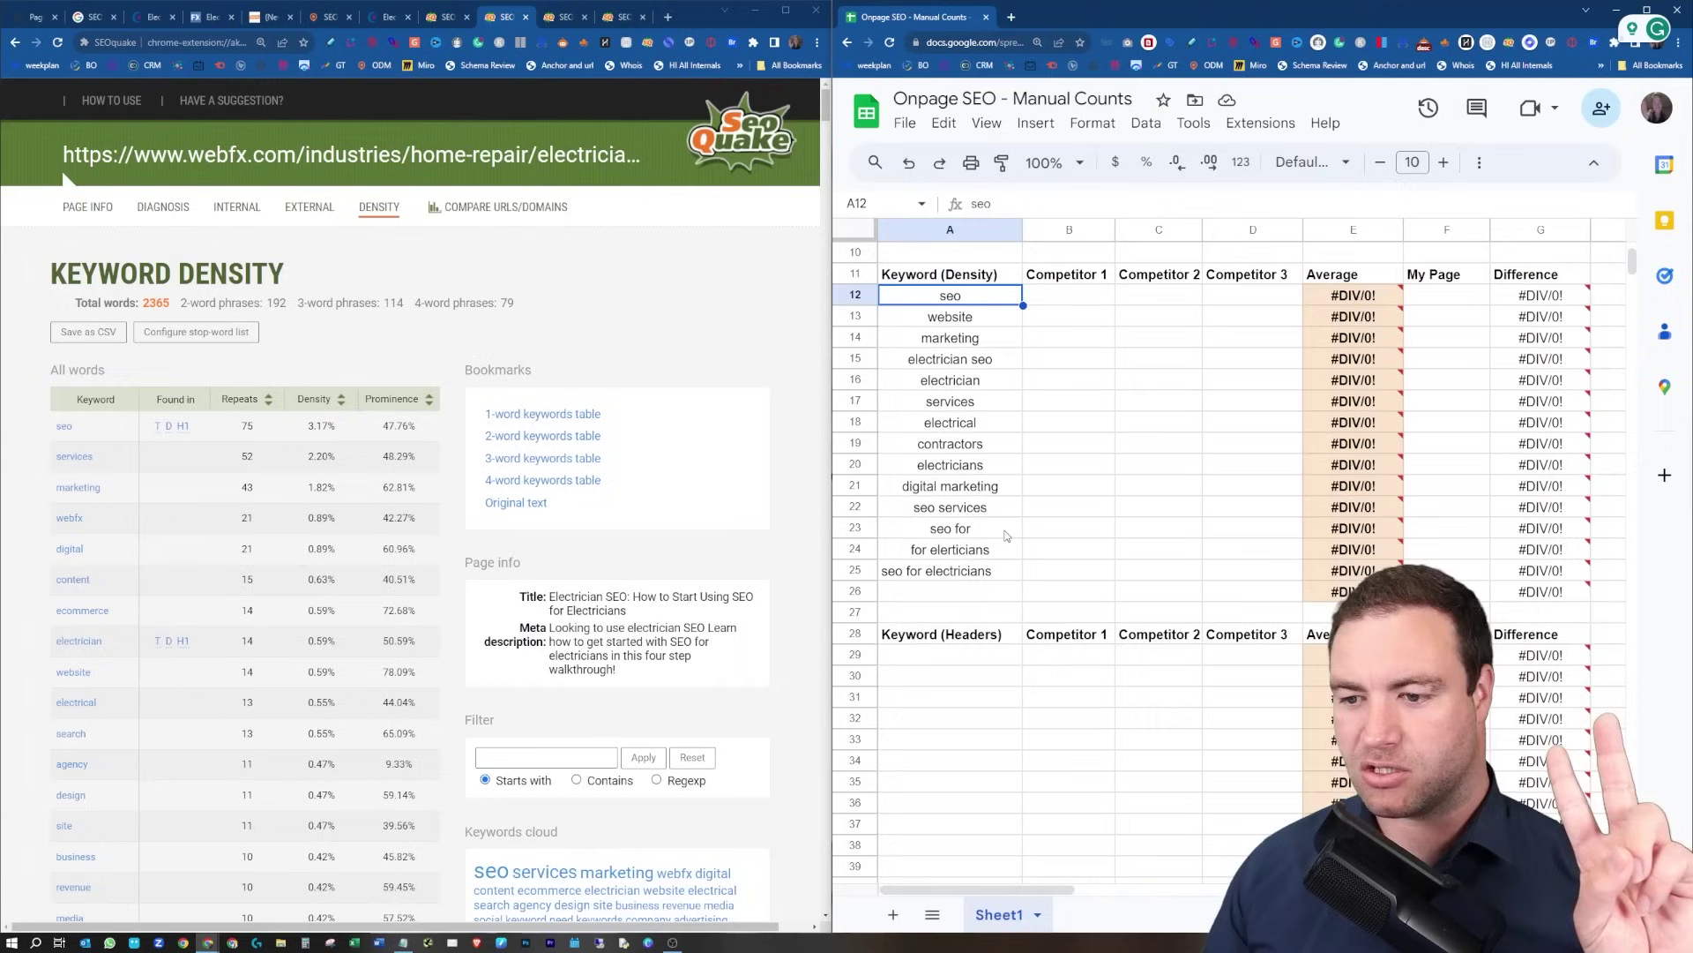
left_click(1004, 533)
left_click(988, 300)
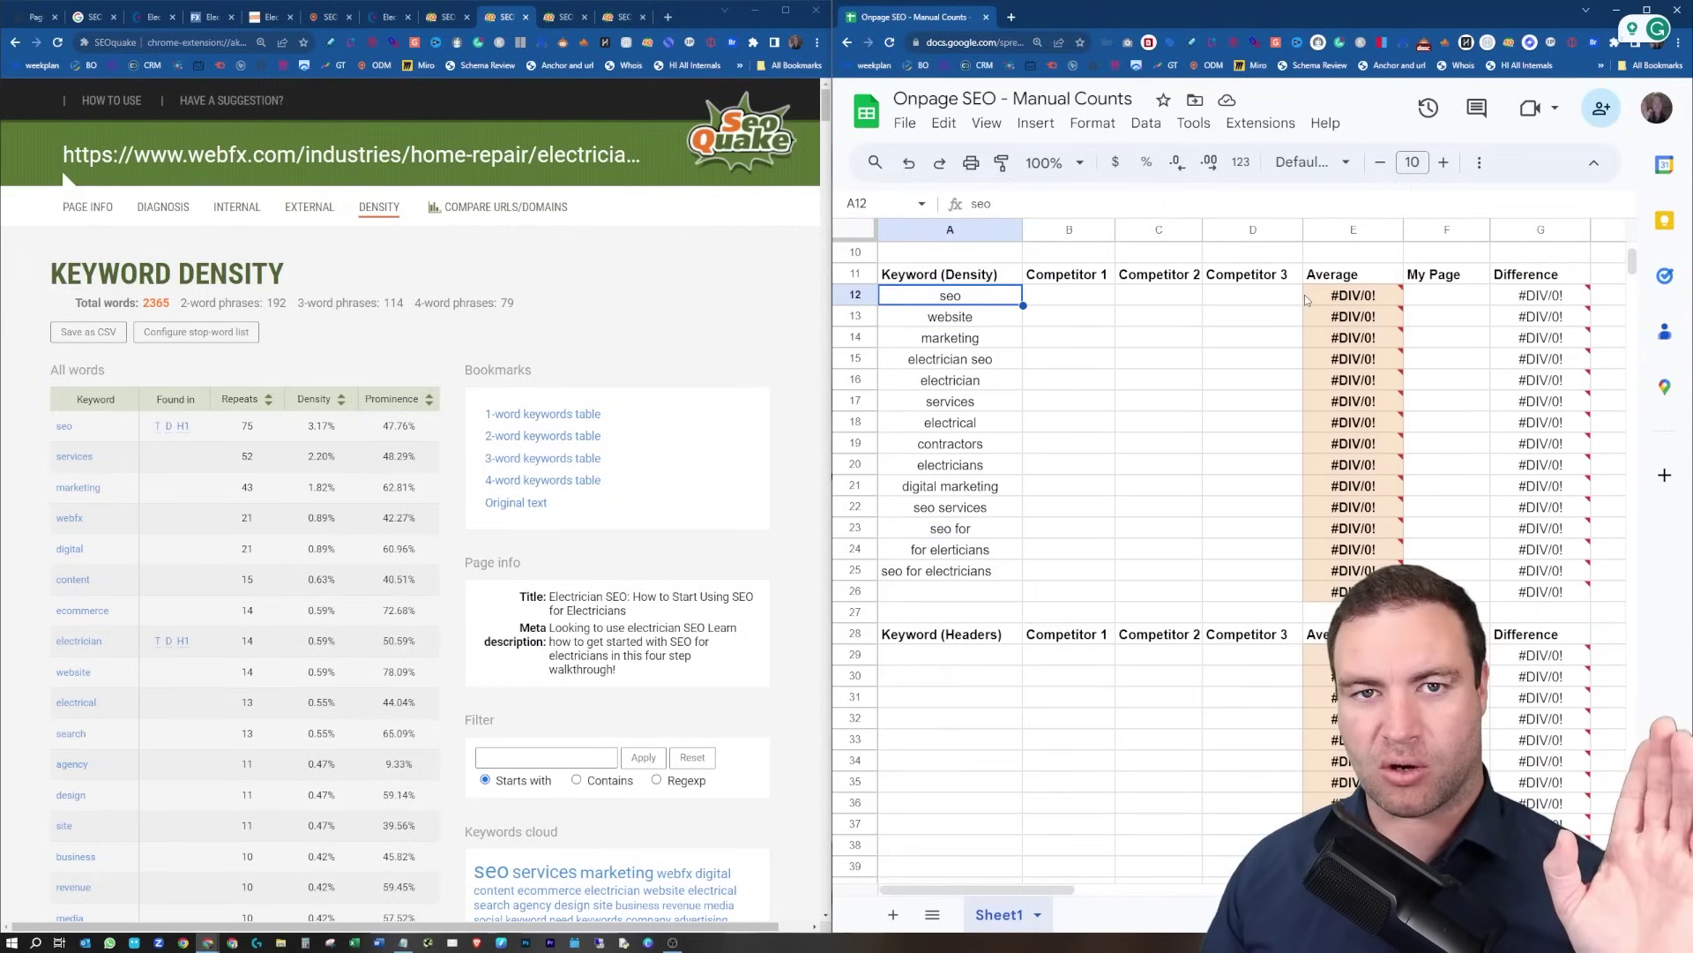
left_click(991, 532)
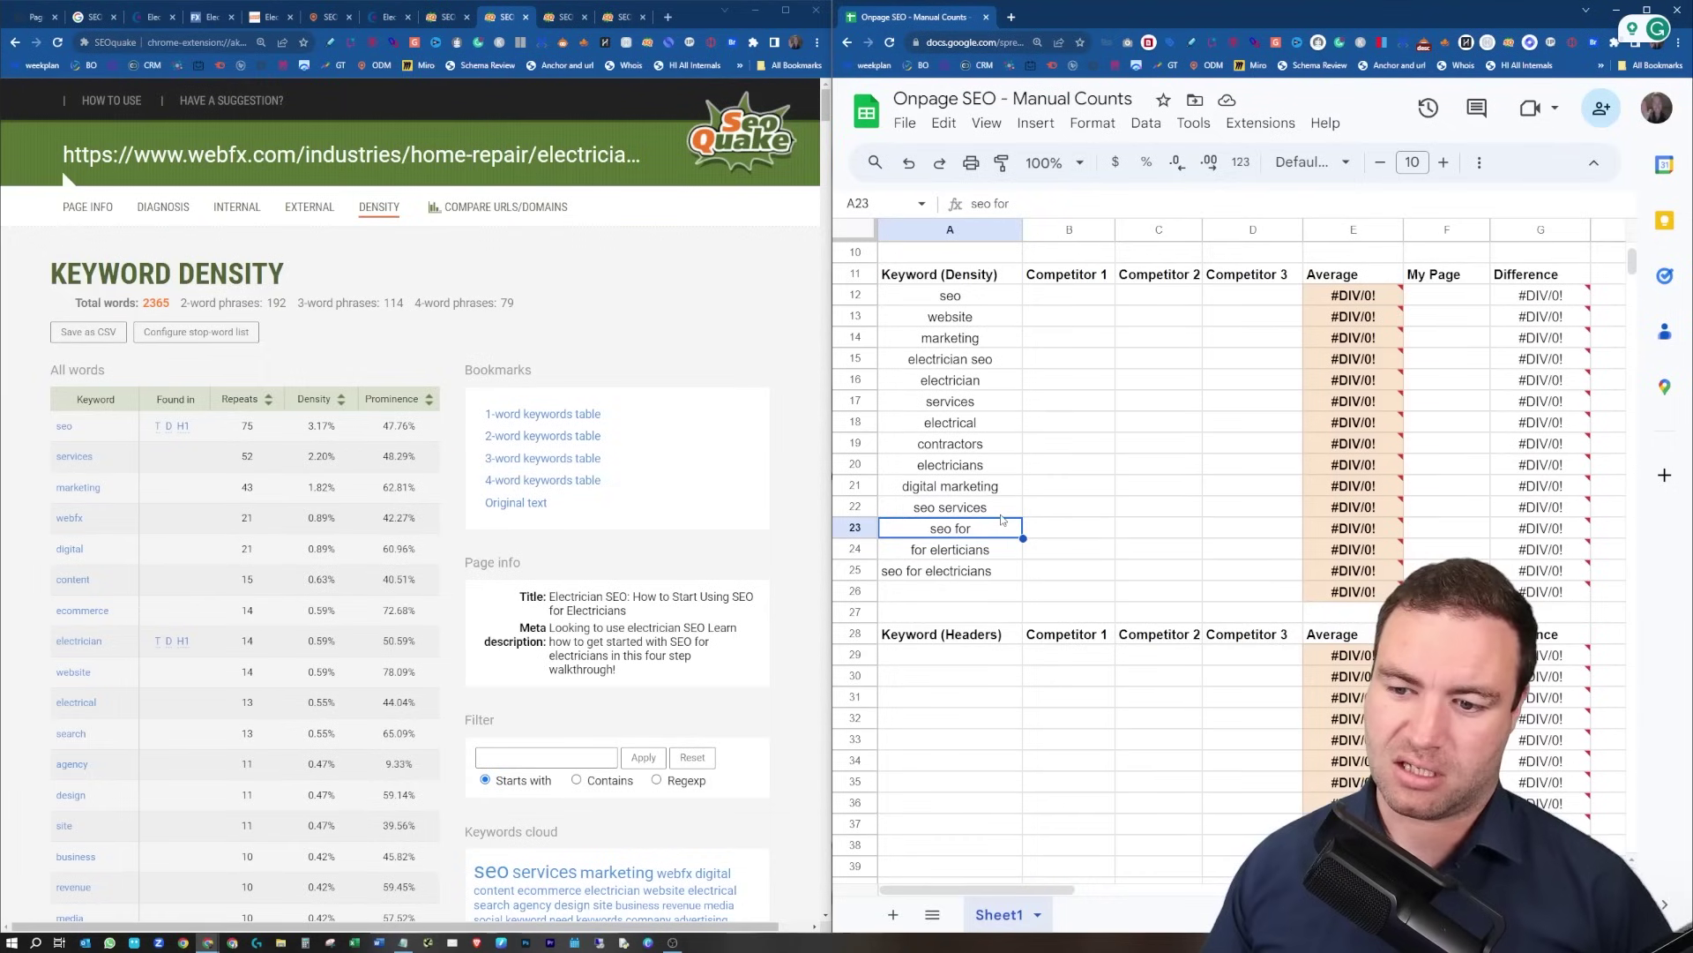
left_click(967, 557)
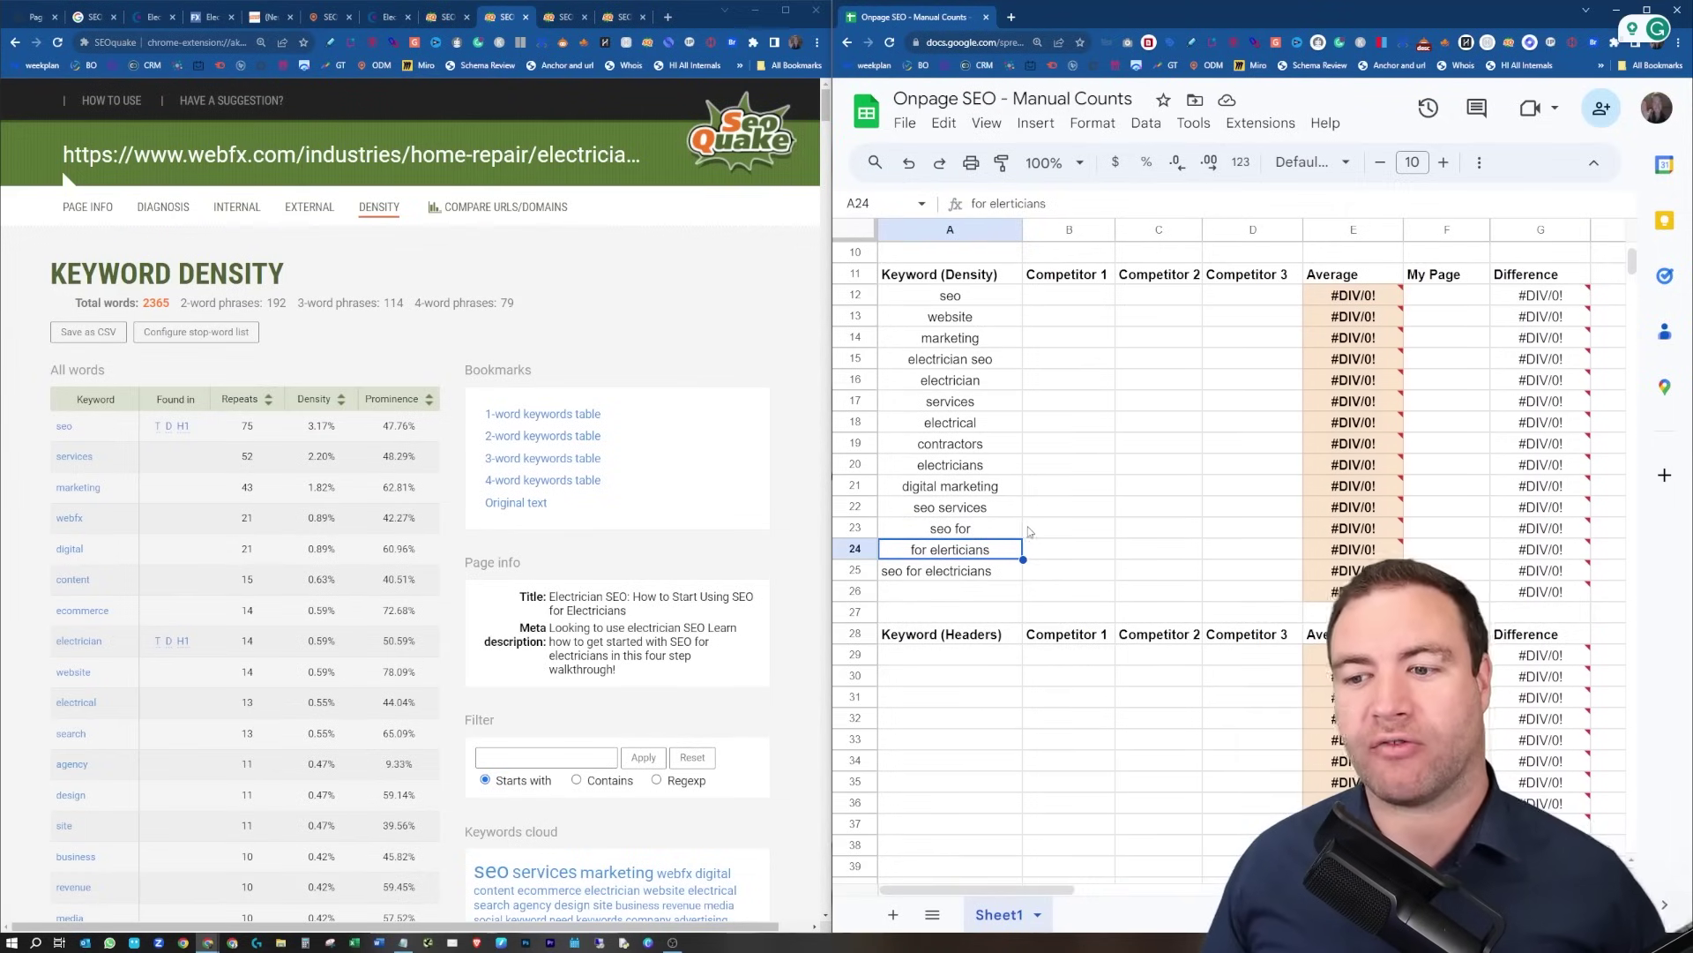
left_click(1001, 574)
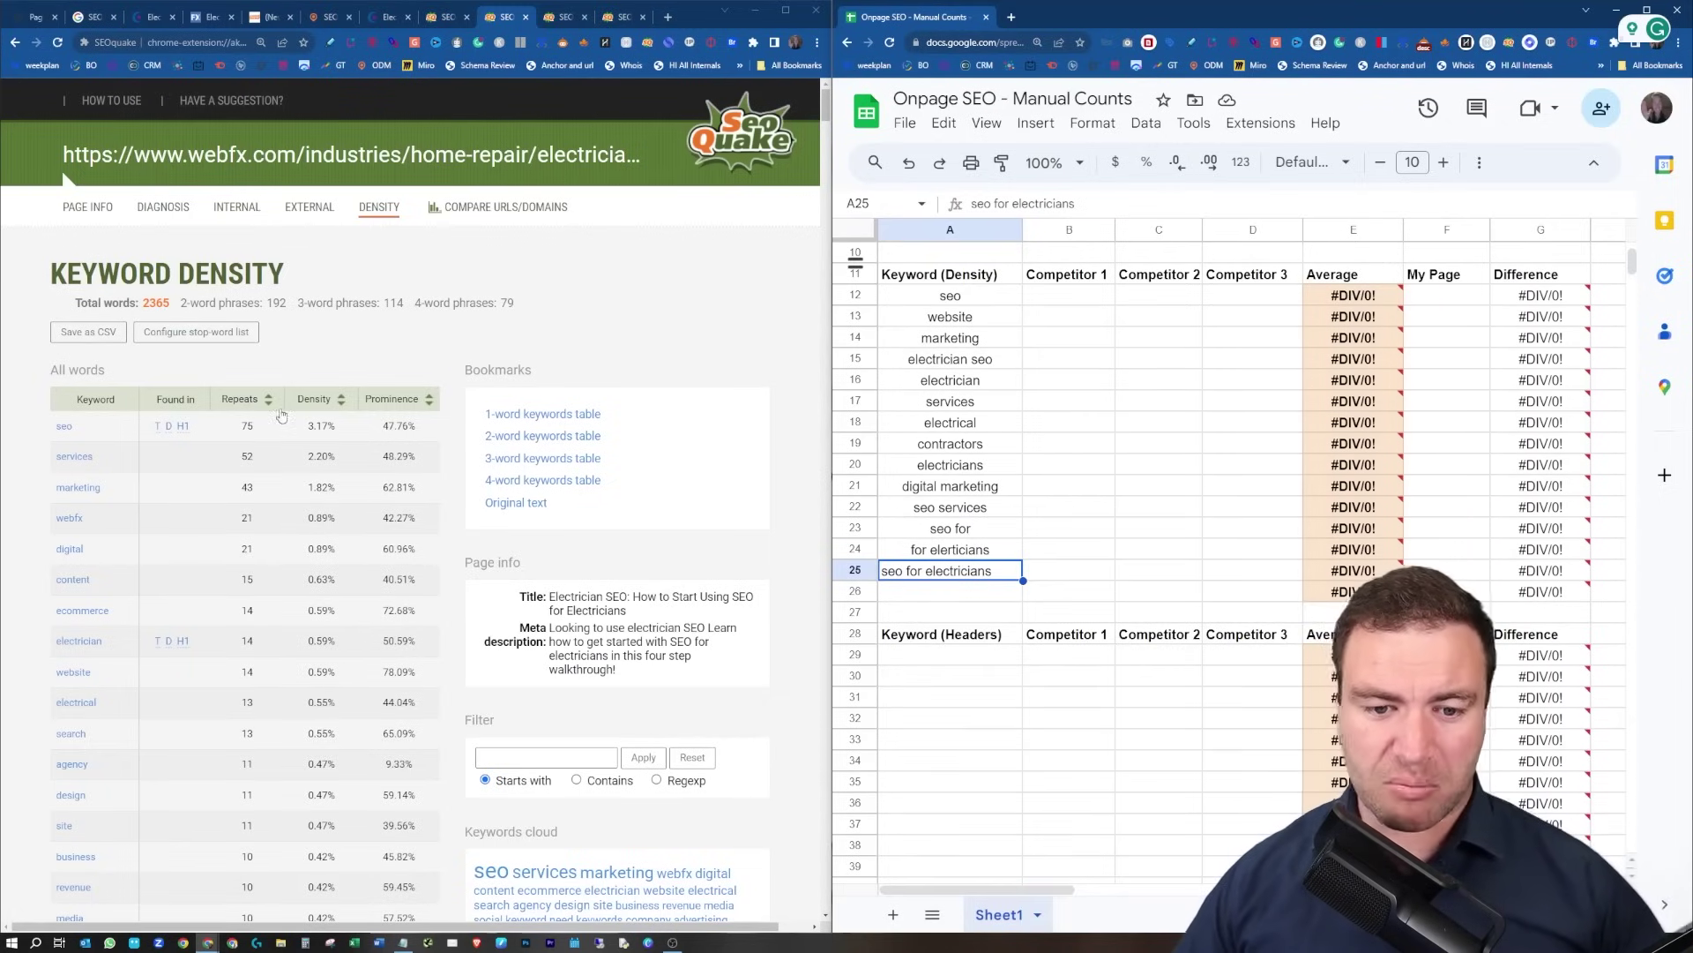
Switch to Blue Corona's density report and enter 2.10 as Competitor 1's density for seo in cell B12.
left_click(441, 16)
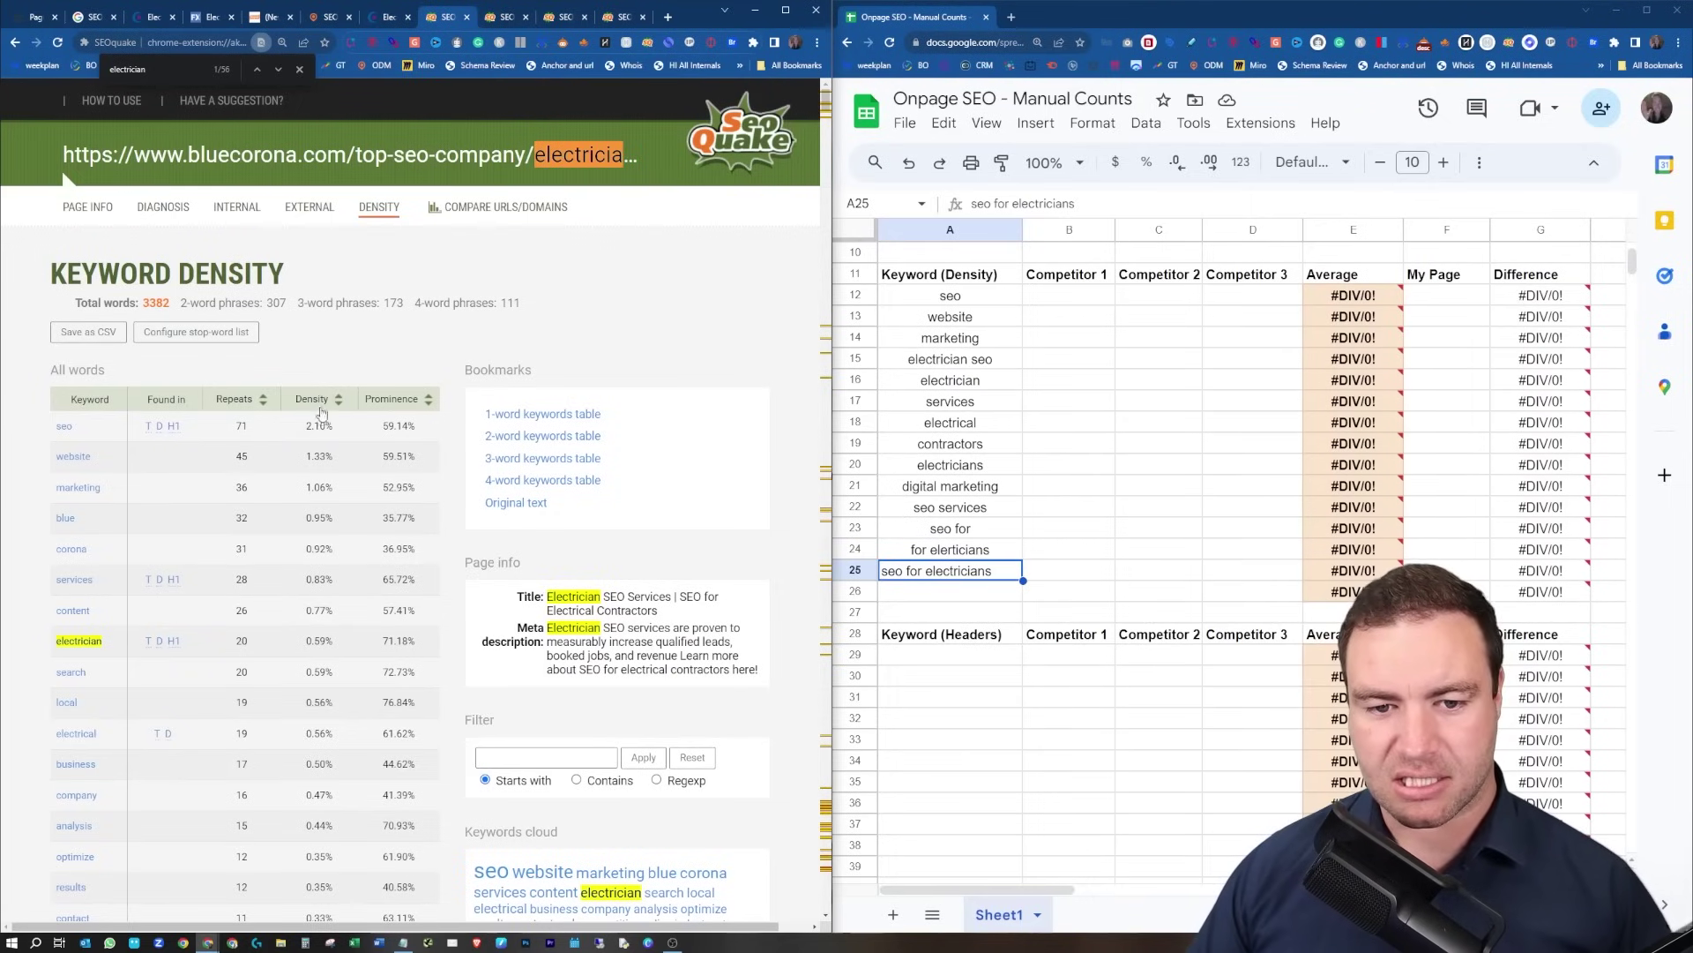
left_click(1082, 304)
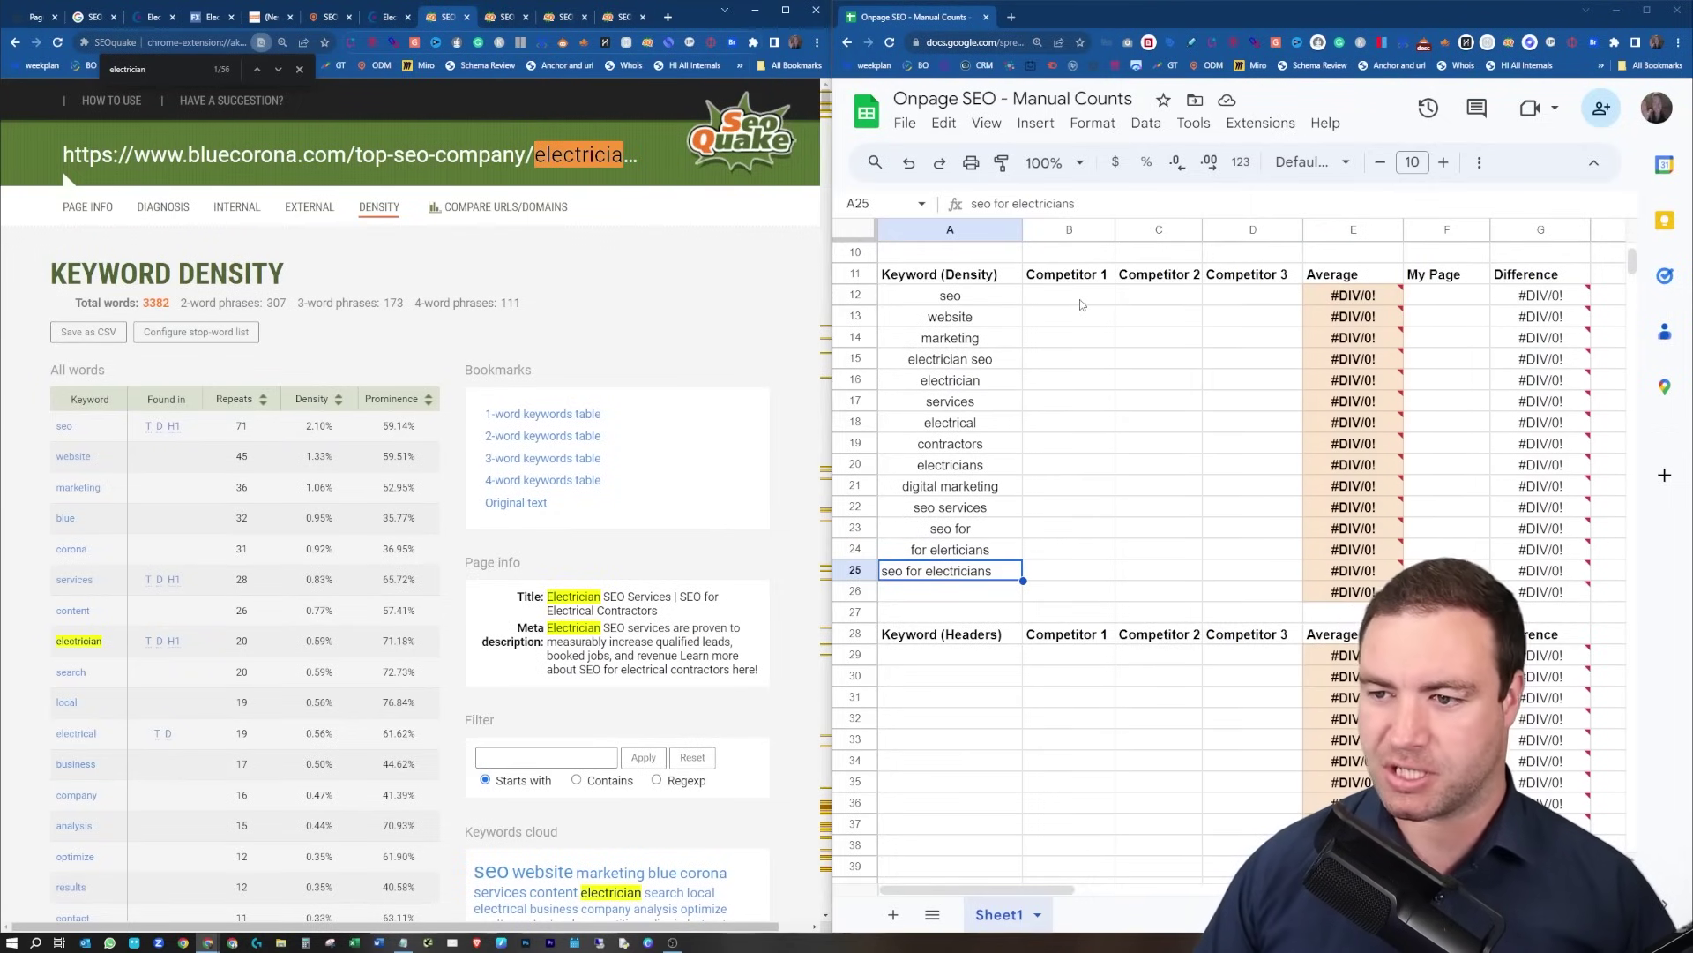
type("2.10")
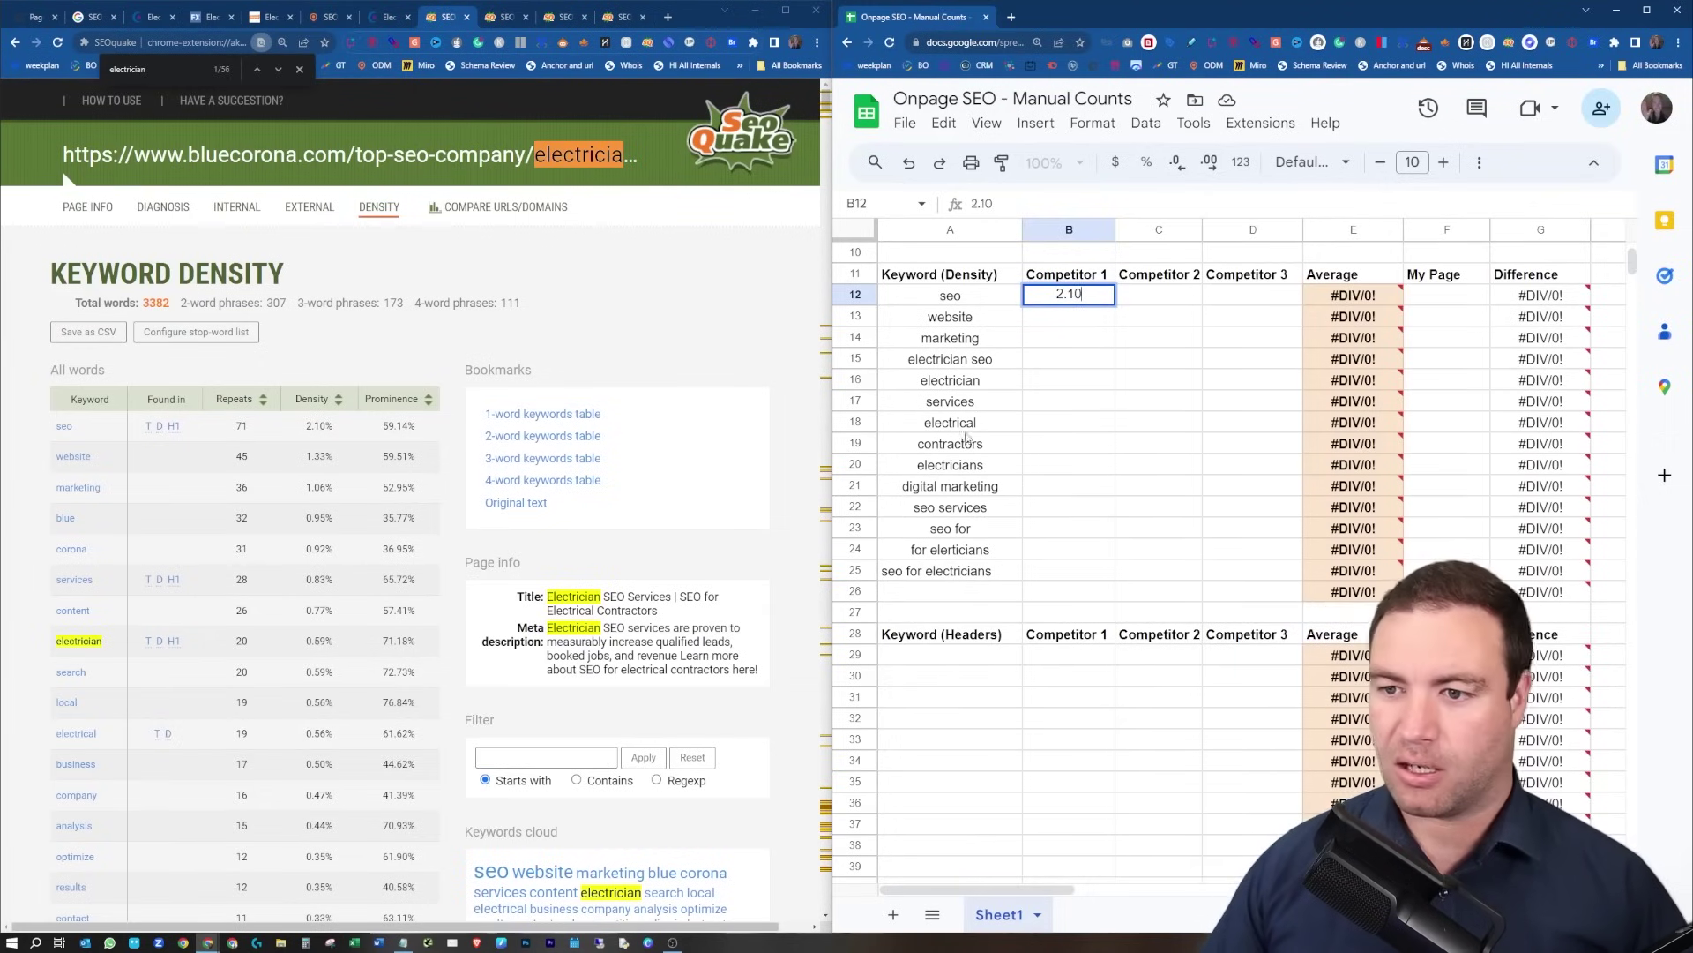
left_click(1062, 401)
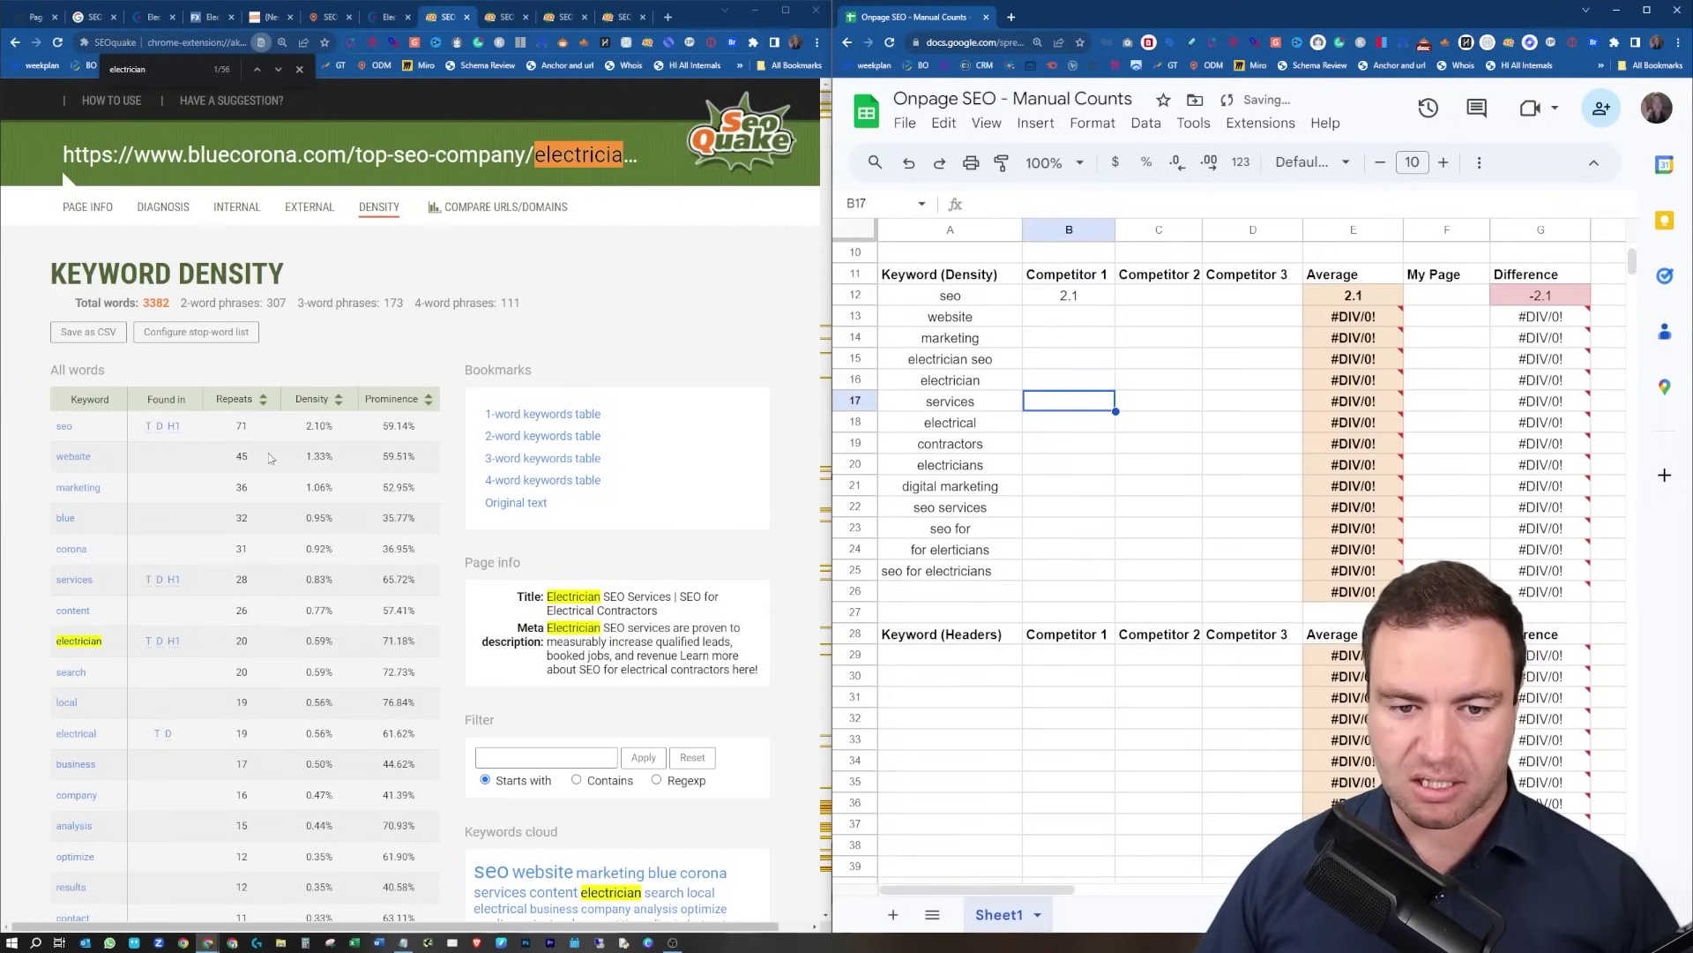
left_click(1071, 324)
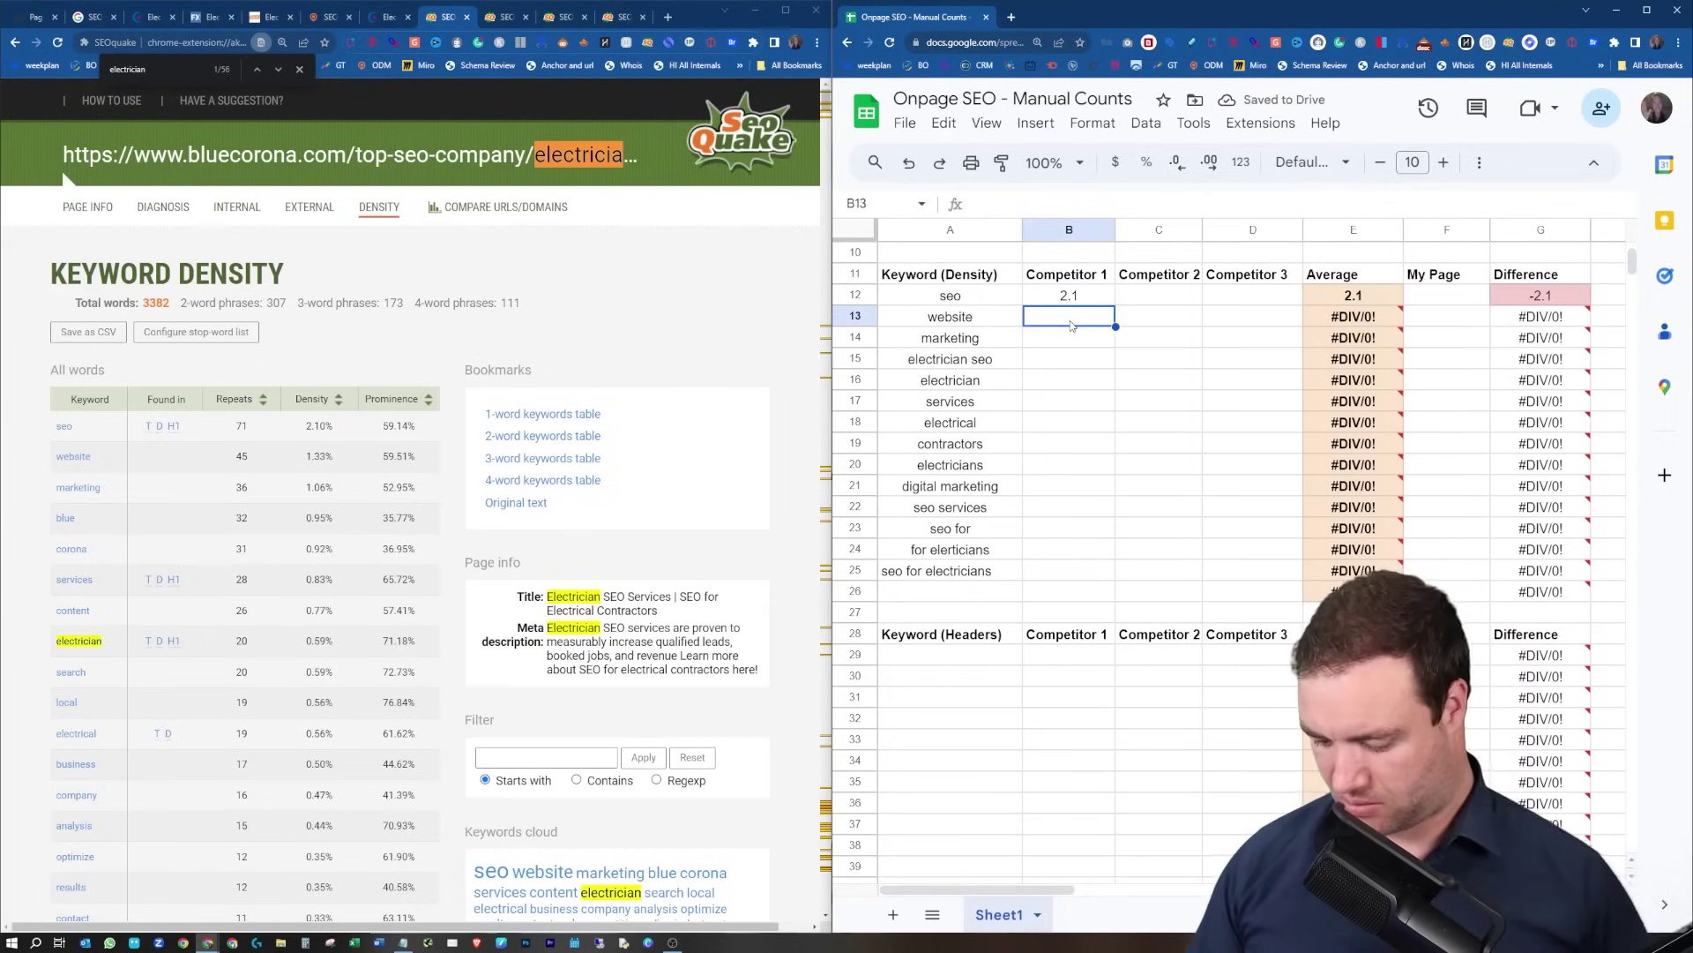
Enter Competitor 1's densities for website and marketing as 1.33 in cell B13 and 1.06 in cell B14.
type("1.33")
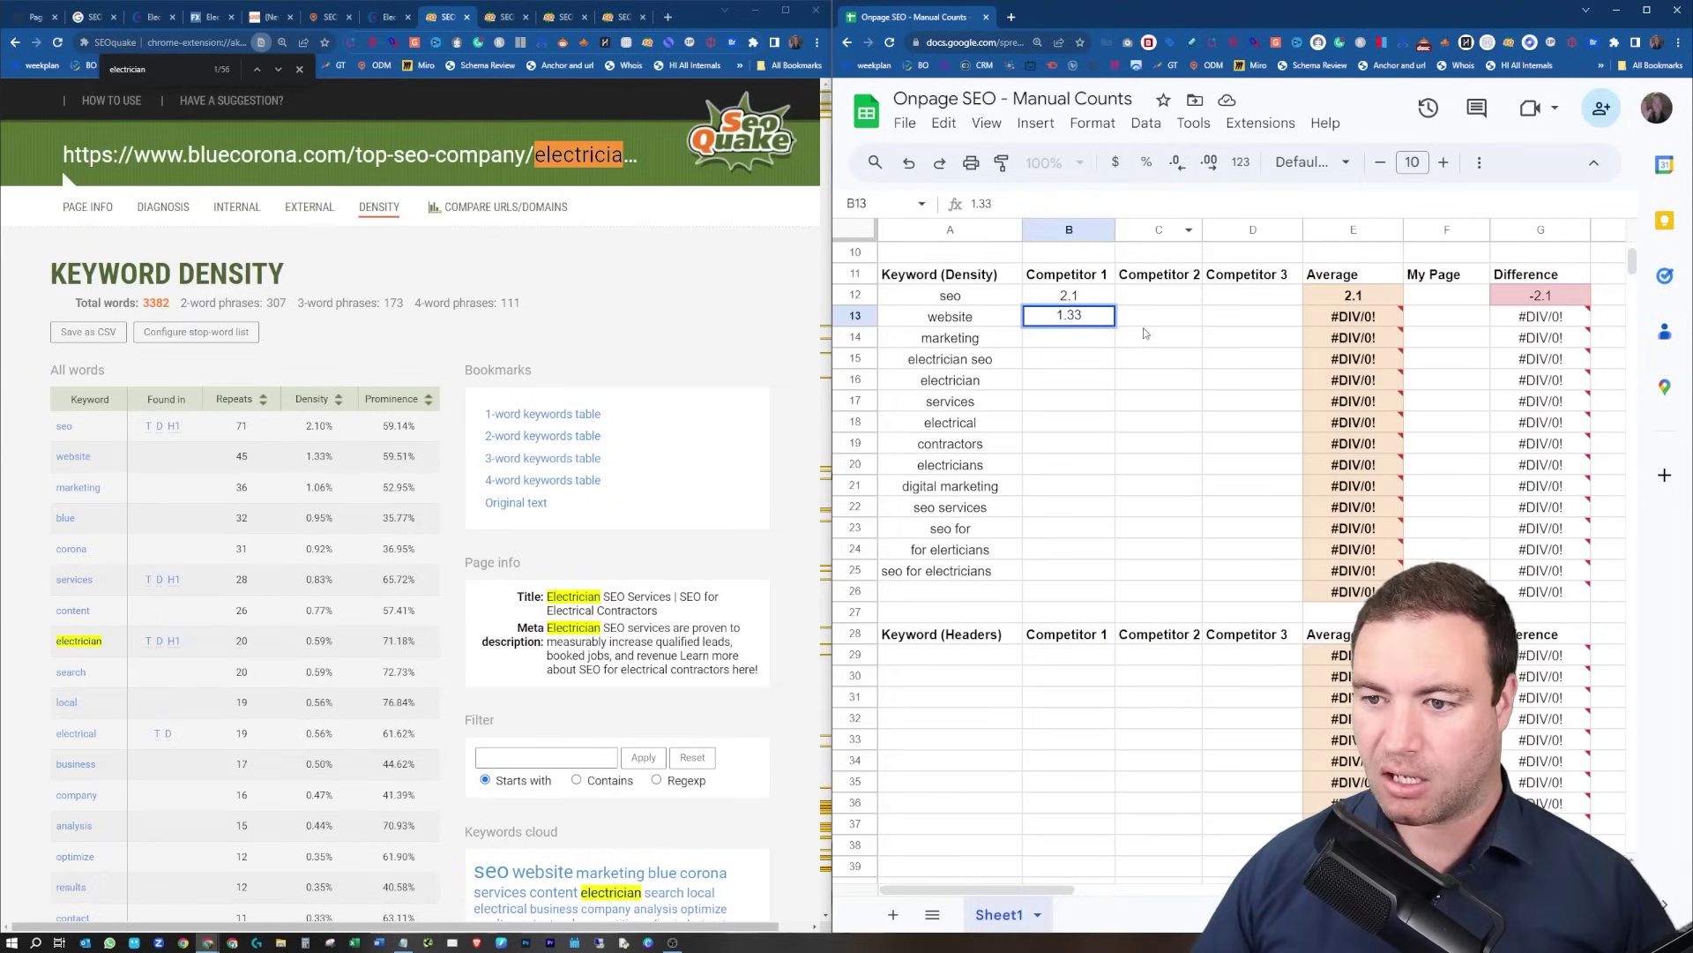
left_click(1088, 365)
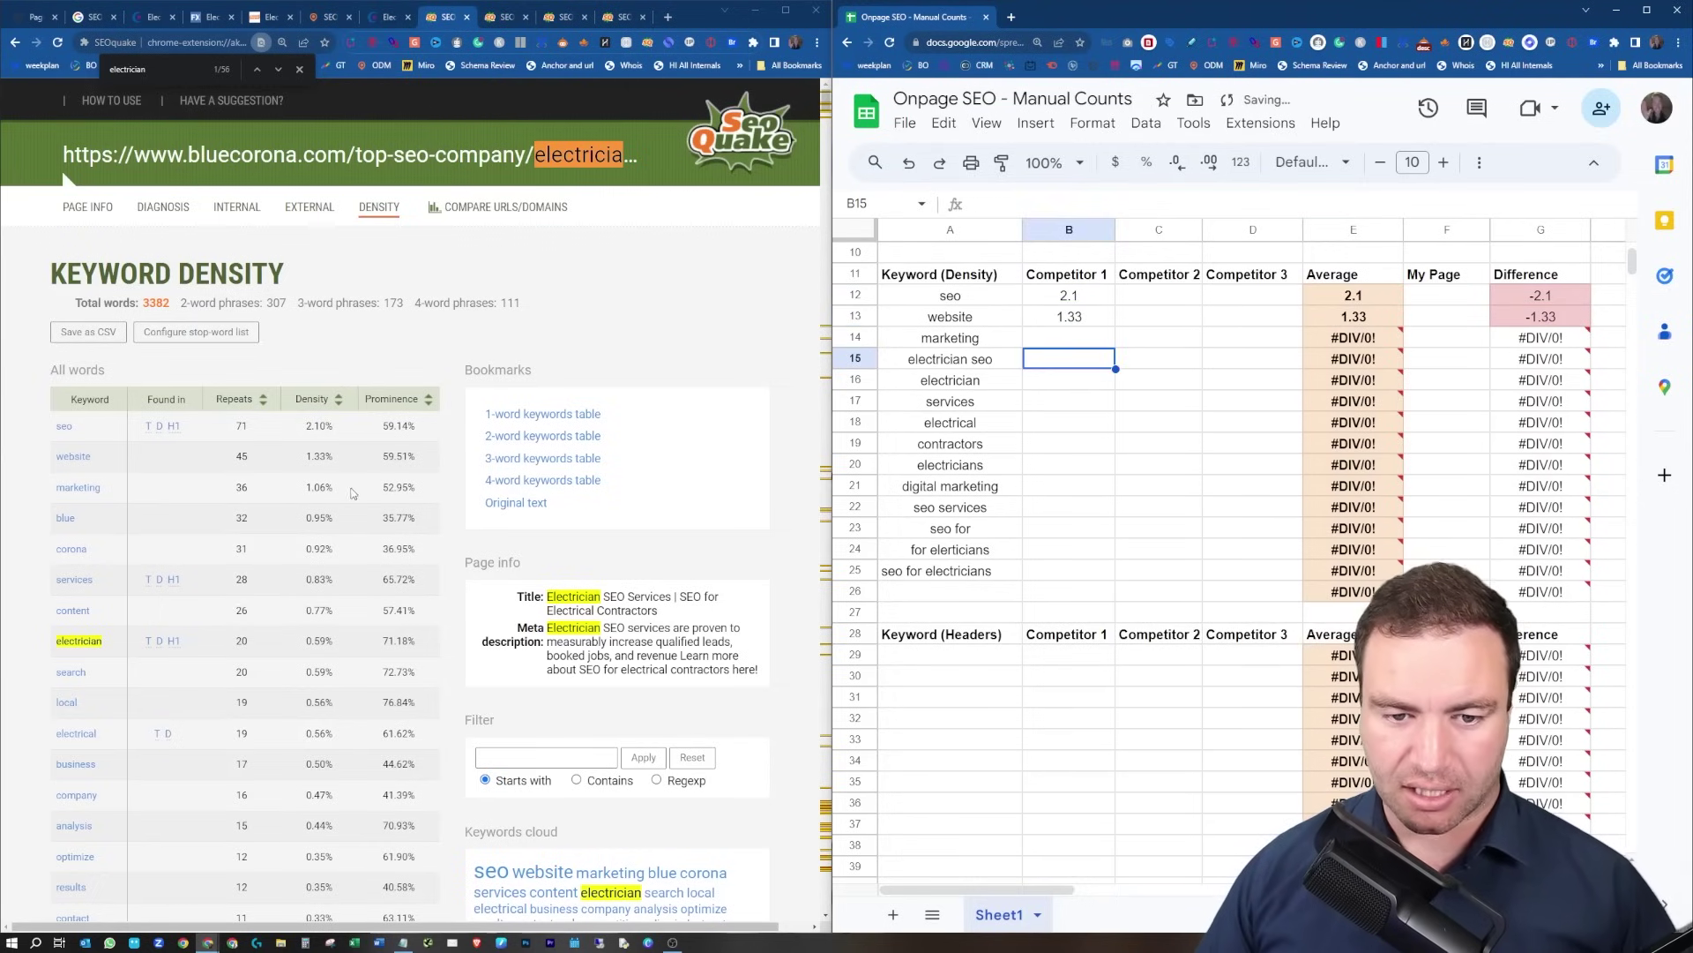
left_click(1051, 338)
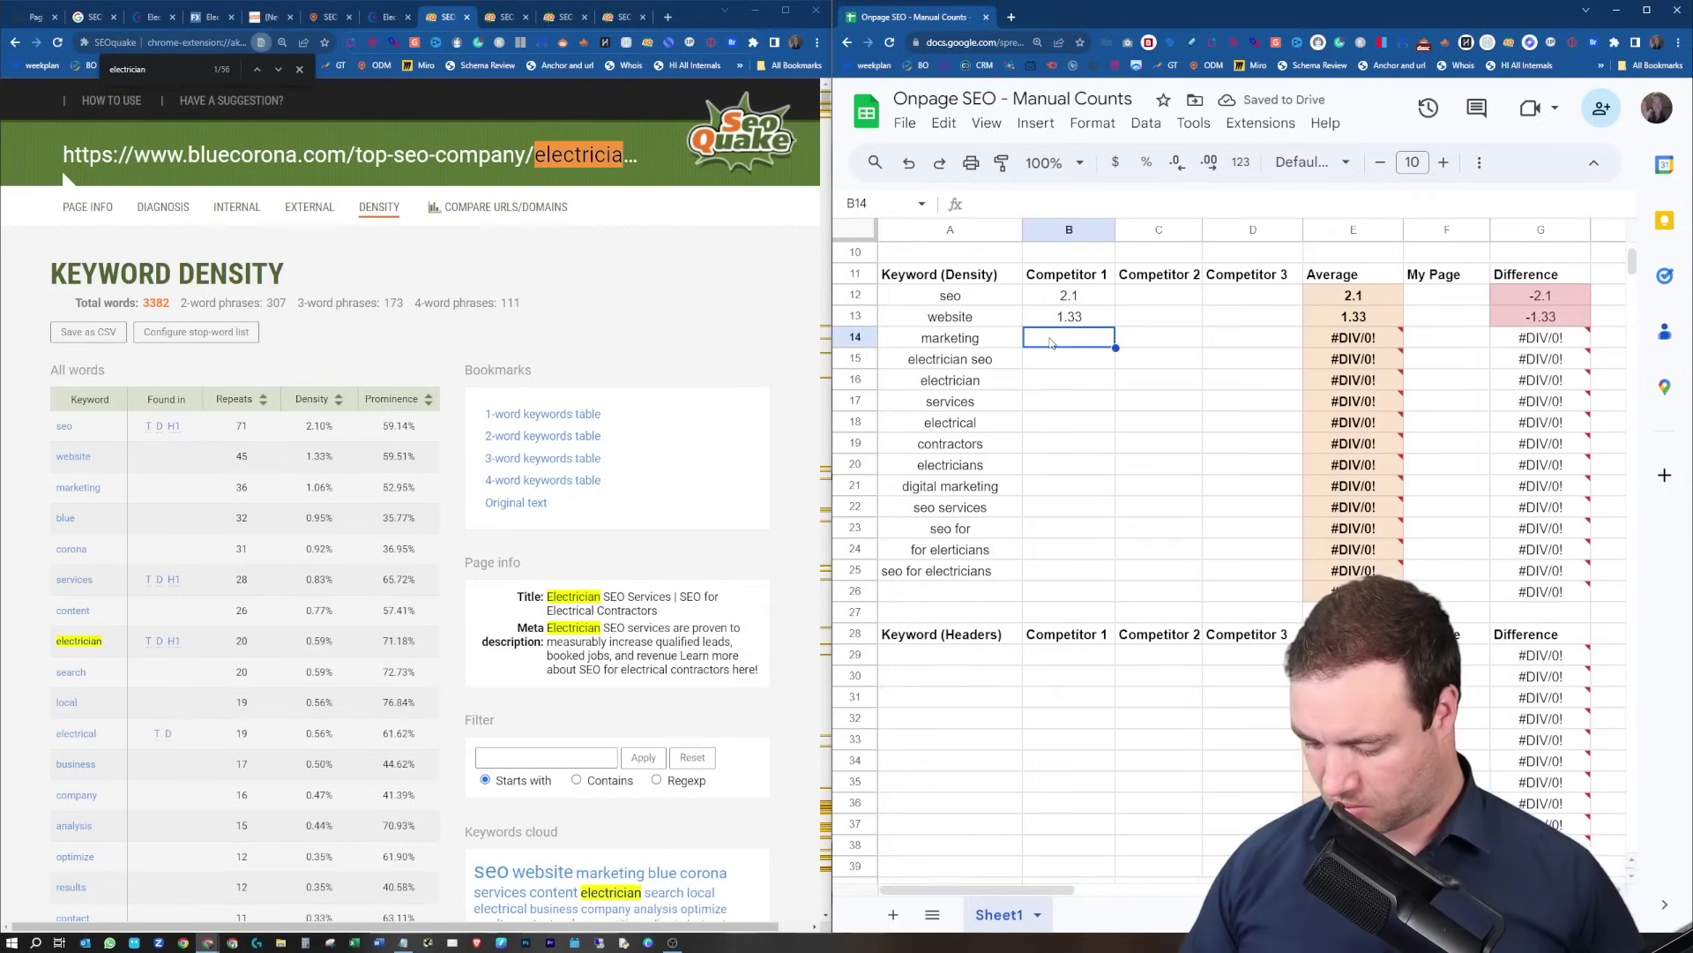
type("1.06")
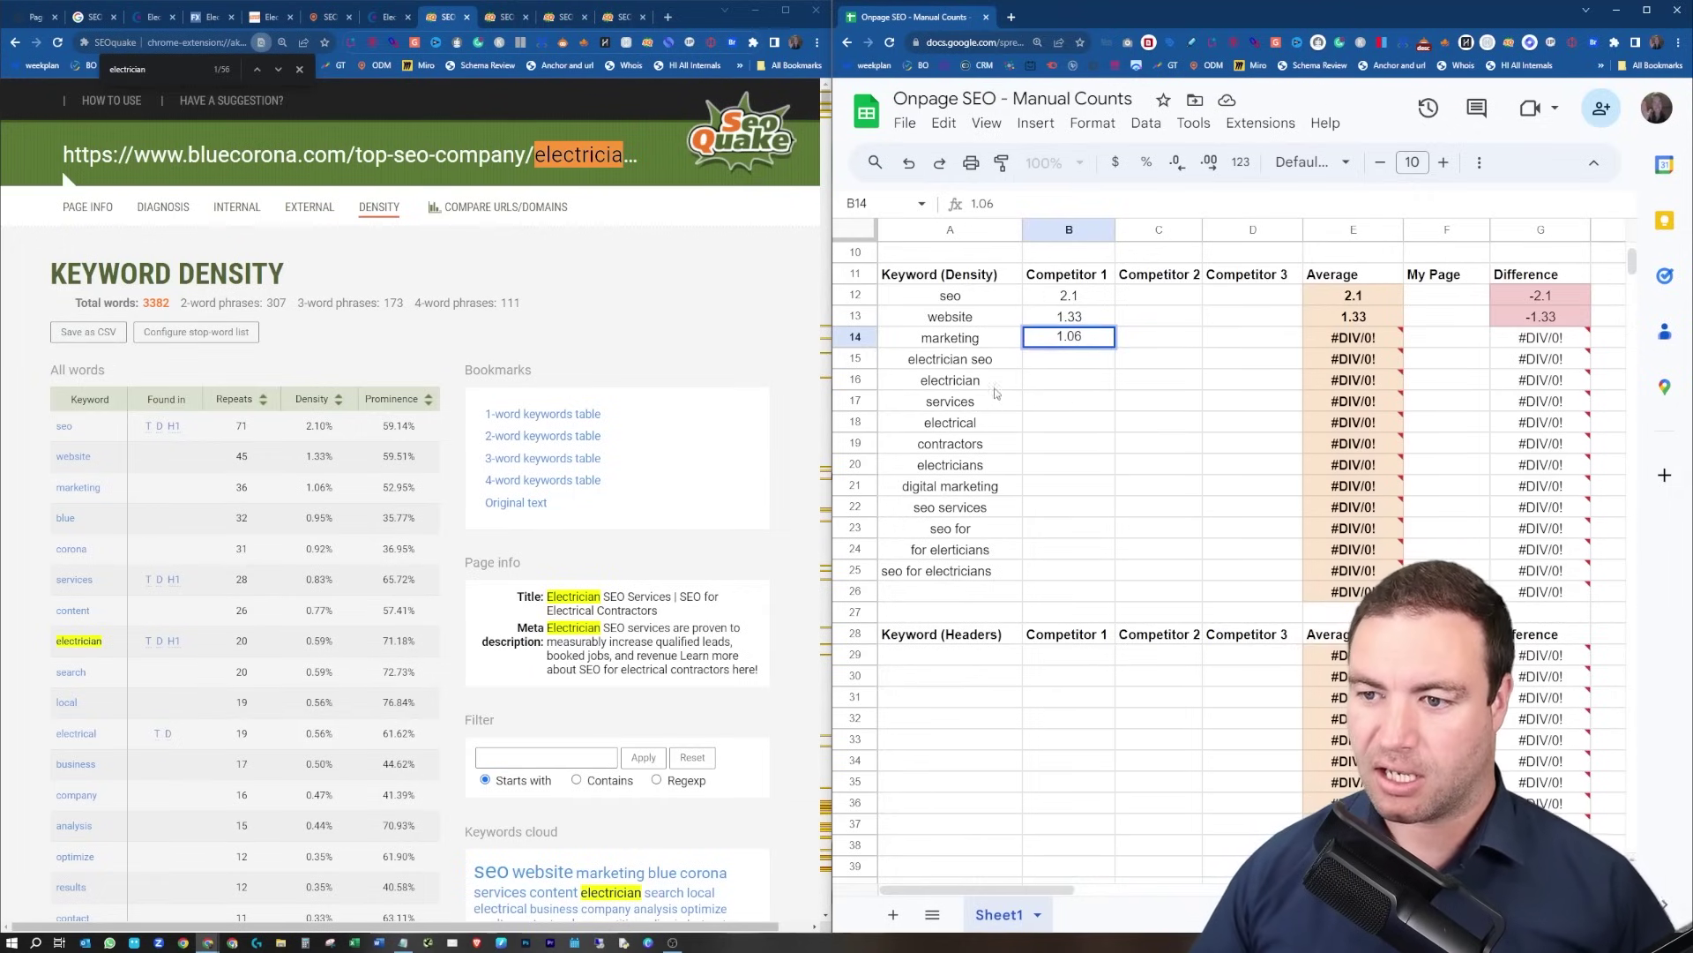
key("Return")
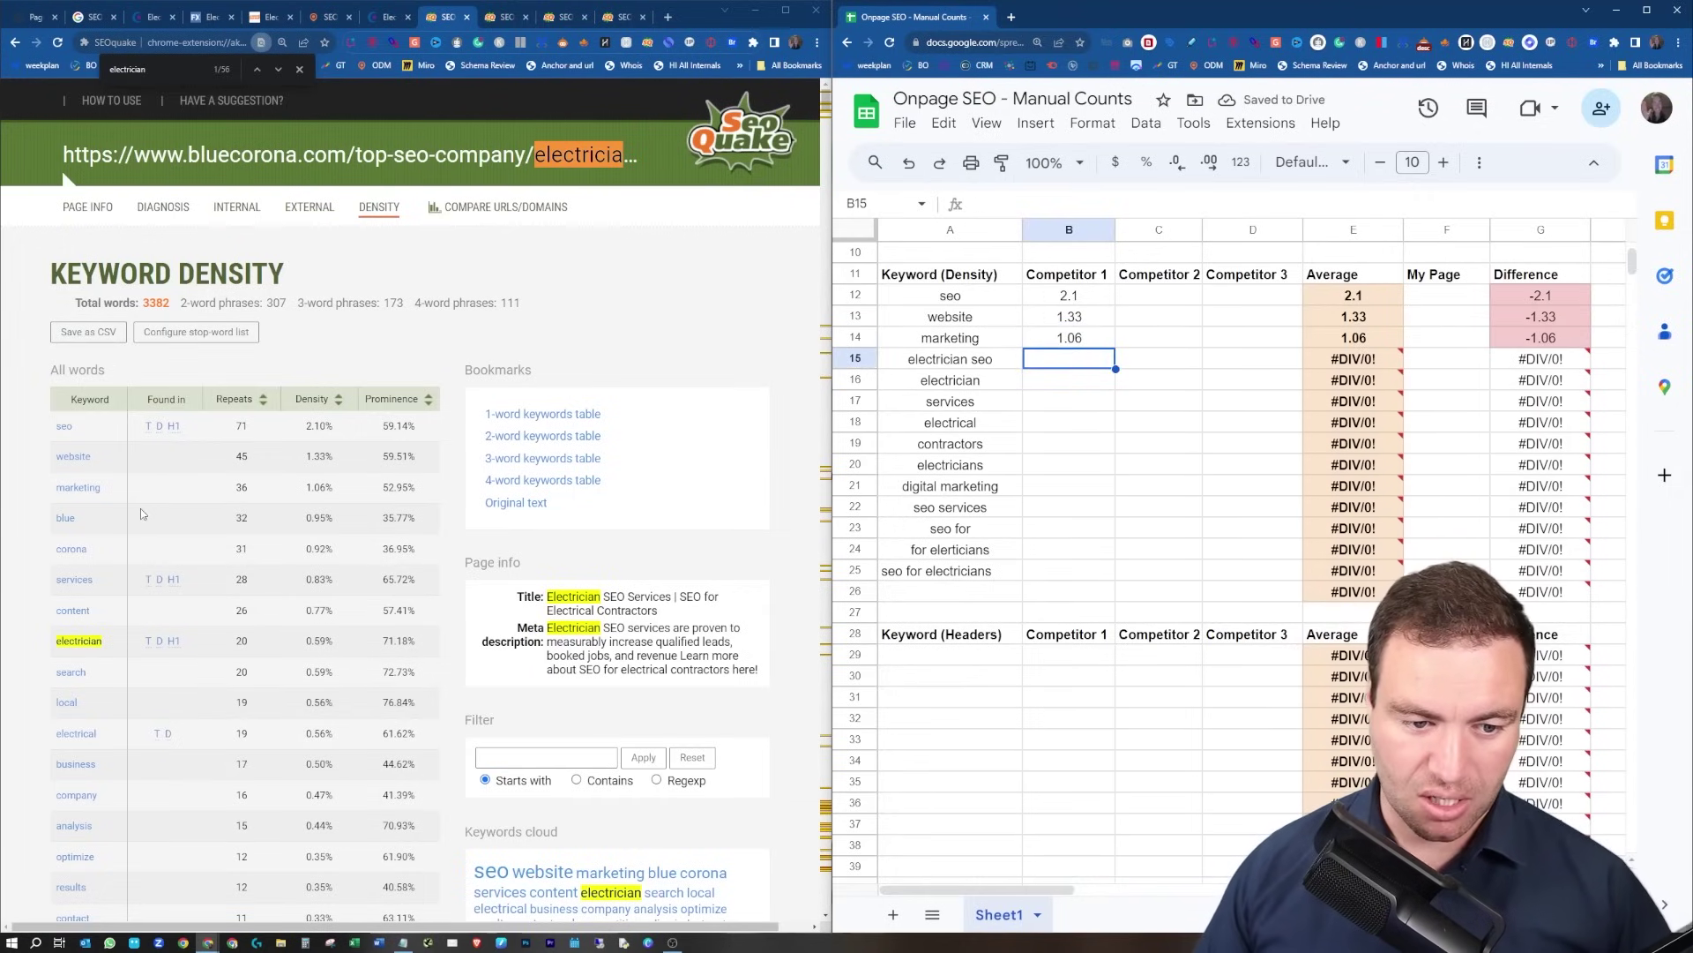
Find electrician seo in Blue Corona's density report and enter 0.65 as Competitor 1's density in cell B15.
scroll(140, 508, "down", 1)
left_click(1000, 357)
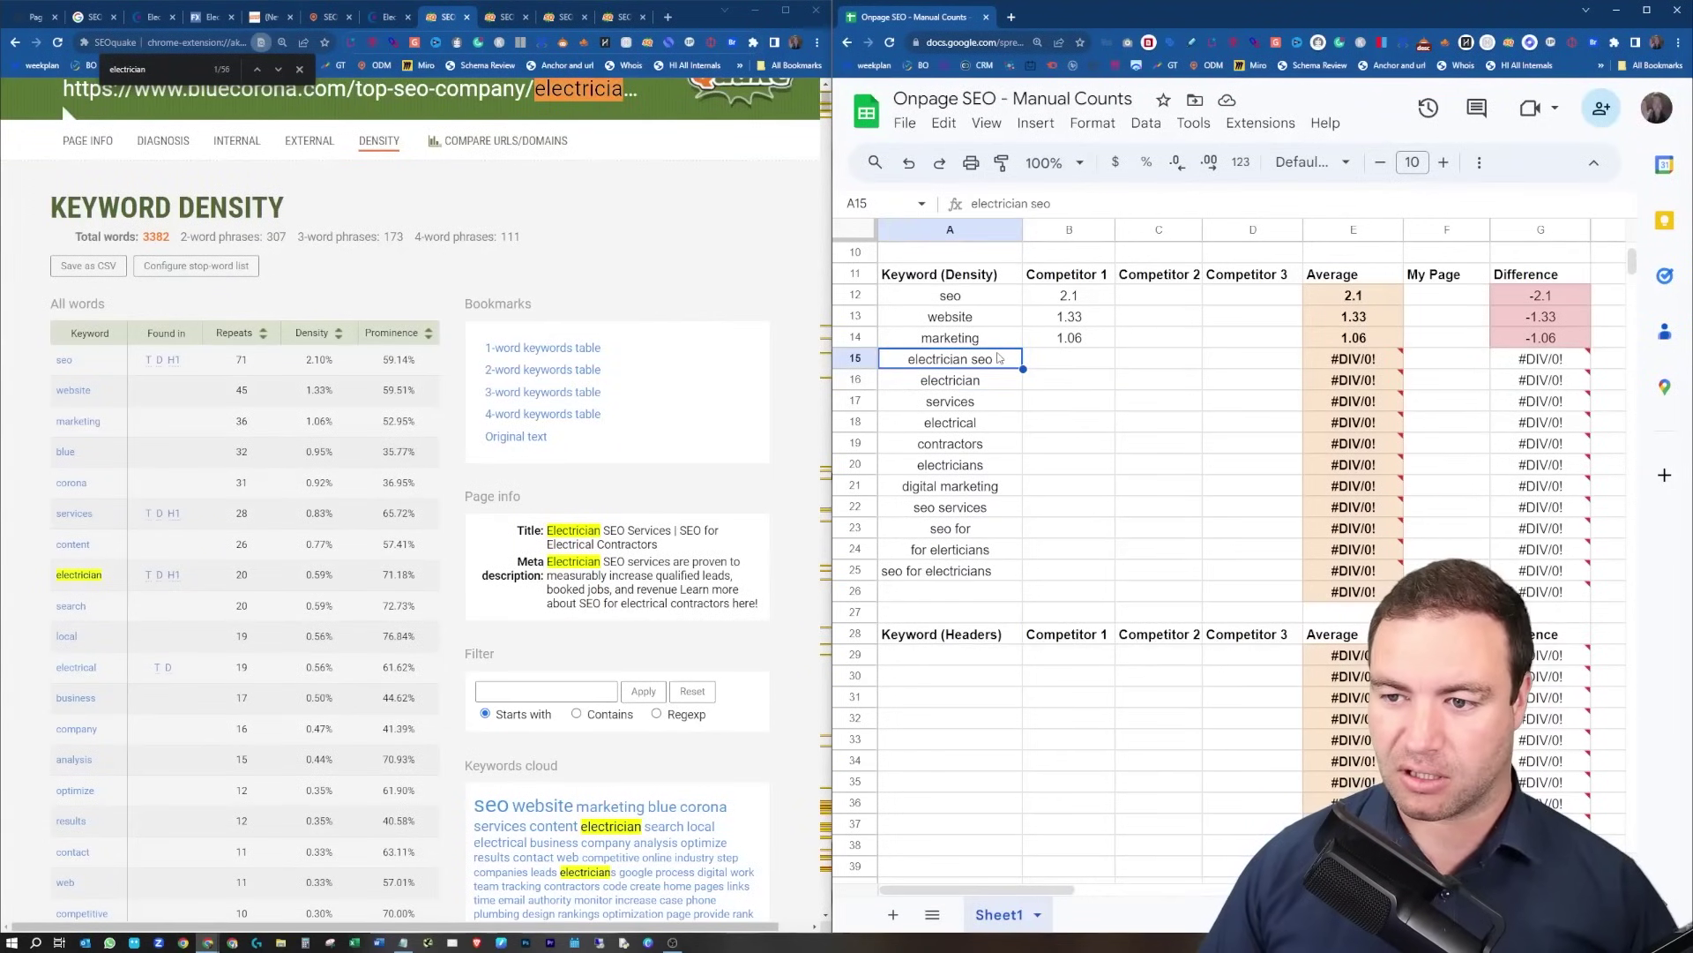
key("ctrl+c")
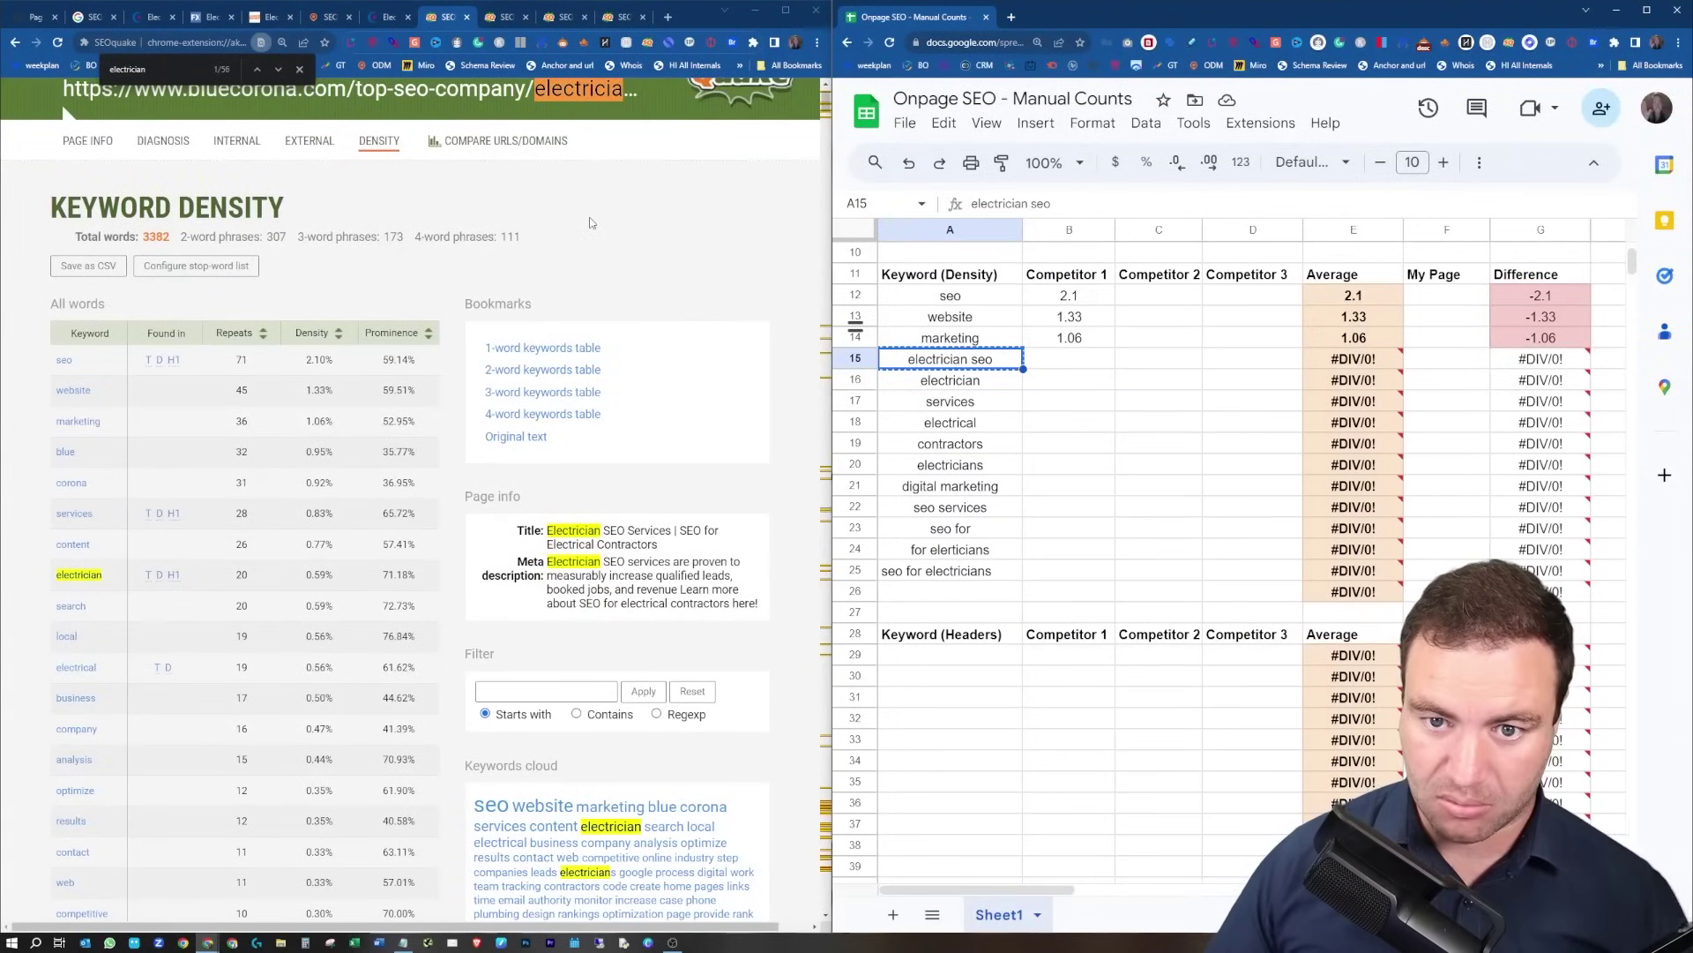
key("ctrl+f")
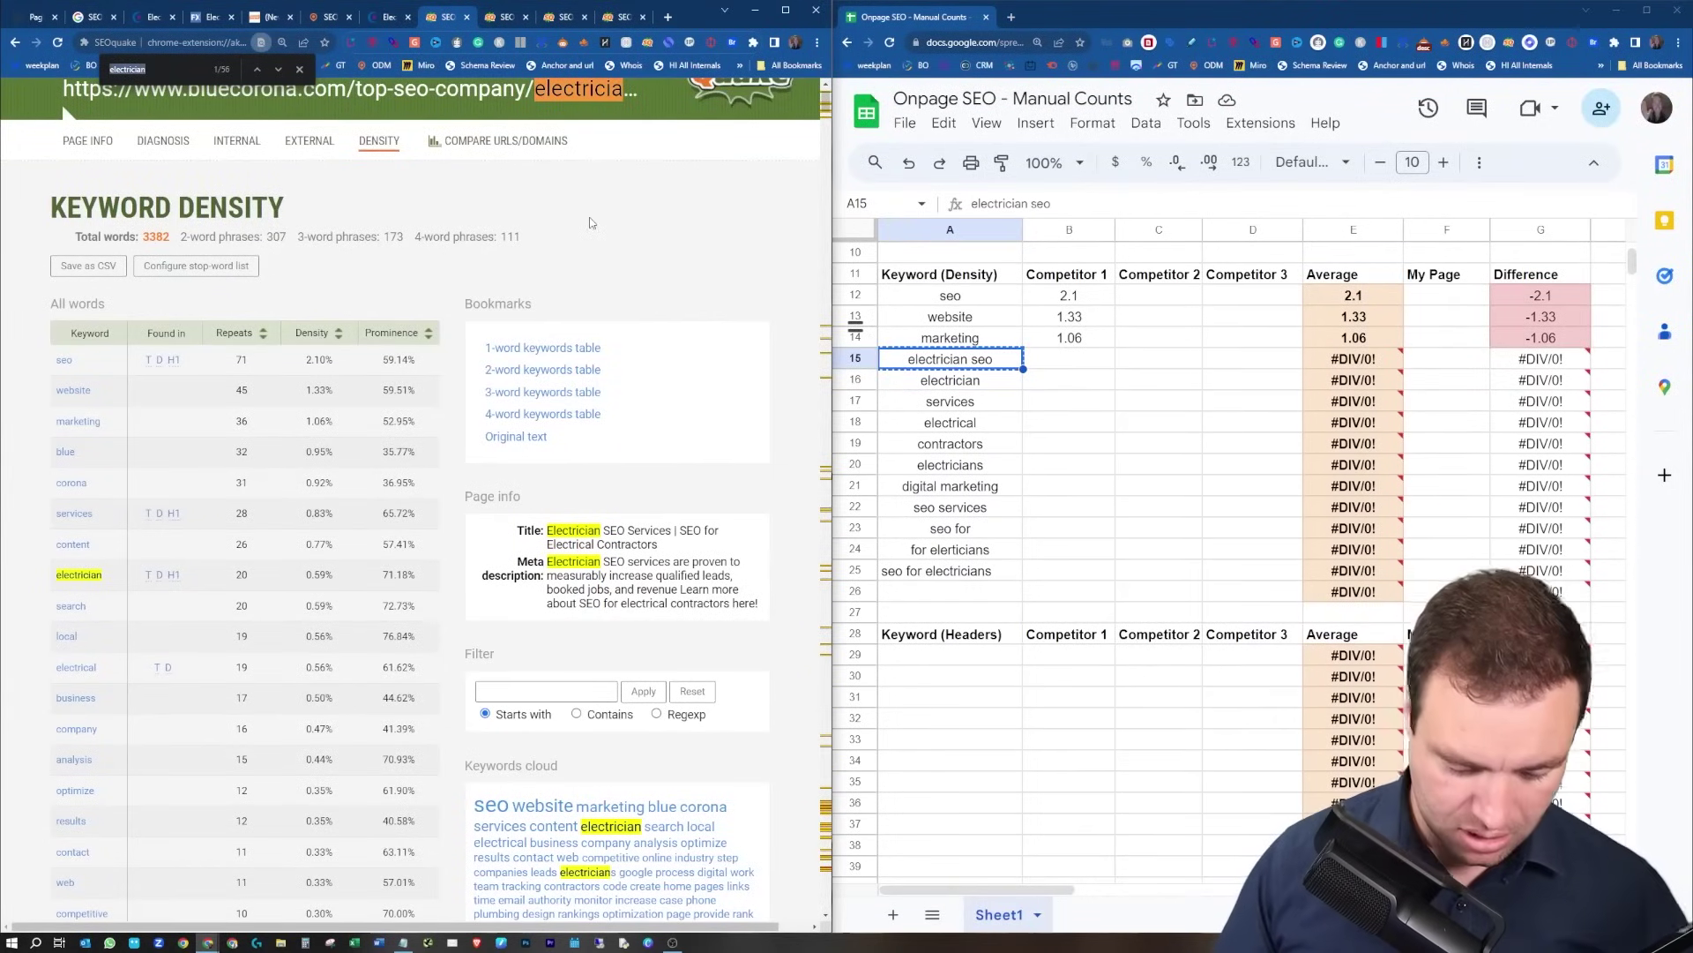
key("ctrl+v")
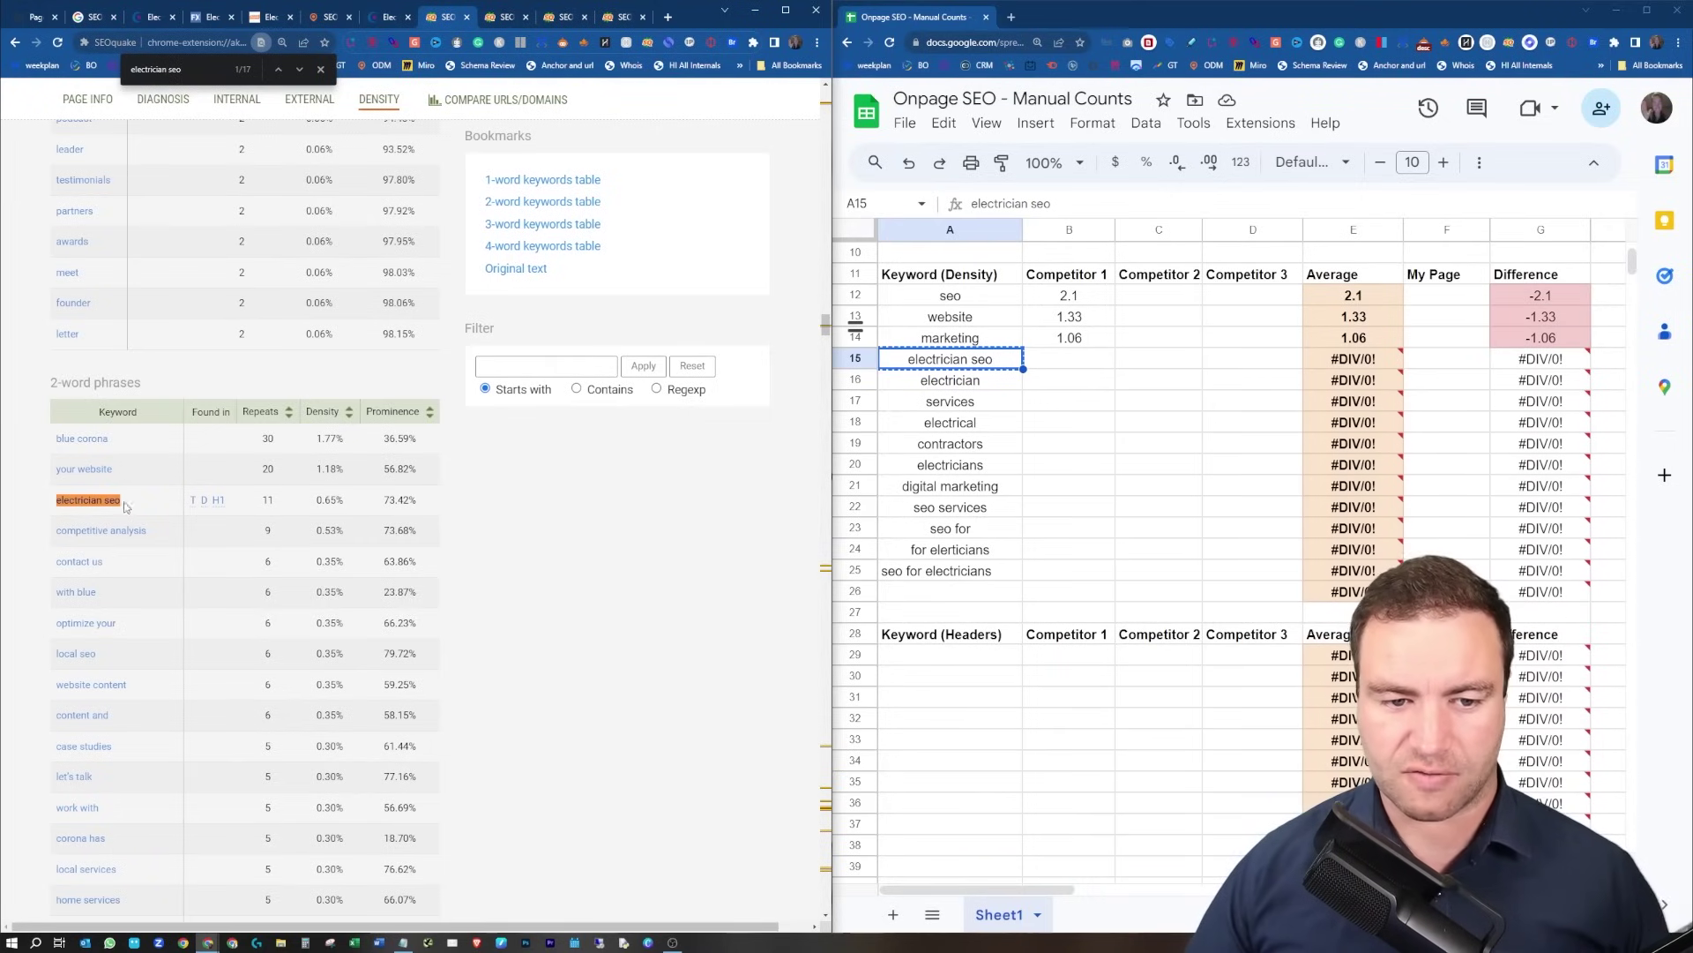
left_click(1076, 368)
type("0")
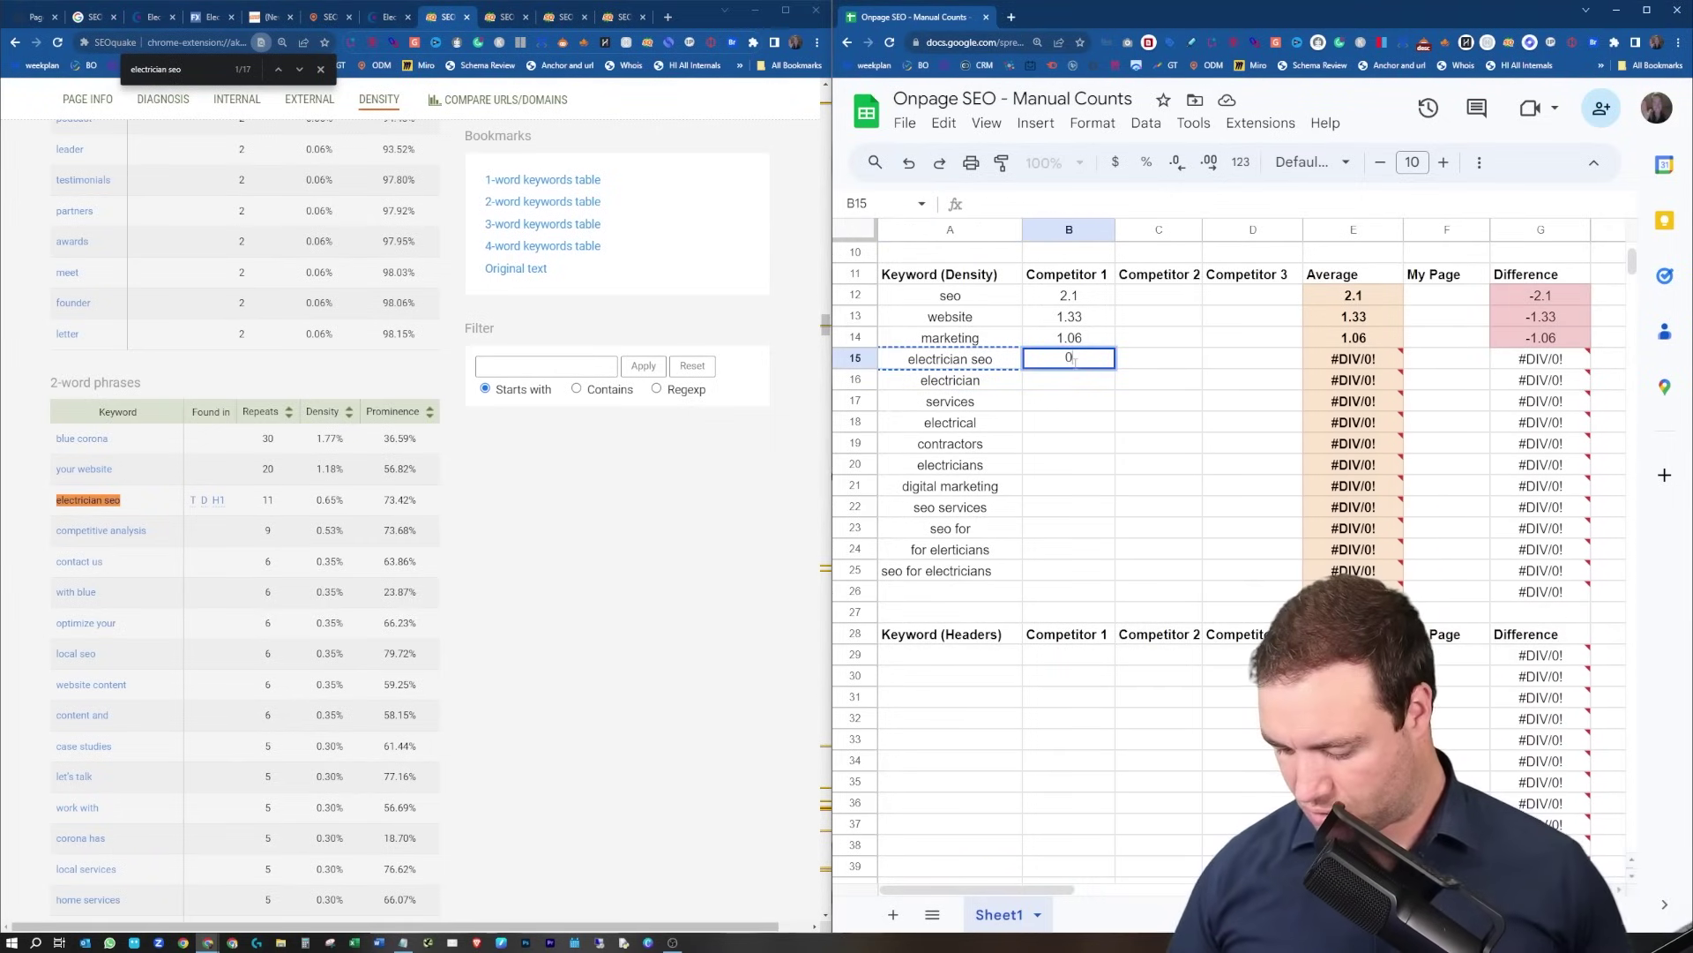
type(".65")
key("Return")
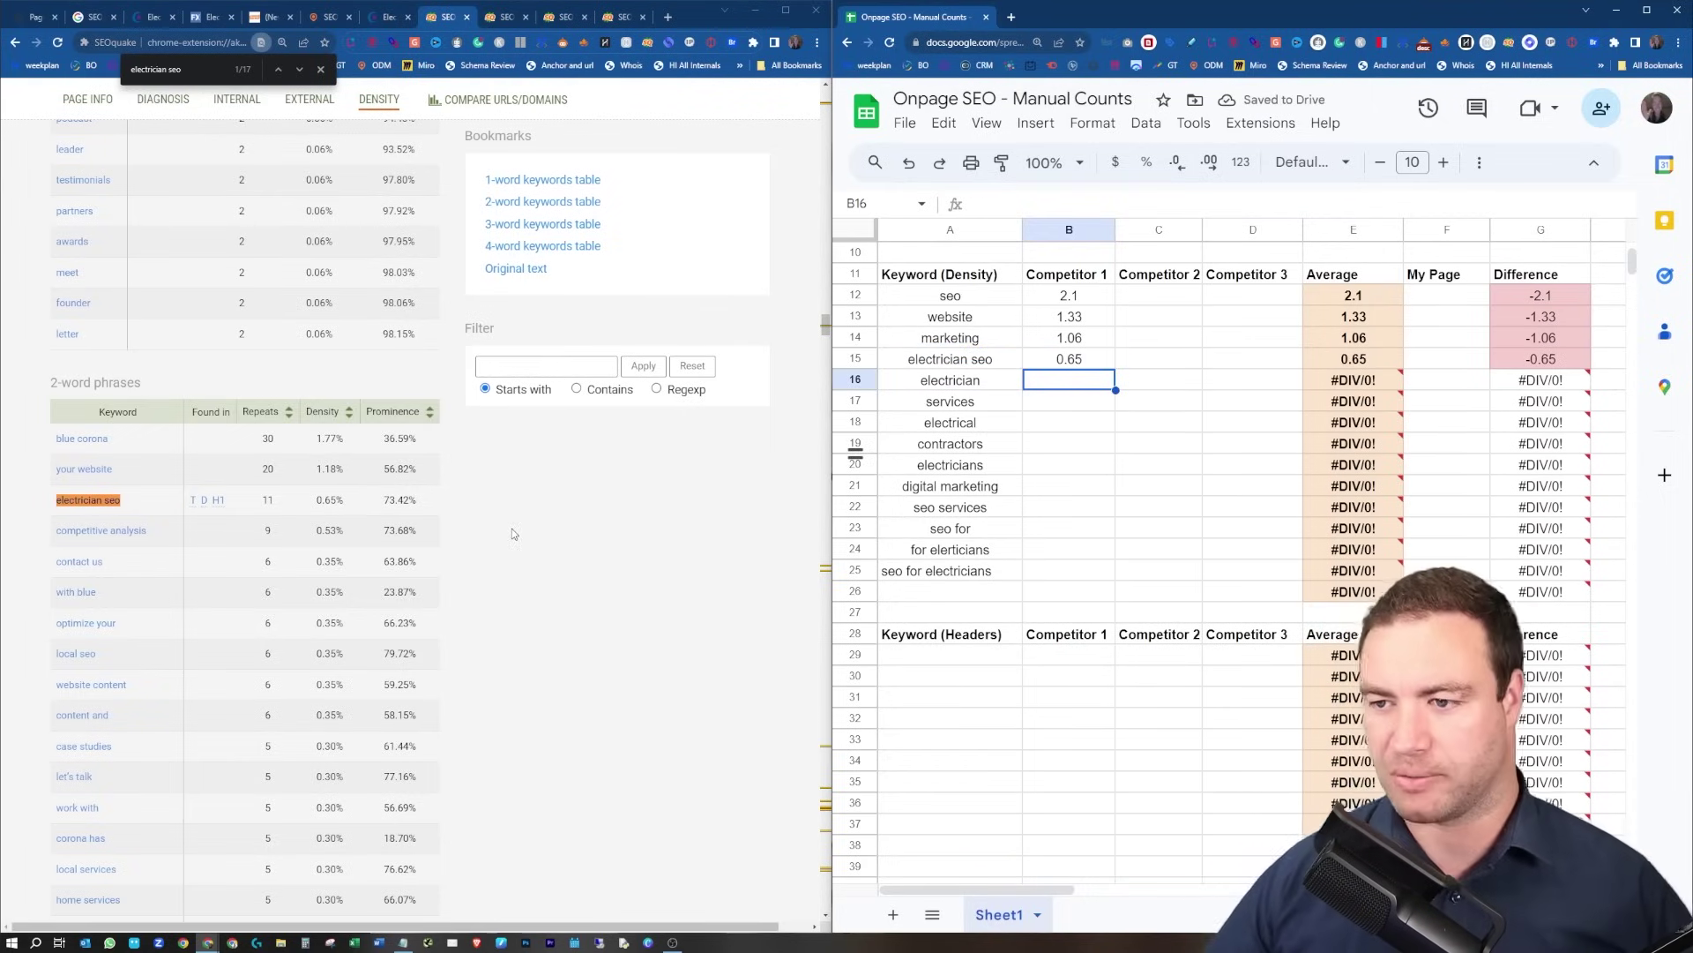
Switch to WebFX's density report and enter Competitor 2's densities for seo, website and marketing as 3.17, 0.59 and 1.82 in C12 to C14.
scroll(315, 445, "up", 10)
scroll(315, 445, "up", 10)
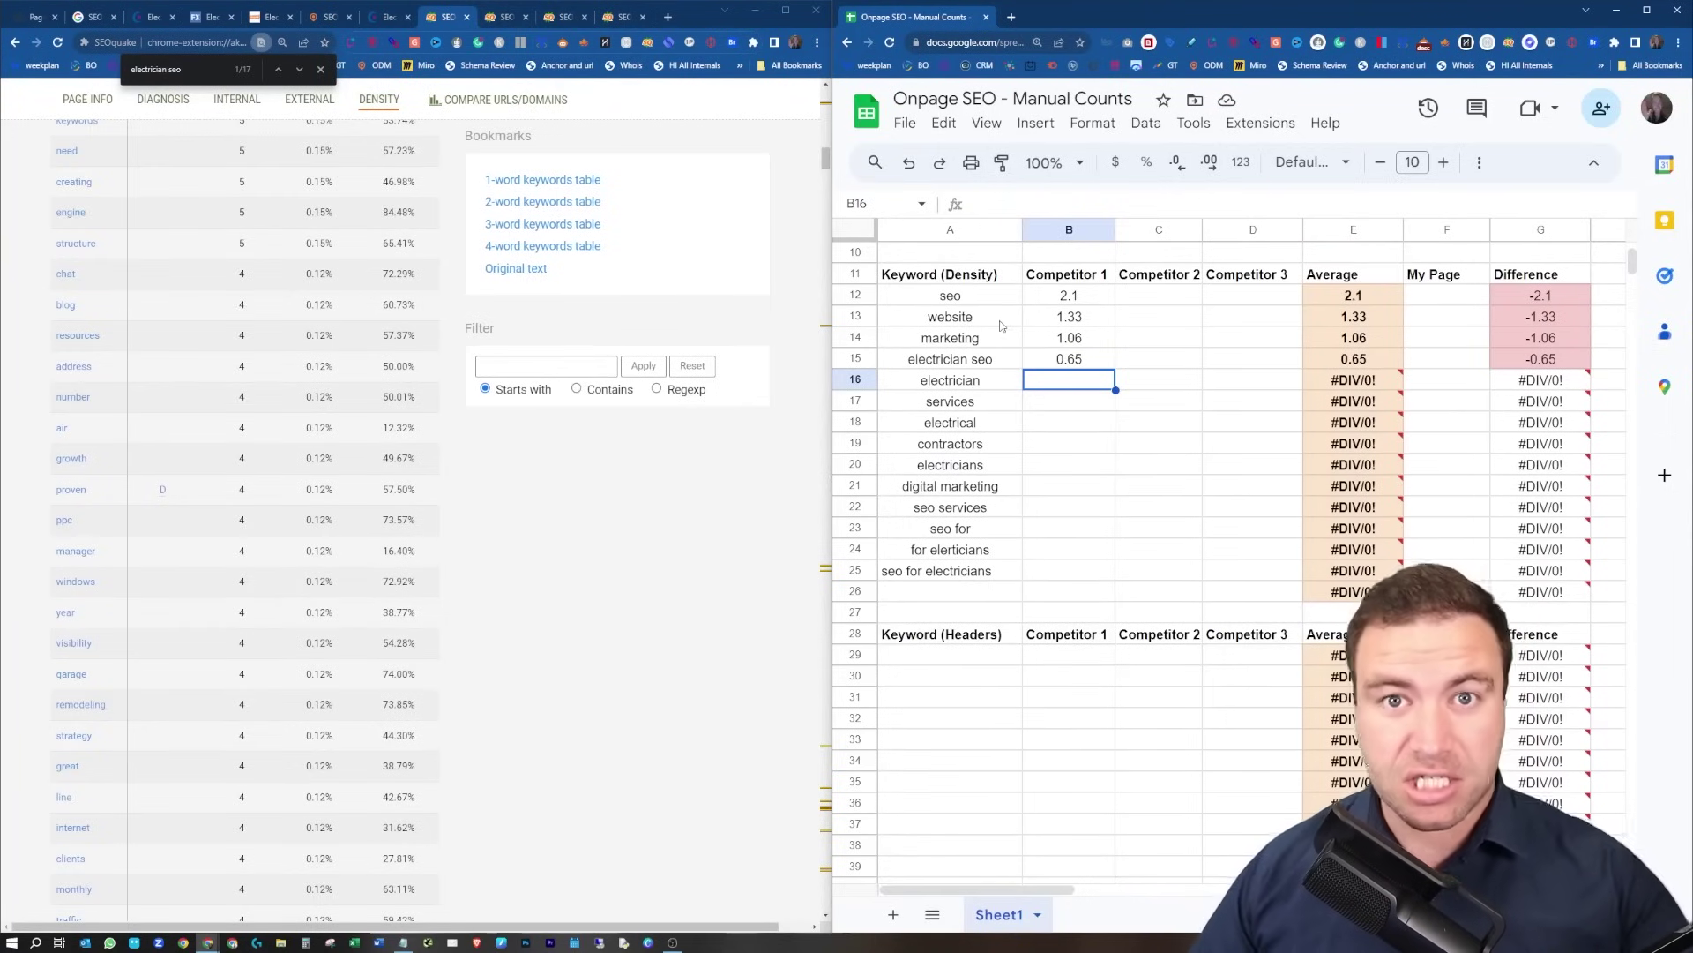
left_click(501, 16)
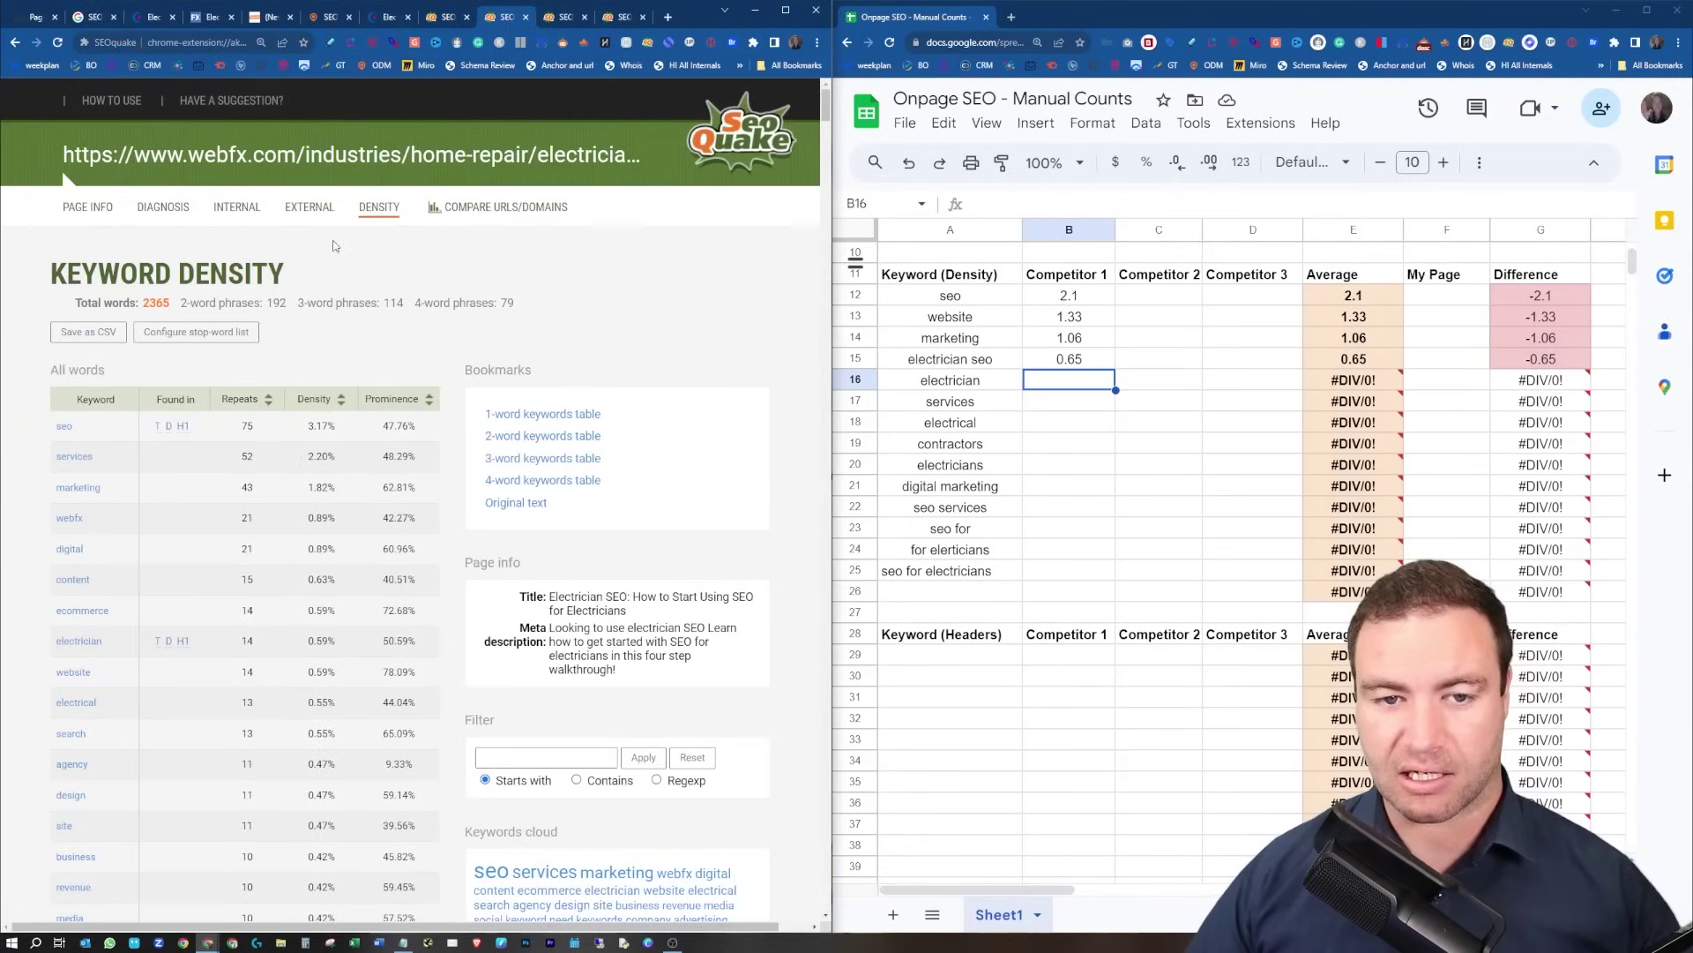
left_click(1140, 302)
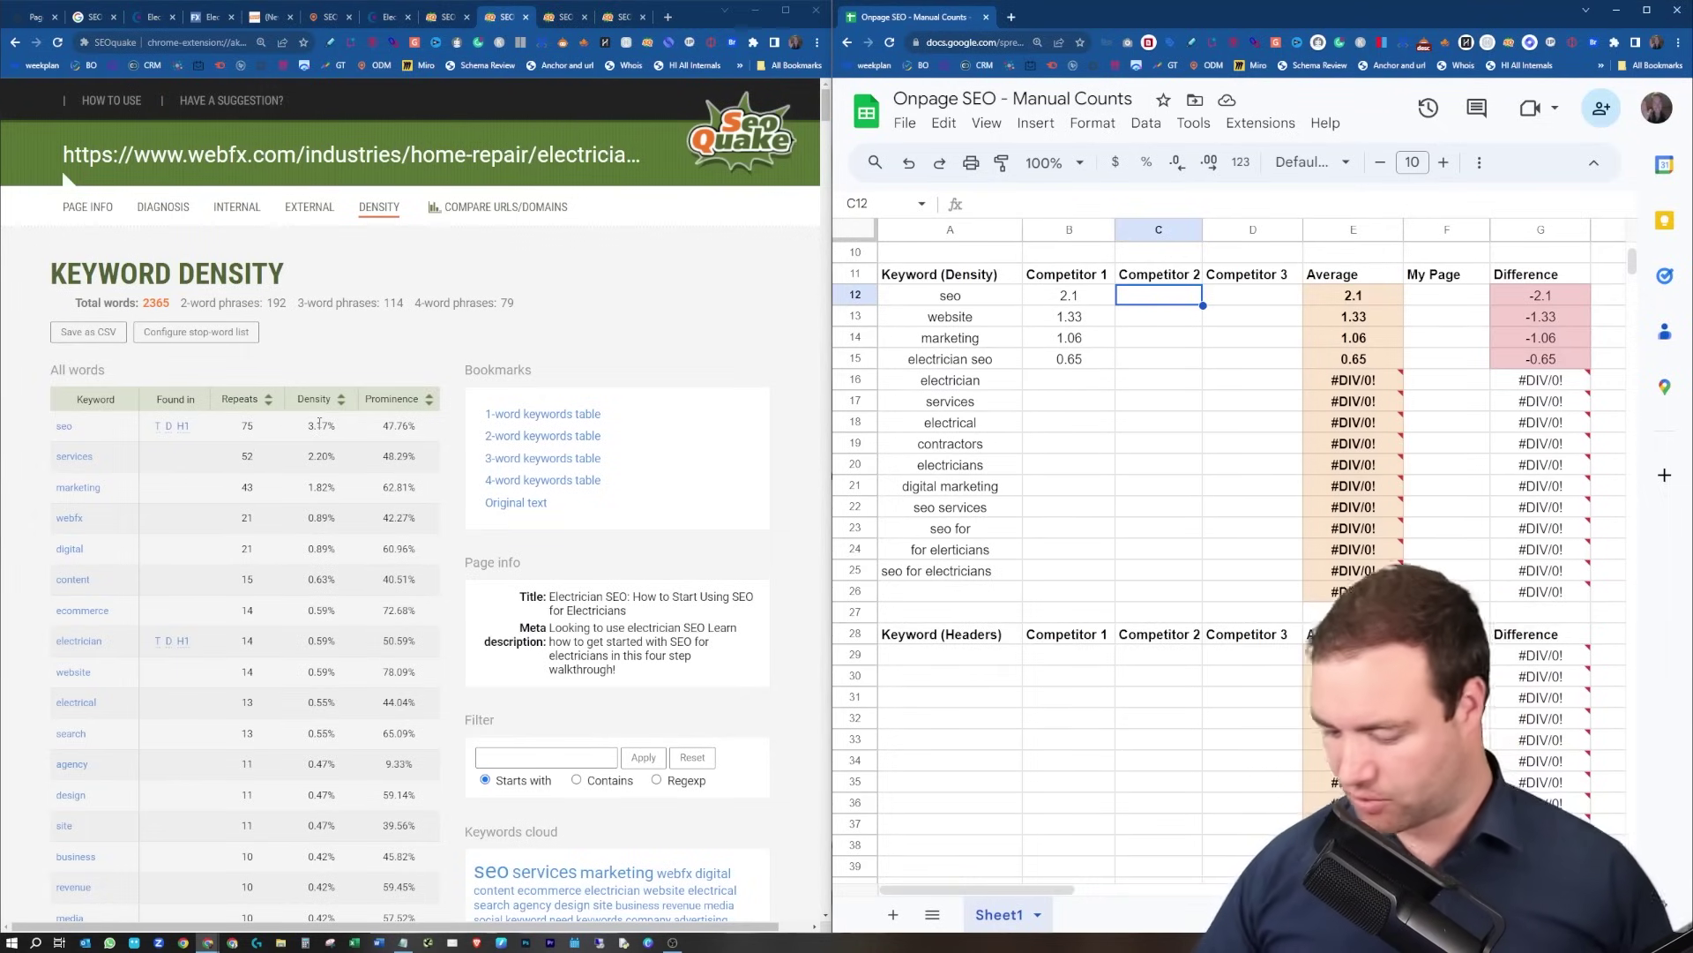
type("3.17")
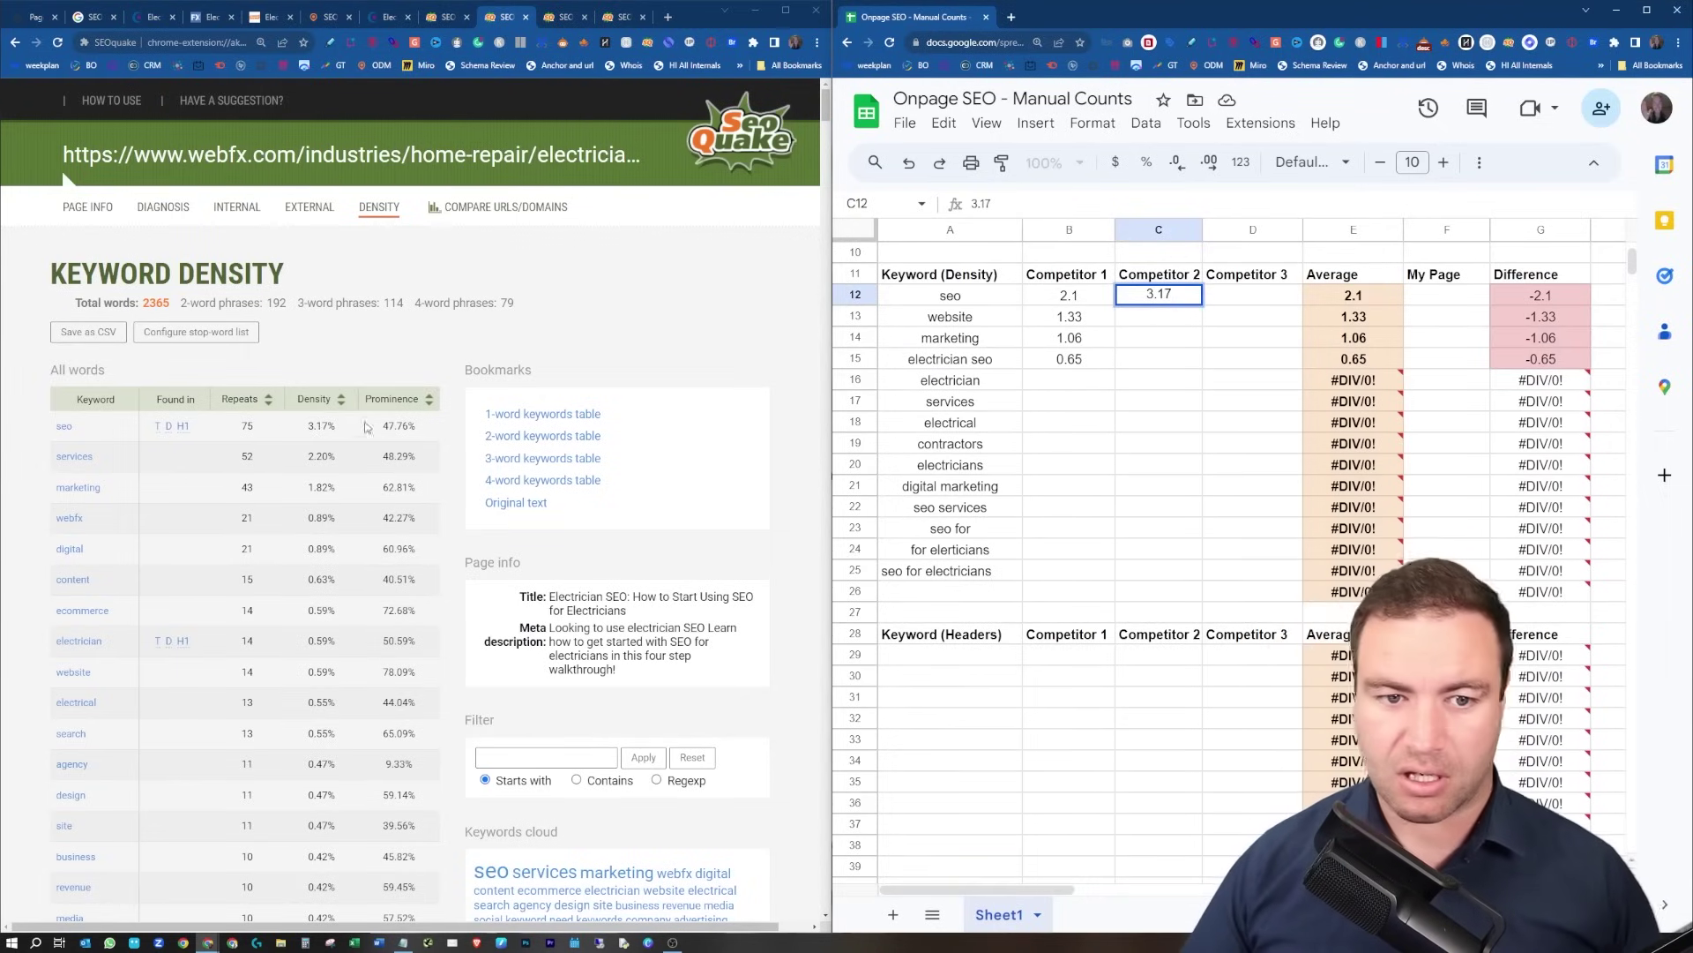
left_click(1154, 319)
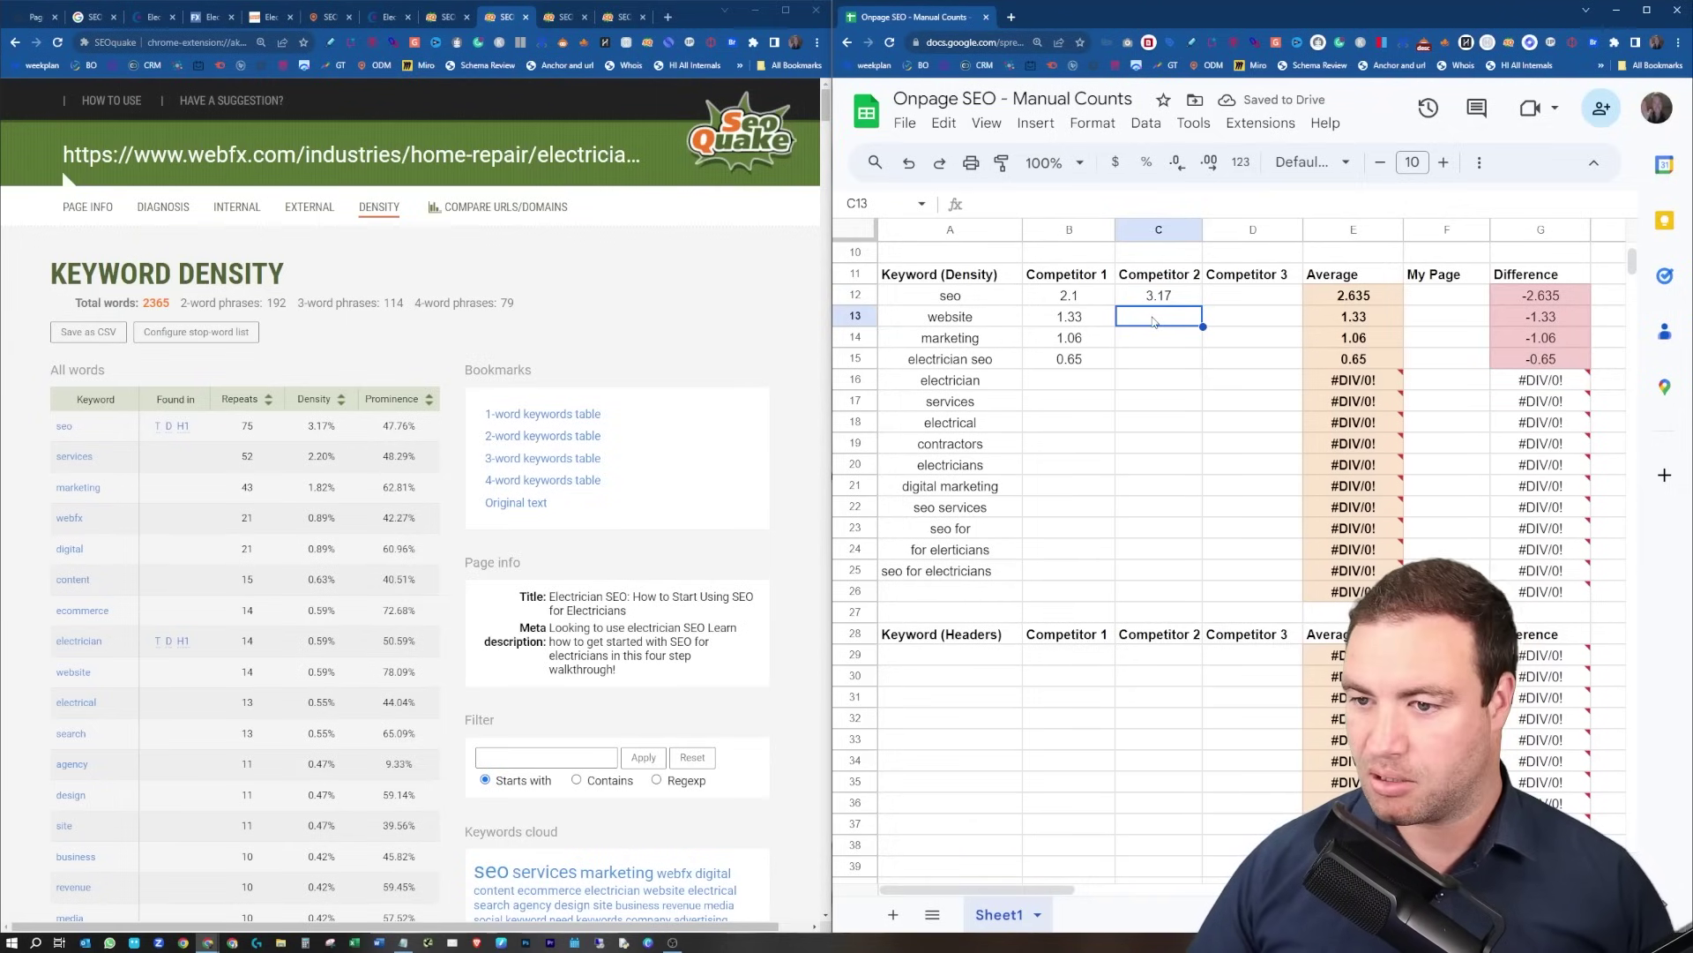
type("0.59")
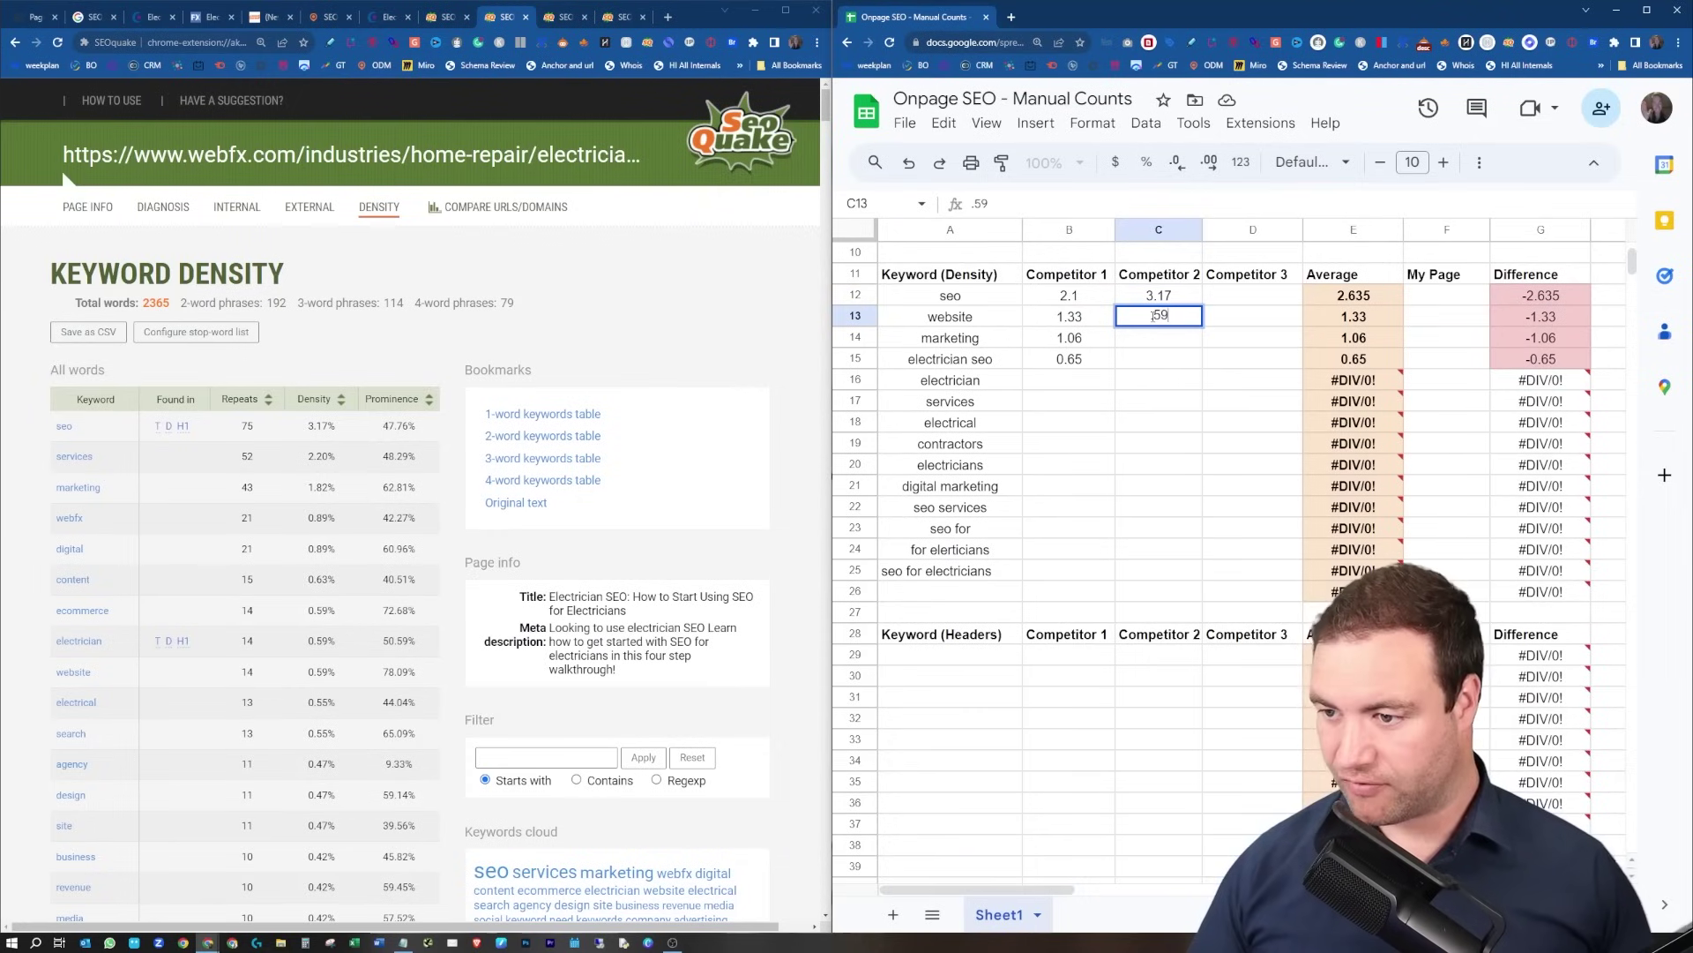
key("Return")
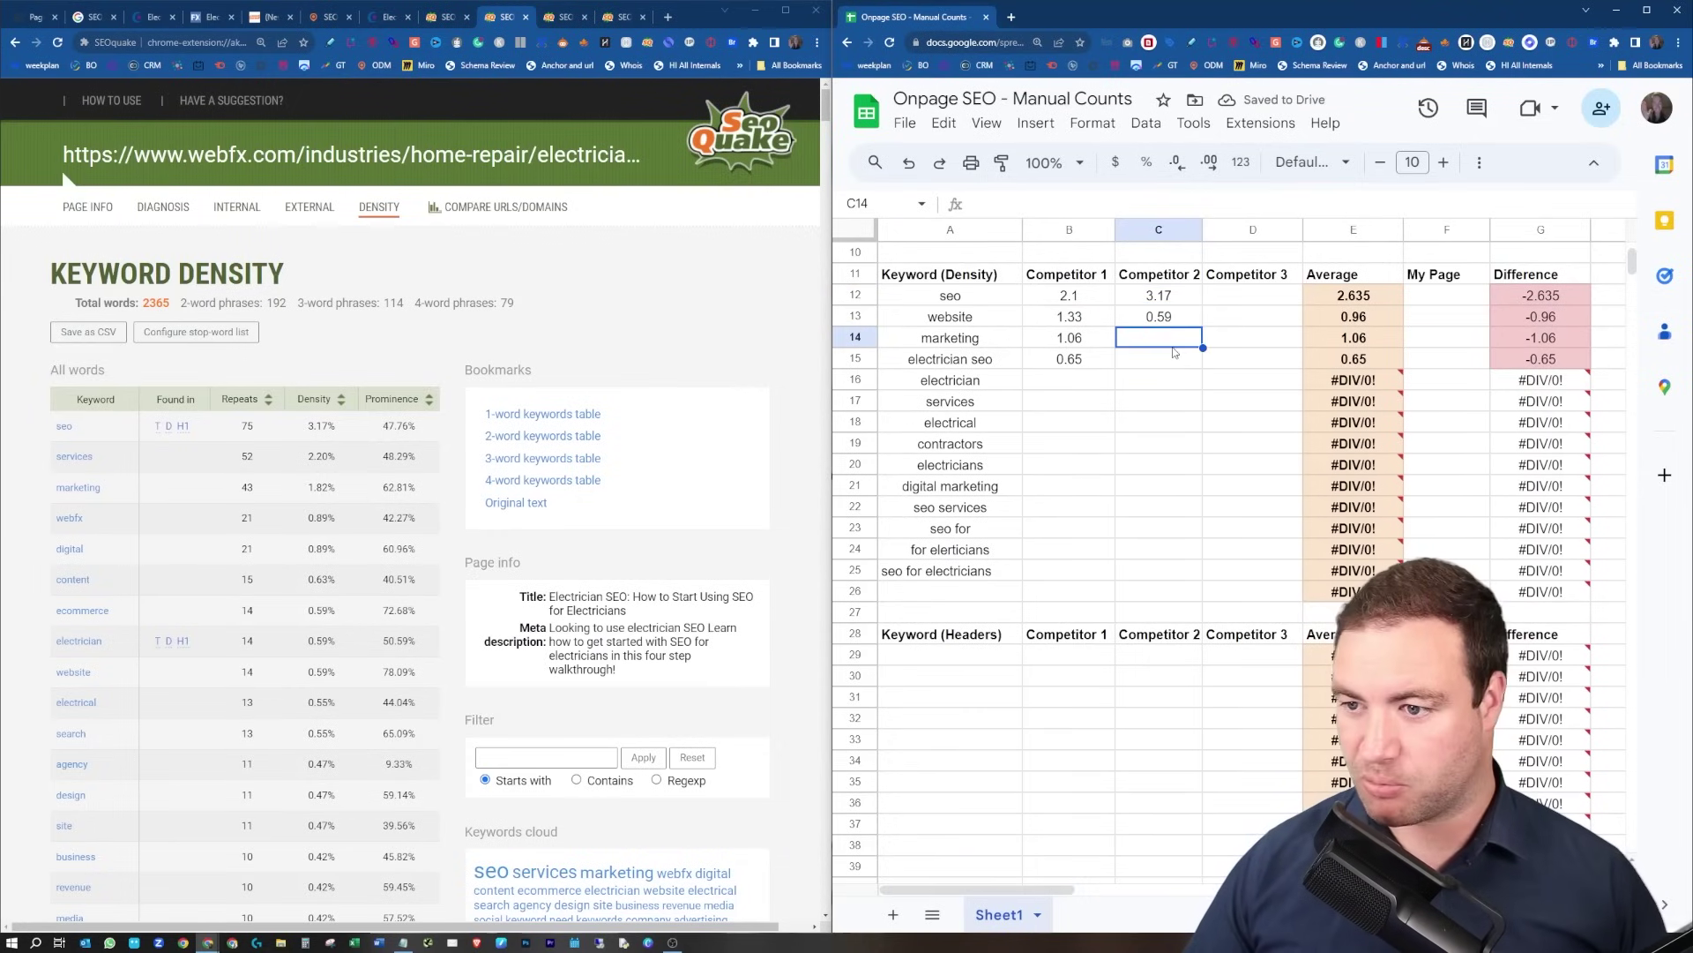
type("1.82")
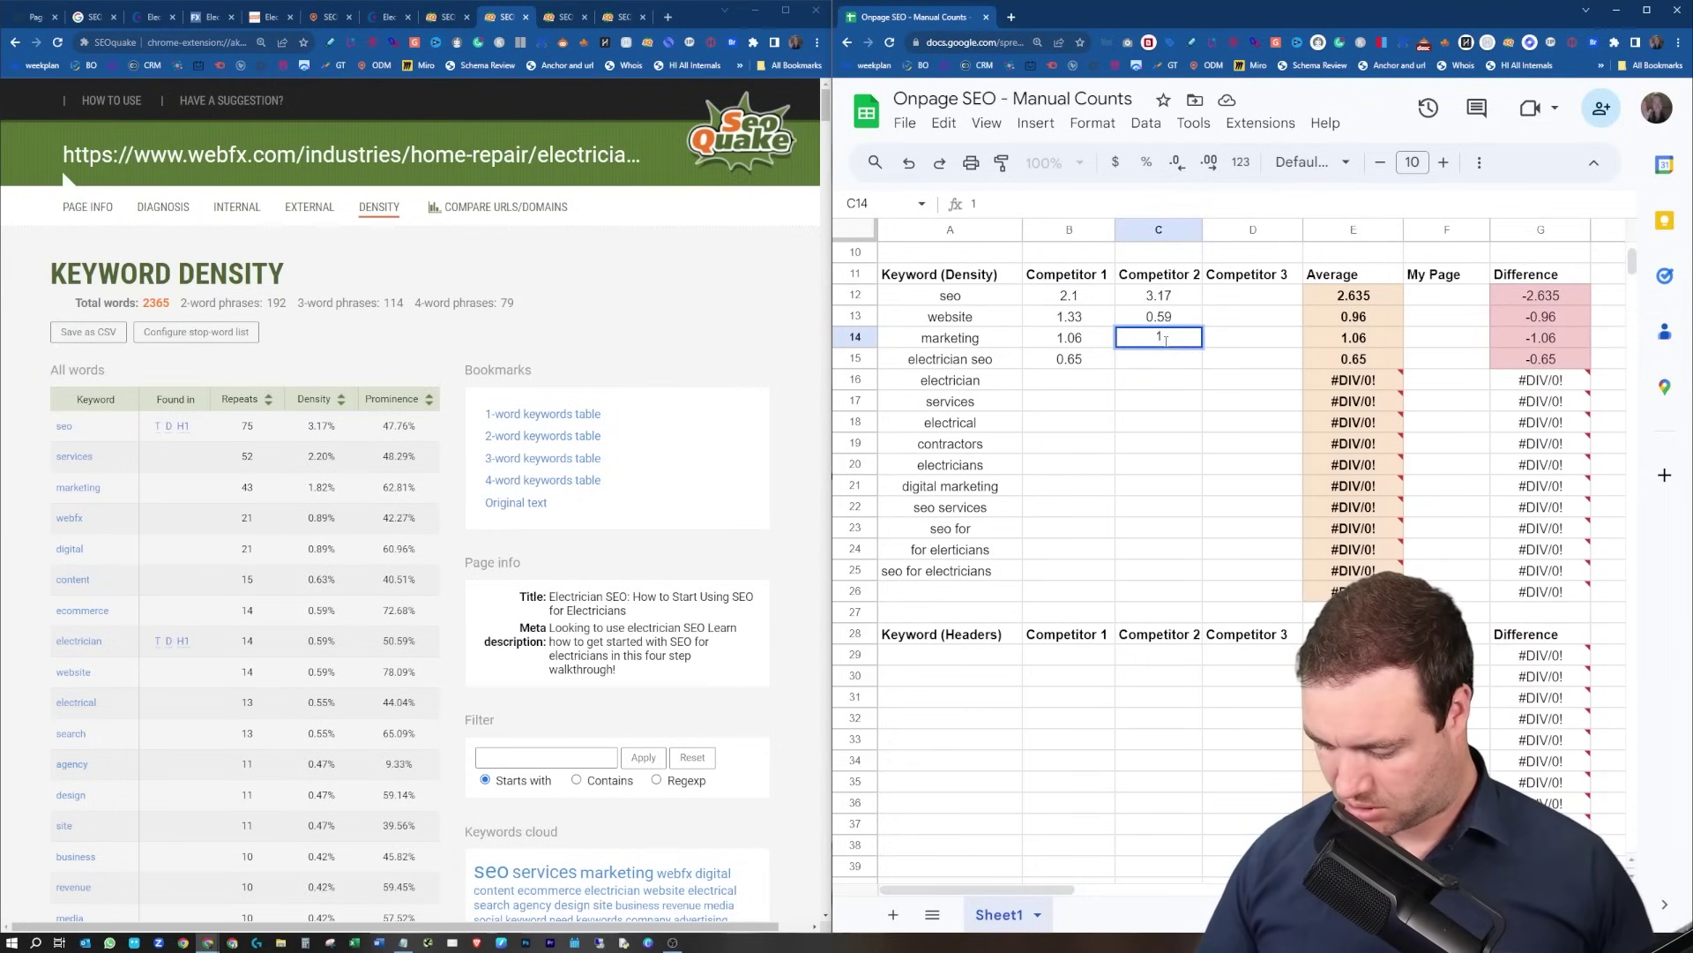
Find electrician seo in WebFX's density report and enter 0.68 as Competitor 2's density in cell C15.
left_click(982, 366)
key("ctrl+c")
left_click(659, 265)
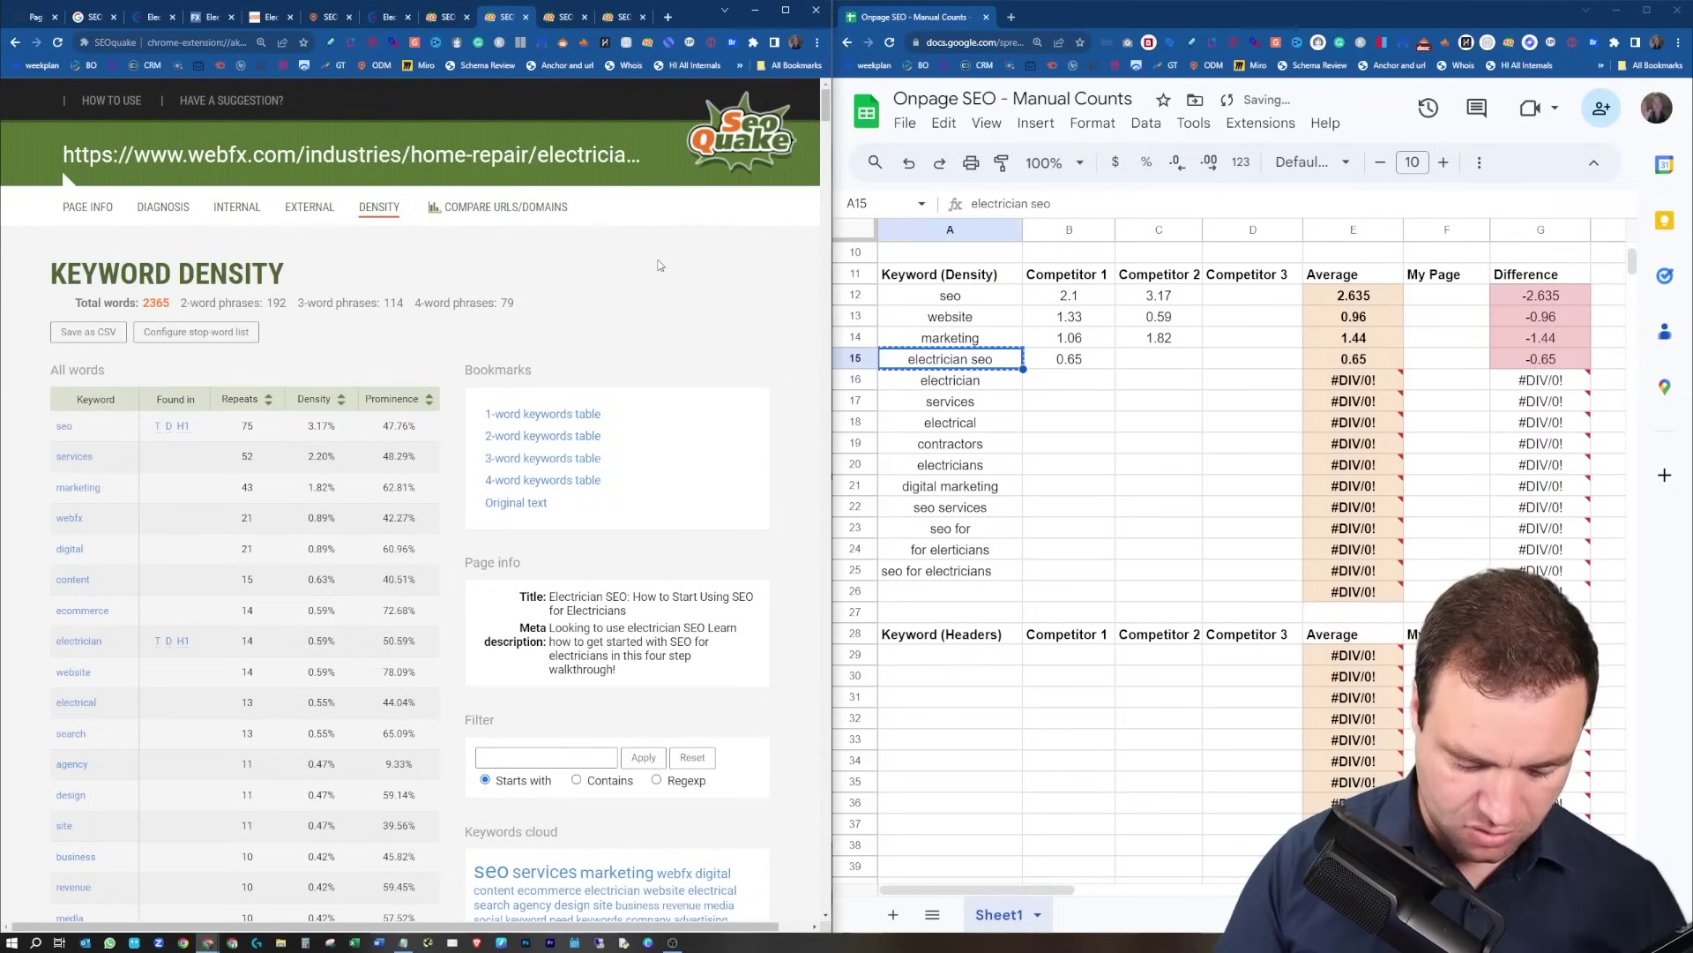
key("ctrl+f")
key("ctrl+v")
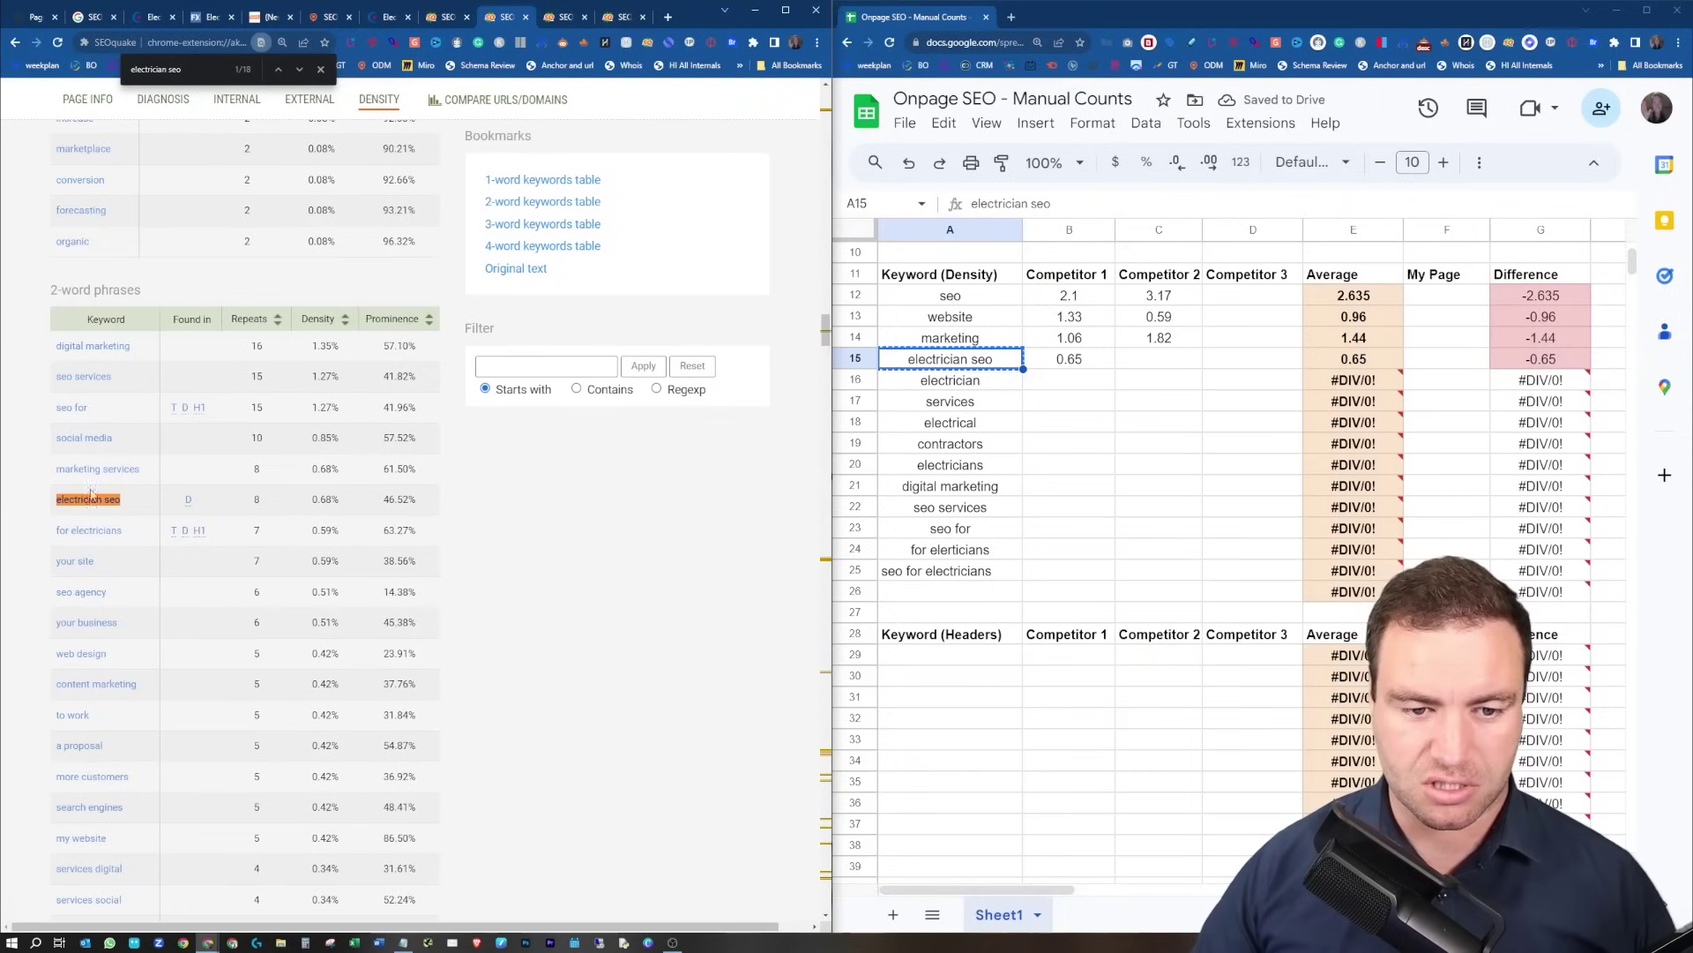
left_click(1151, 359)
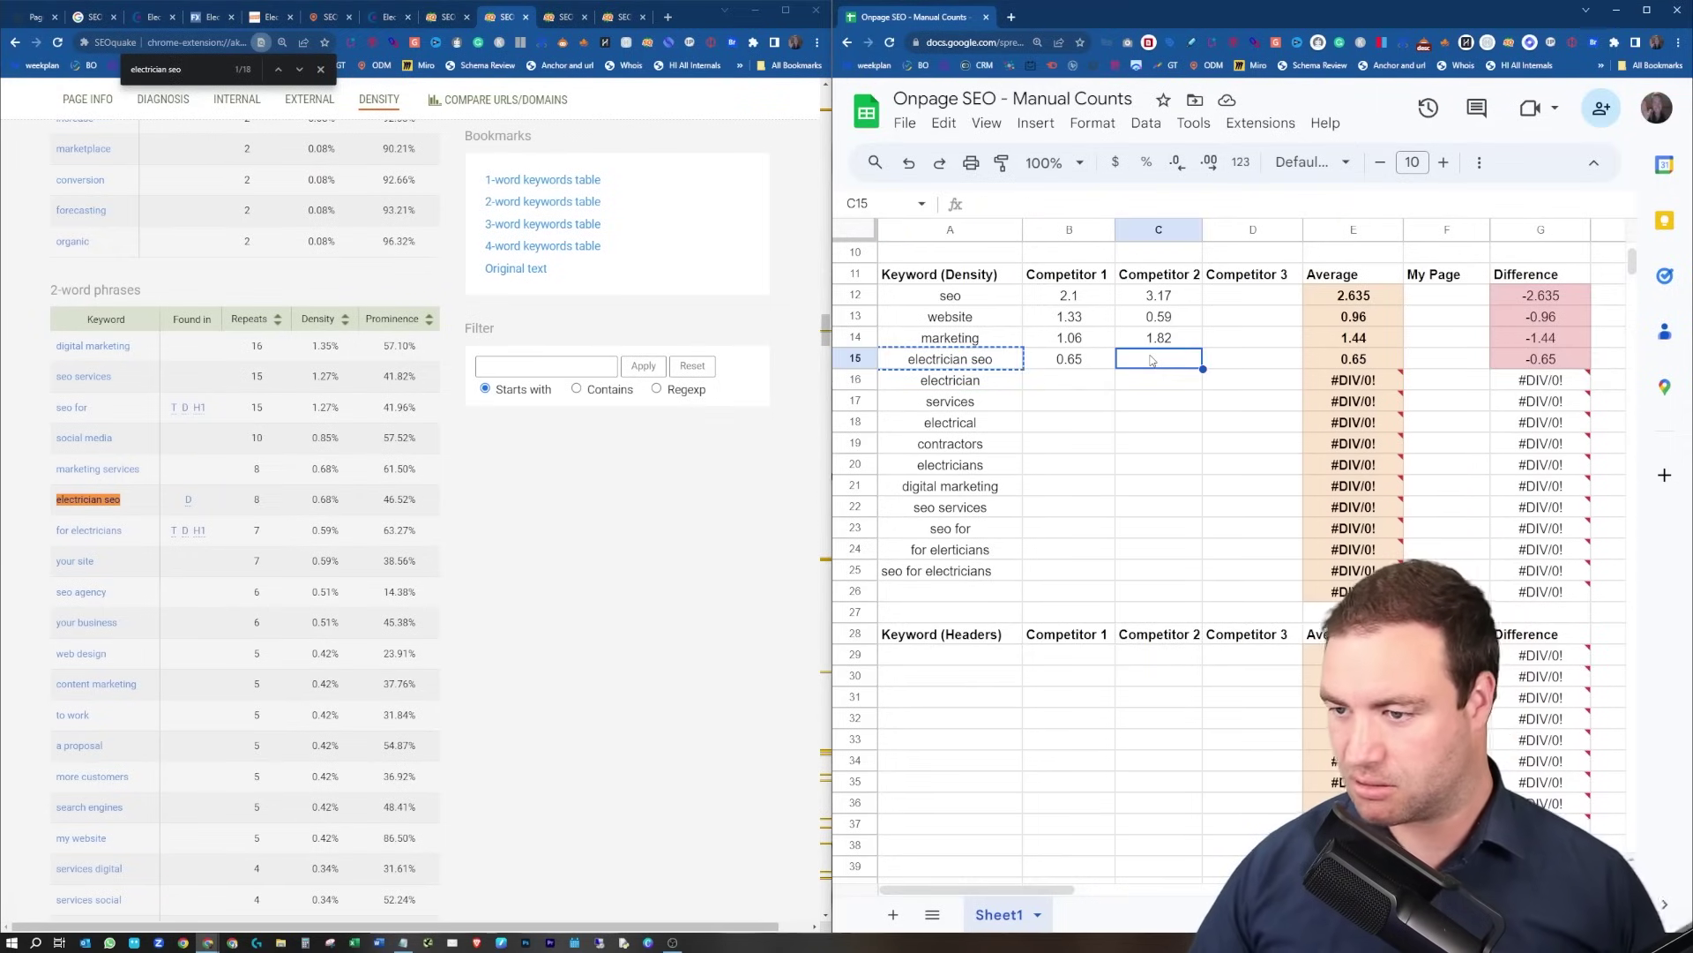
type(".68")
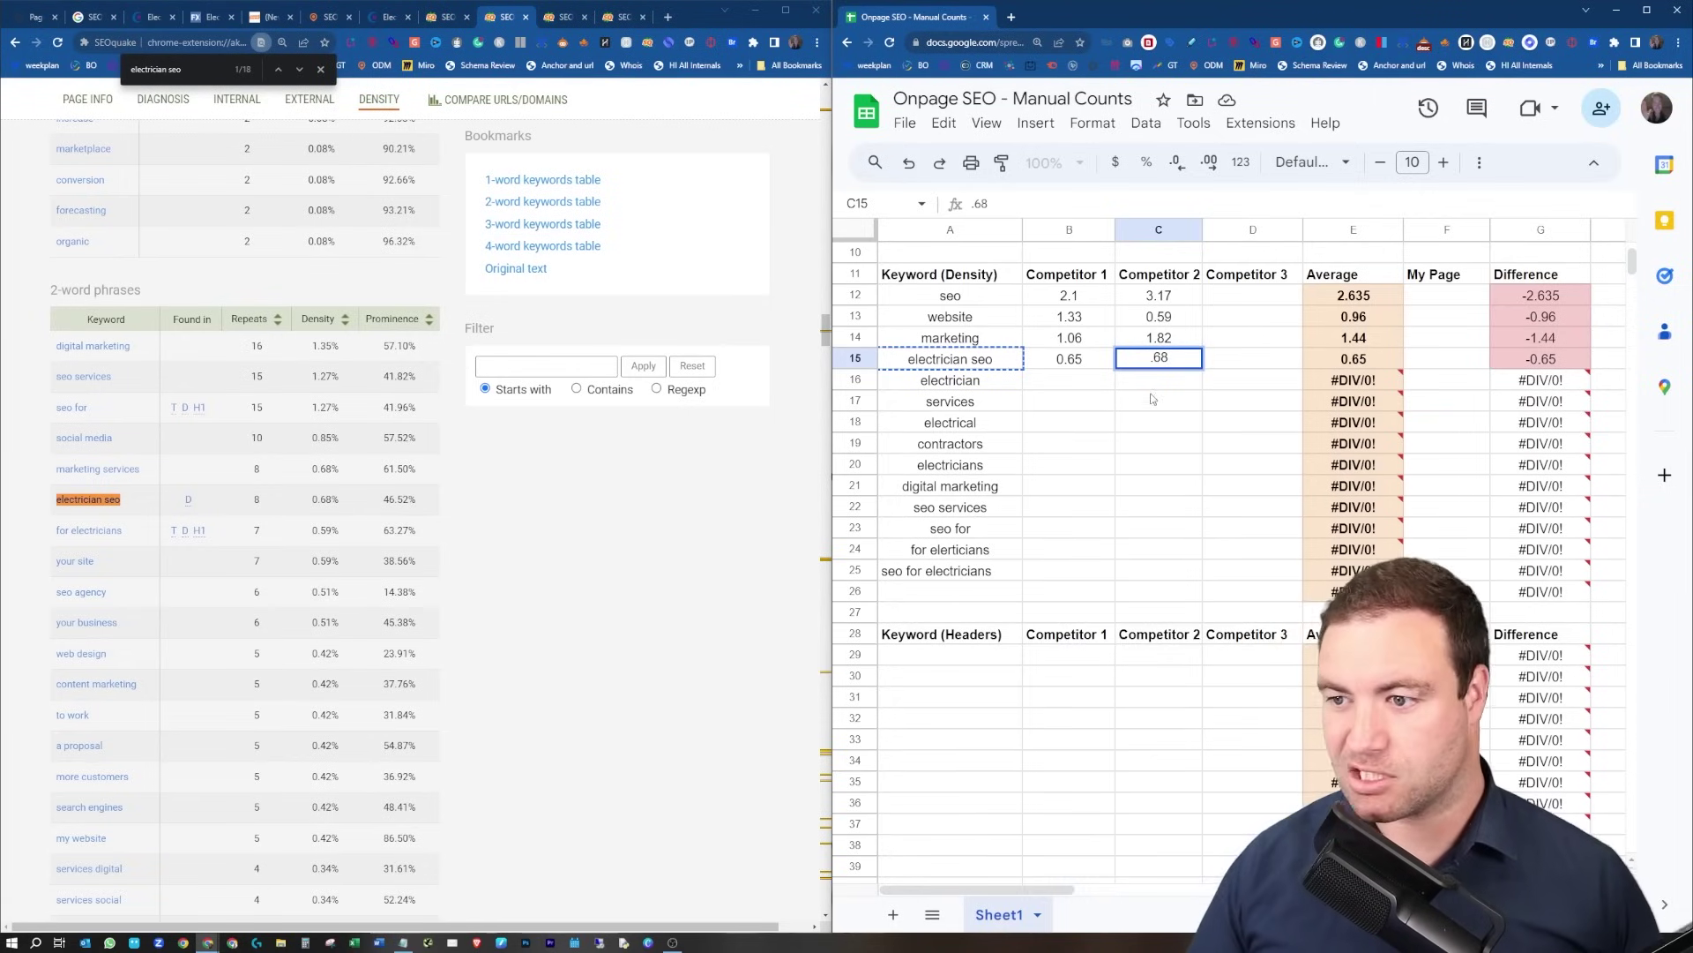
left_click(1189, 428)
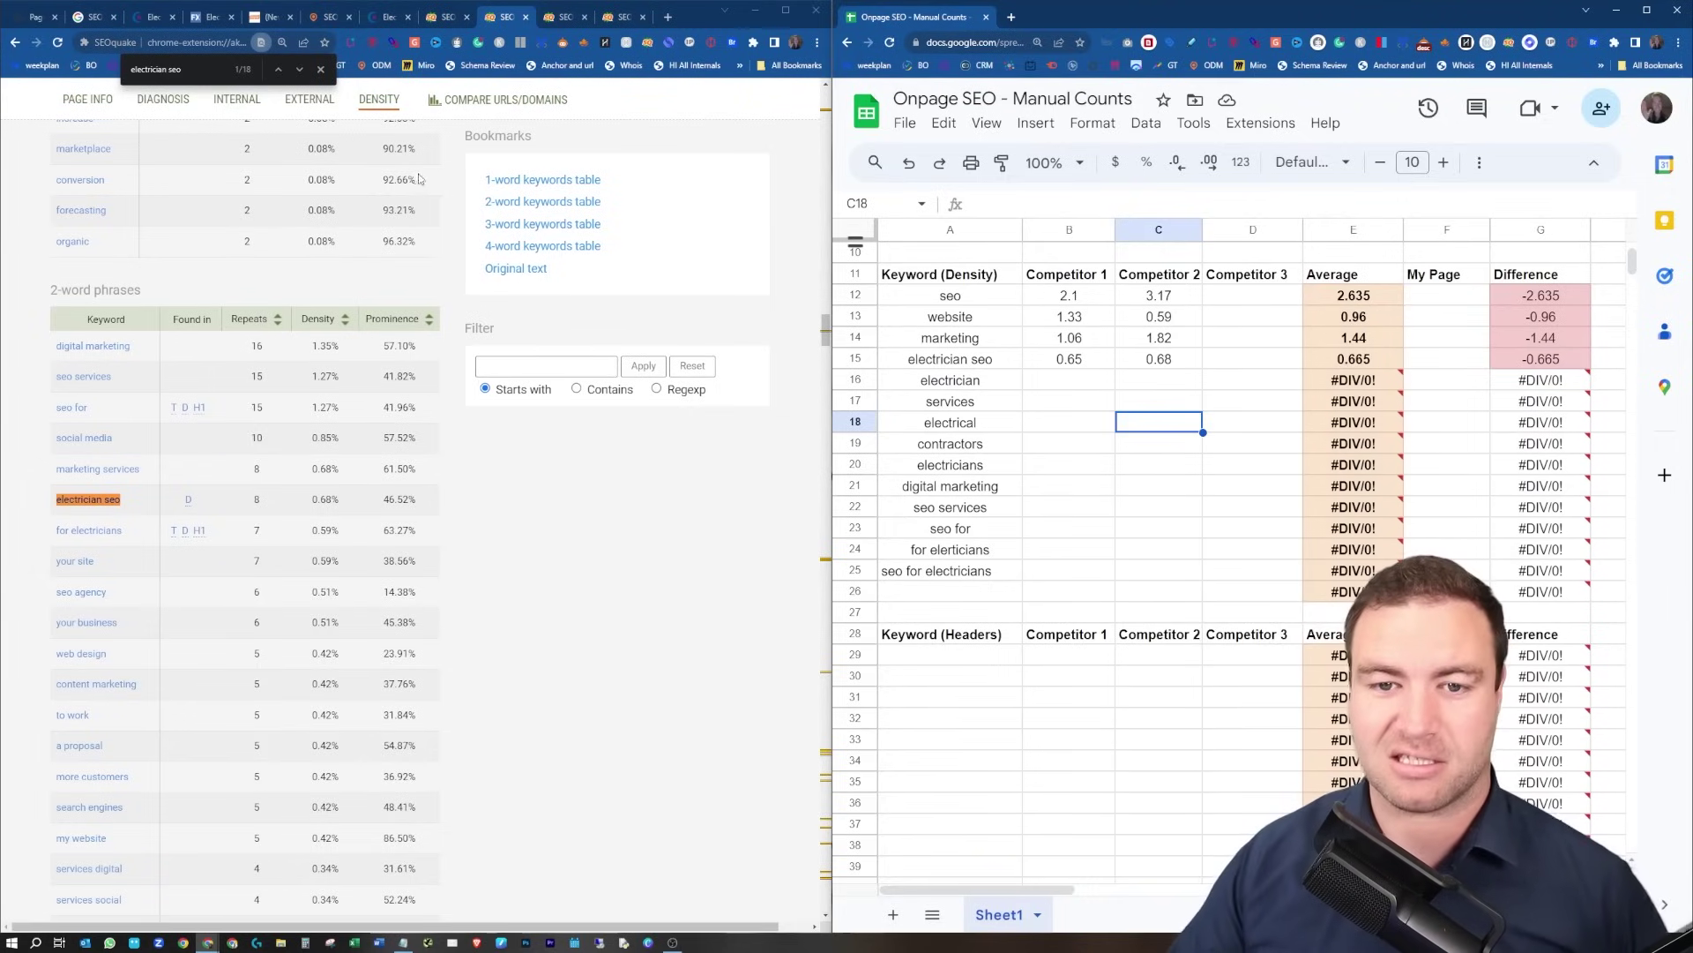
Select cell D12 for Competitor 3, open Dagmar Marketing's keyword density report and go to its two-word phrases table.
left_click(556, 19)
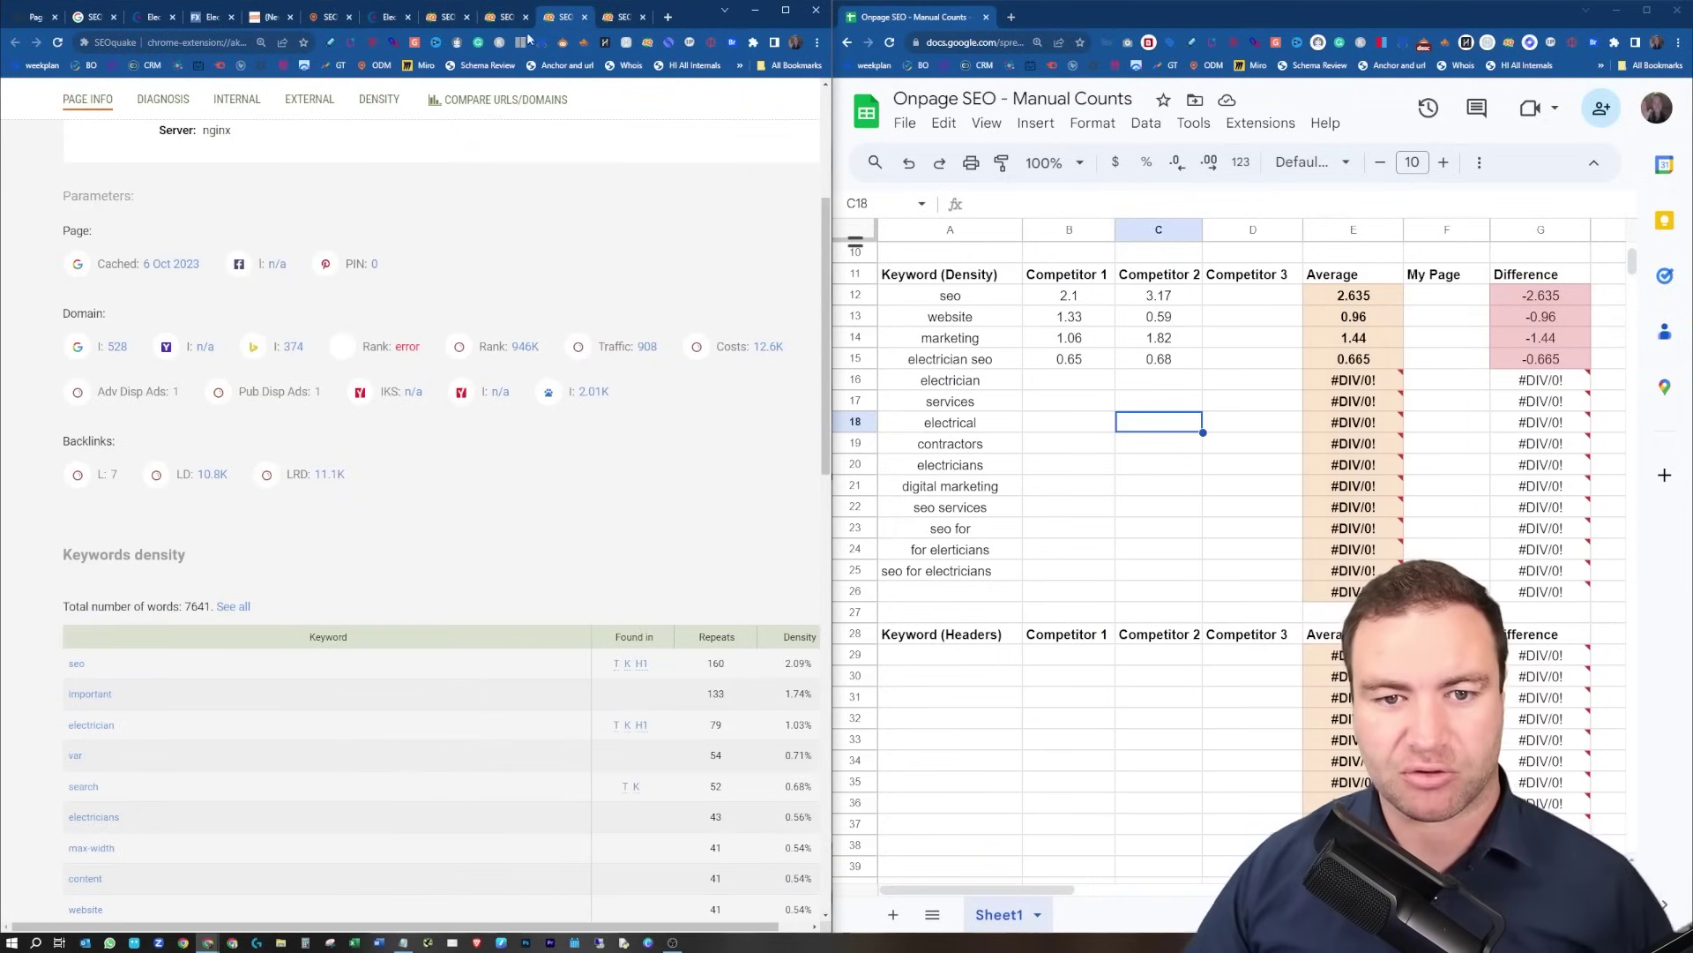
scroll(283, 427, "down", 4)
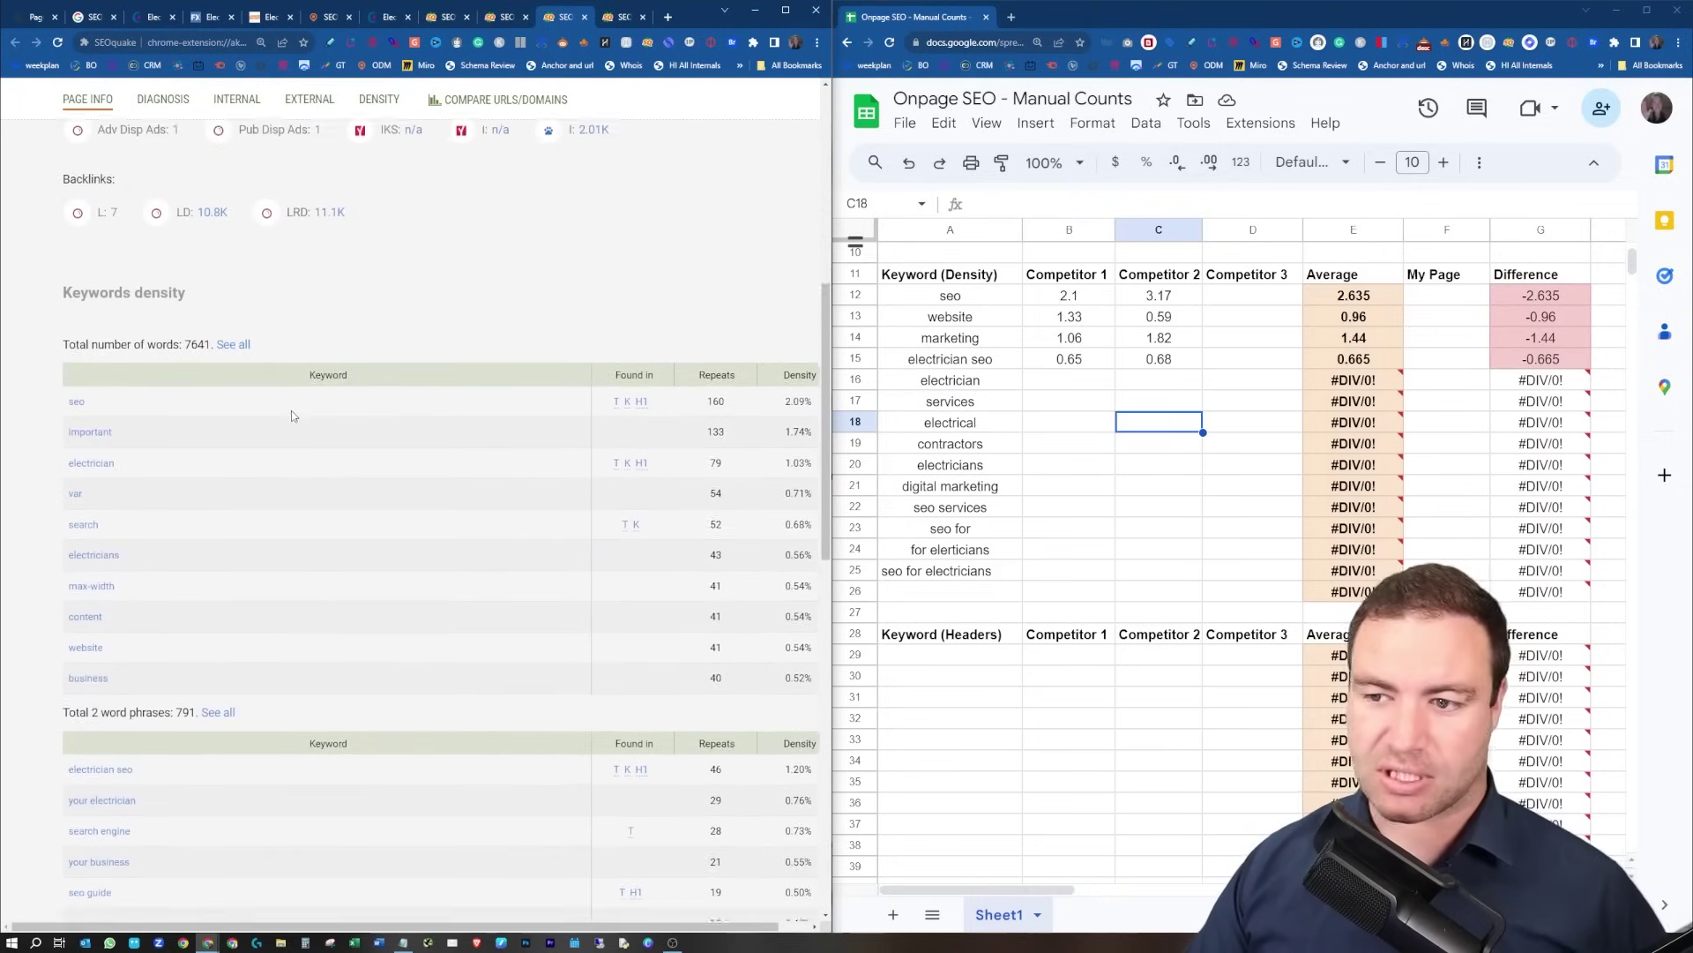
left_click(1249, 297)
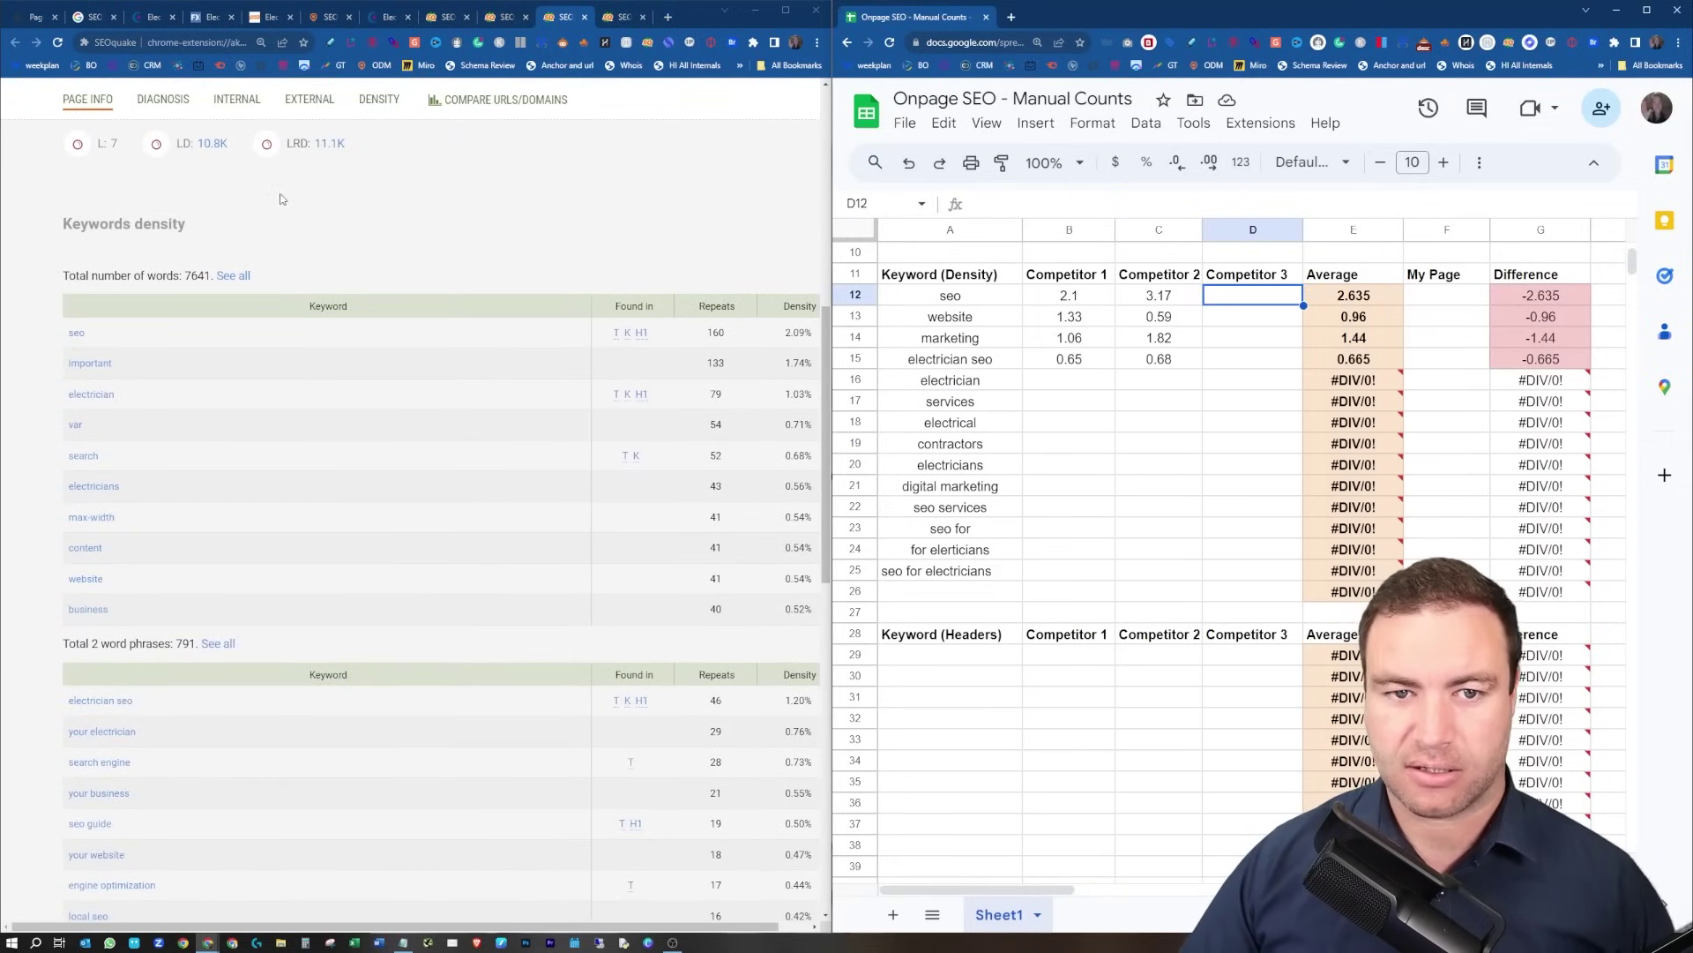
scroll(282, 199, "up", 6)
left_click(379, 99)
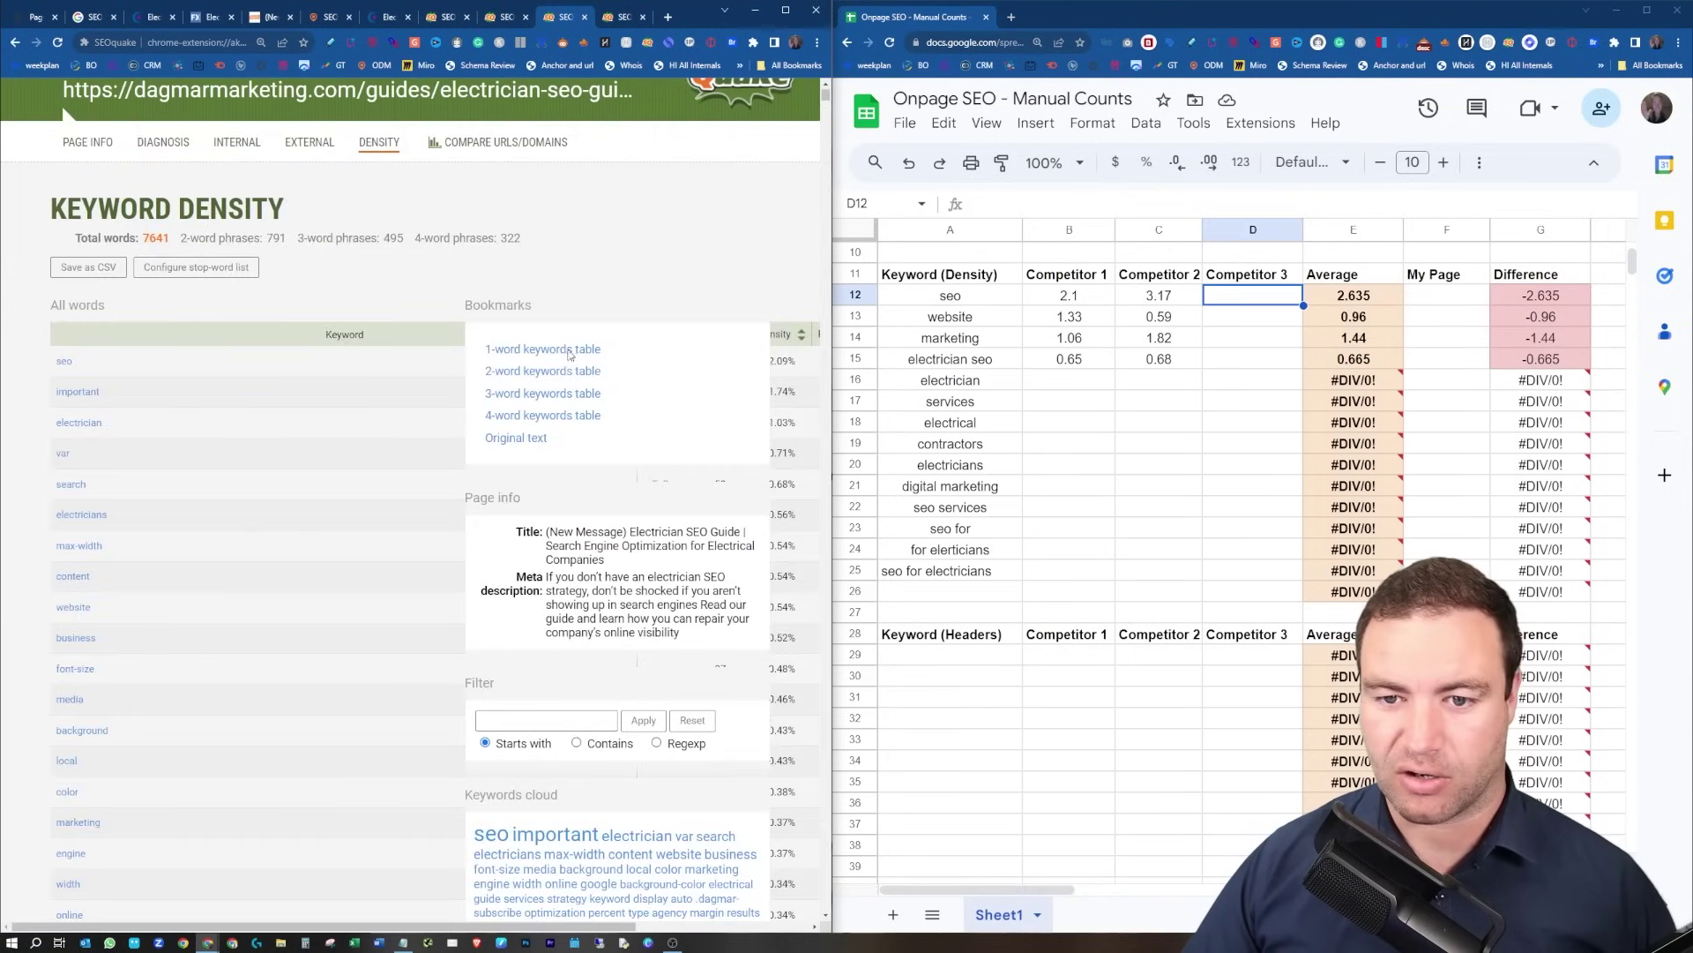
scroll(579, 320, "up", 1)
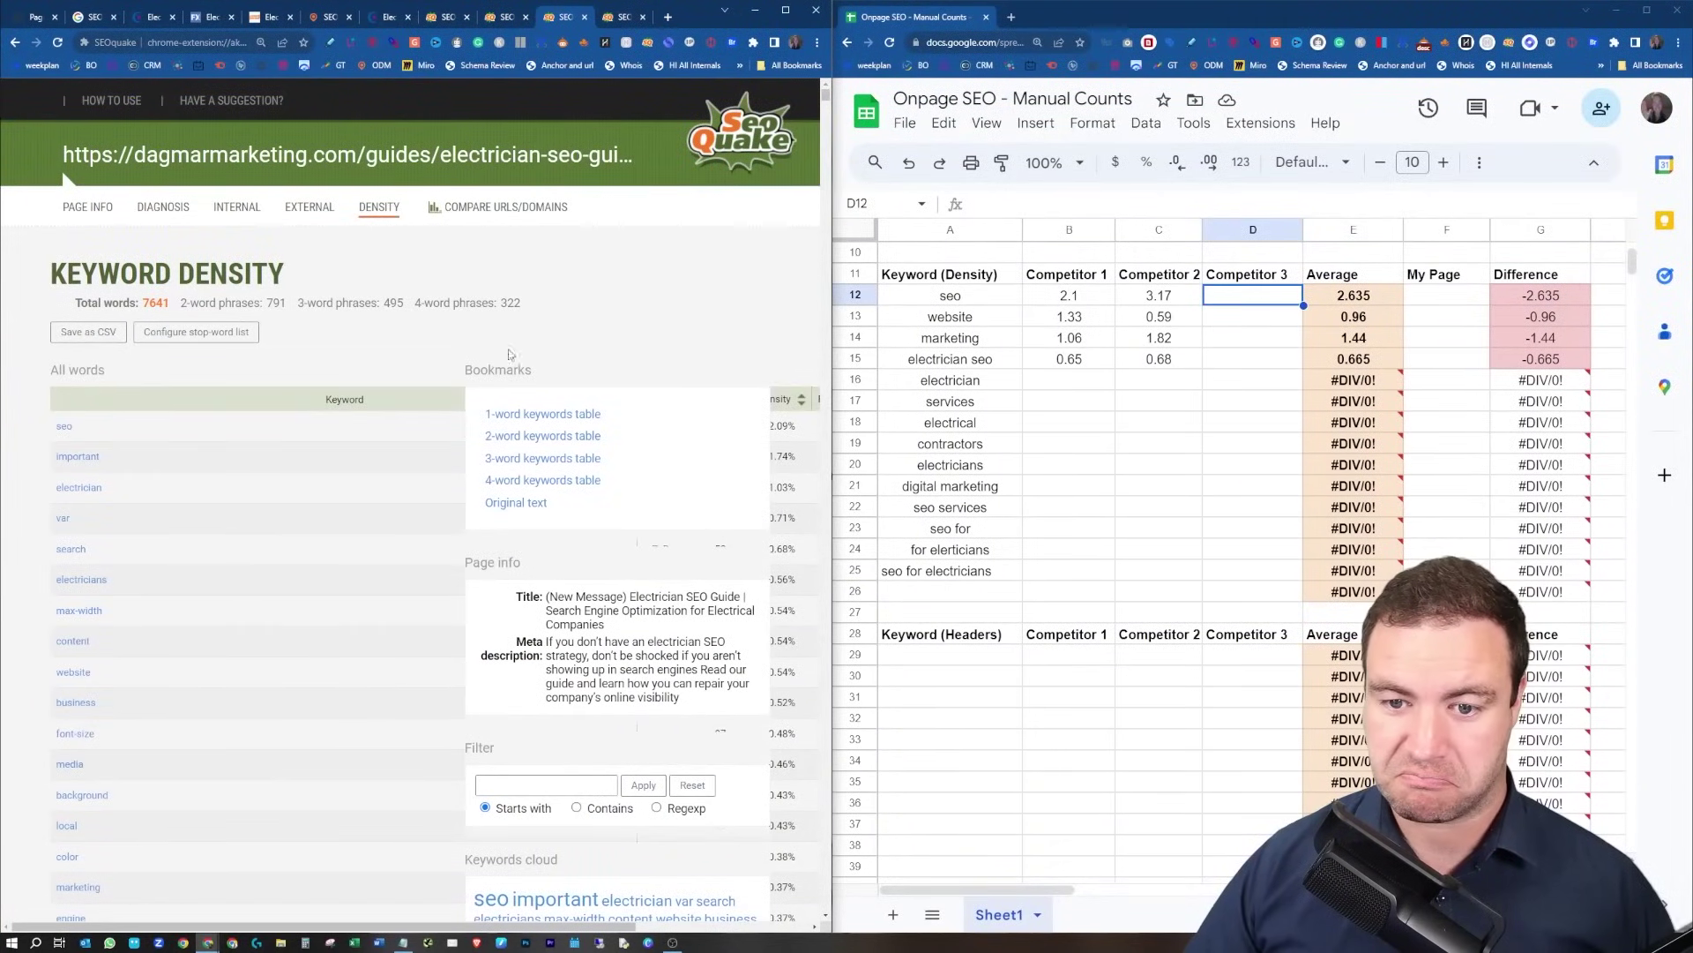
scroll(522, 421, "down", 3)
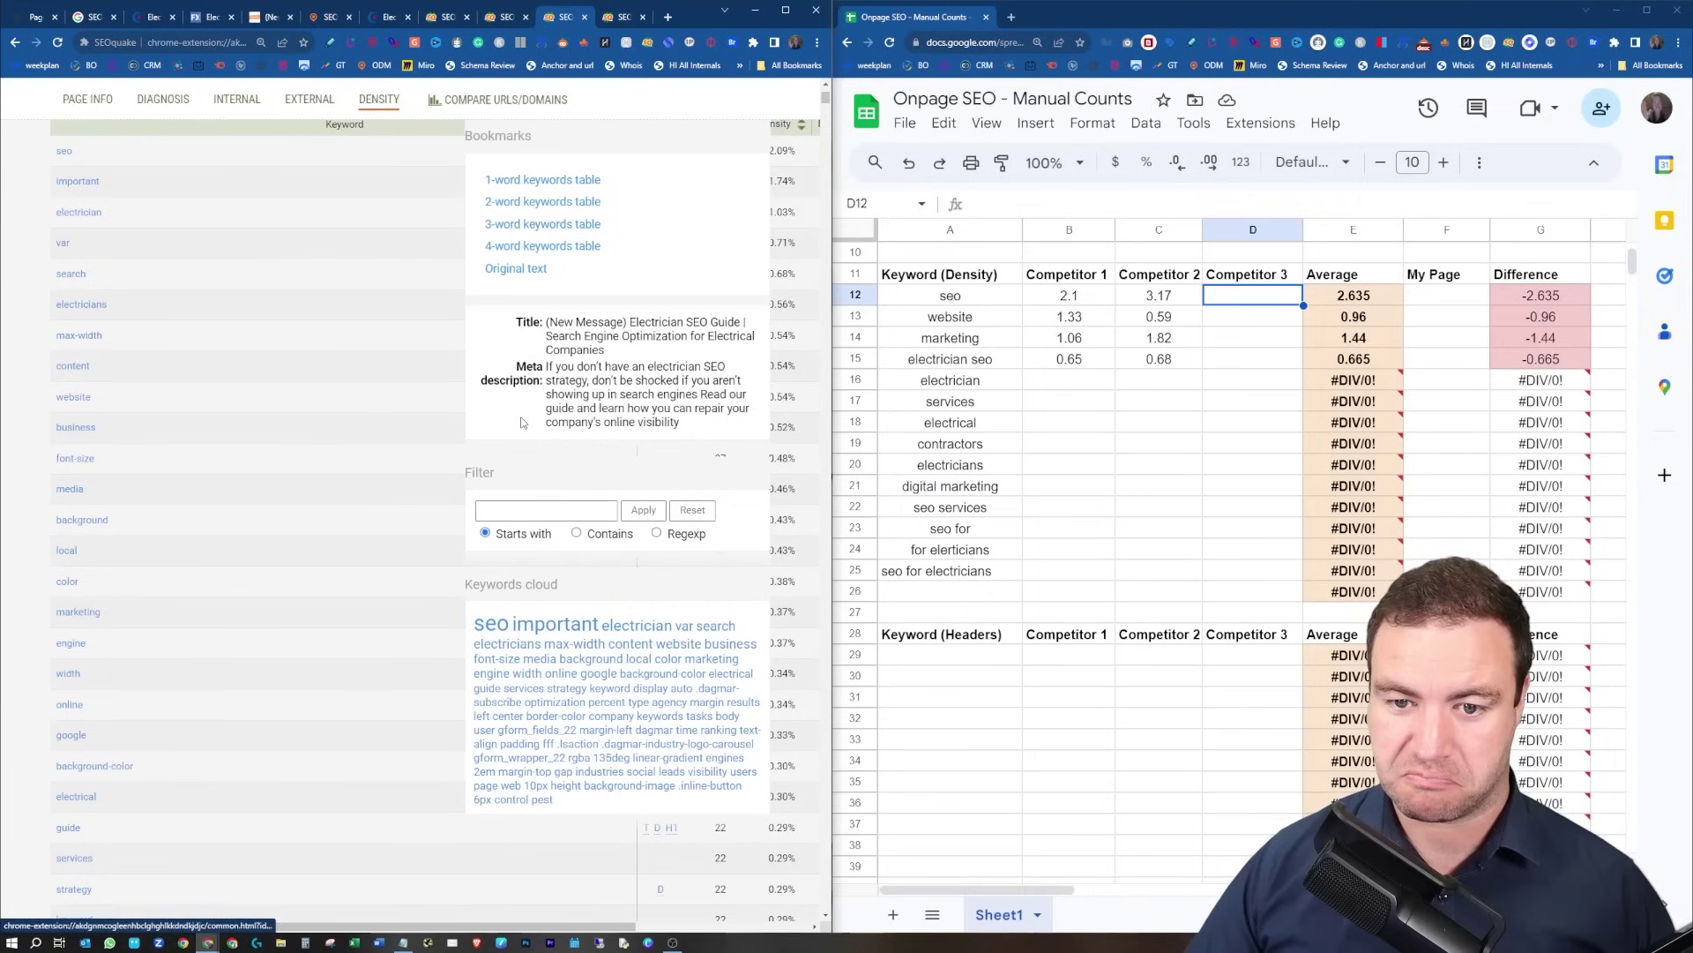
left_click(506, 212)
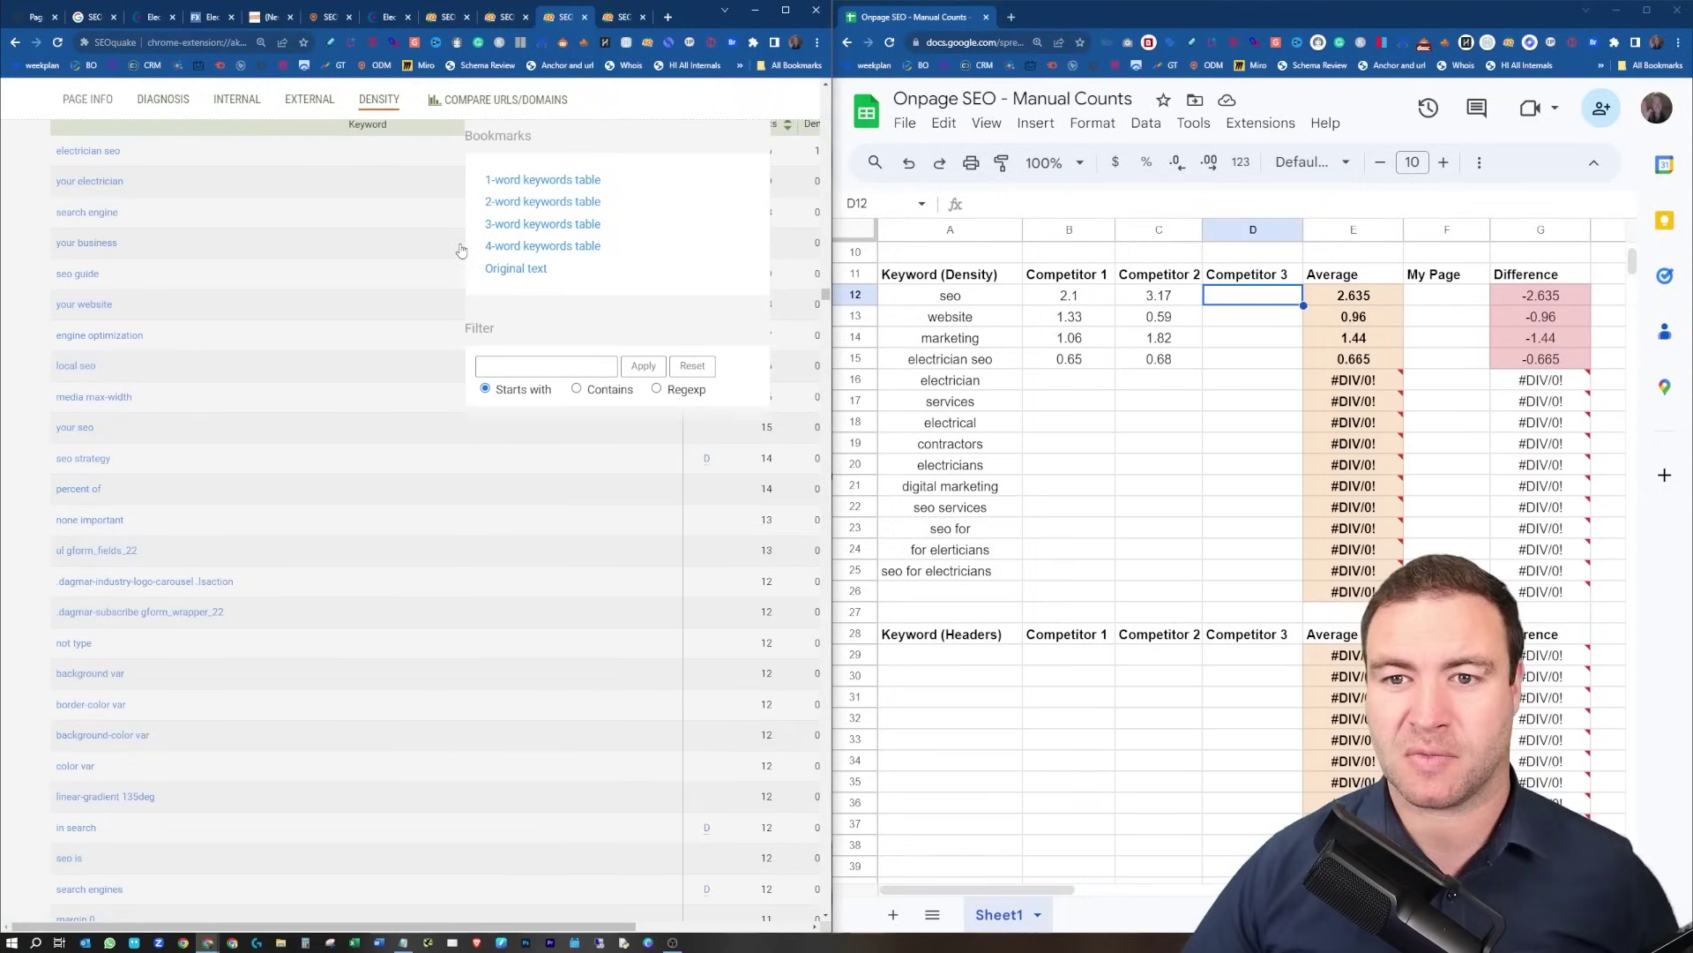
Reopen Dagmar Marketing's density report from its page info, examine the single-word densities, and return to the page info's keyword density summary.
scroll(455, 248, "up", 10)
scroll(455, 248, "up", 5)
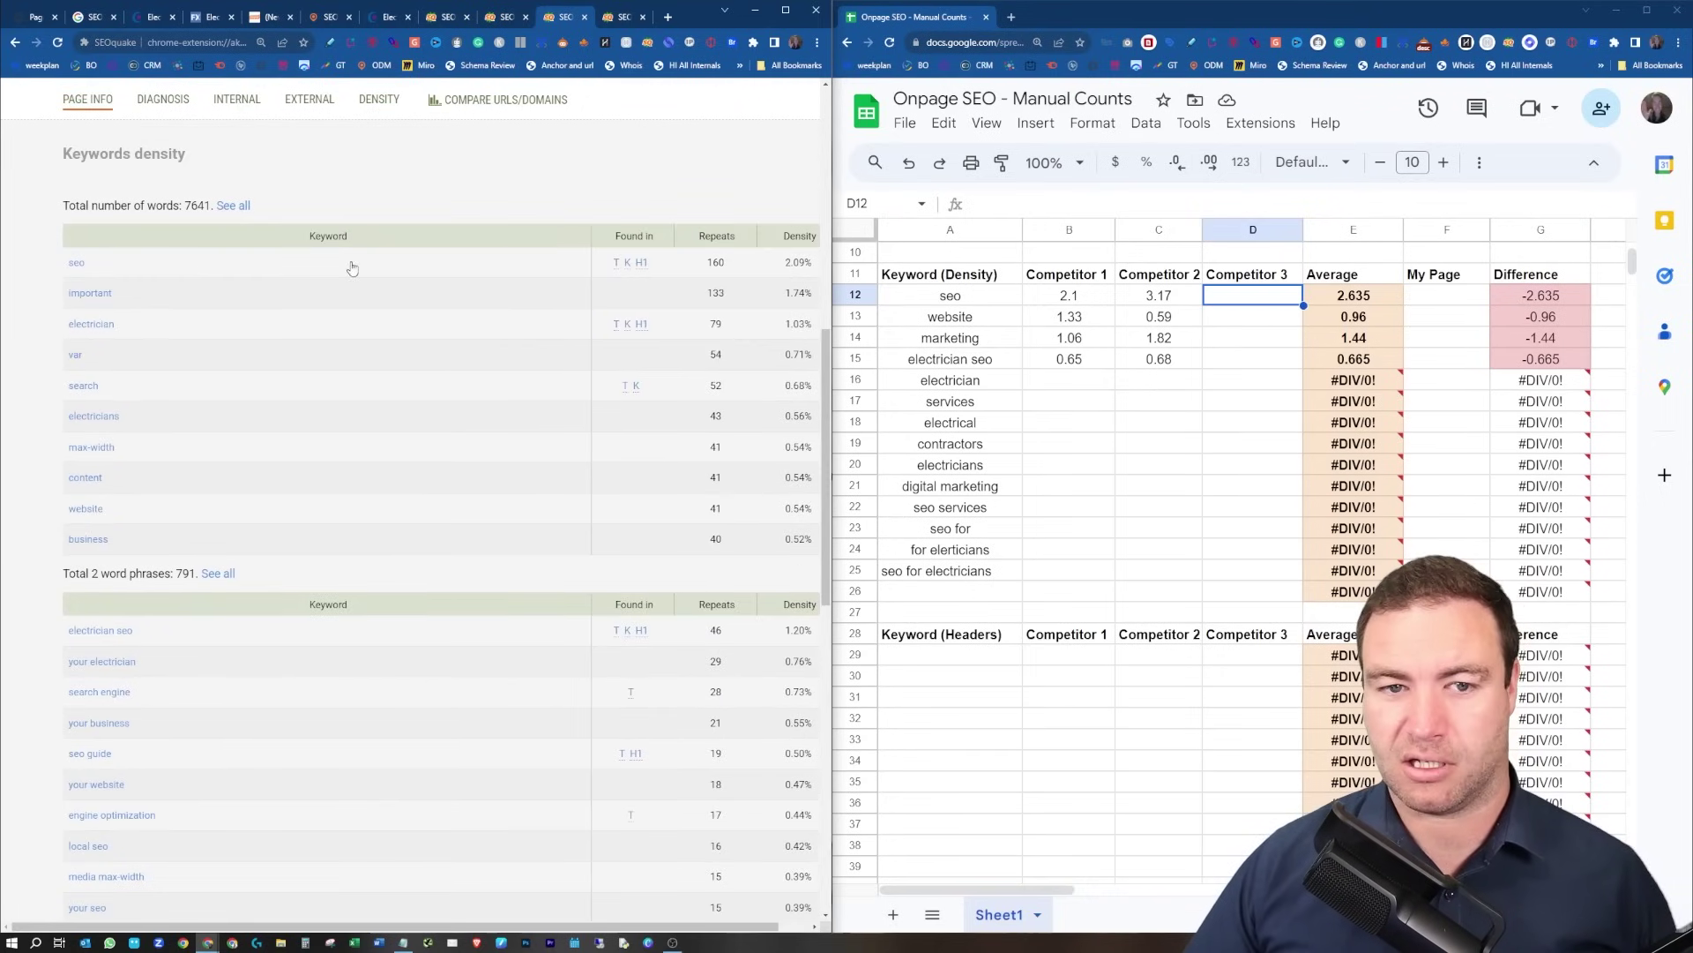
scroll(441, 180, "up", 8)
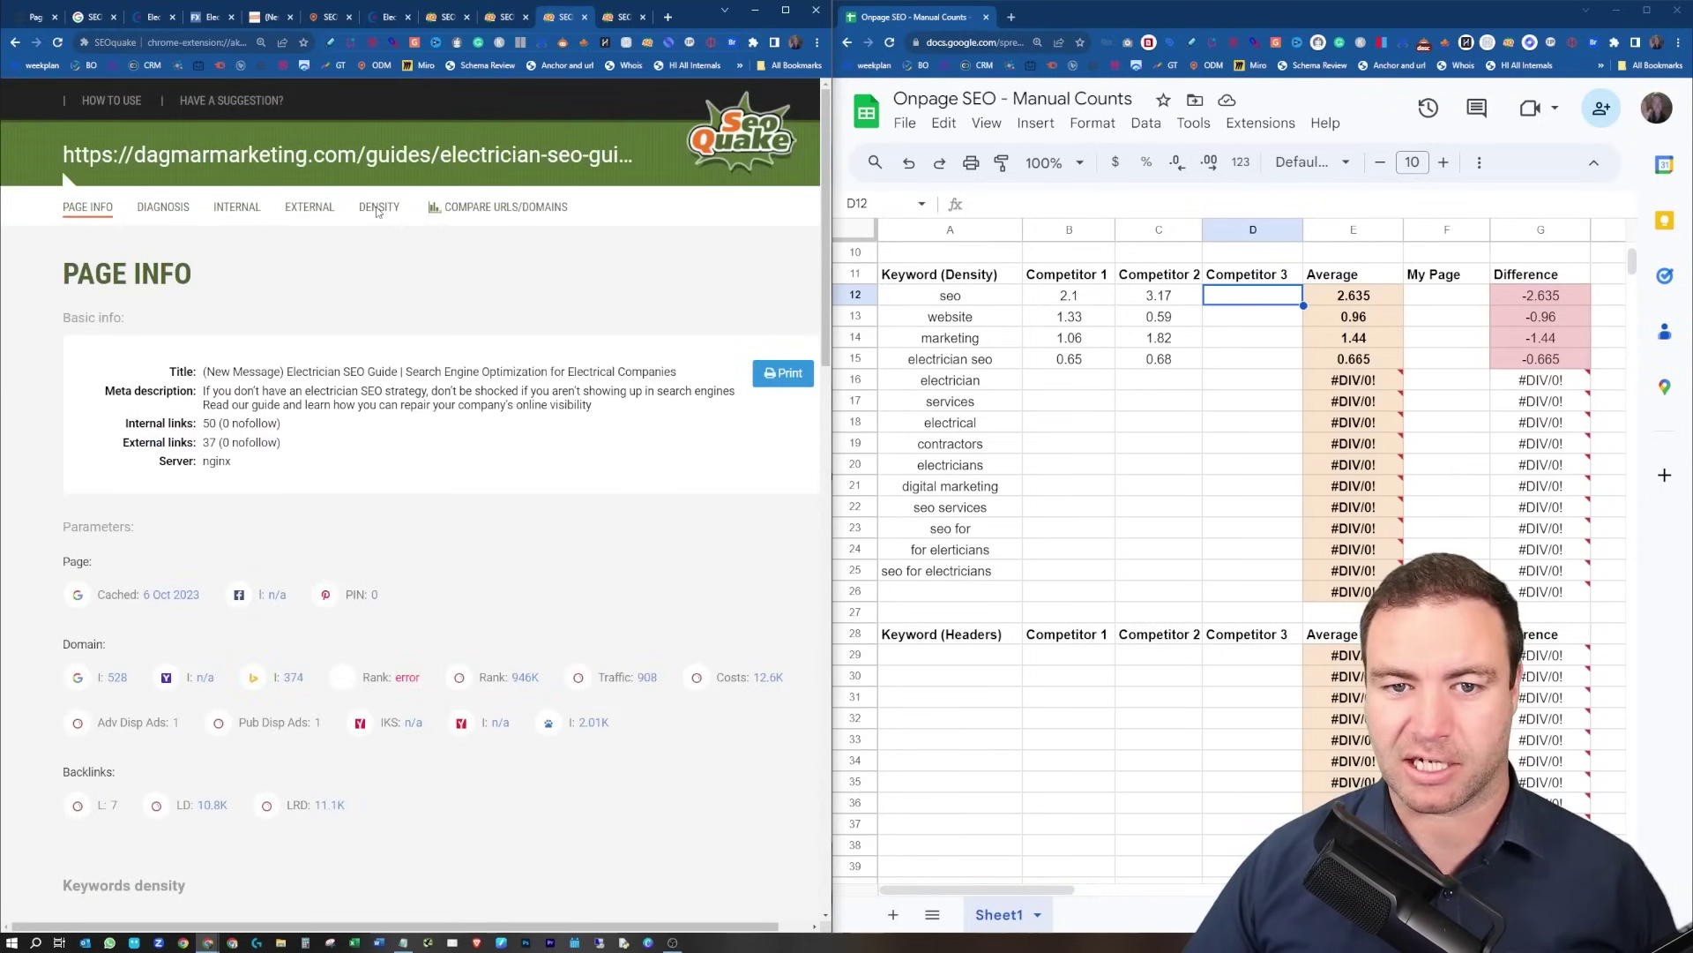
left_click(377, 210)
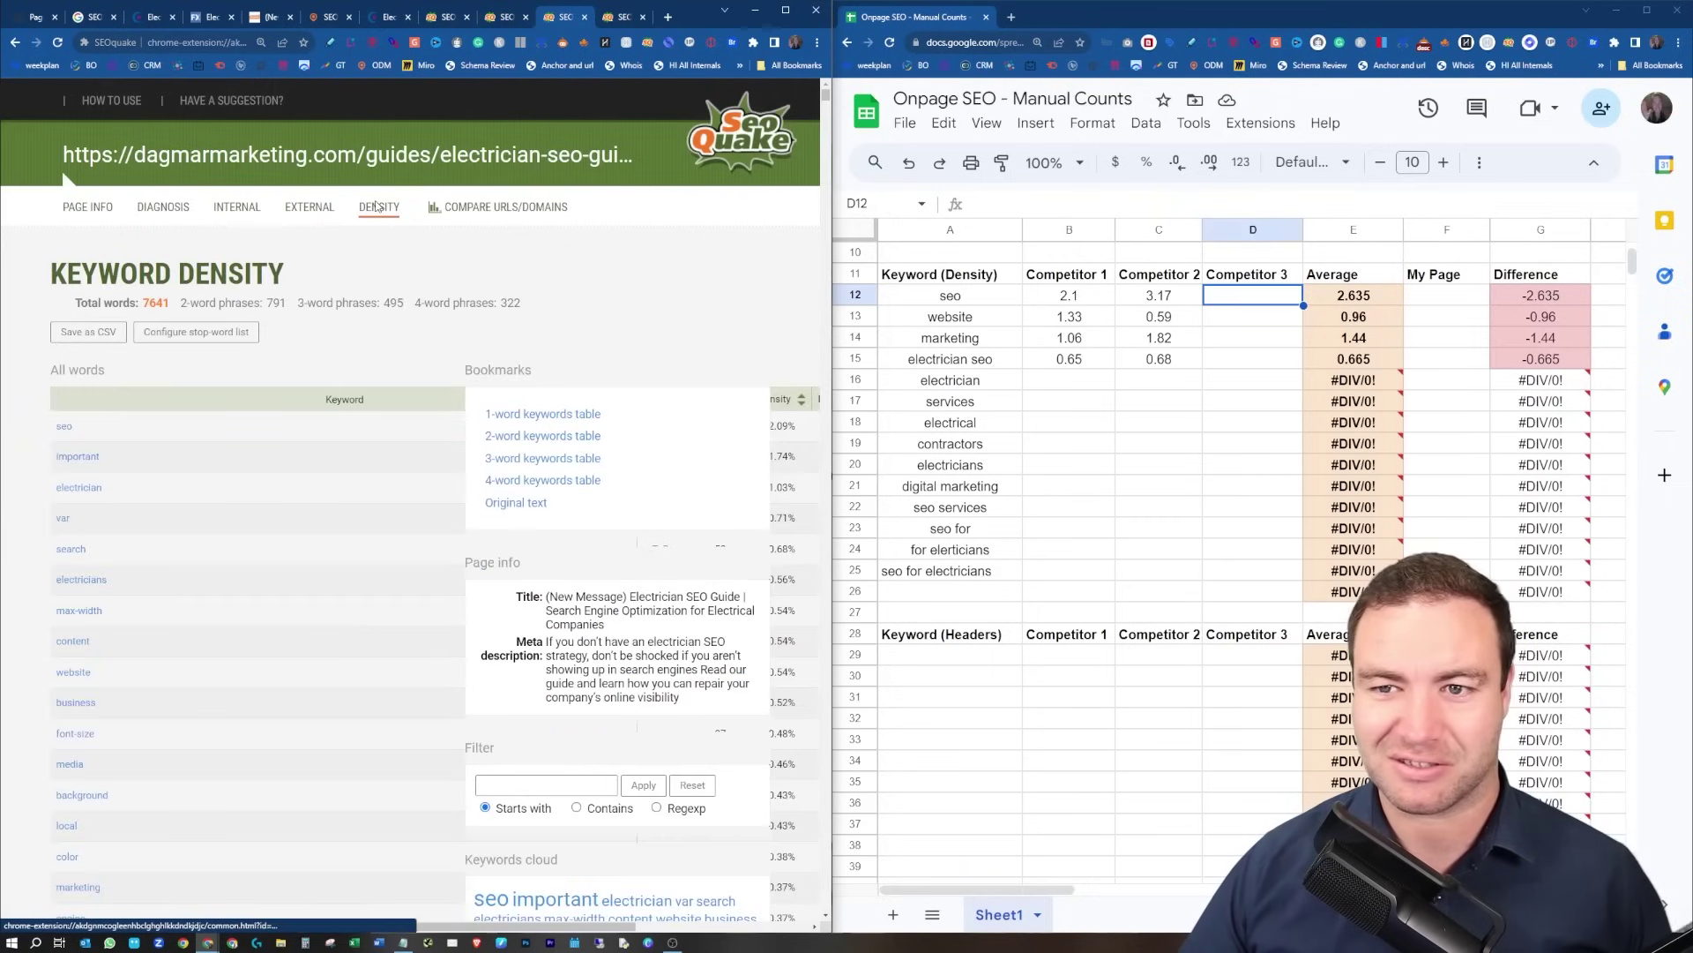
scroll(326, 451, "down", 7)
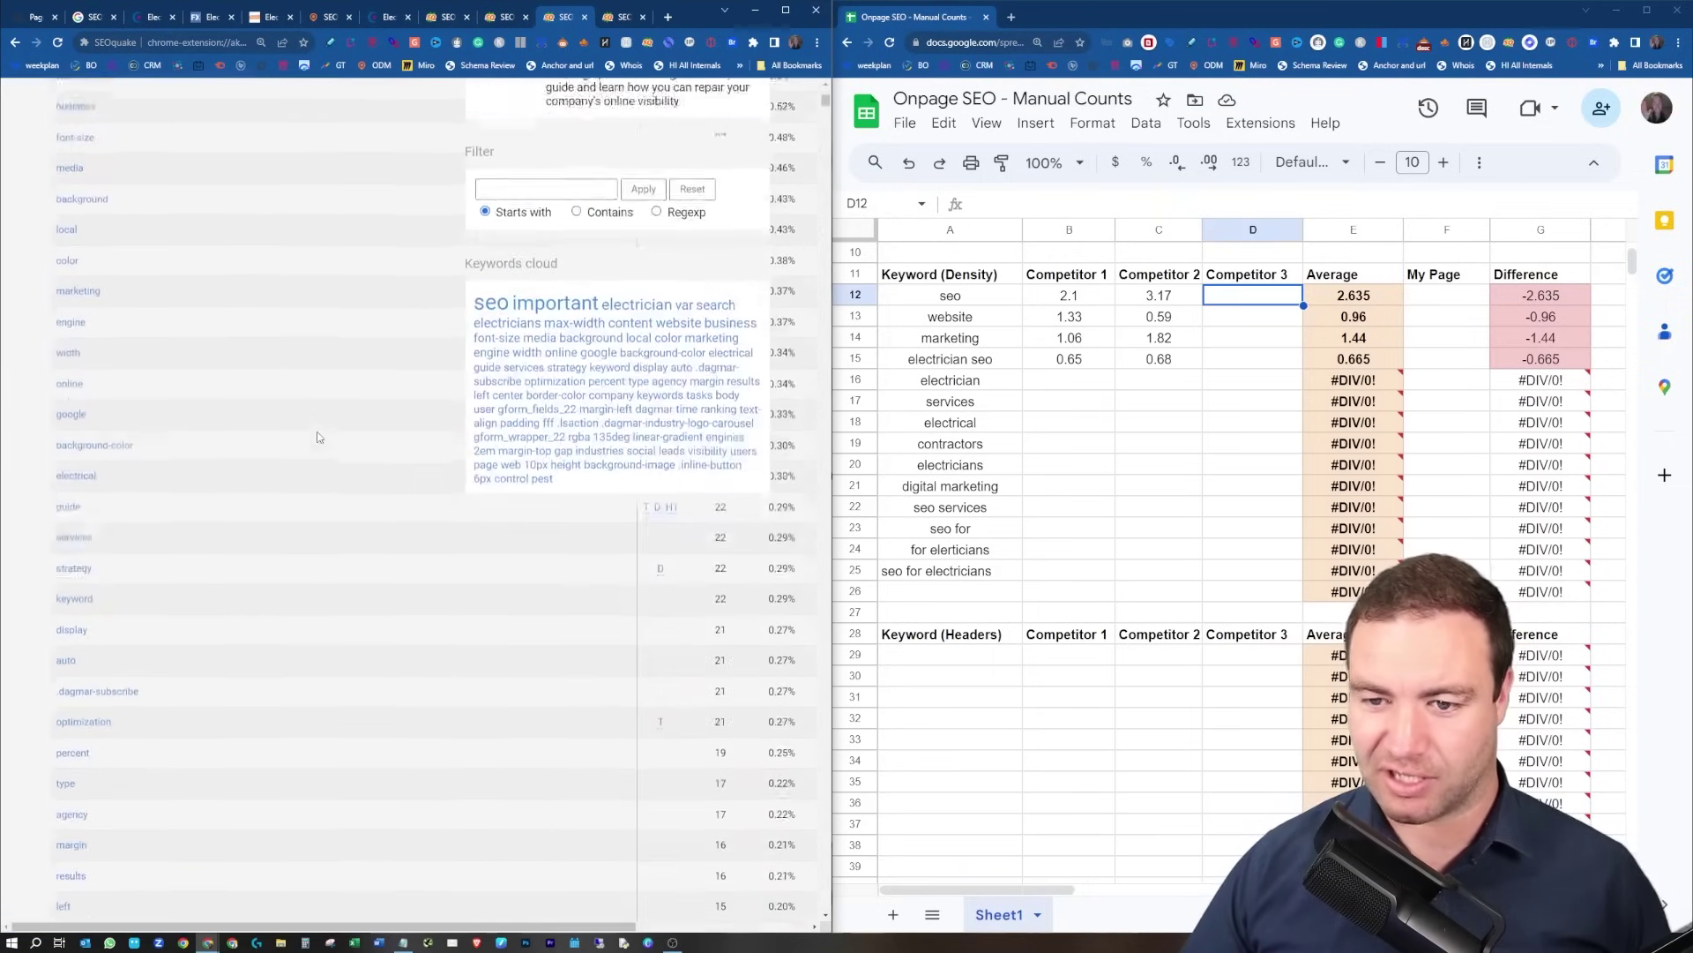
scroll(320, 385, "up", 7)
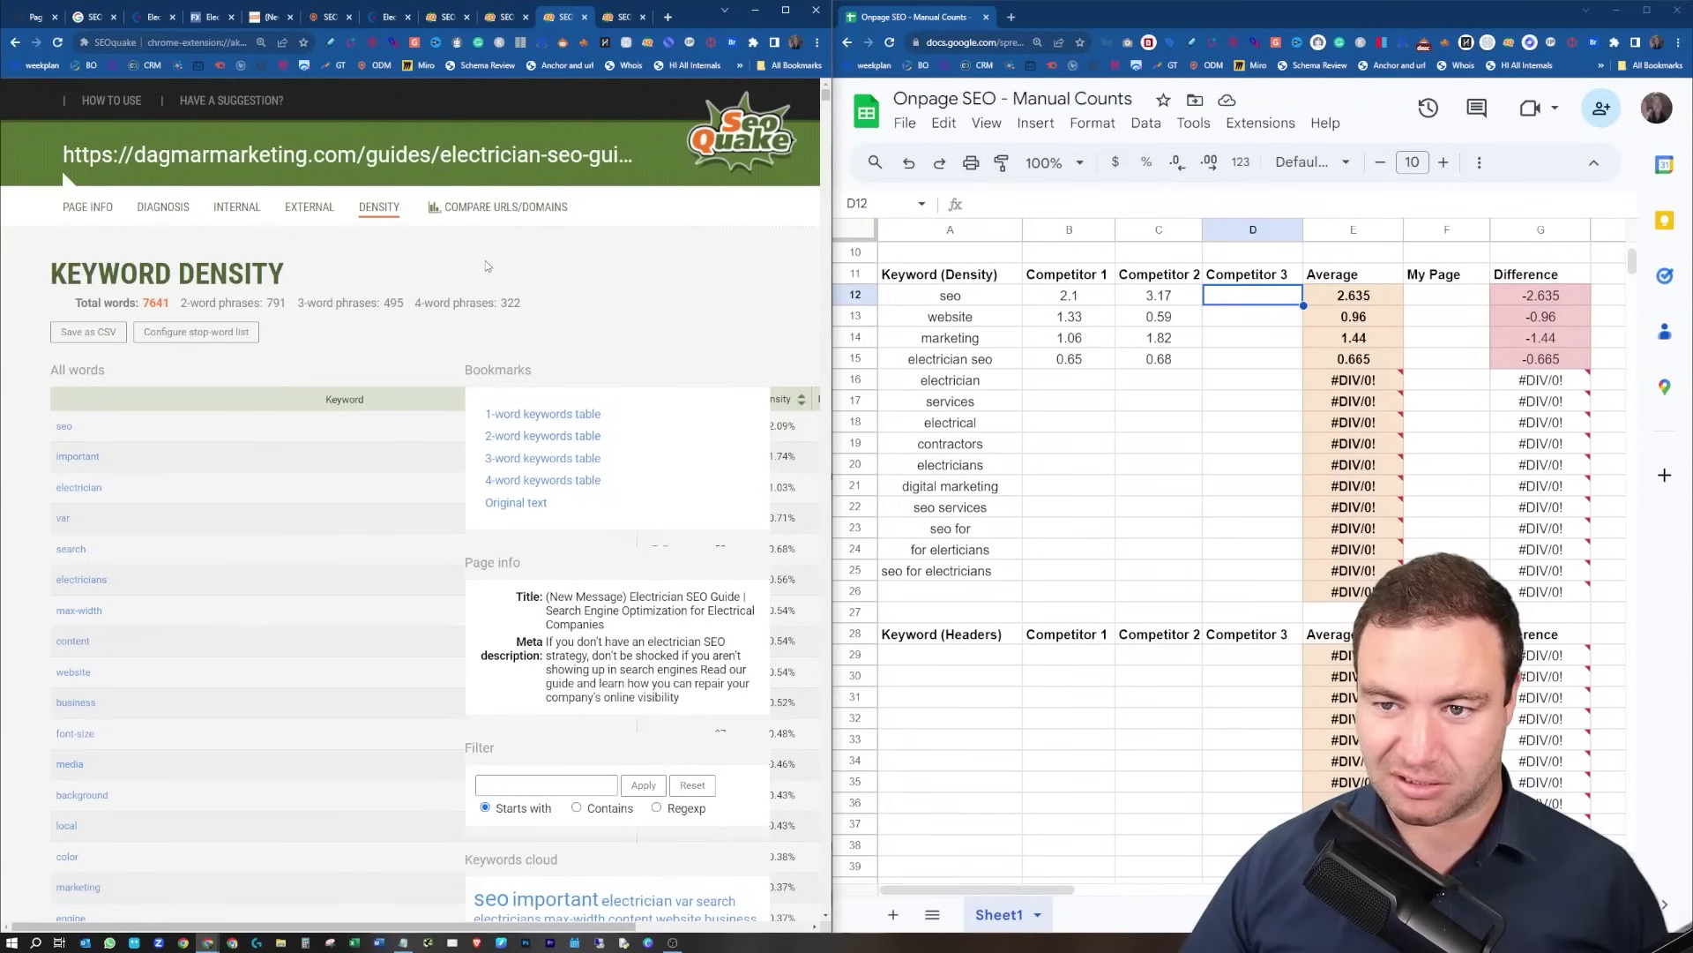
left_click(575, 23)
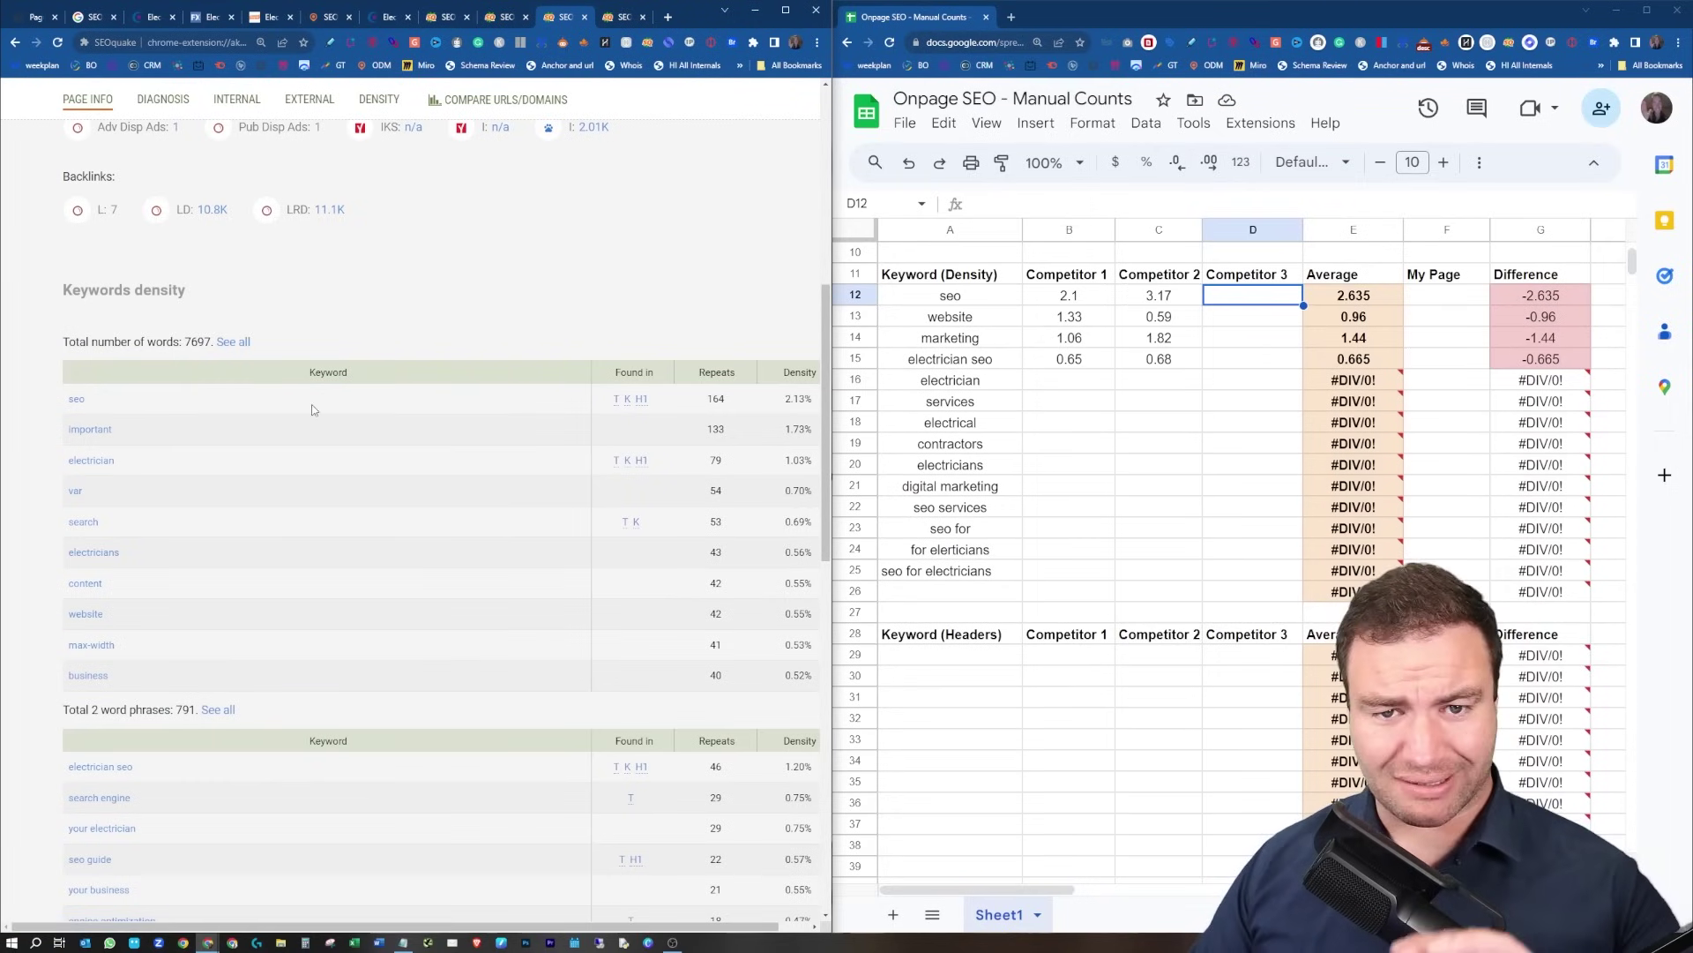
Enter Competitor 3's keyword densities from the electrician SEO guide report: 2.13 for "seo" and .55 for "website".
scroll(344, 329, "up", 6)
scroll(303, 258, "up", 1)
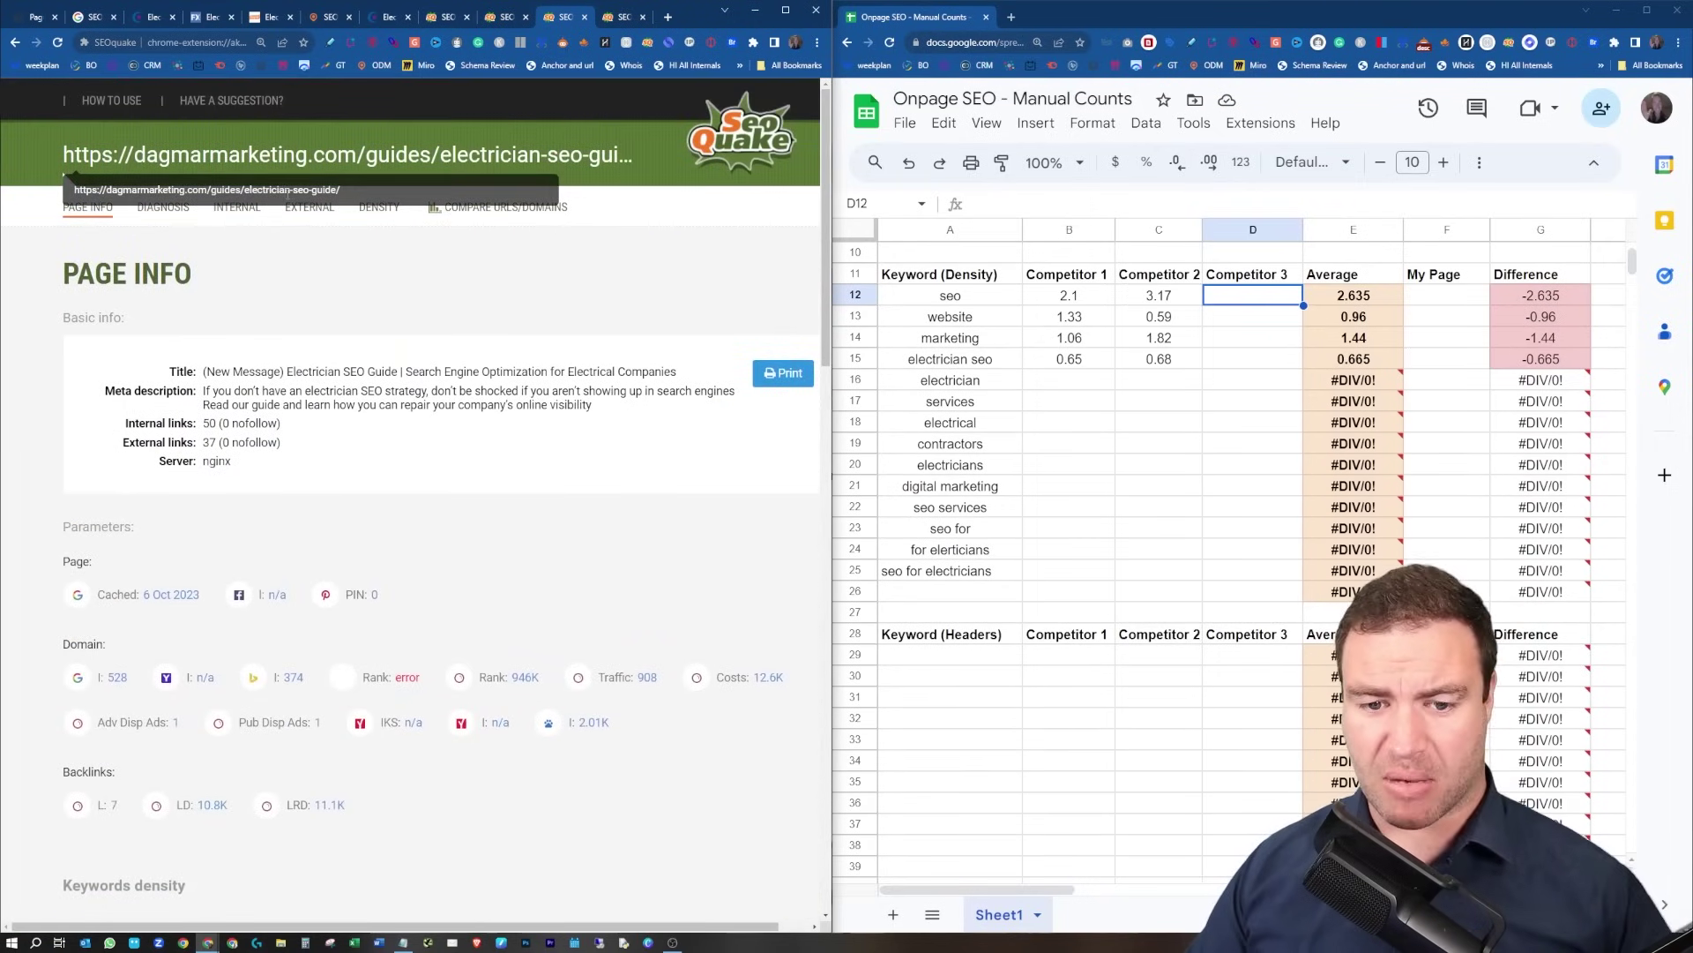
scroll(346, 393, "down", 5)
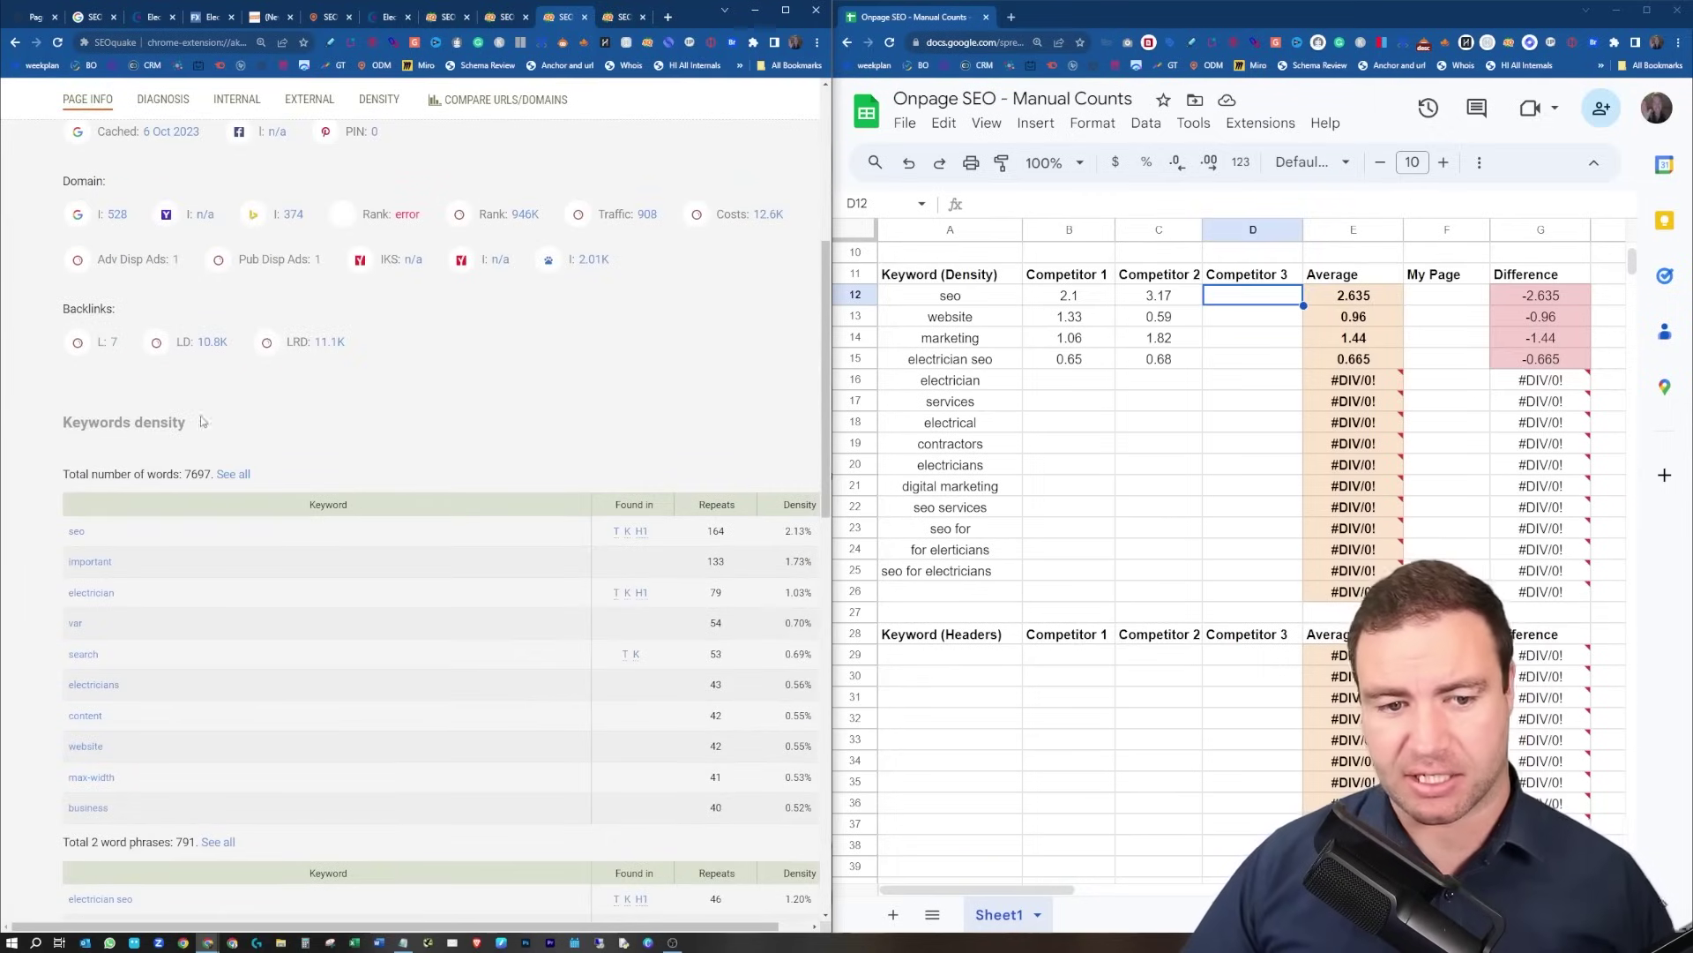
scroll(164, 450, "down", 2)
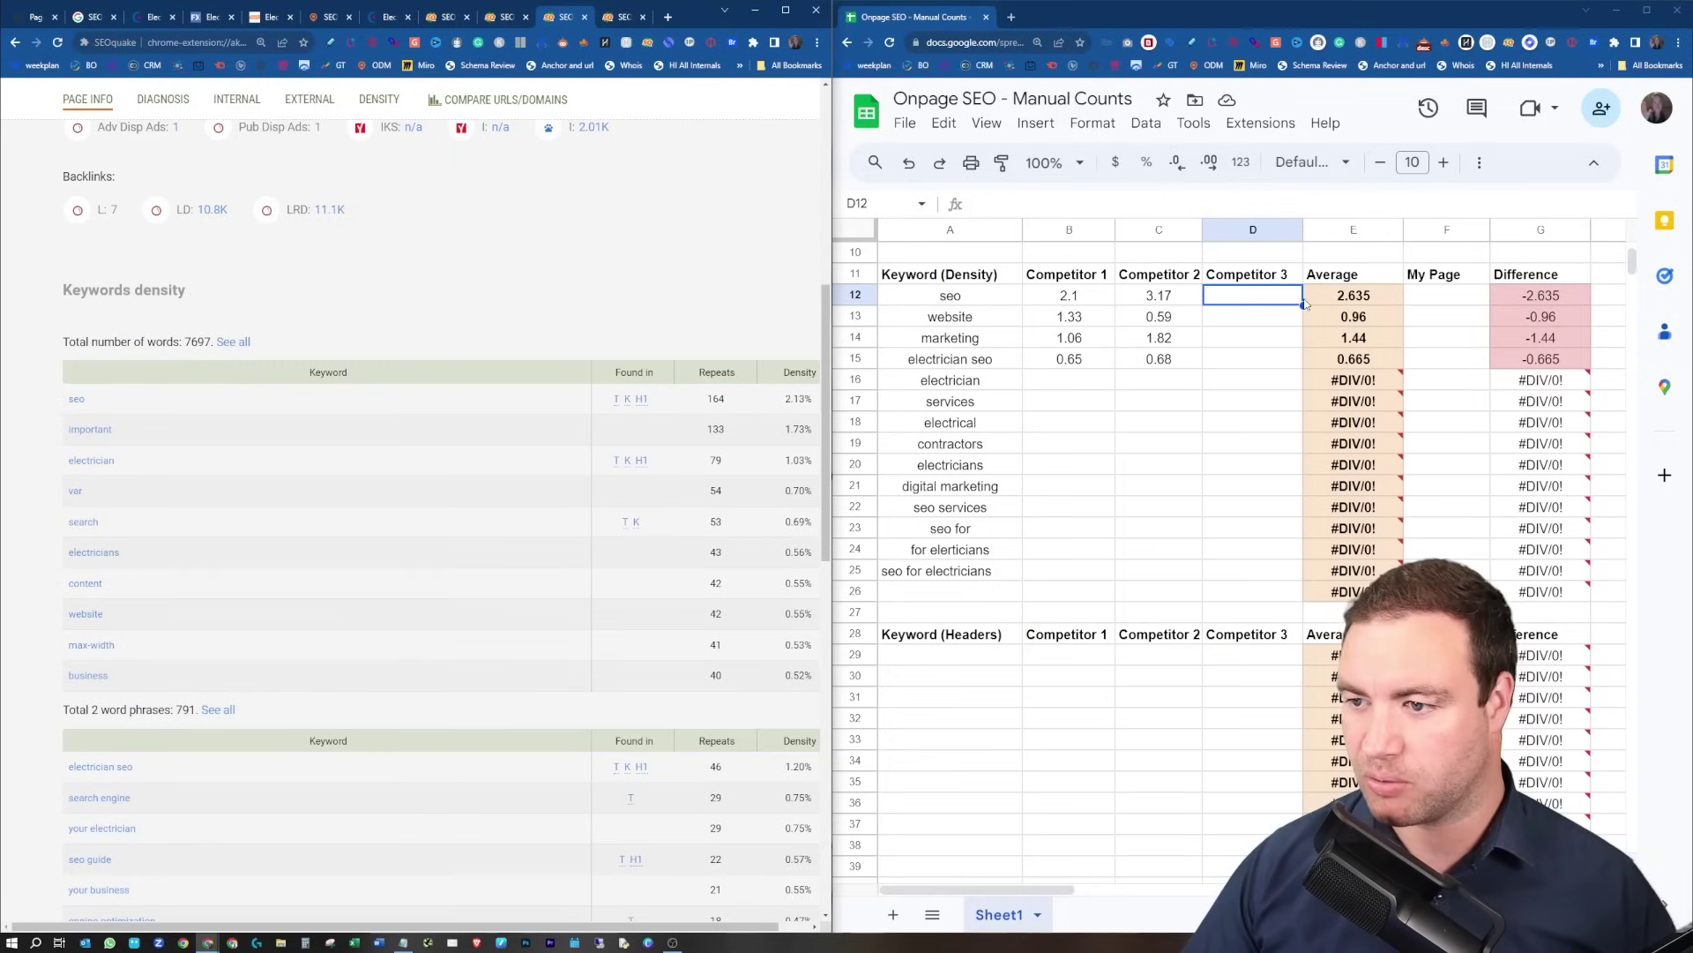
type("1")
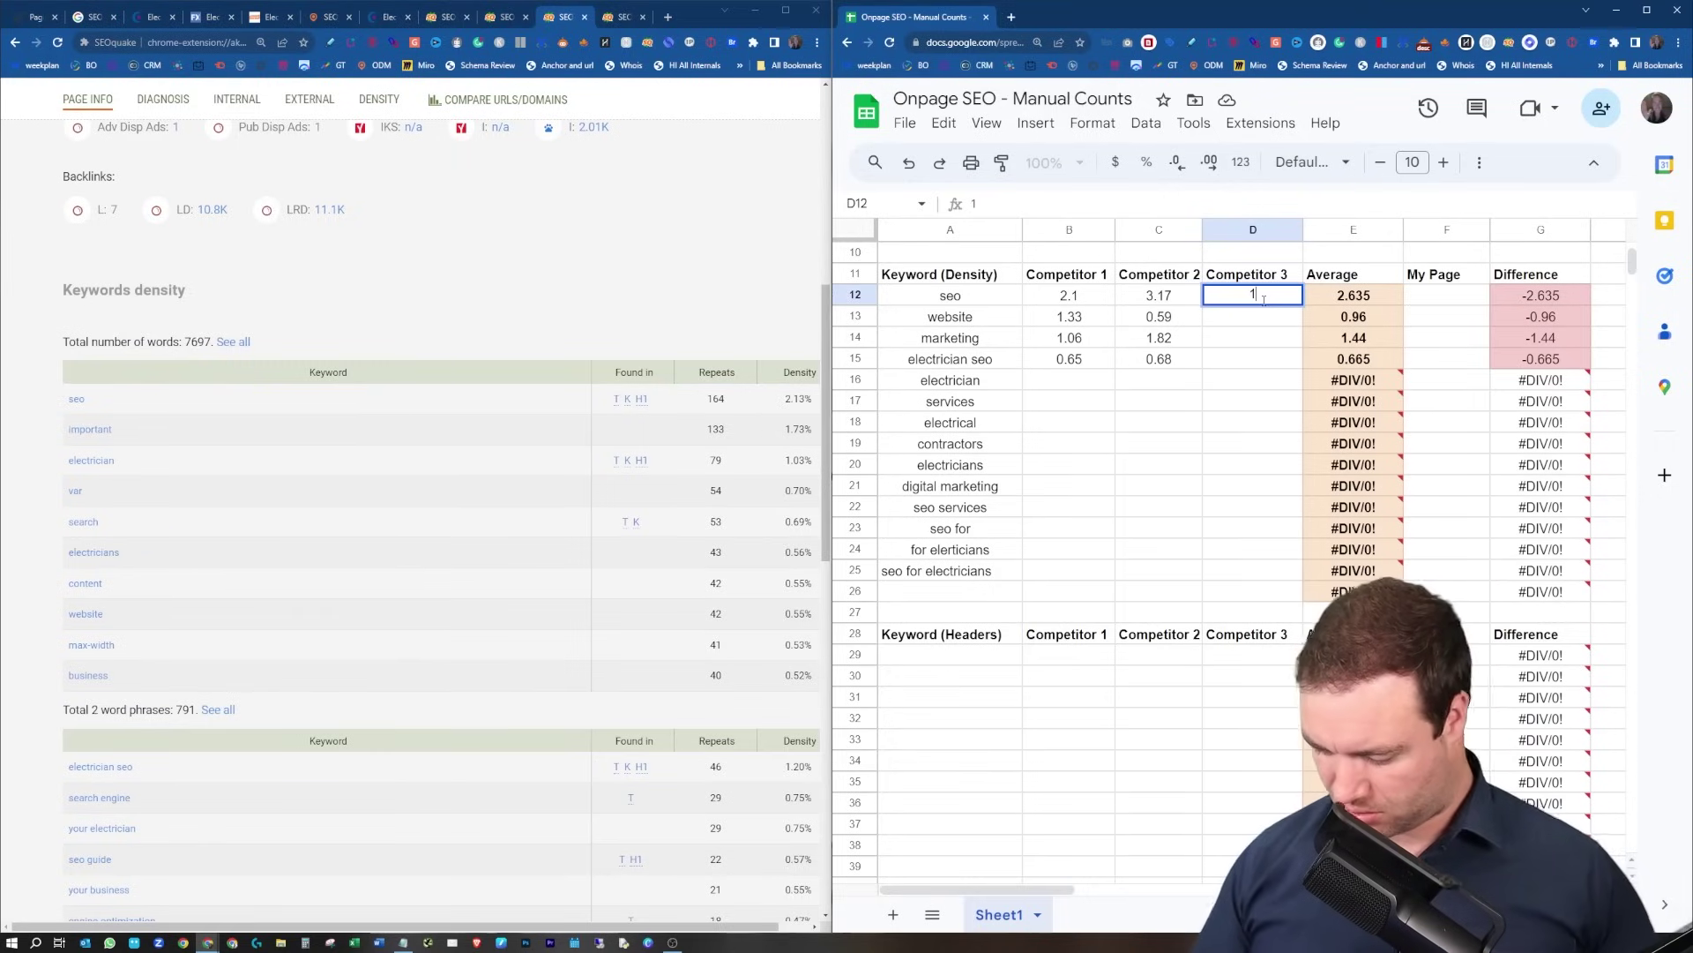
type("2.13")
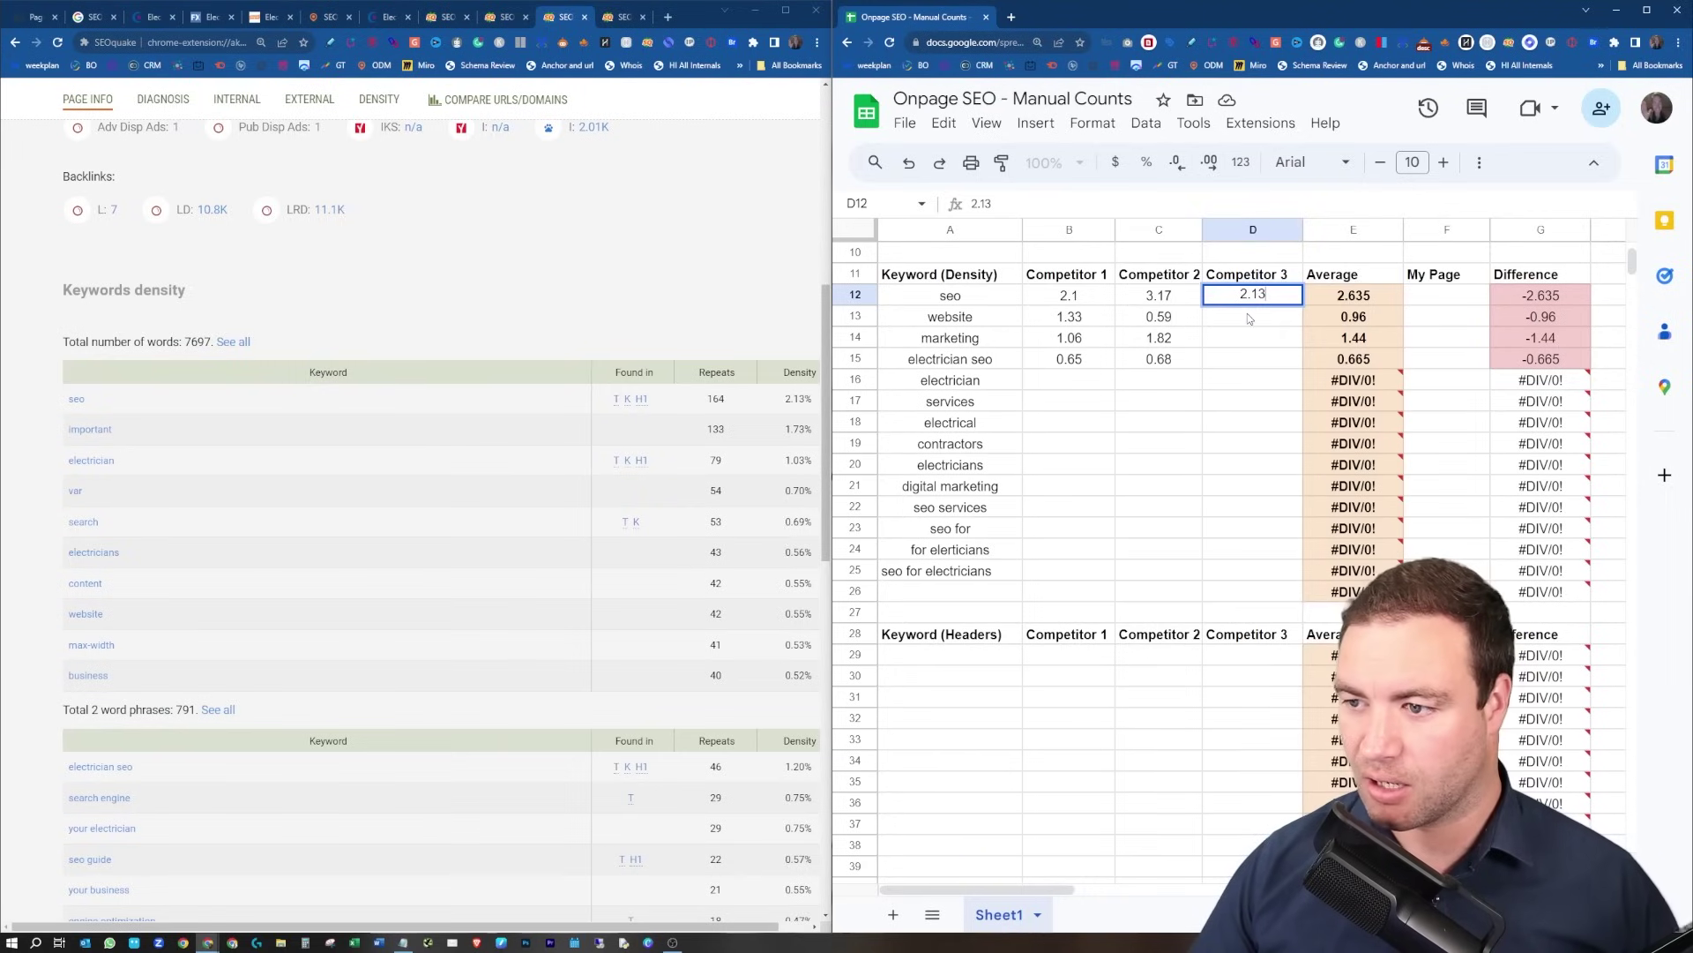
key("Return")
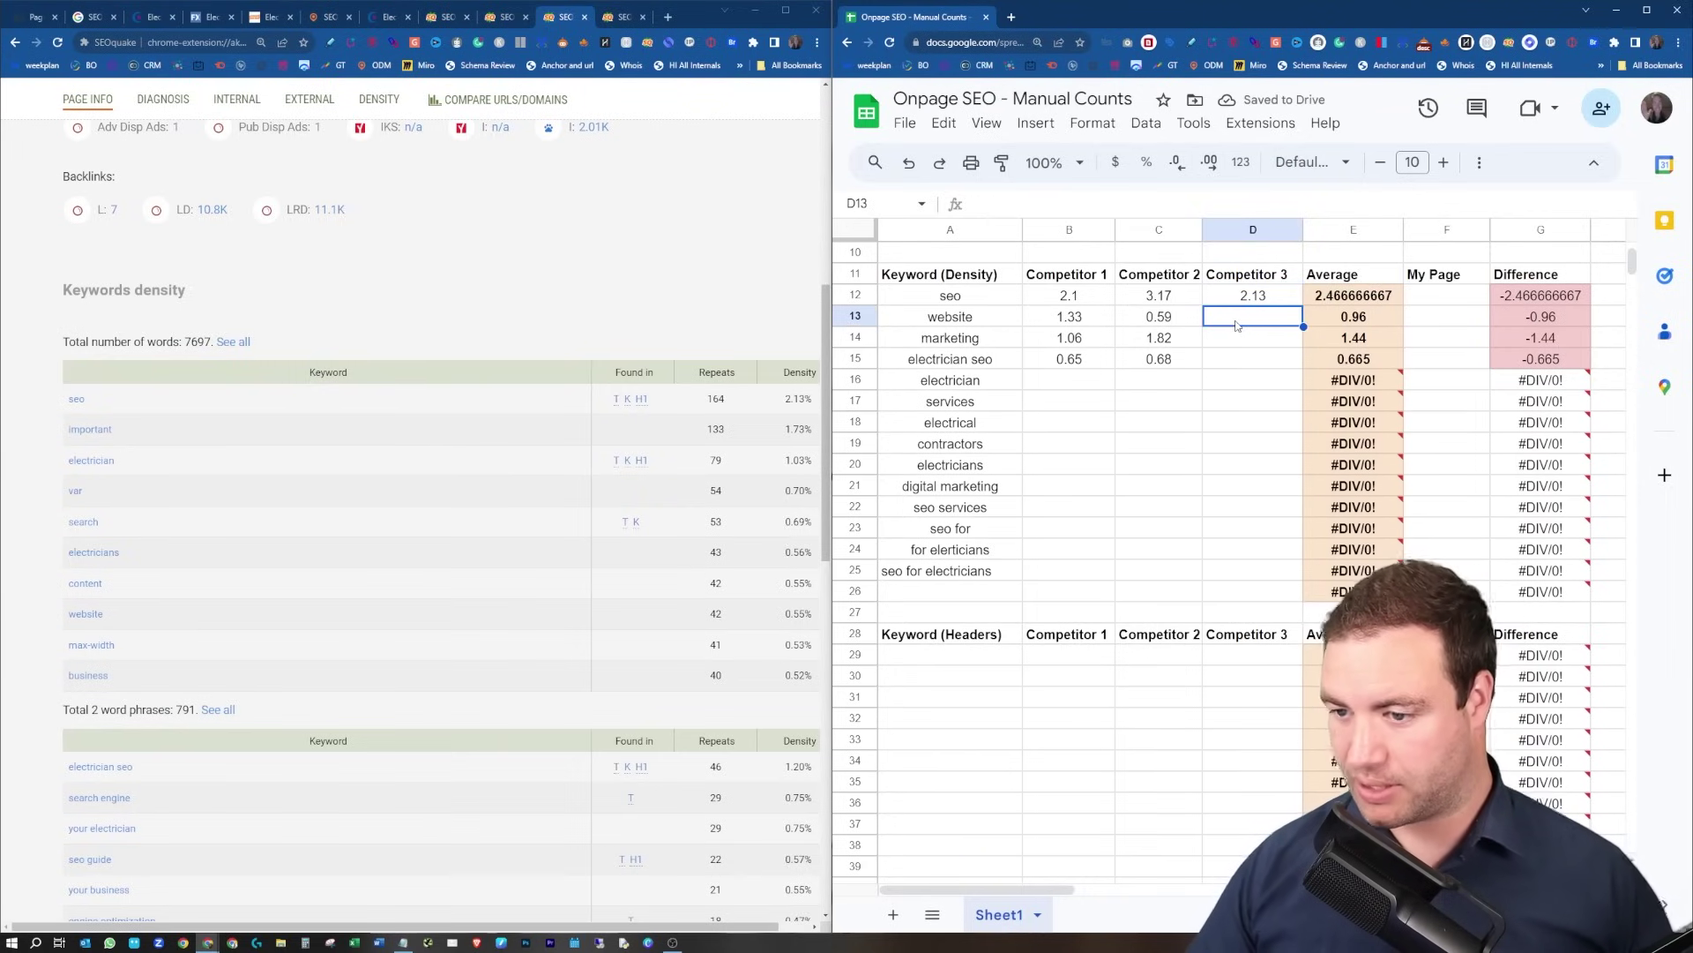
type(".55")
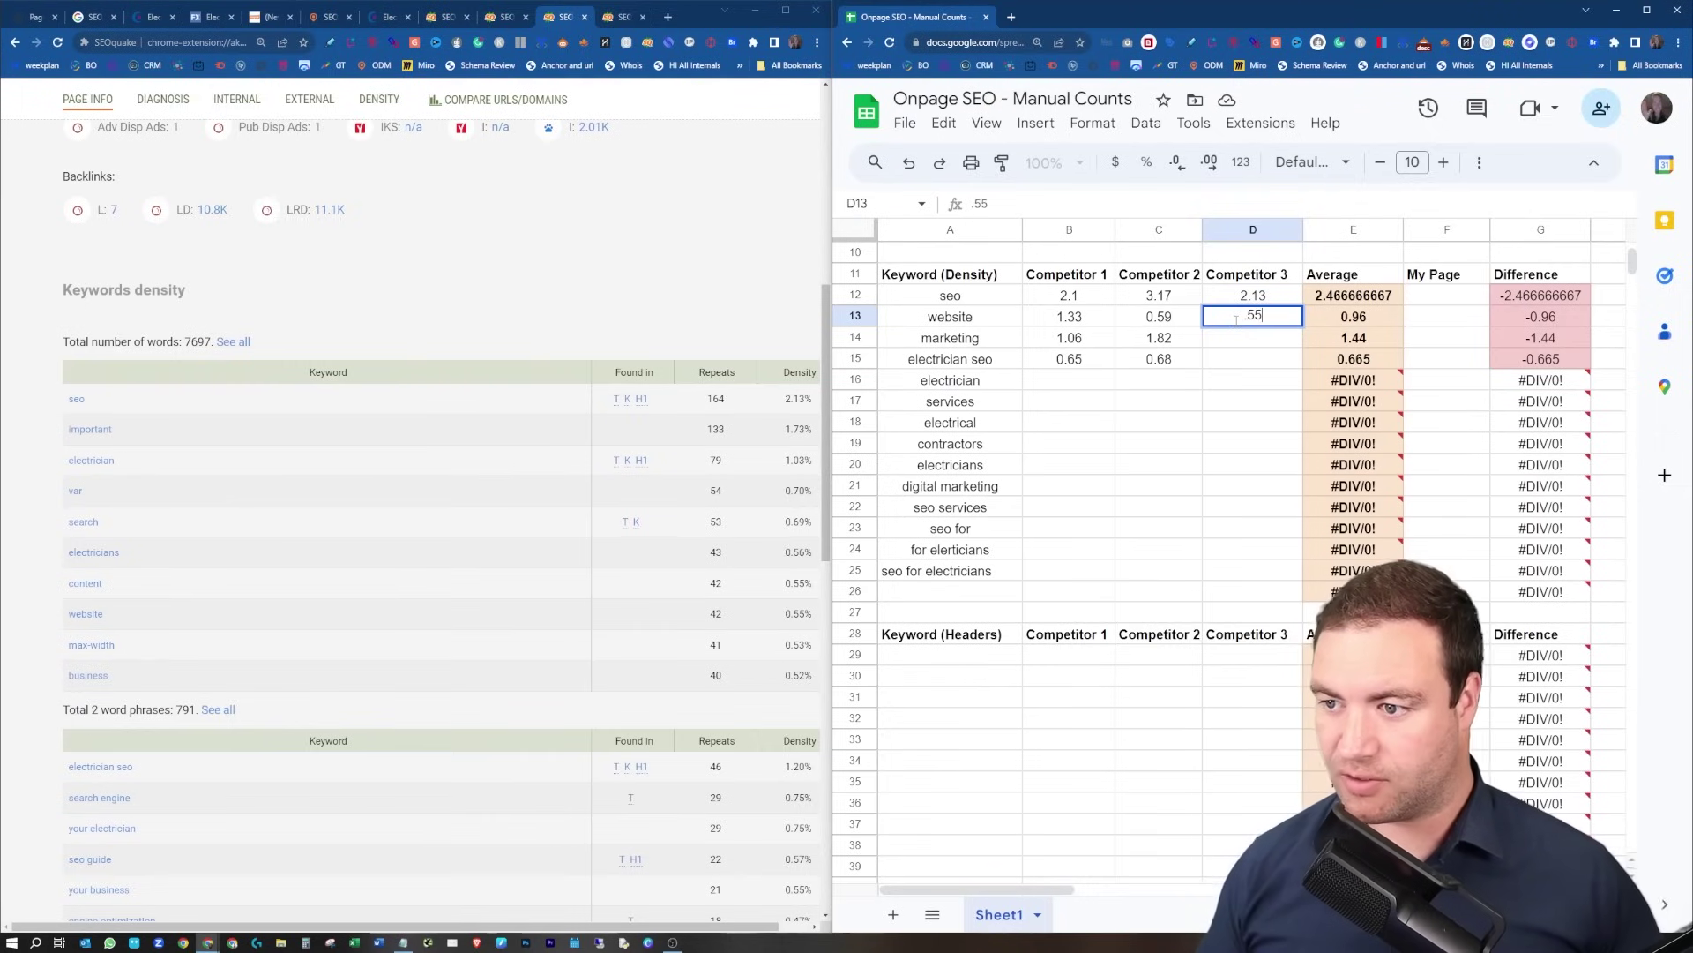
key("Return")
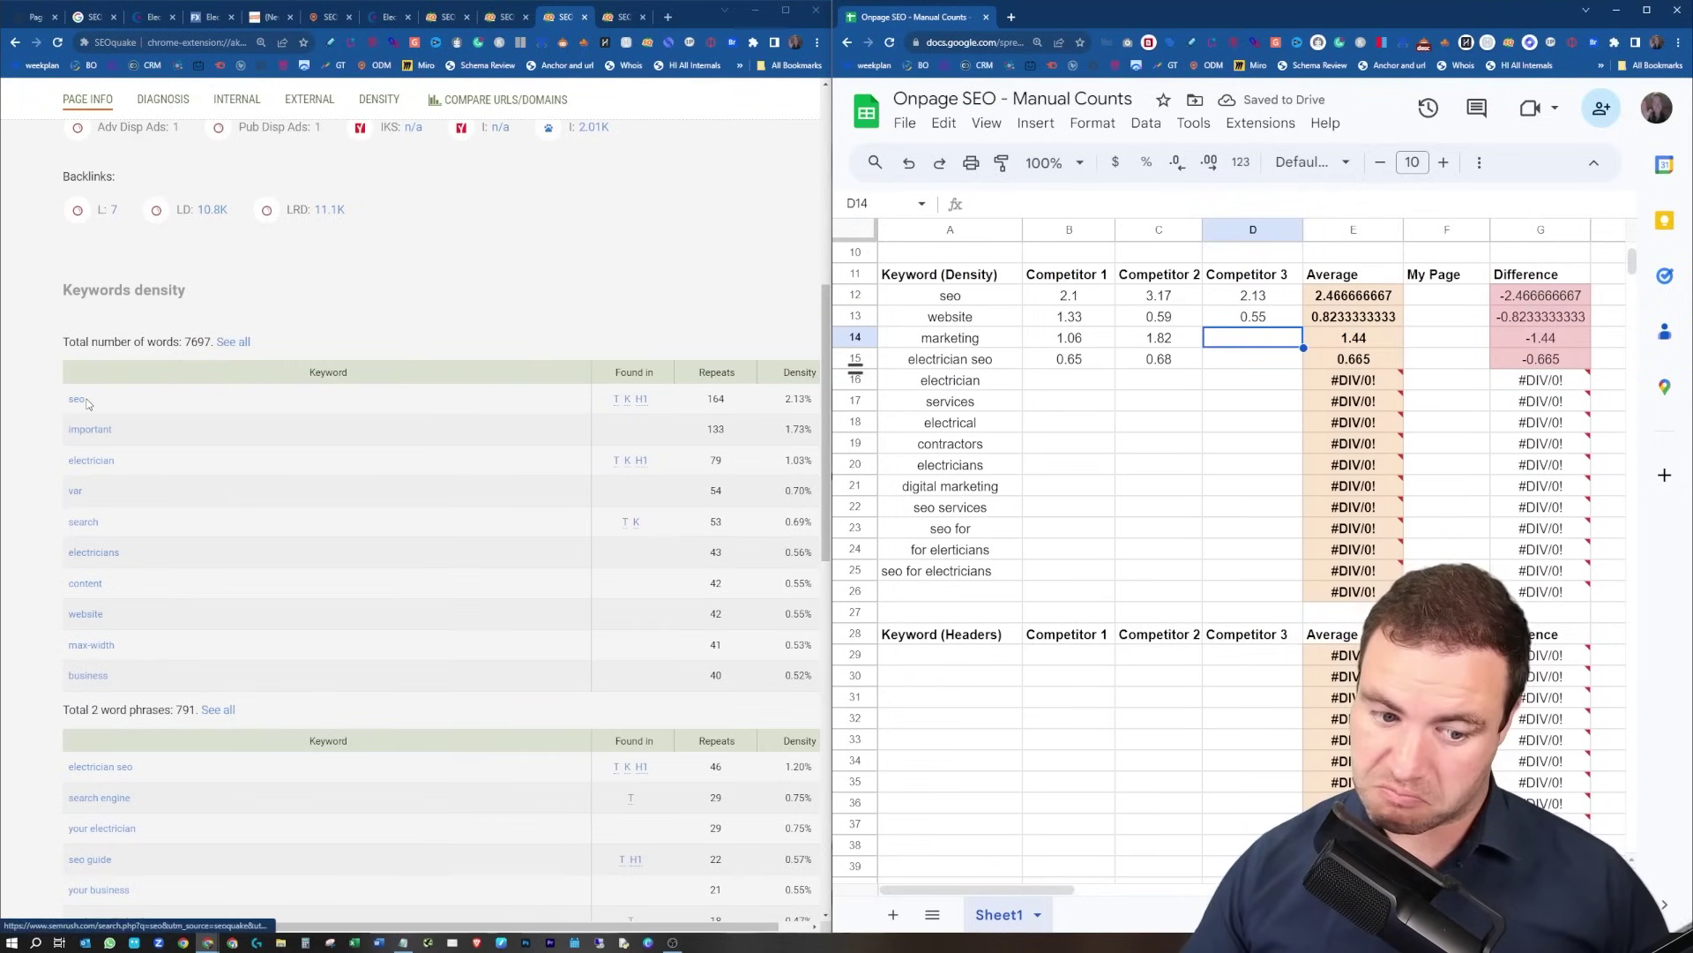
Find "marketing" in the guide's full keyword density list and enter .39 as its Competitor 3 value.
scroll(79, 404, "down", 3)
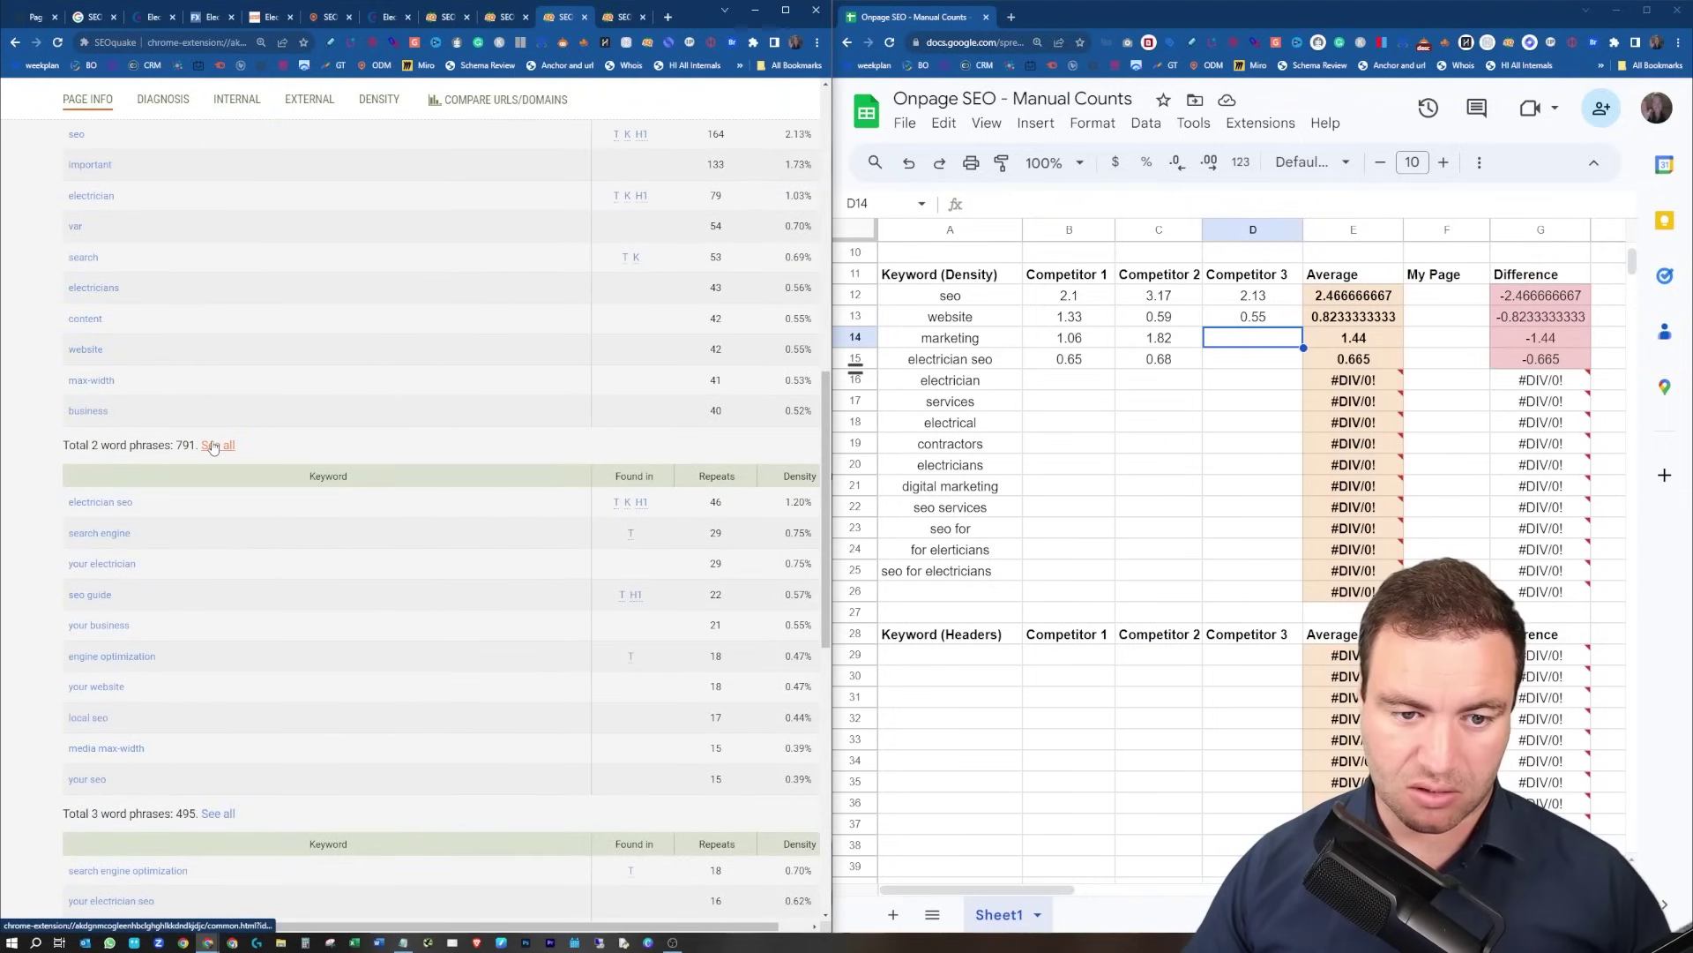
left_click(215, 445)
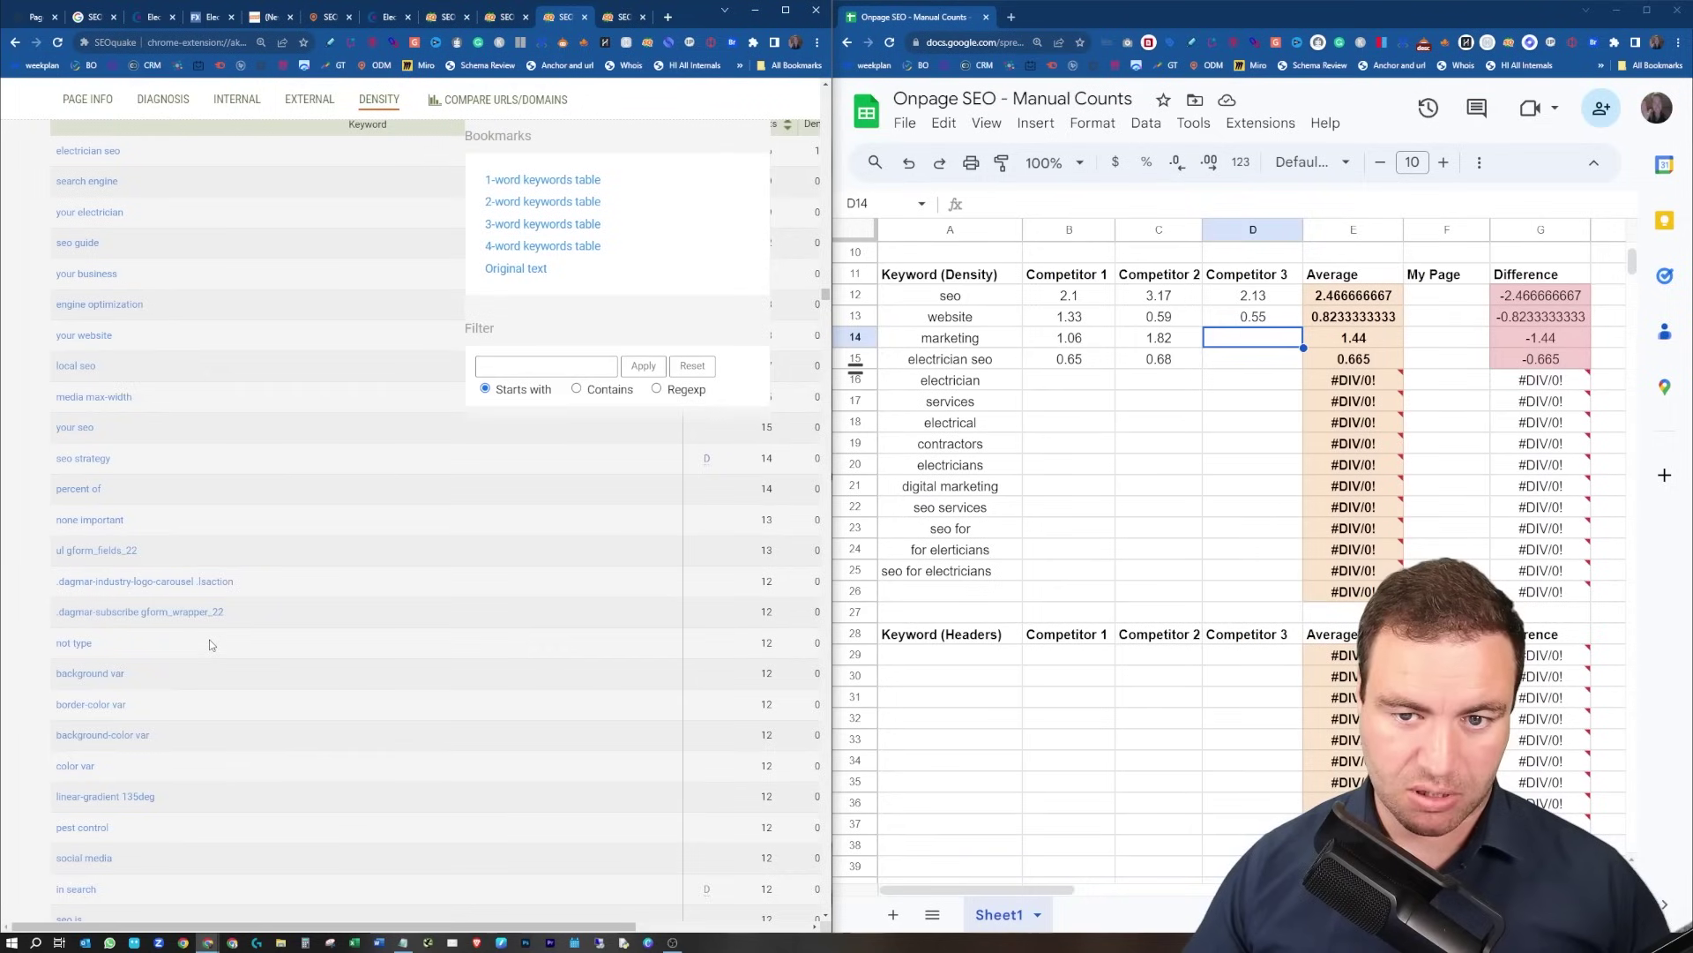
scroll(234, 459, "up", 7)
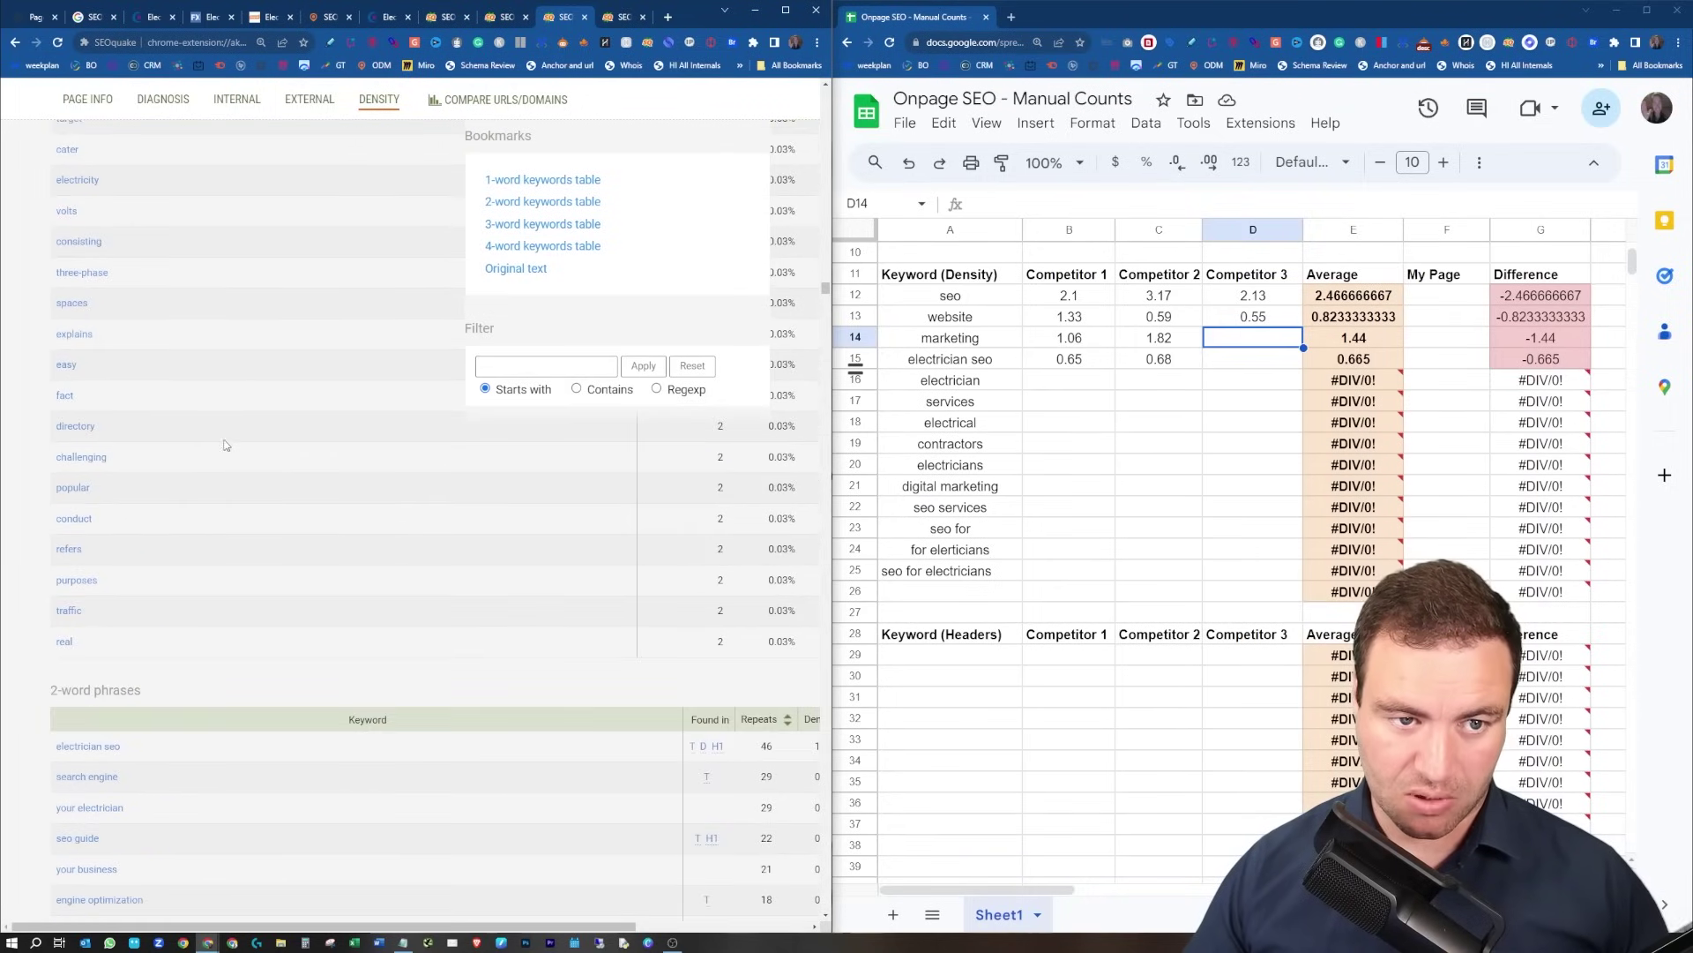
scroll(219, 441, "up", 10)
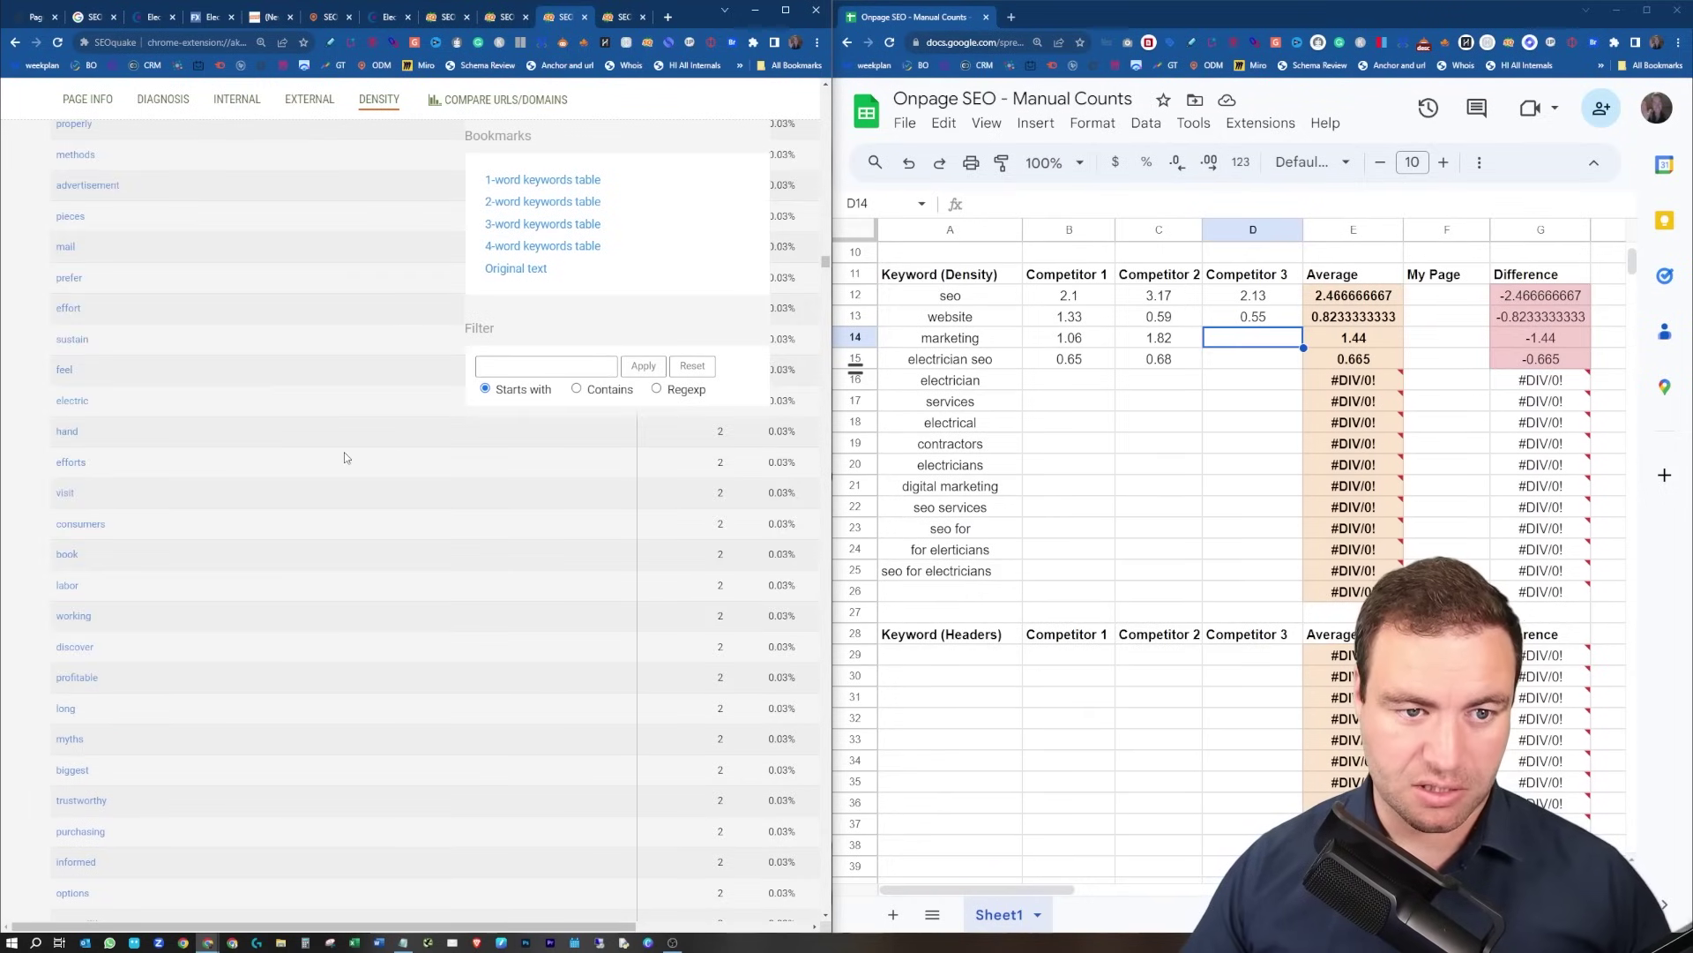
scroll(373, 490, "up", 5)
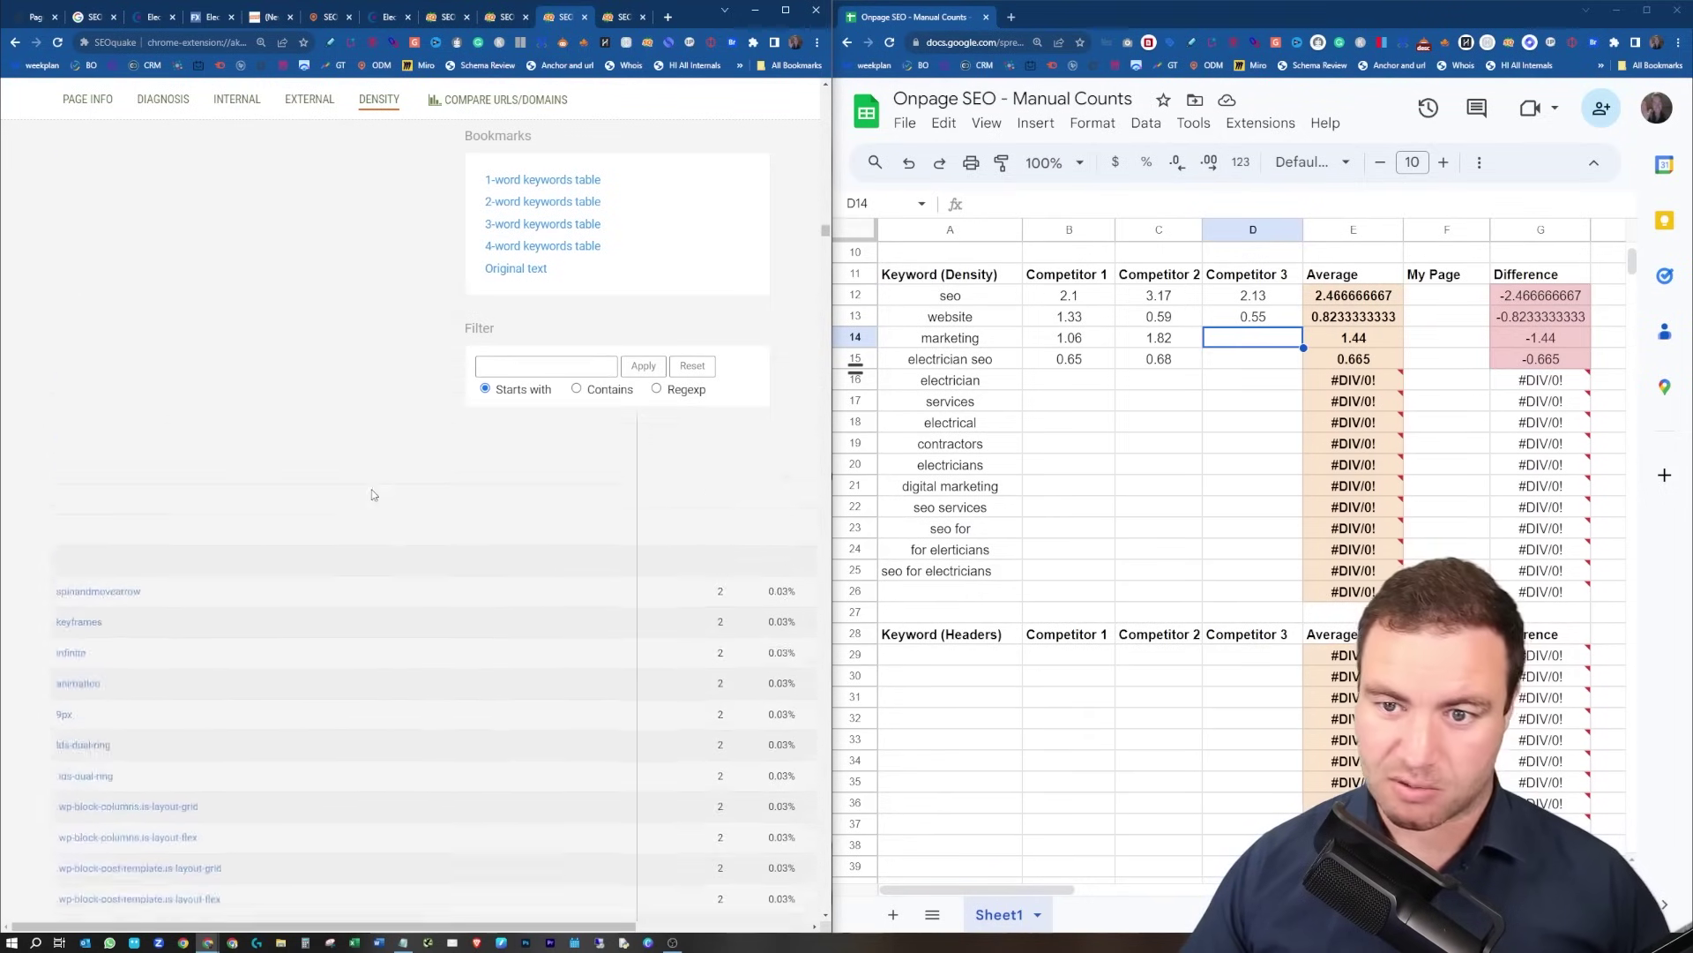
scroll(327, 465, "up", 5)
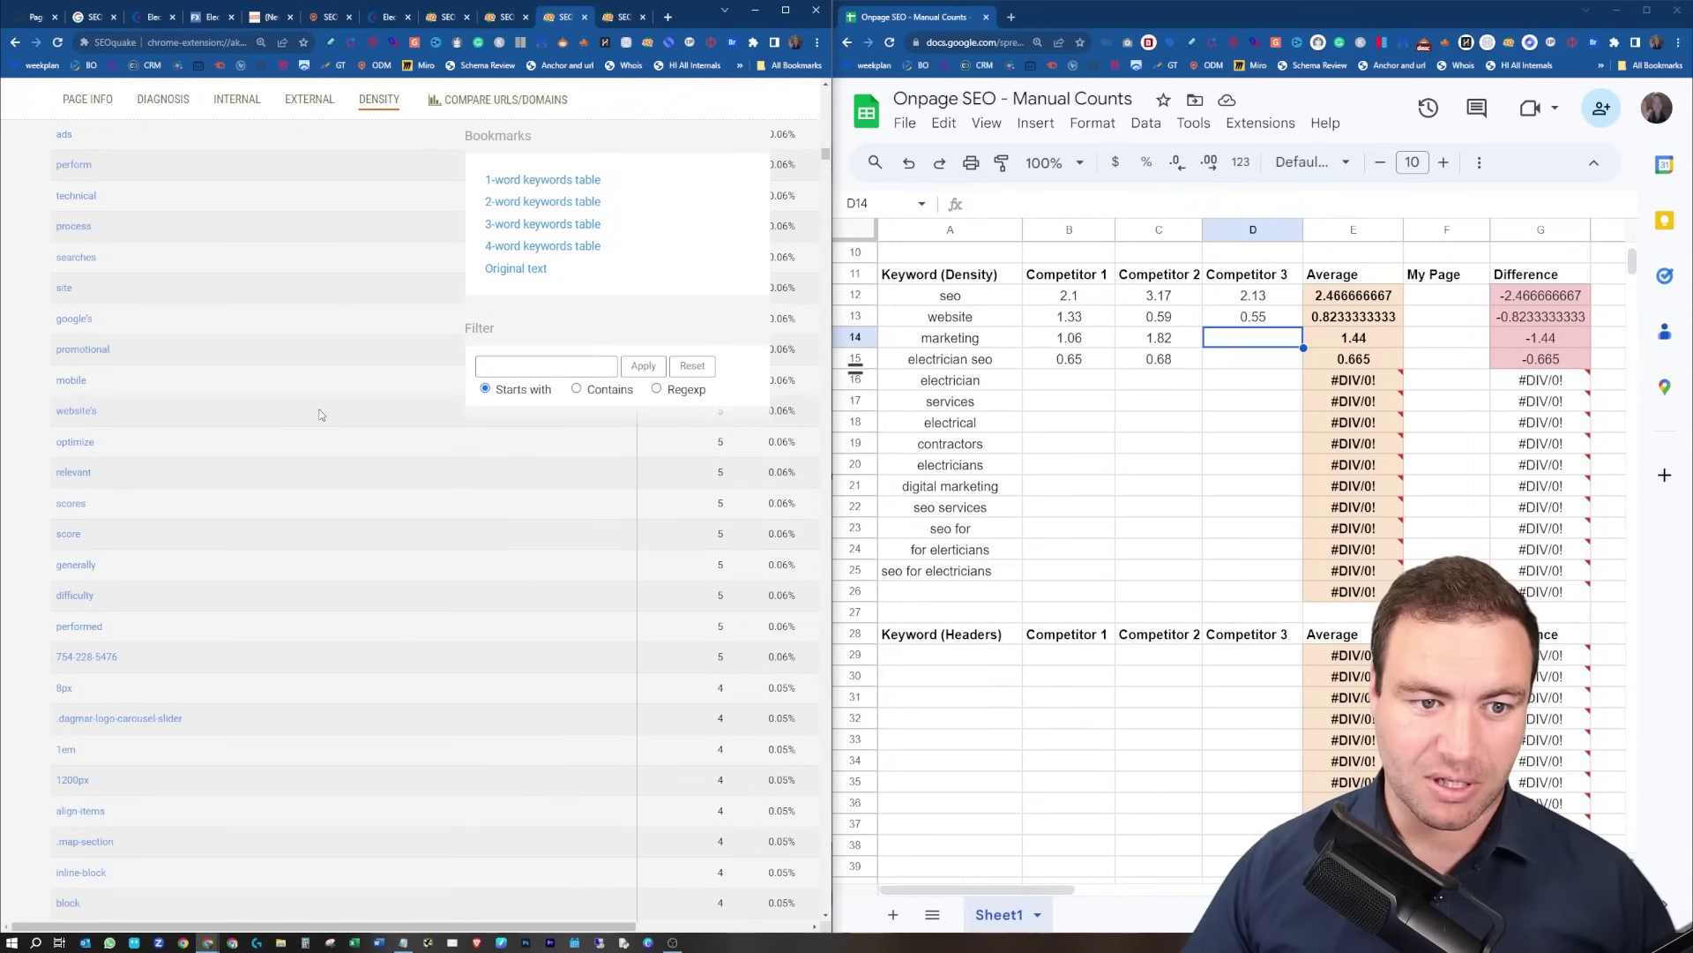
scroll(319, 542, "up", 10)
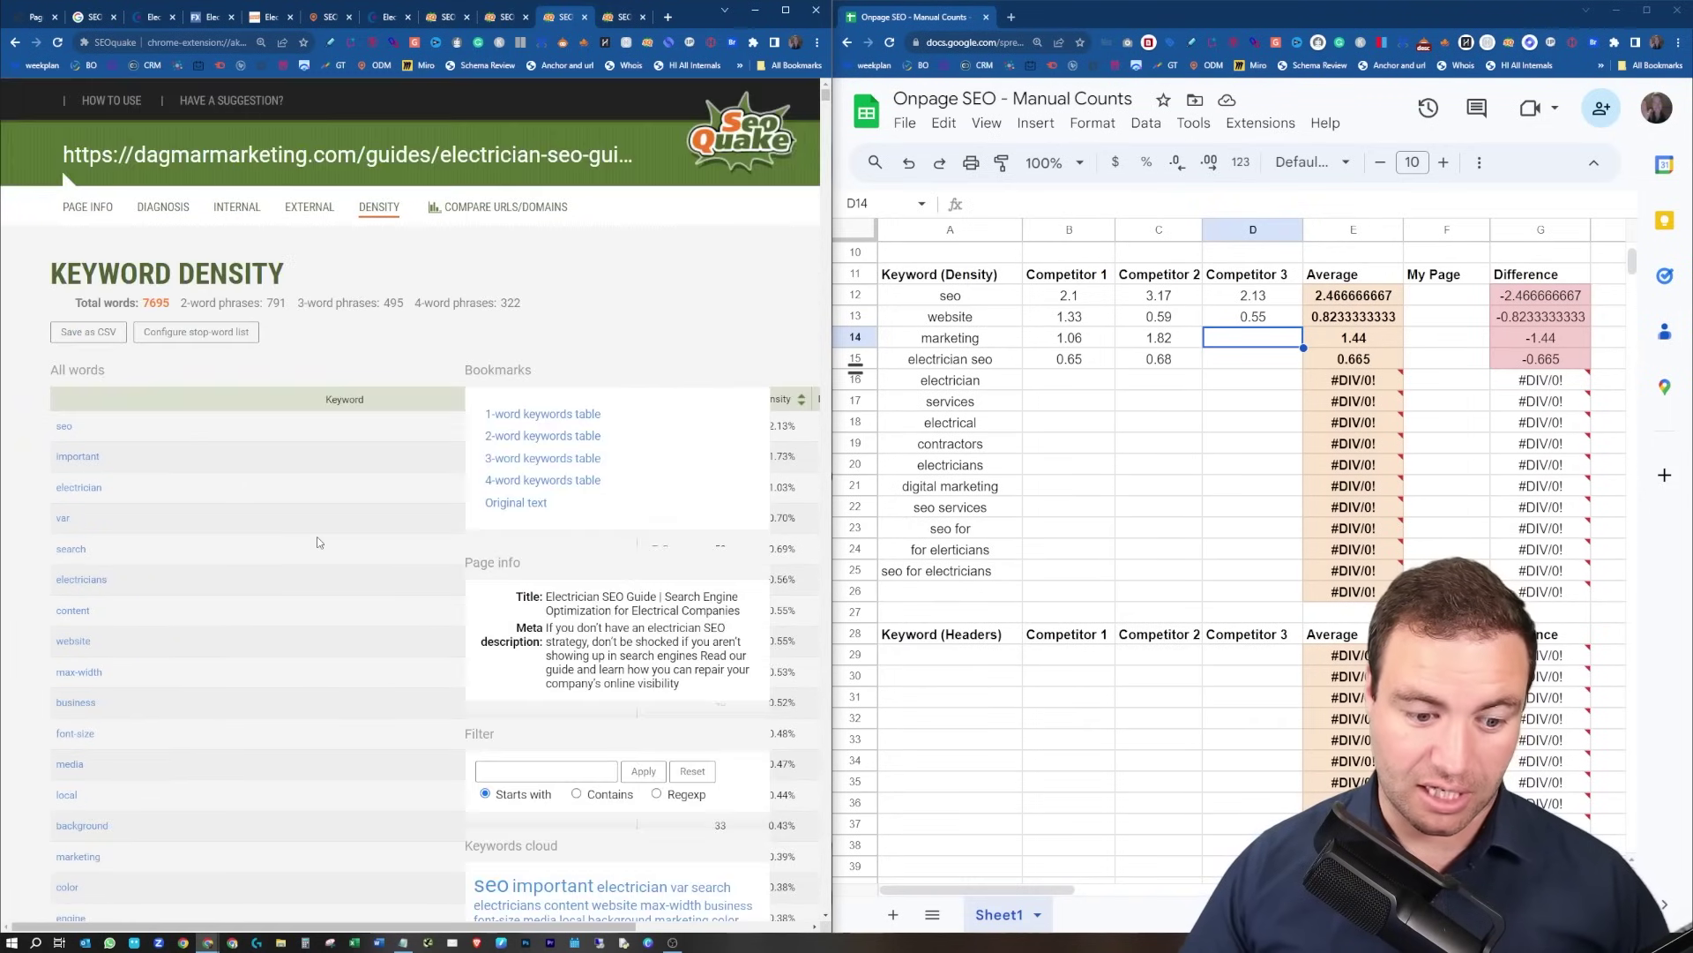
scroll(246, 534, "down", 2)
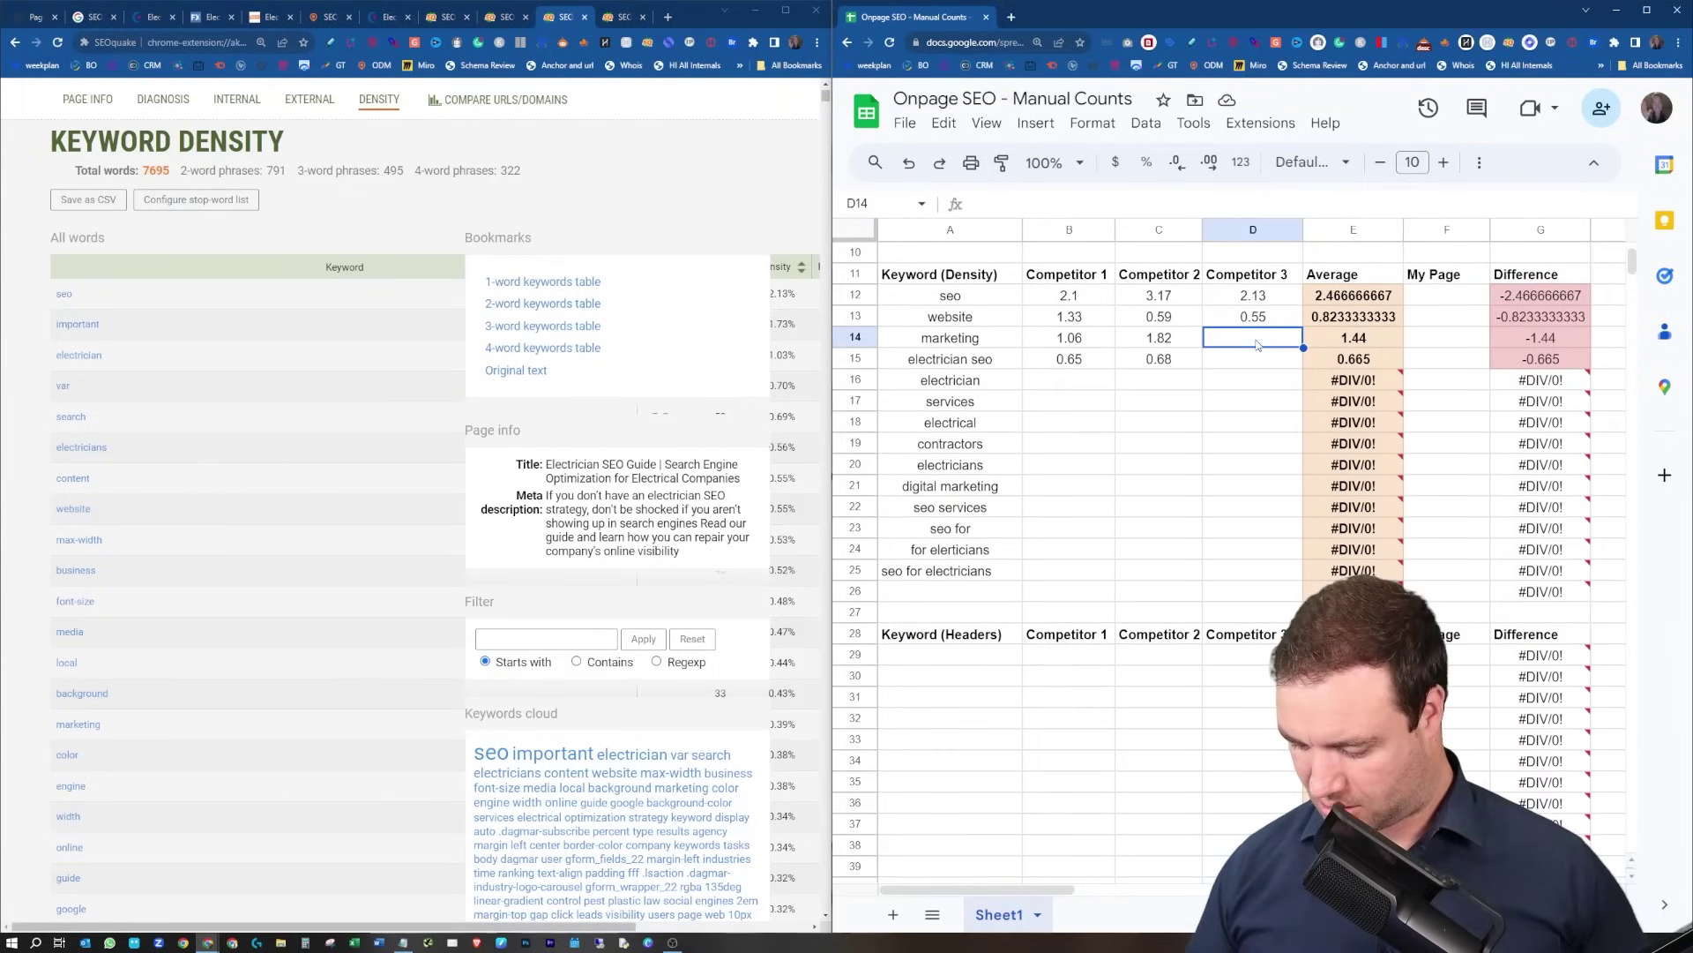
type(".39")
key("Return")
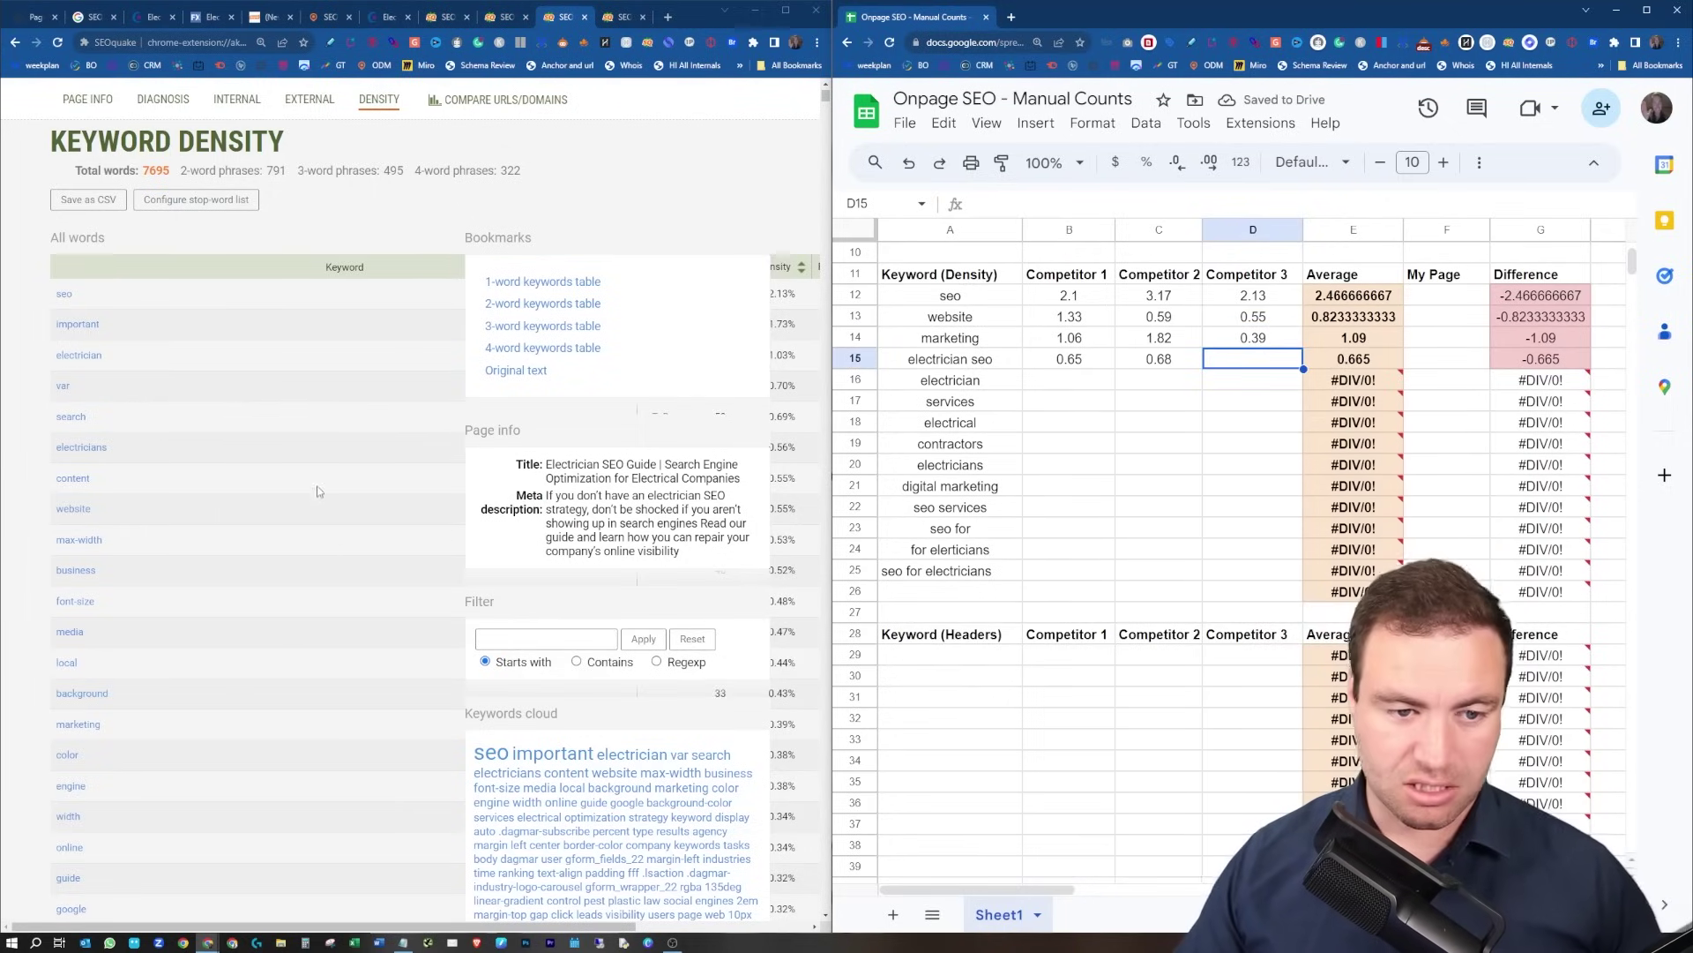
Look up "electrician seo" among the guide's 2-word keywords and enter 1.20 as its Competitor 3 density.
left_click(542, 303)
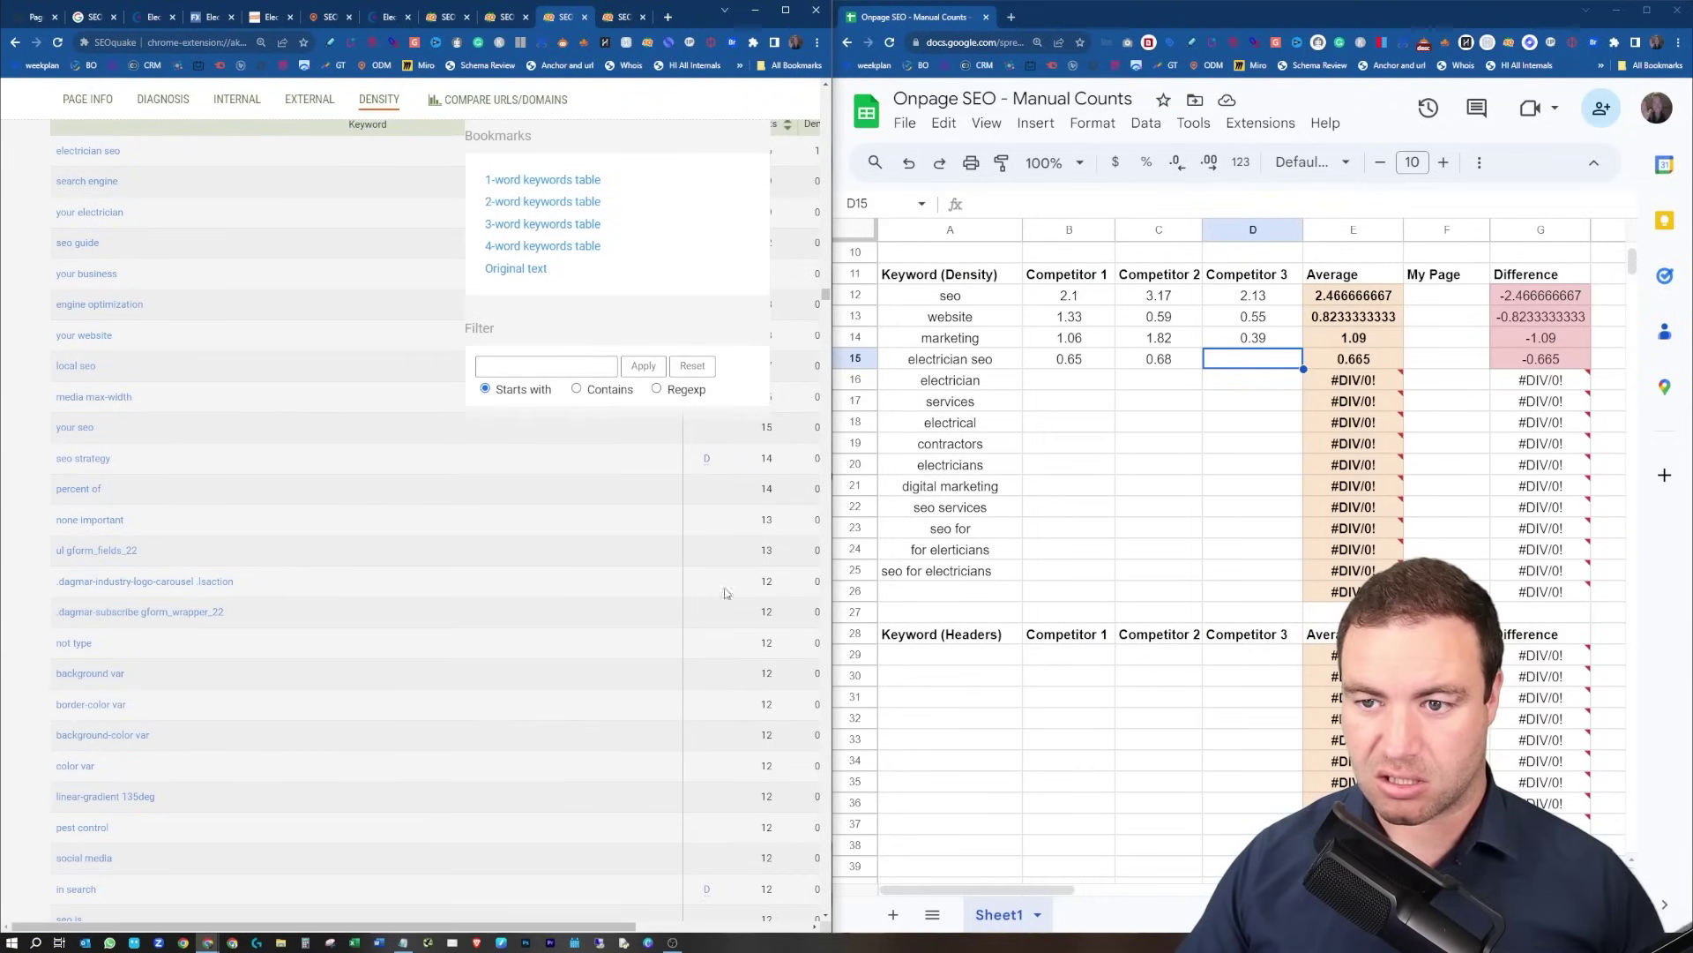
left_click_drag(341, 932, 367, 932)
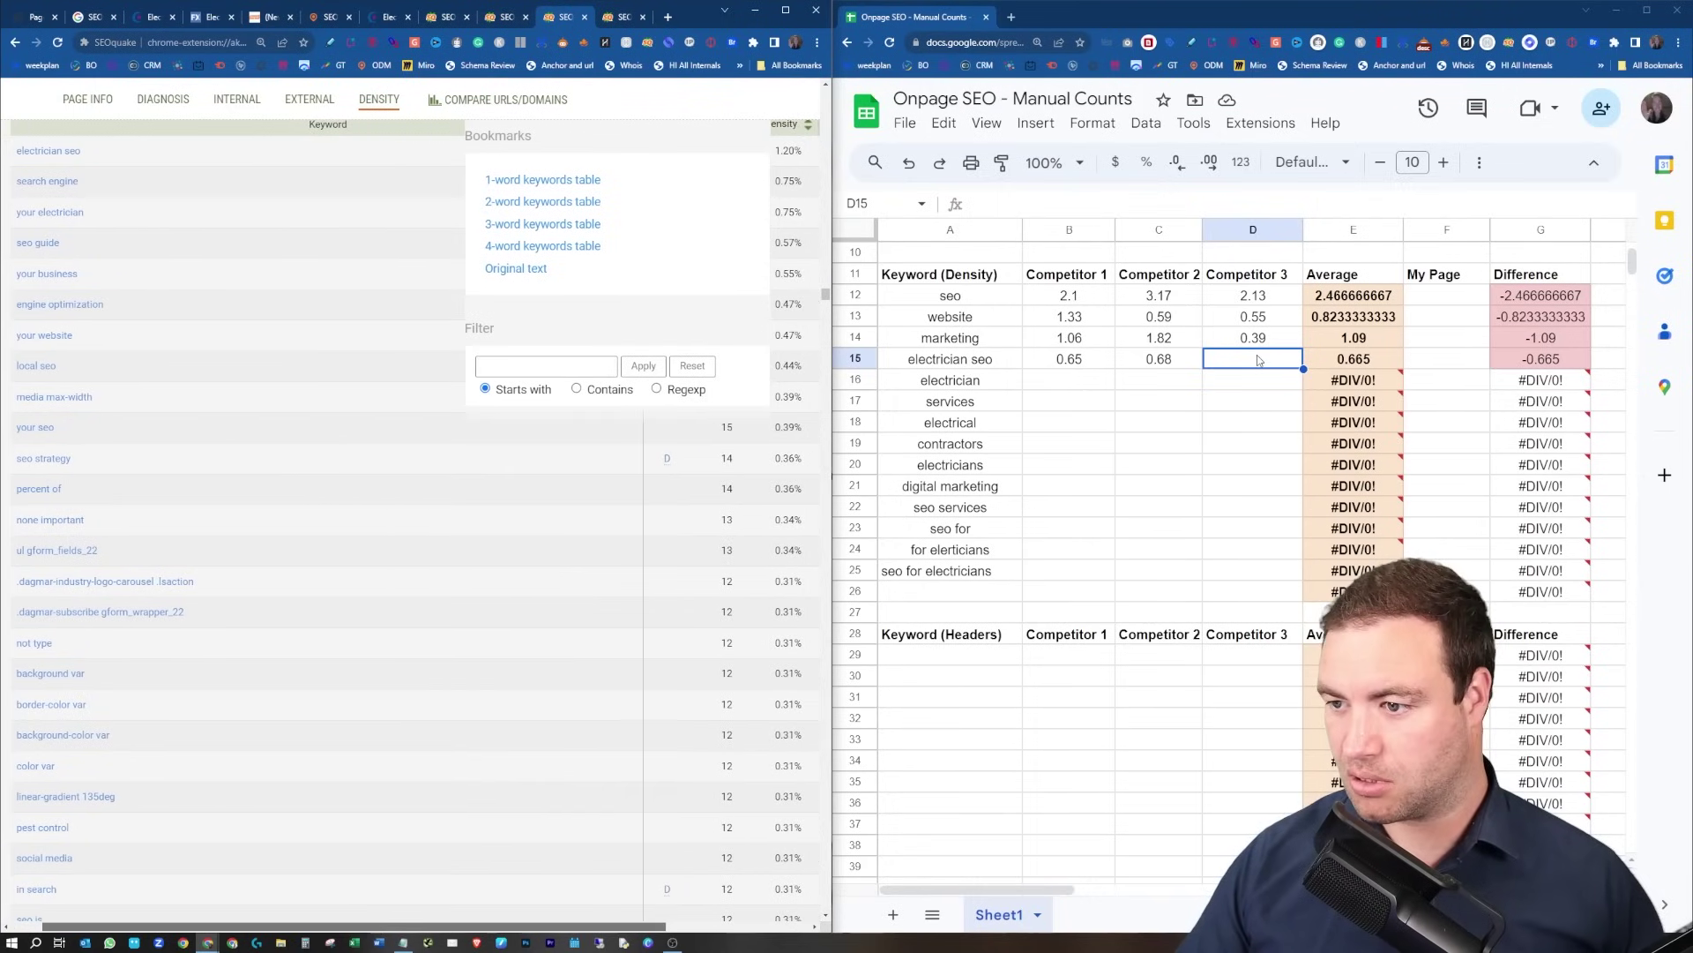
type("1.20")
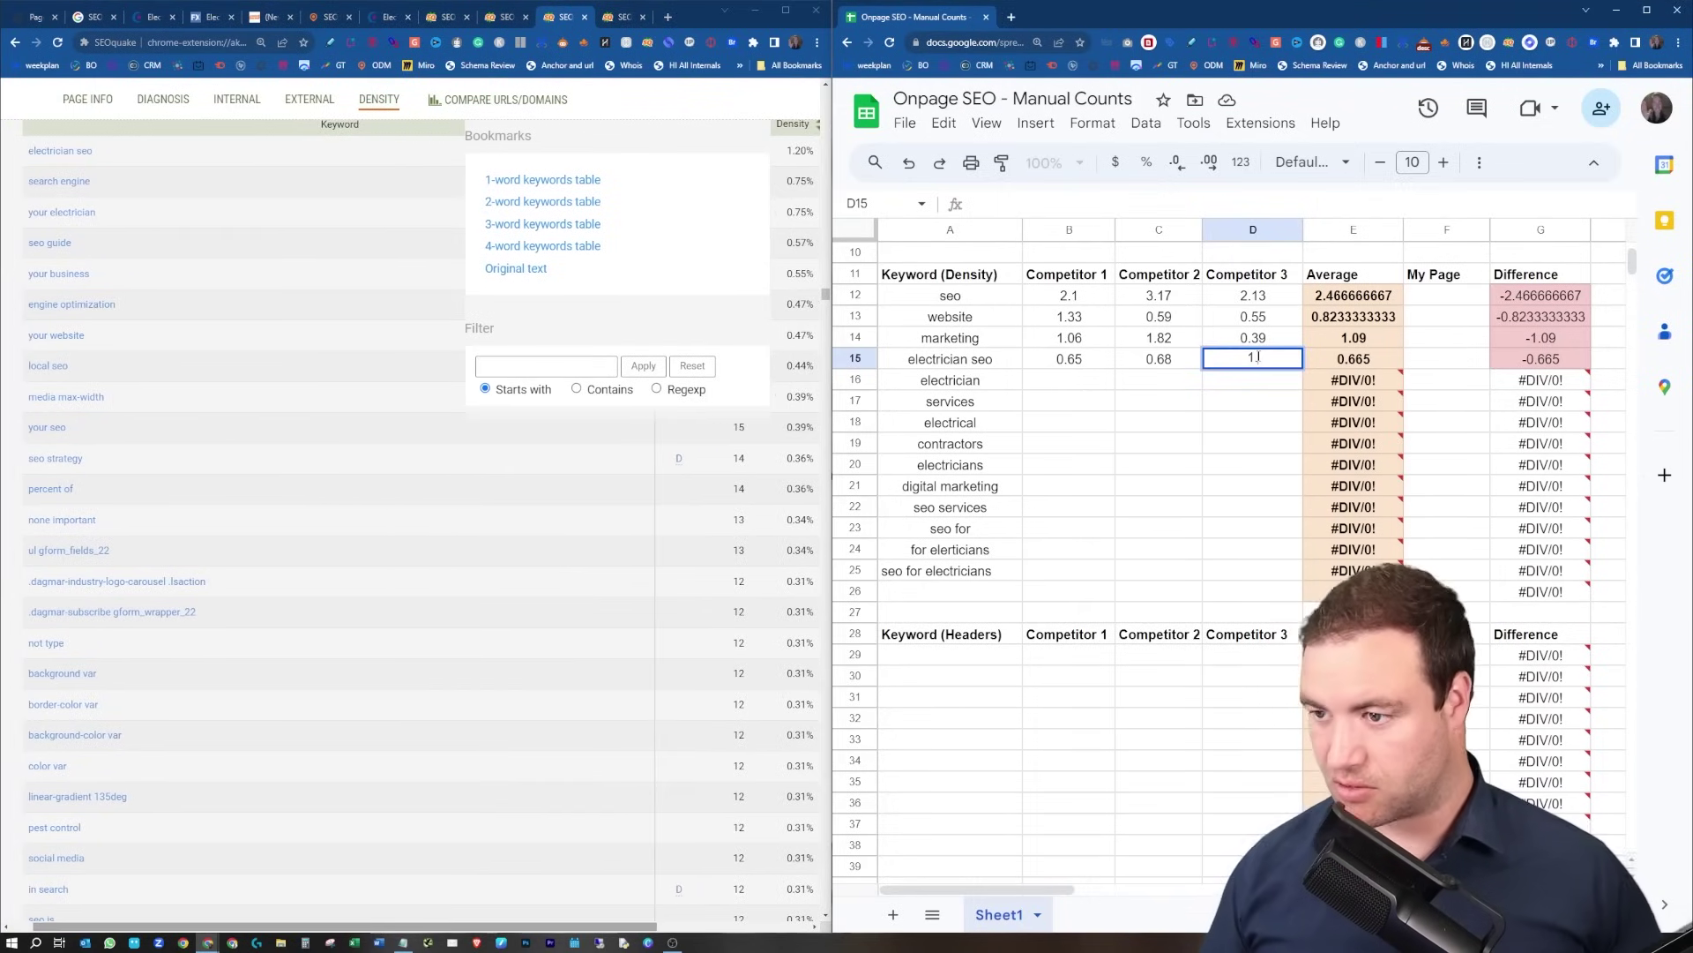
left_click(1244, 428)
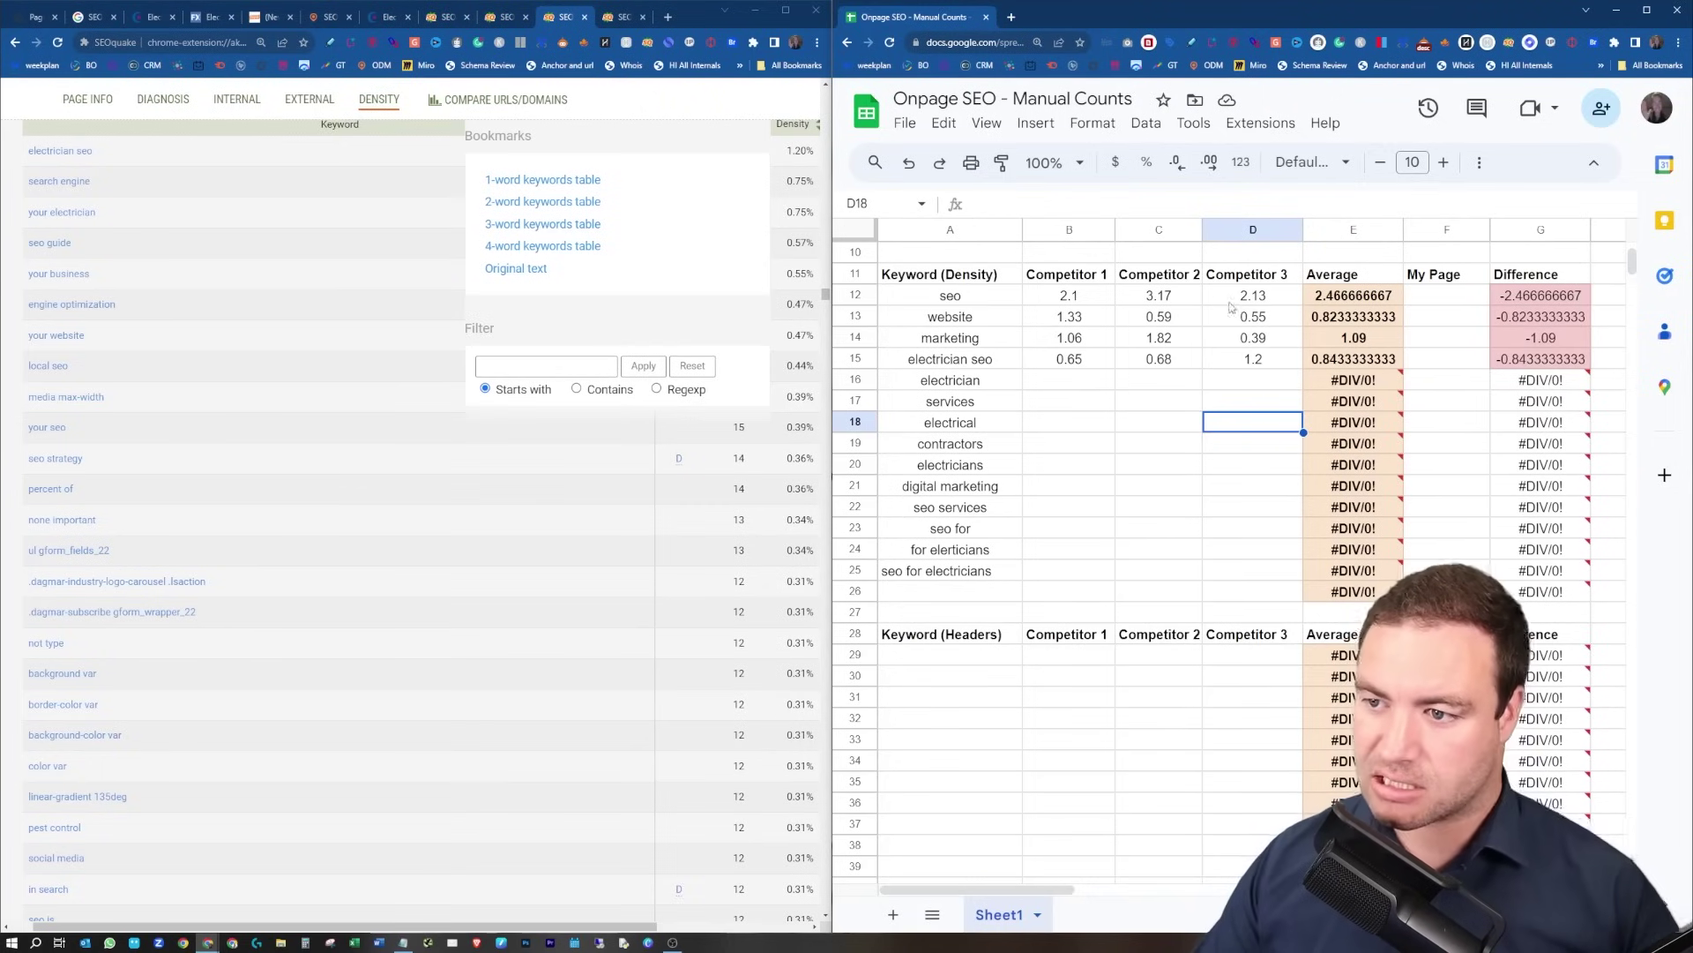
Switch to the osbornedm.com density report and enter 1.66 as the My Page density for "seo".
left_click(601, 17)
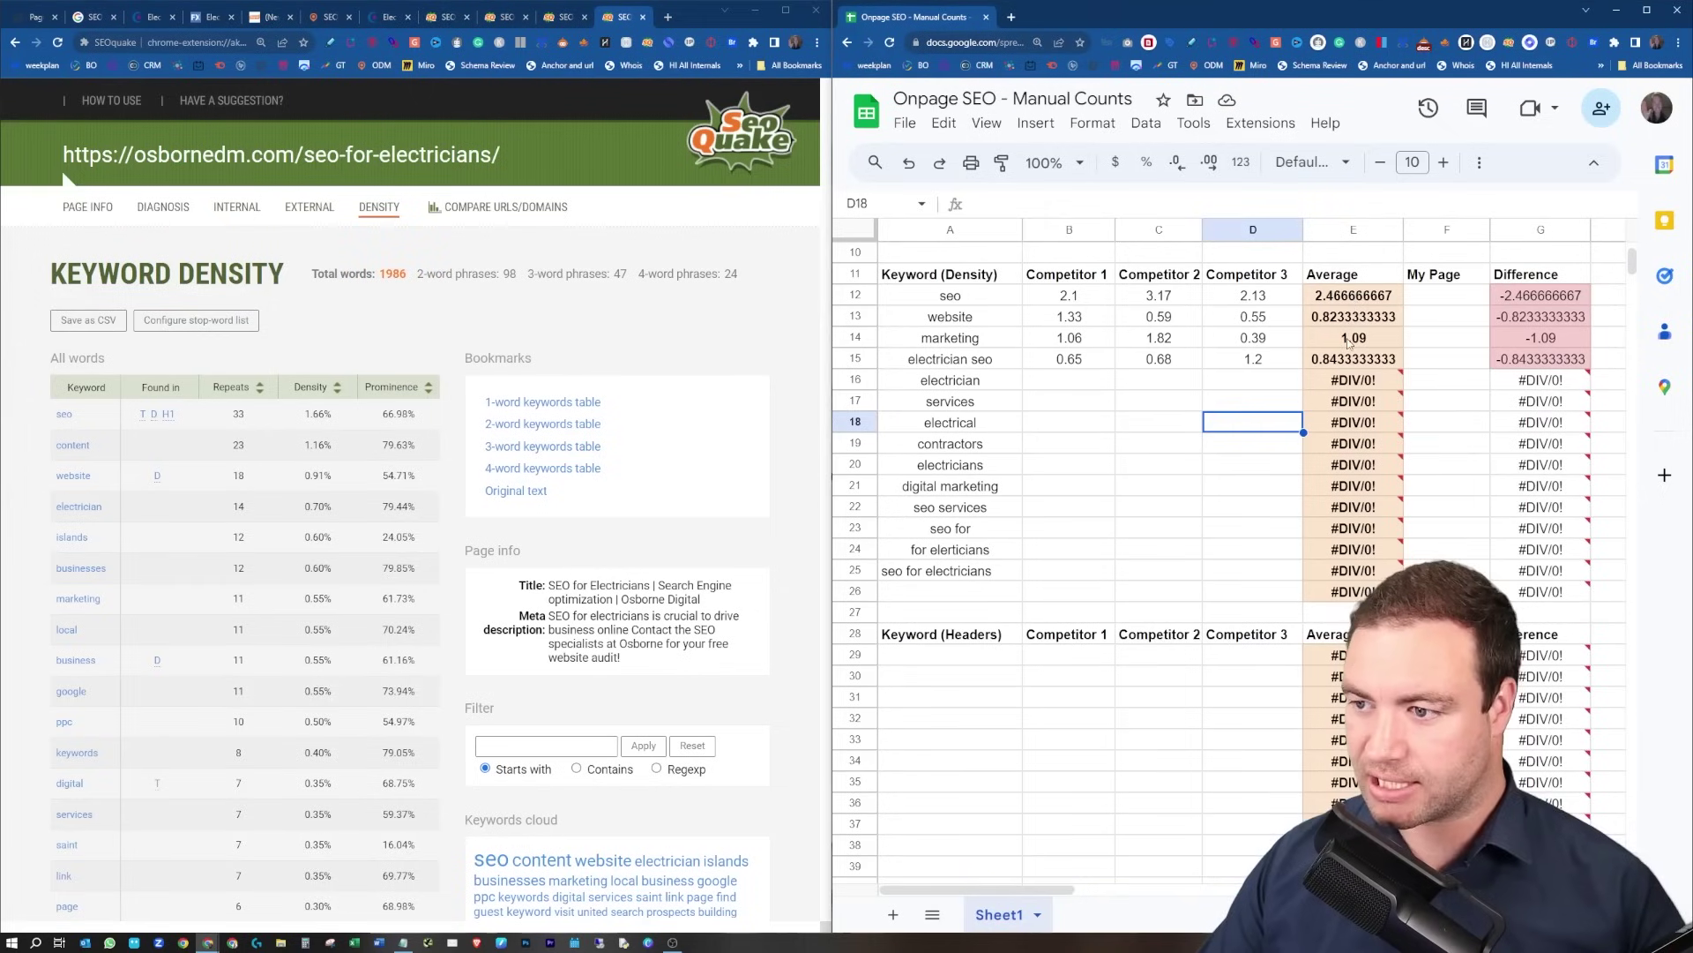
left_click_drag(1351, 296, 1345, 364)
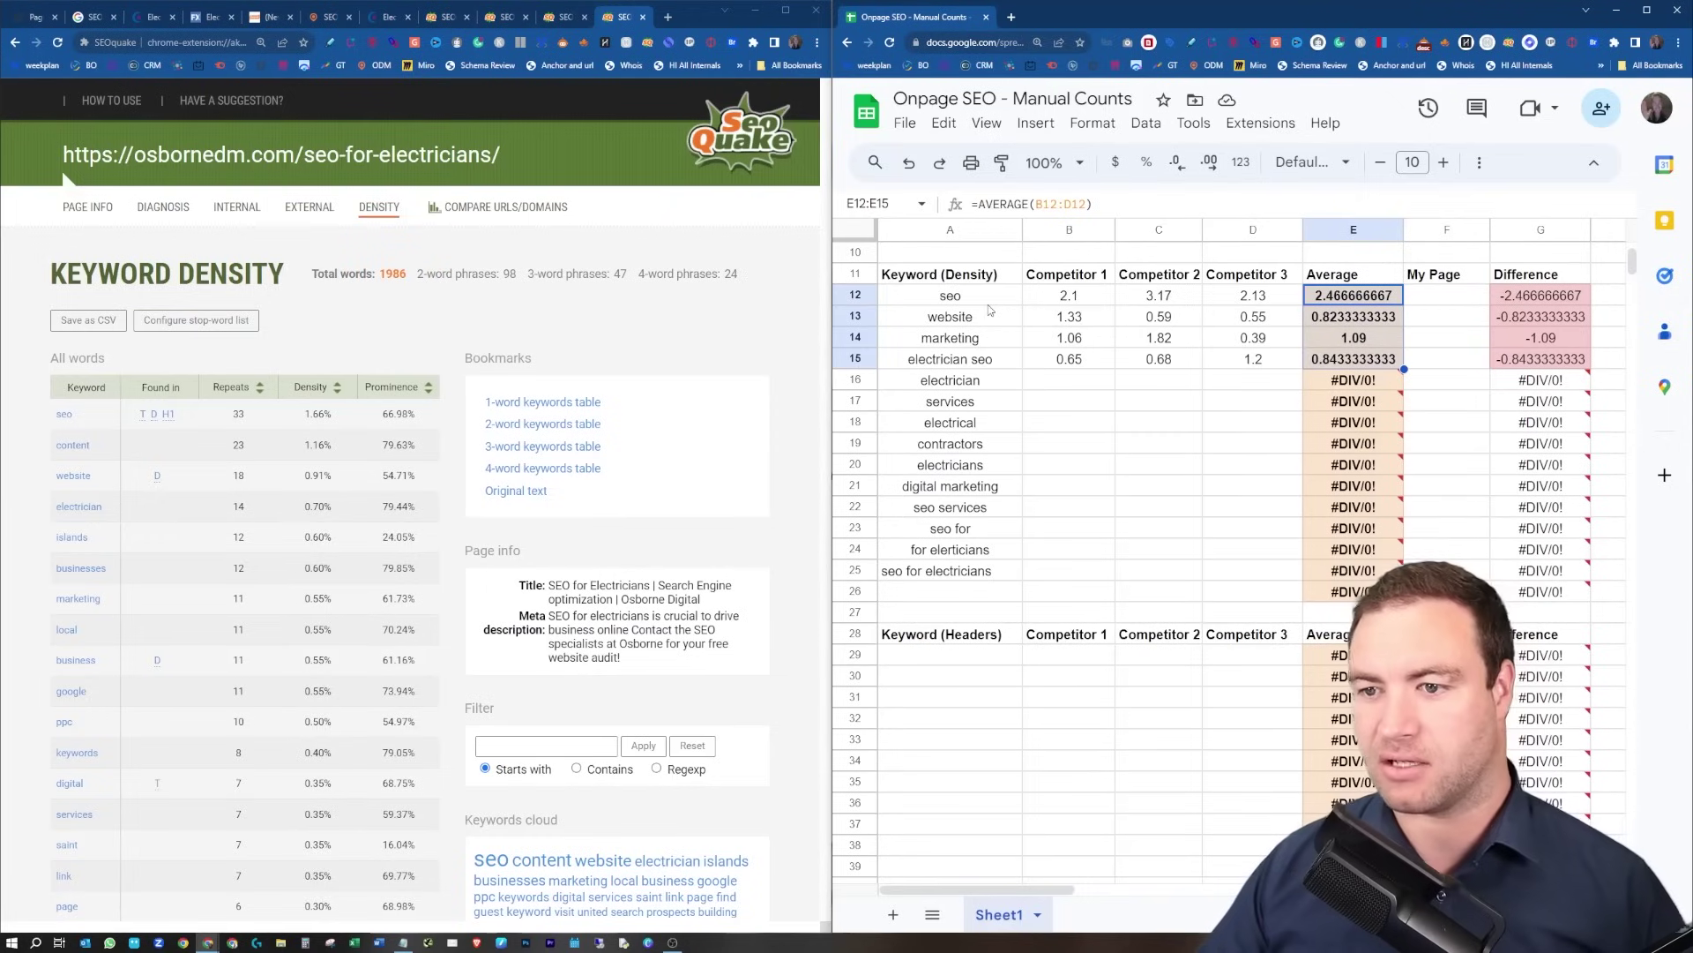
left_click(950, 295)
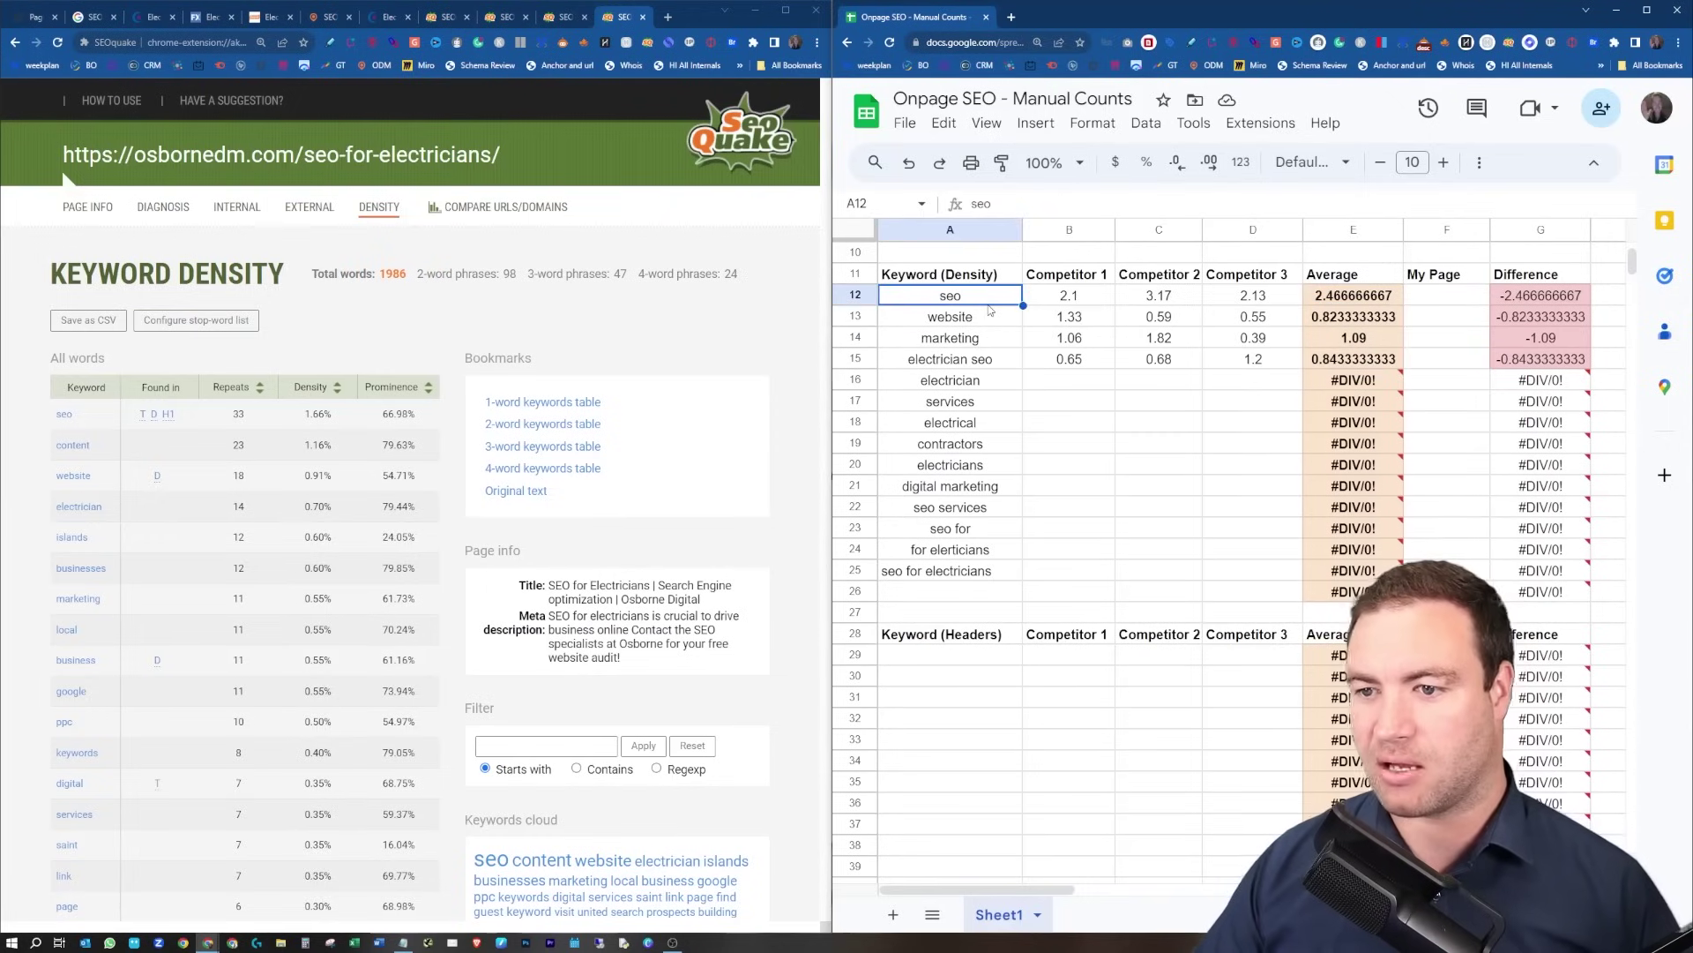
left_click(1356, 296)
left_click(1440, 299)
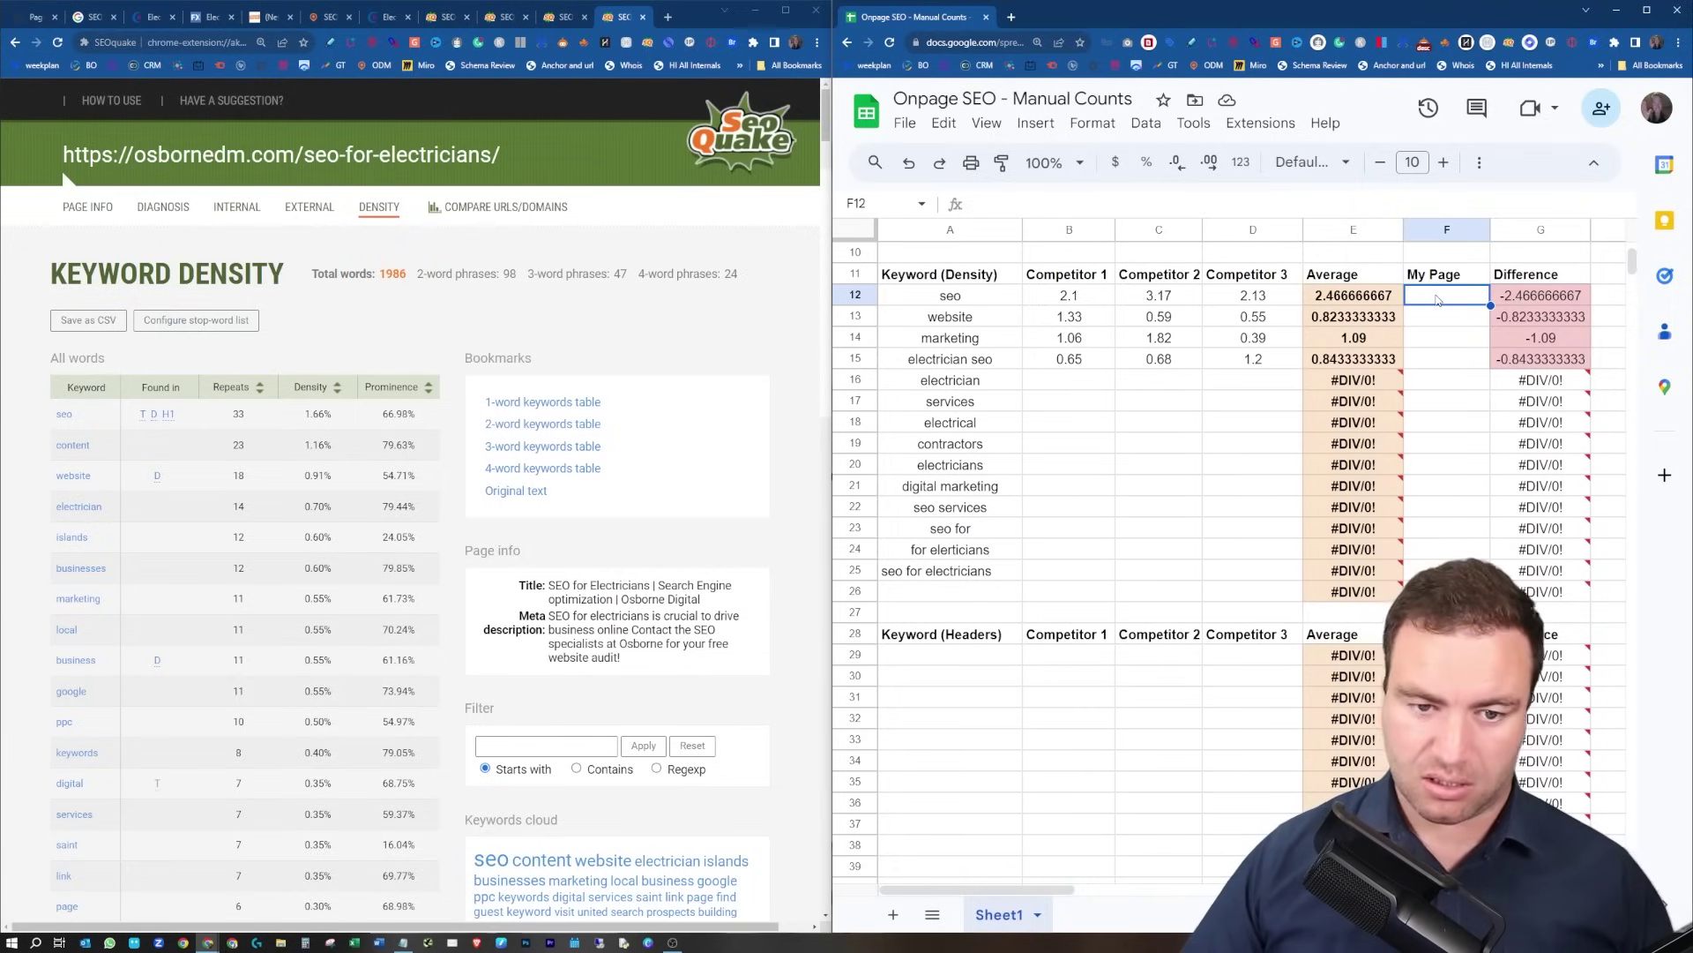
type("1.66")
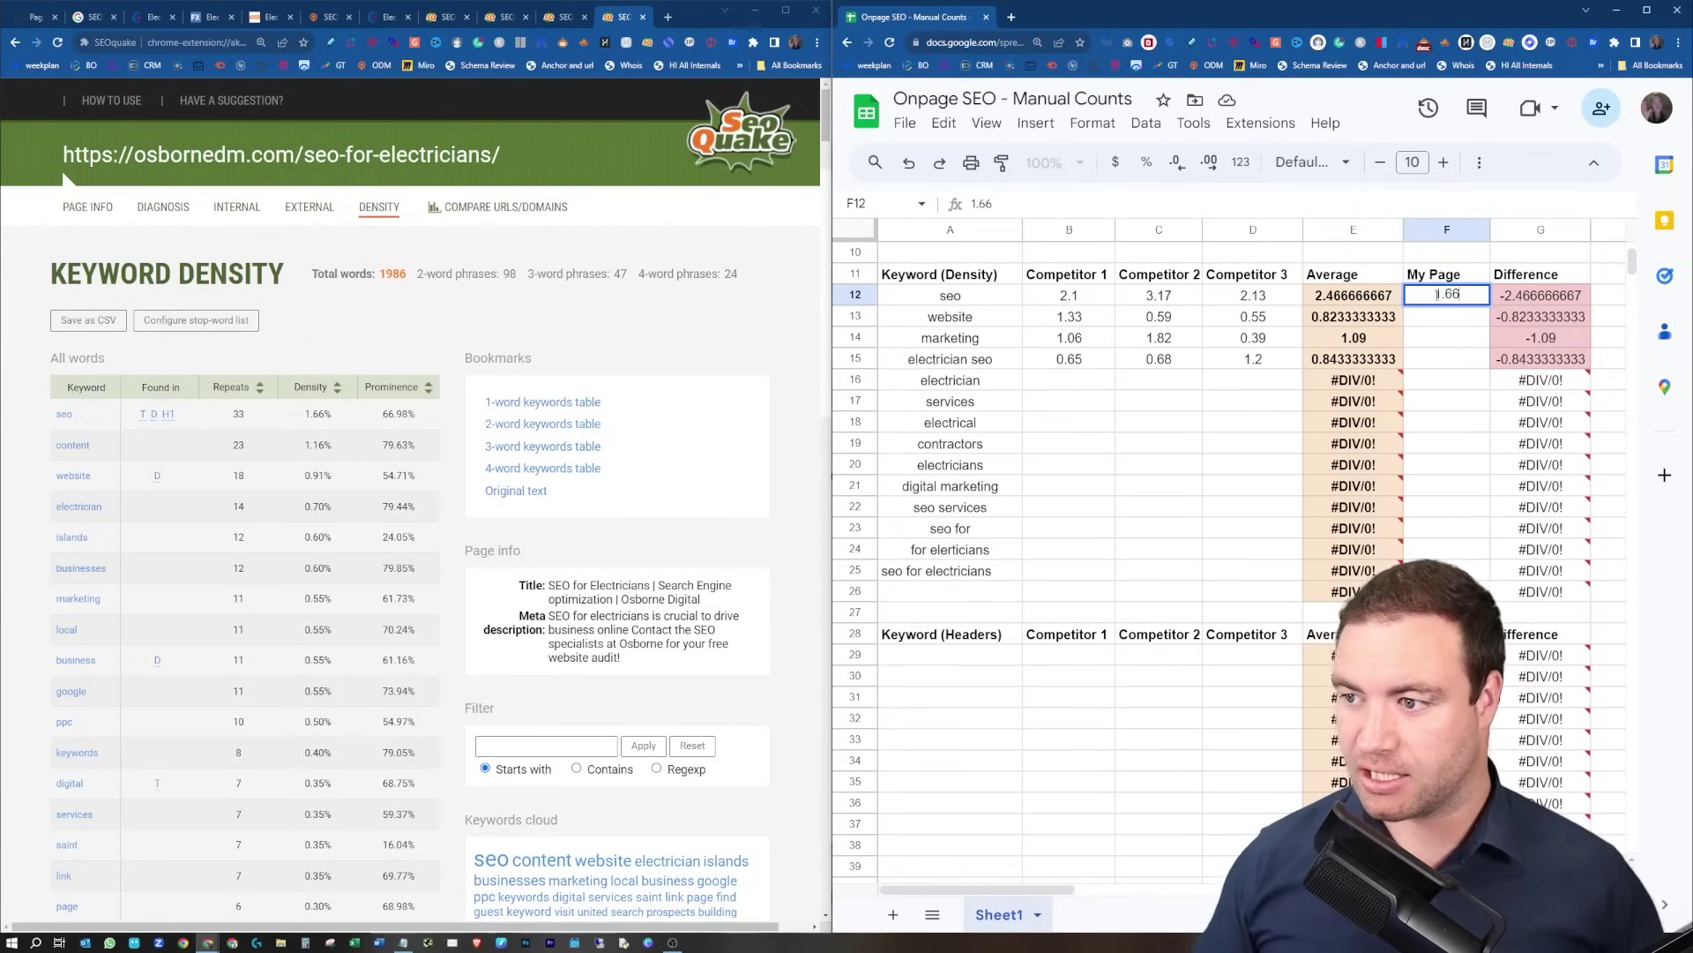
key("Return")
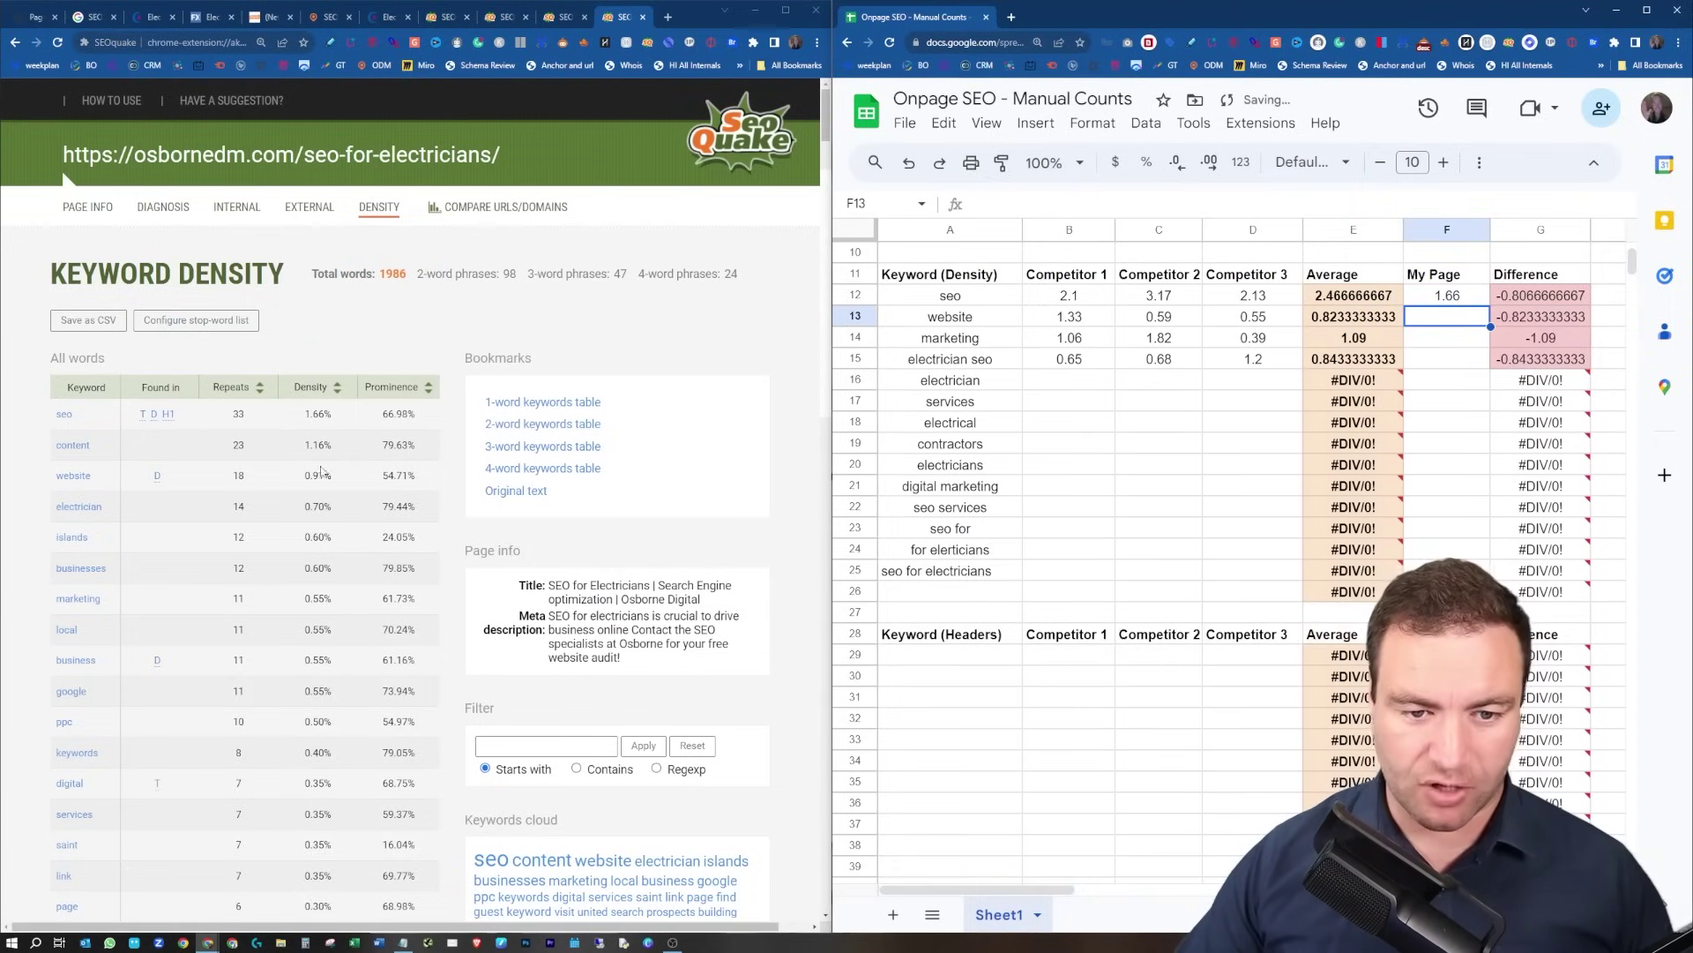
Fill in the My Page densities with .91 for "website" and .55 for "marketing".
type(".")
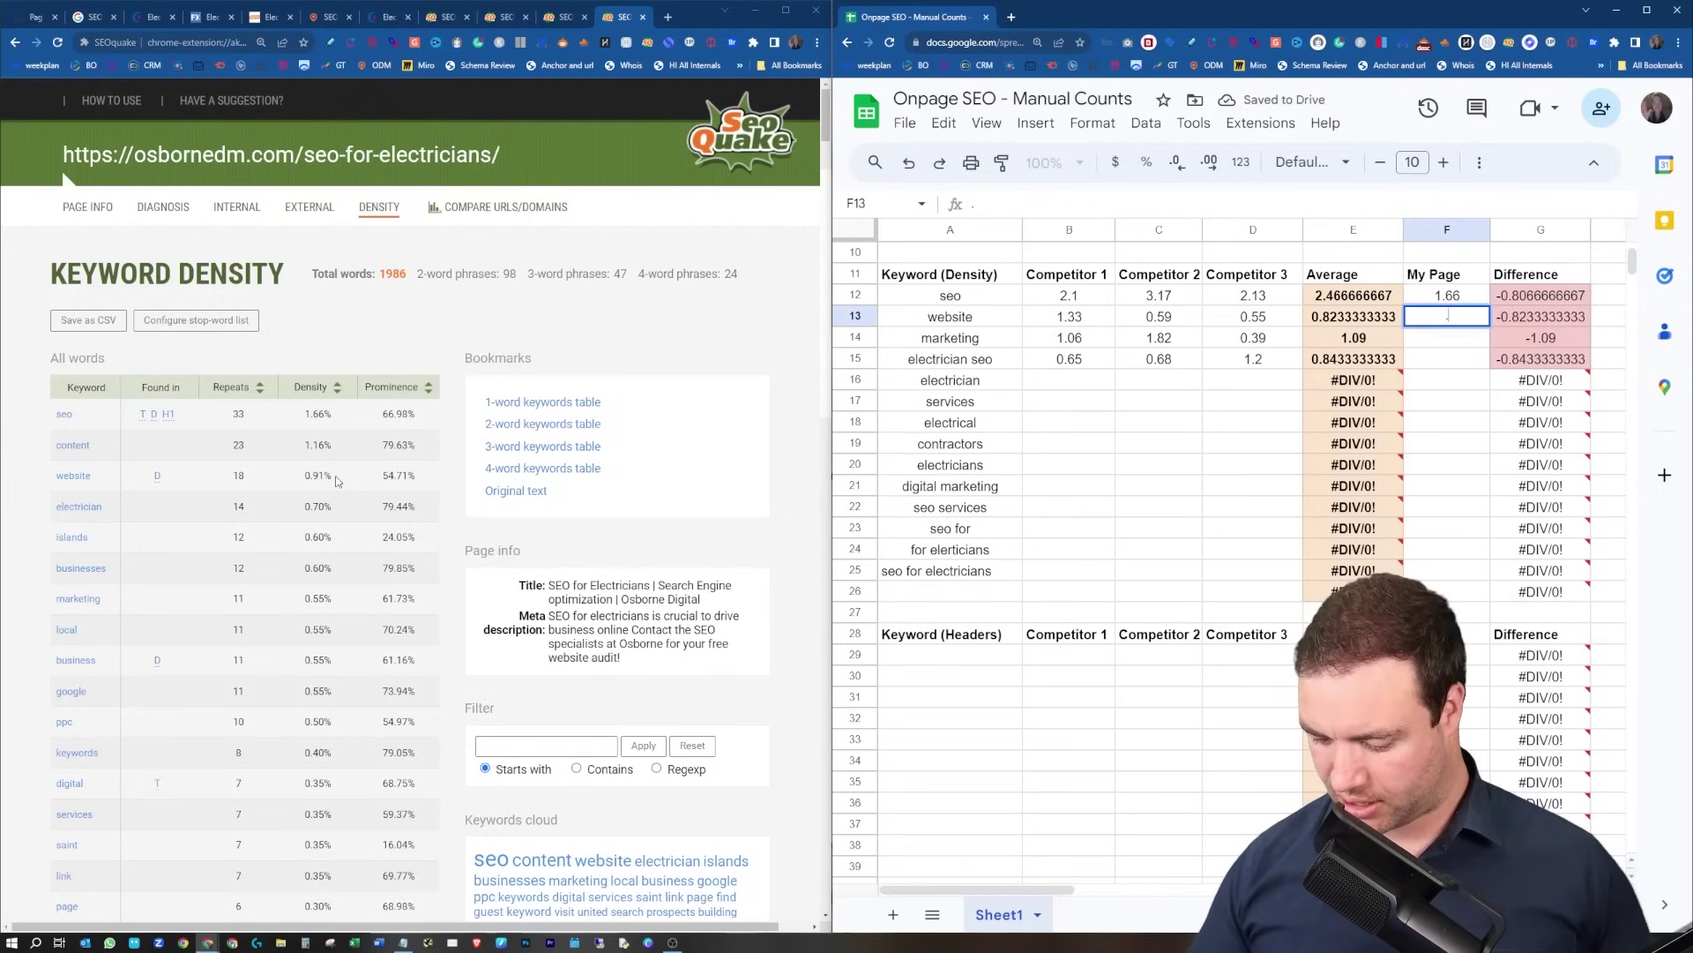
type("91")
key("Return")
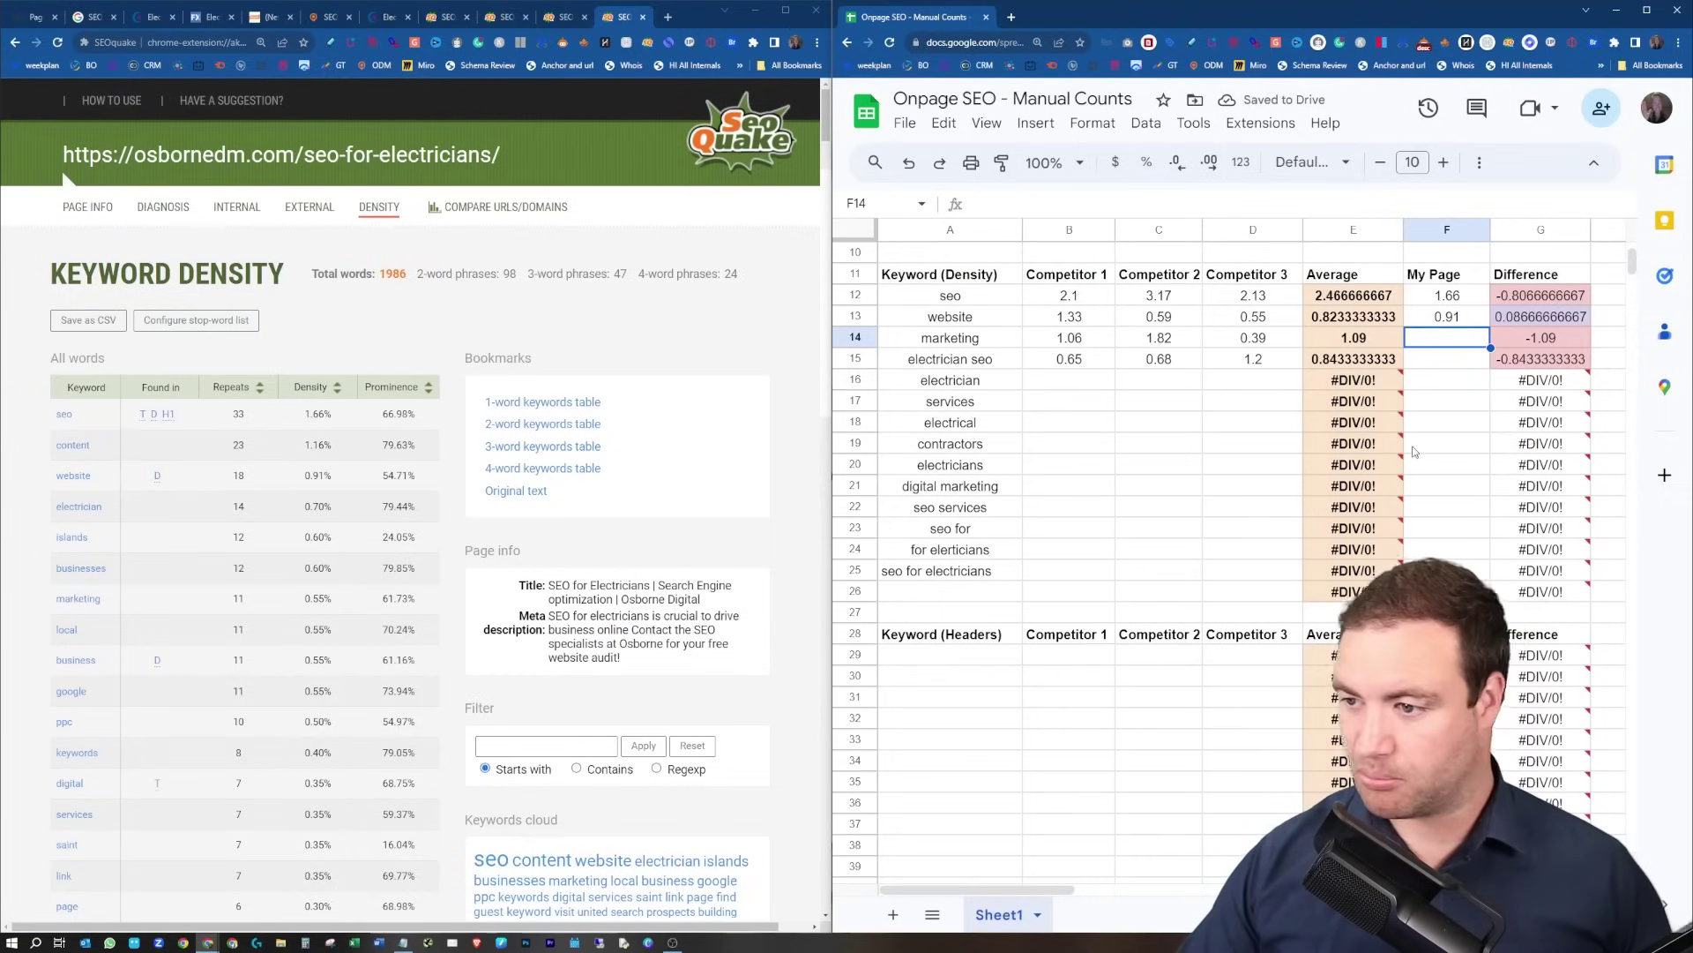
type(".55")
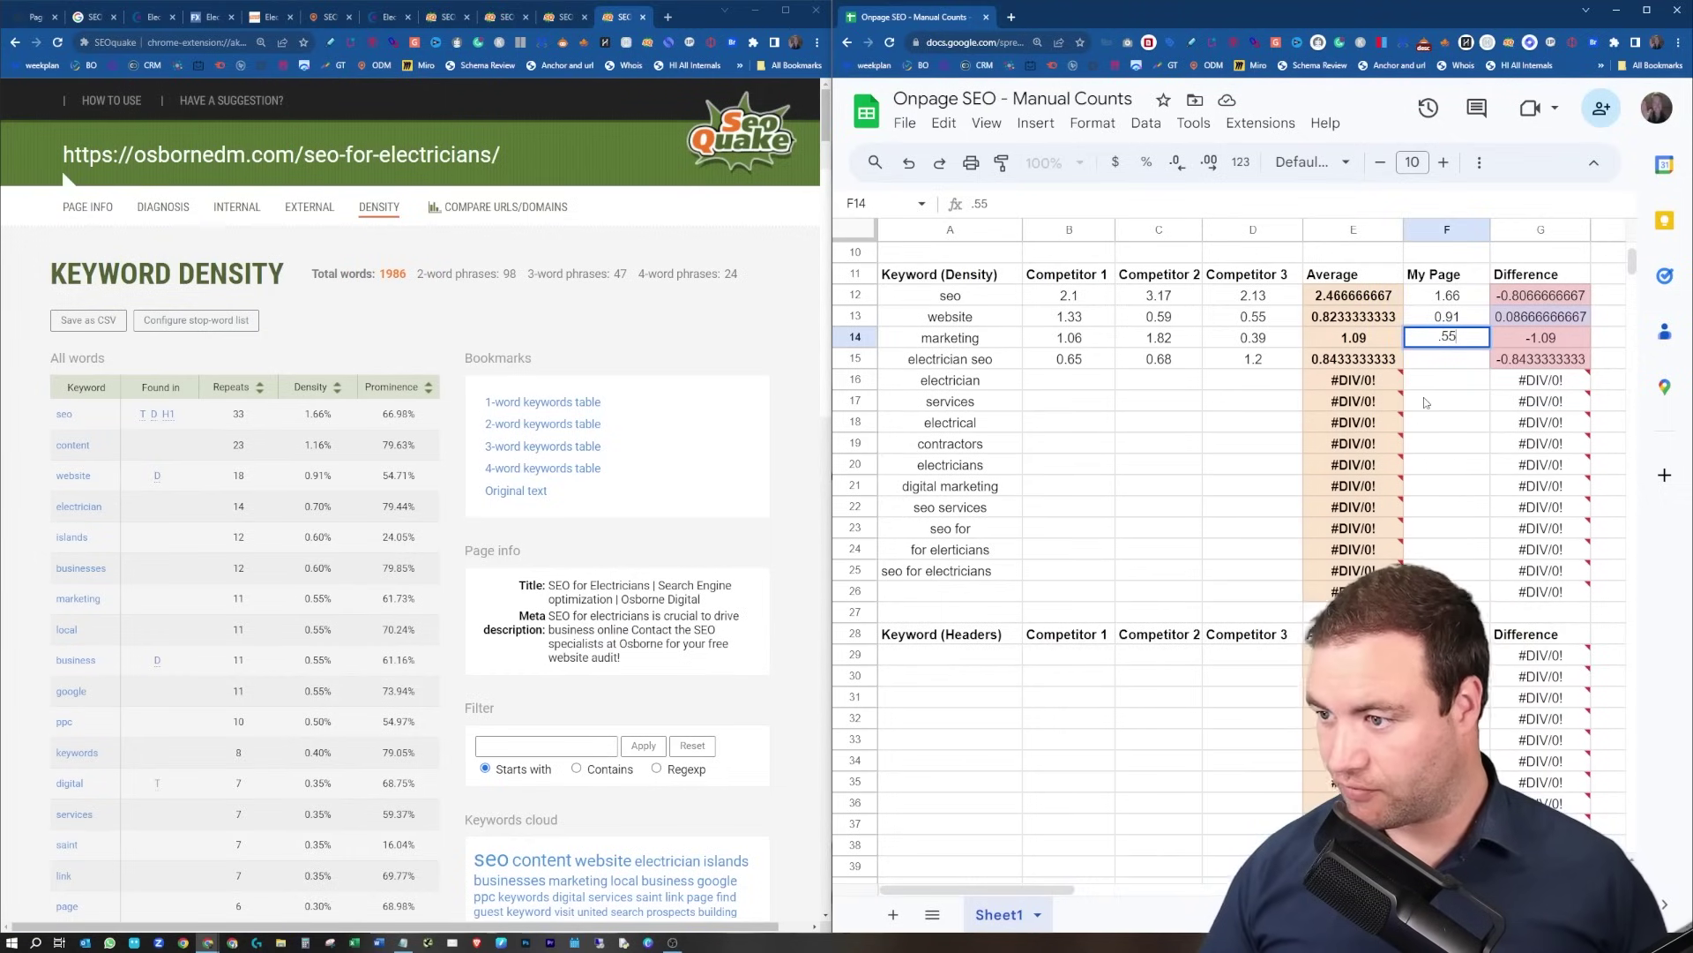
key("Return")
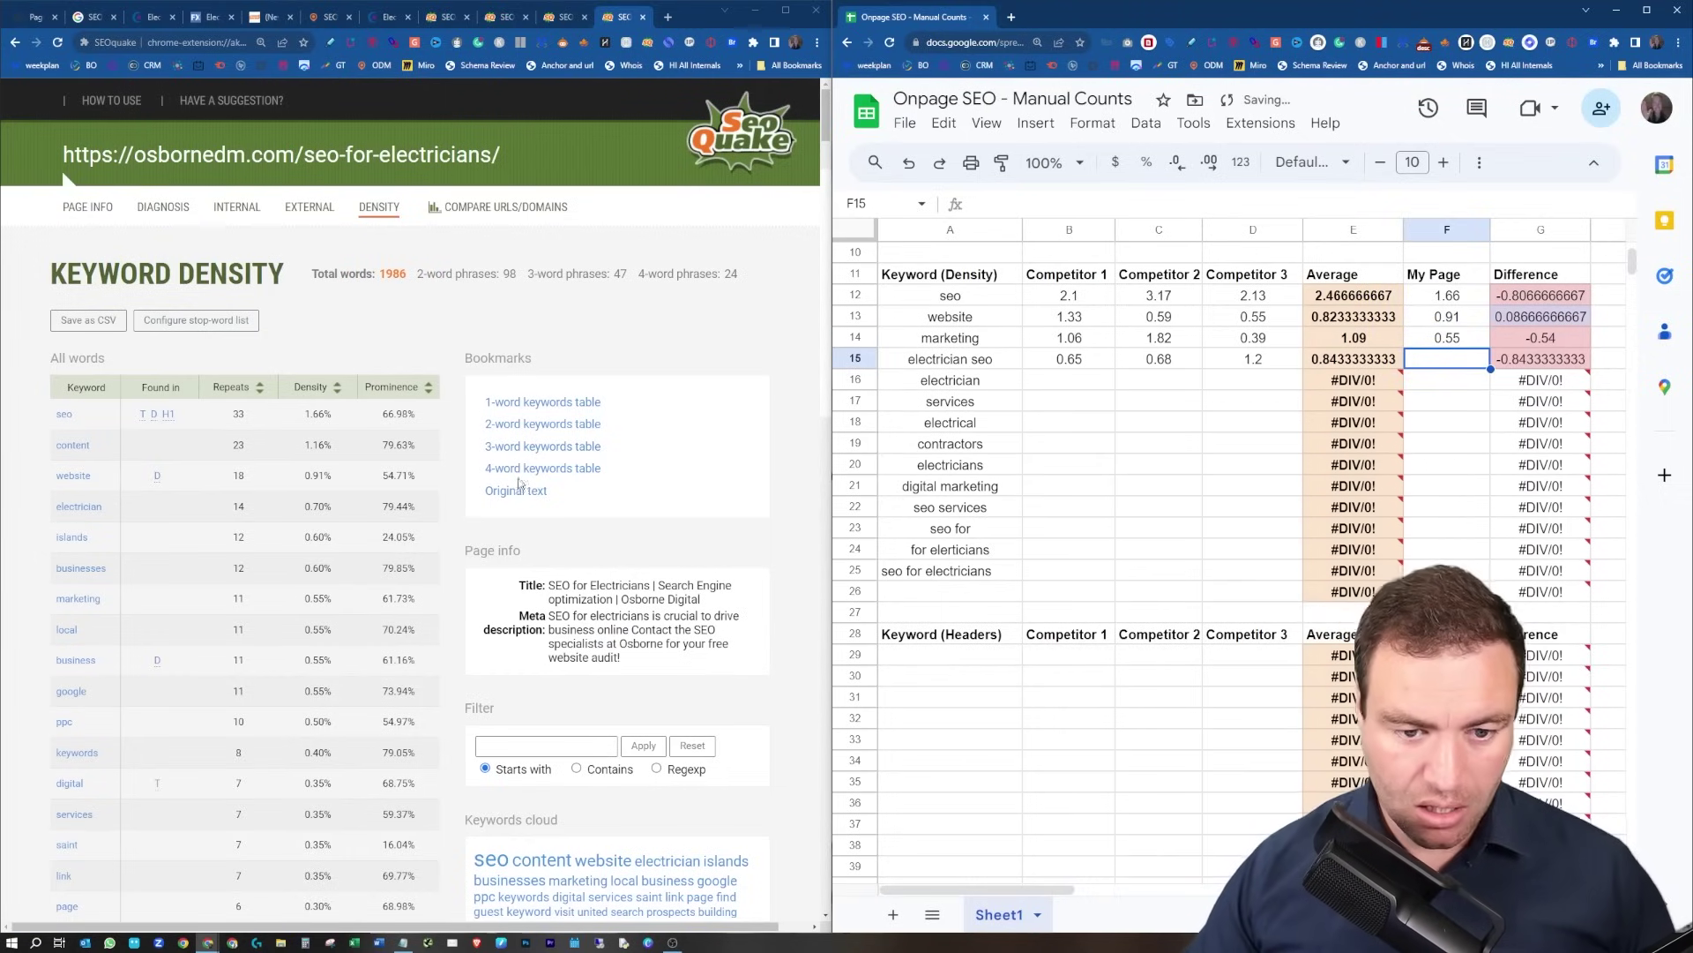
Look up "electrician seo" among the own page's 2-word keywords and enter 0 as its My Page density.
left_click(572, 429)
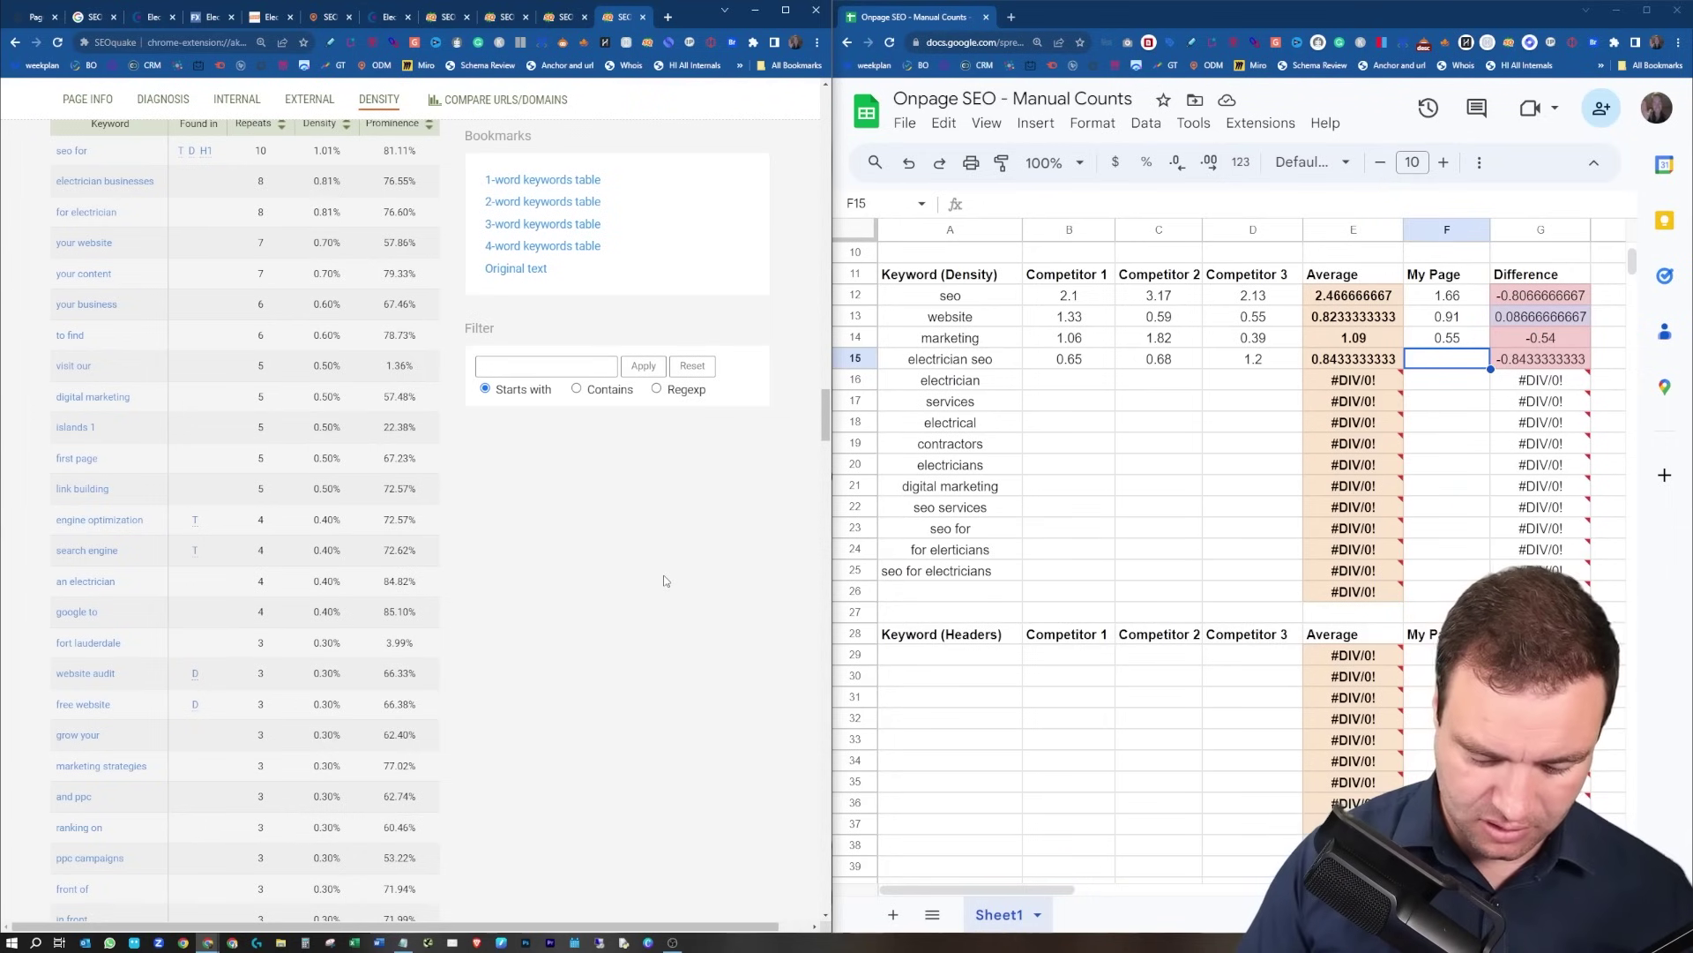
key("ctrl+f")
key("Return")
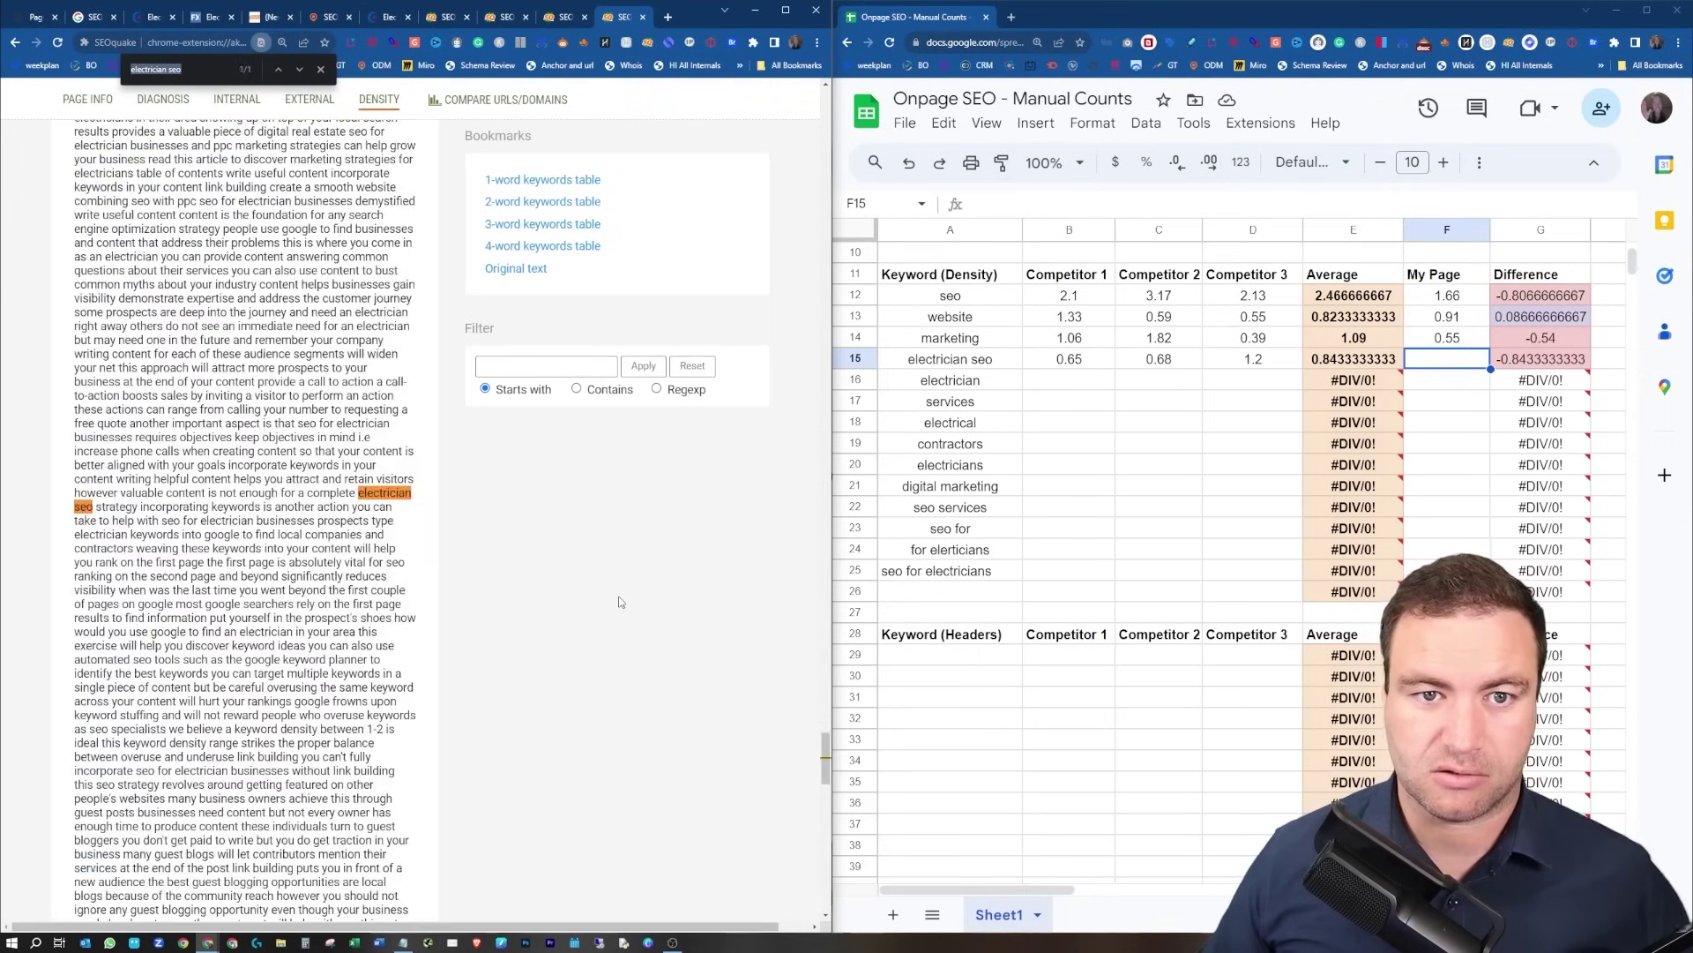
scroll(618, 600, "up", 10)
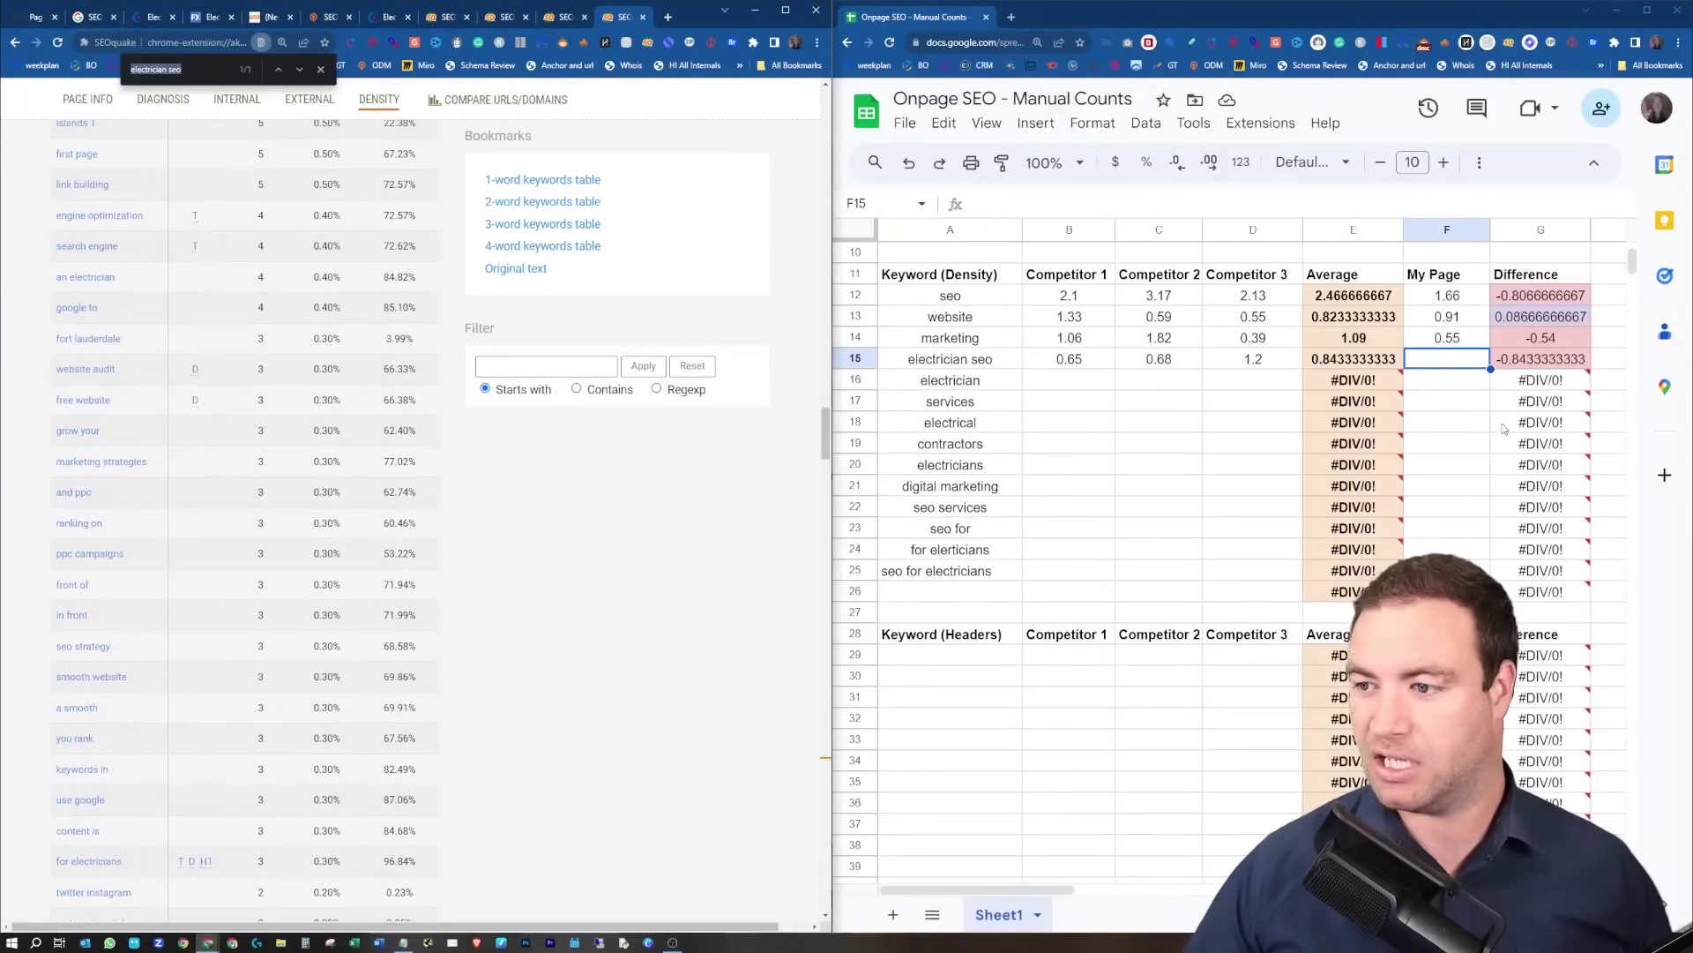
left_click(1449, 363)
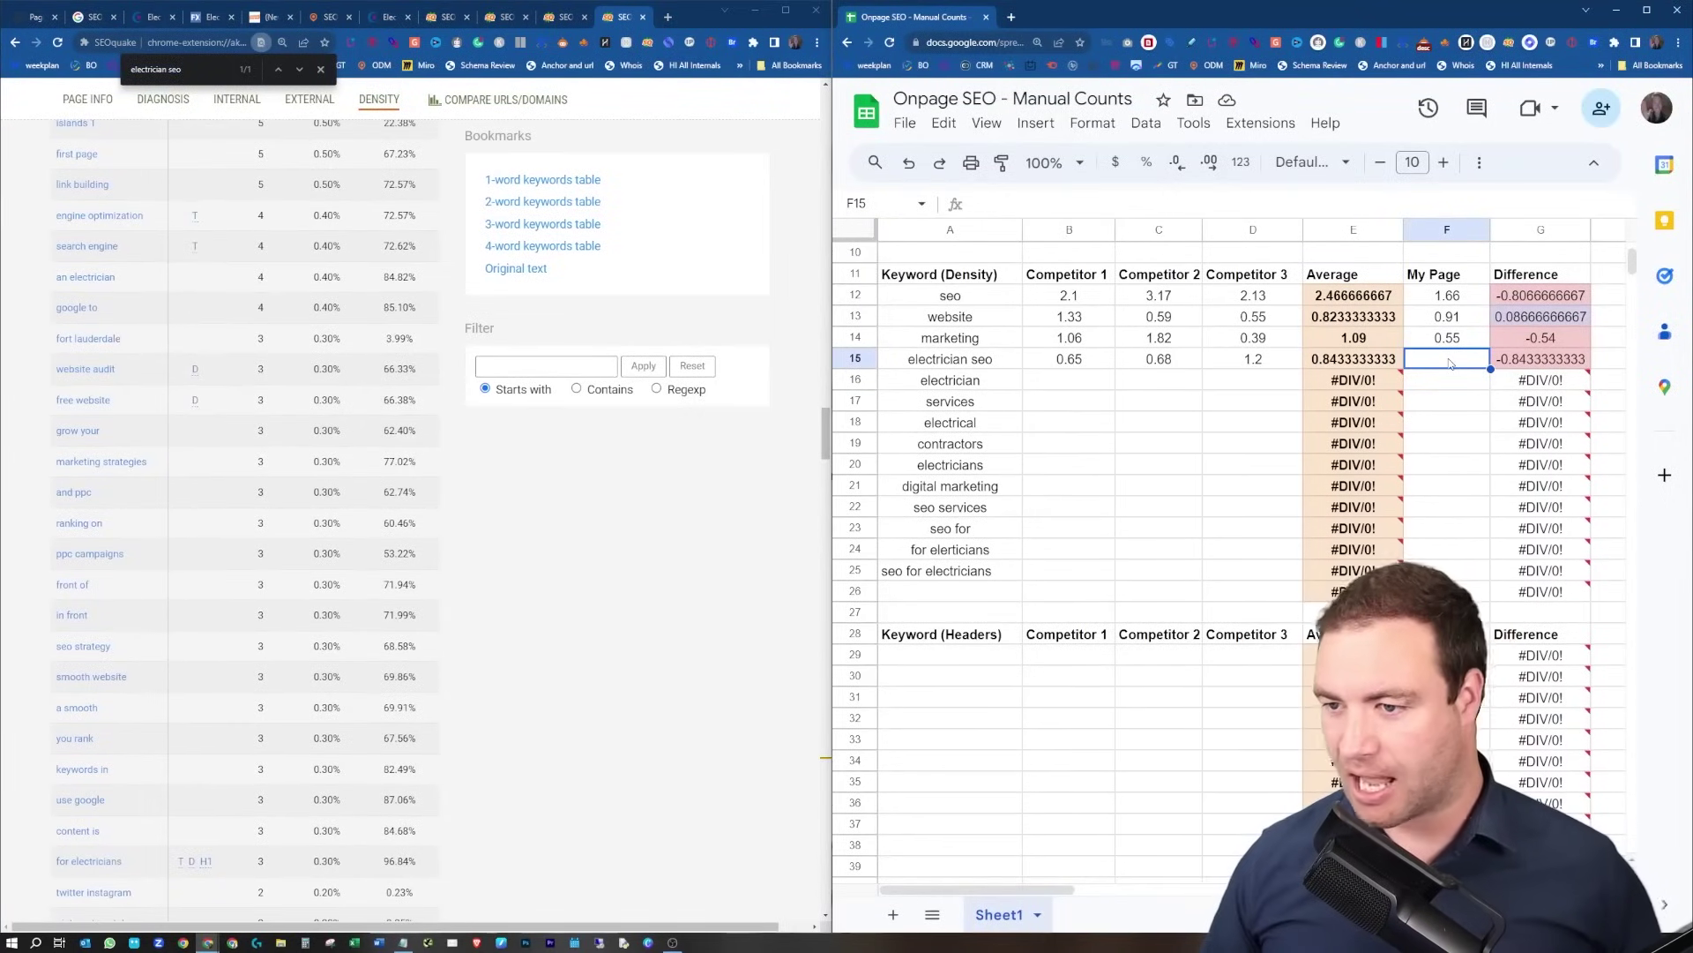
double_click(1449, 360)
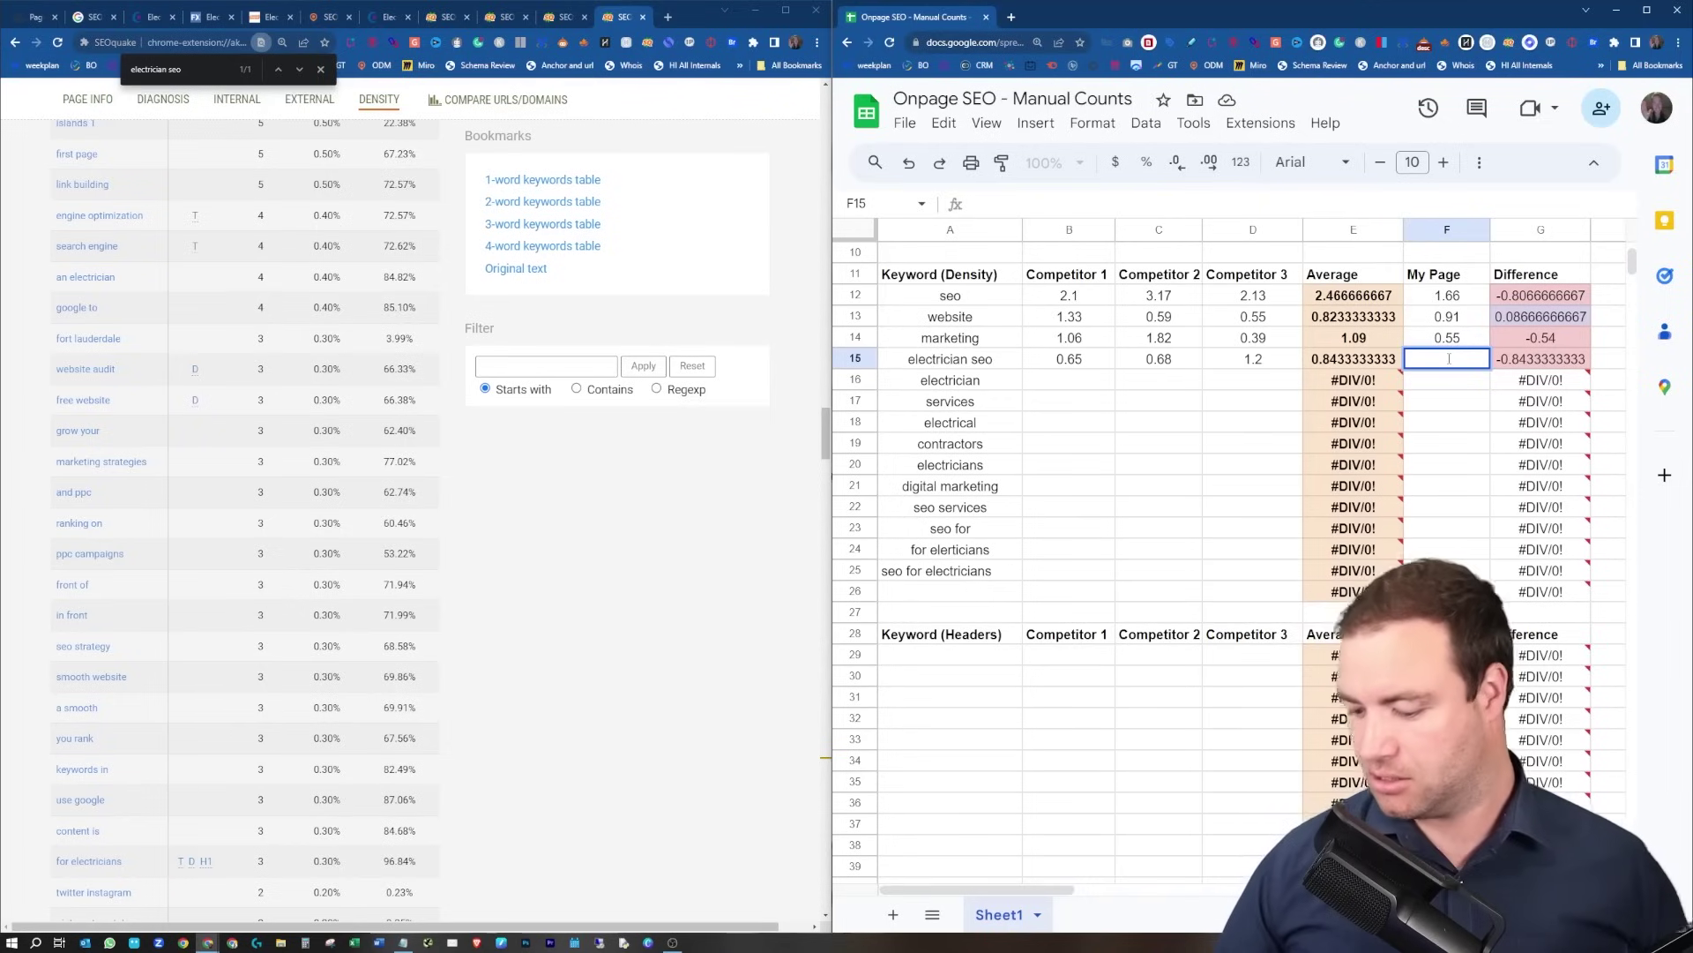
type("0")
key("Return")
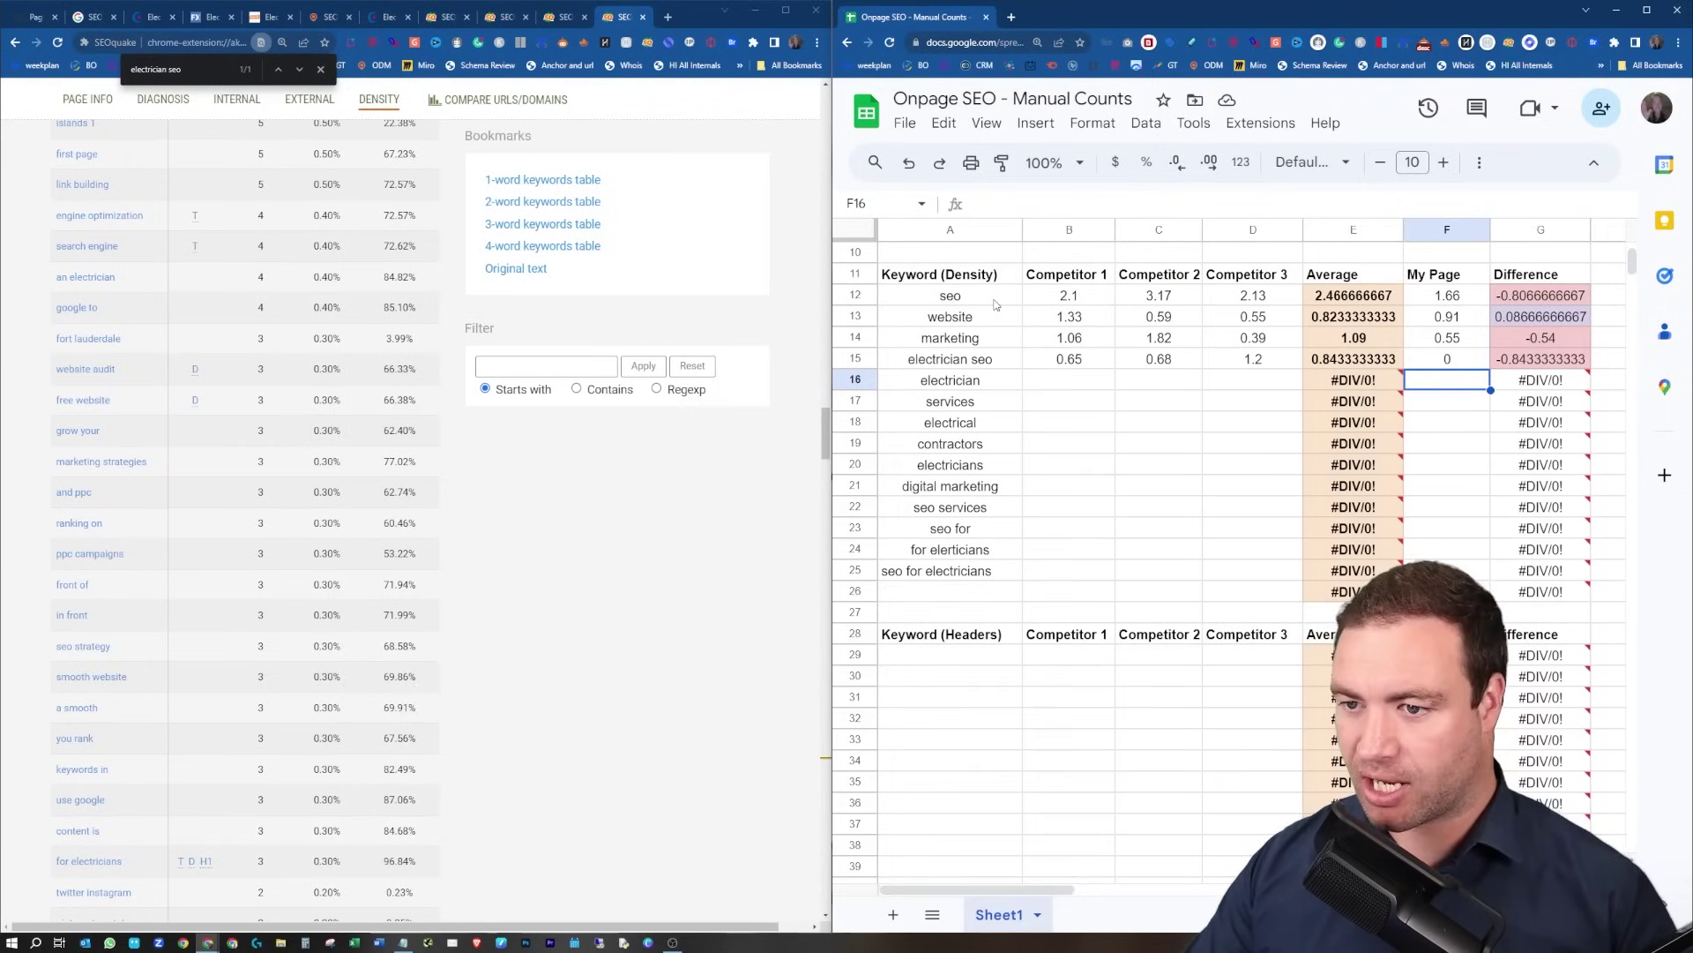
Review the keyword list of the density table, comparing the four filled-in keywords with the remaining ones.
left_click_drag(988, 298, 995, 551)
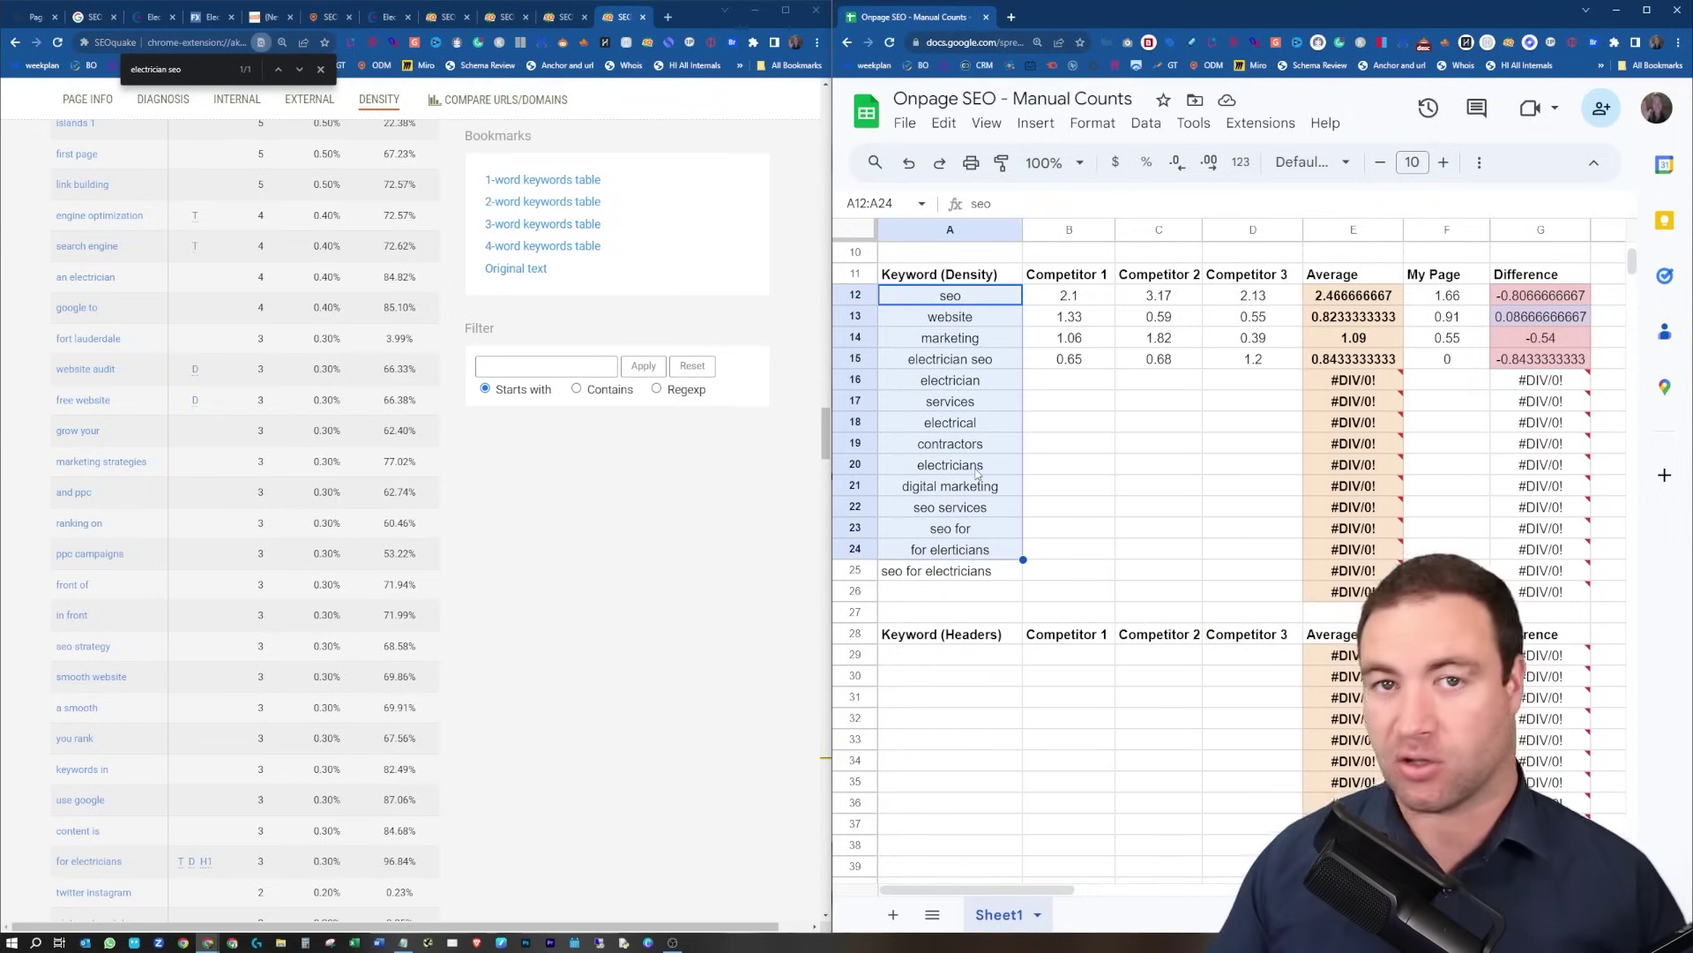
left_click(1001, 516)
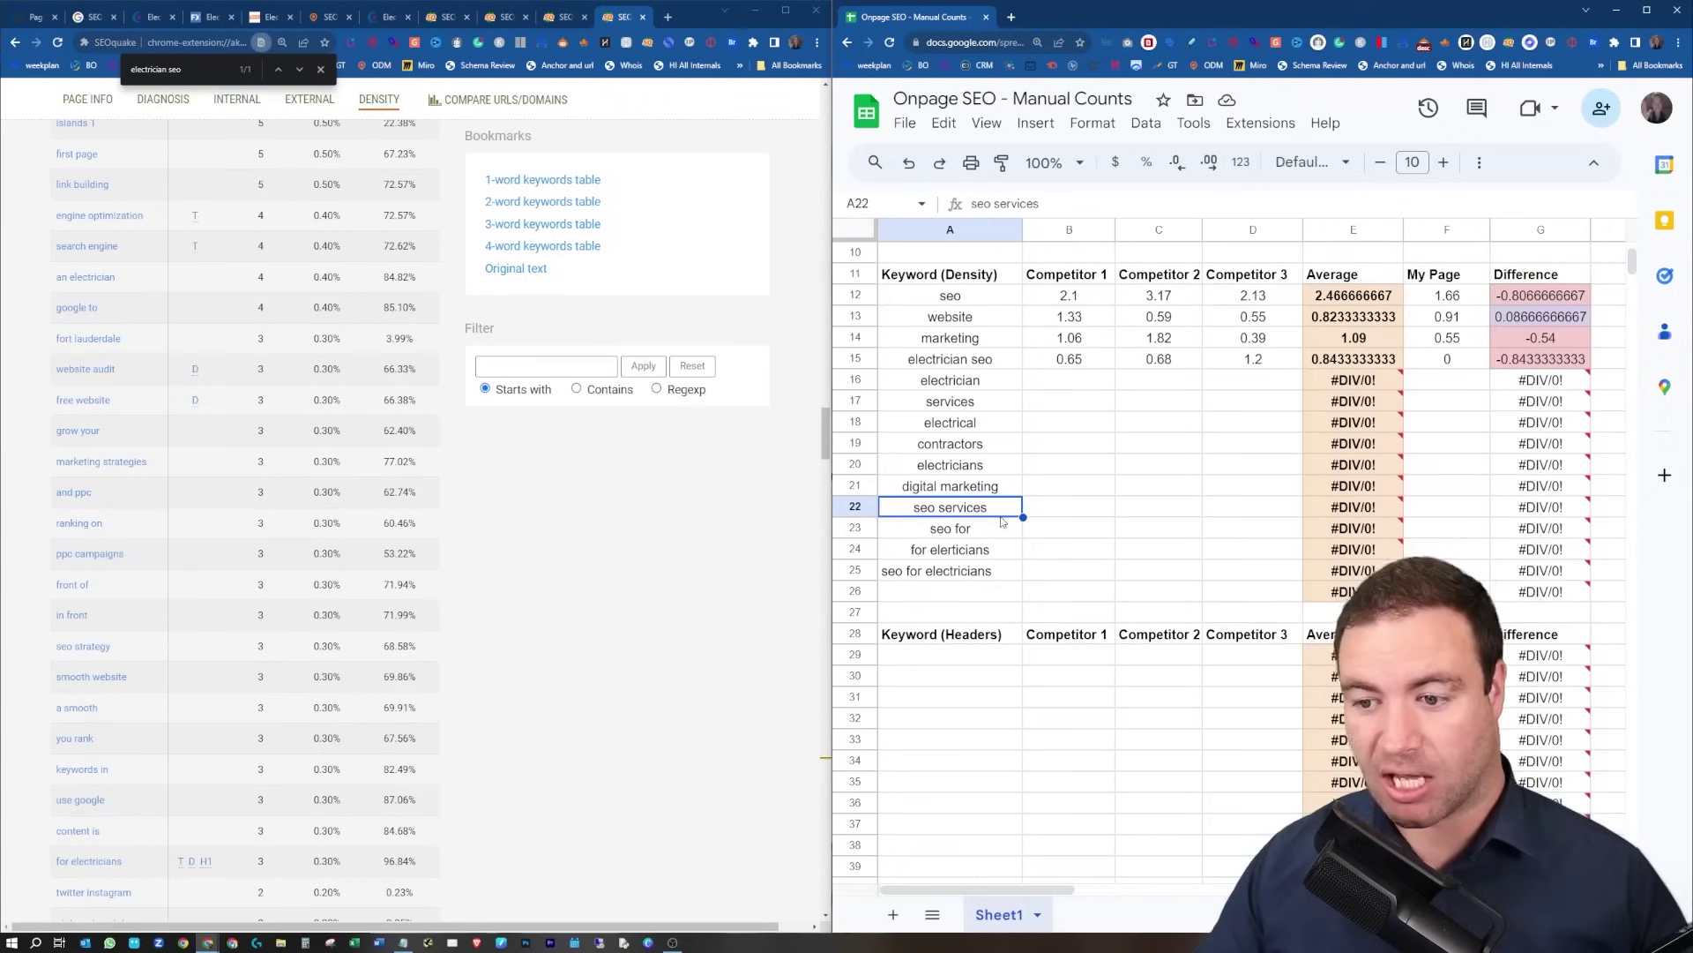
left_click_drag(981, 535, 992, 539)
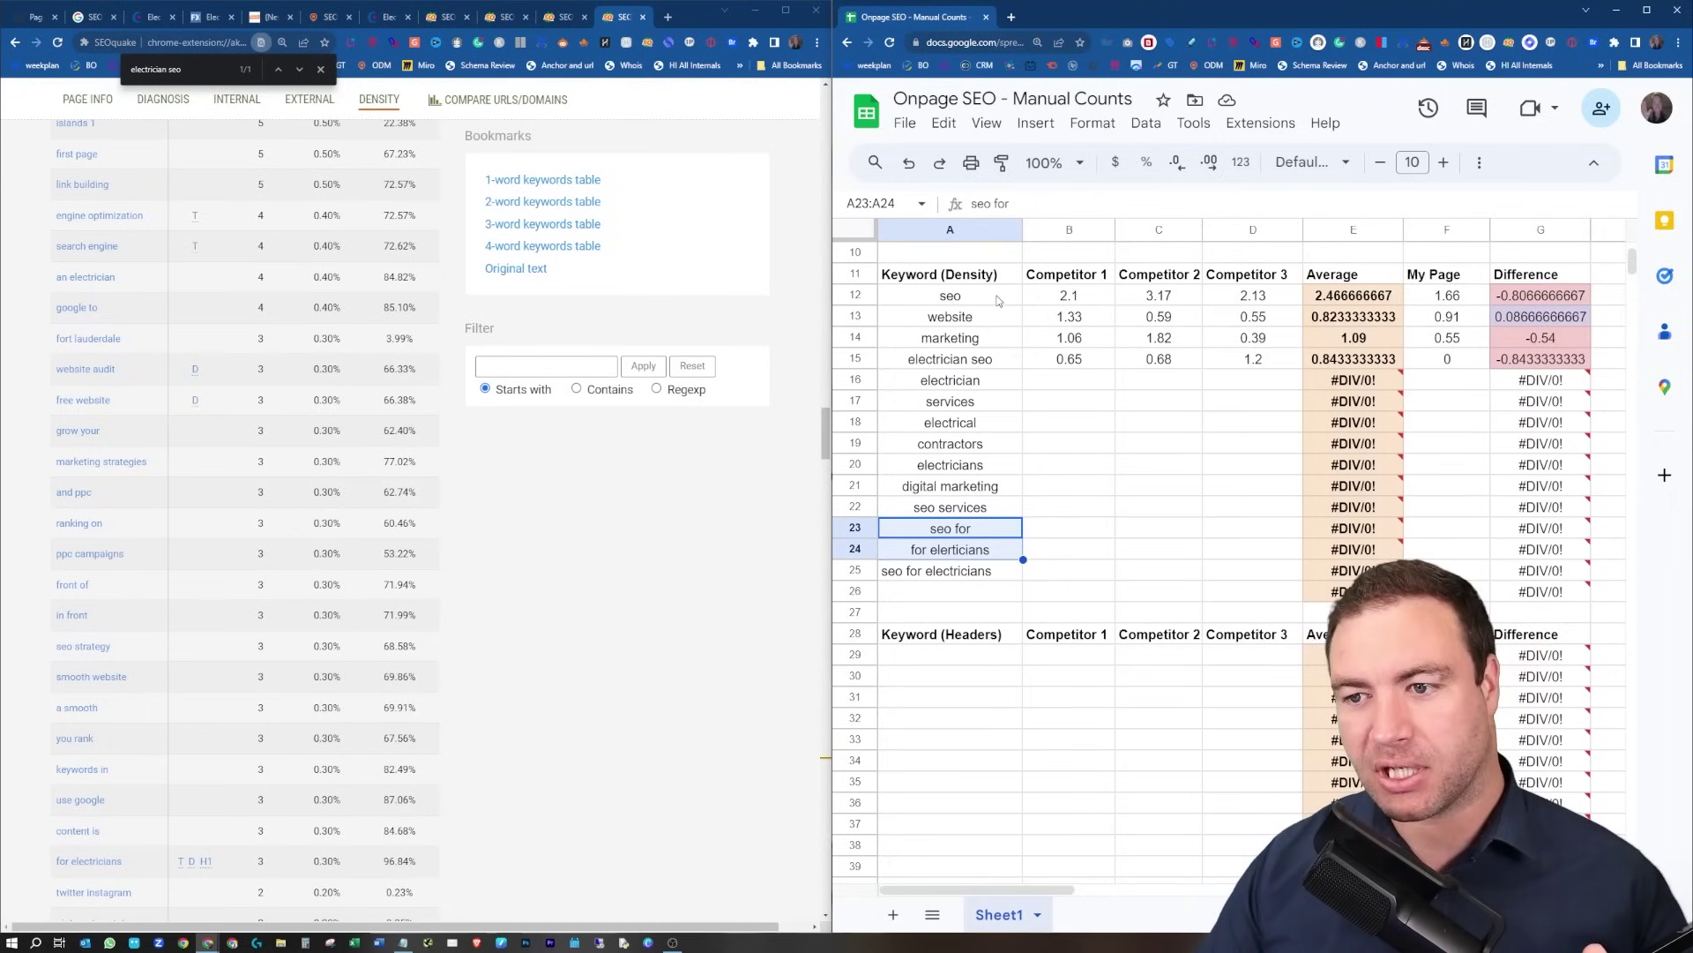
left_click_drag(1001, 298, 992, 375)
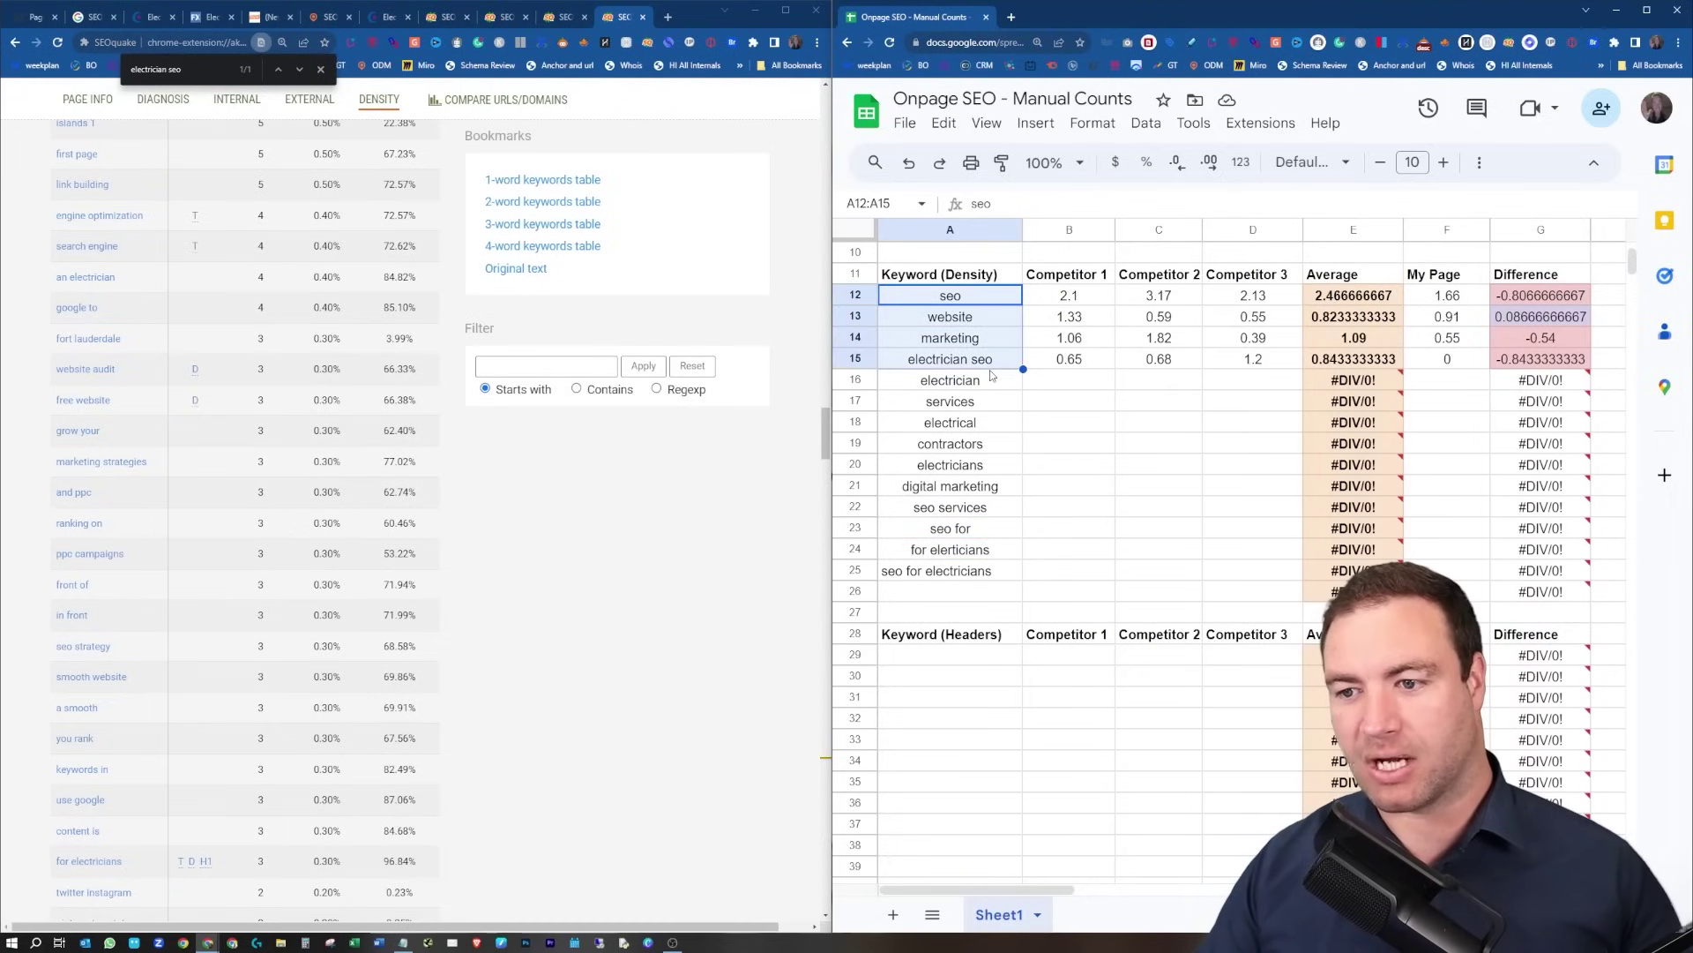
left_click(1010, 463)
left_click_drag(993, 293, 992, 362)
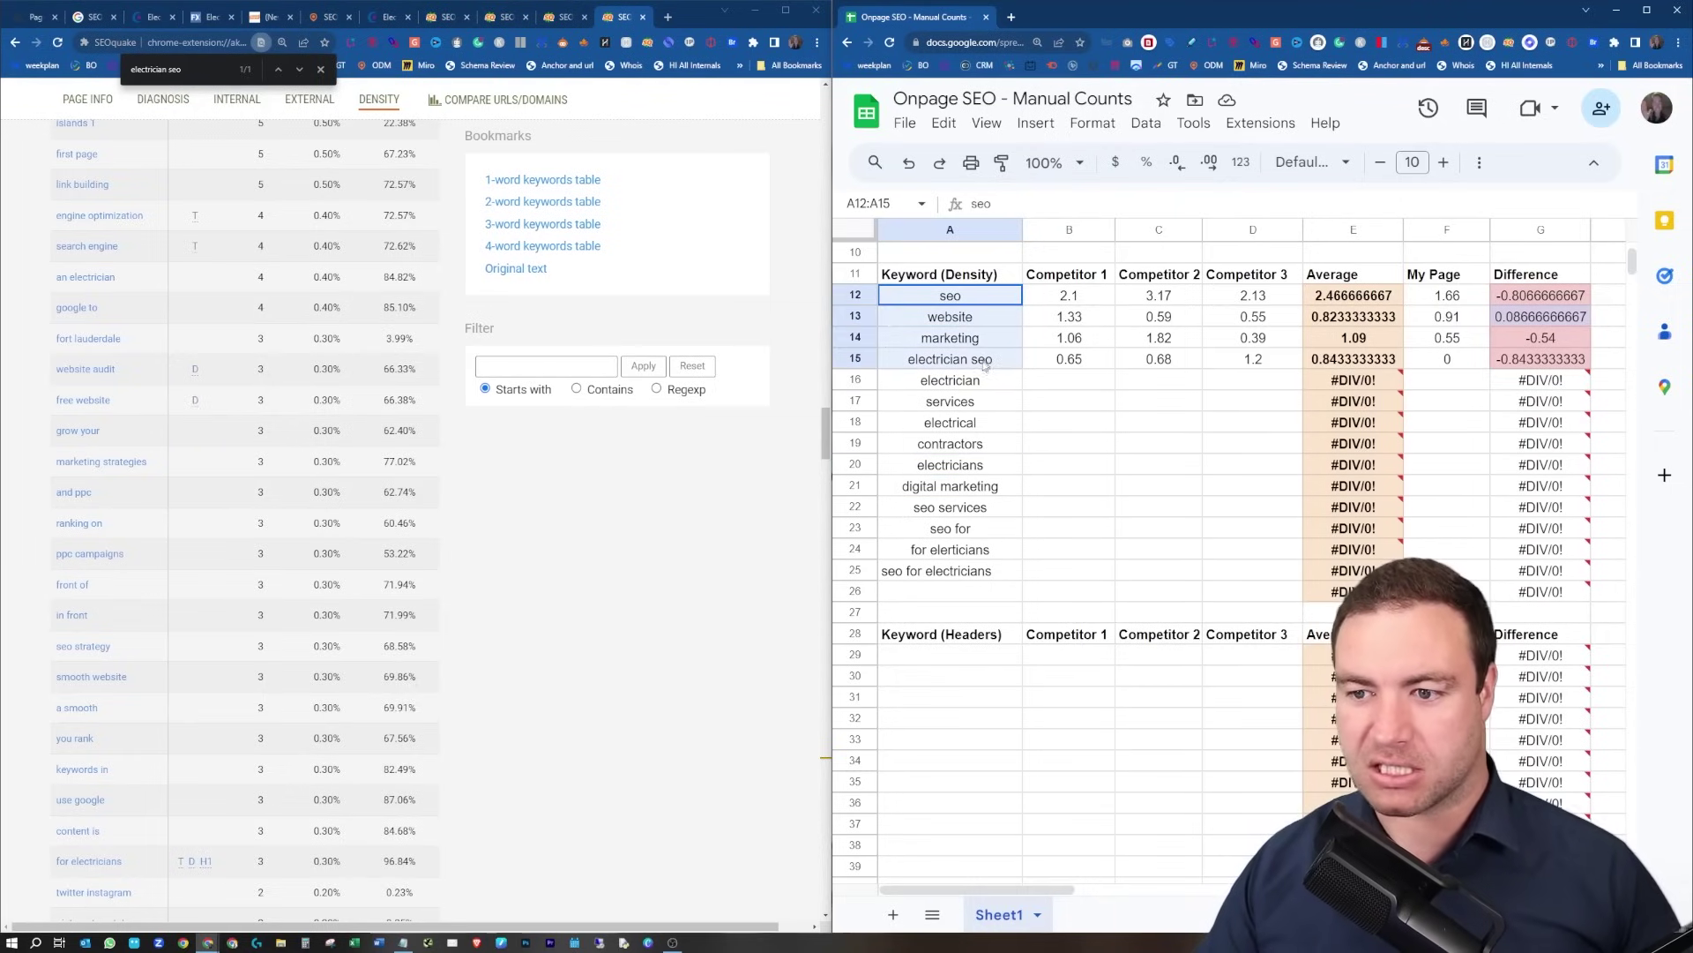
left_click(1260, 460)
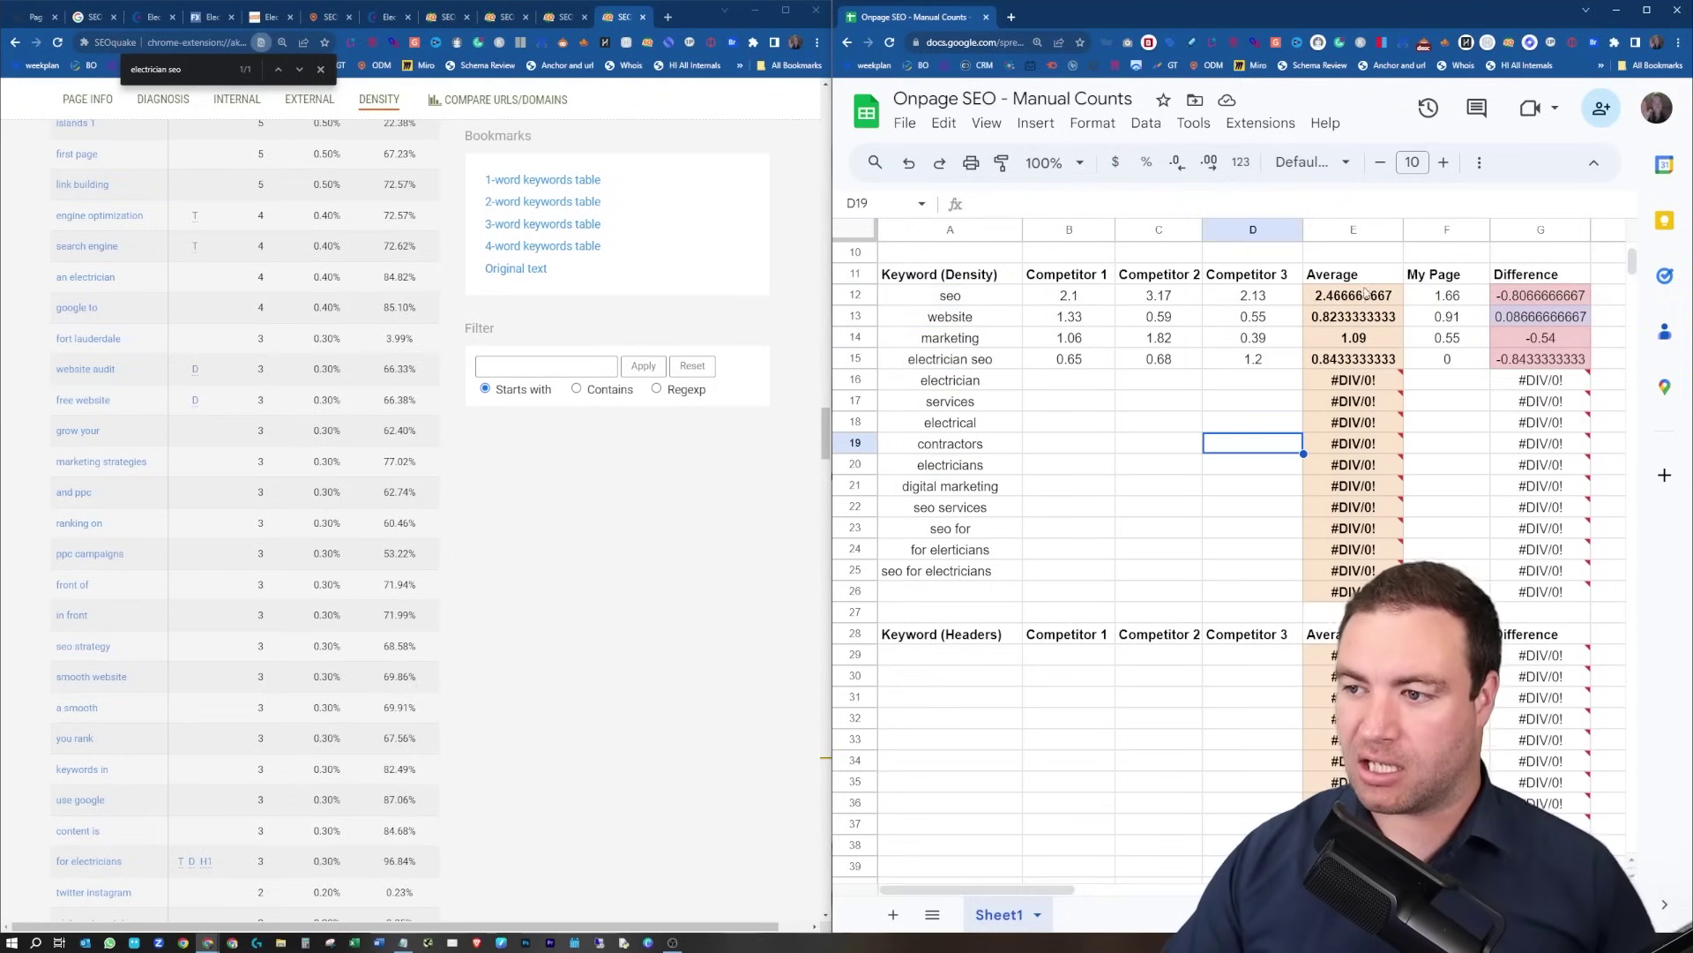
Compare the Average and My Page densities of the first four keywords and check the Difference for each one.
left_click_drag(1368, 296, 1362, 367)
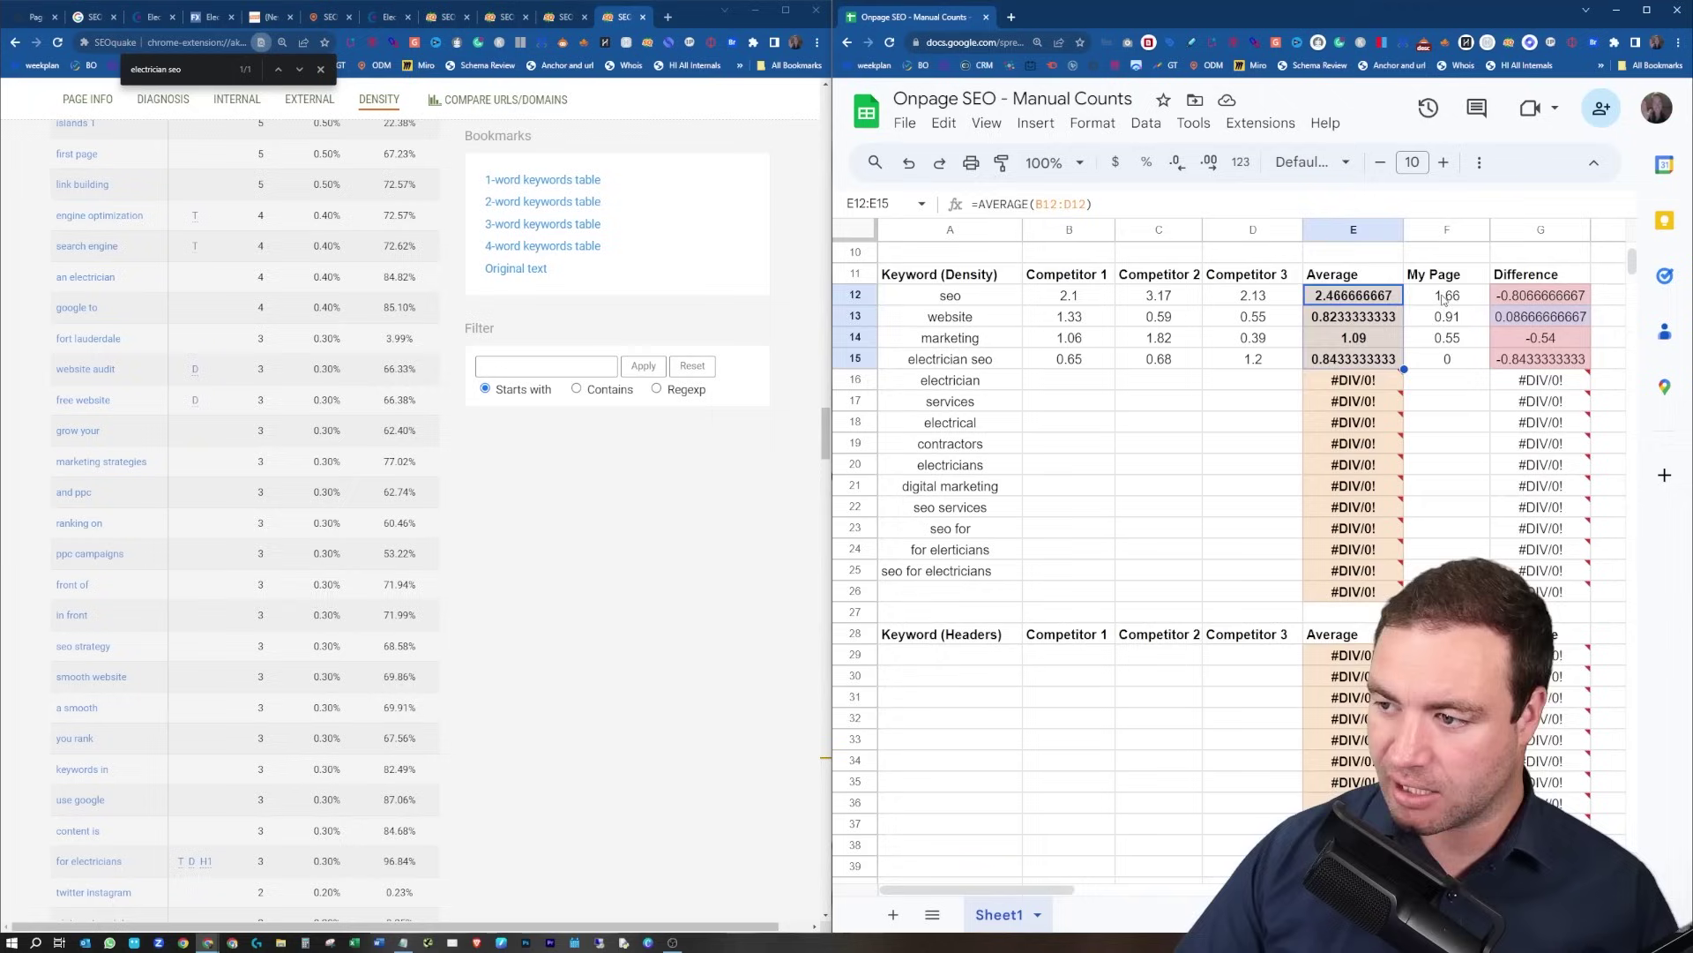
left_click_drag(1443, 297, 1445, 373)
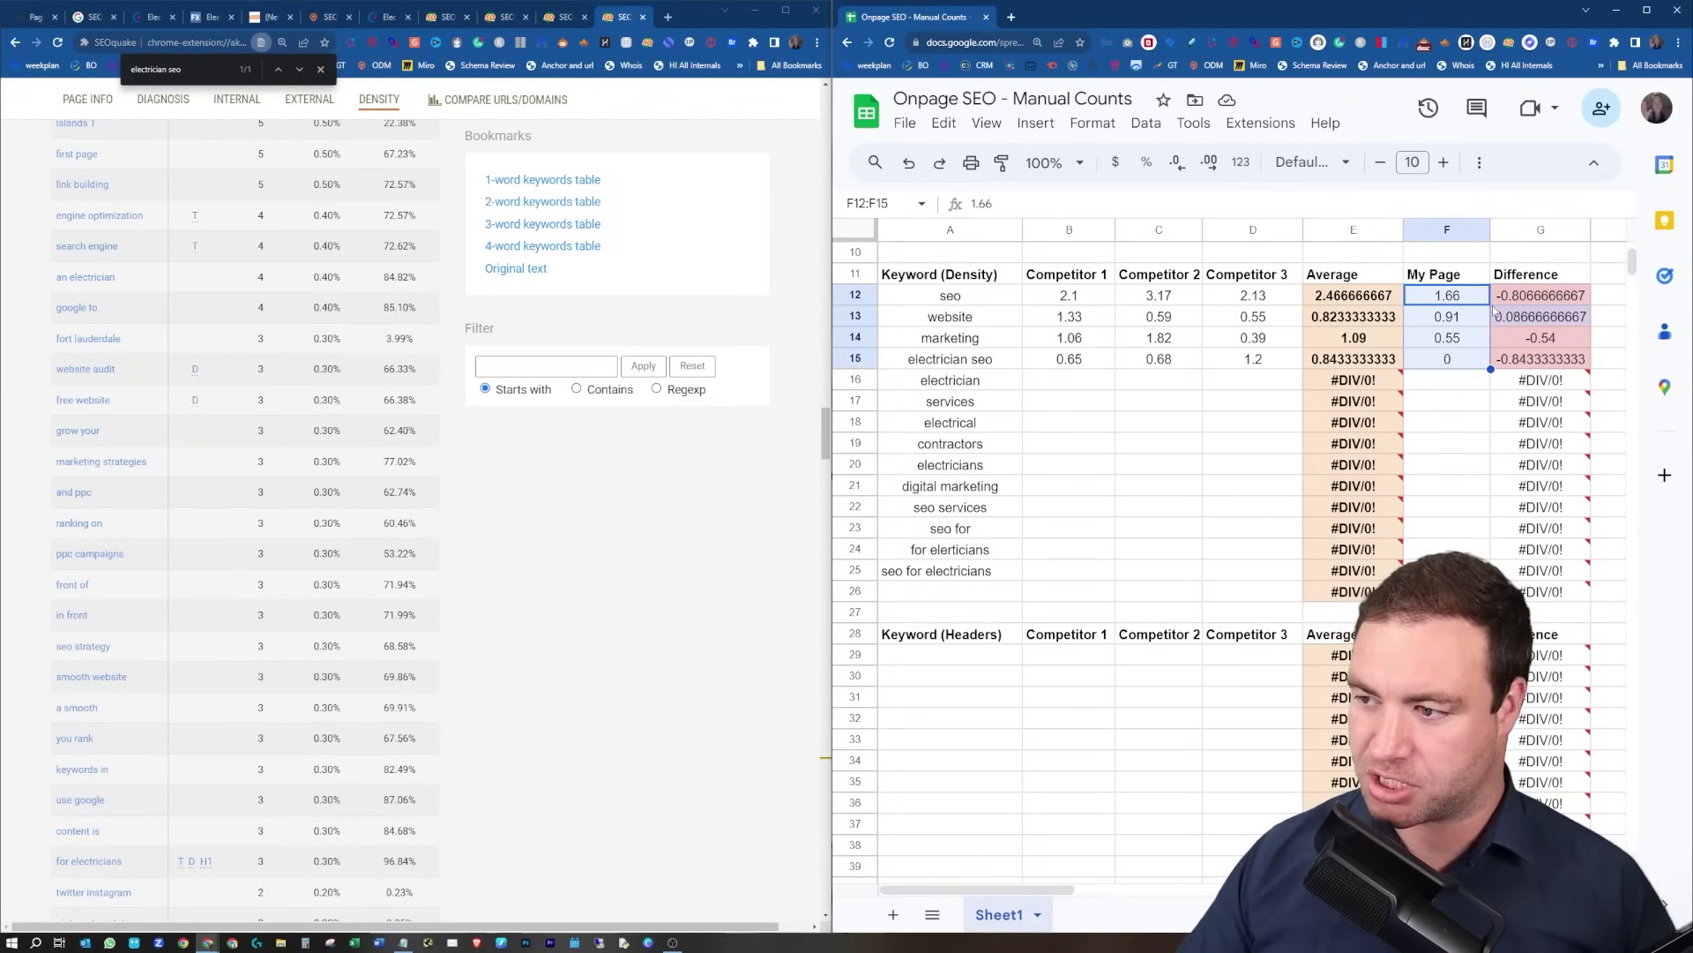
left_click(1445, 429)
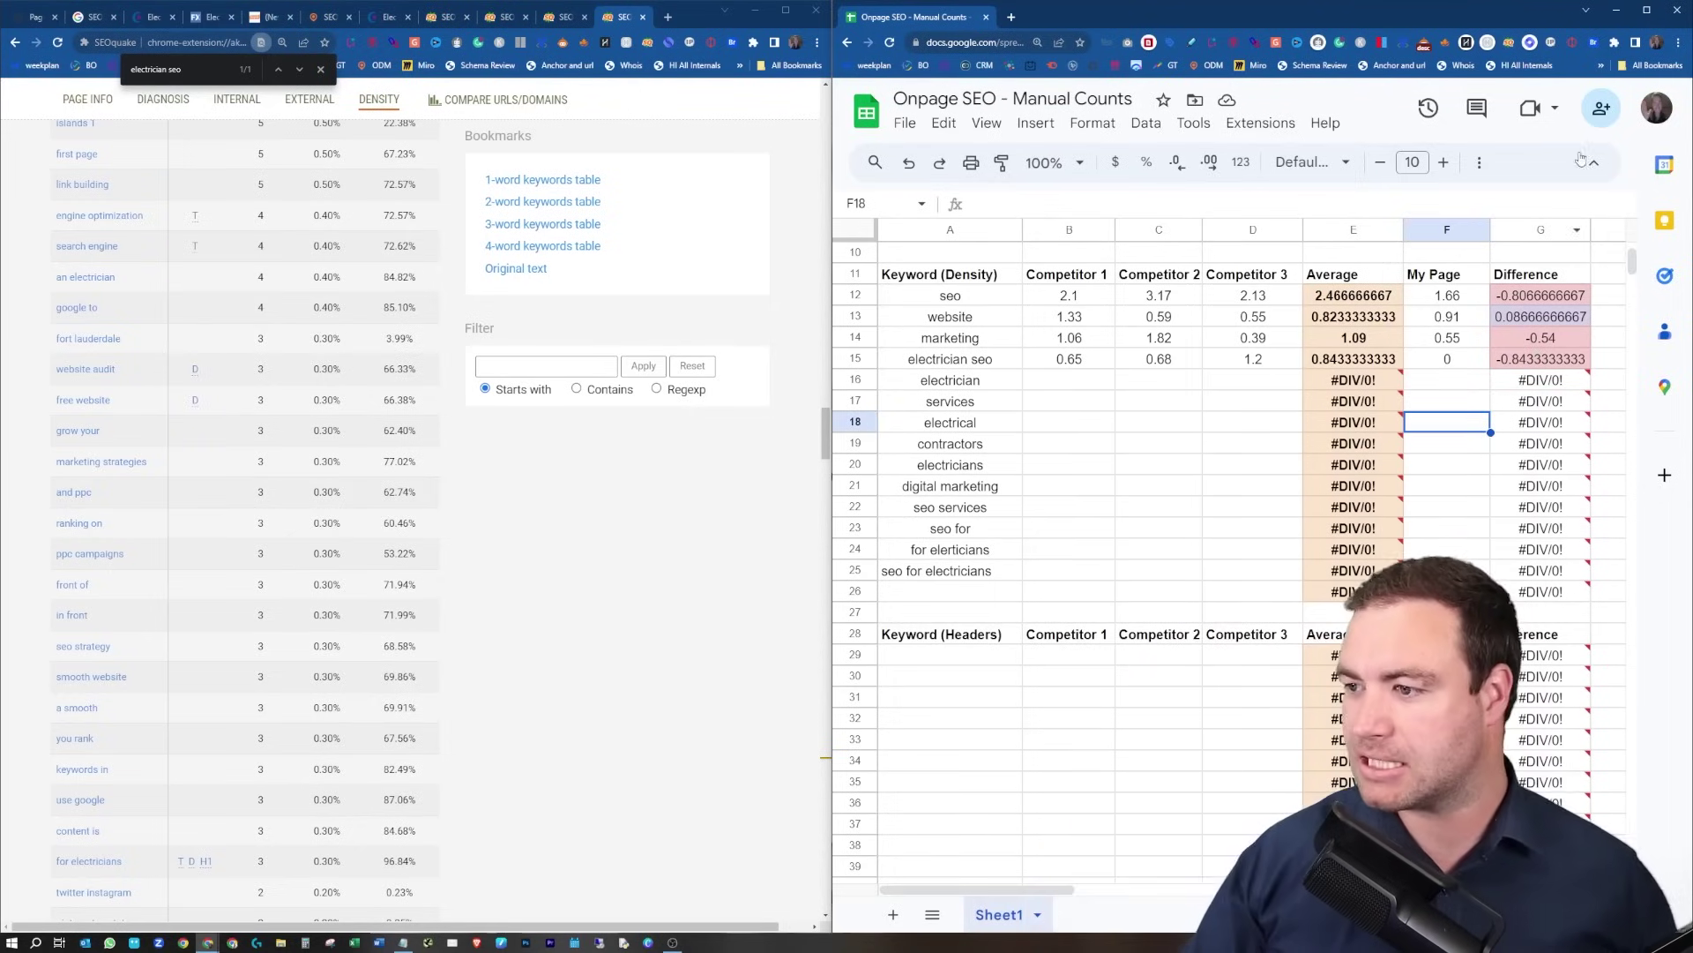
left_click(1527, 303)
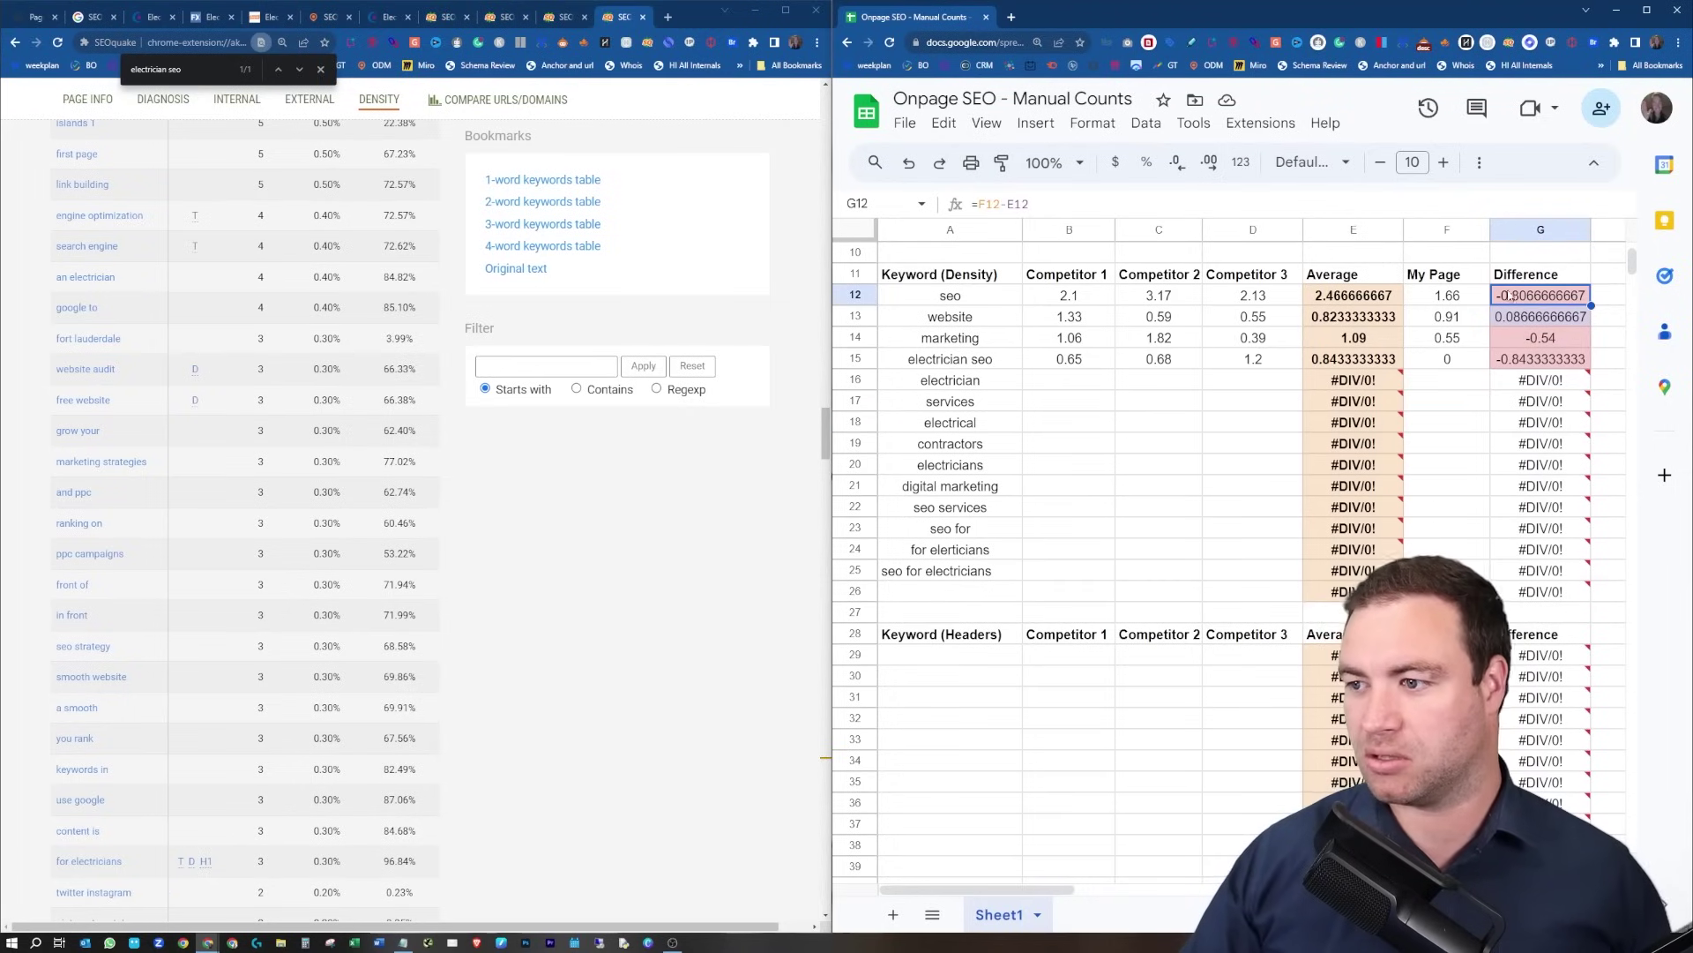
left_click(1527, 323)
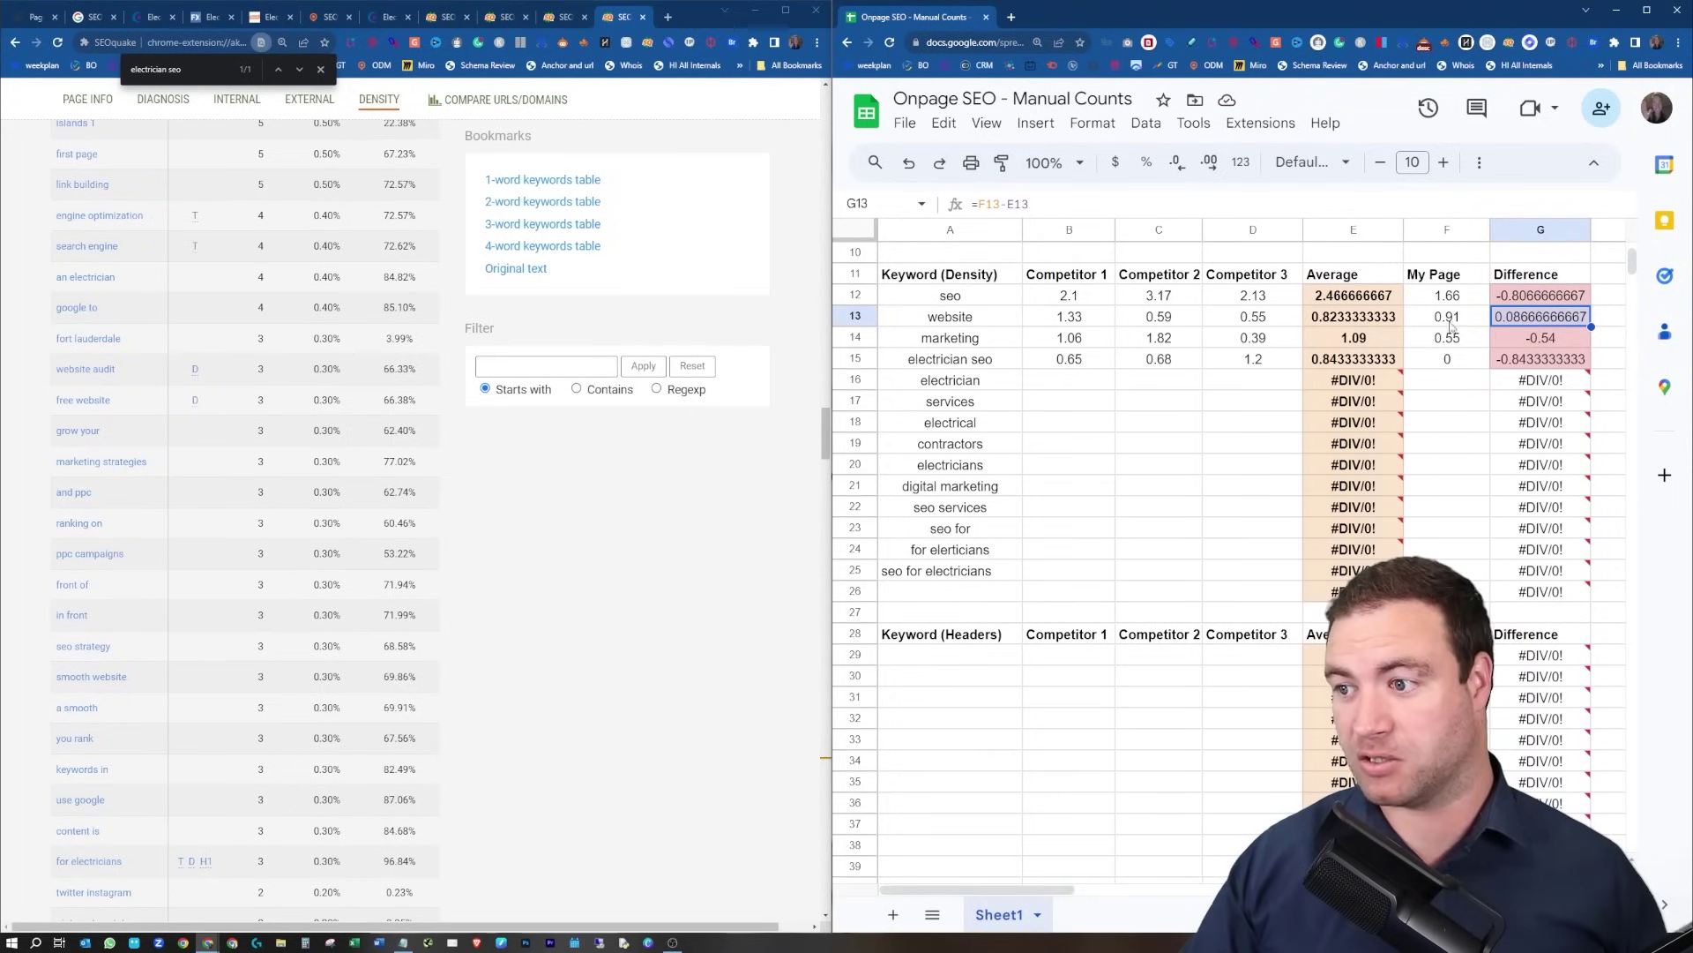
left_click(1504, 339)
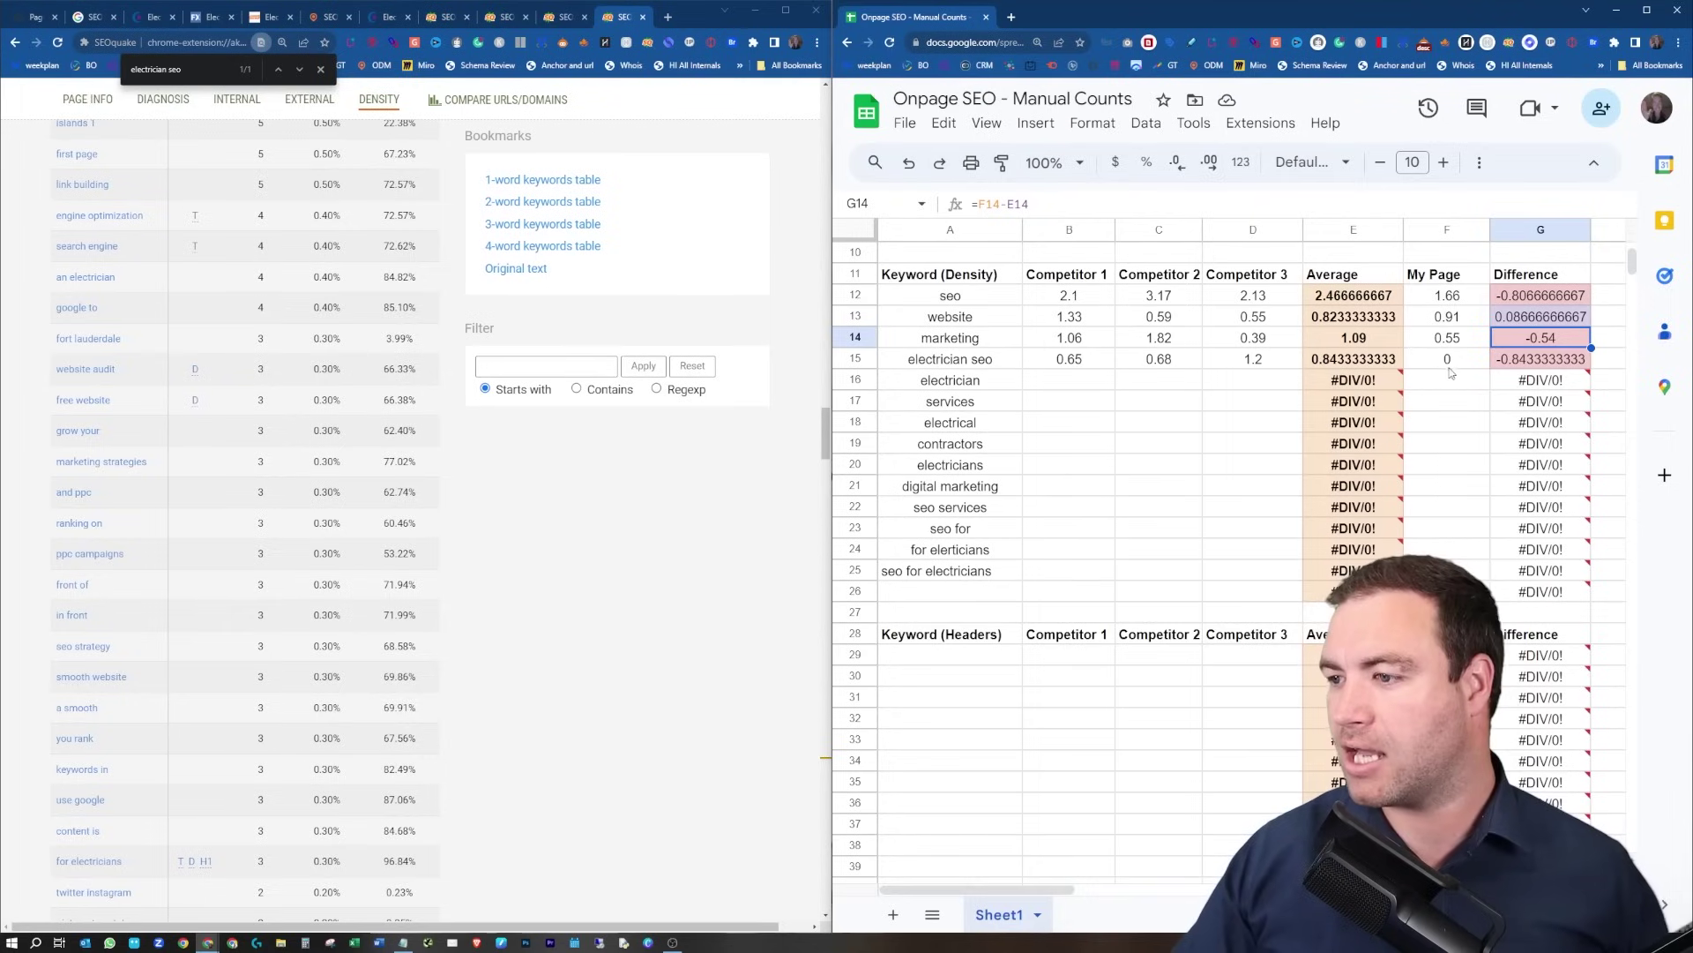
left_click(1521, 361)
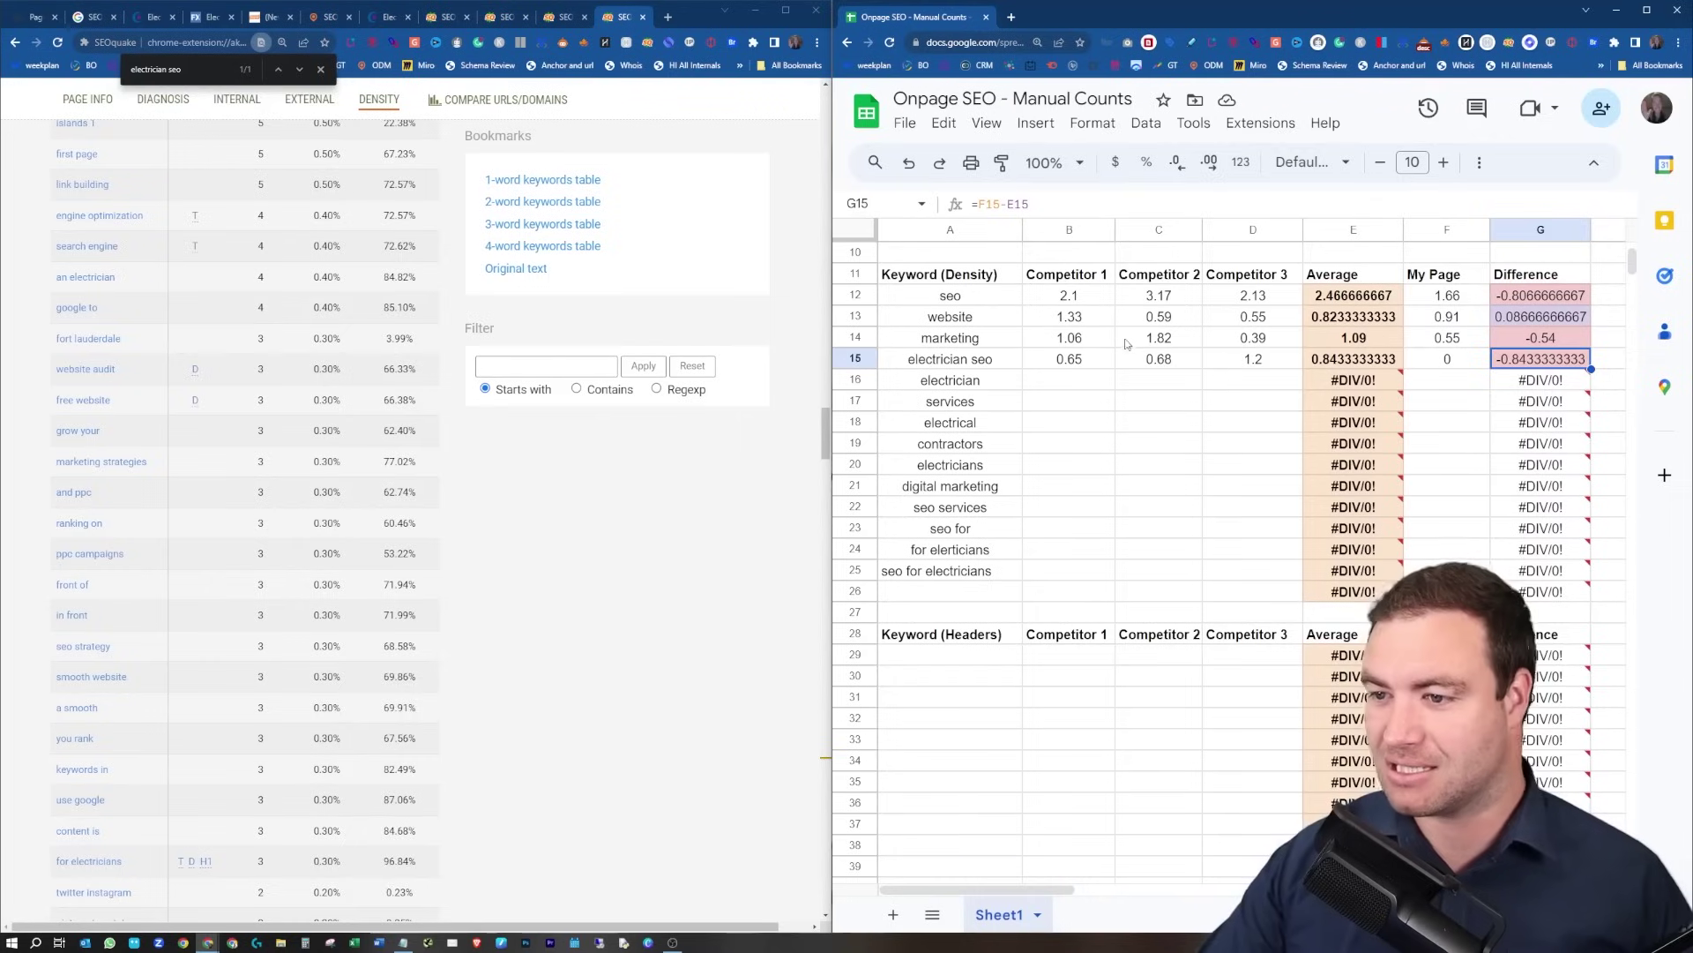
Examine the three competitors' densities for the first four keywords, ending with "electrician seo" for Competitor 3.
left_click_drag(1150, 342, 1085, 305)
left_click_drag(1101, 368, 1143, 366)
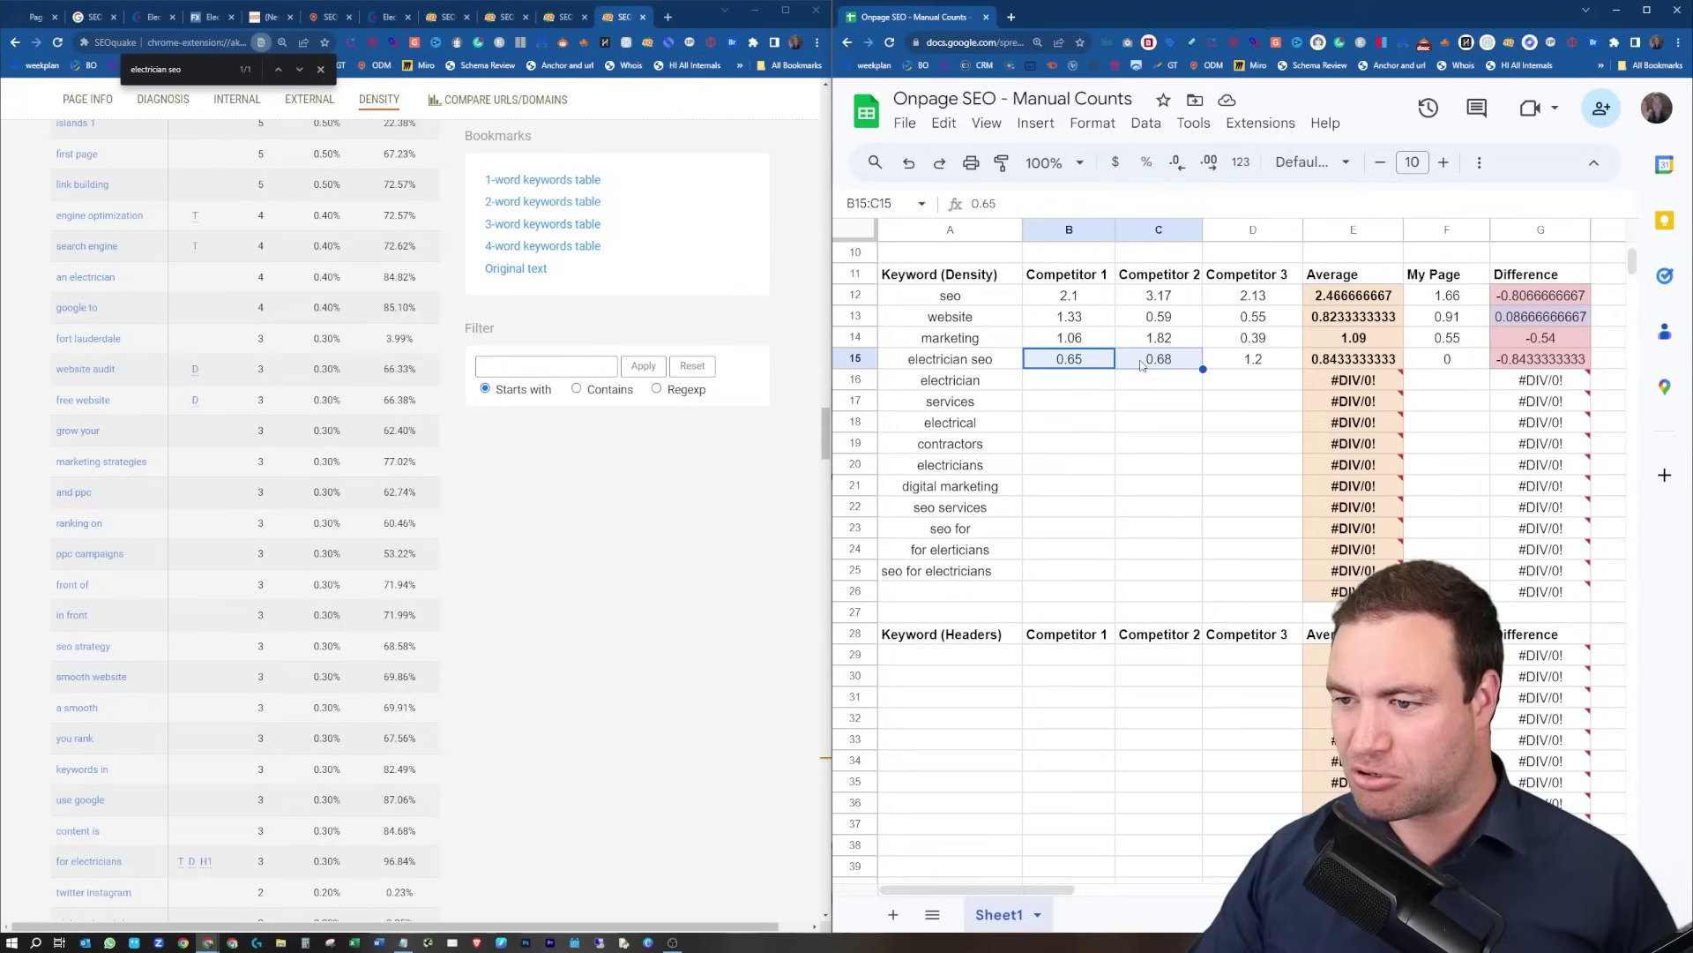
left_click_drag(1276, 318, 1278, 344)
left_click(1267, 362)
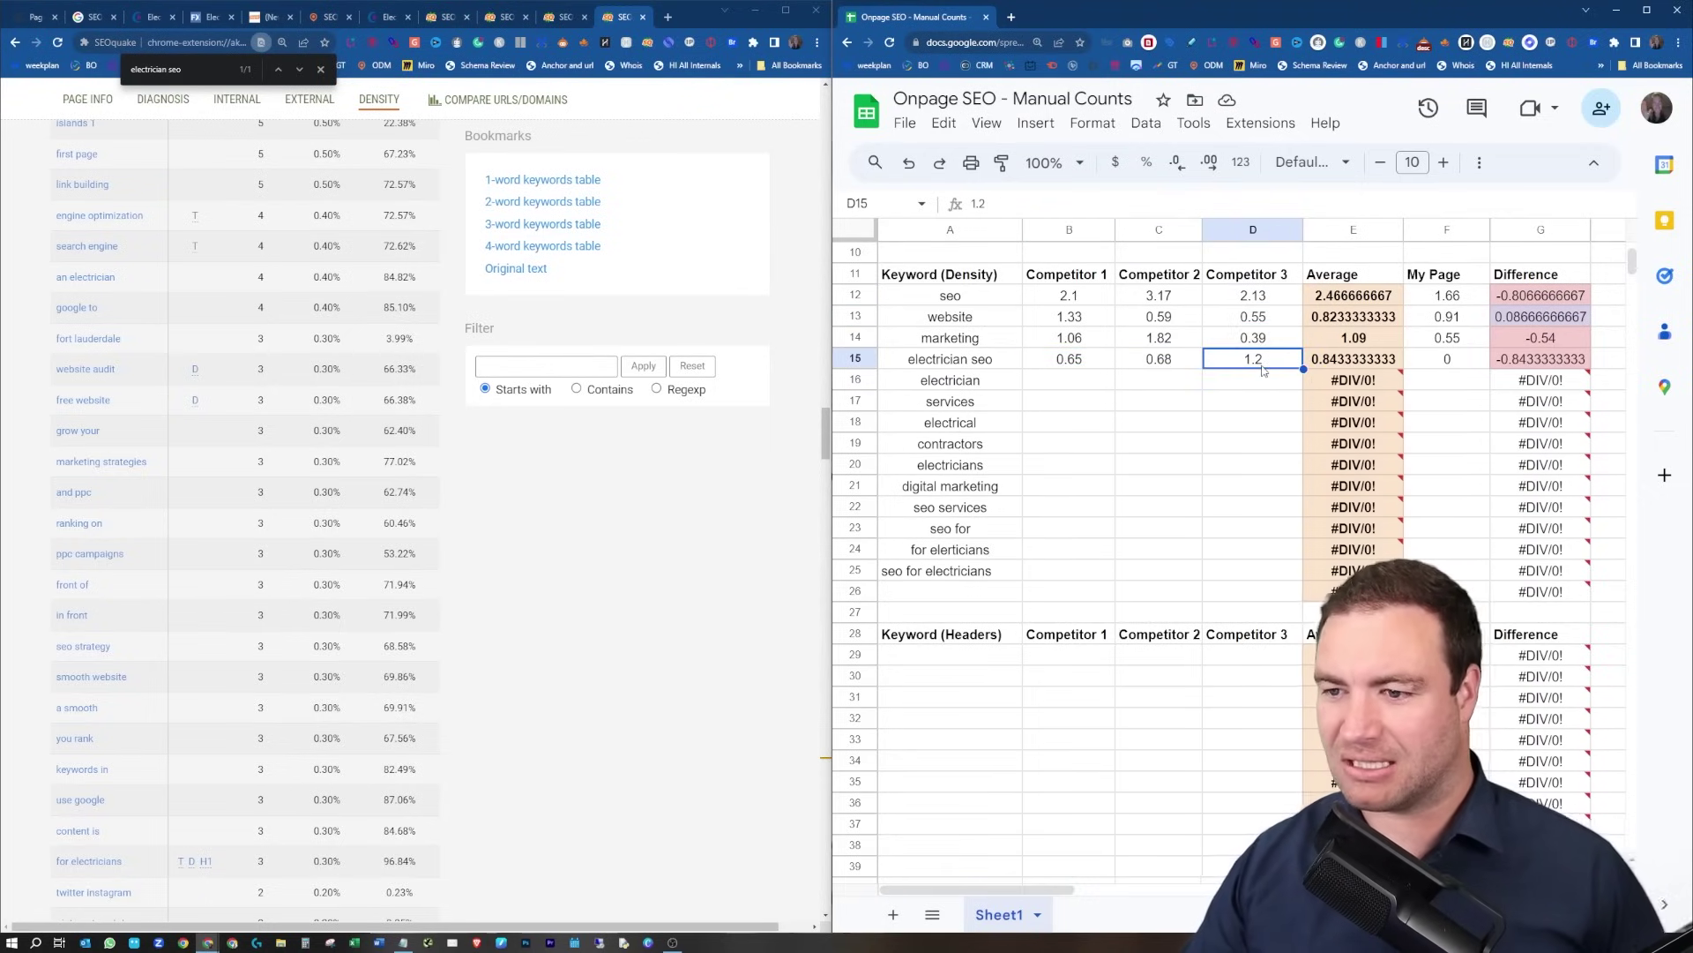
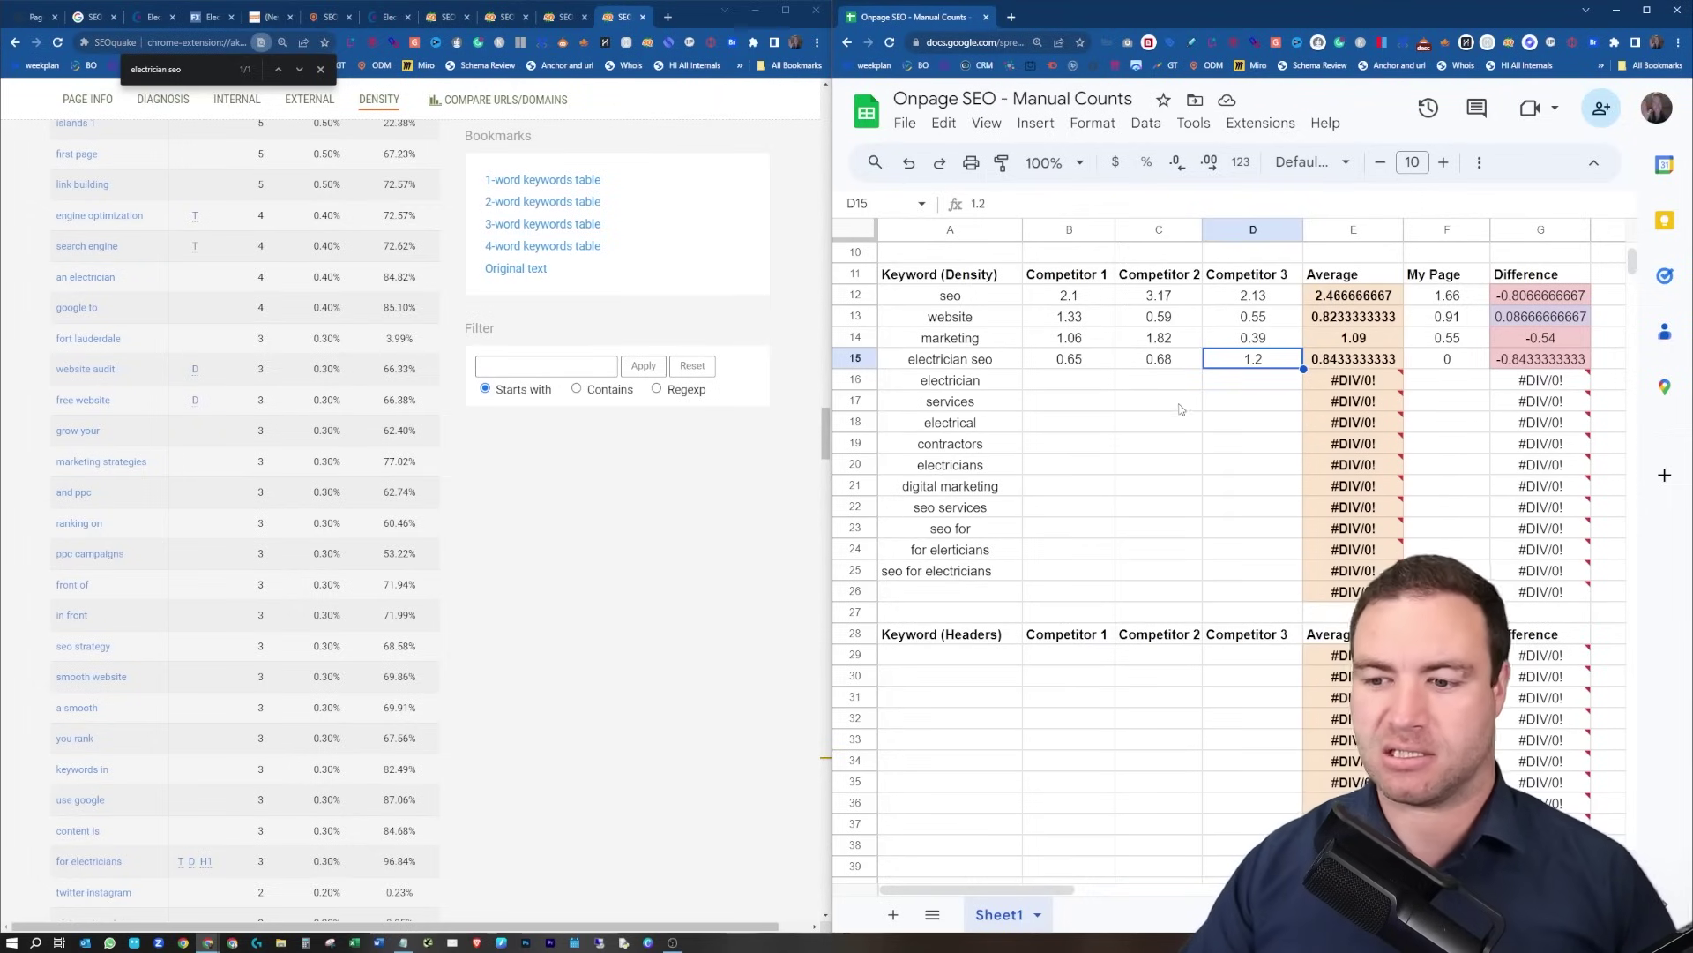
Go to the first empty row of the Keyword (Headers) table and show the Blue Corona page's headings with the SEO Pro extension.
scroll(1125, 463, "down", 3)
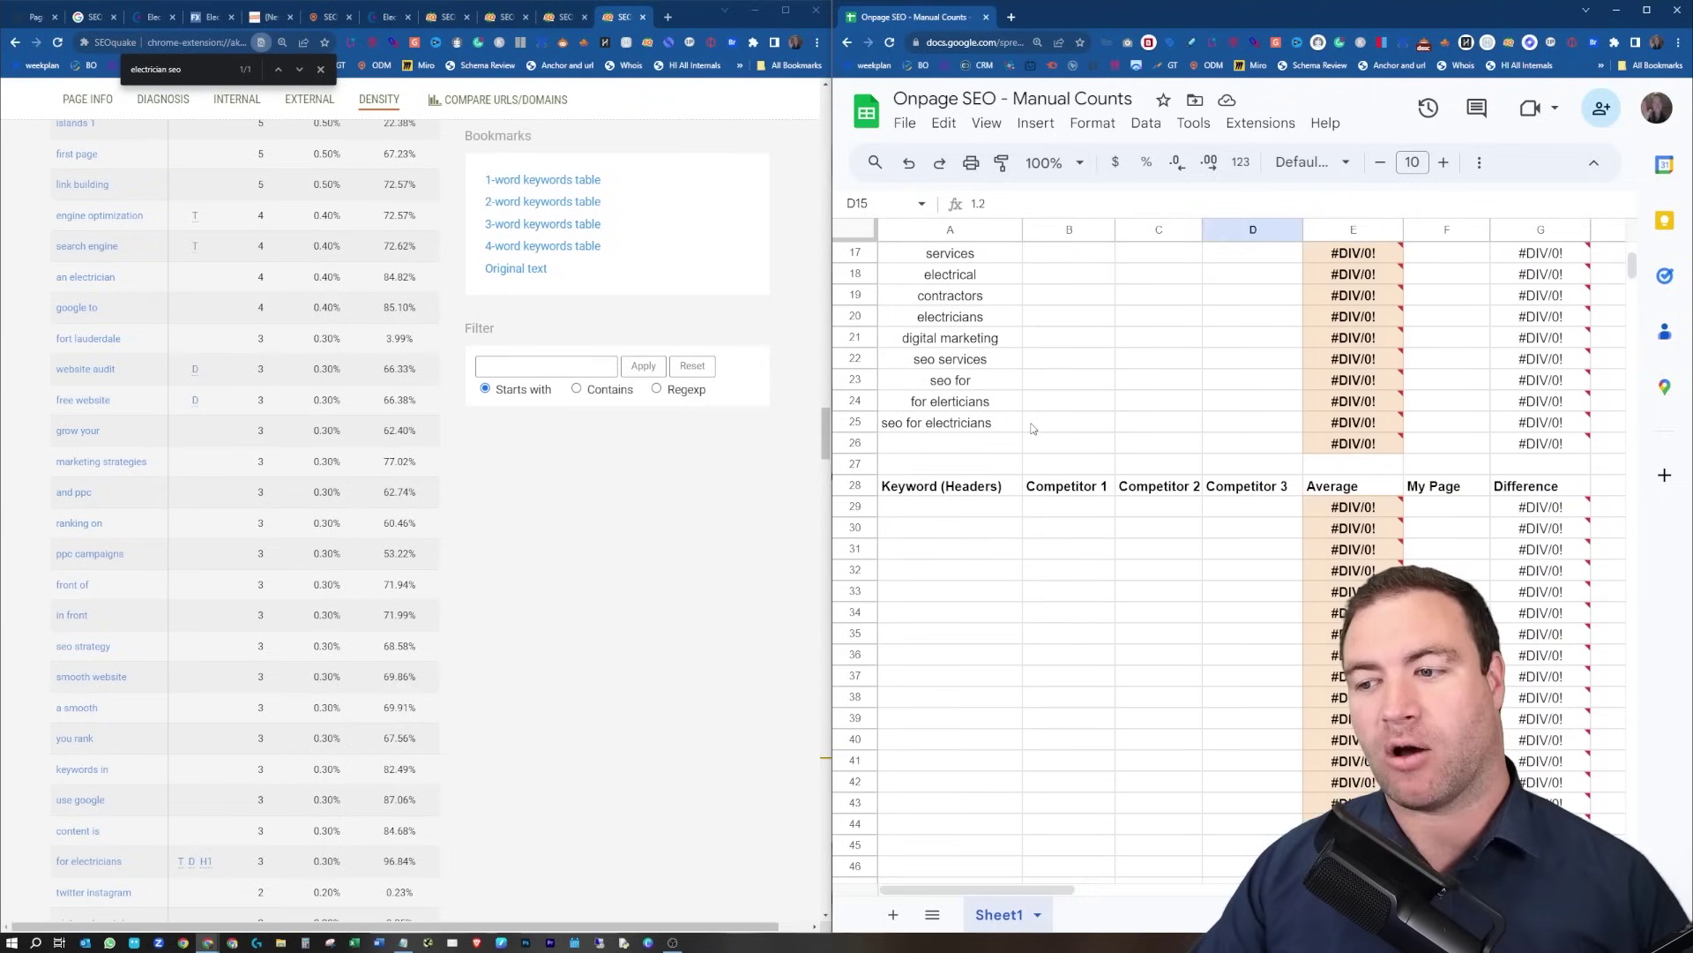
scroll(1033, 433, "down", 2)
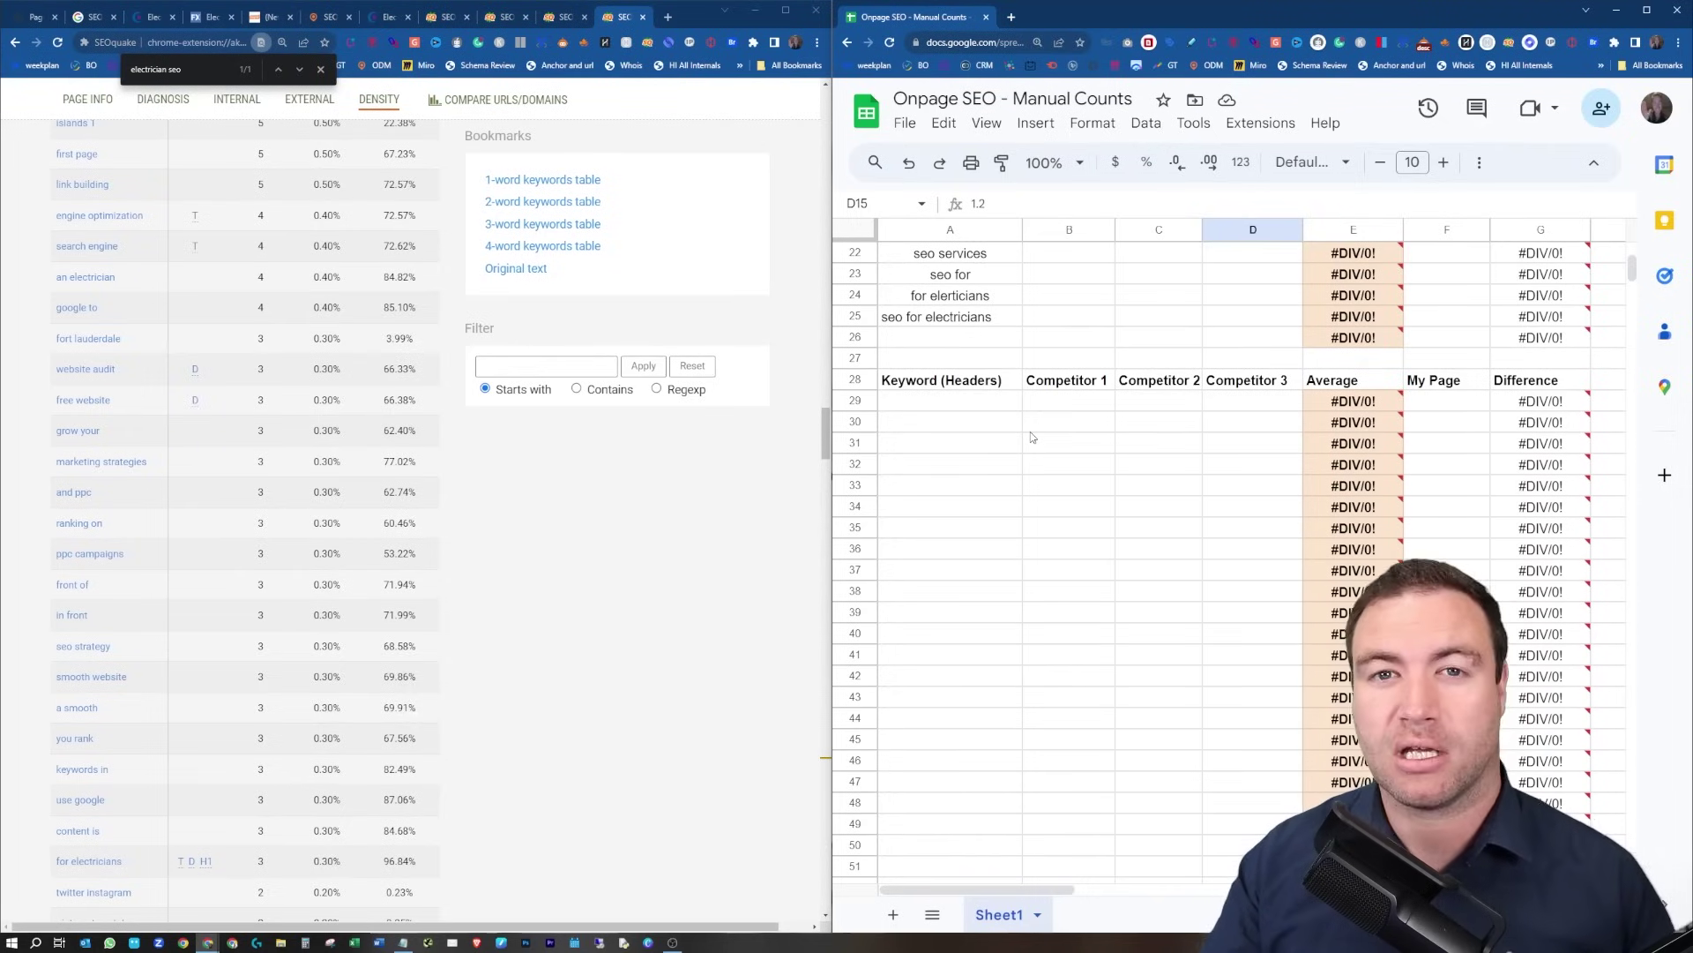
left_click(950, 399)
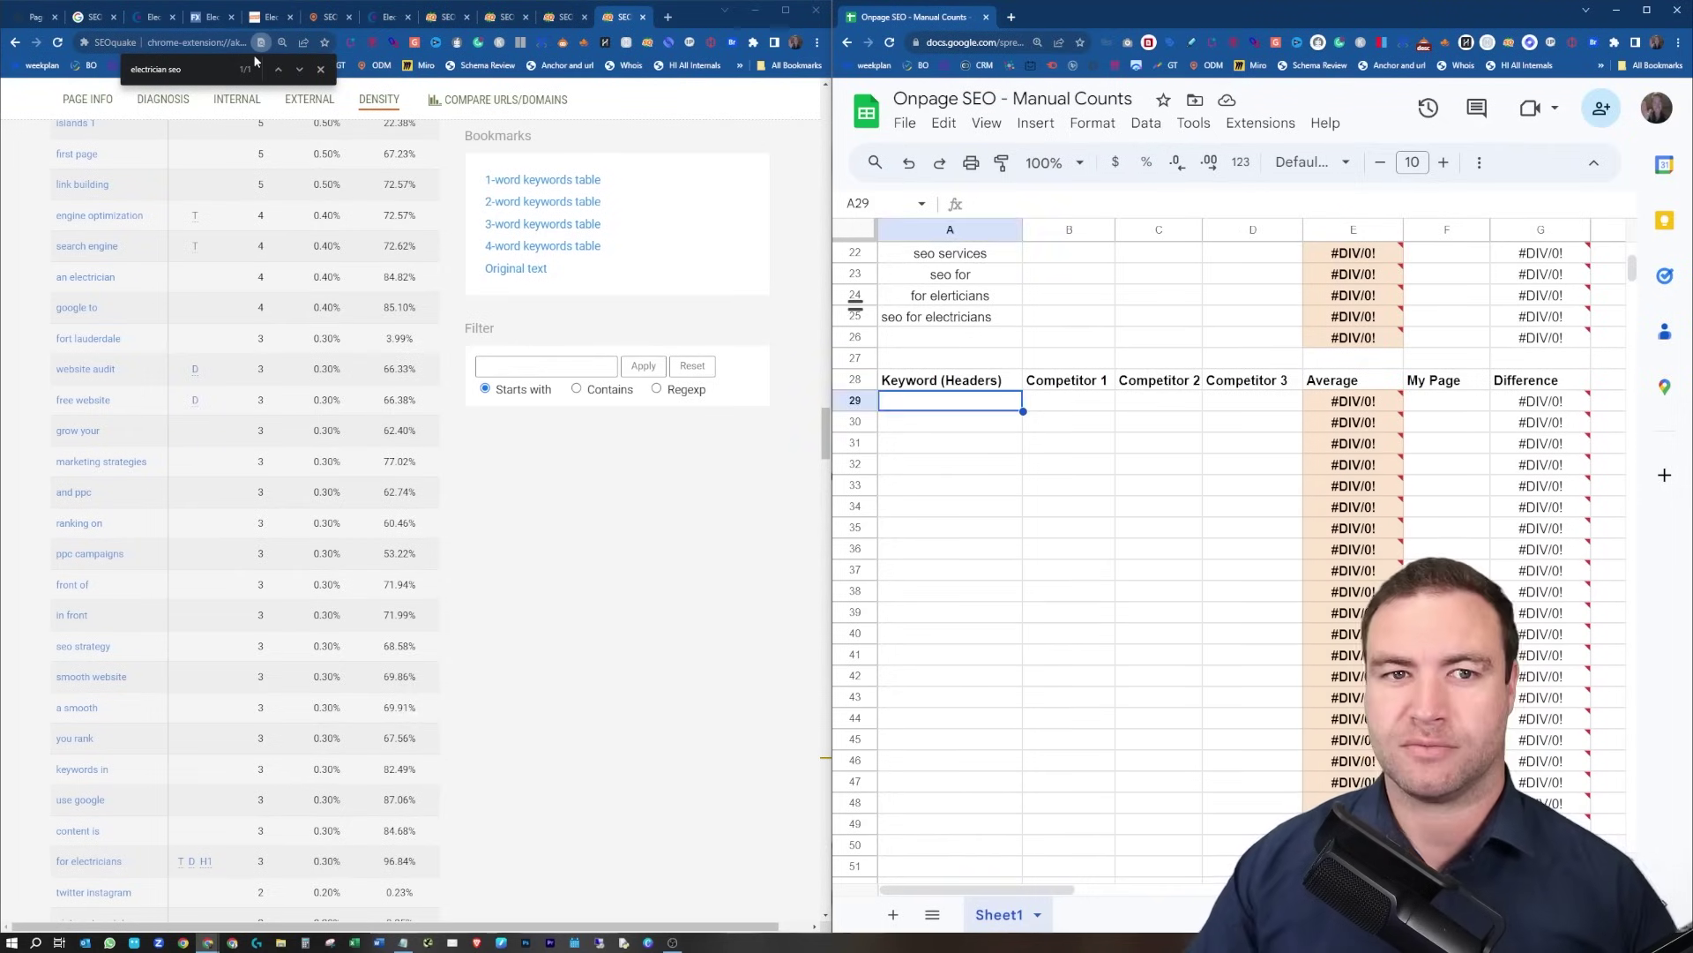
left_click(161, 20)
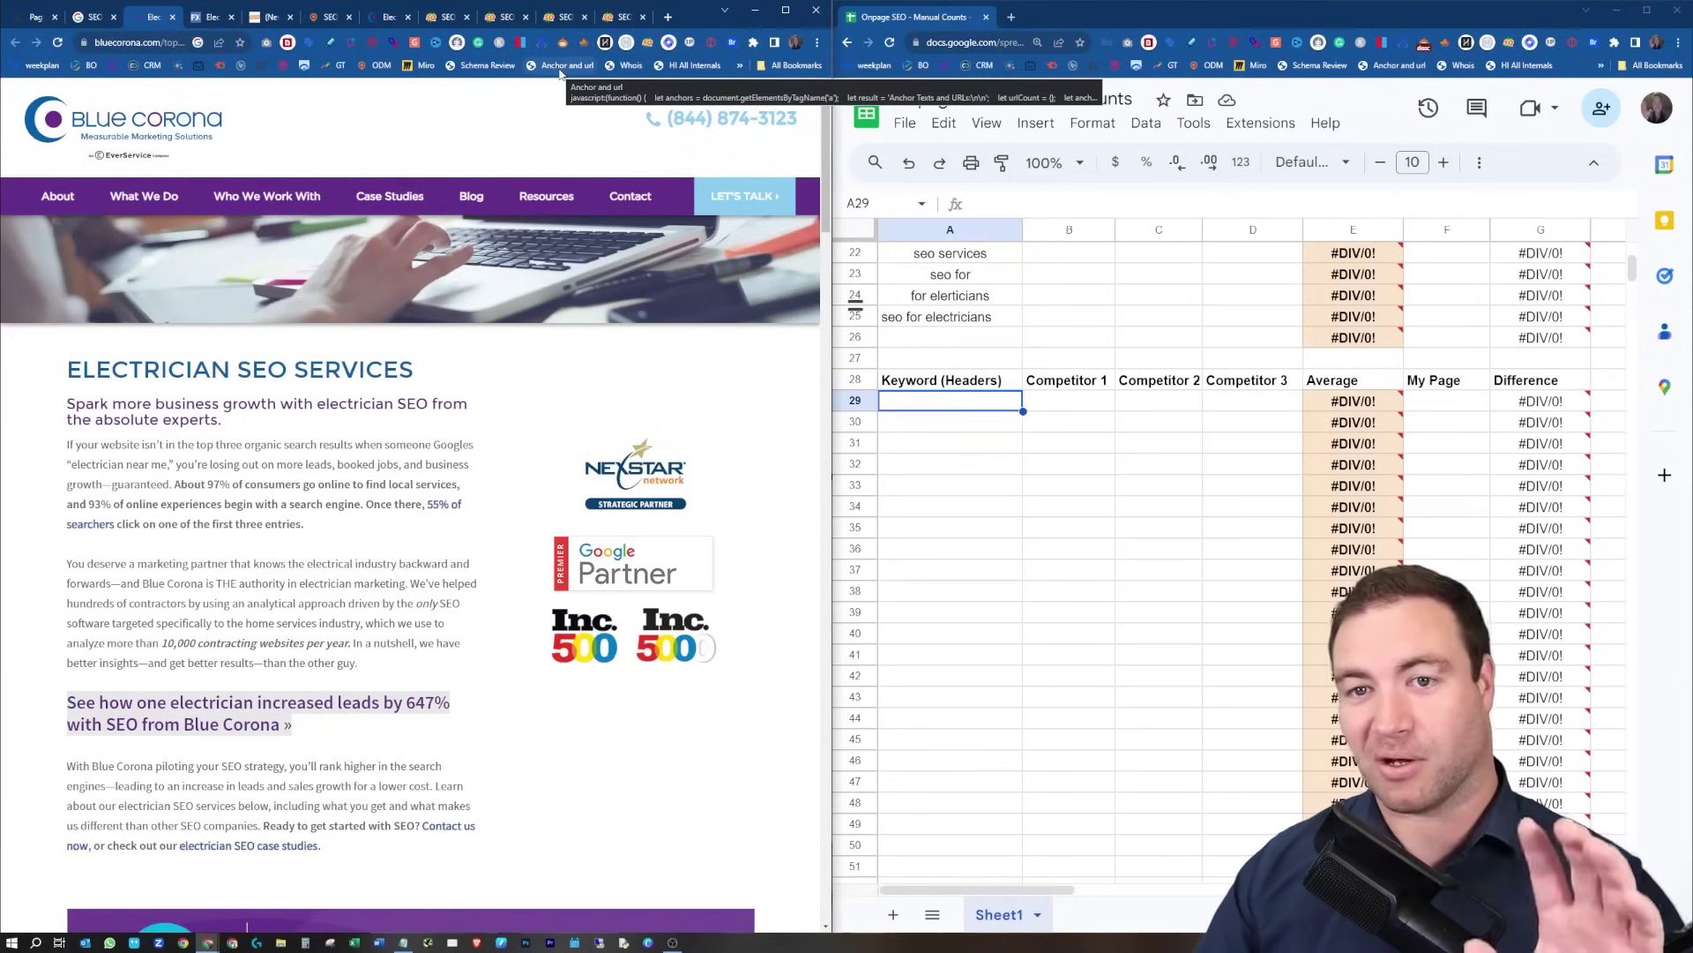
scroll(237, 432, "down", 8)
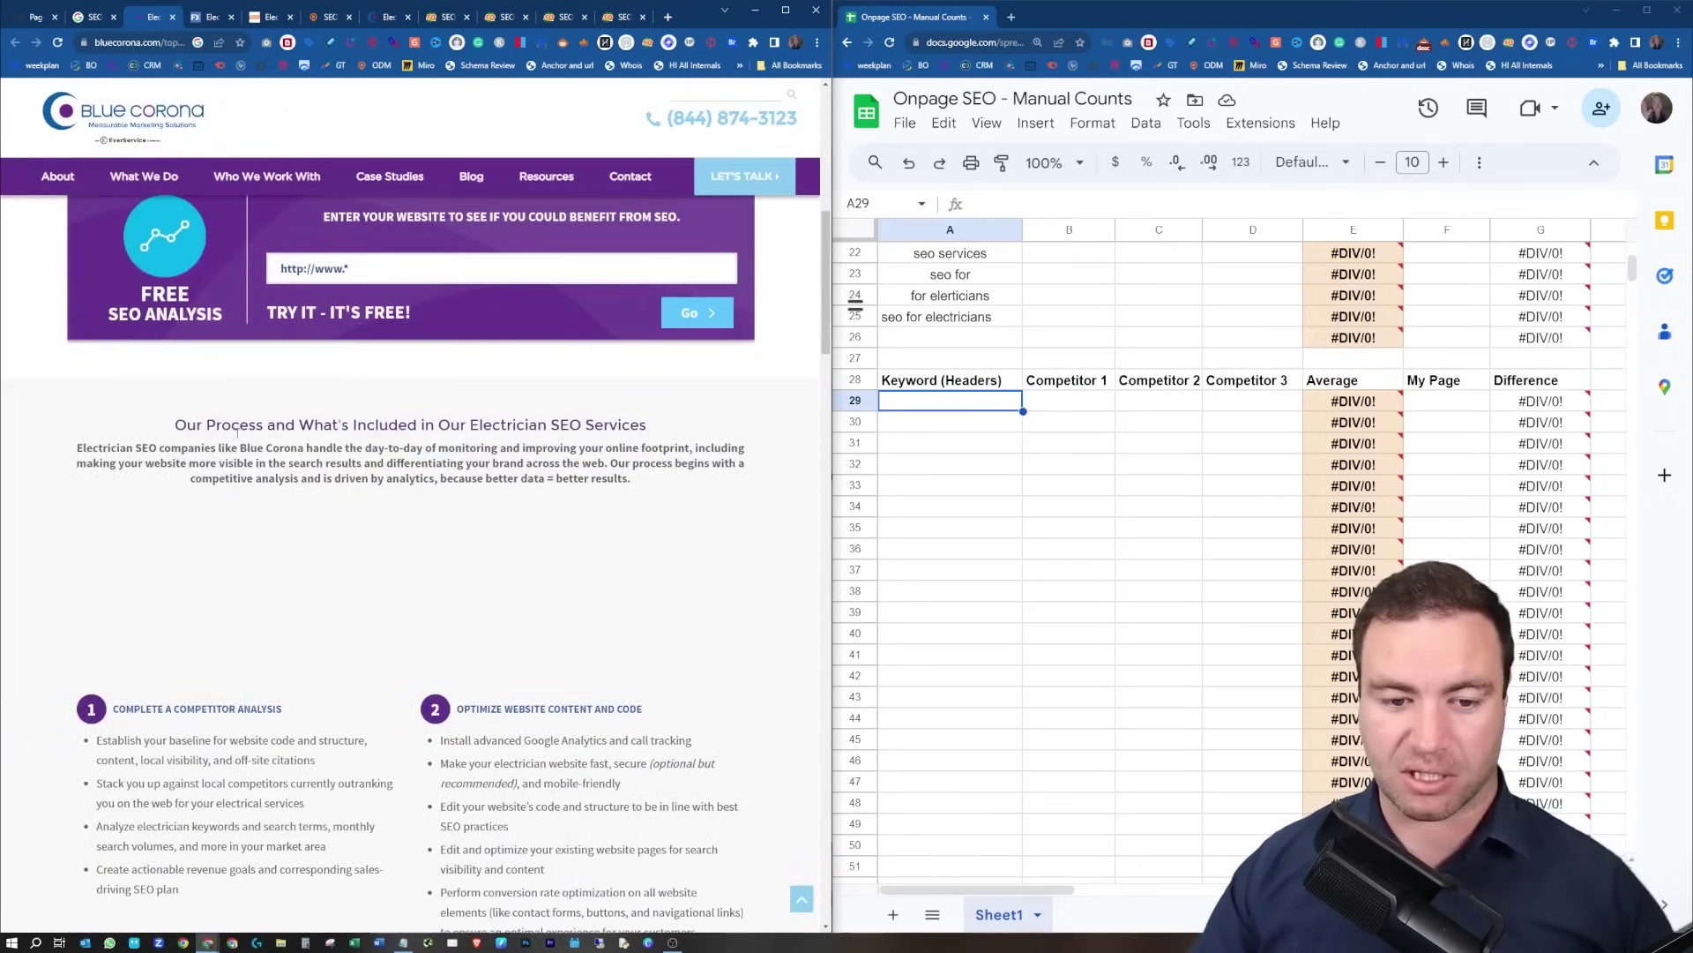
scroll(281, 448, "down", 3)
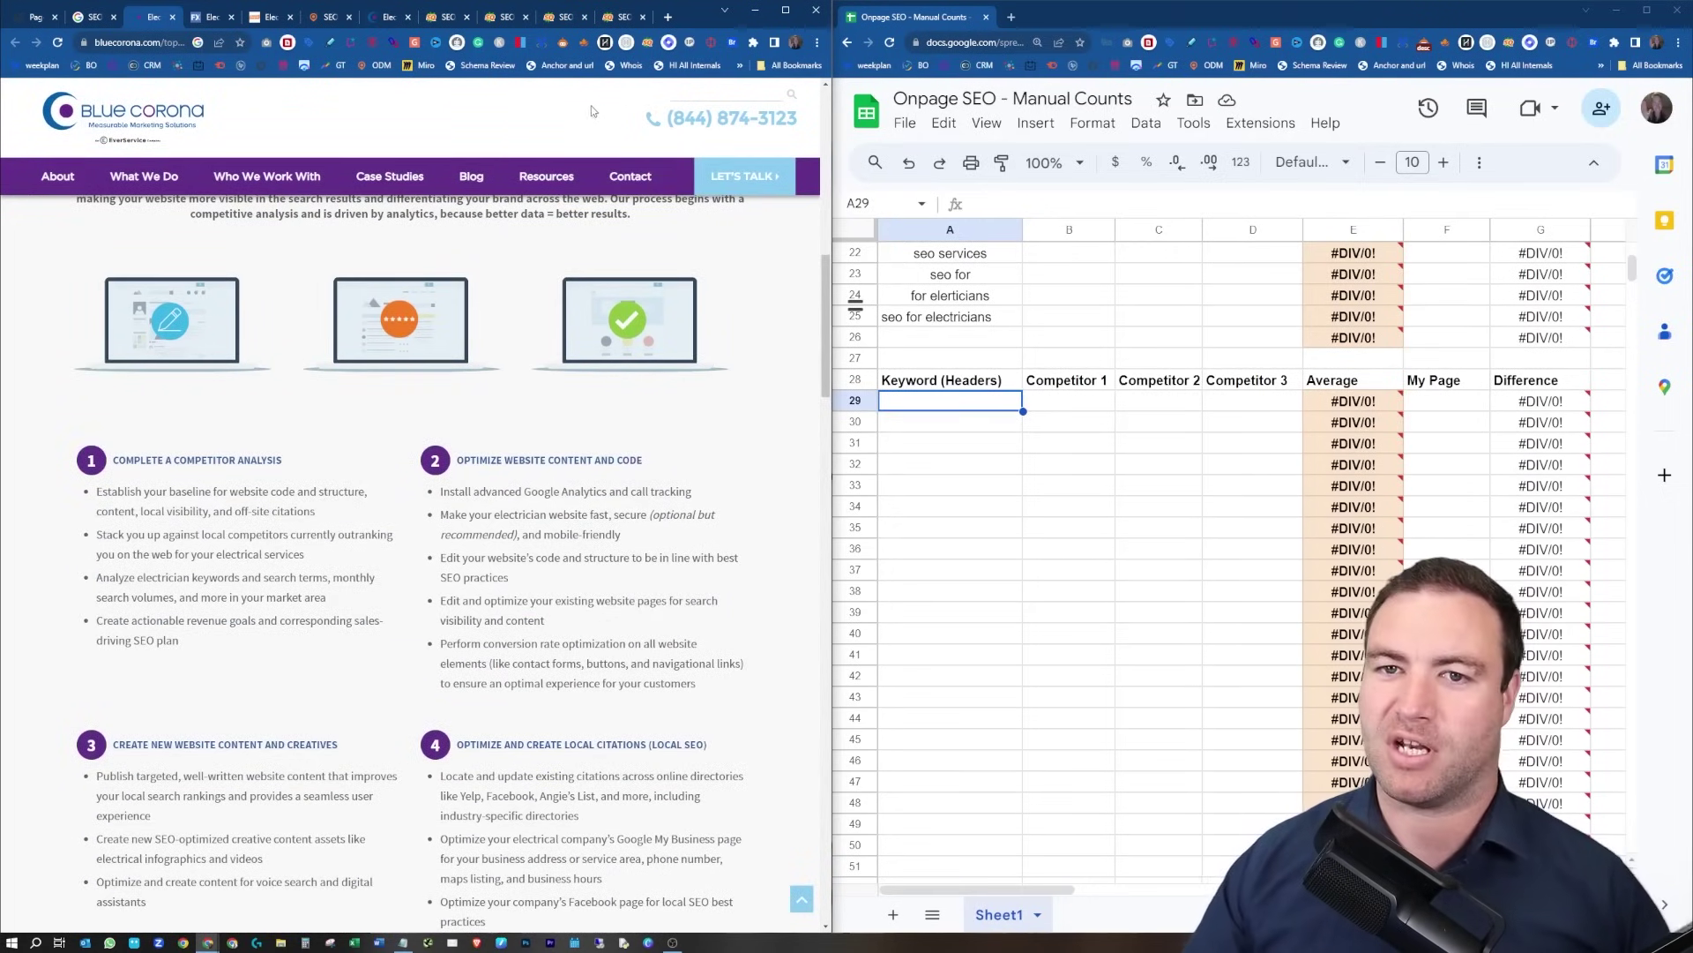
left_click(584, 44)
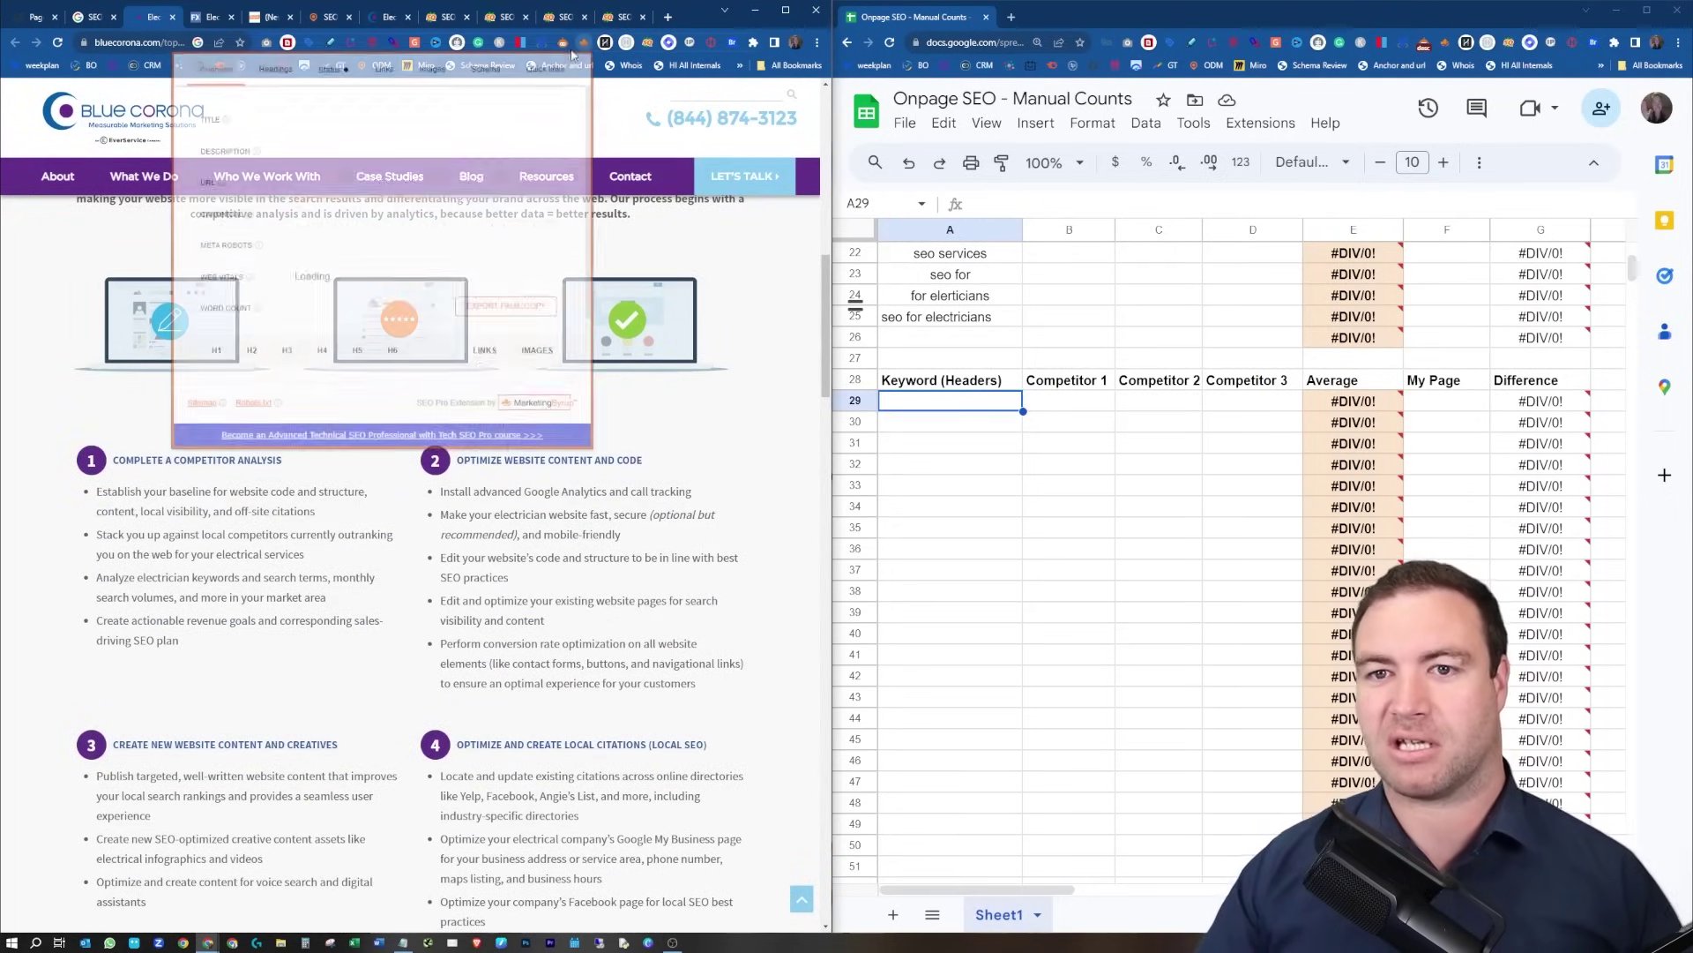
left_click(276, 71)
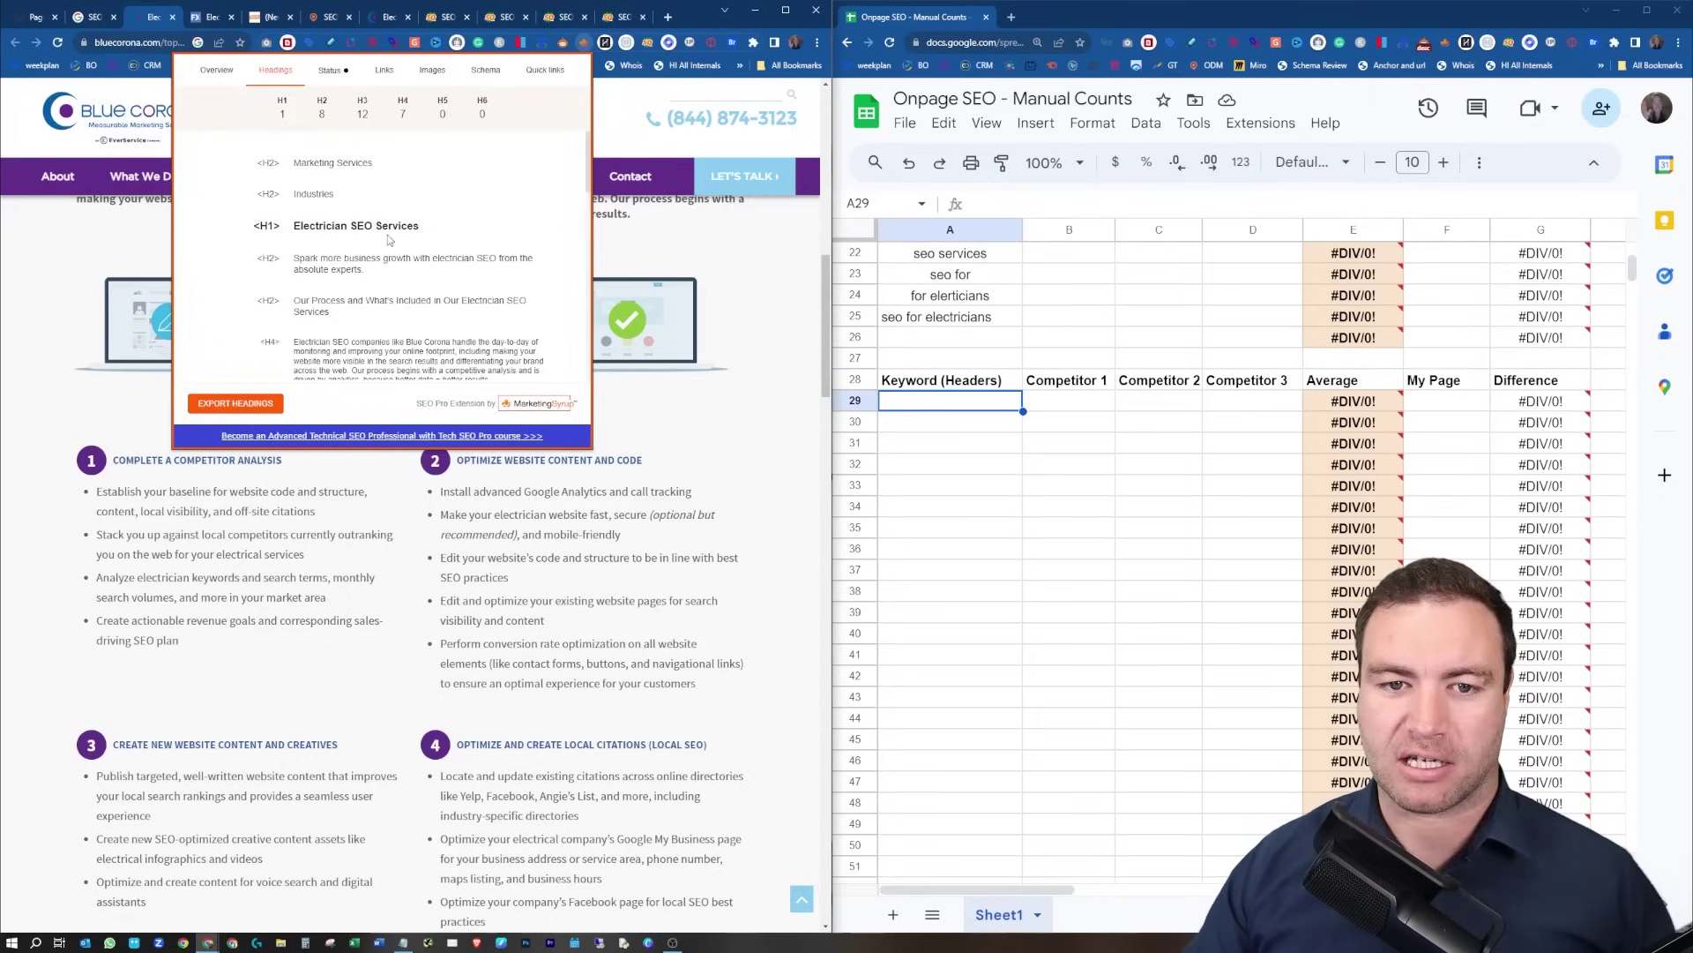
Copy "Electrician" from the Blue Corona page's H1 heading into A29 as the first Keyword (Headers) entry.
left_click_drag(344, 225, 299, 226)
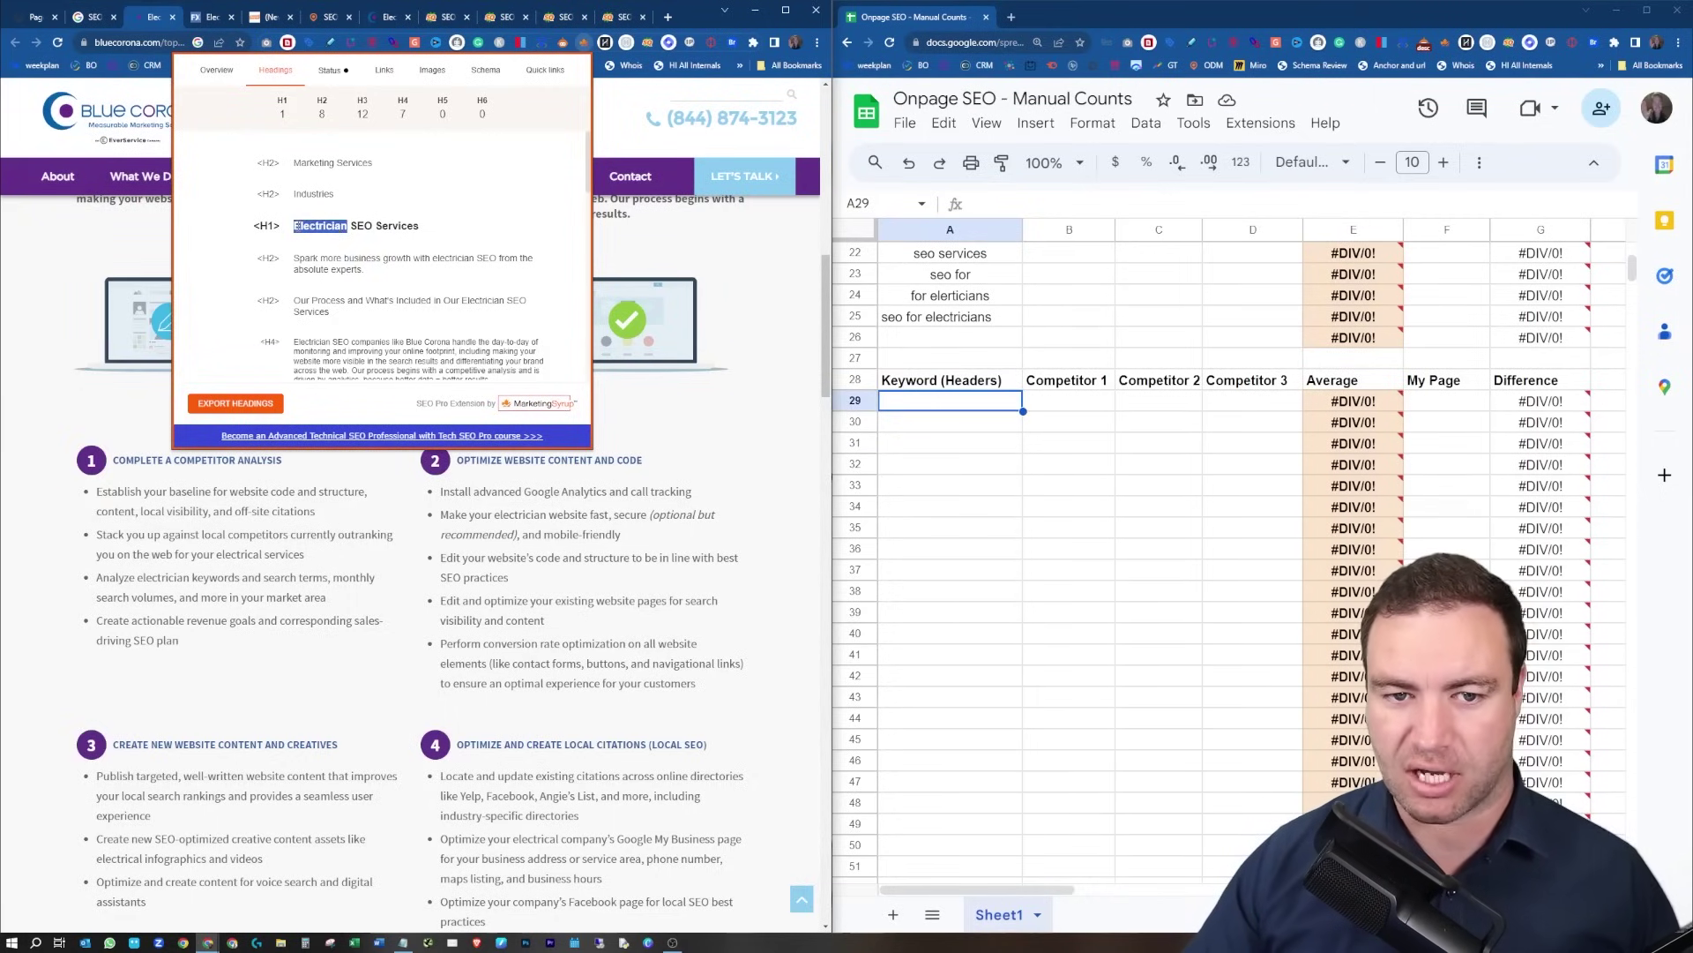
left_click(458, 231)
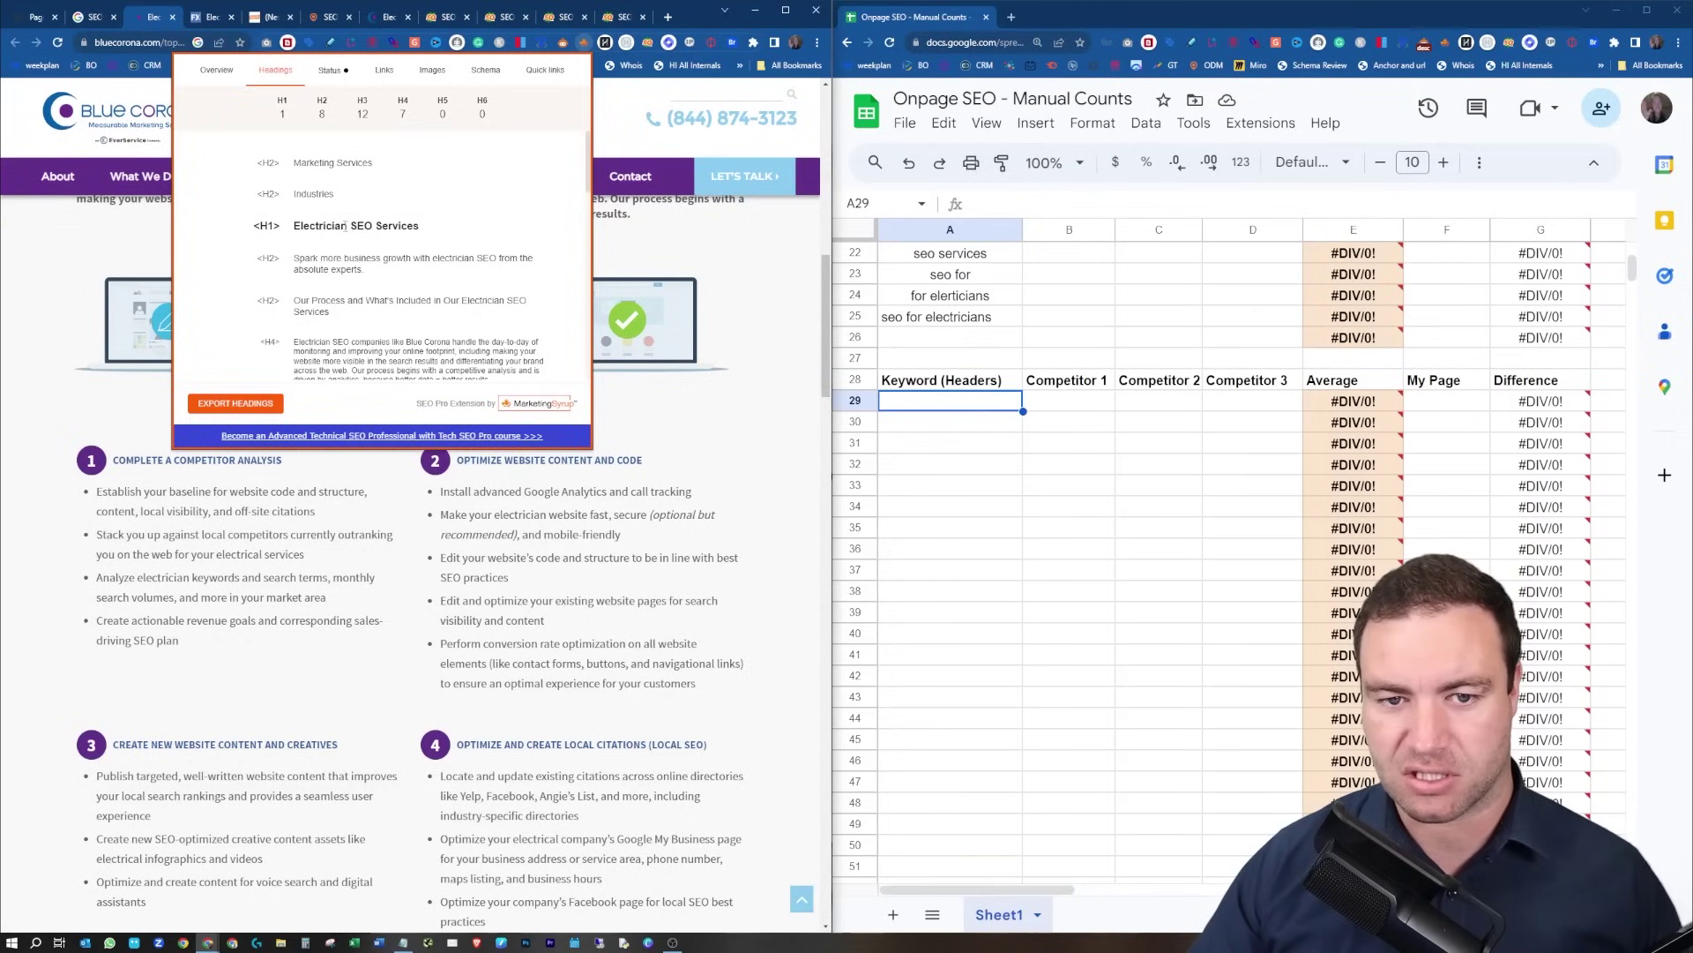
left_click_drag(345, 225, 300, 225)
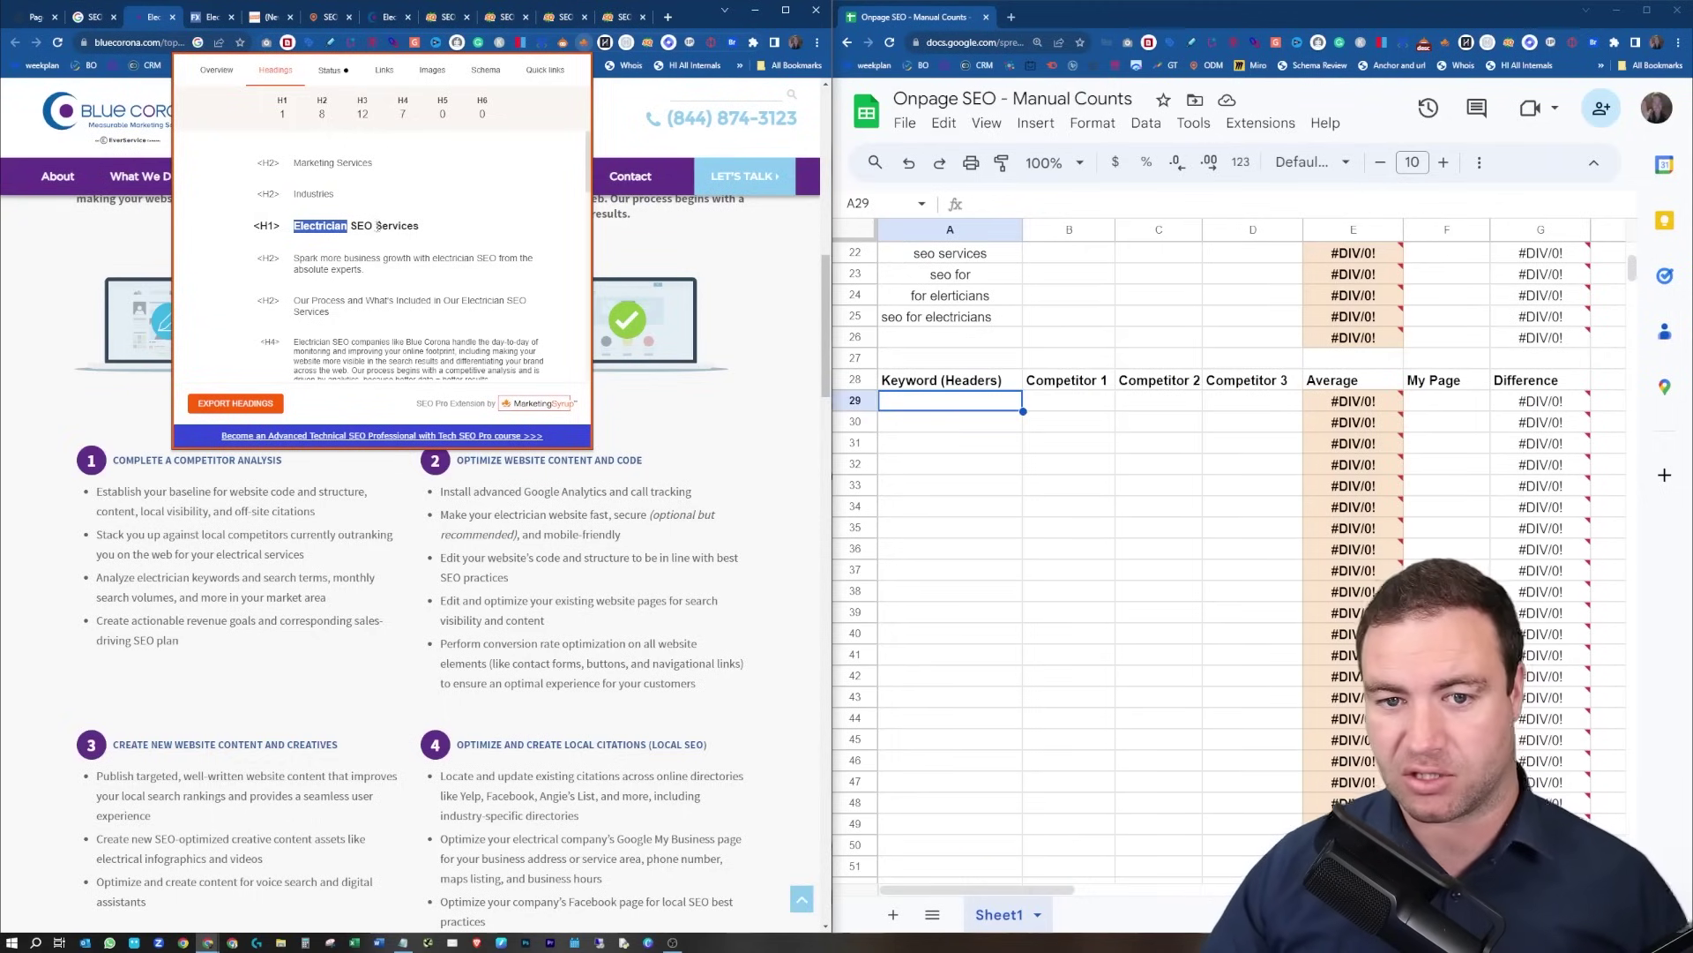
left_click(953, 411)
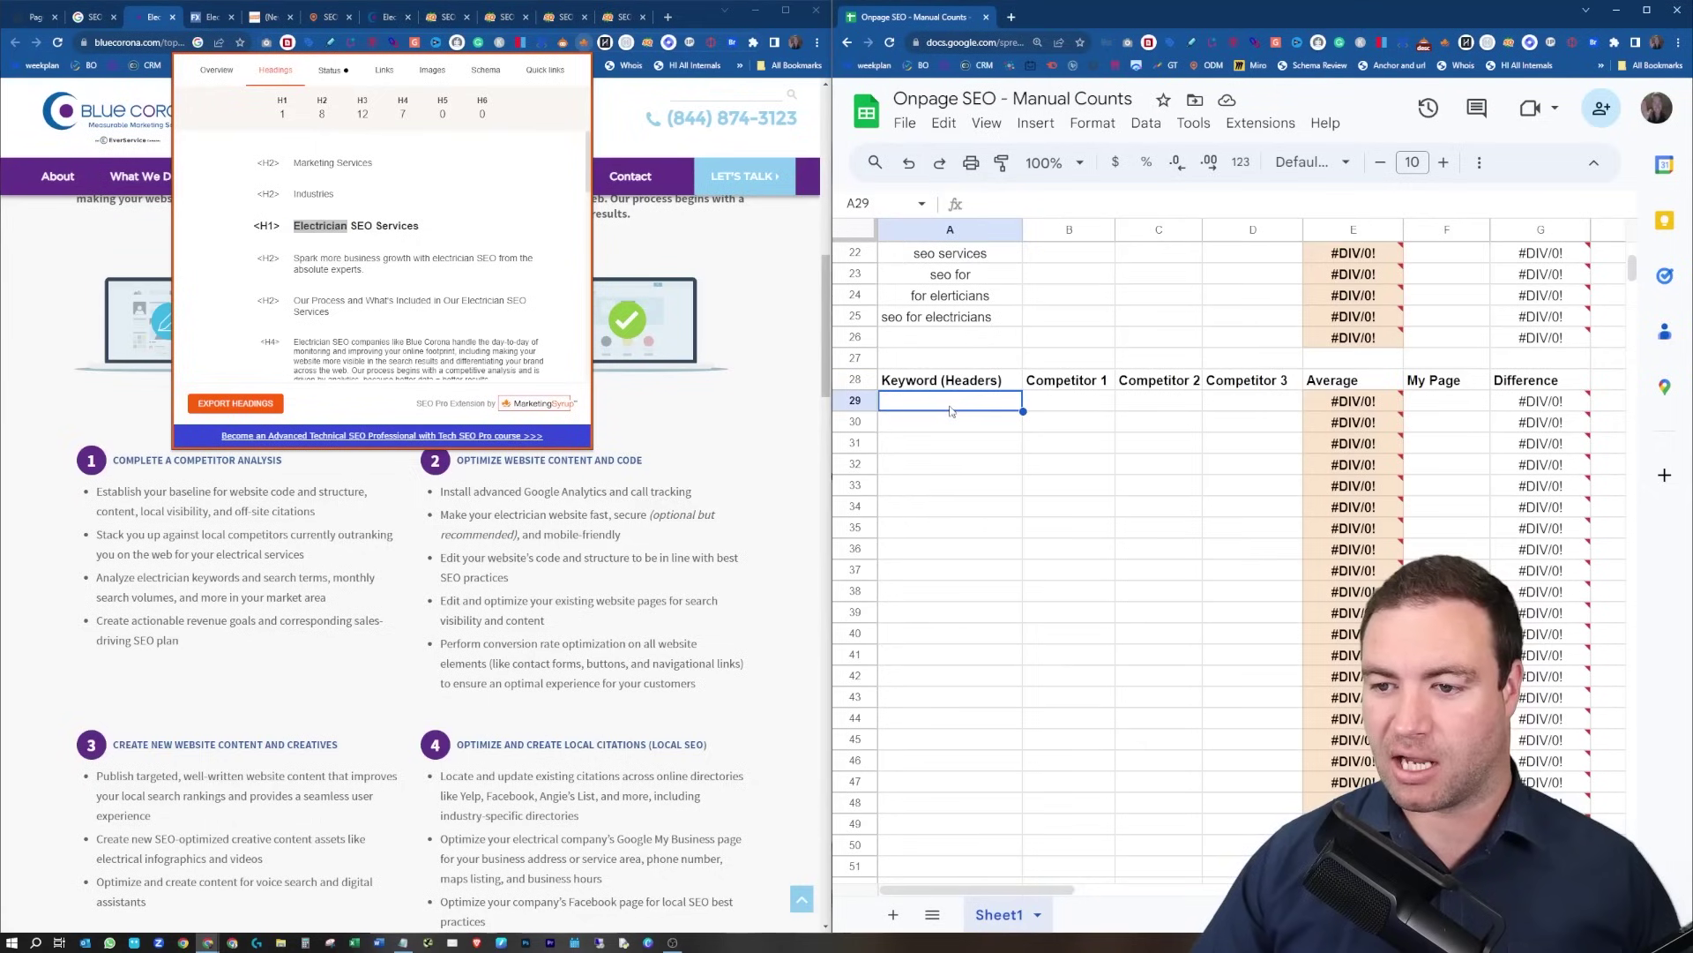
type("Electrician")
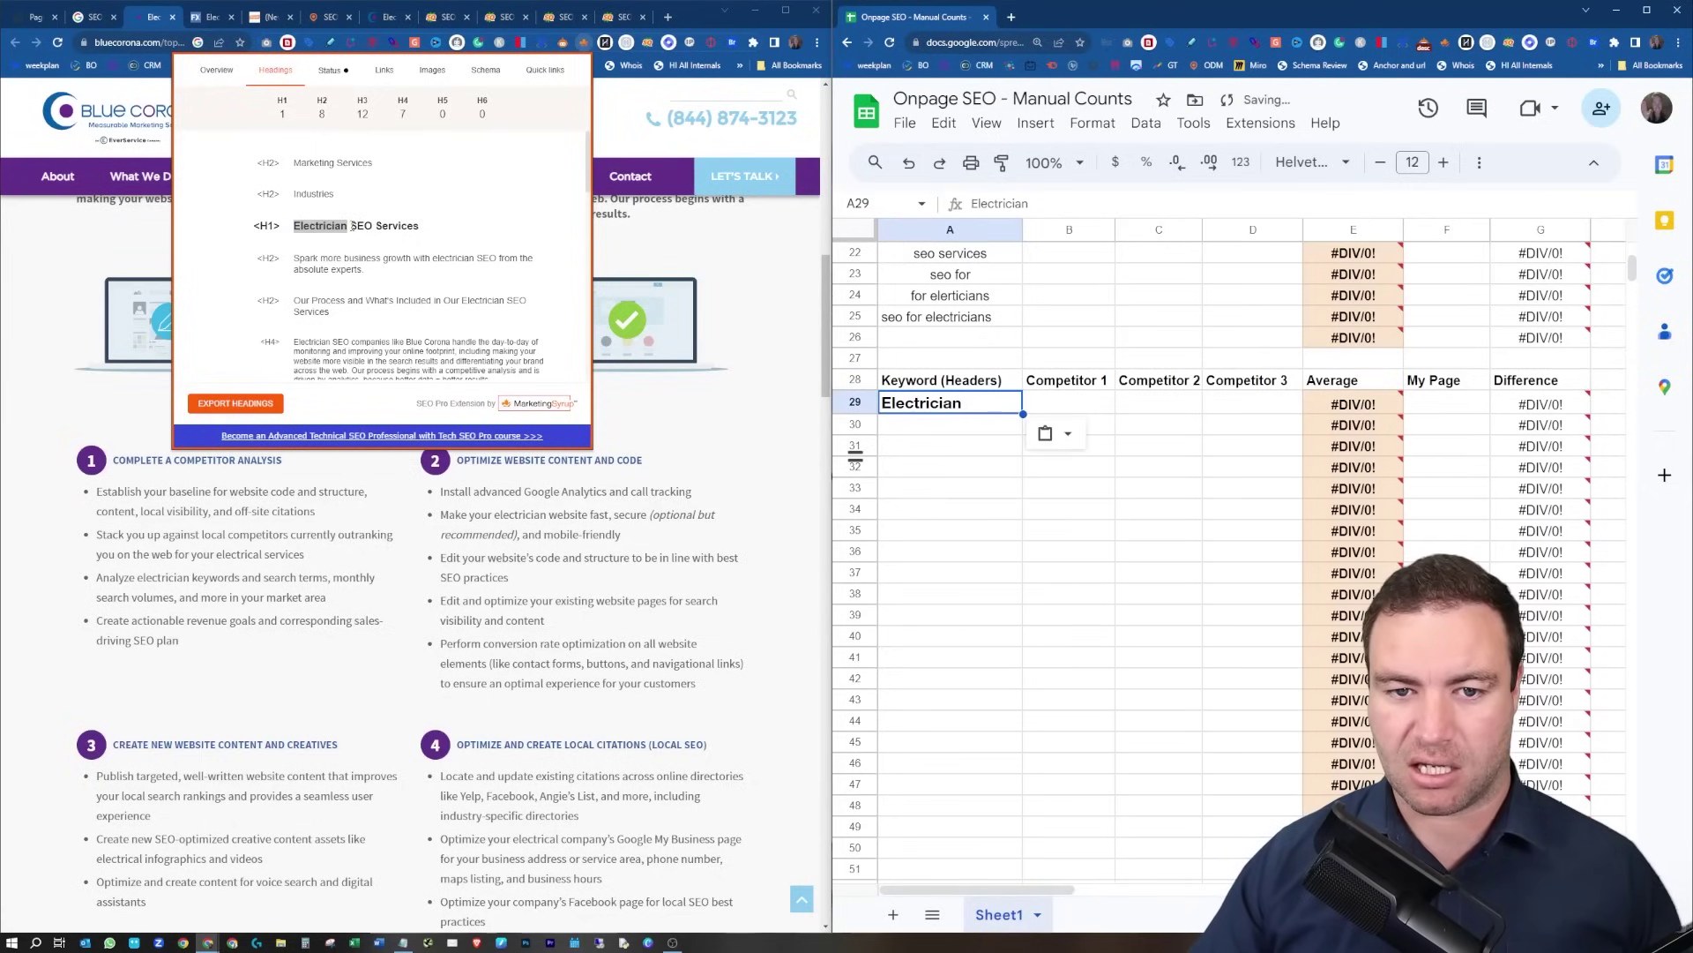
Copy "SEO" from the Blue Corona page's H1 heading into A30 of the Keyword (Headers) table.
left_click_drag(351, 226, 372, 226)
key("ctrl+c")
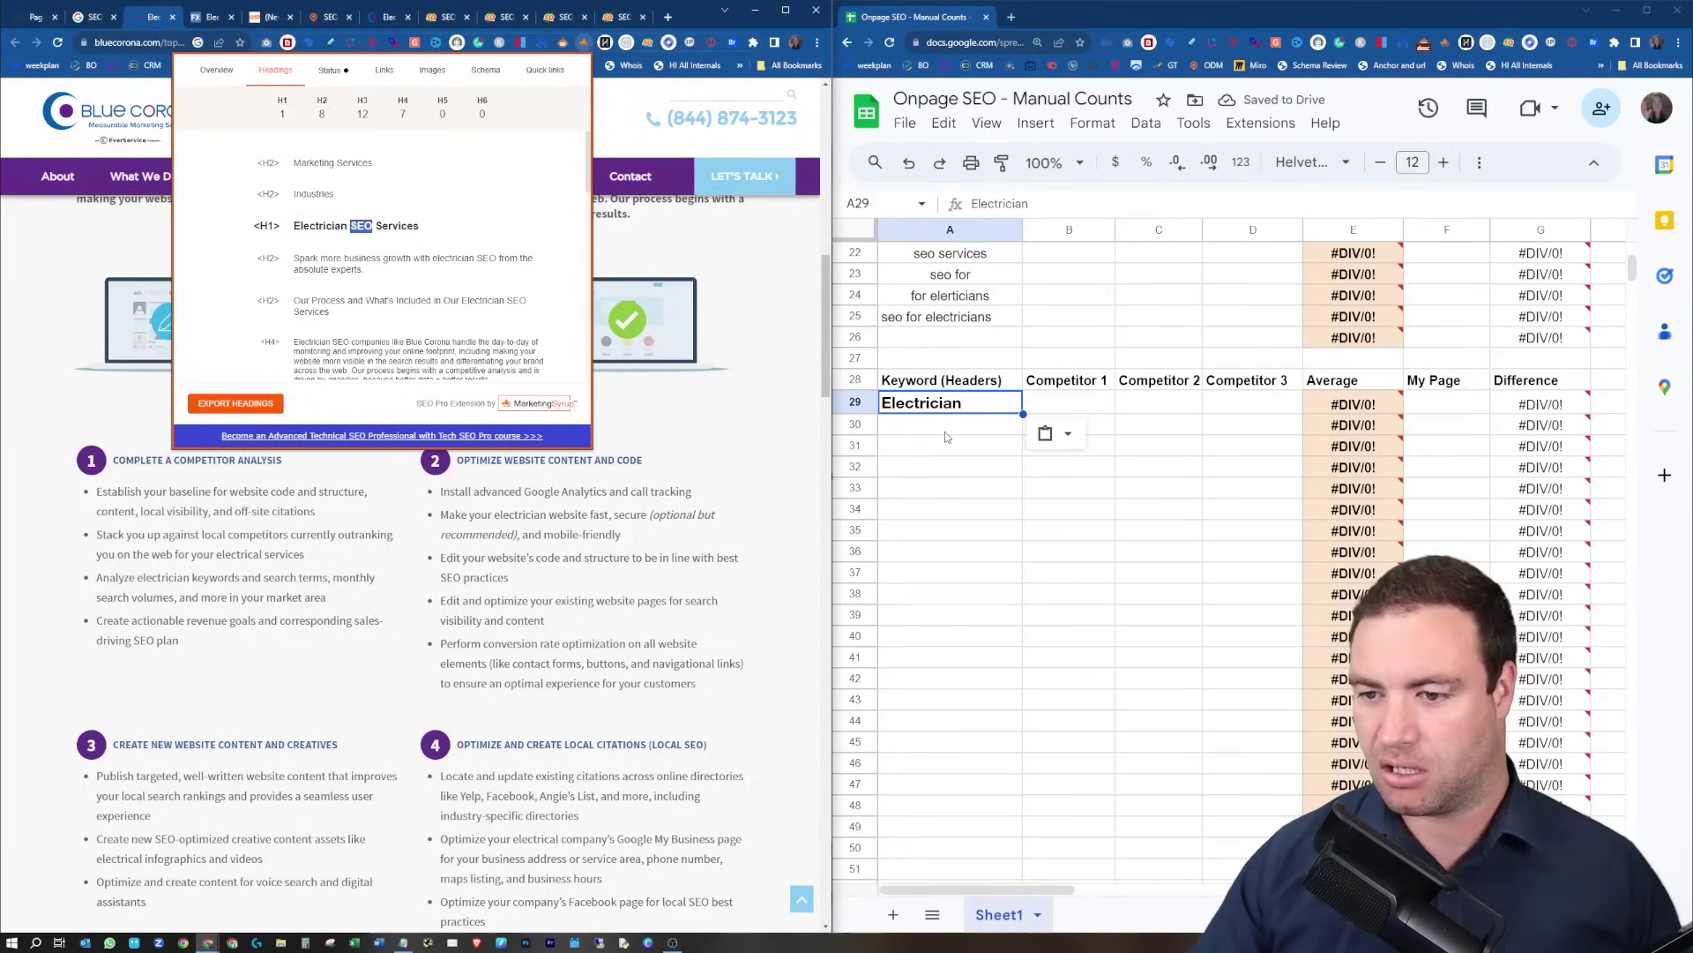
key("alt+Tab")
key("Down")
key("ctrl+v")
Copy "Services" from the same H1 heading into A31.
left_click_drag(449, 232, 384, 227)
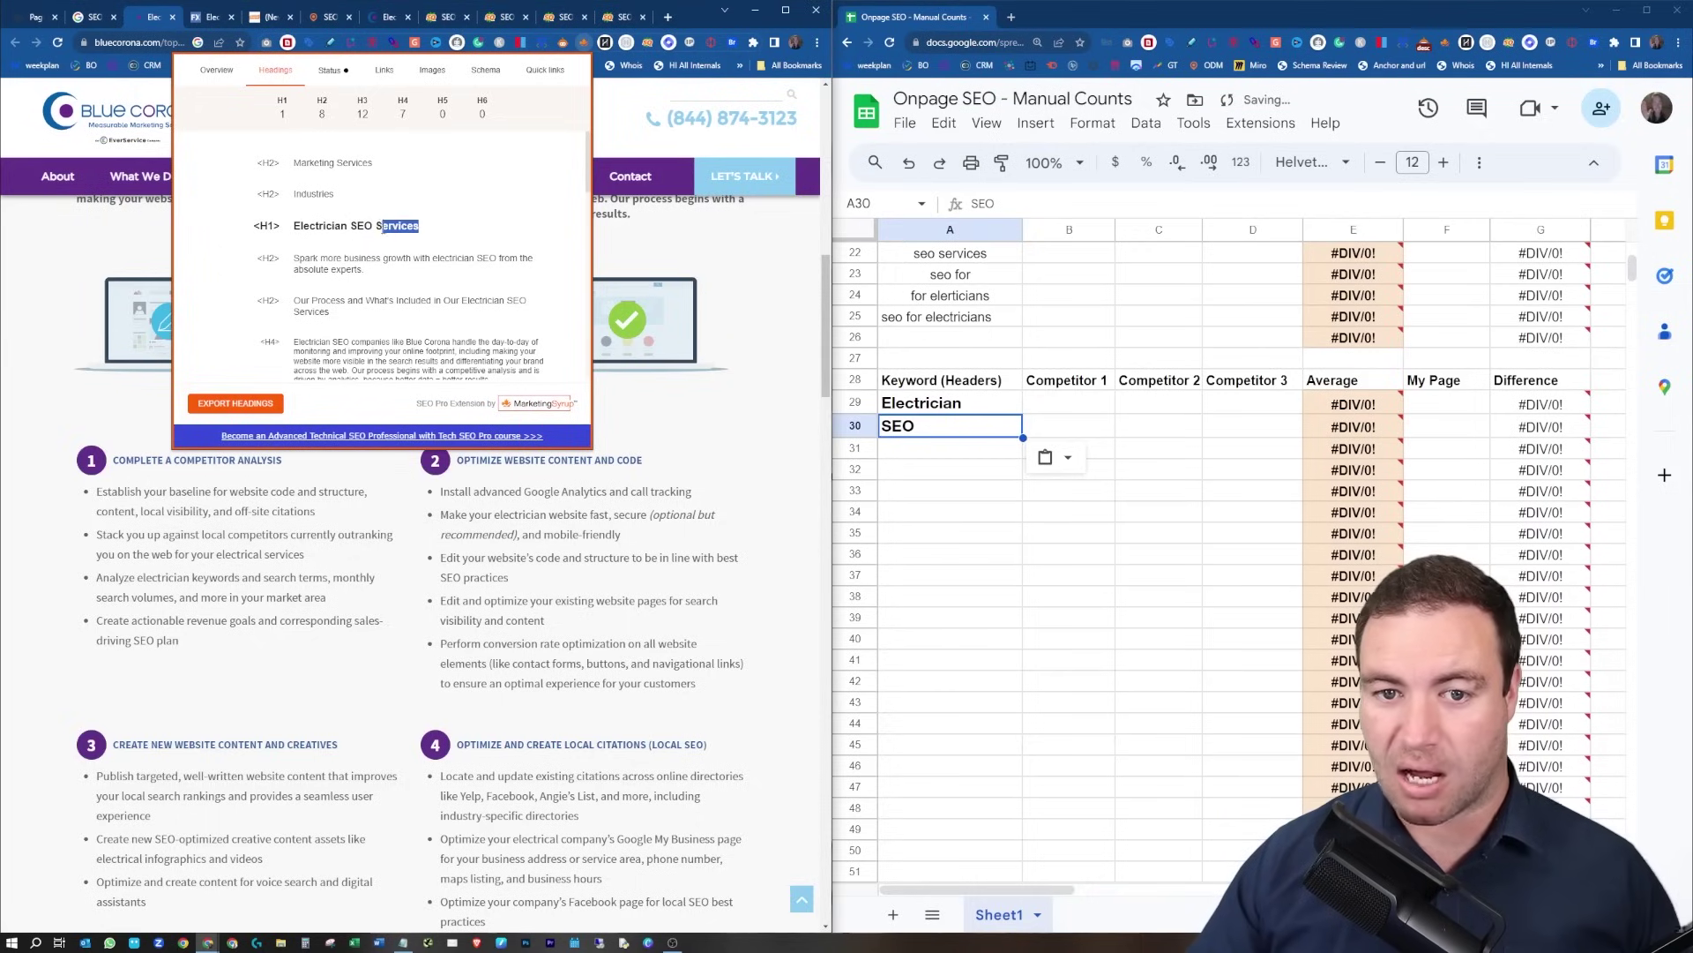
key("ctrl+c")
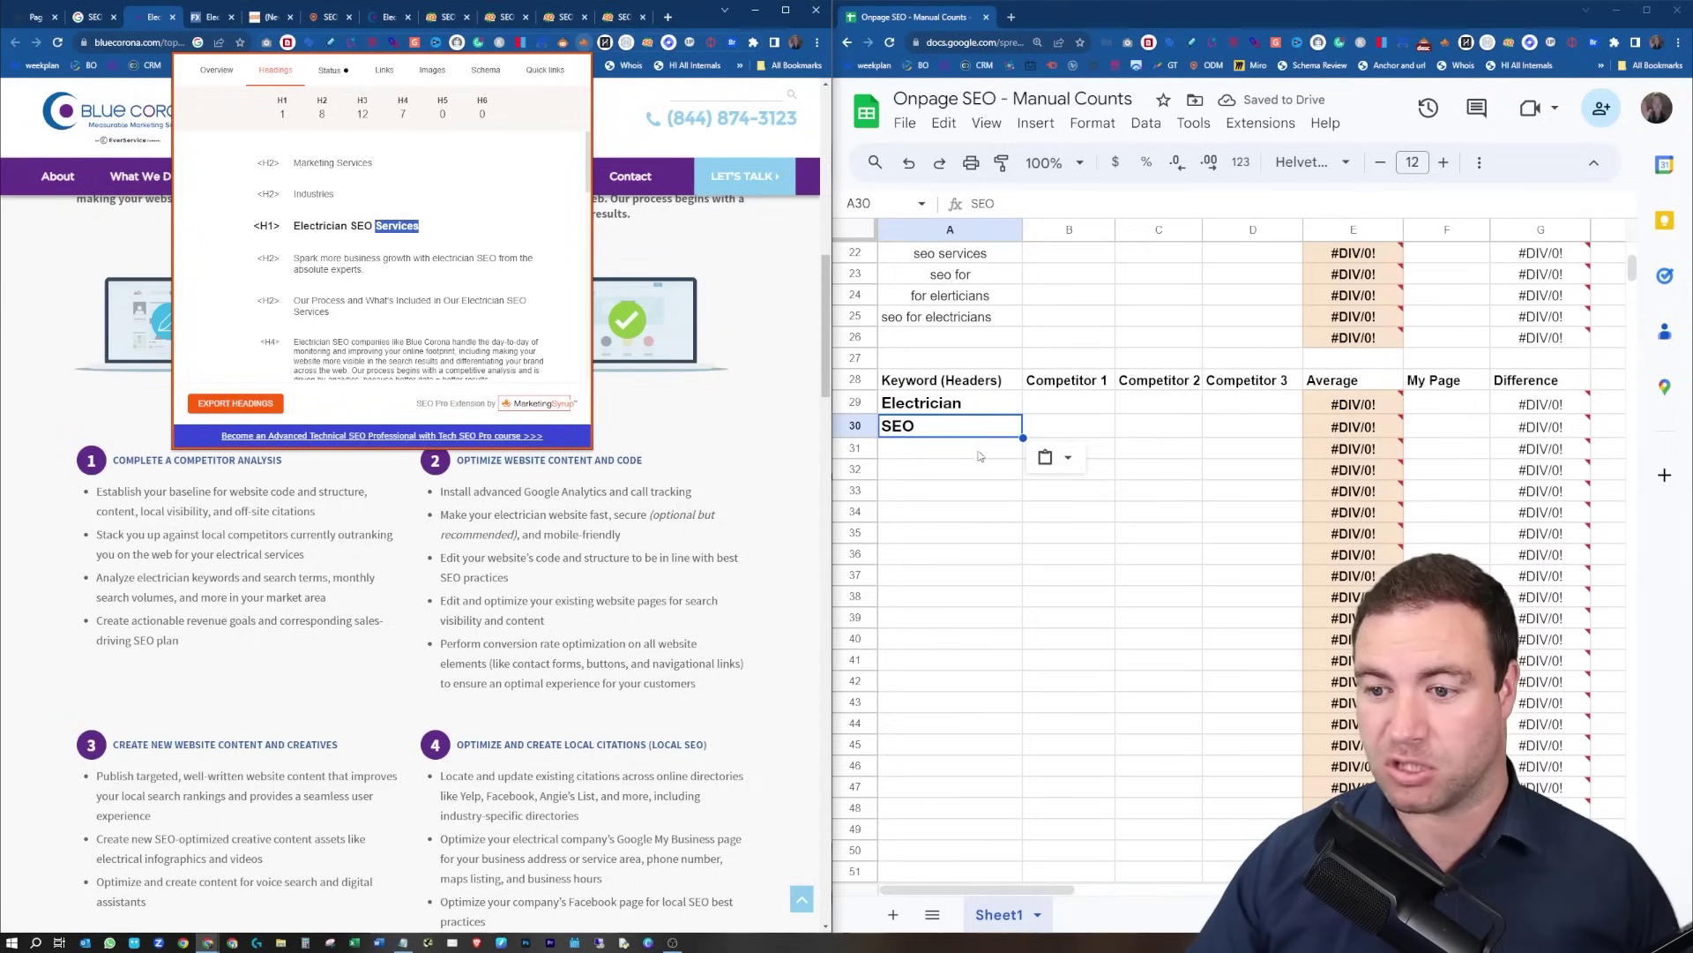
key("alt+Tab")
key("Down")
key("ctrl+v")
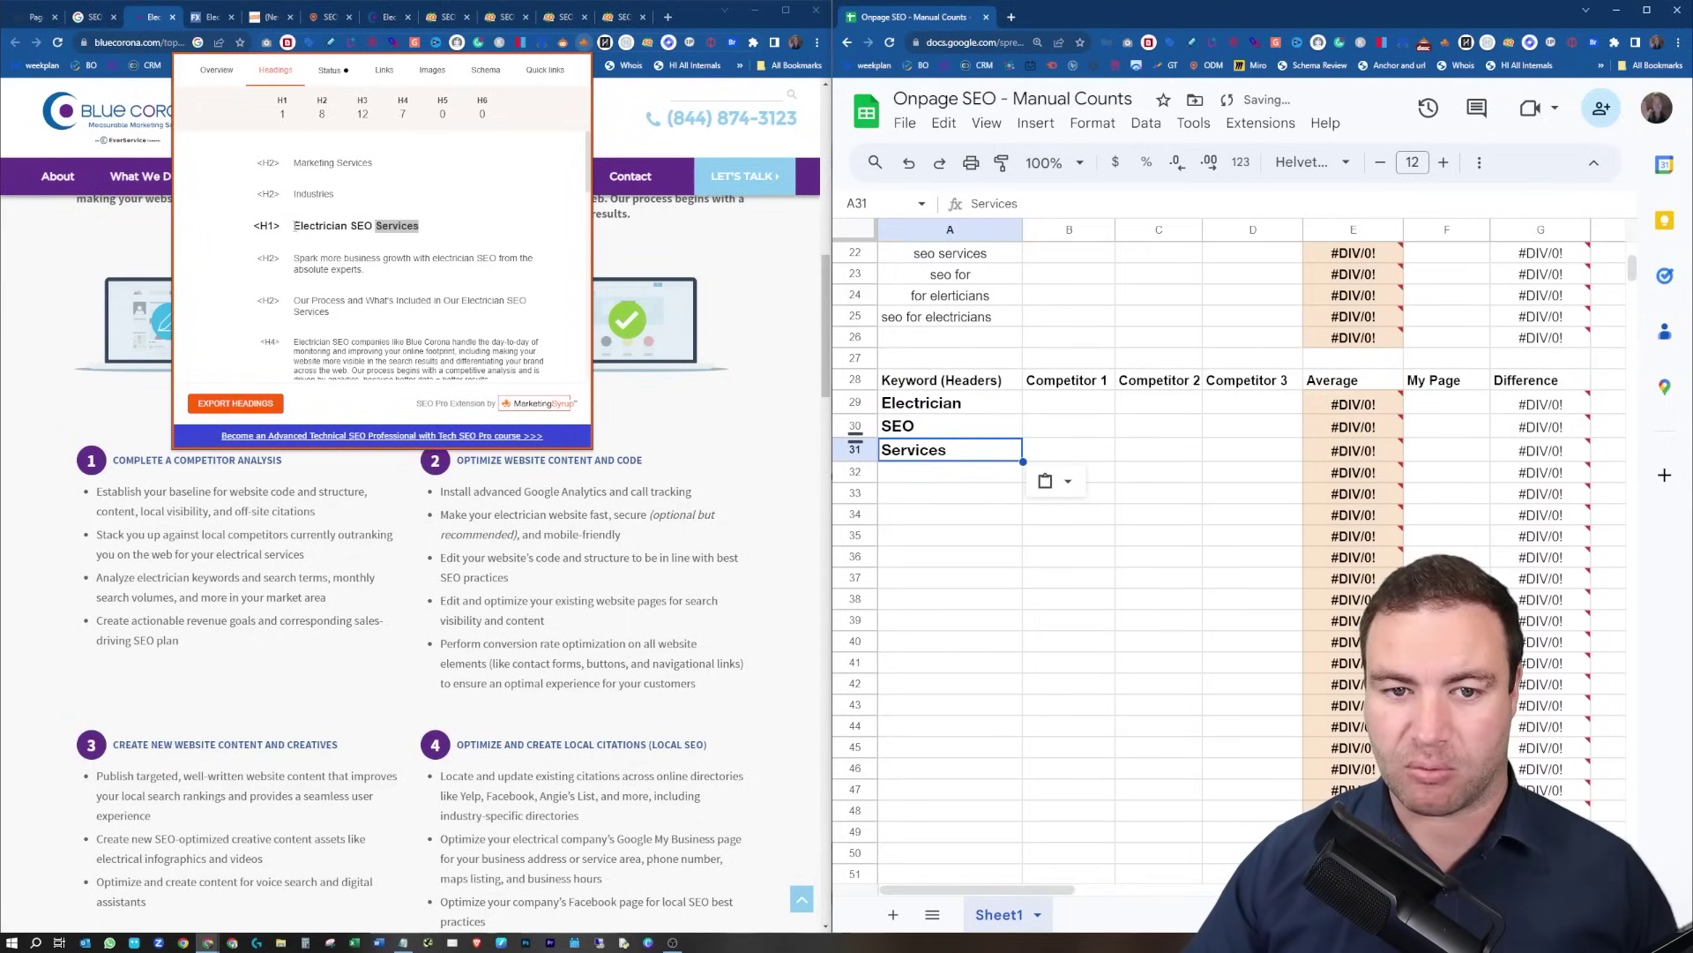
Copy the phrase "Electrician SEO" from the H1 heading into A32.
left_click_drag(295, 226, 372, 226)
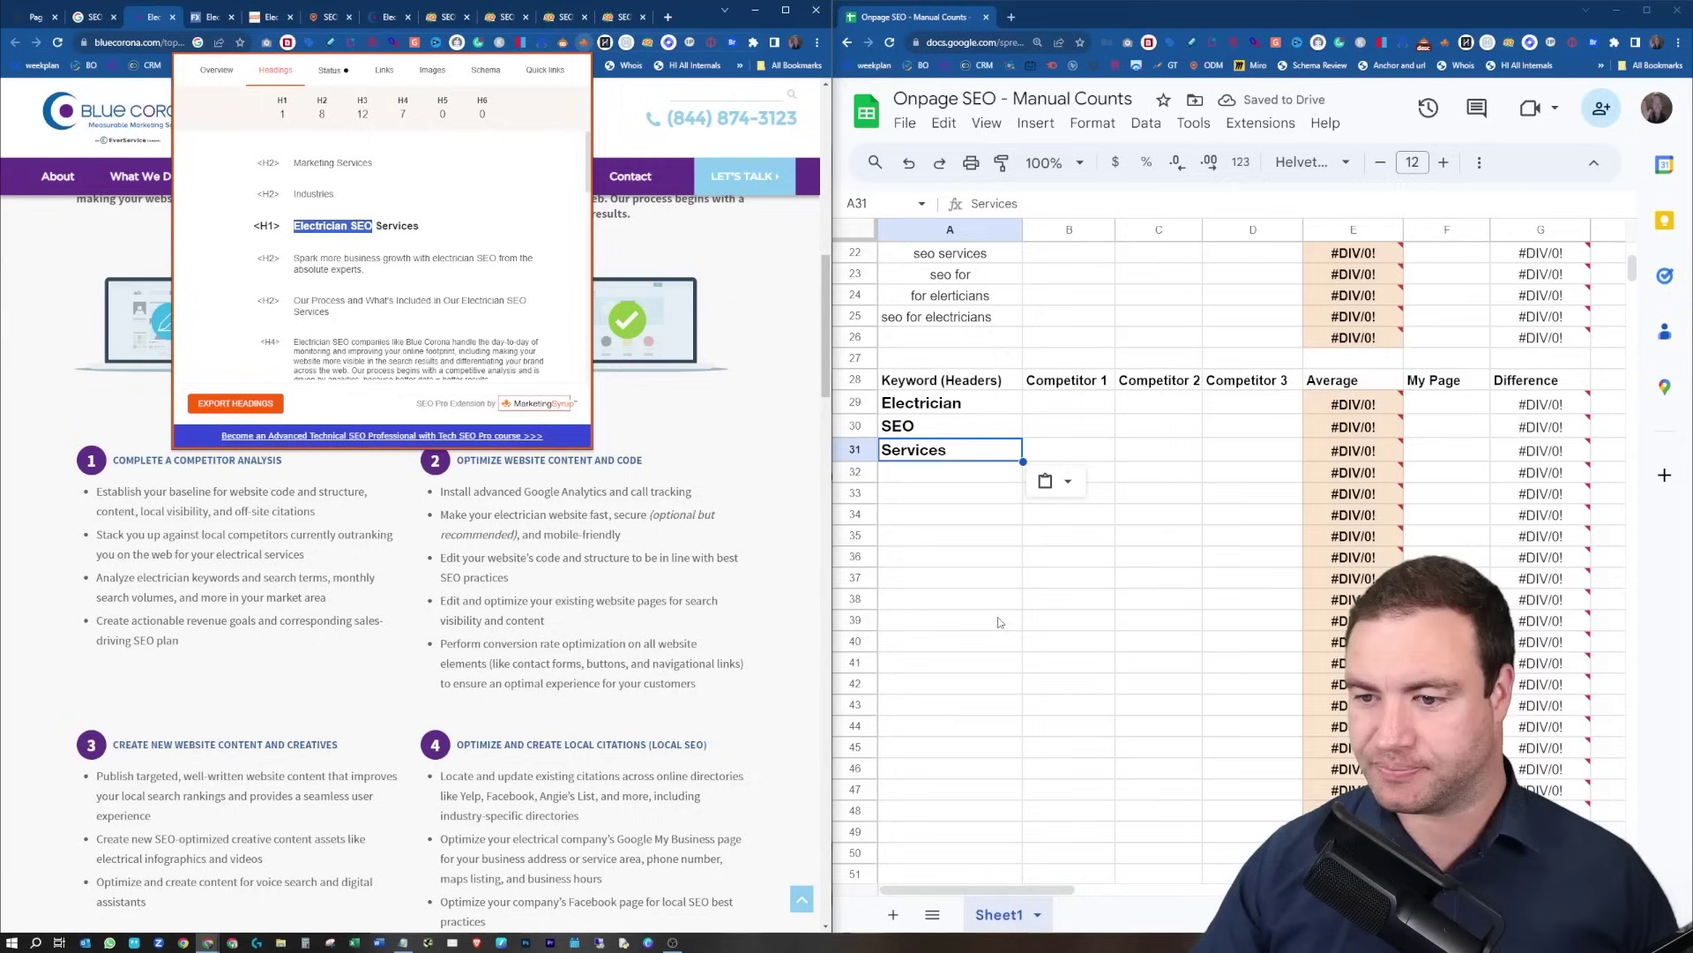
key("ctrl+c")
left_click(949, 481)
key("ctrl+v")
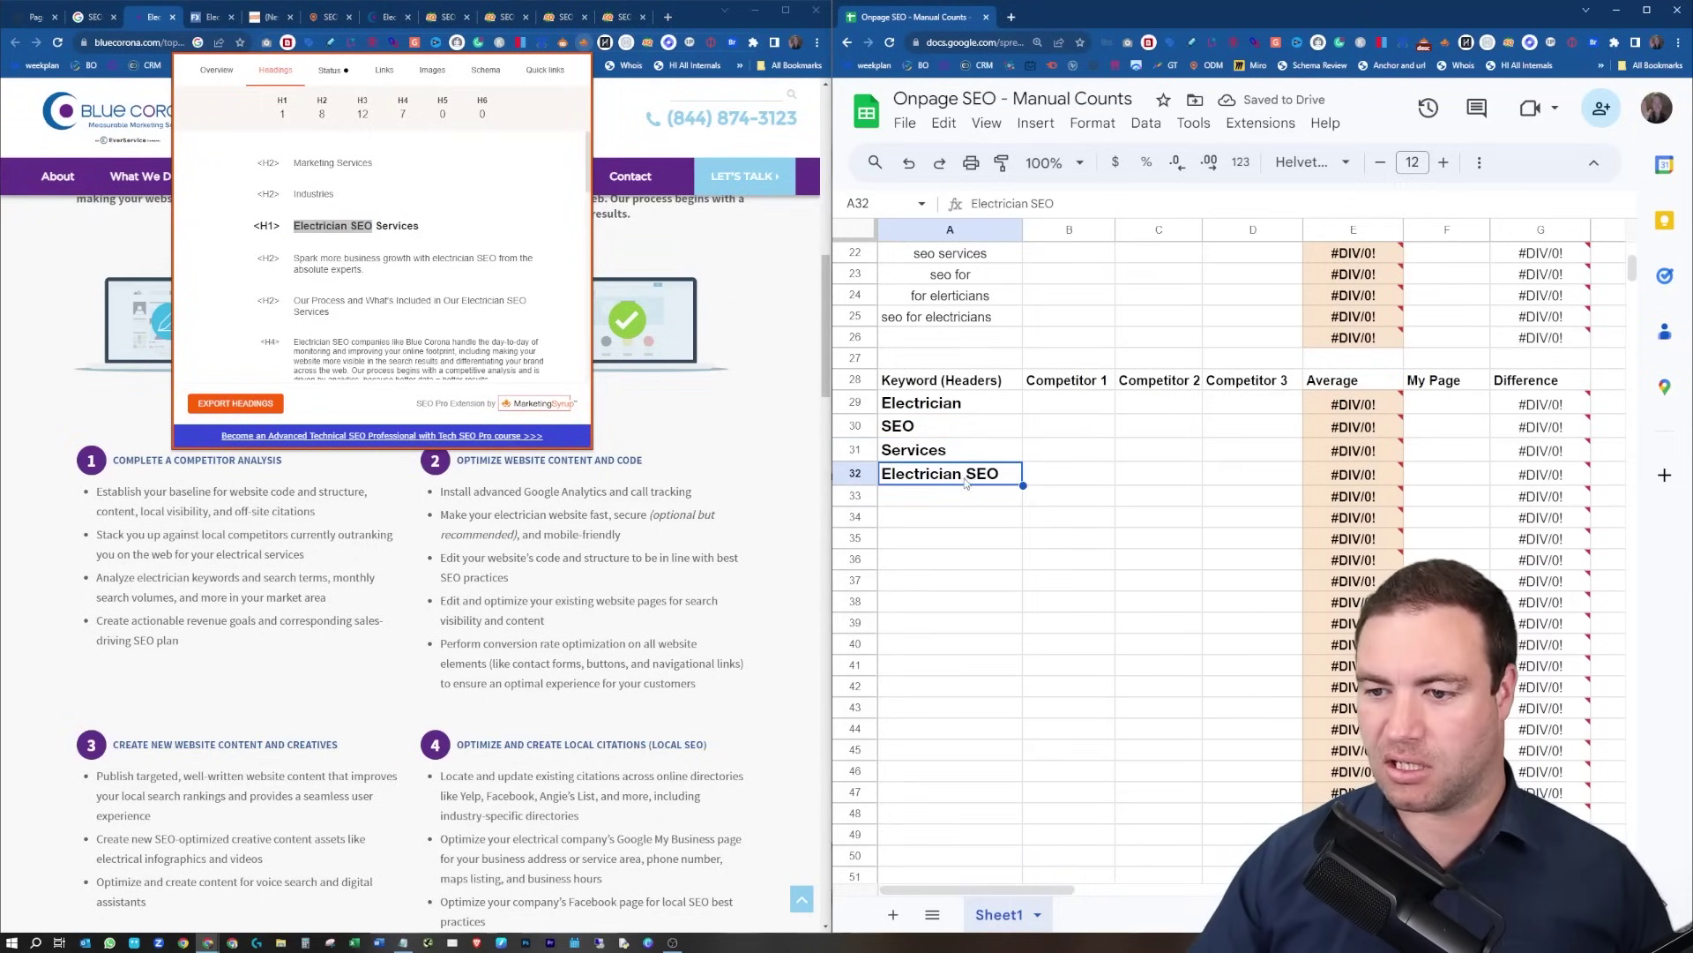
Reduce the font size of the pasted keywords in A29:A32 to 10.
left_click_drag(994, 409, 992, 476)
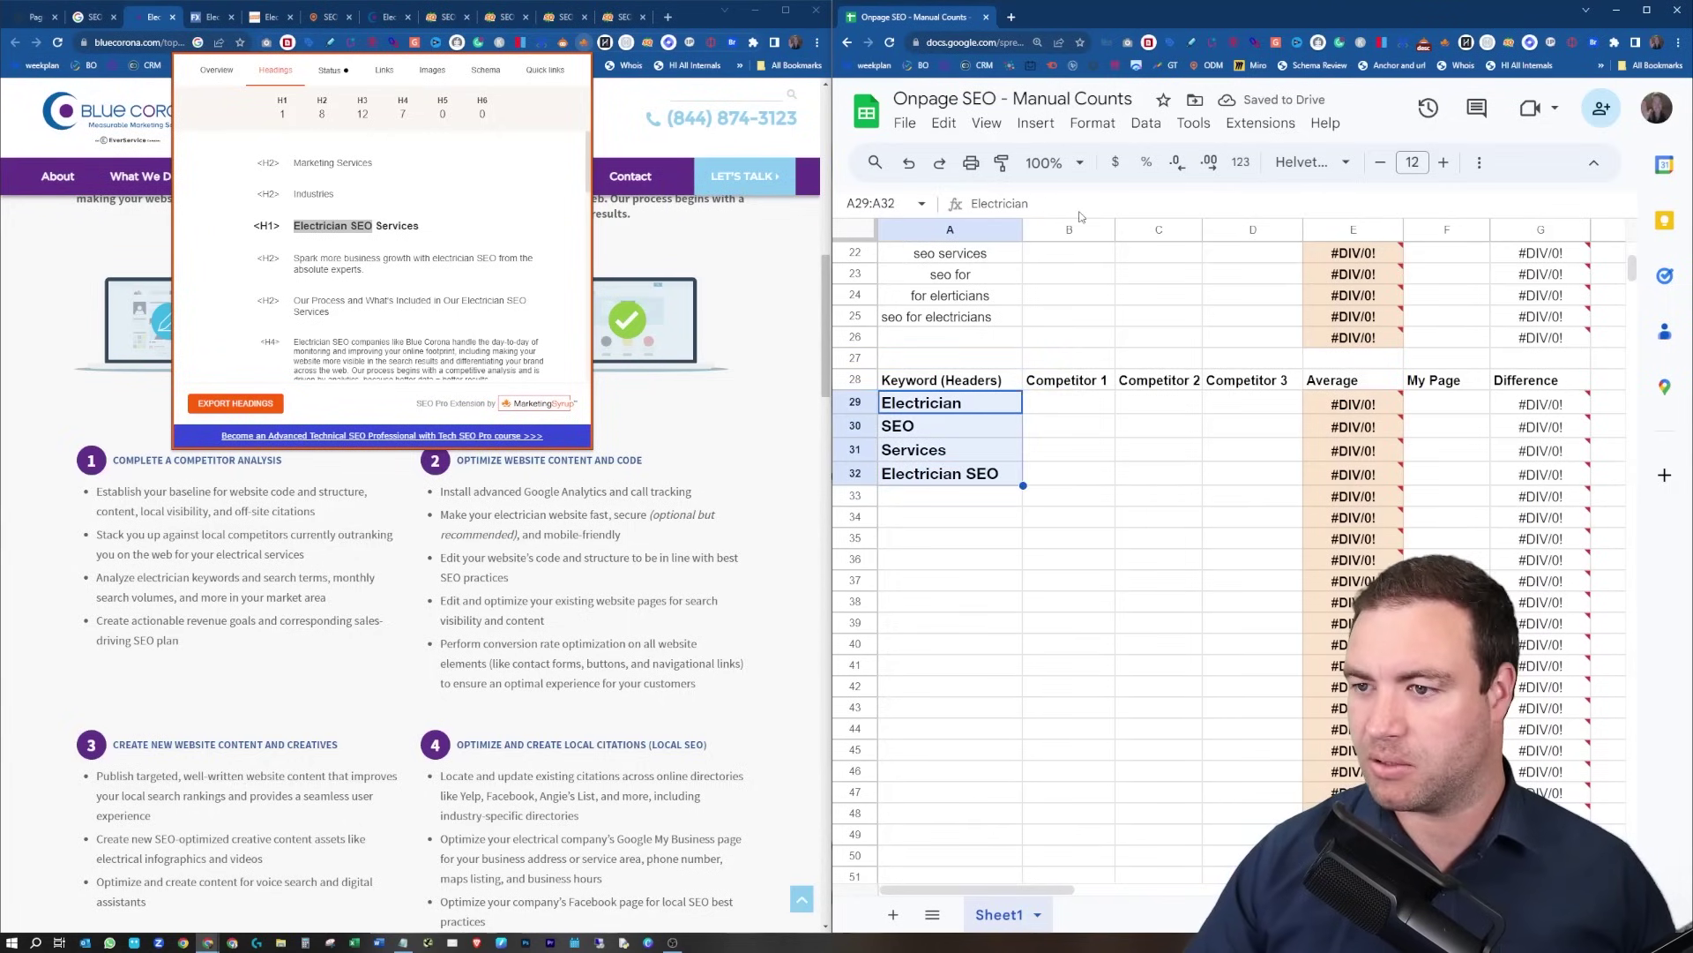
left_click(1383, 163)
left_click(1383, 163)
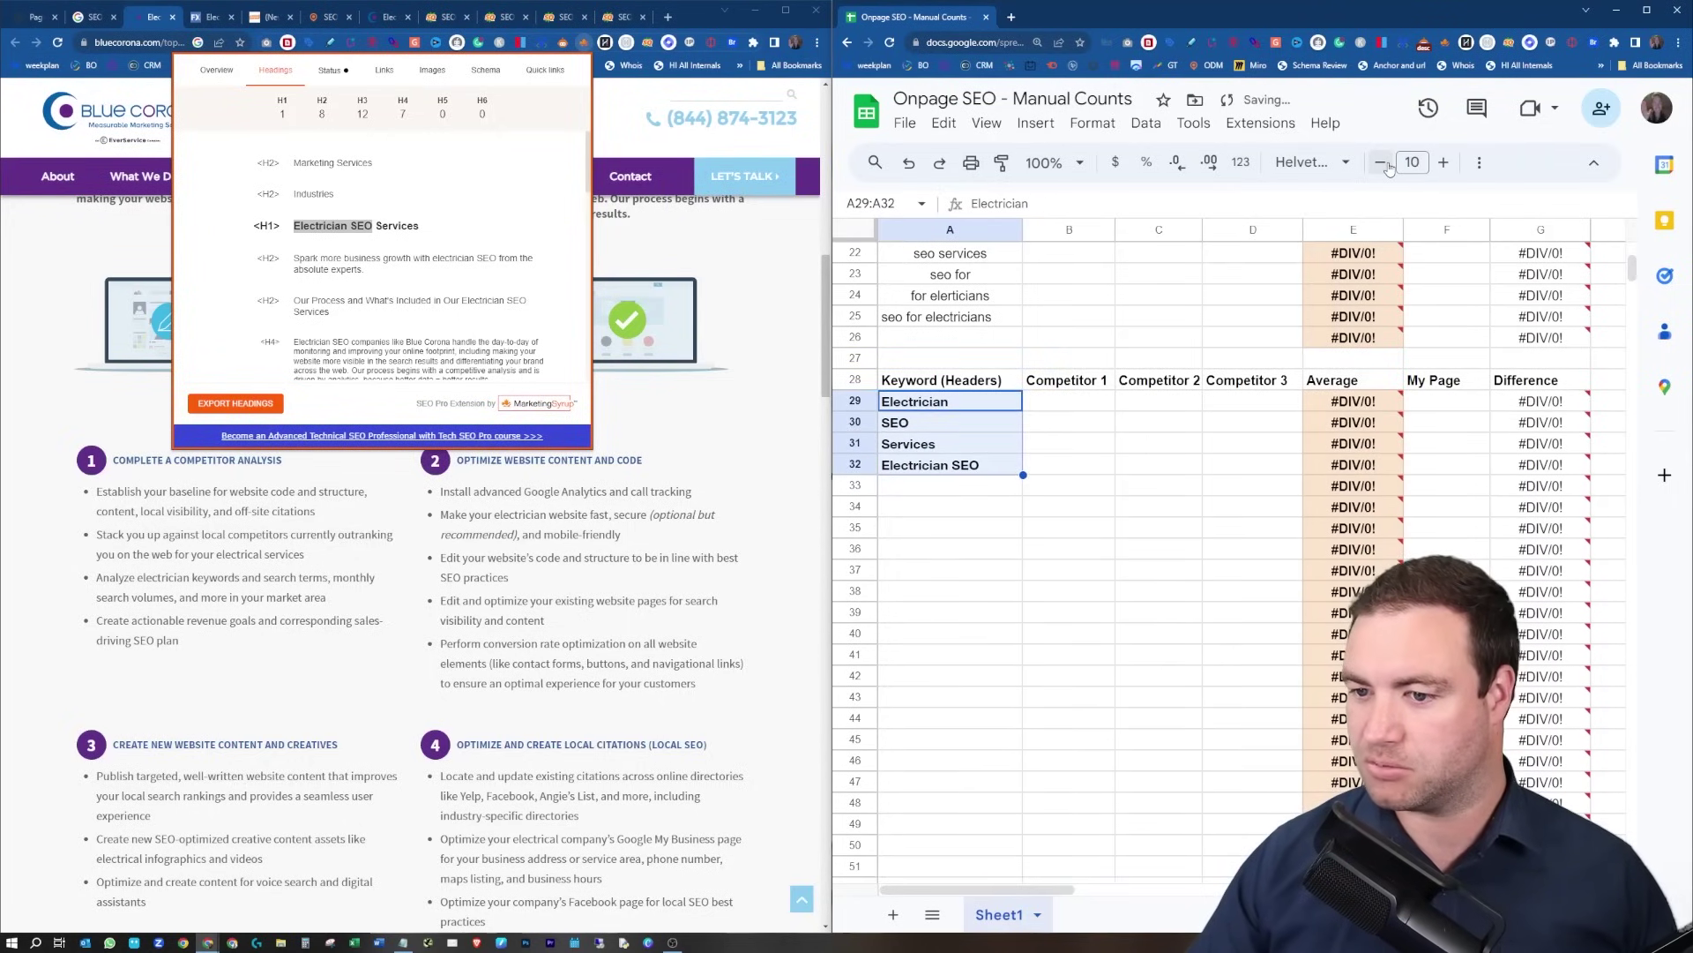
Enter "seo for electricians" as the keyword in A33.
left_click(899, 488)
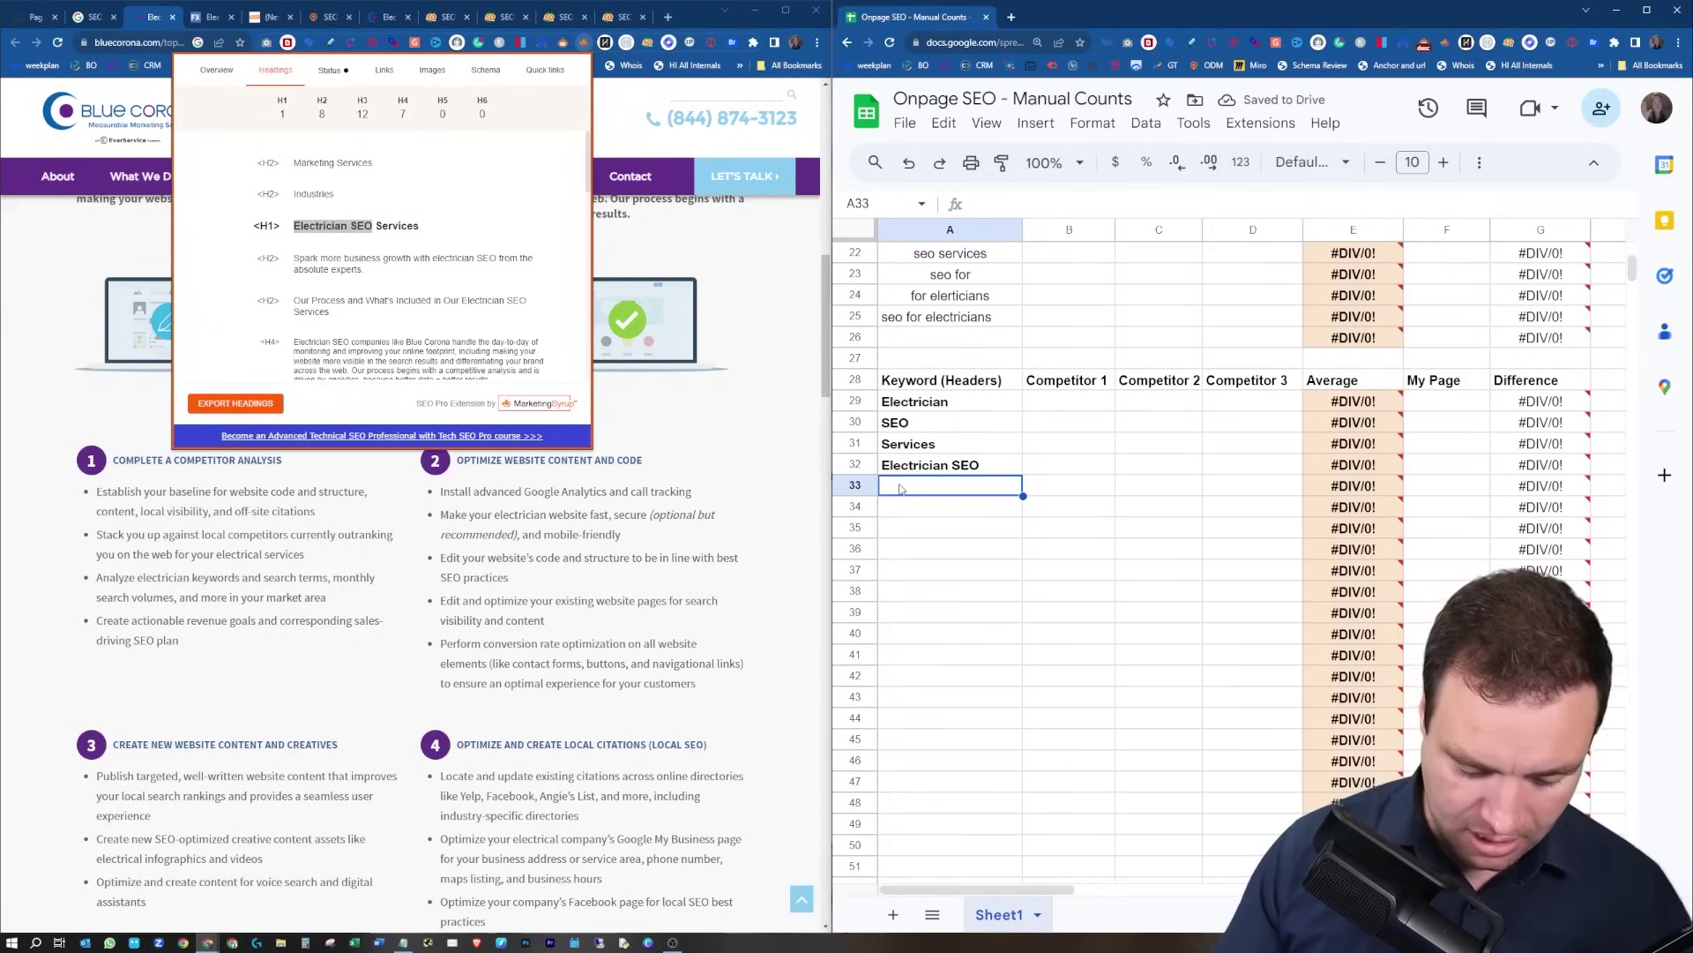
type("seo for ")
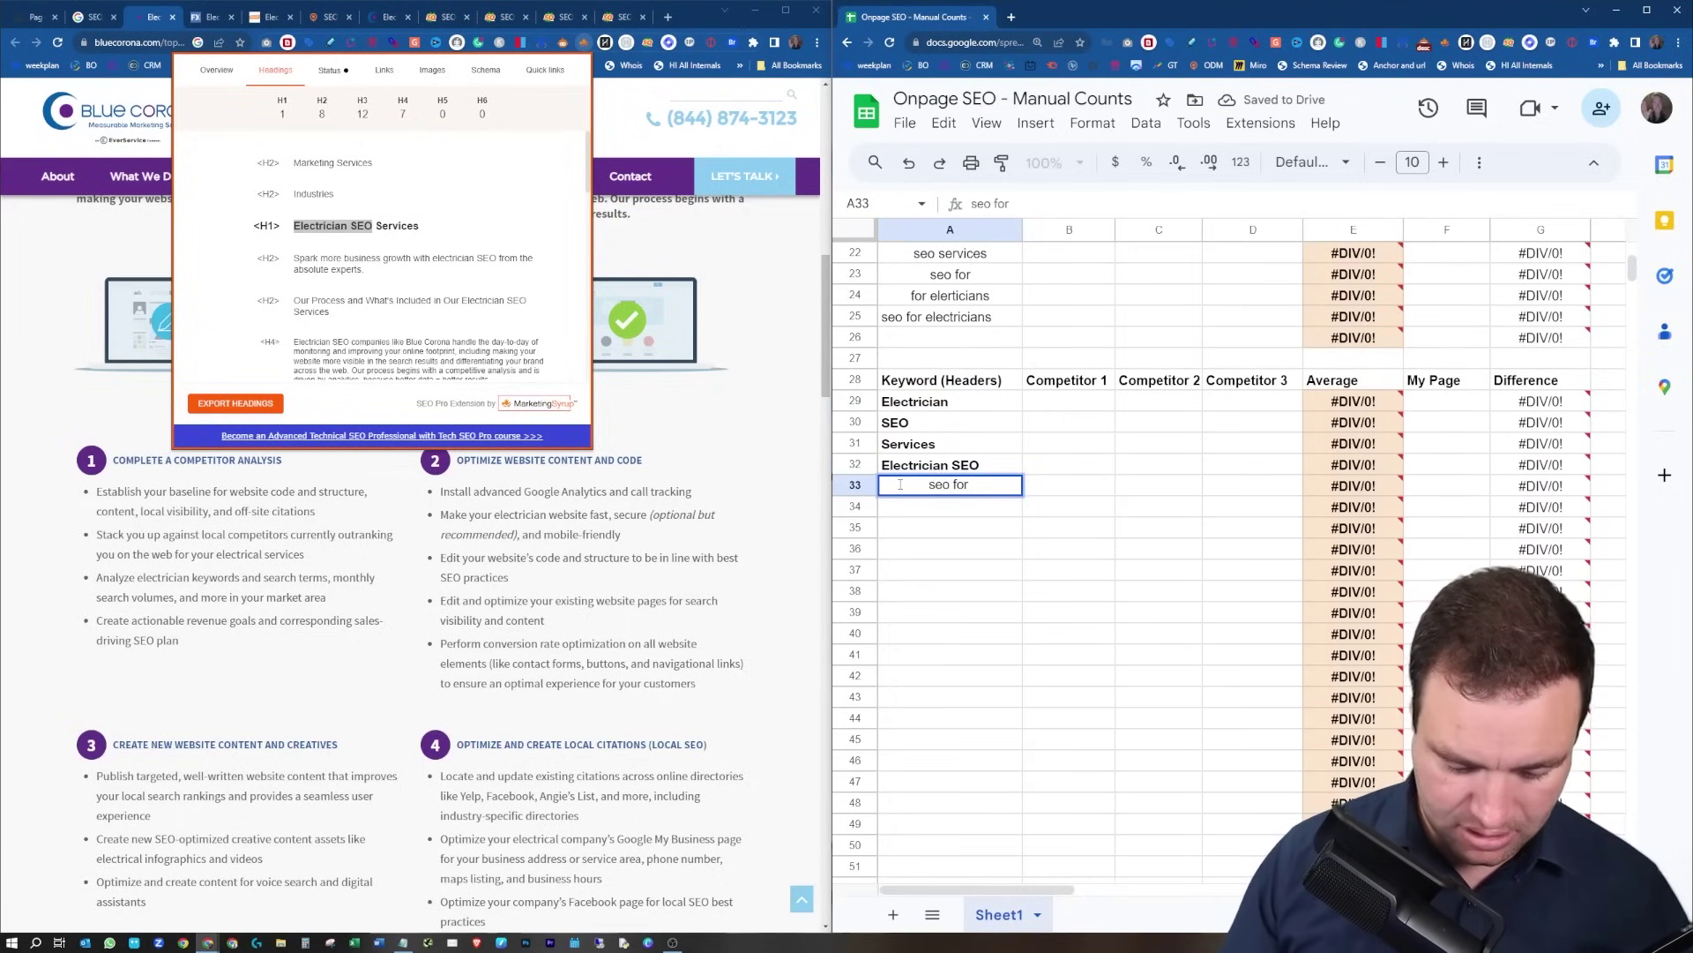
type("electric")
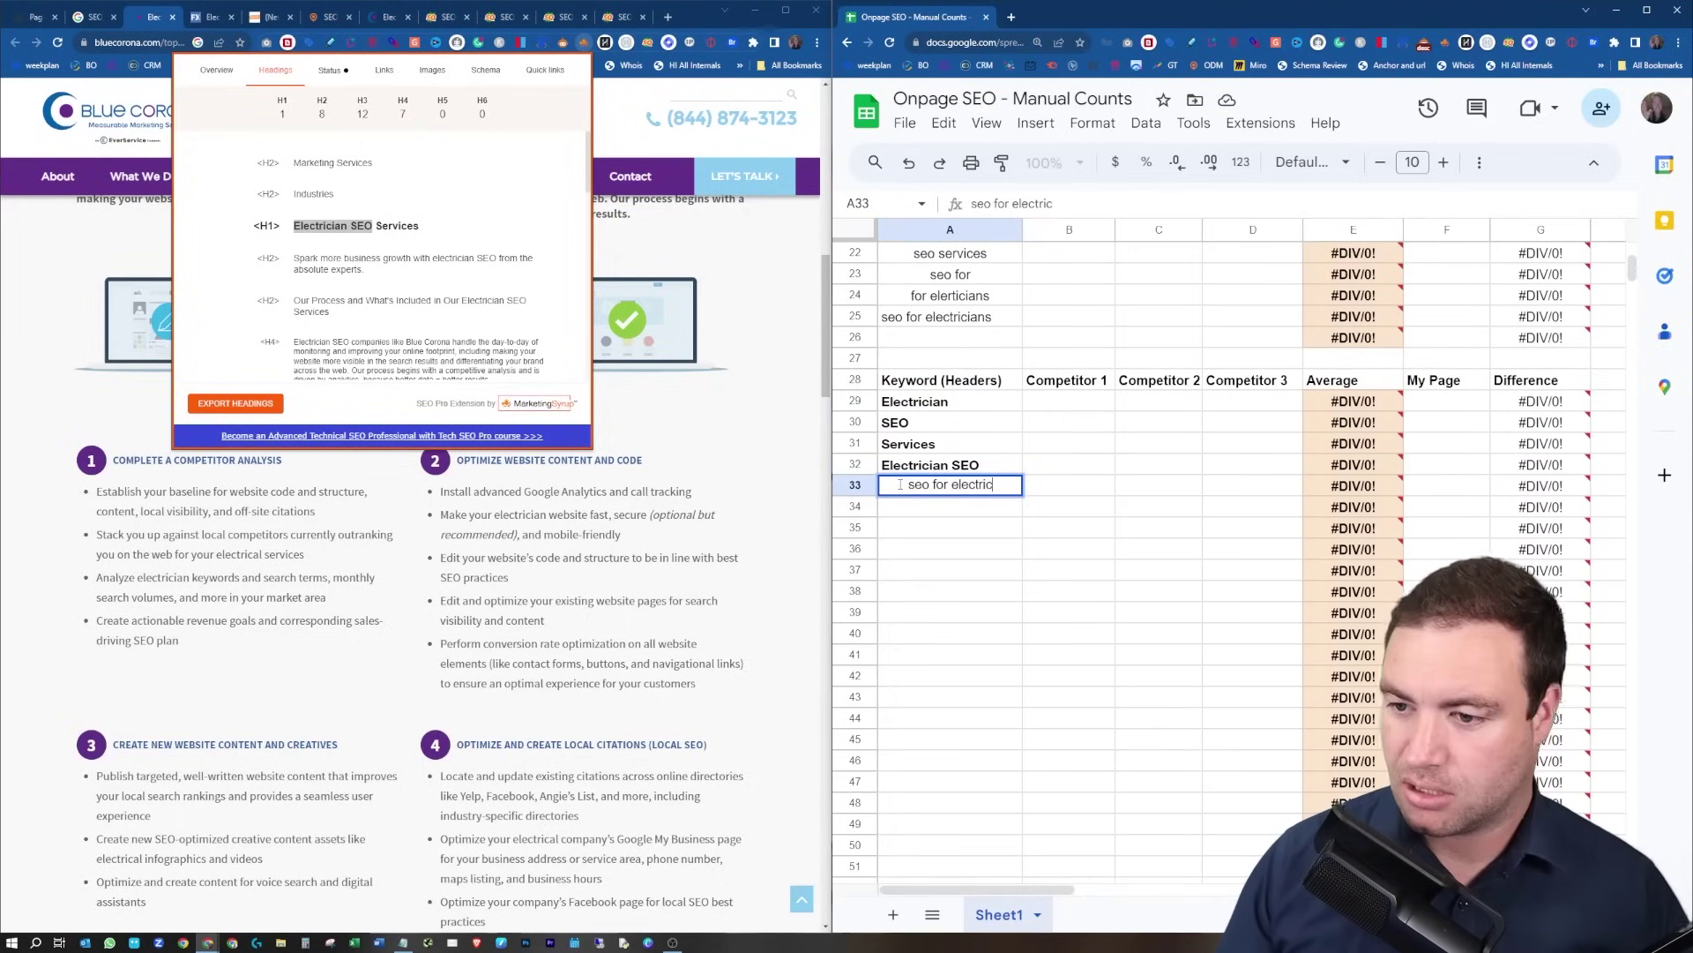
type("ians")
key("Return")
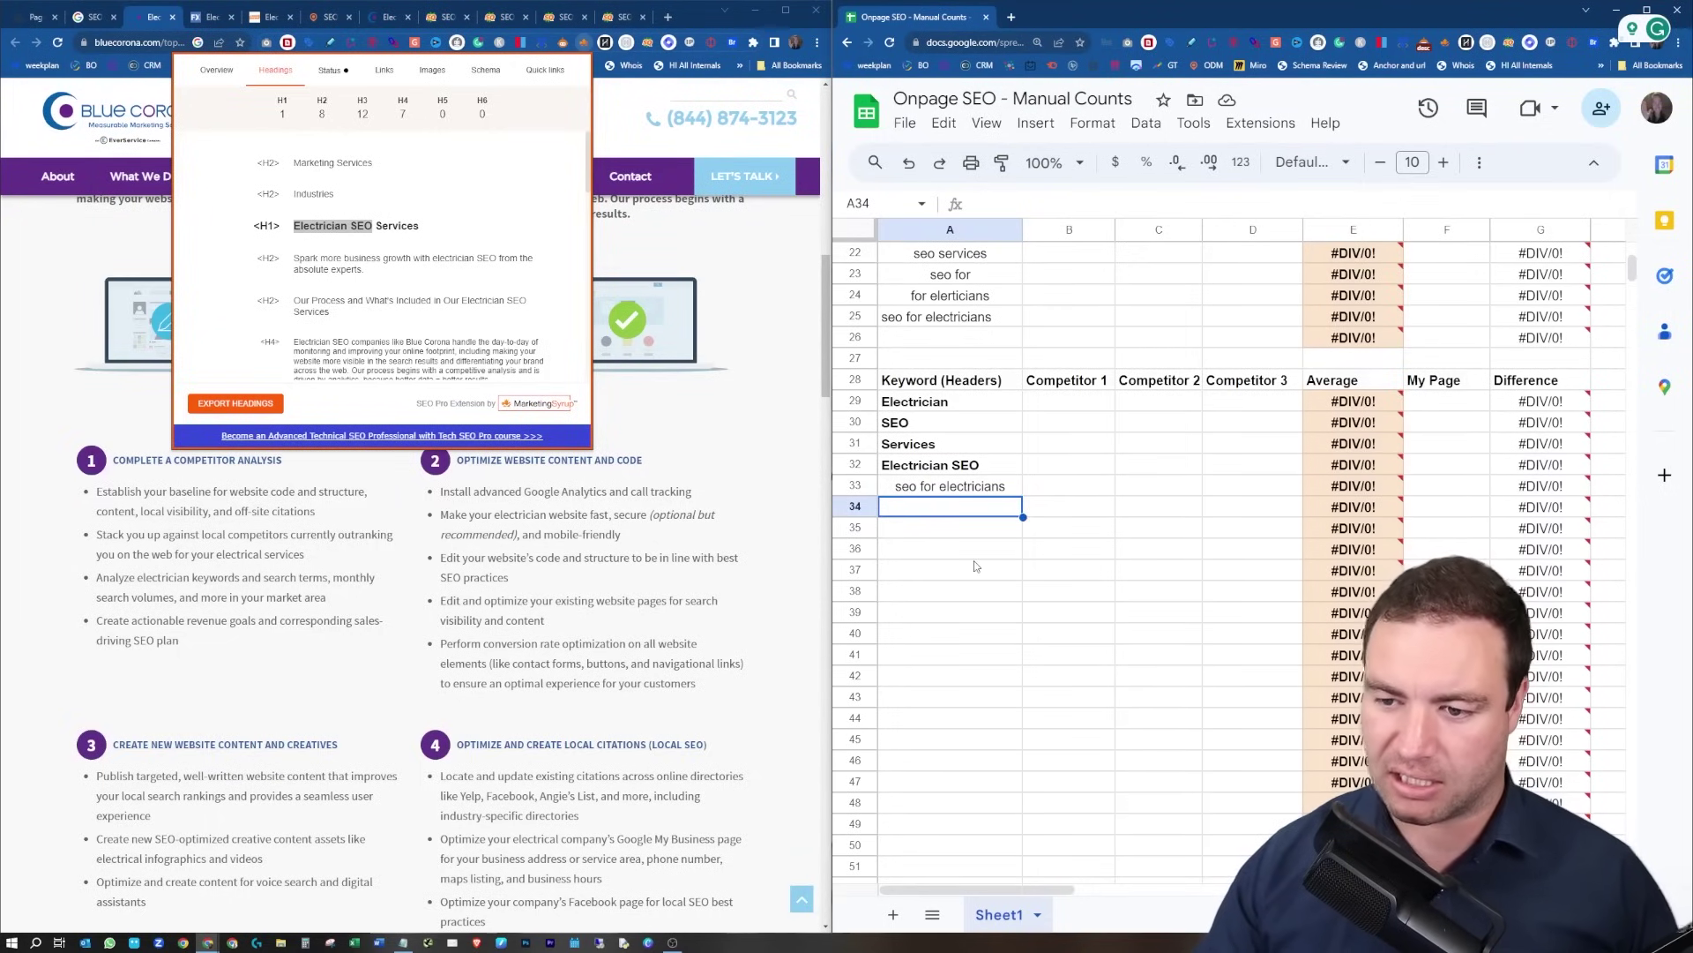
key("Return")
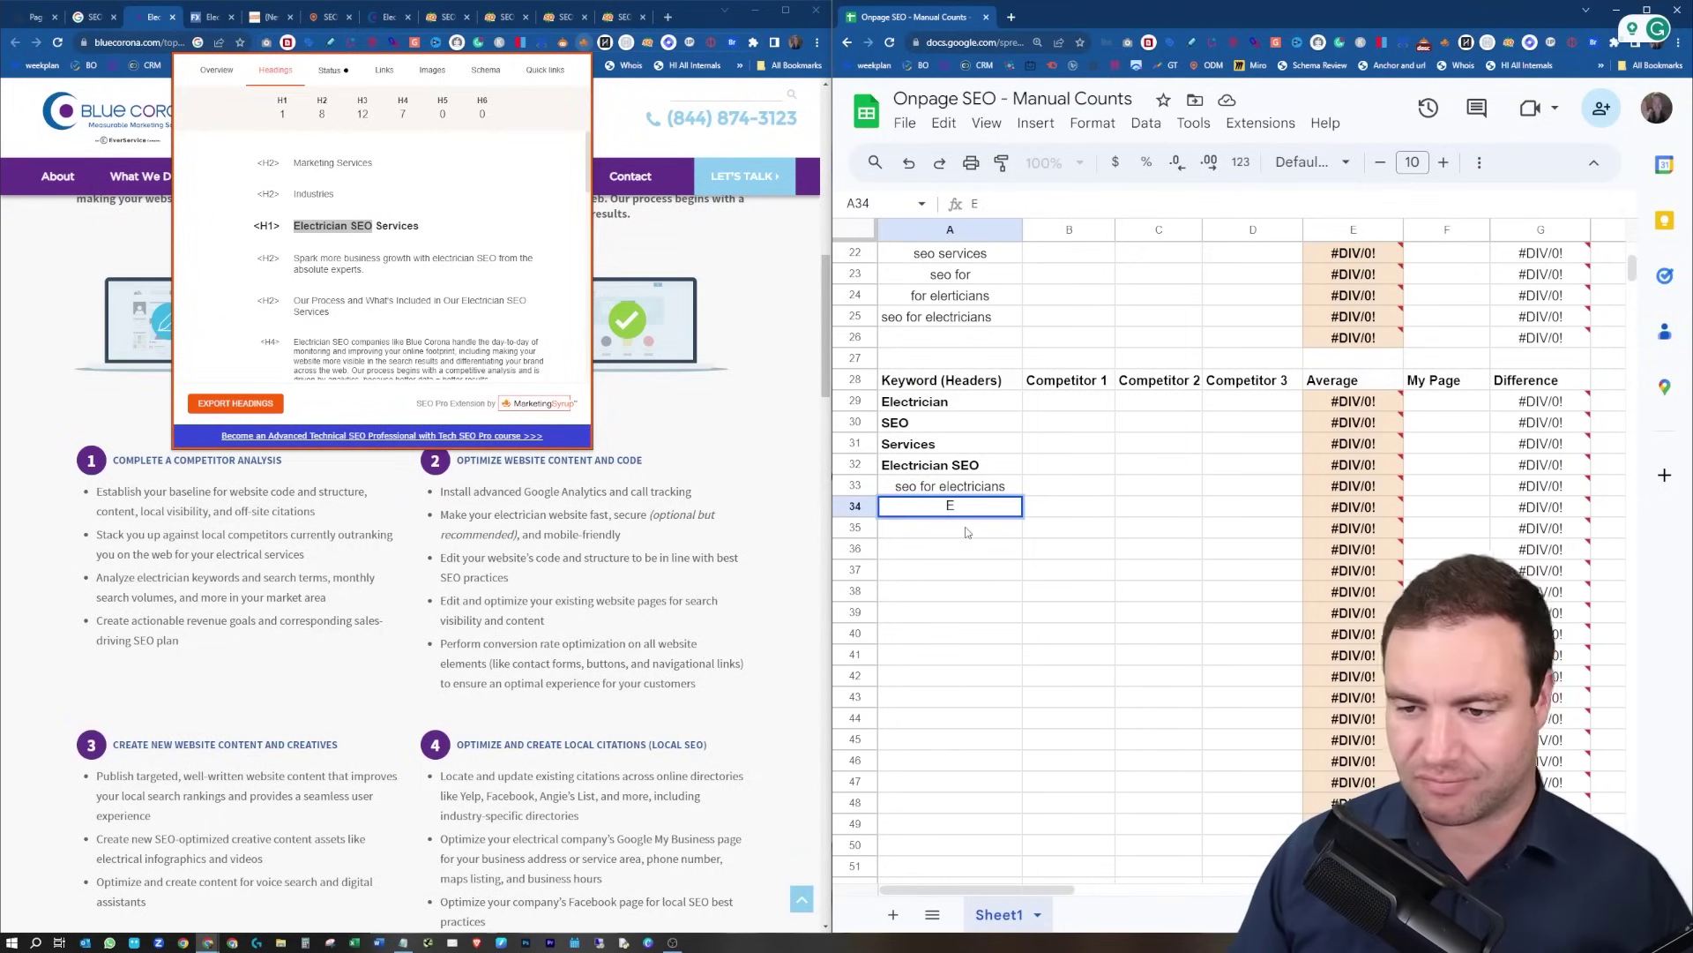
Change the keyword in A29 to "Electrician/s" so it covers both singular and plural.
left_click(952, 403)
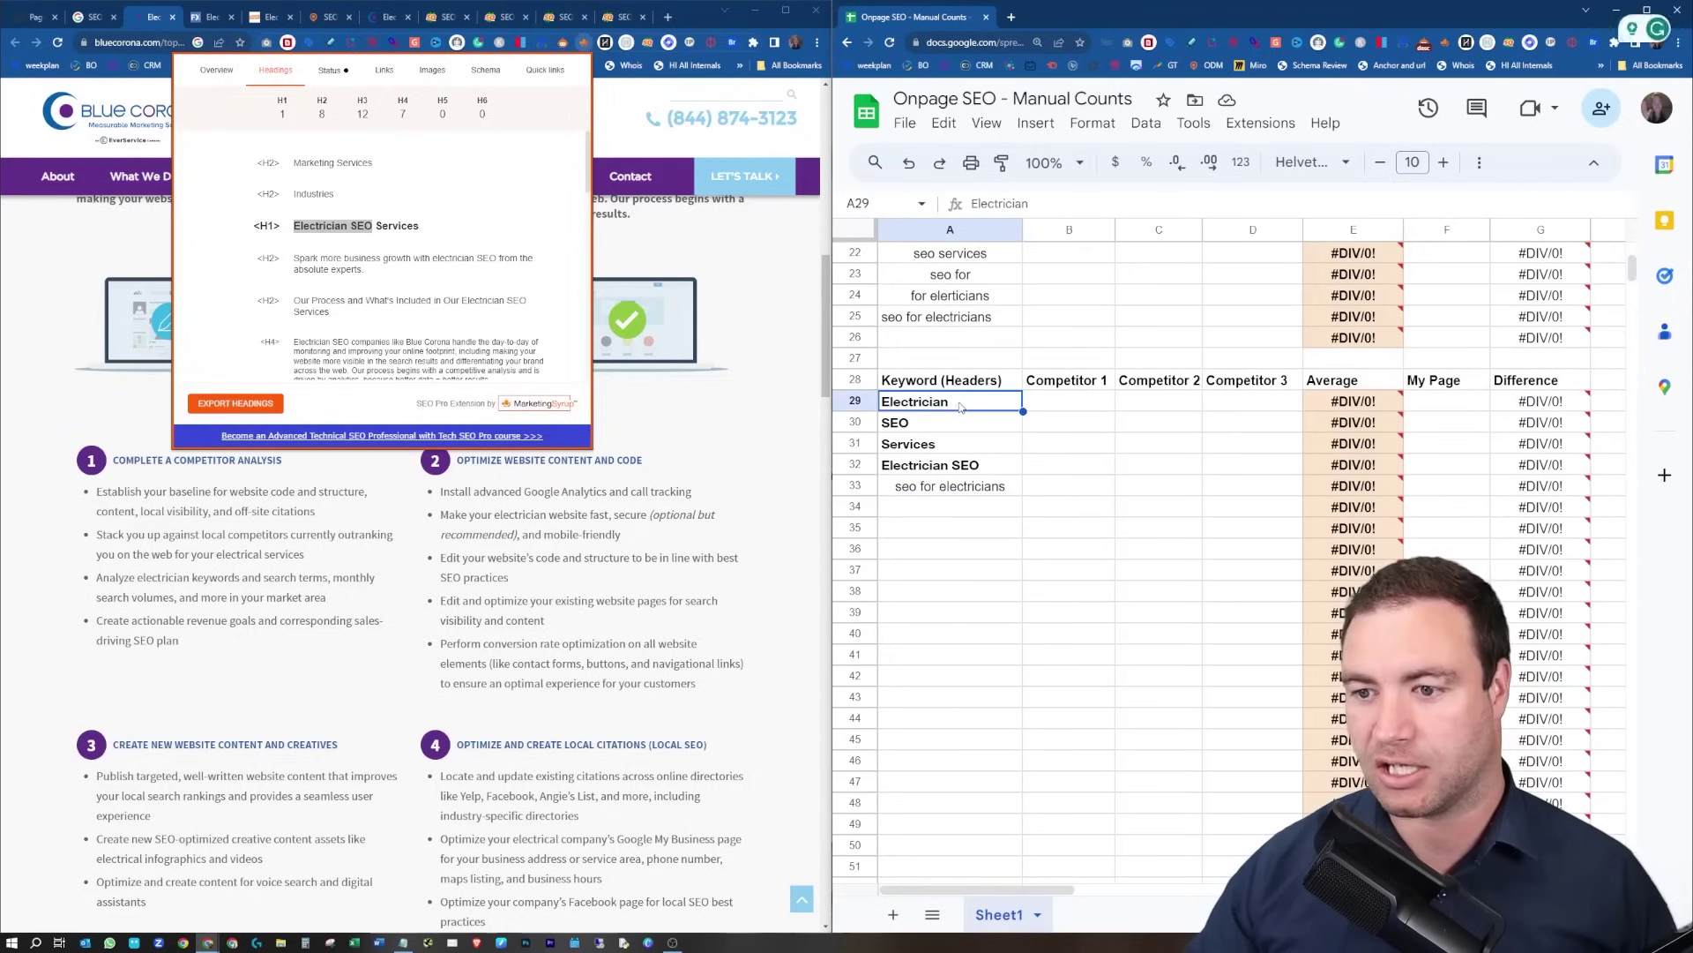
left_click(1051, 205)
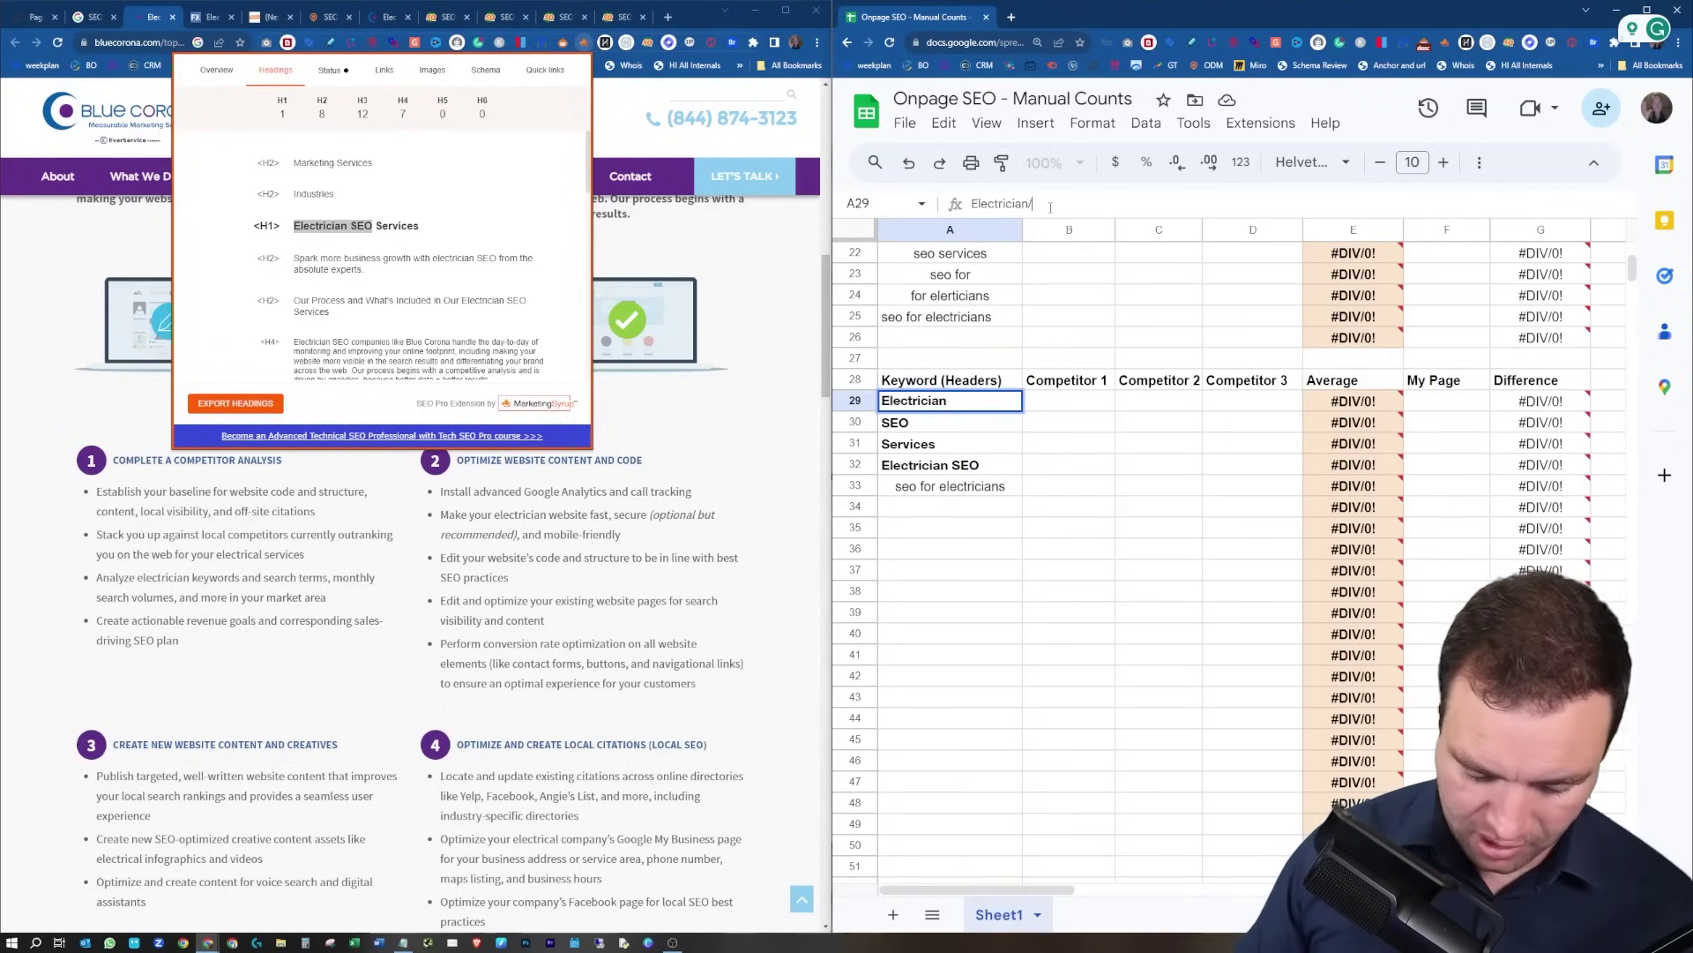
type("/s")
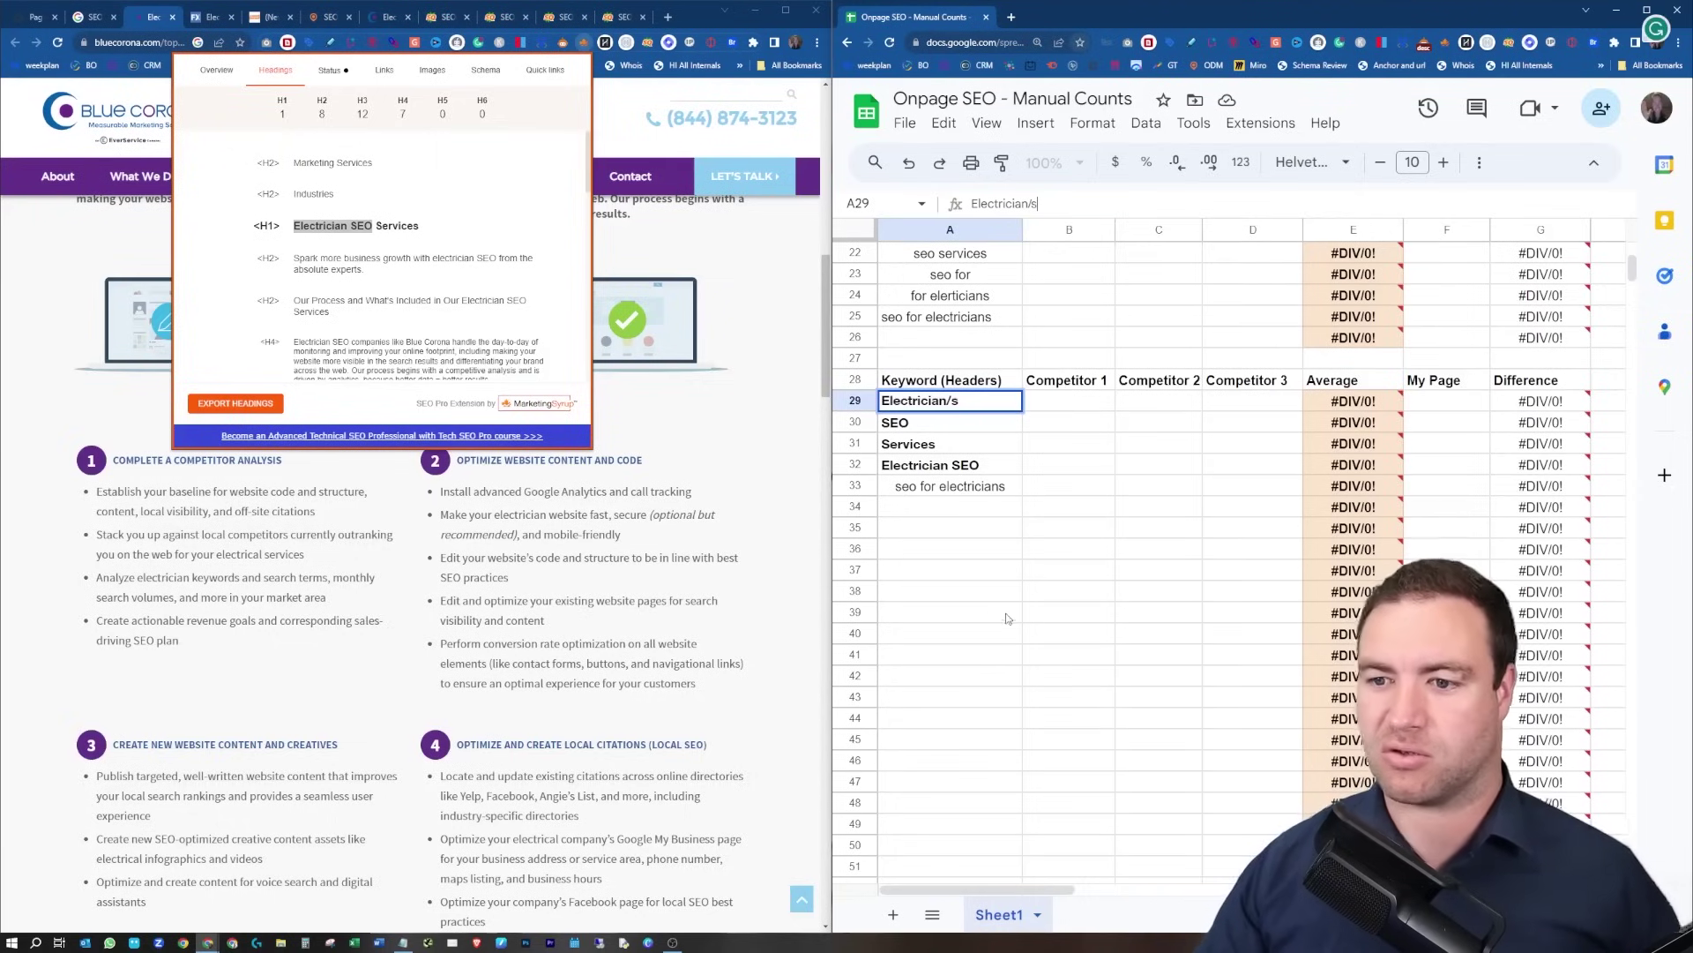
left_click(963, 542)
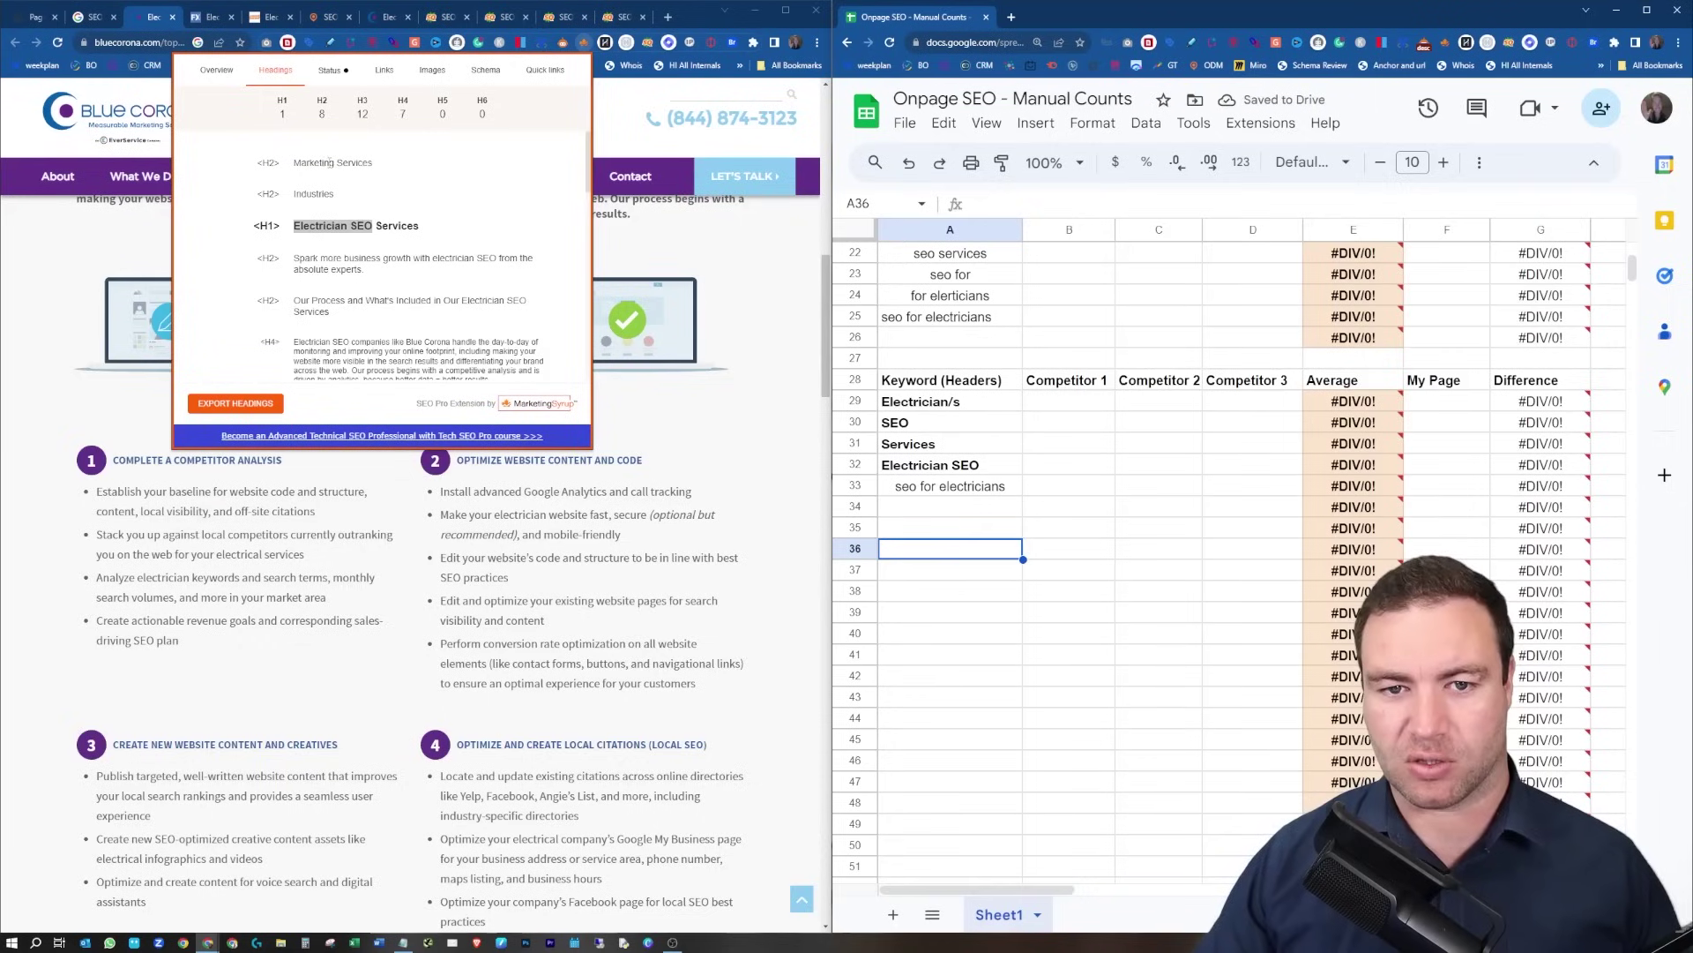
Count "Services" throughout the Blue Corona headings and enter 4 for Competitor 1 in B31.
left_click_drag(374, 163, 413, 193)
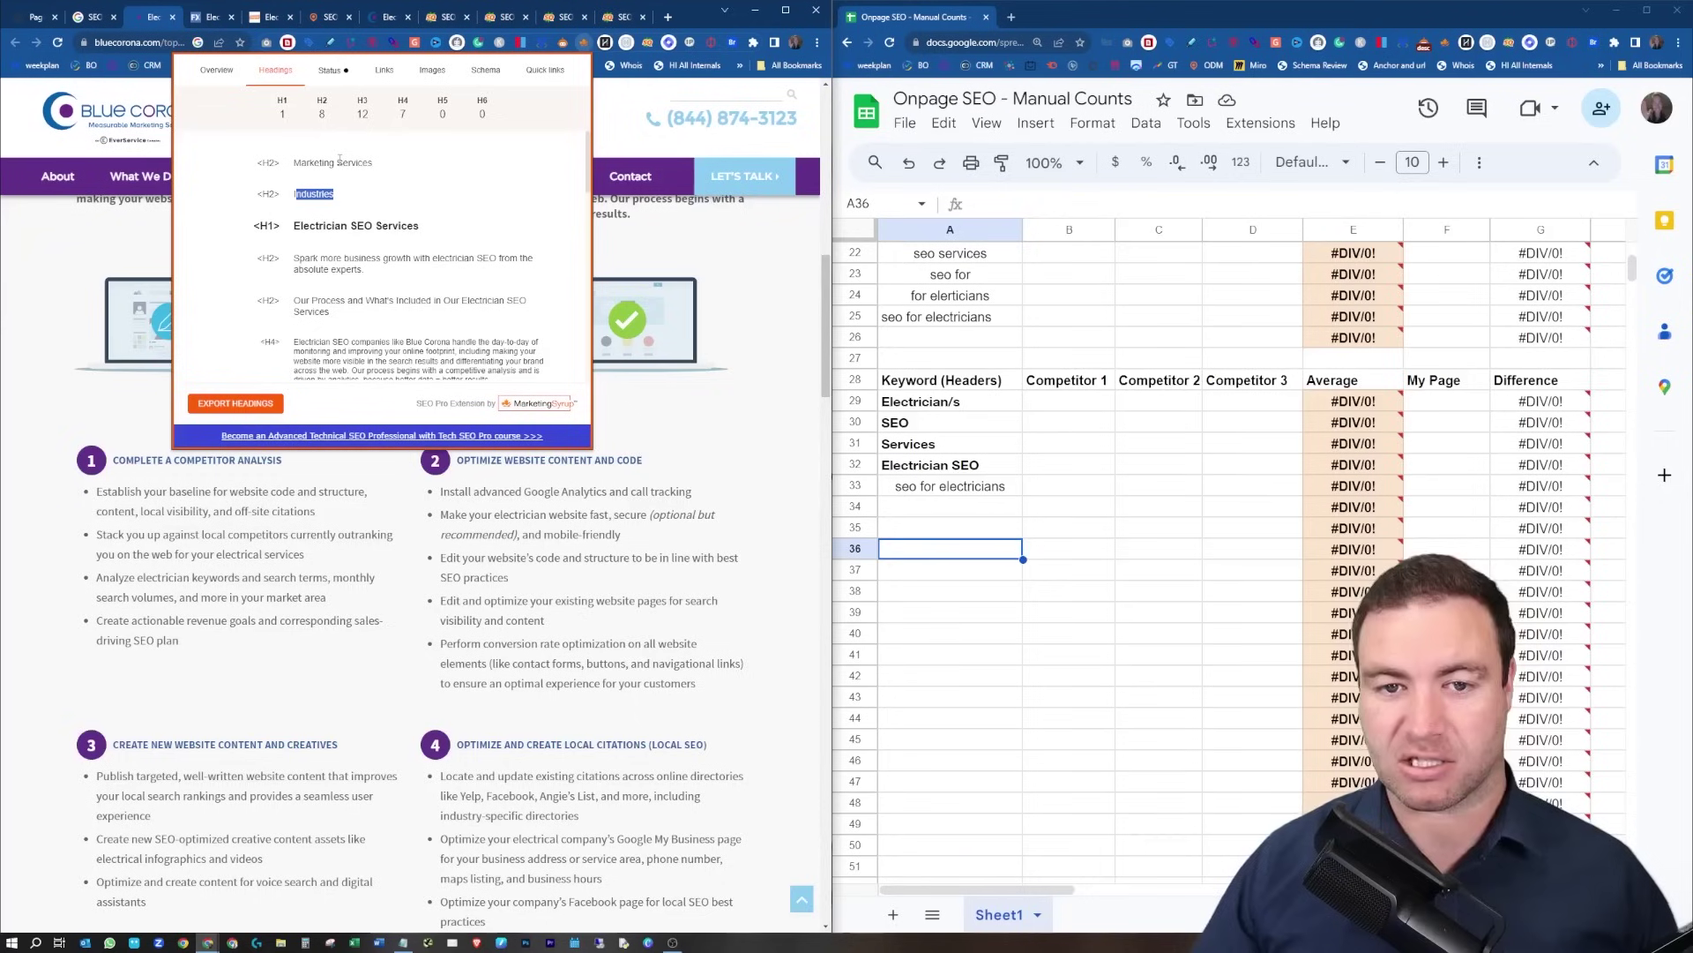
left_click_drag(337, 162, 369, 166)
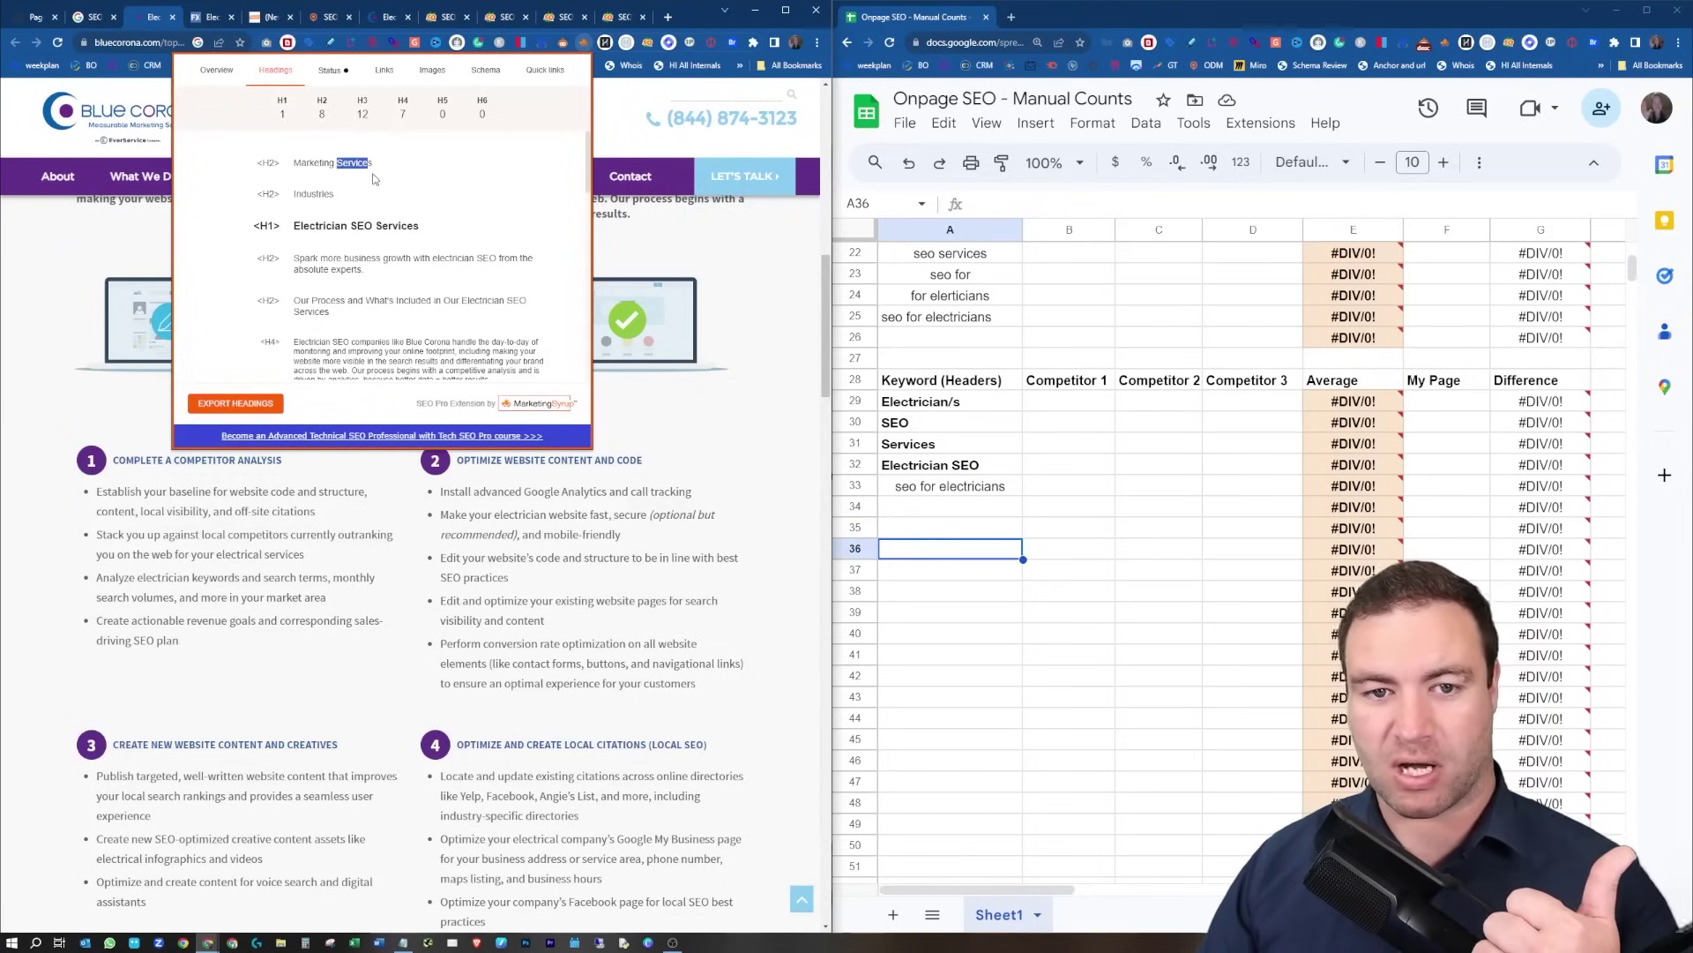
double_click(397, 226)
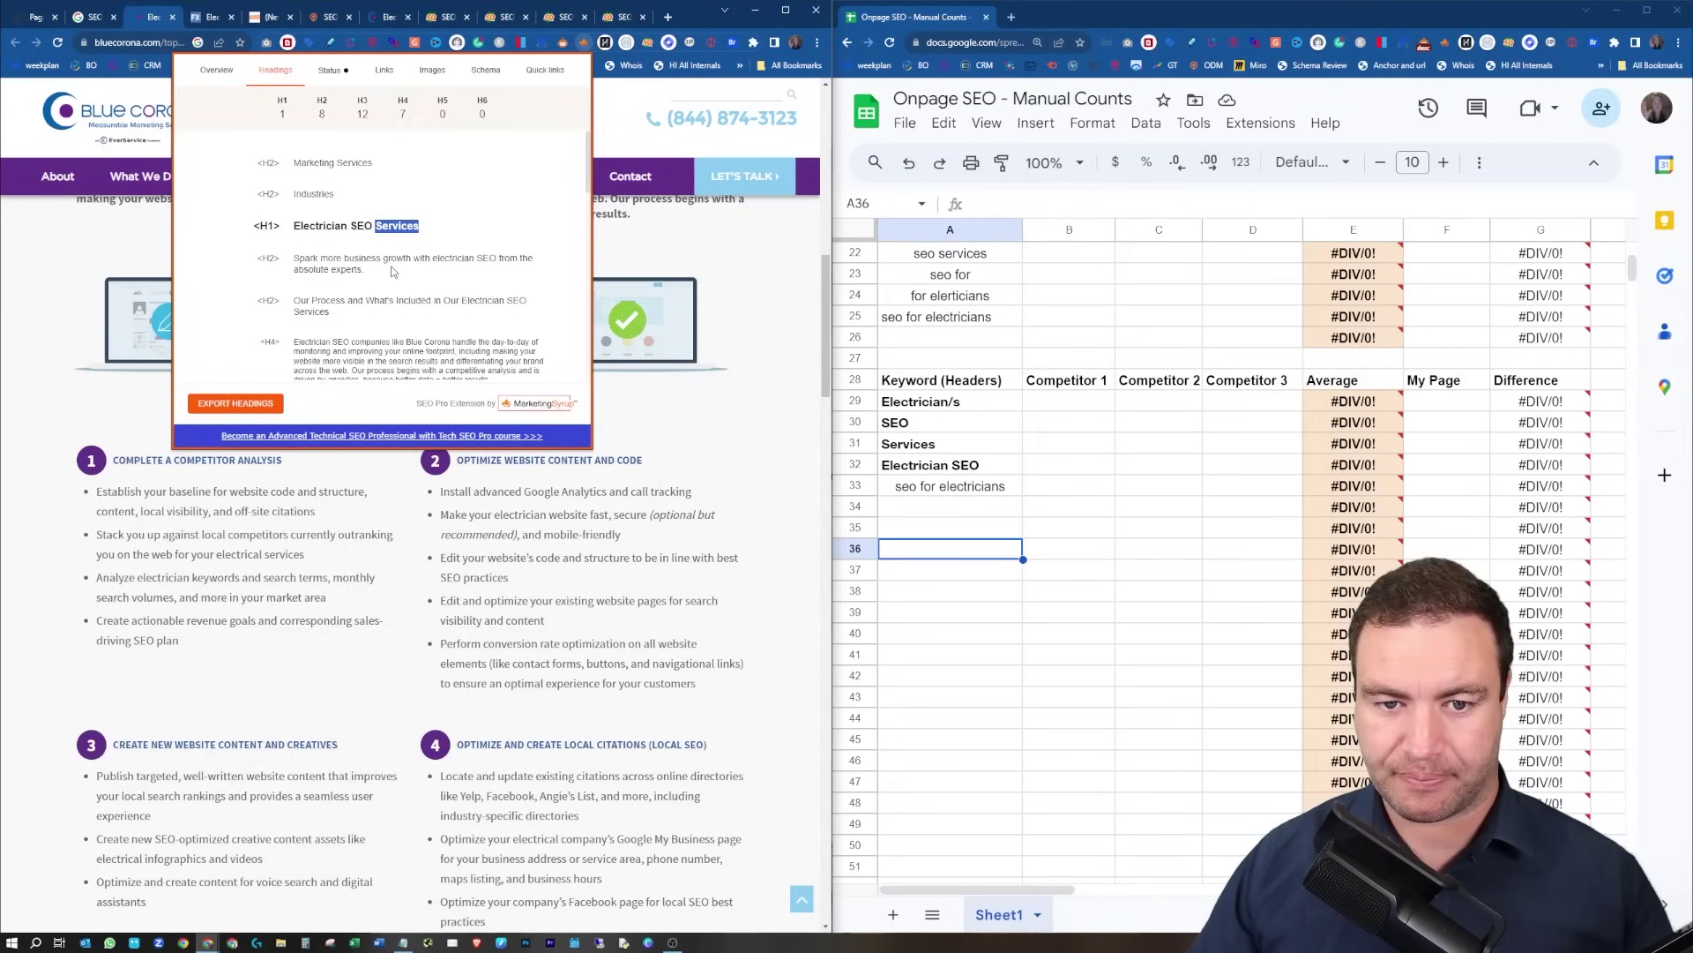
scroll(393, 272, "down", 1)
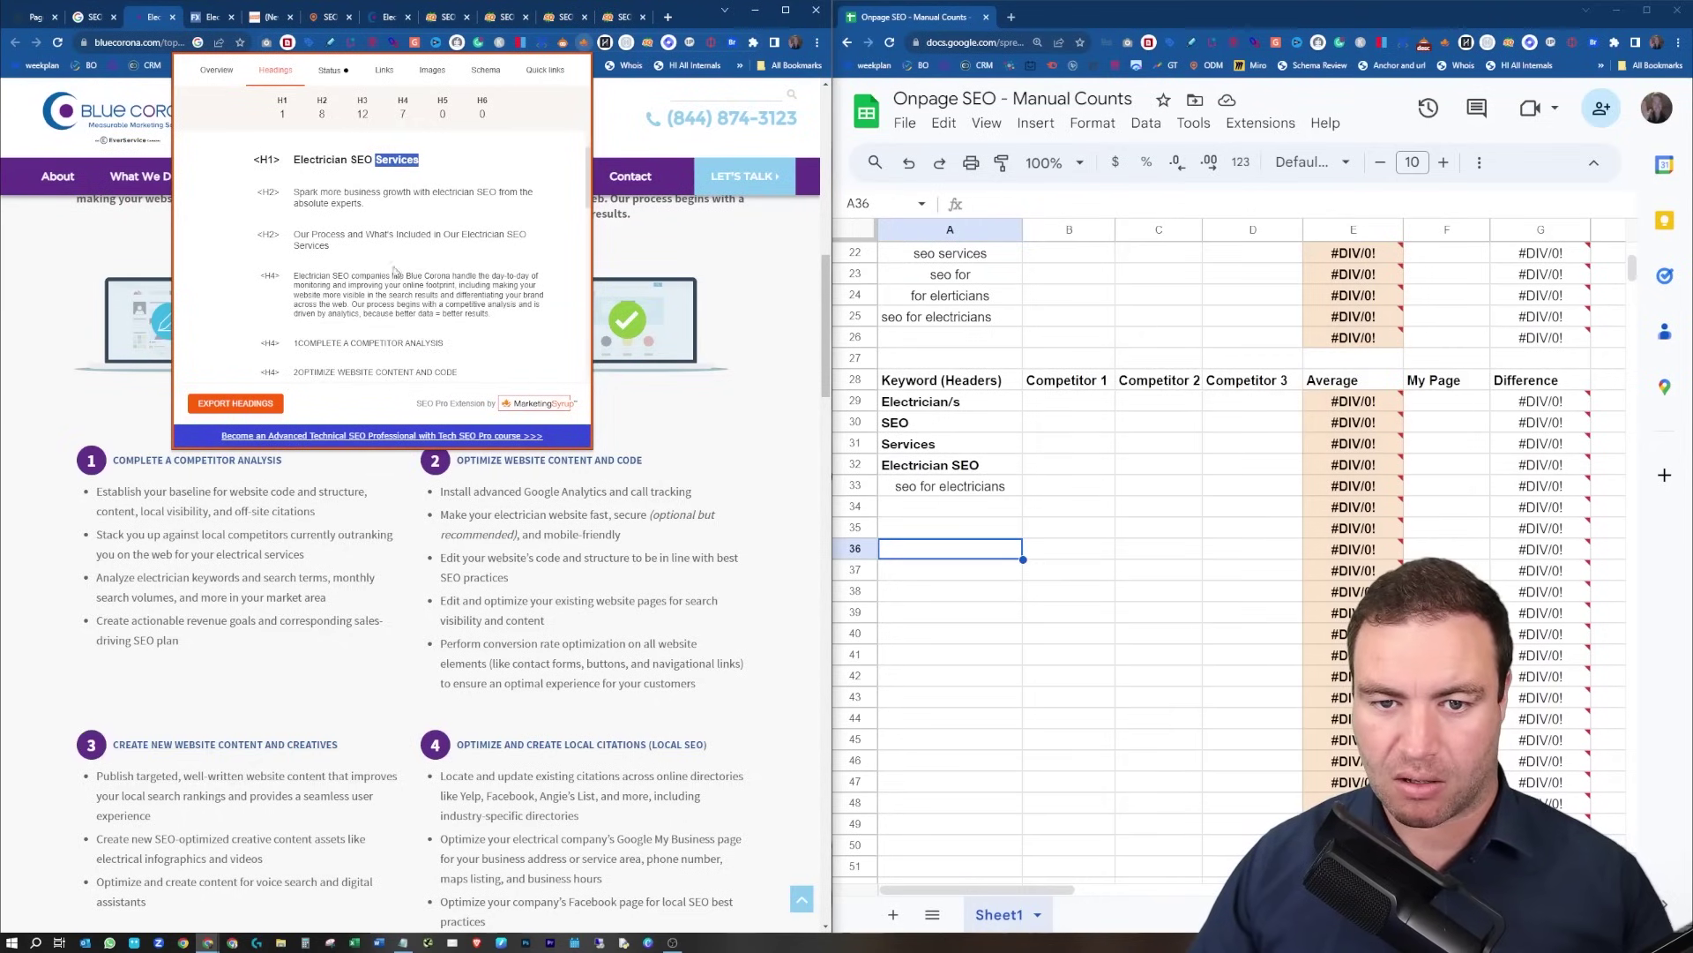
double_click(300, 246)
left_click_drag(295, 275, 497, 296)
left_click(497, 296)
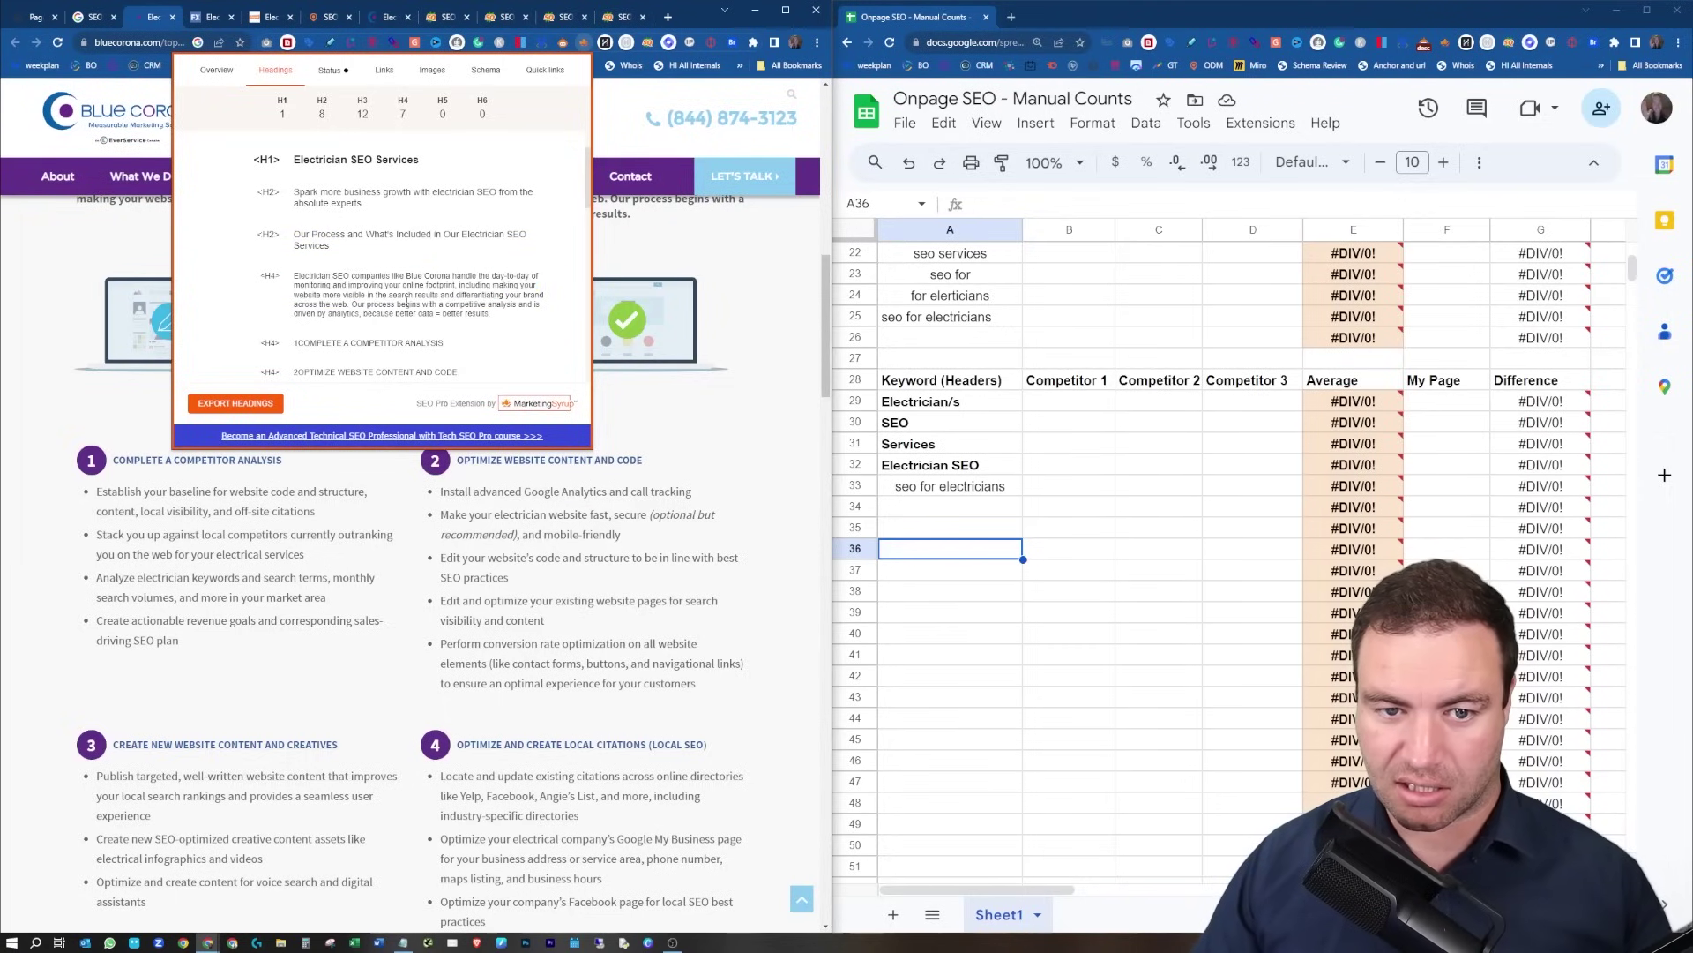
scroll(501, 289, "down", 8)
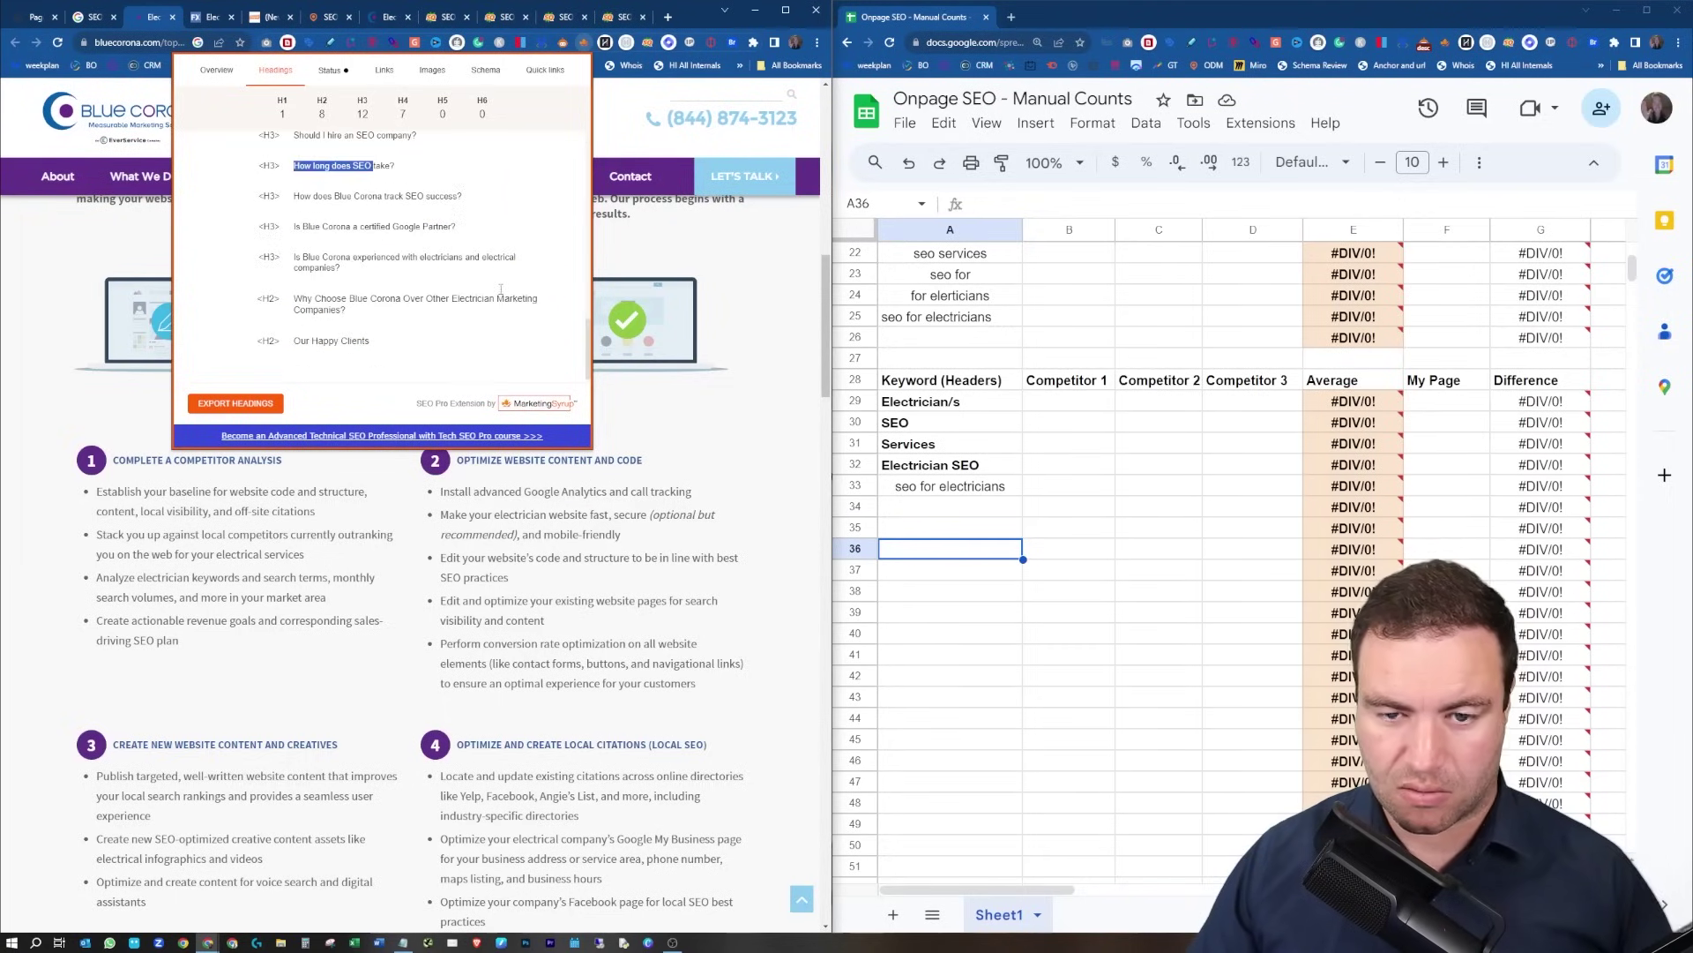
left_click(1085, 452)
type("4")
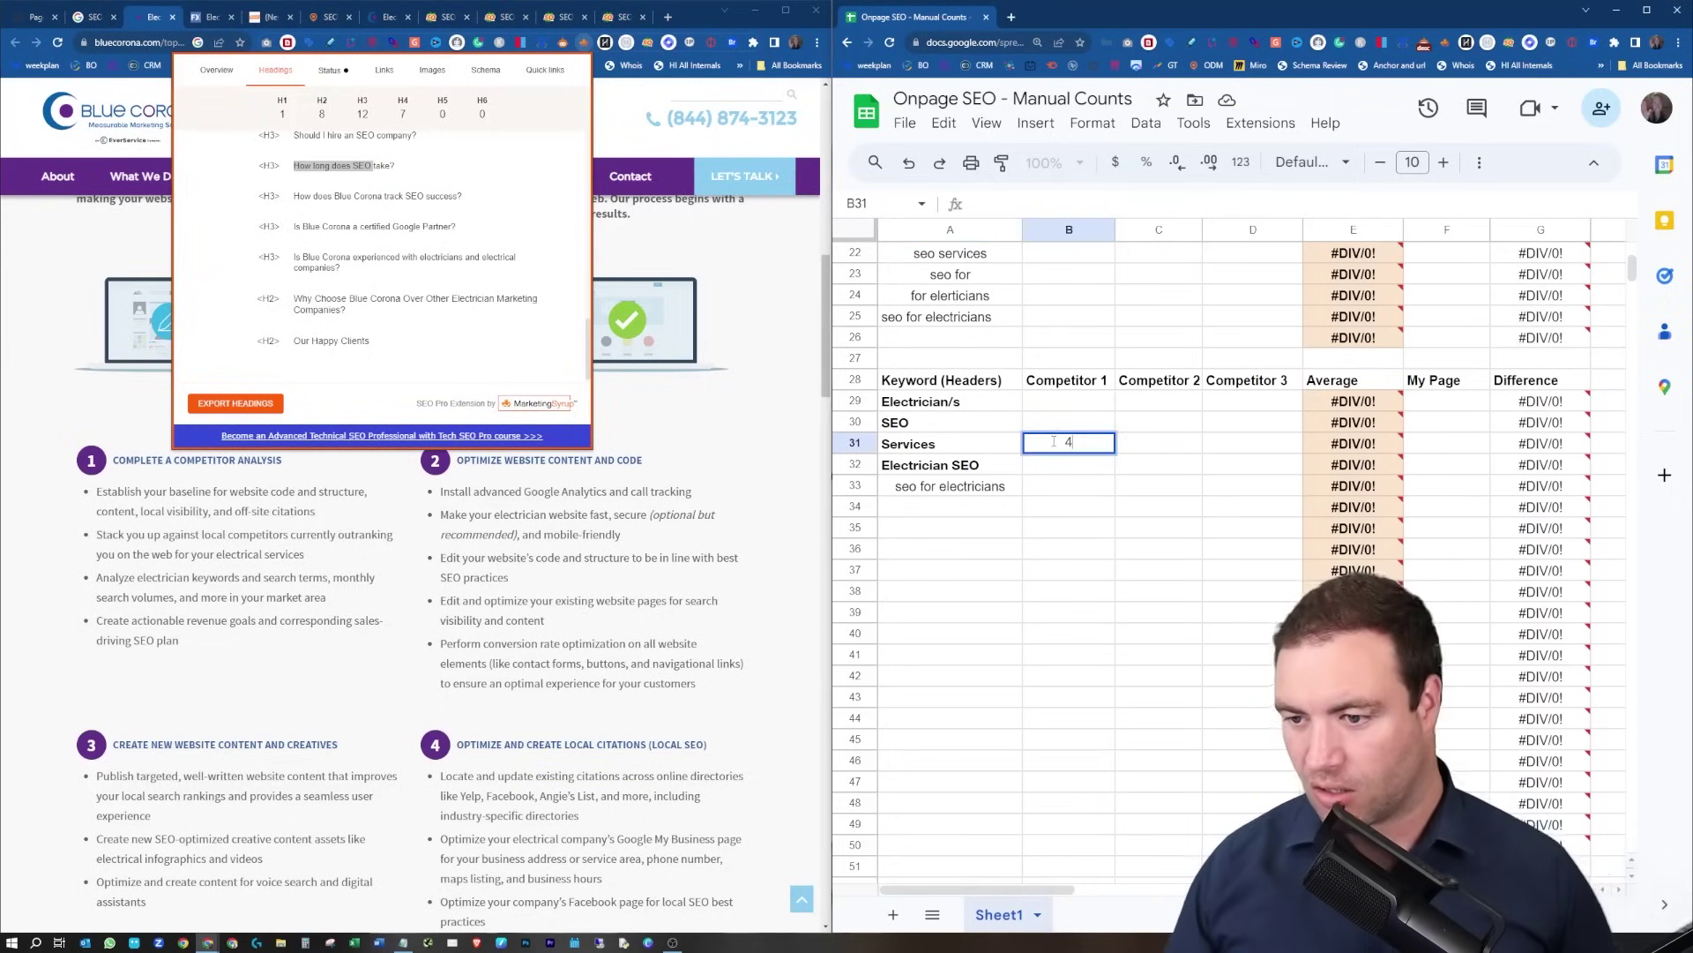
left_click(1044, 506)
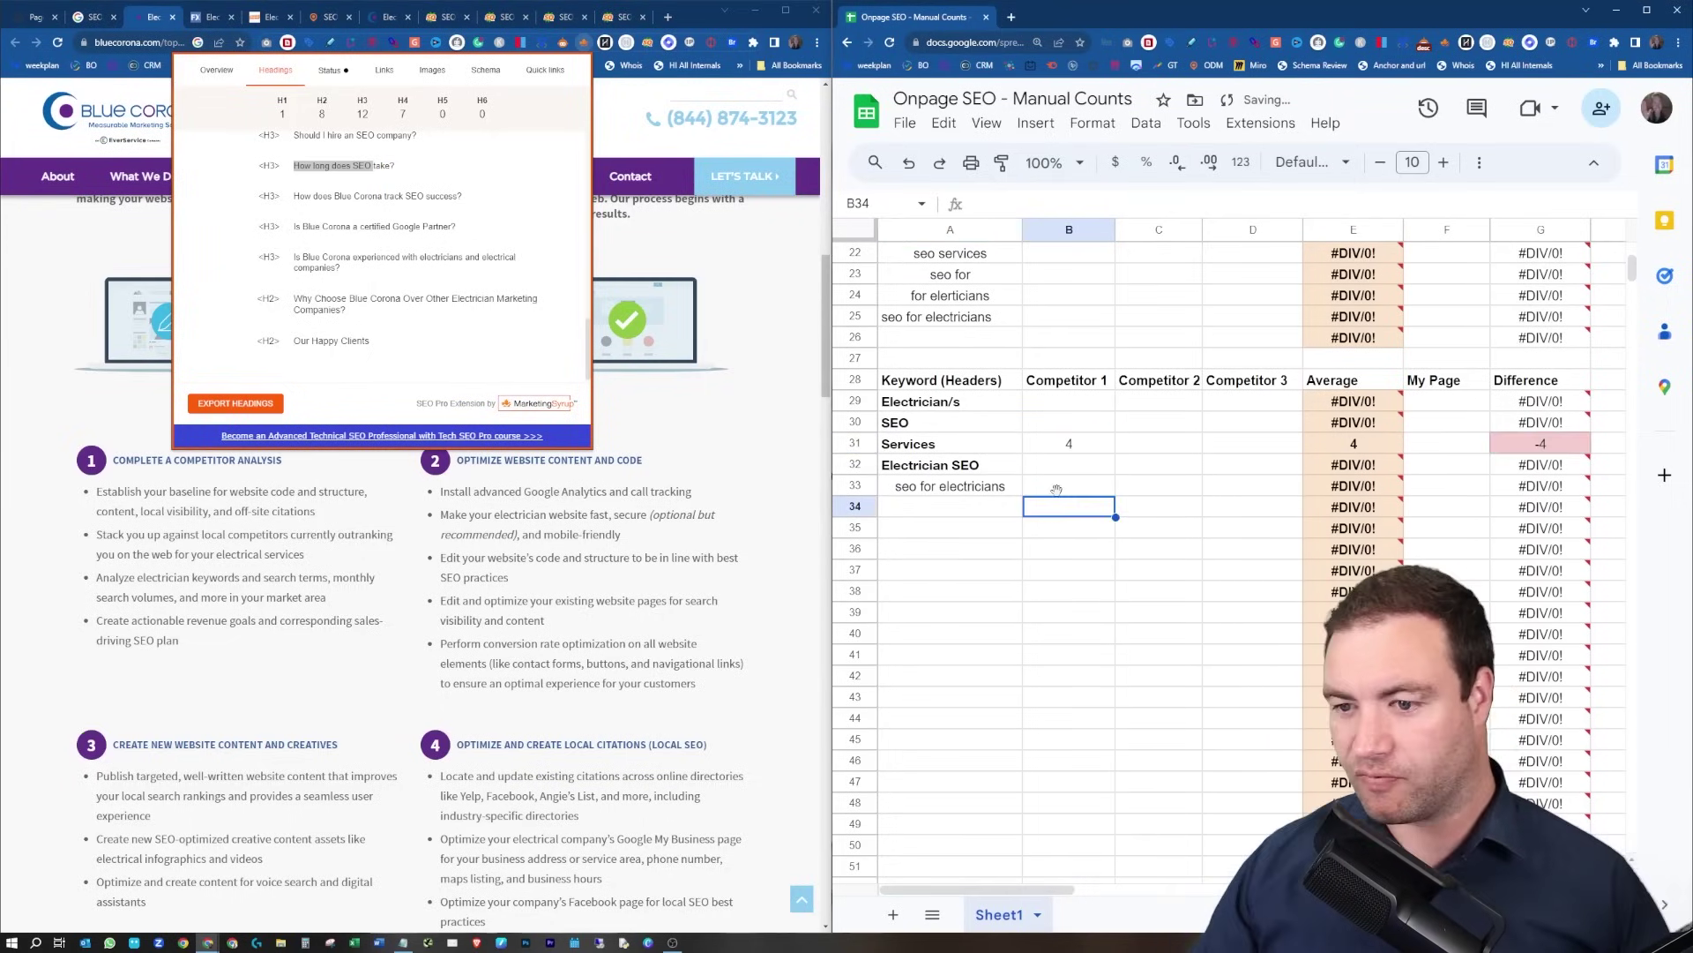
Select Competitor 1's SEO cell B30 and try to search the extension's heading list with the browser's page find.
left_click(1067, 422)
scroll(361, 250, "up", 10)
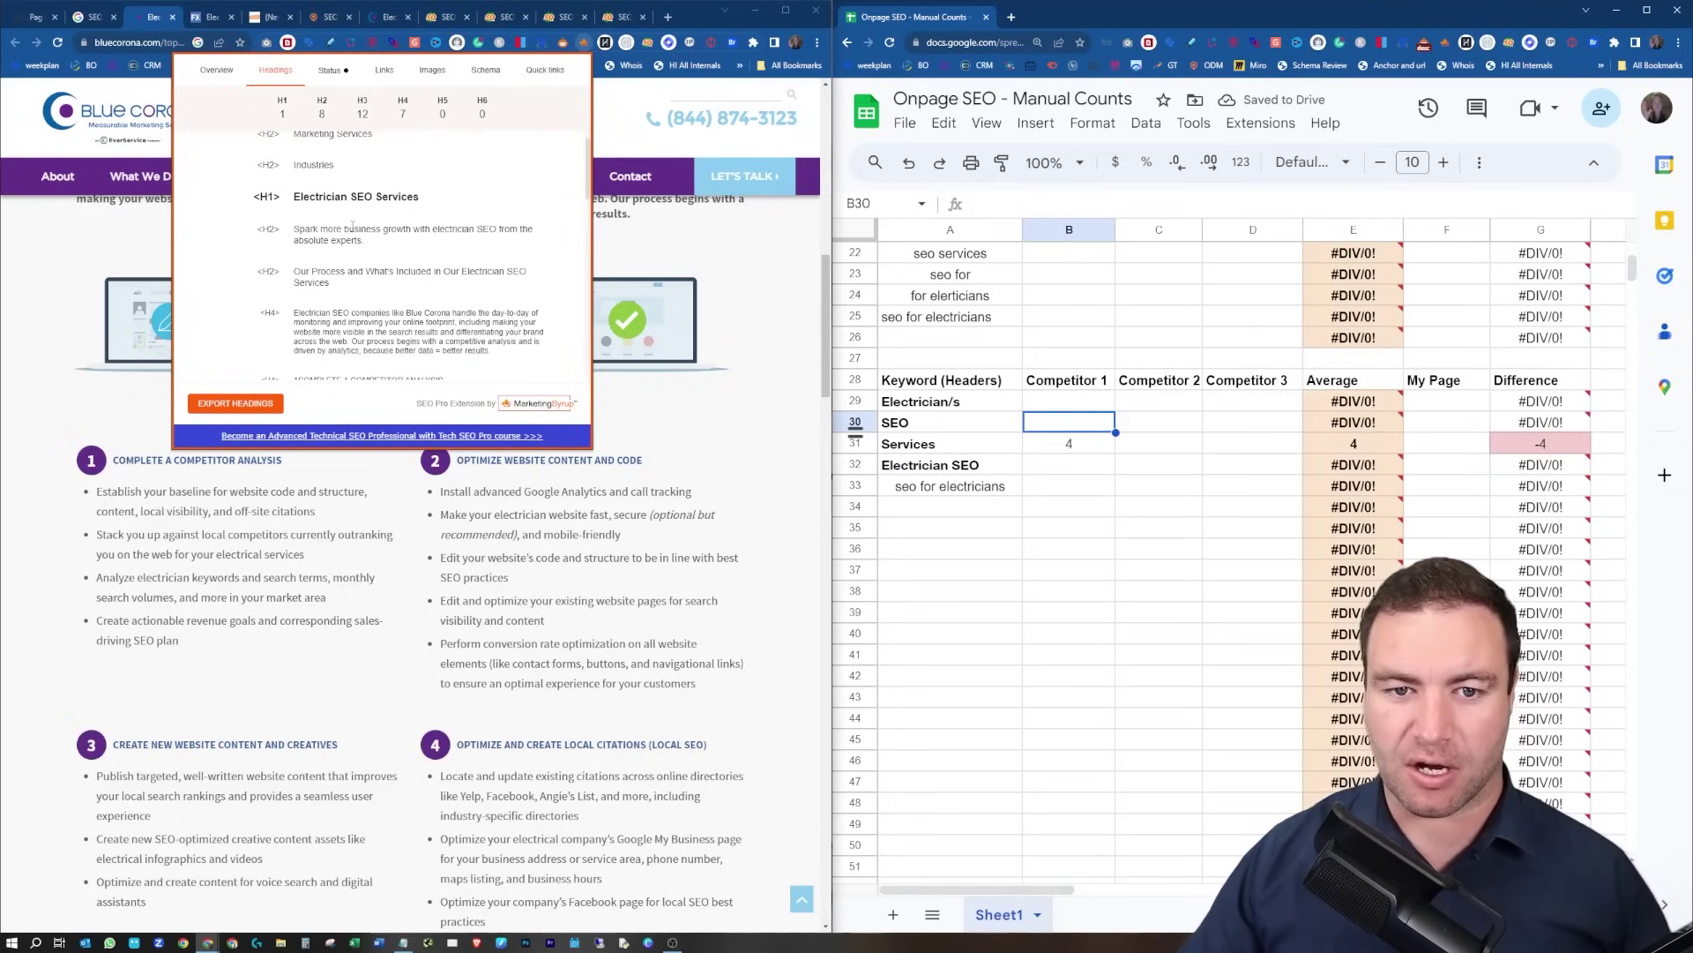
key("ctrl+f")
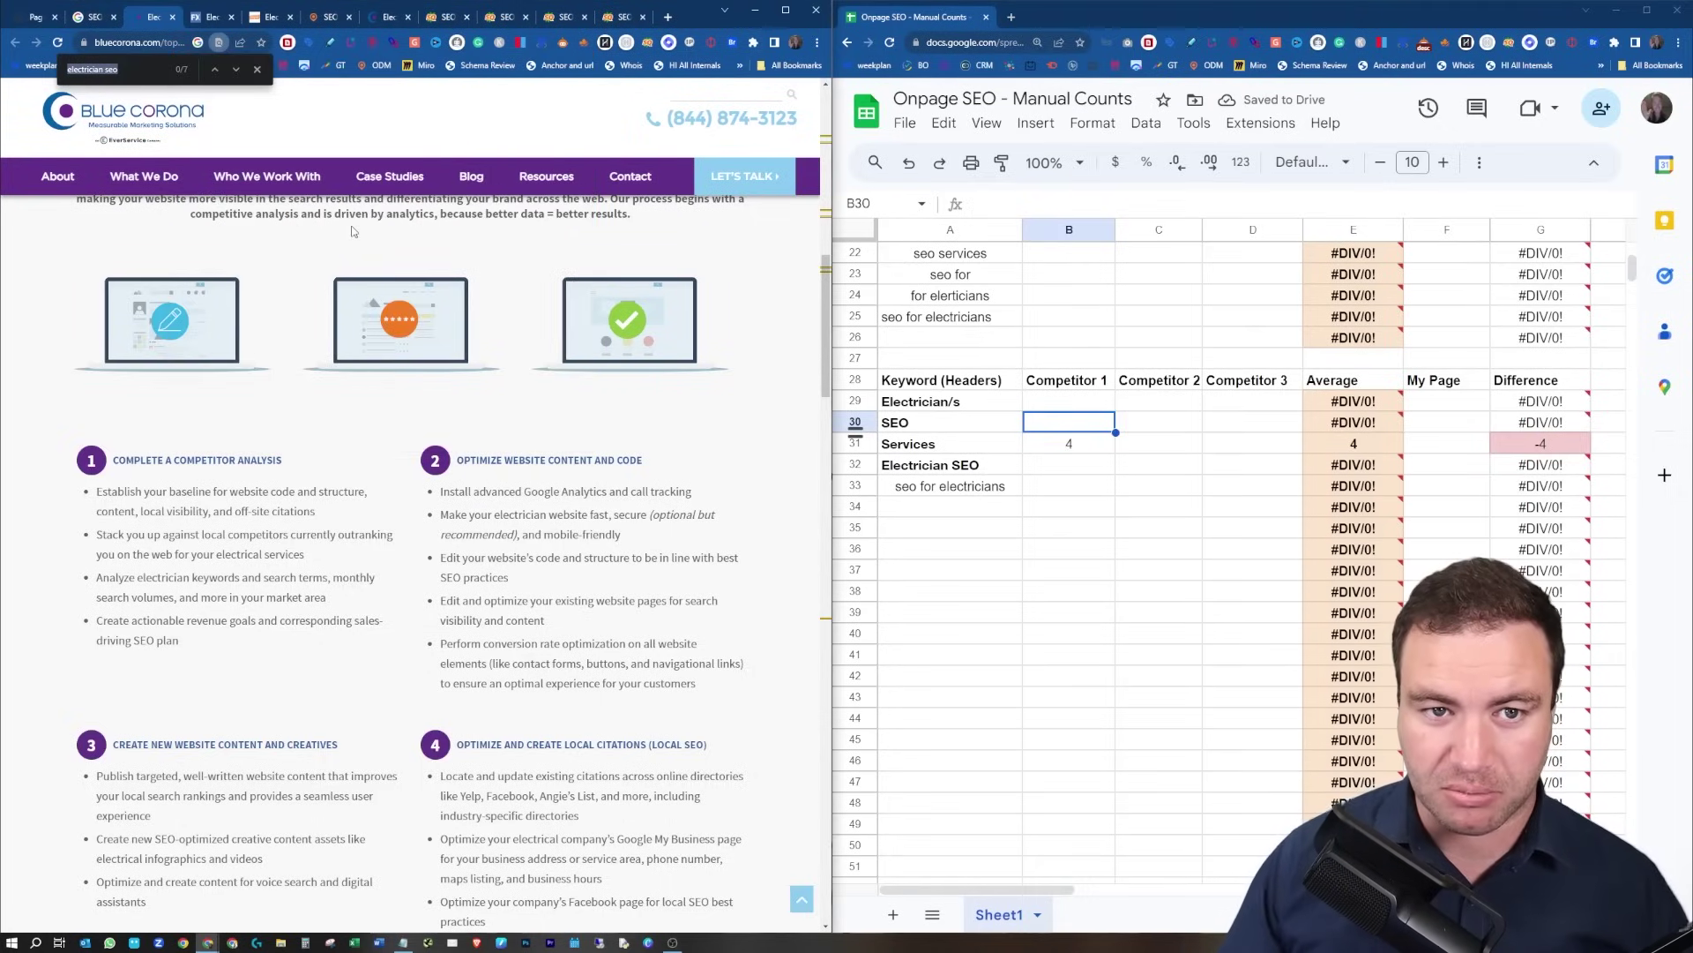
left_click(139, 67)
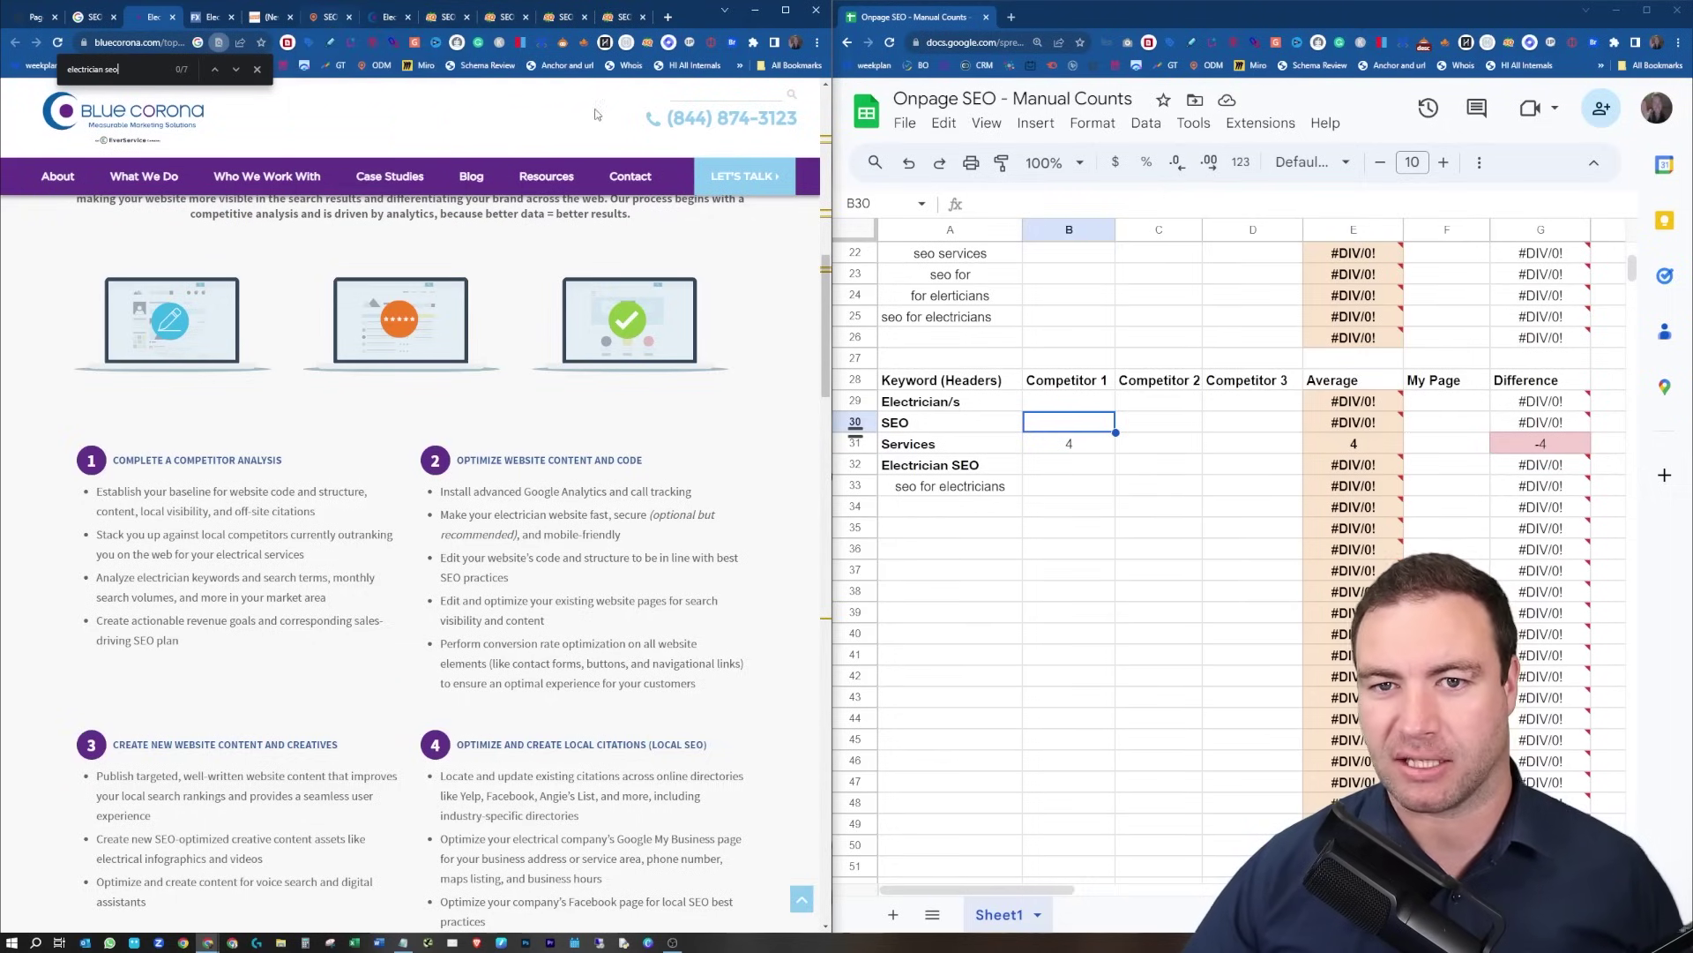
Show the Blue Corona headings in the SEO Pro extension again, export them, and open the downloaded Headings_www.bluecorona.com CSV file.
left_click(583, 47)
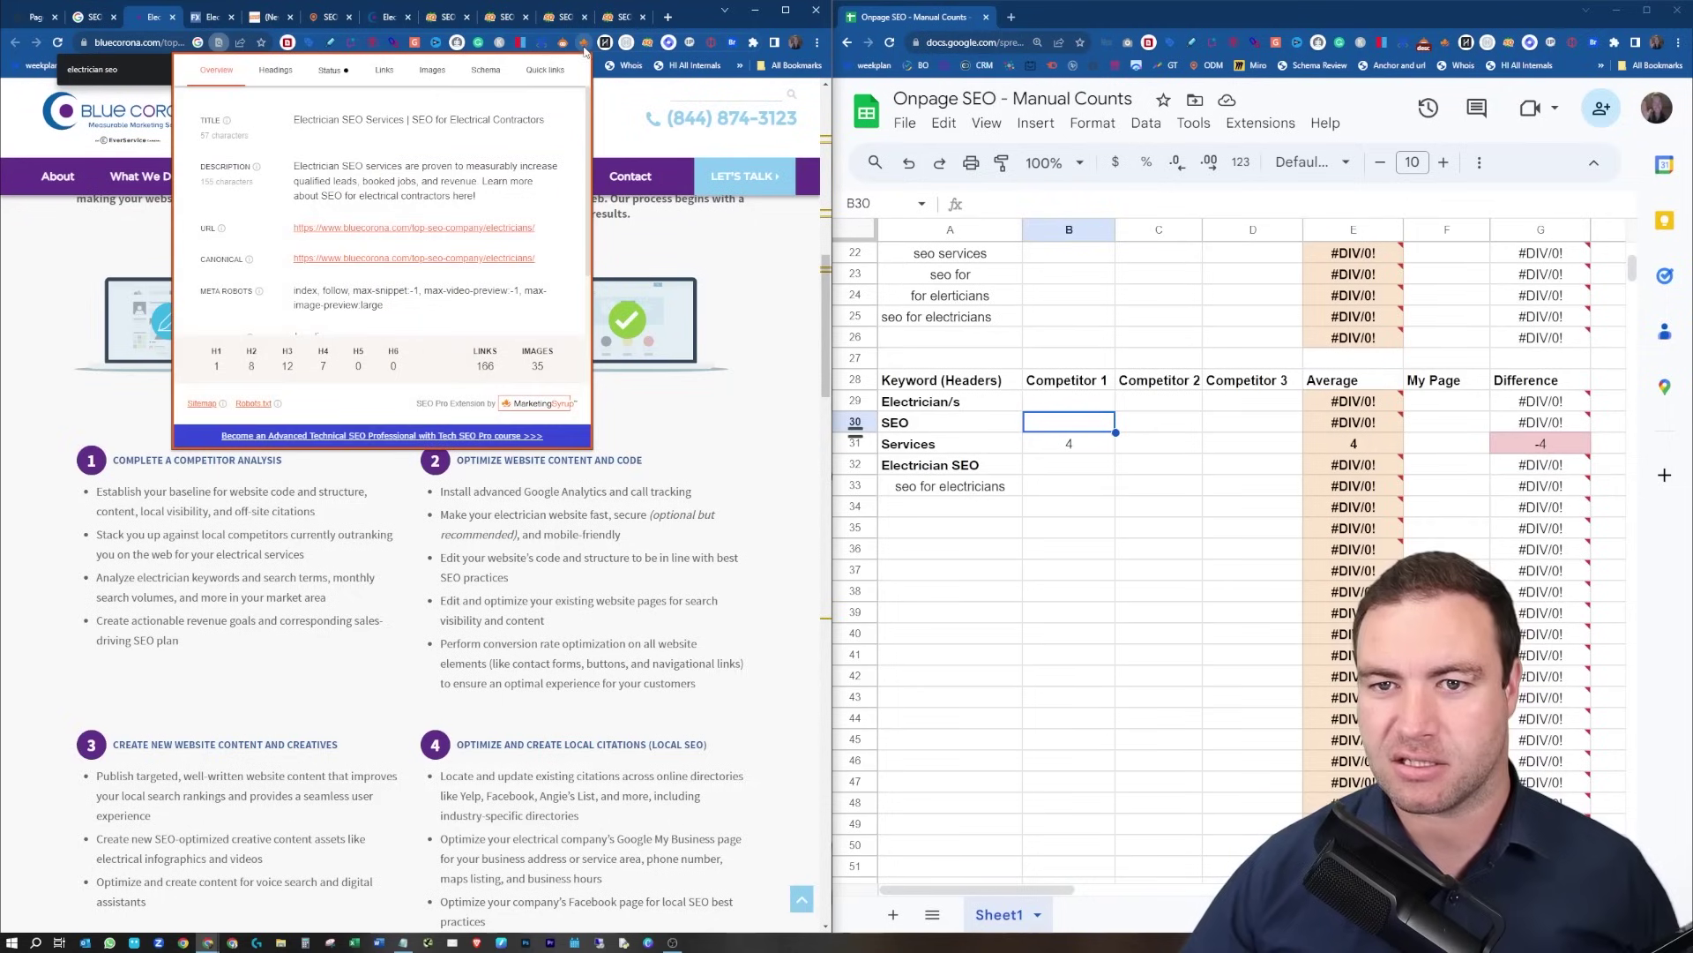
left_click(267, 75)
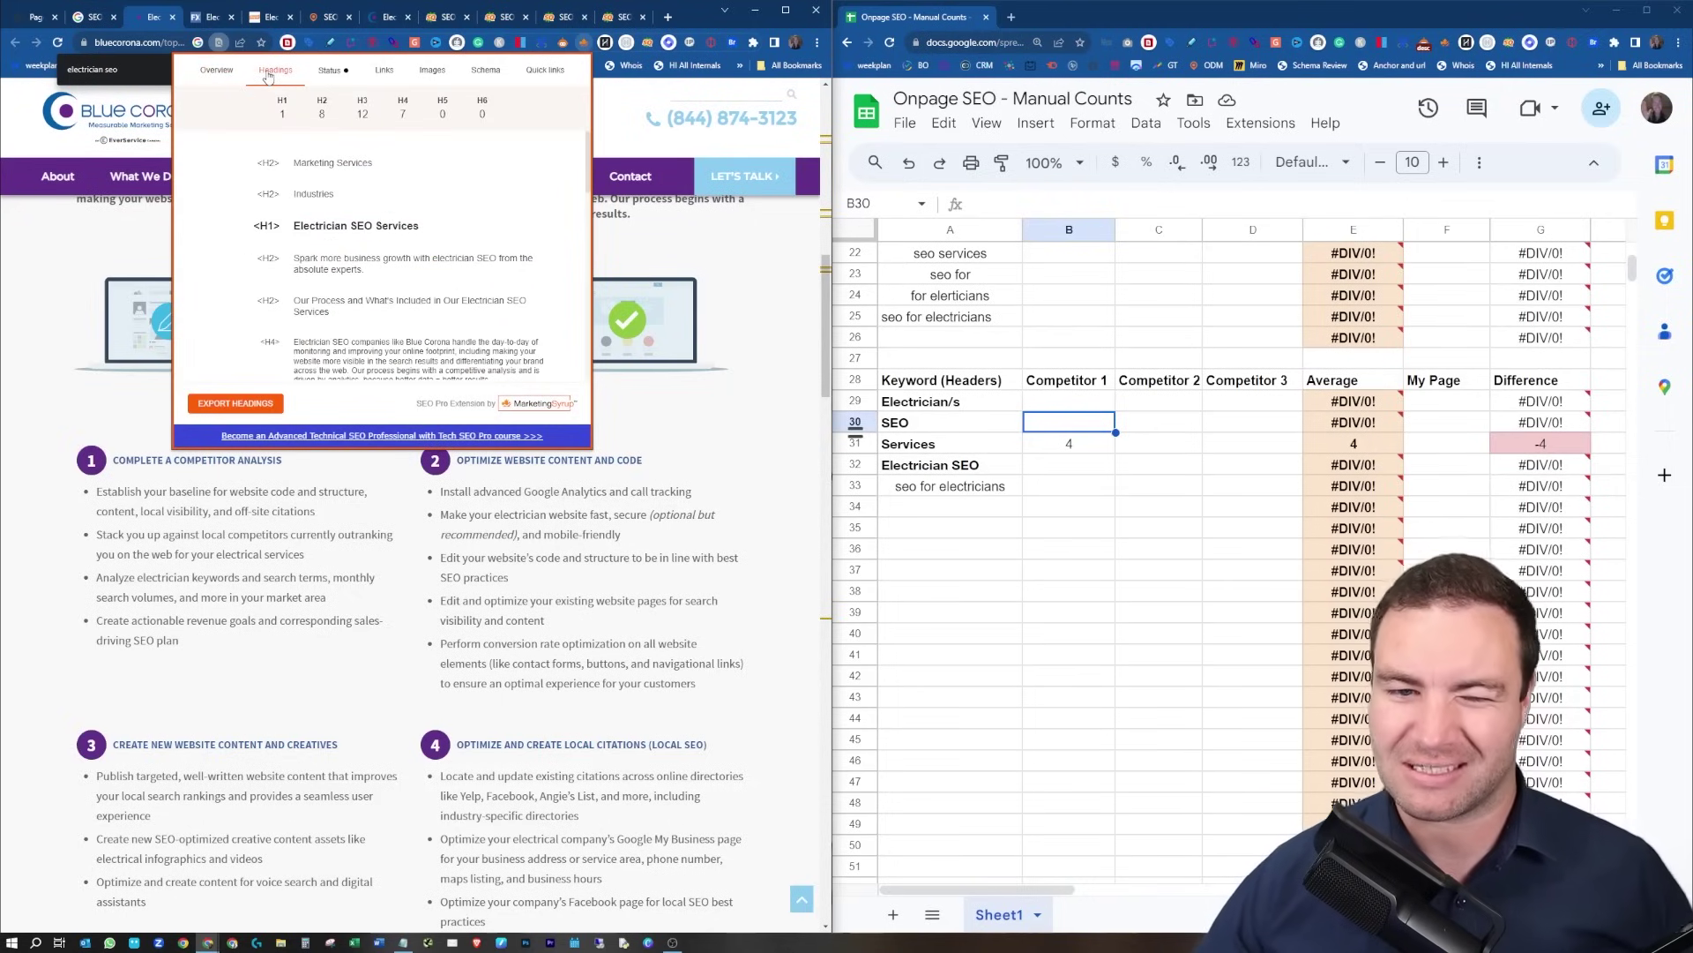
left_click(236, 406)
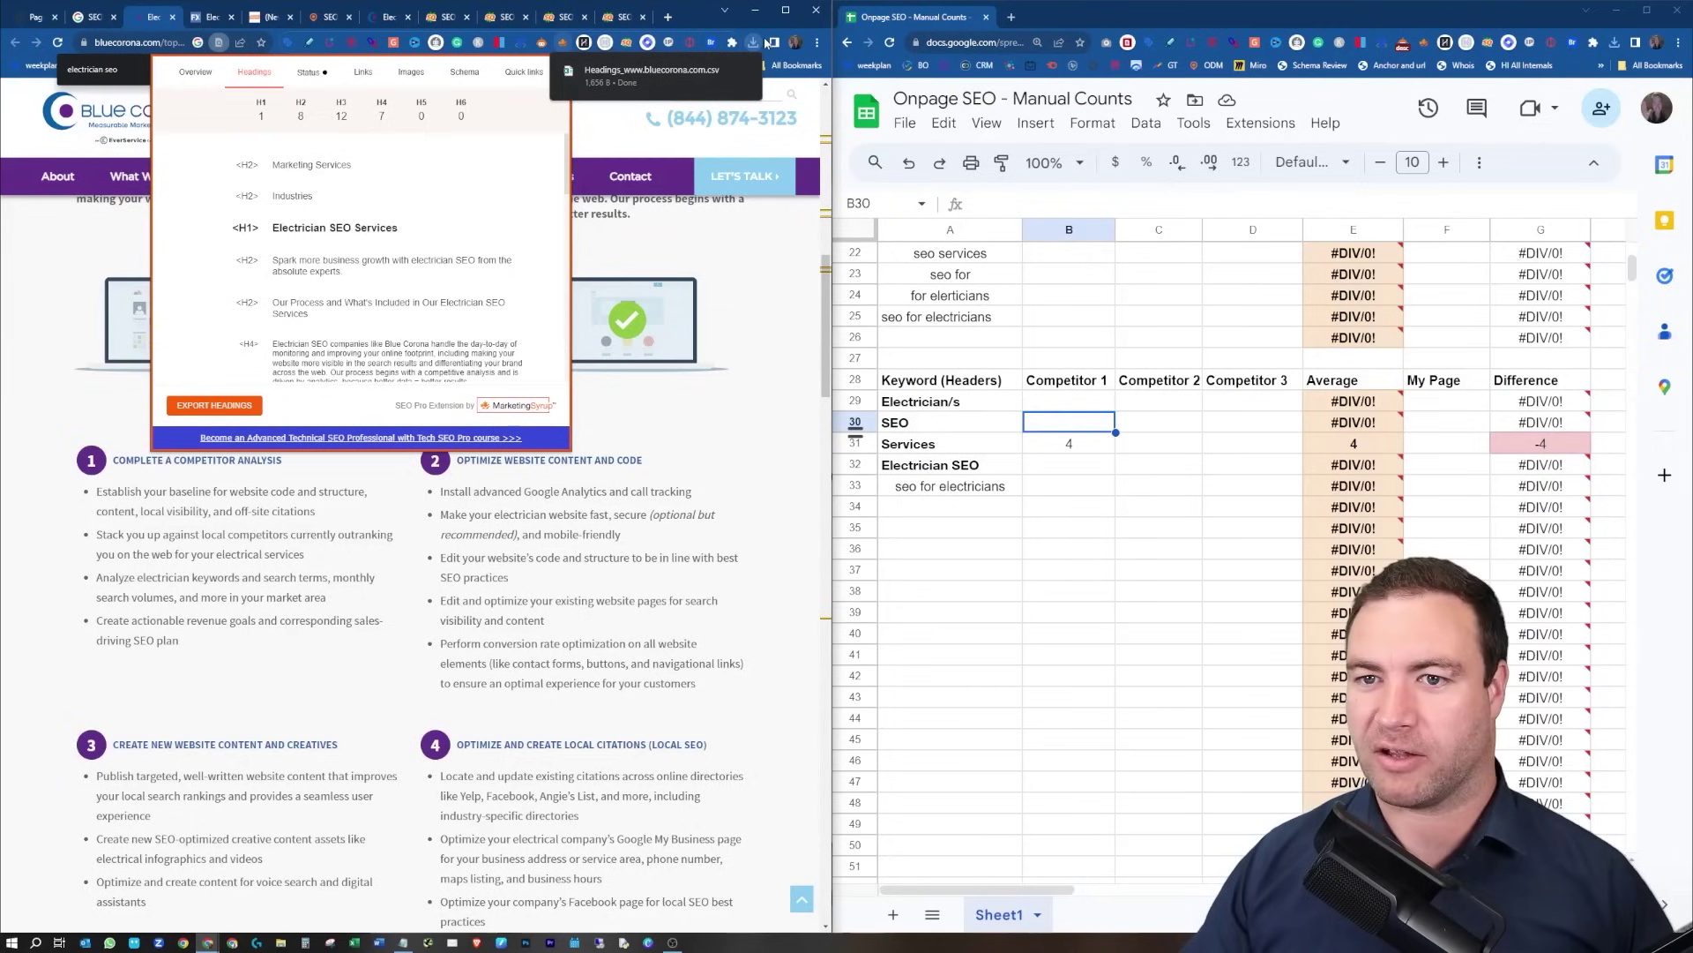
mouse_move(744, 71)
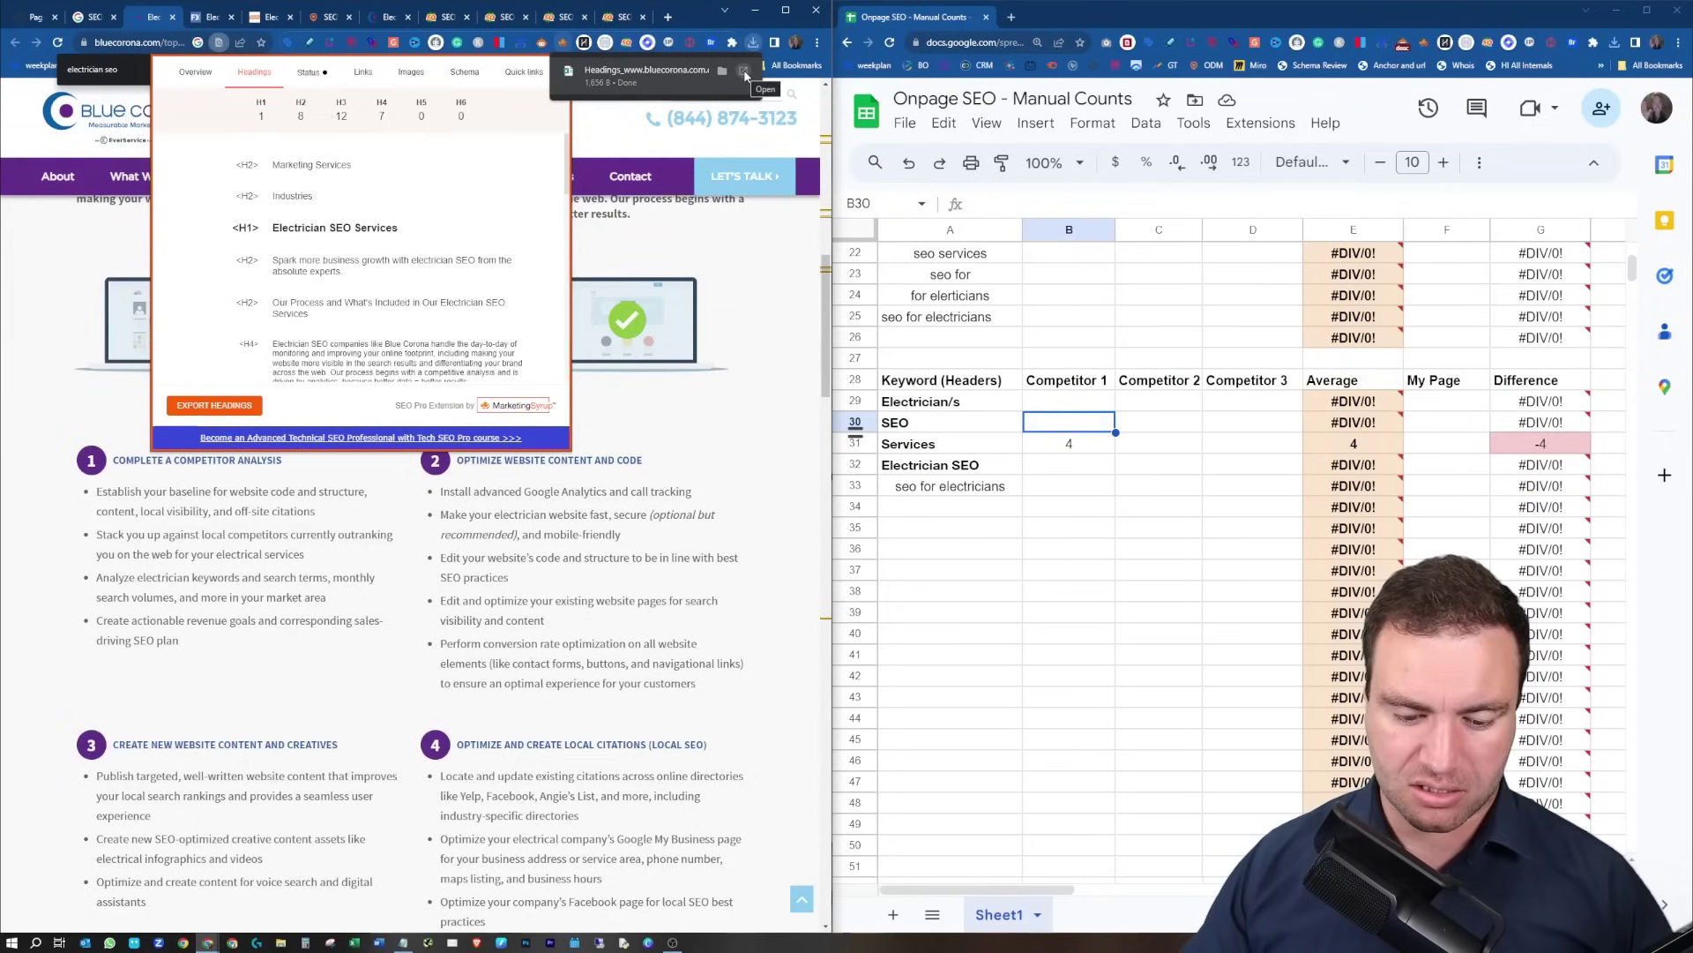
left_click(743, 76)
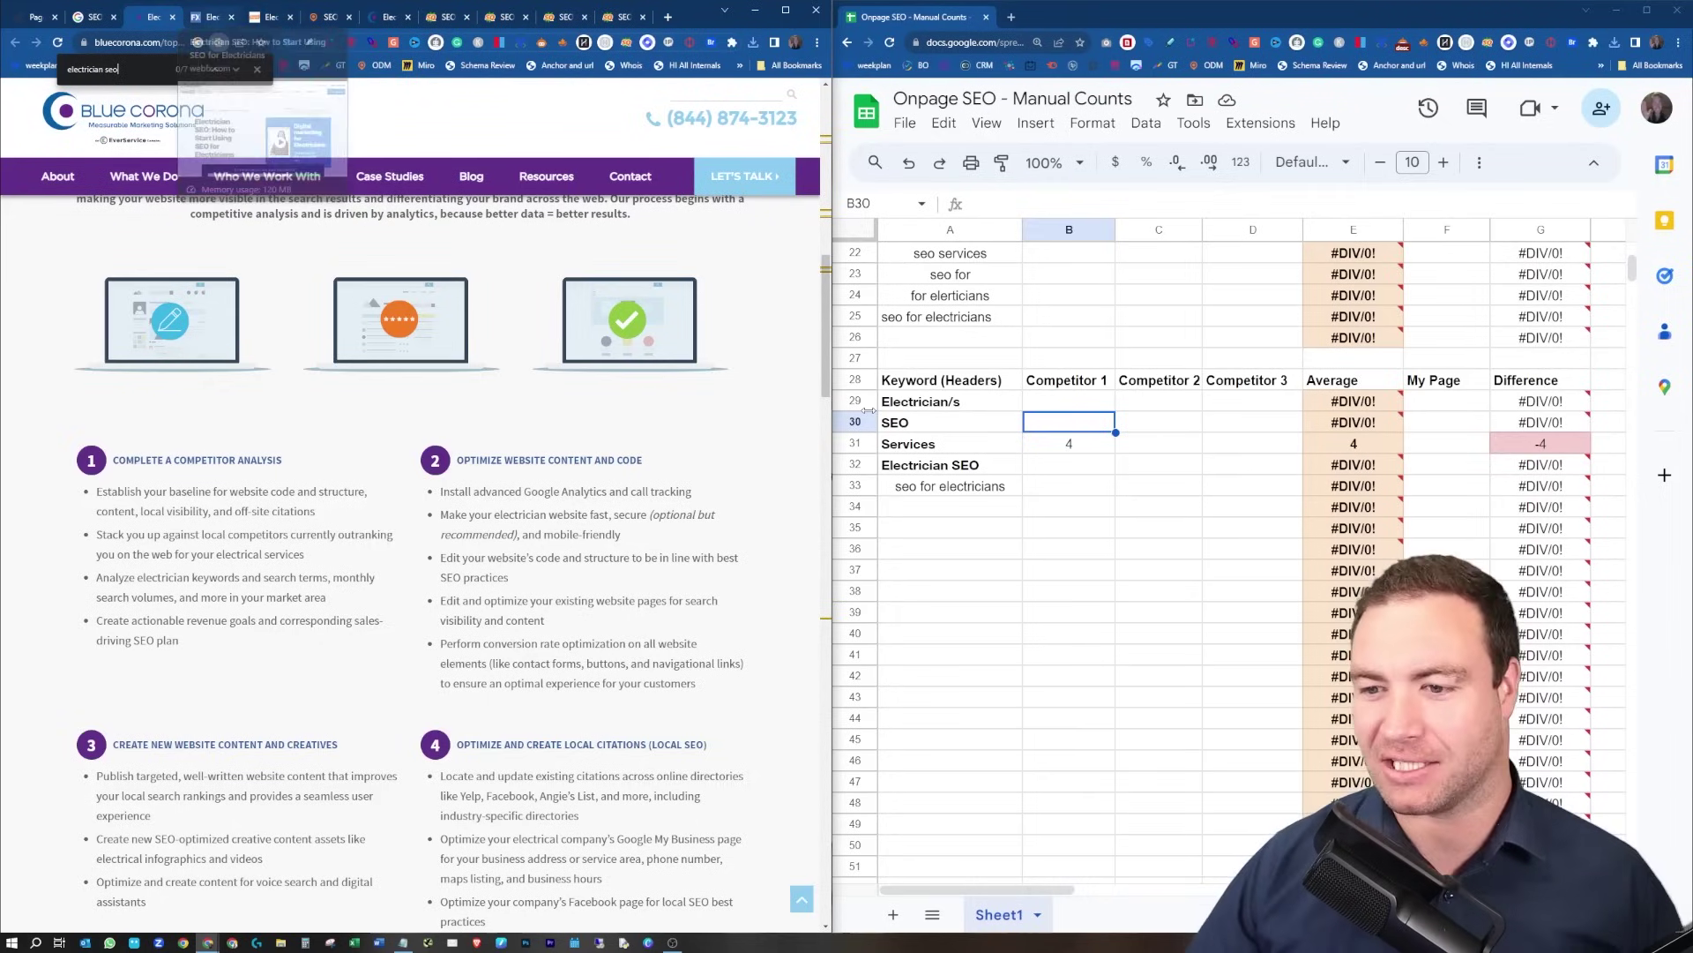
left_click(1063, 486)
left_click(1068, 424)
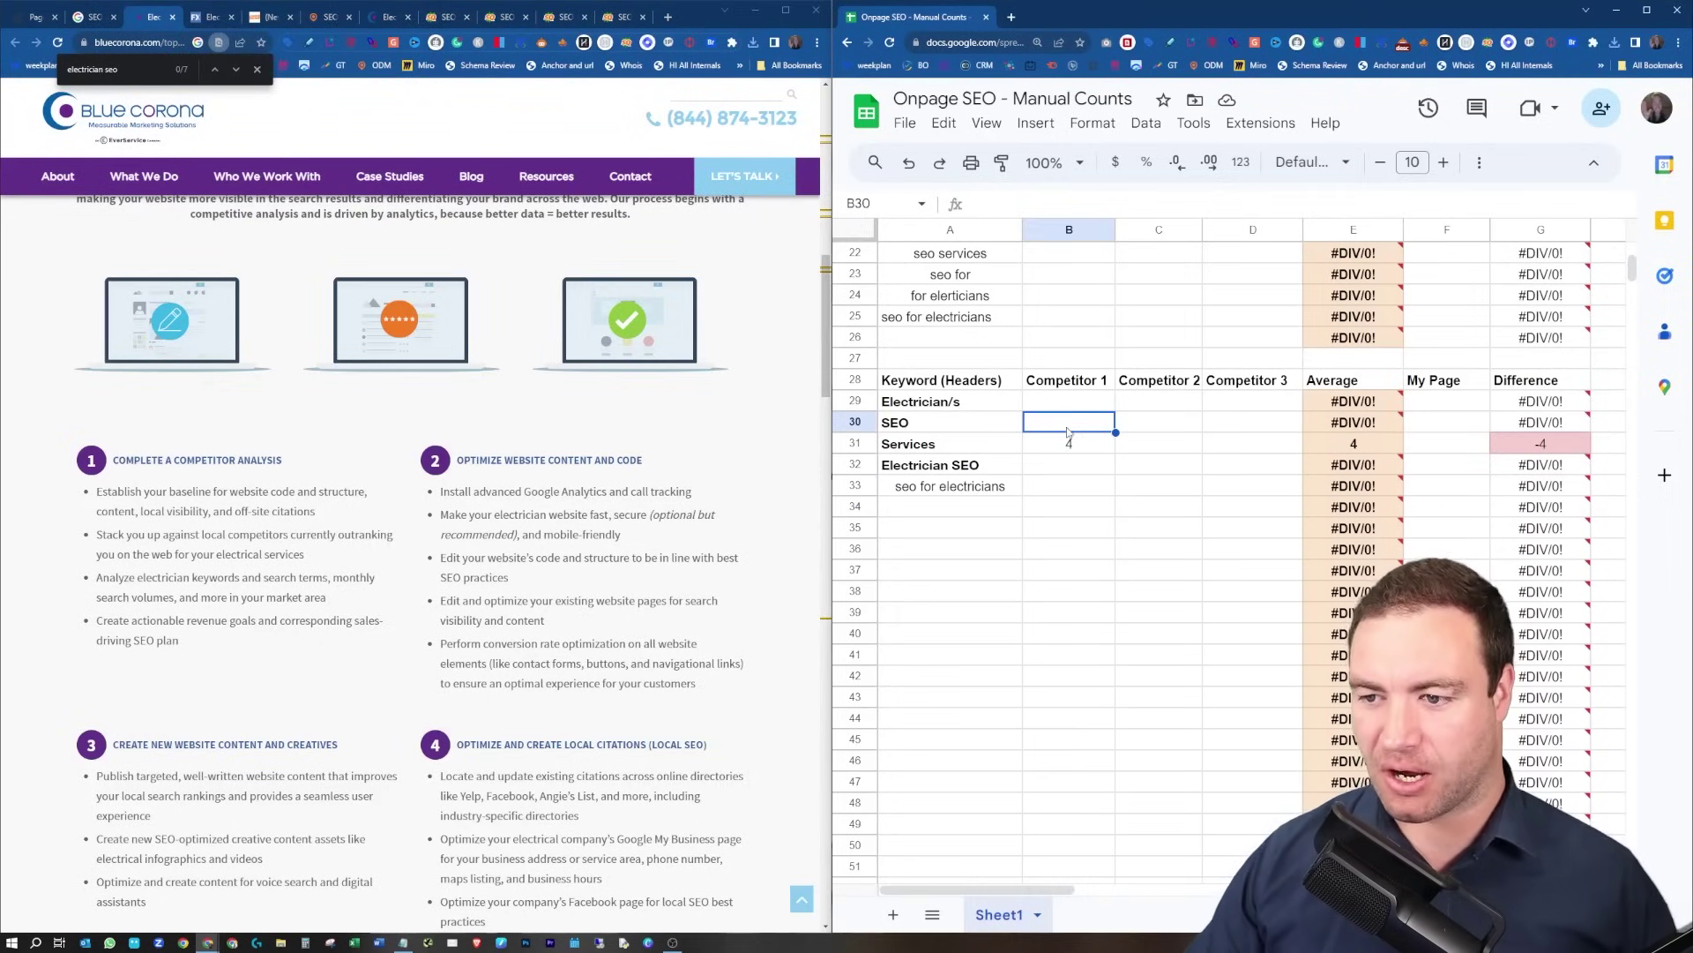
left_click(1049, 449)
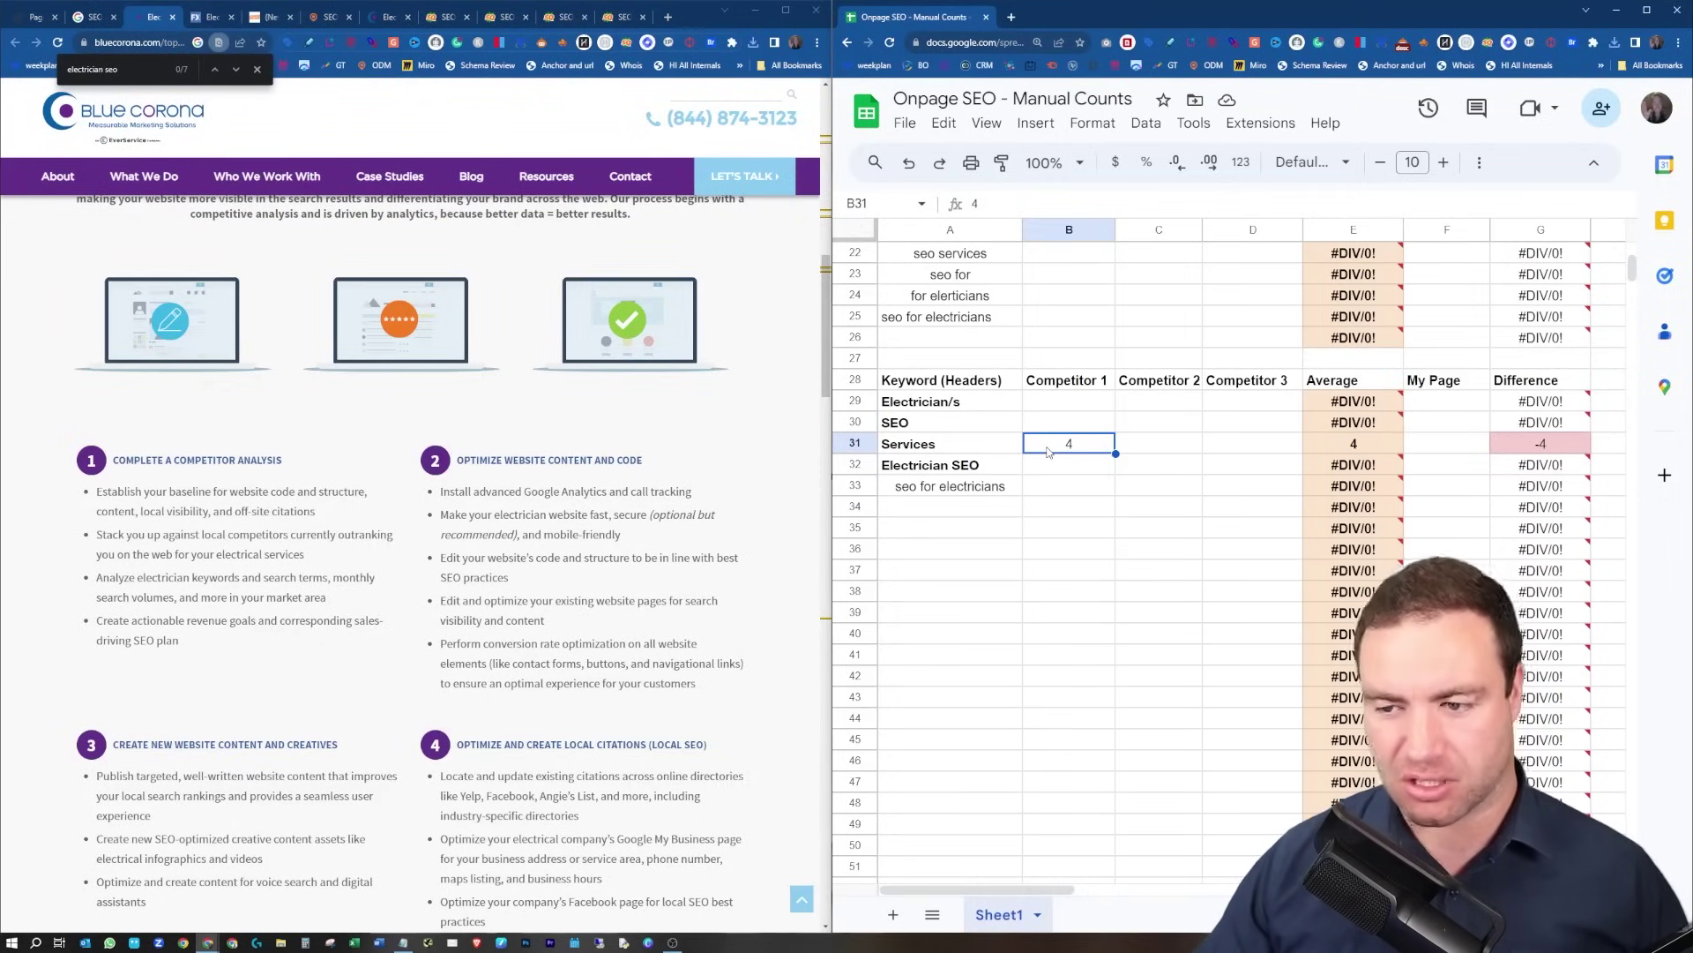
Count "Services" in the WebFX page's headings with the SEO Pro extension and enter 3 for Competitor 2 in C31.
left_click(210, 24)
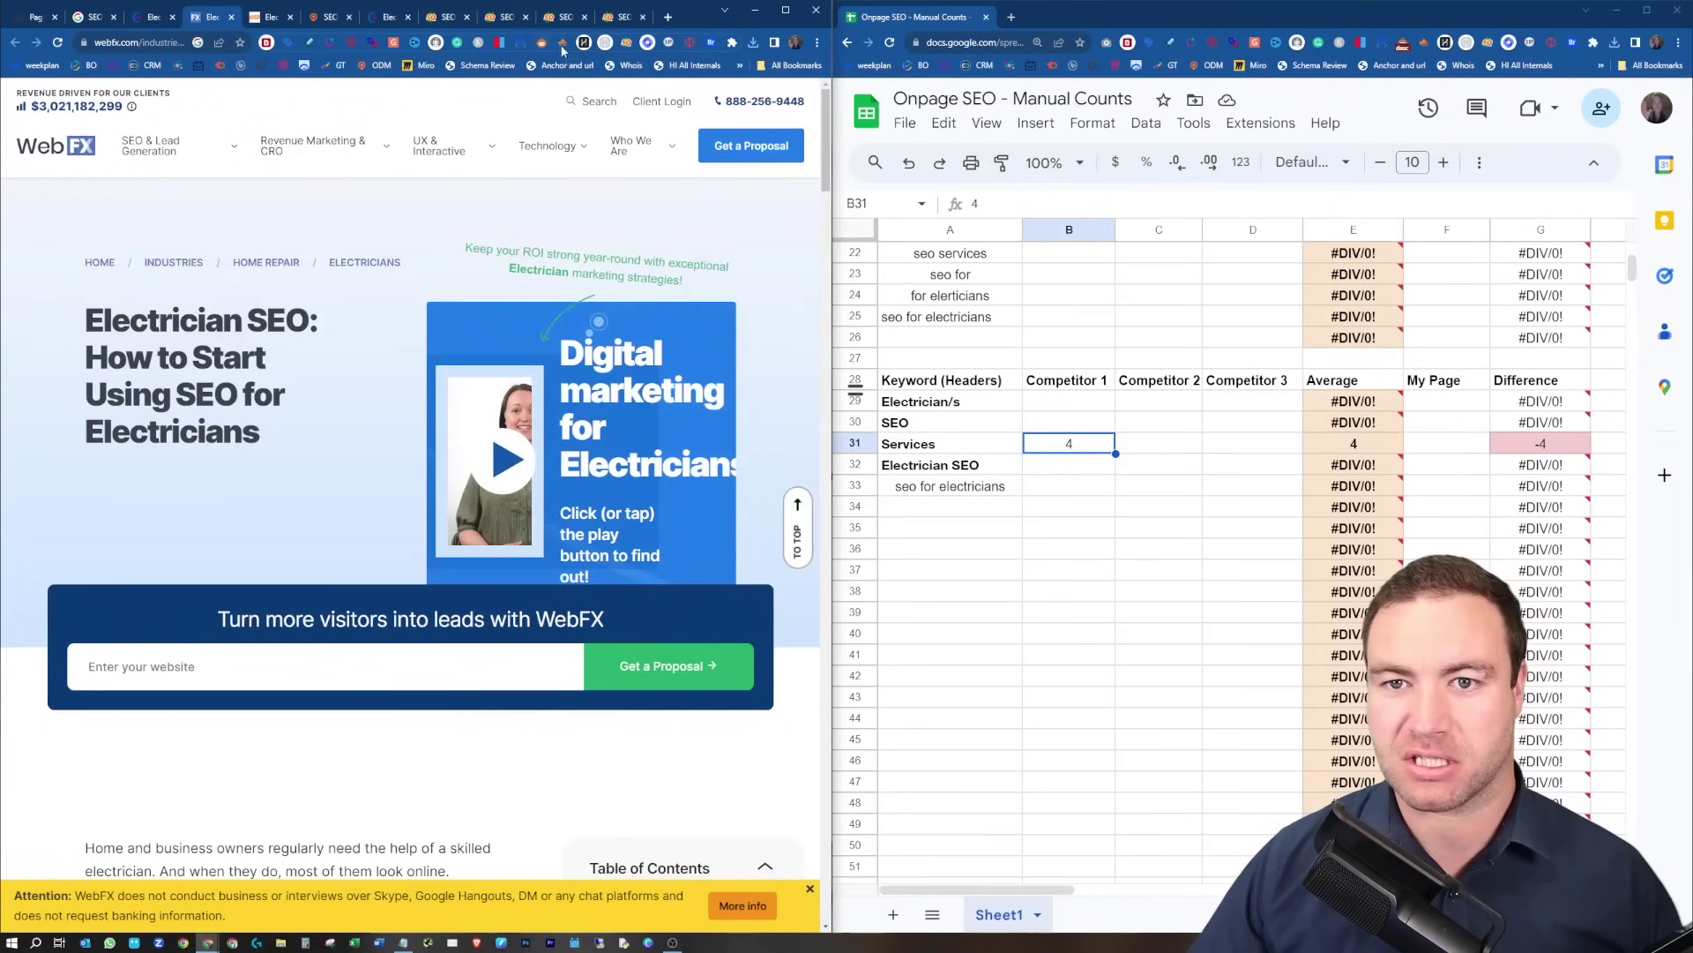
left_click(563, 43)
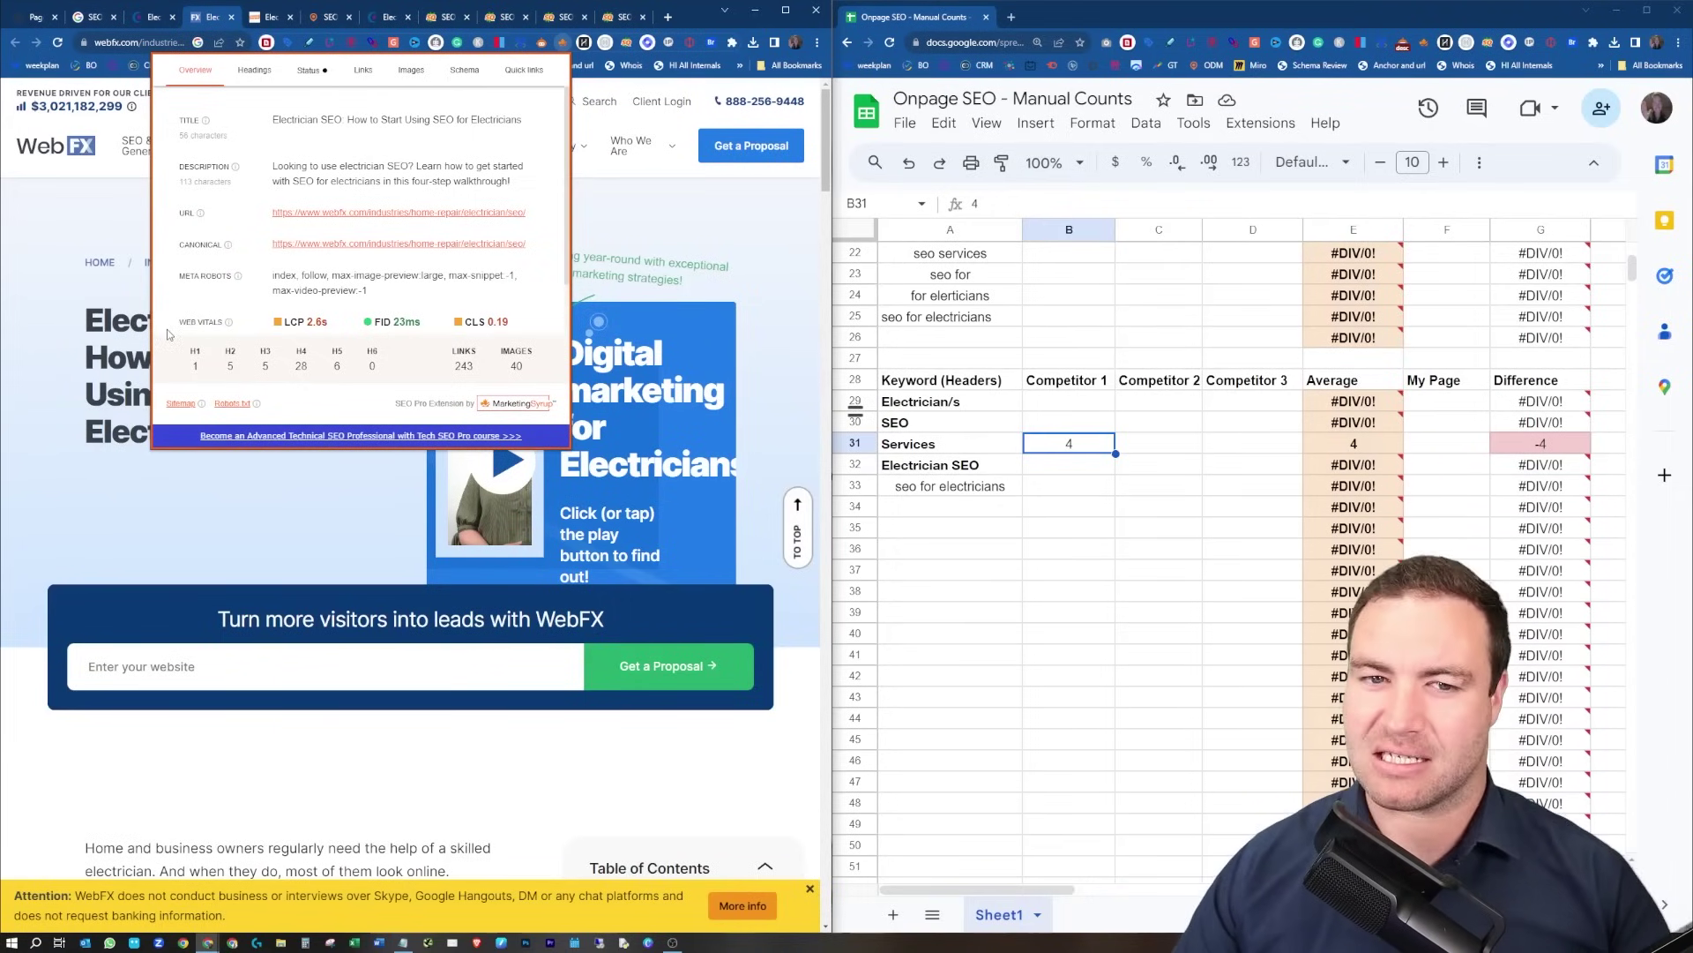
left_click(258, 71)
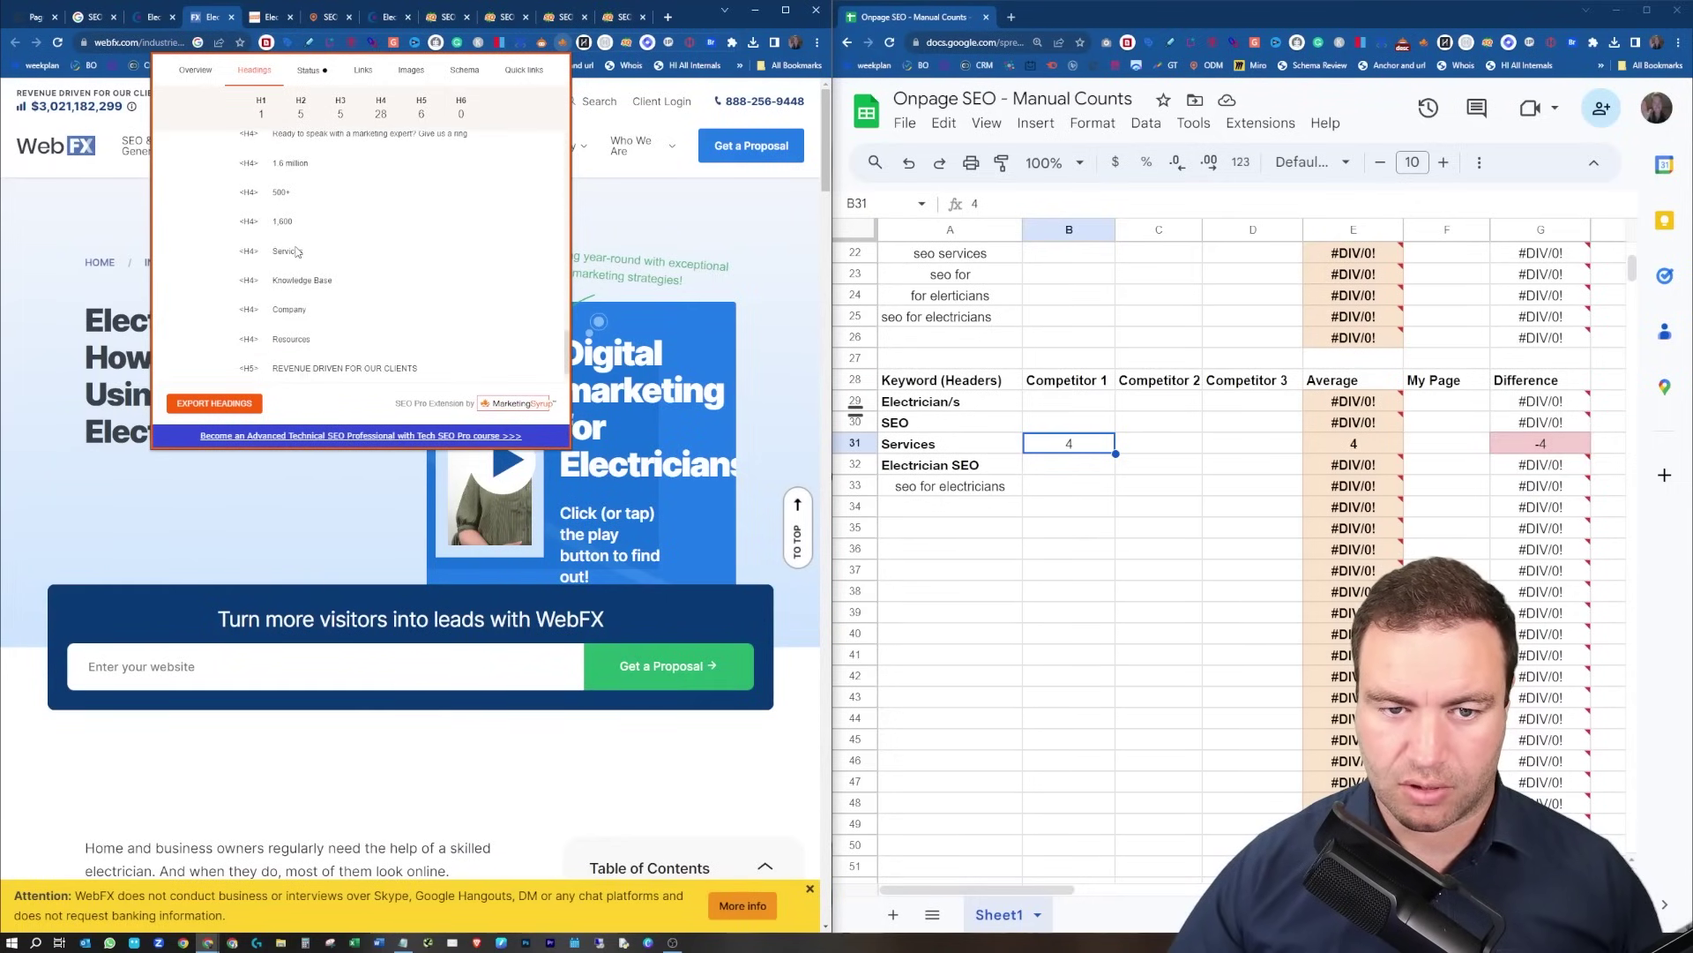
scroll(300, 258, "down", 1)
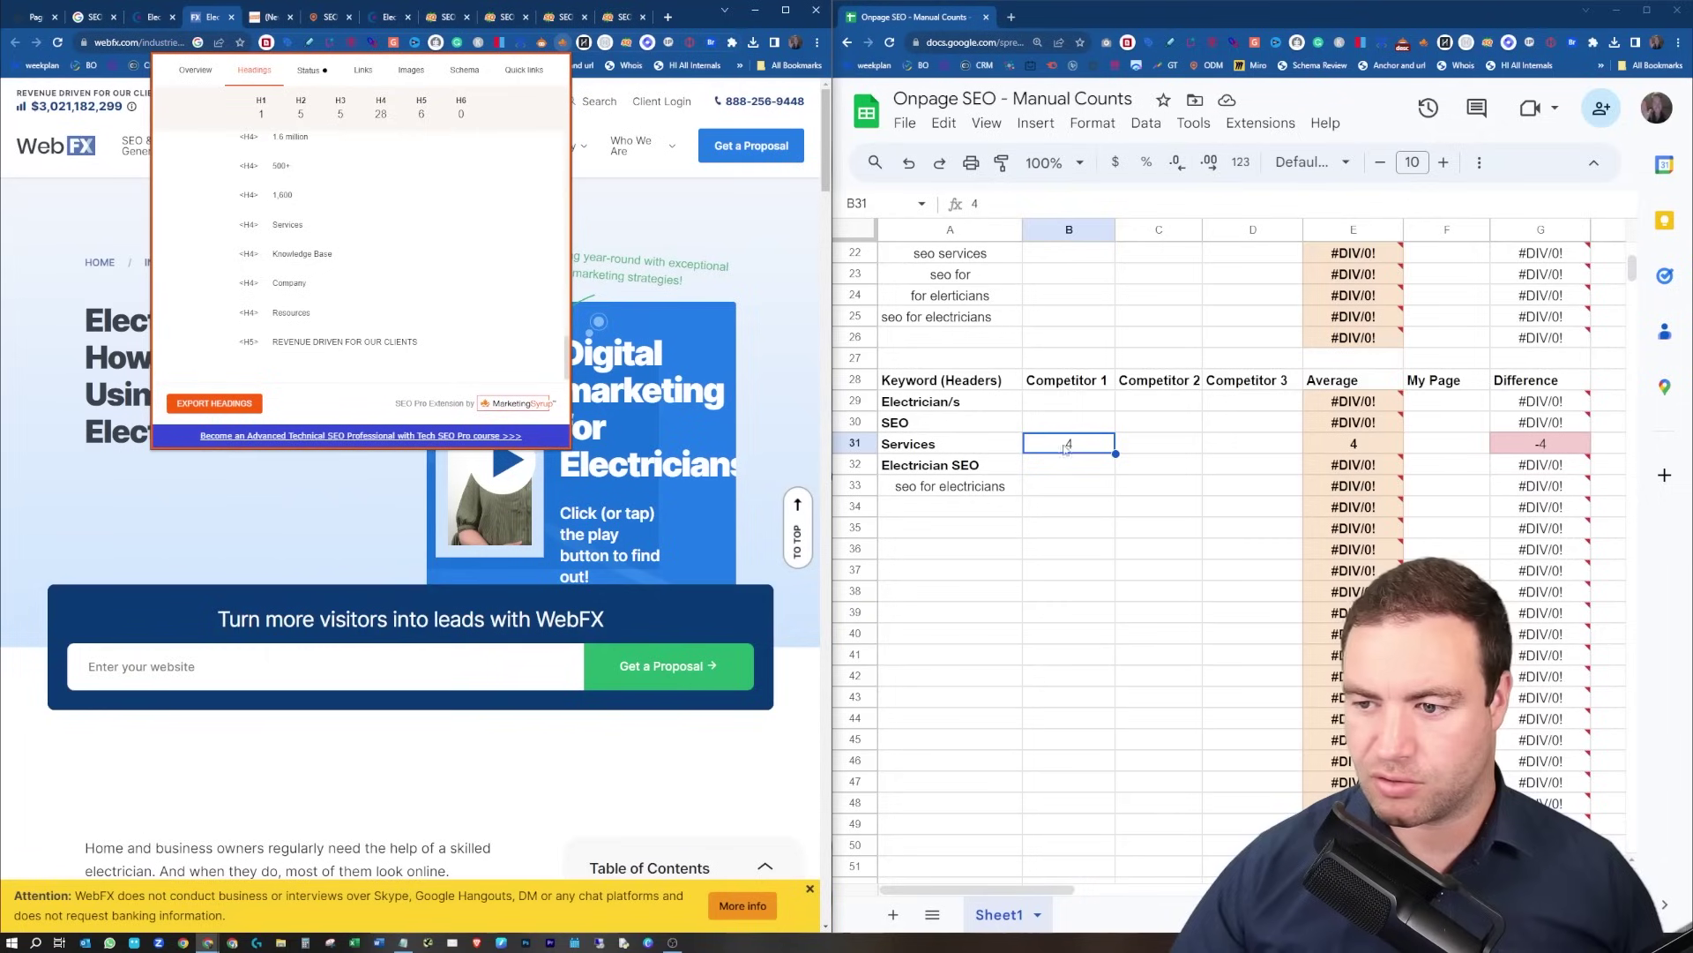
left_click(1156, 451)
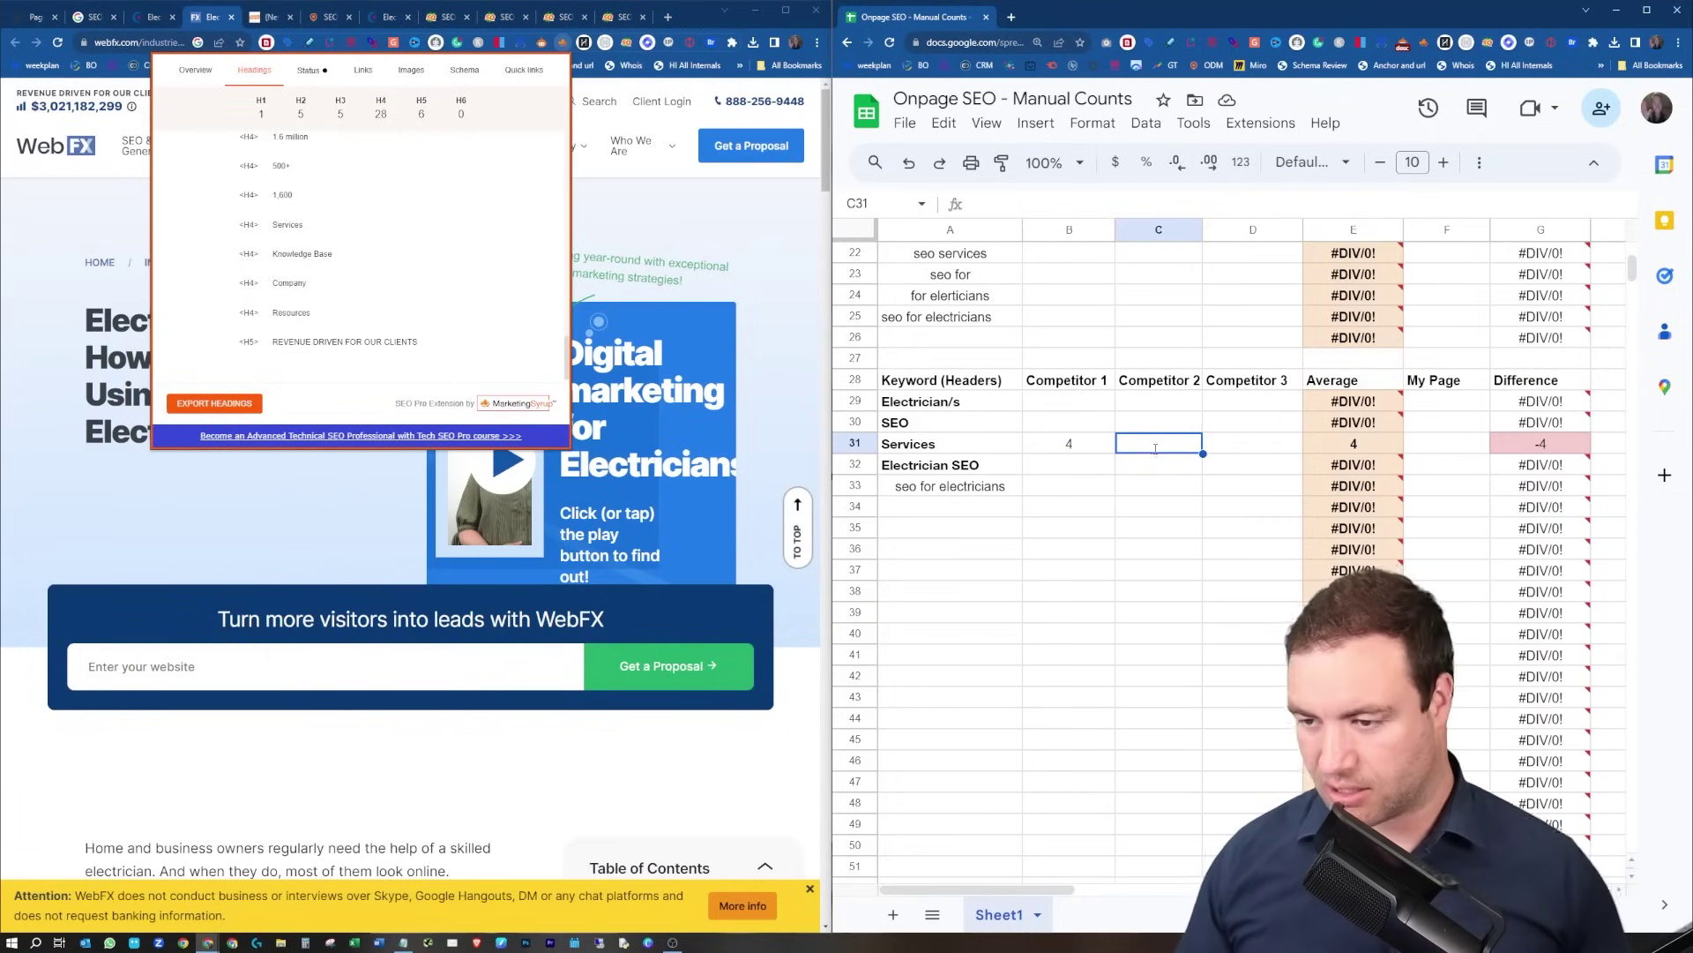
type("3")
left_click(1113, 534)
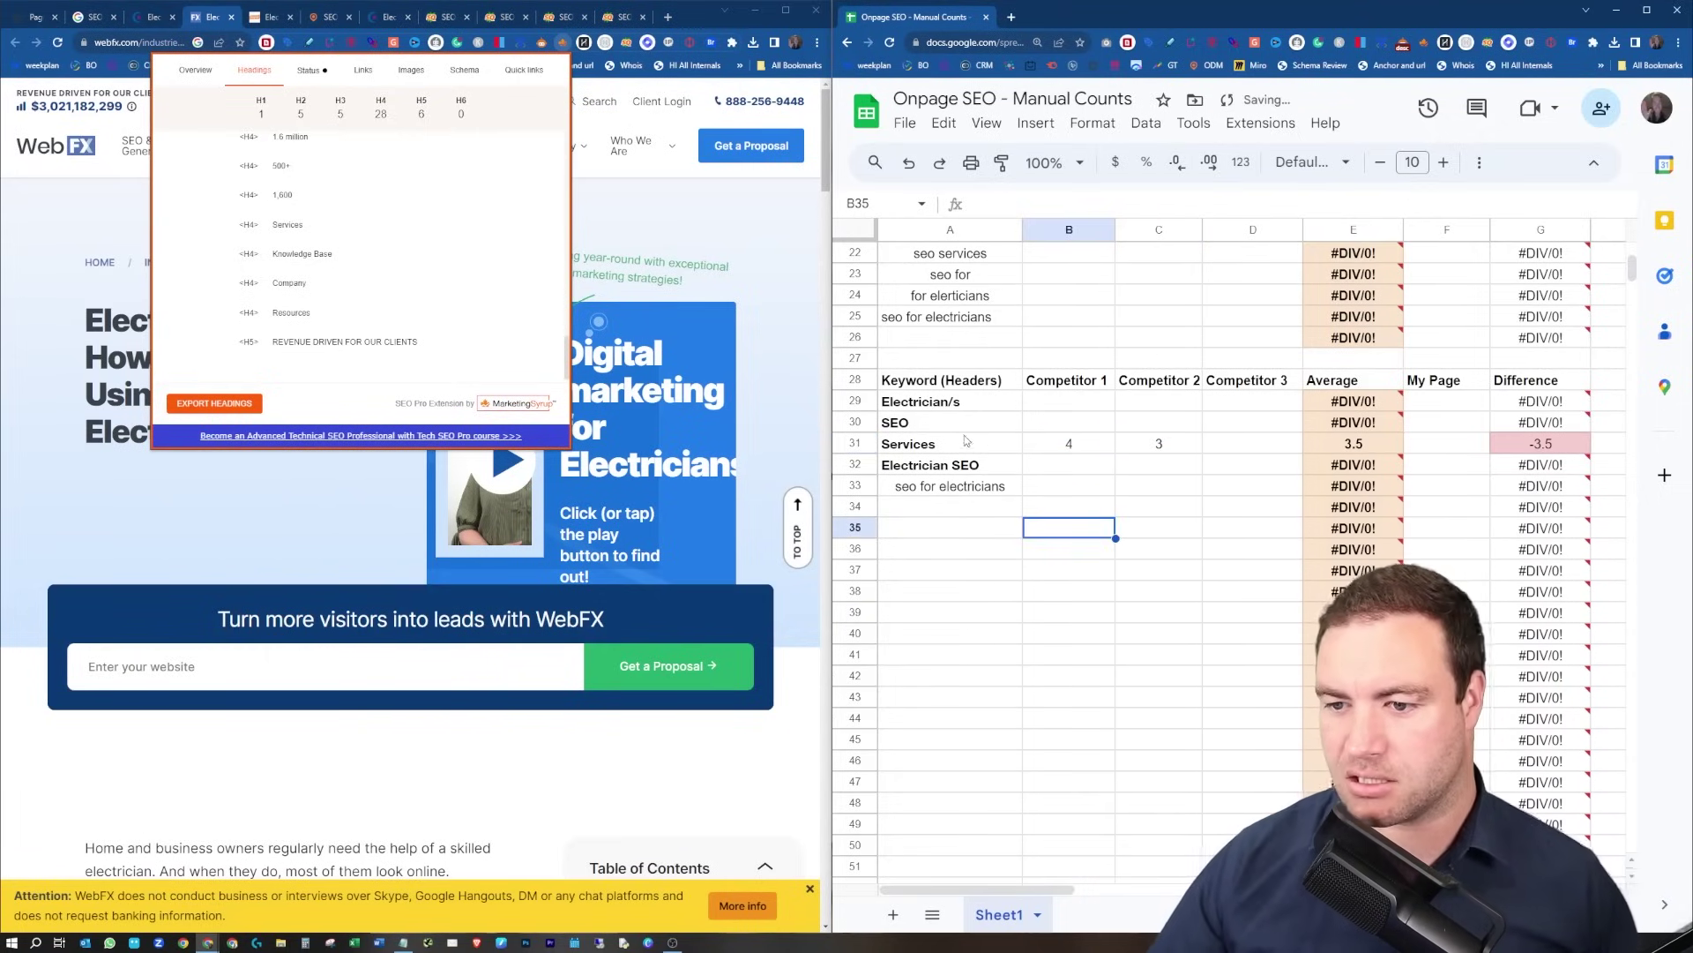
left_click(966, 441)
left_click(1185, 441)
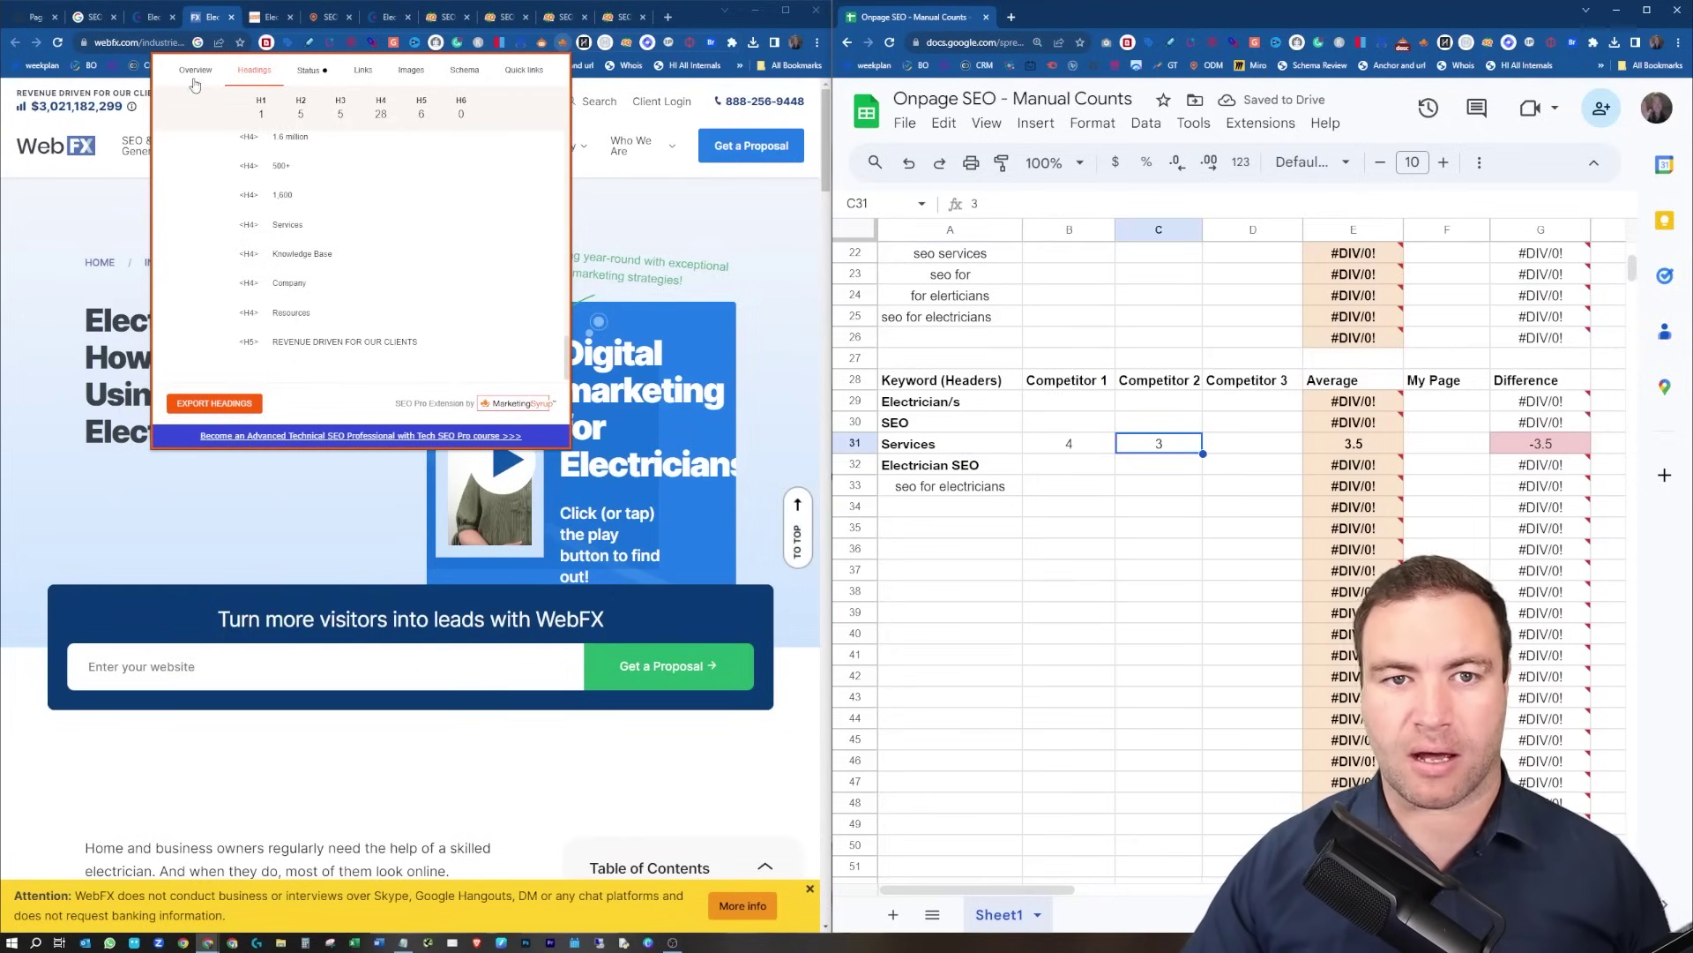
Count "Services" in the Dagmar Marketing page's headings with the SEO extension and enter 2 for Competitor 3 in D31.
left_click(263, 17)
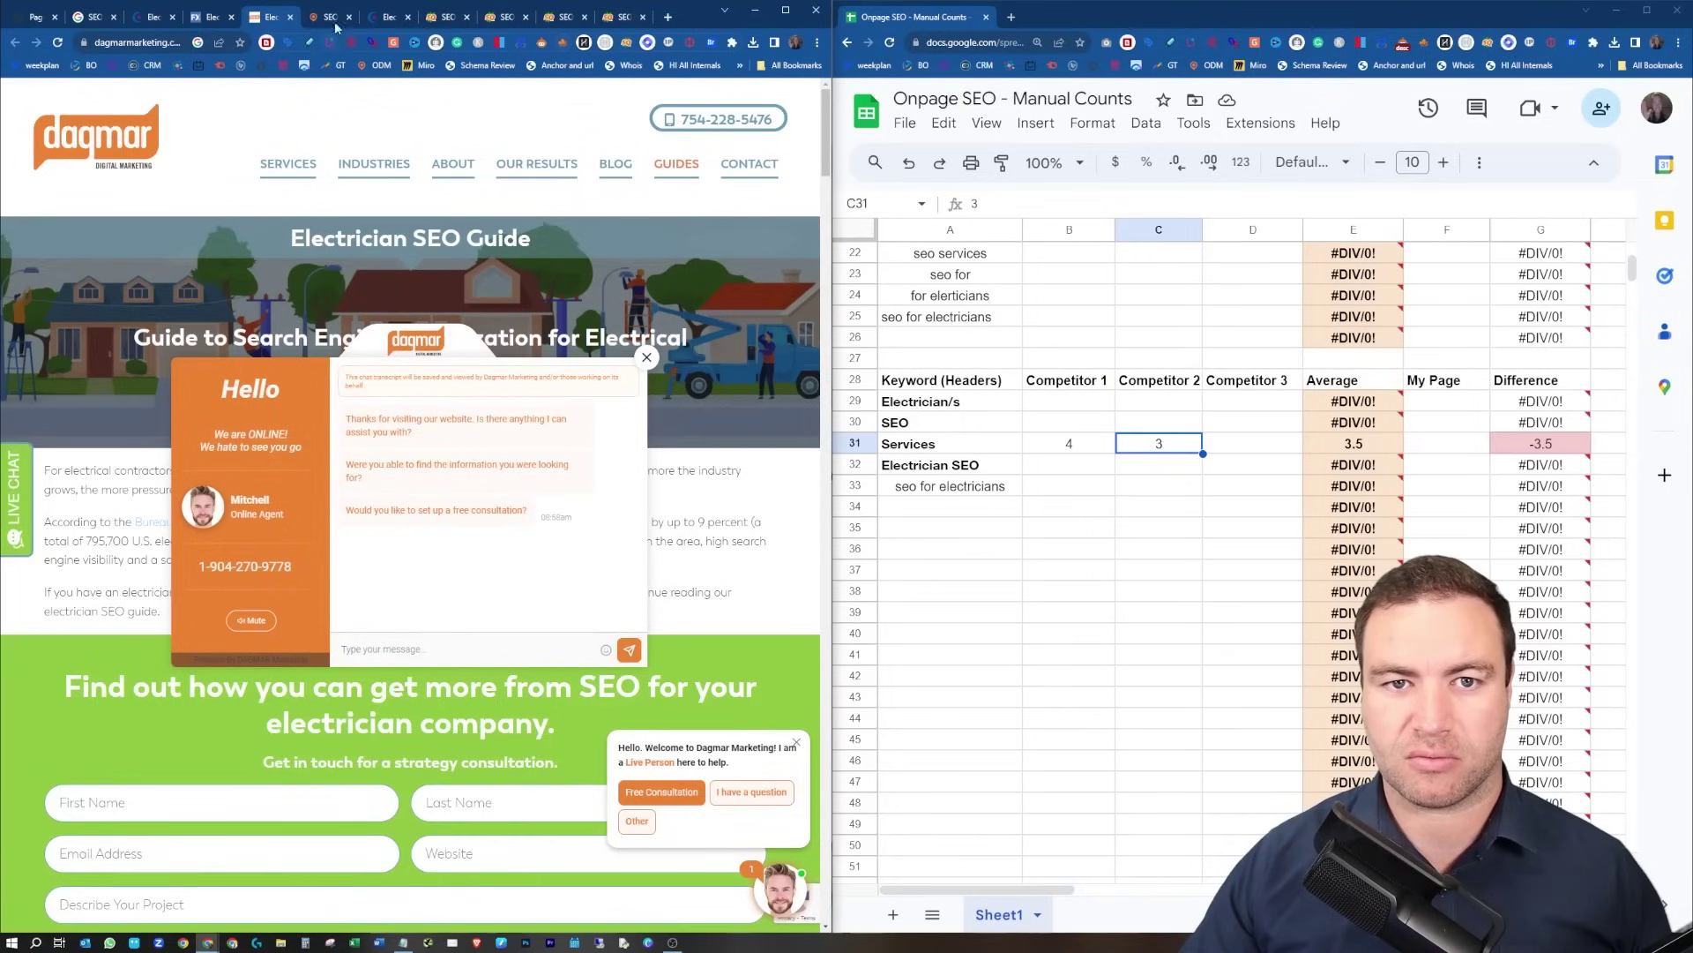
left_click(563, 43)
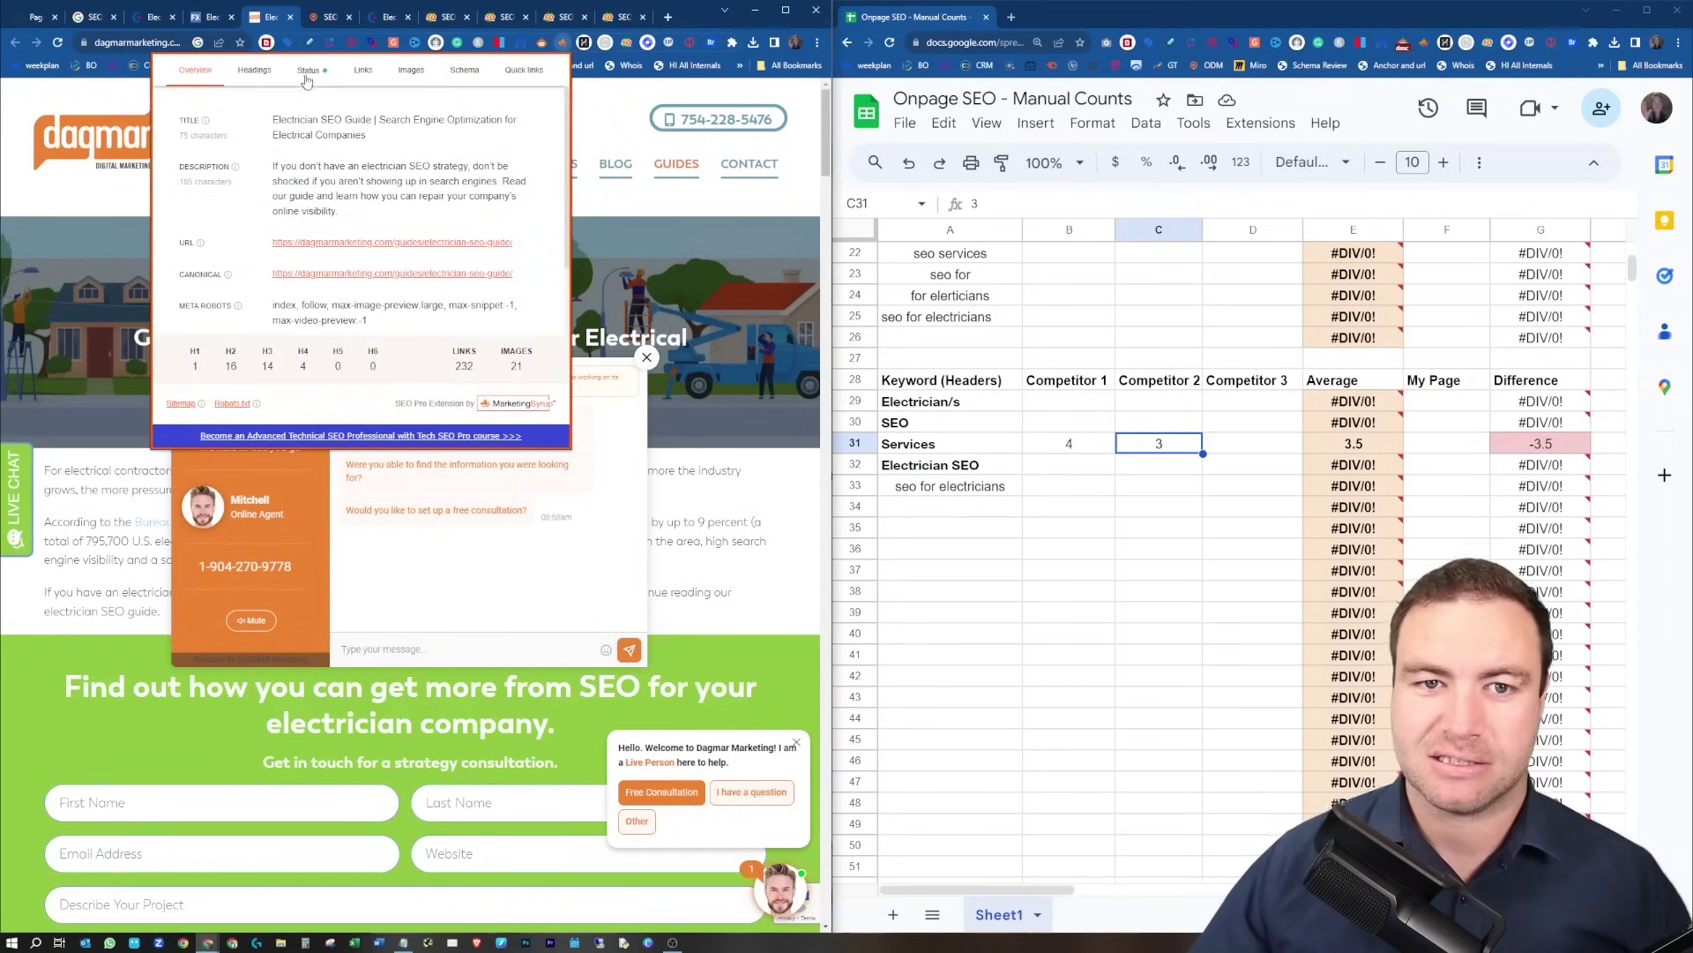
left_click(250, 72)
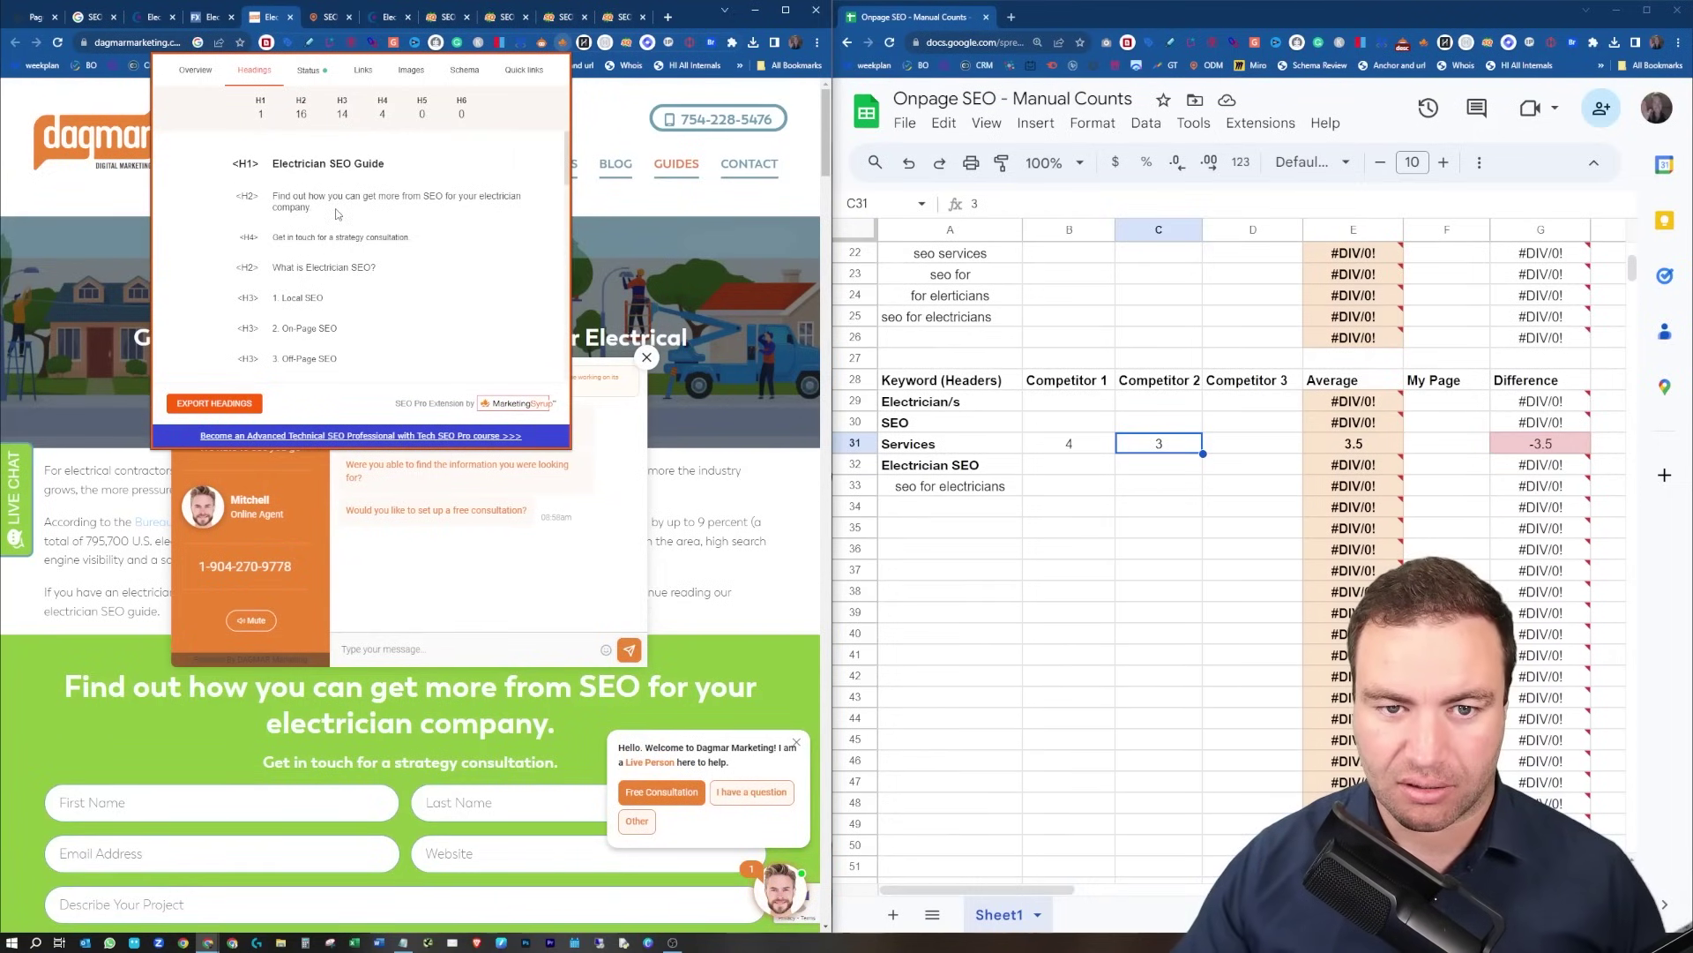
scroll(308, 239, "down", 10)
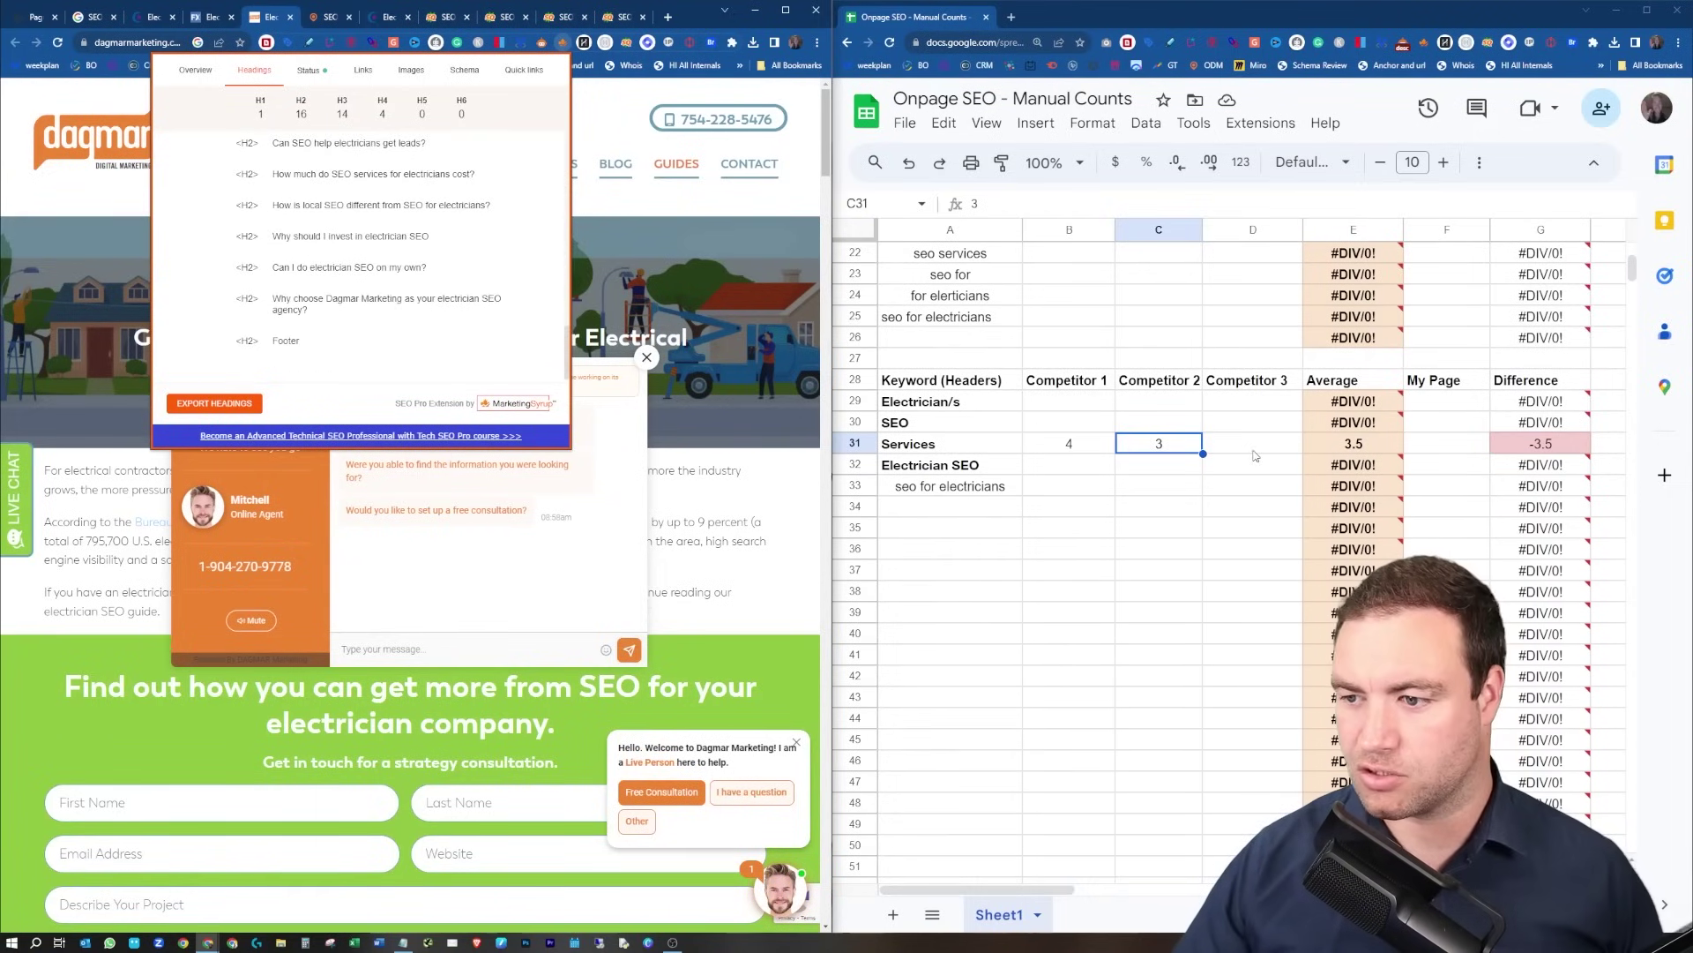
left_click(1257, 454)
type("2")
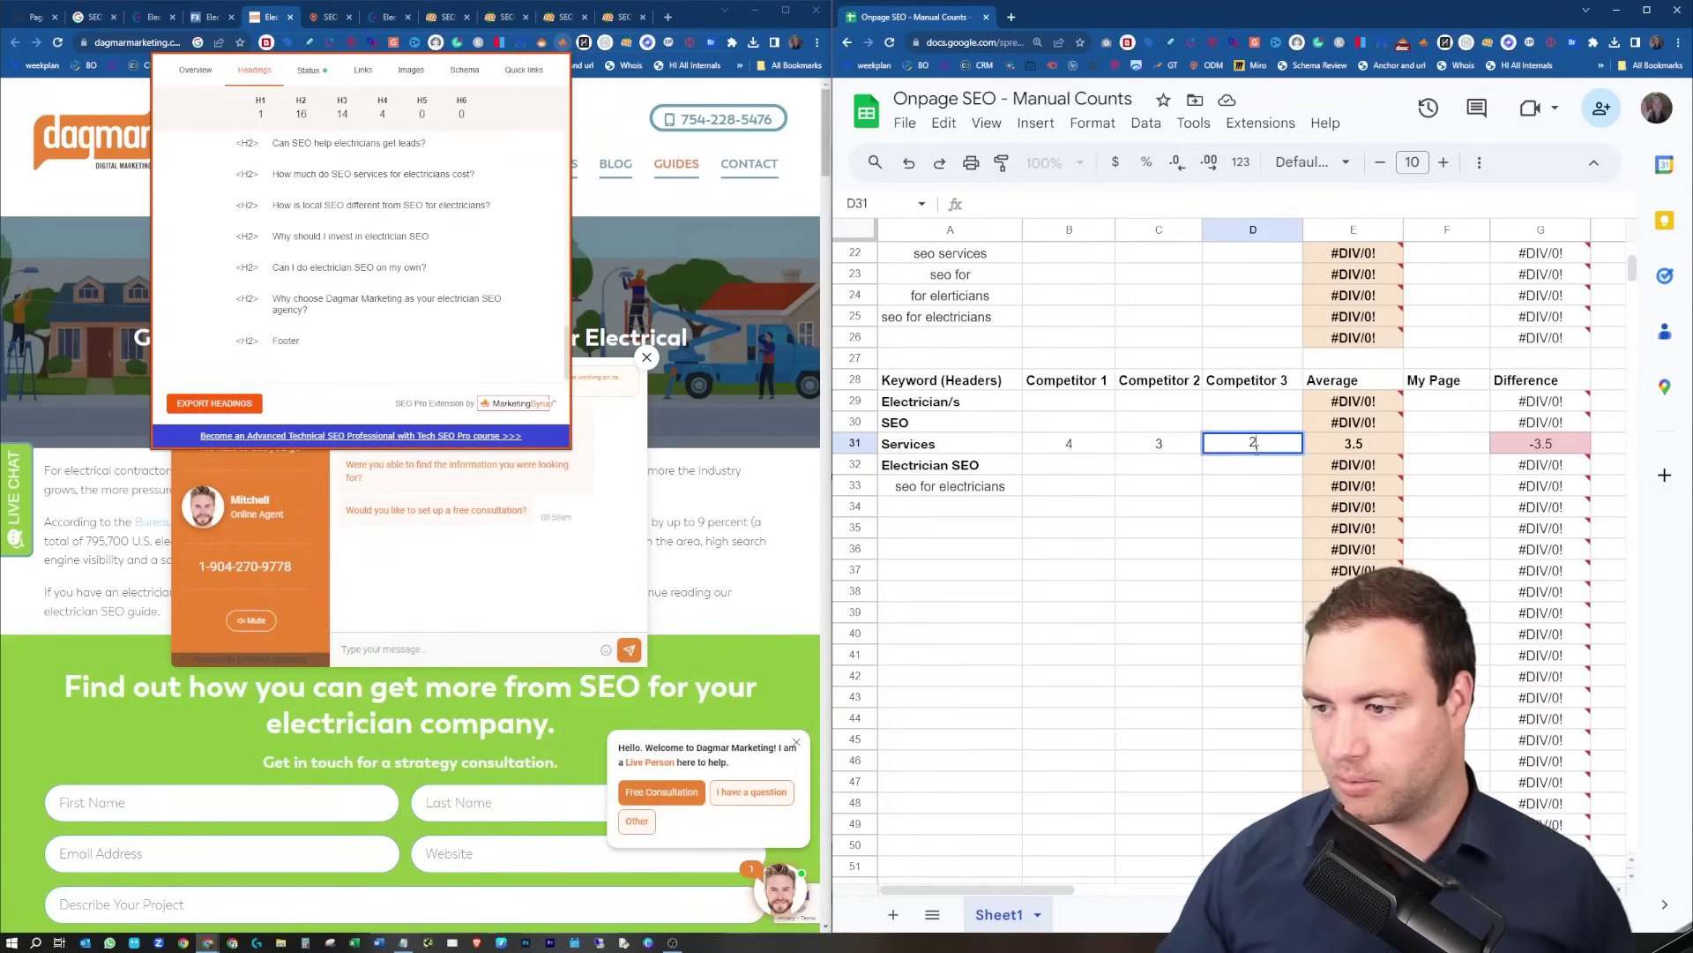
key("Return")
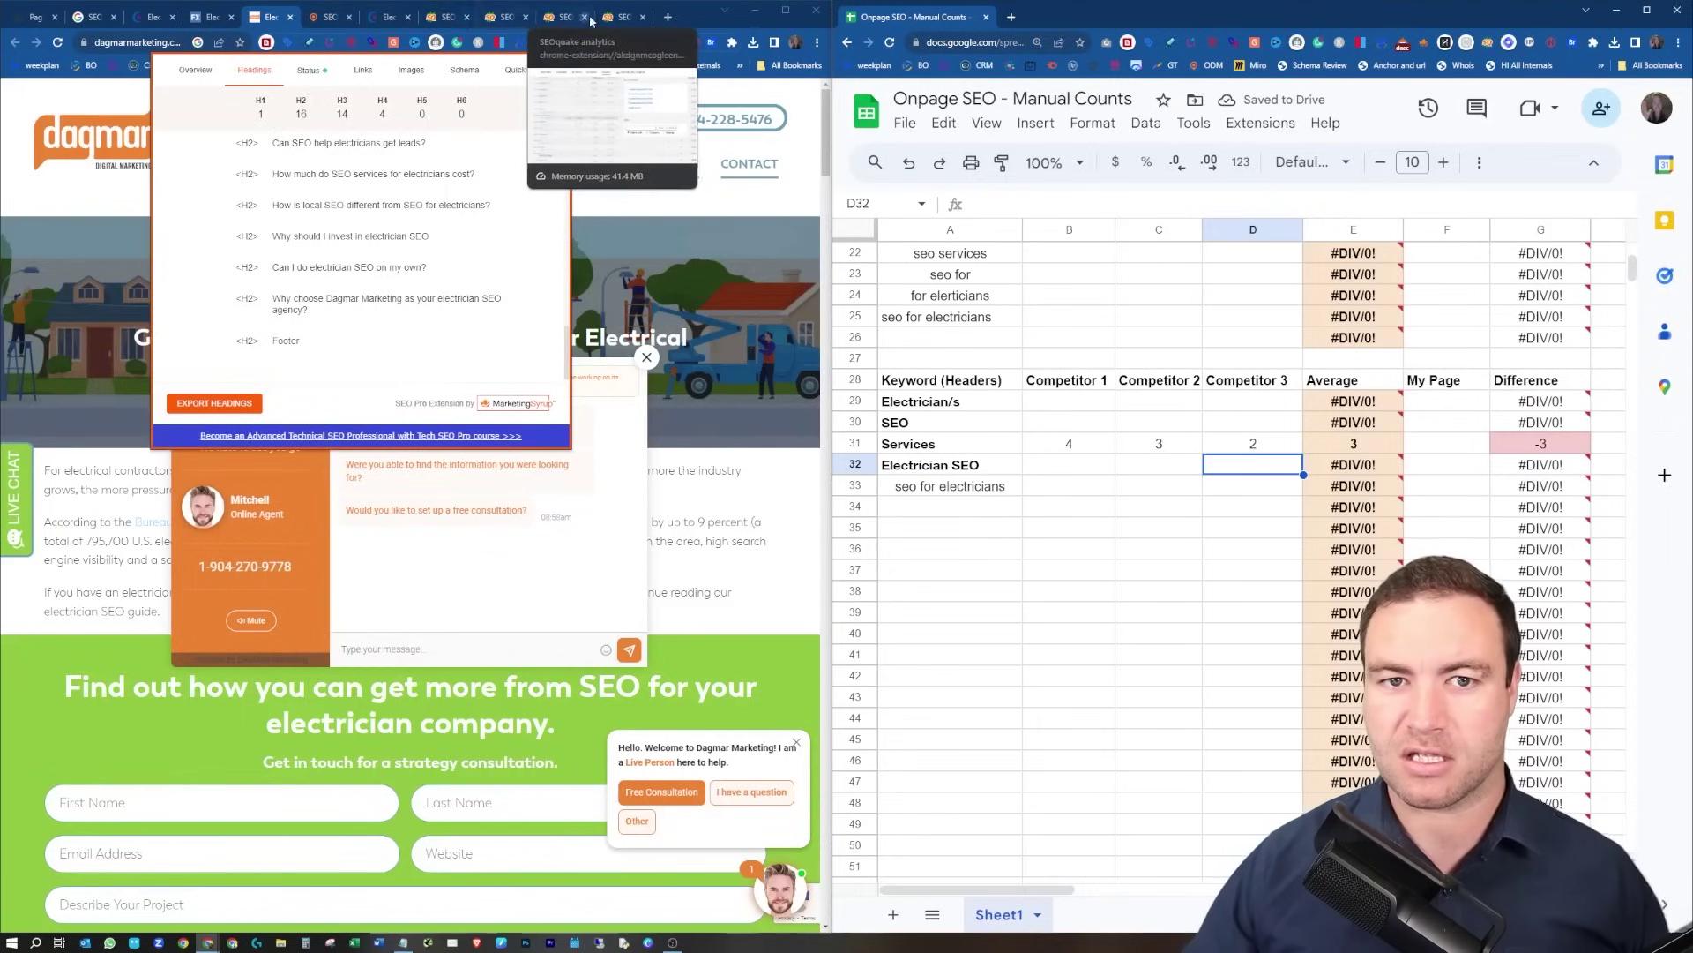
Count "Services" in the headings of the own Osborne Digital Marketing page and enter 1 under My Page in F31.
left_click(330, 15)
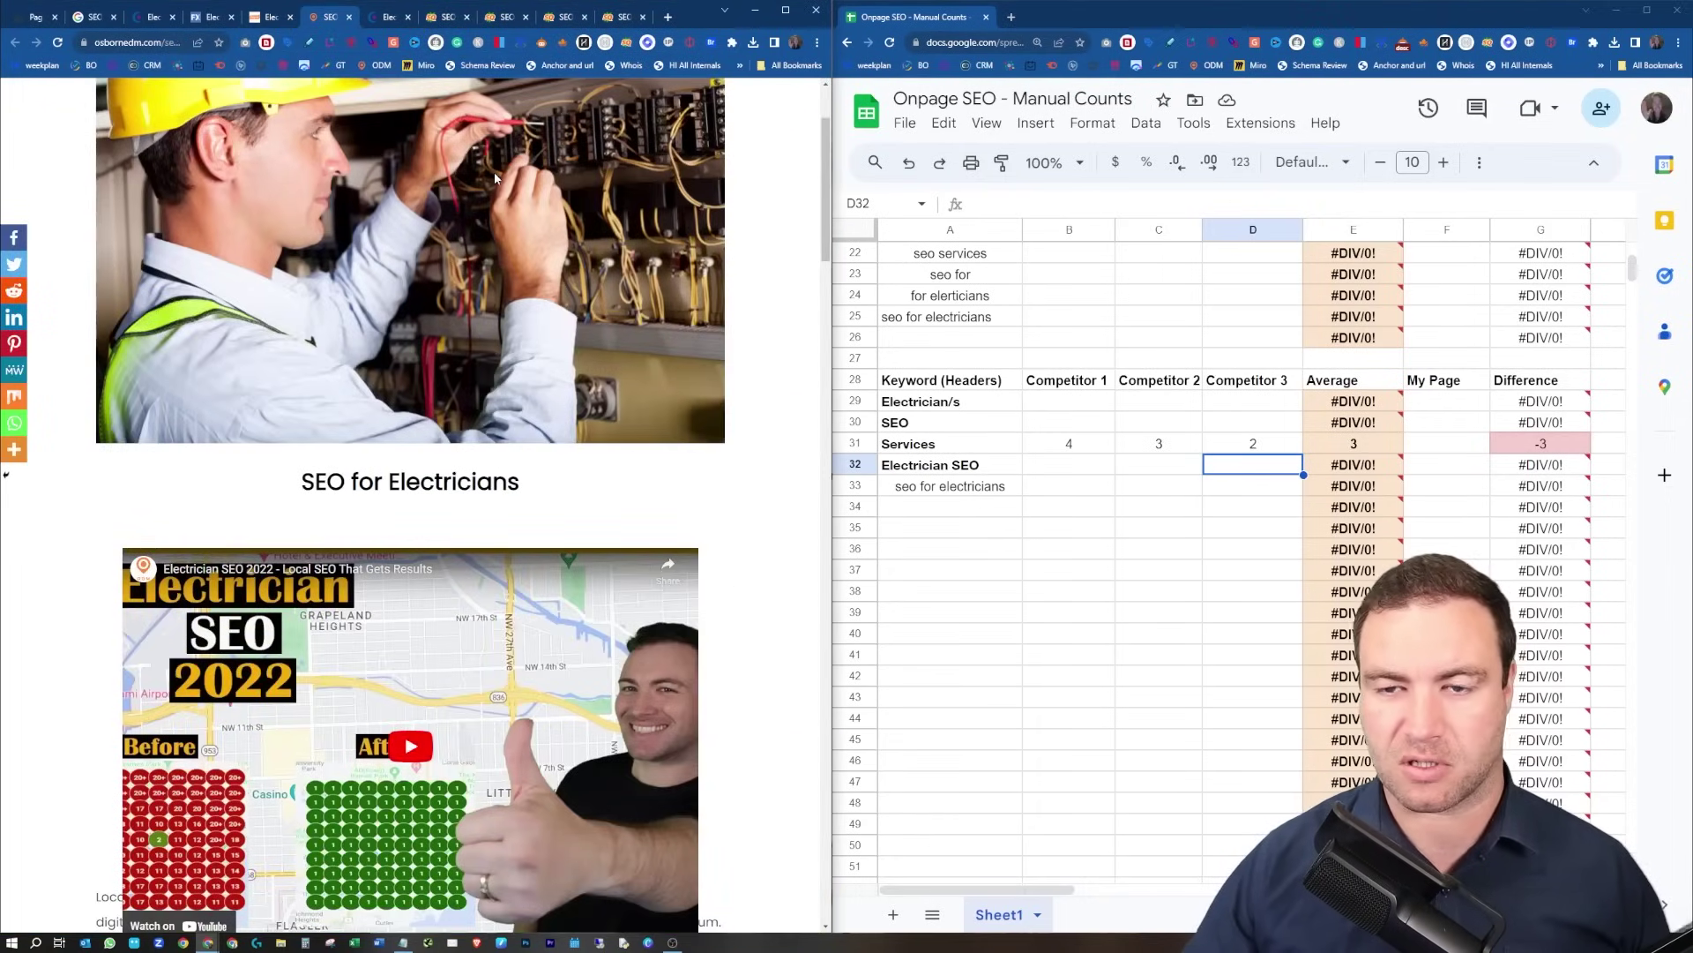
scroll(485, 202, "up", 2)
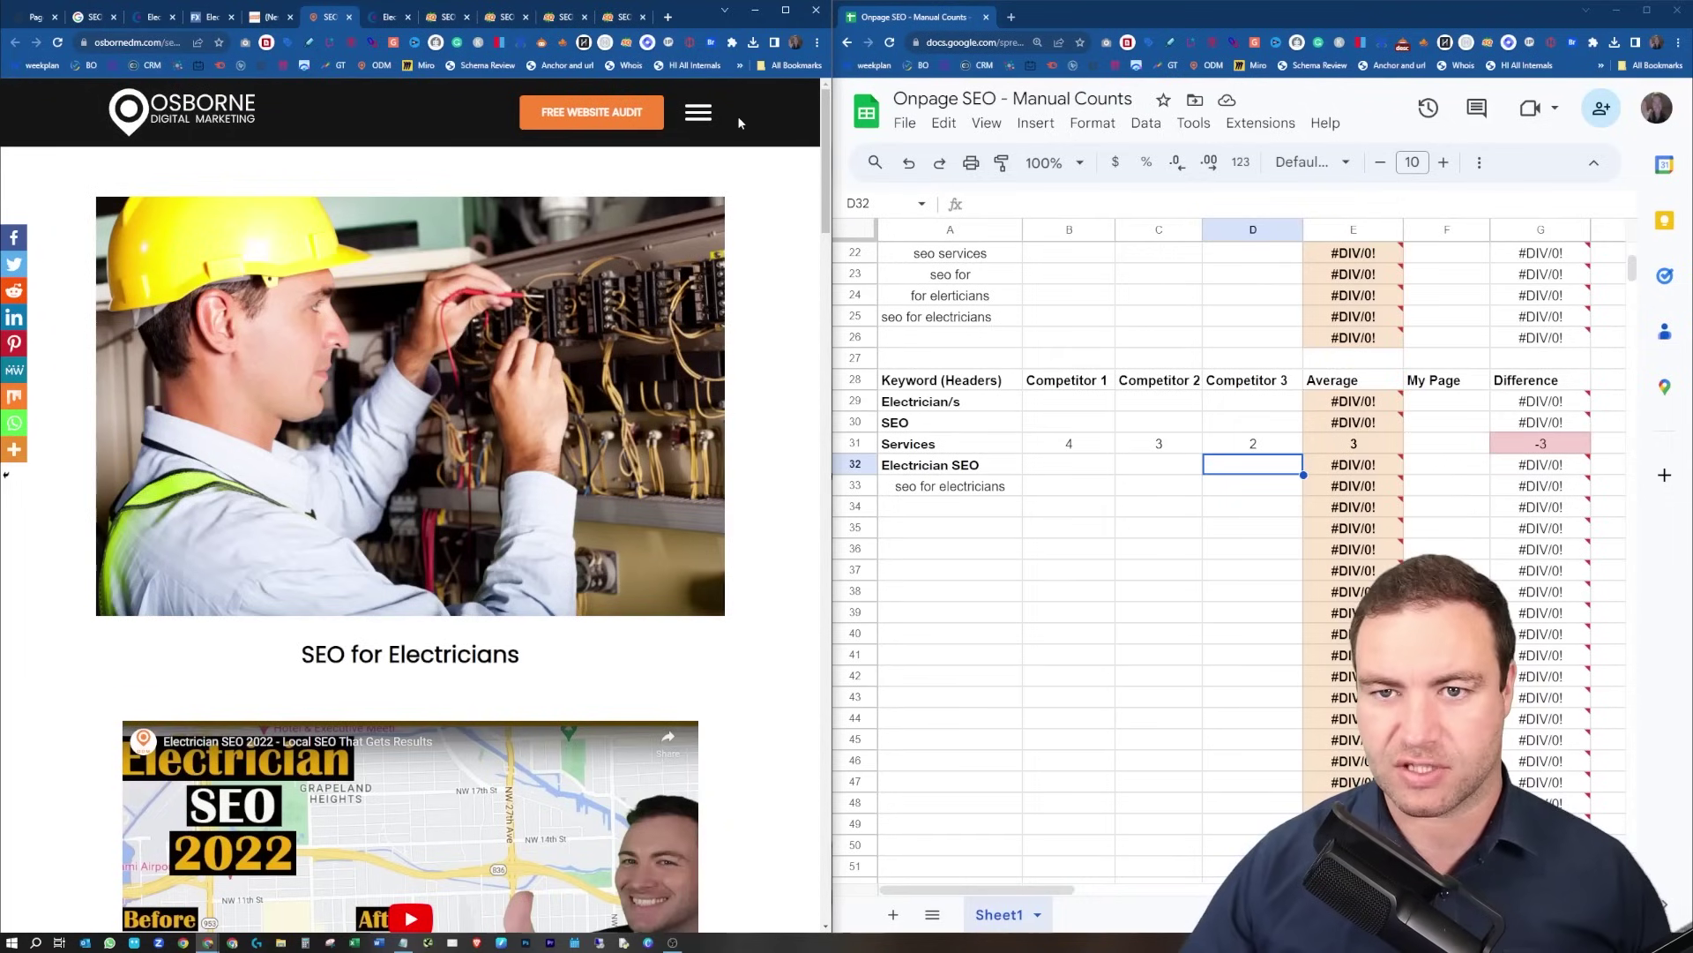
left_click(562, 43)
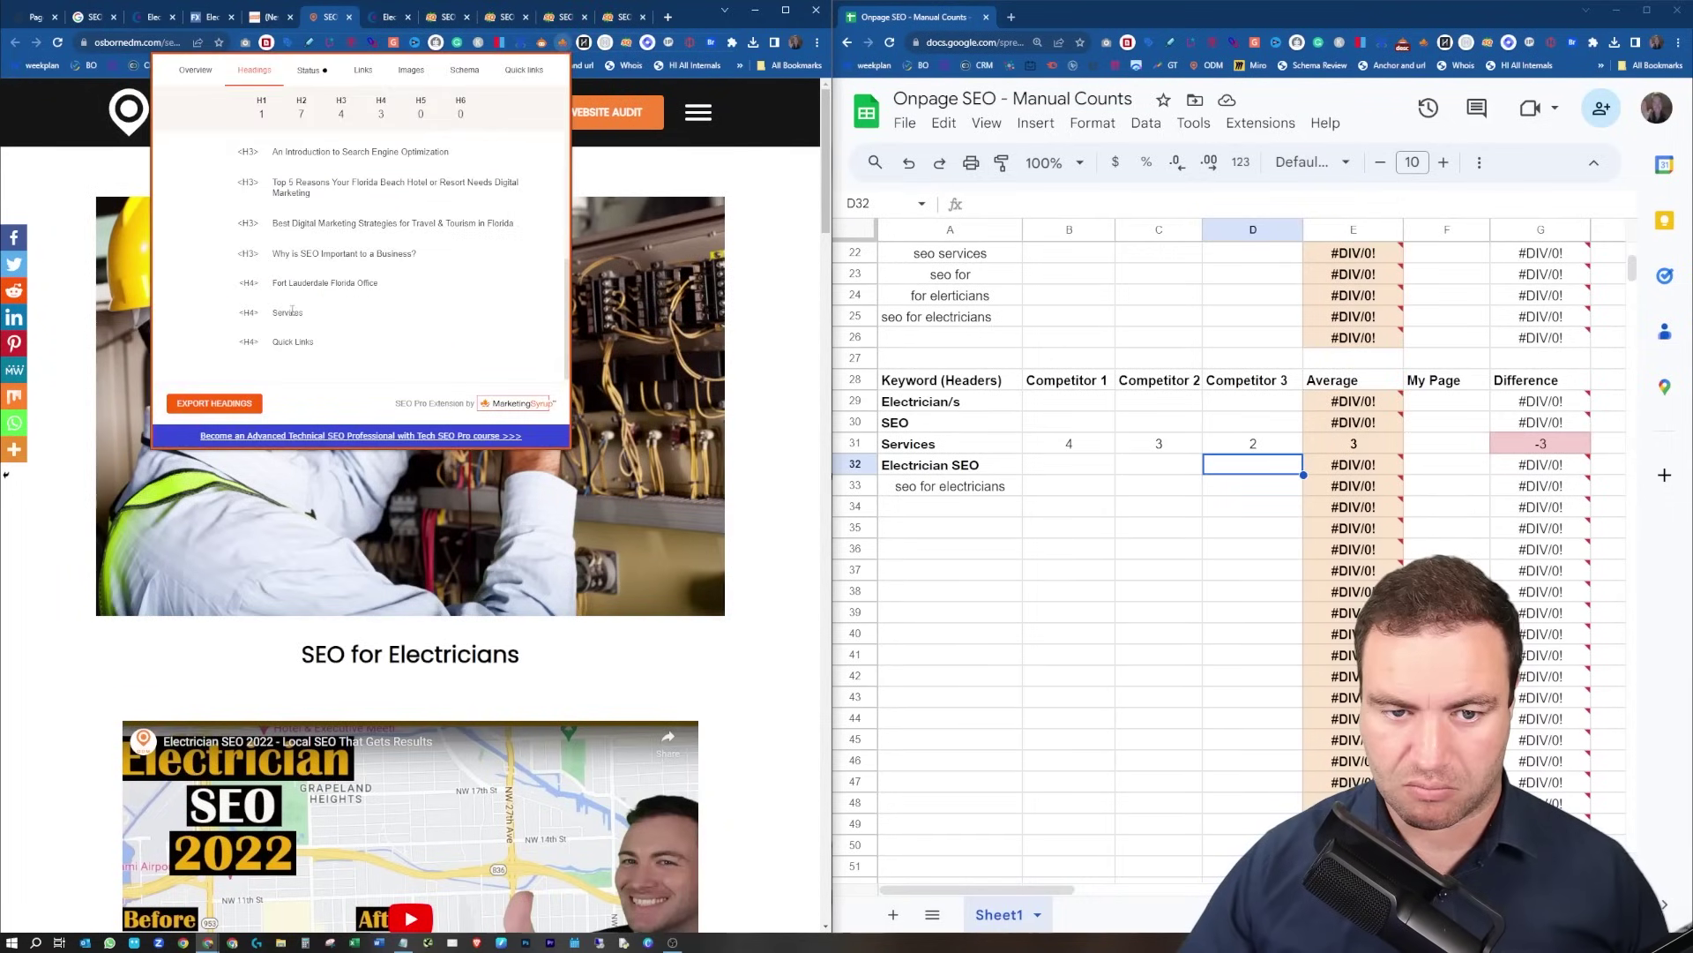
left_click_drag(281, 312, 340, 310)
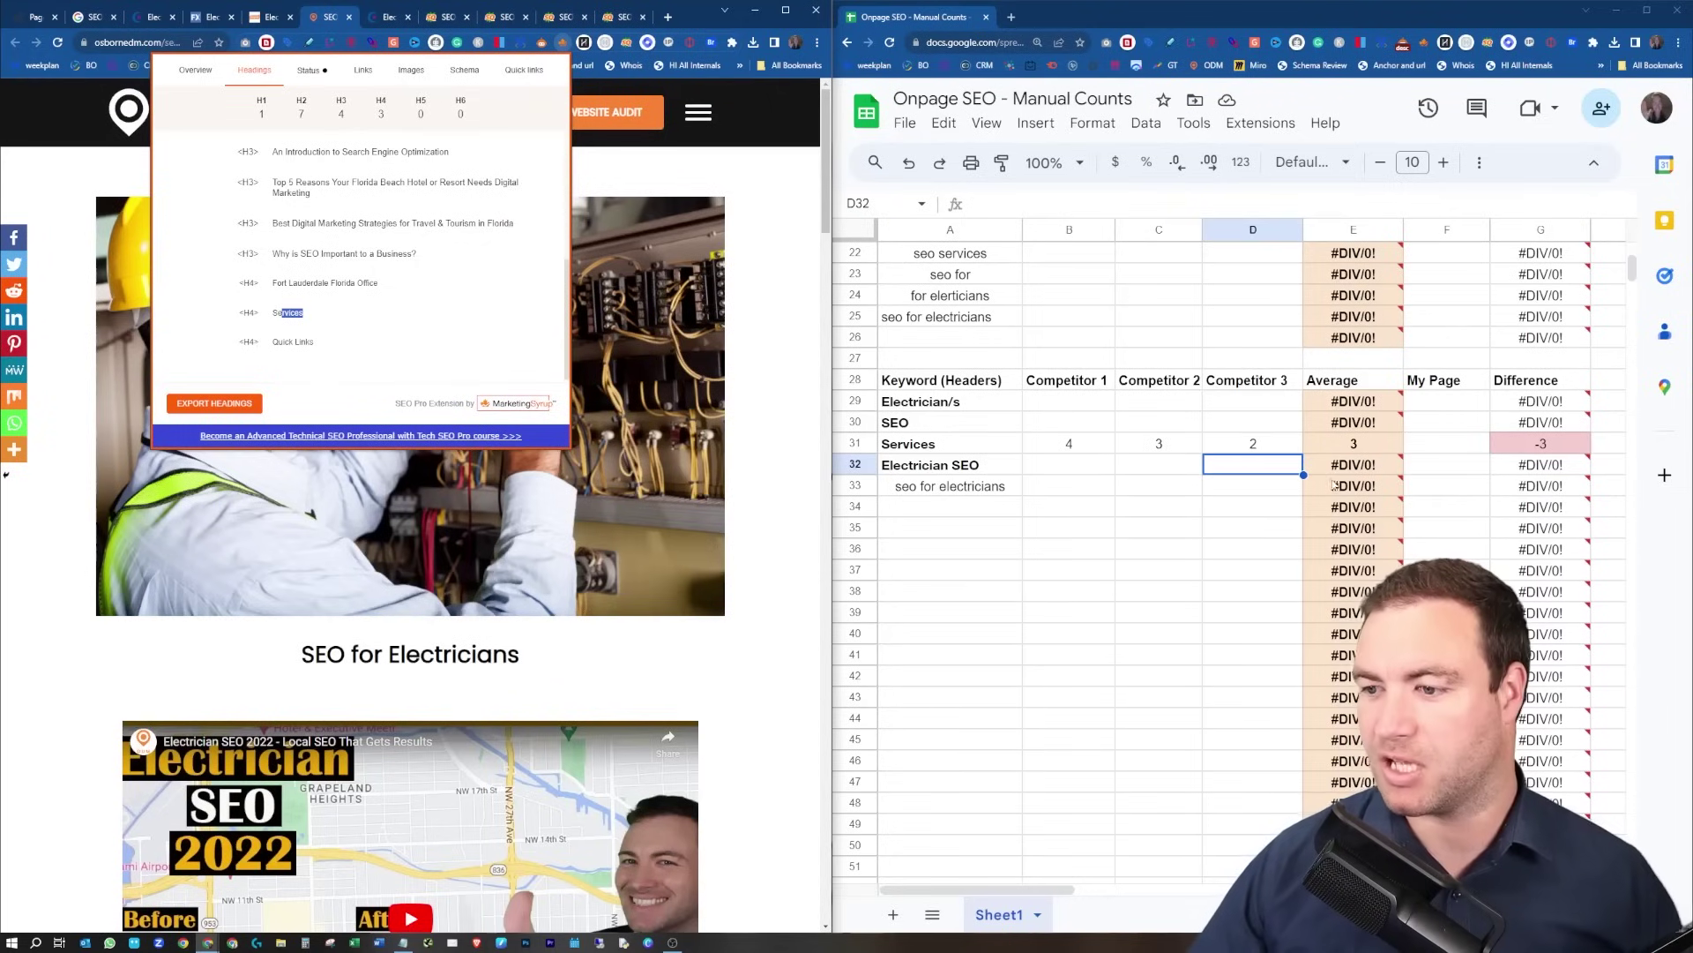
left_click(1461, 447)
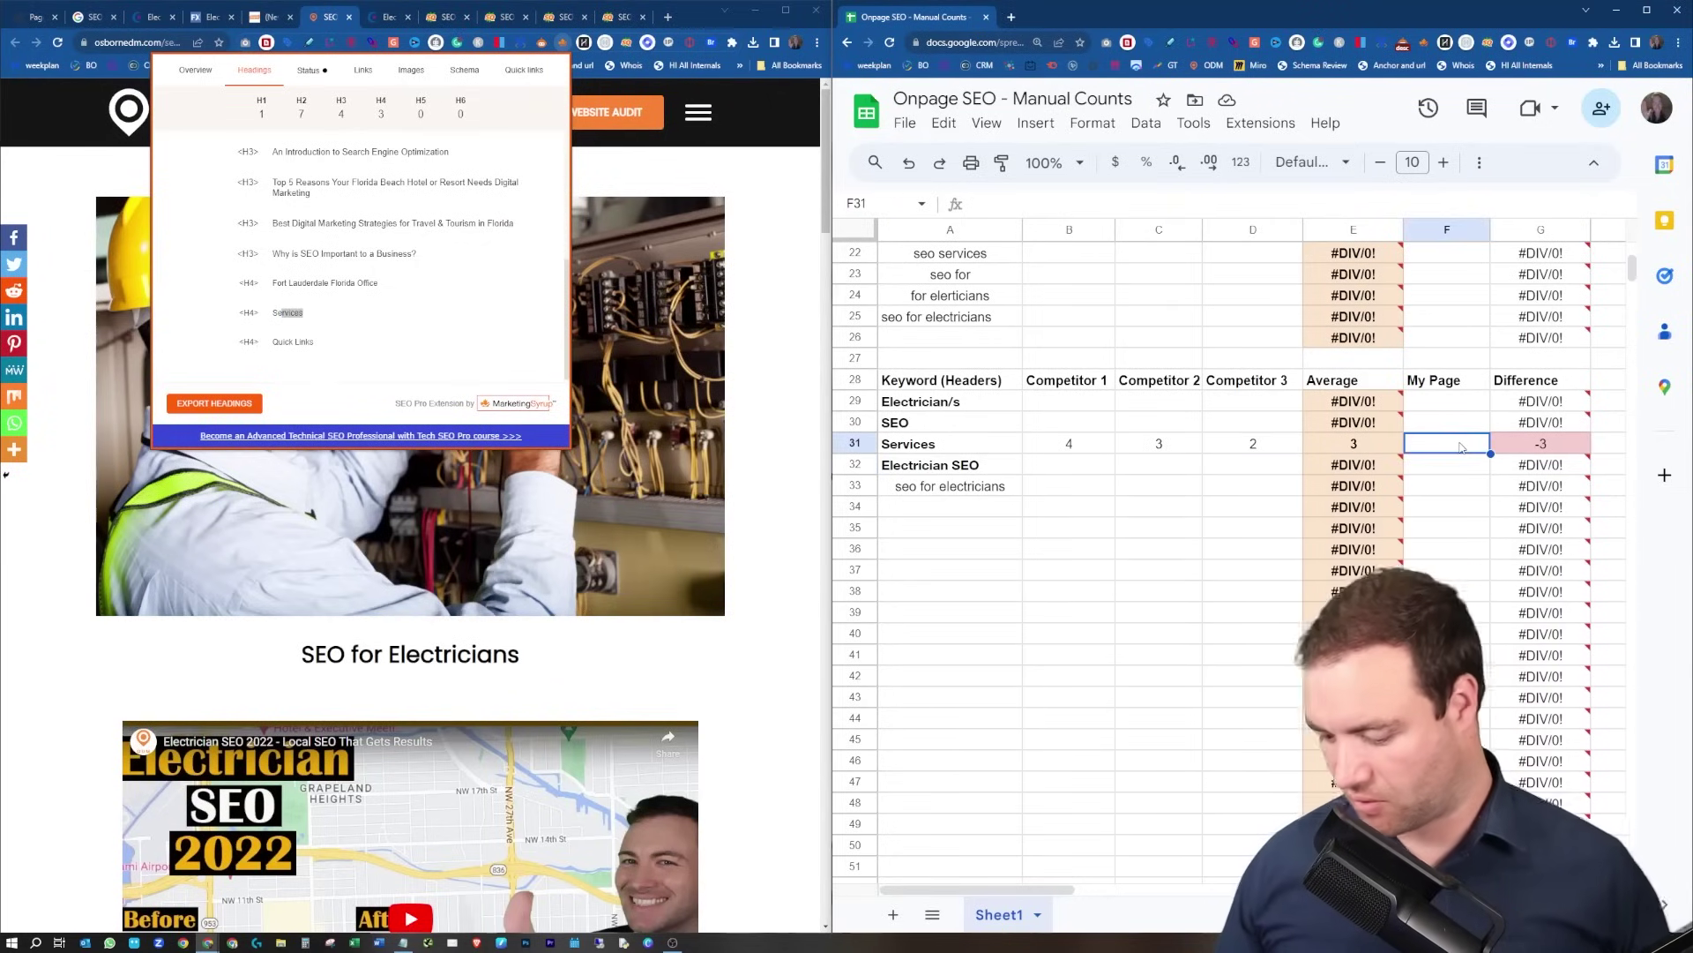
type("1")
key("Return")
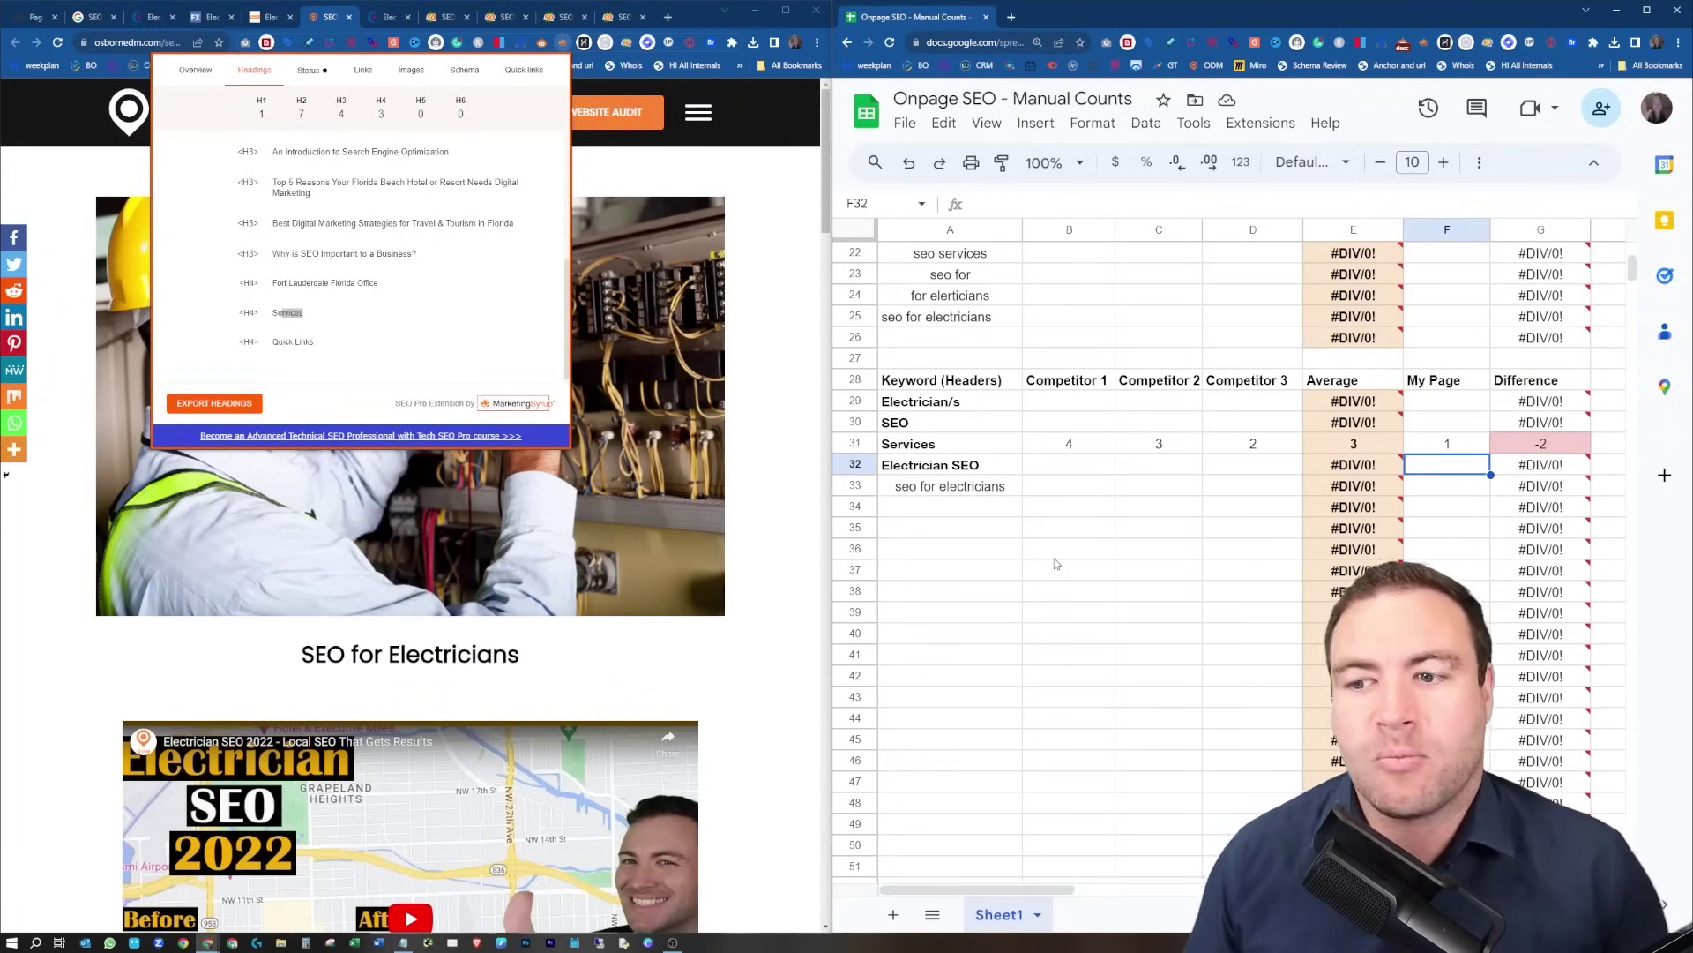
Review the Services row in the header keyword table, comparing the competitors' counts with the own page and the difference formula.
left_click(1144, 489)
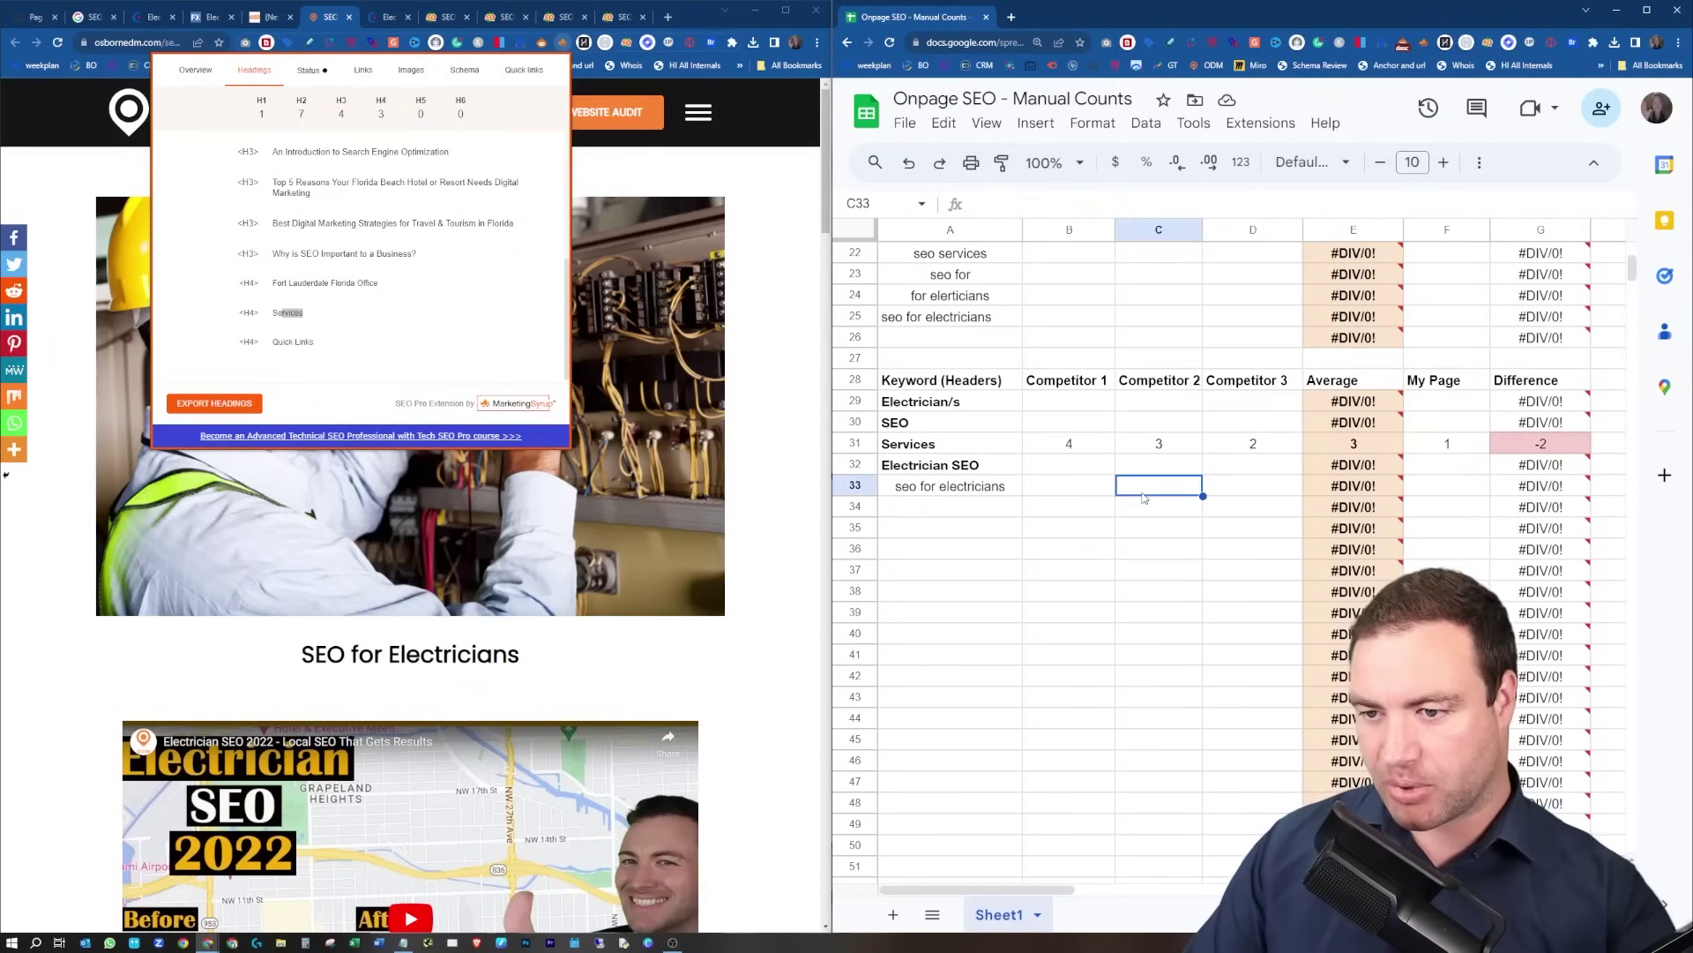
left_click(1005, 470)
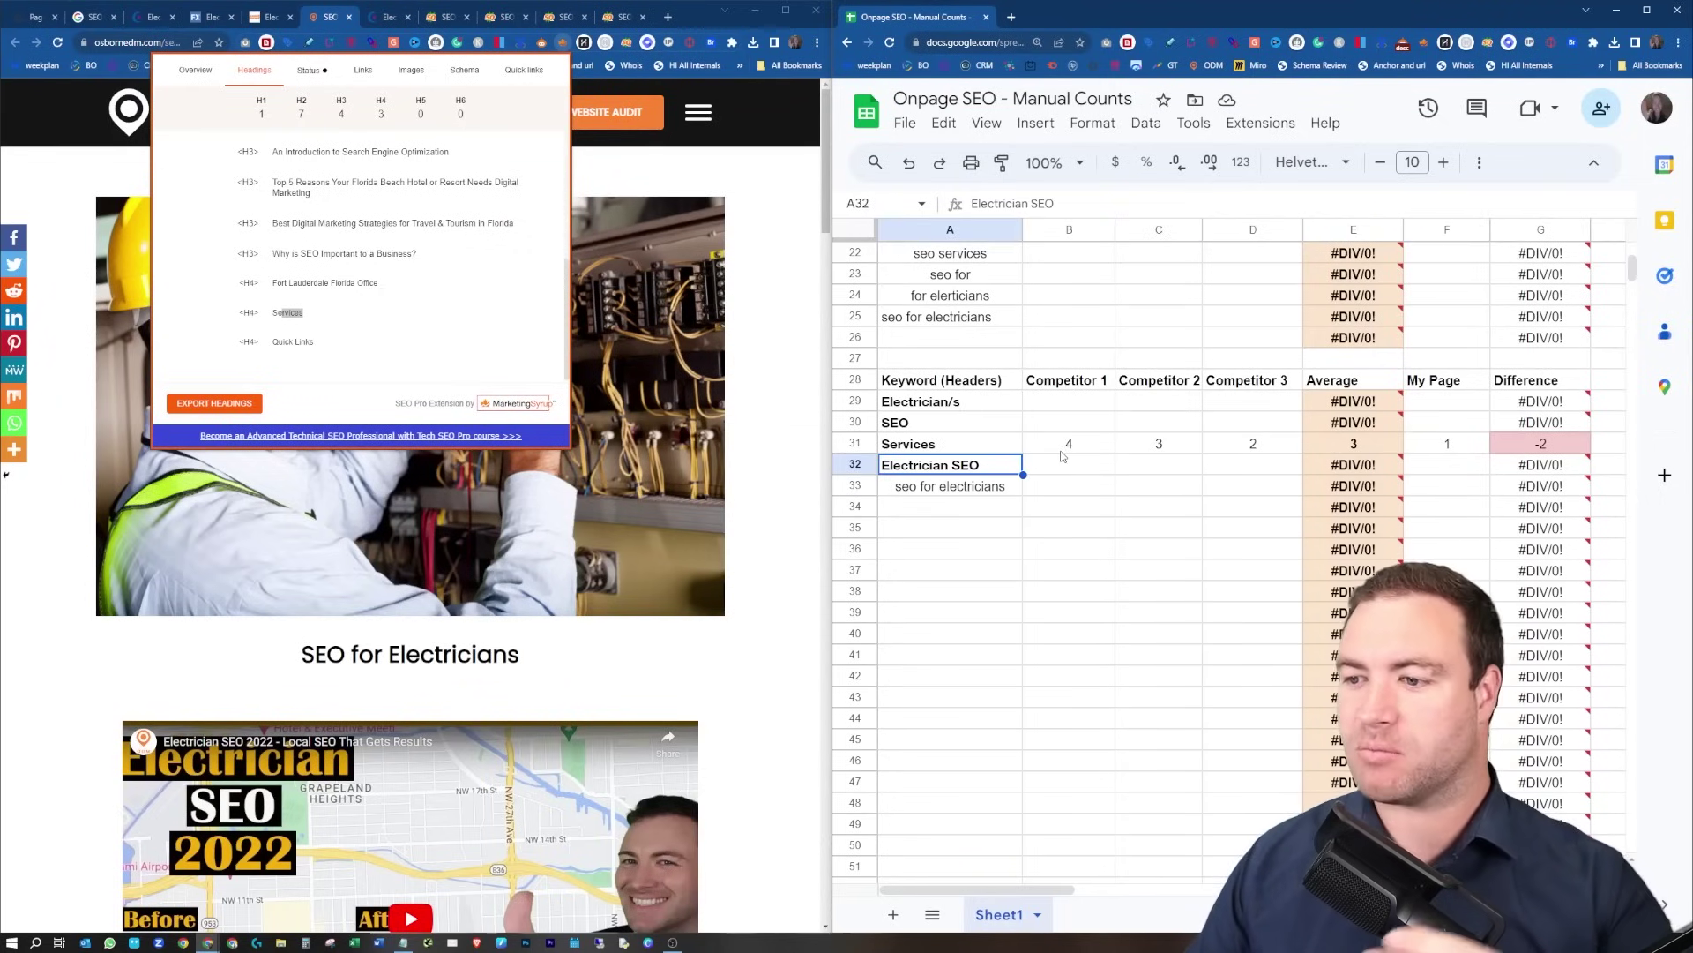
left_click(1126, 504)
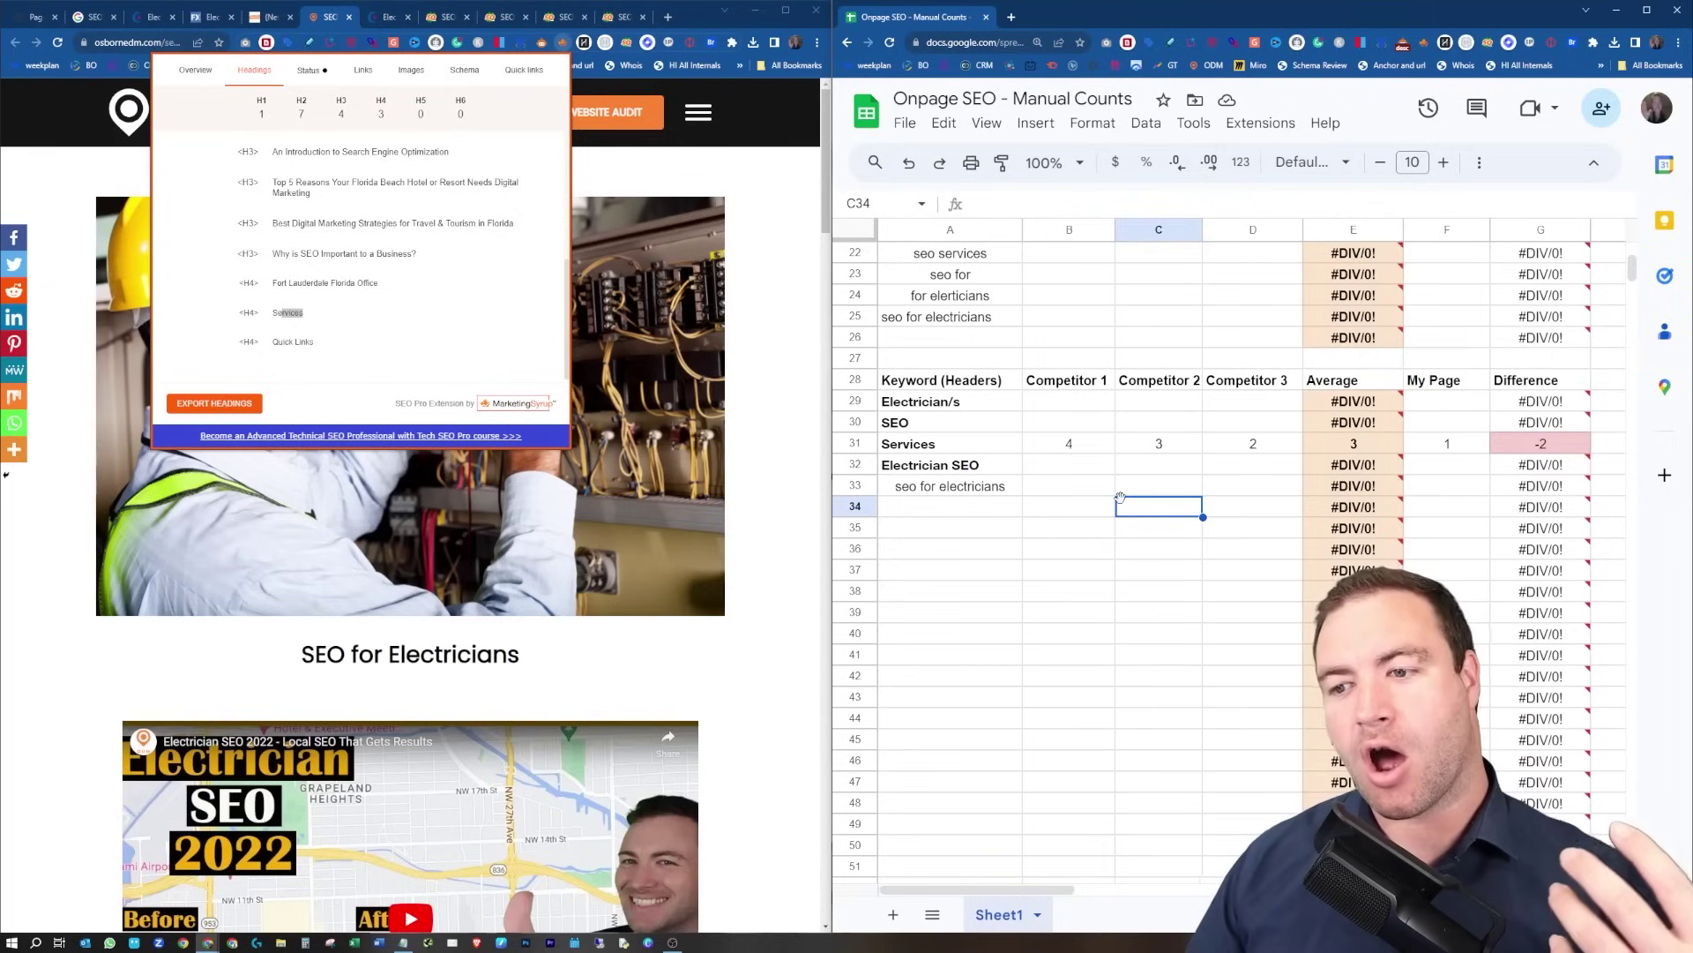
left_click(979, 452)
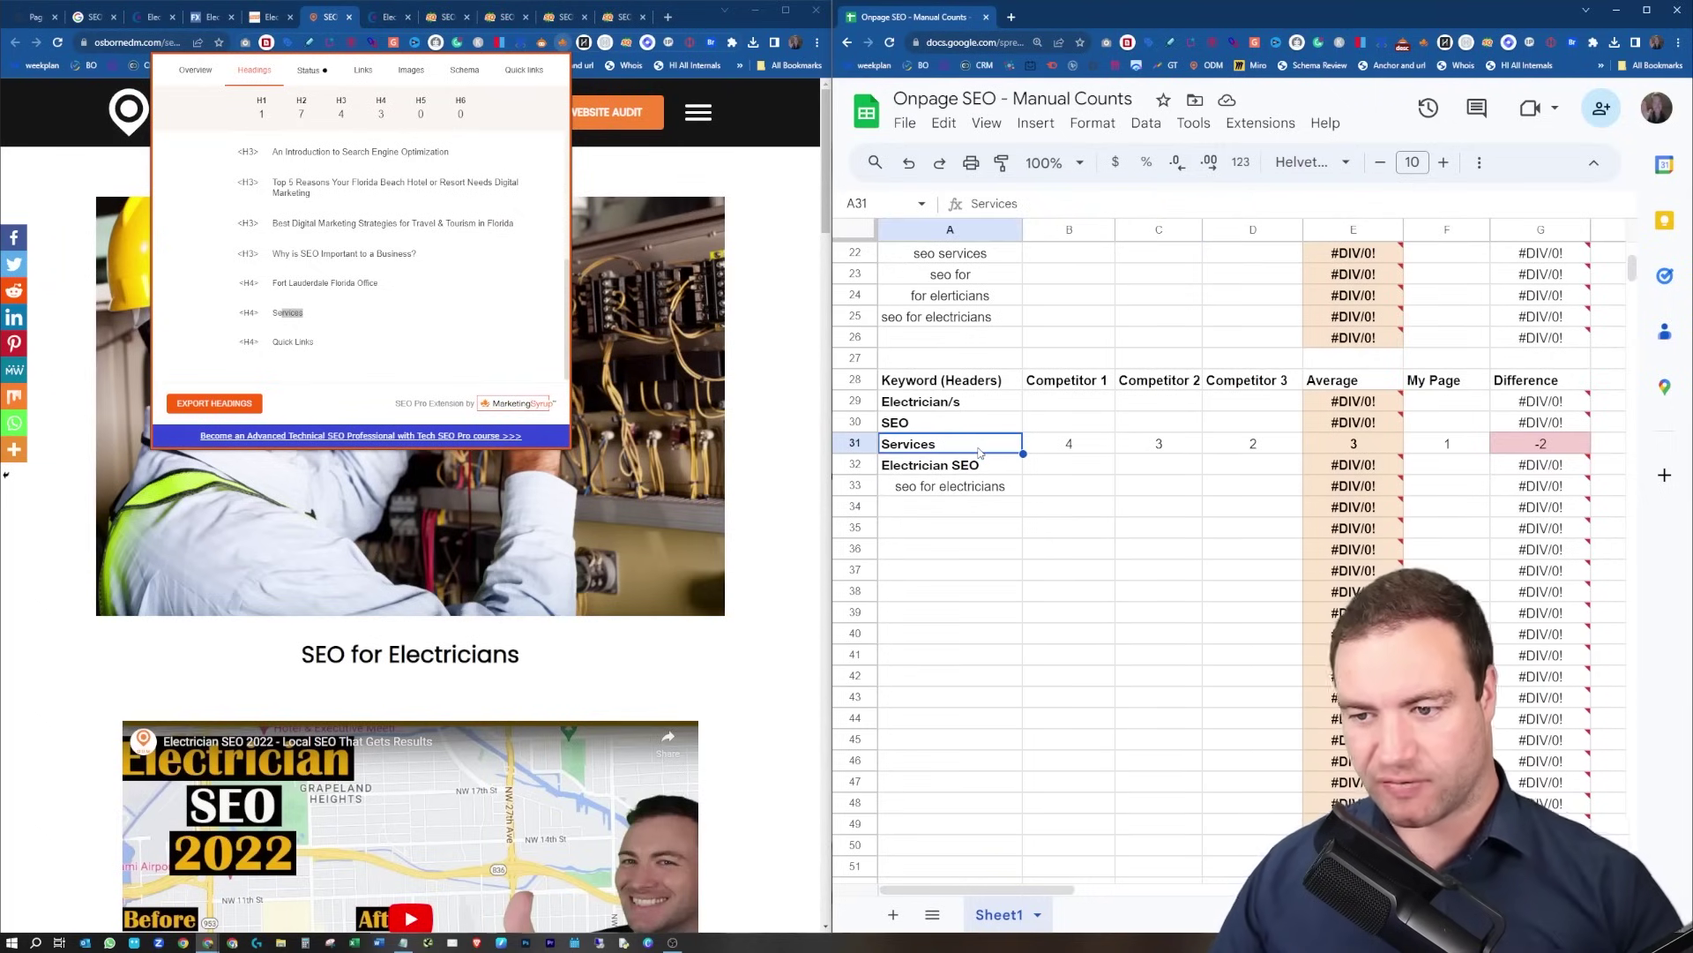
left_click(947, 407)
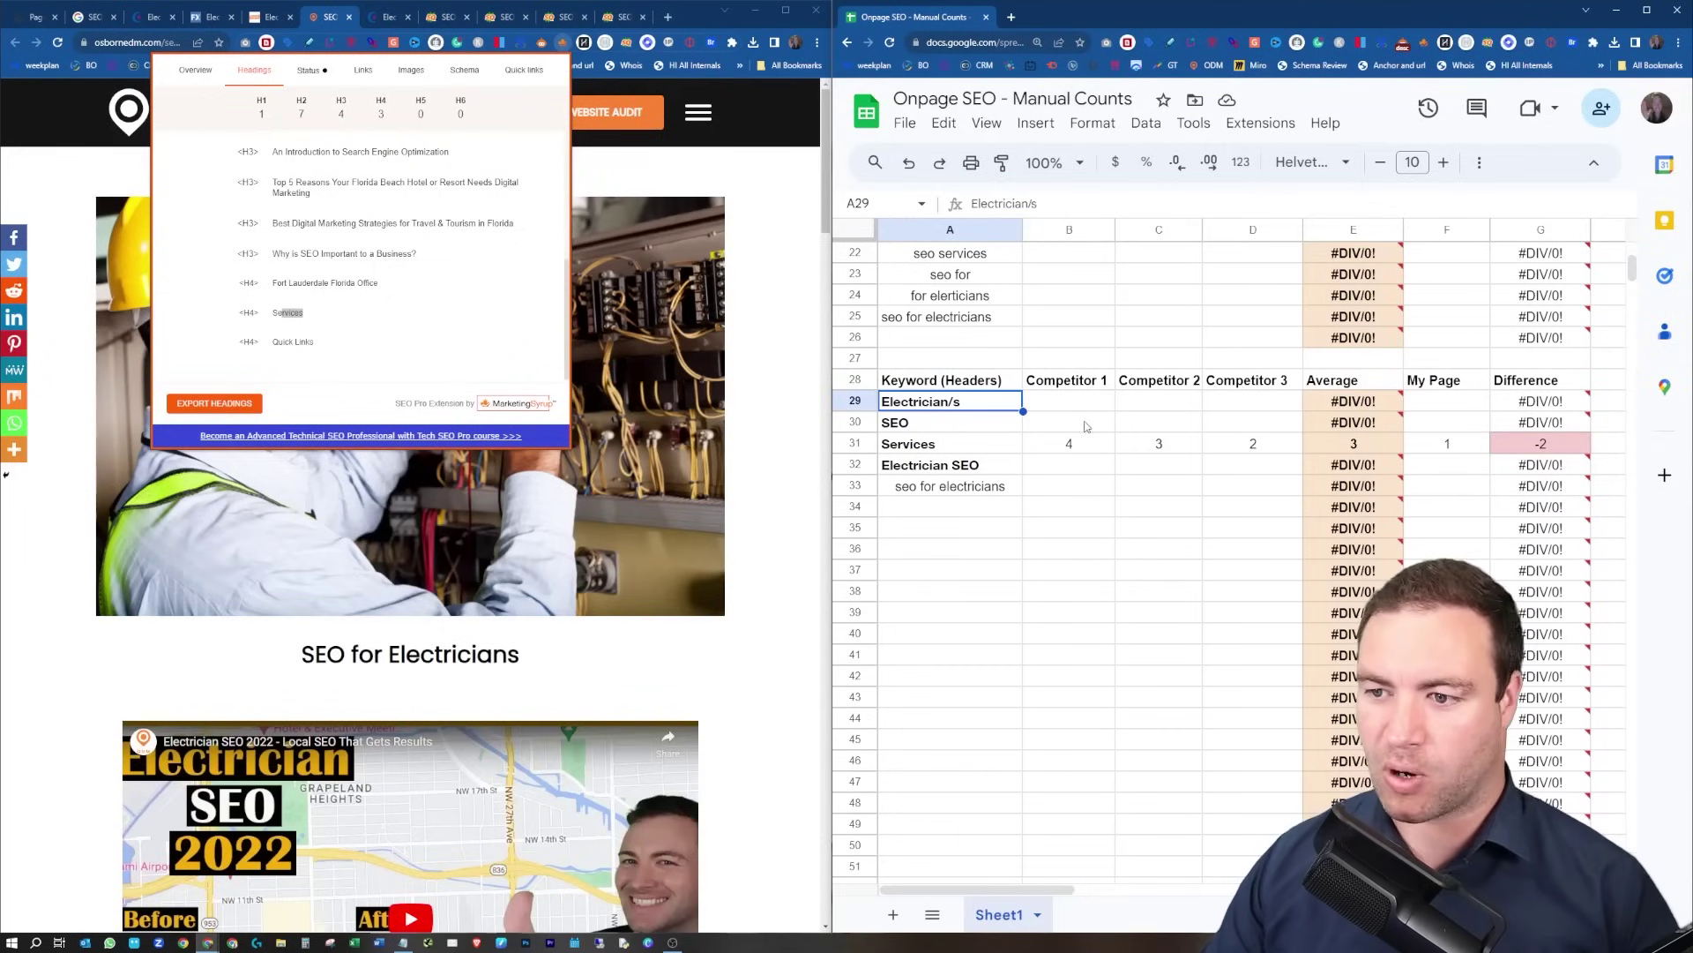
left_click_drag(1256, 443, 1018, 445)
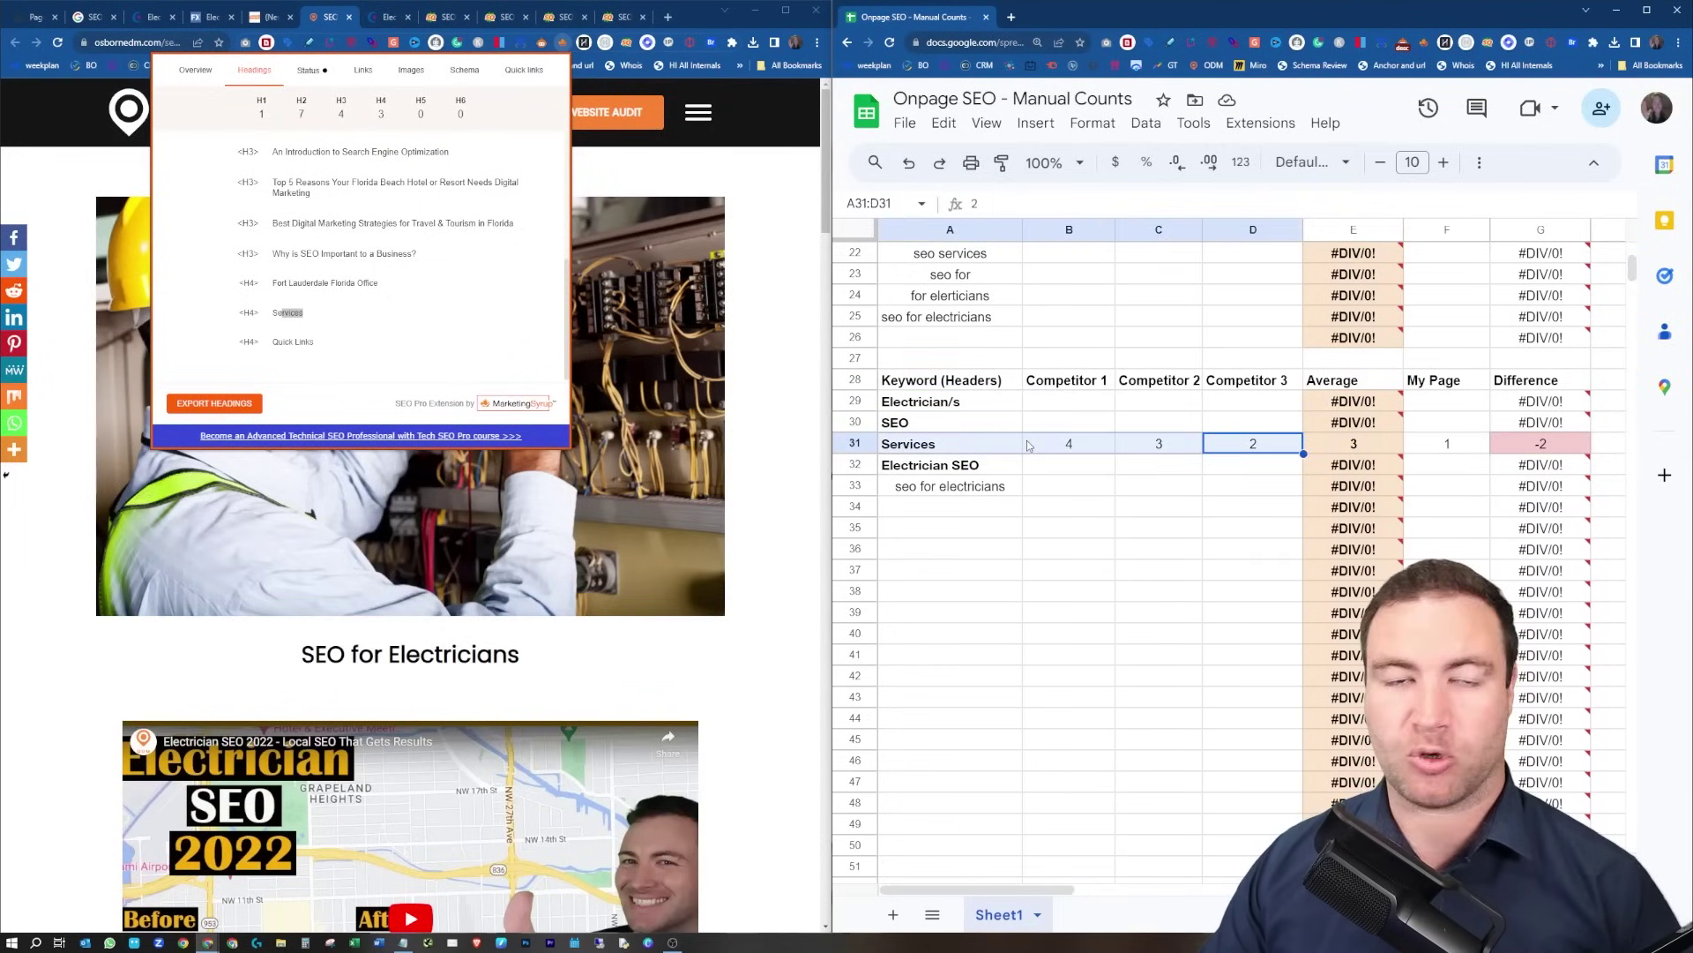
left_click(1044, 445)
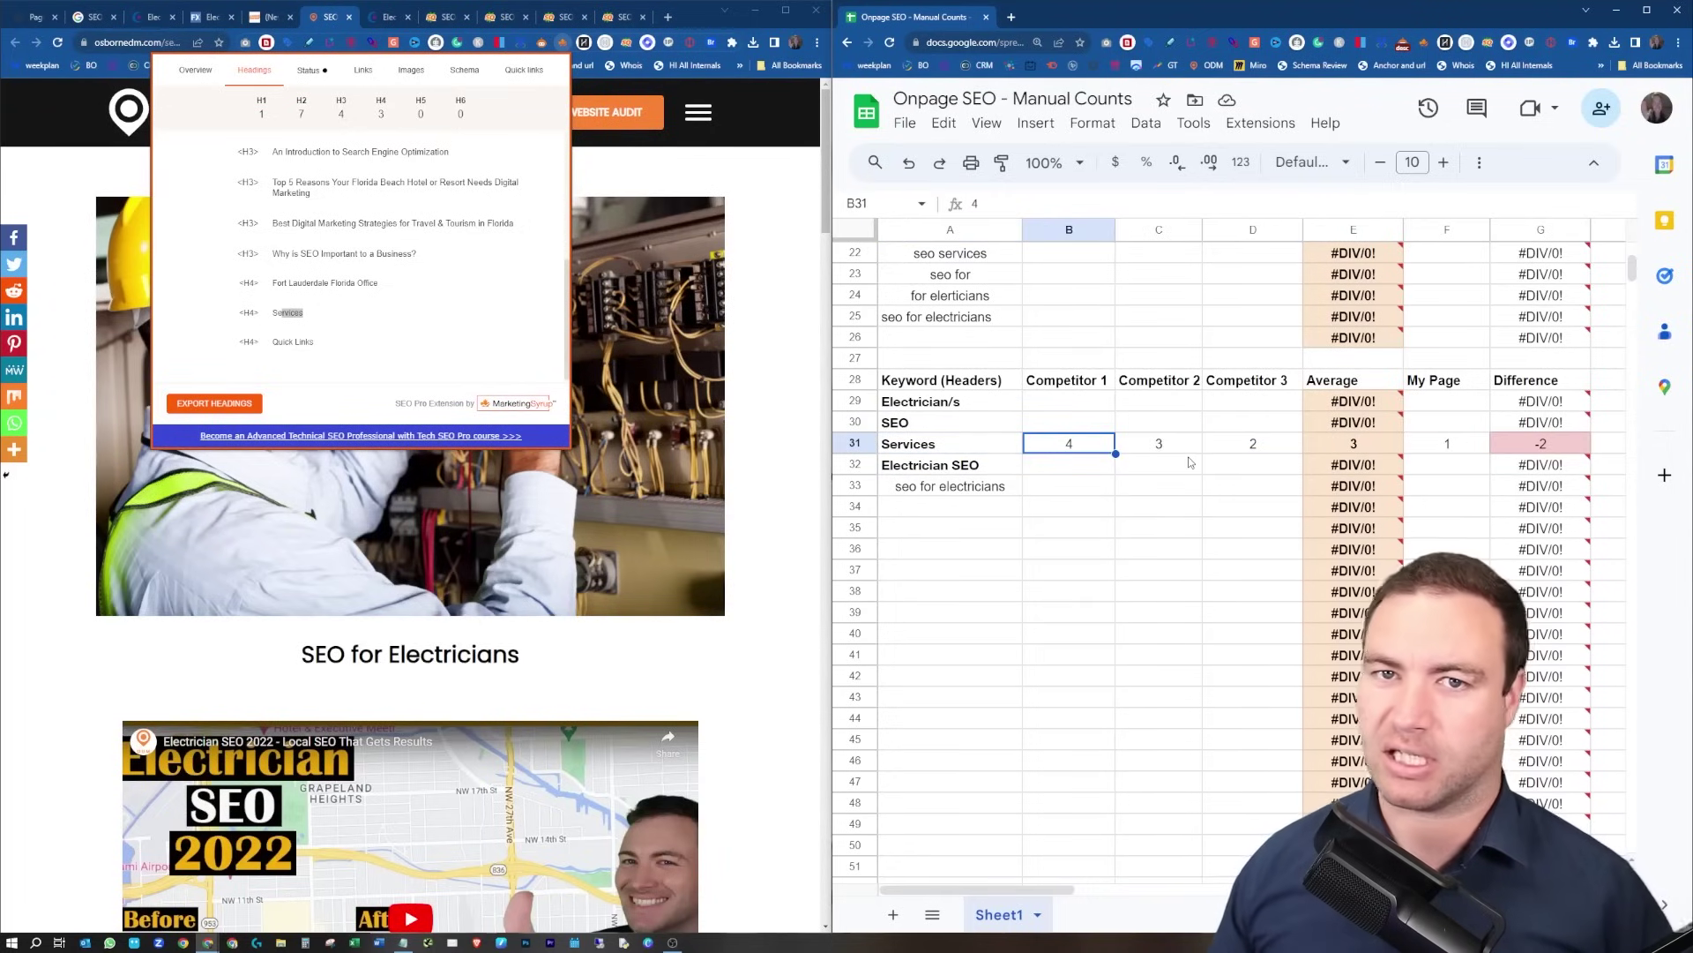
left_click(1539, 447)
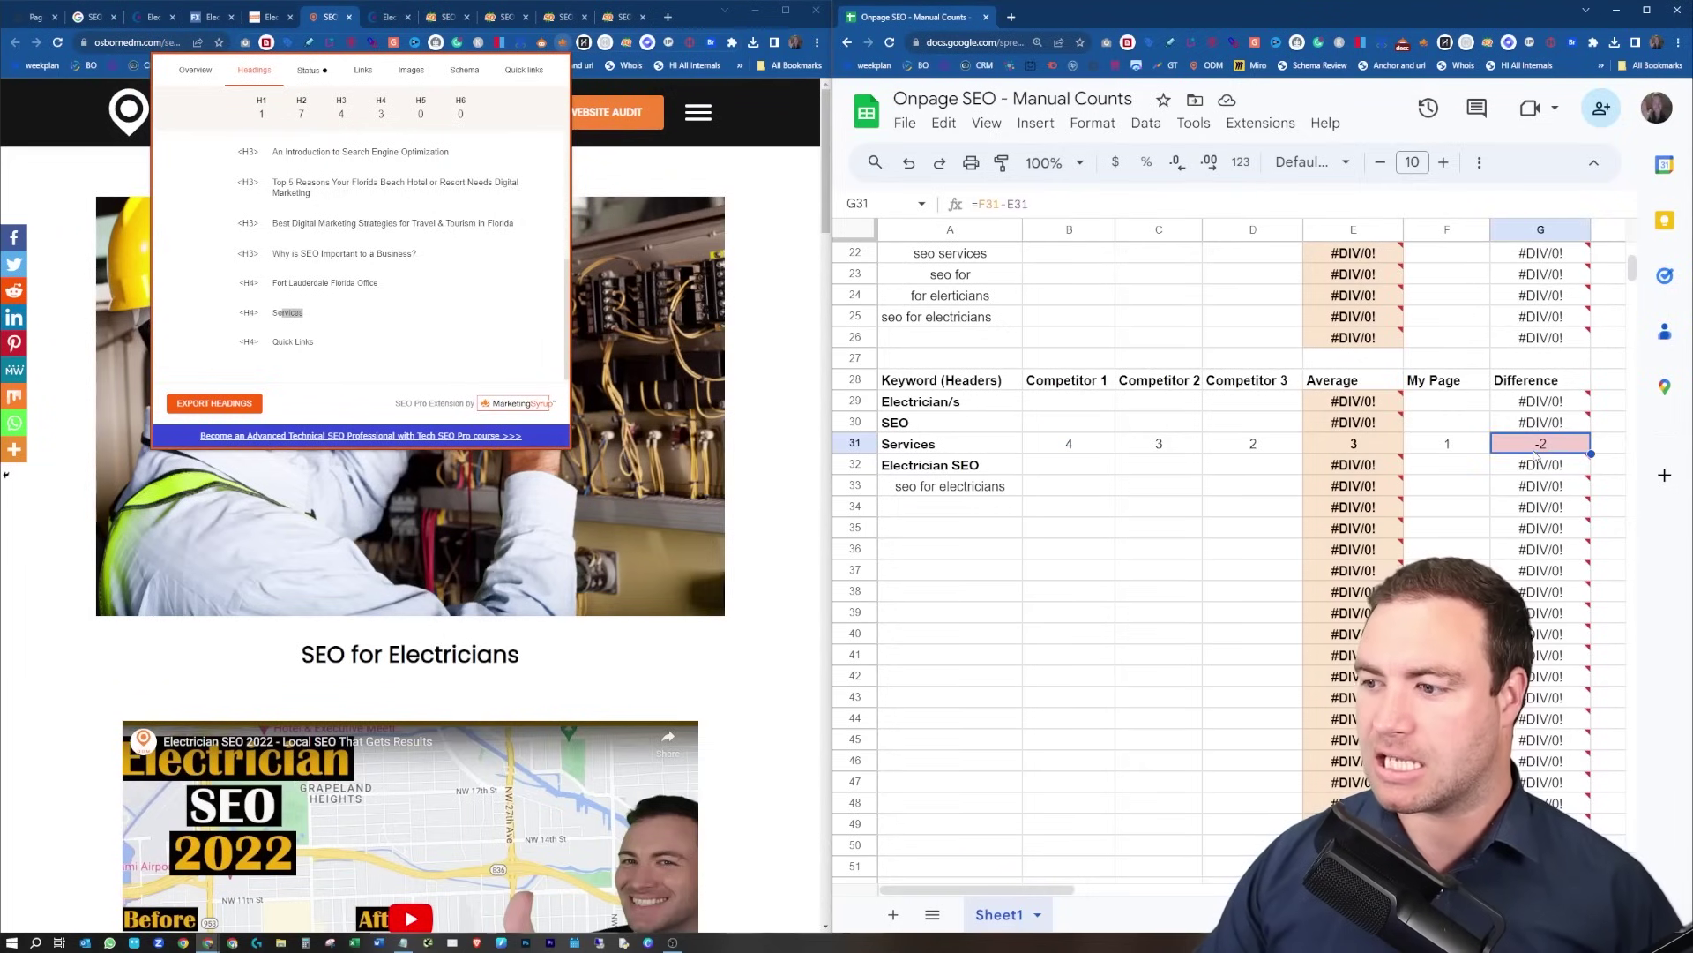
left_click(1467, 452)
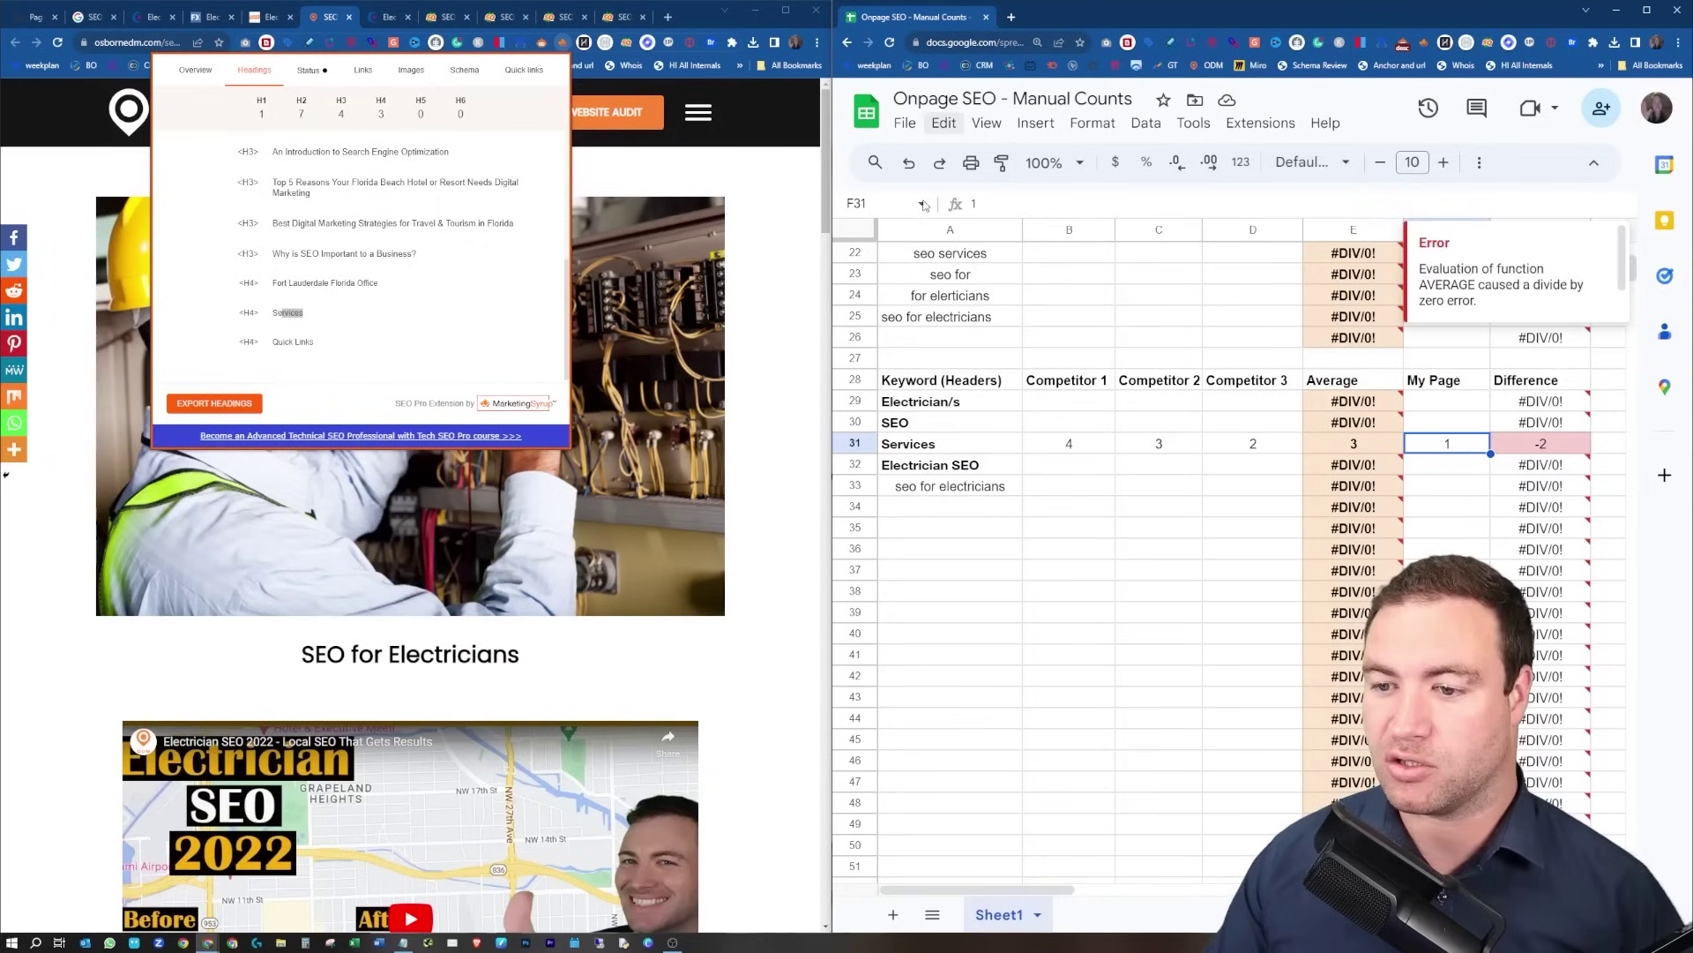
left_click(945, 468)
left_click(958, 443)
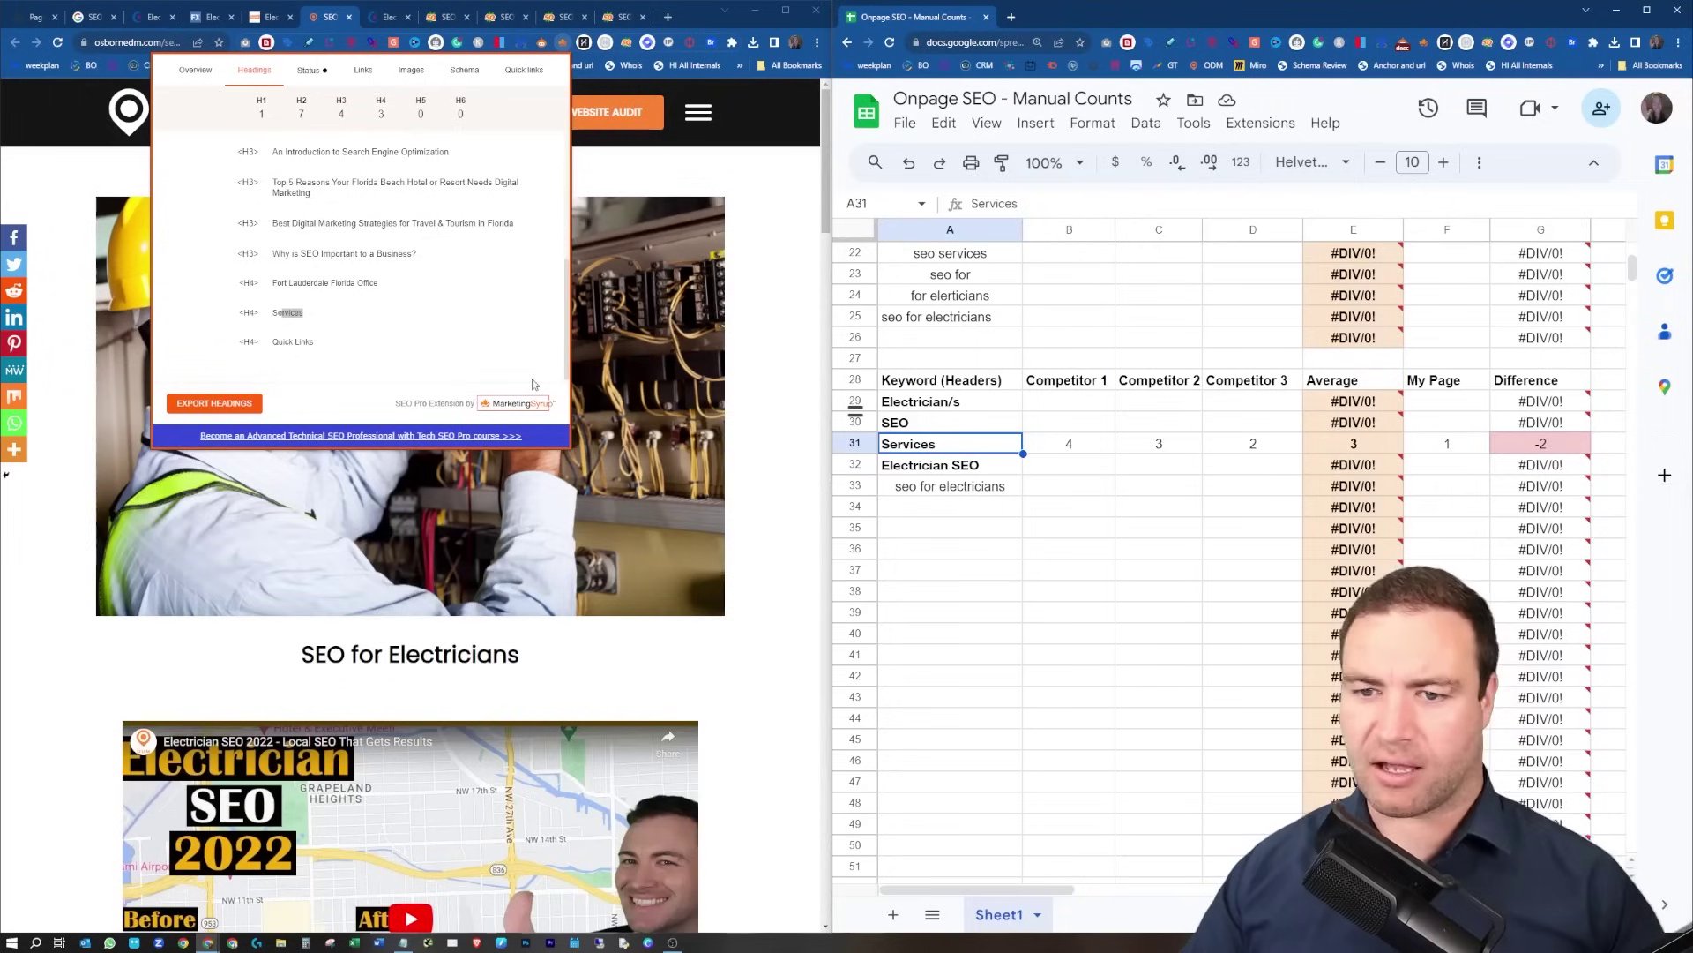
left_click(949, 425)
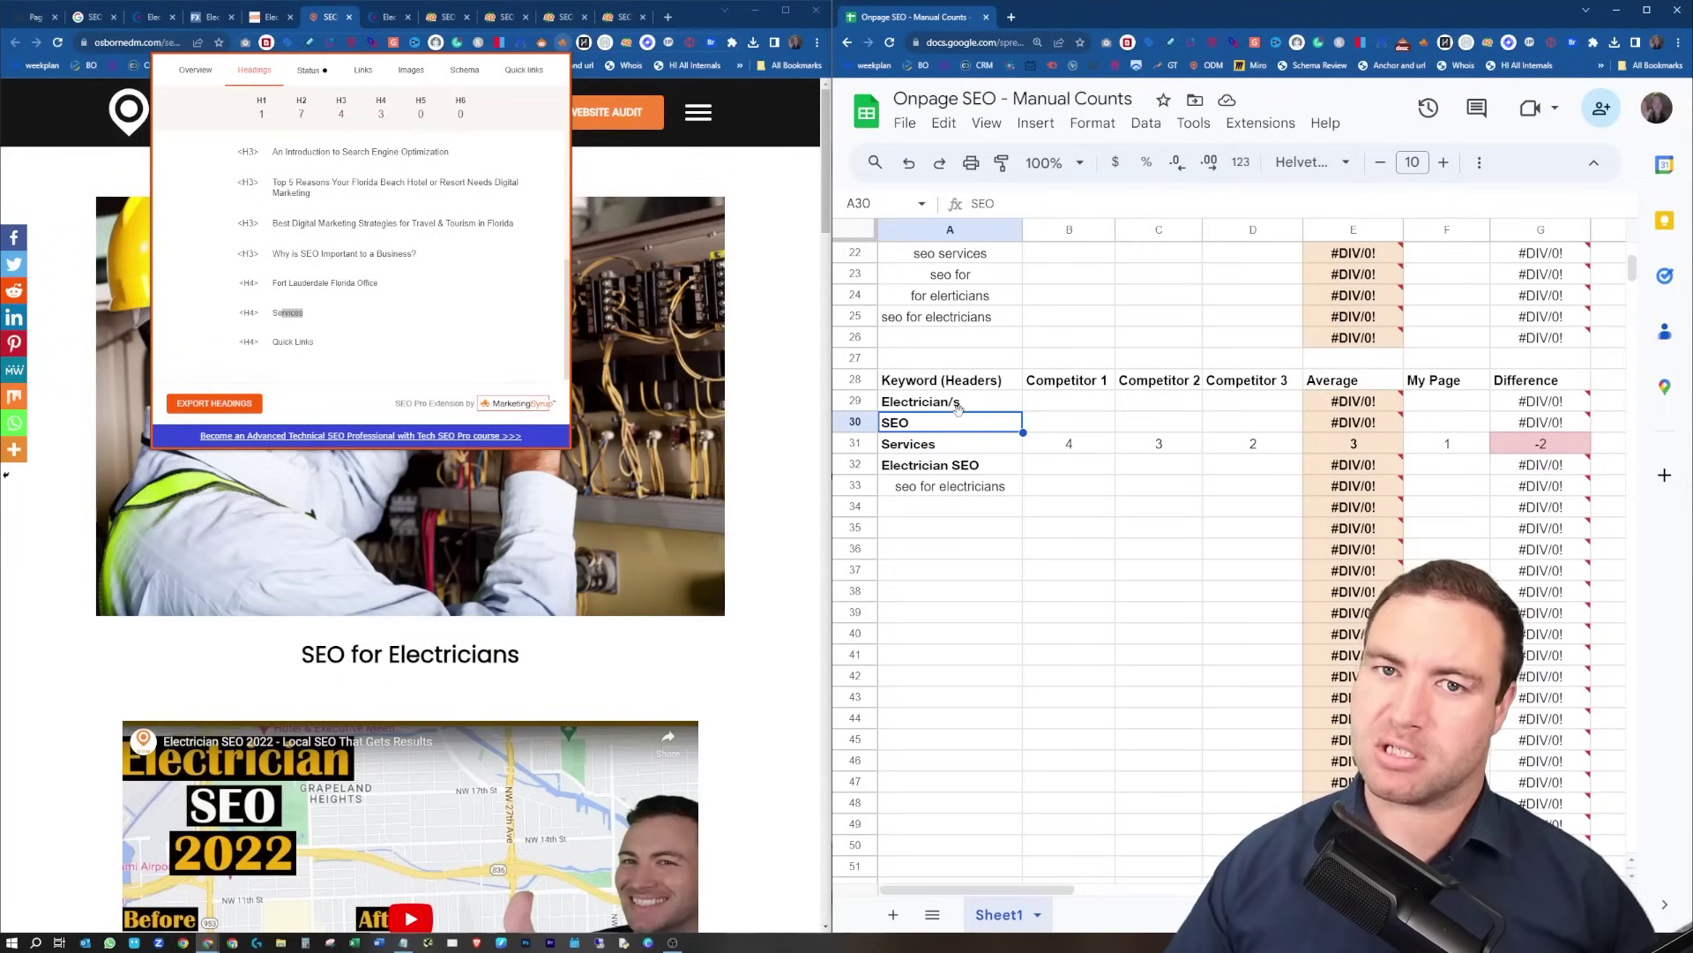
left_click(966, 409)
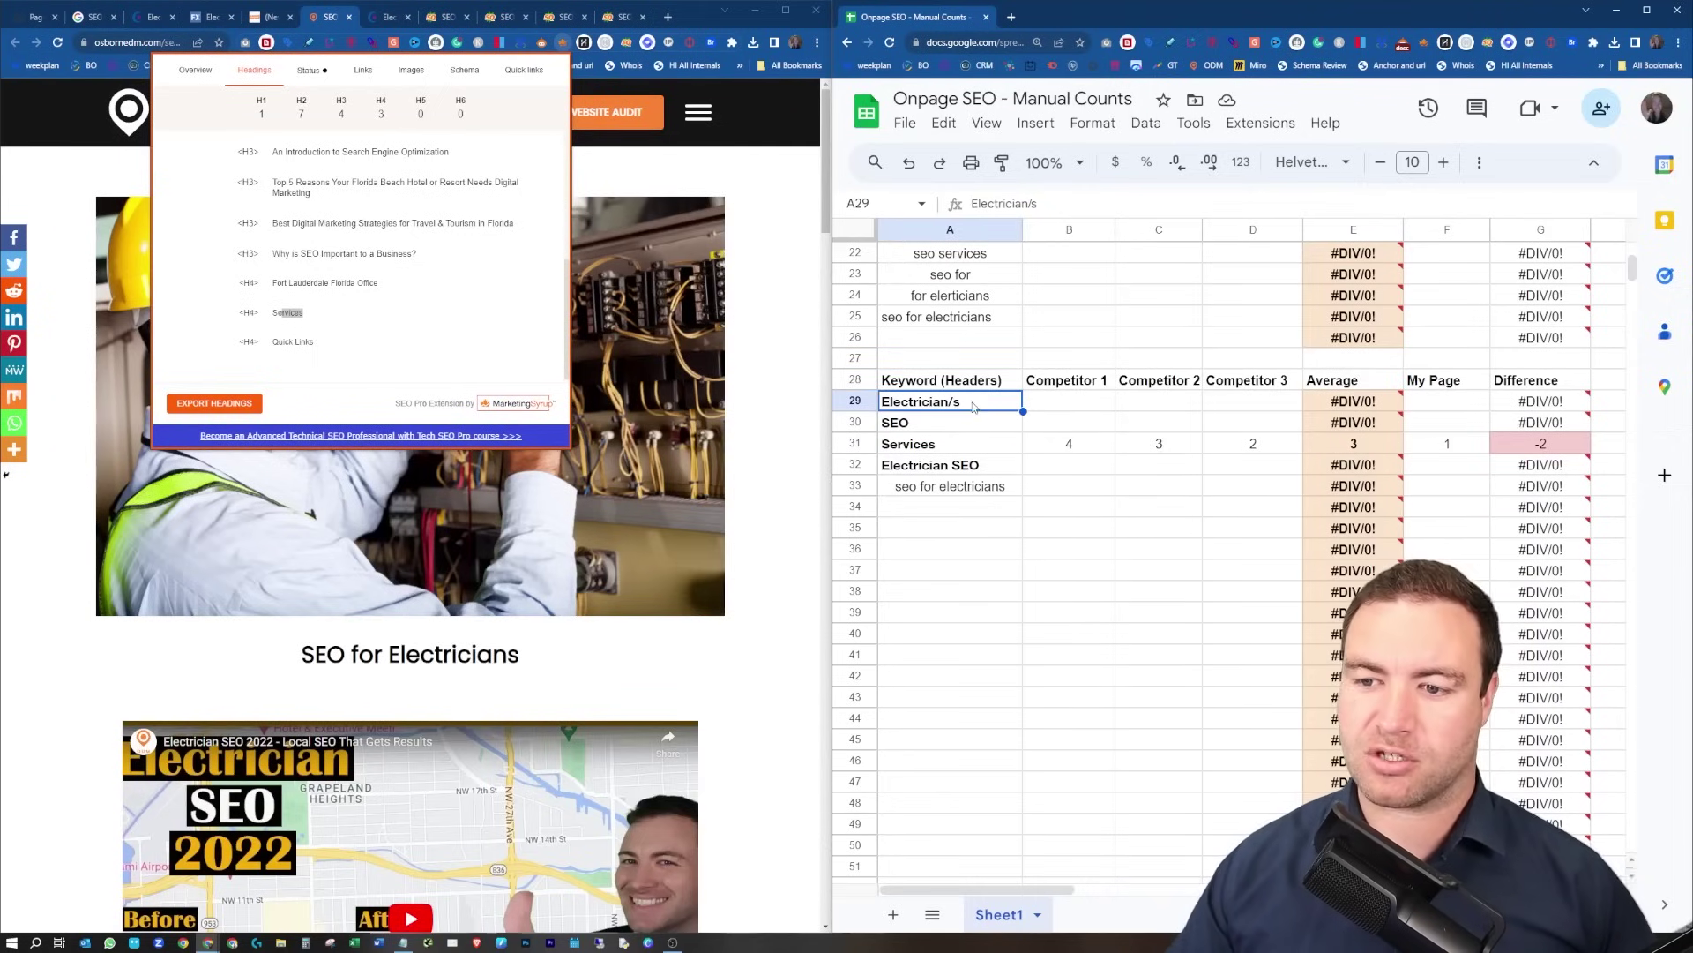
left_click(950, 425)
scroll(432, 319, "up", 5)
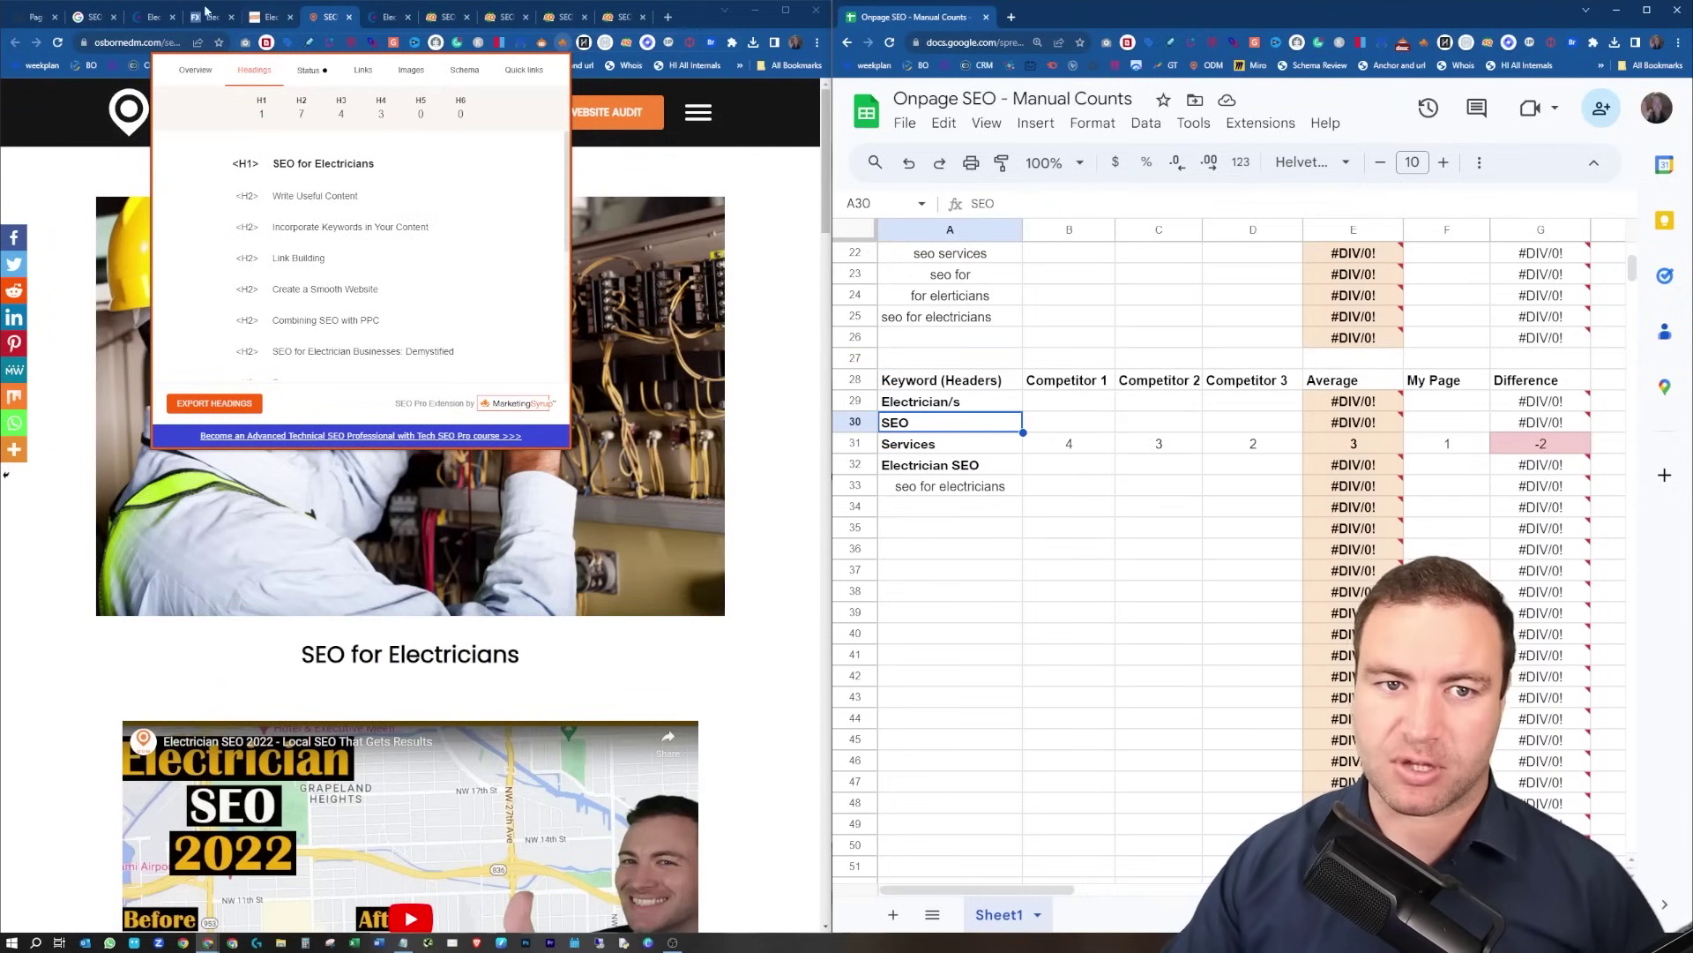
left_click(149, 21)
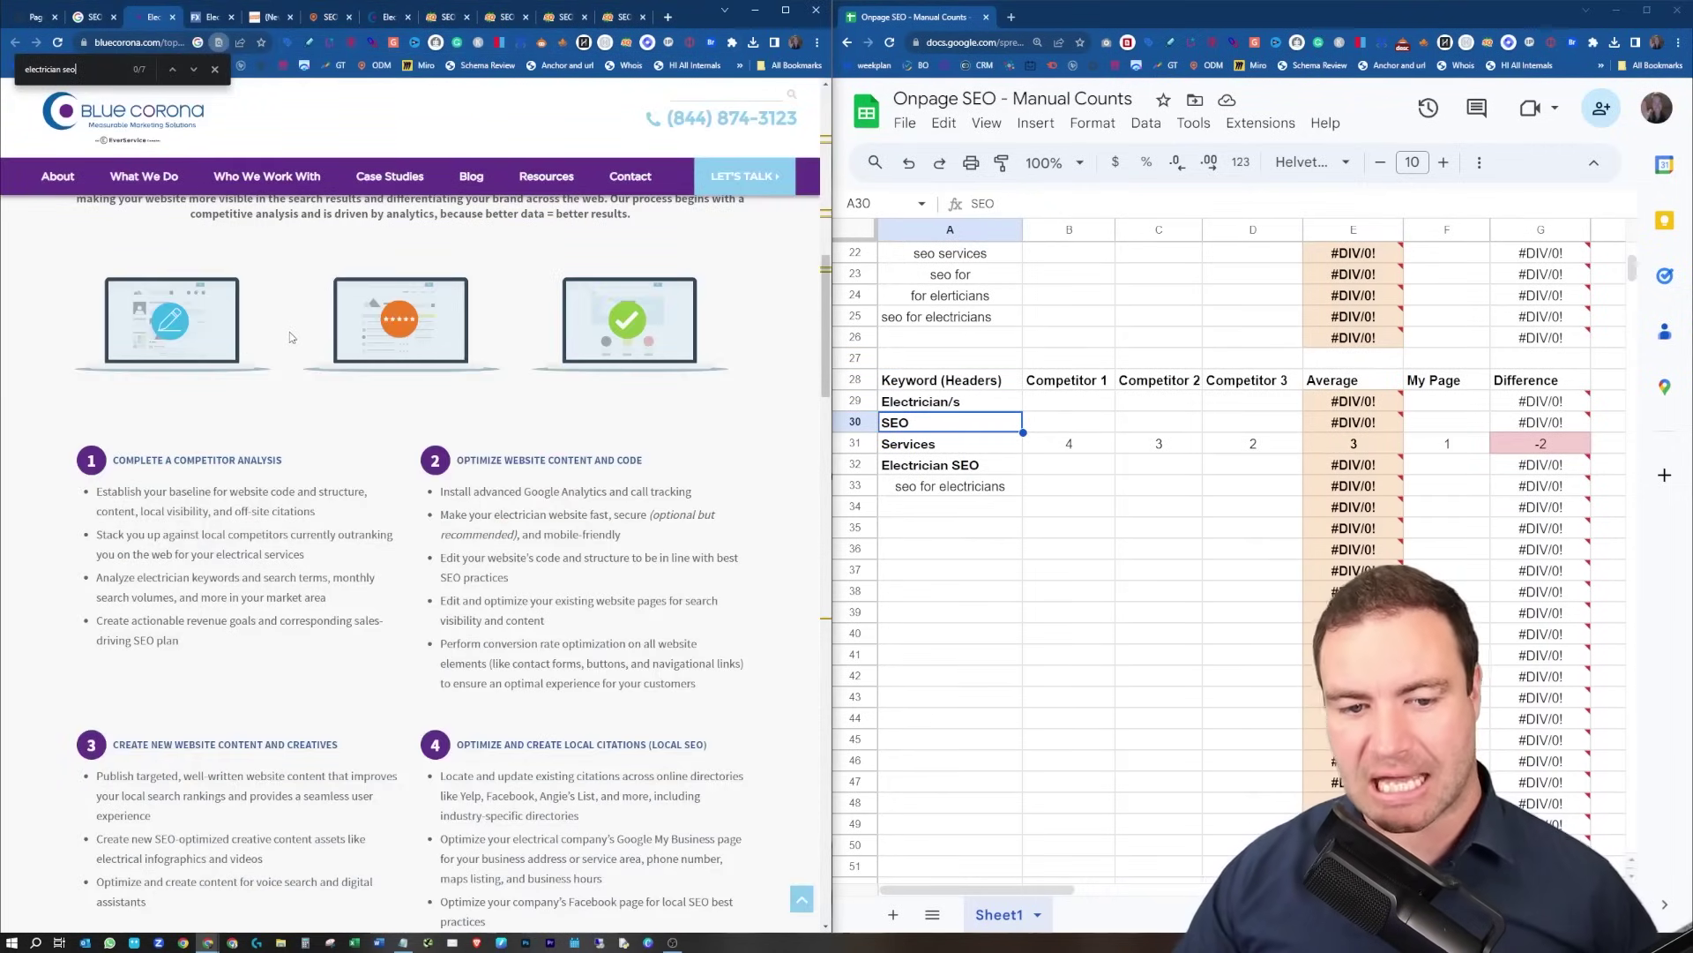
scroll(447, 231, "up", 2)
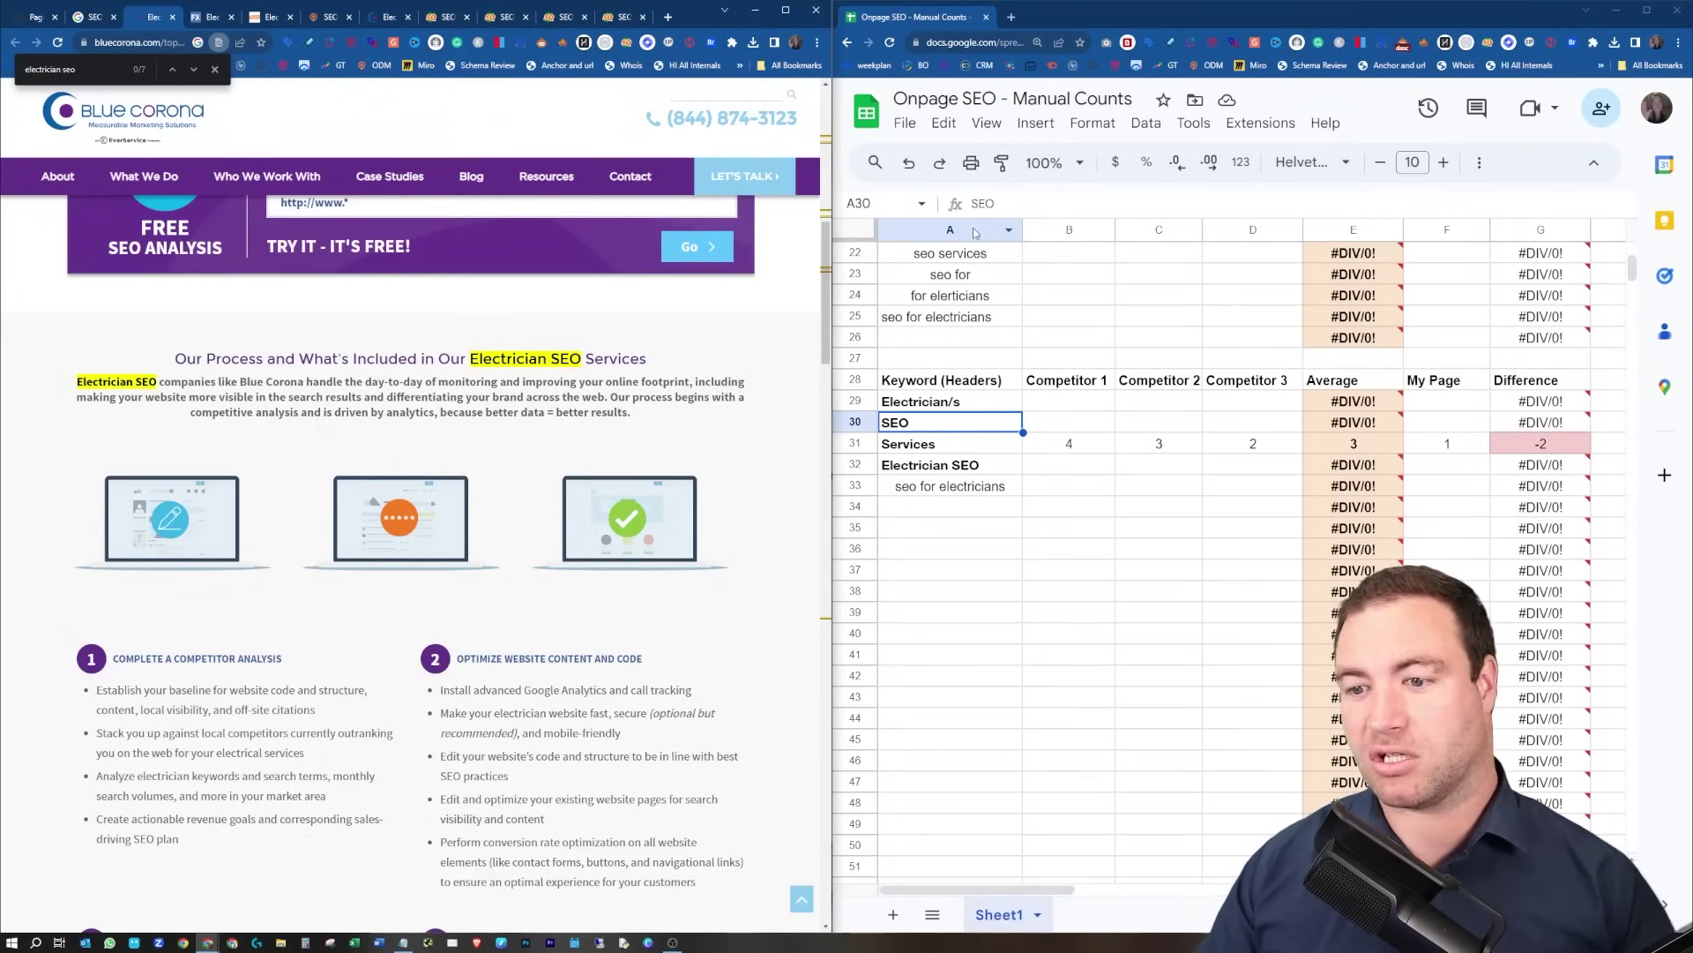
Look up the Blue Corona page's internal link count in SEOquake and enter 77 for Competitor 1 in B55.
scroll(1059, 441, "down", 8)
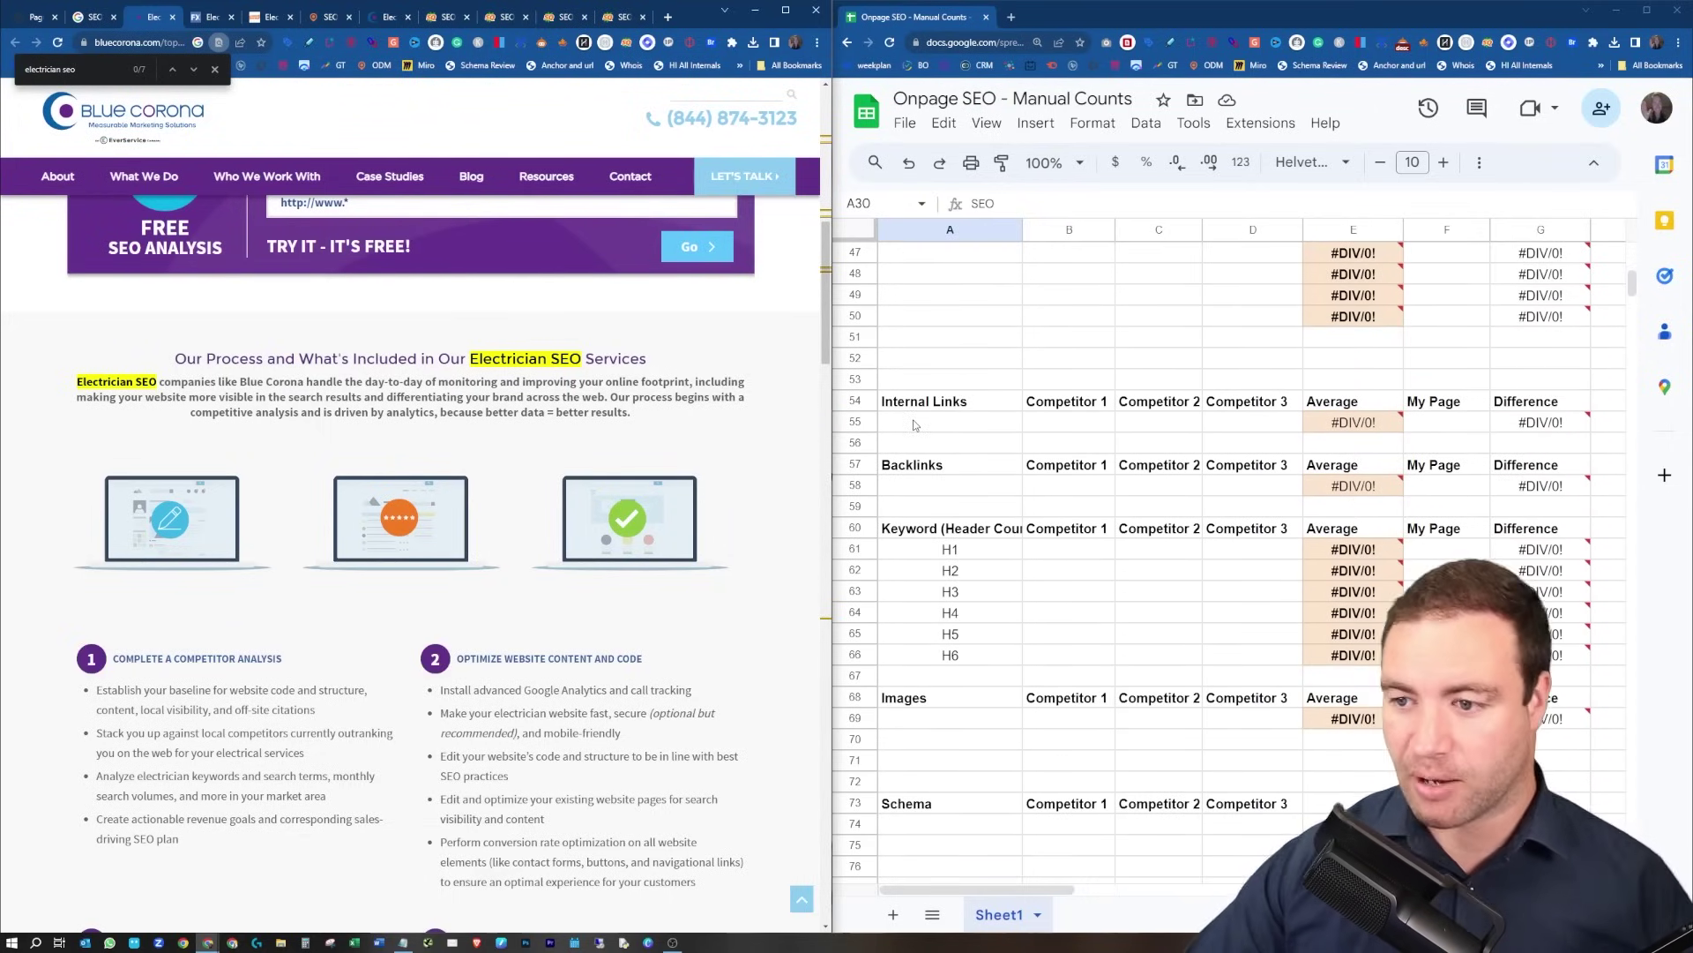
left_click(445, 17)
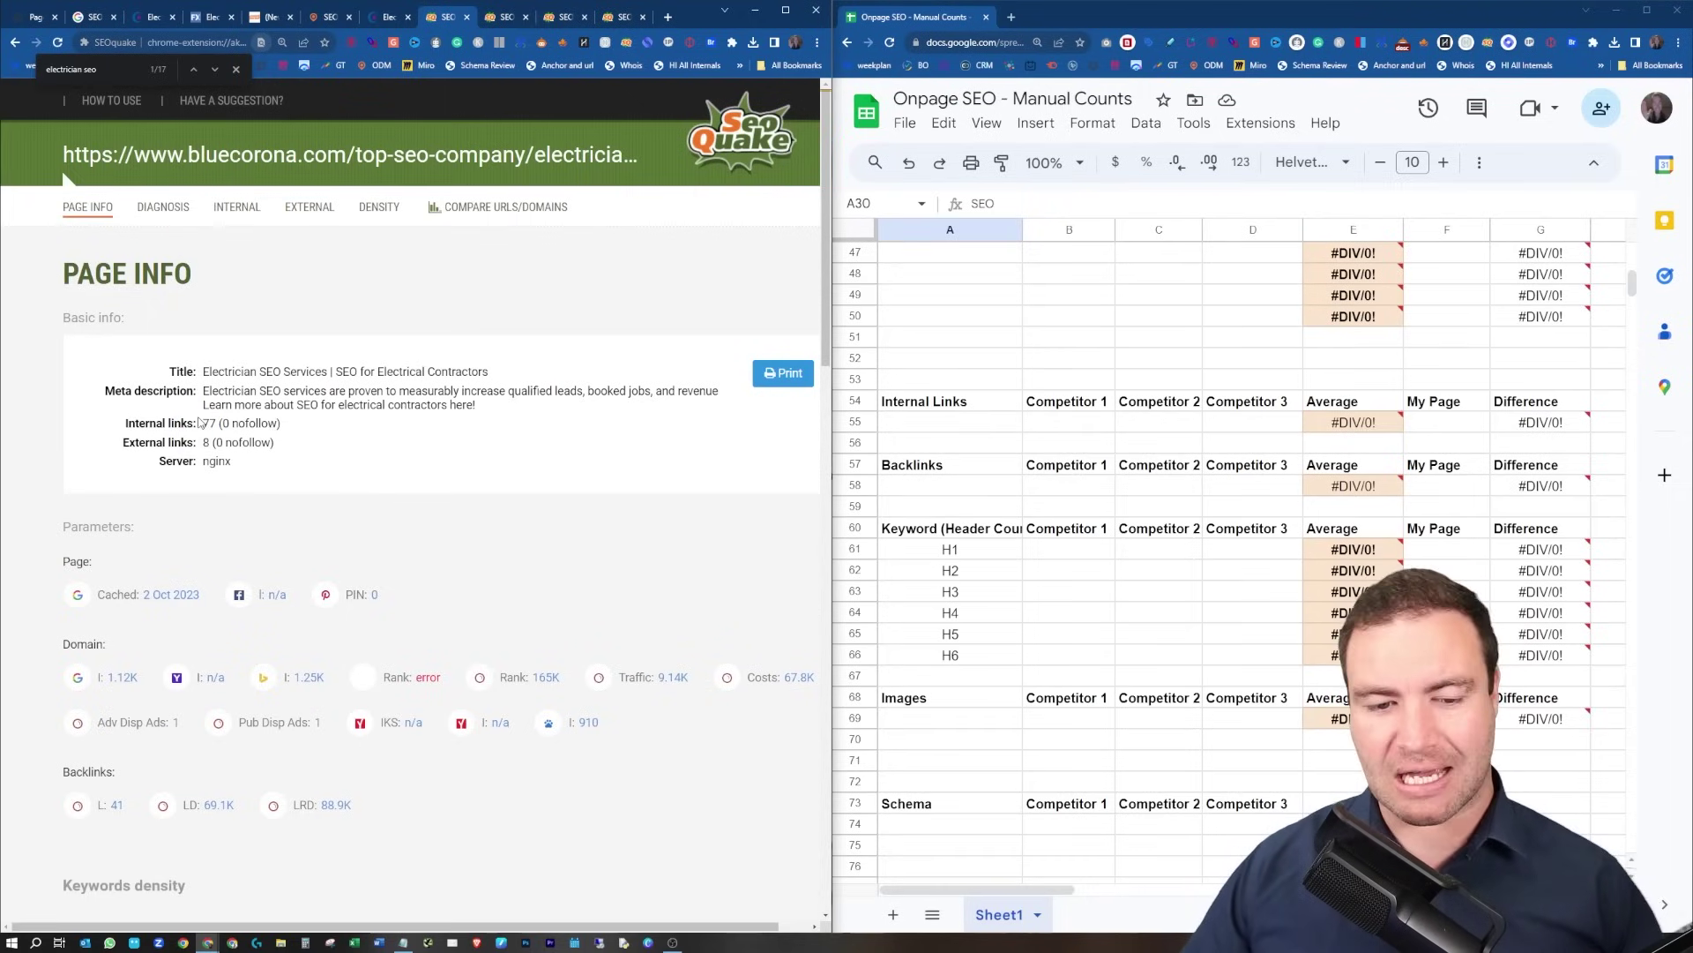
left_click_drag(201, 420, 228, 423)
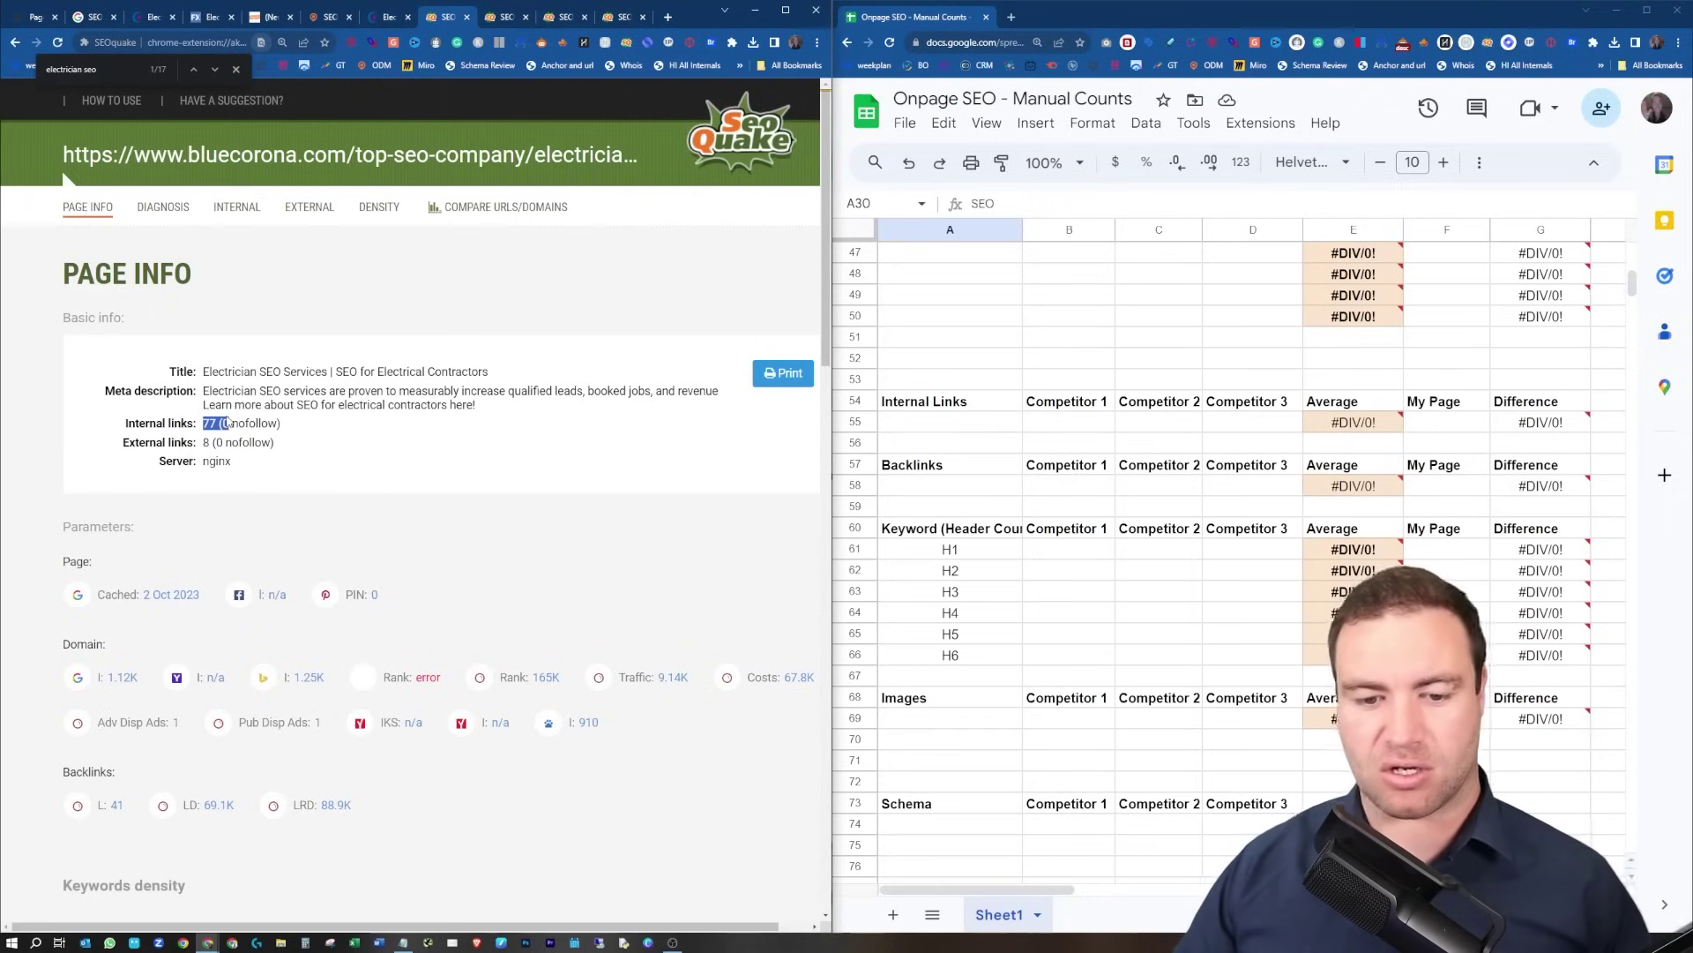
left_click(460, 438)
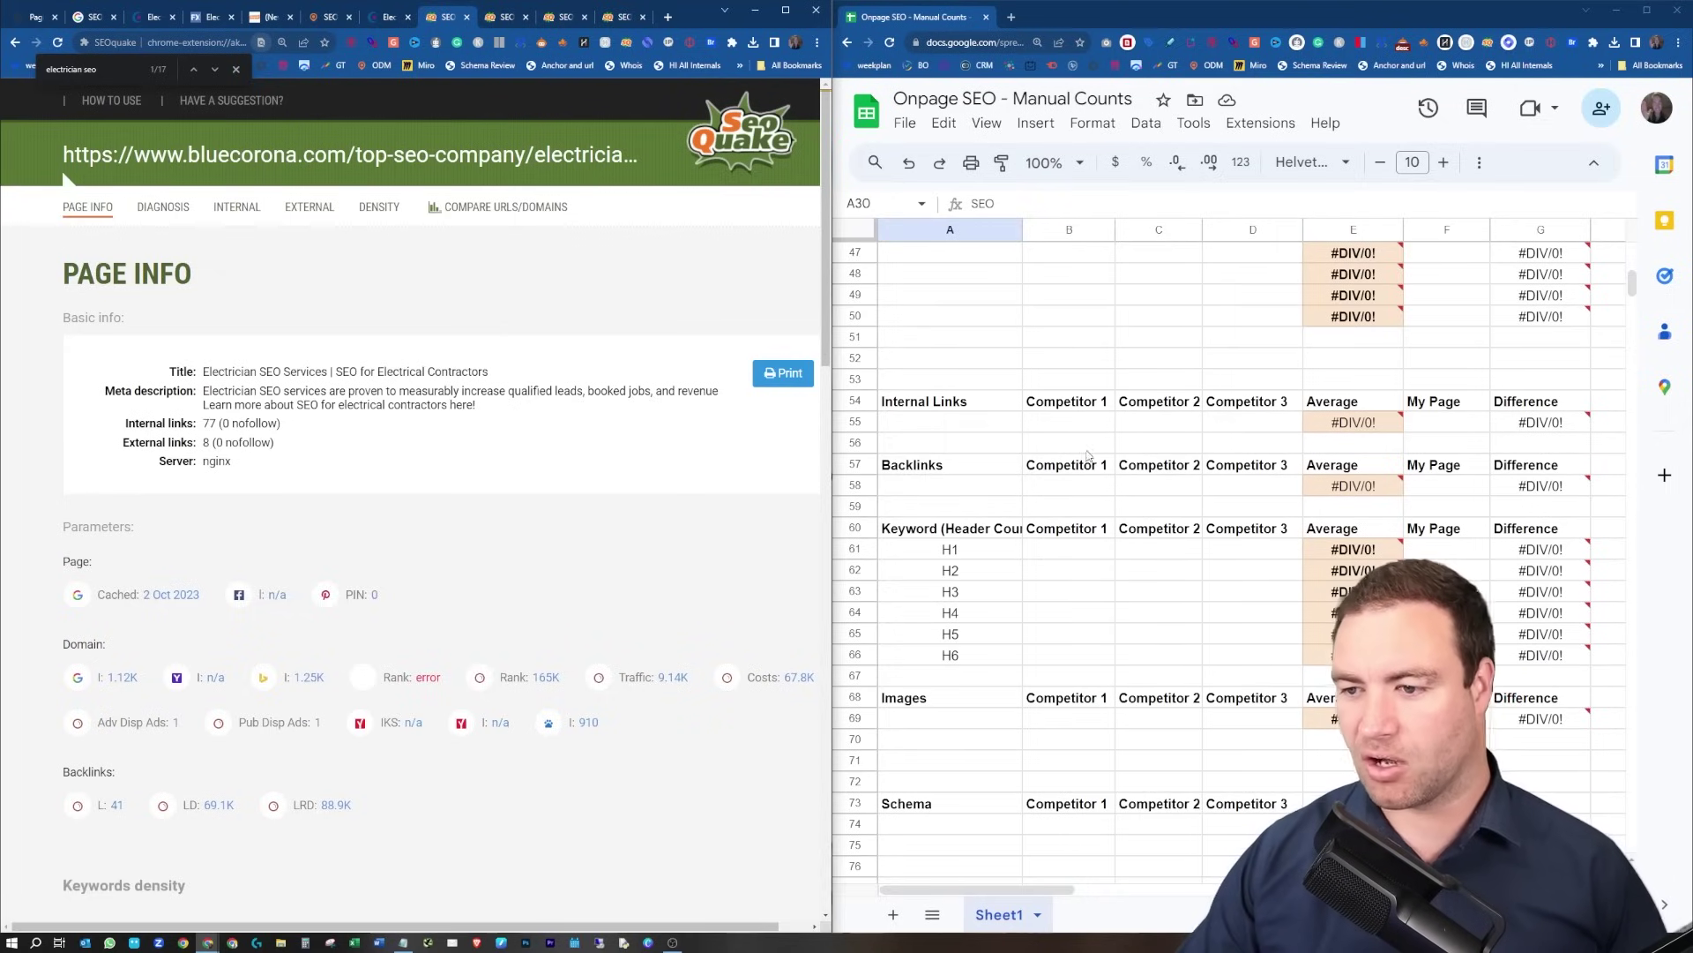
left_click(1091, 421)
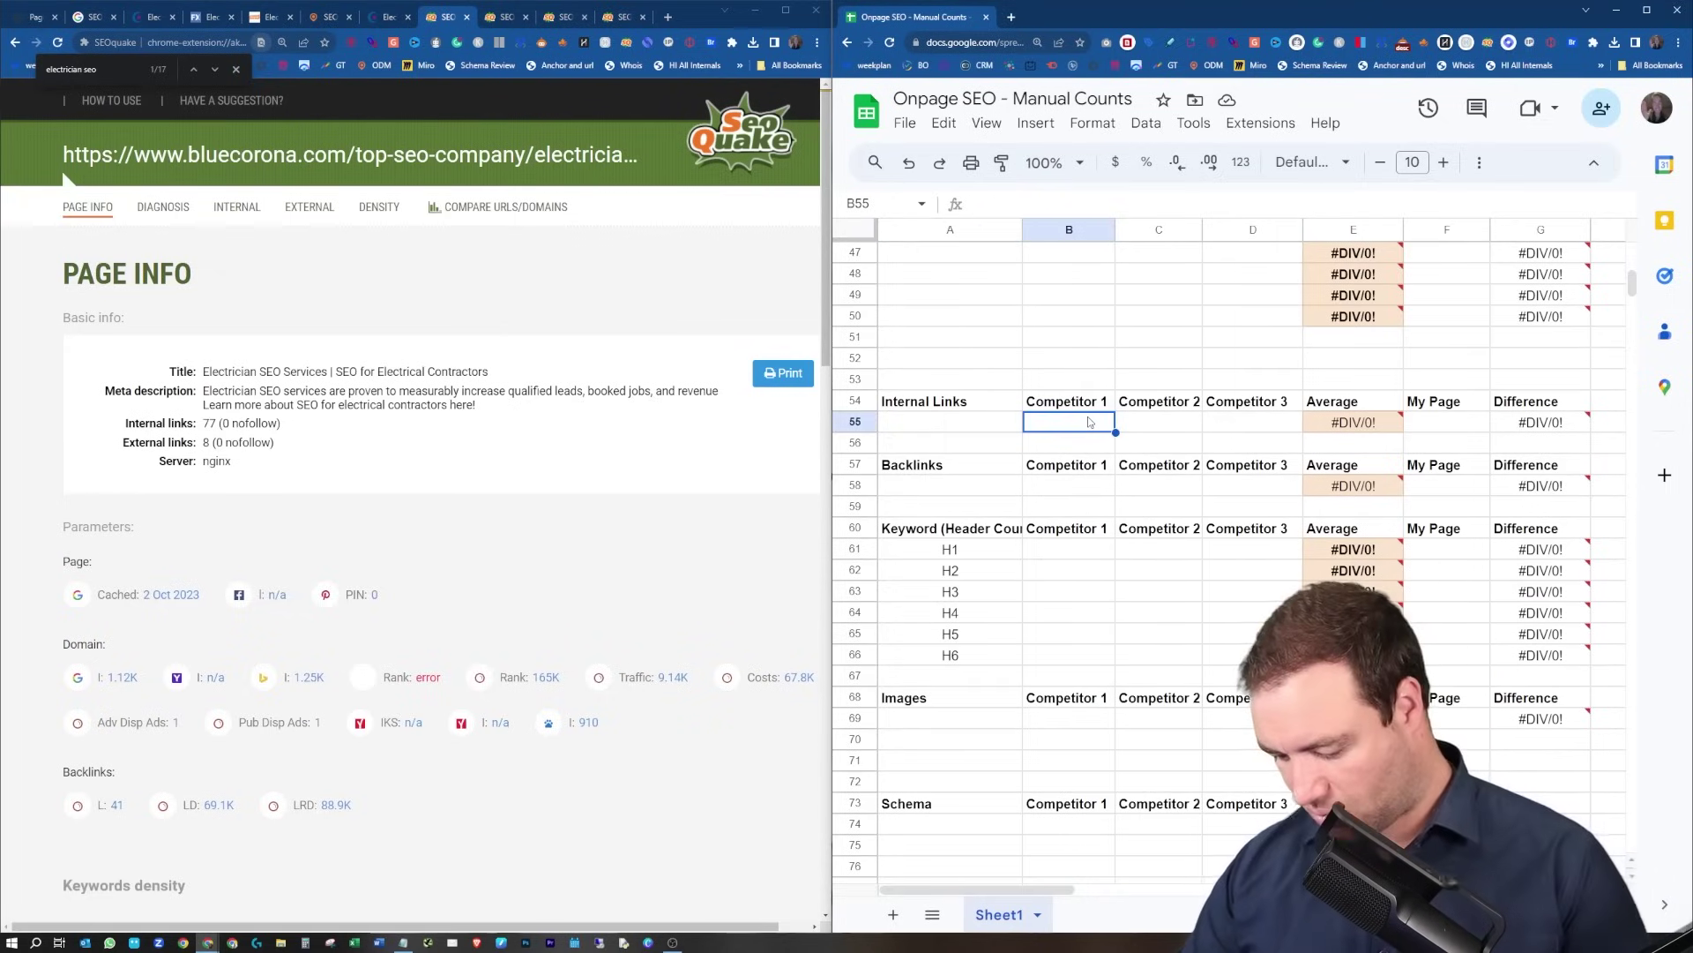
type("77")
Look up the WebFX page's internal link count in the SEOquake page info and enter 211 for Competitor 2 in C55.
left_click(1194, 427)
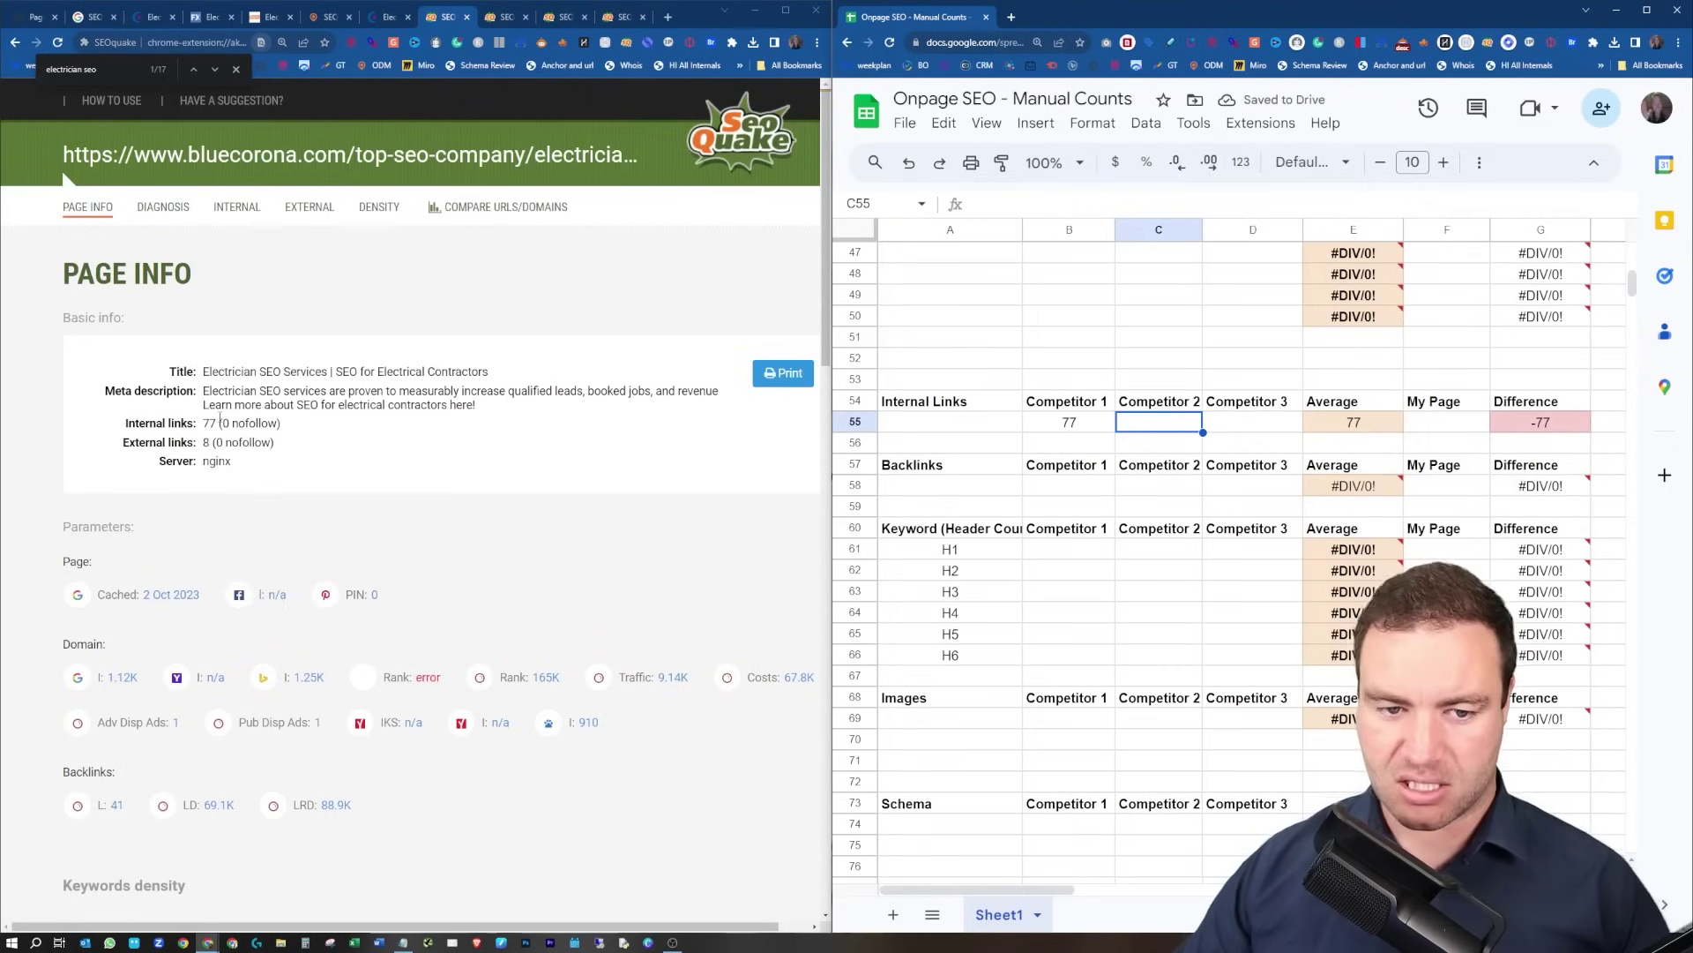
left_click_drag(219, 424, 213, 424)
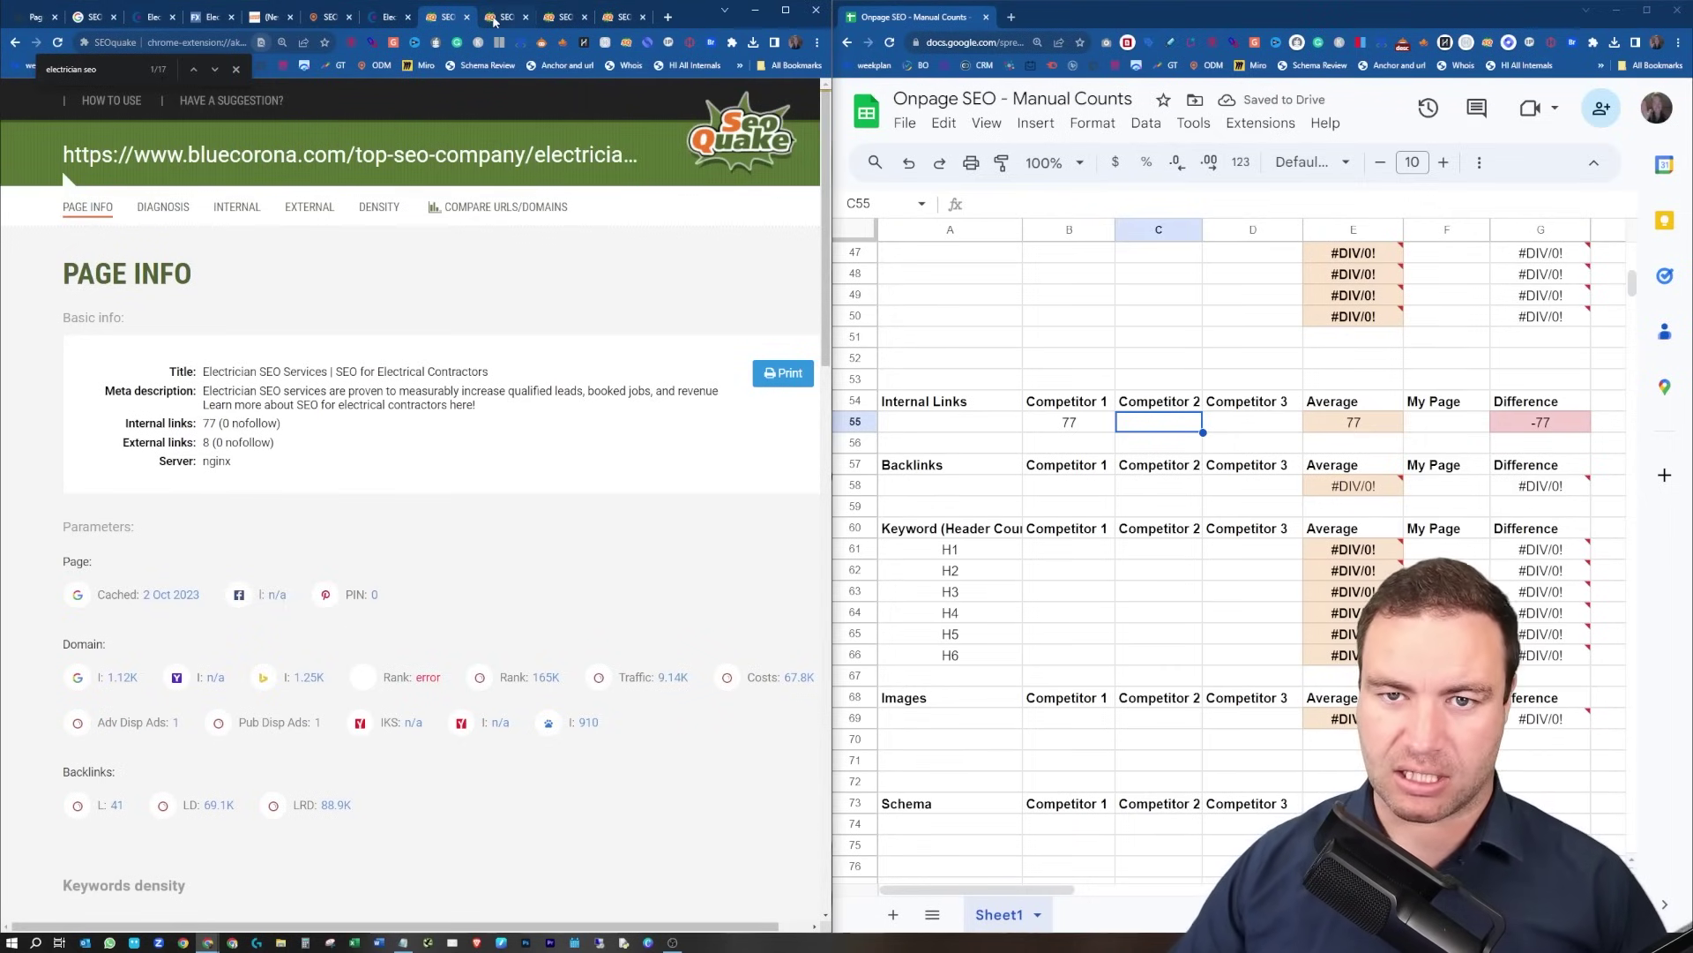
left_click(498, 17)
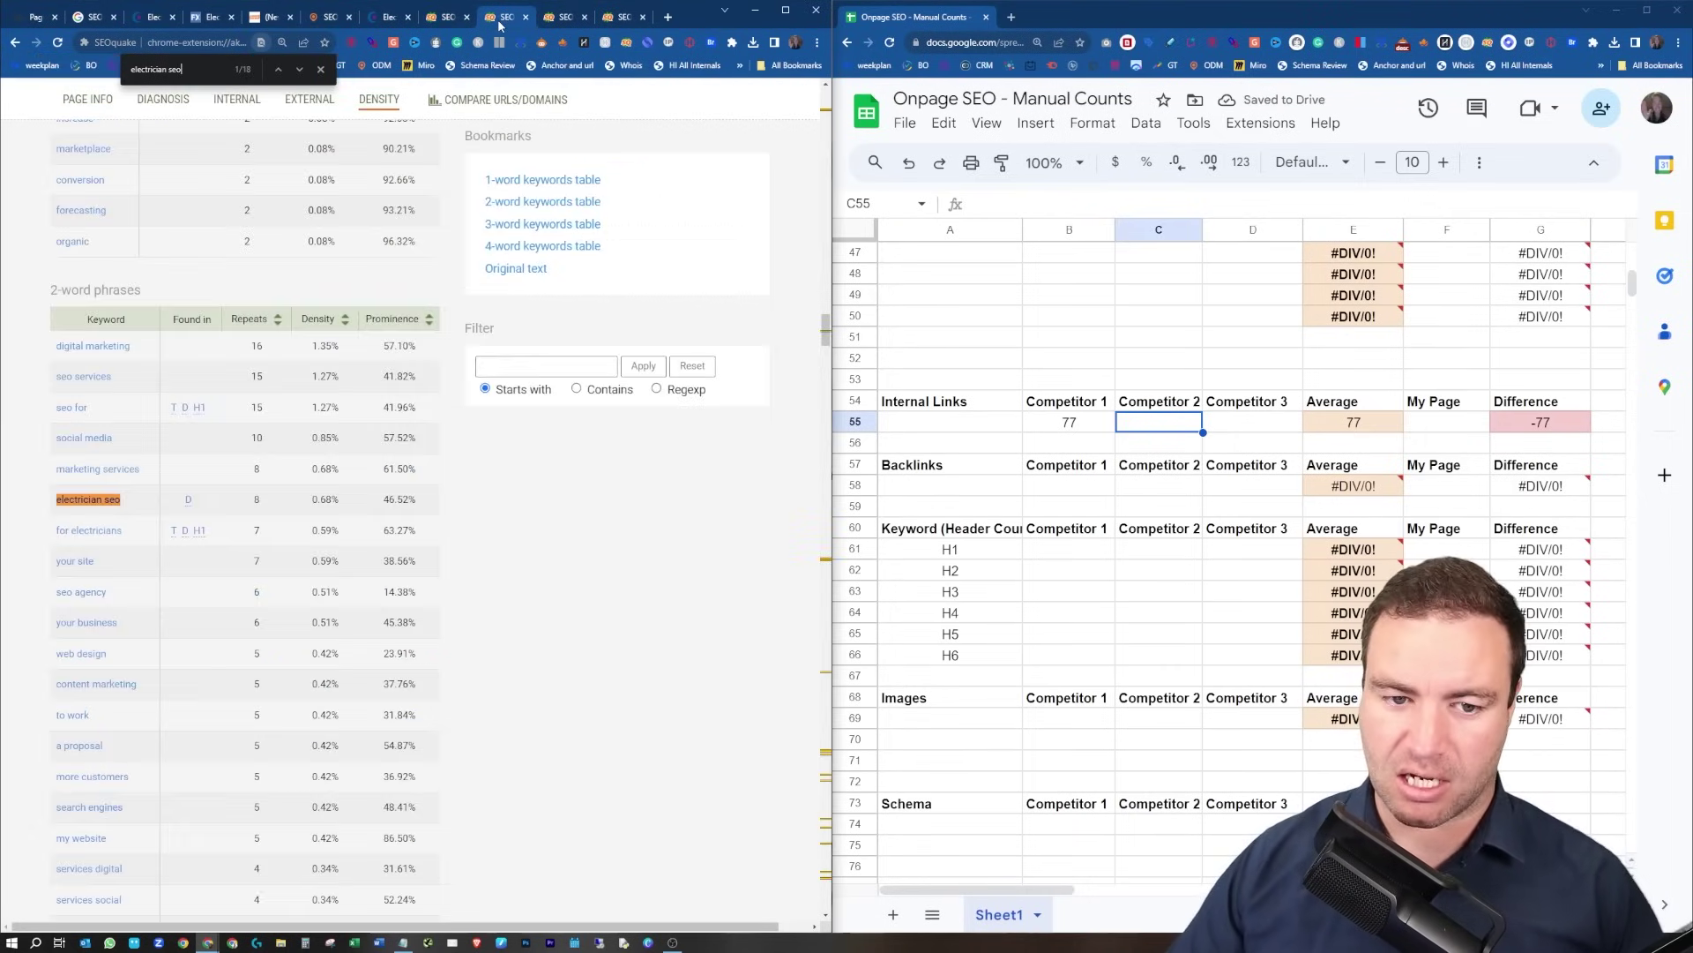
left_click(88, 104)
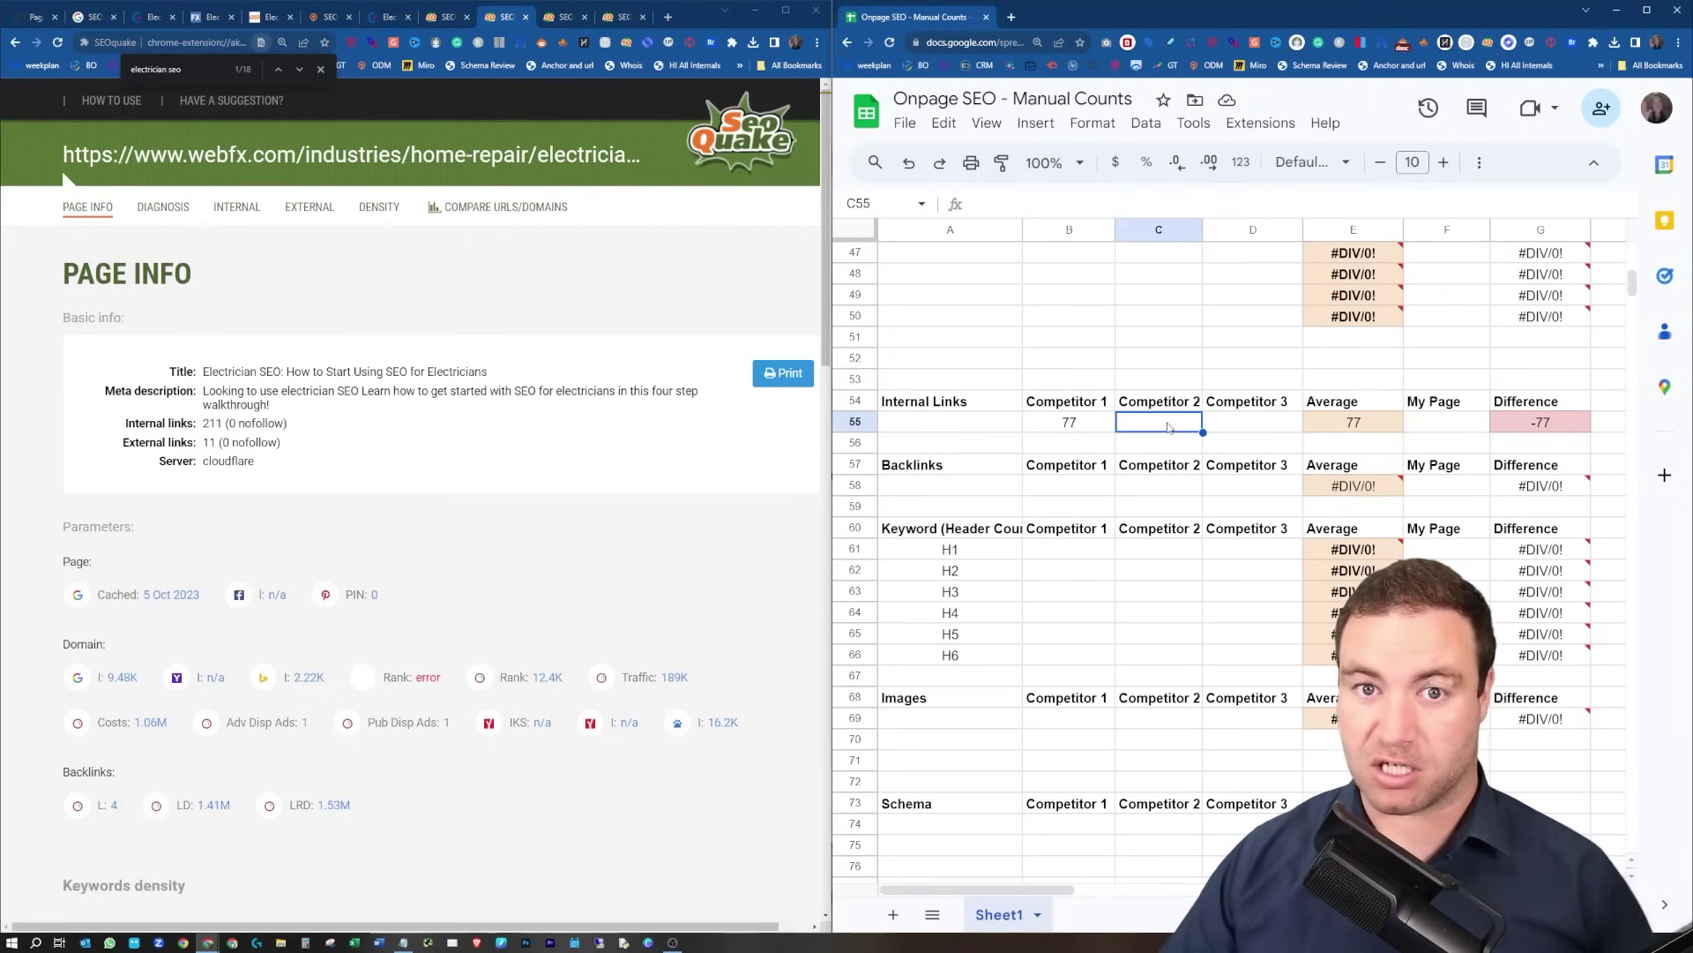
type("211")
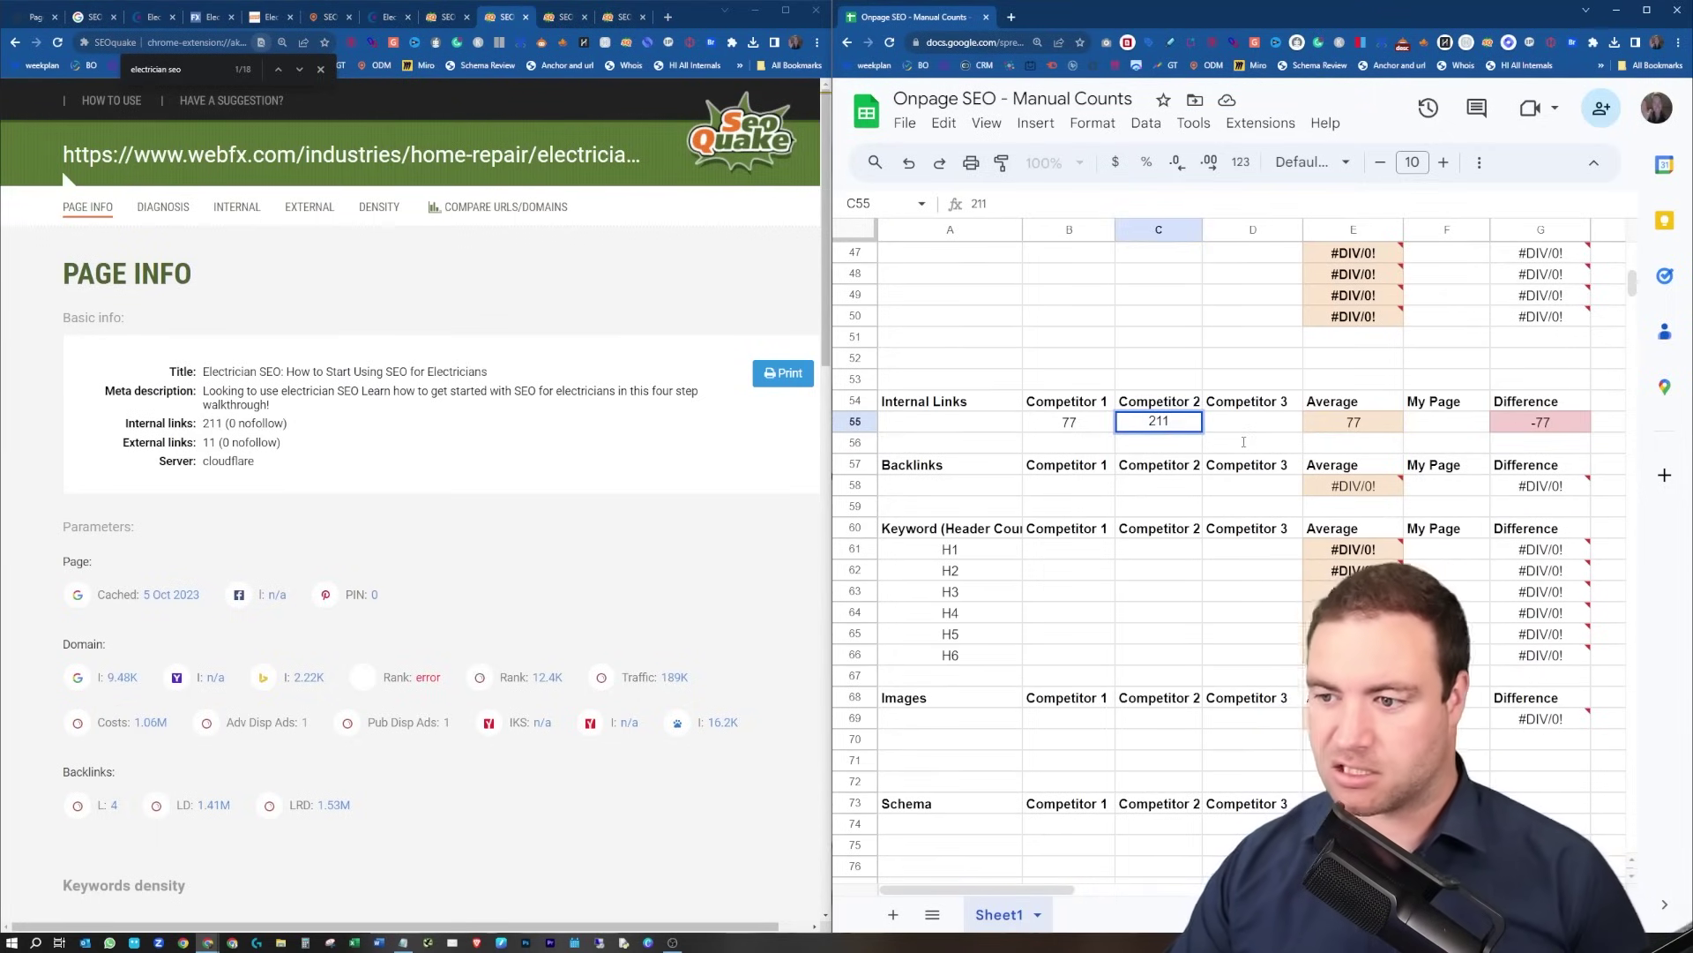
Look up the Dagmar Marketing page's internal link count in SEOquake and enter 50 for Competitor 3 in D55.
left_click(1261, 423)
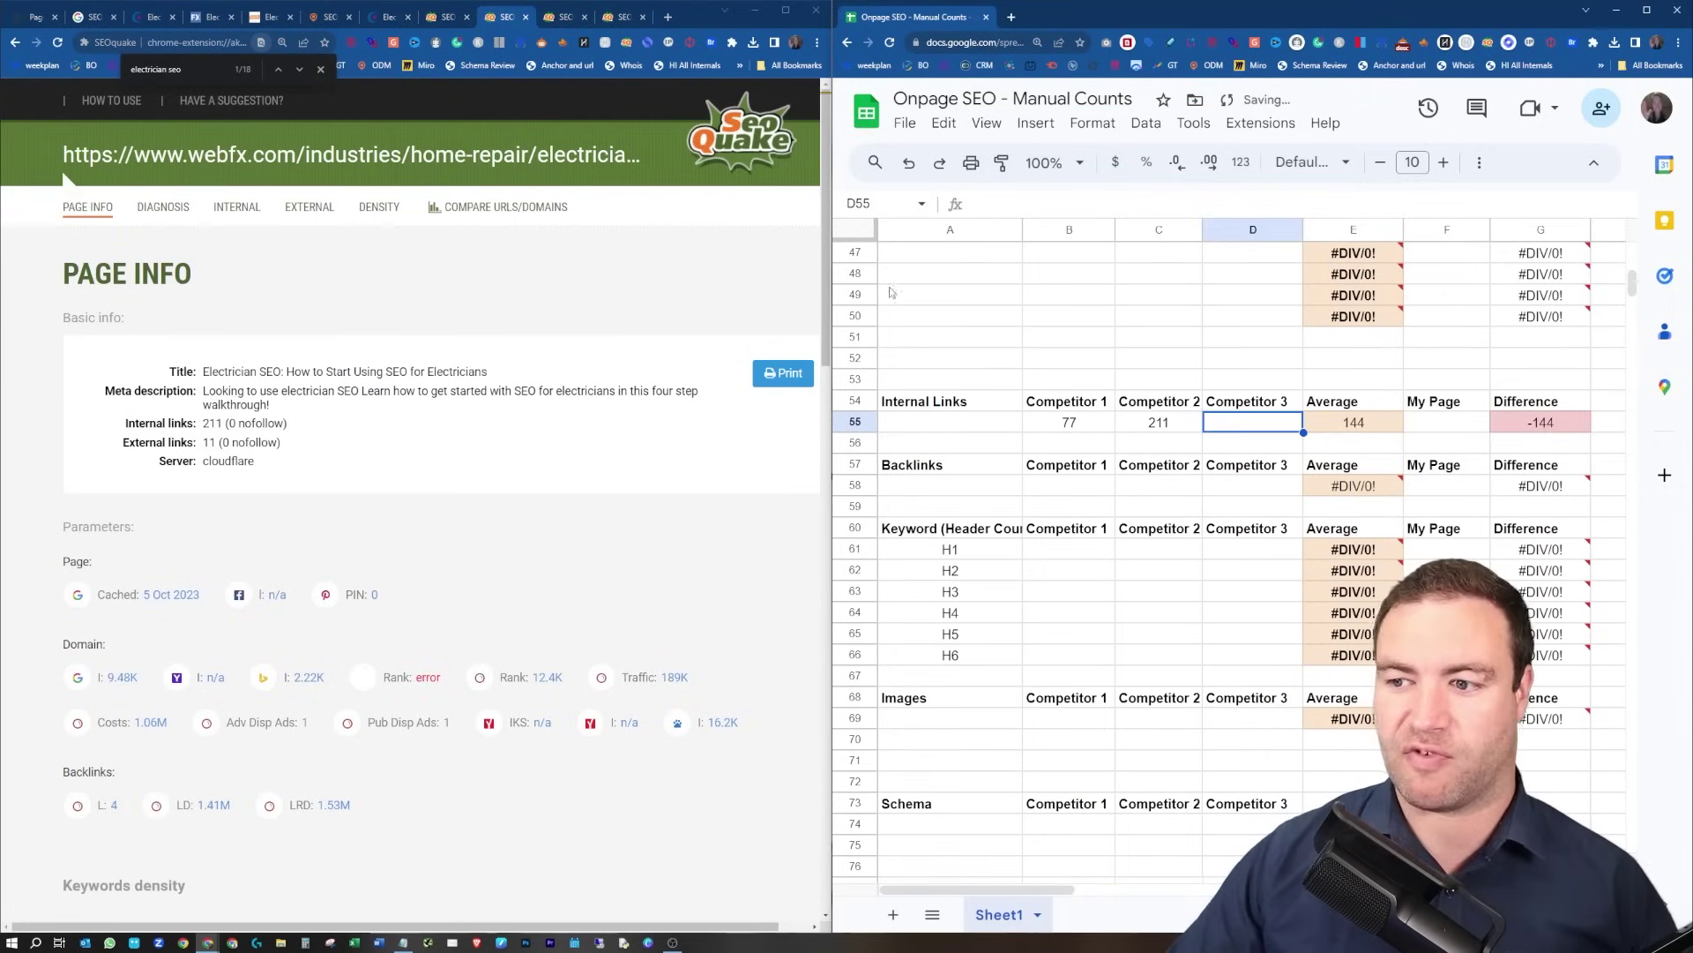
left_click(557, 17)
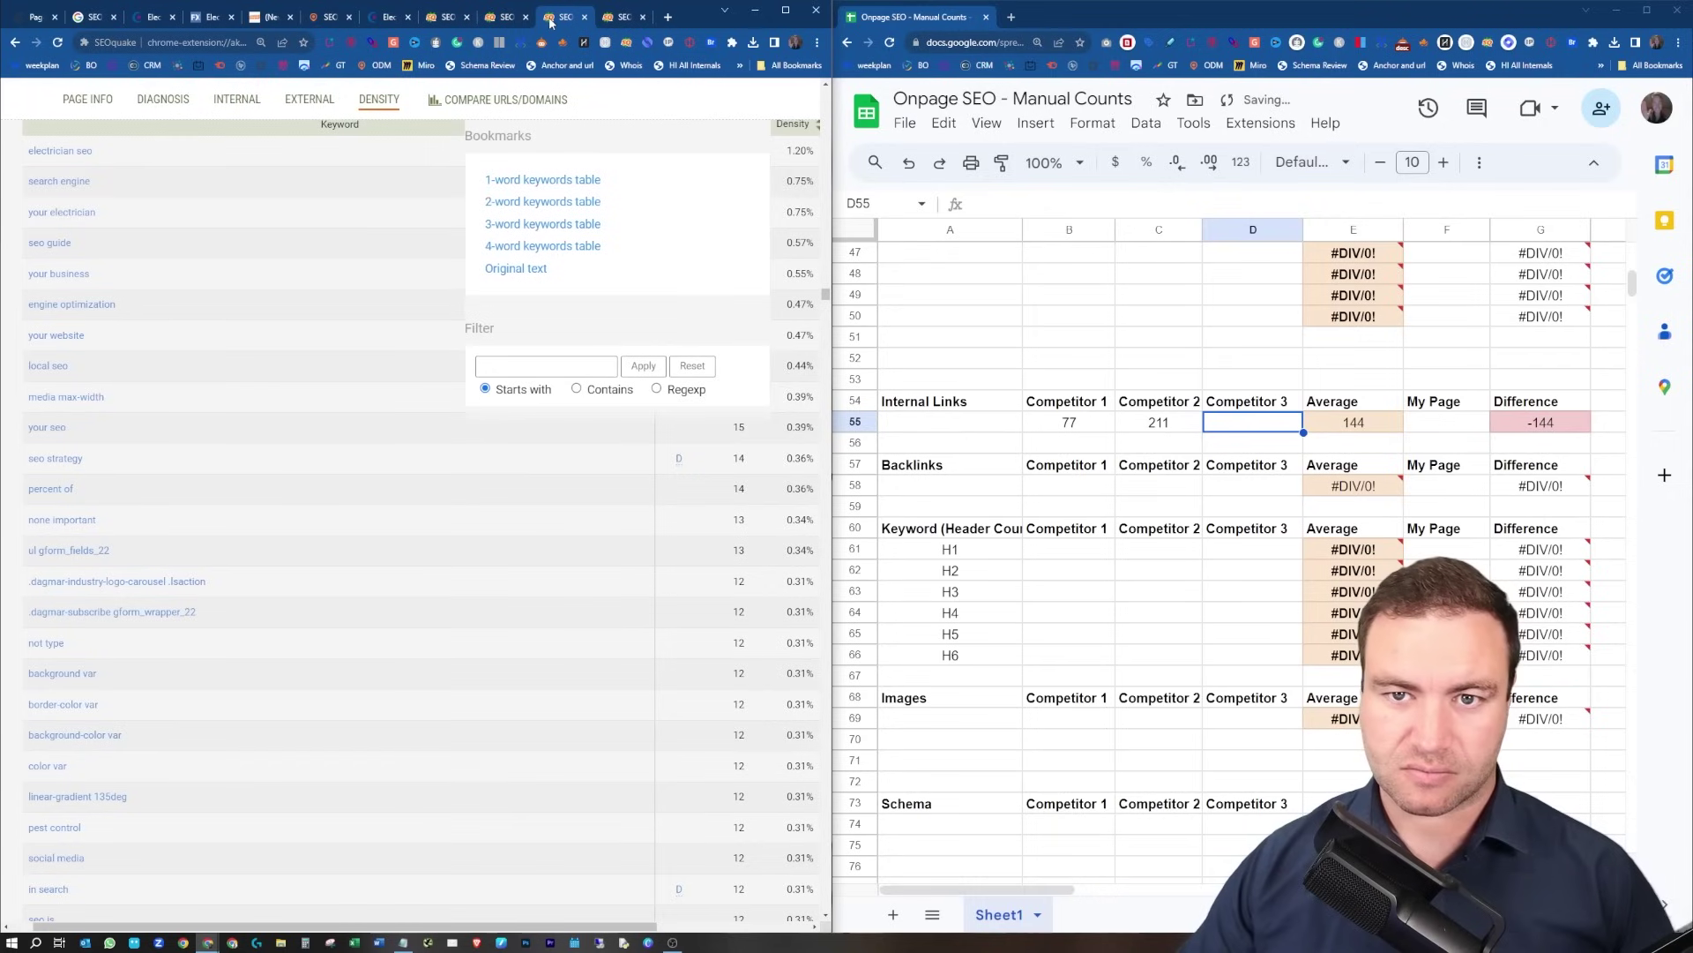
left_click(84, 102)
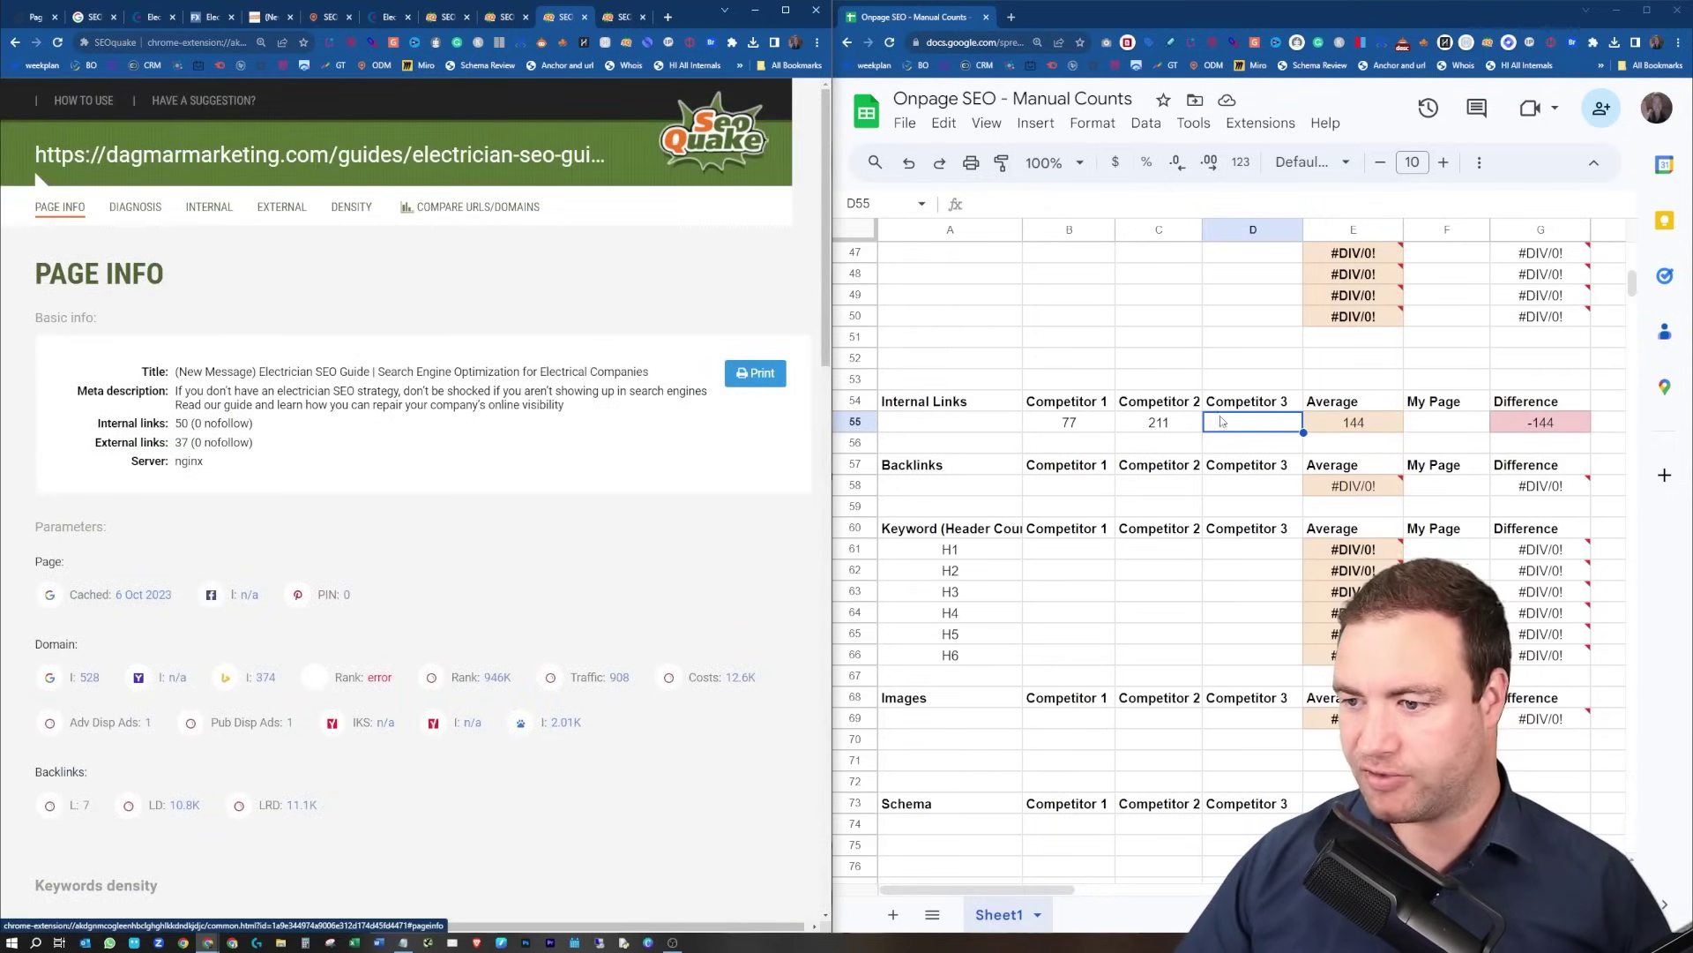
type("50")
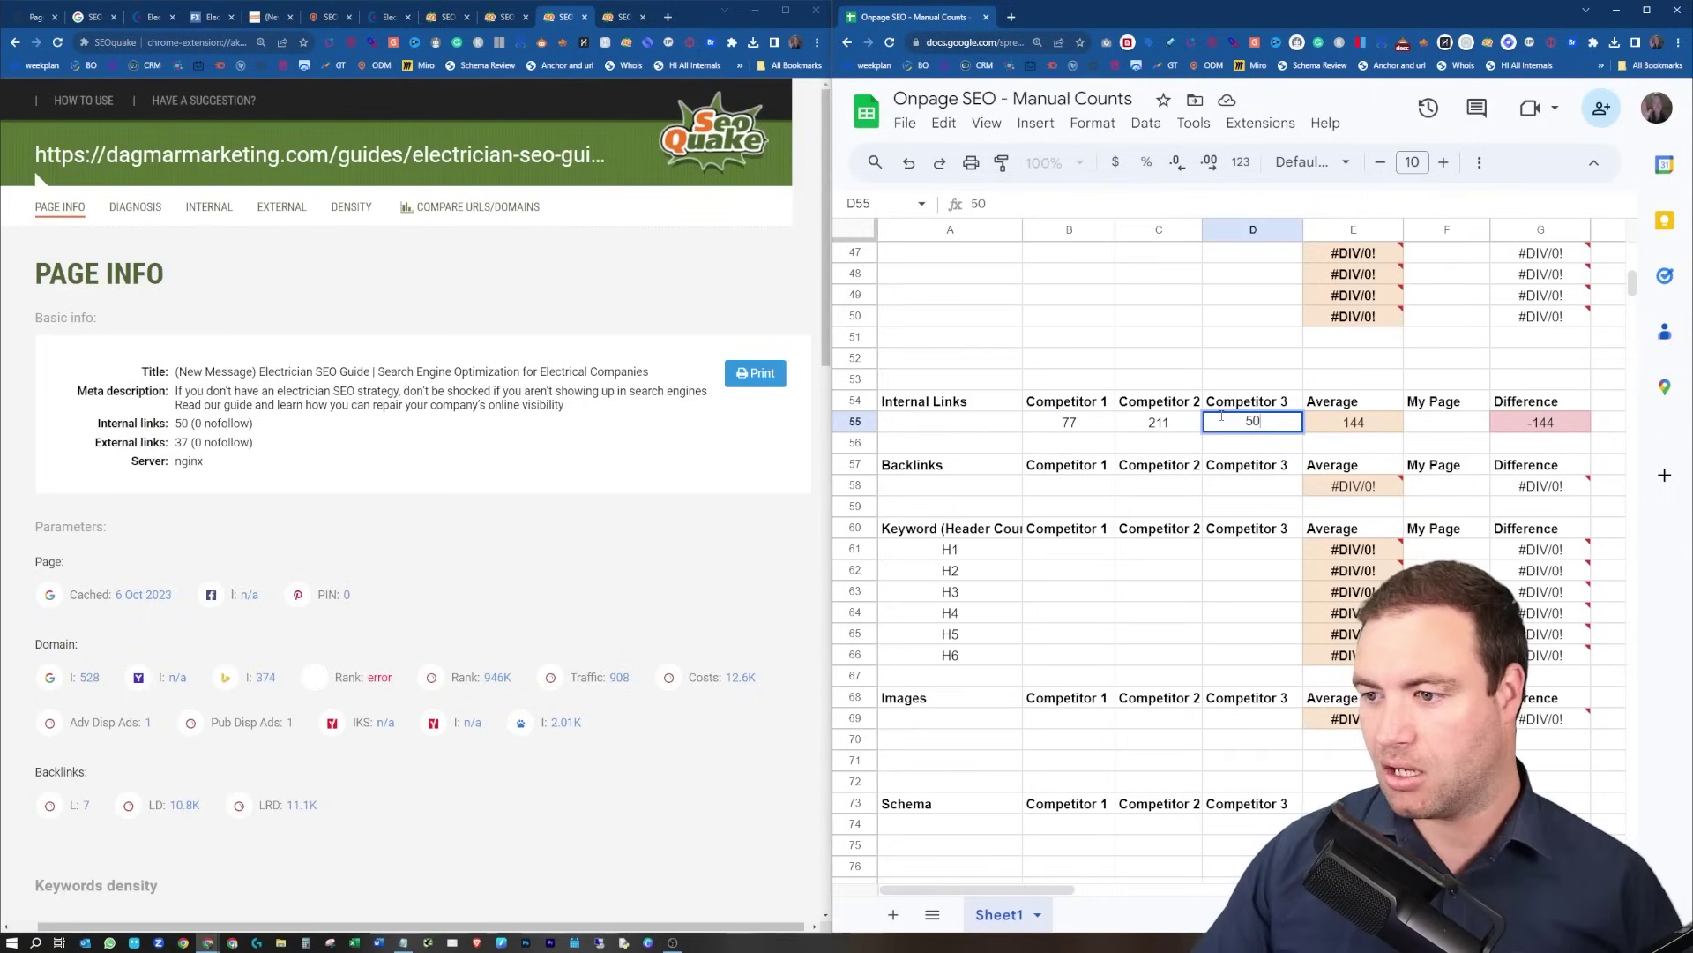
Look up the own Osborne page's internal link count in SEOquake and enter 45 under My Page in F55.
left_click(1448, 429)
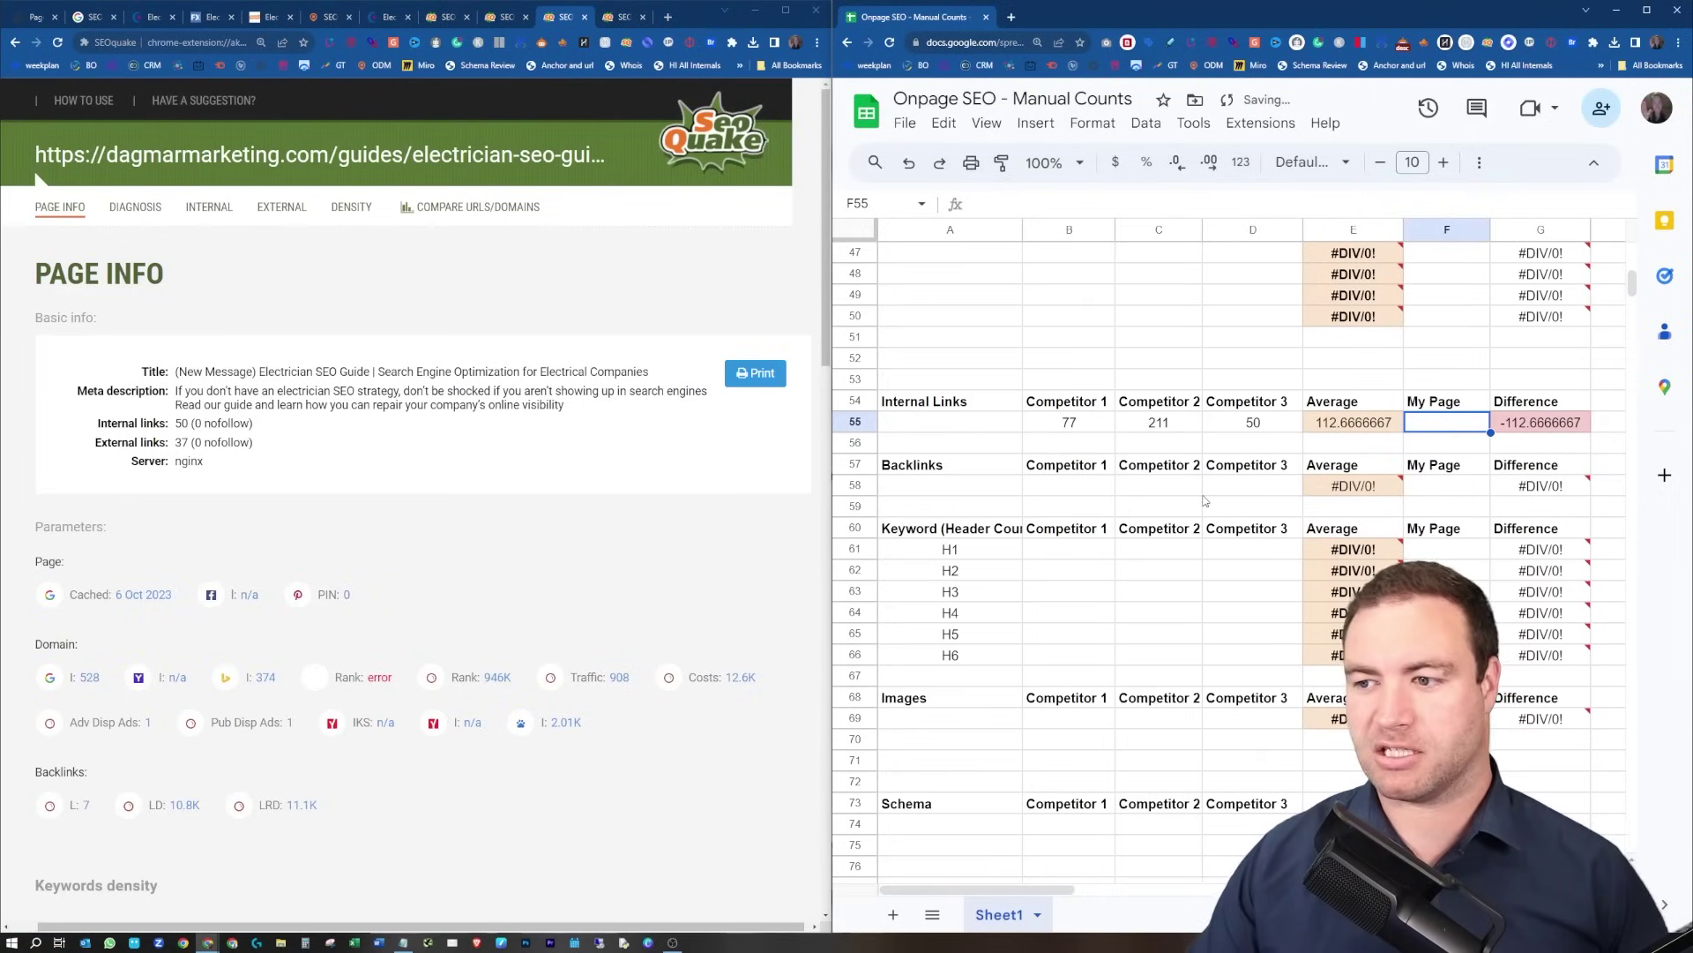
left_click(615, 21)
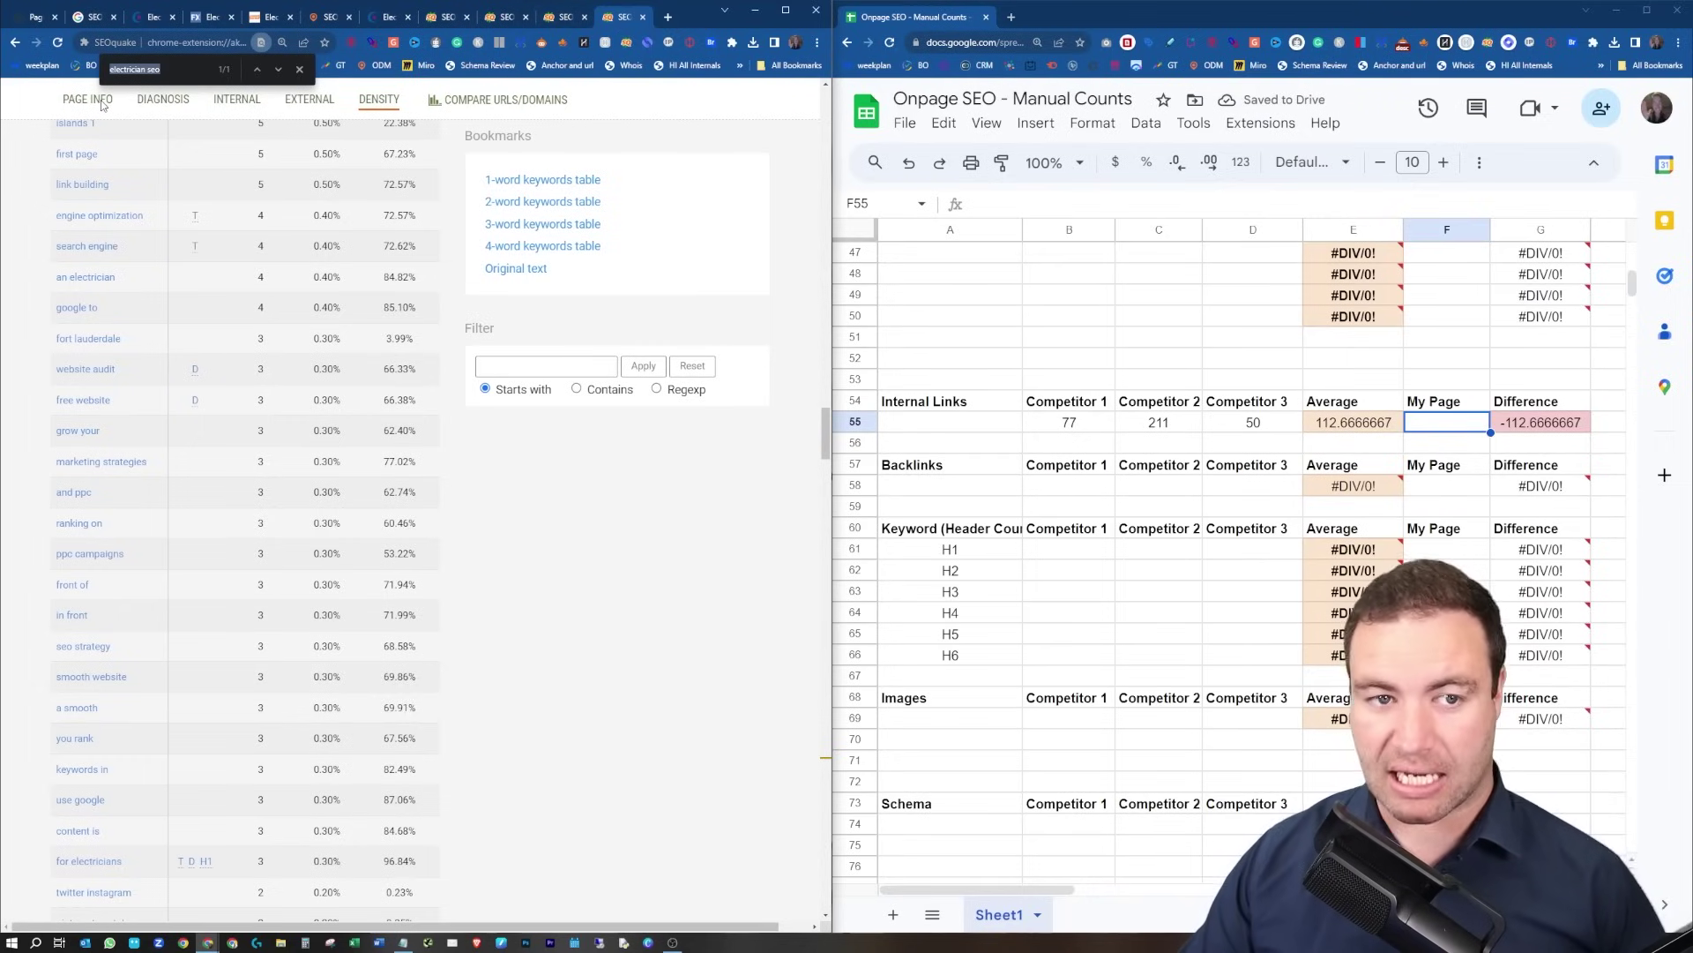
left_click(74, 103)
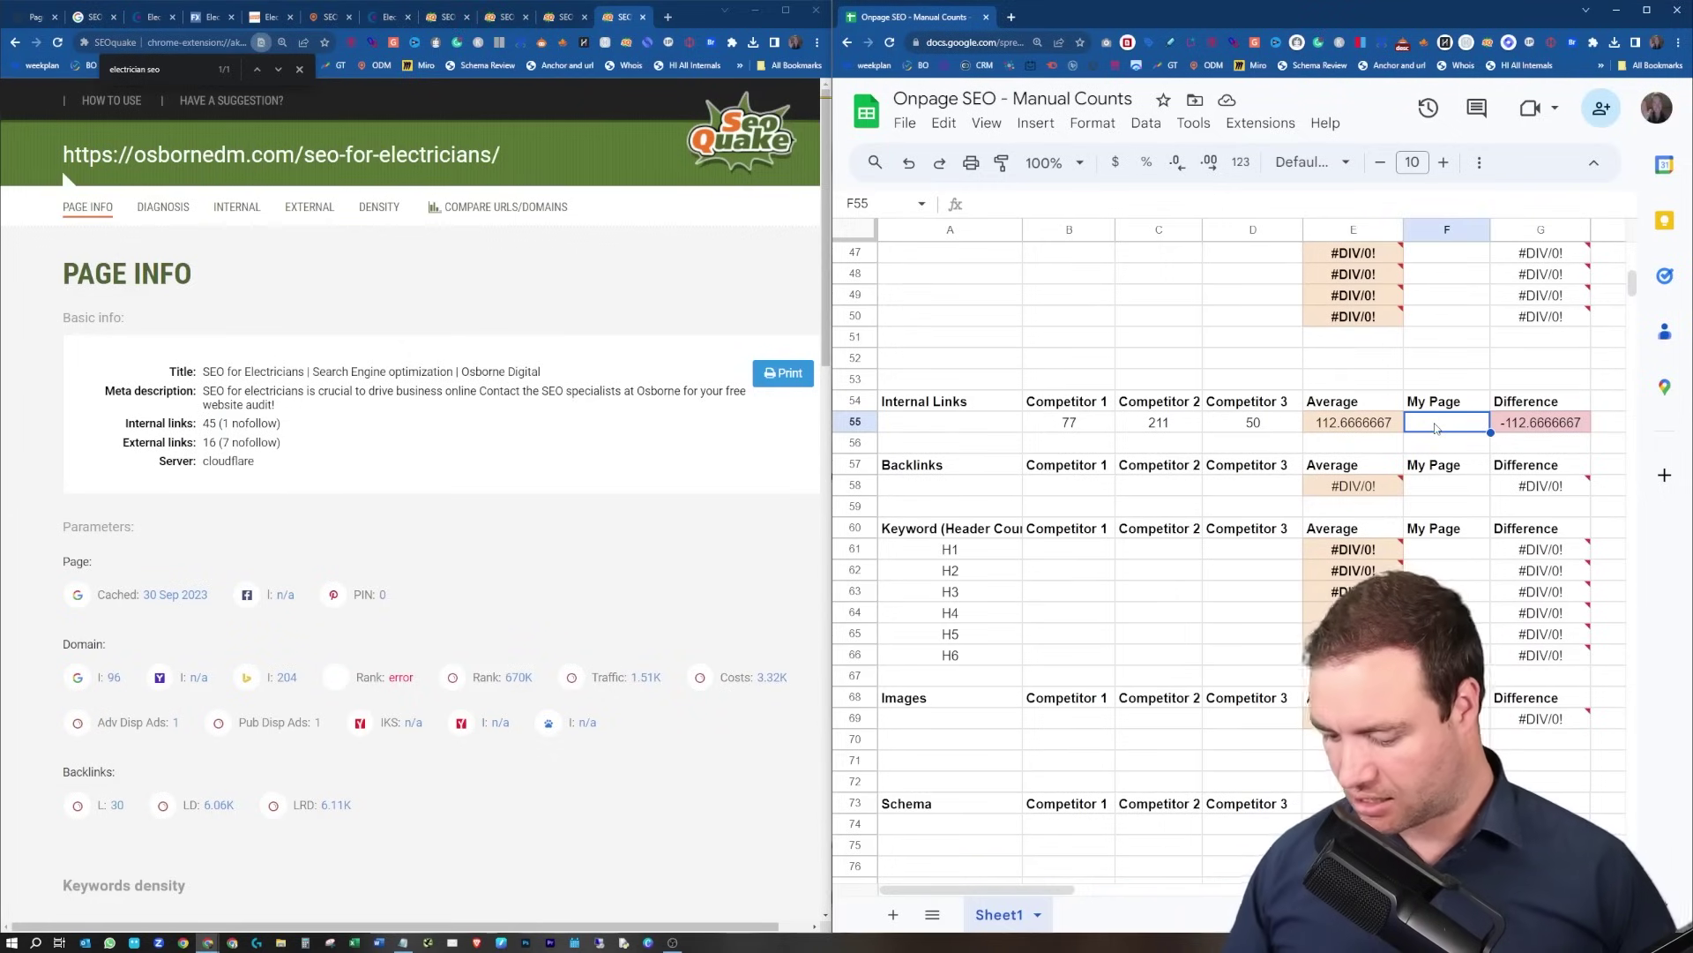
type("45")
key("Return")
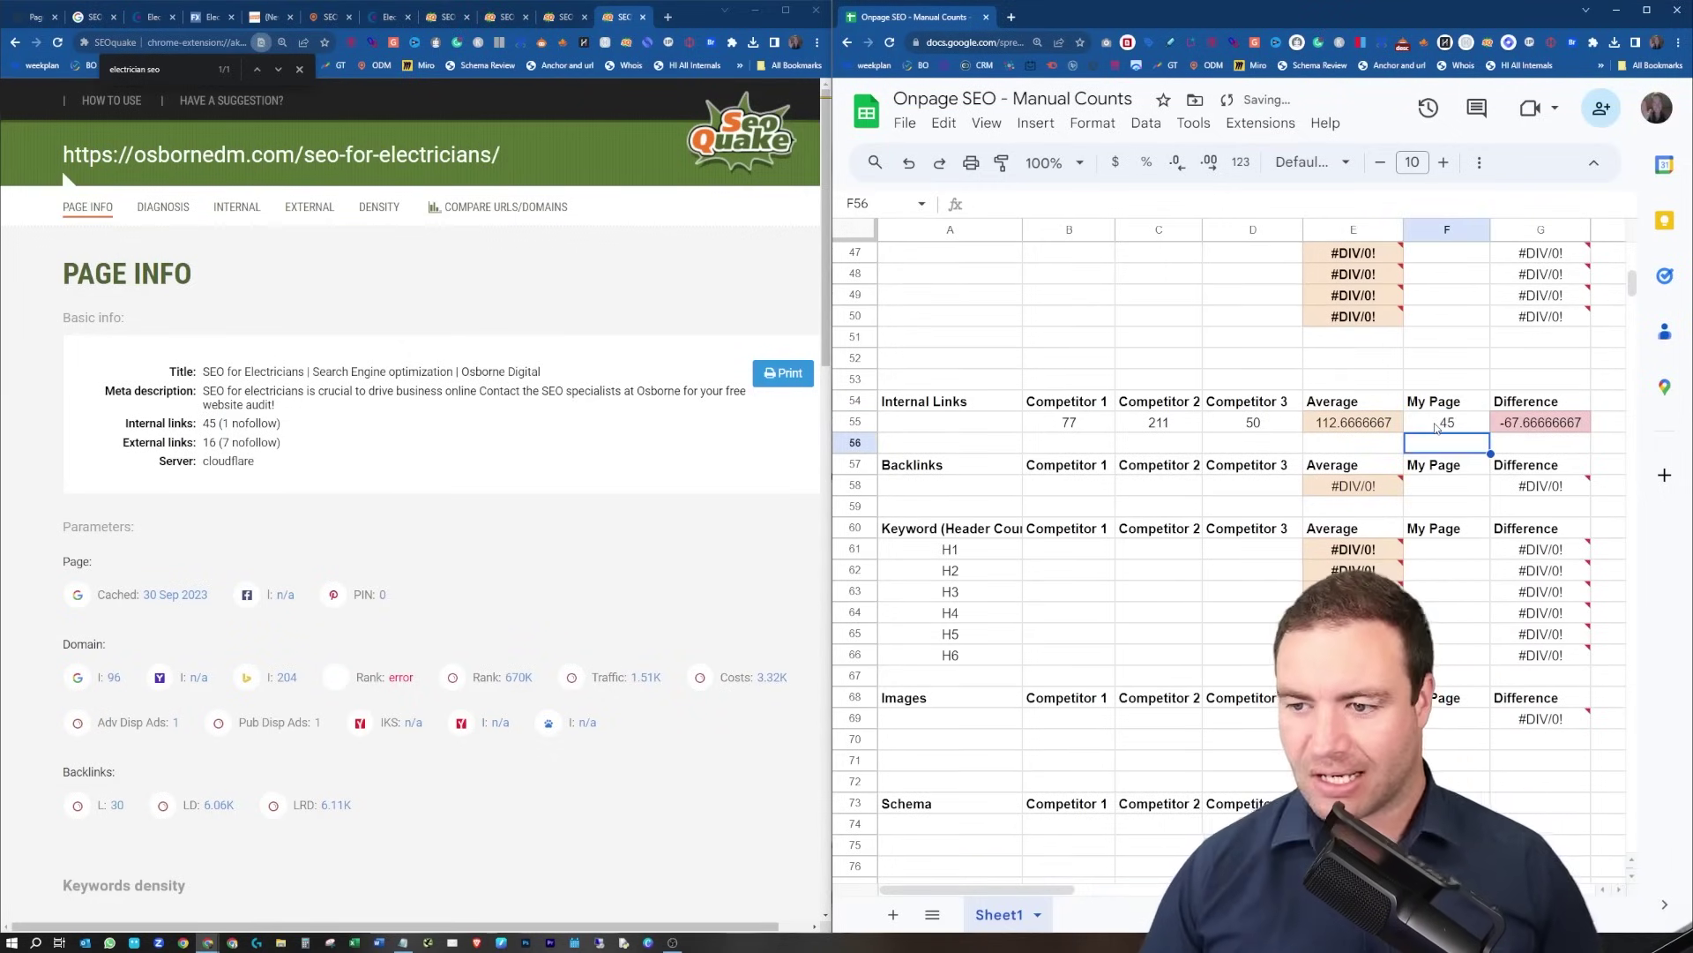
Review the Internal Links row, comparing the three competitors' counts with the average and difference formulas.
left_click_drag(1270, 428, 1090, 430)
left_click(1150, 427)
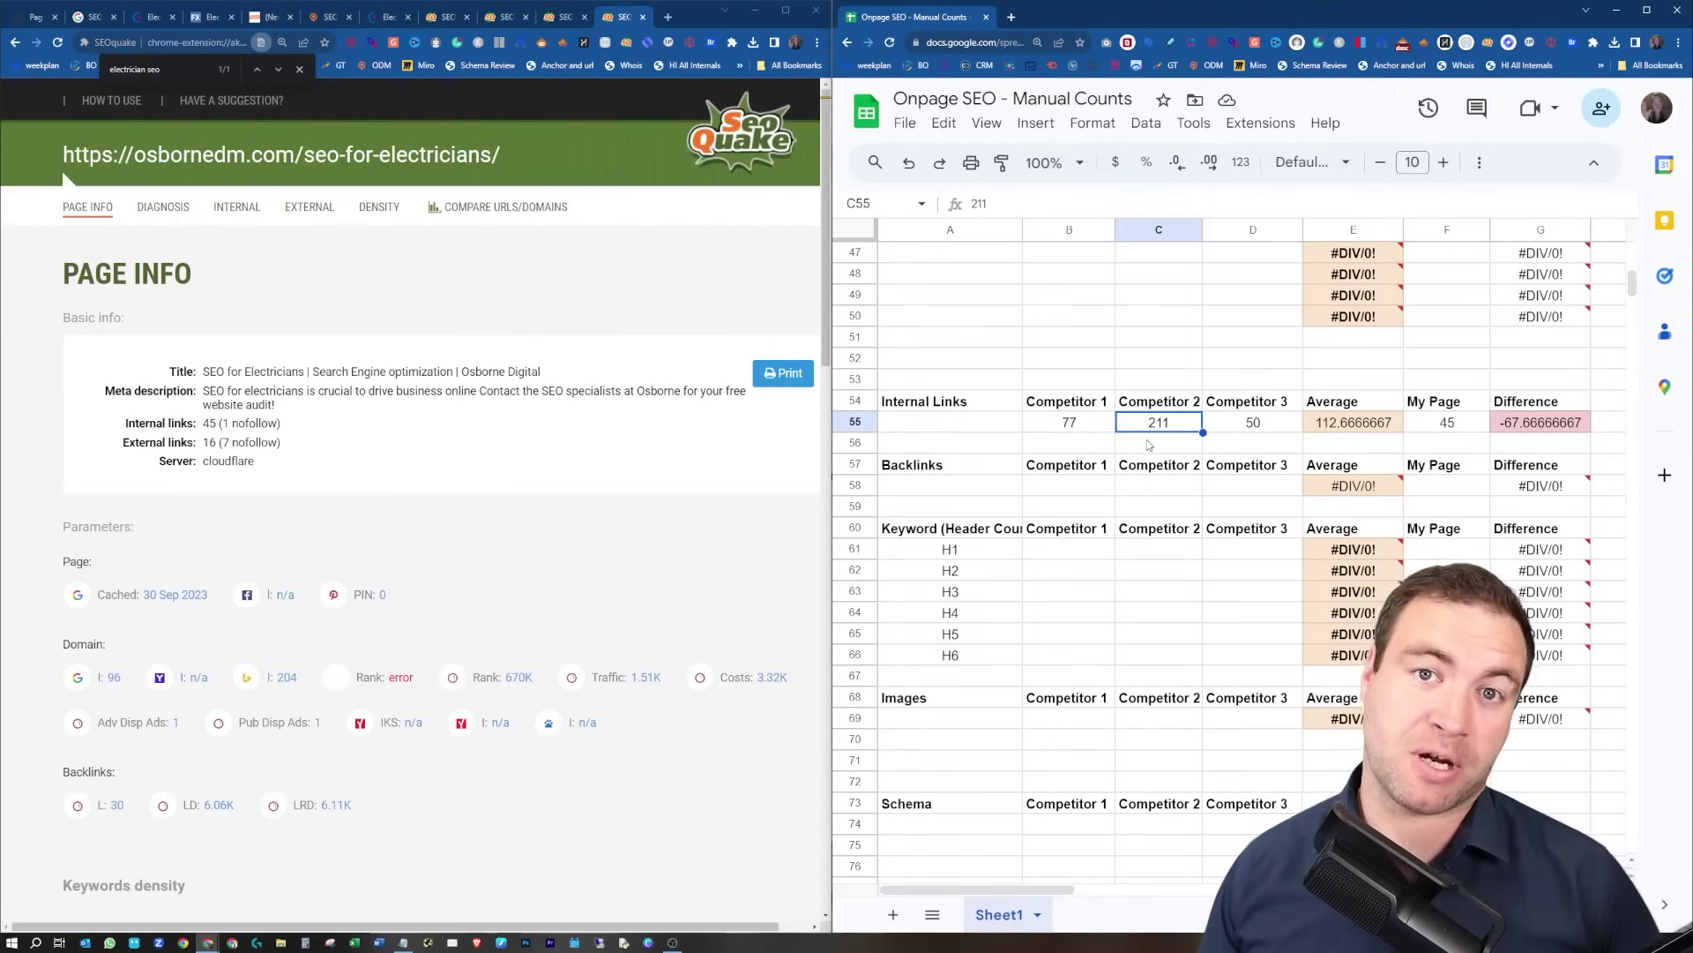
left_click(1334, 423)
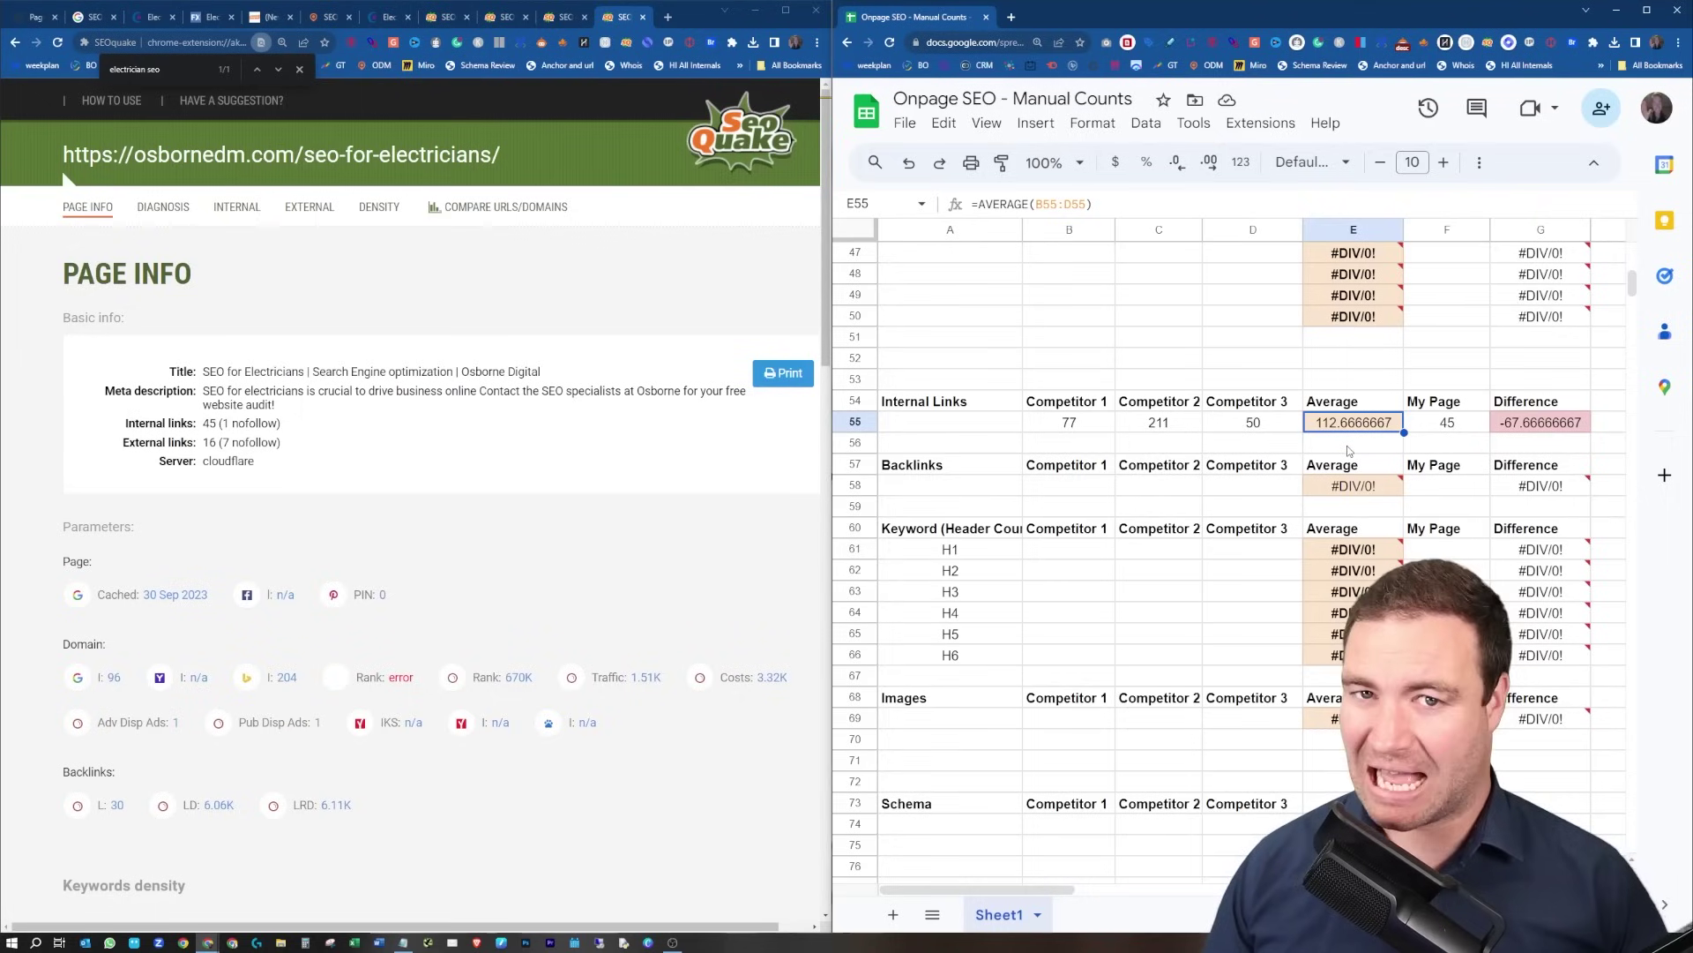
left_click(1259, 427)
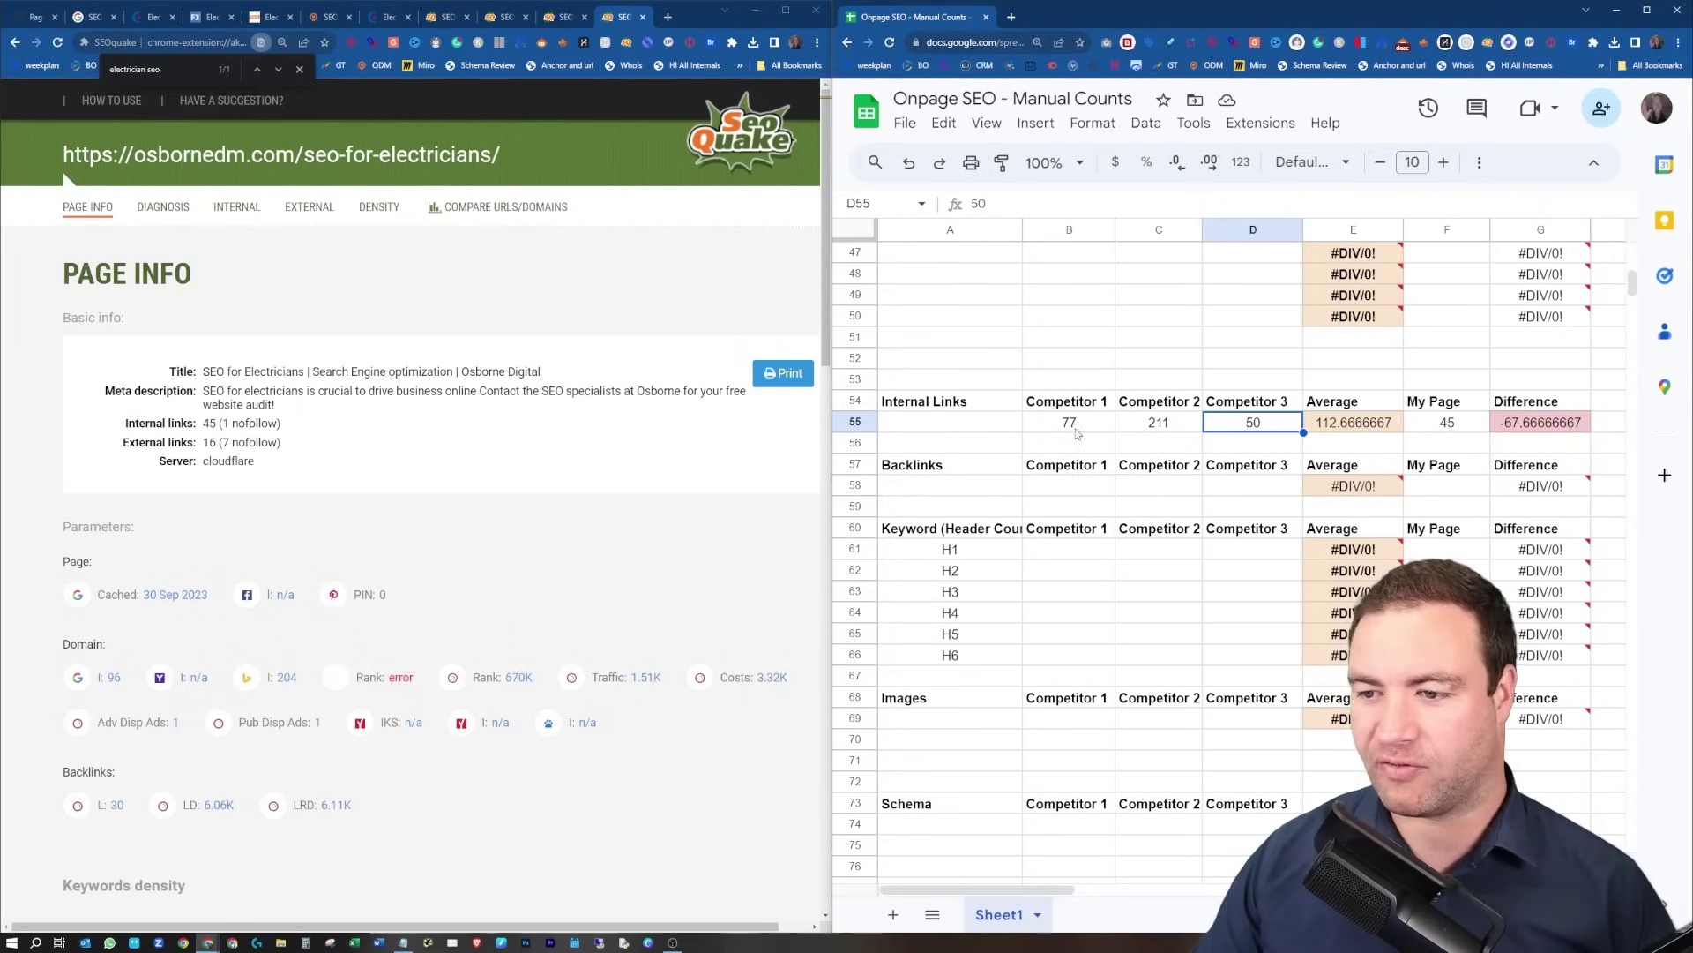
left_click(1059, 434)
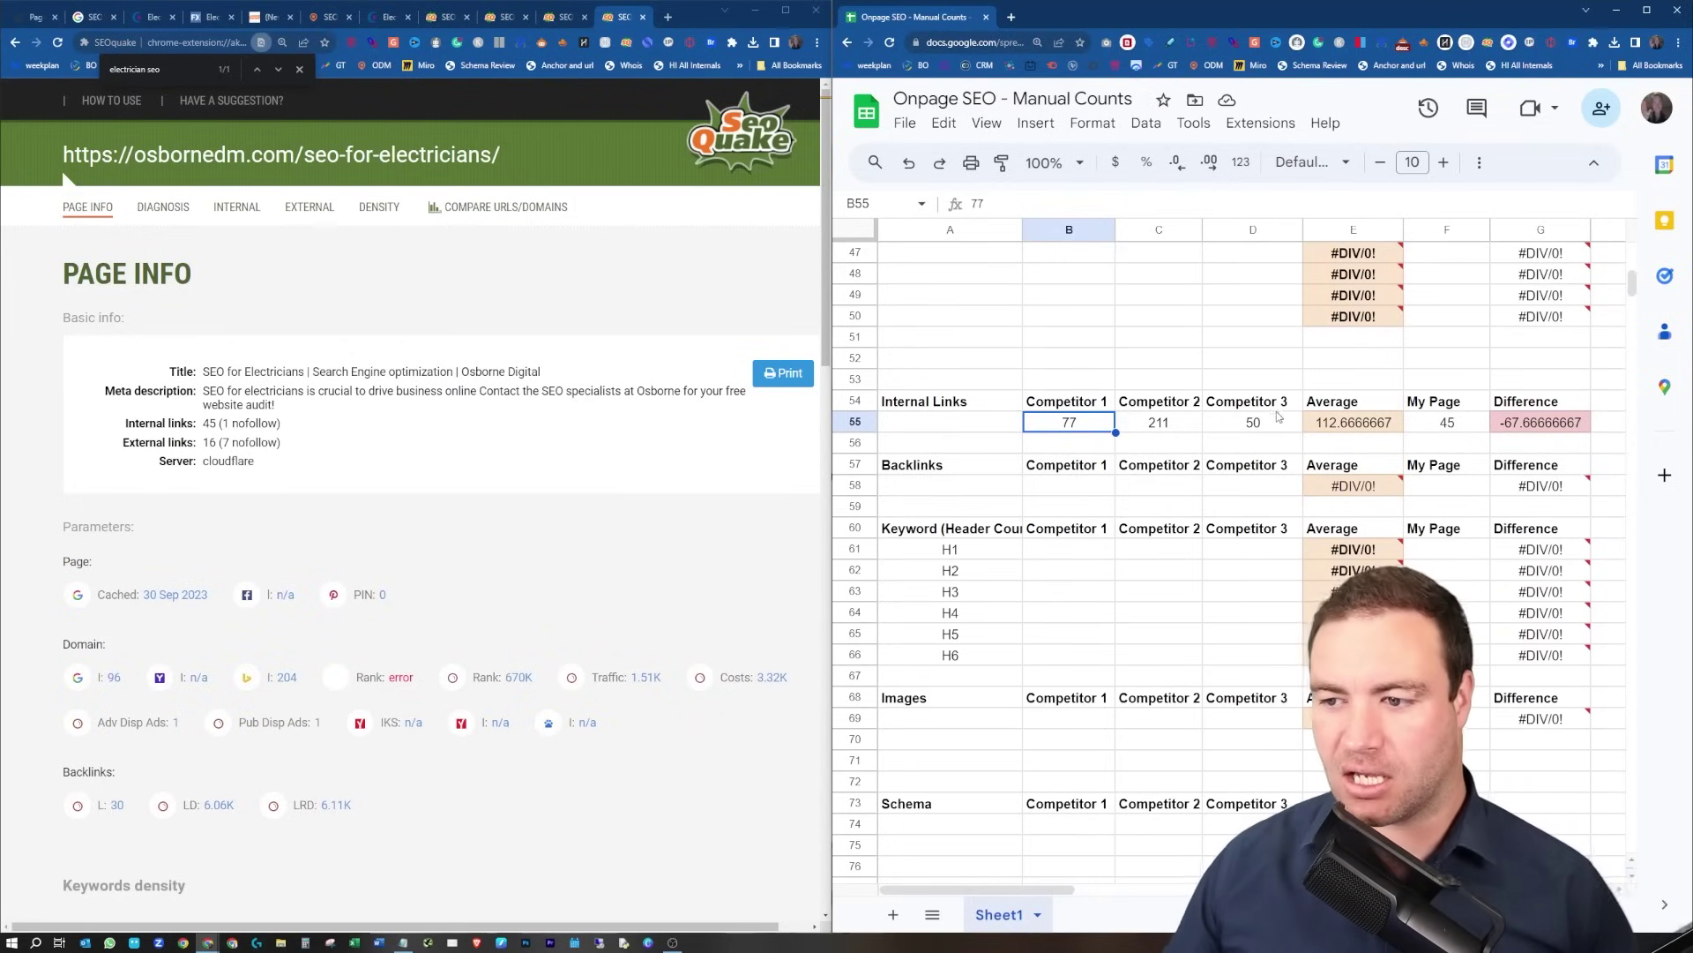
left_click_drag(1265, 422, 1116, 433)
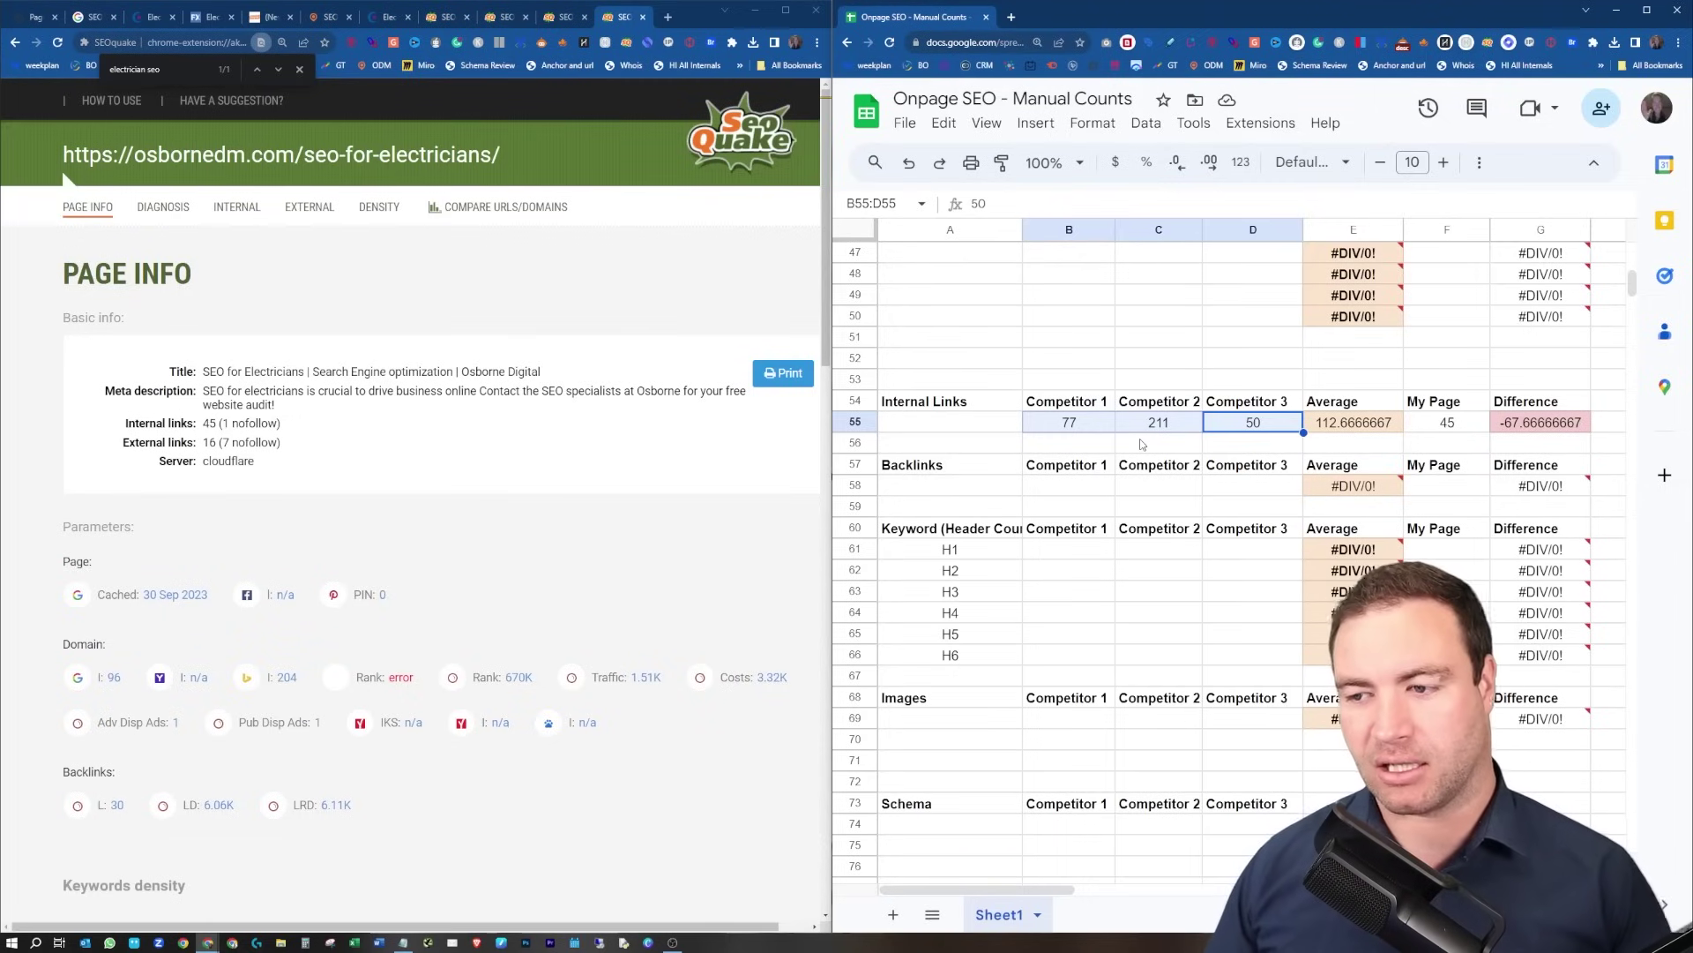
left_click(1382, 424)
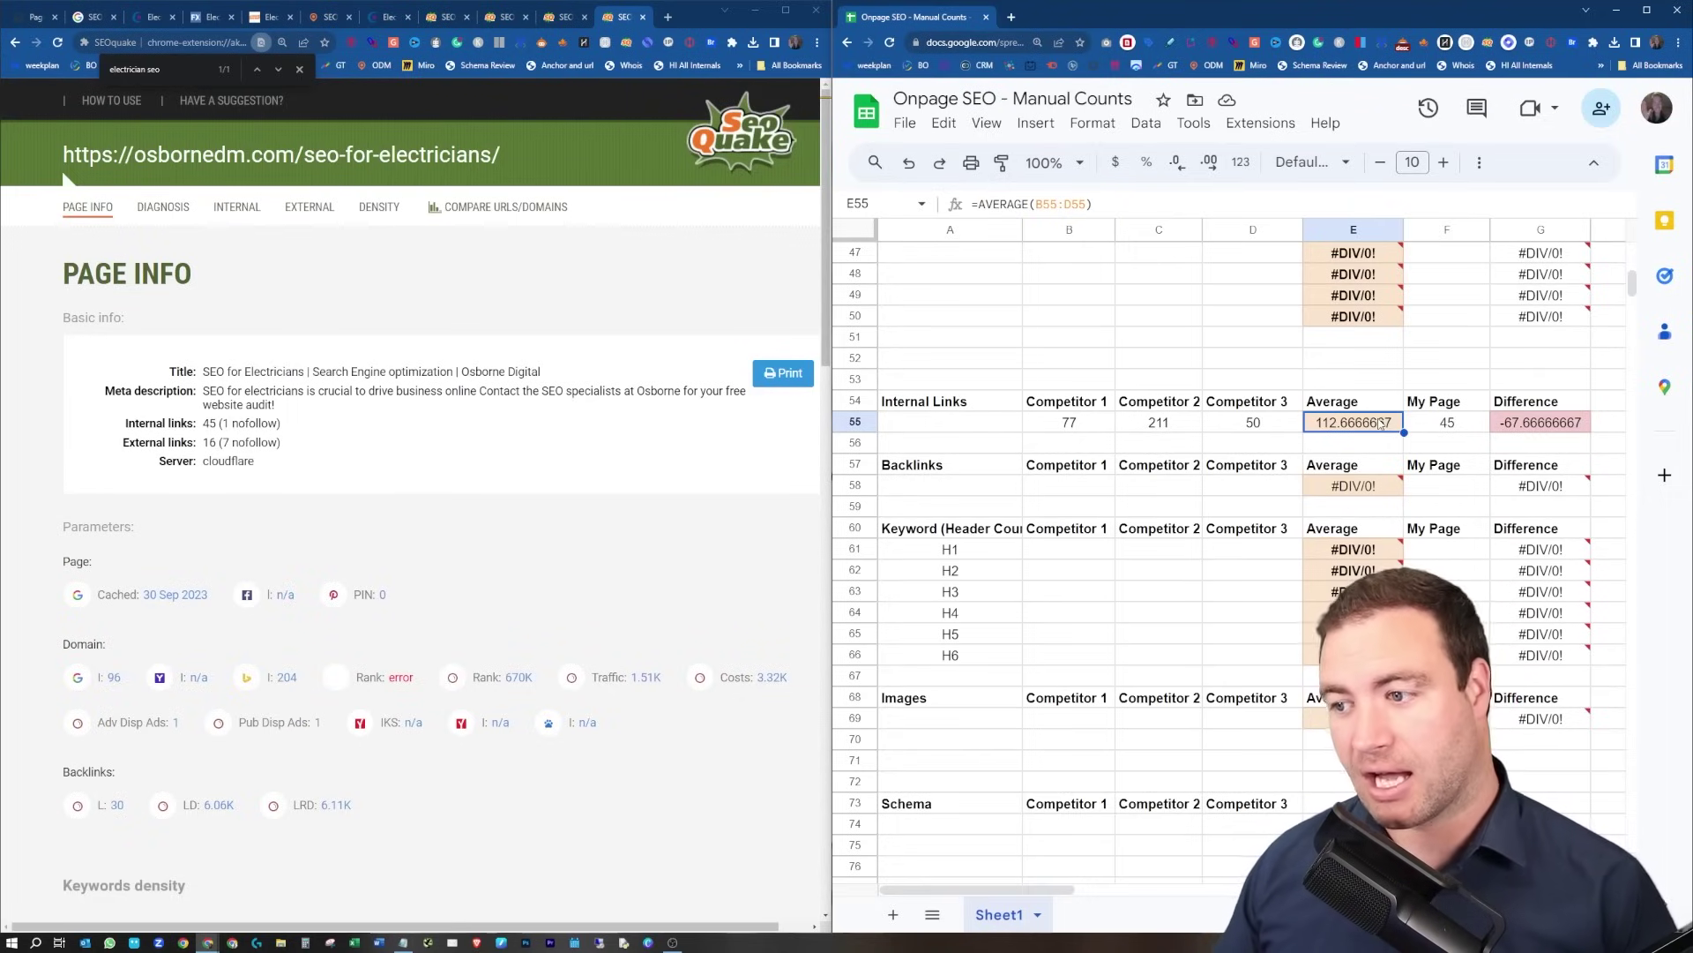
left_click(1540, 431)
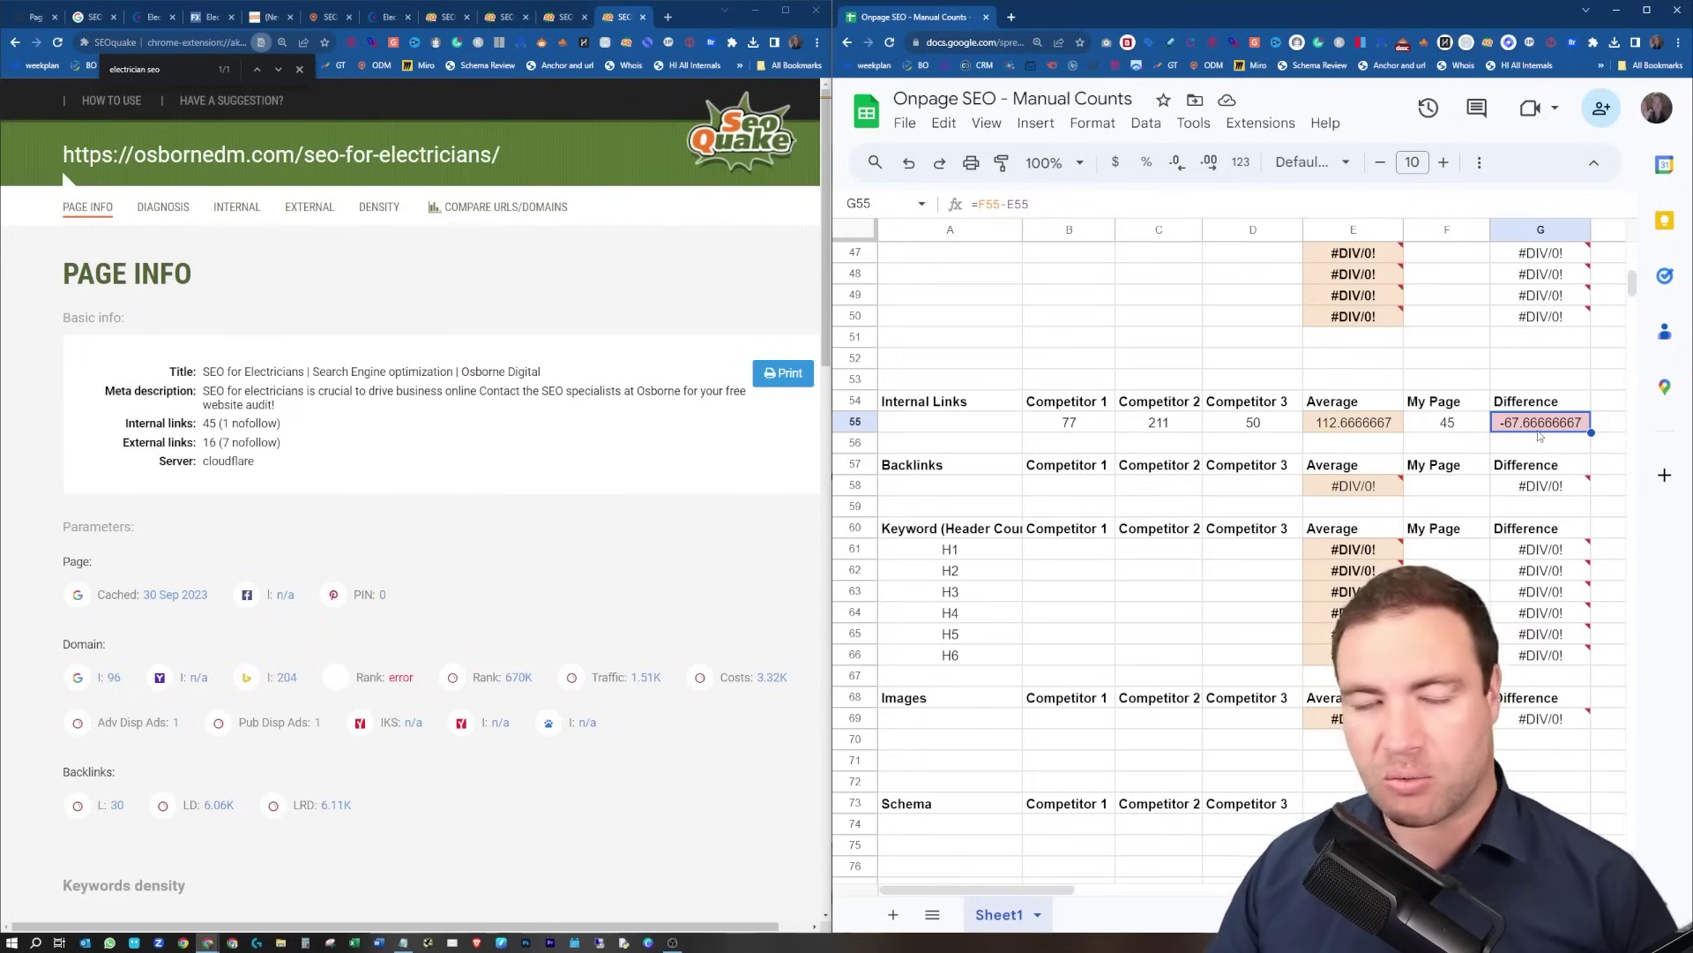
left_click(1270, 425)
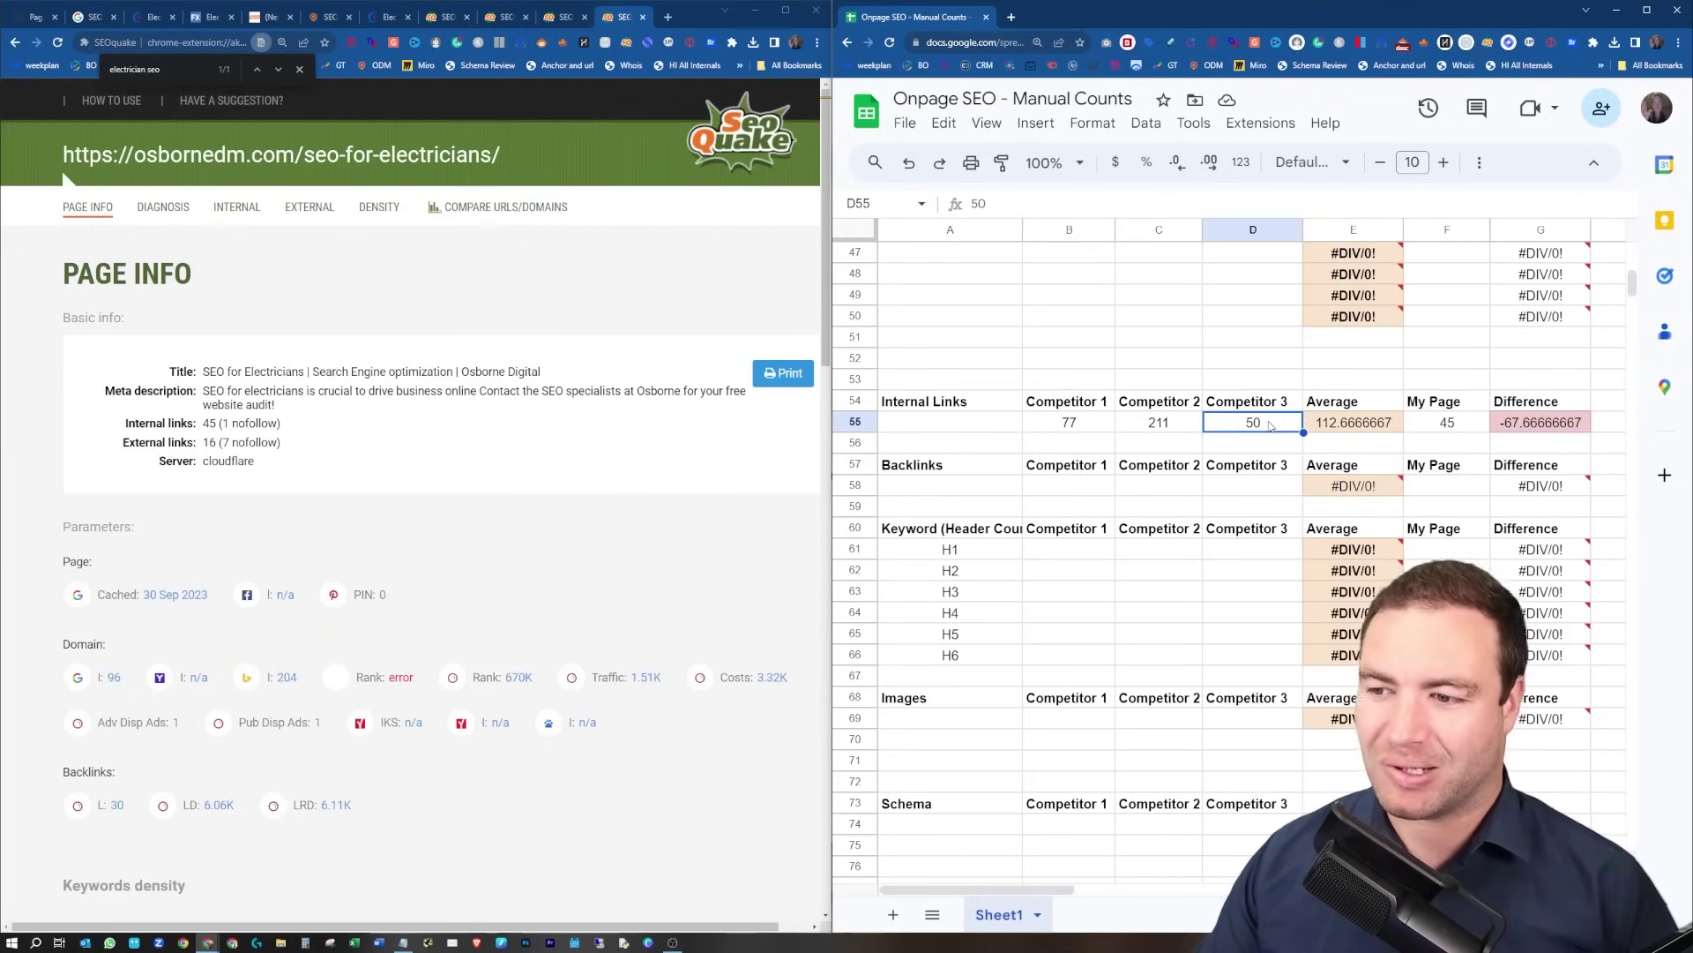
left_click(1073, 428)
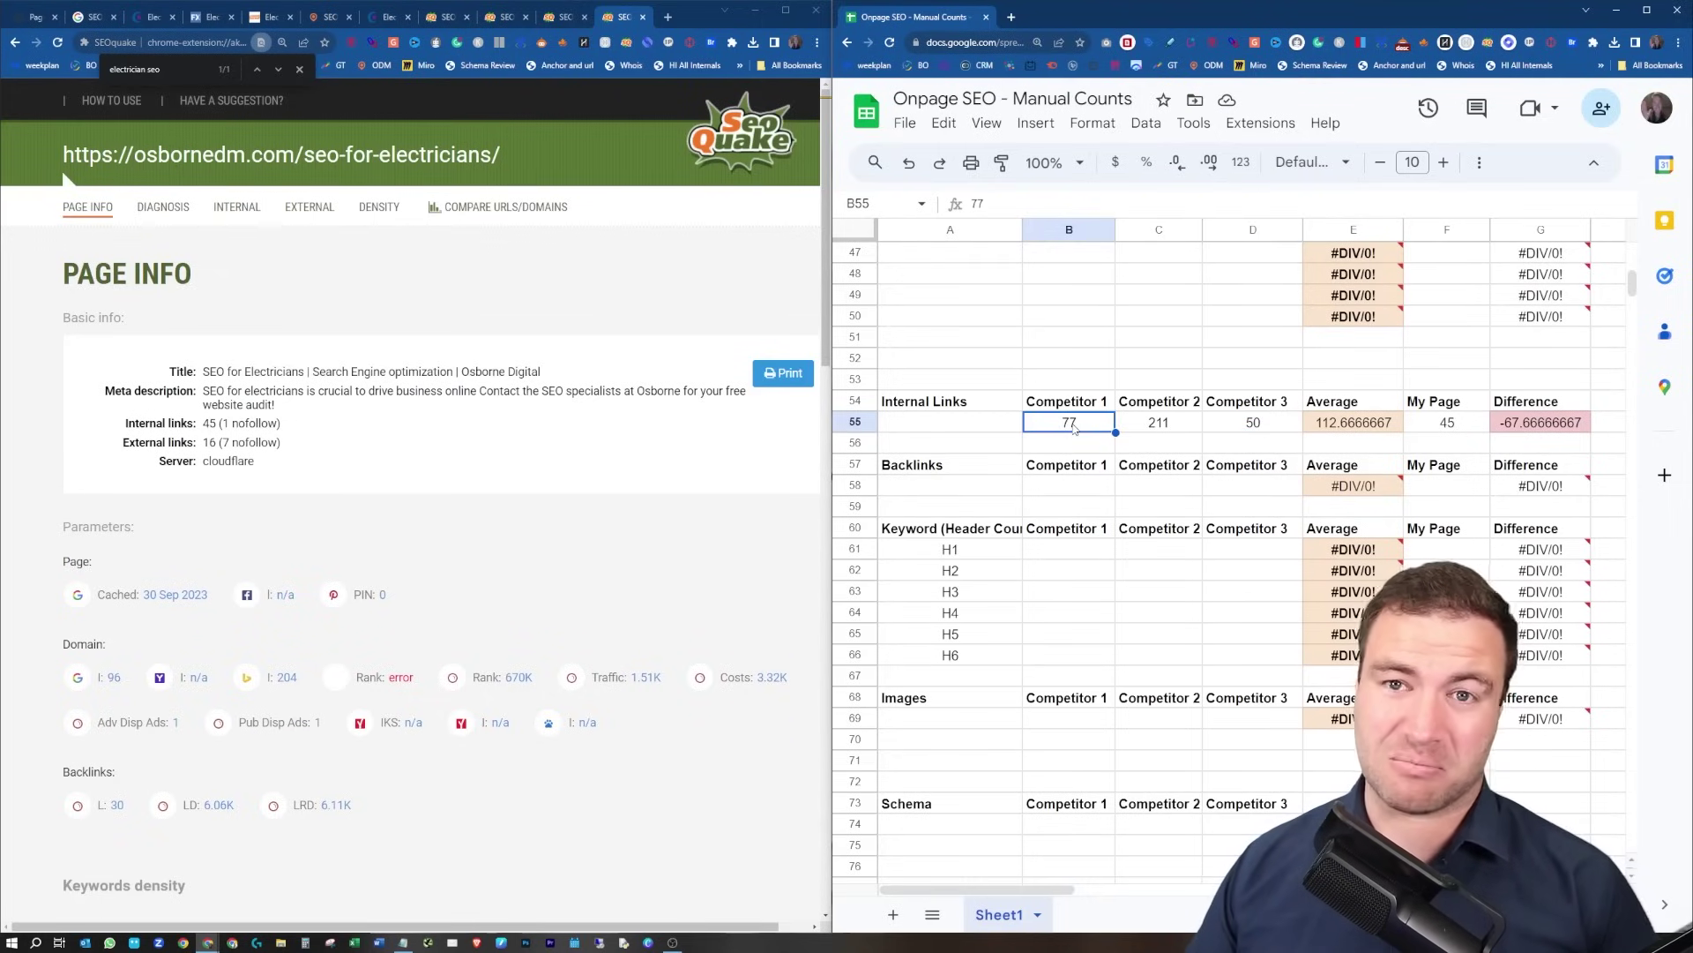
left_click(1152, 429)
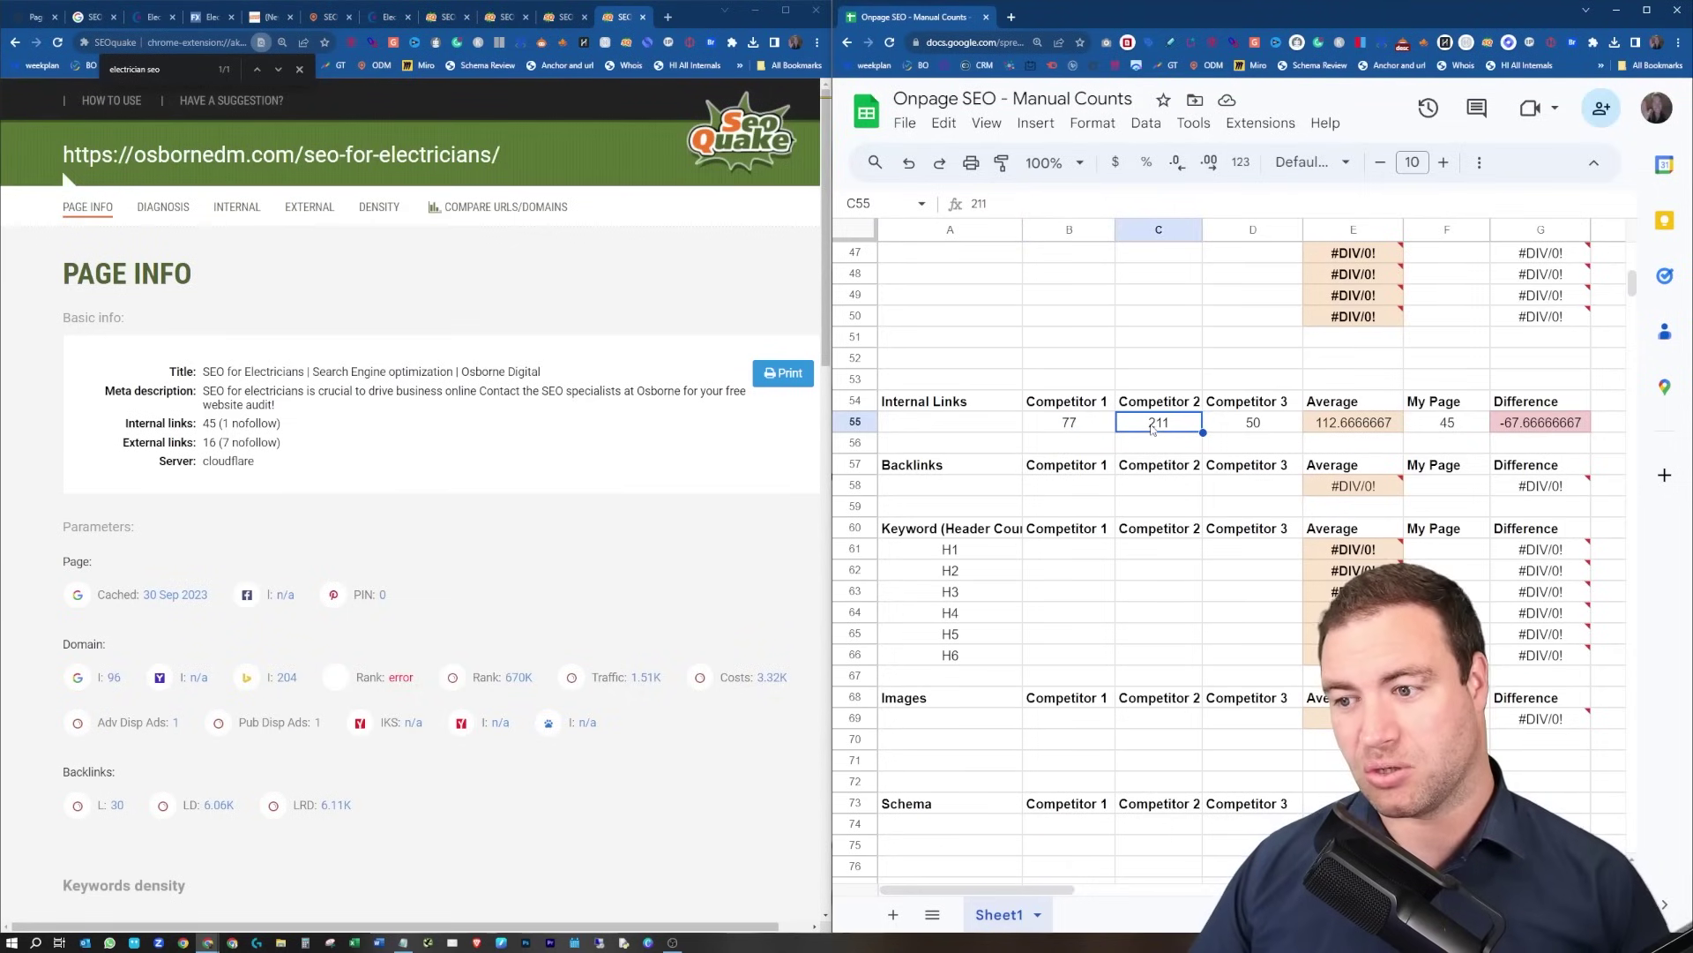
left_click(1233, 429)
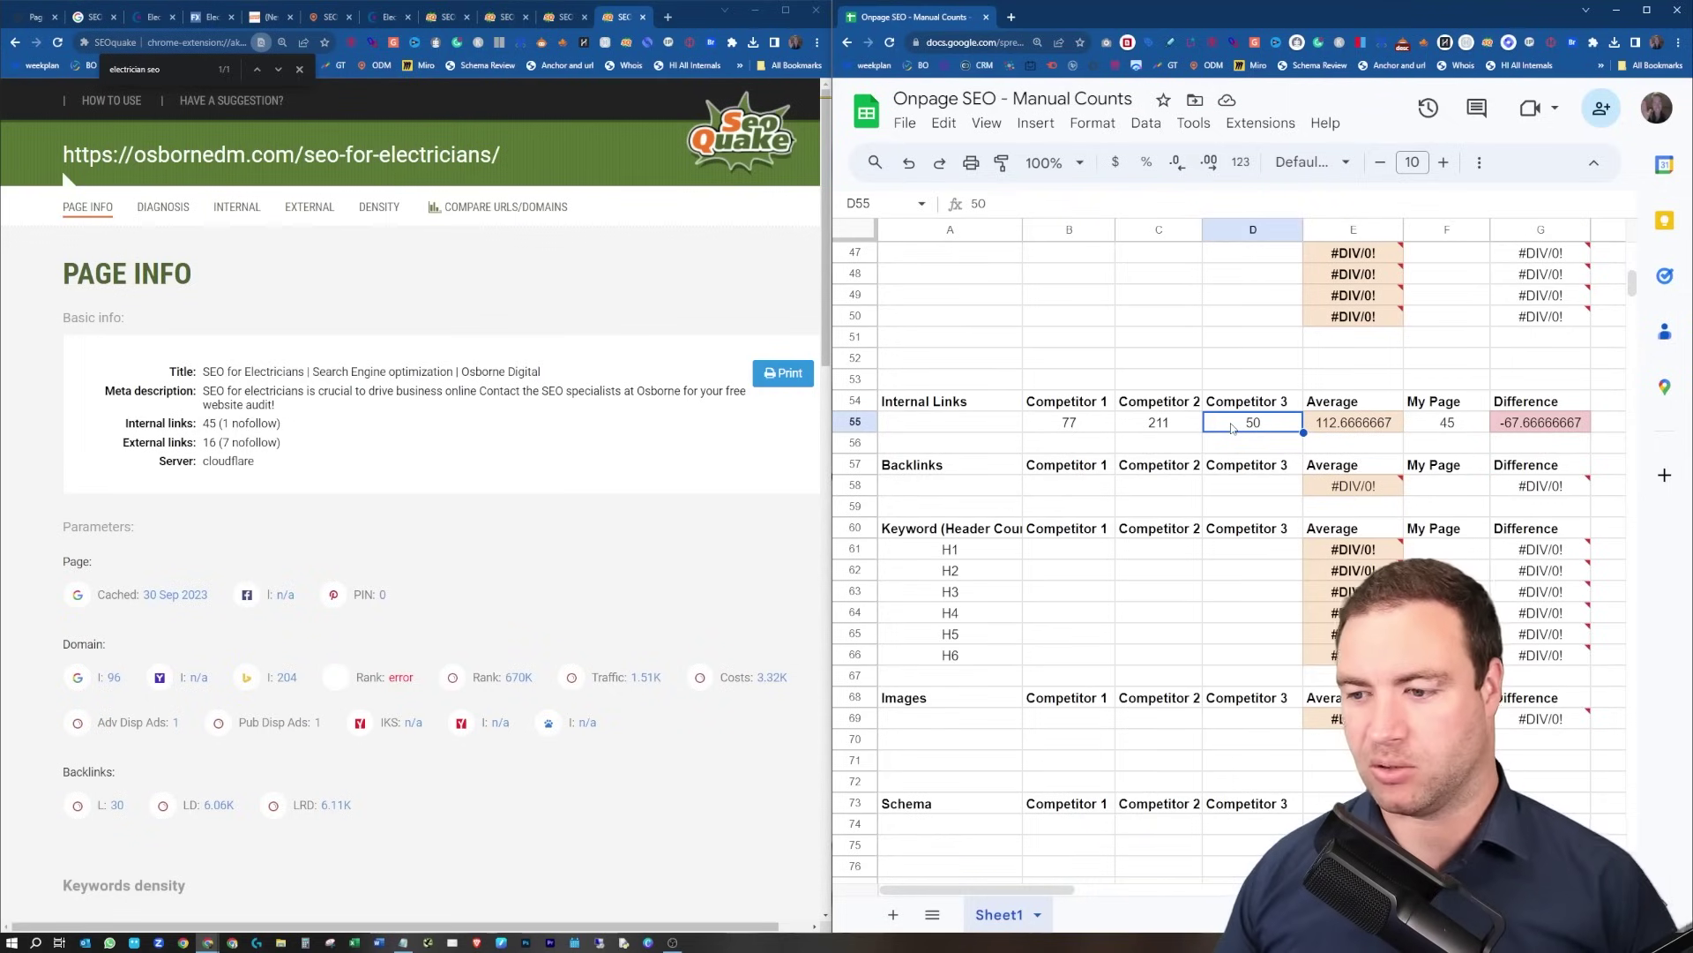
Look up the Blue Corona page's backlink count in the SEOquake page info and enter 41 for Competitor 1 in B58.
left_click(1068, 496)
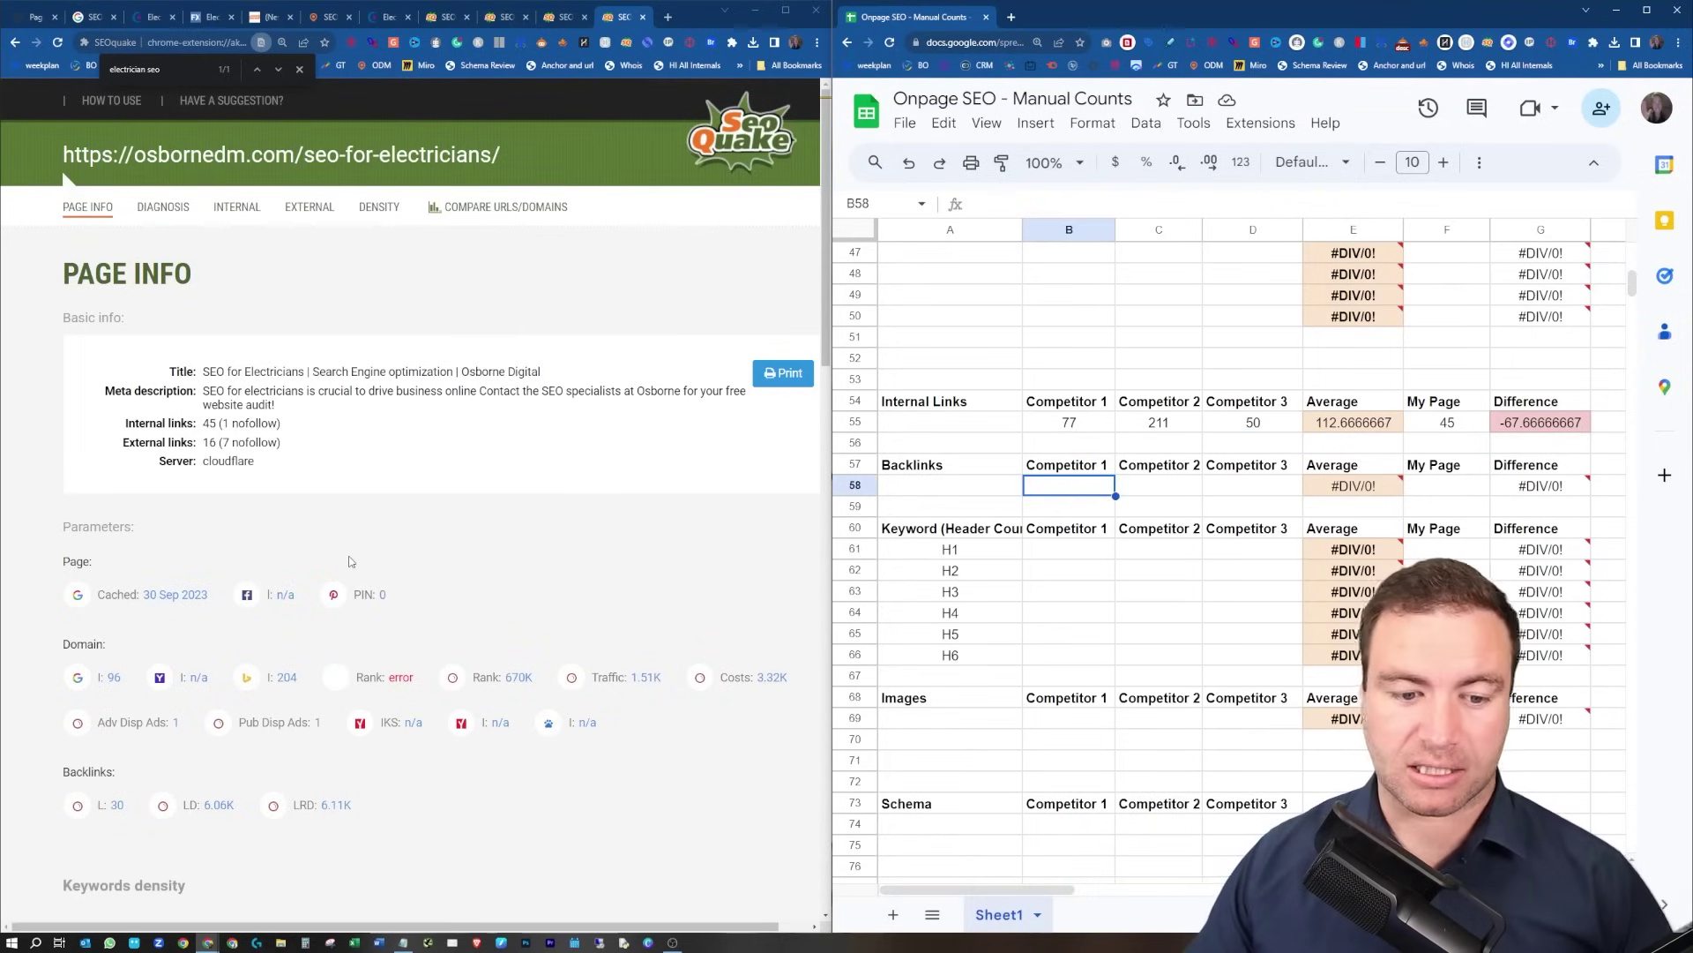
scroll(359, 542, "down", 3)
scroll(359, 541, "down", 2)
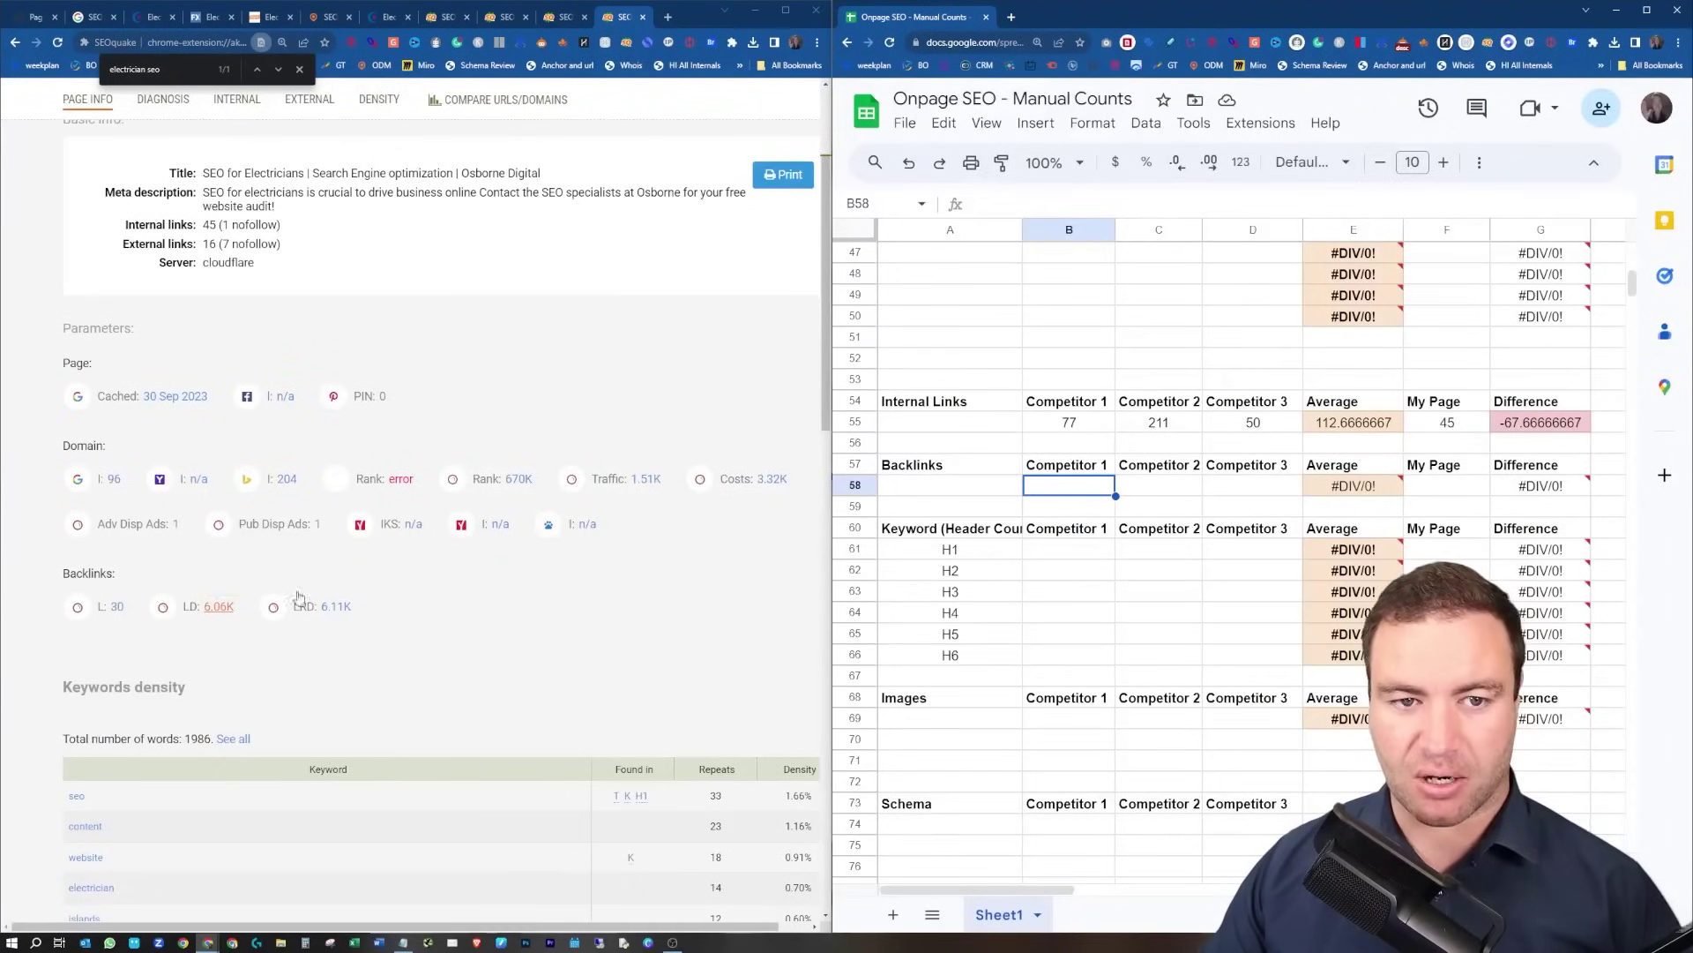
scroll(401, 514, "up", 3)
left_click(438, 18)
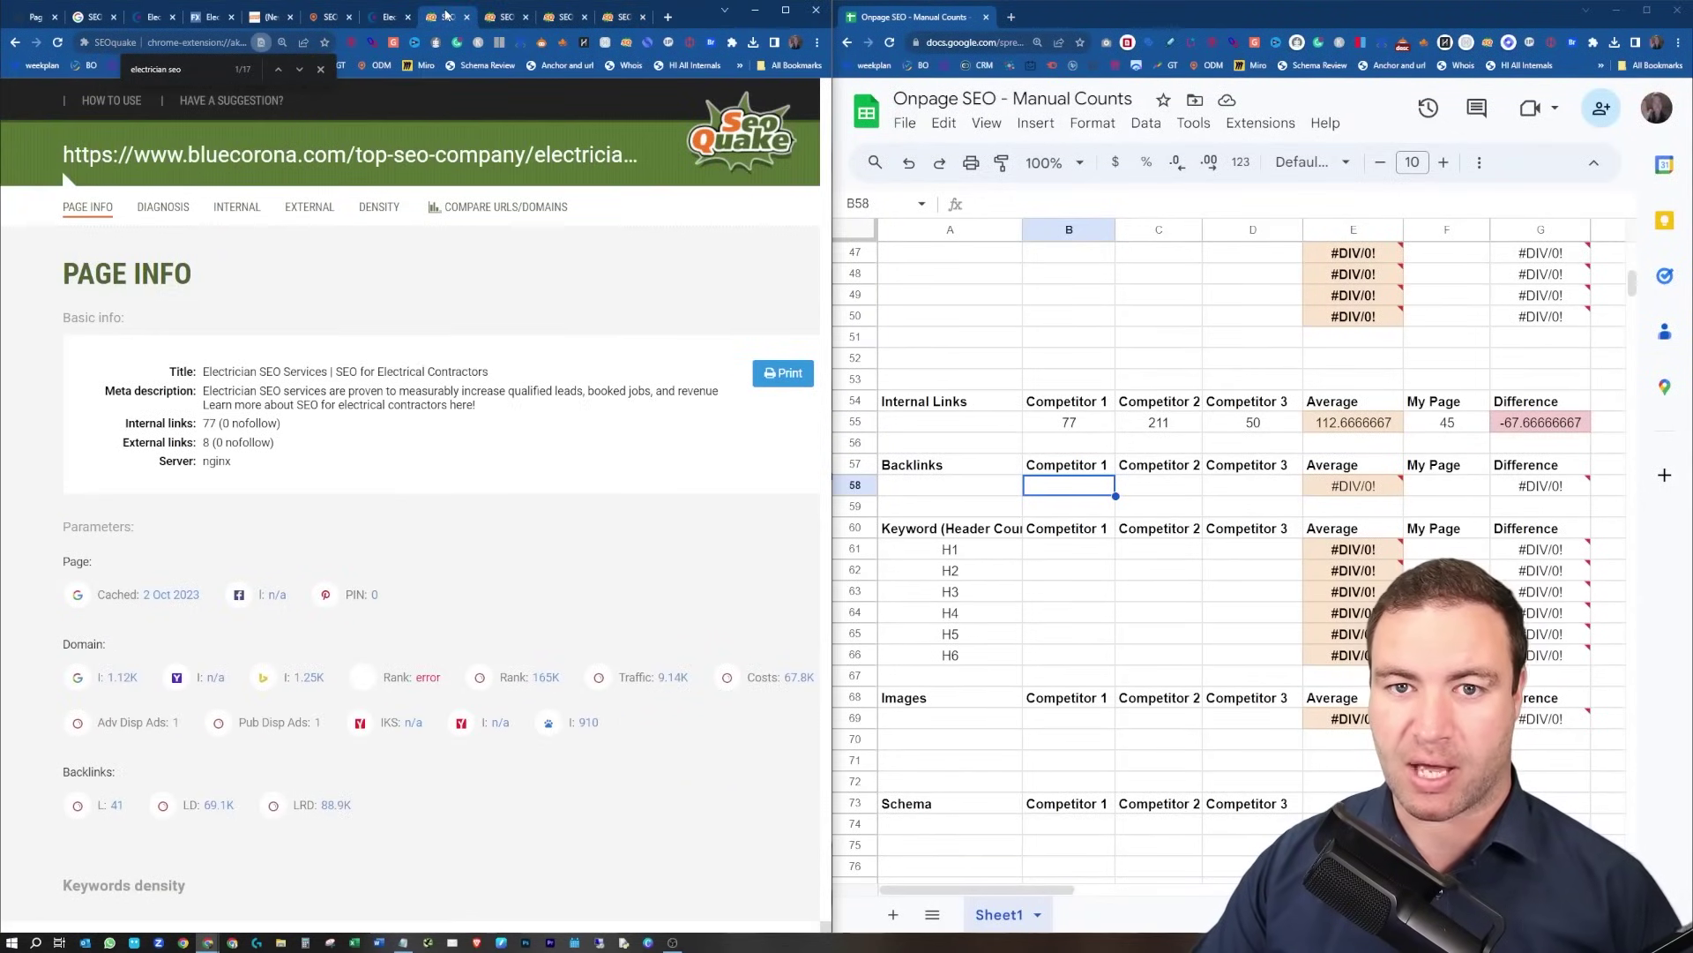
scroll(401, 487, "down", 2)
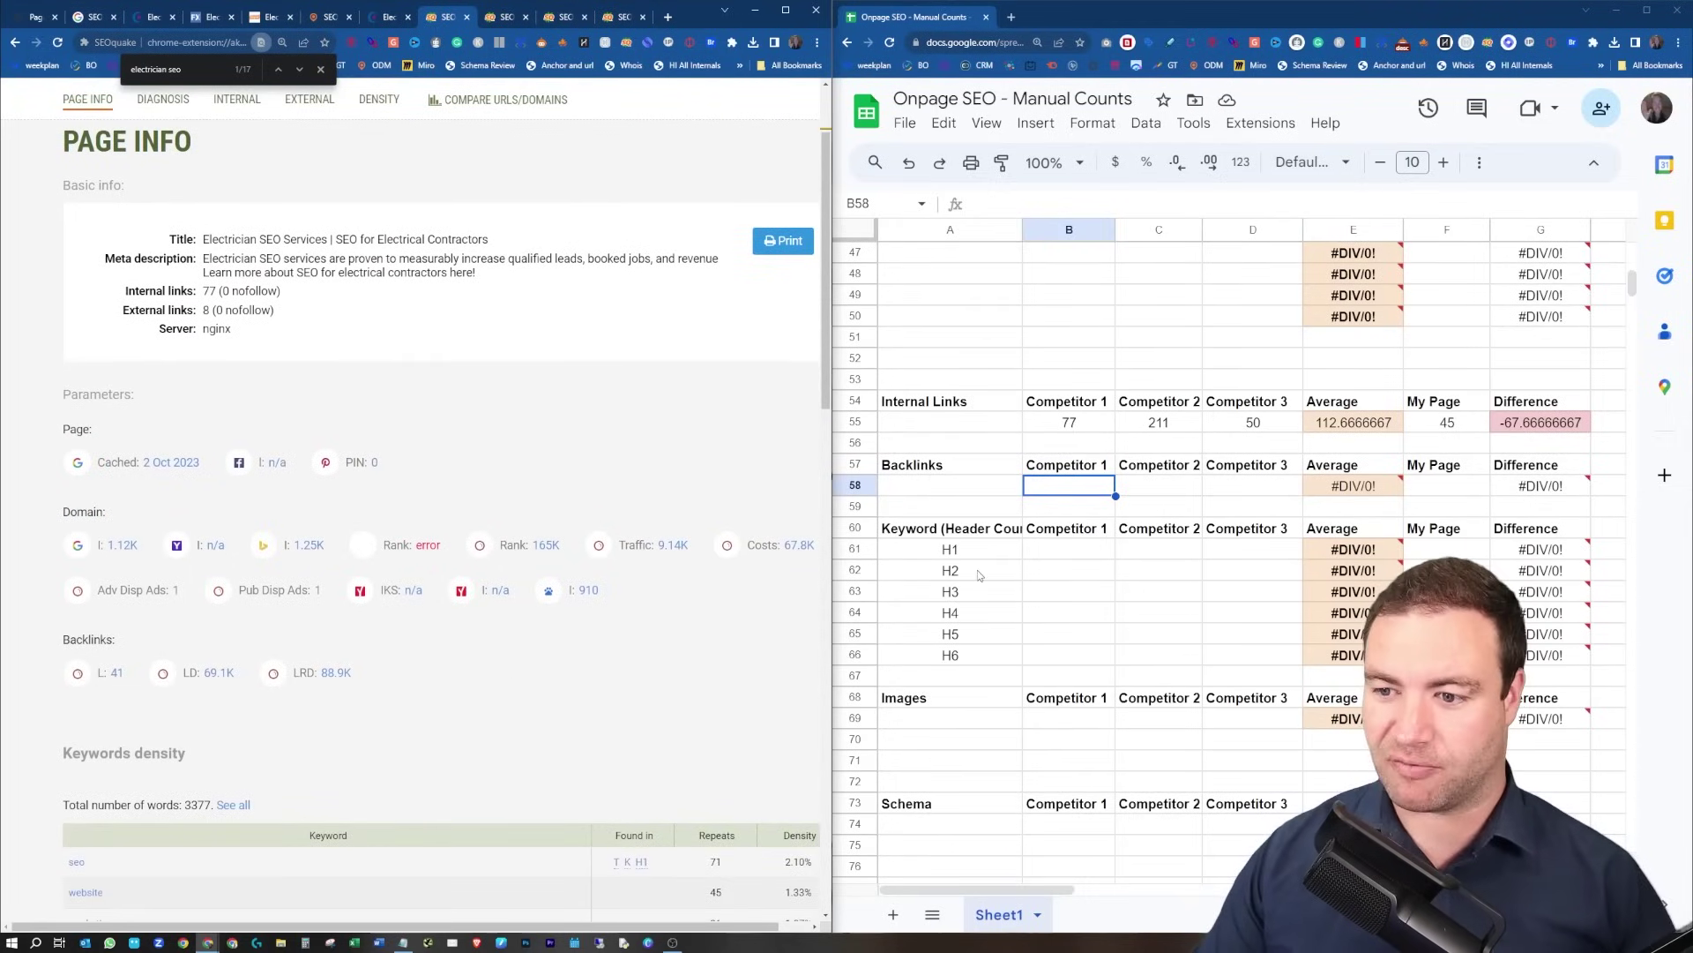
type("41")
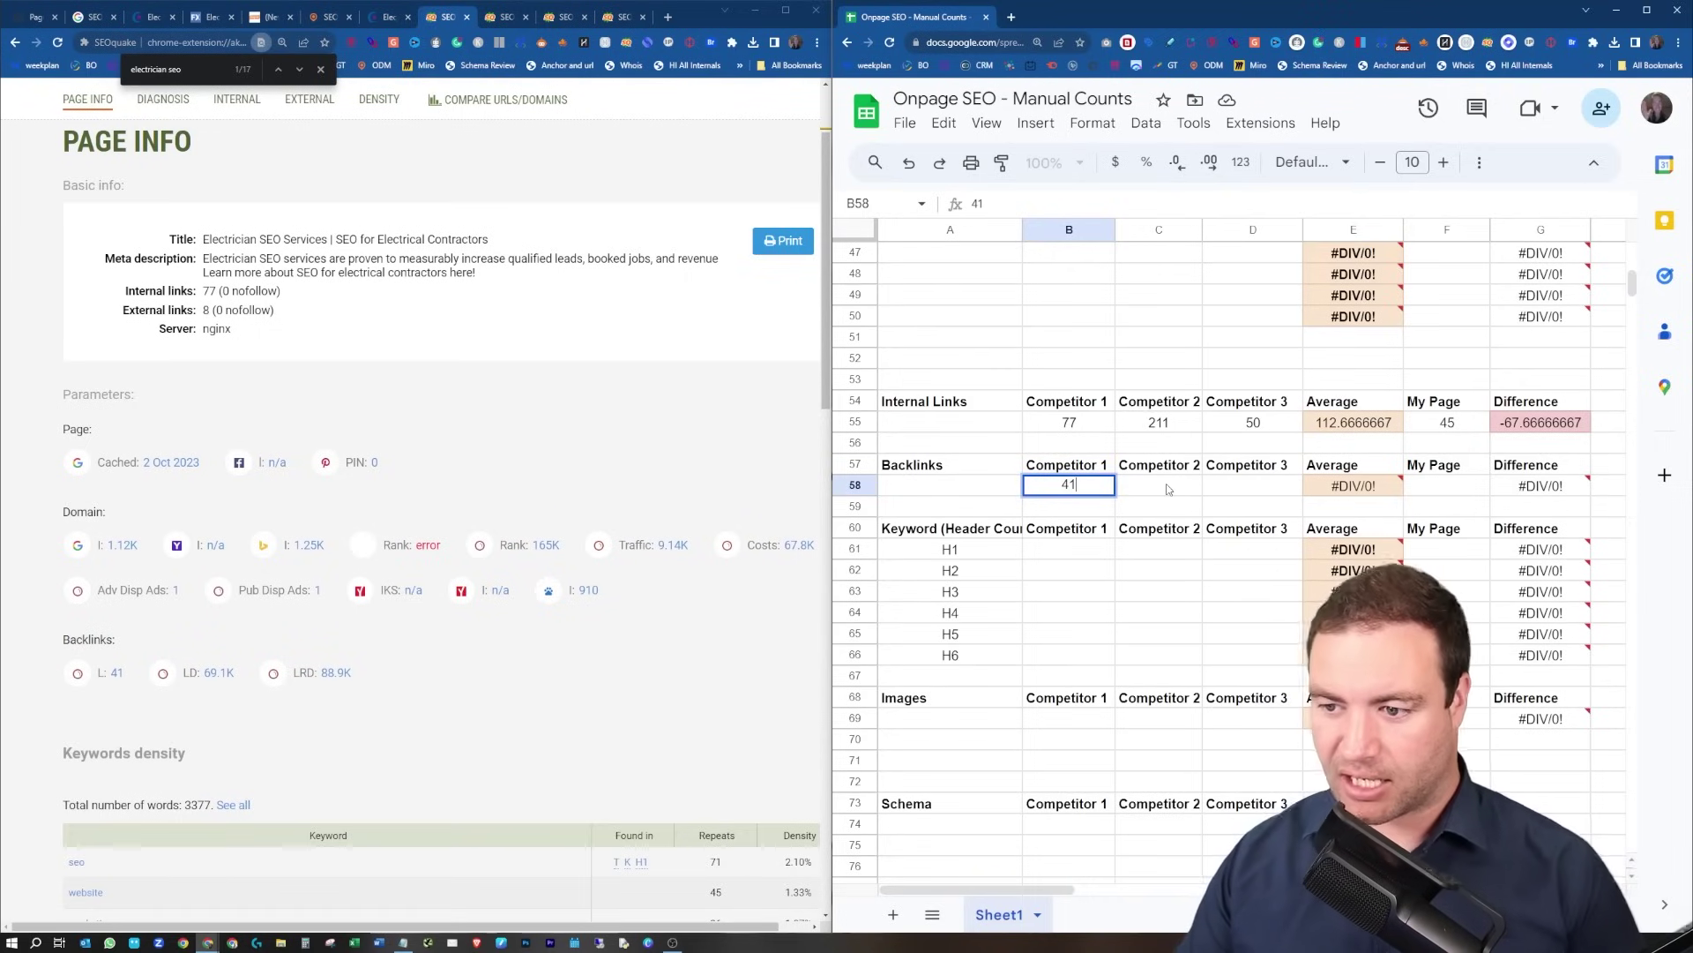
key("Tab")
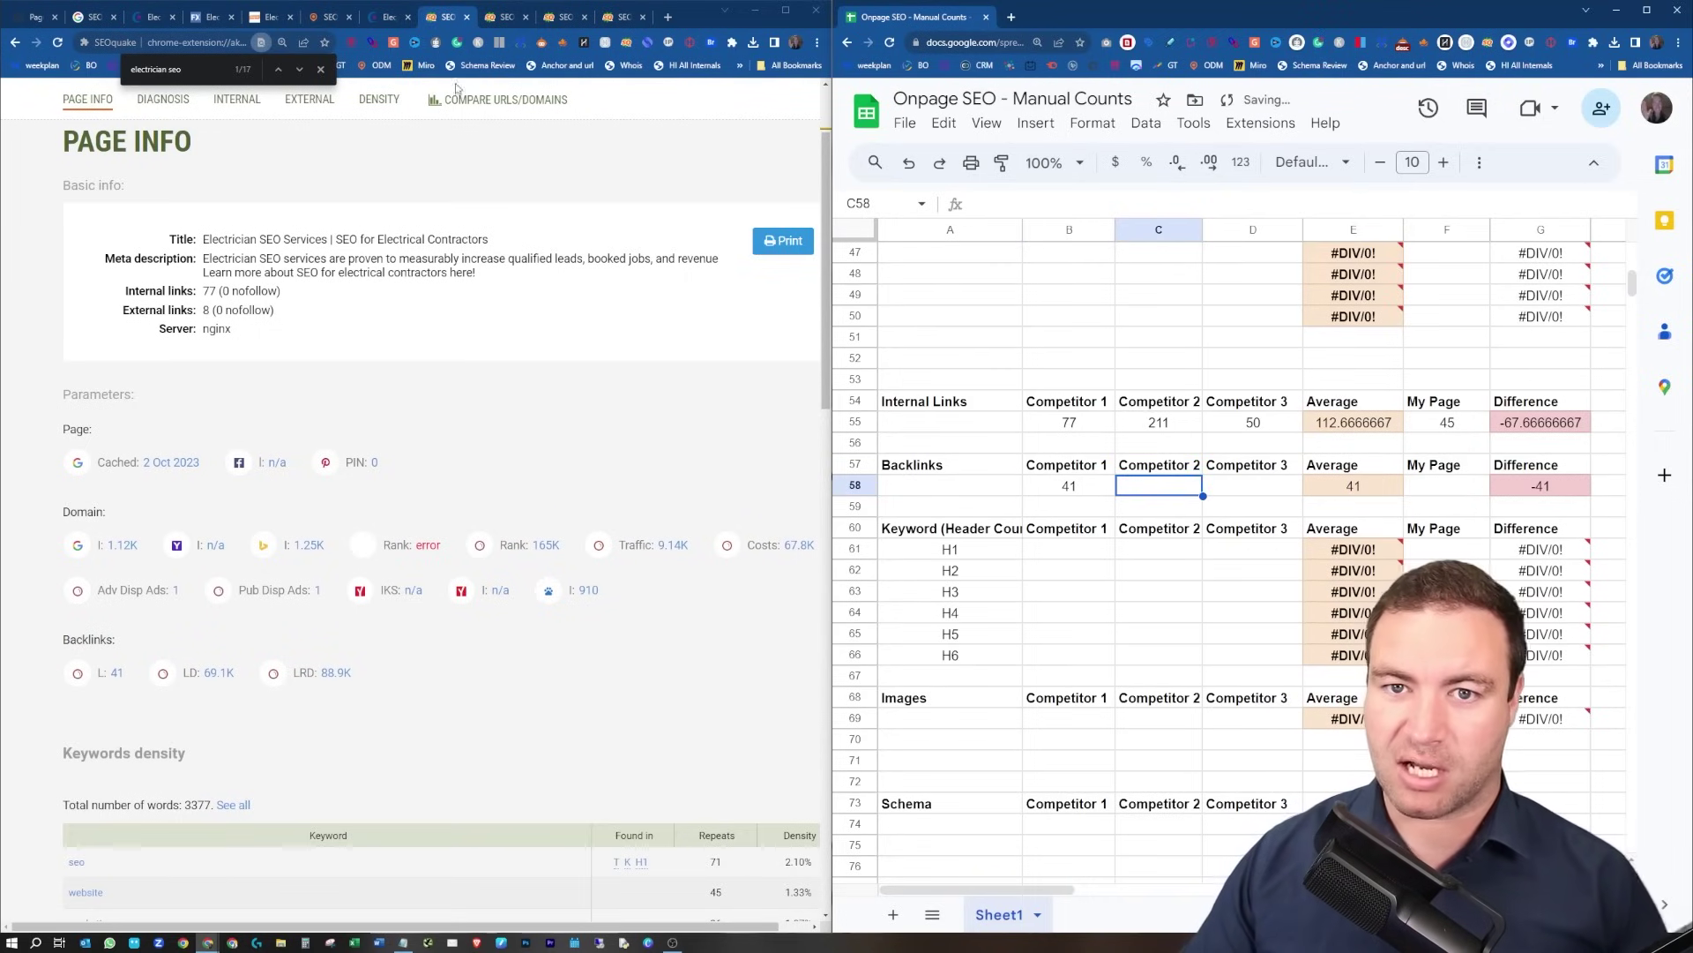
Look up the WebFX page's backlink count in SEOquake and enter 4 for Competitor 2 in C58.
left_click(507, 17)
scroll(322, 569, "down", 2)
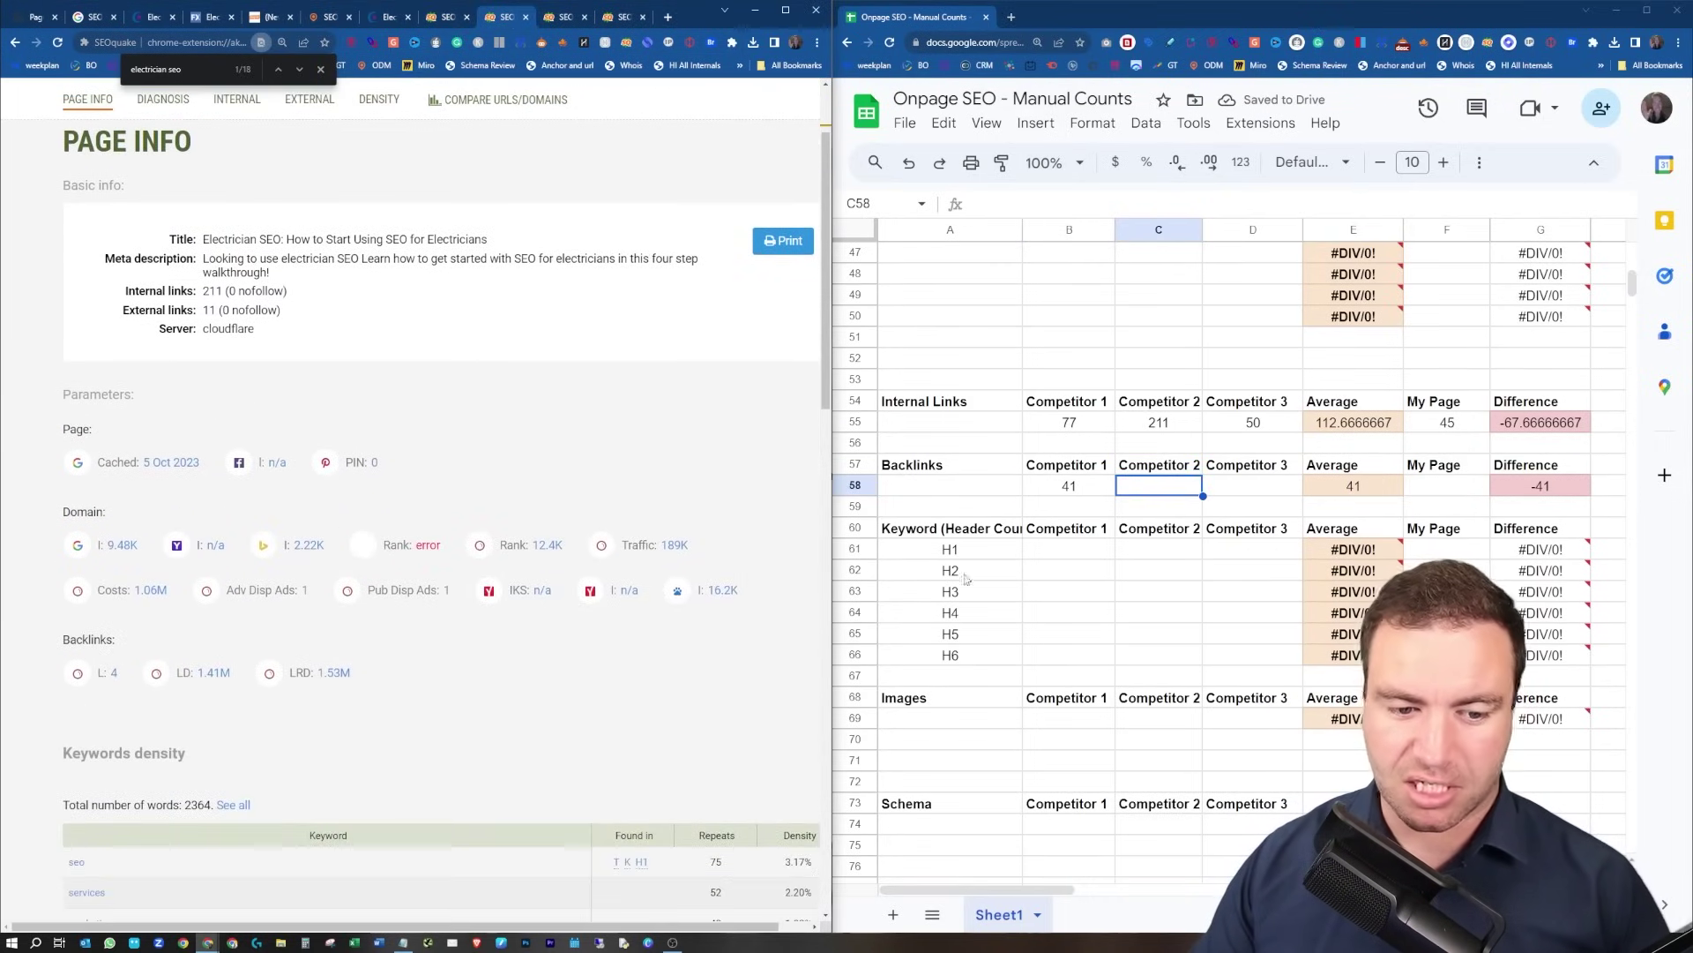
type("4")
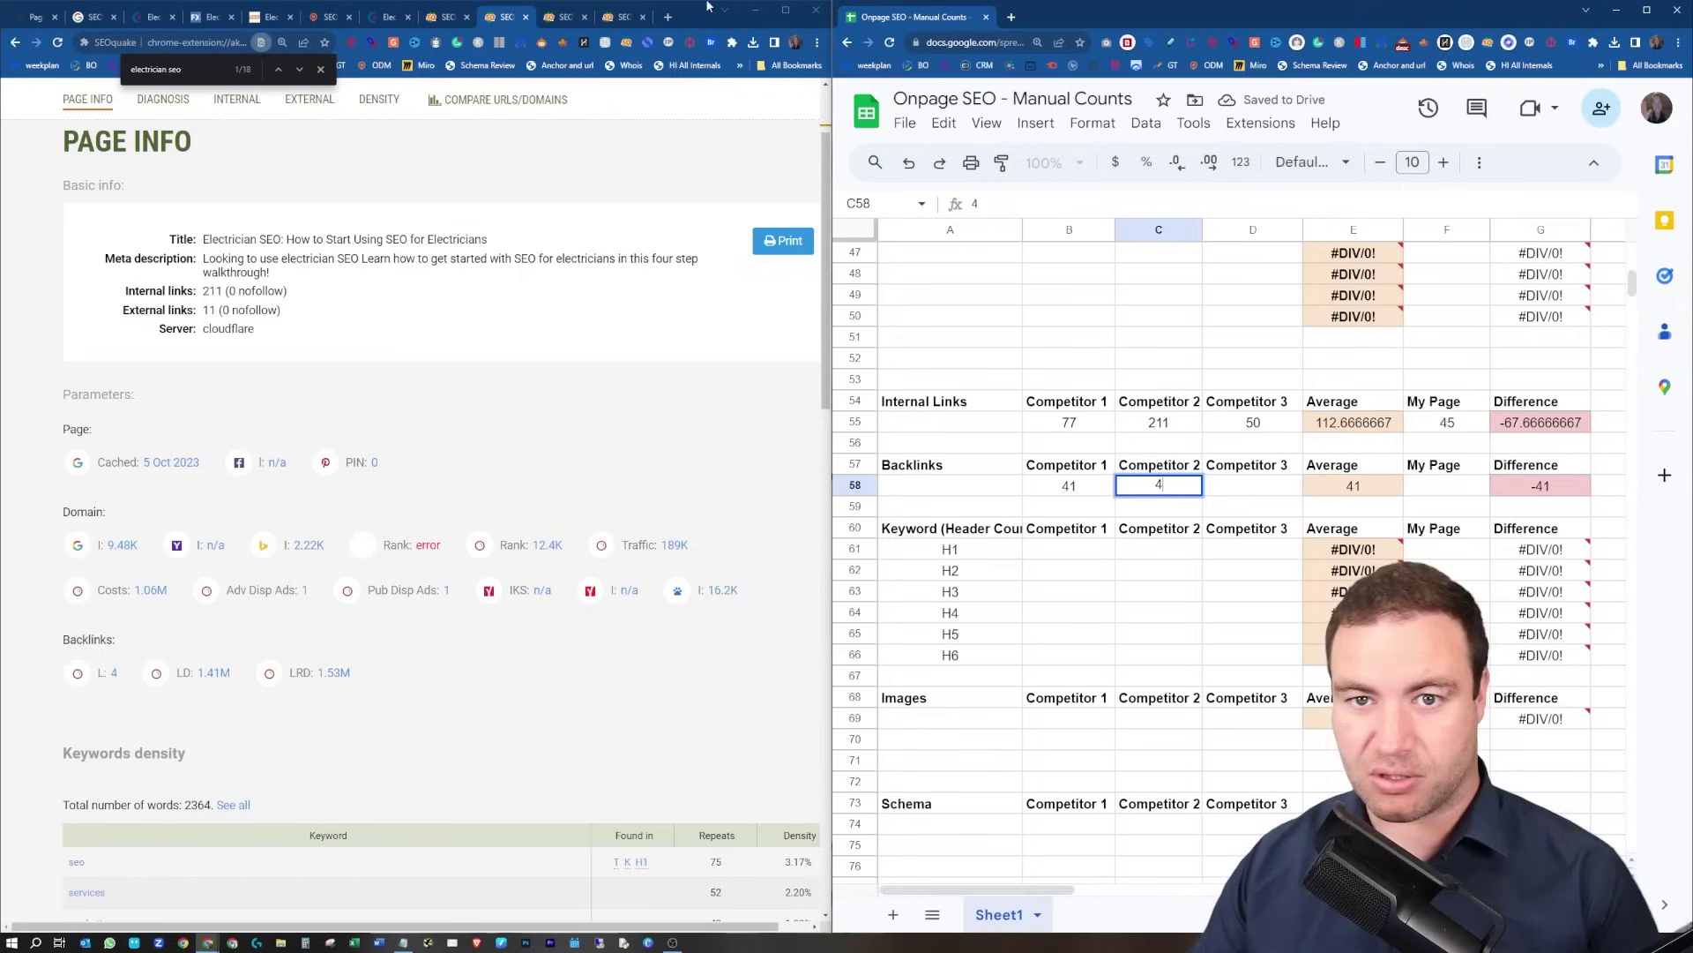
Look up the Dagmar Marketing page's backlink count in SEOquake and enter 7 for Competitor 3 in D58.
left_click(562, 17)
scroll(564, 265, "down", 2)
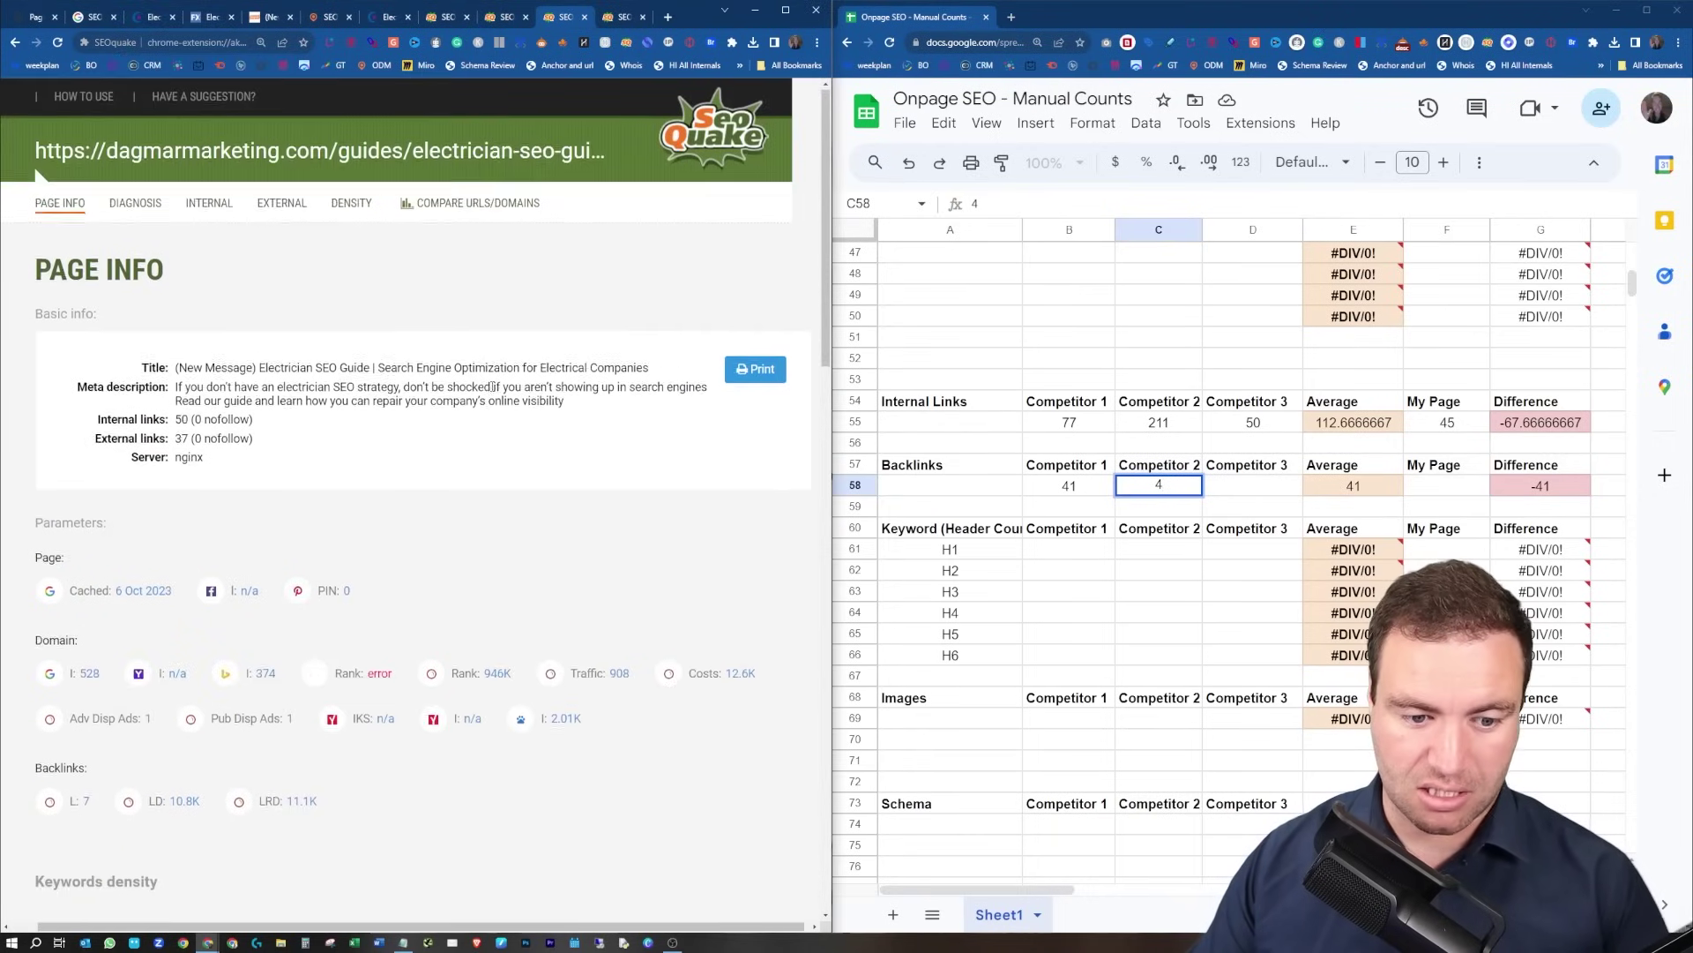
left_click(1233, 485)
type("7")
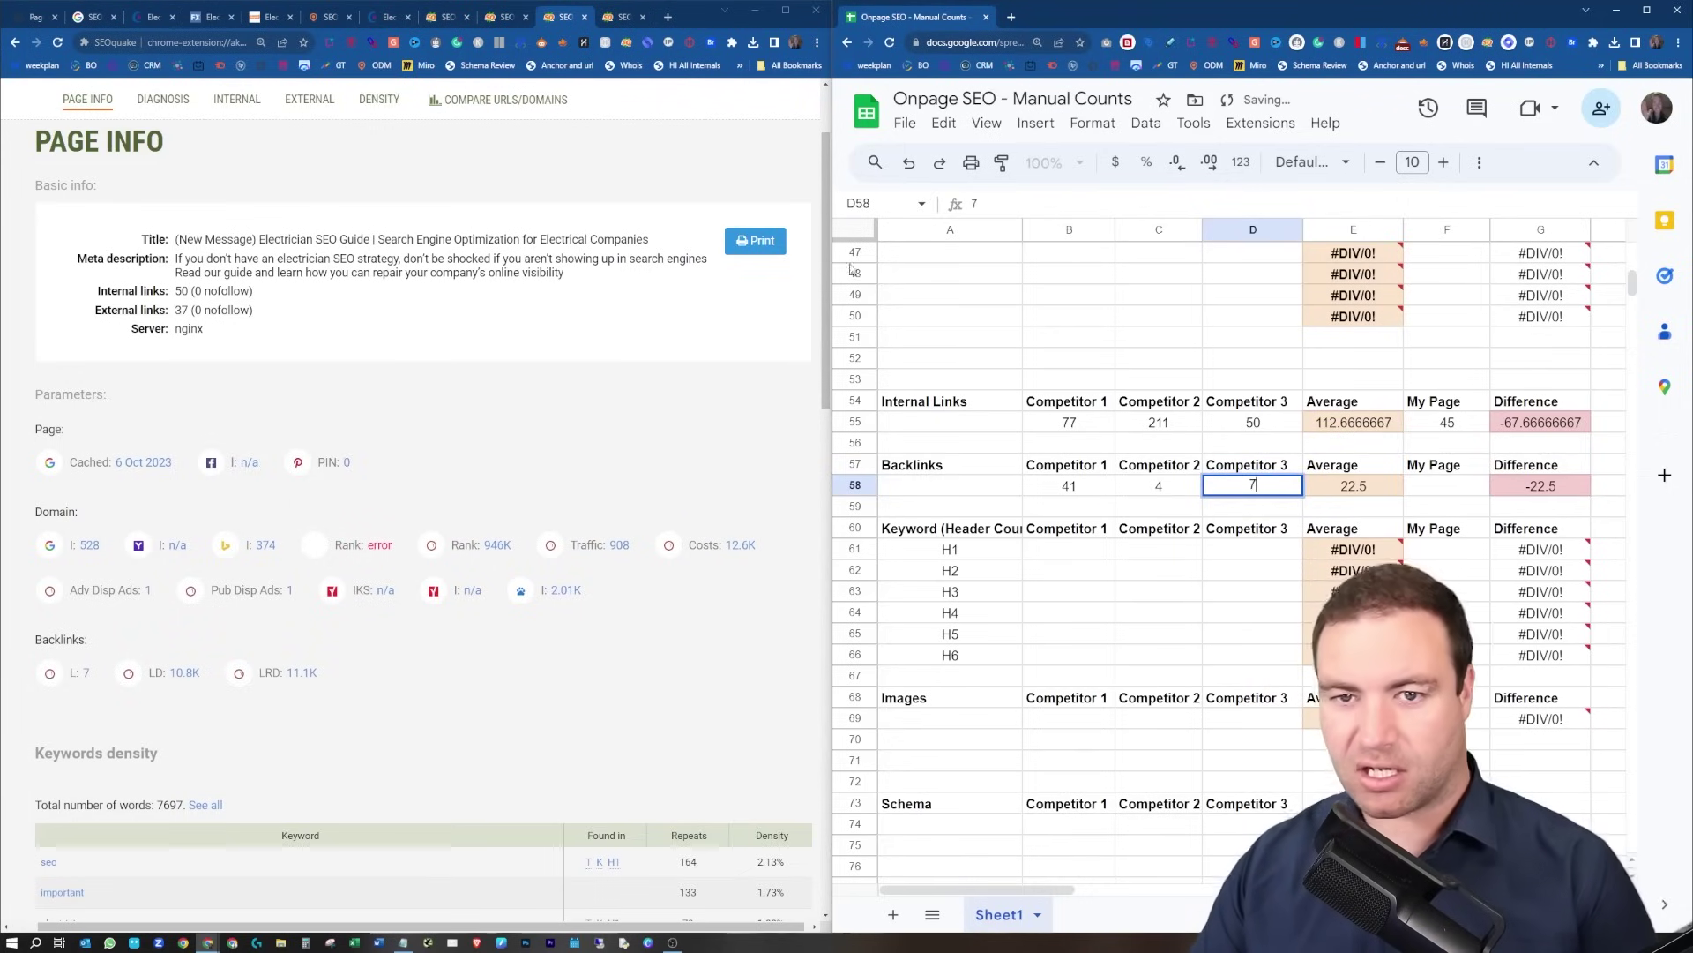
Look up the own Osborne page's backlink count in SEOquake and enter 30 under My Page in F58.
left_click(622, 17)
scroll(398, 503, "down", 2)
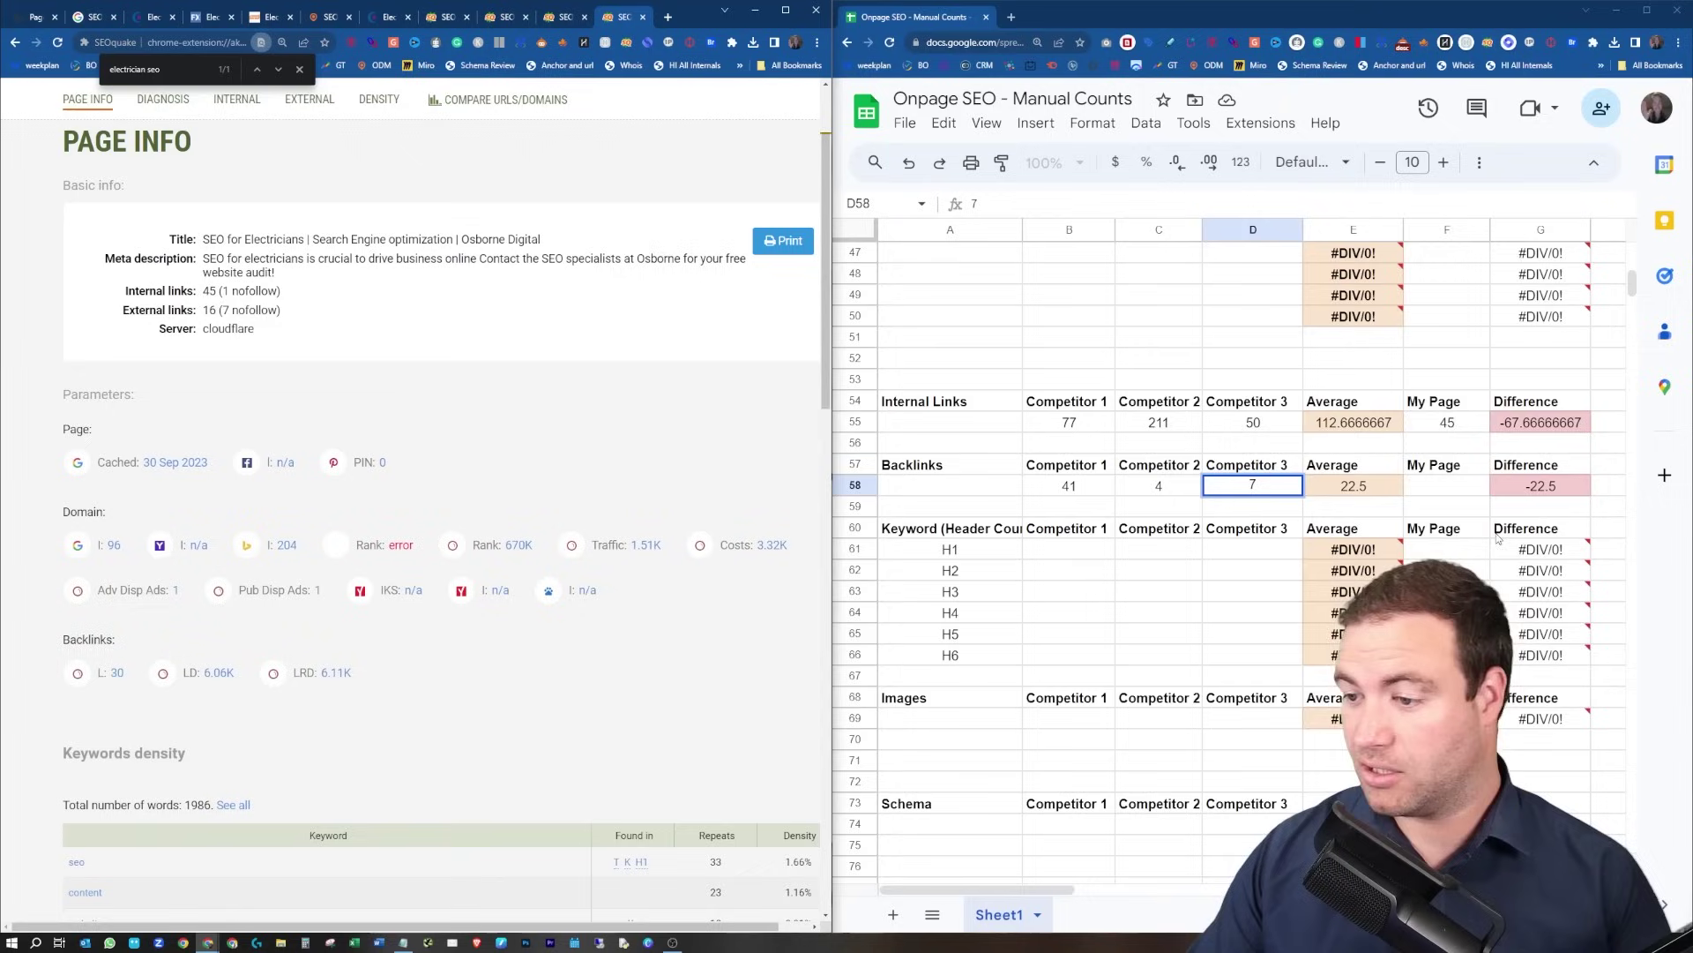
left_click(1445, 492)
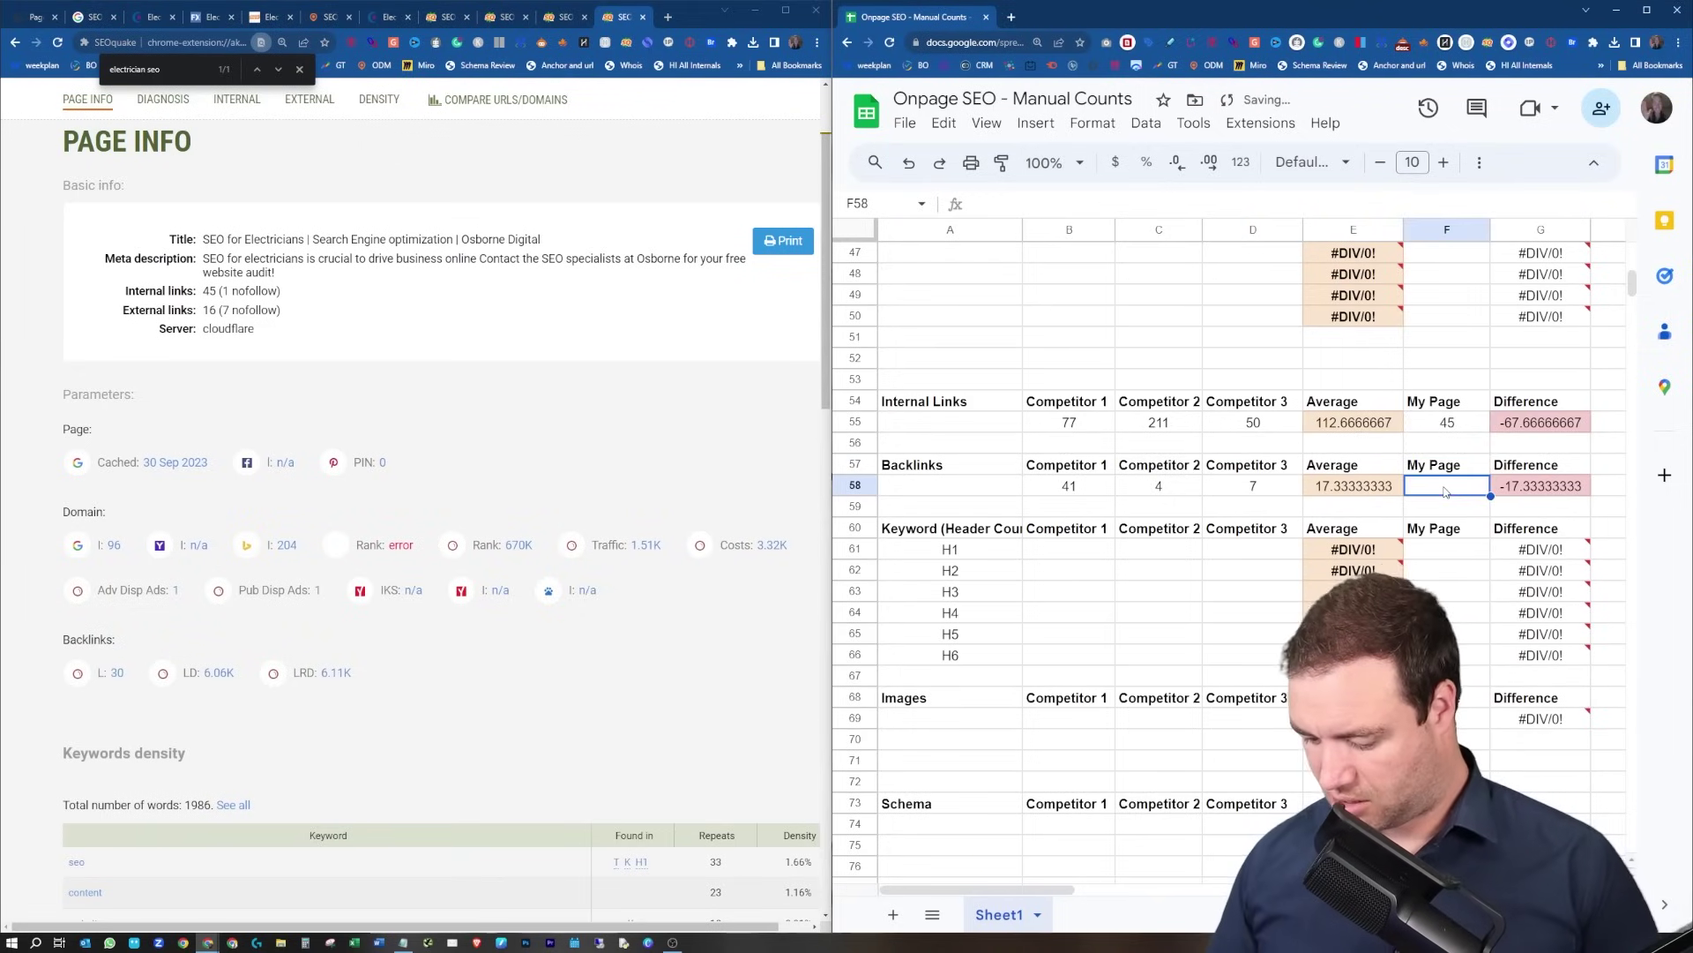
type("30")
key("Return")
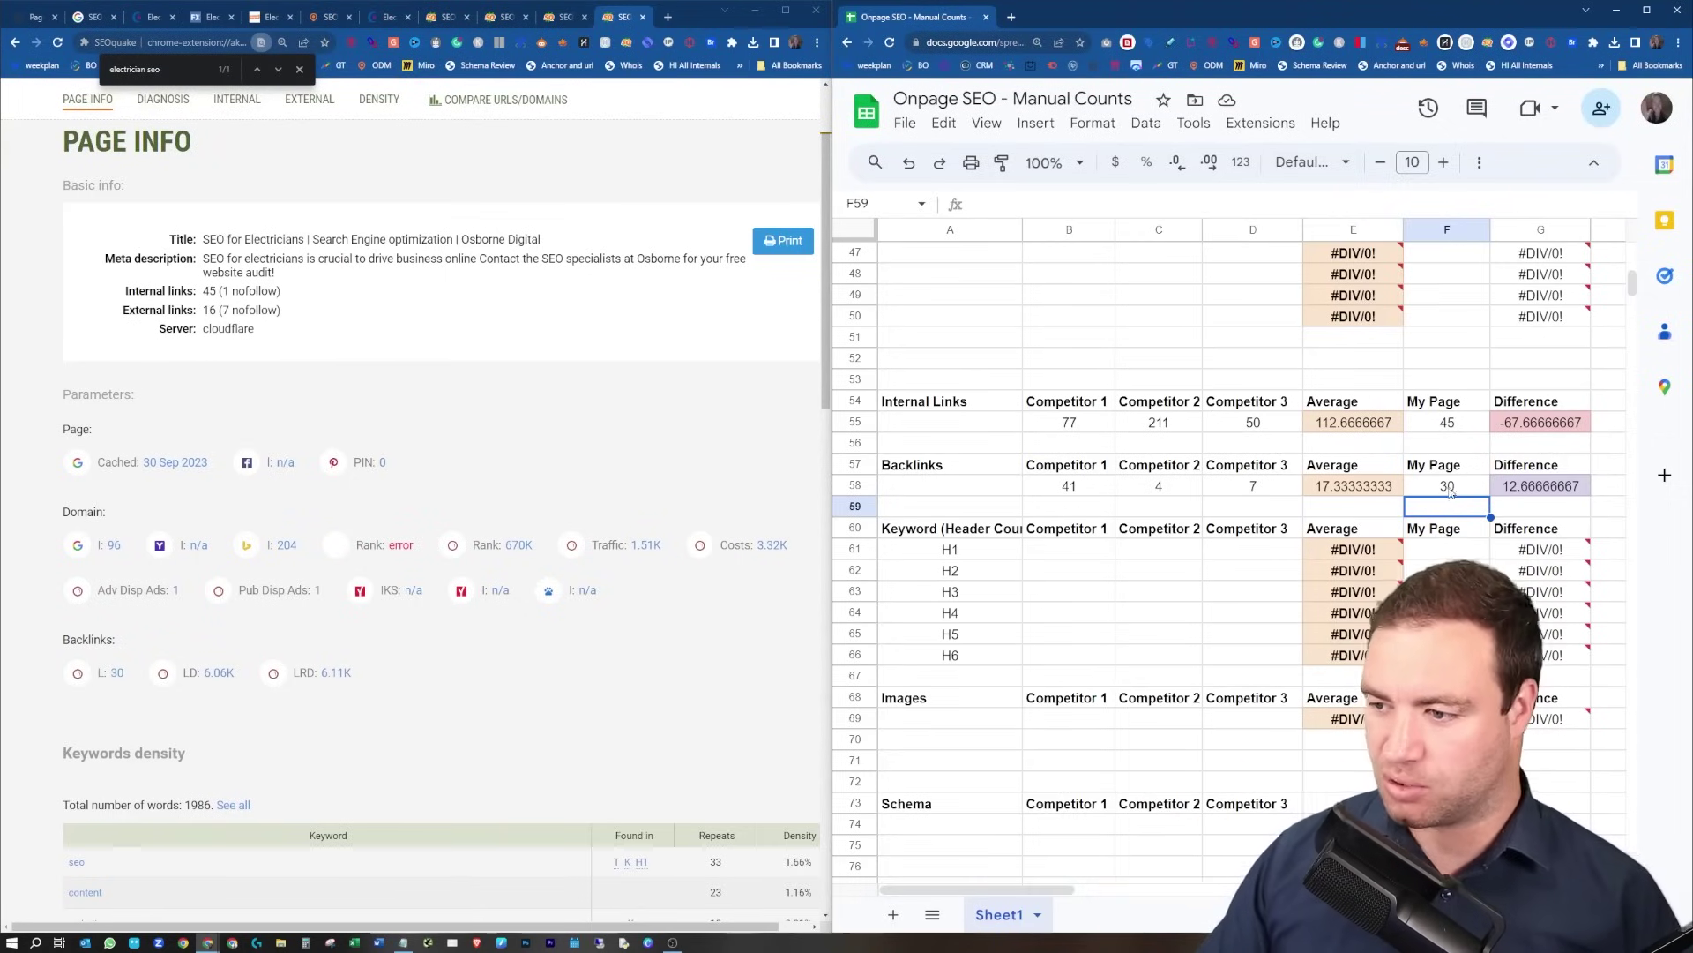
left_click(1468, 491)
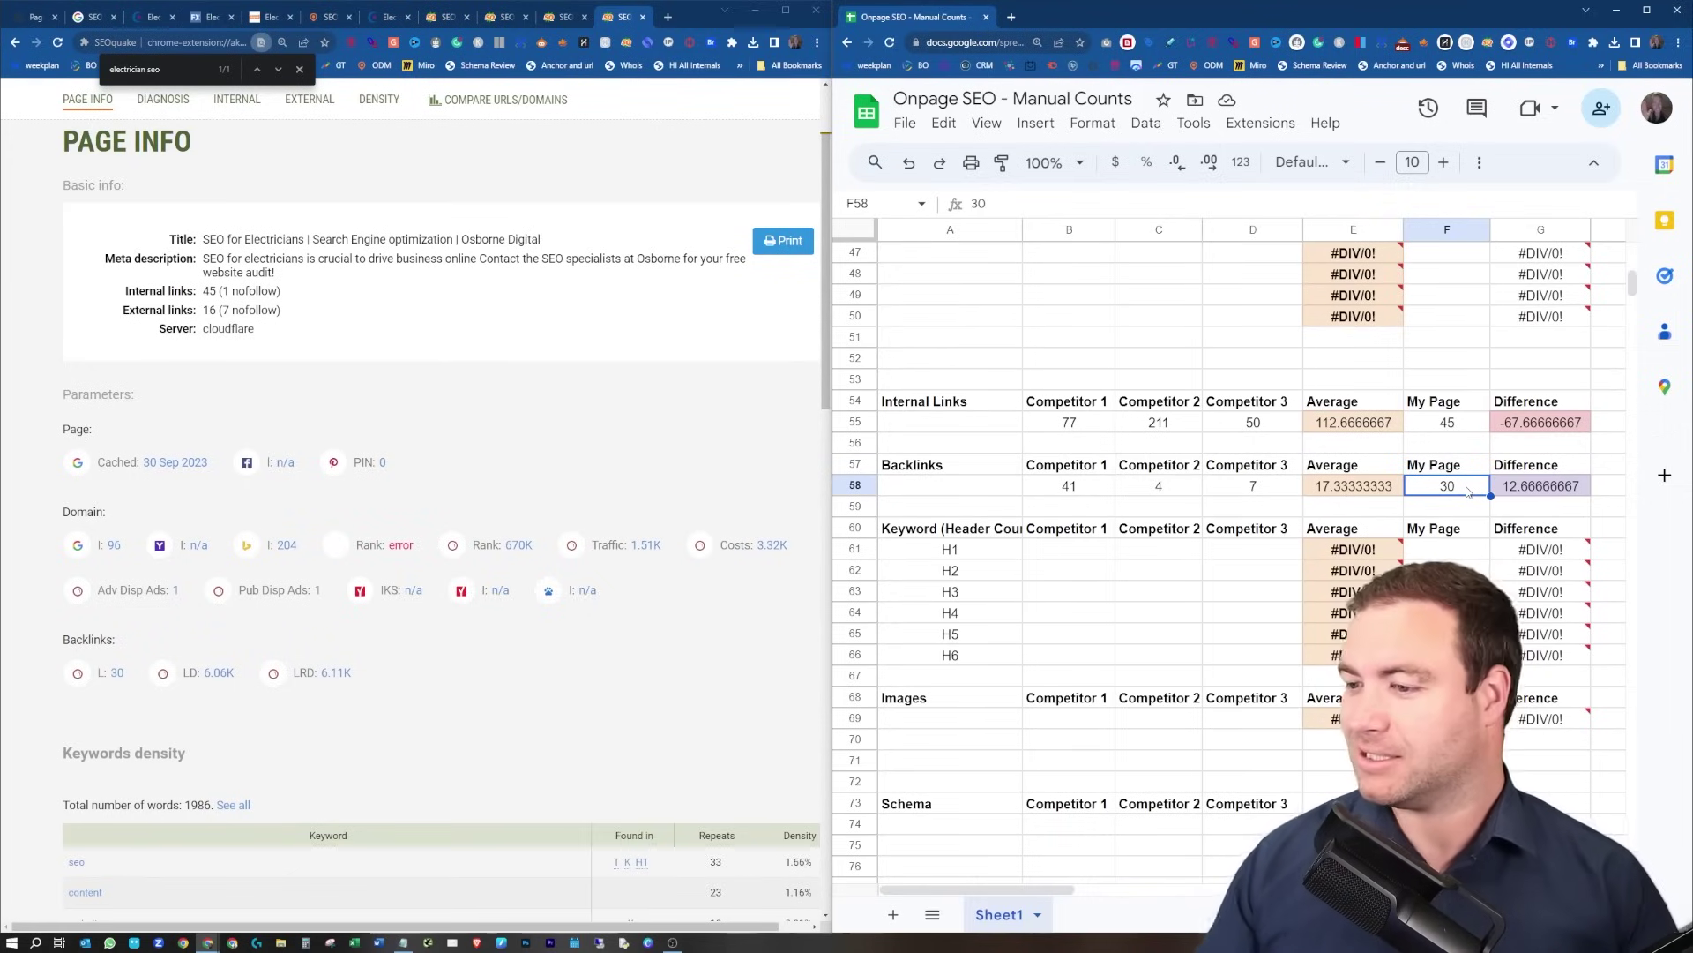
Select Competitor 1's H1 cell B61 and open the SEO Pro extension overview on the Blue Corona page for its heading counts.
scroll(1323, 479, "down", 2)
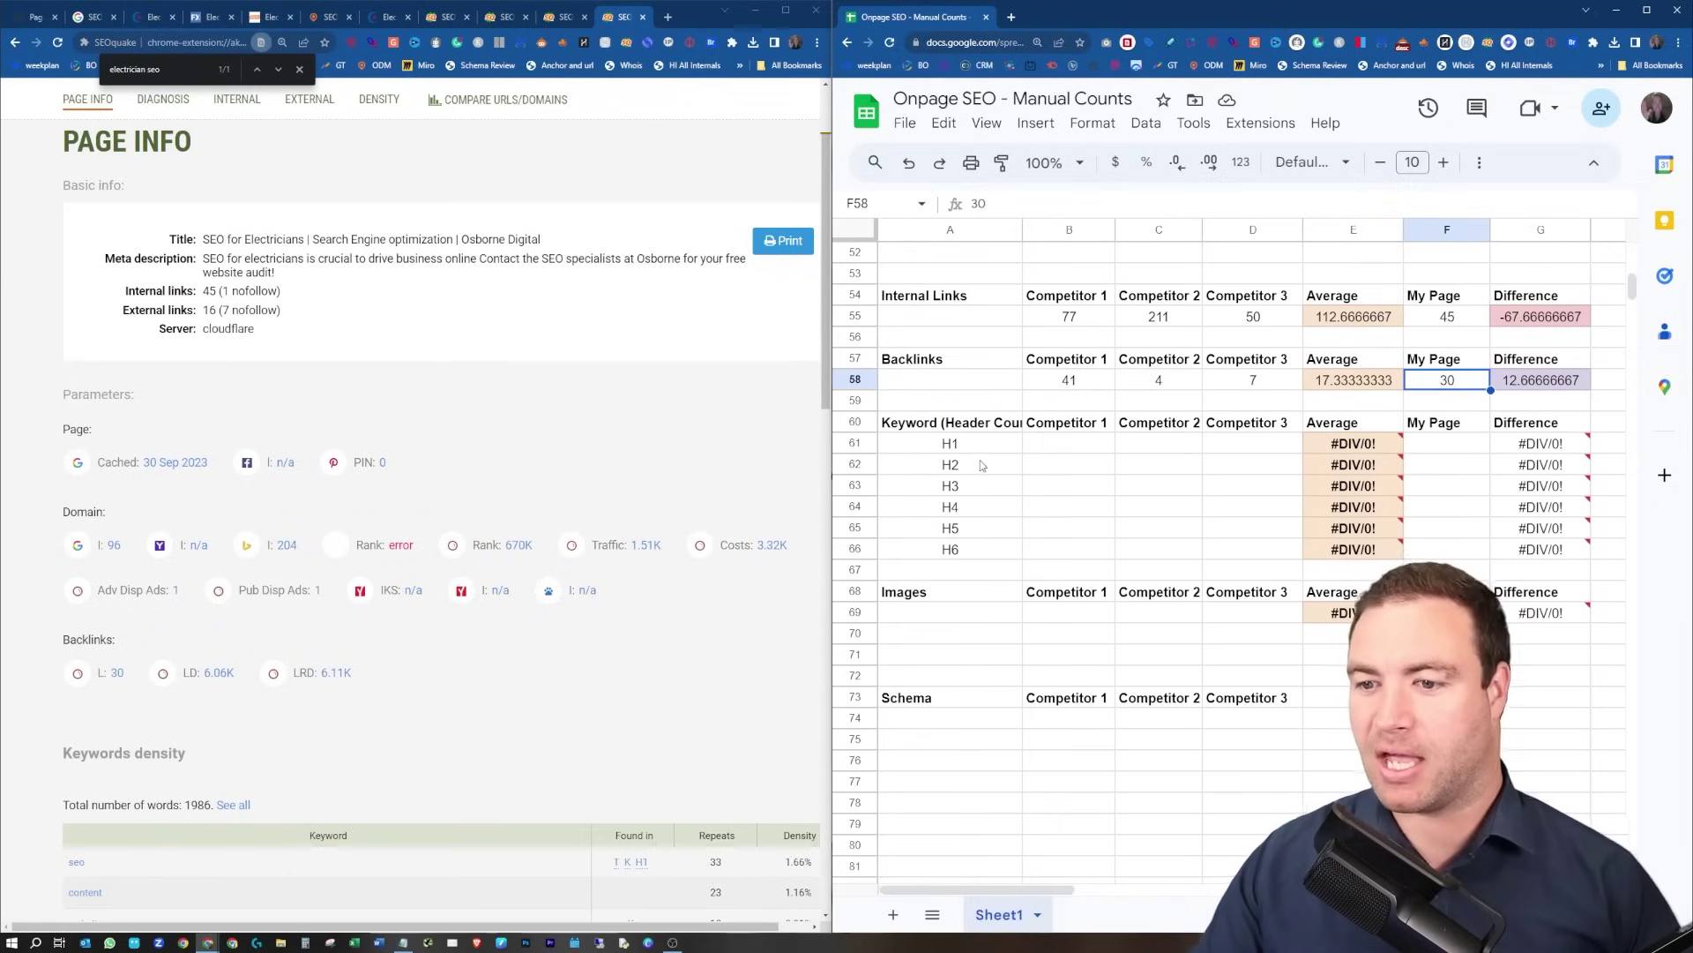
scroll(979, 450, "down", 1)
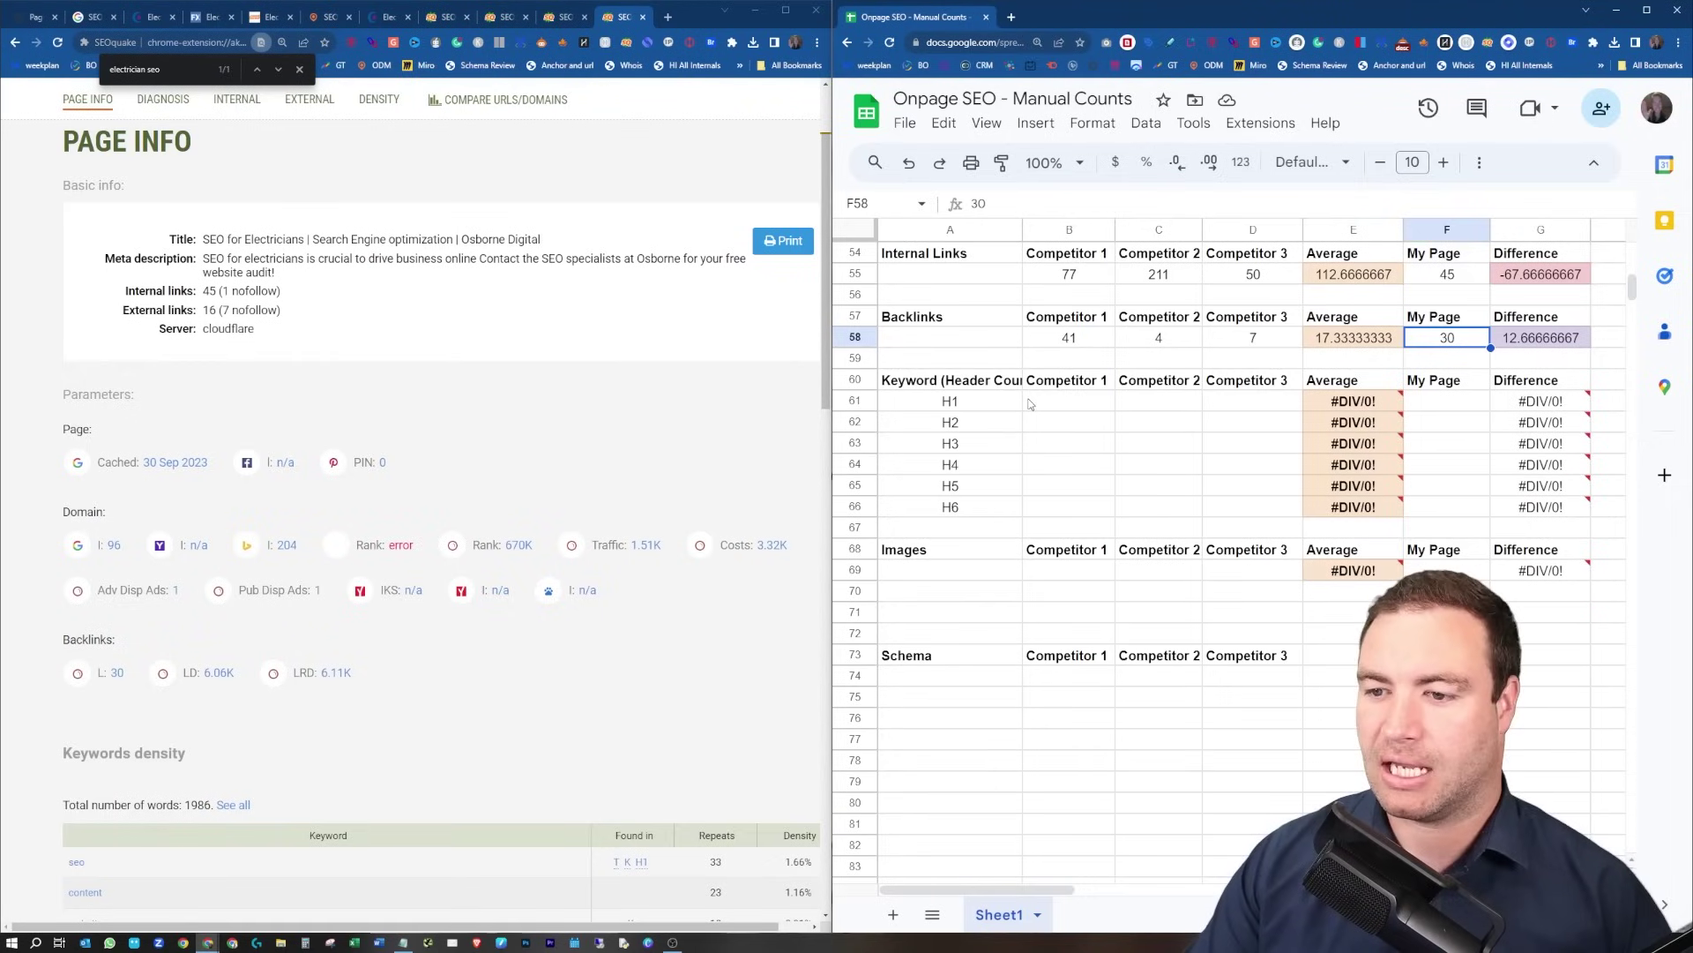
left_click_drag(1010, 408, 998, 508)
left_click(1086, 402)
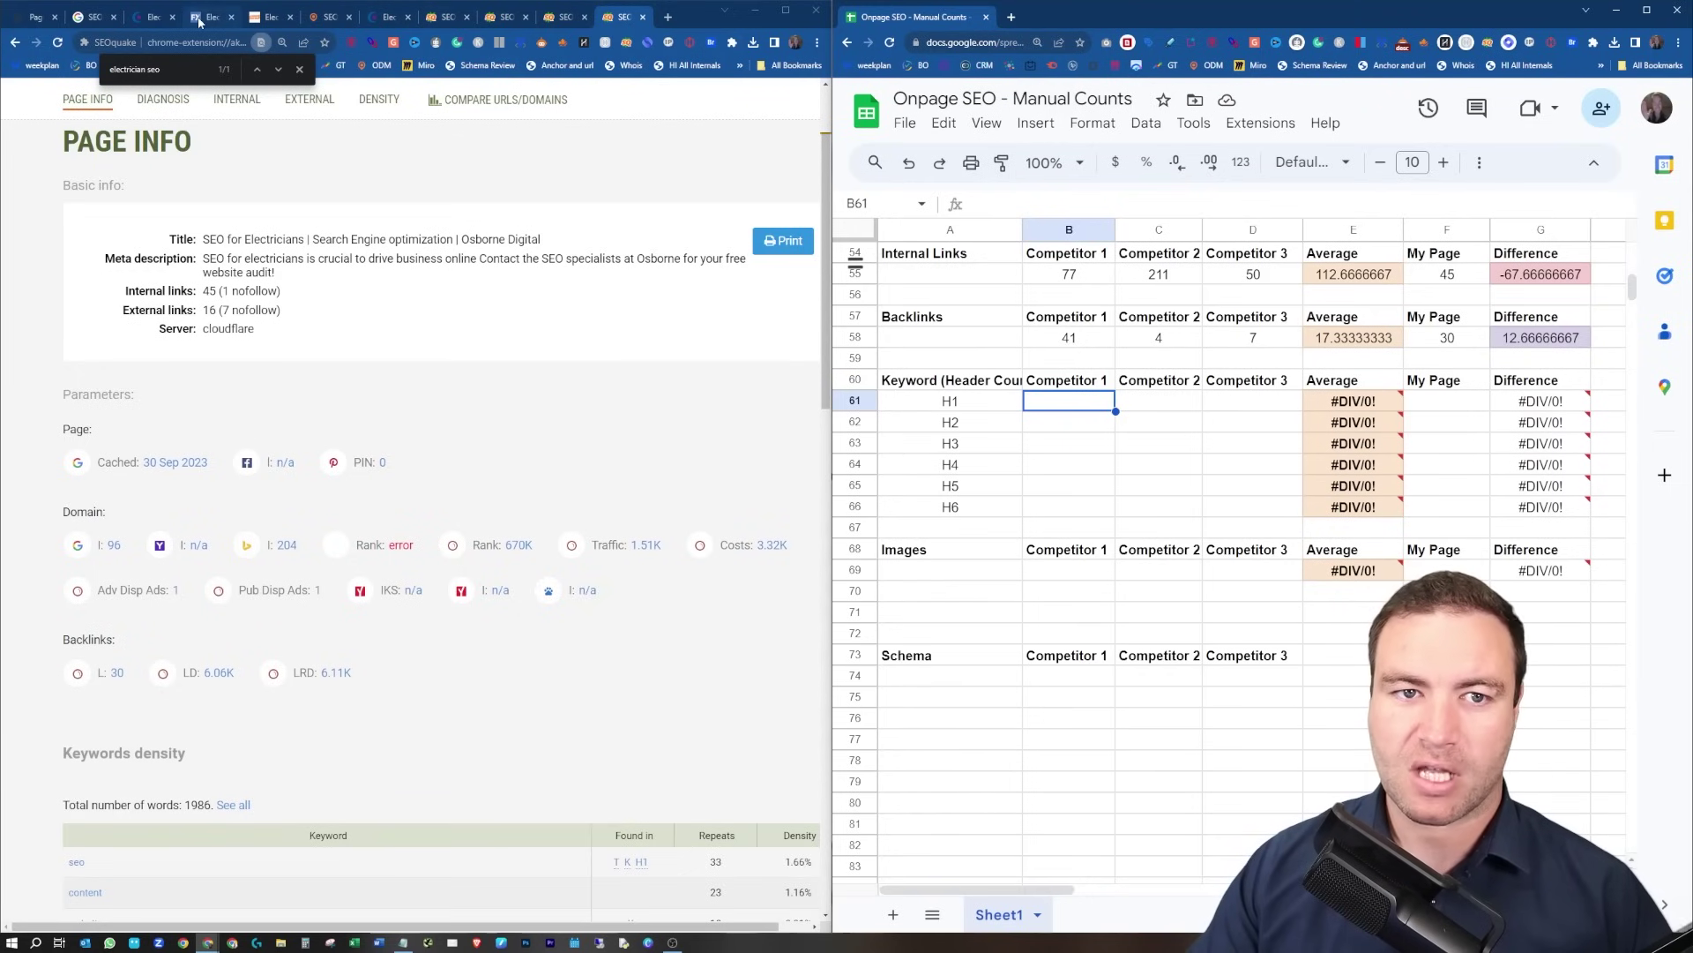
left_click(141, 17)
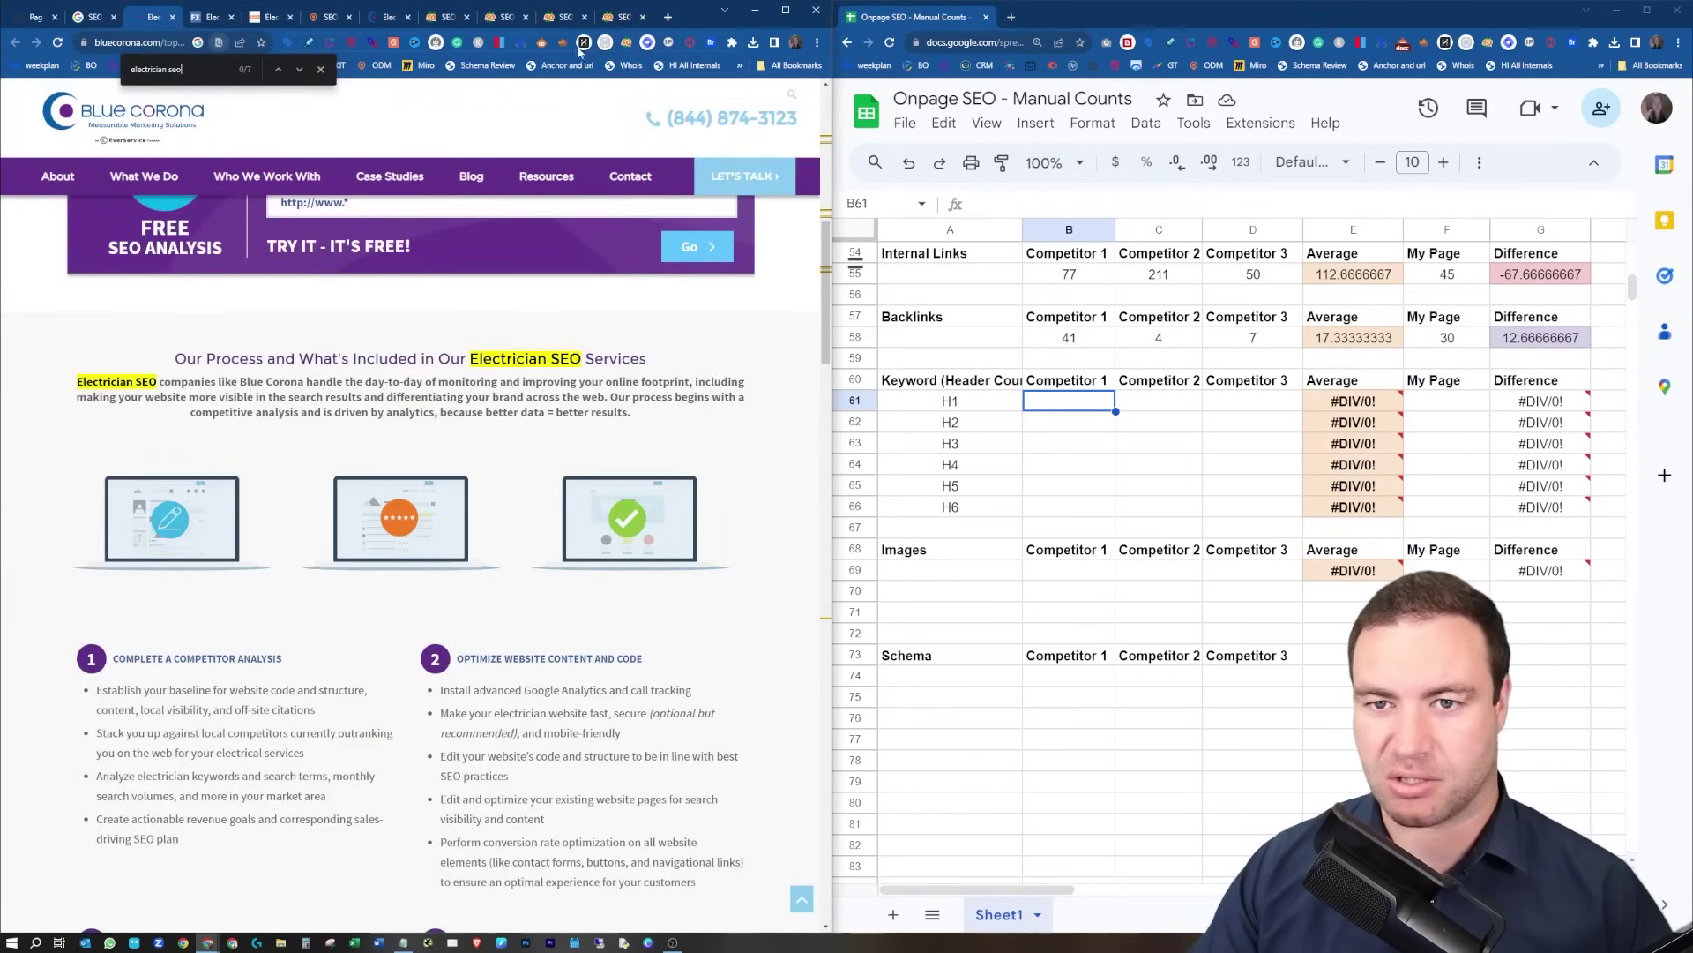
left_click(564, 43)
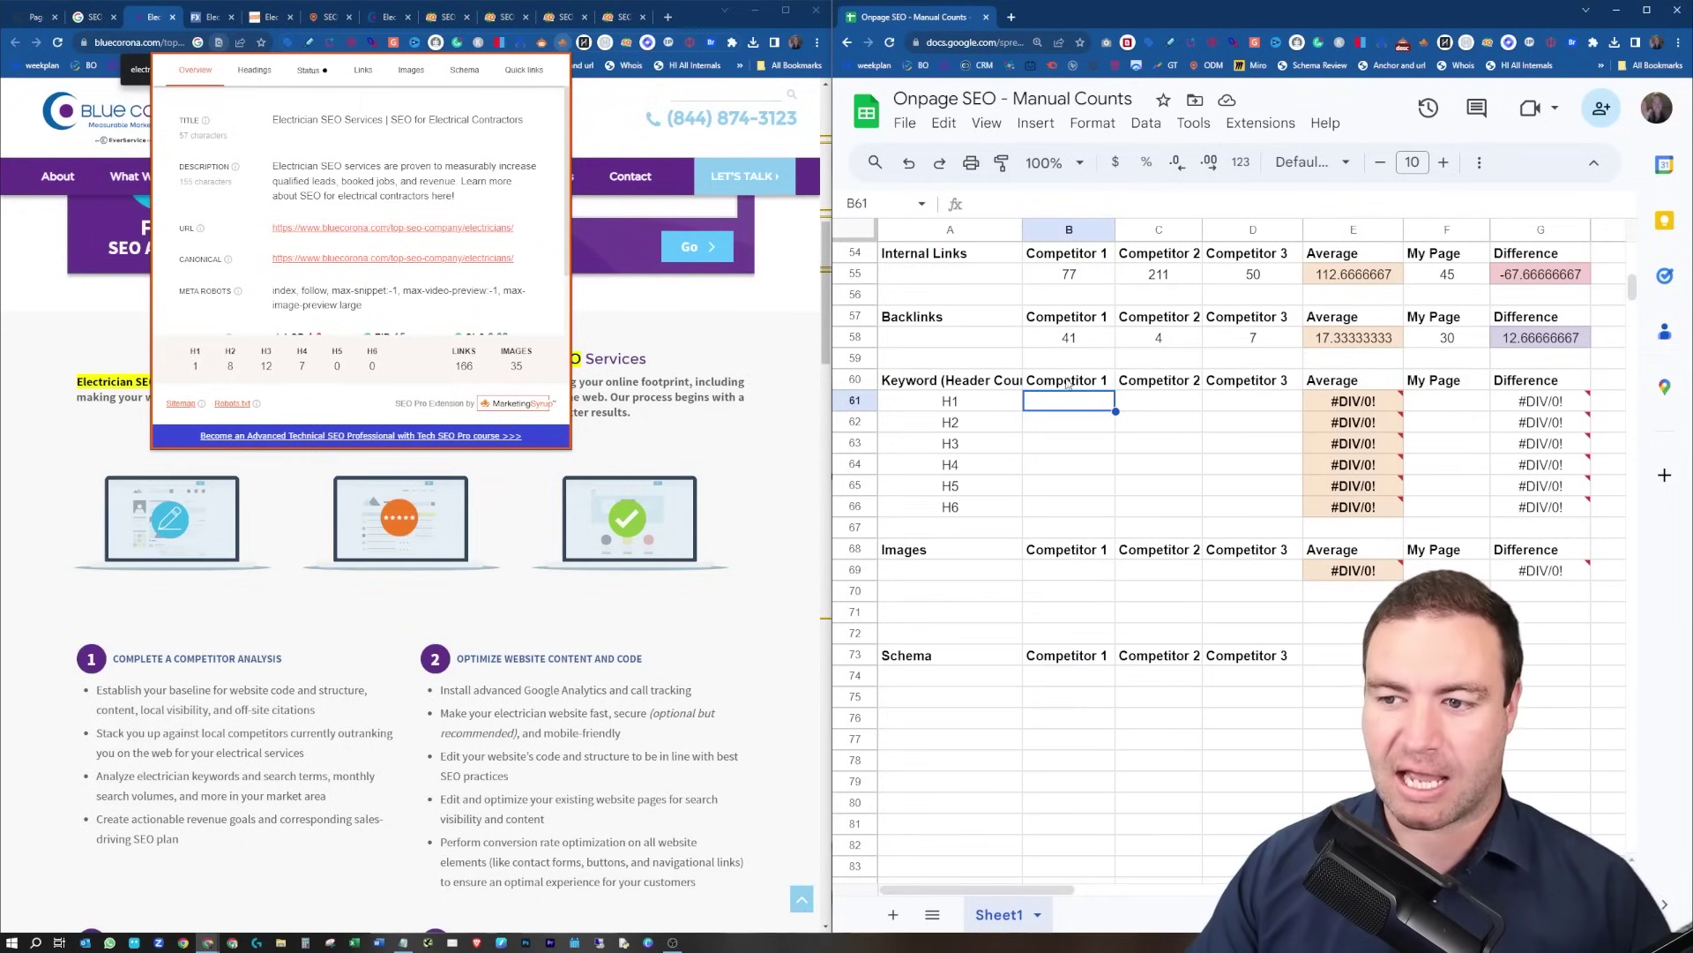
Enter Competitor 1's H1 to H4 heading counts of 1, 8, 12 and 7 in B61 through B64.
type("1")
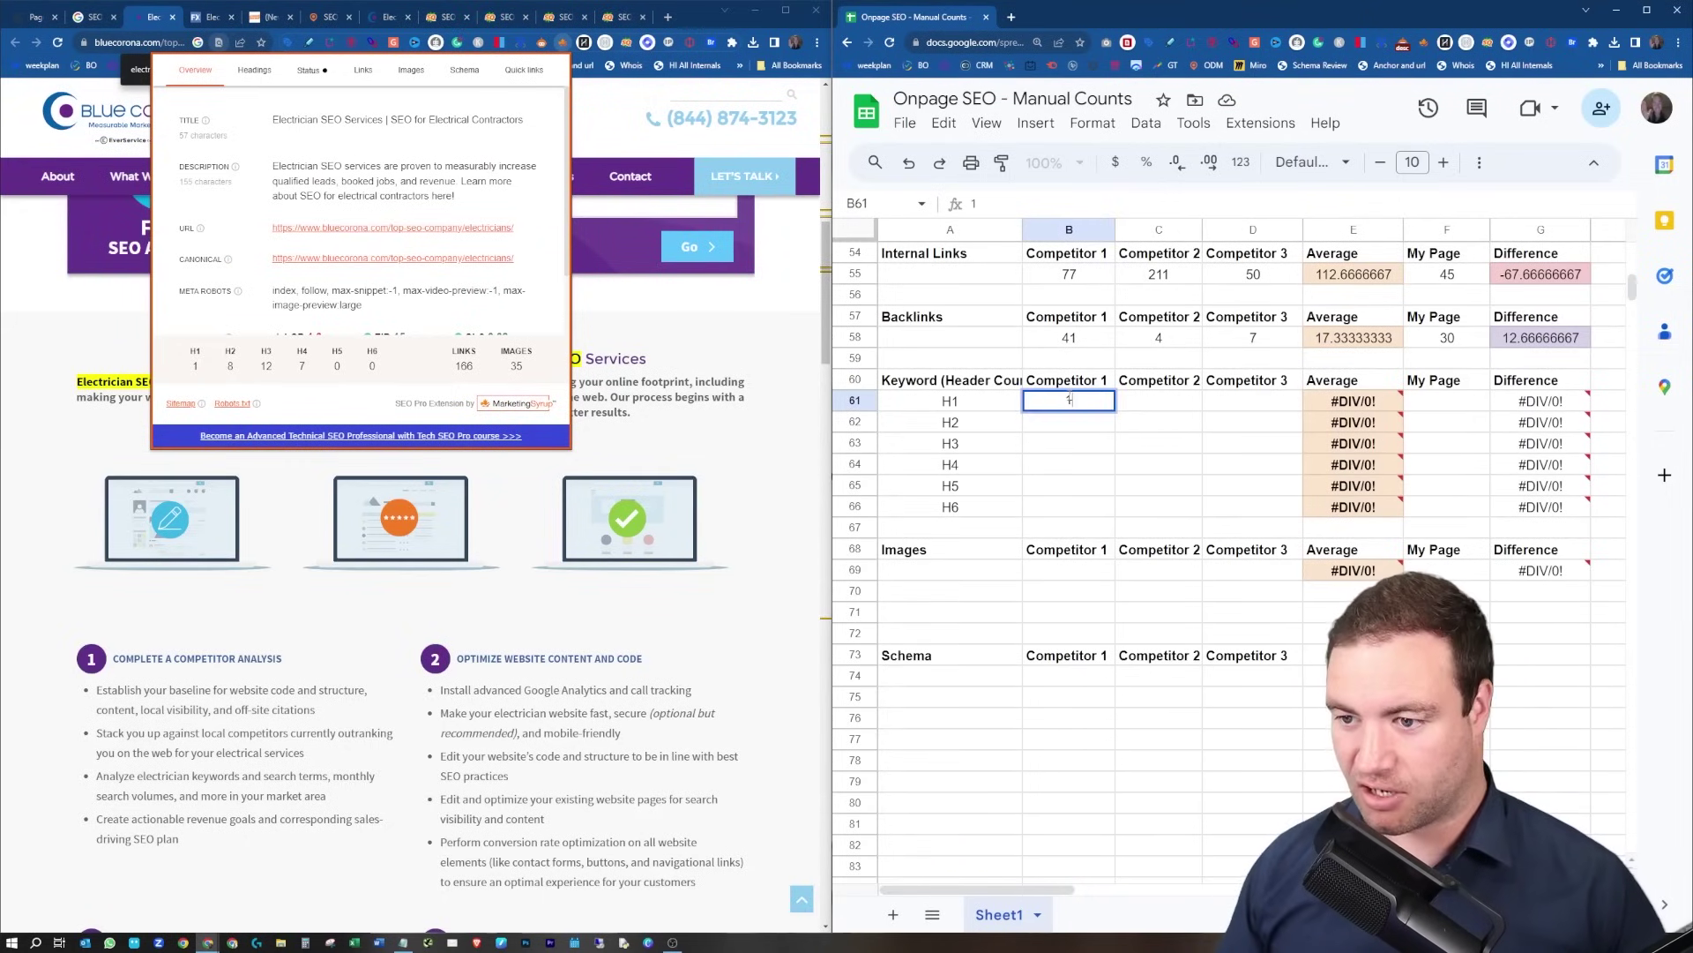
key("Return")
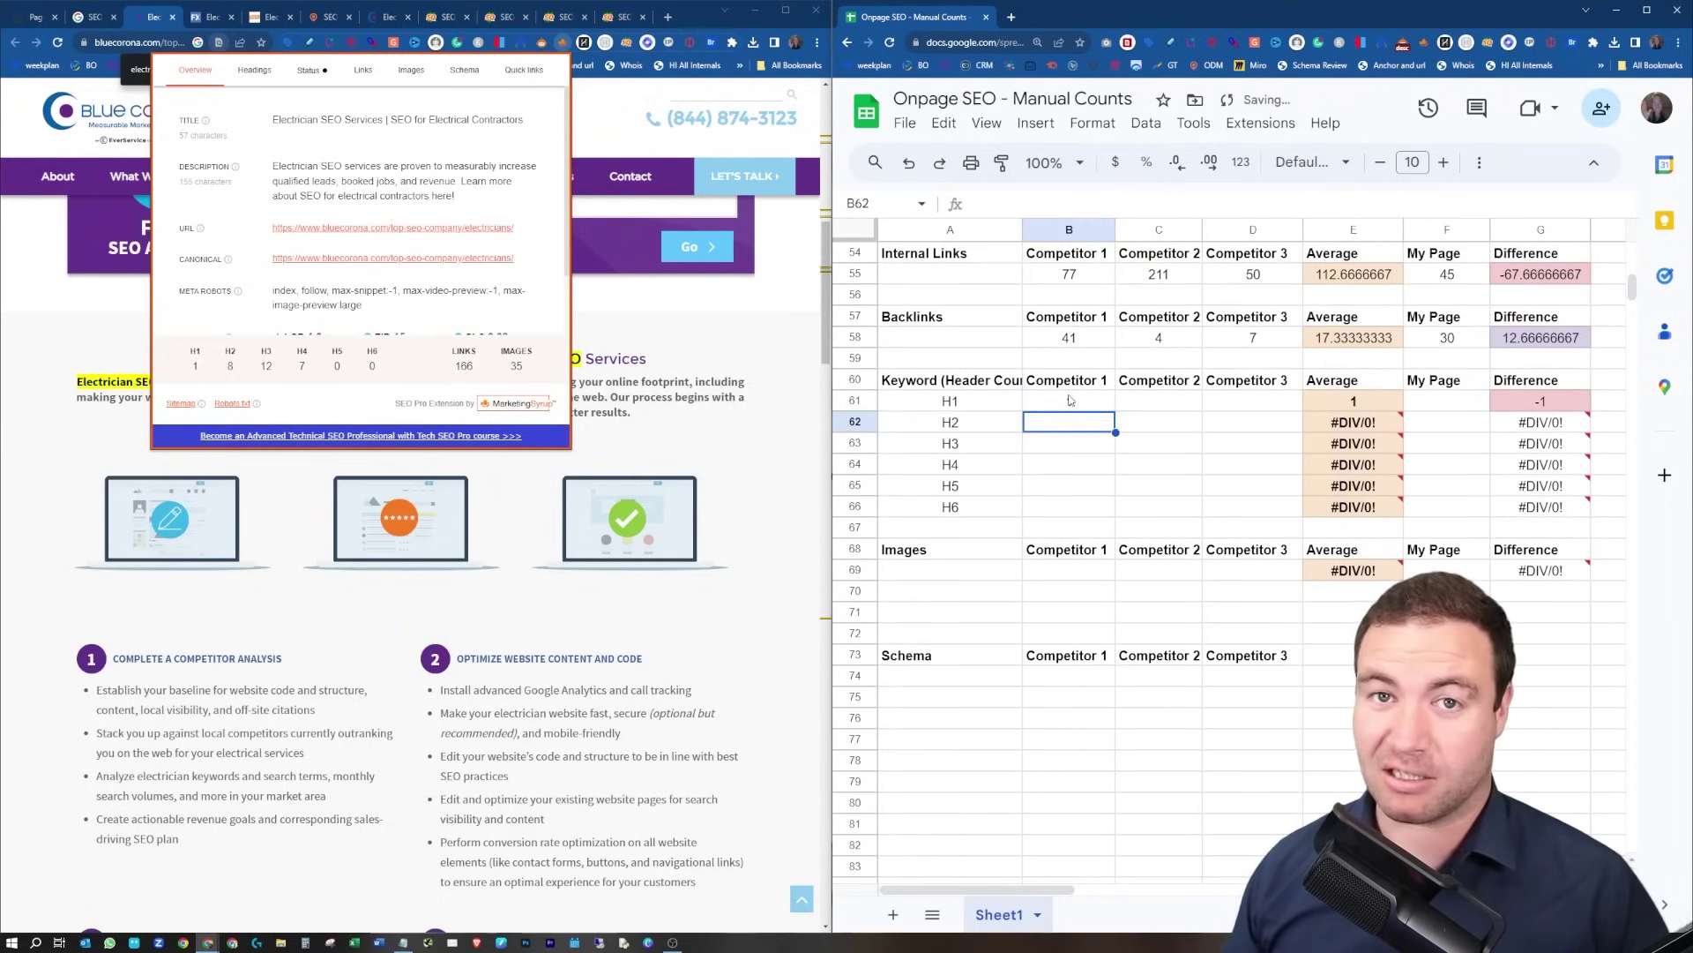
type("8")
key("Return")
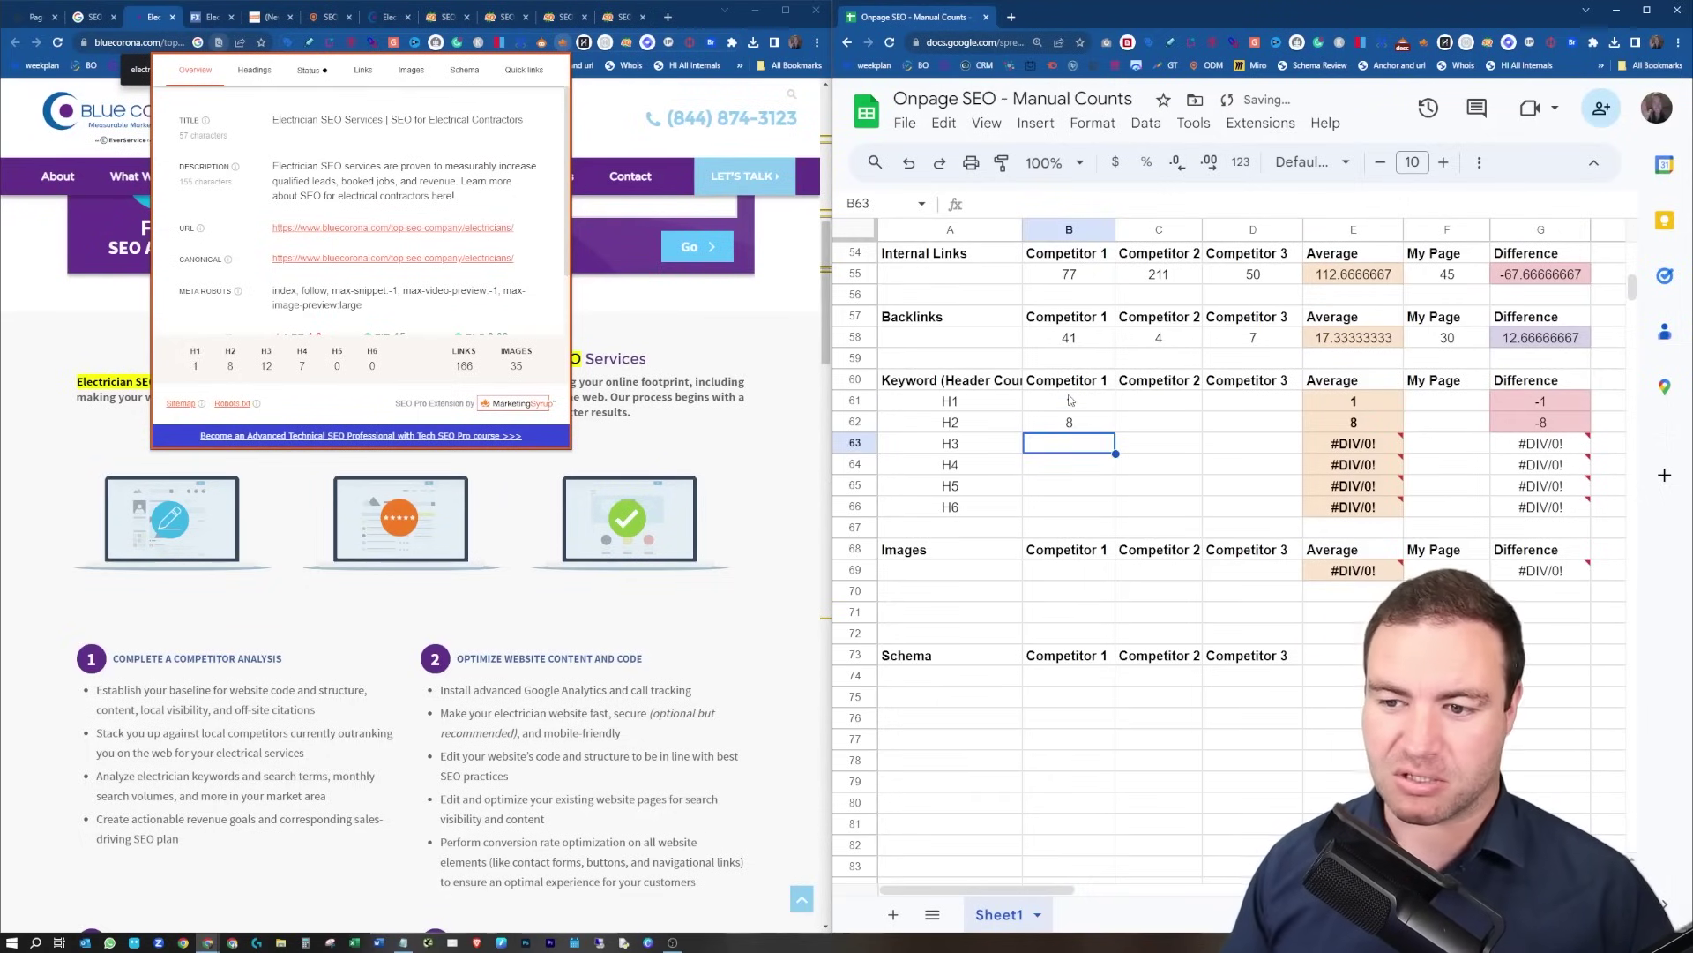
type("12")
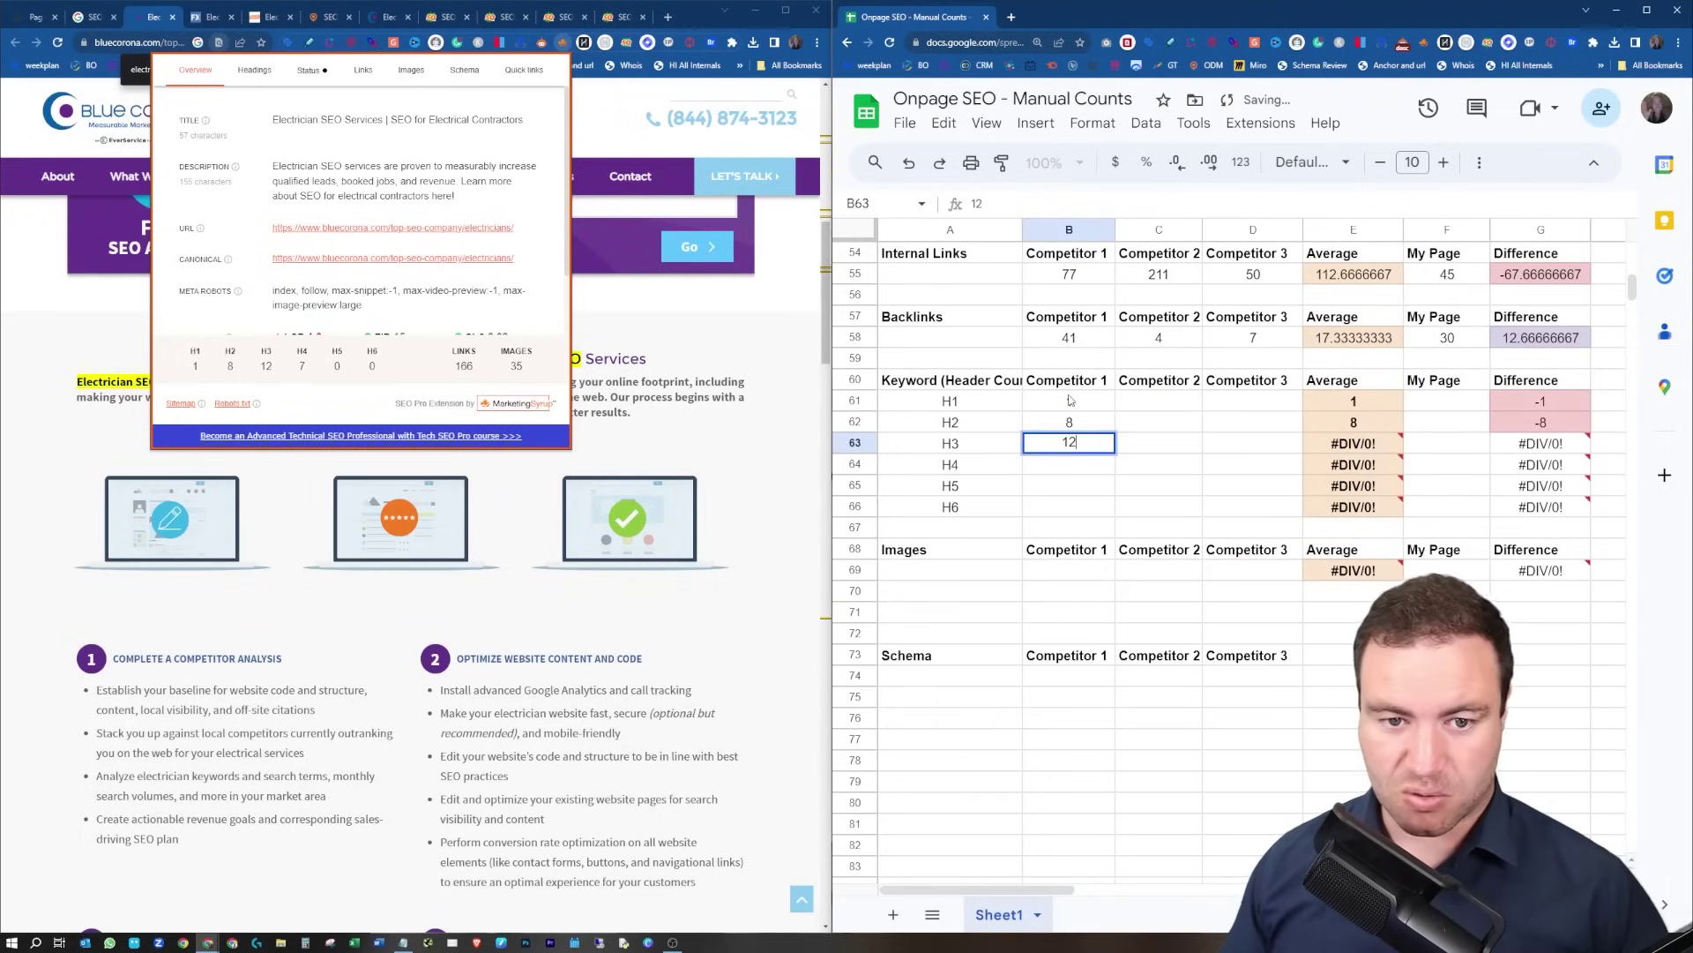
key("Return")
type("7")
key("Return")
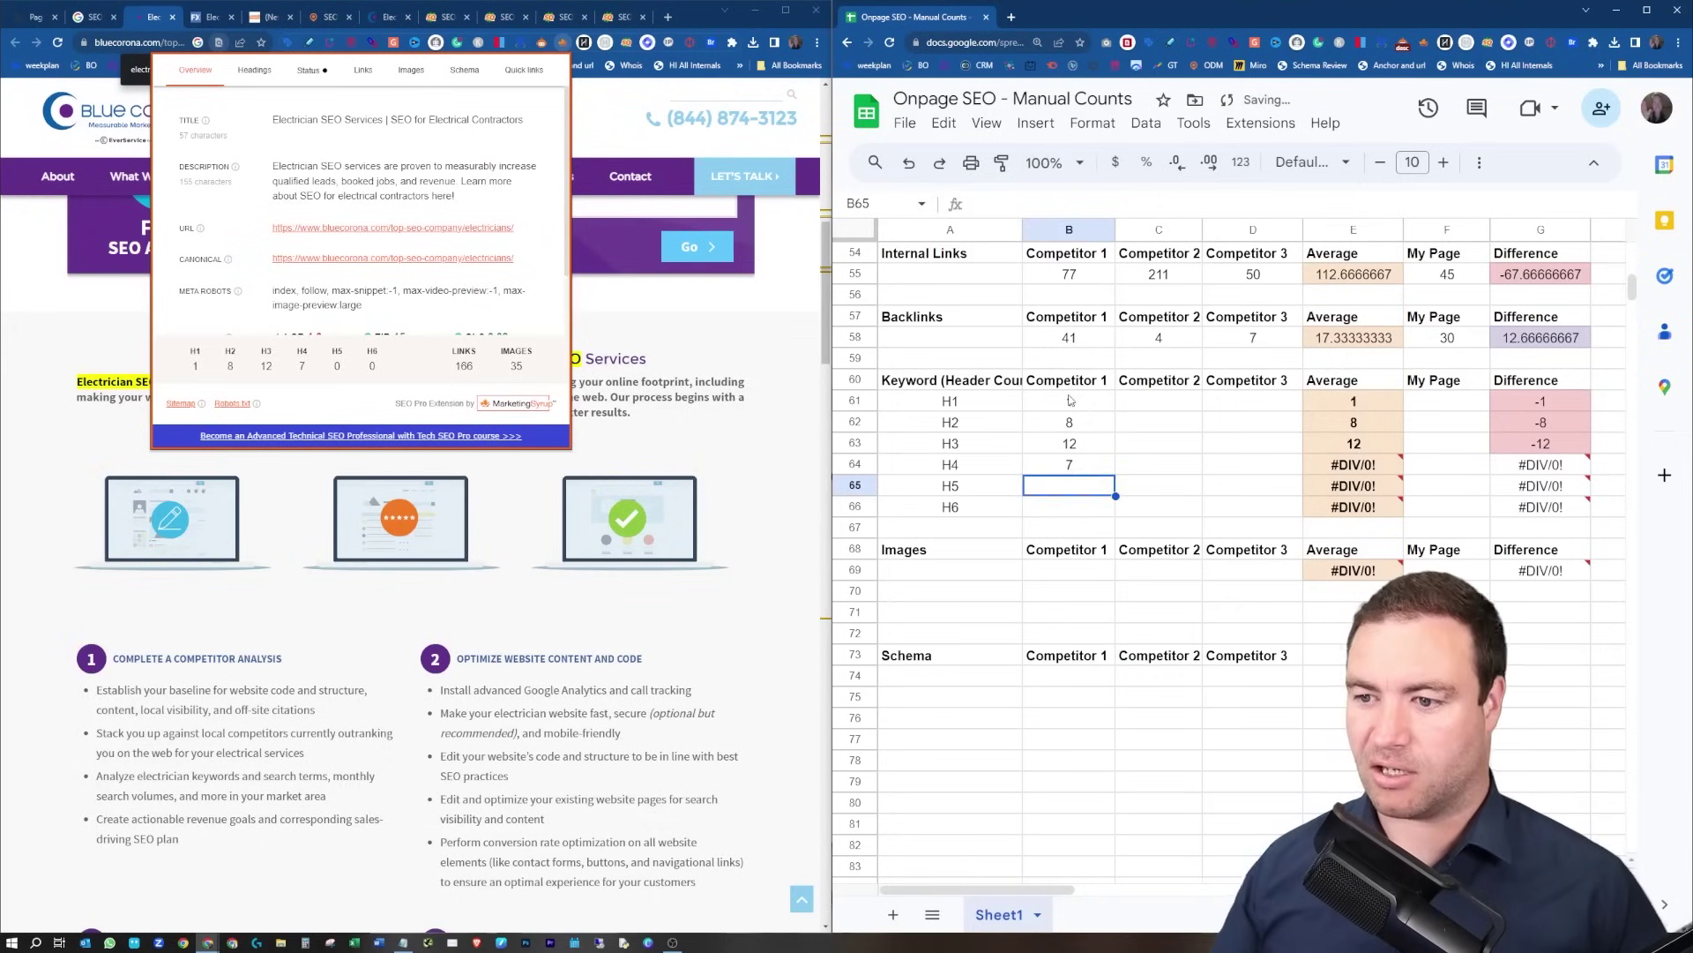
Look up the WebFX page's heading counts in the SEO Pro extension and enter 7, 5, 5, 28 and 6 for Competitor 2 in C61:C65.
left_click(209, 16)
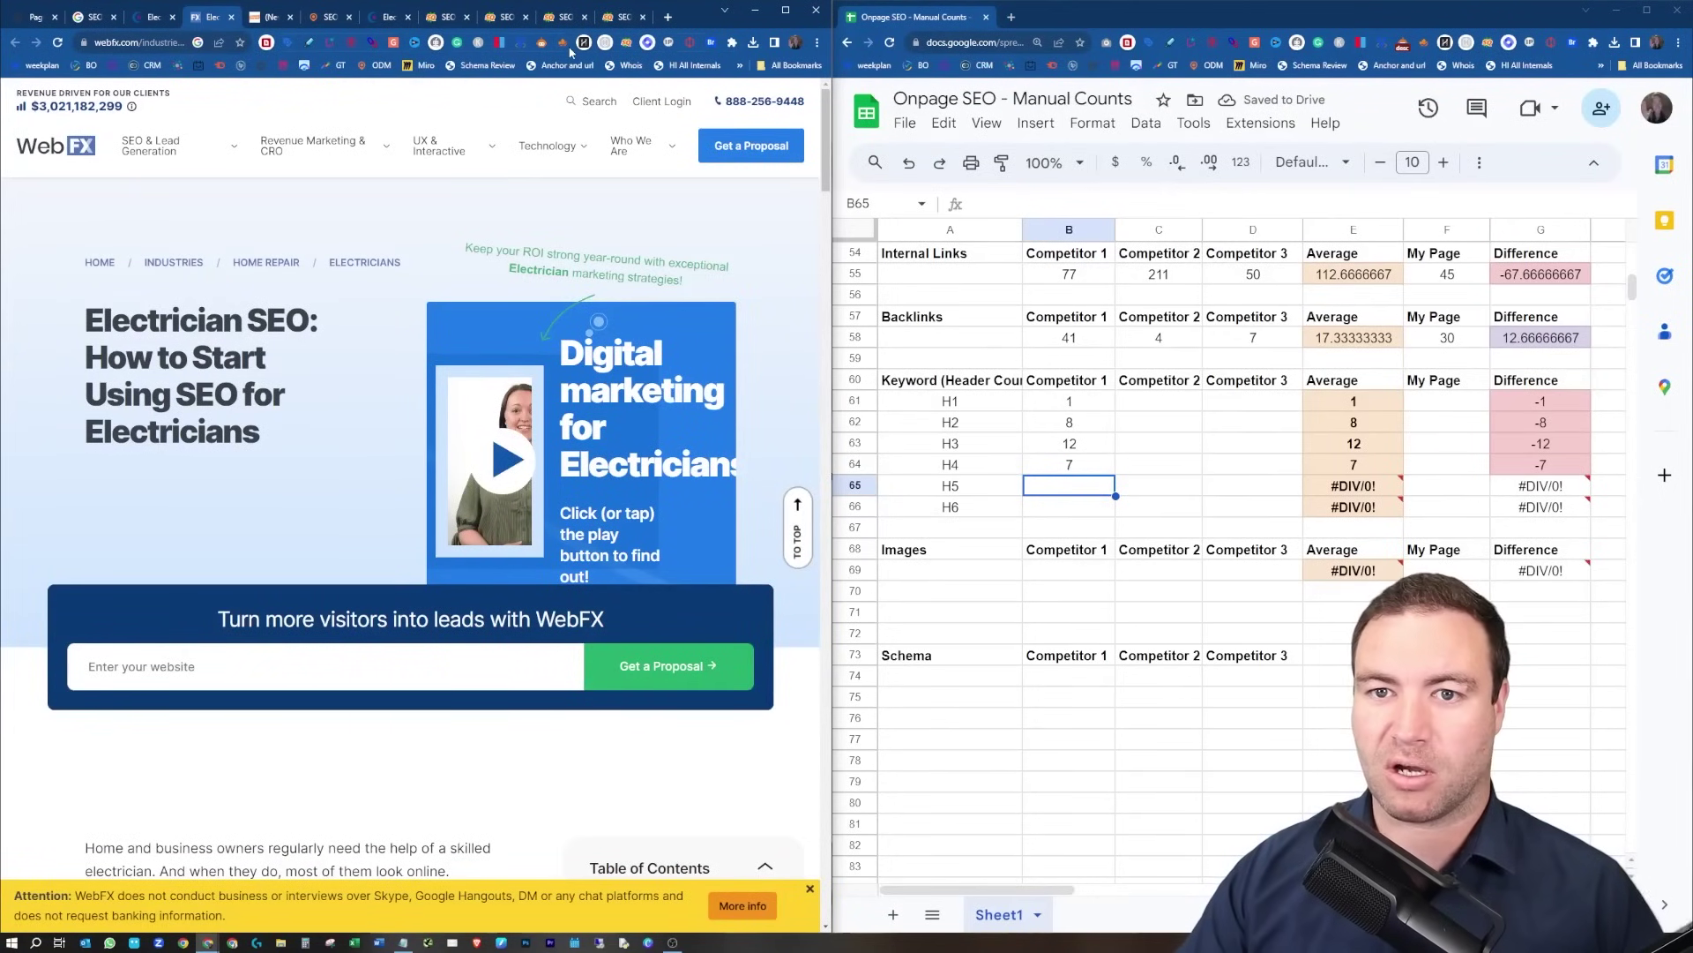
left_click(563, 43)
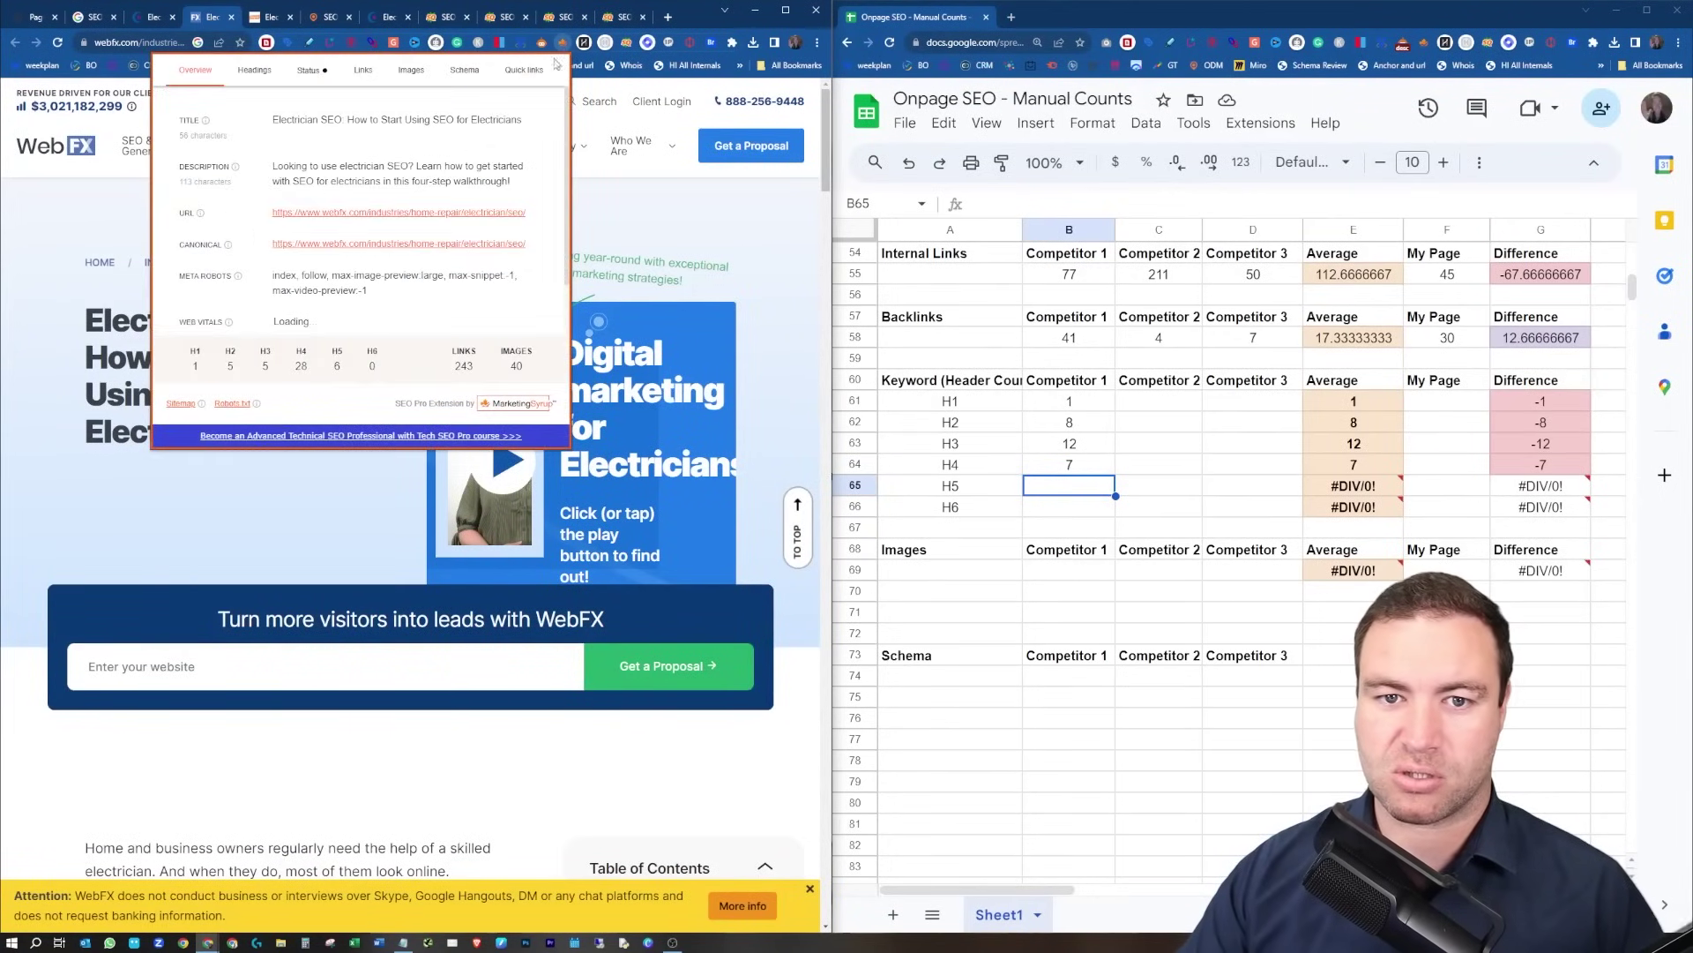
left_click(1161, 407)
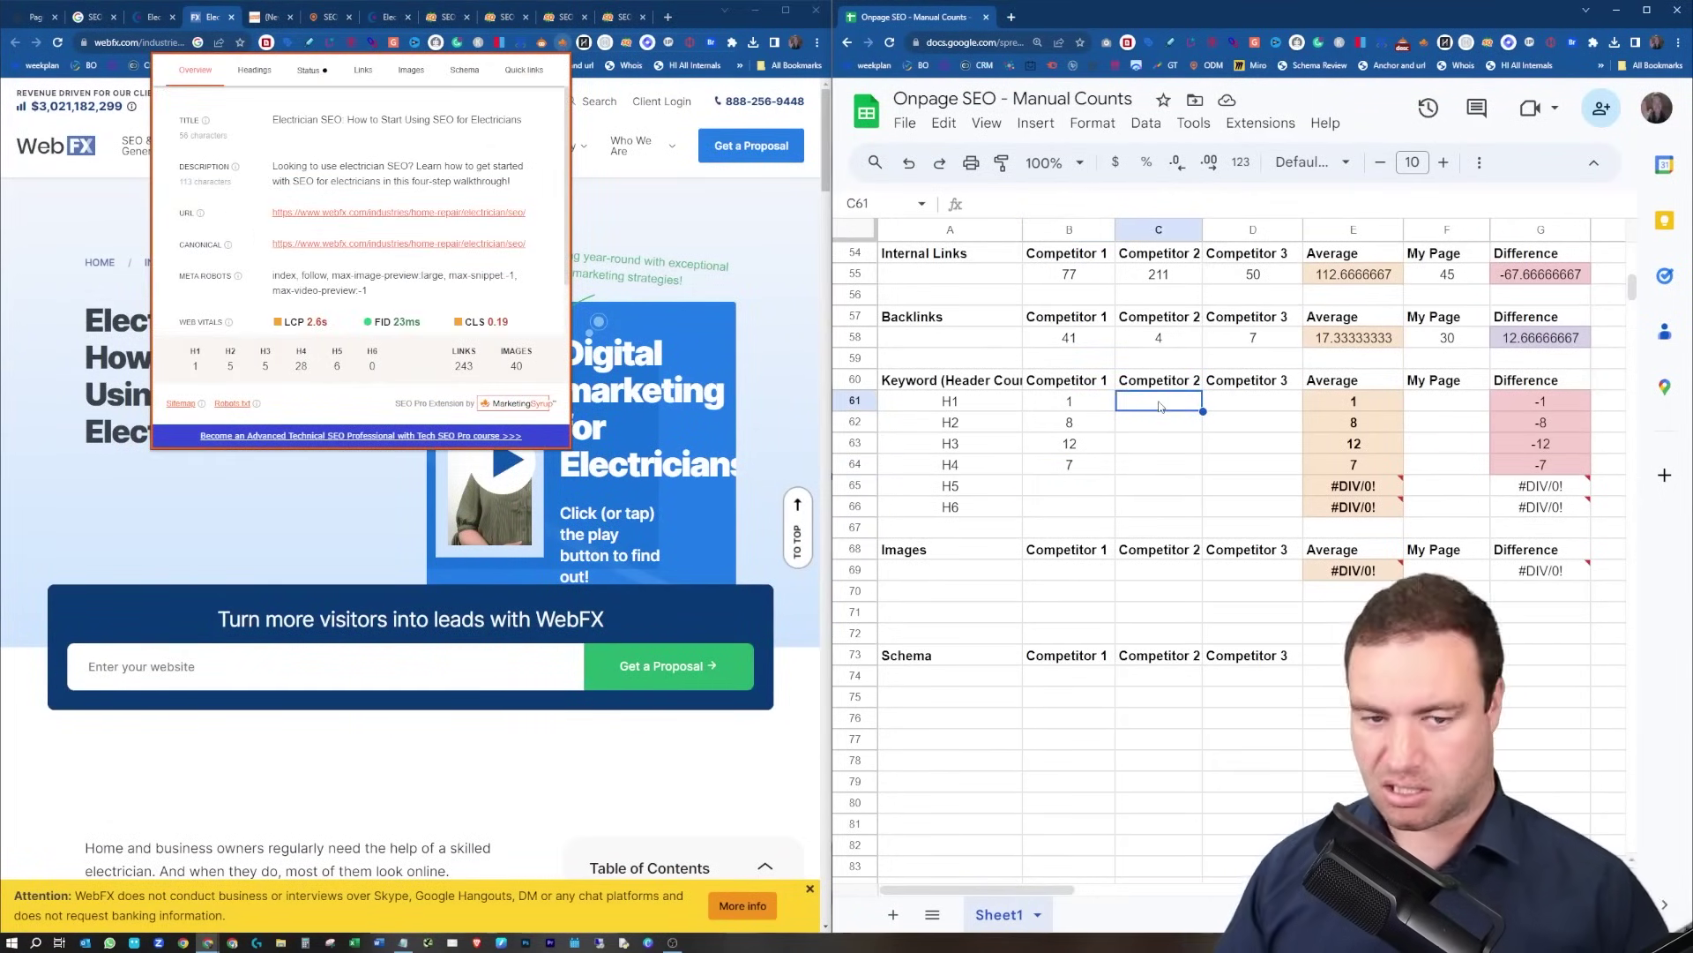
type("1")
key("Return")
type("5")
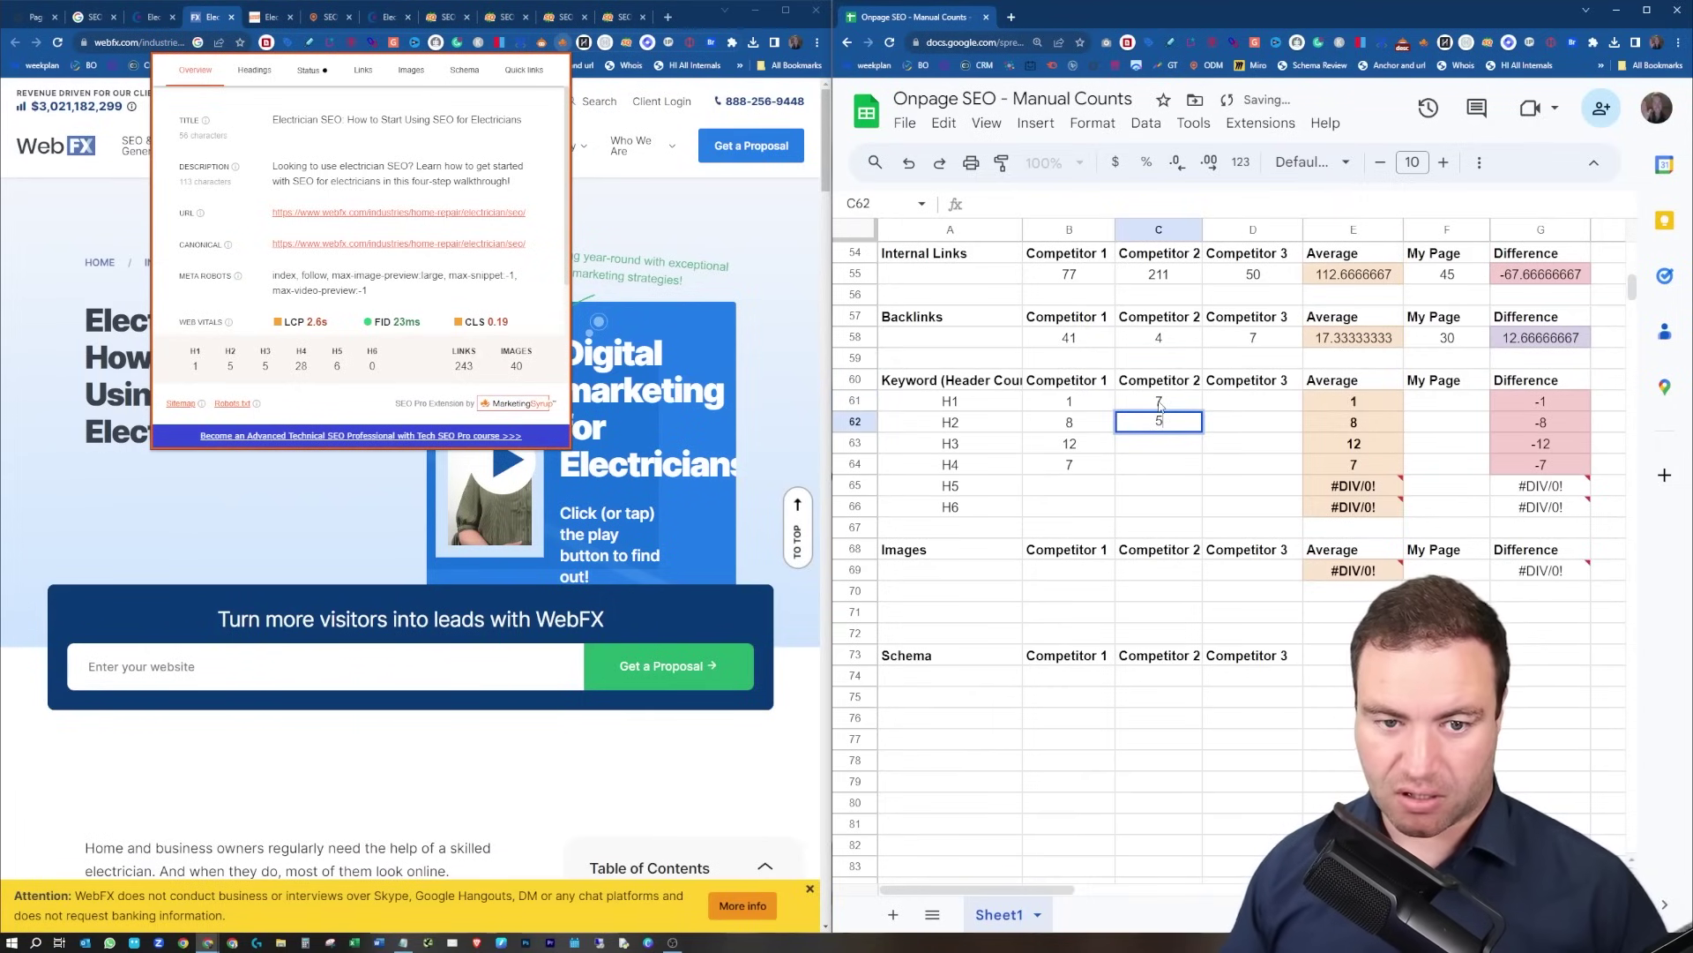
key("Return")
type("5")
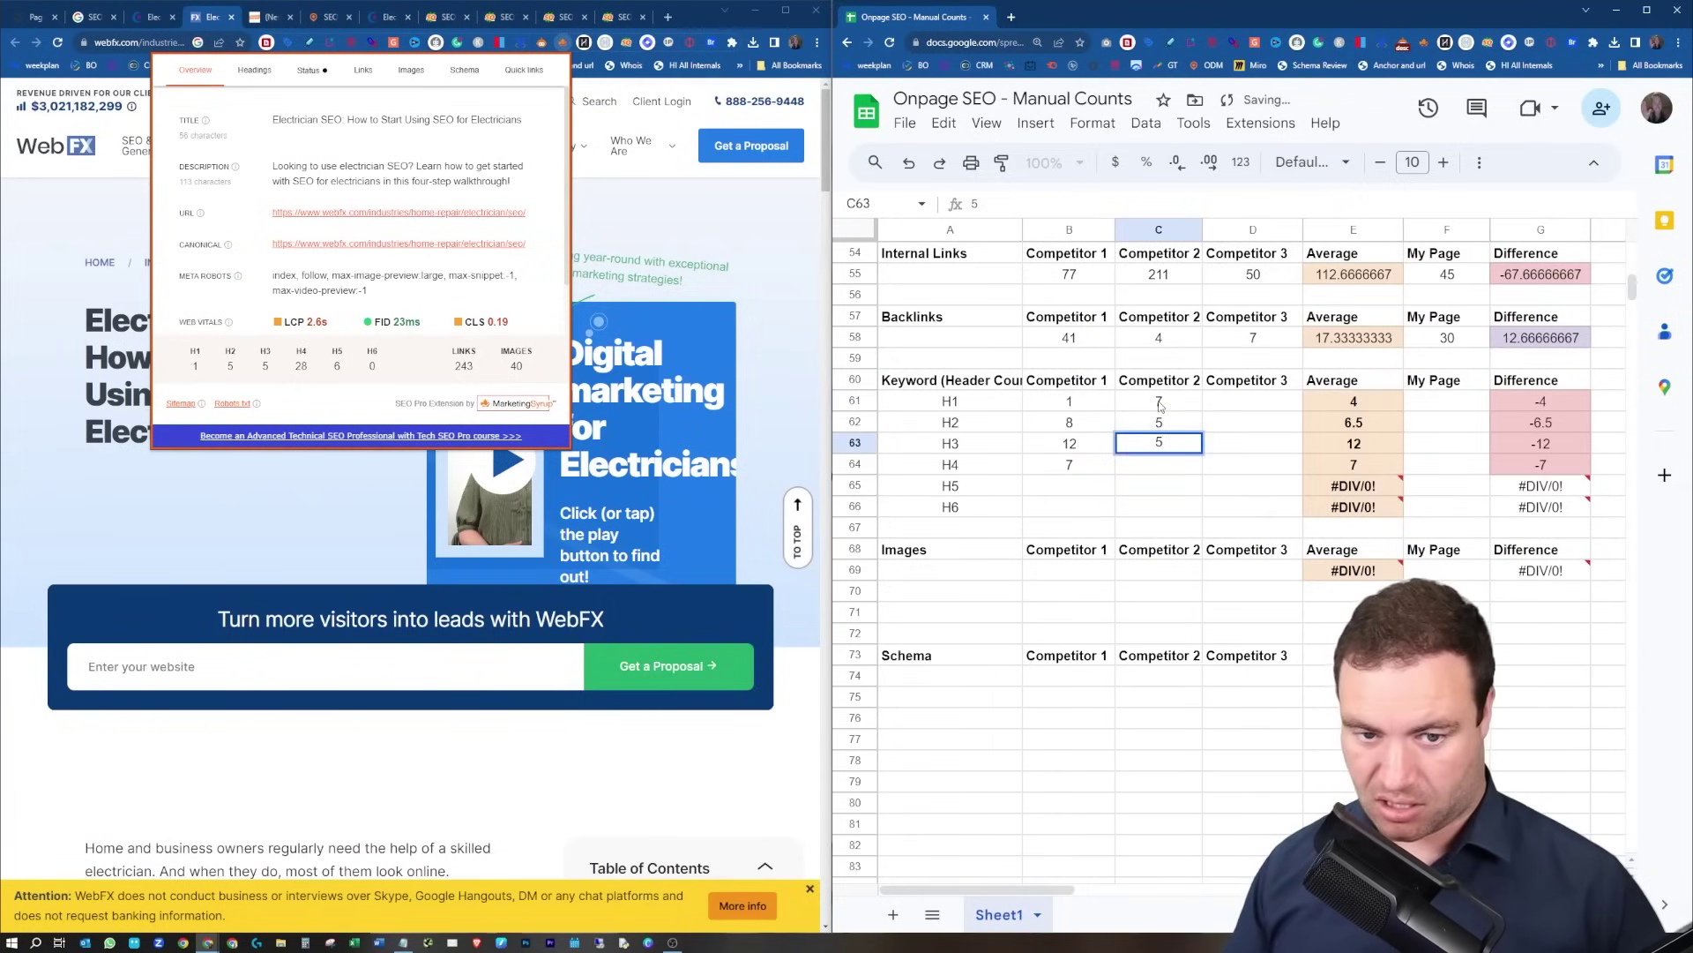
key("Return")
type("28")
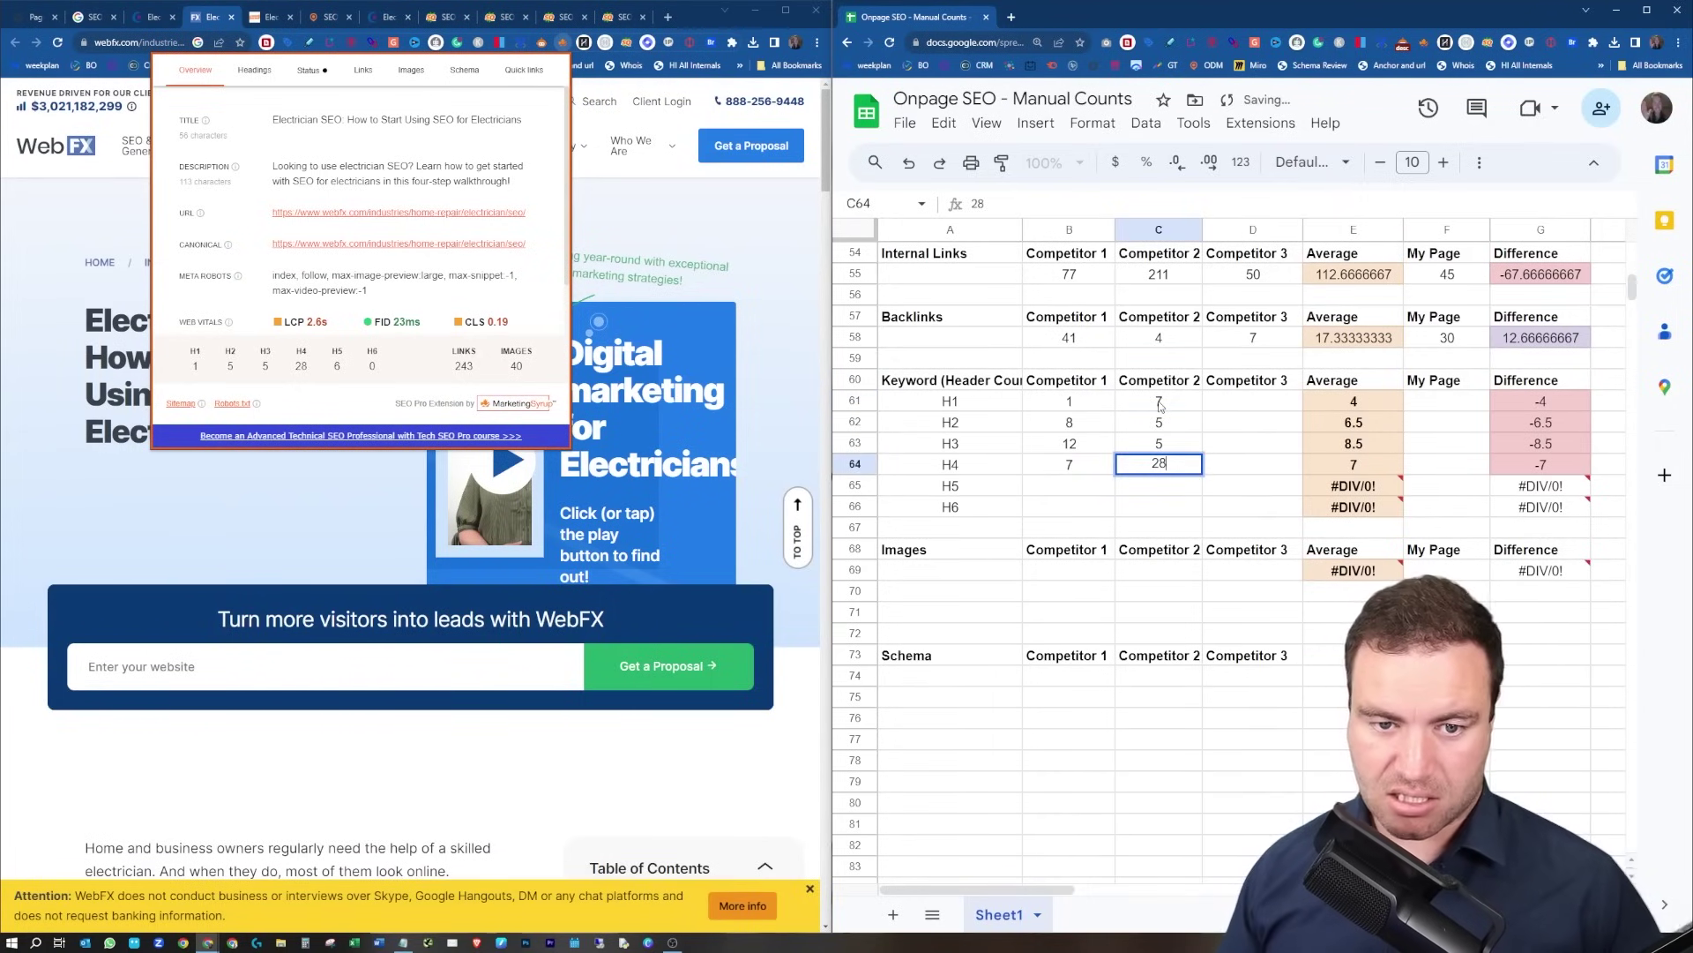
key("Return")
type("6")
key("Return")
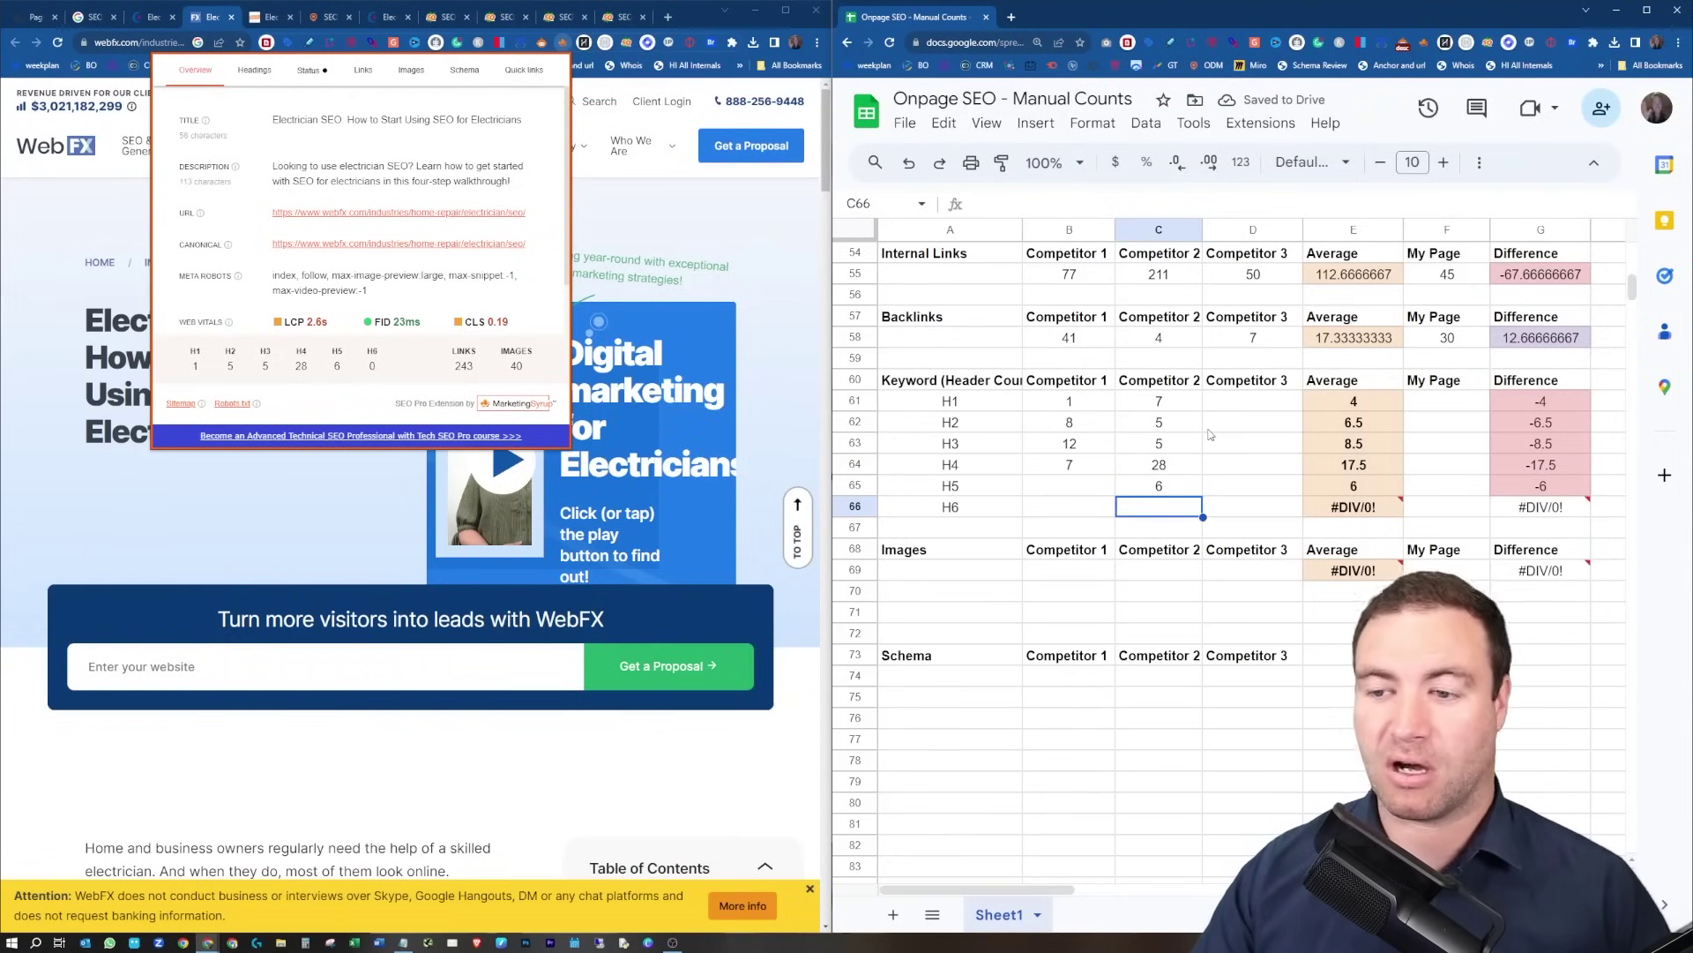
Look up the Dagmar page's heading counts in the SEO Pro extension and enter 1, 16, 14 and 4 for Competitor 3 in D61:D64.
left_click(268, 23)
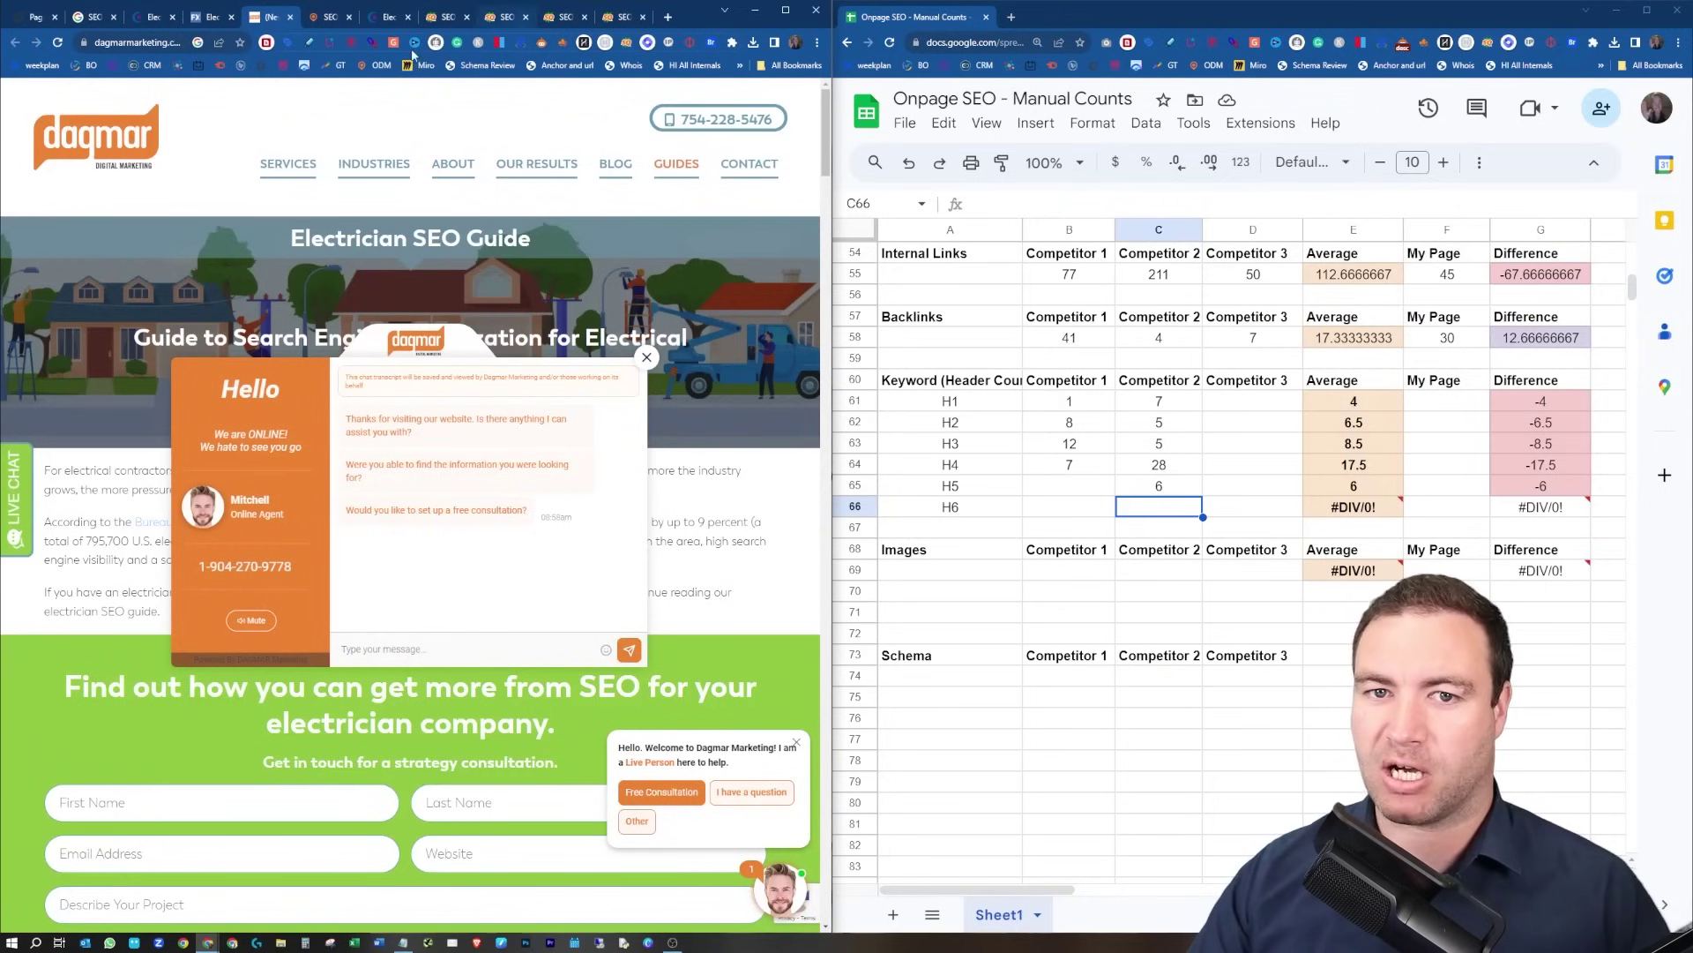
left_click(561, 46)
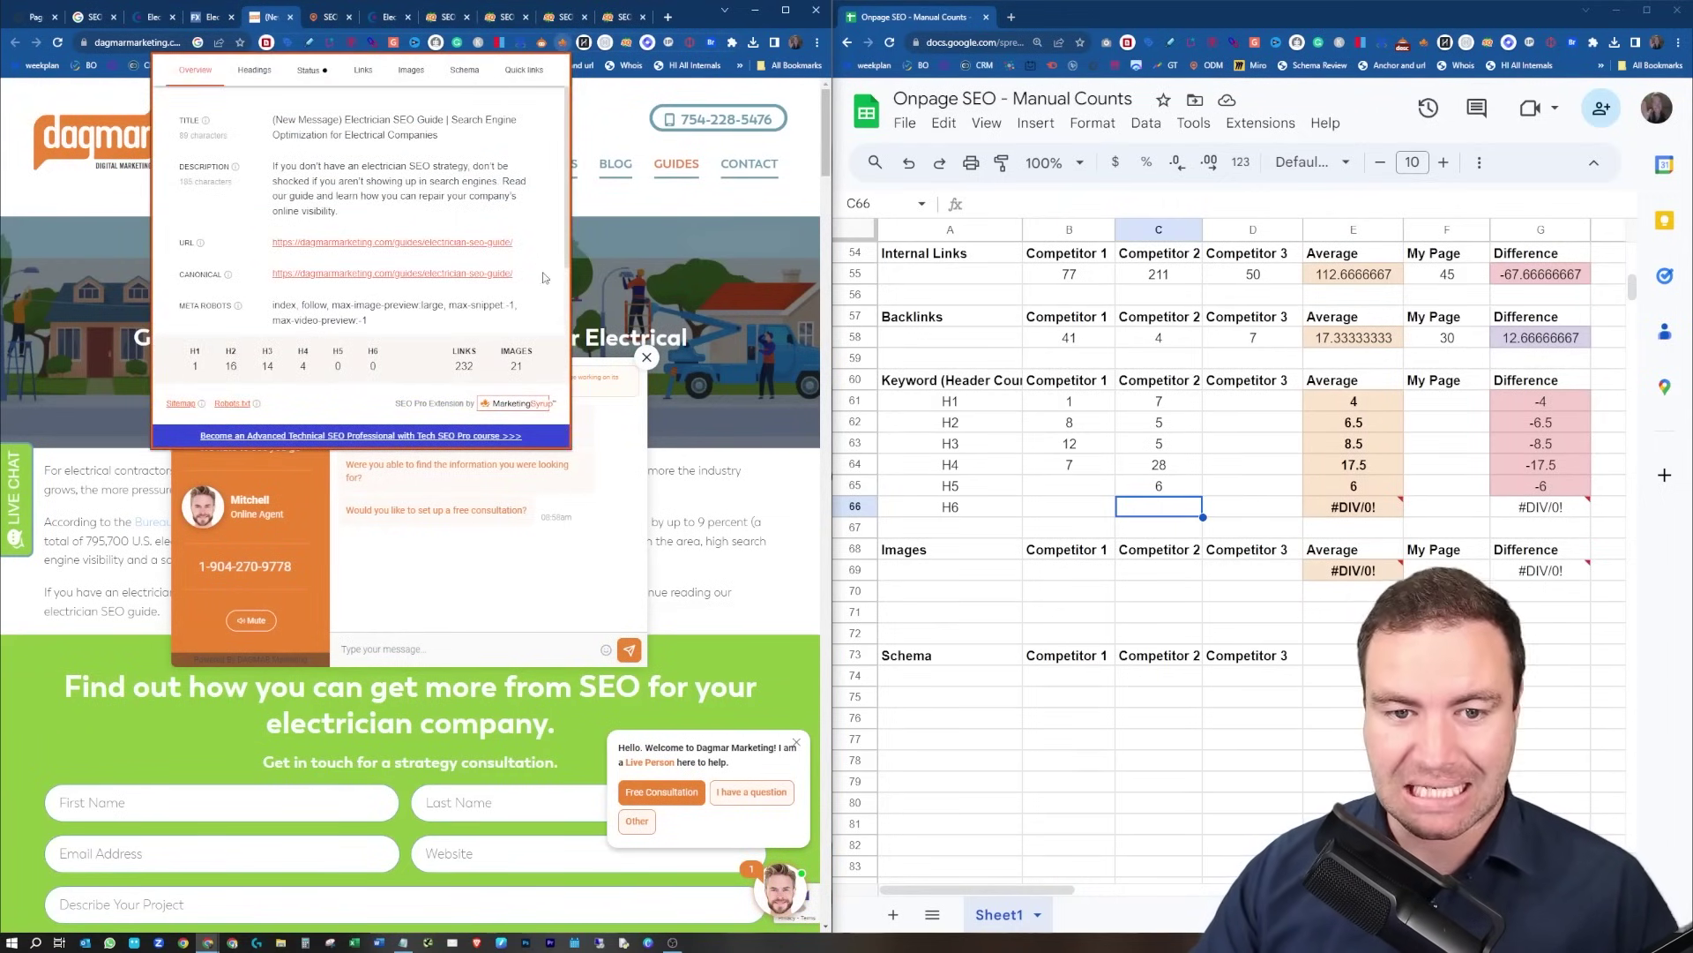
left_click(1235, 404)
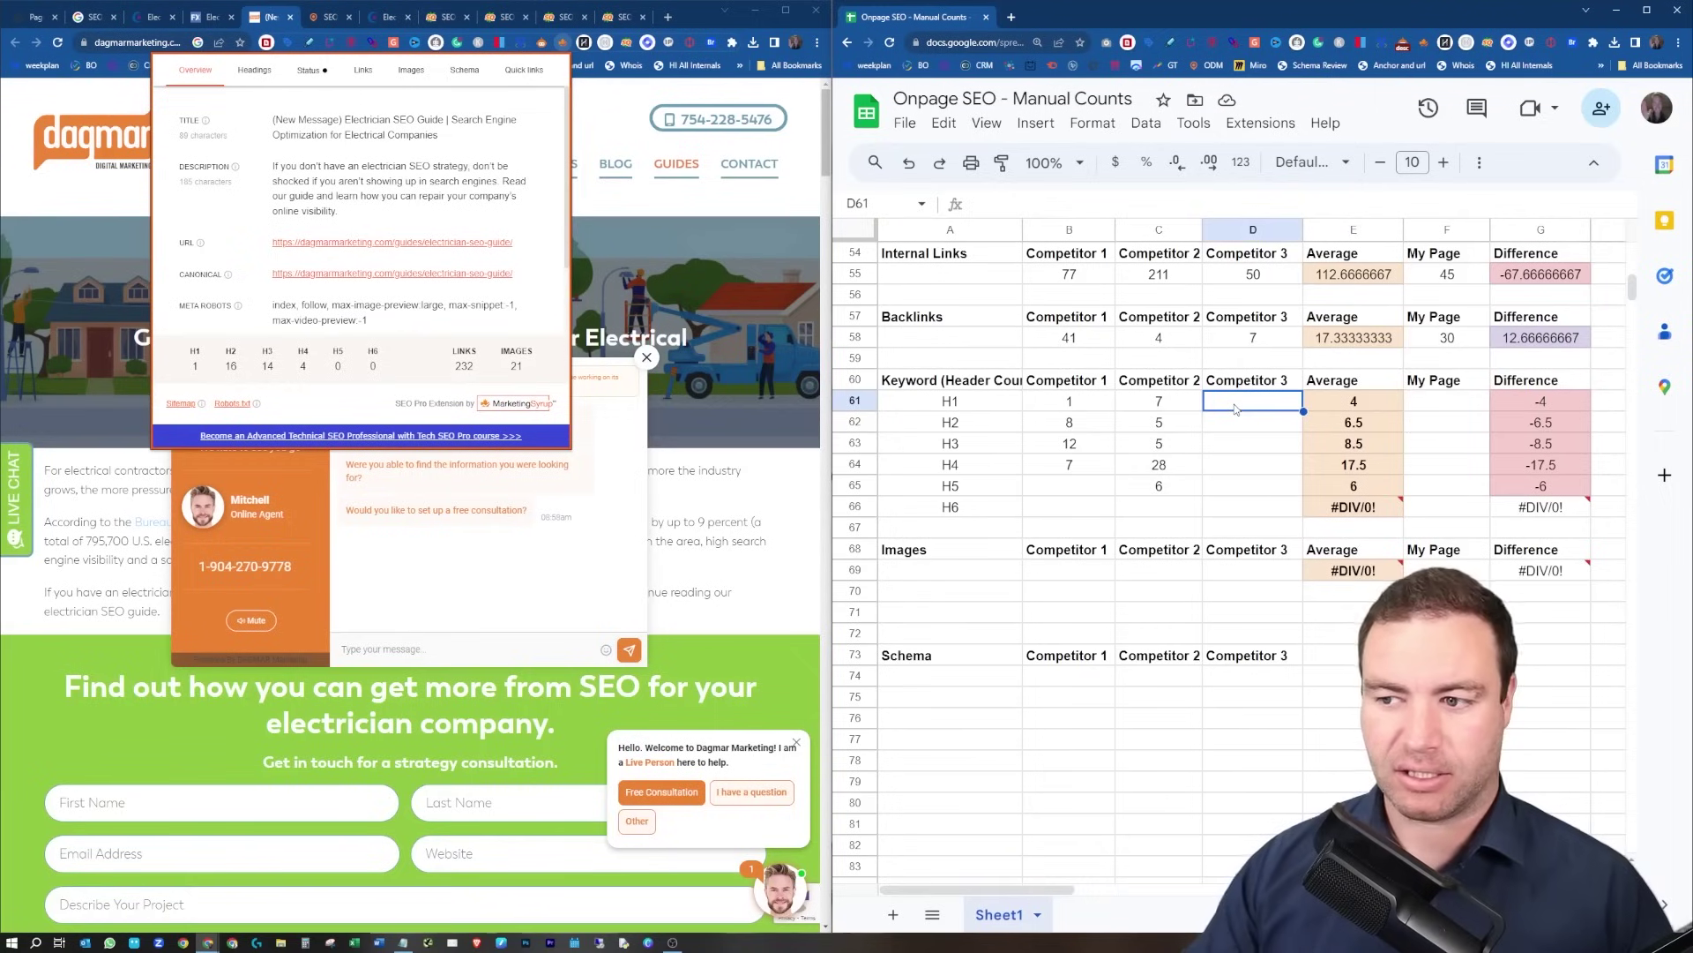
type("1")
key("Return")
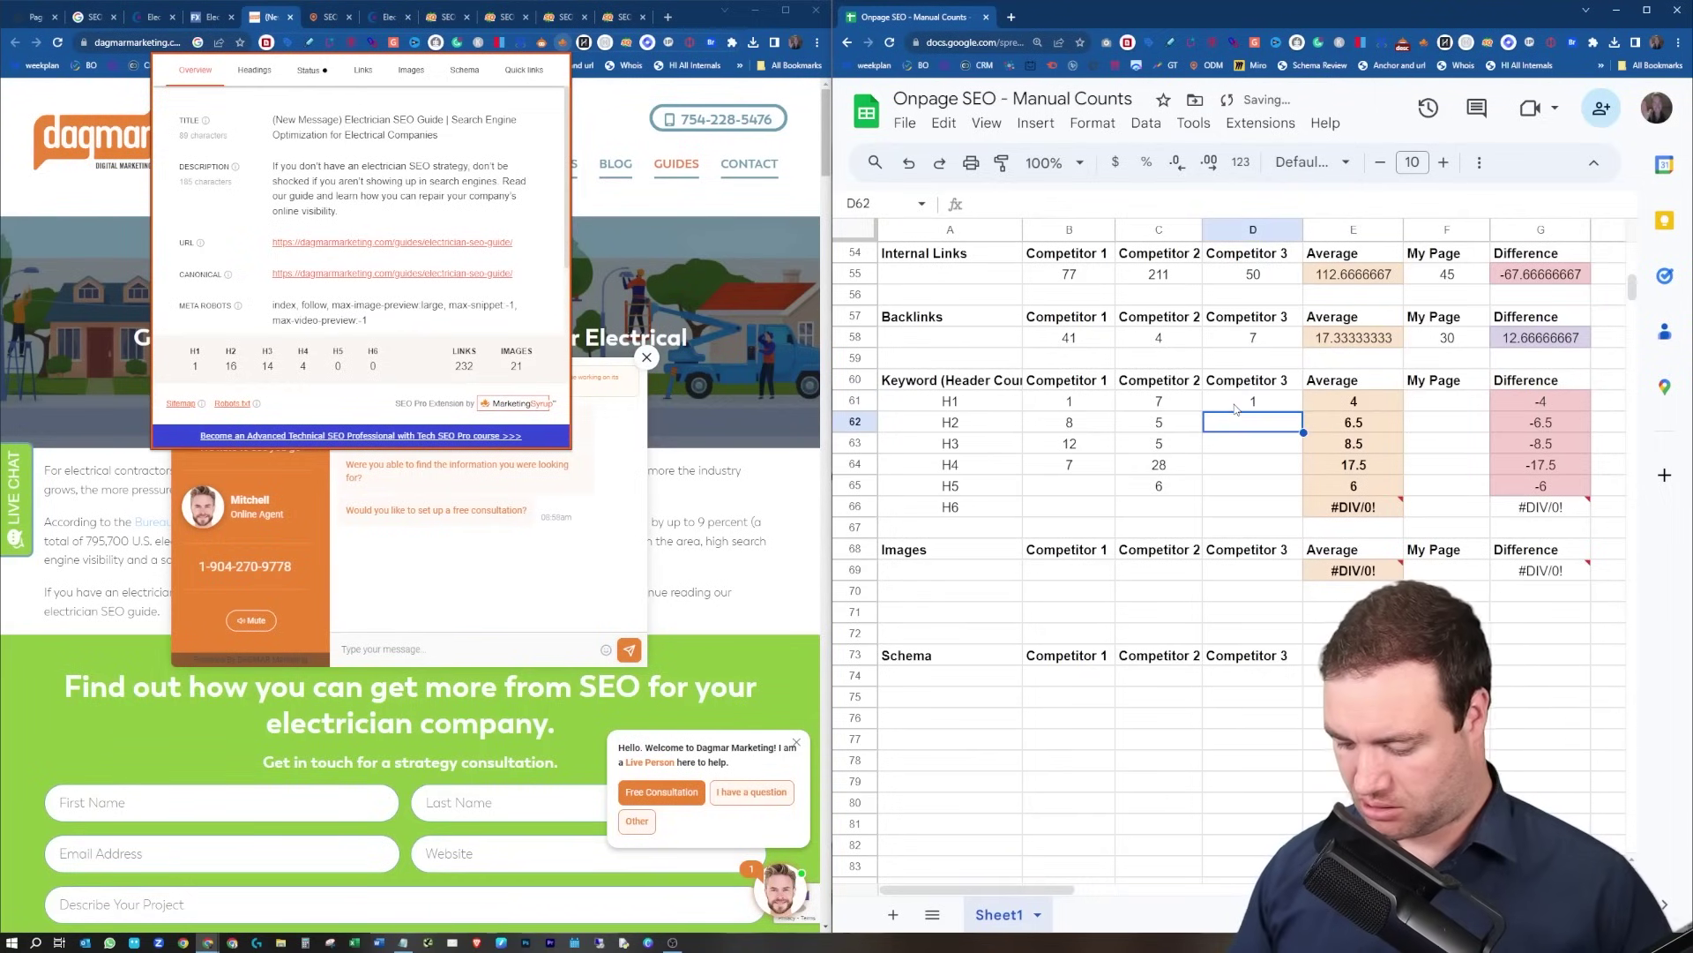
type("16")
key("Return")
type("1")
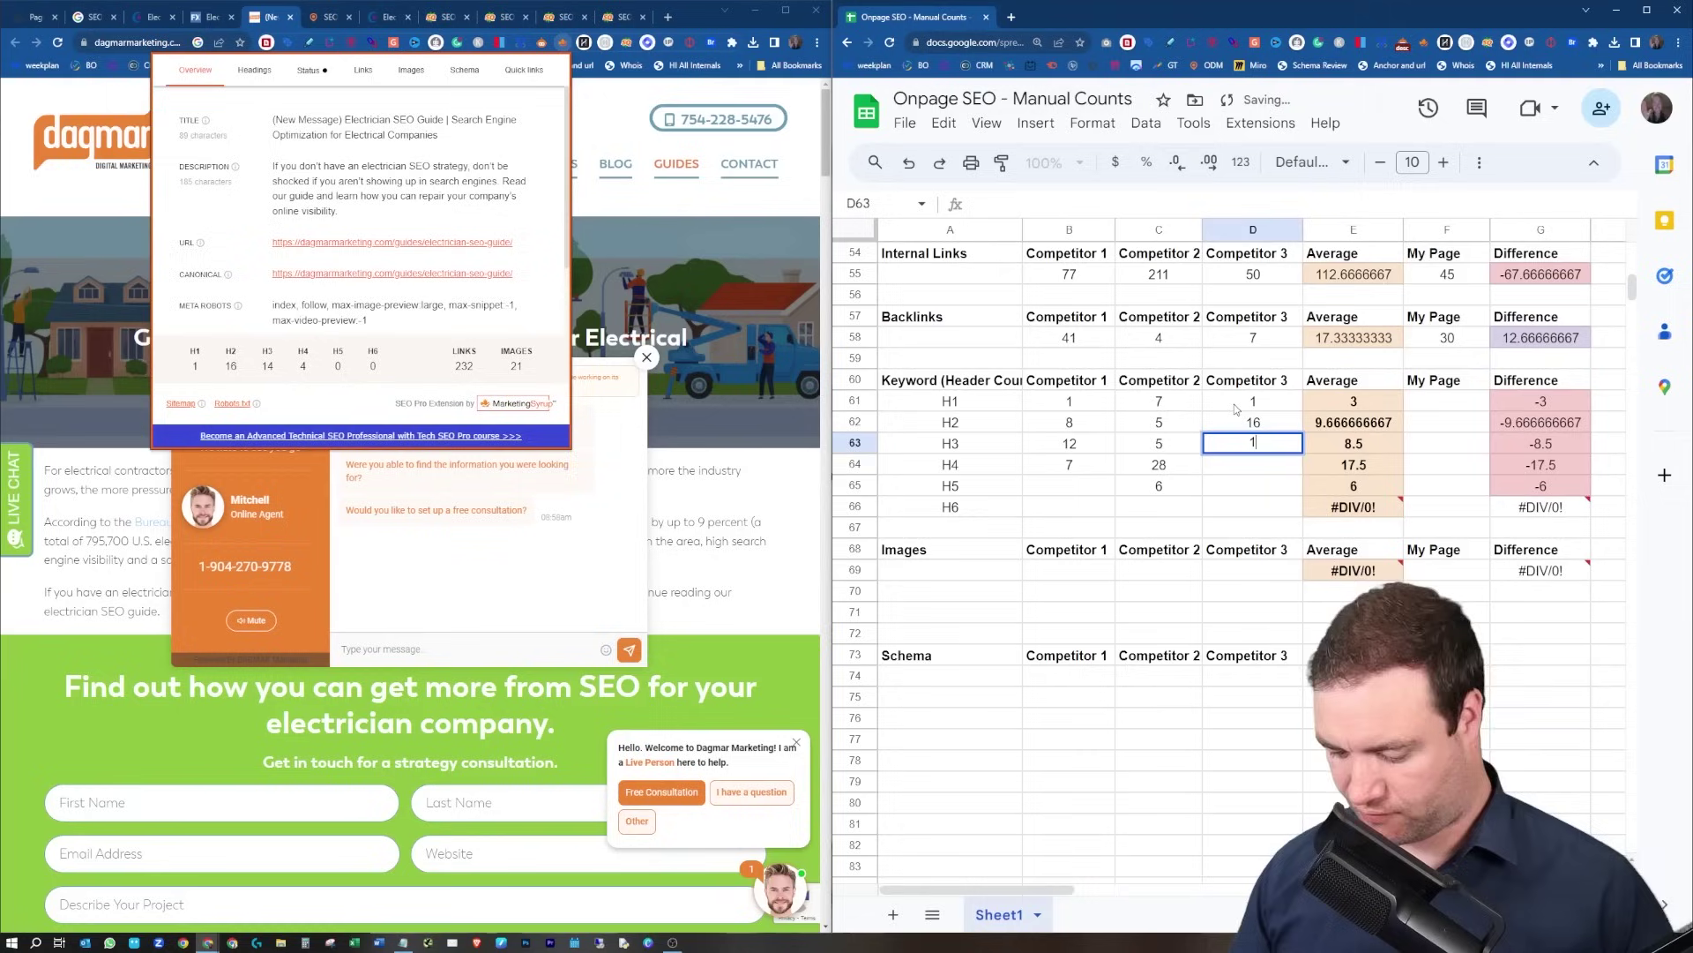
type("4")
key("Return")
type("4")
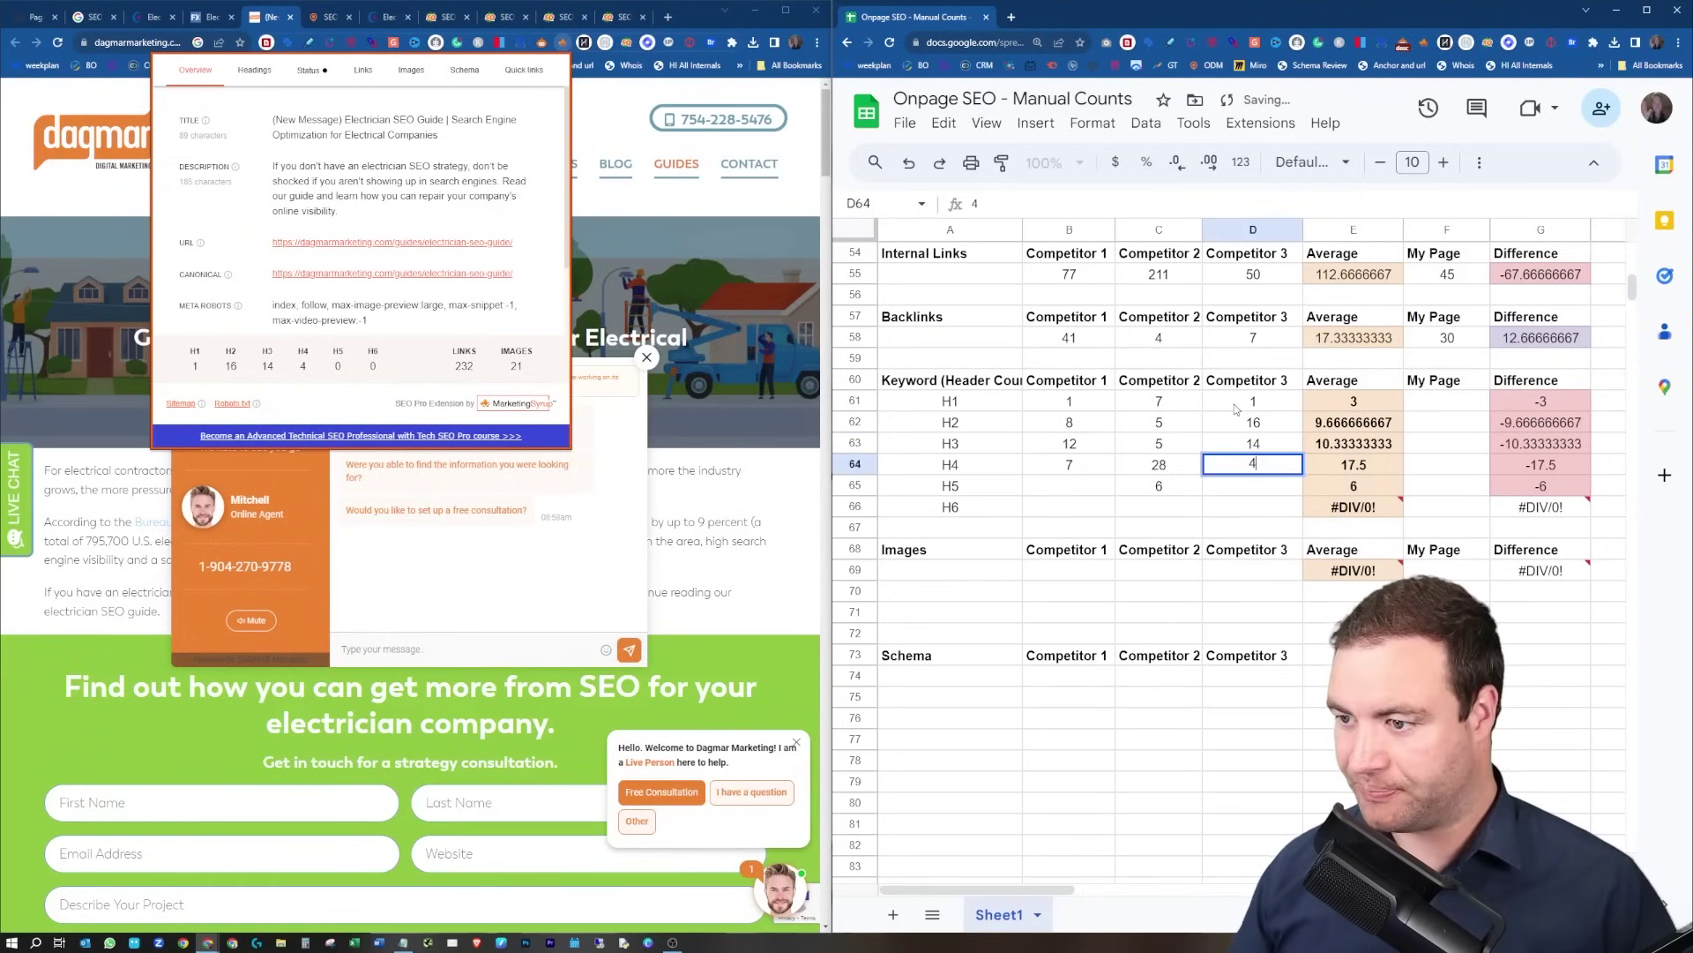
key("Return")
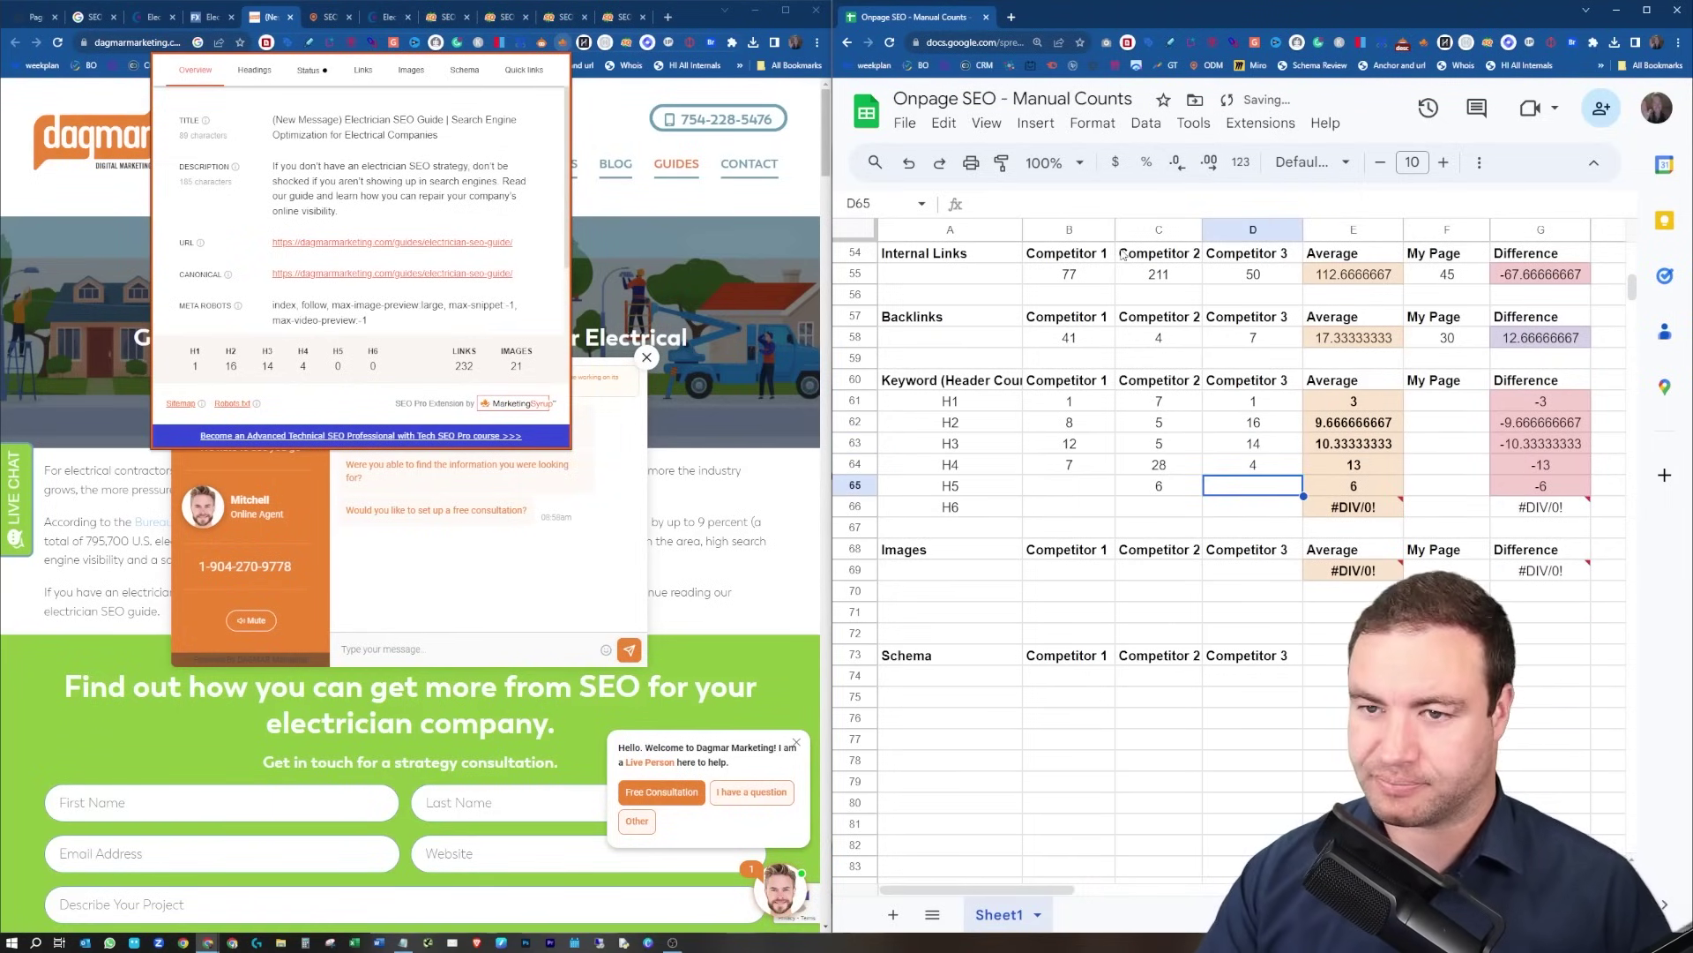
Look up the own Osborne page's heading counts in the SEO Pro extension and enter 1, 7, 4 and 3 under My Page in F61:F64.
left_click(329, 17)
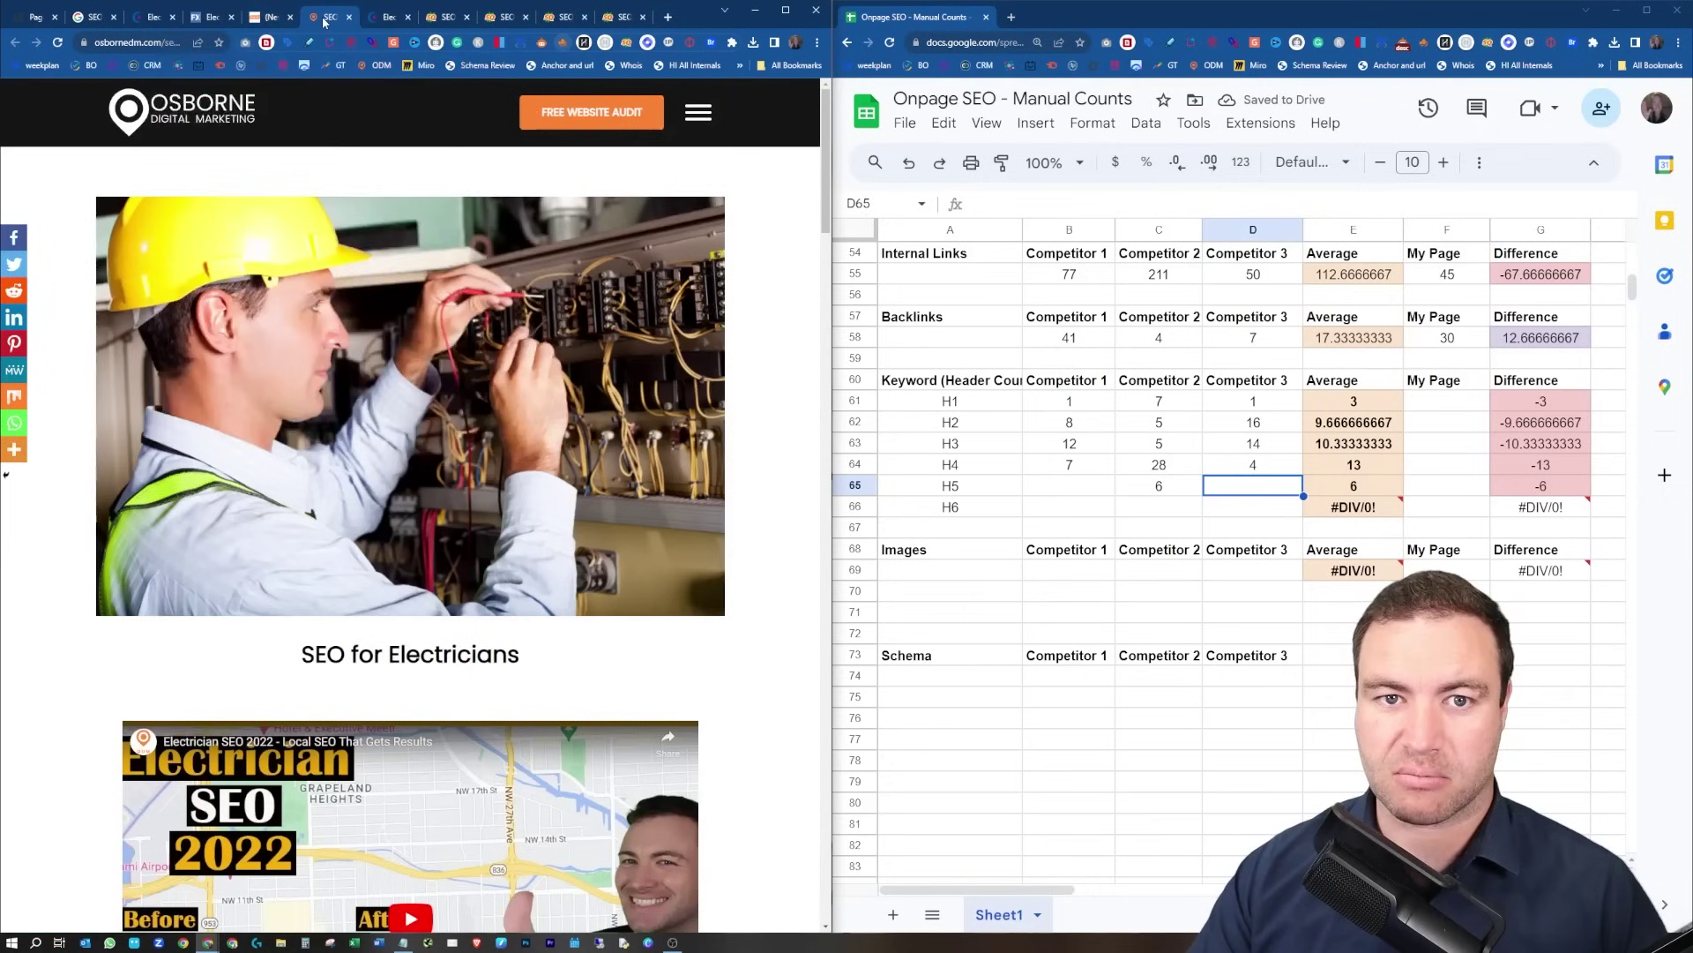
left_click(560, 43)
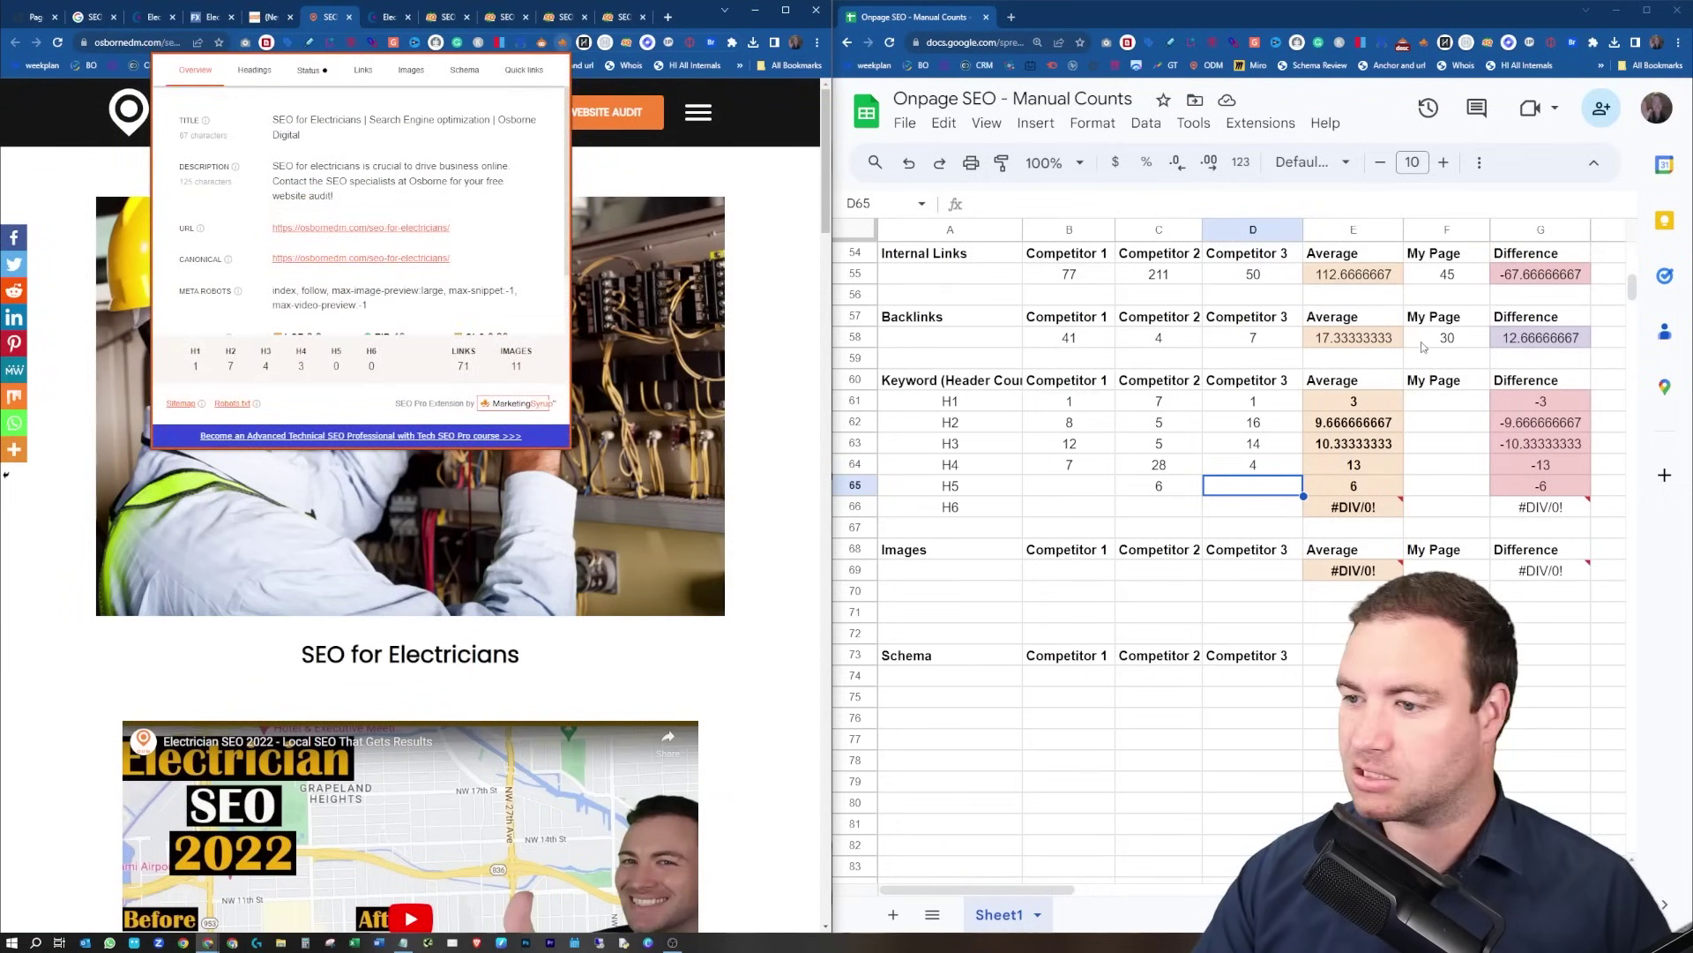
left_click(1449, 403)
type("1")
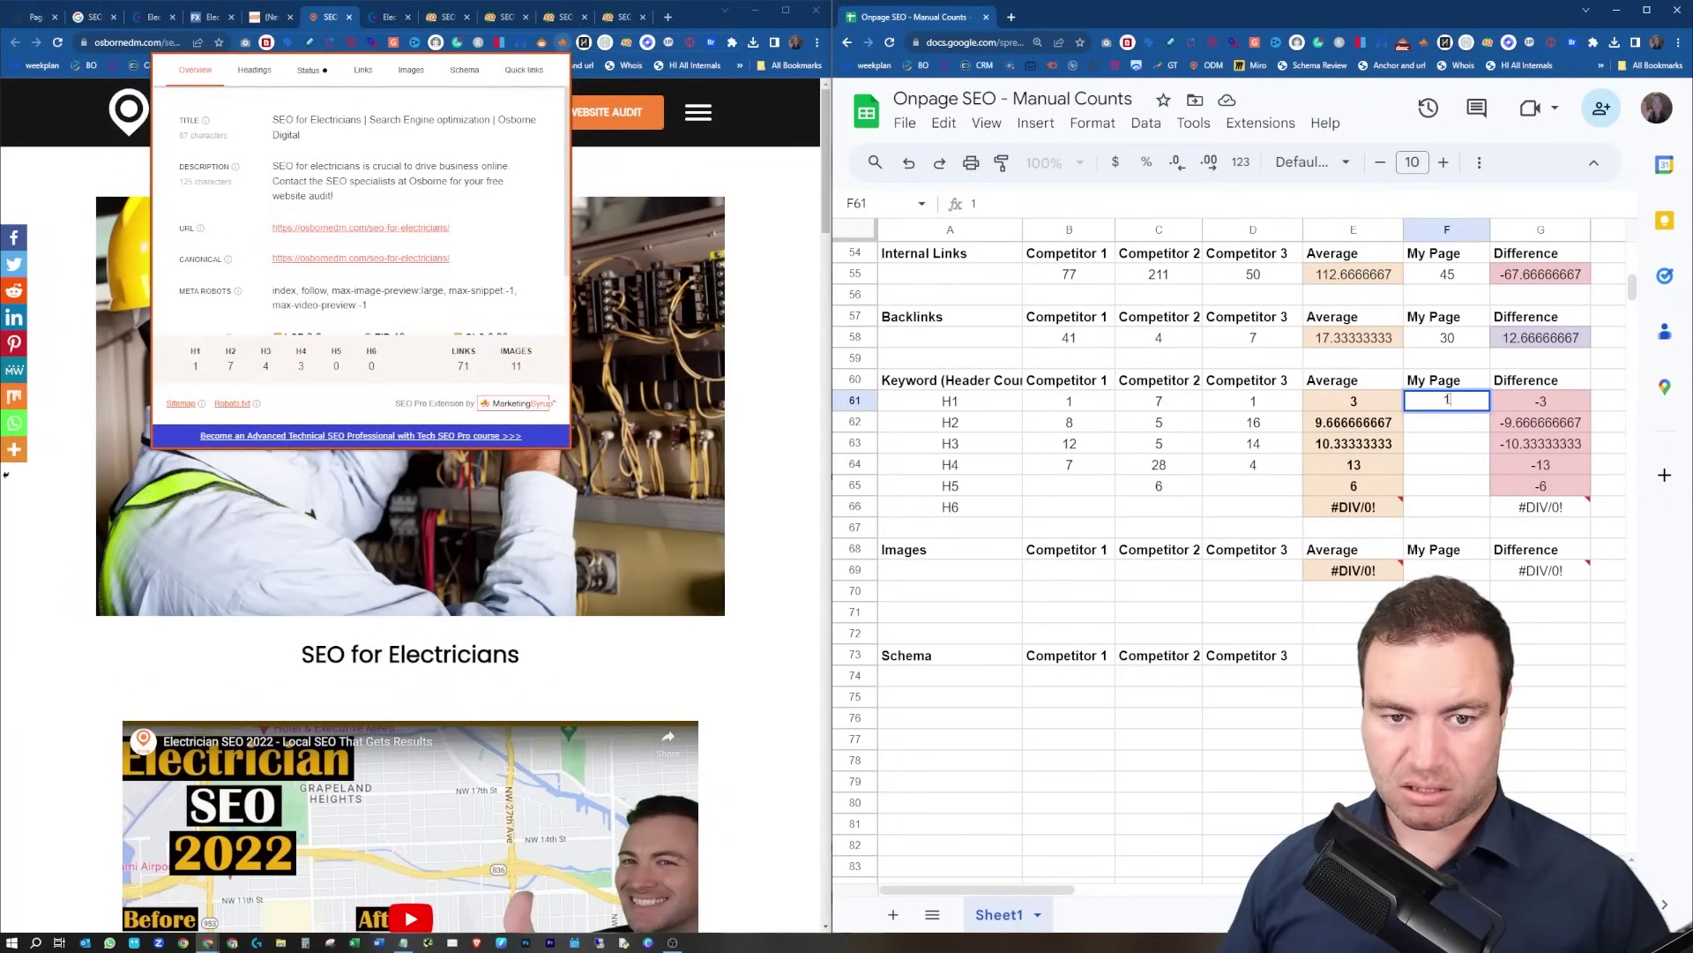
key("Return")
type("7")
key("Return")
type("4")
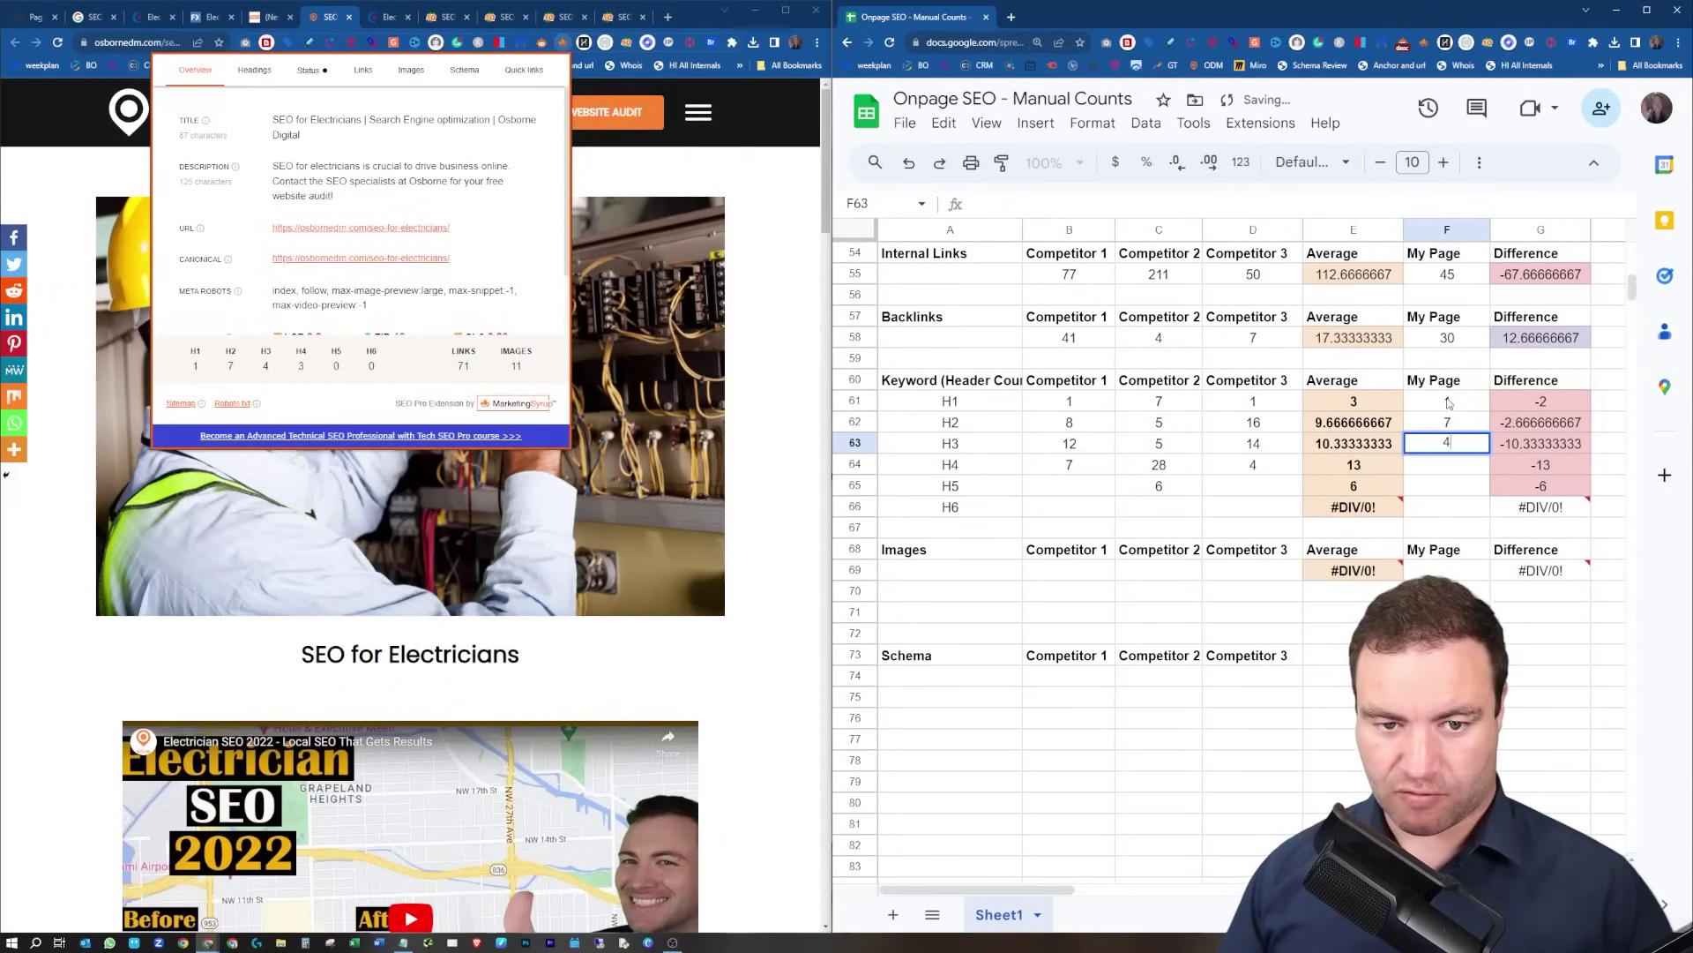
key("Return")
type("3")
key("Return")
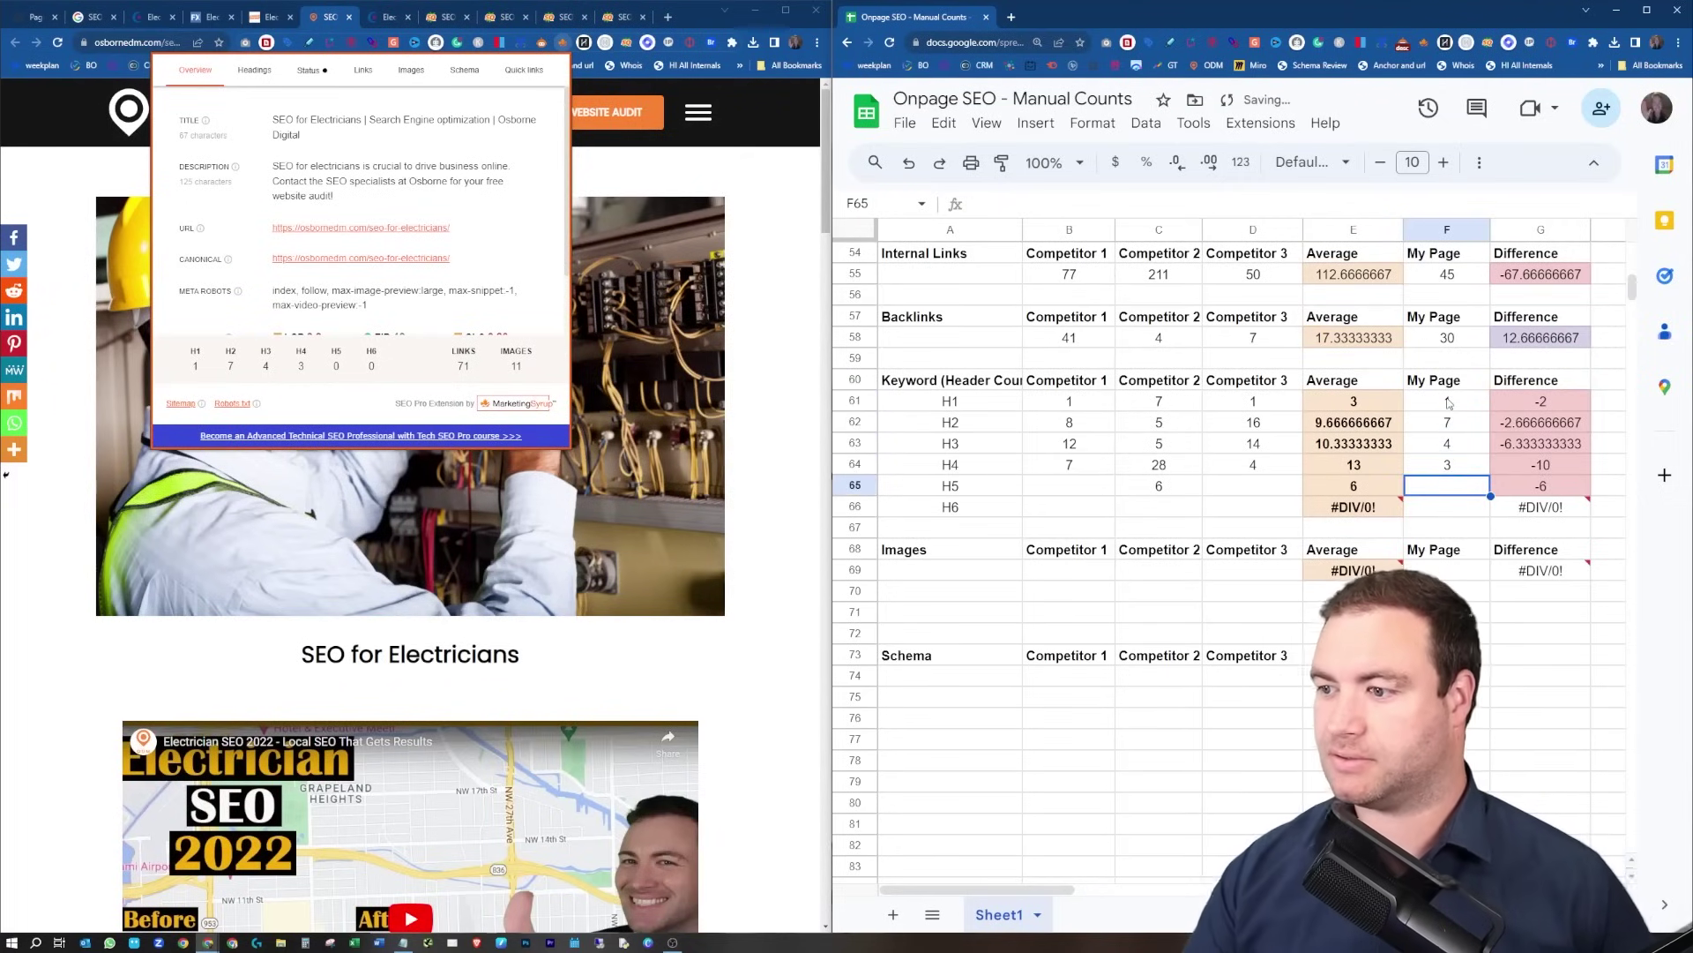
Examine the heading count differences for H1 to H4, comparing the competitors' H4 counts with their average and the own page.
left_click_drag(1508, 404, 1524, 466)
left_click(1464, 491)
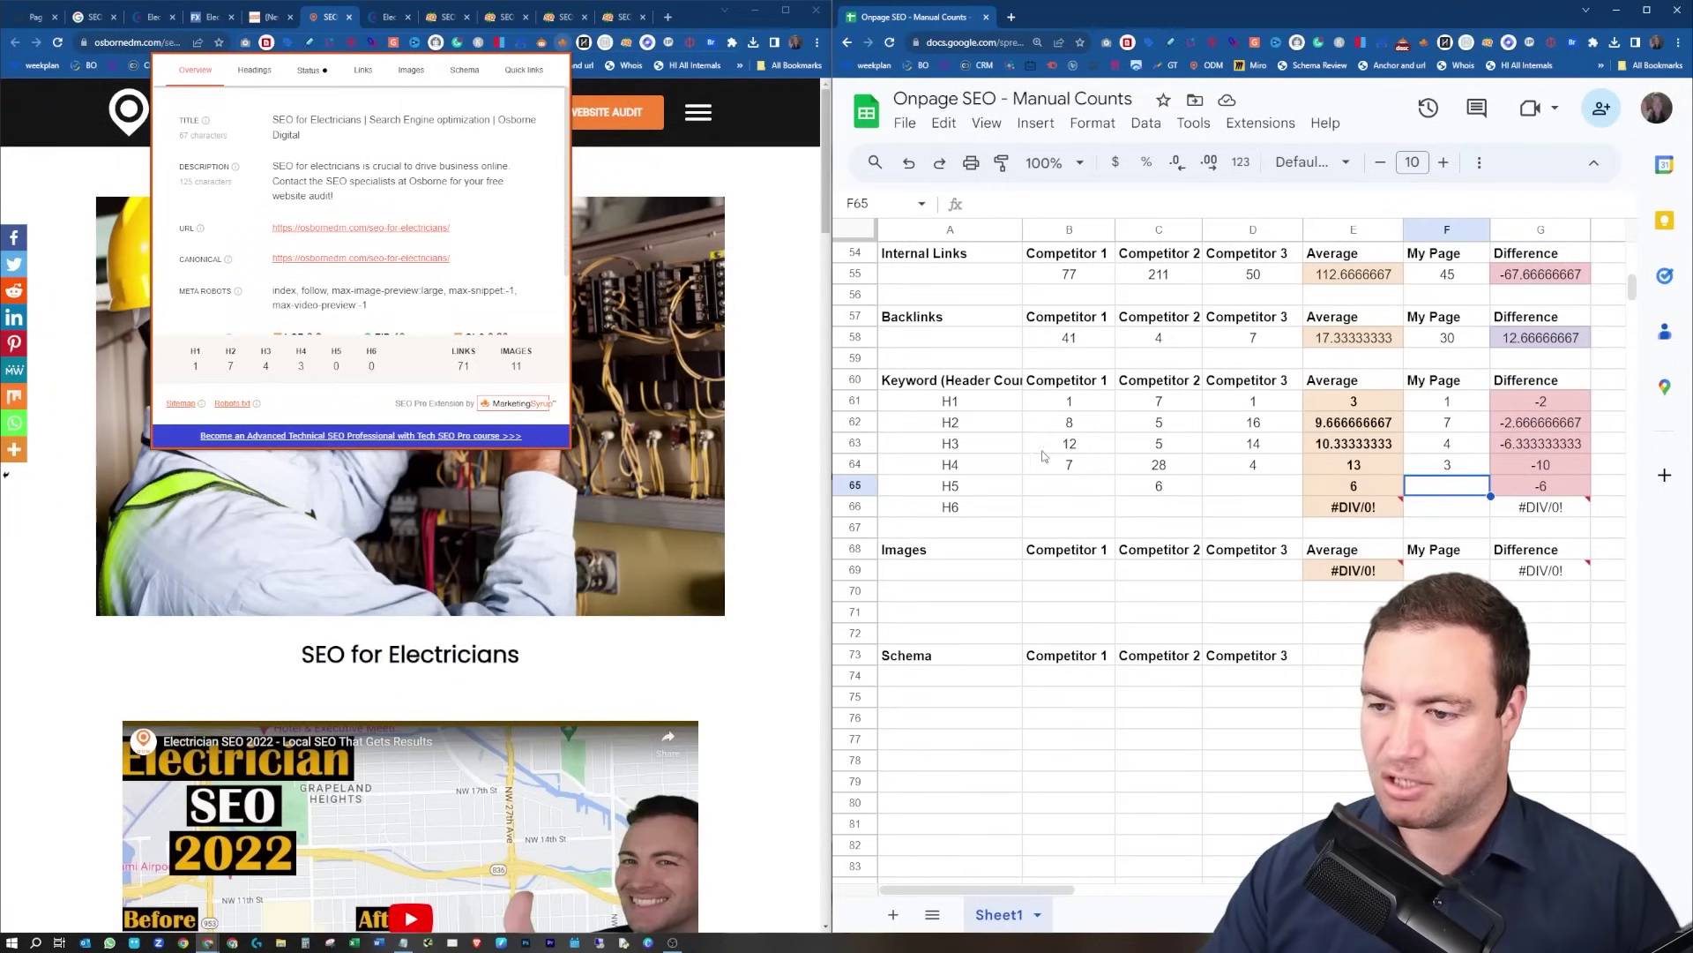
left_click_drag(1058, 449, 1253, 467)
left_click(1087, 491)
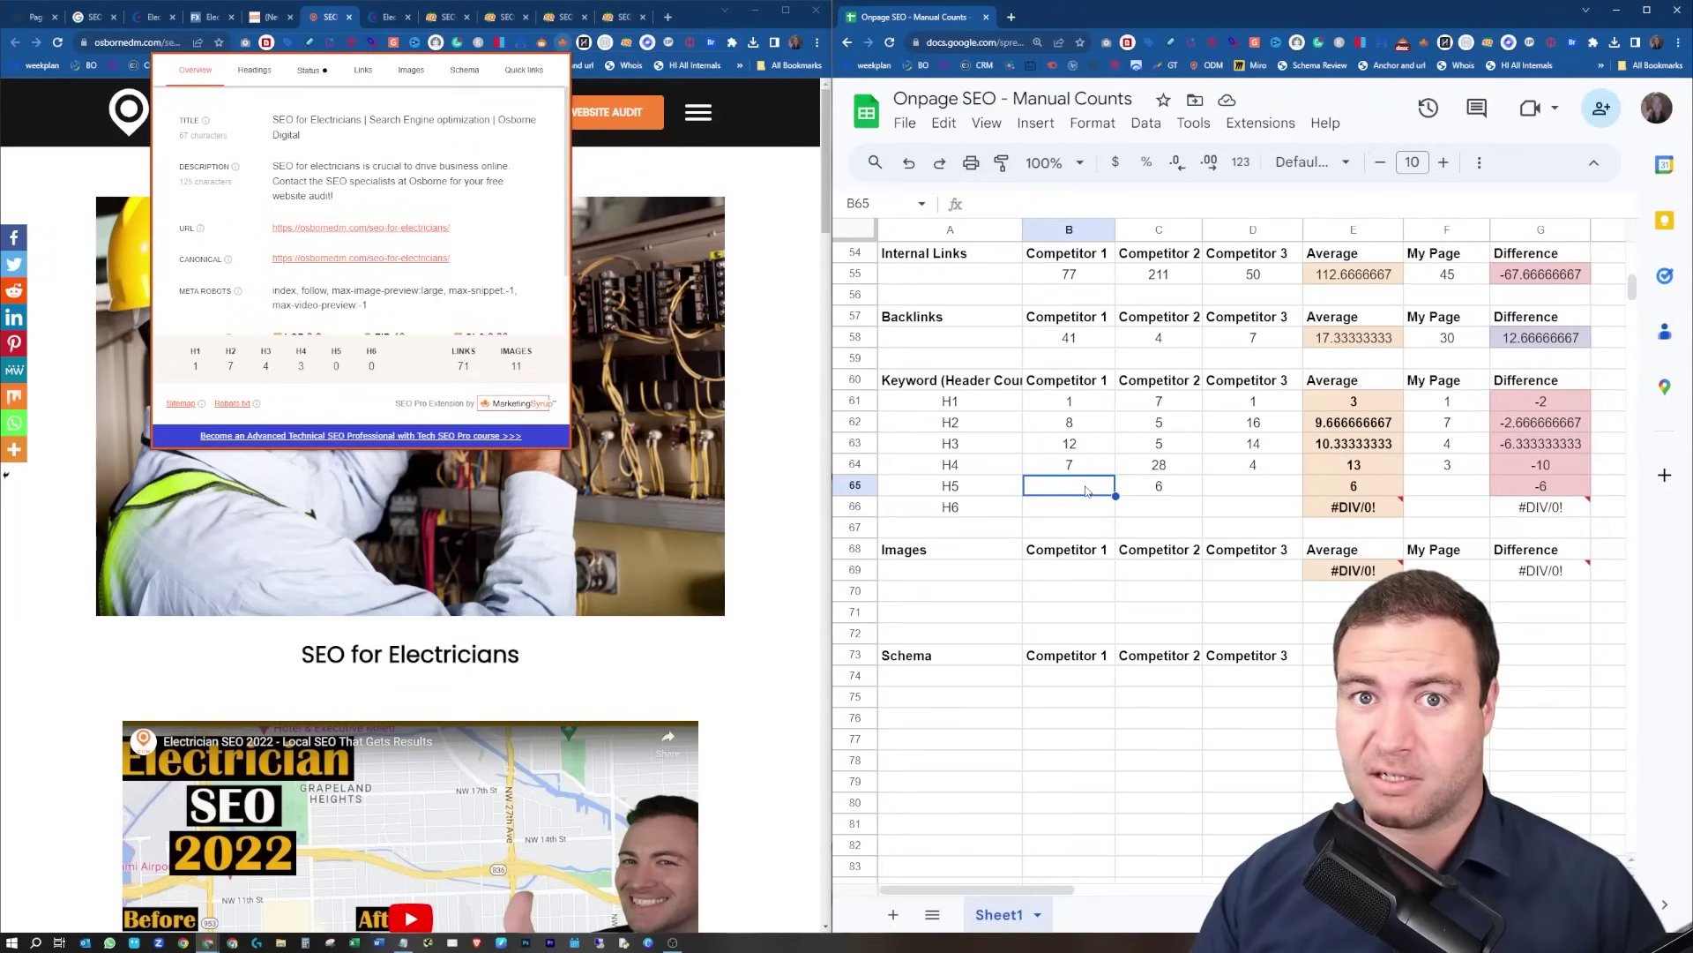
left_click(1373, 464)
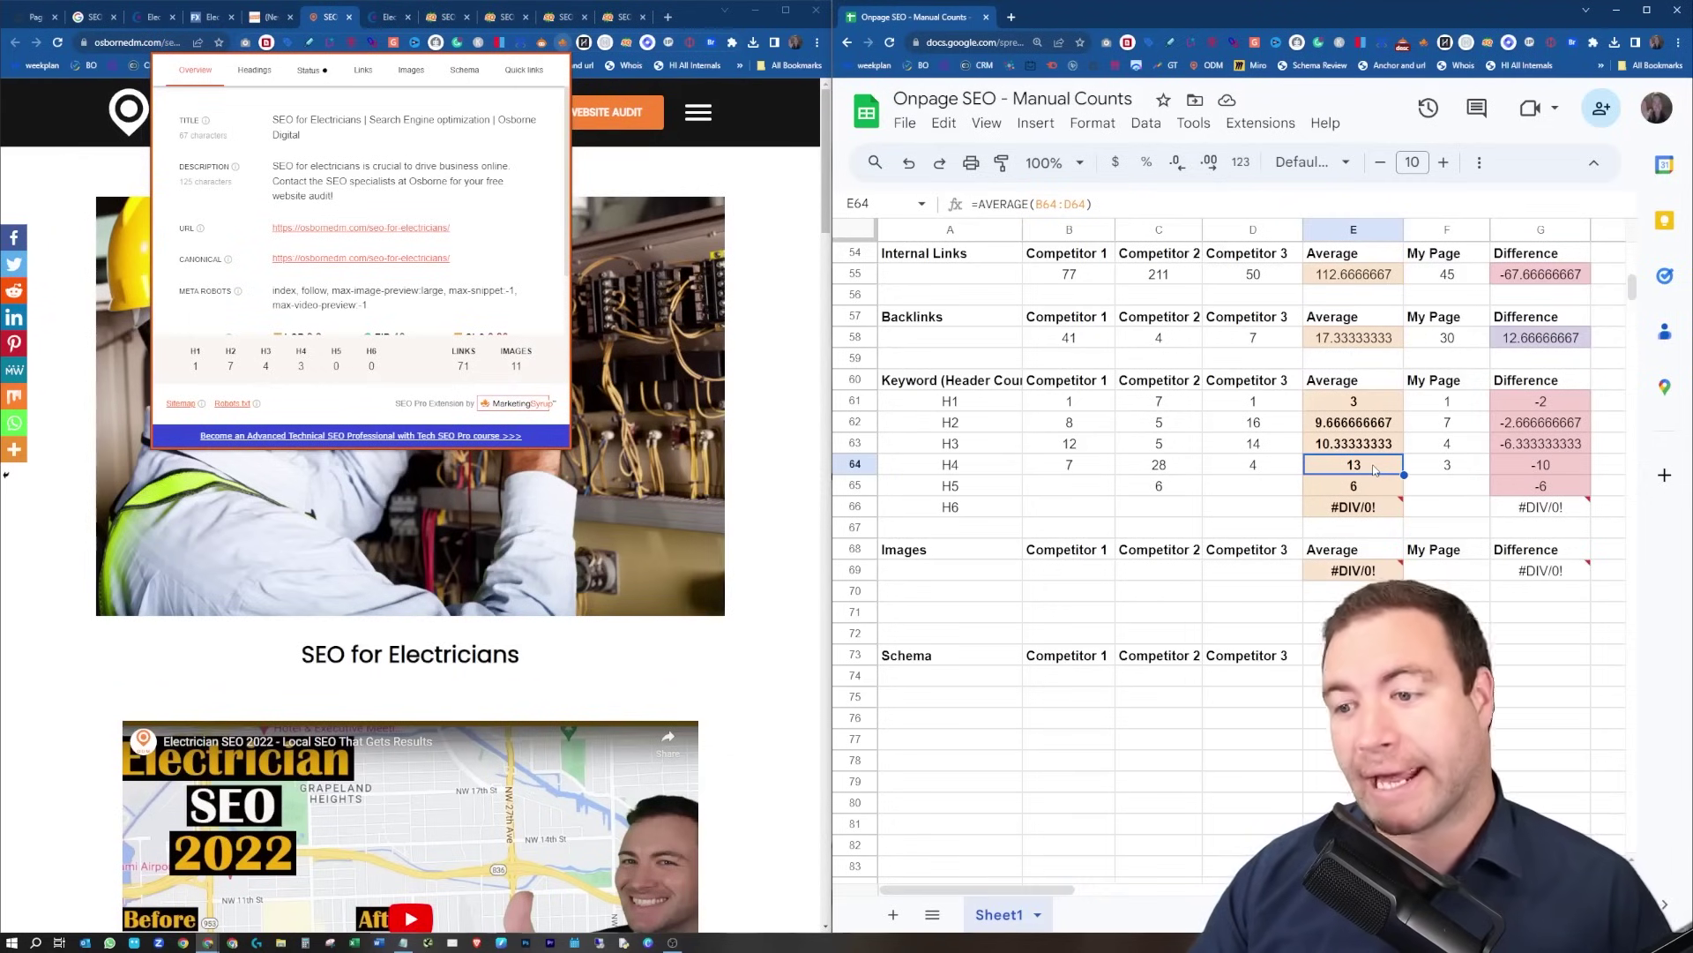
left_click(1149, 467)
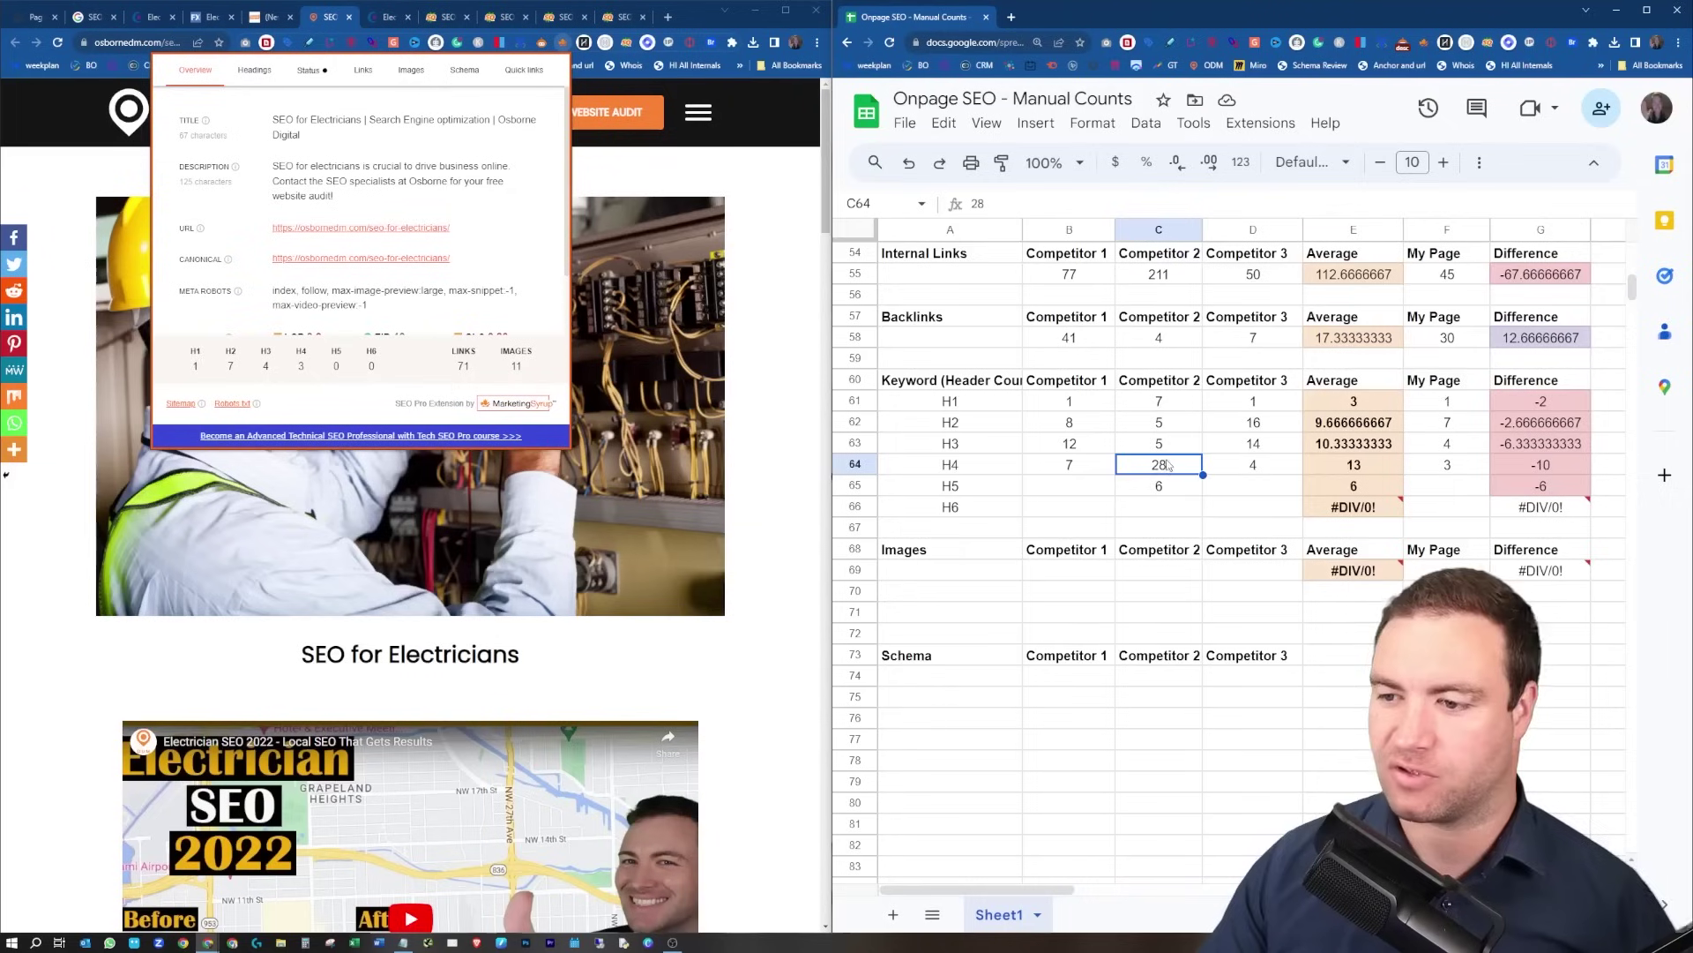
left_click(1108, 461)
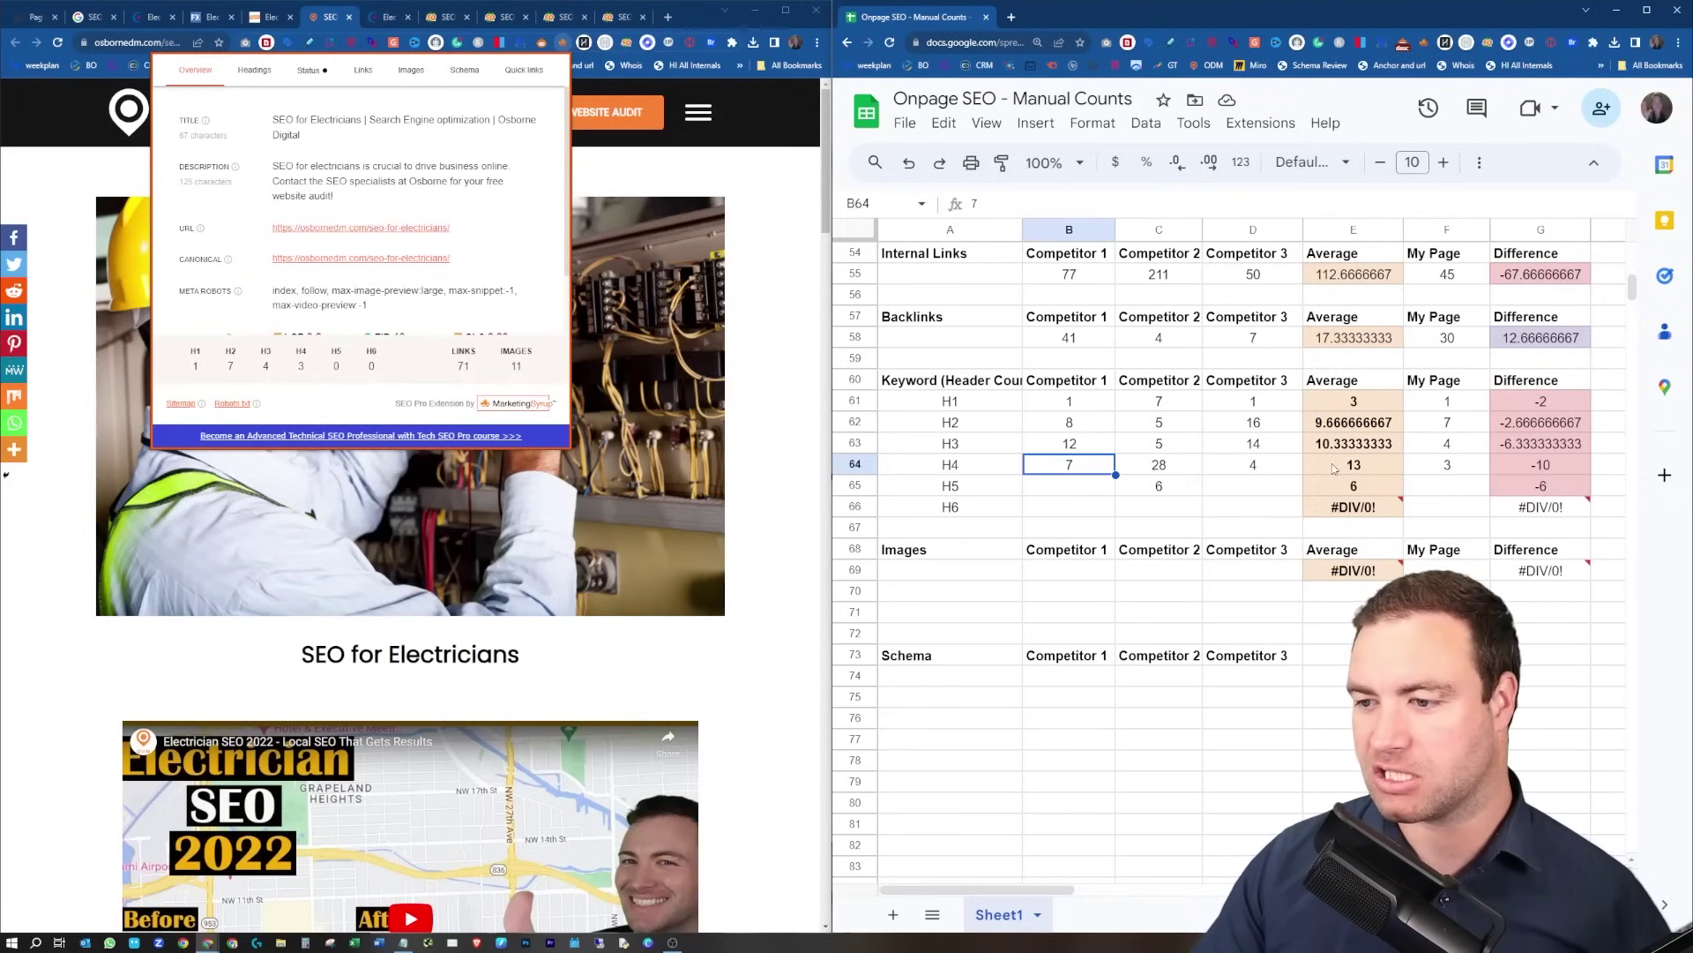
left_click(1300, 473)
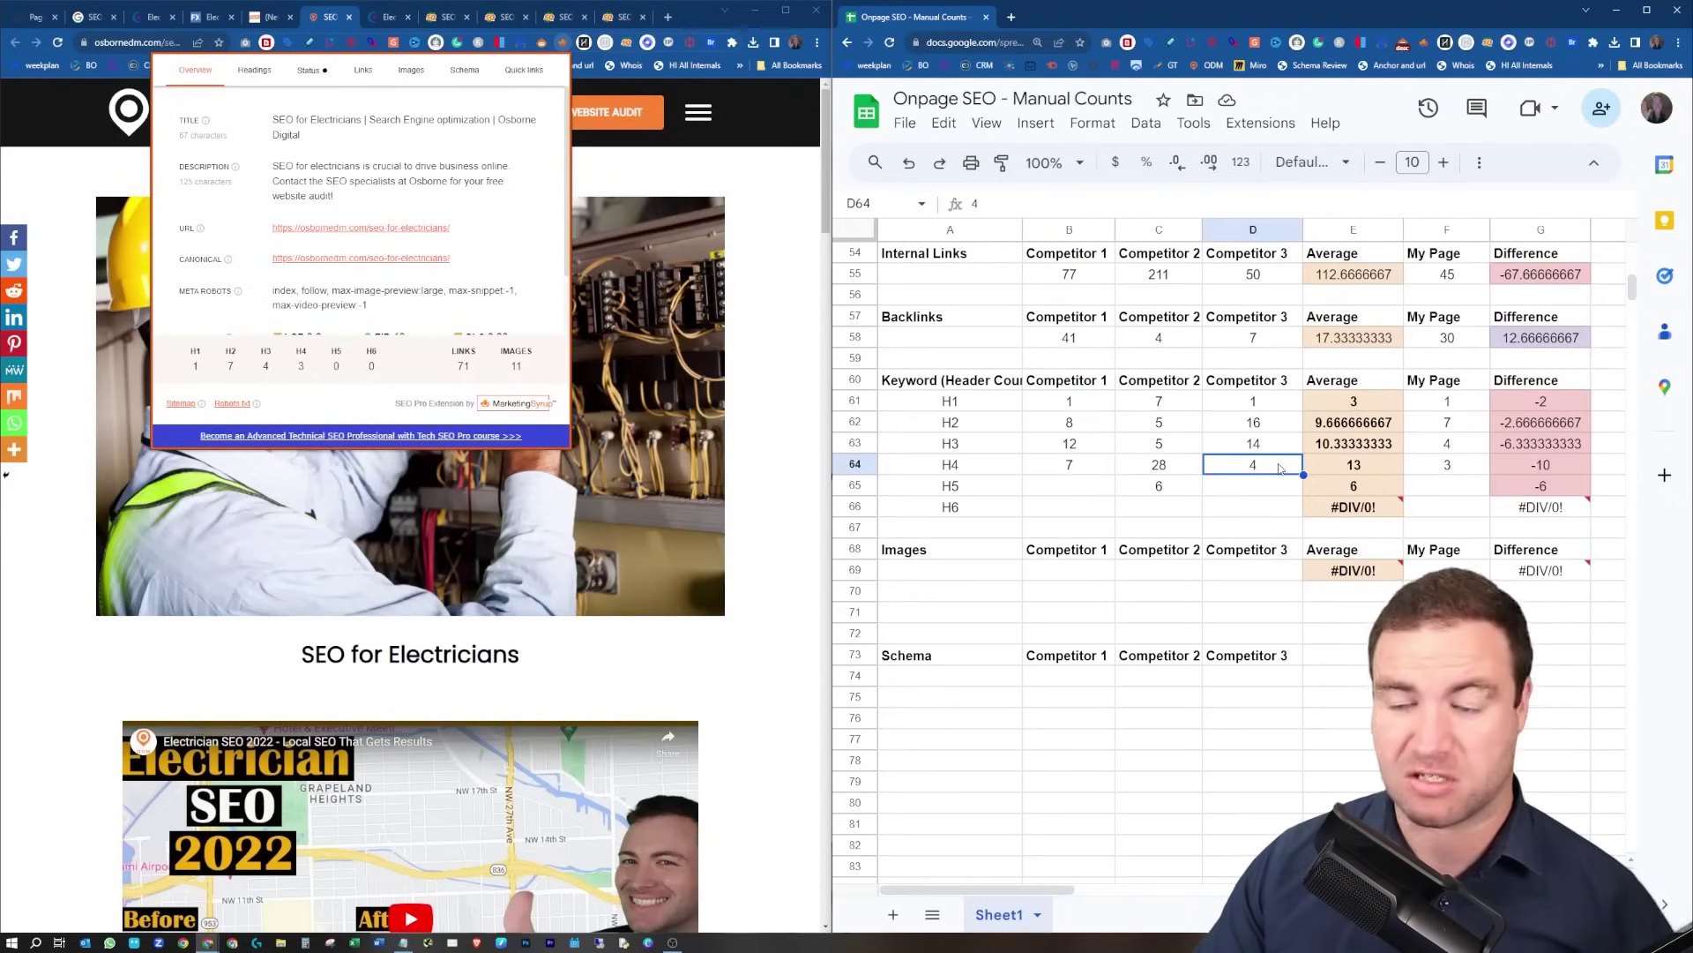
left_click(1169, 464)
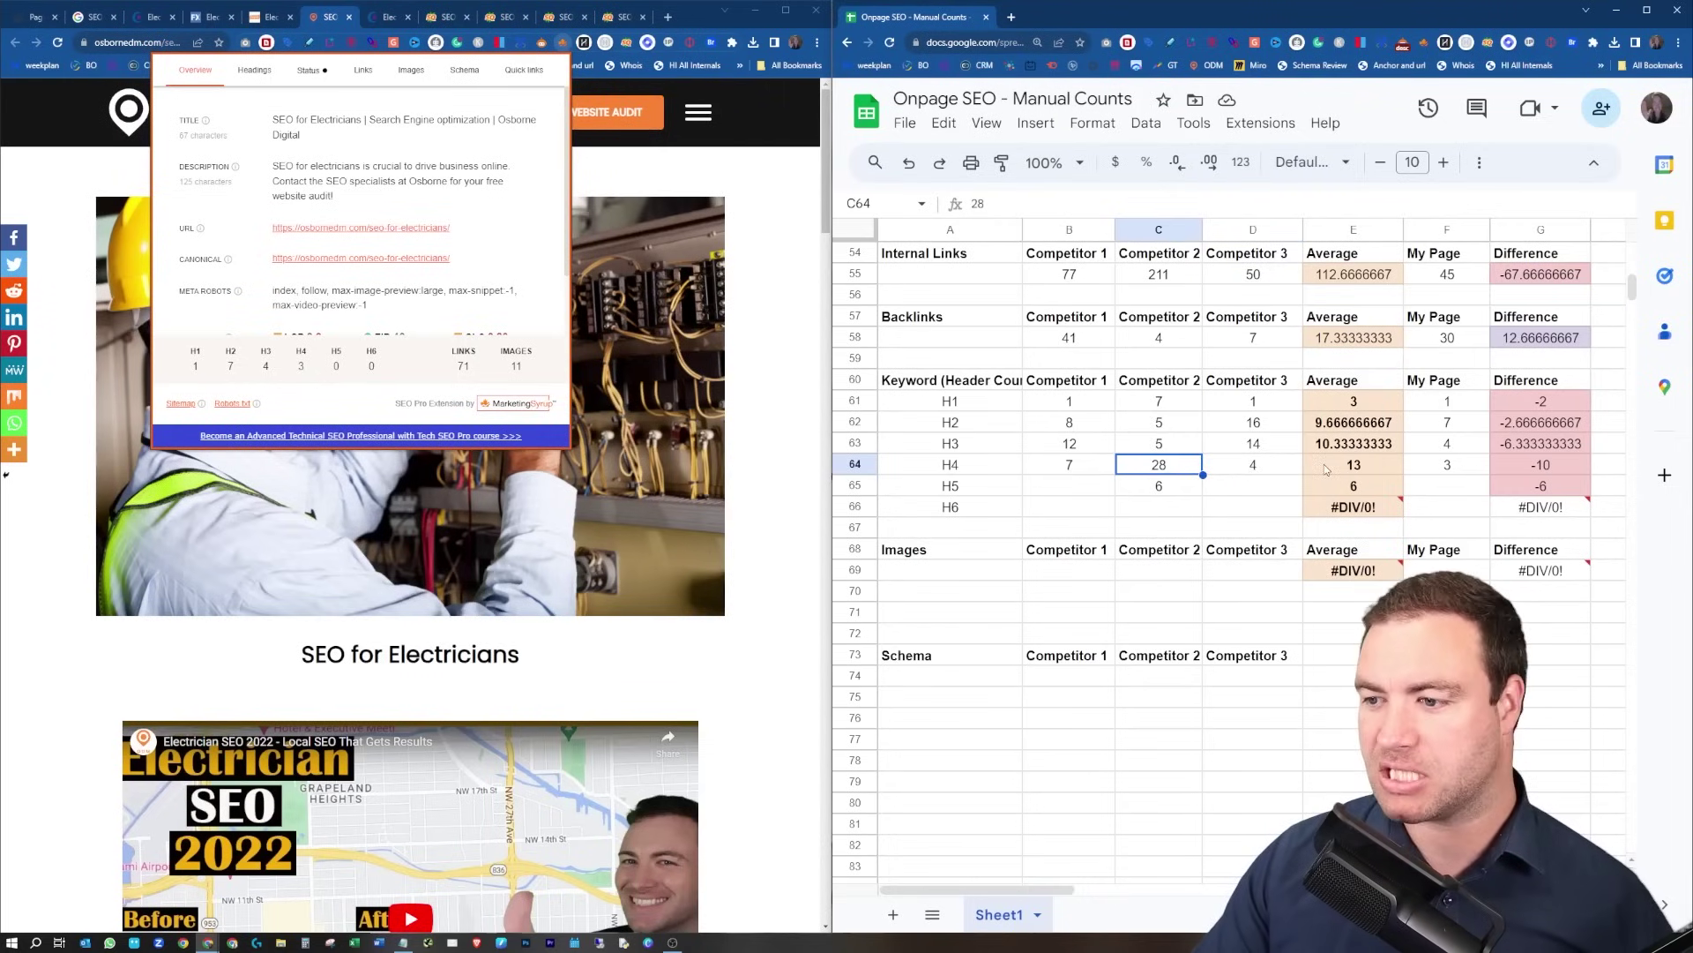
left_click(1330, 471)
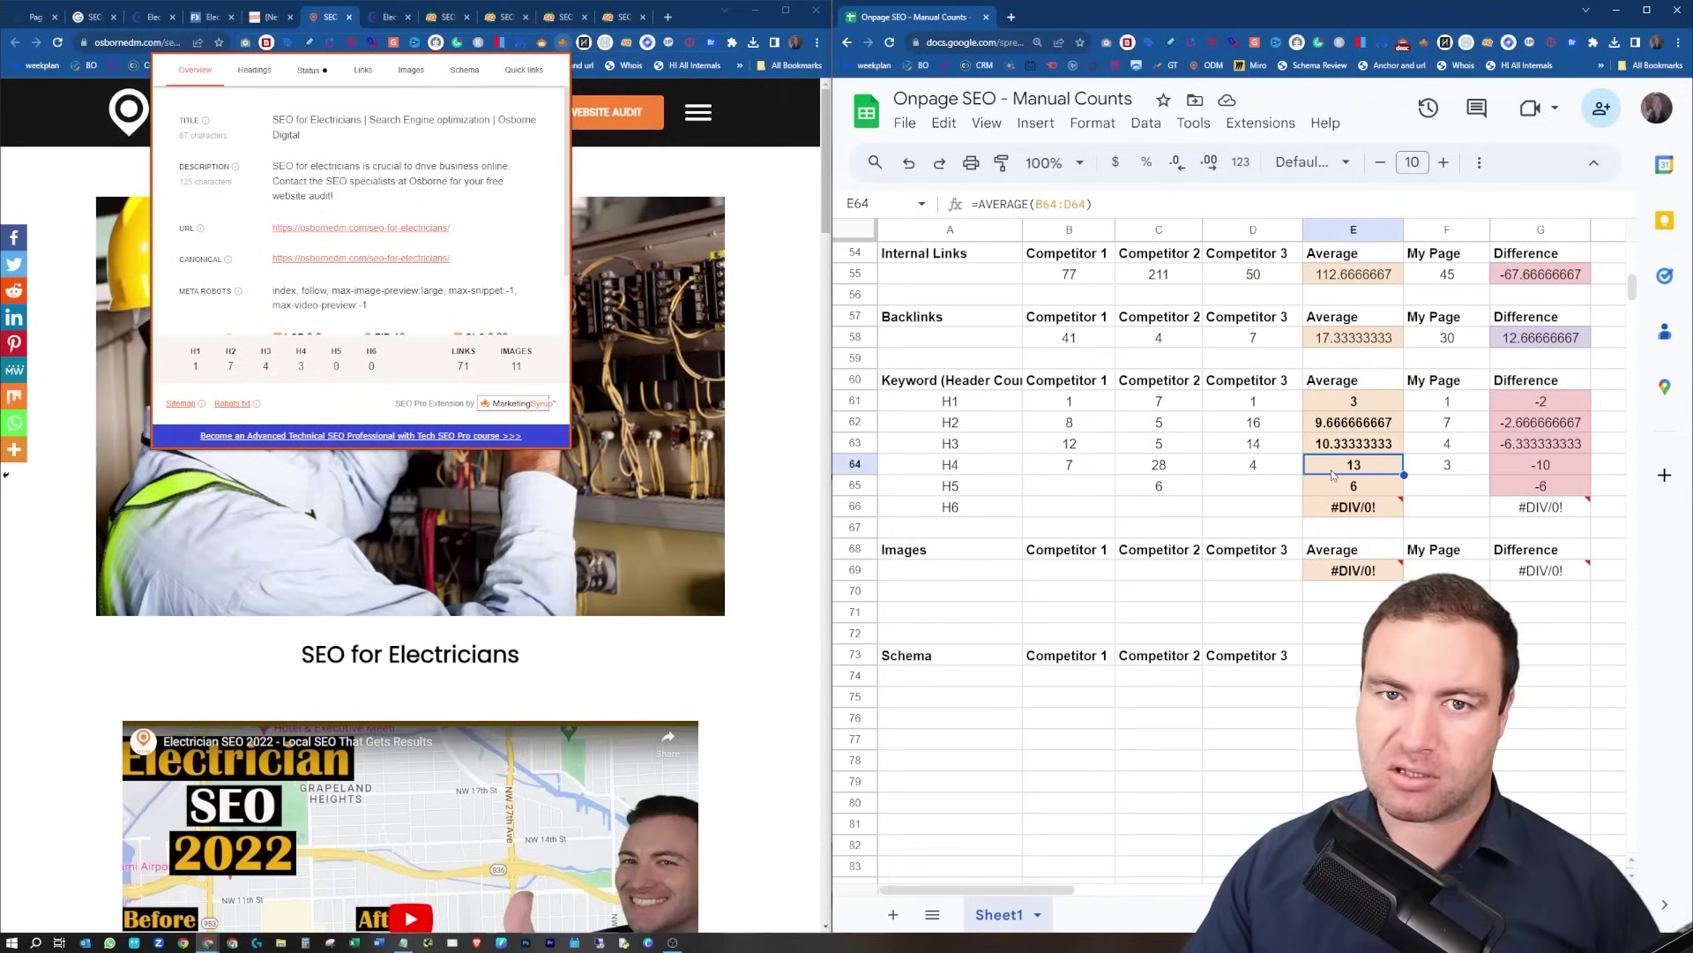
left_click(1243, 470)
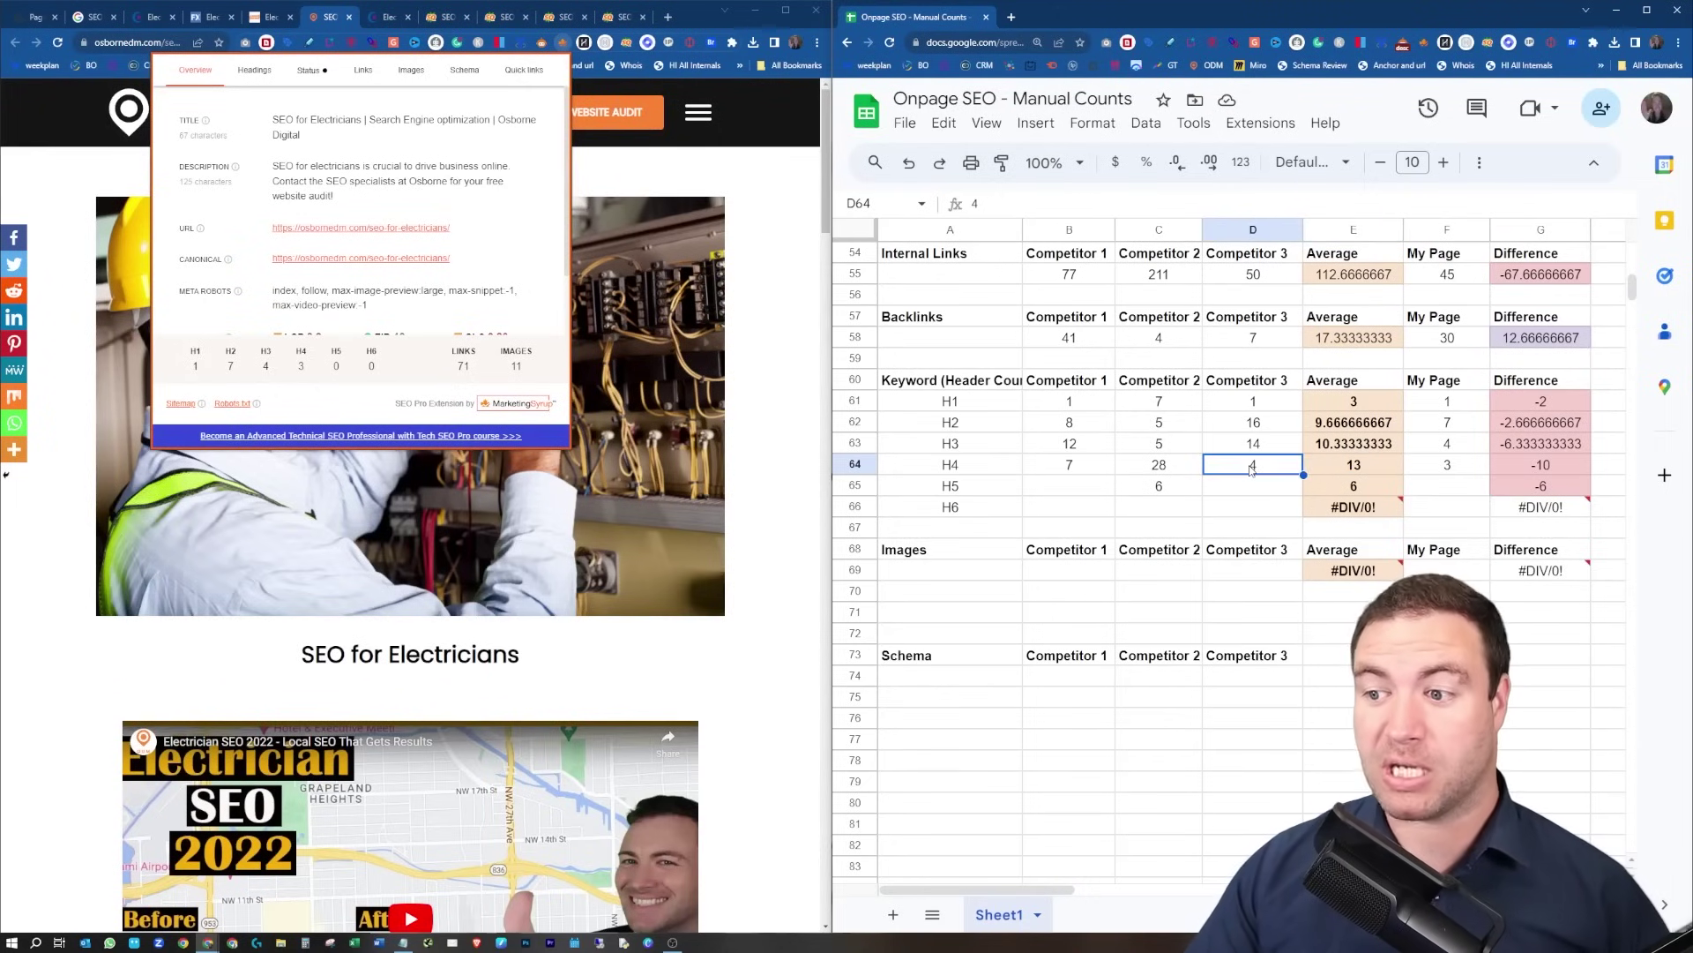
left_click(1089, 467)
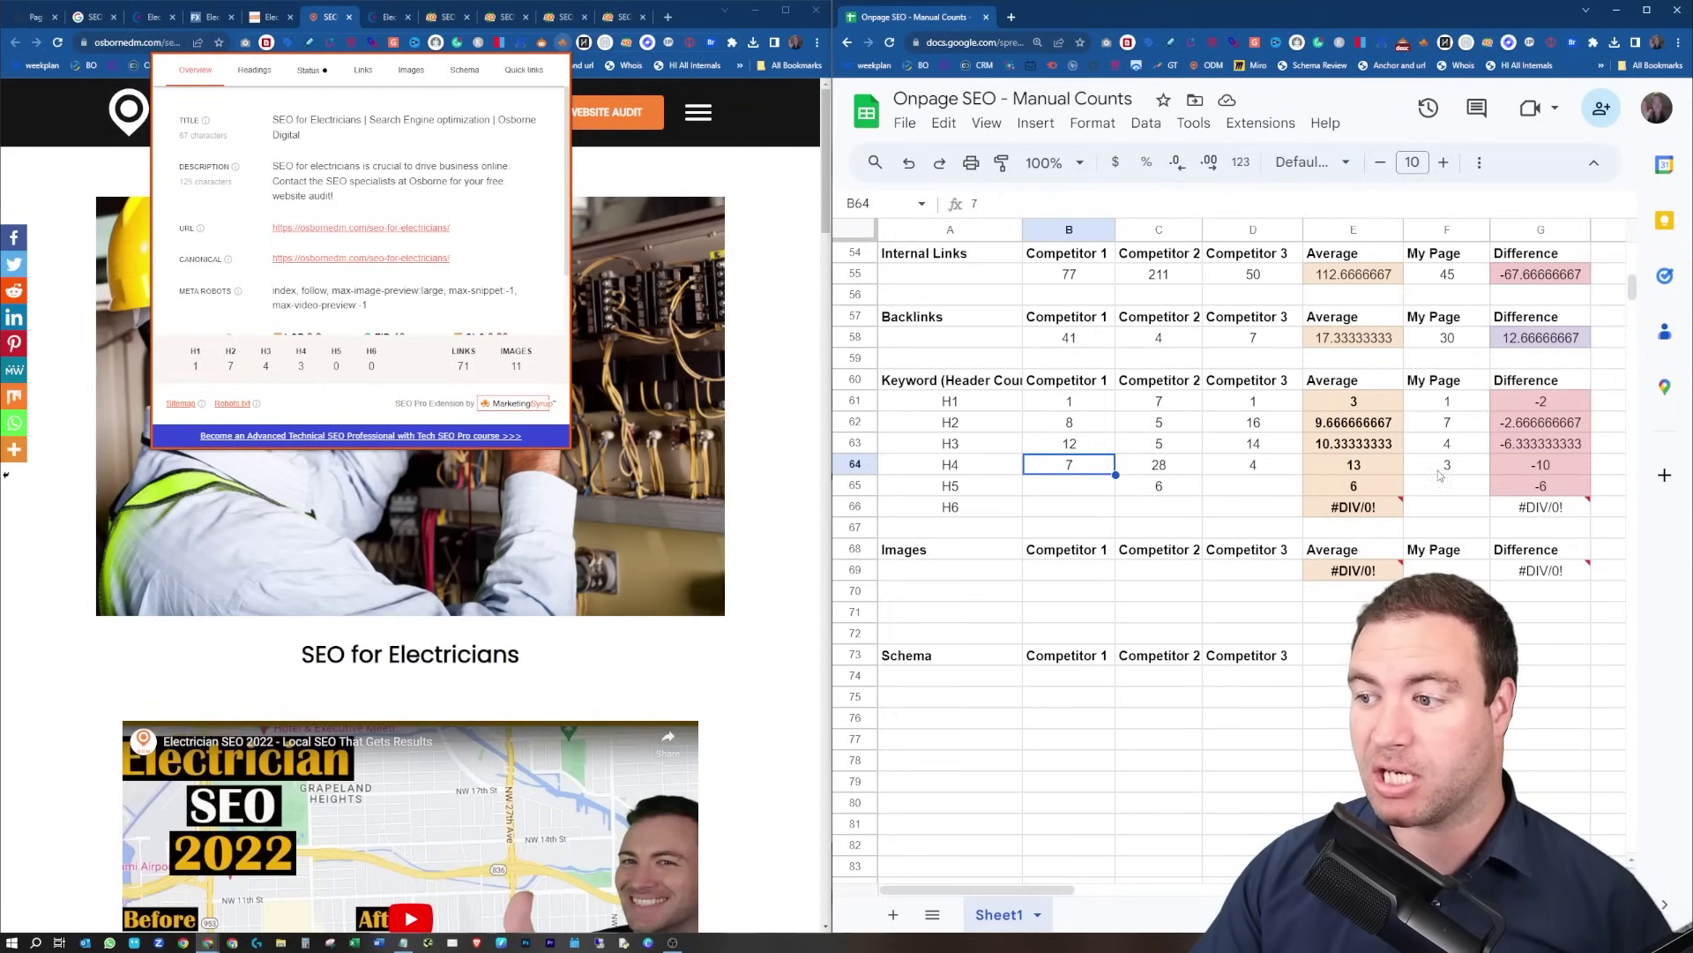
left_click(1514, 467)
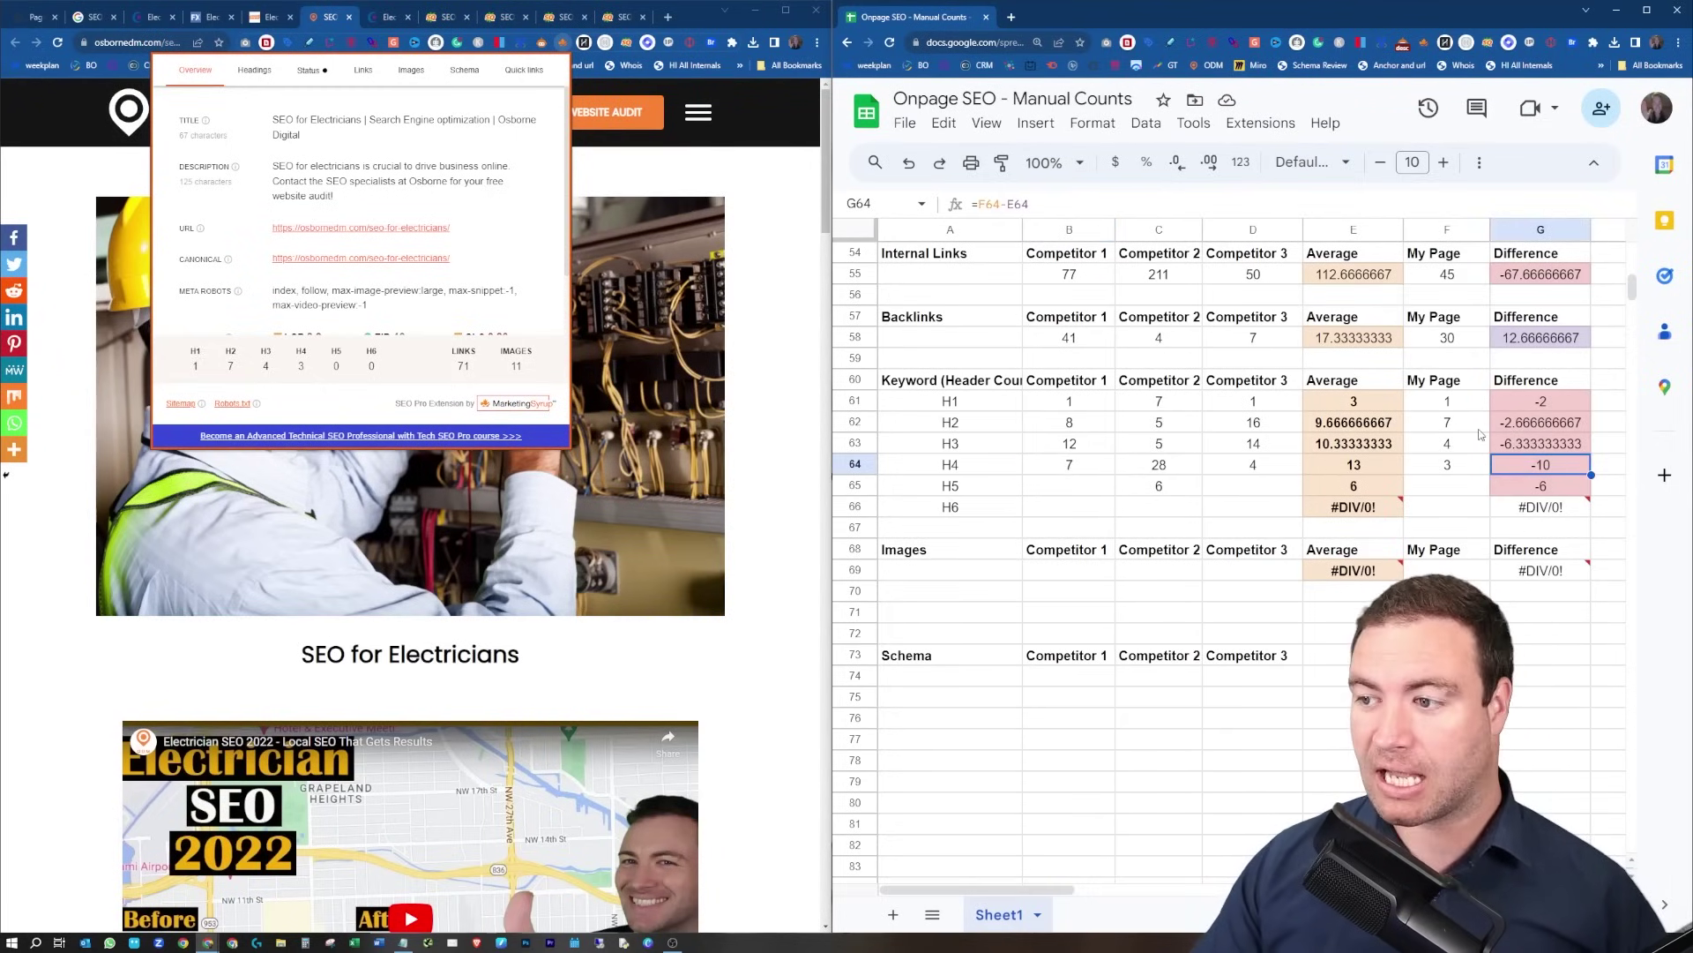
left_click_drag(1522, 402, 1518, 470)
left_click(1519, 464)
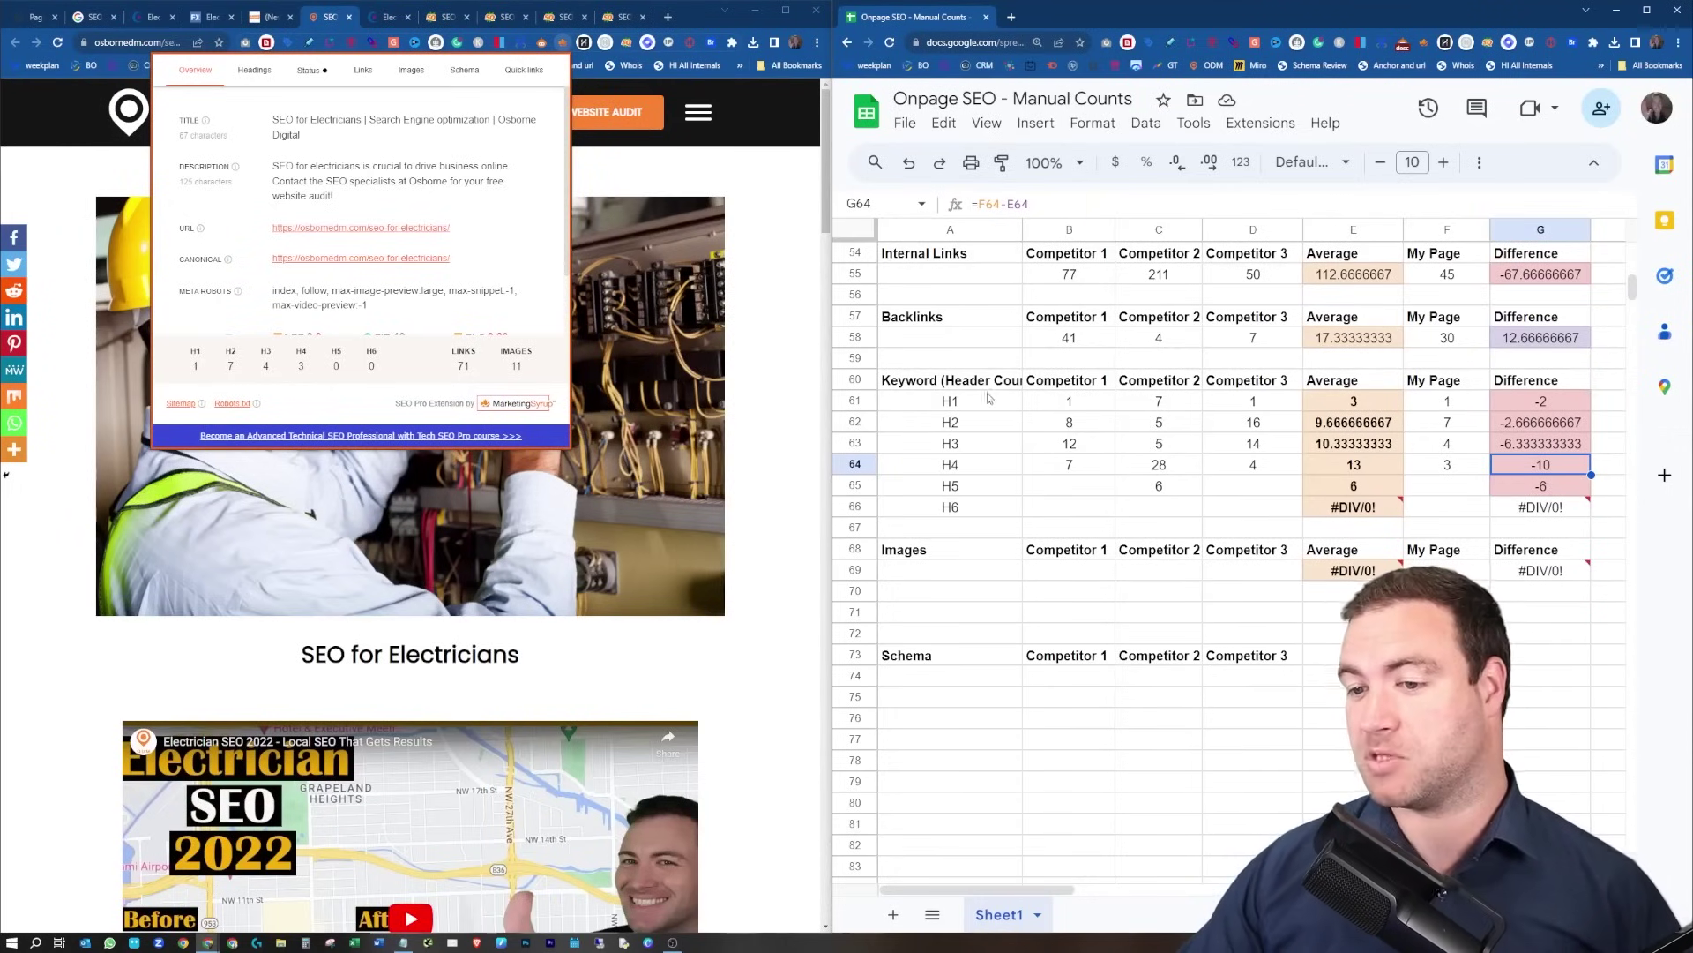
Look up the Blue Corona page's image count in the SEO Pro extension and enter 35 for Competitor 1 in B69.
scroll(1076, 475, "down", 2)
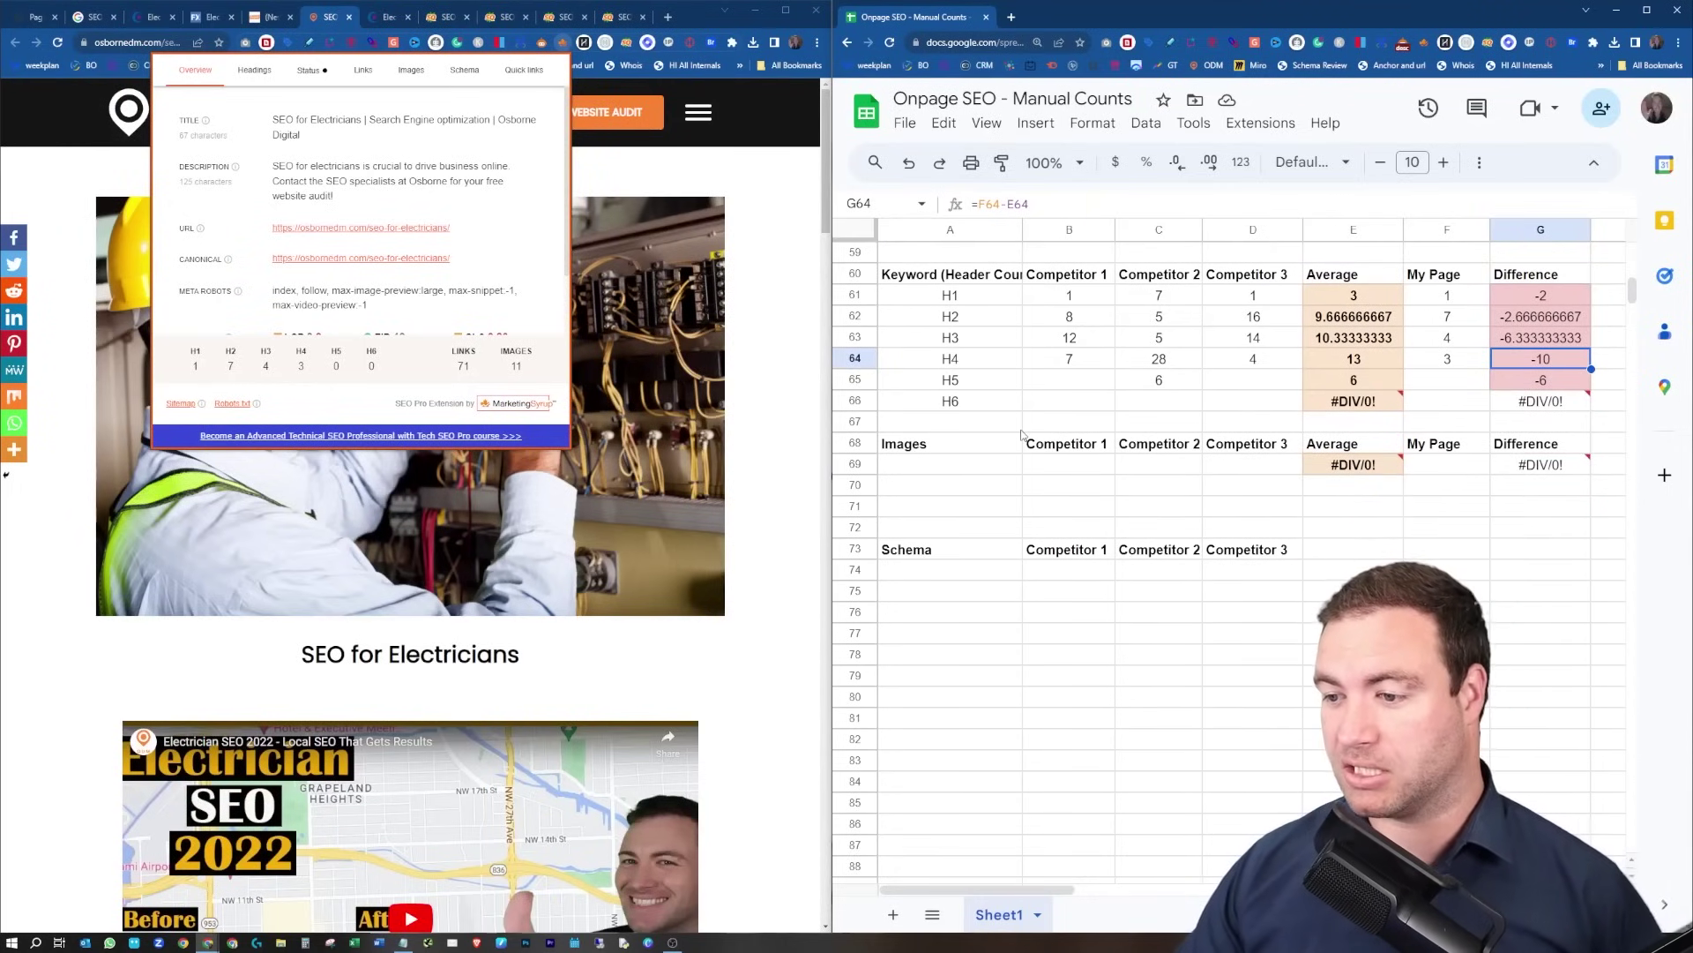
left_click(1095, 465)
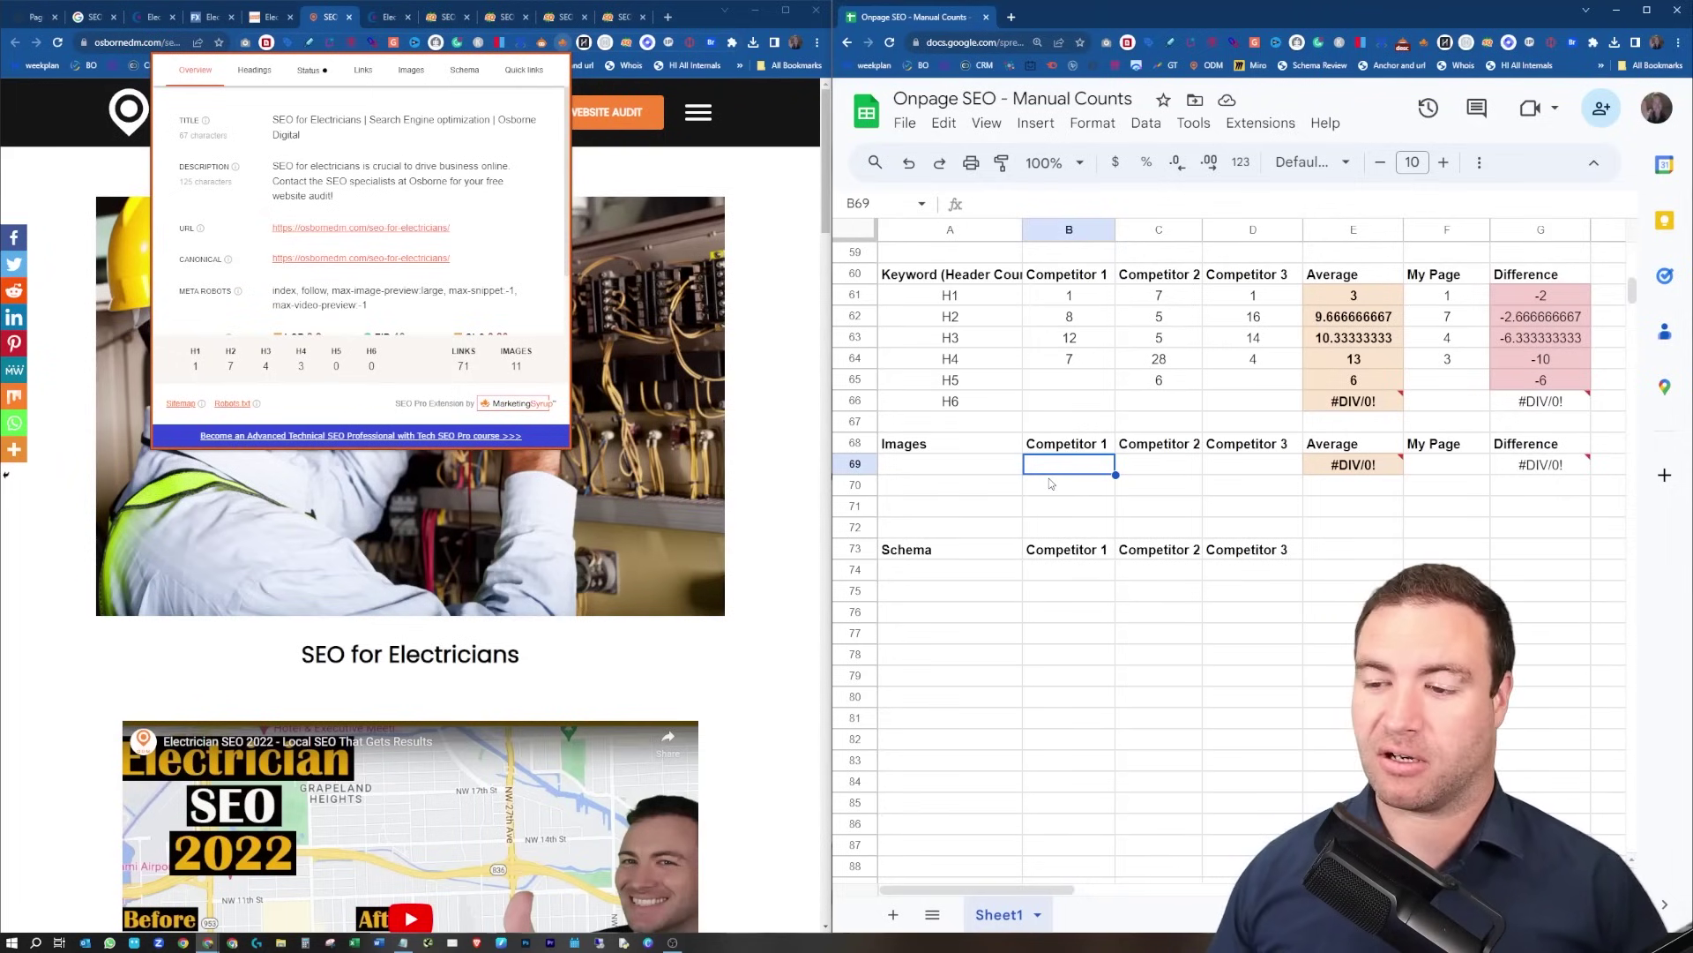
left_click(166, 18)
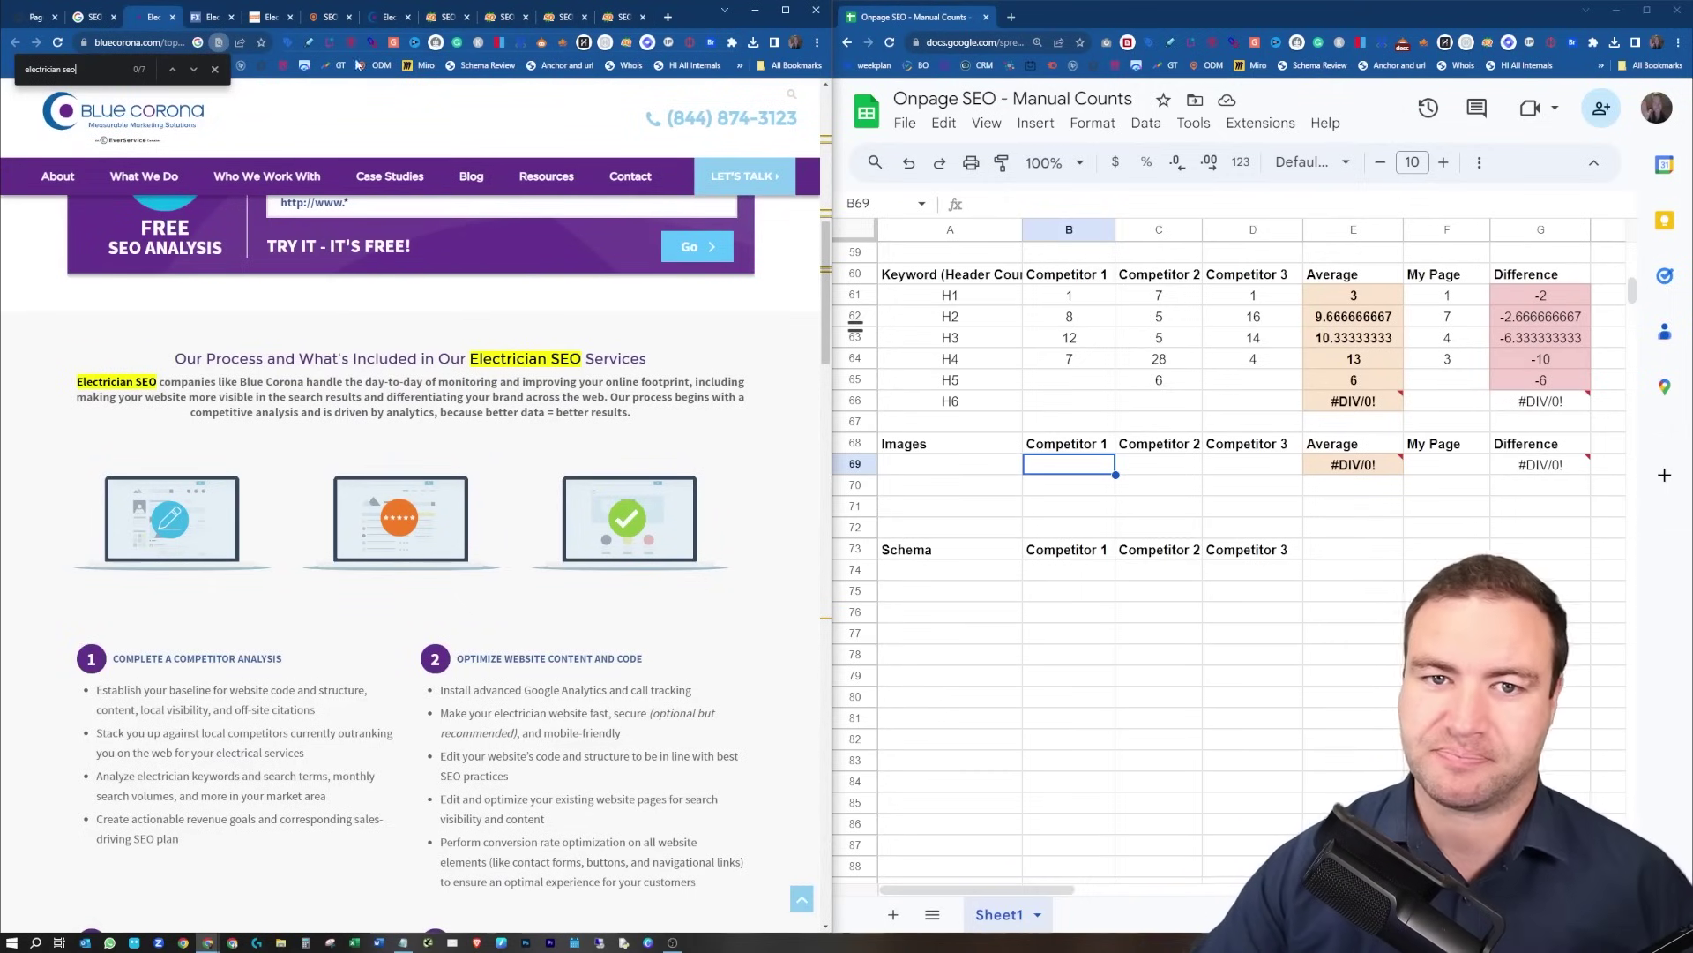
left_click(564, 44)
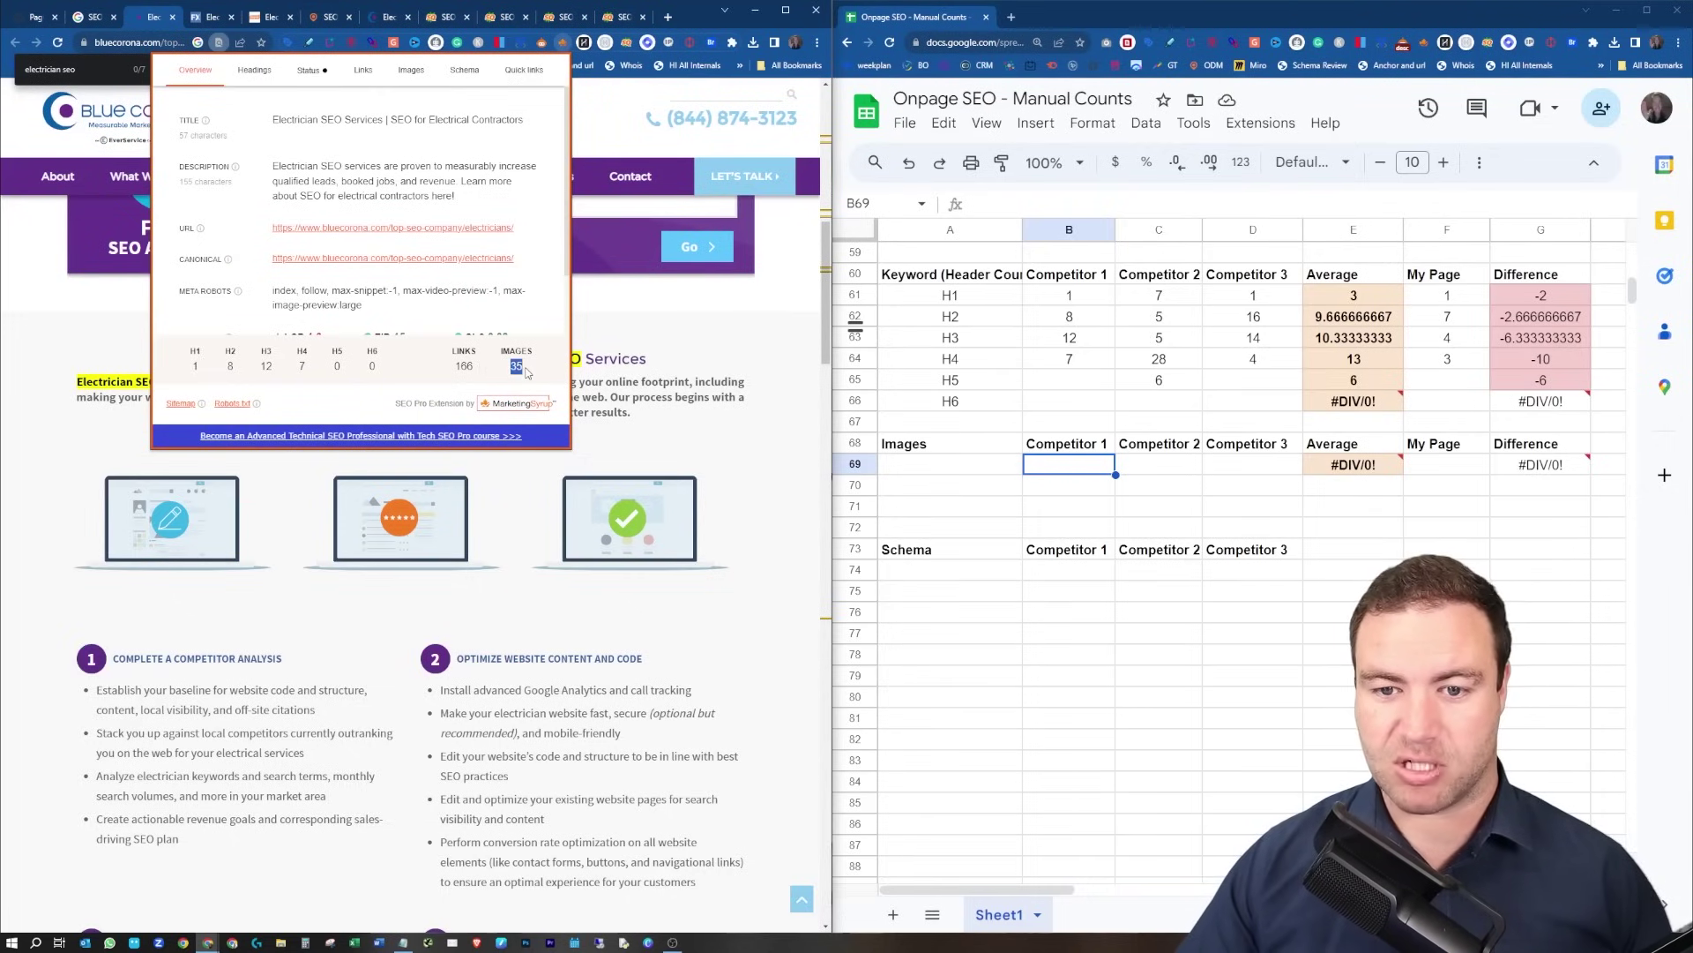
double_click(1068, 465)
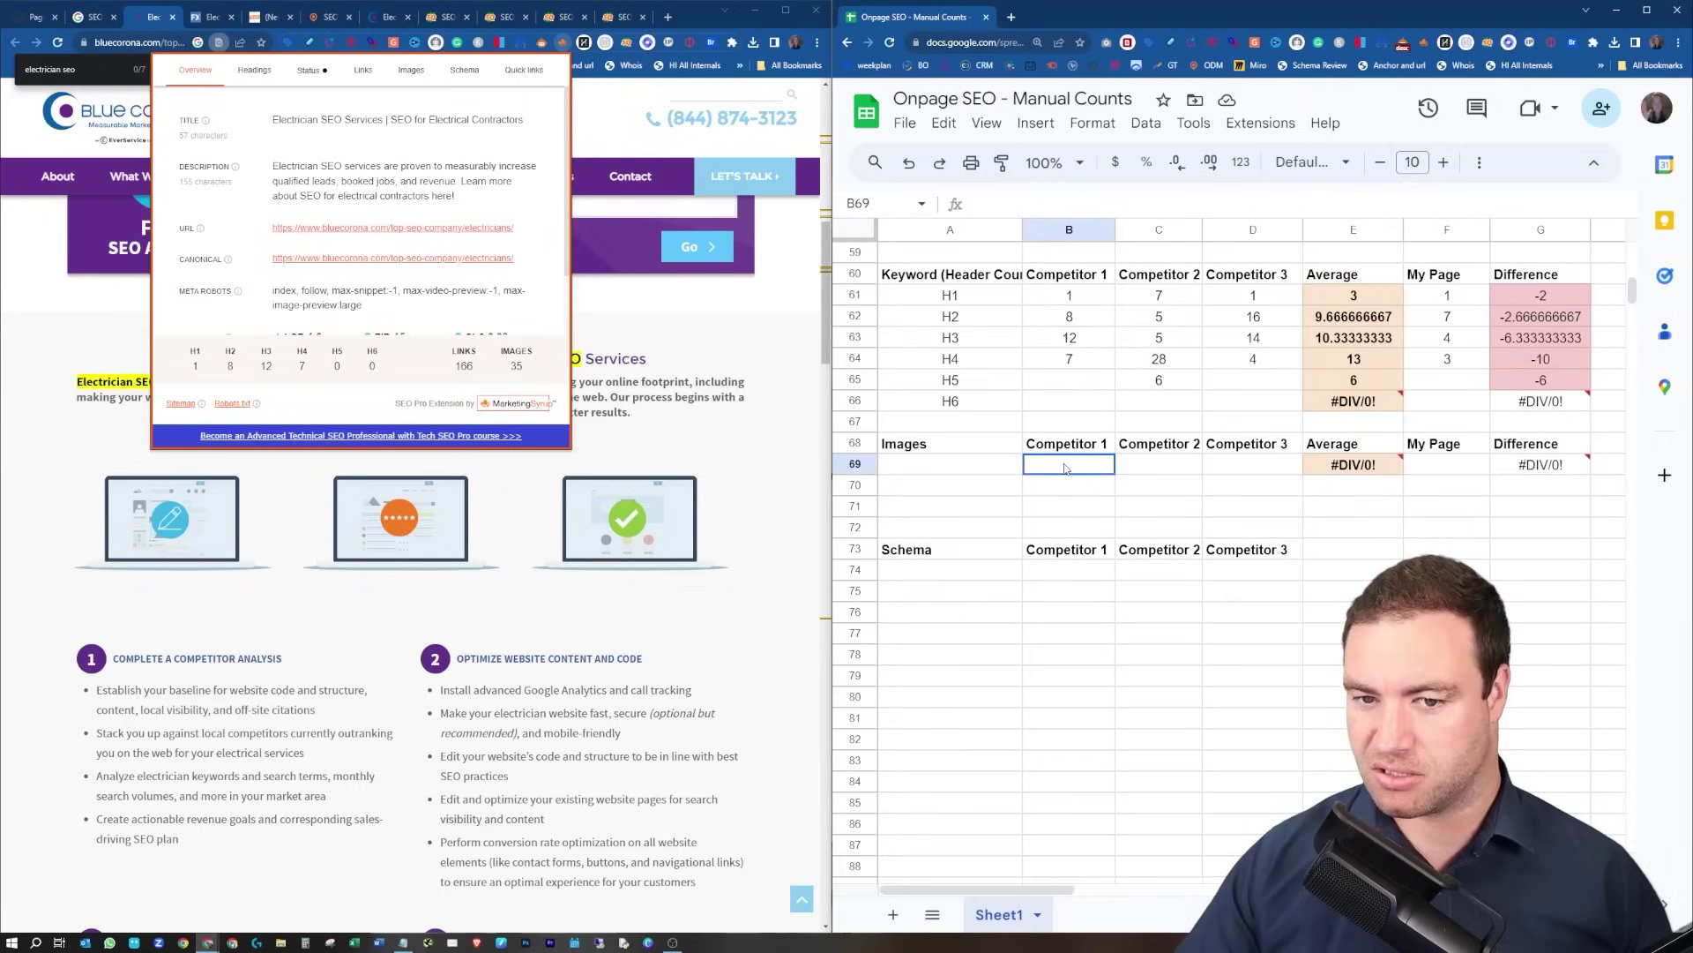
type("35")
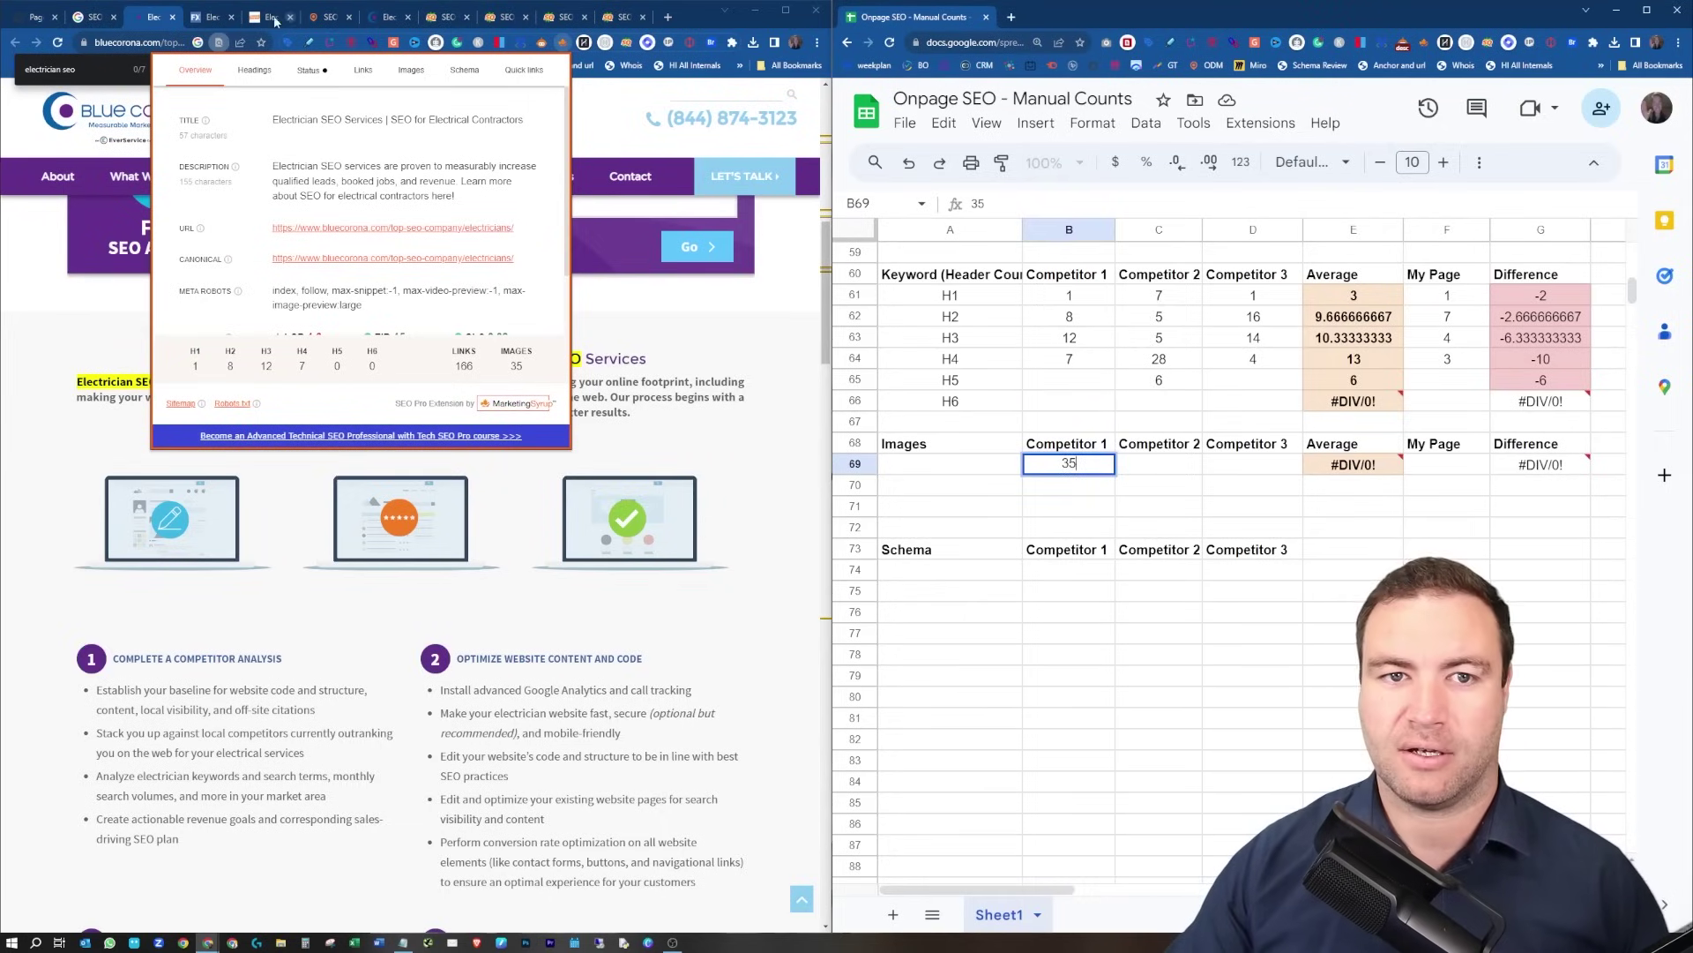
Look up the WebFX page's image count in the SEO Pro extension and enter 40 for Competitor 2 in C69.
left_click(200, 19)
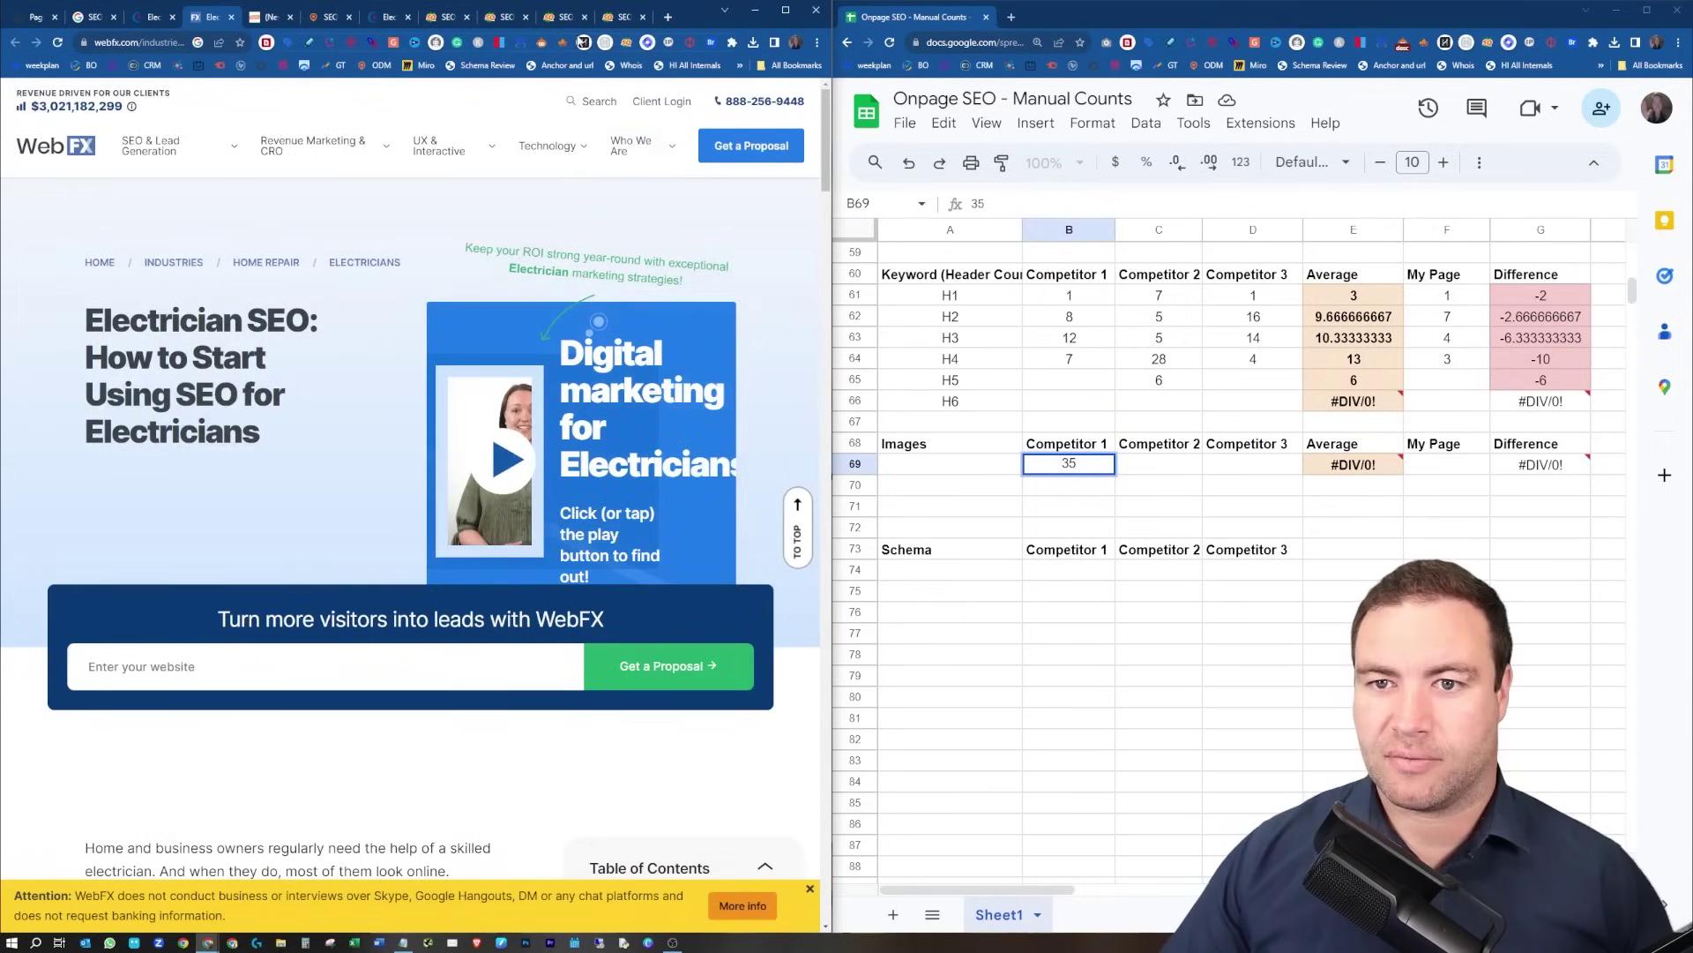
left_click(562, 43)
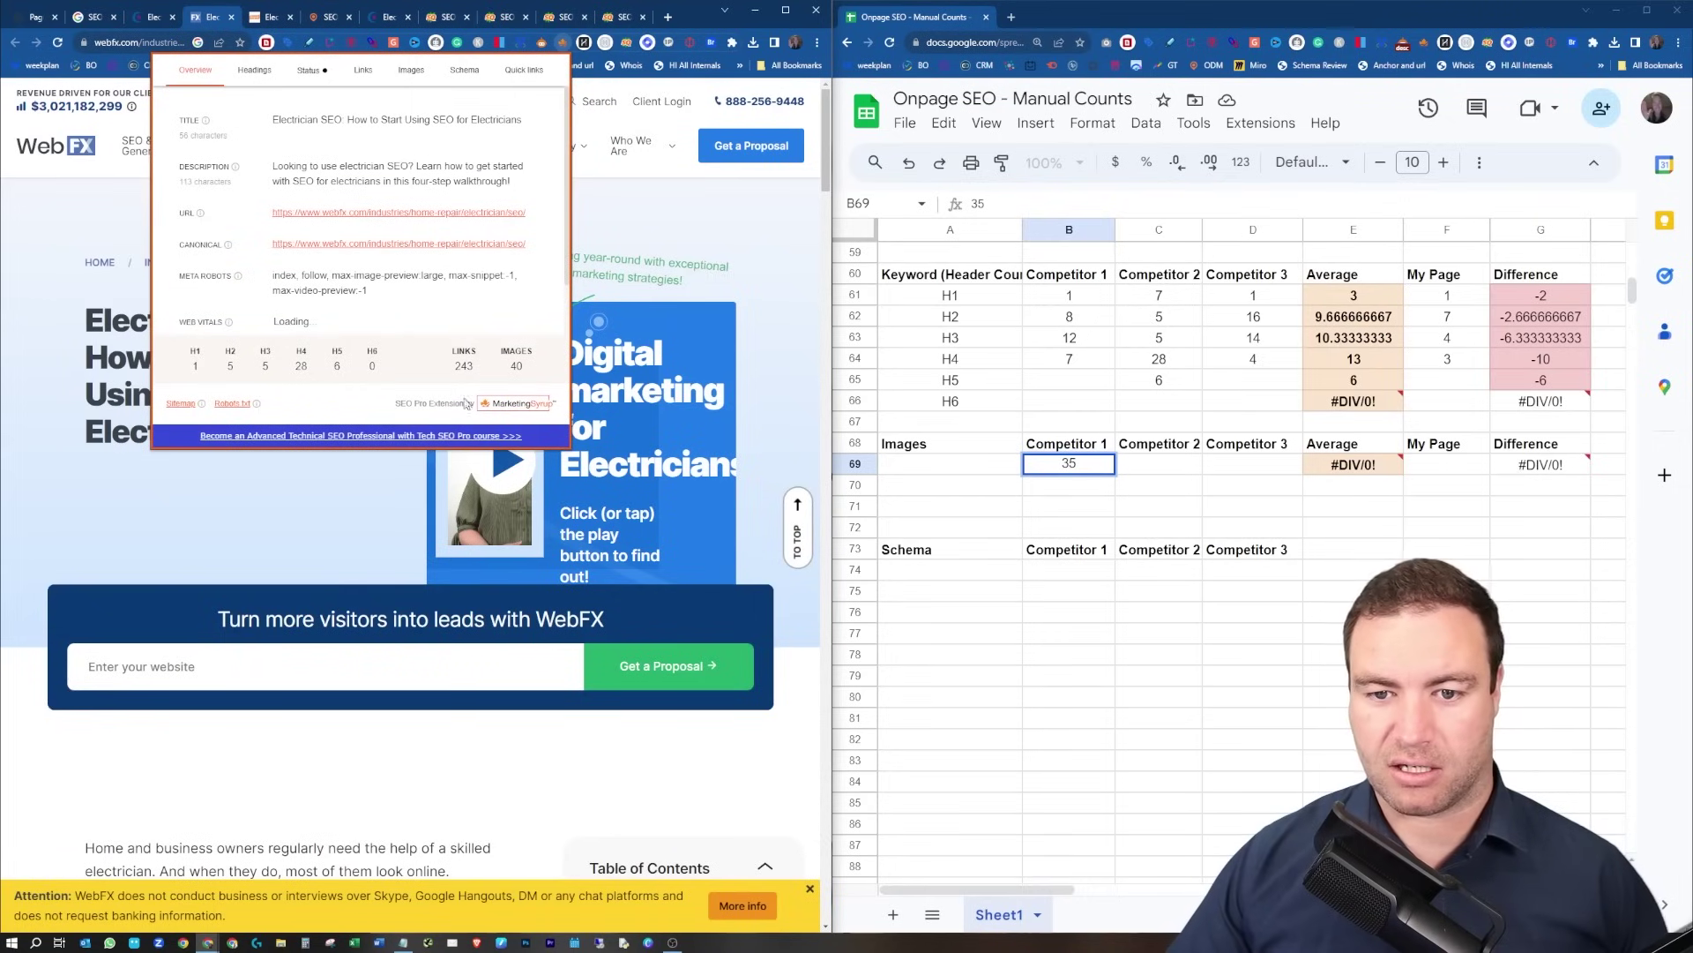
left_click(1133, 465)
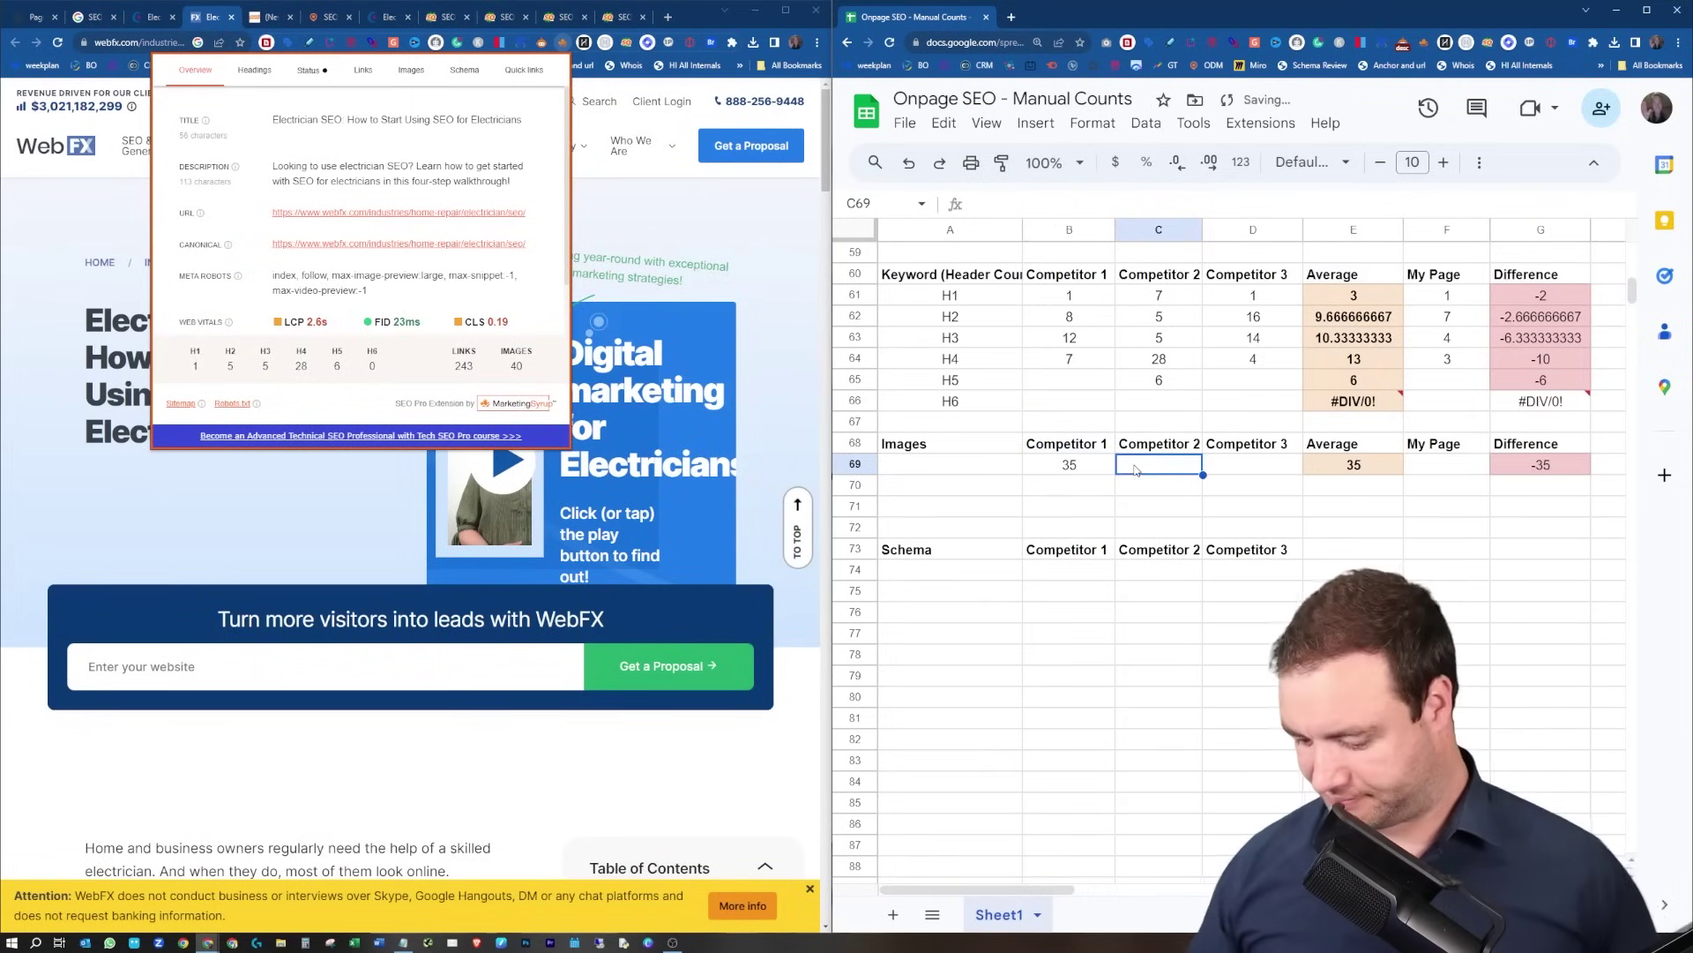
type("40")
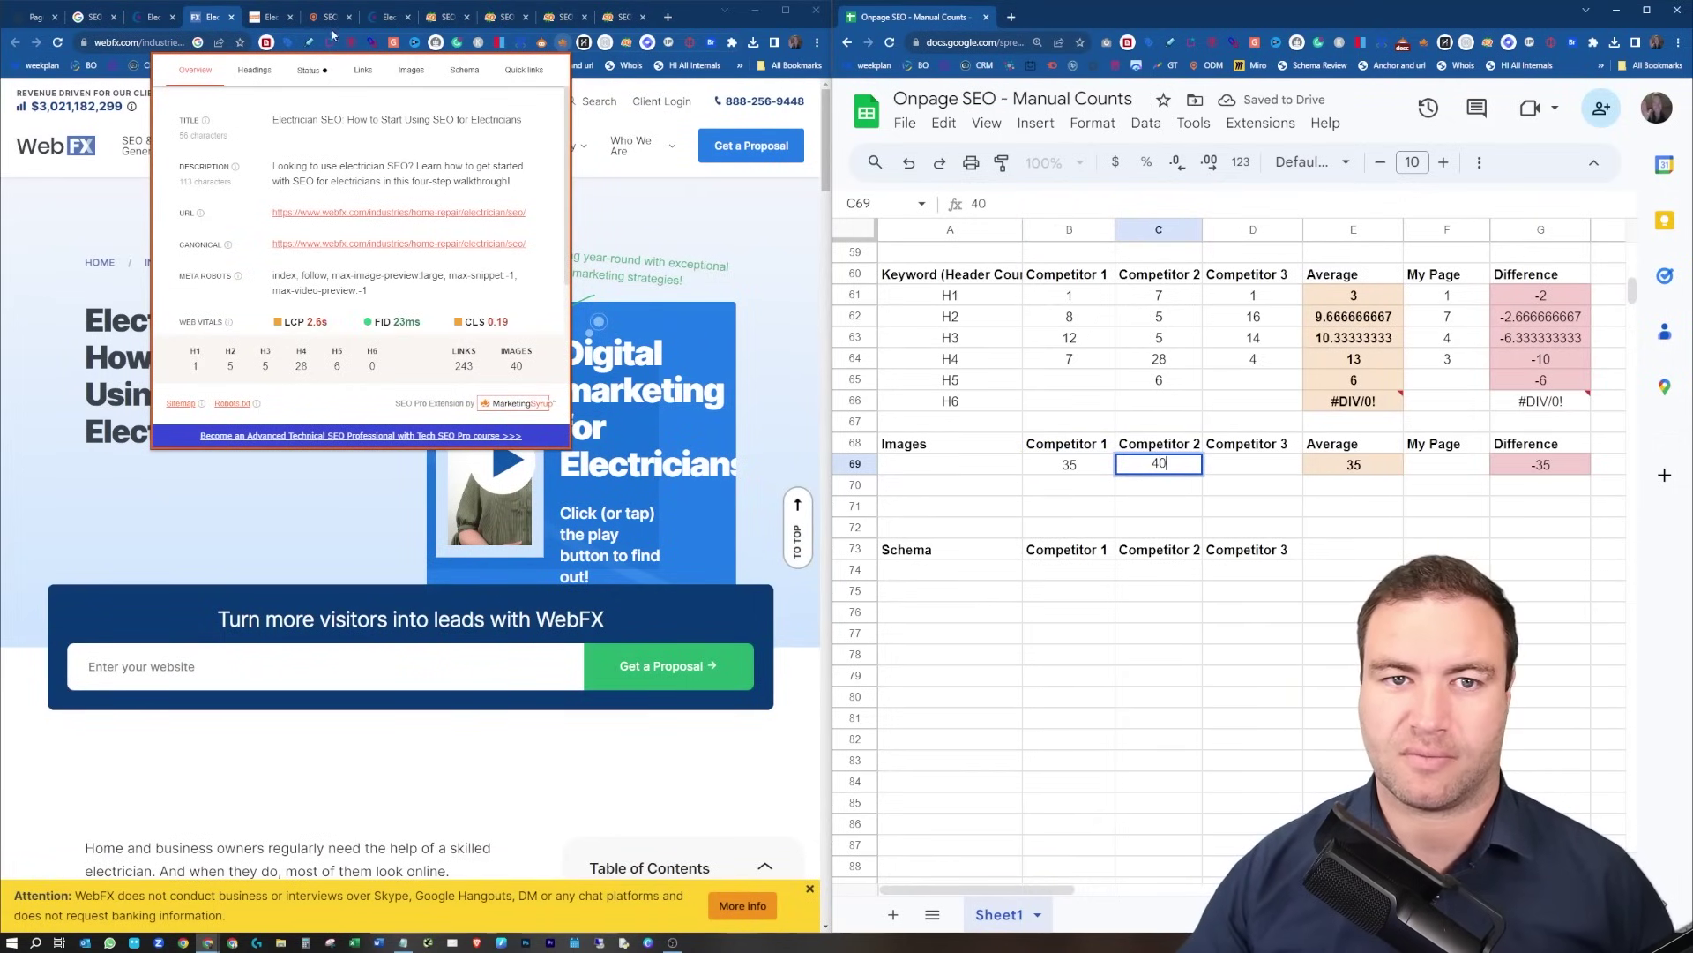
Look up the Dagmar page's image count in the SEO Pro extension and enter 21 for Competitor 3 in D69.
left_click(269, 19)
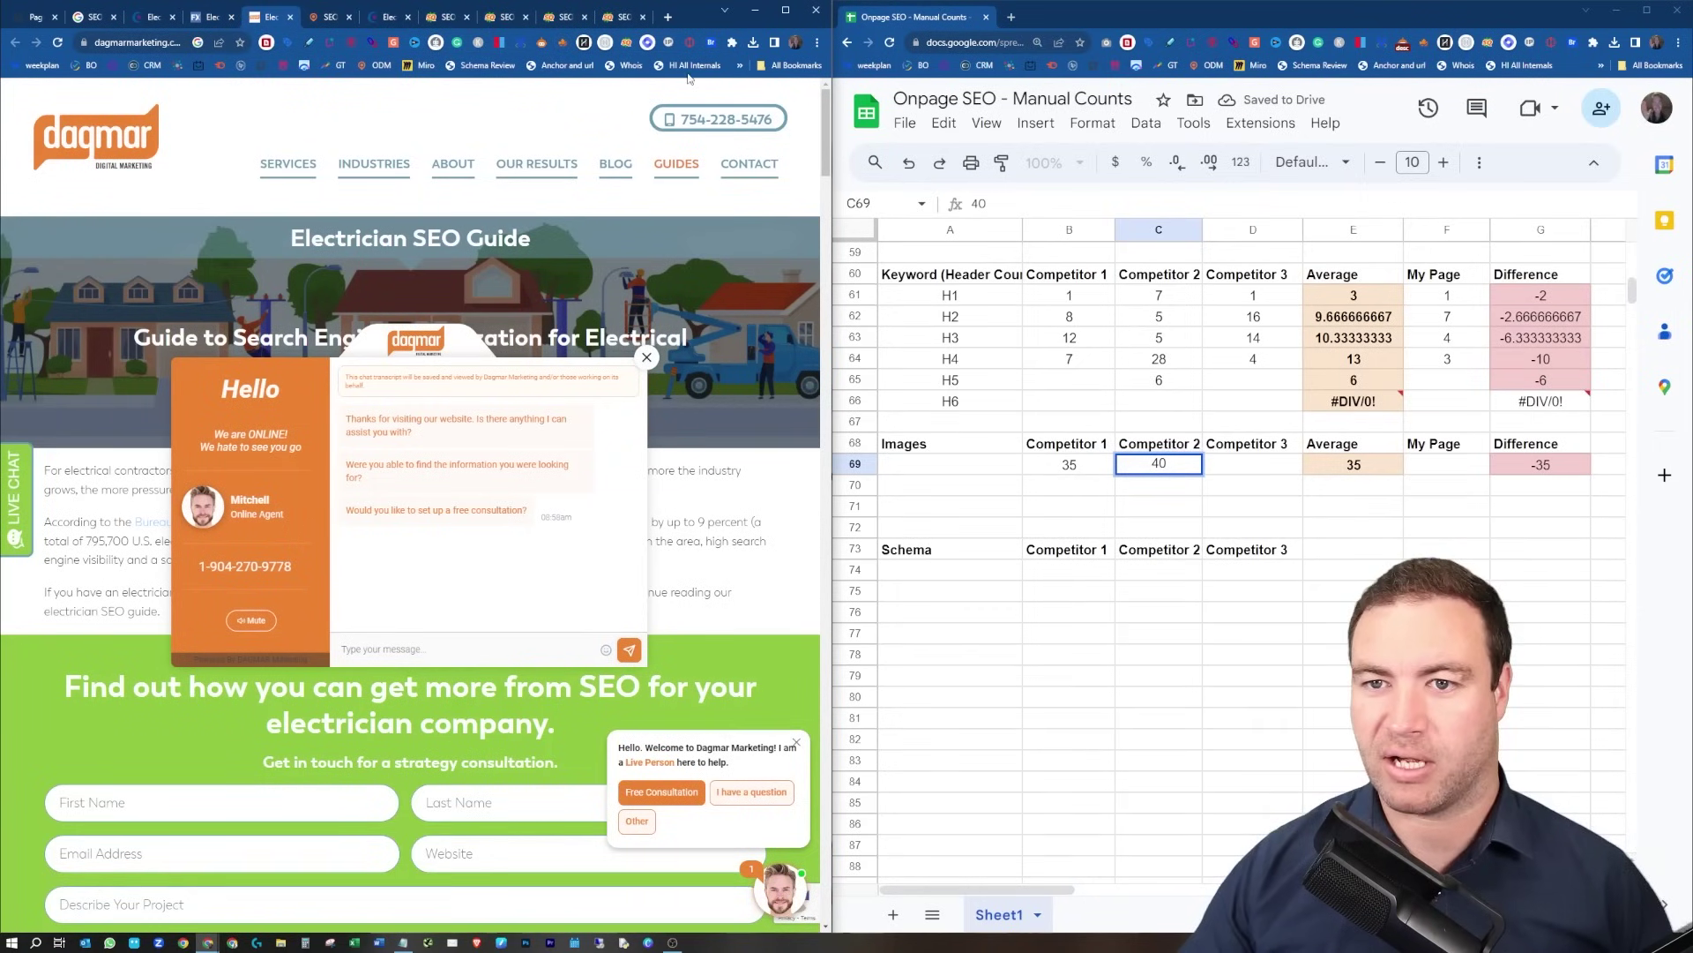
left_click(563, 43)
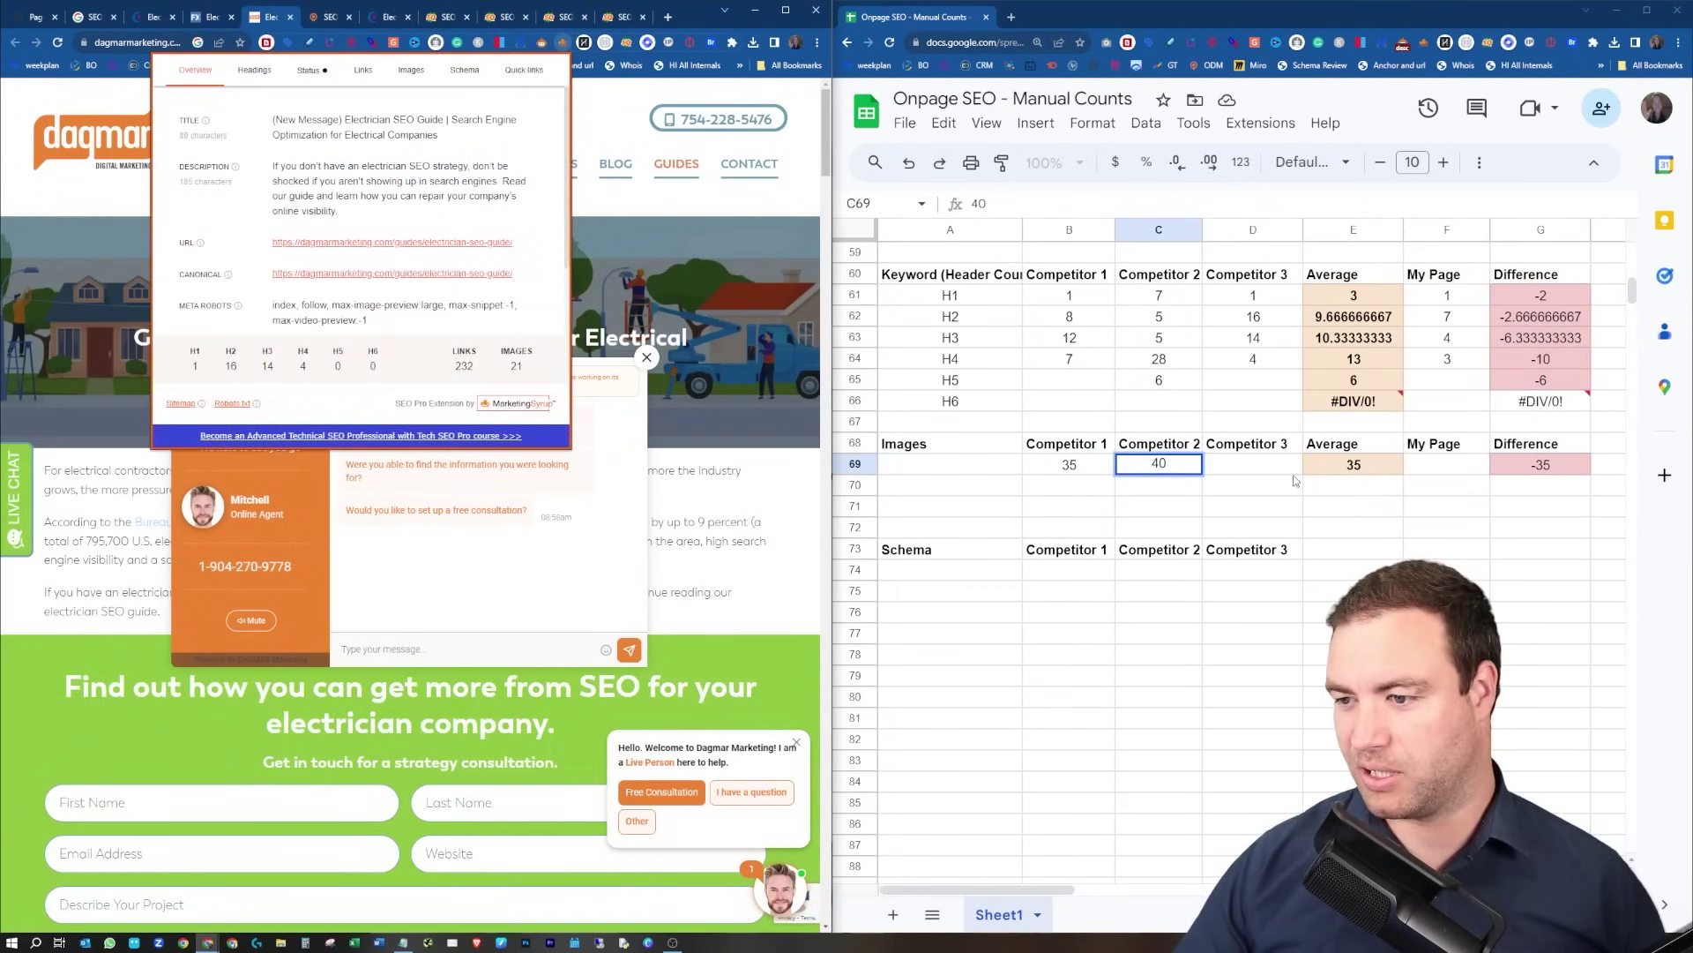
left_click(1277, 460)
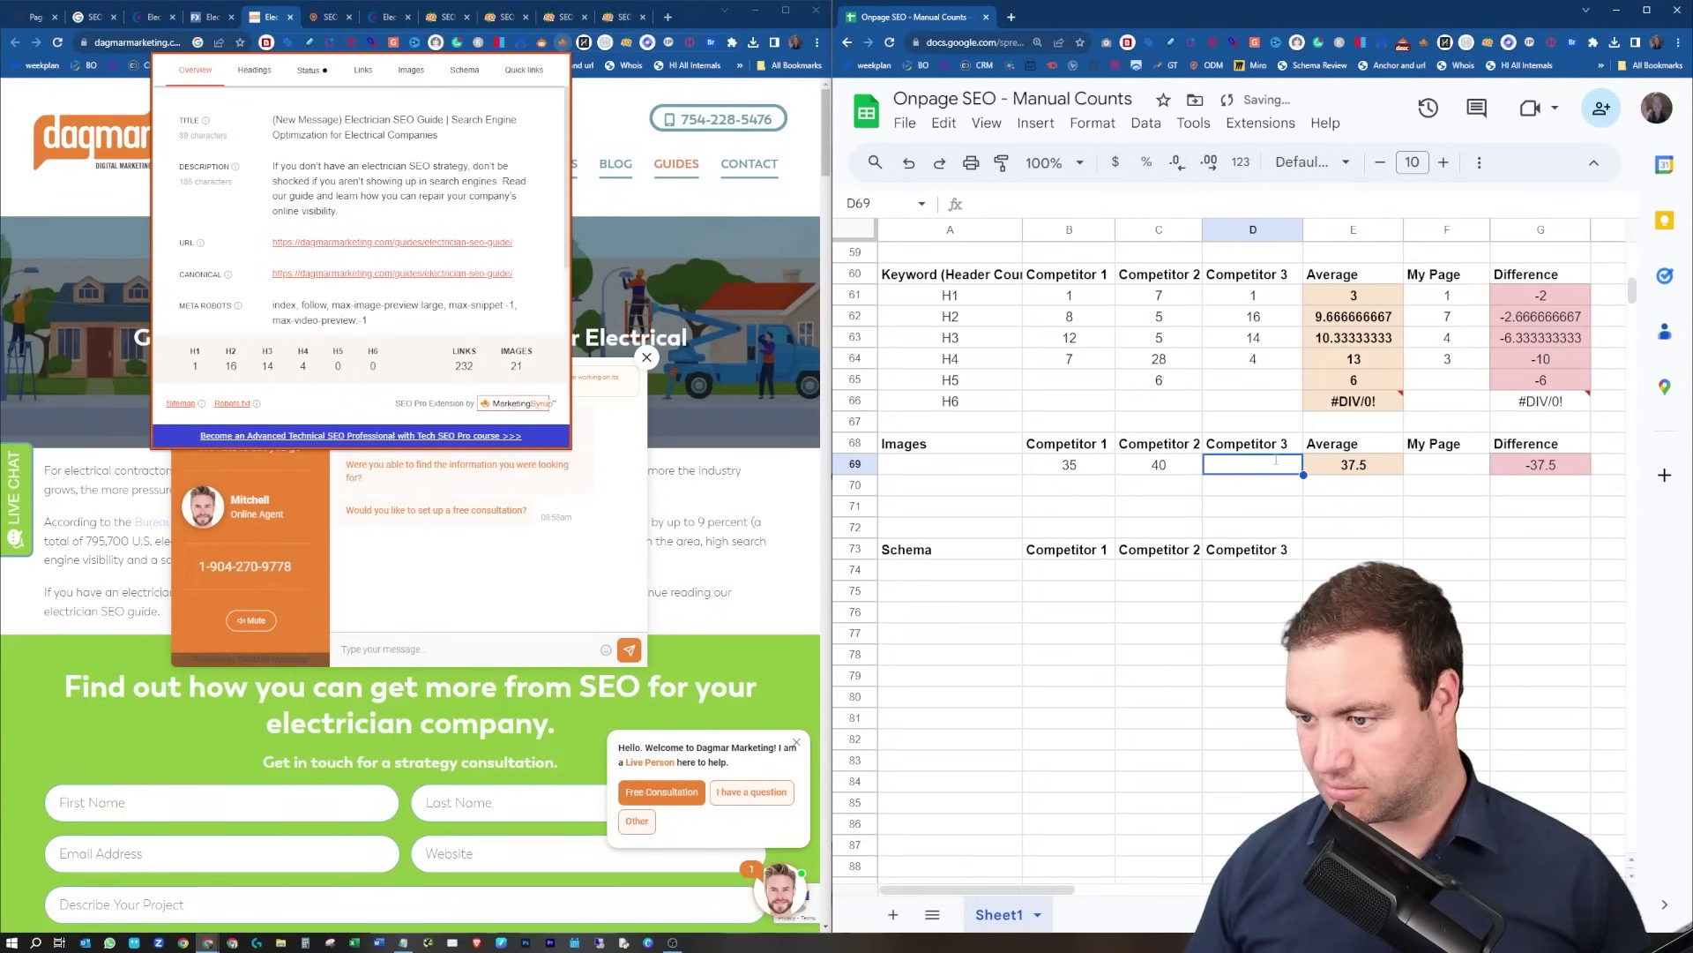
type("21")
Look up the own Osborne page's image count in the SEO Pro extension and enter 11 under My Page in F69, checking the difference in G69.
left_click(1431, 467)
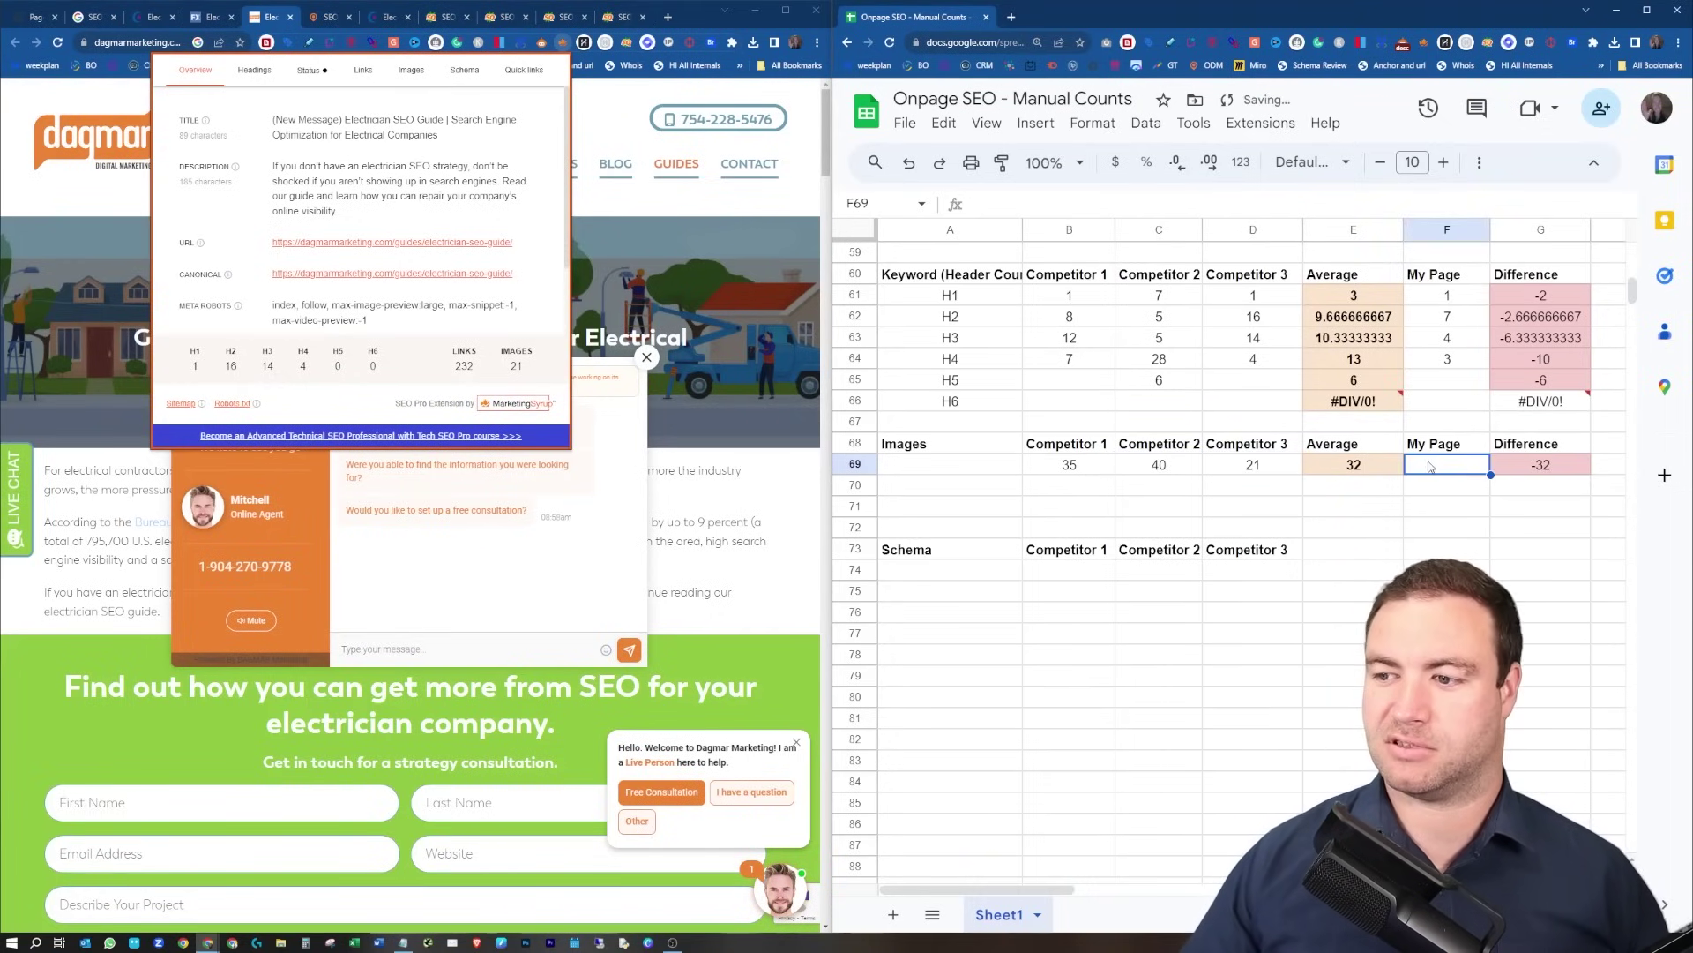
left_click(317, 18)
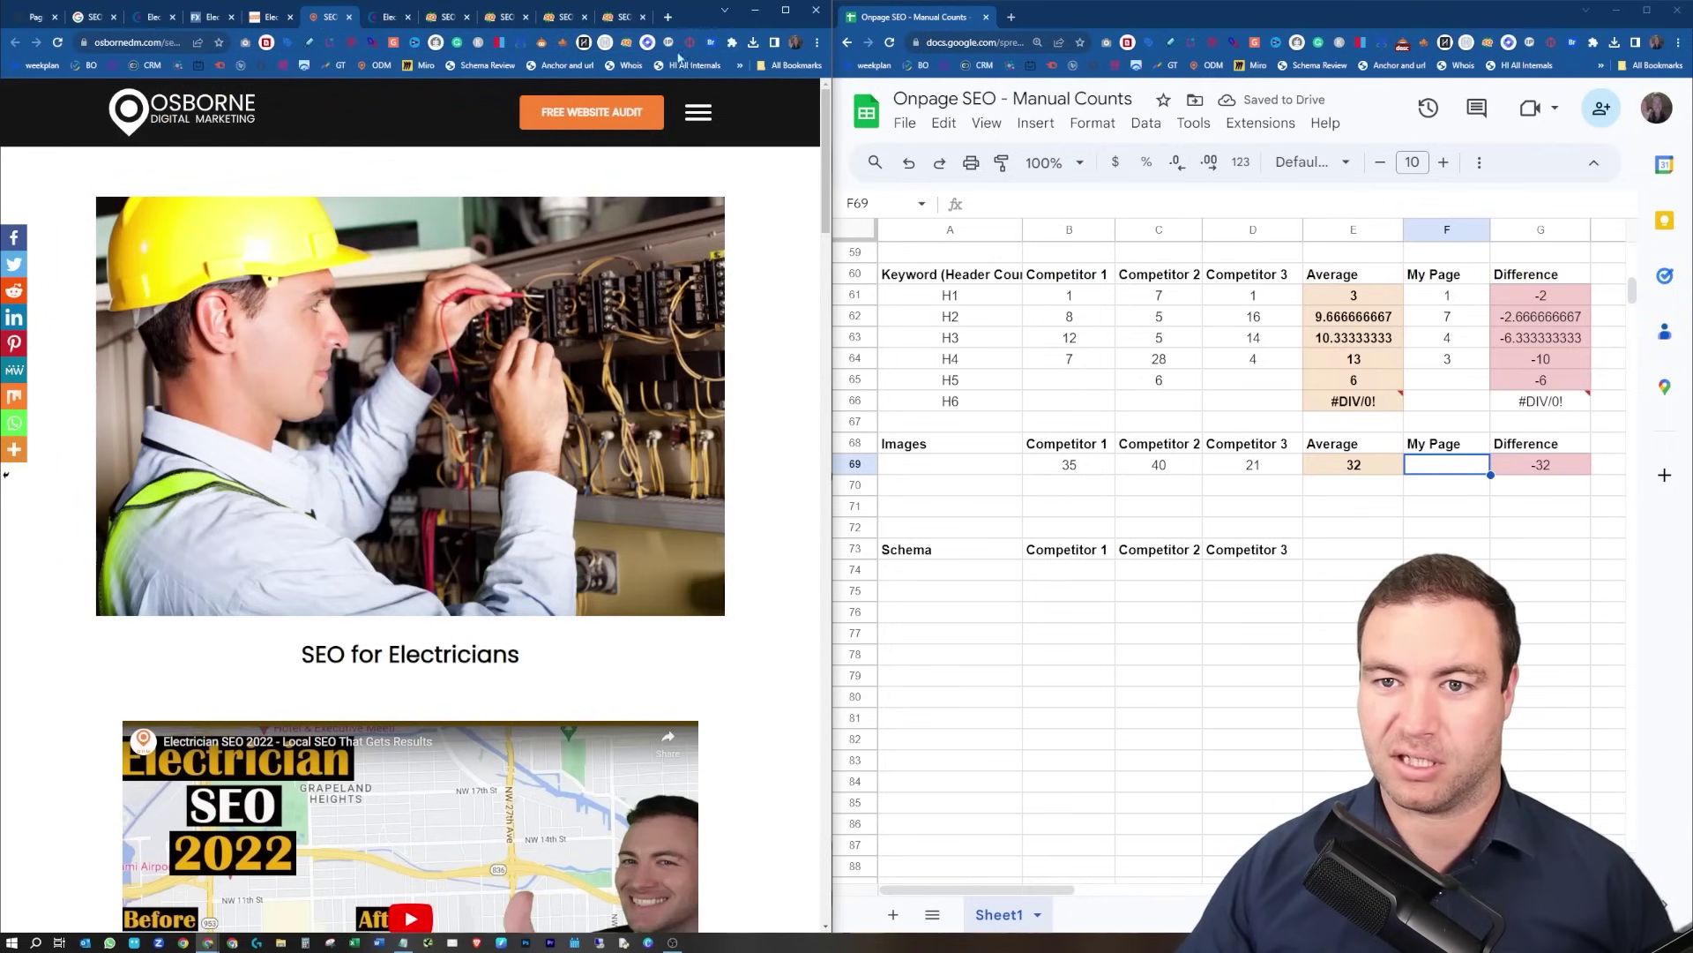
left_click(565, 43)
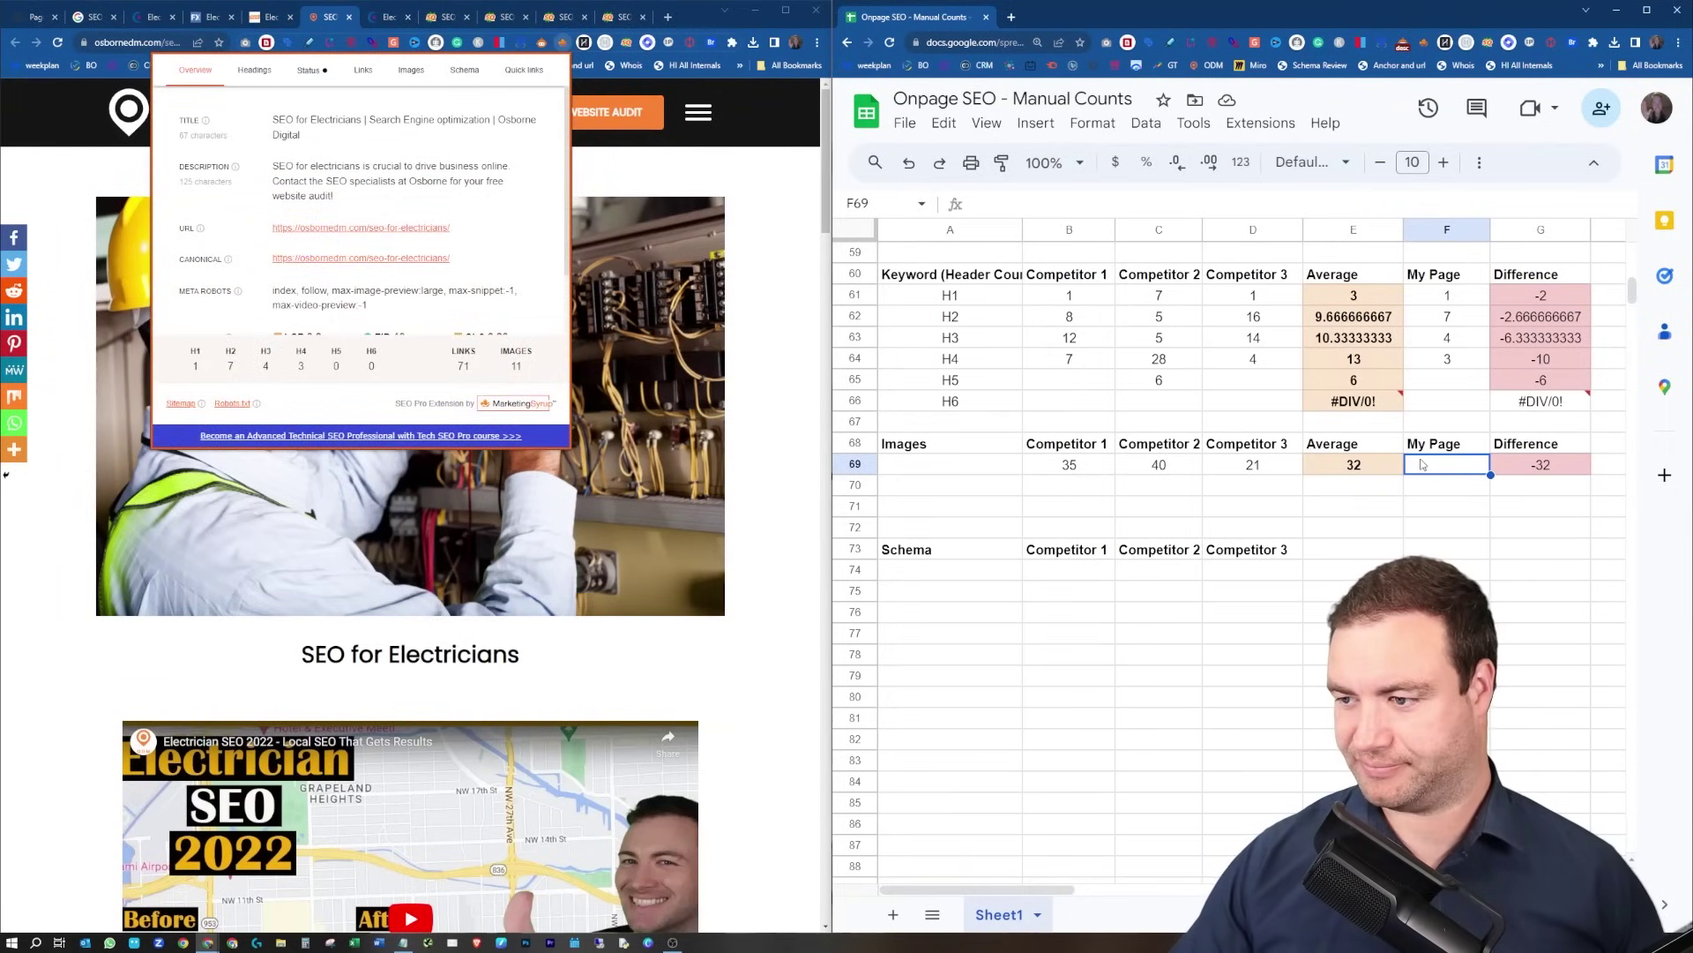
type("11")
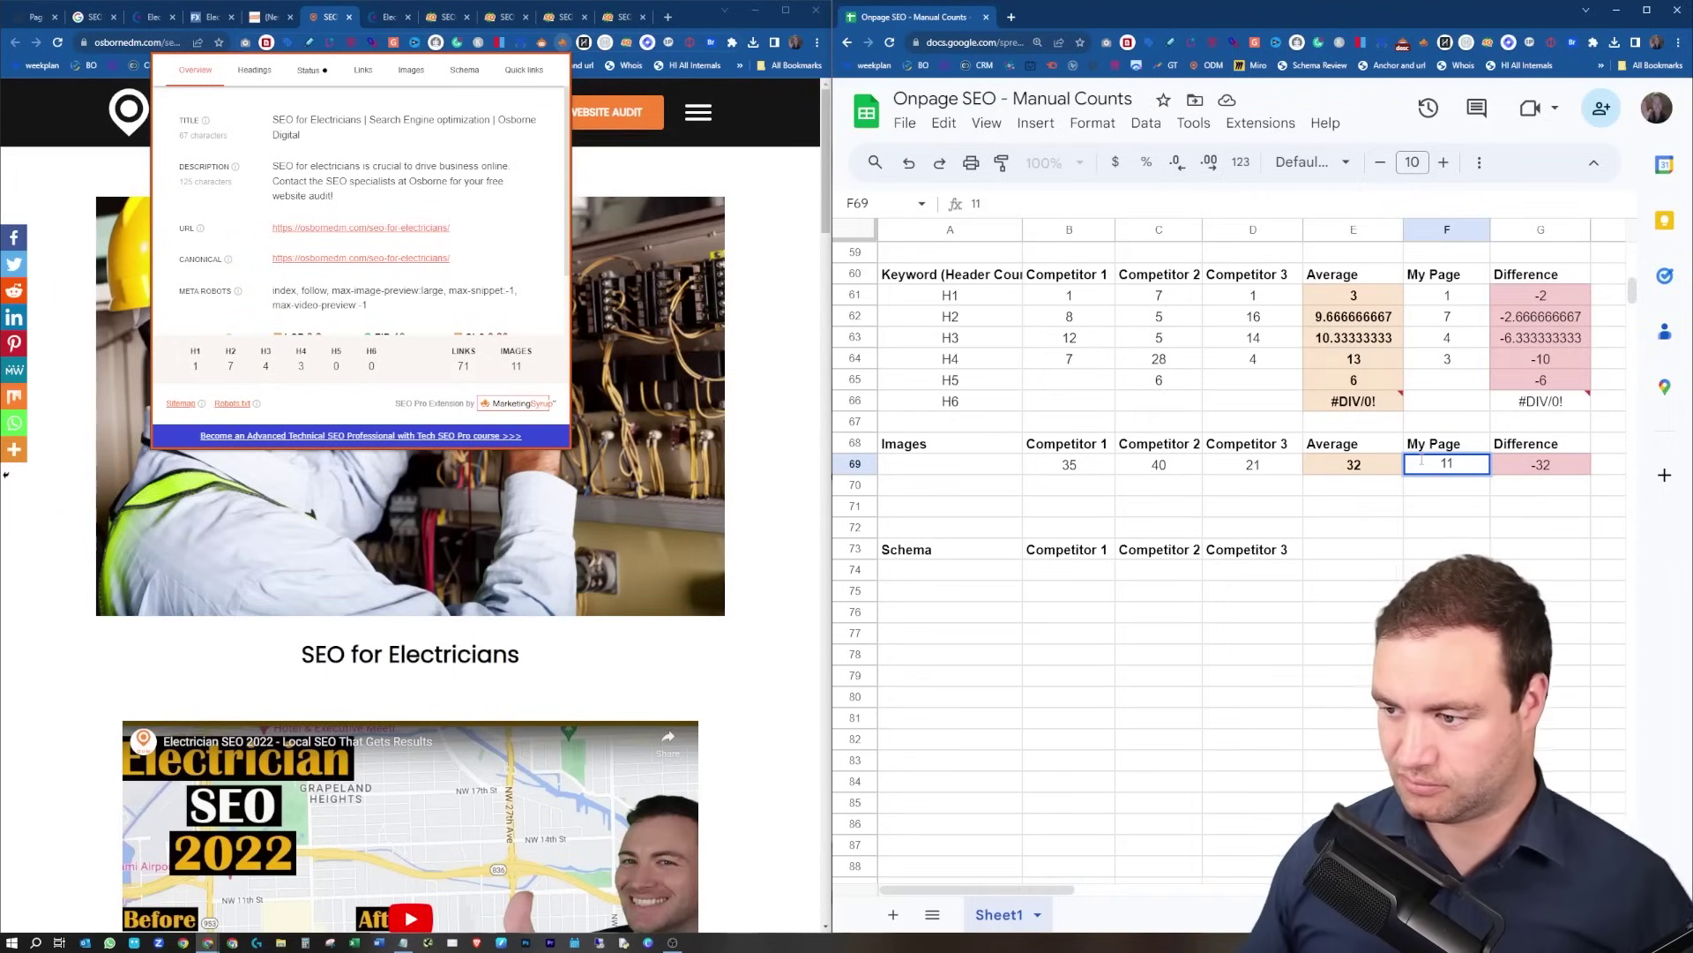
key("Return")
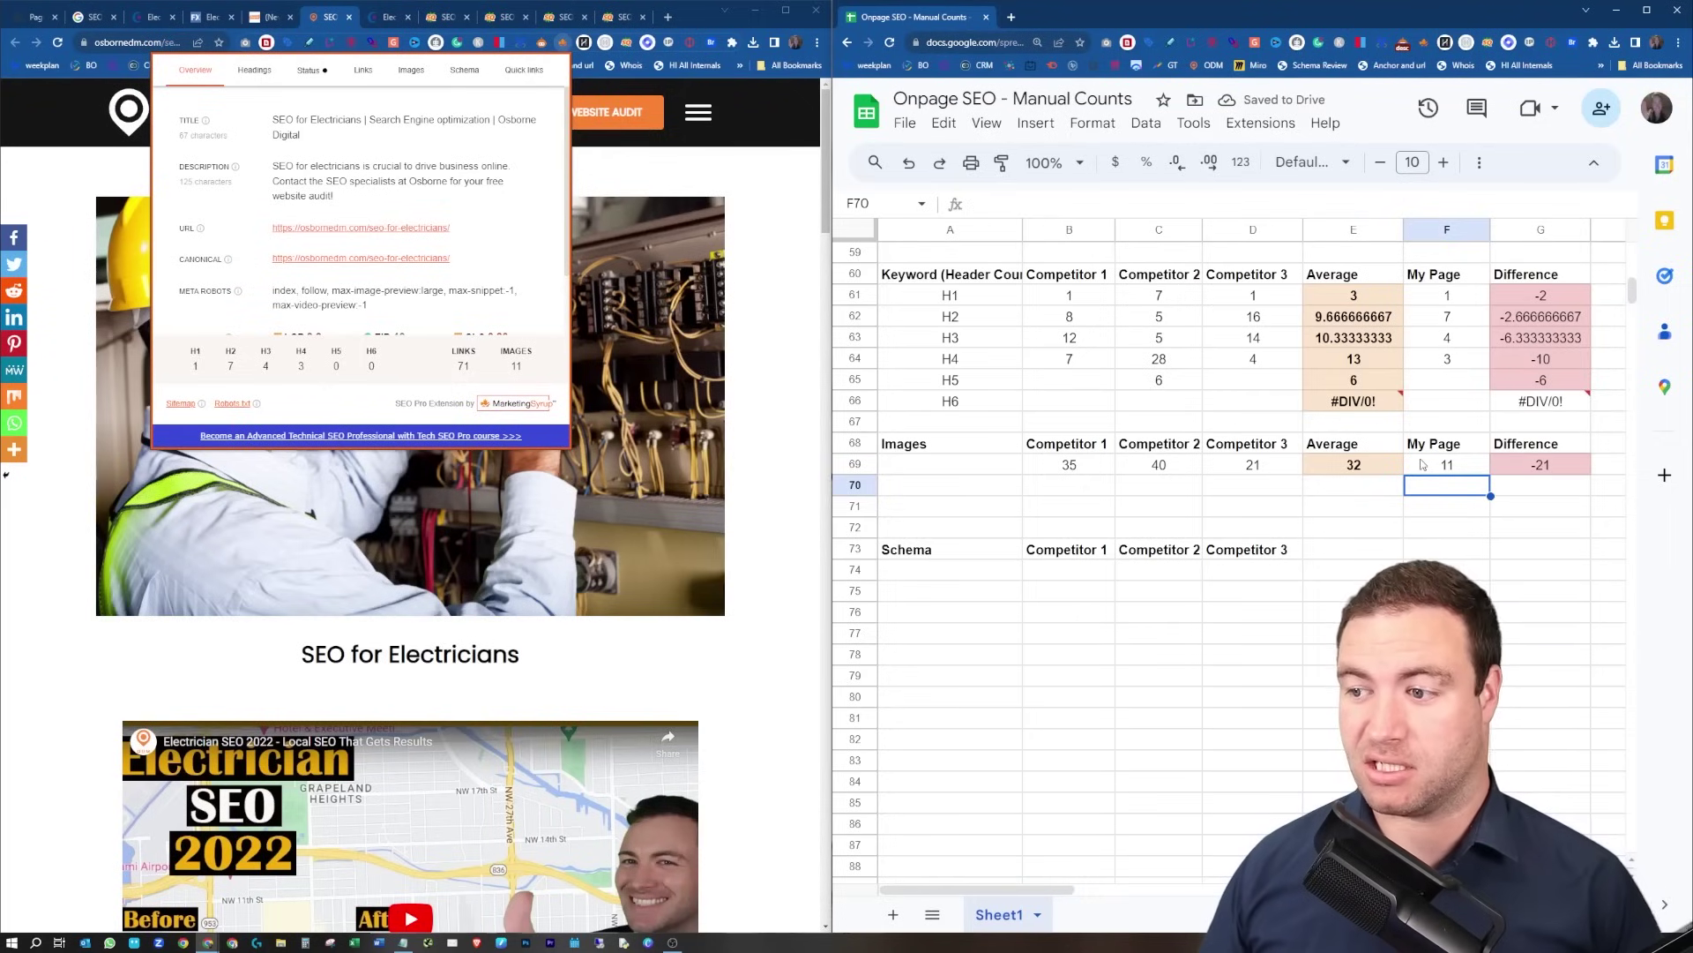
key("Up")
key("Right")
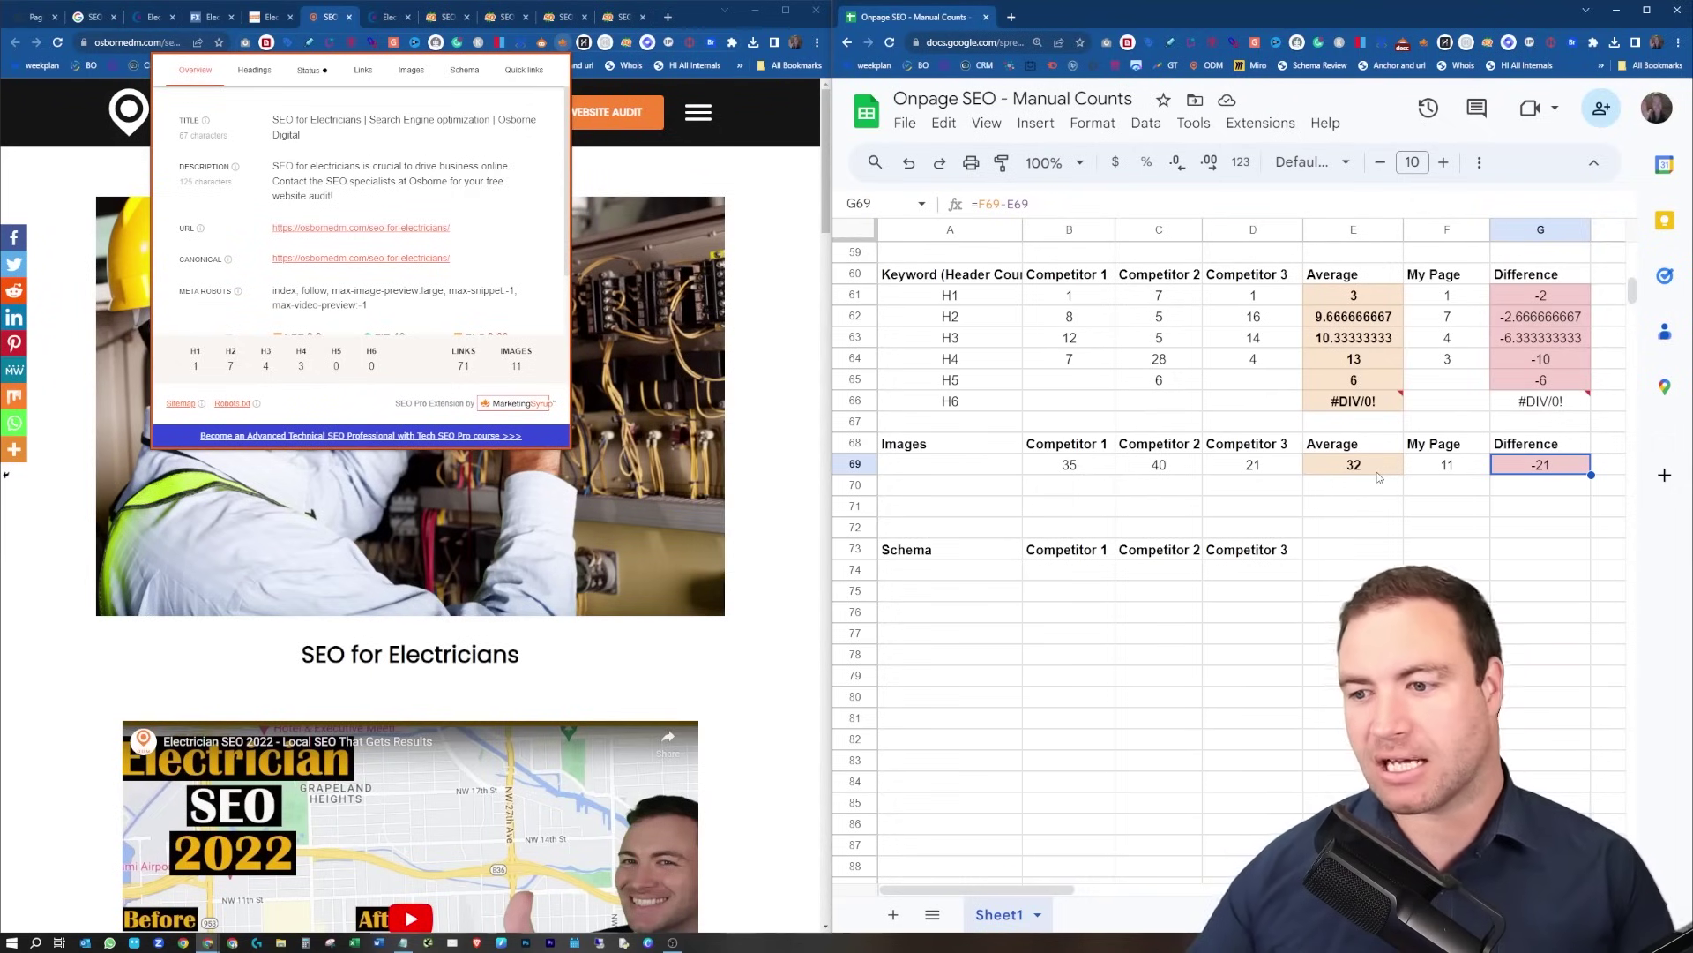
left_click(1318, 522)
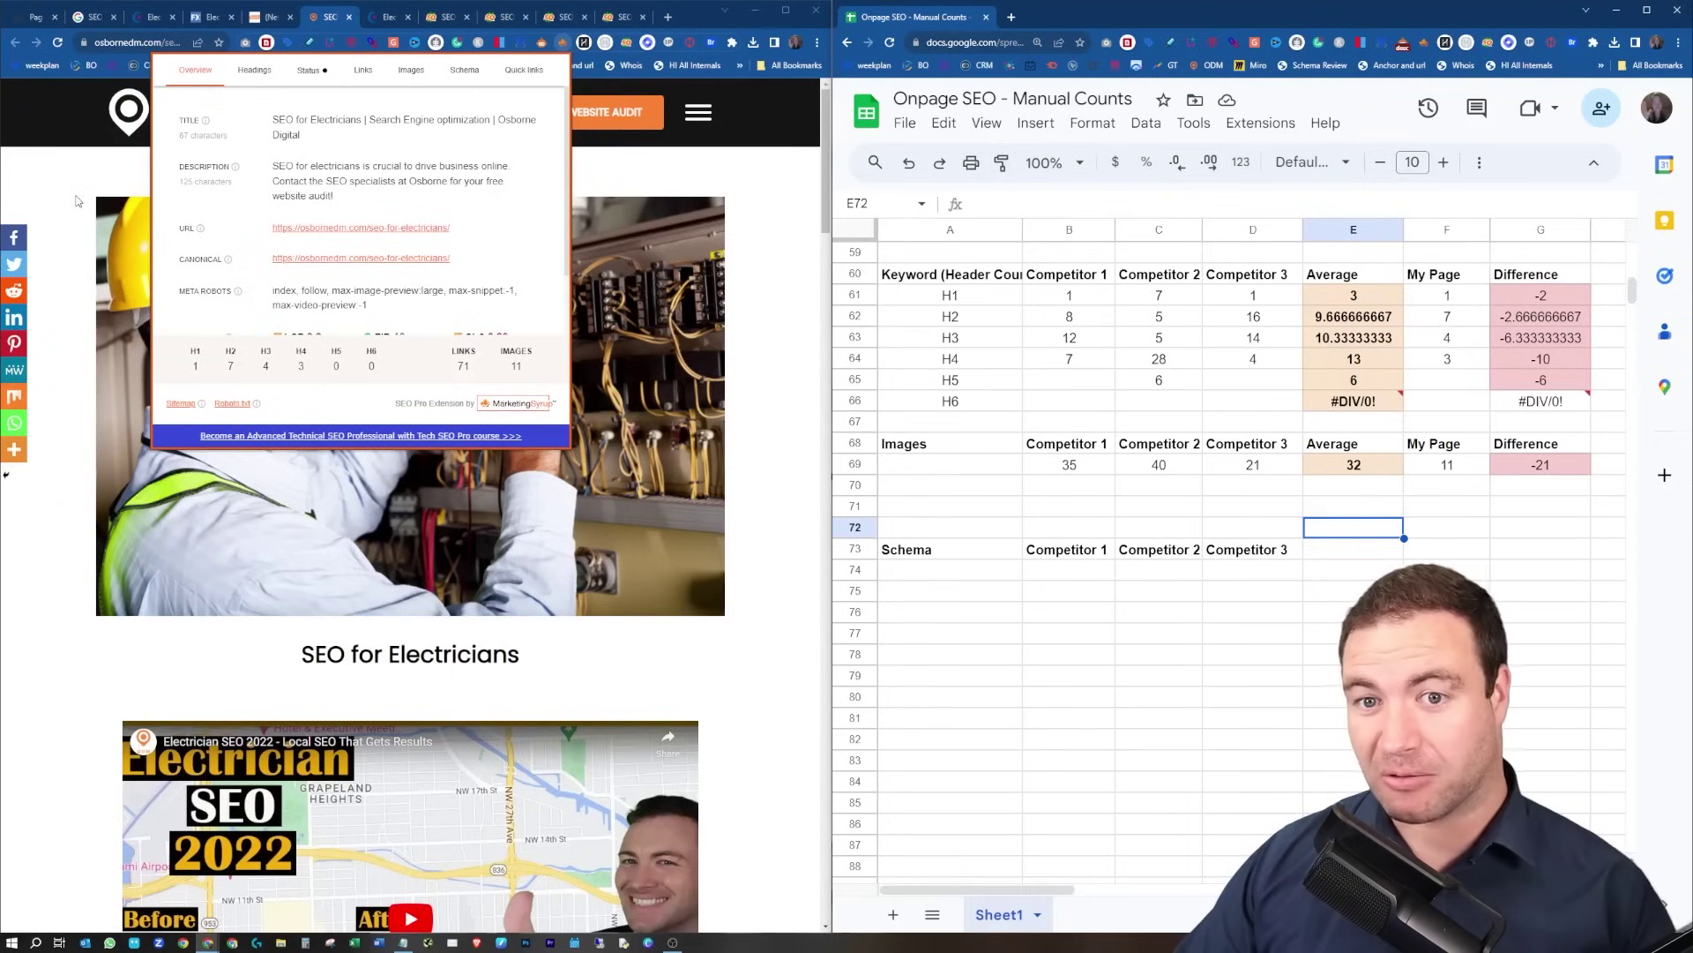
key("Escape")
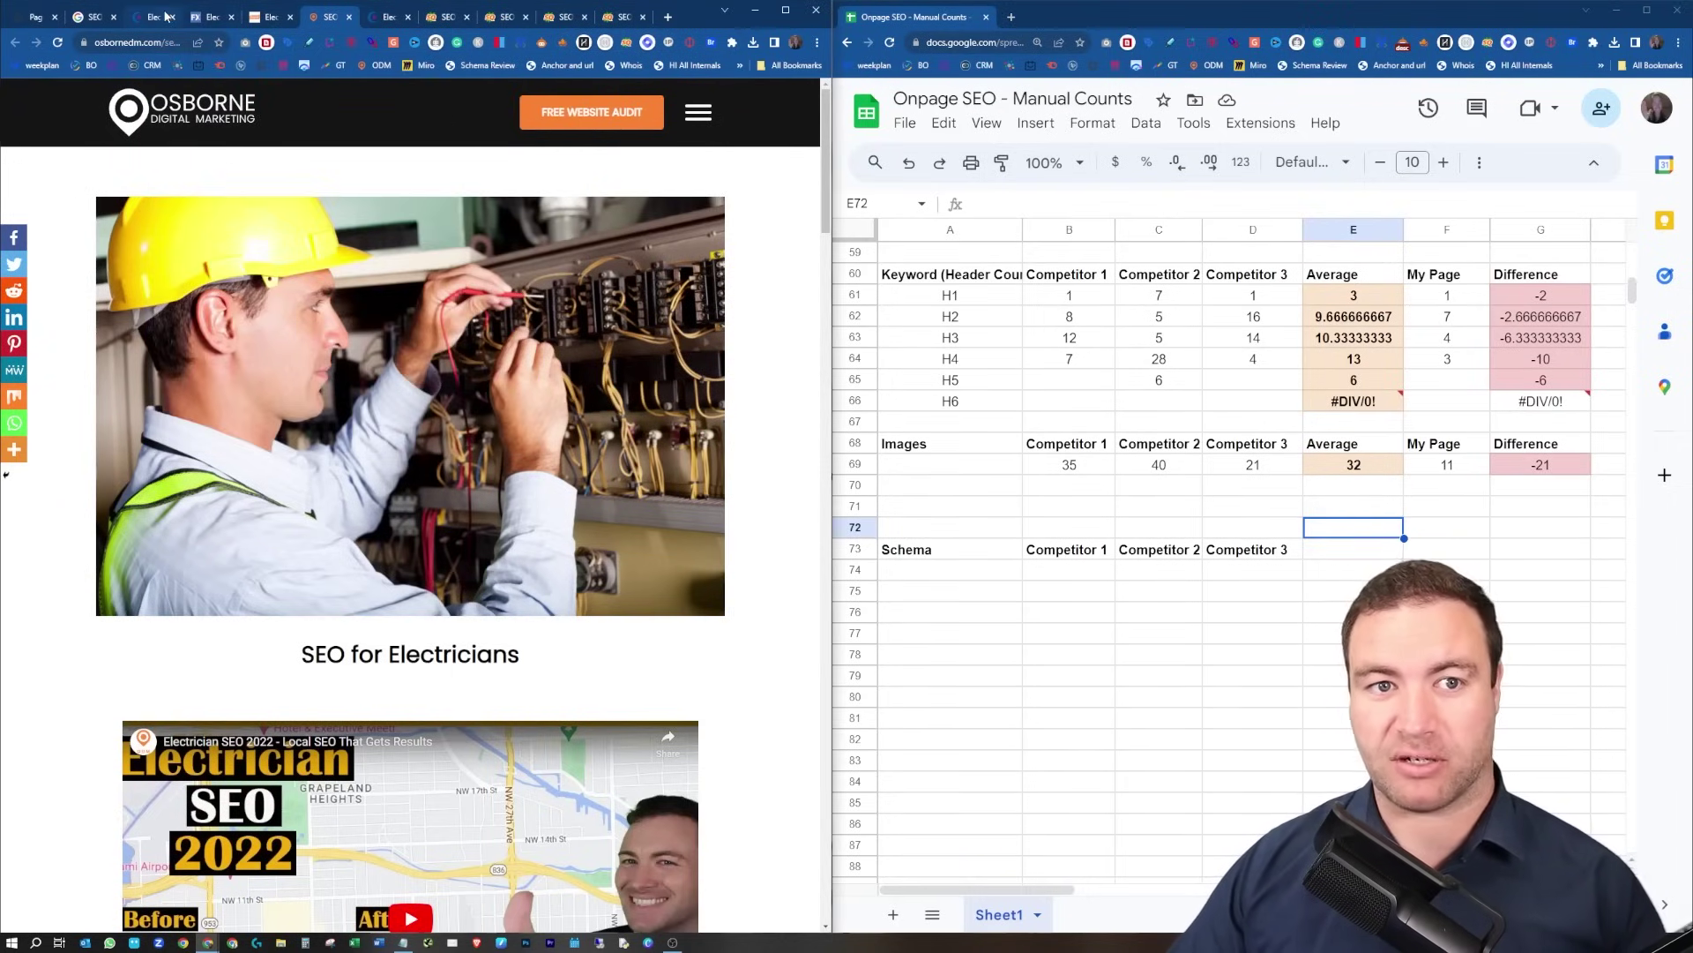
Extract the Blue Corona page's schema with the Schema Review bookmarklet and paste all of it under Competitor 1 from B74.
left_click(166, 15)
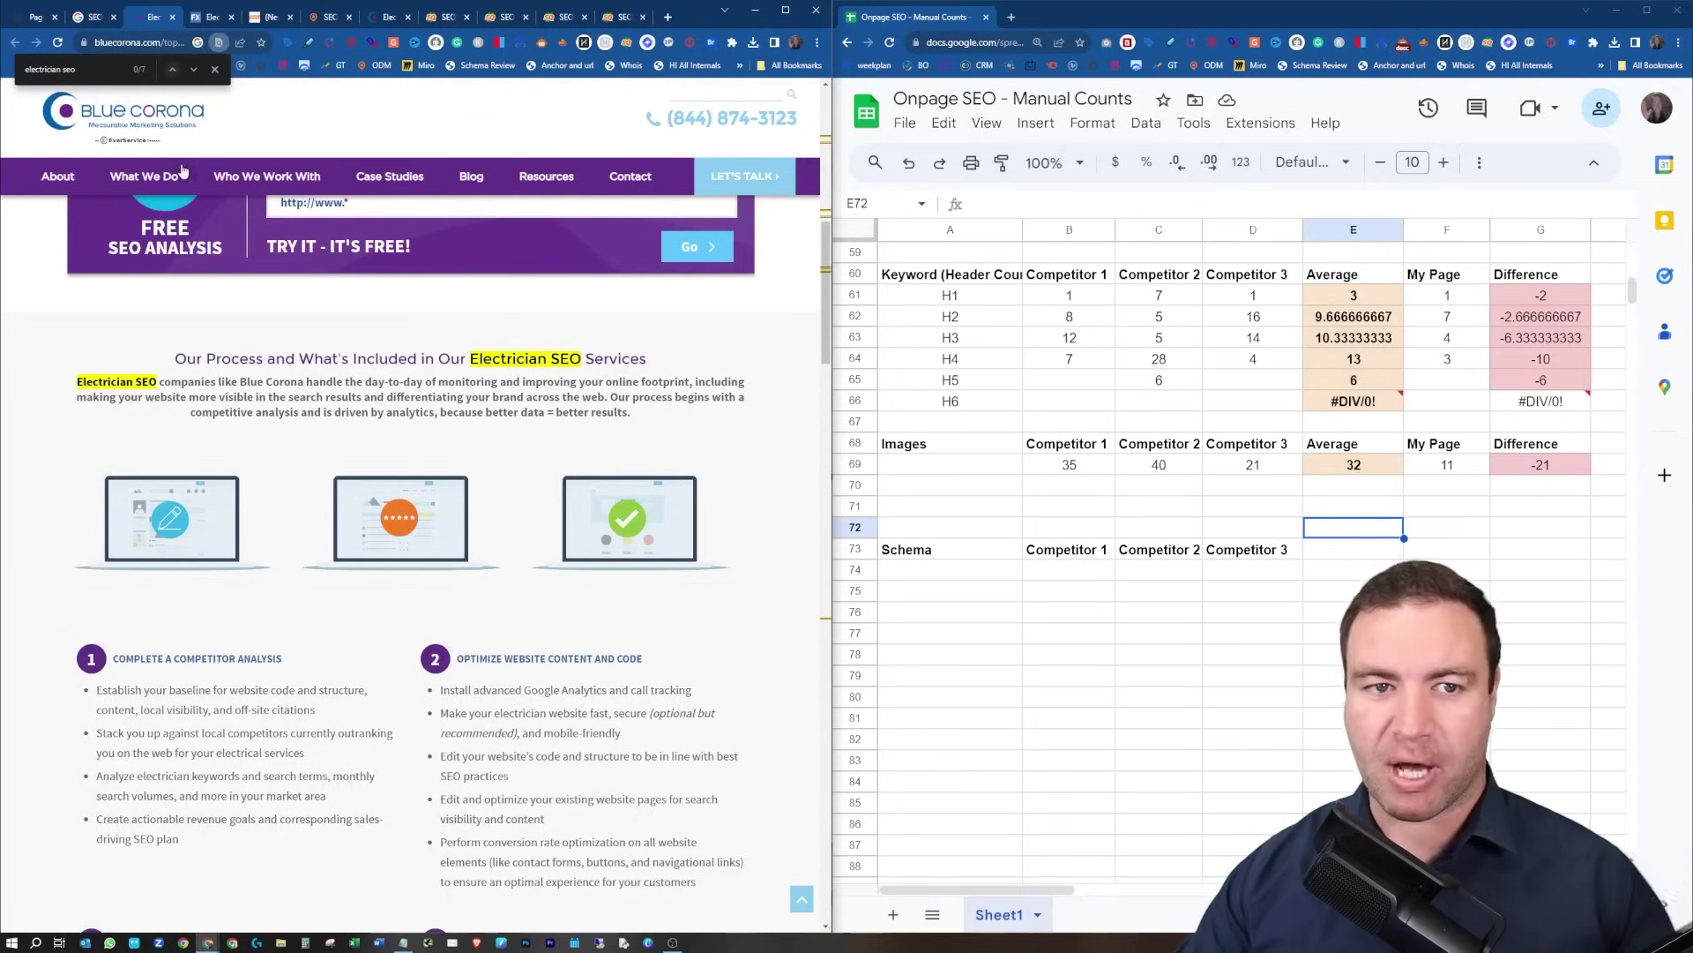
left_click(216, 68)
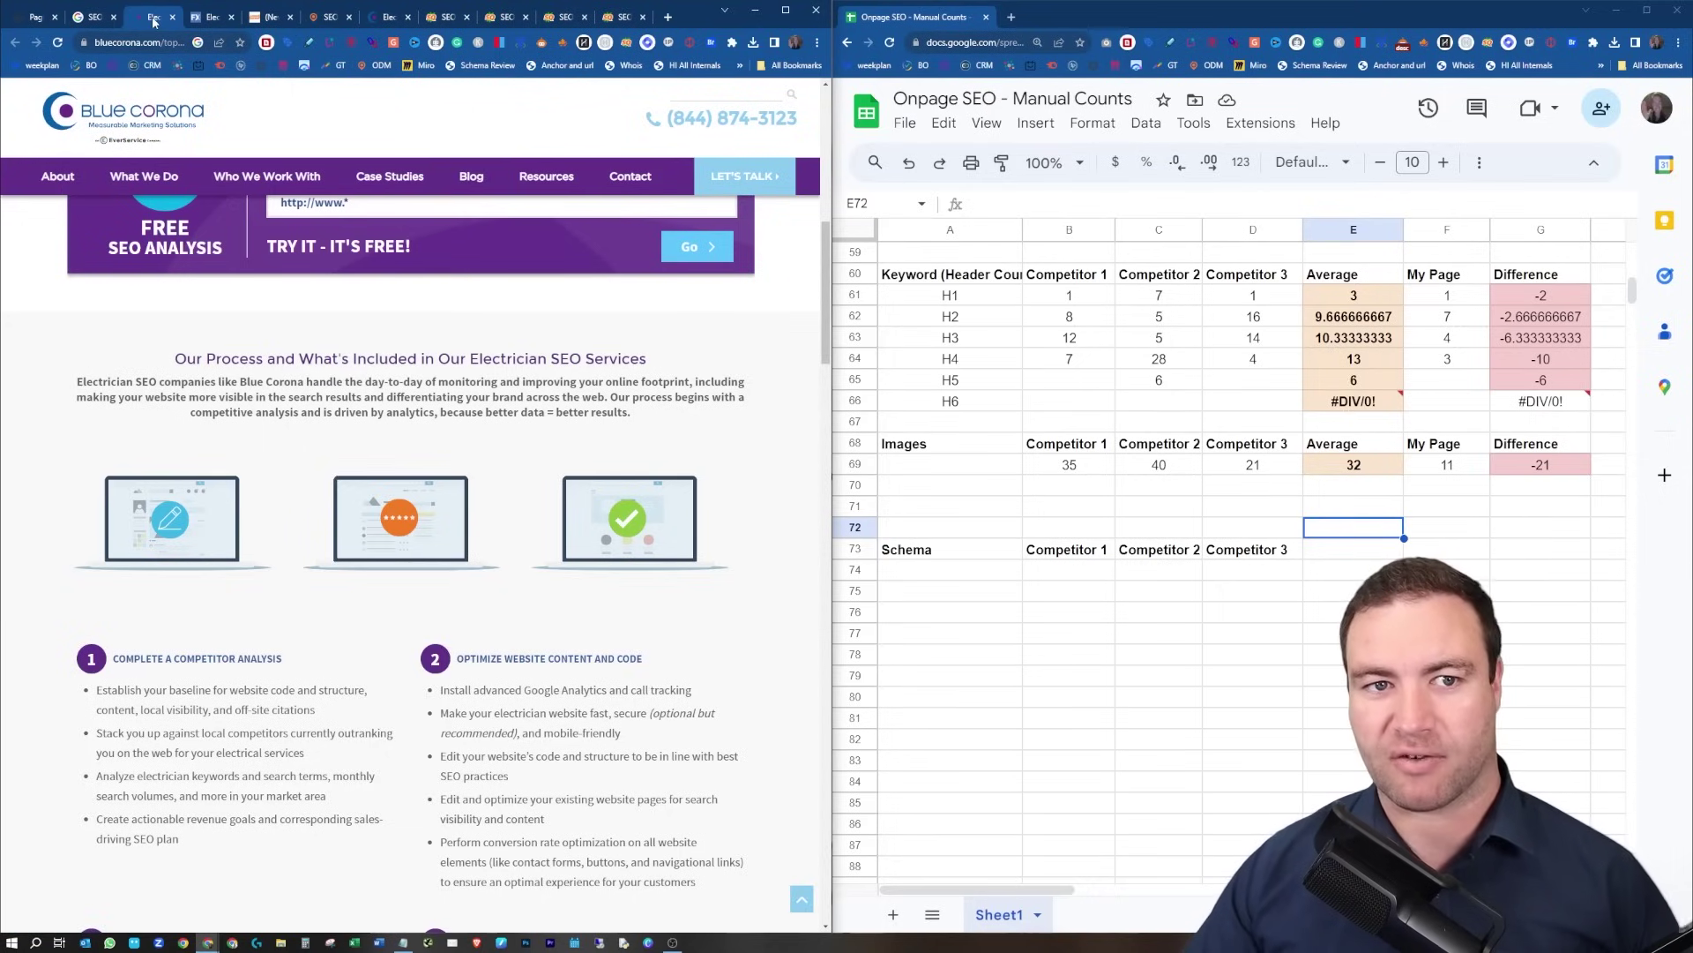
left_click(475, 67)
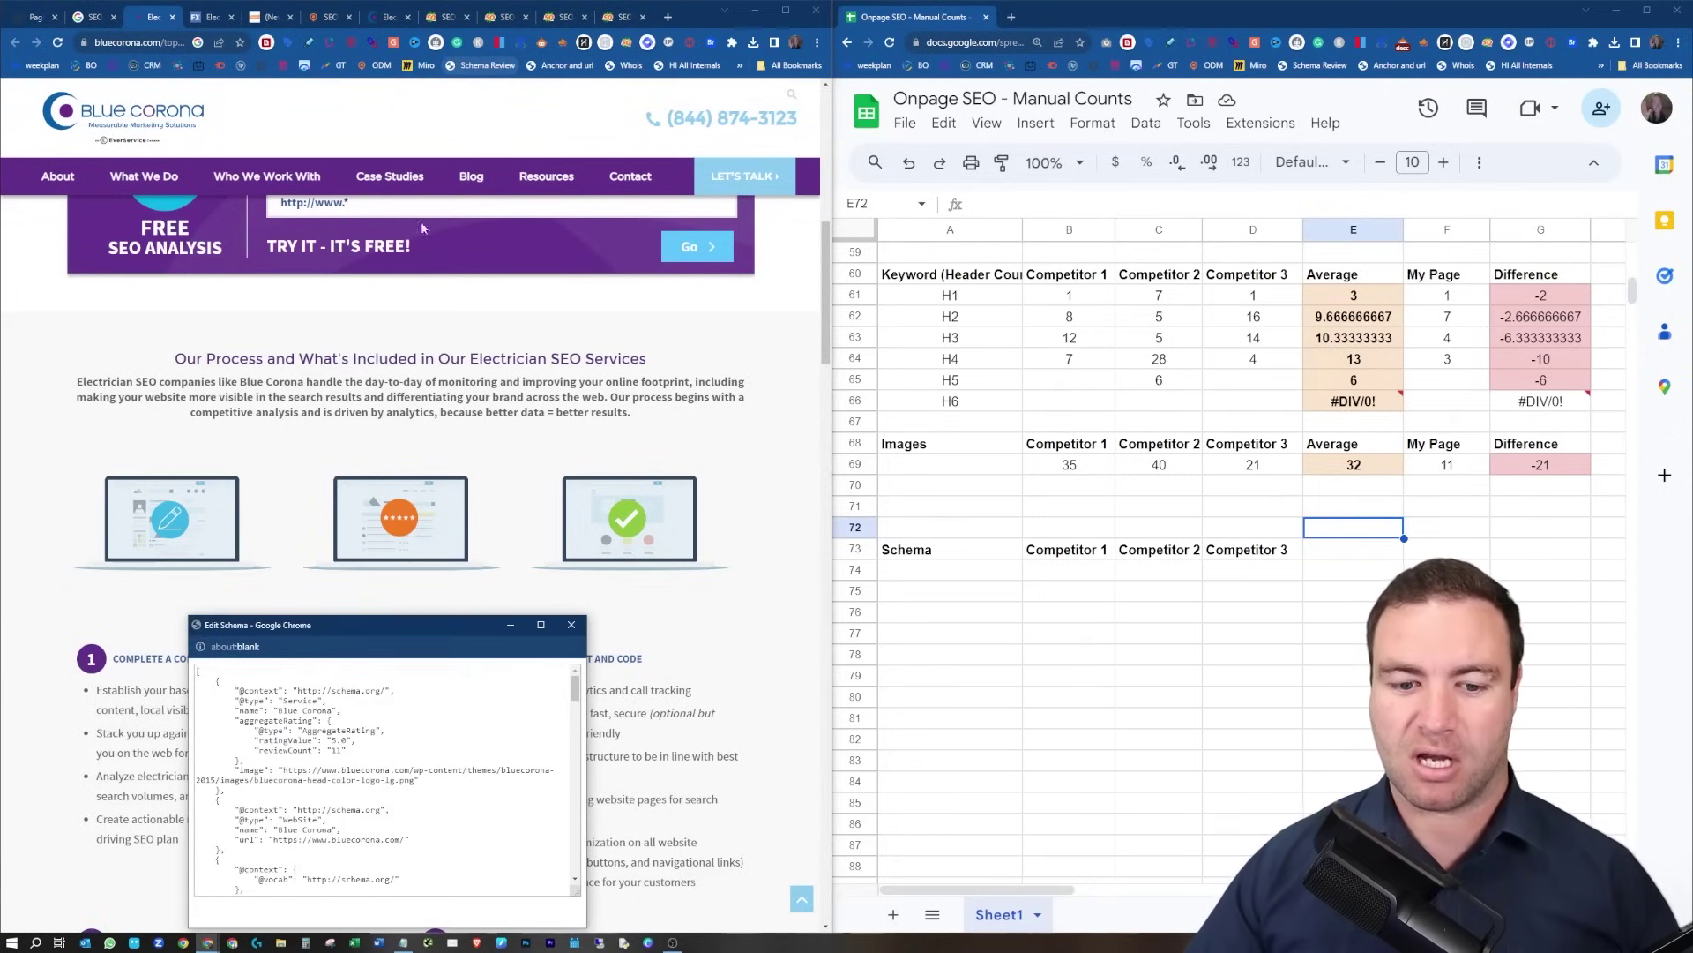
scroll(329, 726, "down", 5)
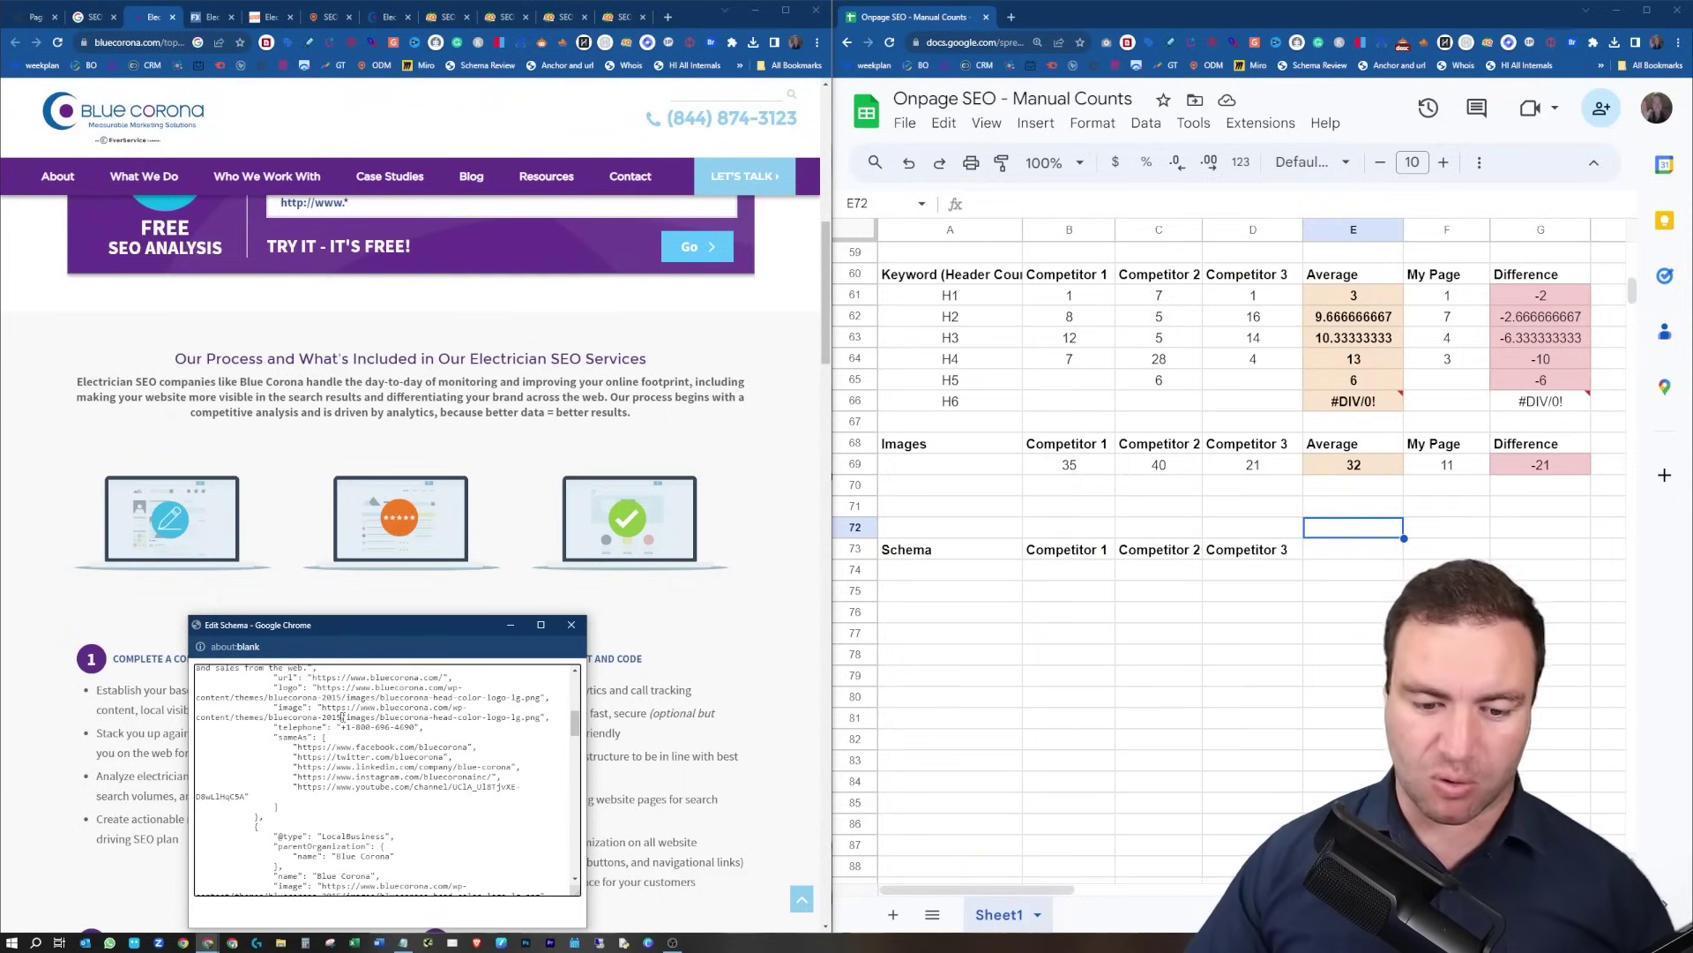
key("ctrl+a")
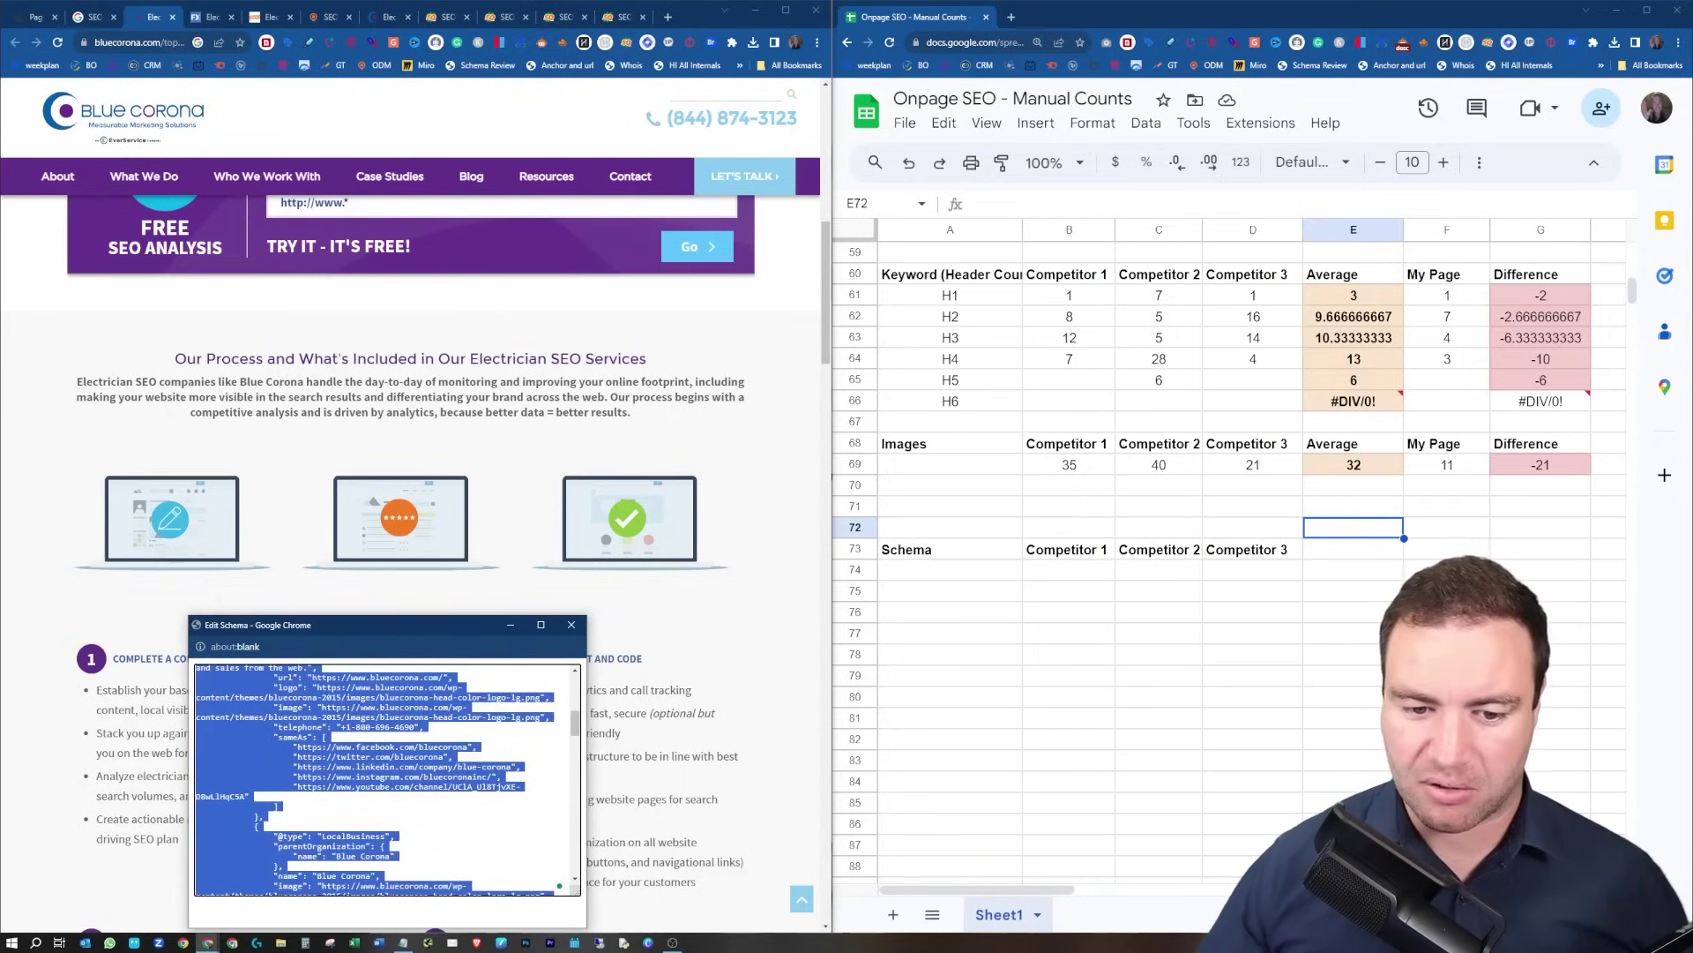
left_click(1050, 582)
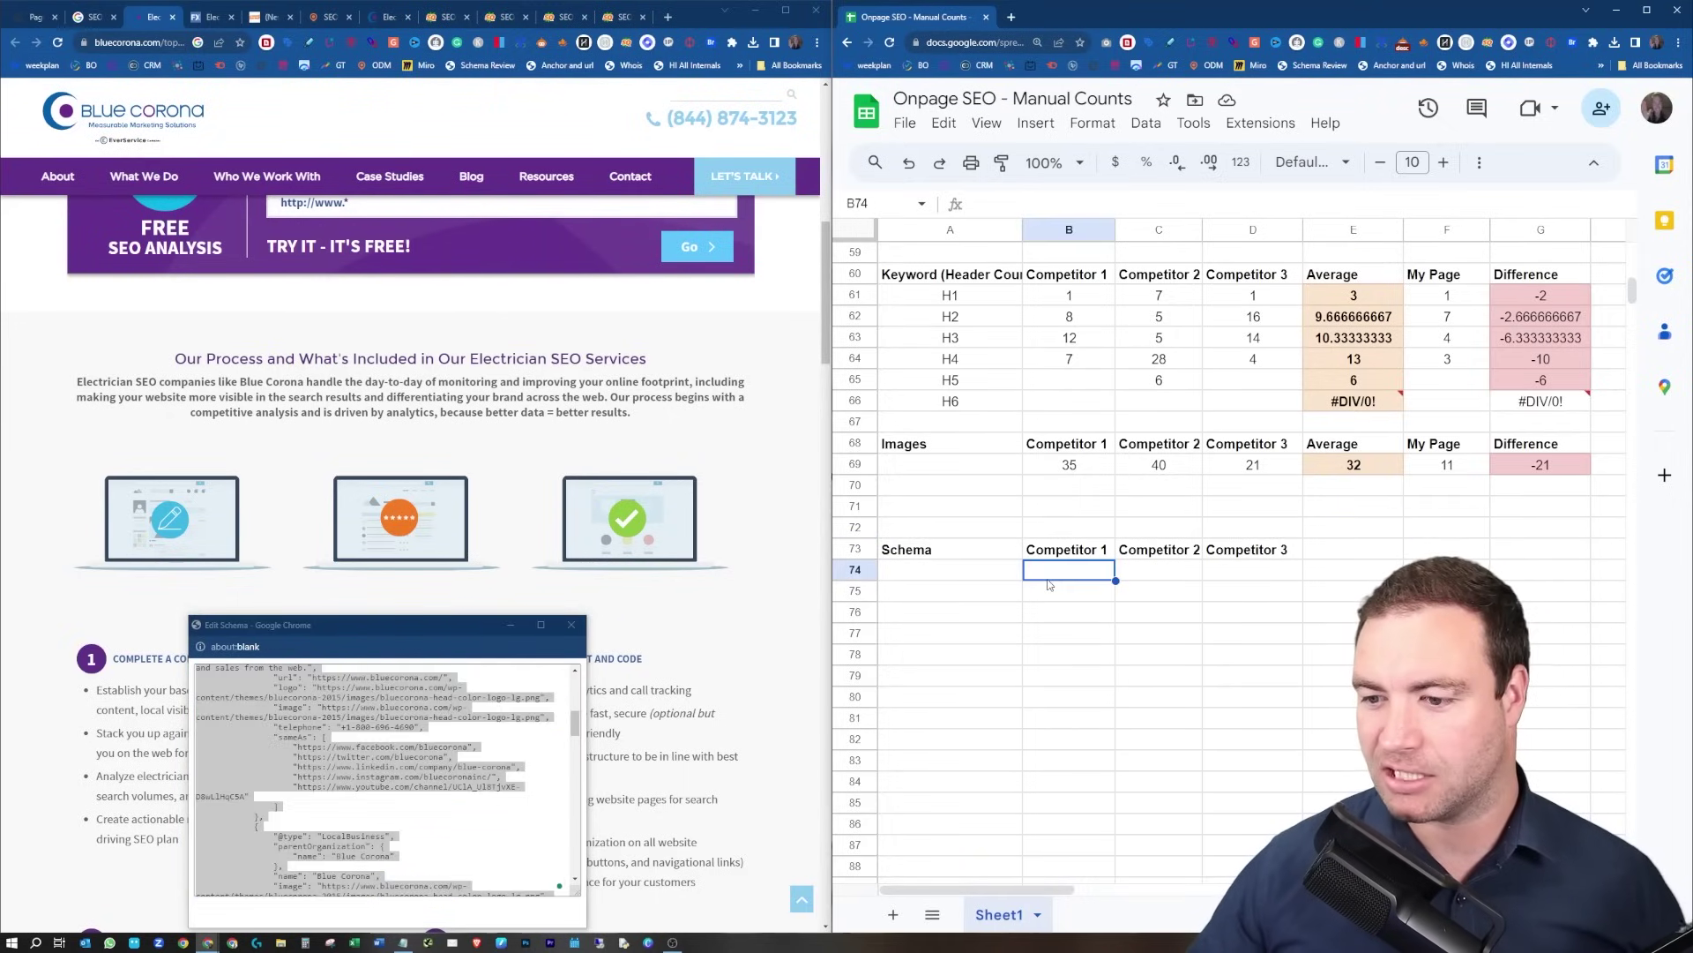
key("ctrl+v")
Examine the schema types and business details in Competitor 1's pasted code, especially the LocalBusiness block.
scroll(1067, 608, "down", 3)
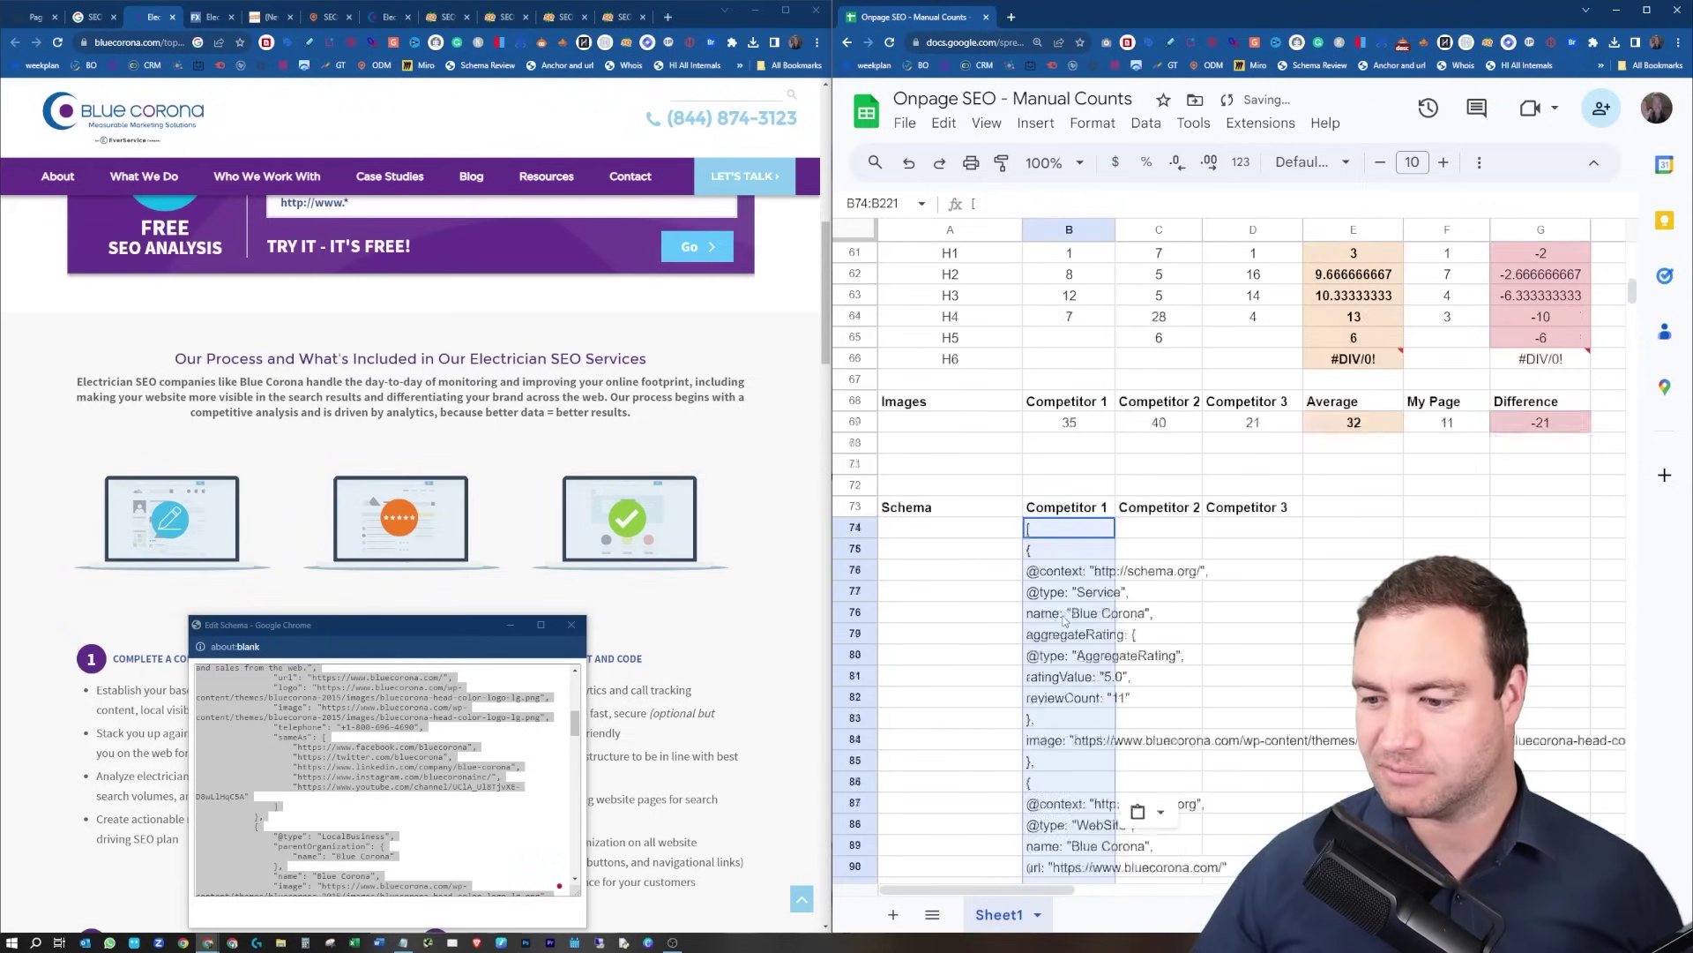
scroll(1067, 507, "down", 4)
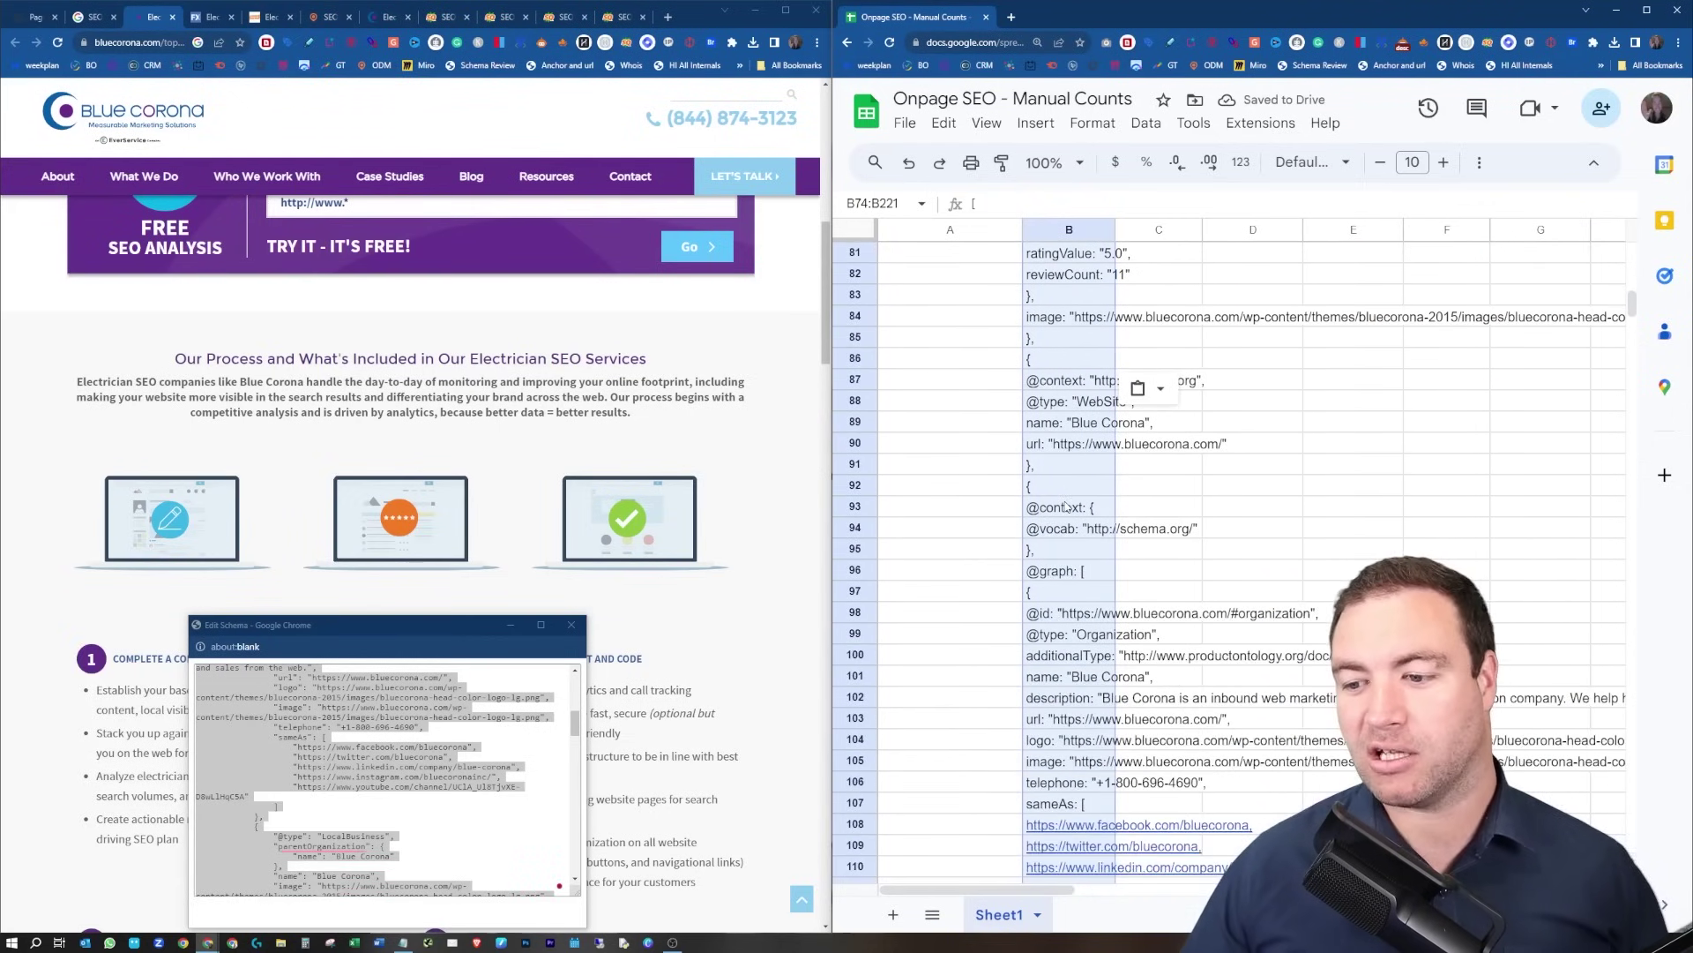
scroll(1069, 507, "down", 3)
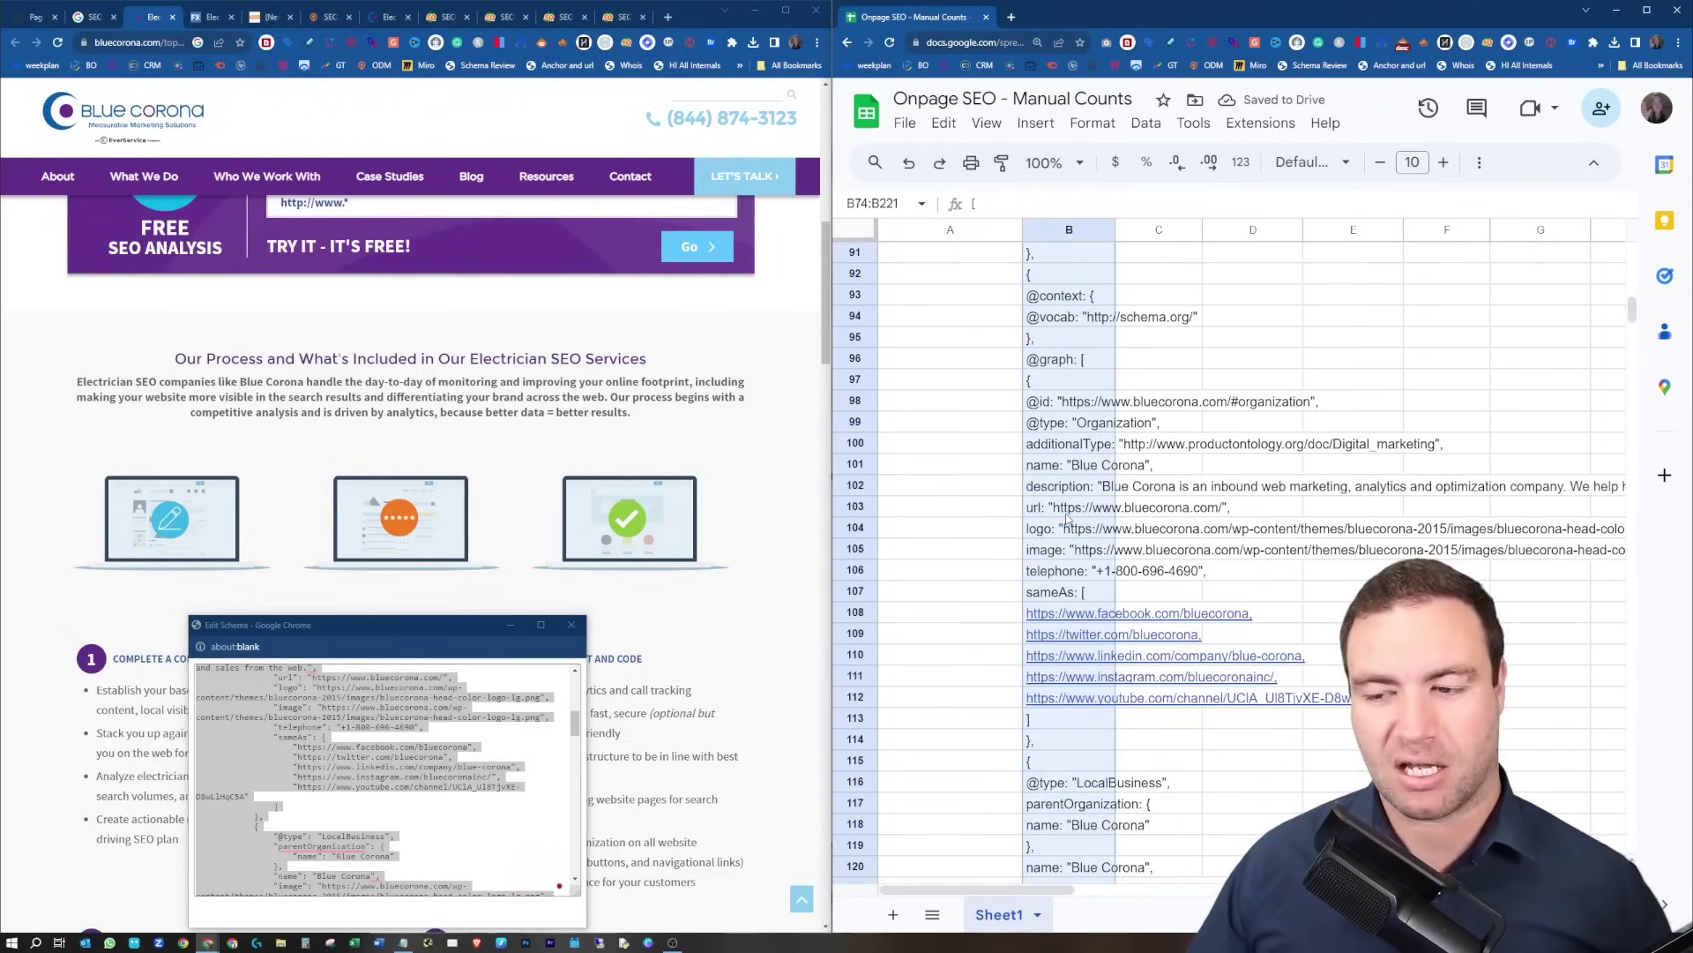
scroll(1068, 520, "down", 5)
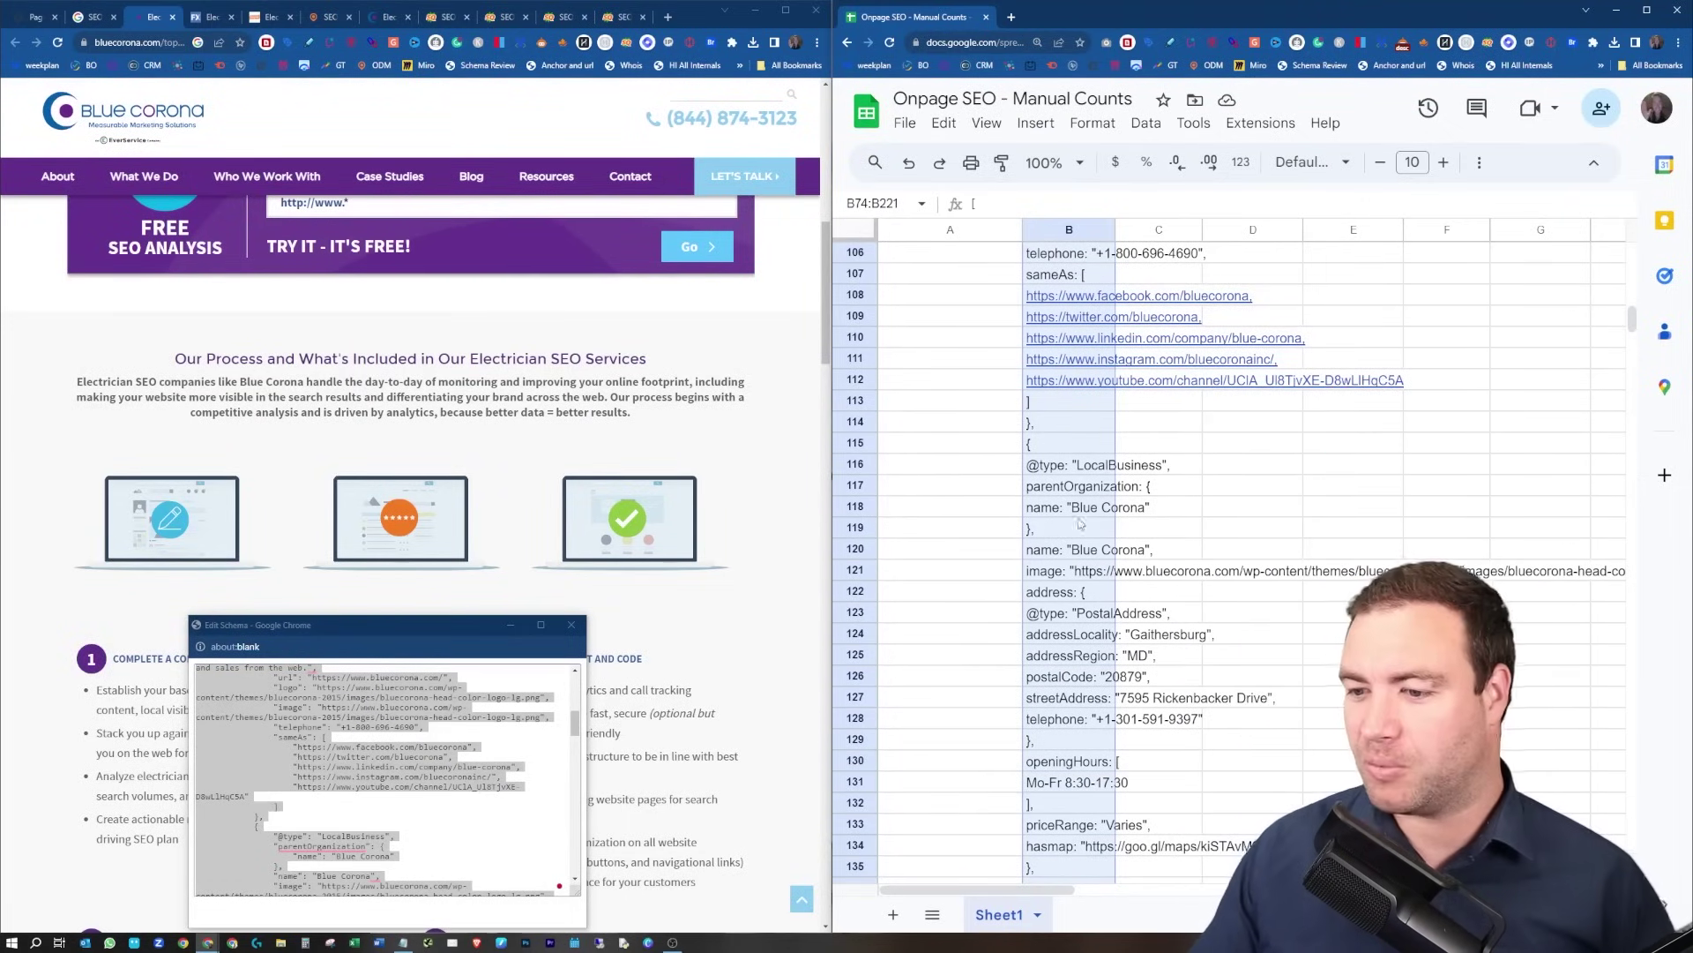
left_click(1109, 494)
left_click_drag(1074, 468, 1081, 725)
left_click(1072, 551)
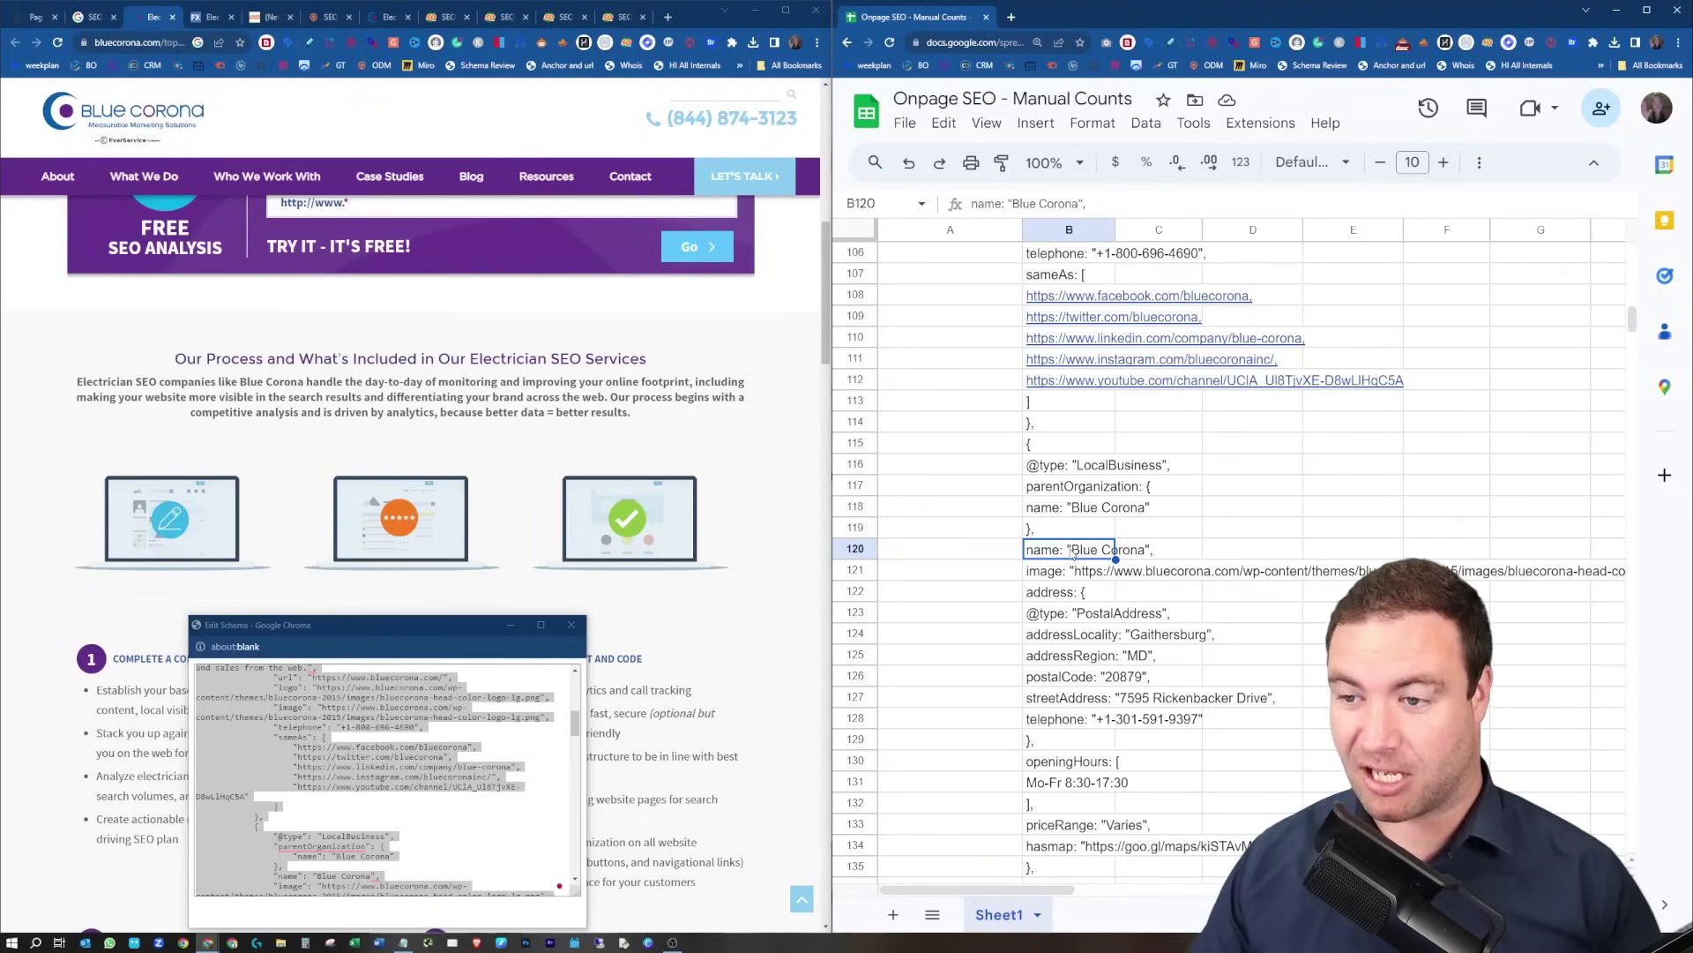
left_click(1078, 469)
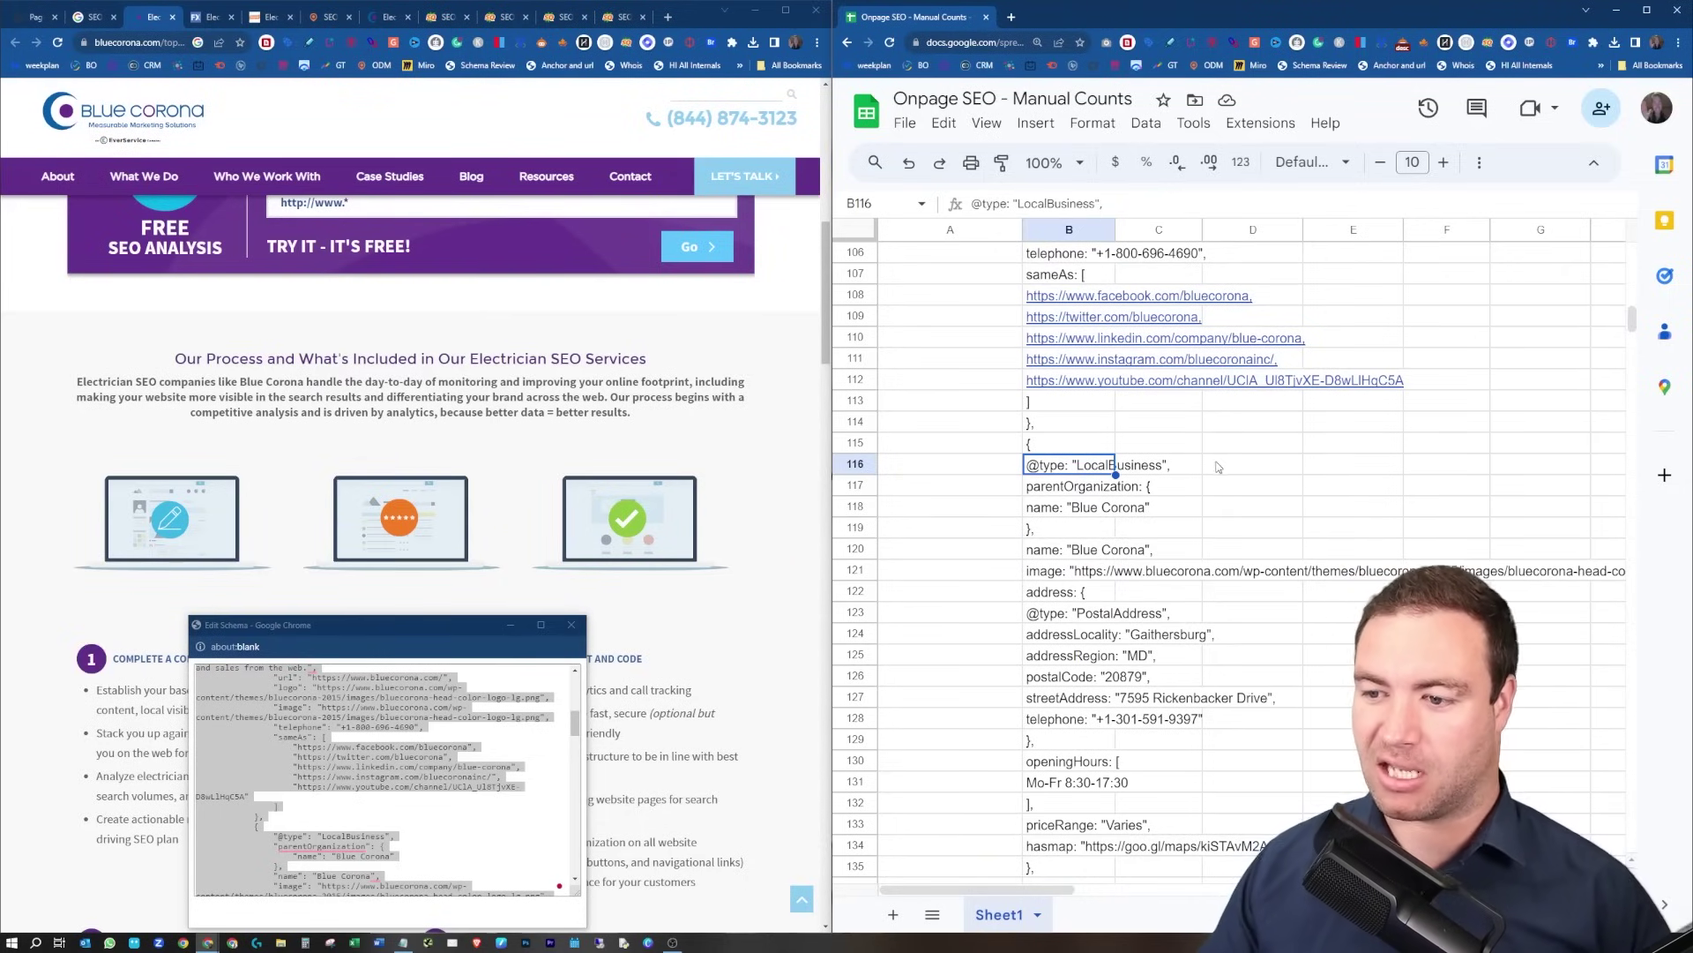
left_click(1087, 507)
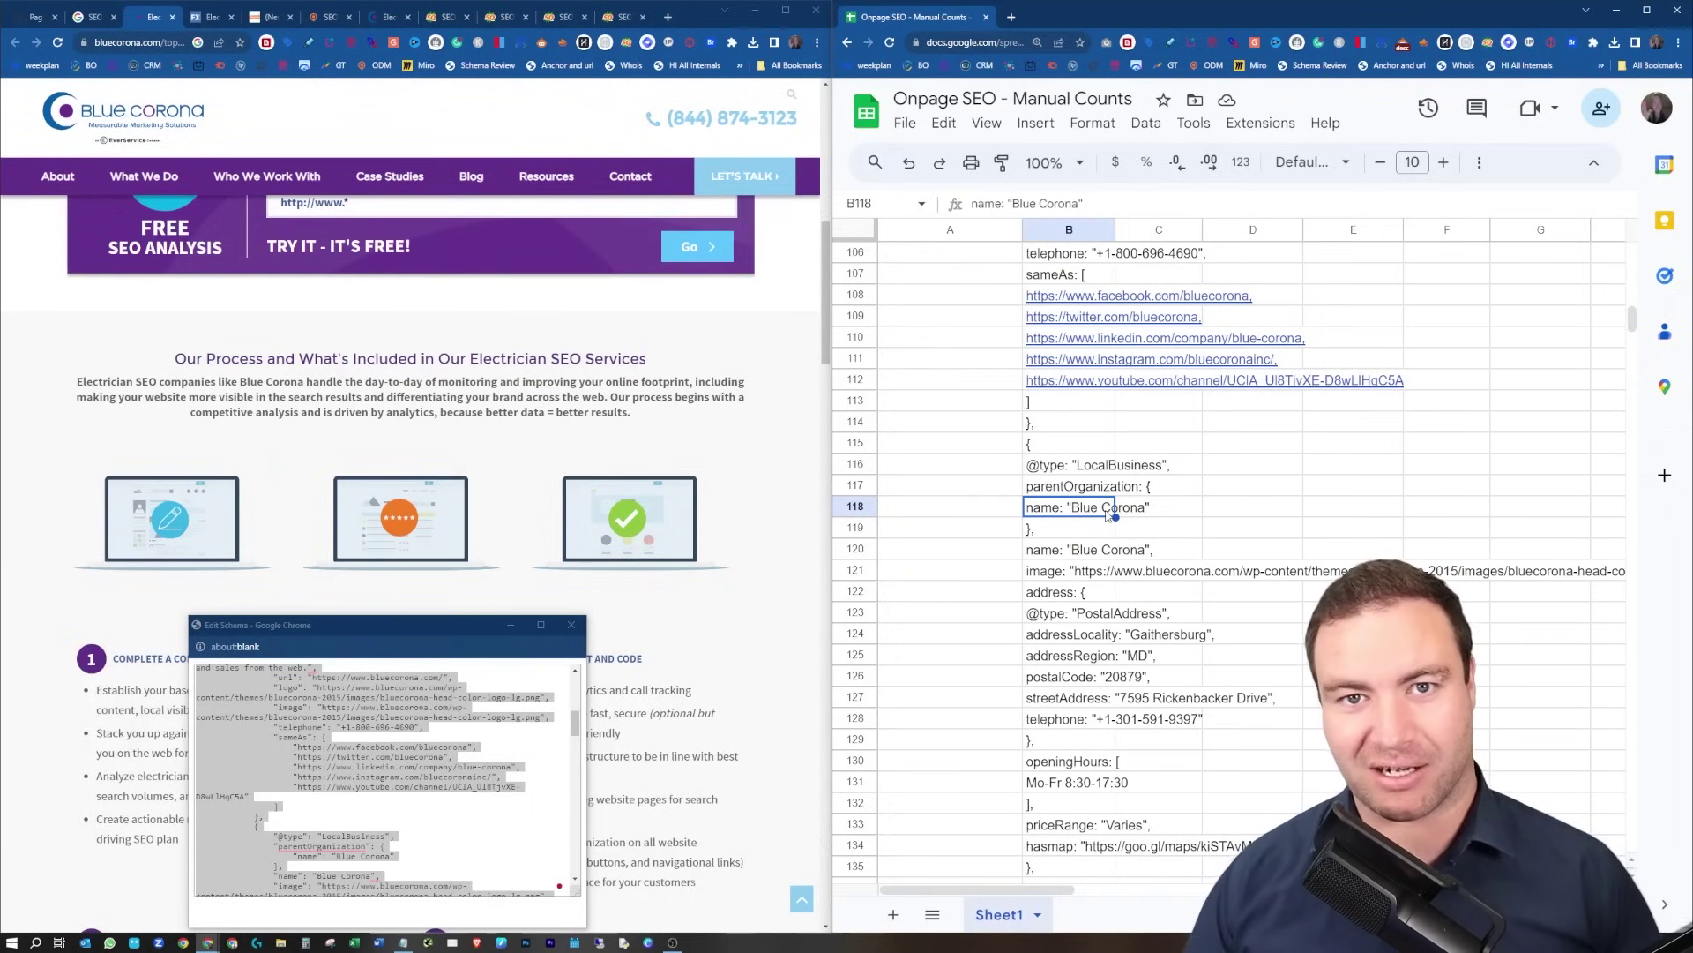
Show the schema bookmarklet's JavaScript code stored in cell E2 near the start of the sheet.
scroll(1223, 518, "up", 20)
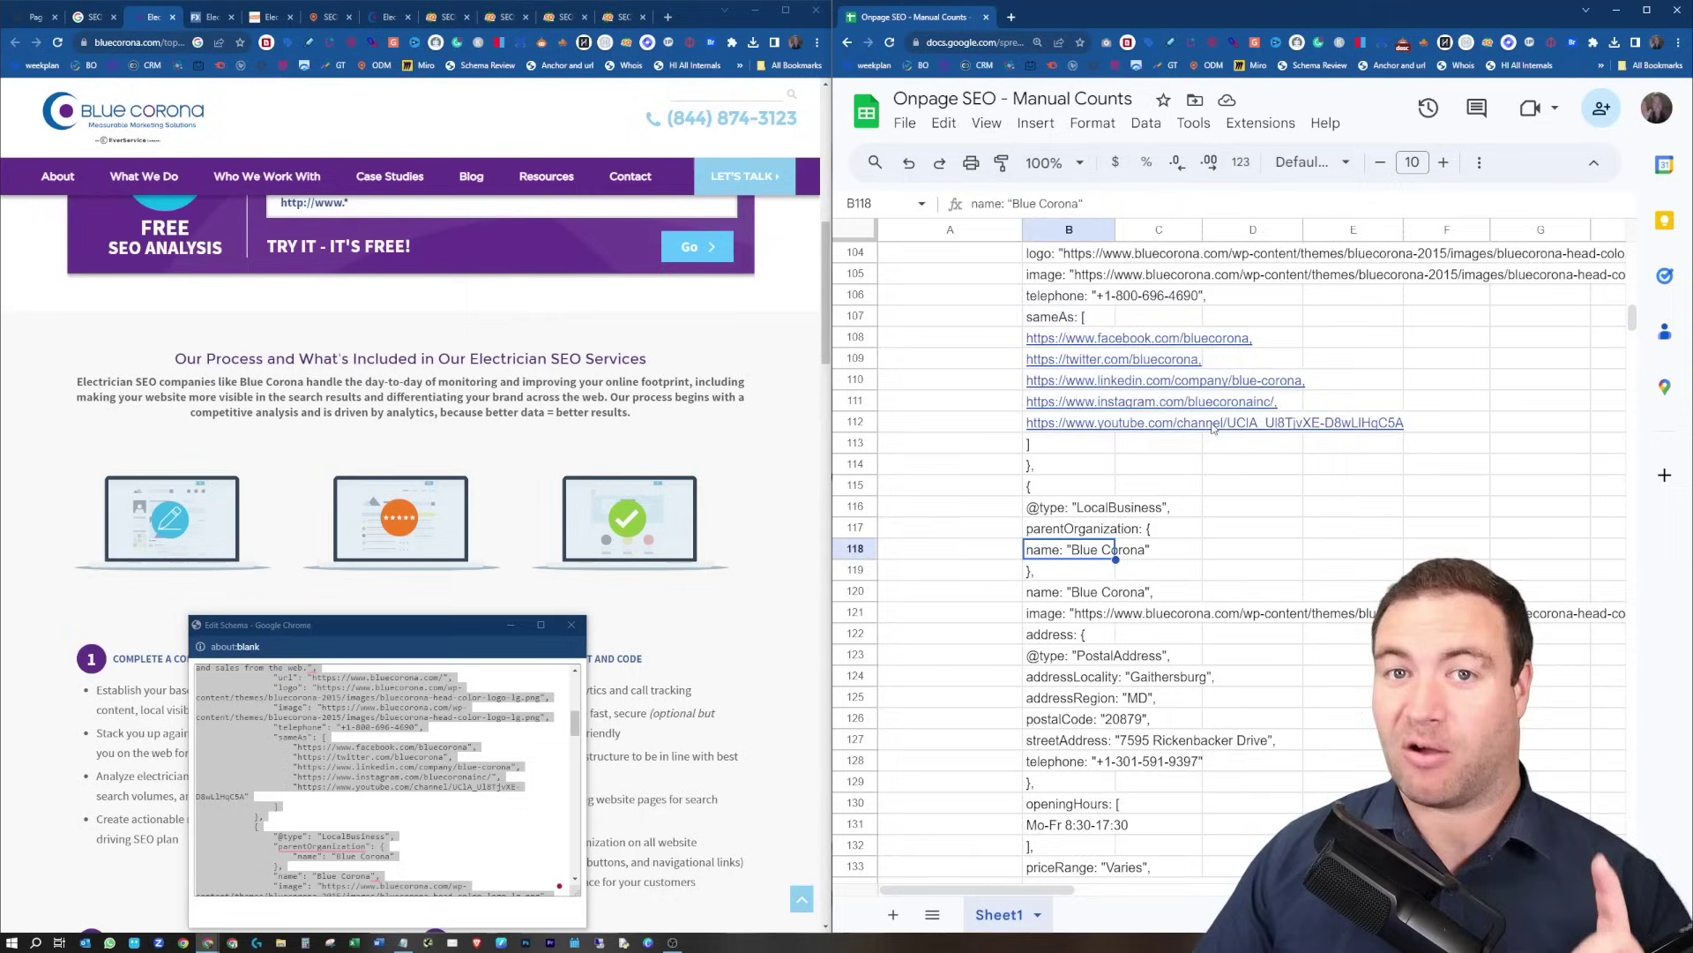
scroll(1223, 517, "up", 10)
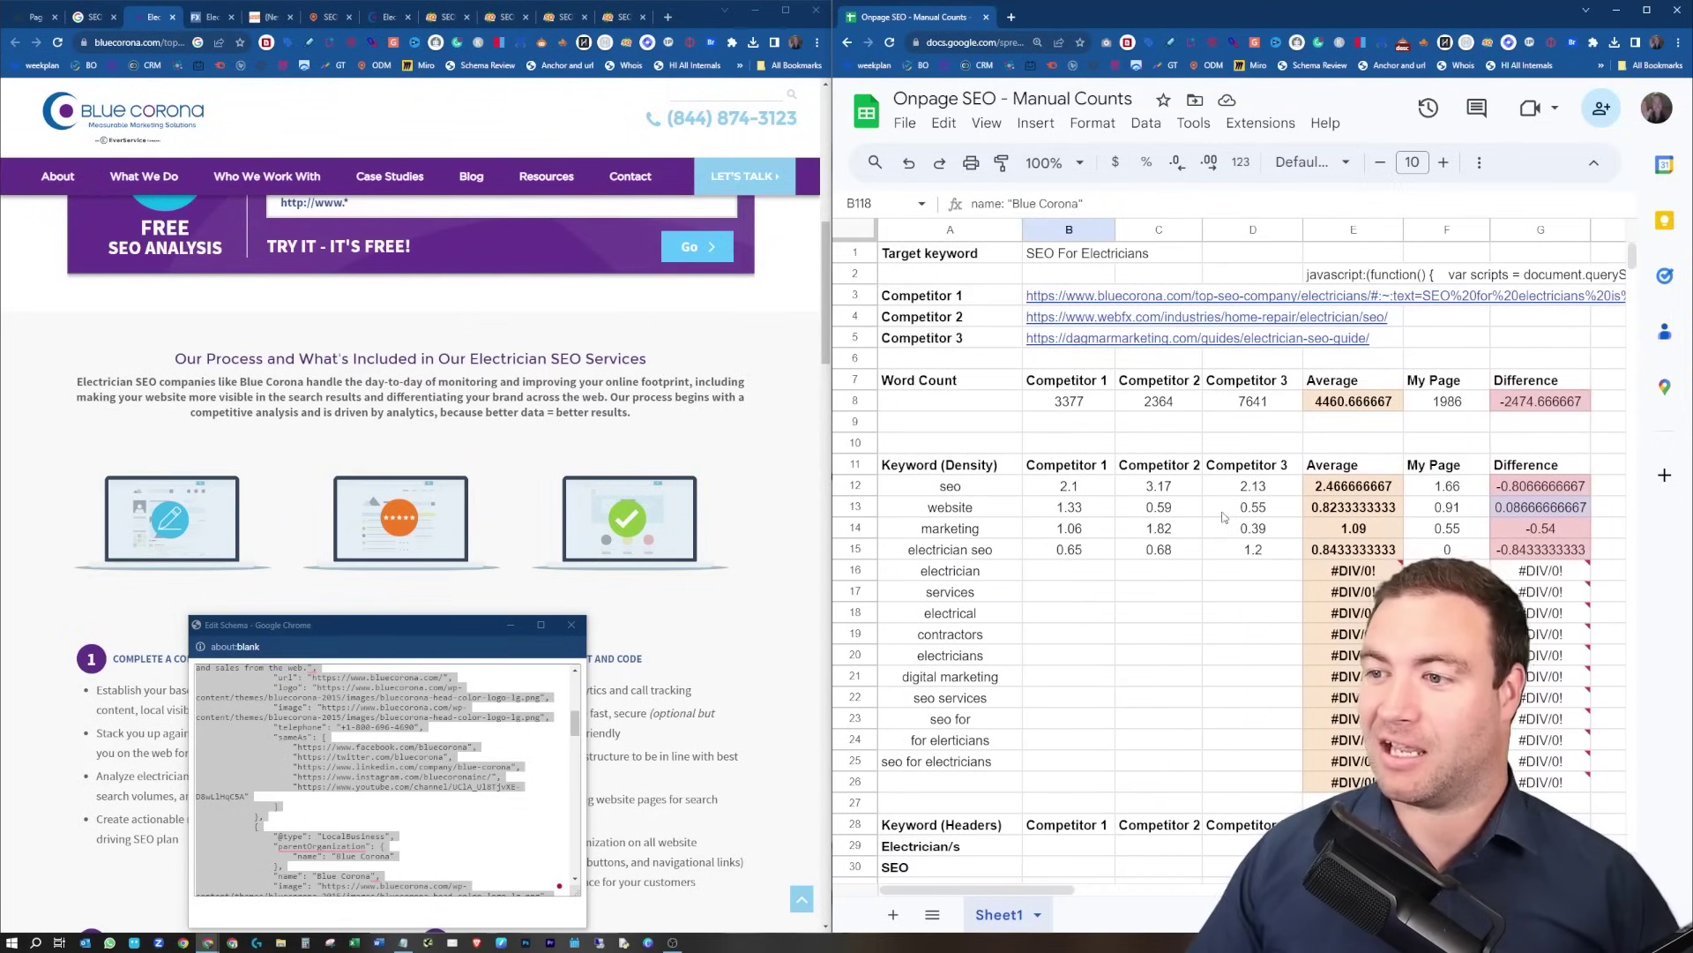
left_click(1338, 279)
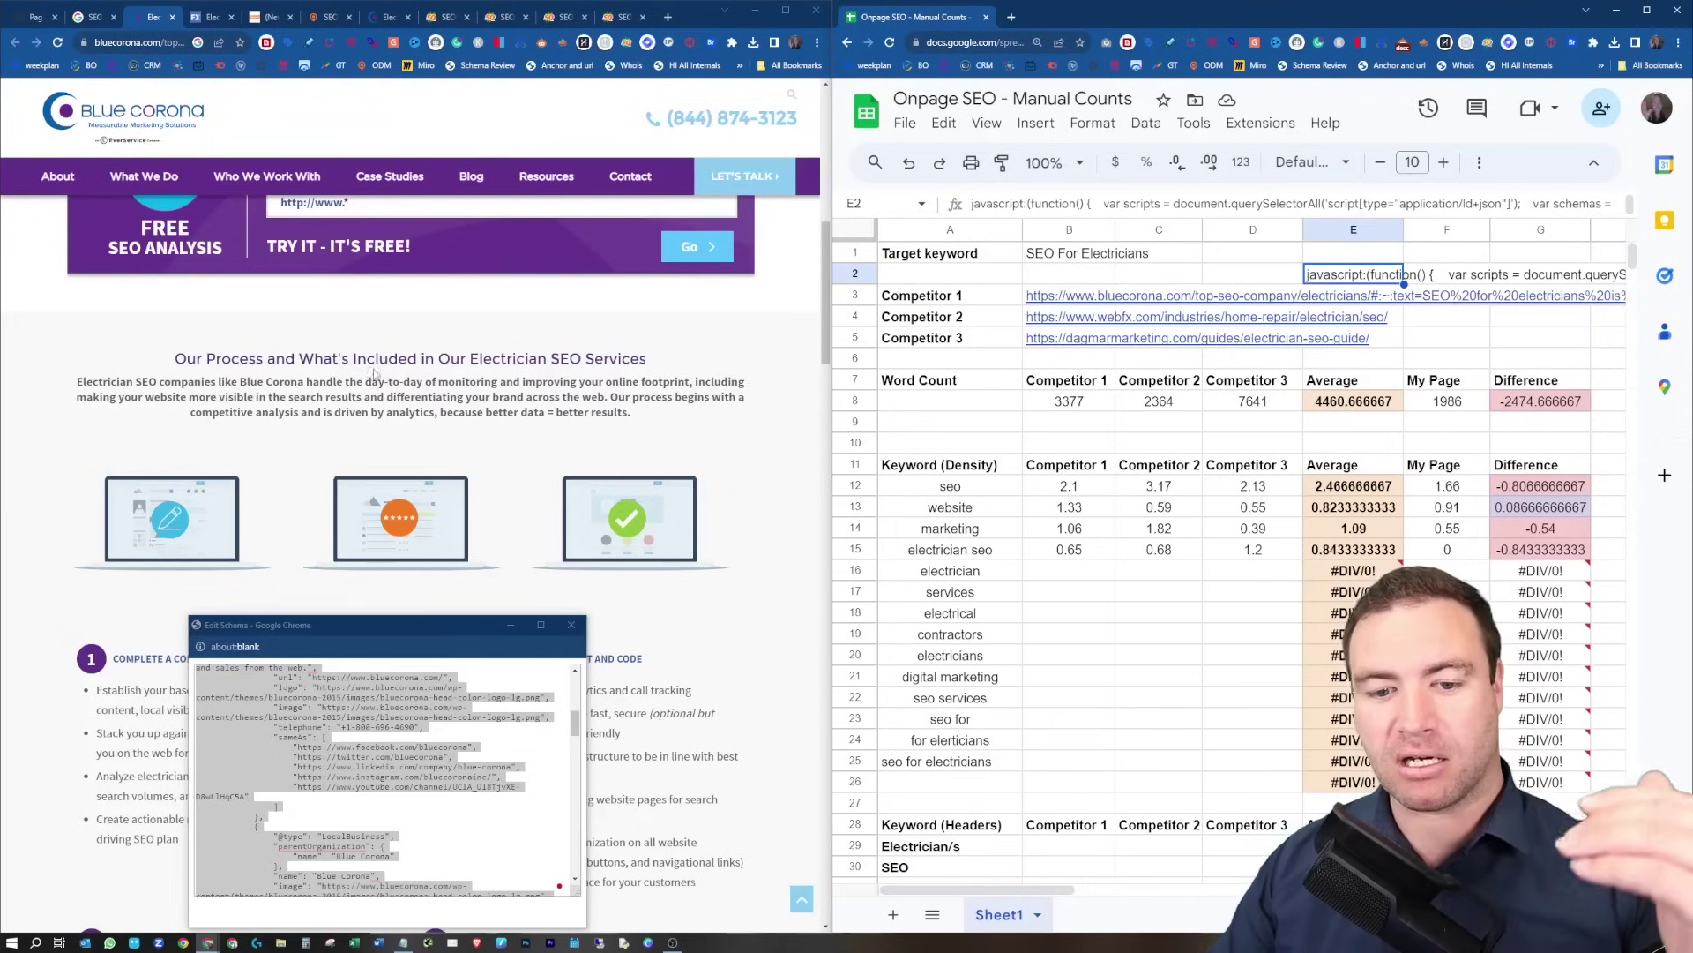
Extract the WebFX page's schema with the Schema Review bookmarklet and paste all of it under Competitor 2 from C74.
left_click(207, 17)
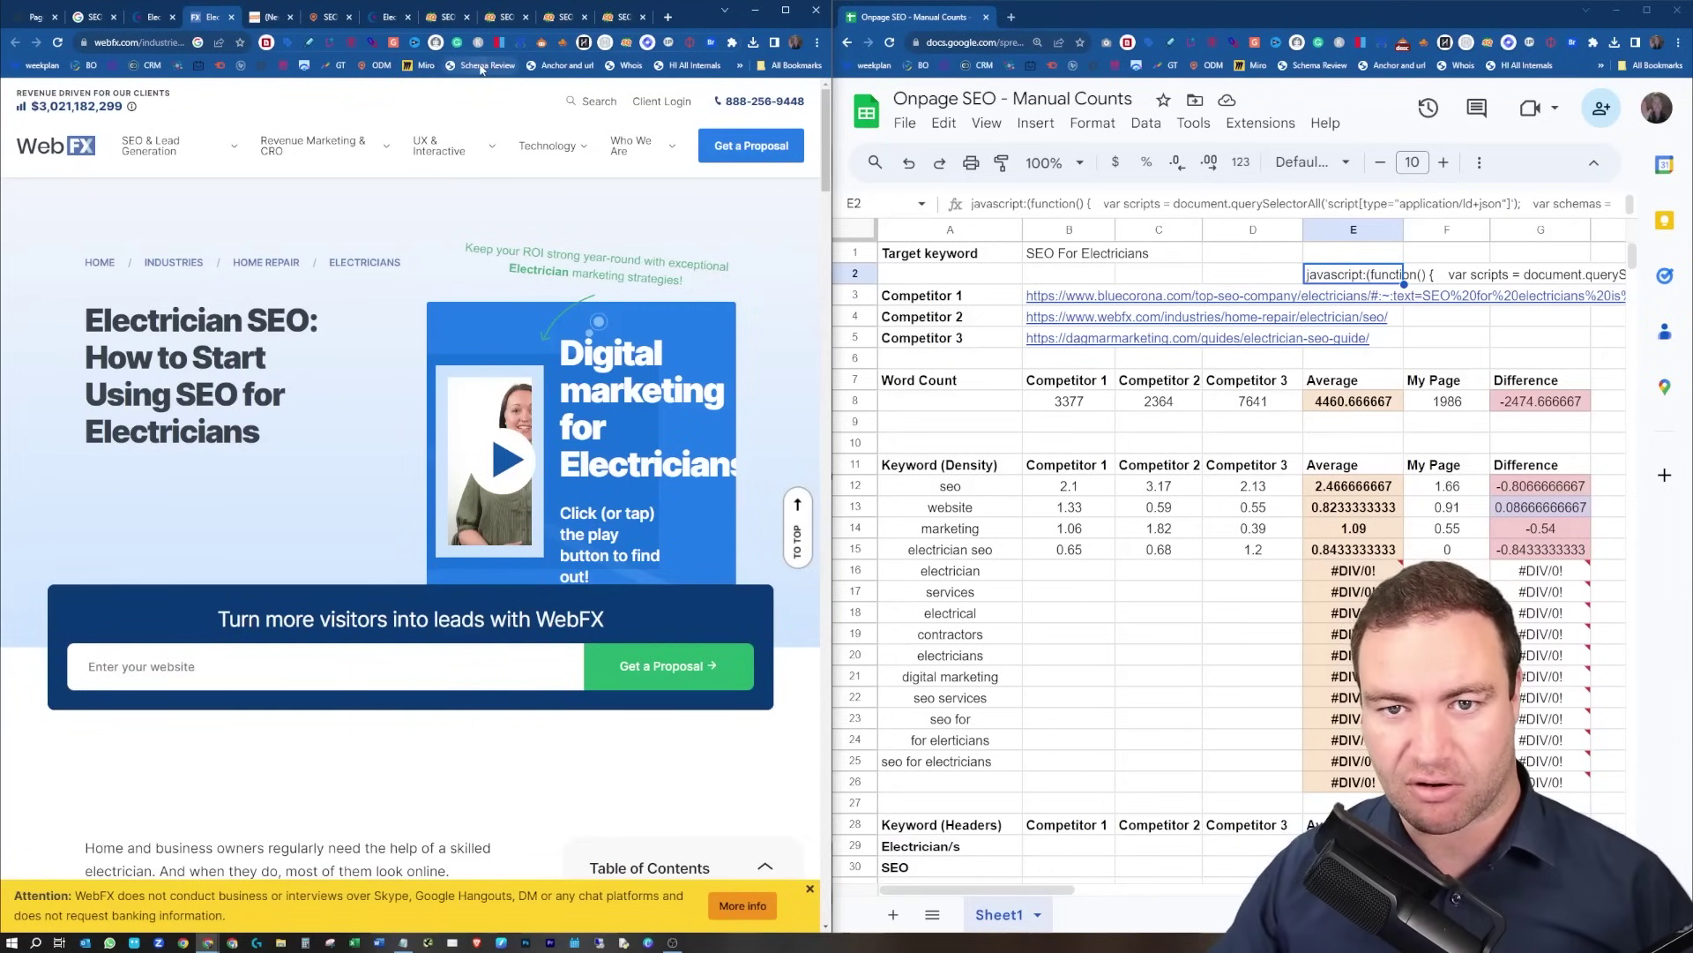
left_click(481, 66)
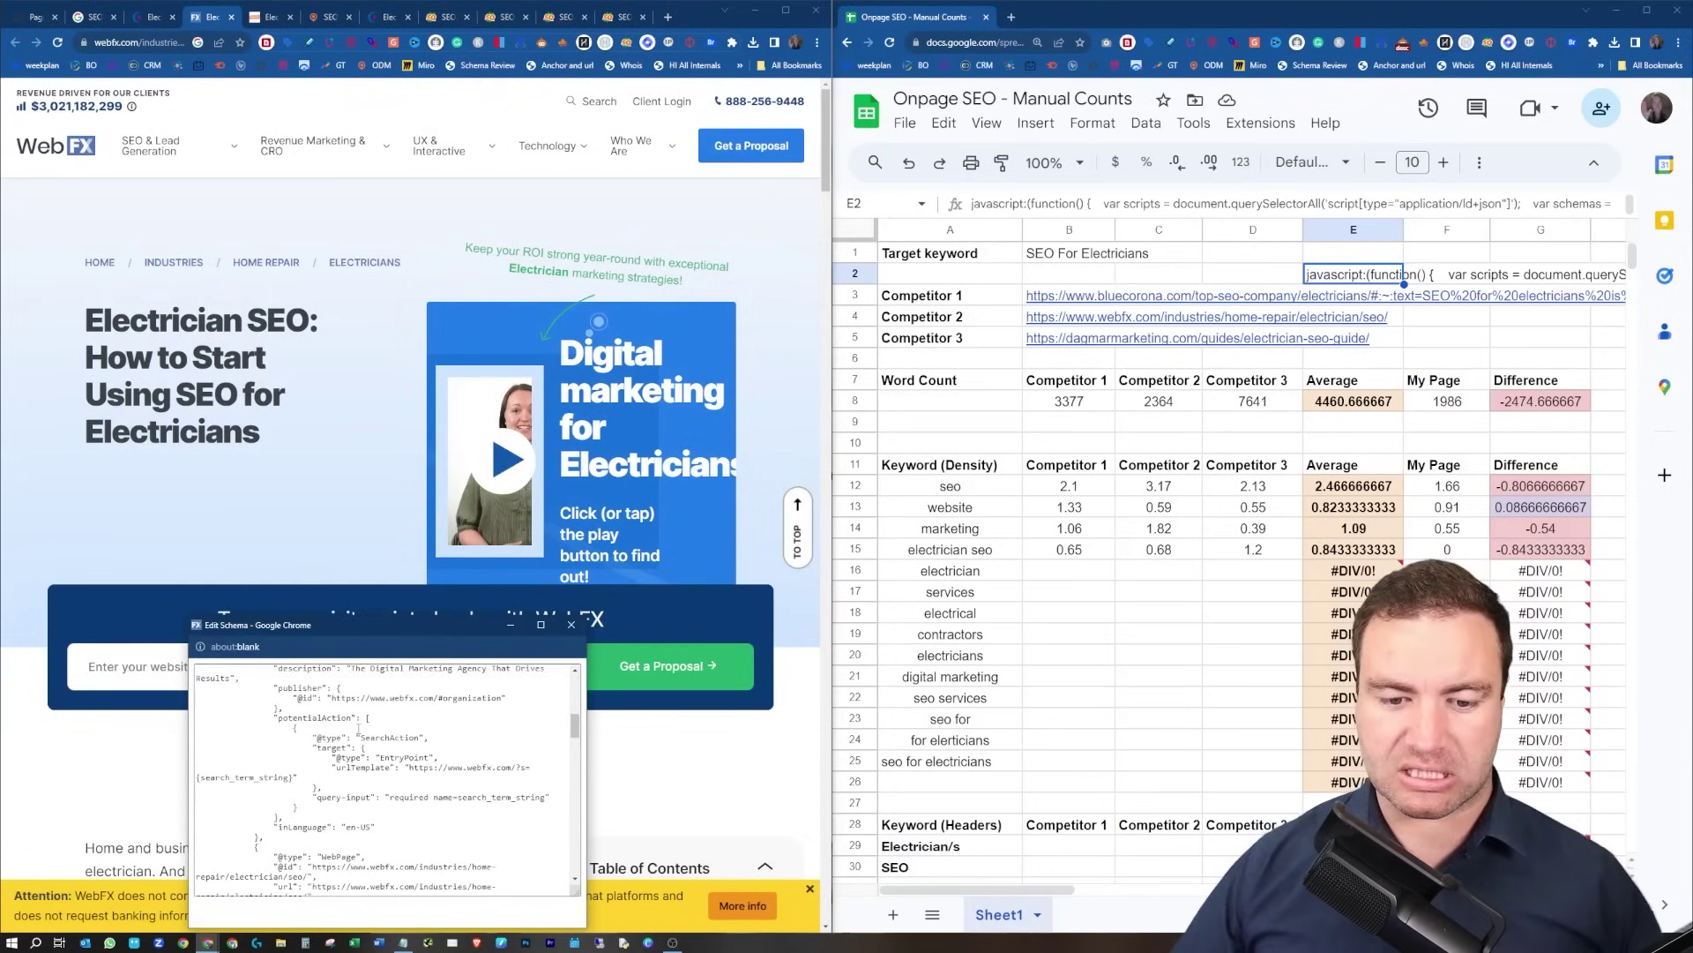
scroll(358, 728, "down", 1)
key("ctrl+a")
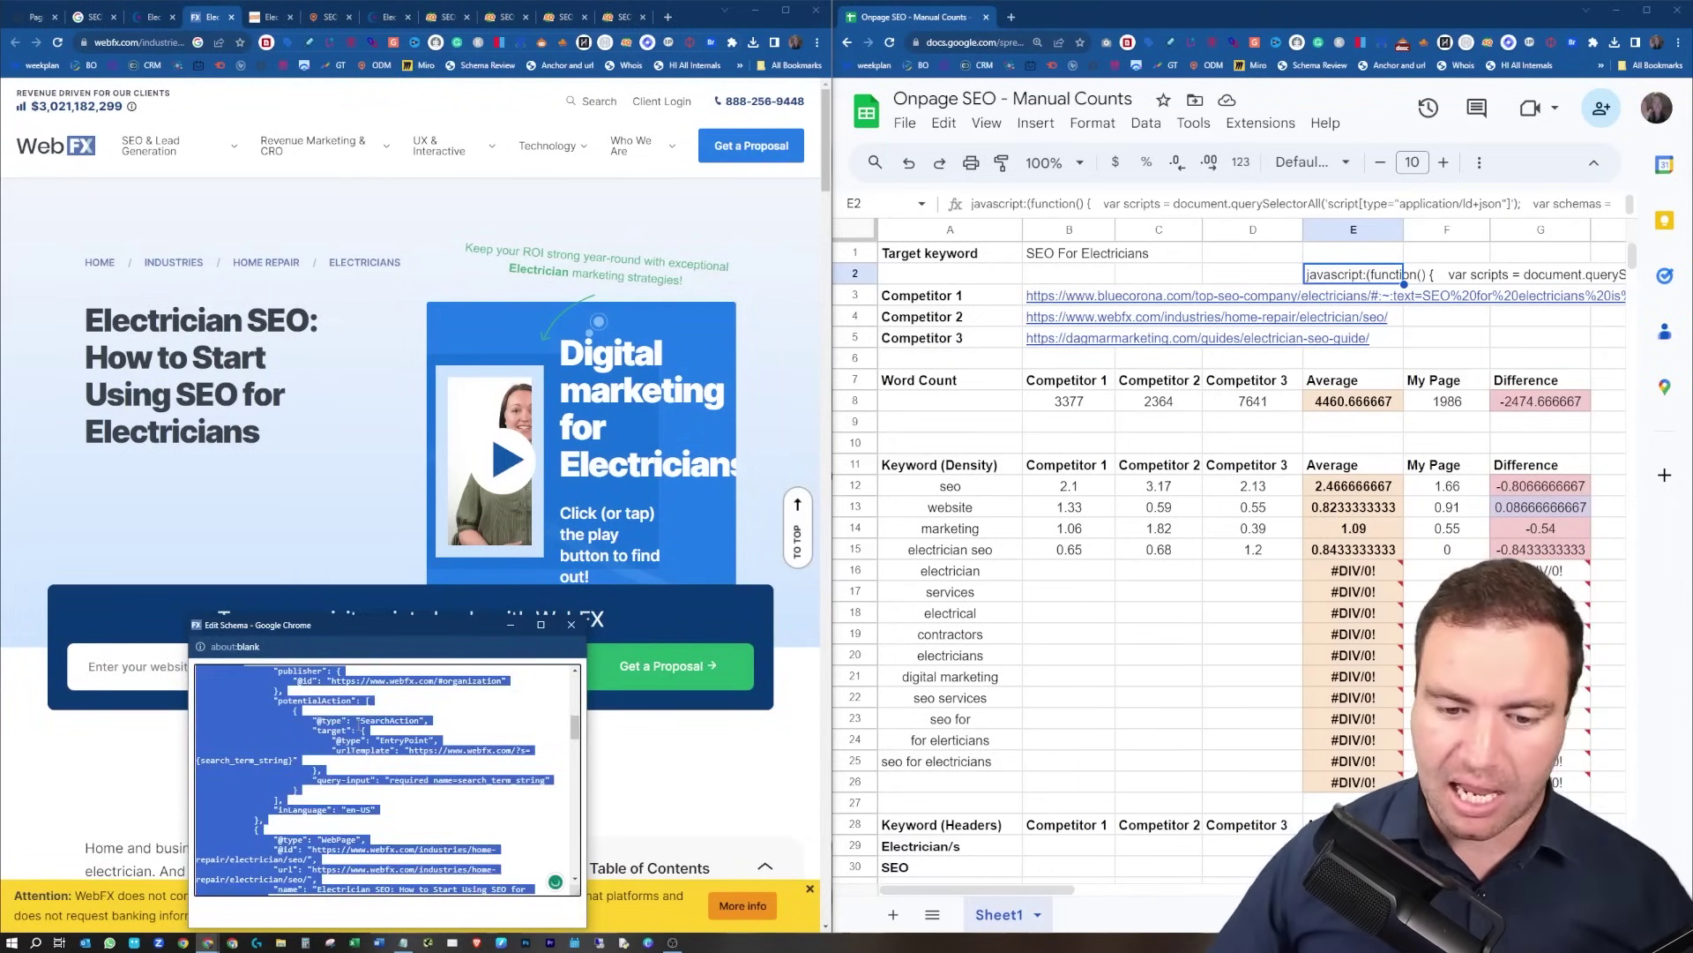
scroll(1157, 458, "down", 10)
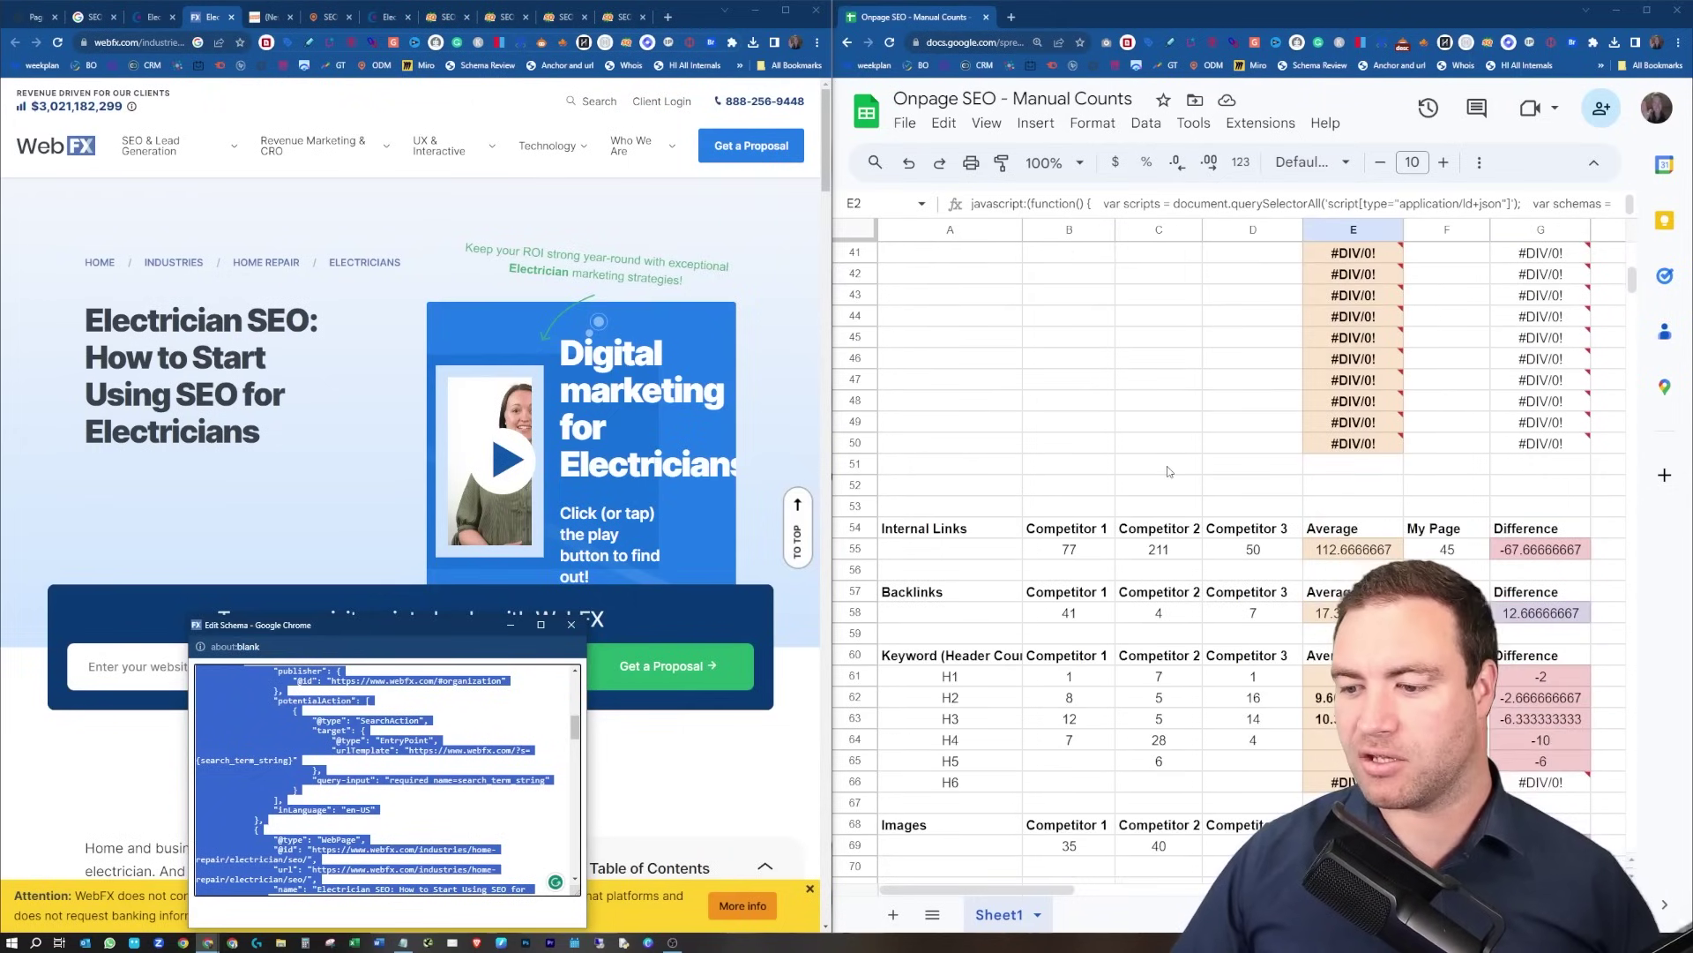
scroll(1170, 471, "down", 12)
scroll(1178, 353, "up", 3)
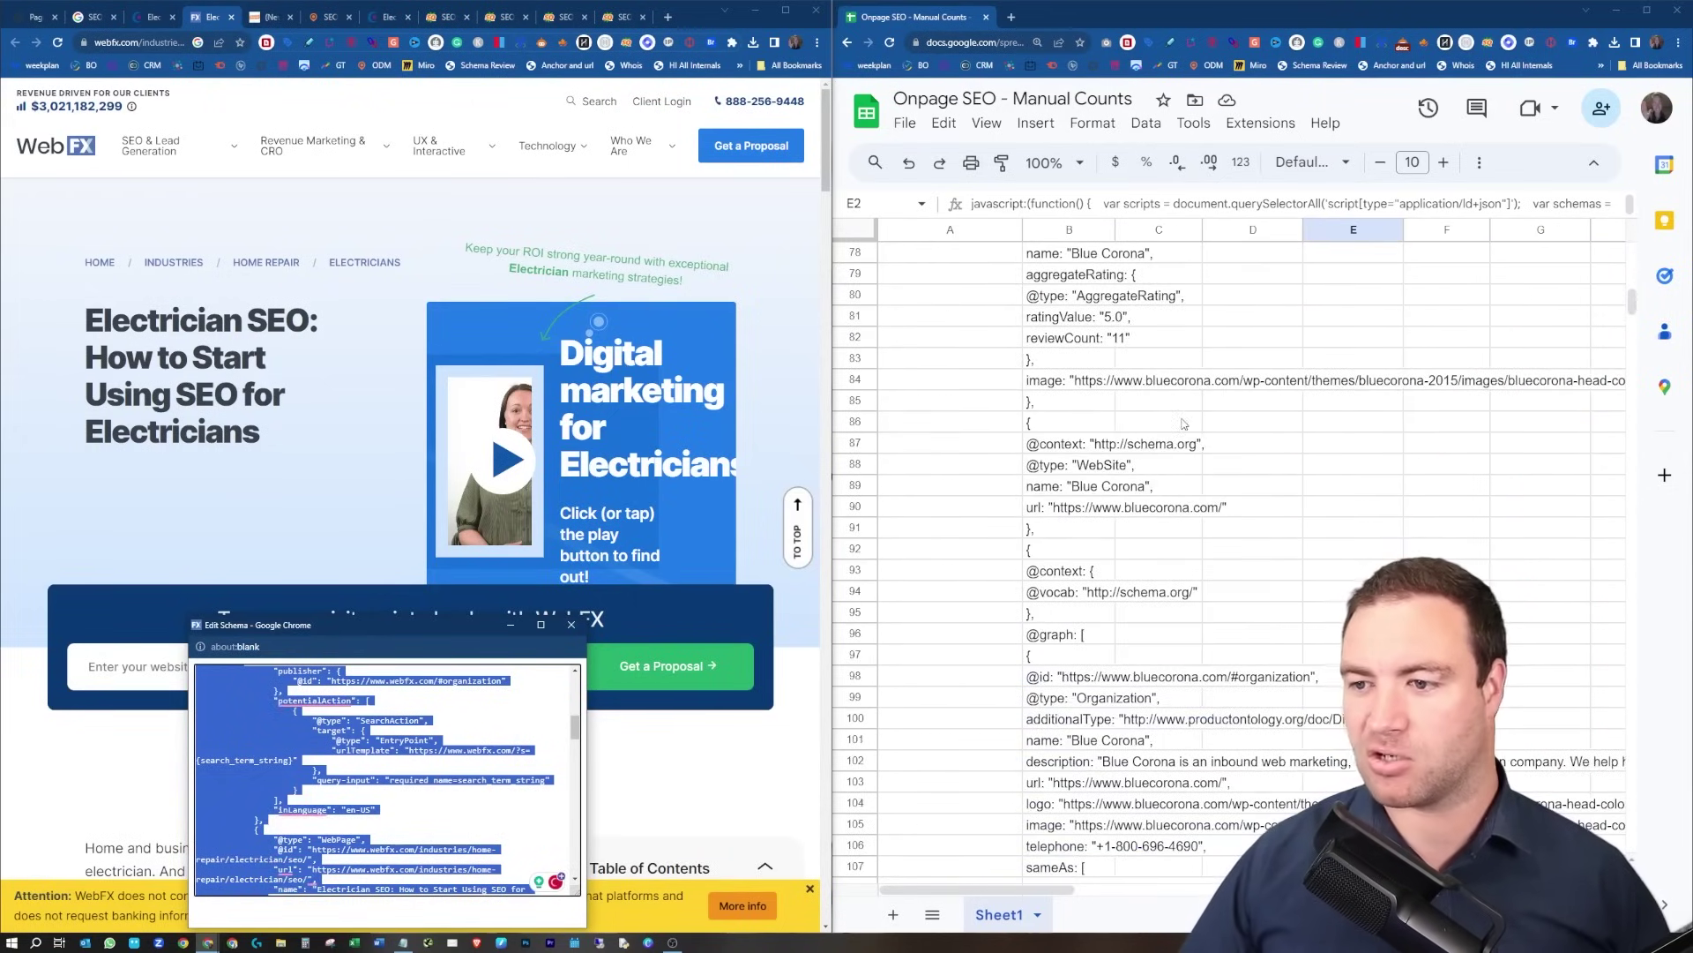
scroll(1184, 423, "up", 5)
left_click(1167, 530)
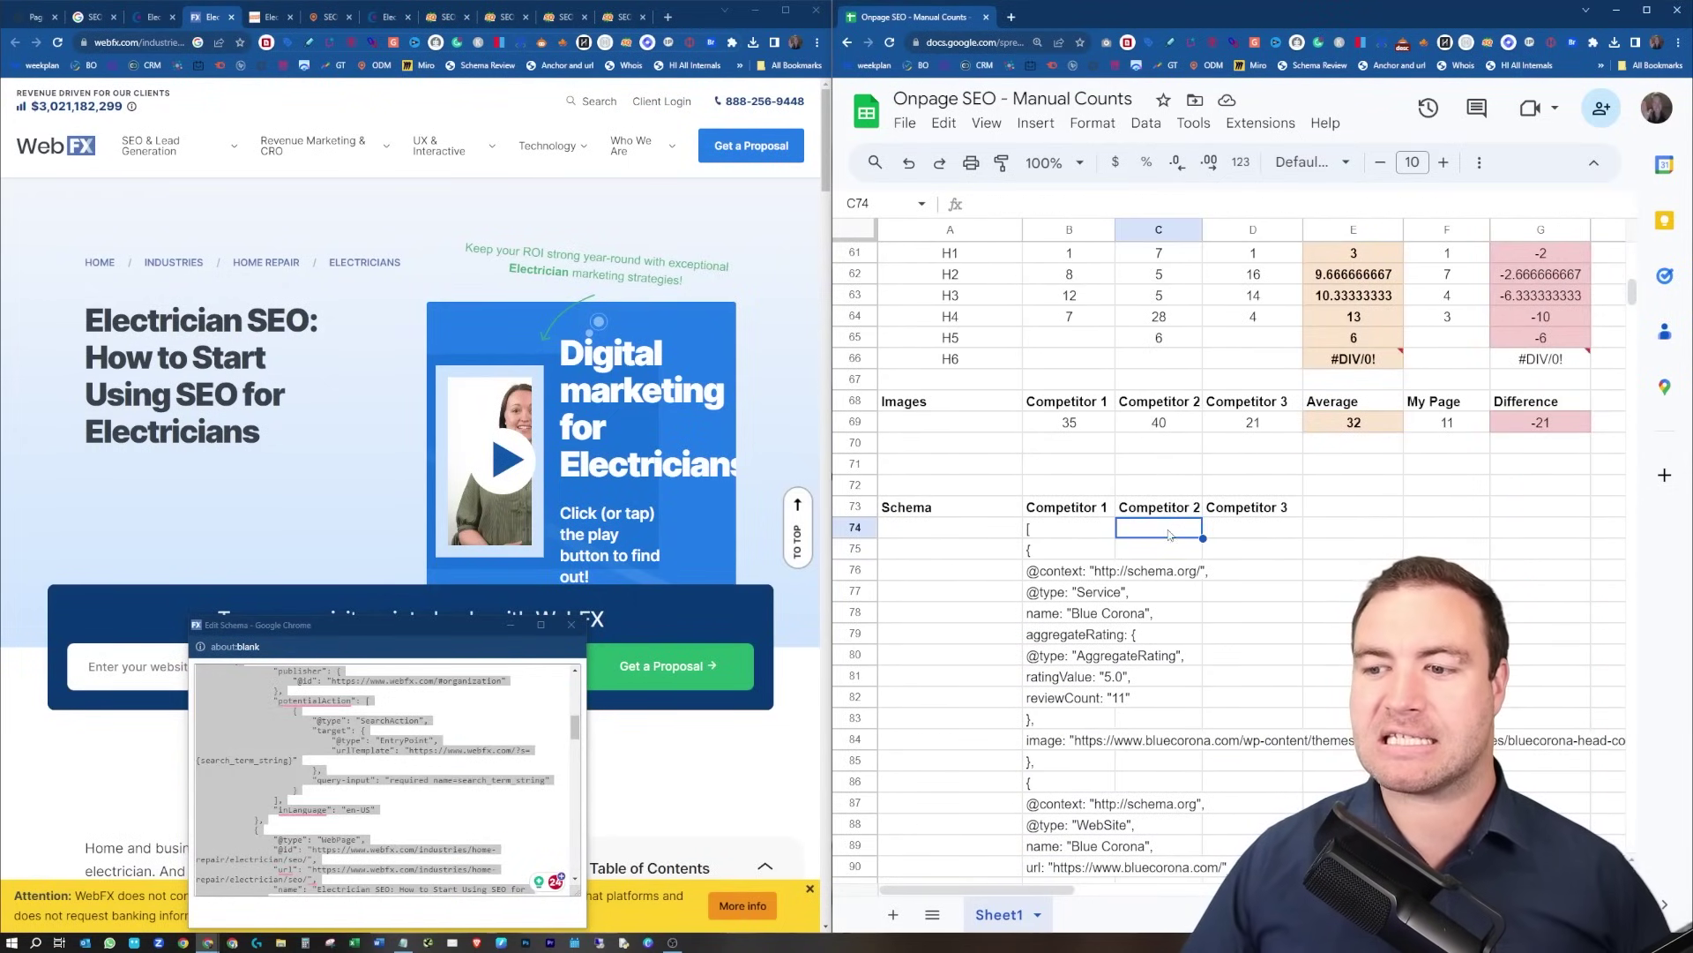
key("ctrl+v")
scroll(1144, 533, "down", 5)
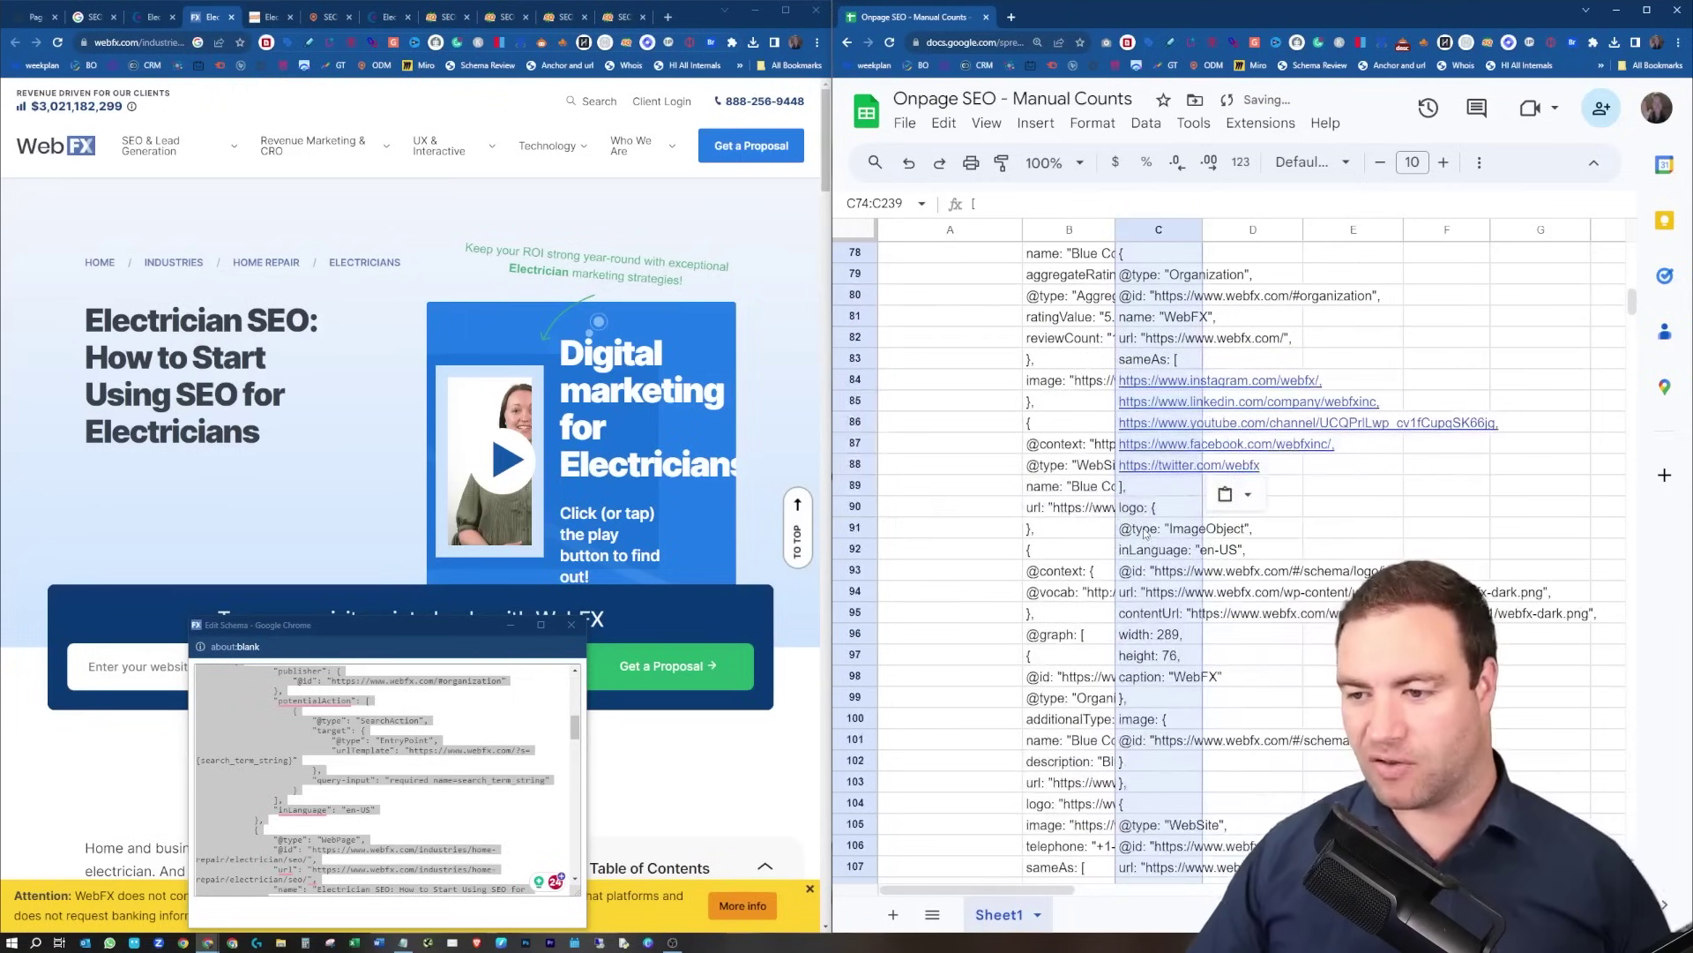
scroll(1138, 446, "down", 1)
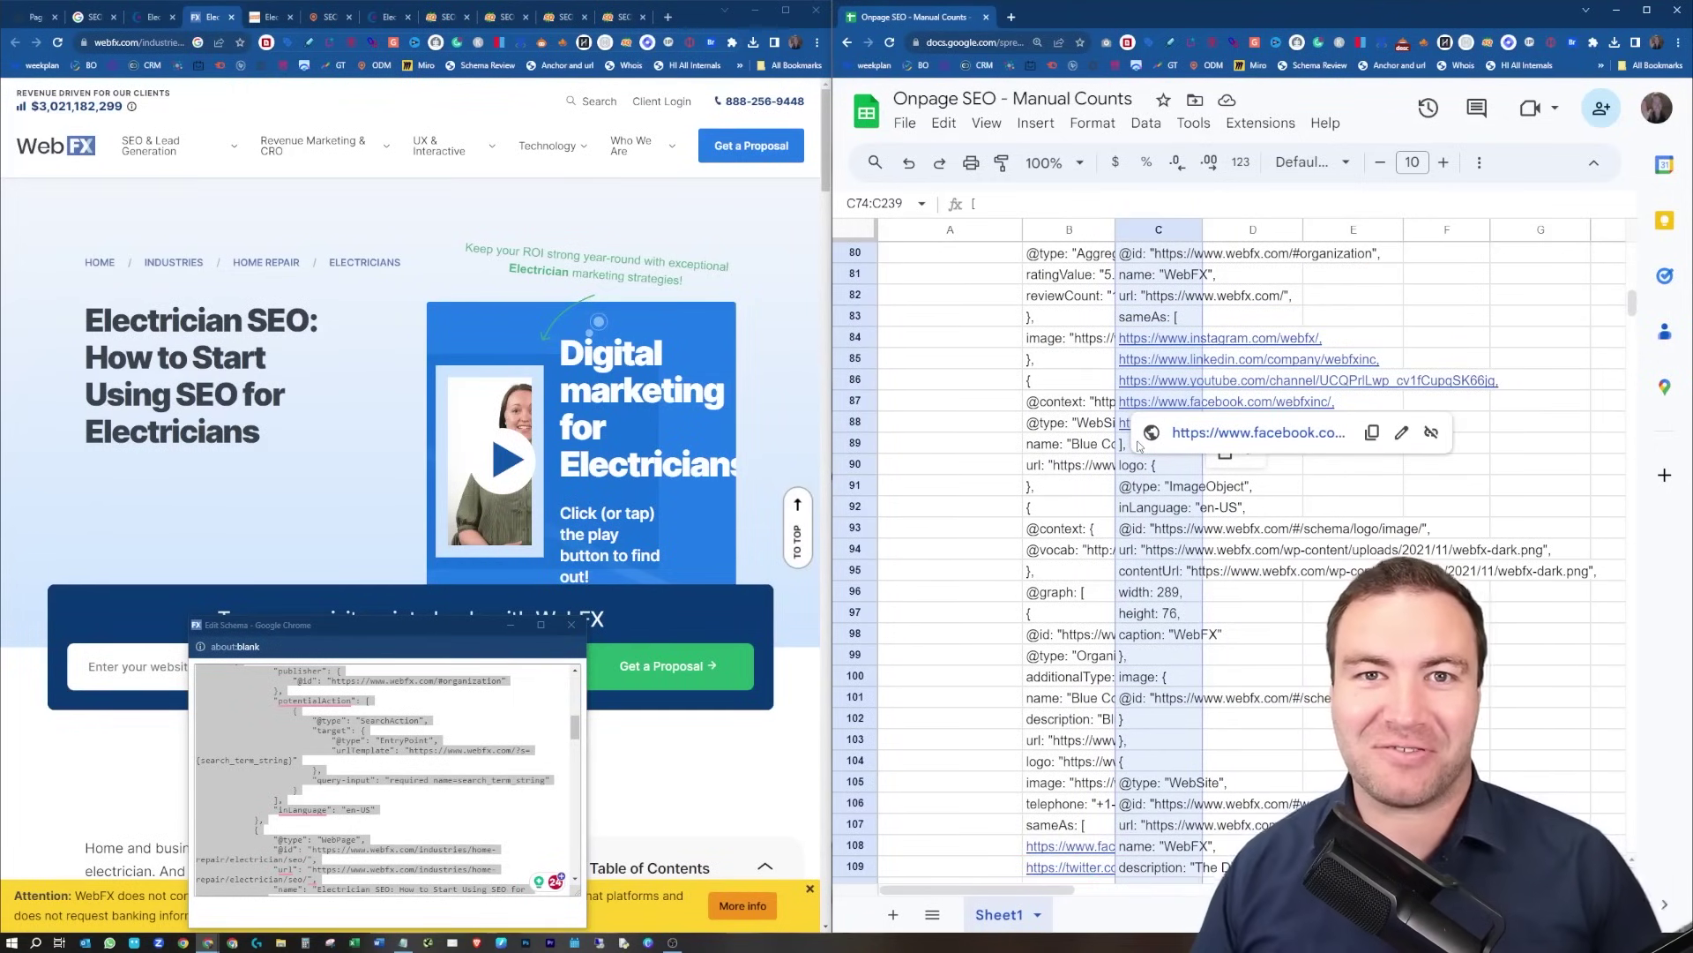
Review the sheet's comparison sections, from word count and keyword densities to links, headers, images and schema, including My Page's backlink count.
scroll(1254, 706, "up", 2)
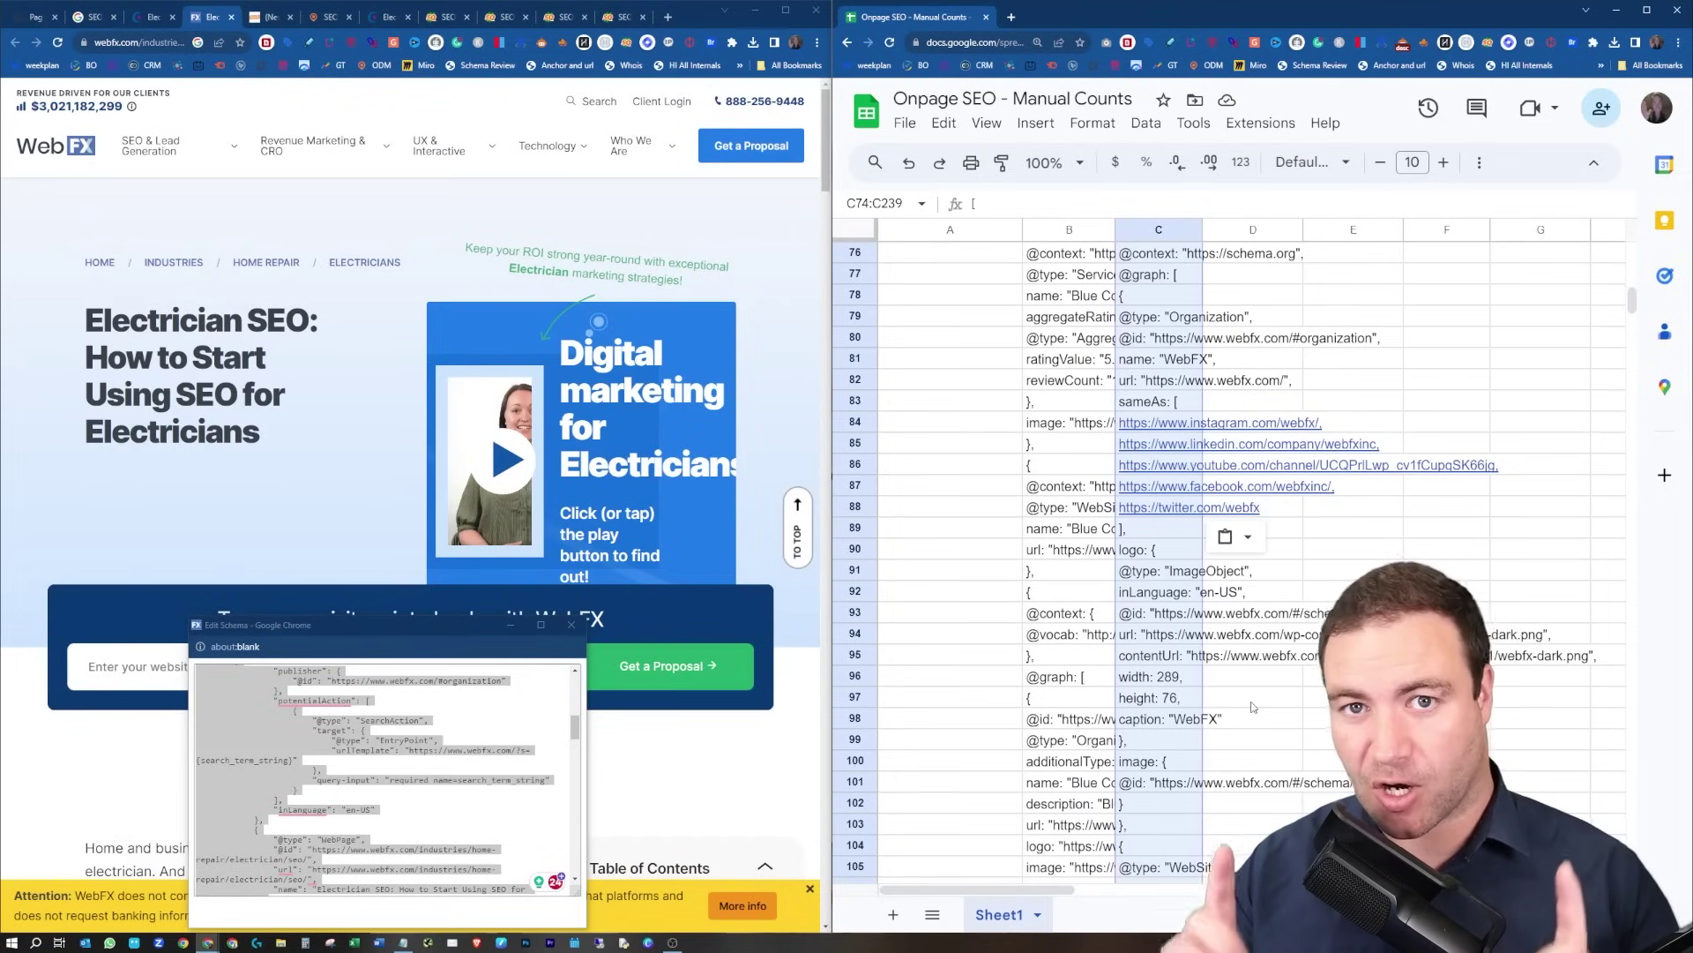
scroll(1253, 706, "up", 15)
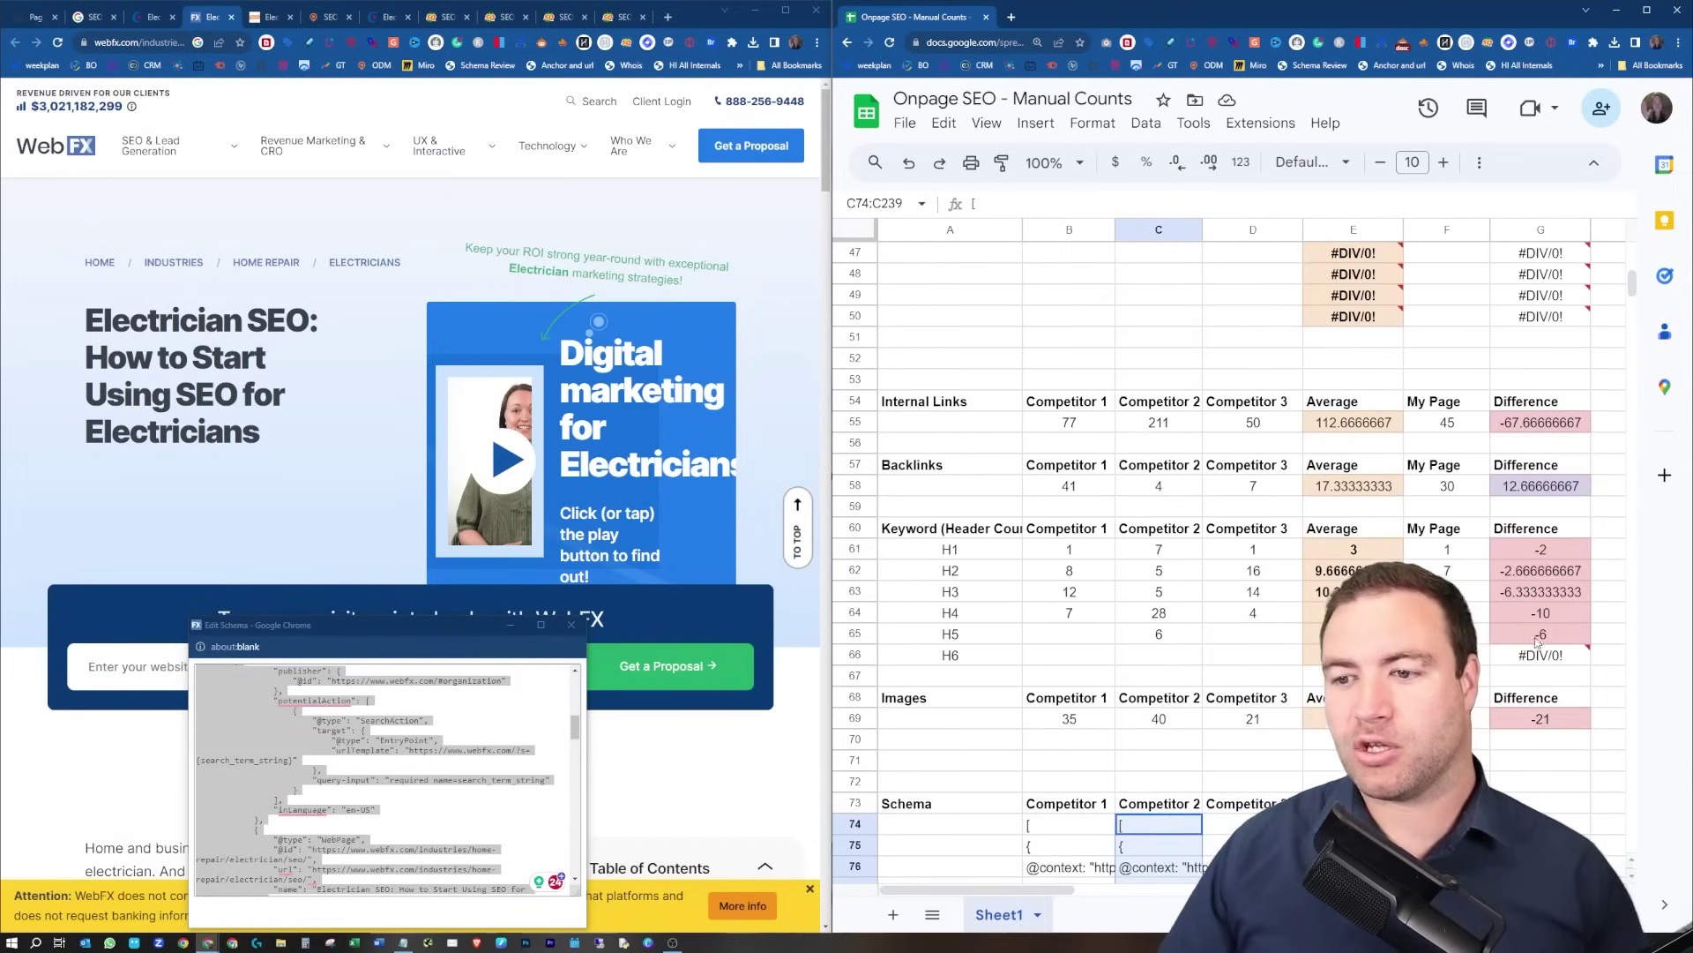
scroll(1270, 489, "up", 5)
scroll(1270, 489, "down", 10)
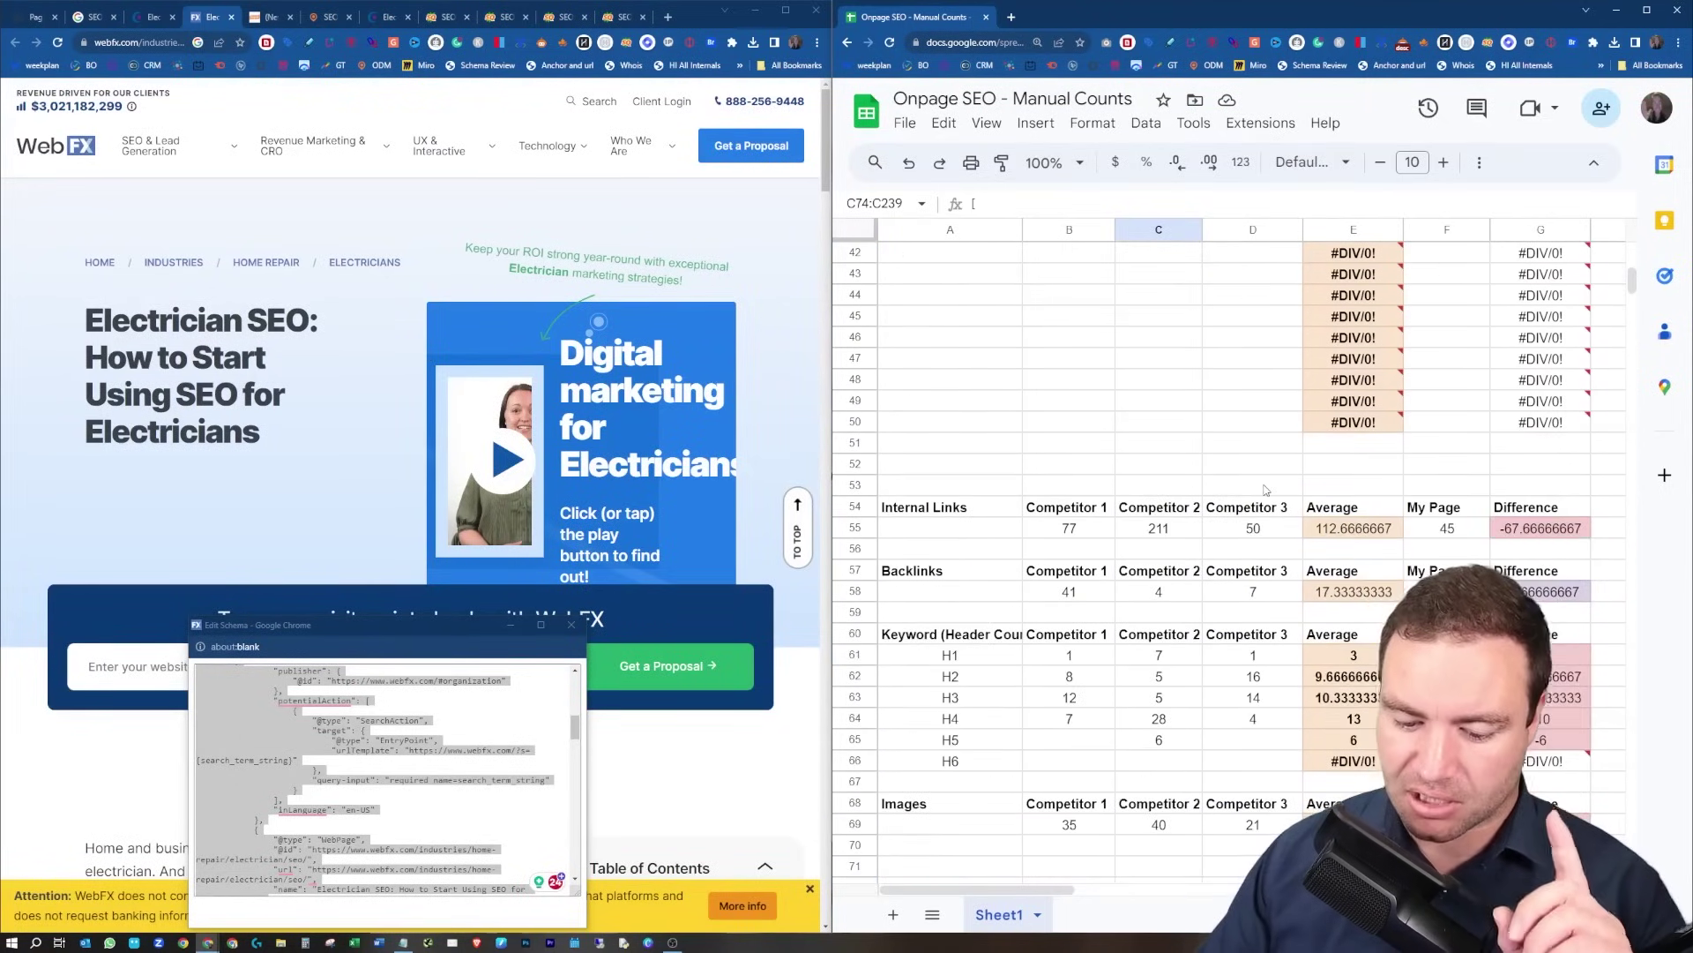
scroll(1270, 490, "down", 2)
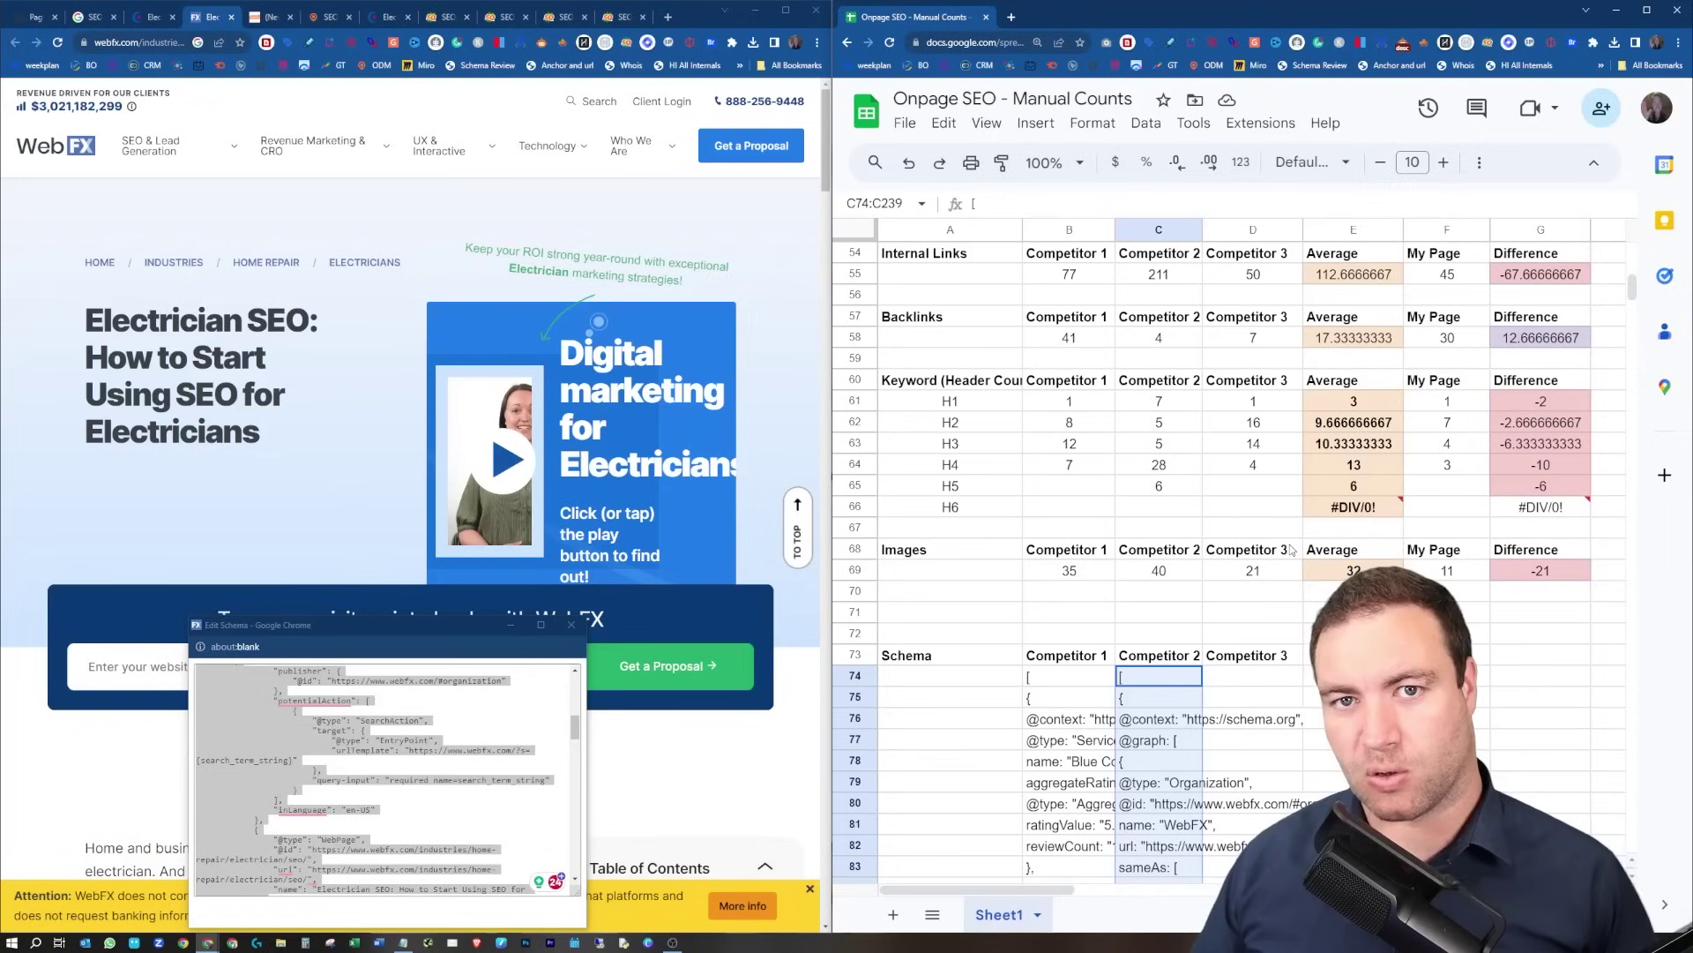
scroll(1189, 468, "up", 10)
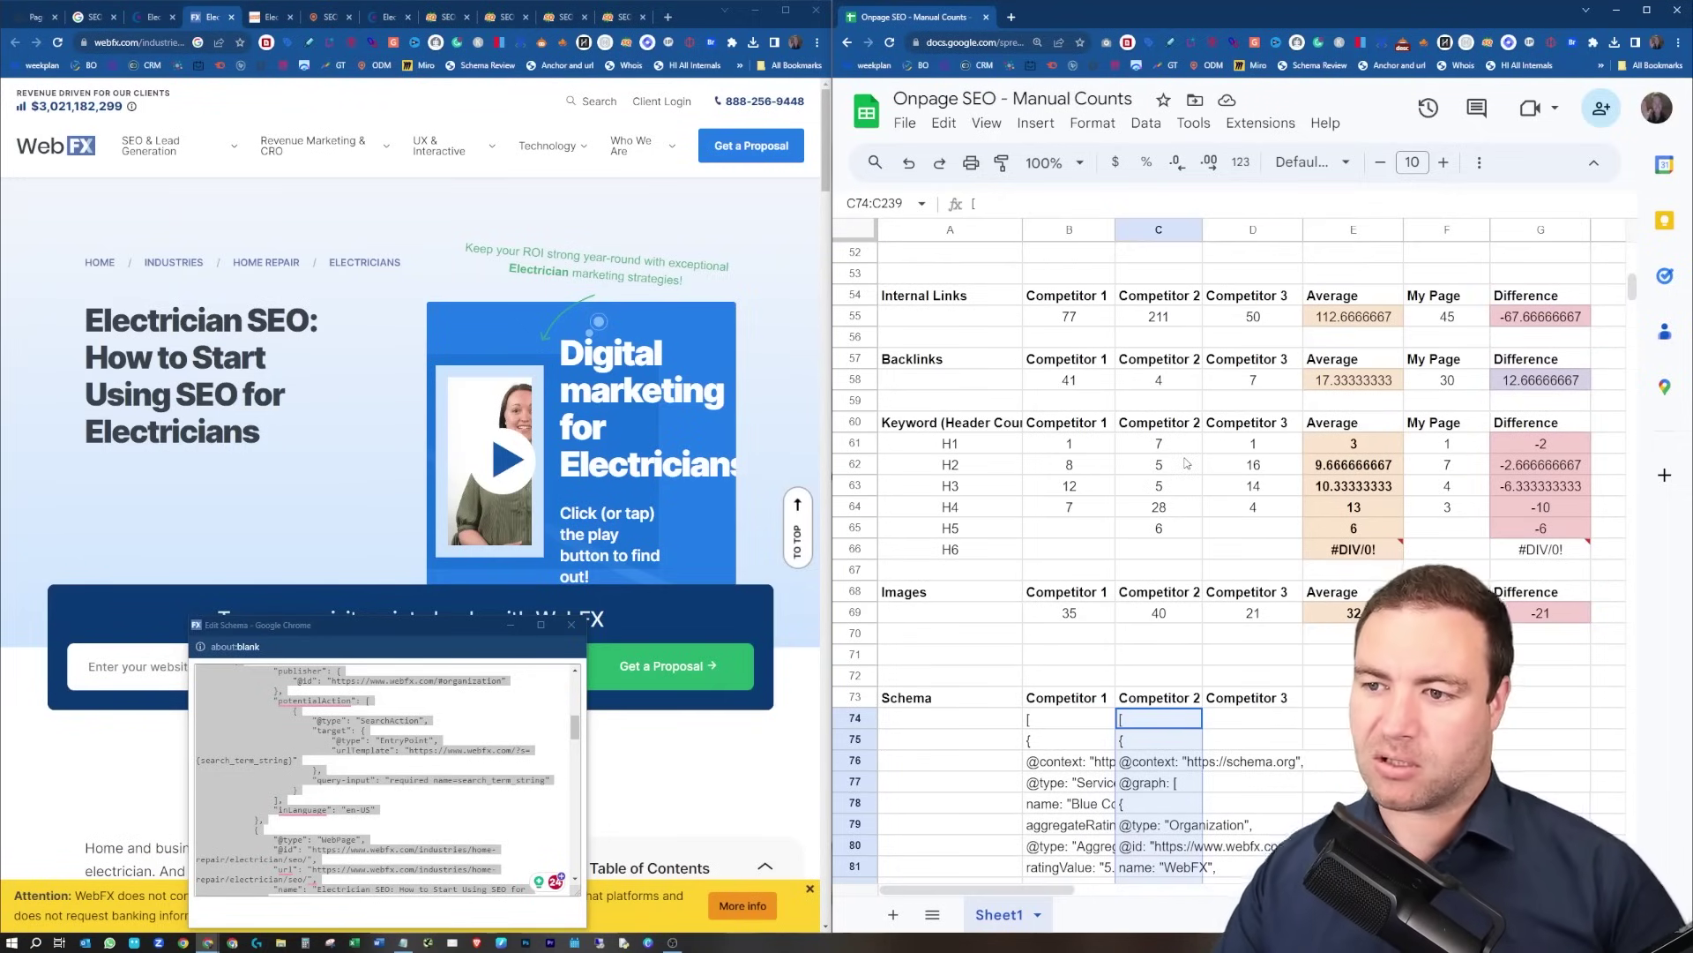
scroll(1182, 459, "up", 4)
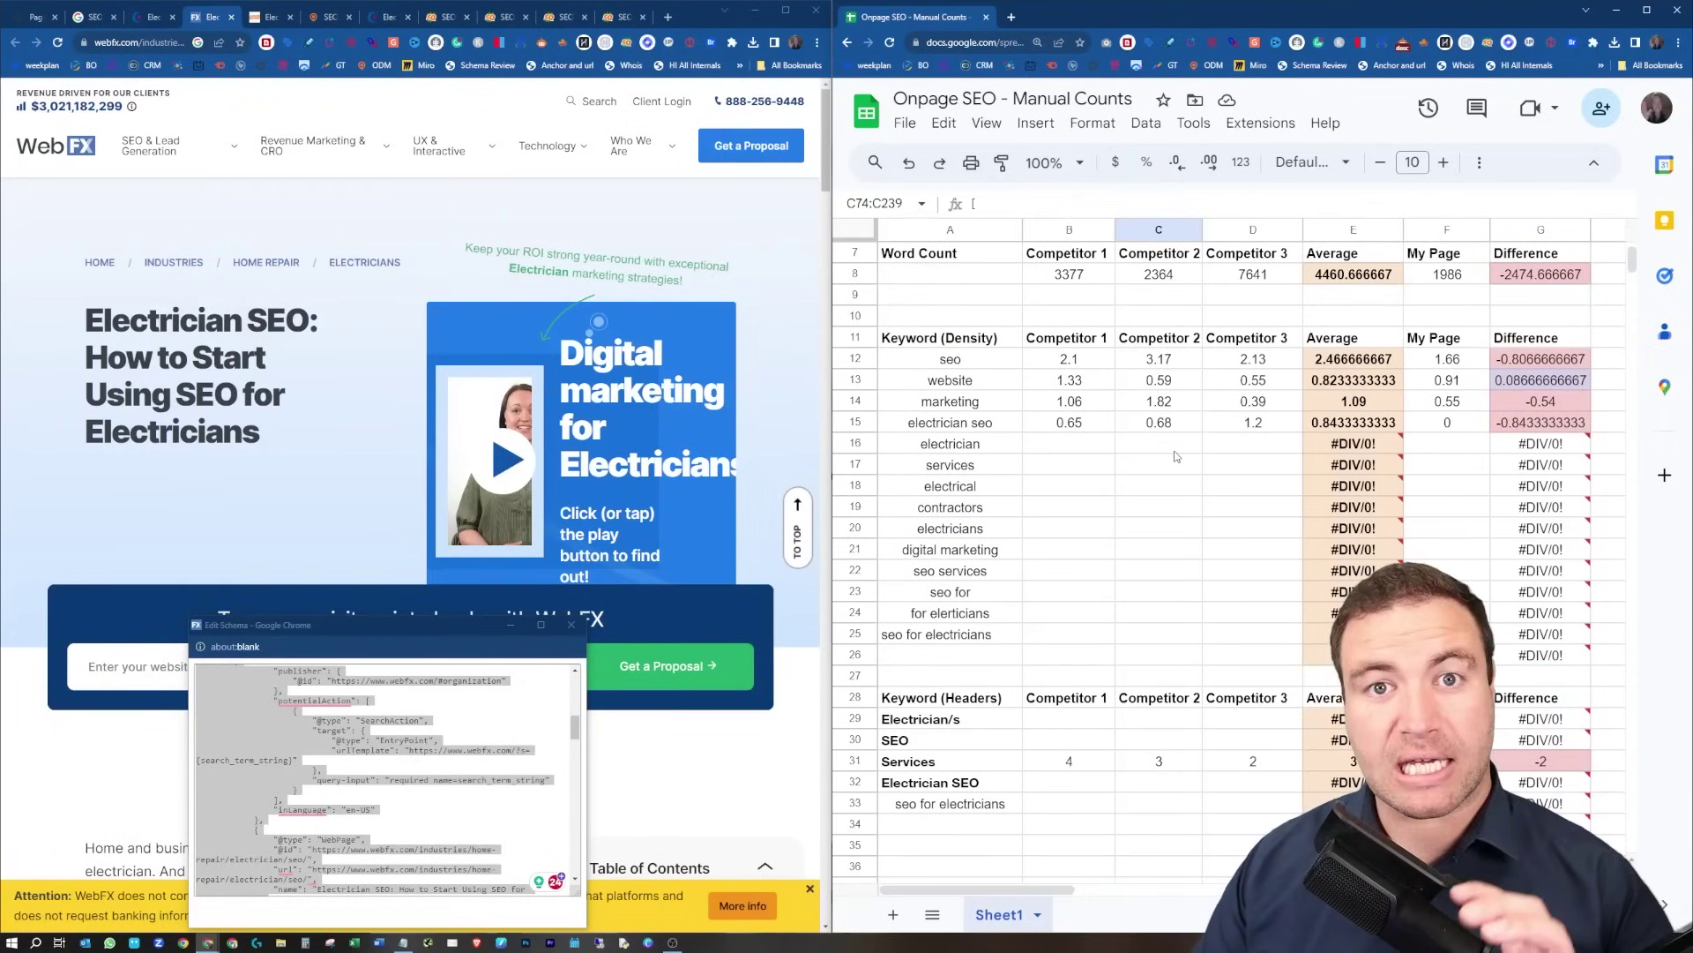
left_click_drag(993, 367, 980, 448)
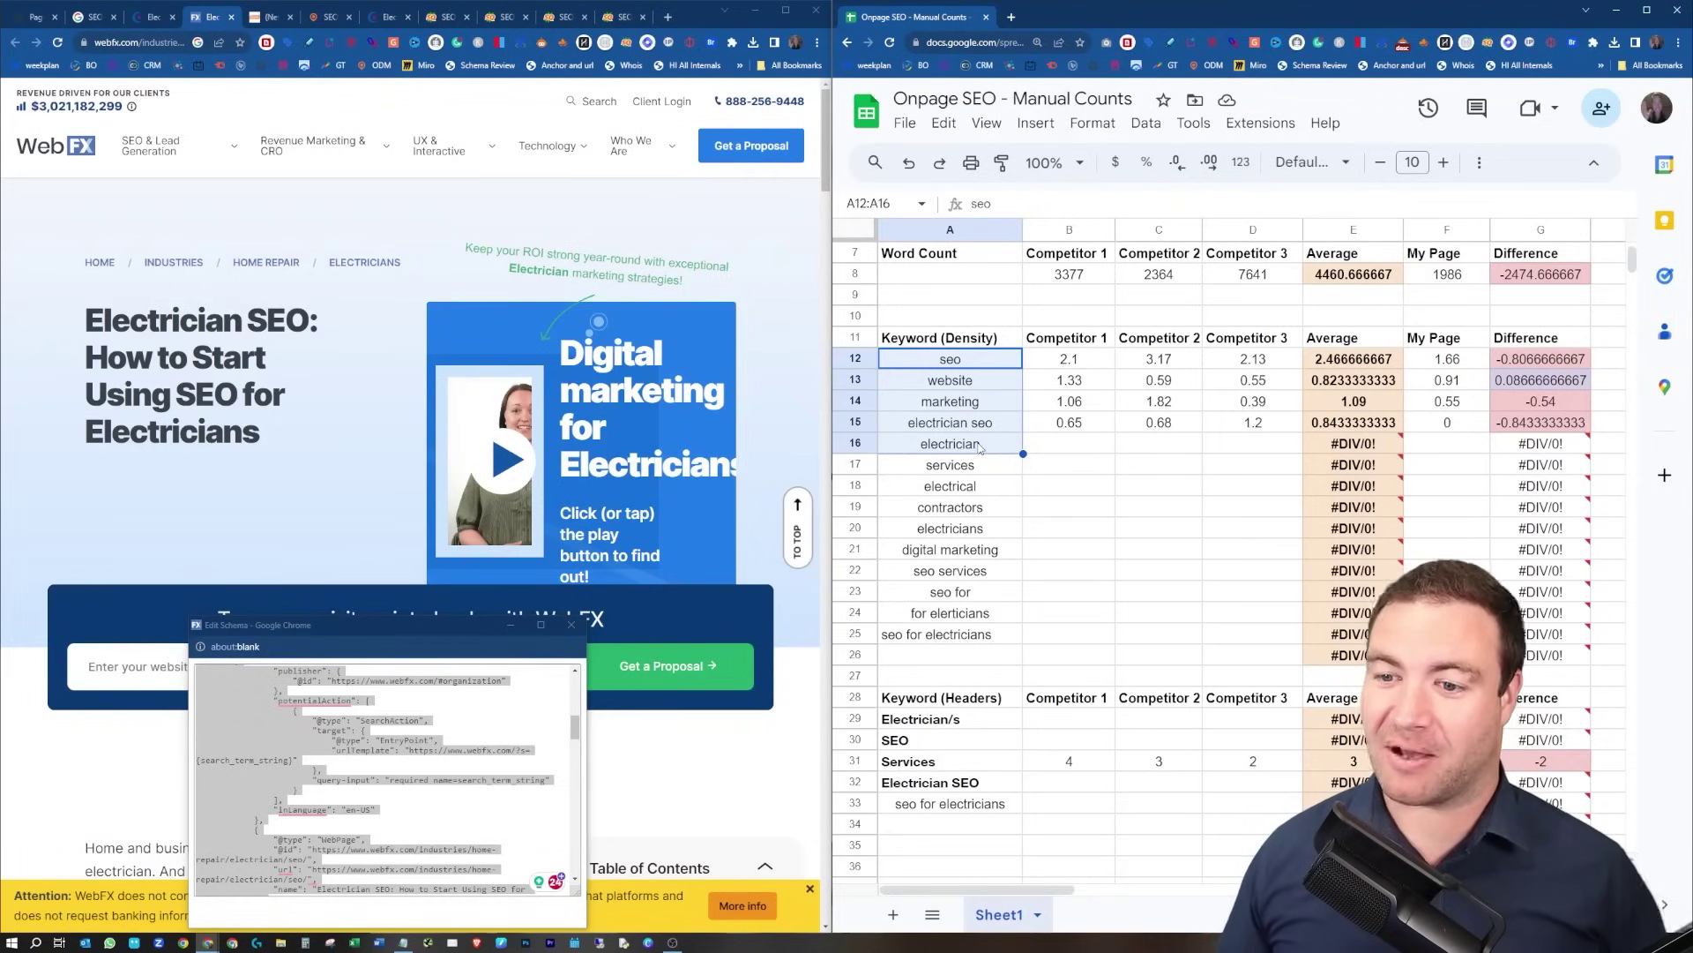
scroll(1090, 362, "down", 10)
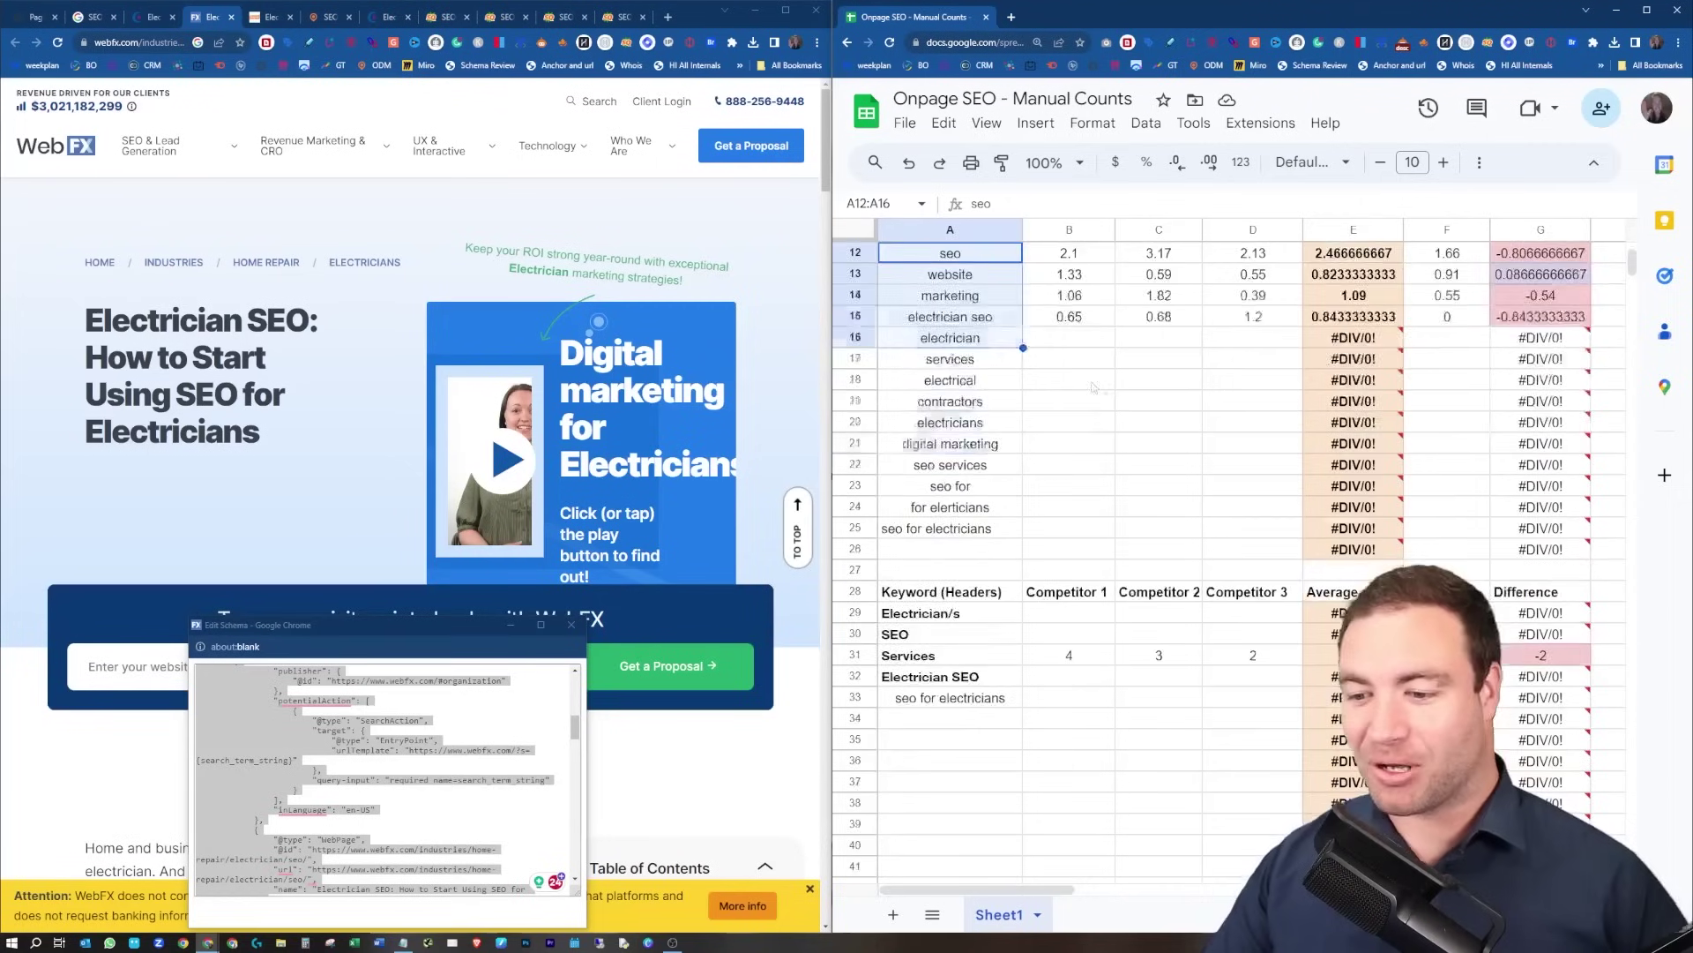
scroll(1120, 404, "down", 2)
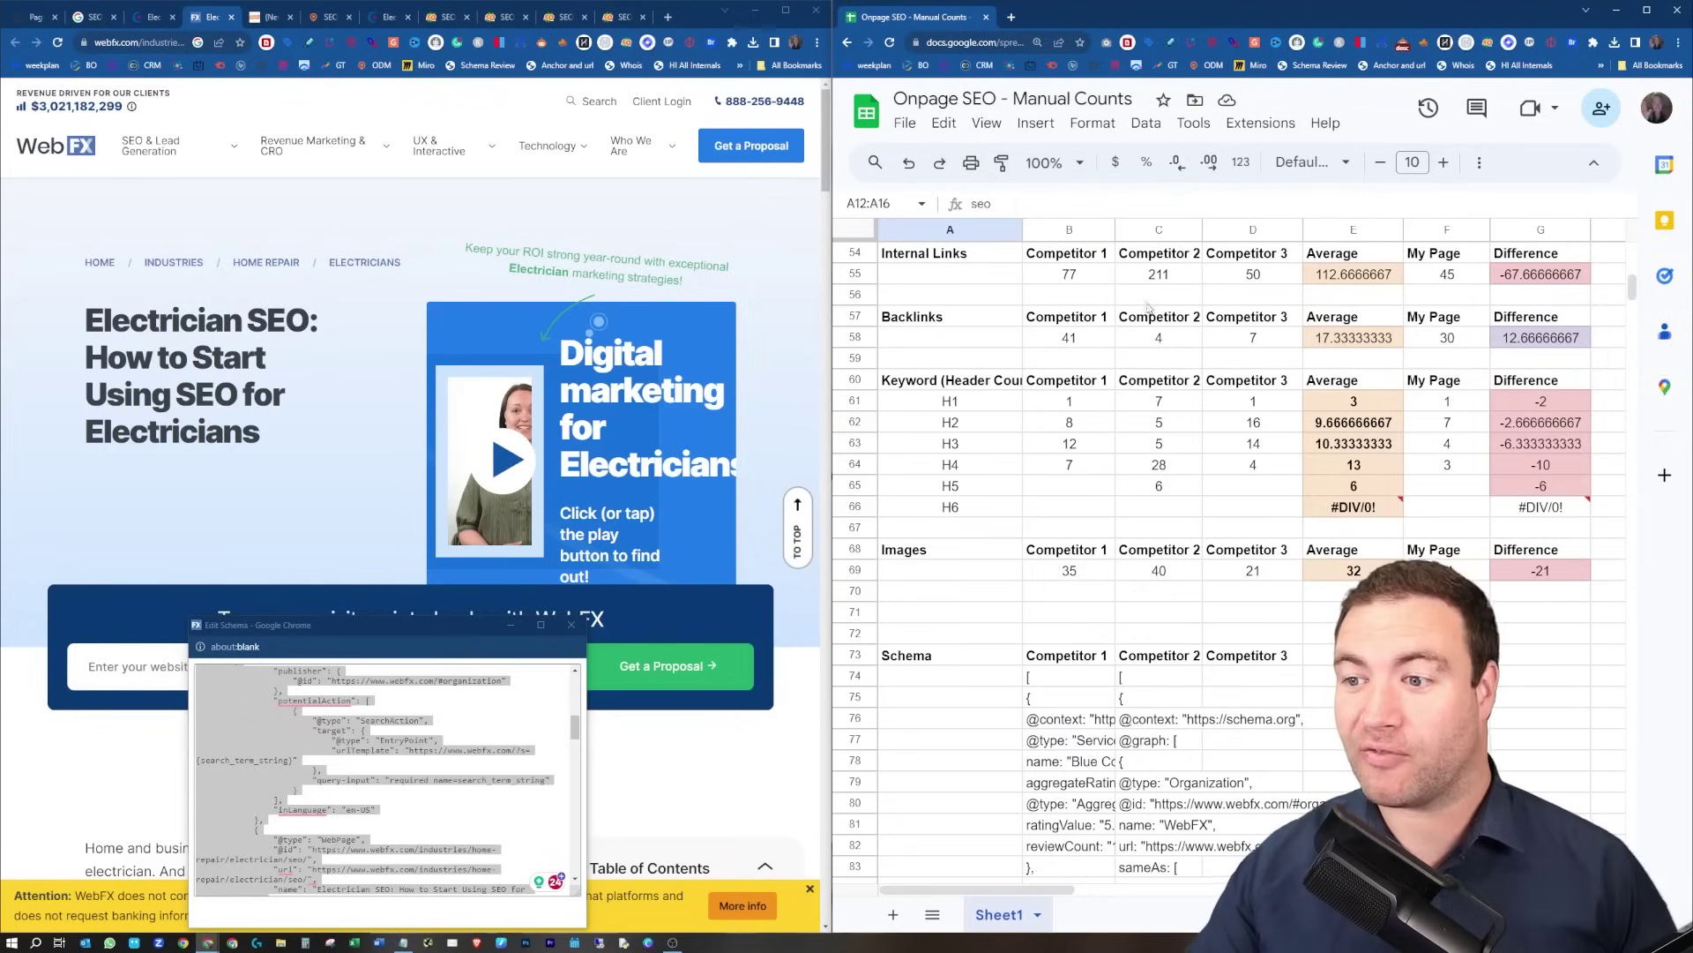
scroll(1122, 335, "down", 1)
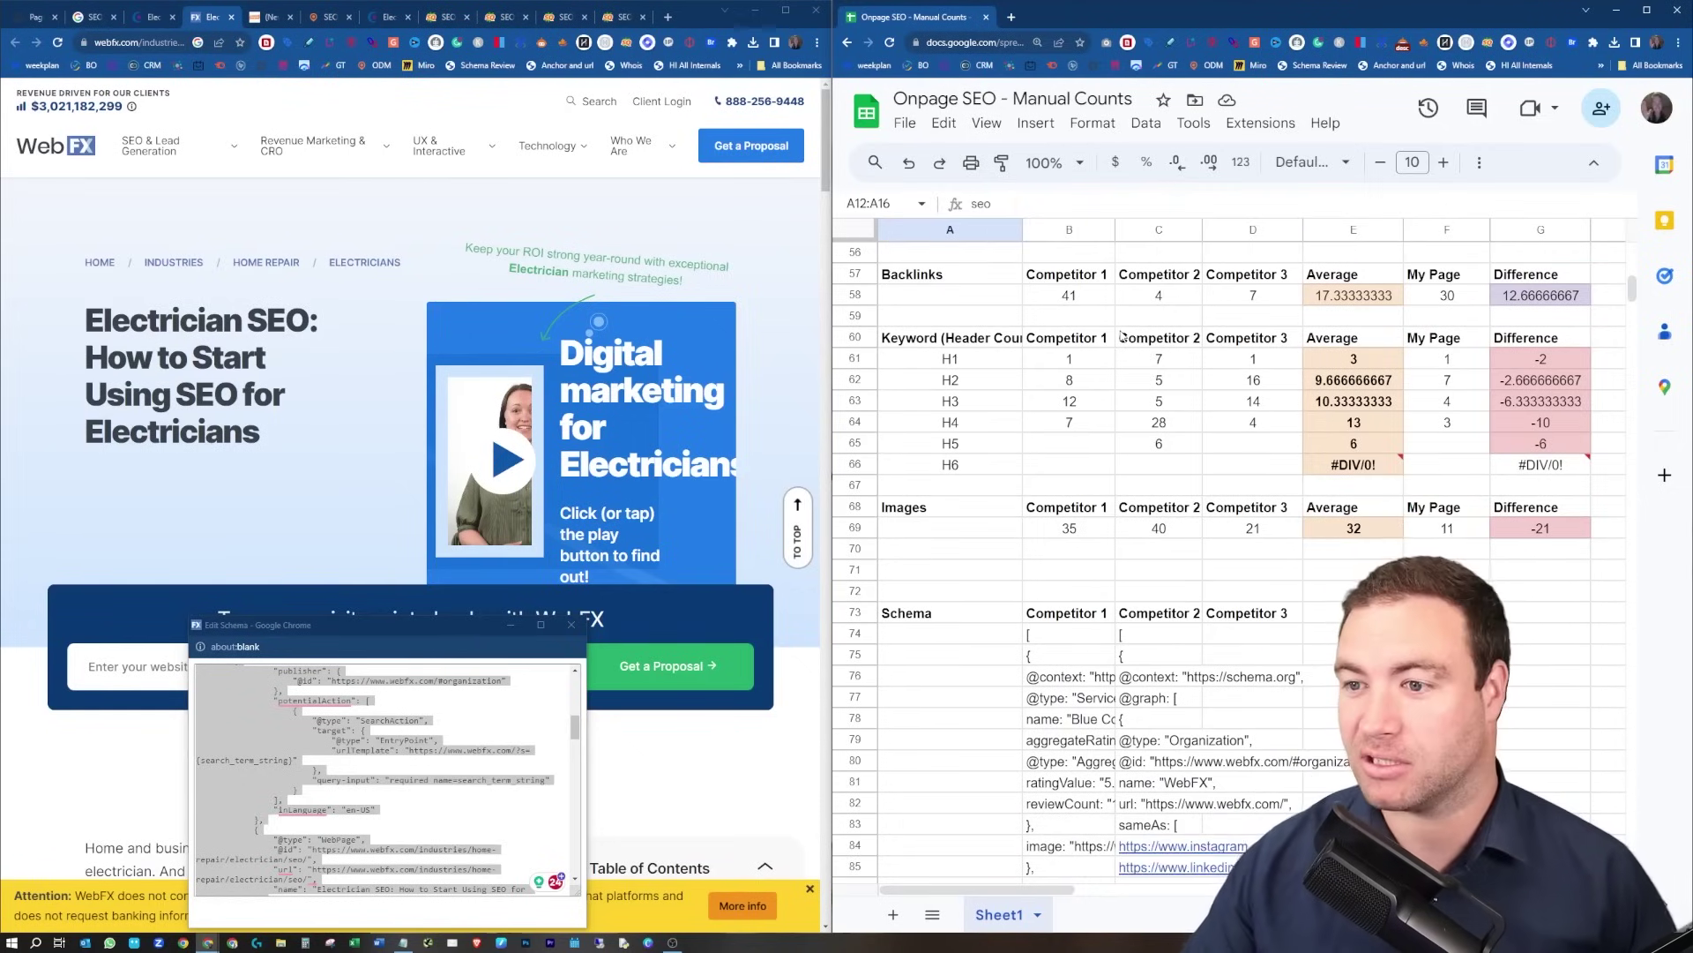
left_click(1451, 307)
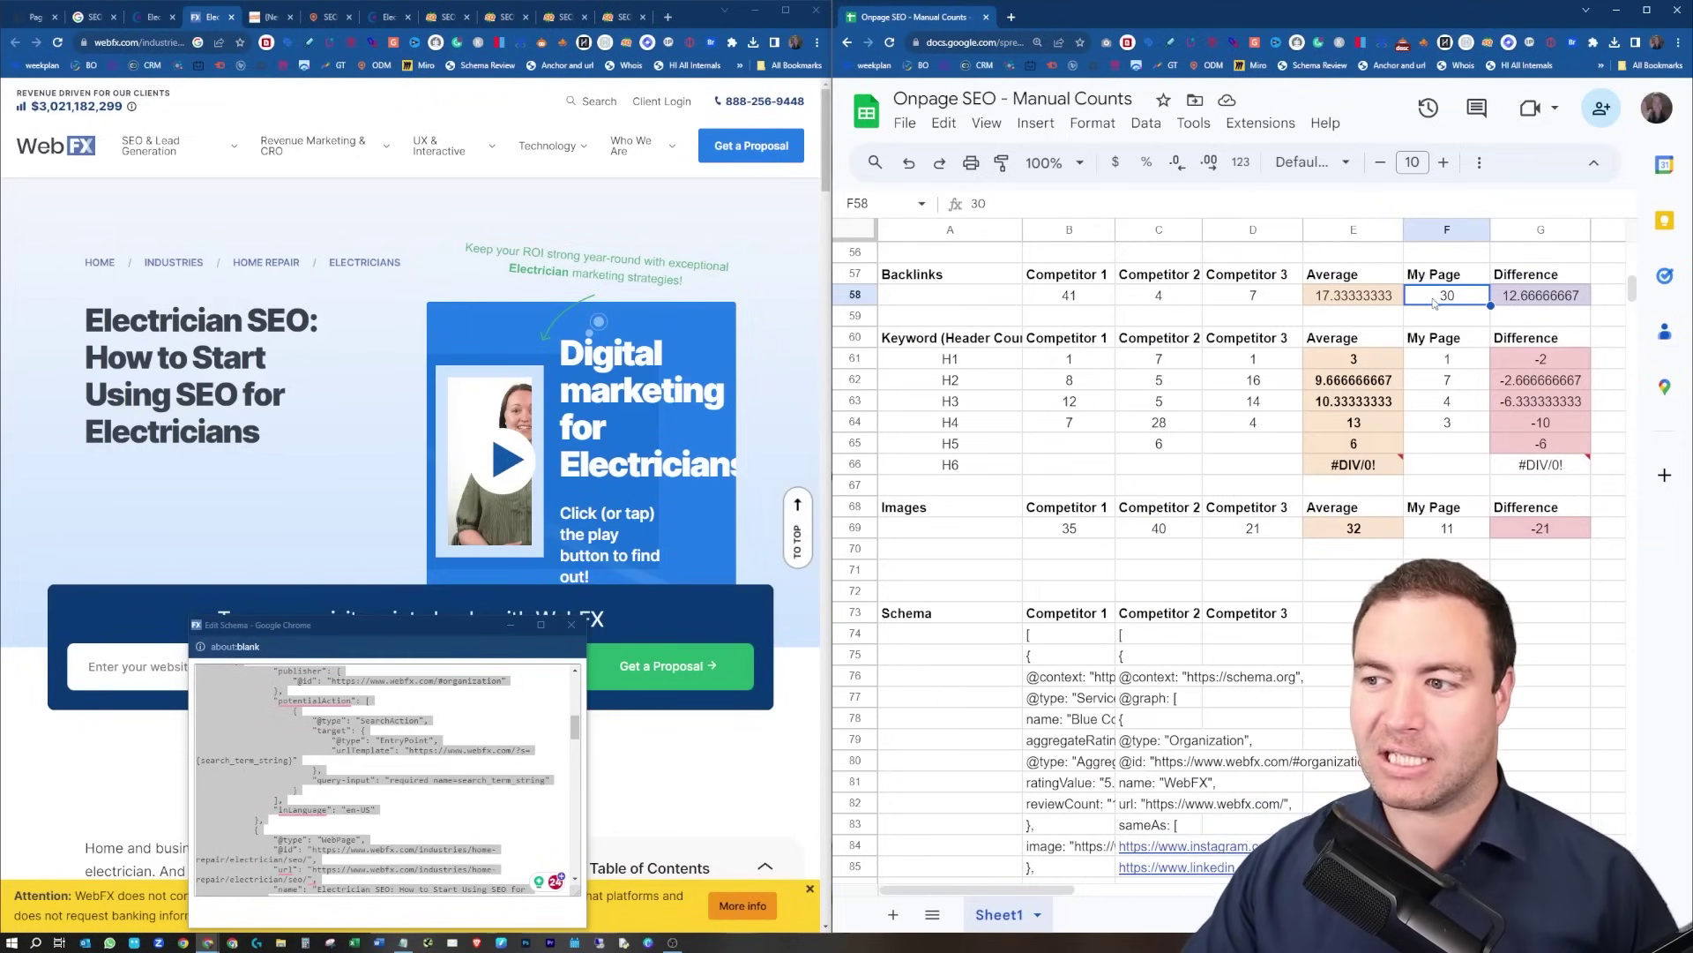